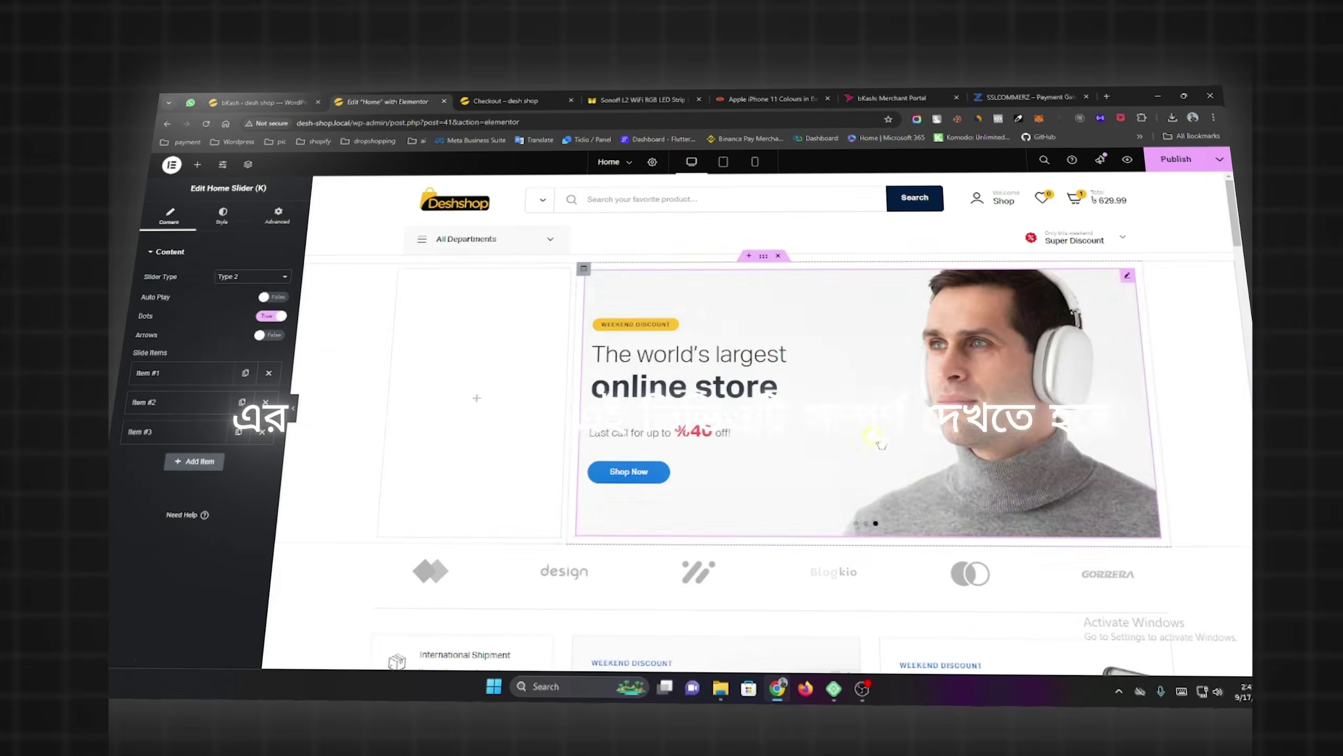
# Scroll down the WooCommerce Settings page before moving to a new browser tab.
pyautogui.scroll(-10, 648, 364)
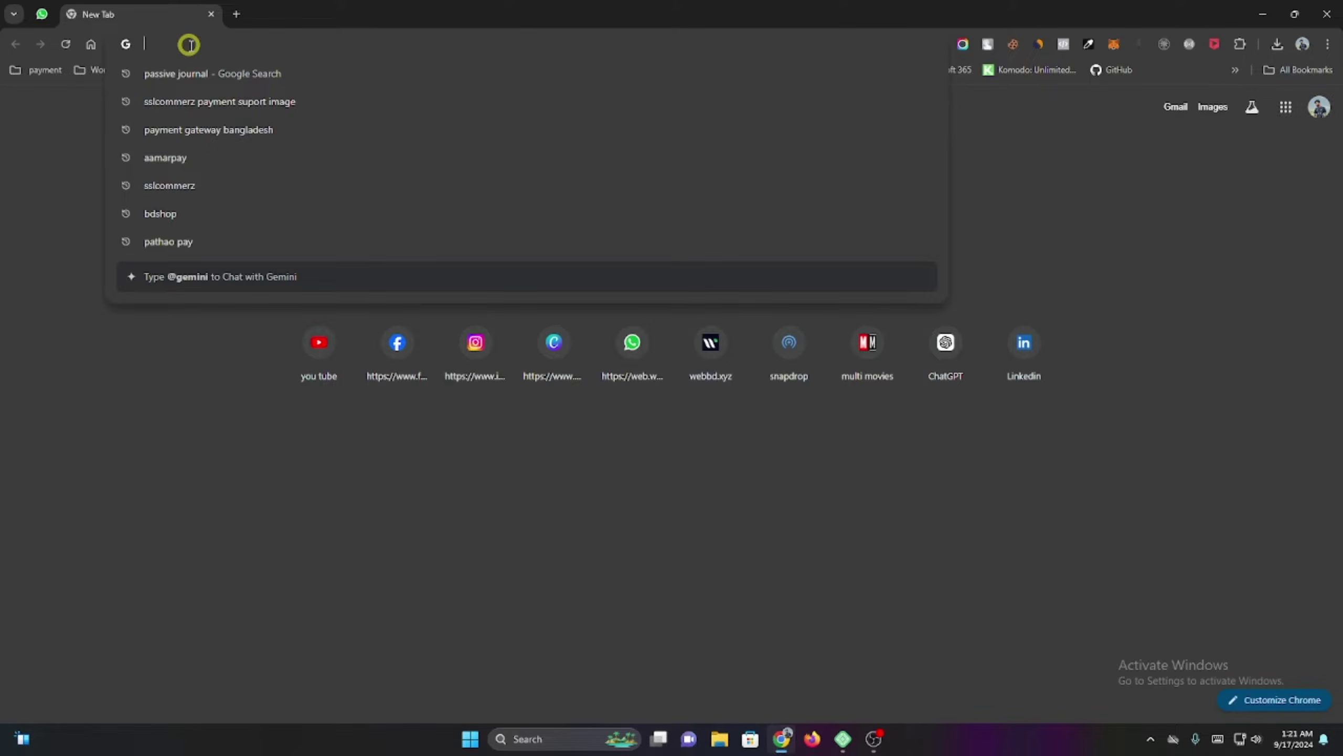
# Search Google for 'intel web host' from the Chrome address bar.
pyautogui.write('inte')
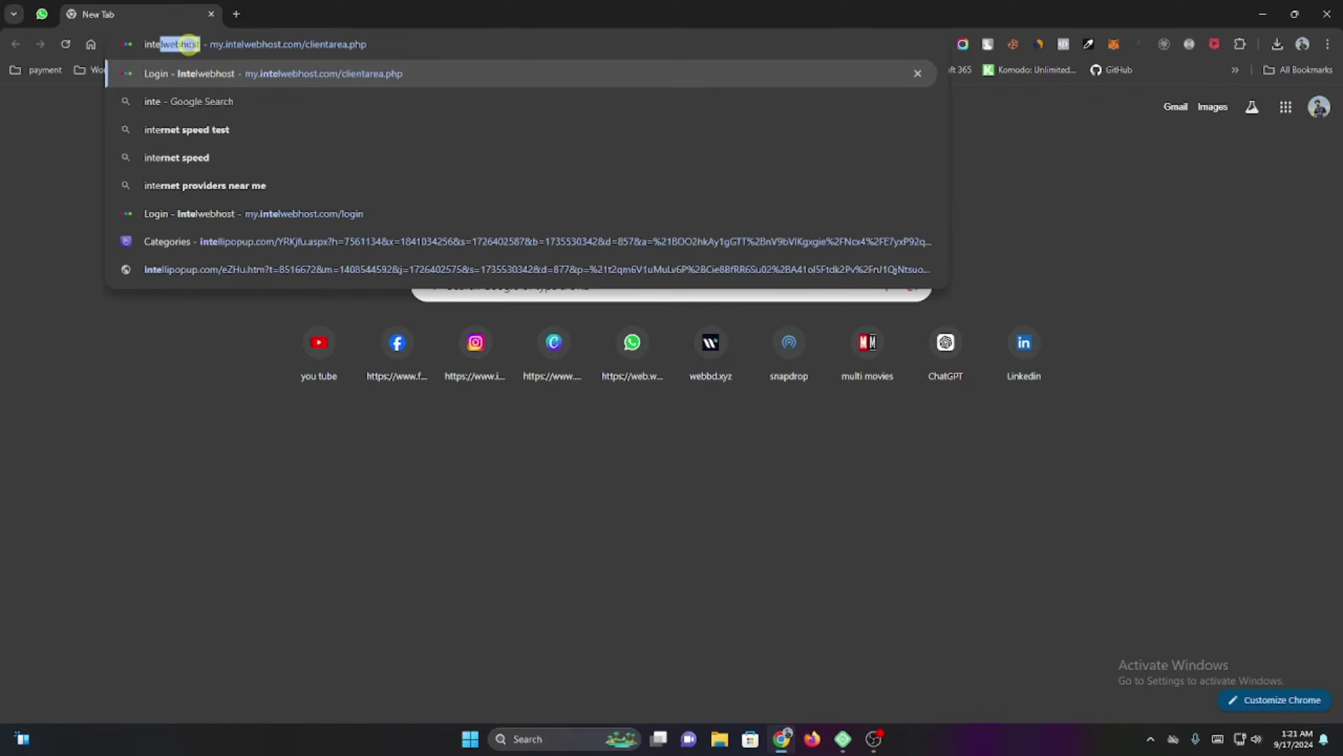
pyautogui.write('l we')
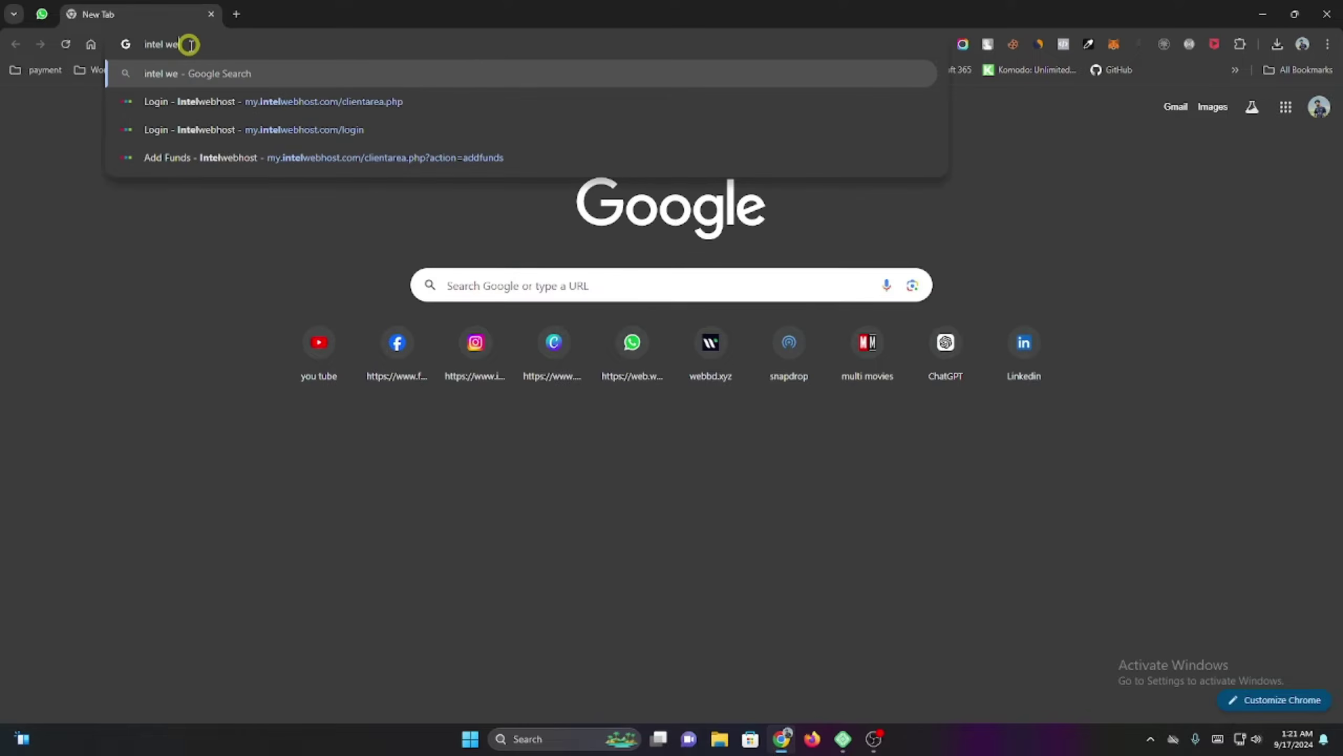
pyautogui.write('b host')
pyautogui.press('Return')
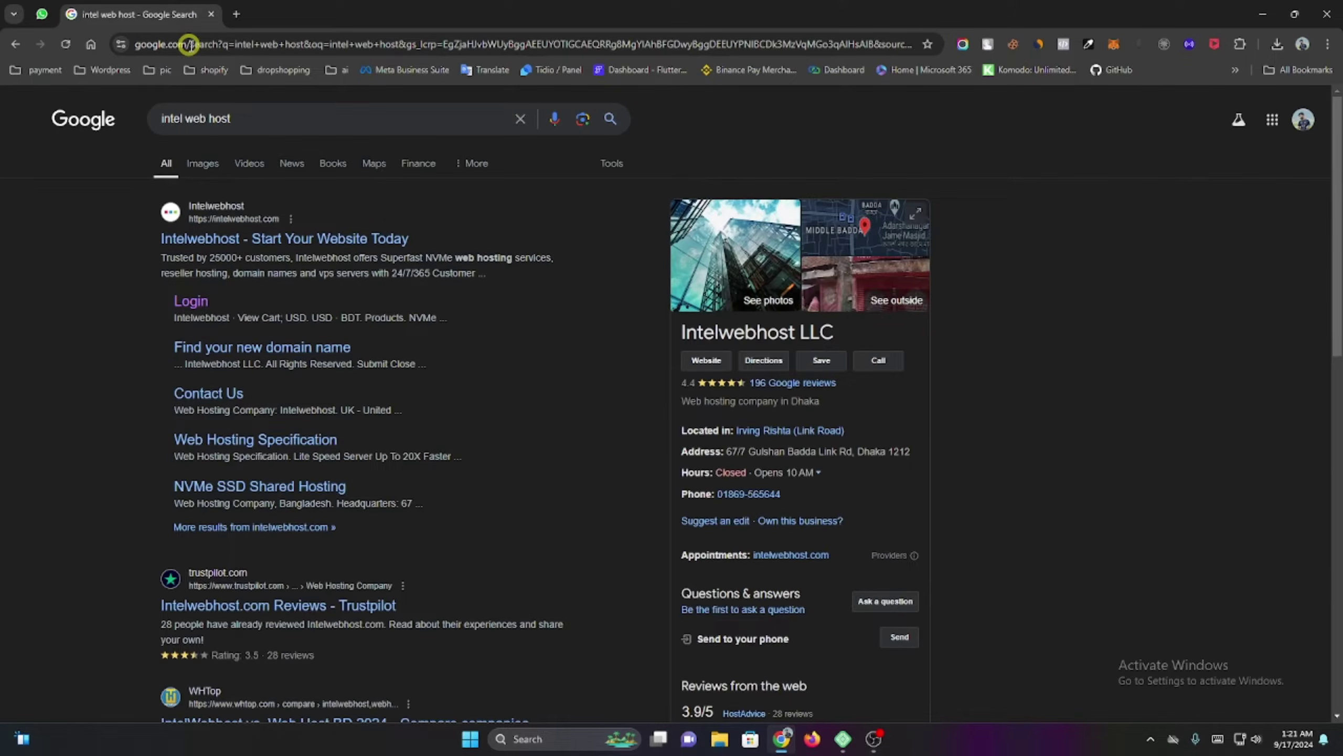
# Open the Intelwebhost site from the results and scroll down to its pricing section.
pyautogui.click(233, 239)
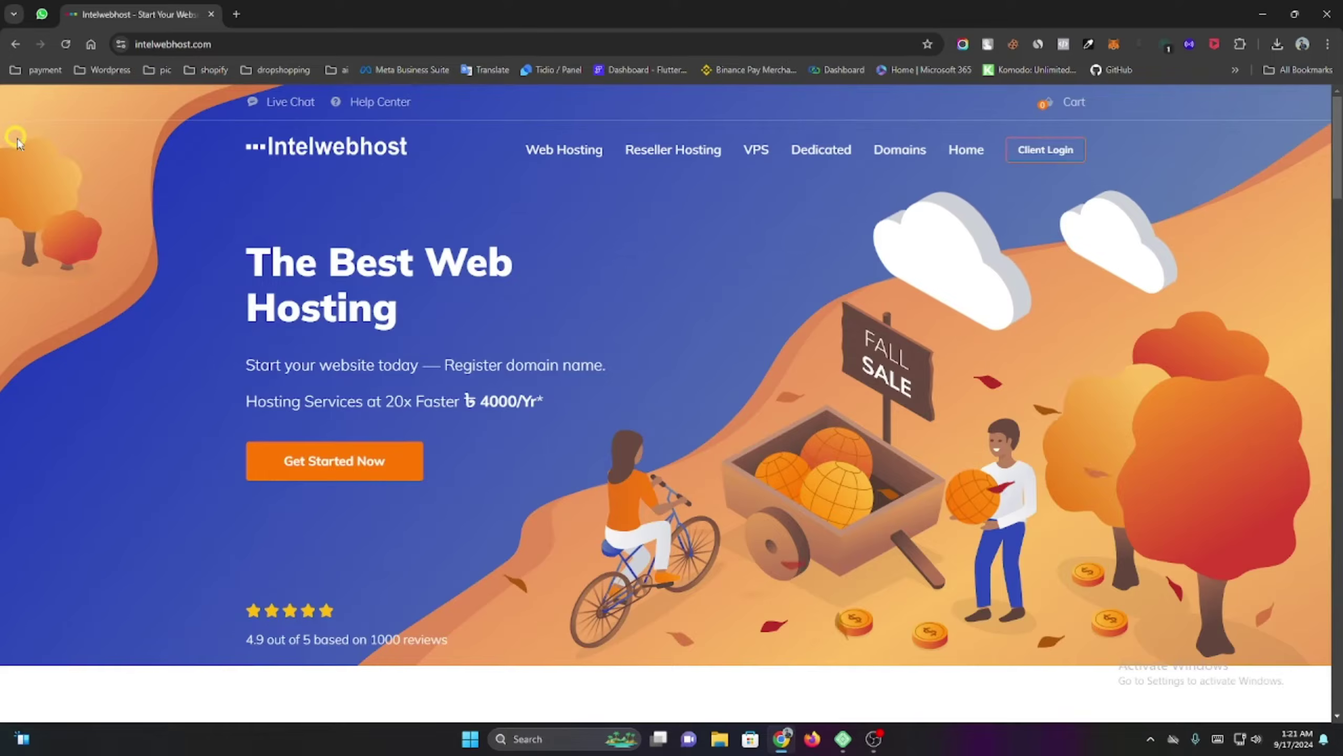
pyautogui.scroll(-3, 117, 222)
pyautogui.scroll(-10, 117, 221)
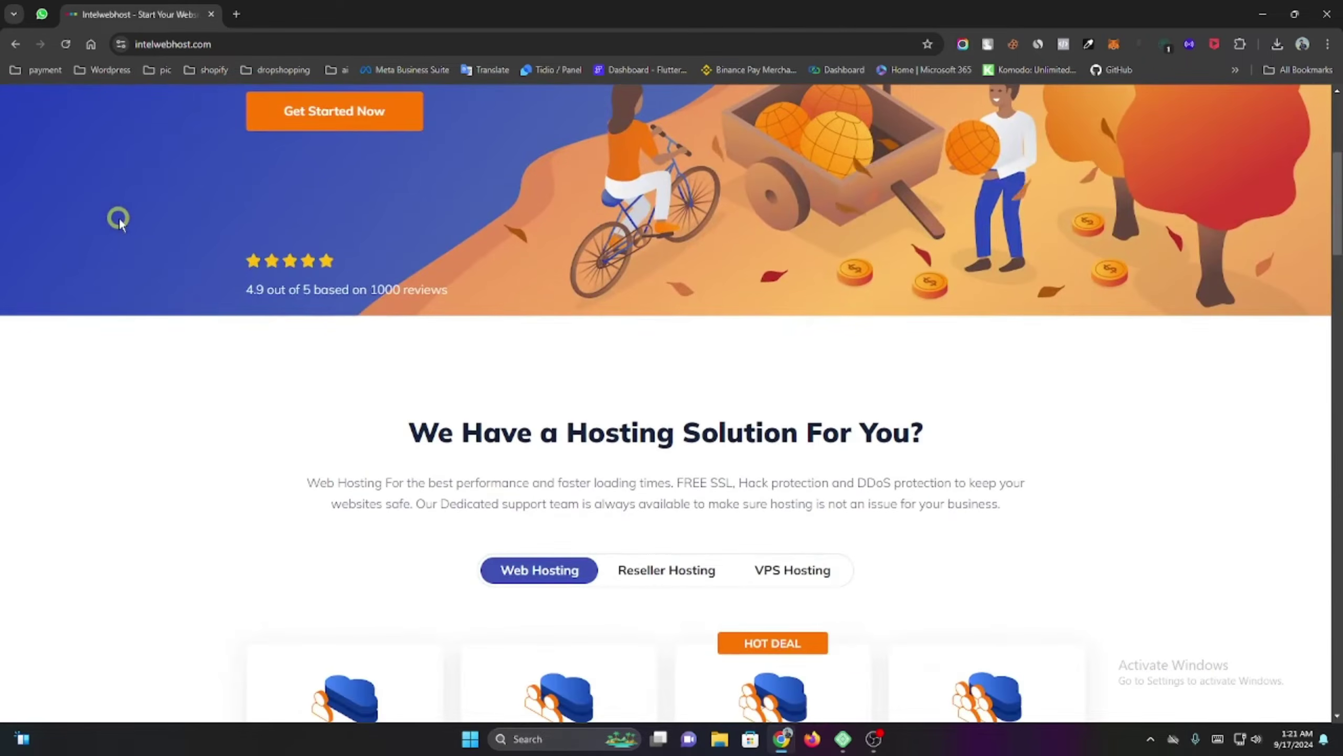
pyautogui.scroll(-1, 120, 220)
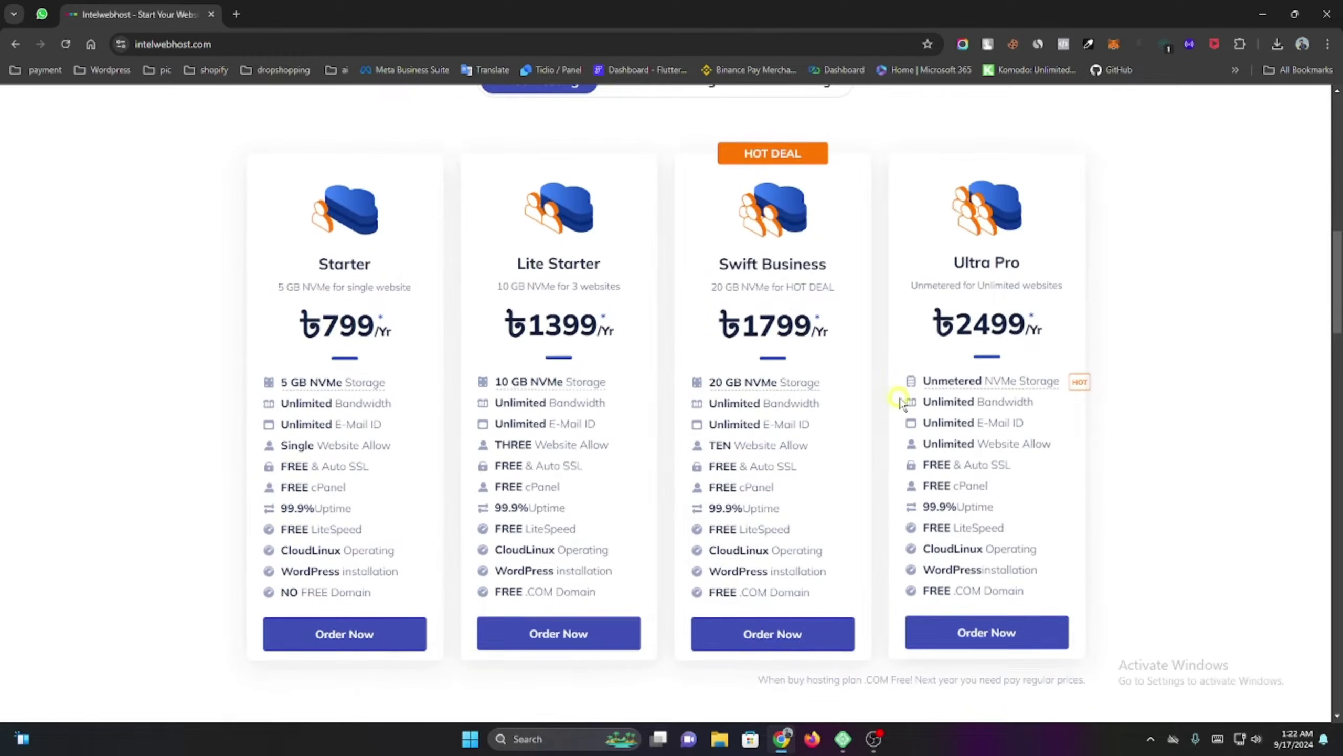
pyautogui.scroll(-2, 680, 363)
pyautogui.scroll(-5, 579, 324)
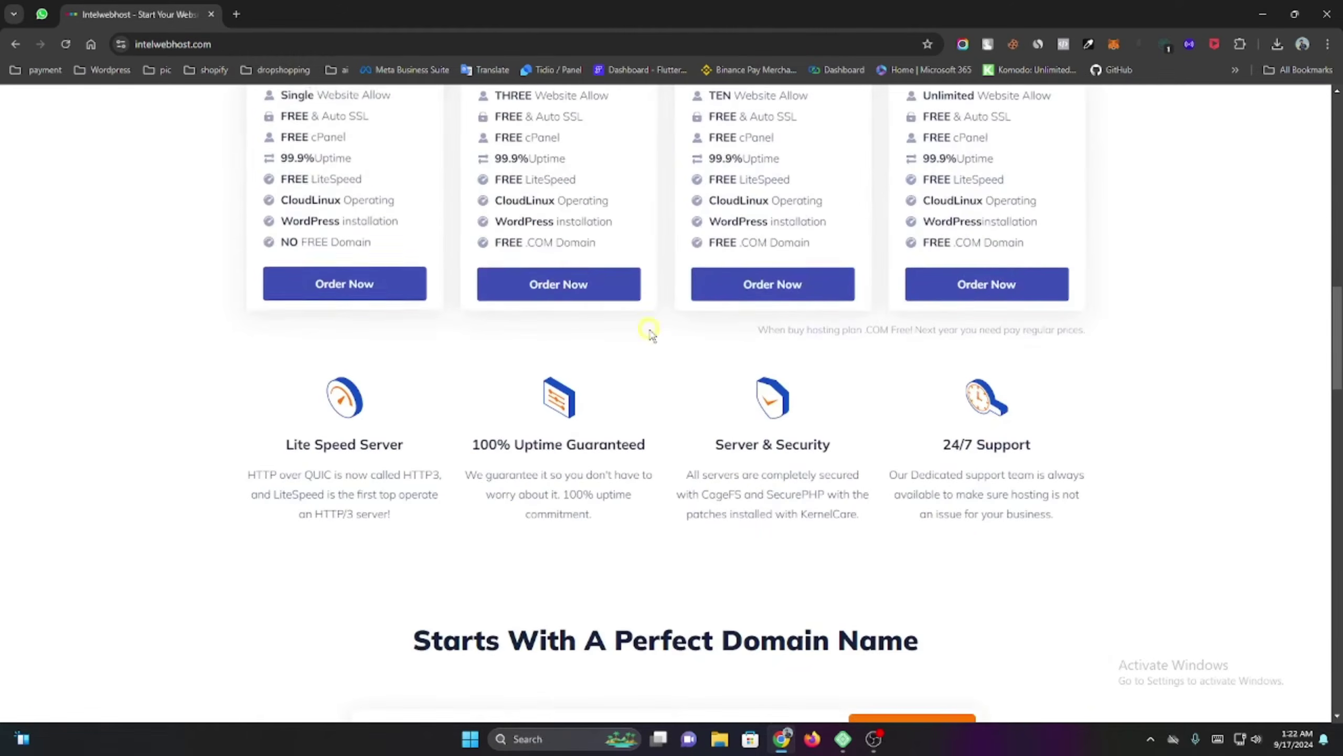
pyautogui.scroll(9, 503, 309)
pyautogui.scroll(-1, 651, 373)
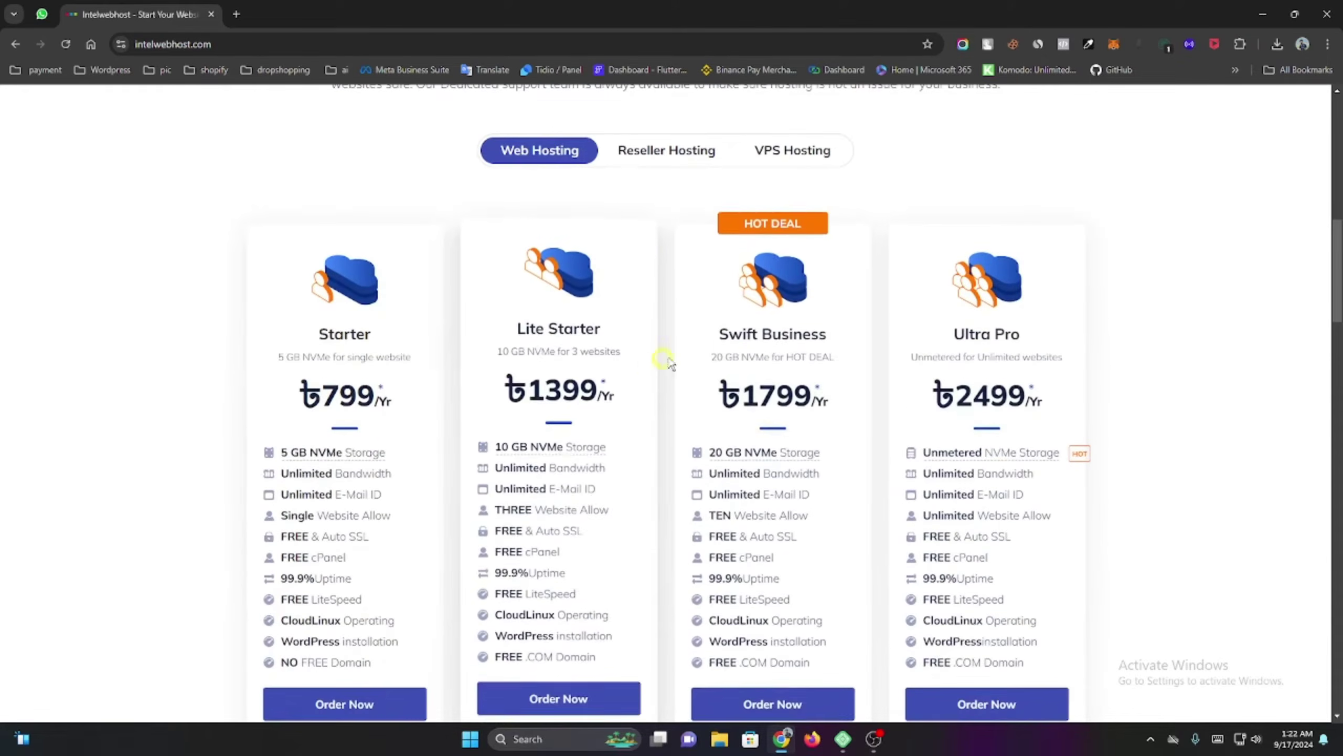
# Compare the Reseller and VPS hosting plans, then return to the Web Hosting plans.
pyautogui.click(721, 153)
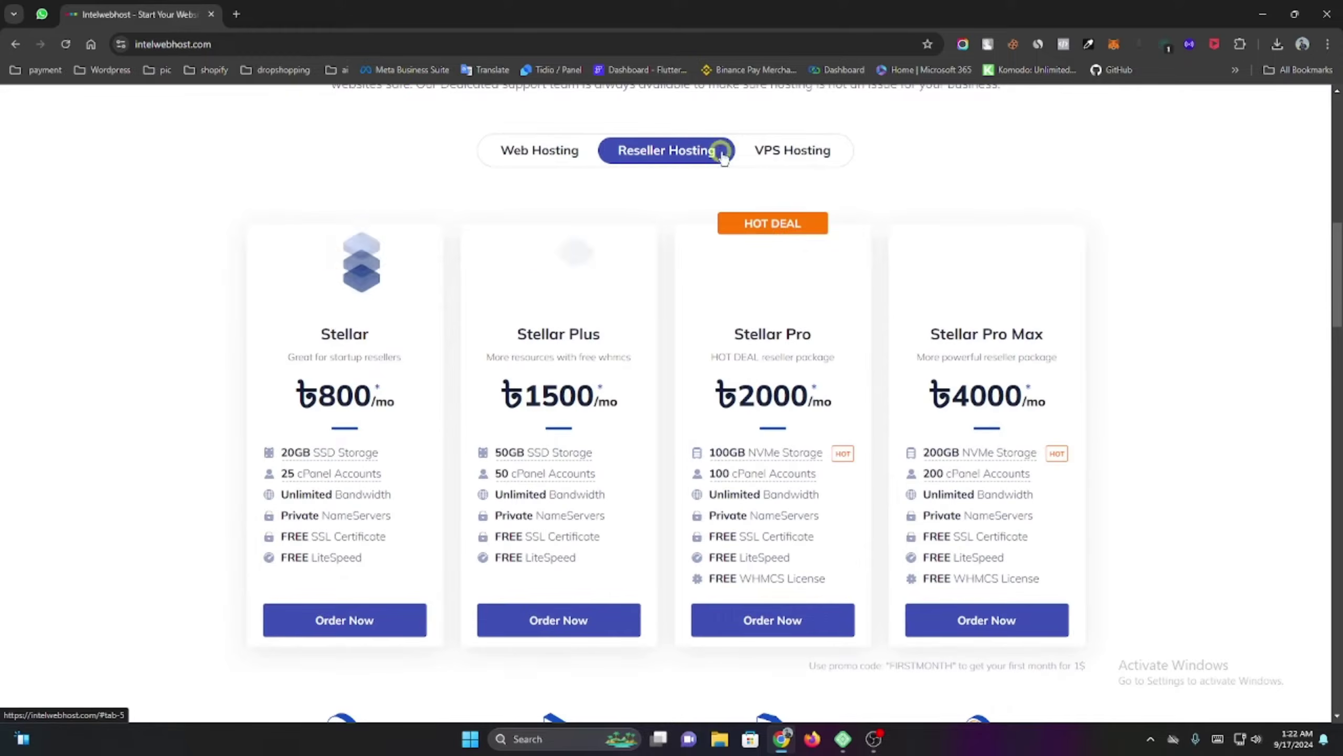
pyautogui.click(799, 158)
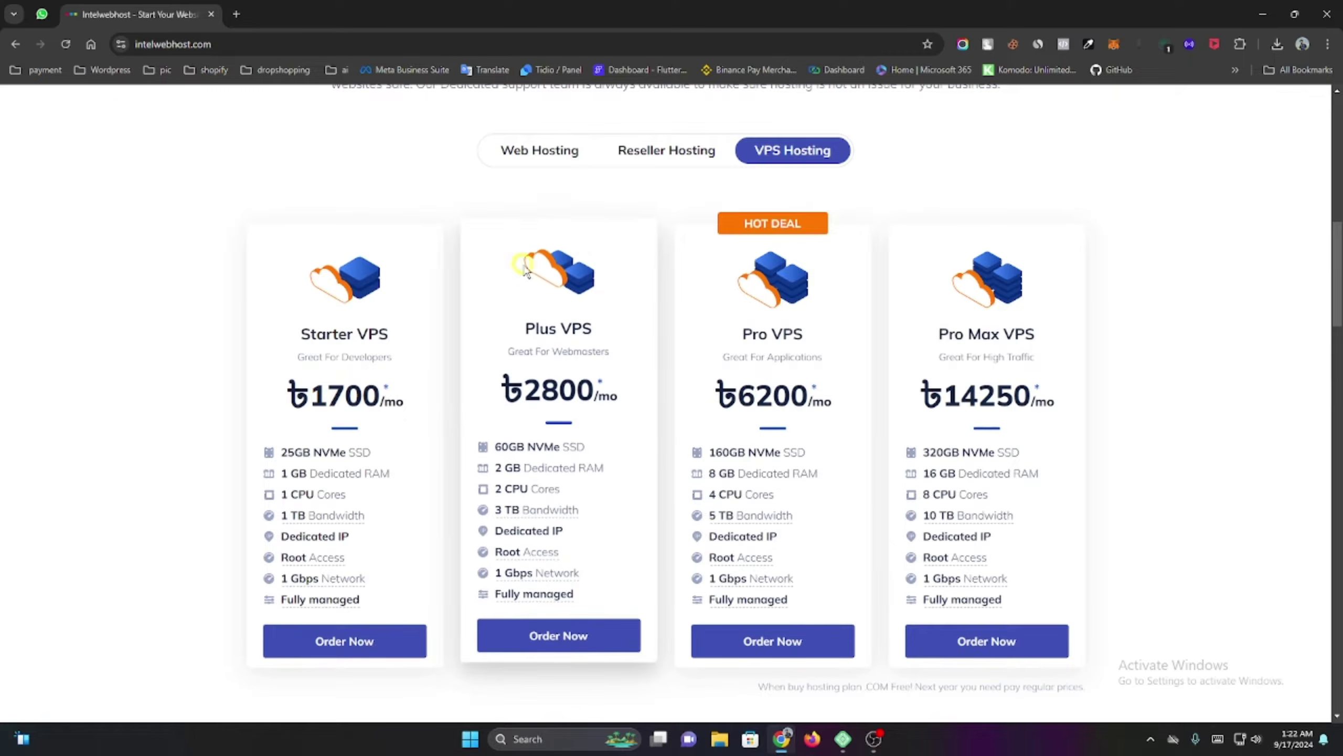
pyautogui.click(536, 159)
pyautogui.scroll(-1, 536, 170)
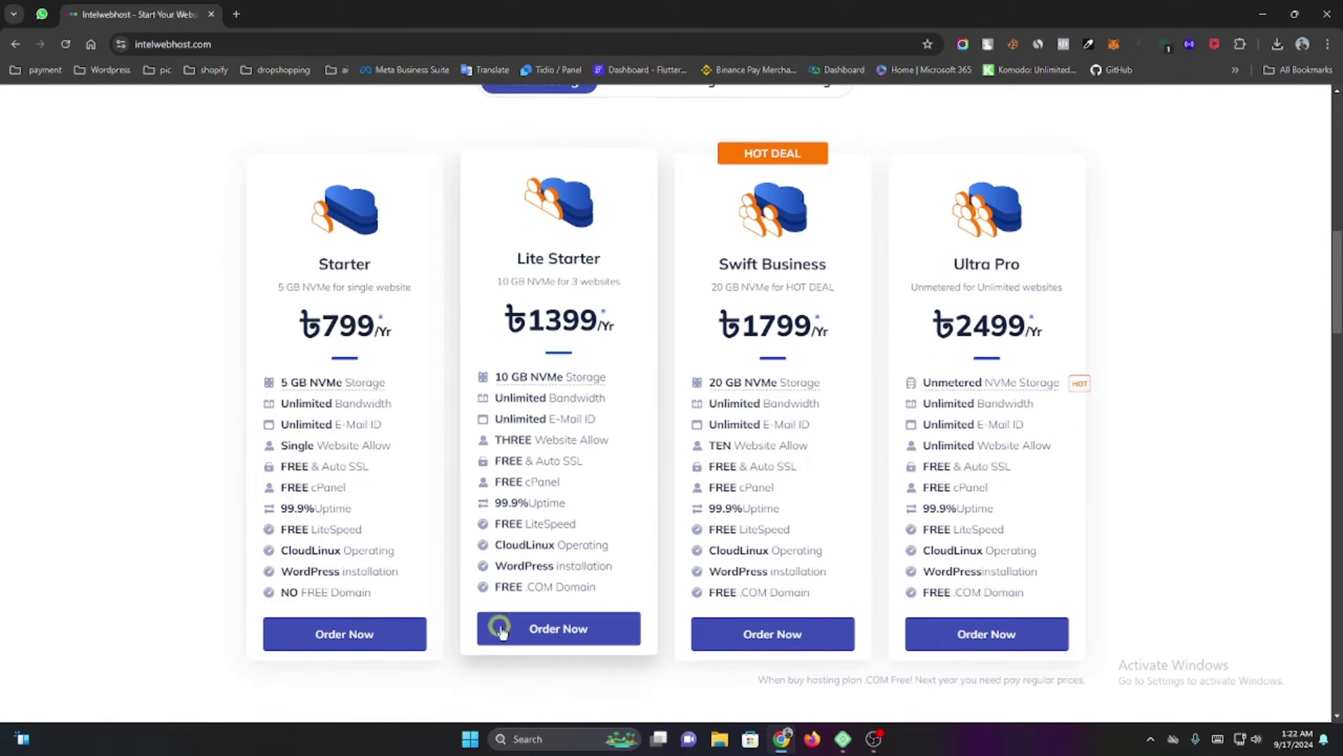
# Order the Lite Starter plan, adding an available .com domain to the cart.
pyautogui.click(567, 630)
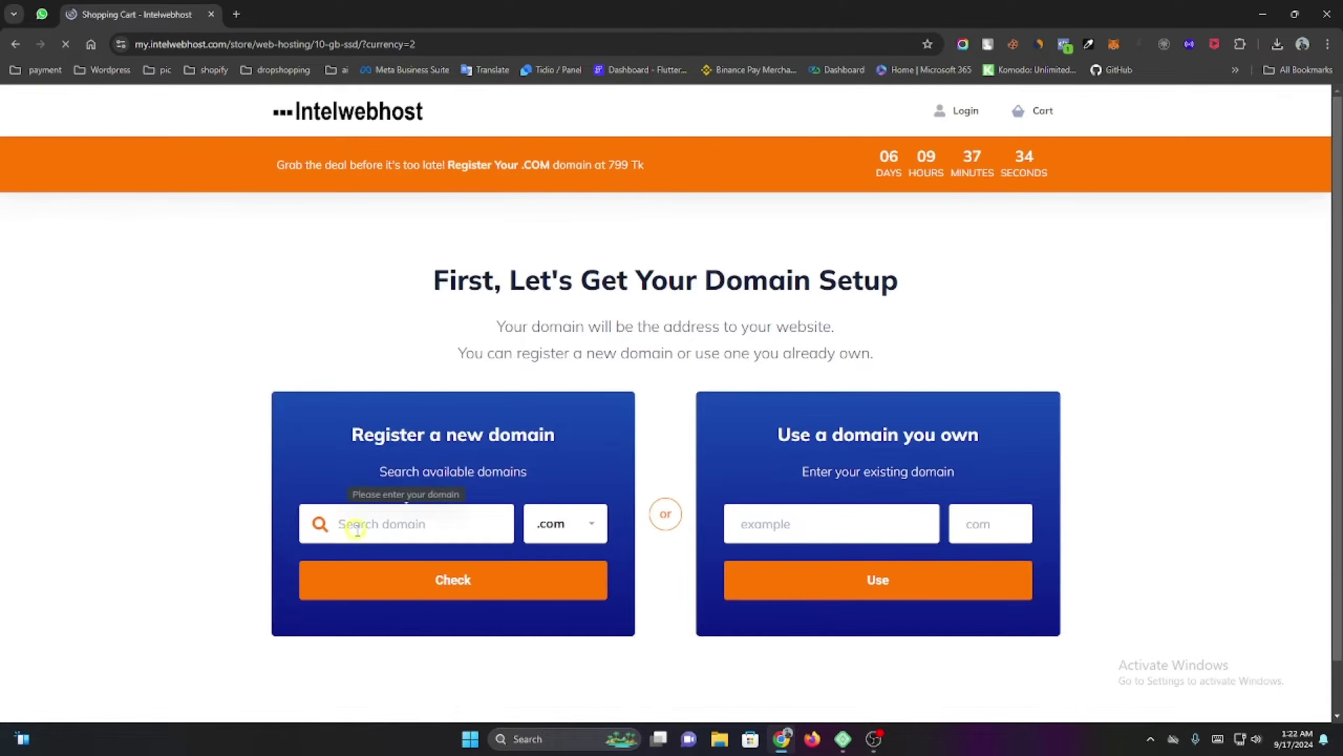
pyautogui.click(388, 531)
pyautogui.write('siyamhasan')
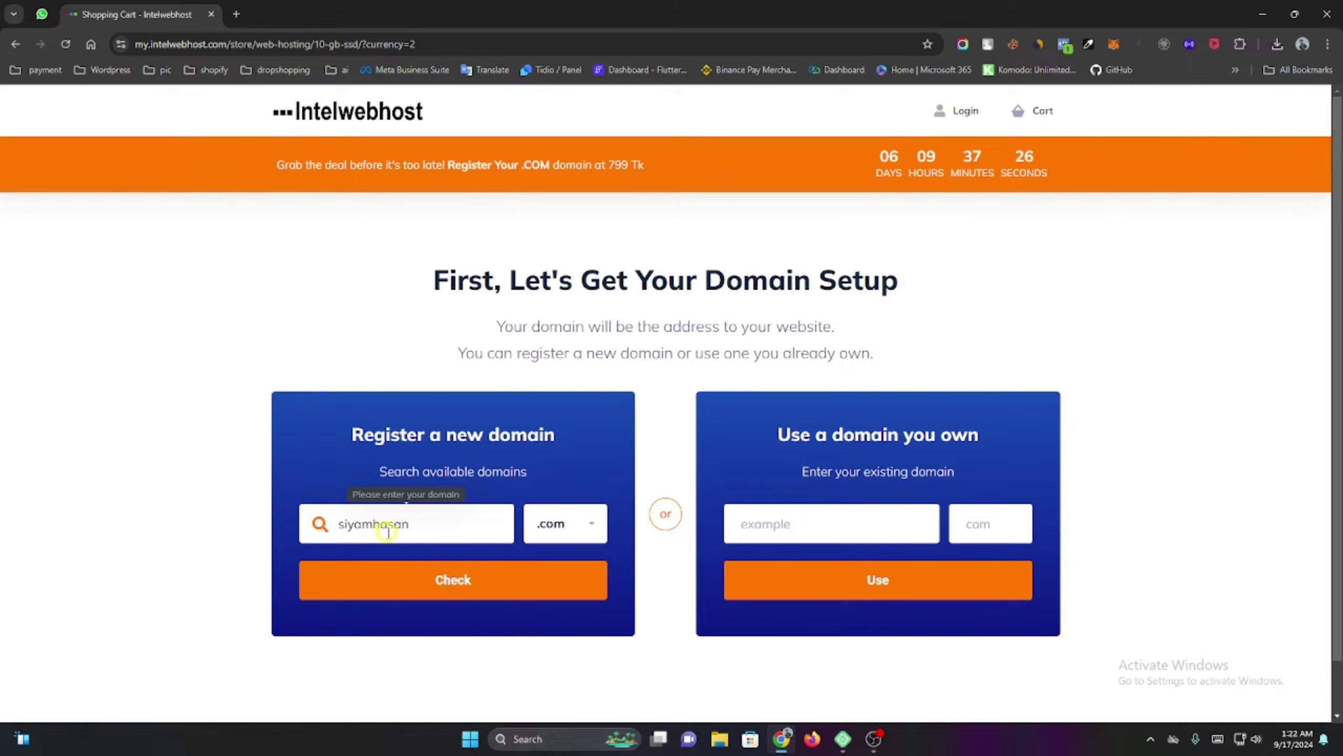
pyautogui.click(409, 575)
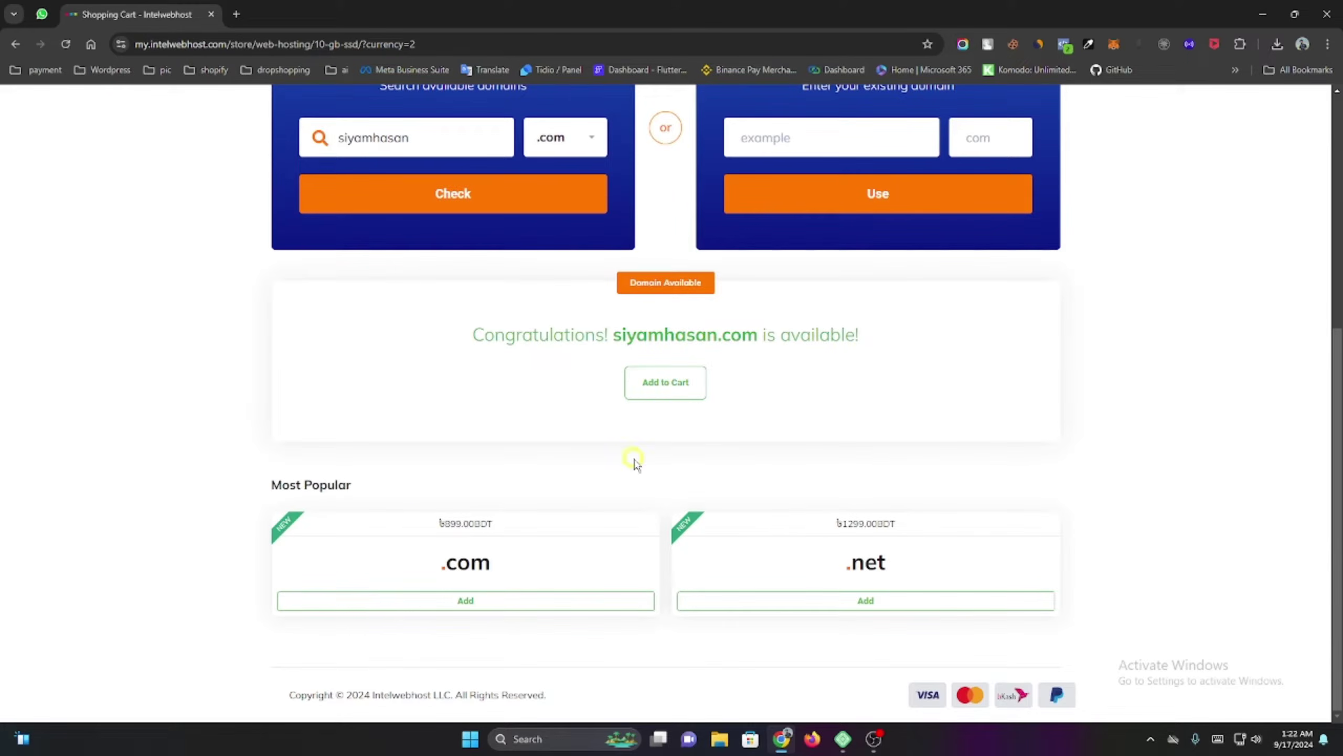
pyautogui.click(668, 394)
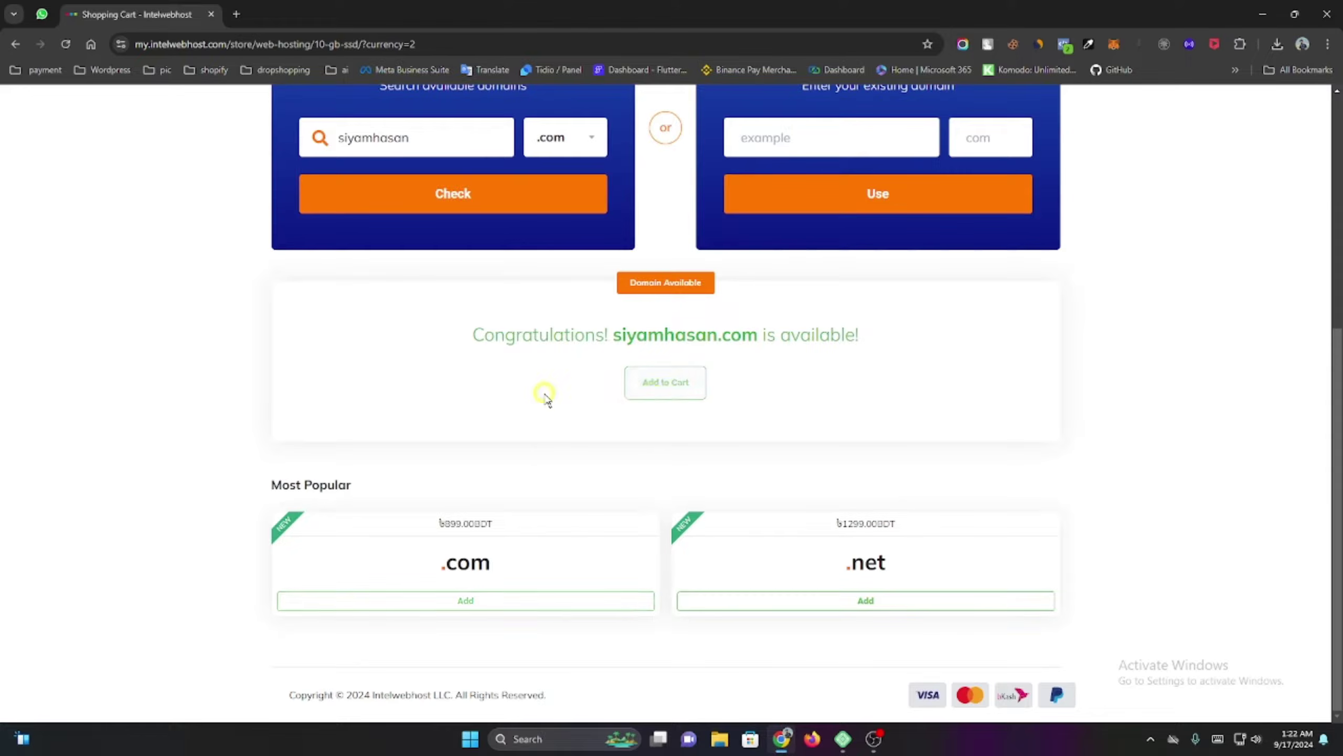
pyautogui.scroll(-1, 582, 582)
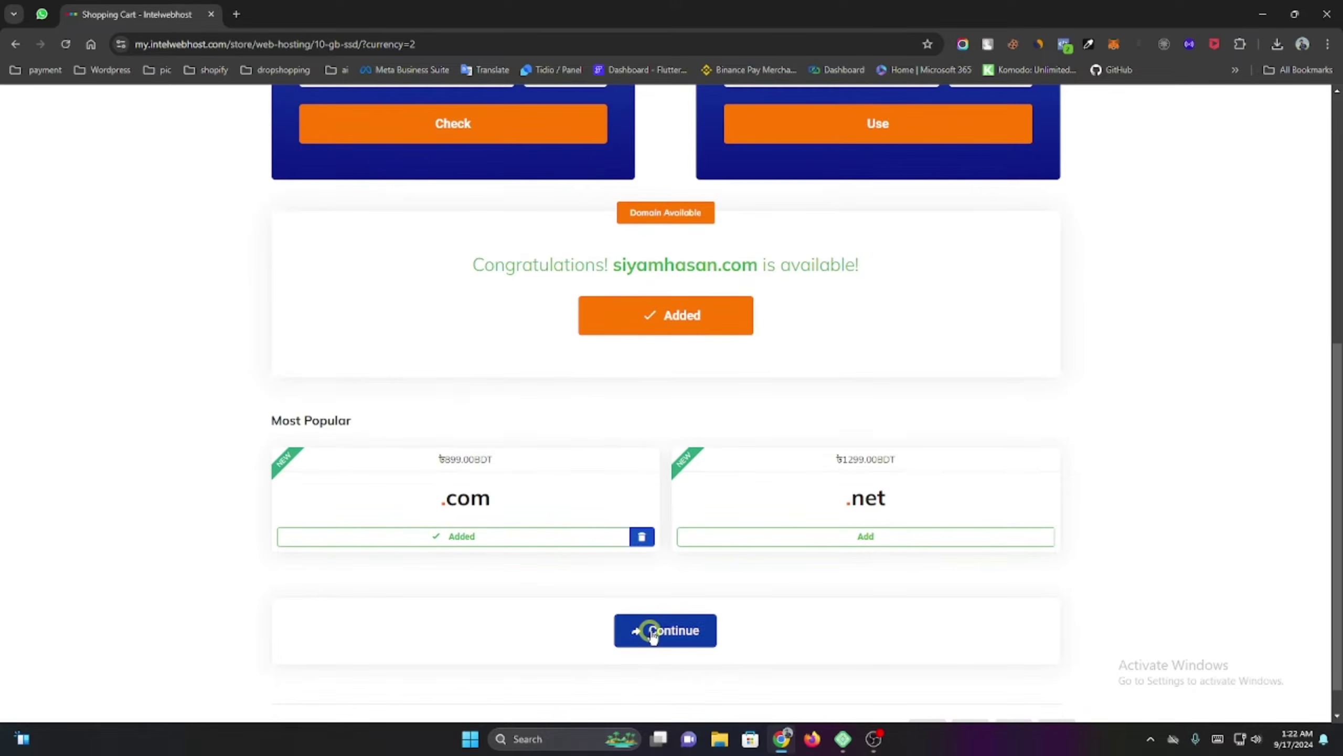
pyautogui.click(652, 632)
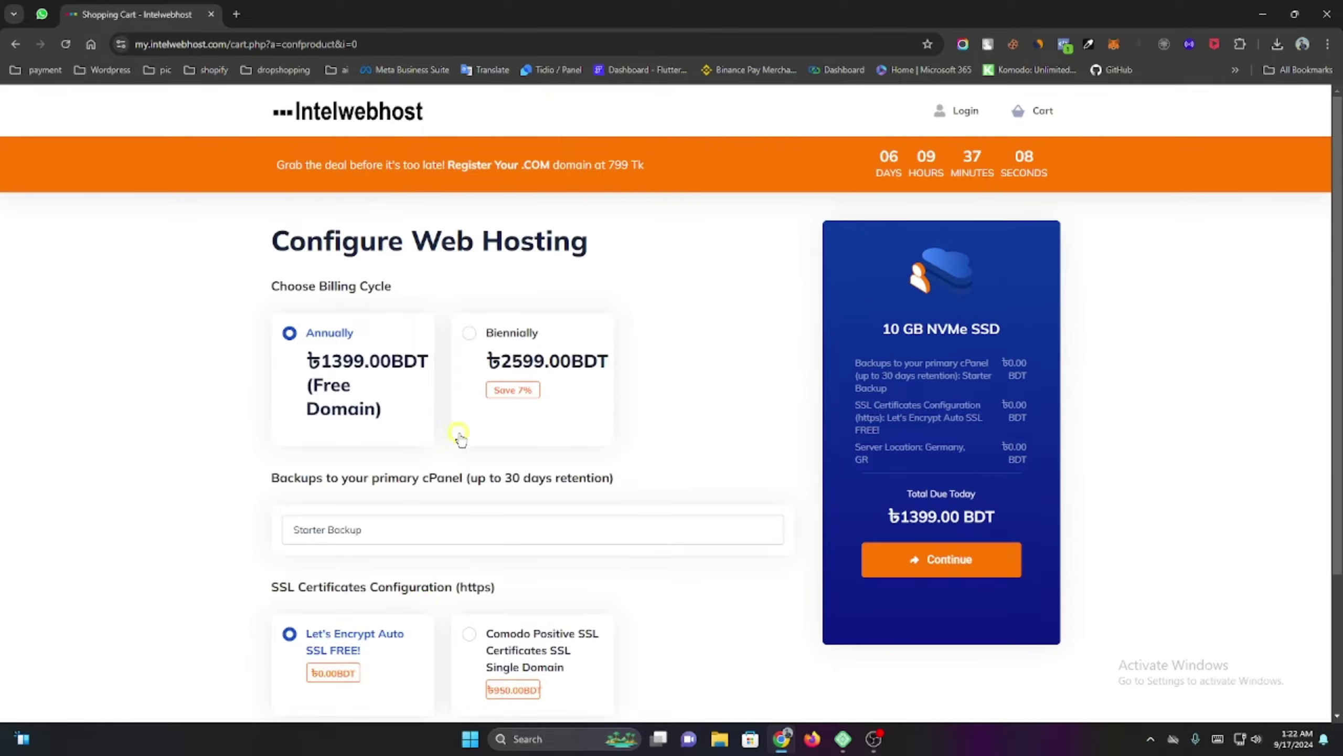
# Continue through hosting and domain configuration with DNS Management kept on, reaching Review & Checkout.
pyautogui.scroll(-2, 456, 438)
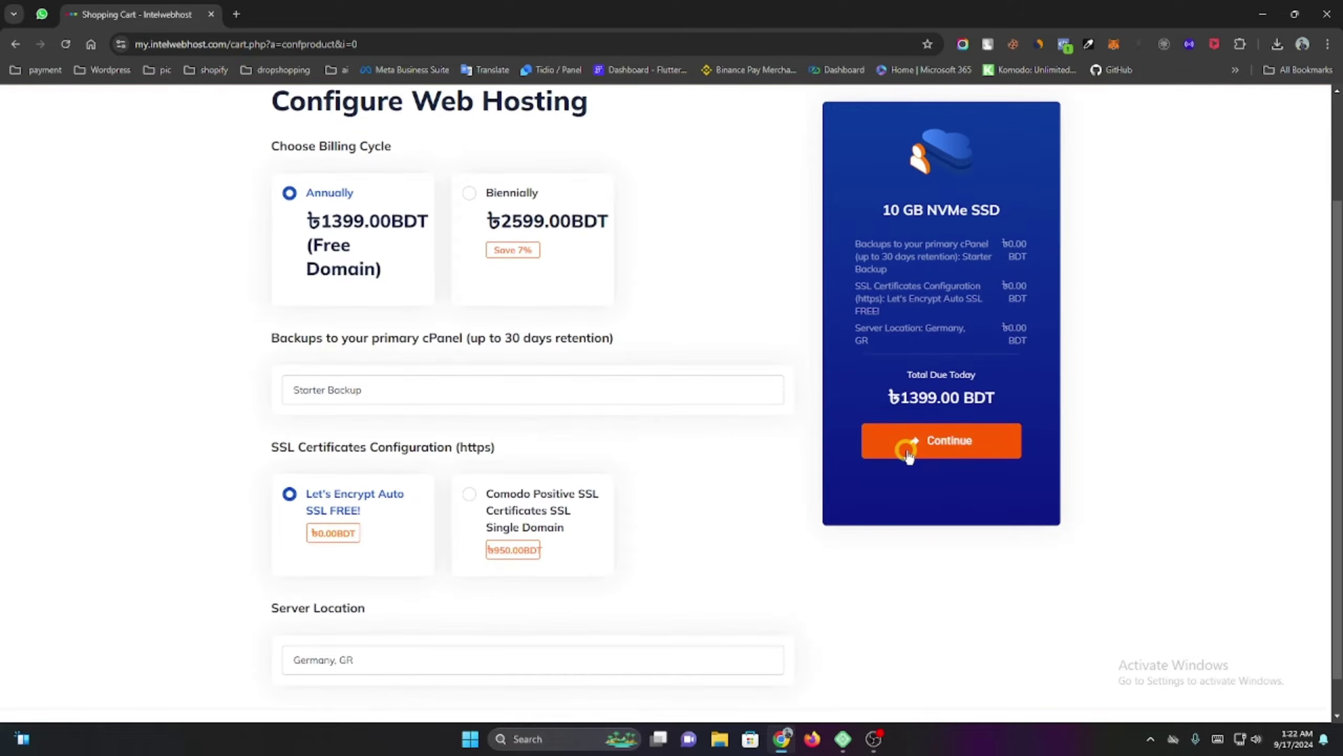
pyautogui.click(909, 453)
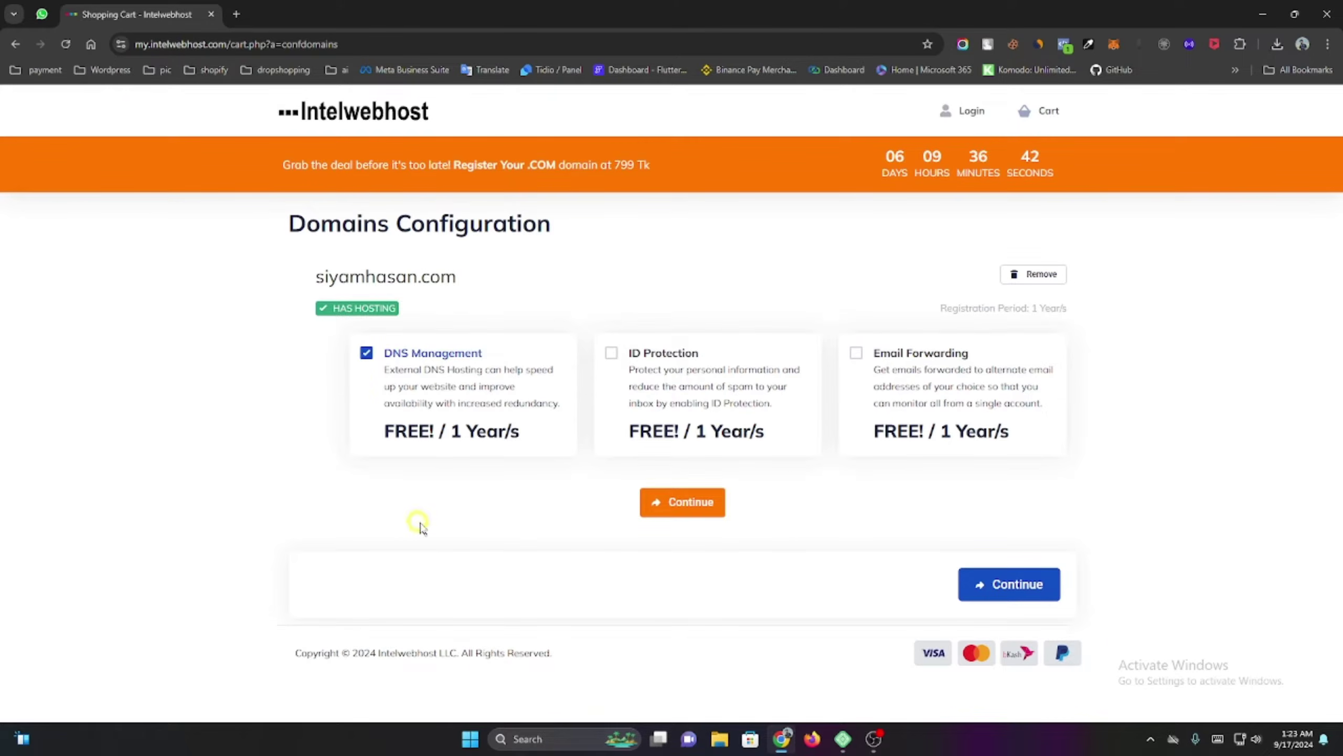
pyautogui.click(1014, 597)
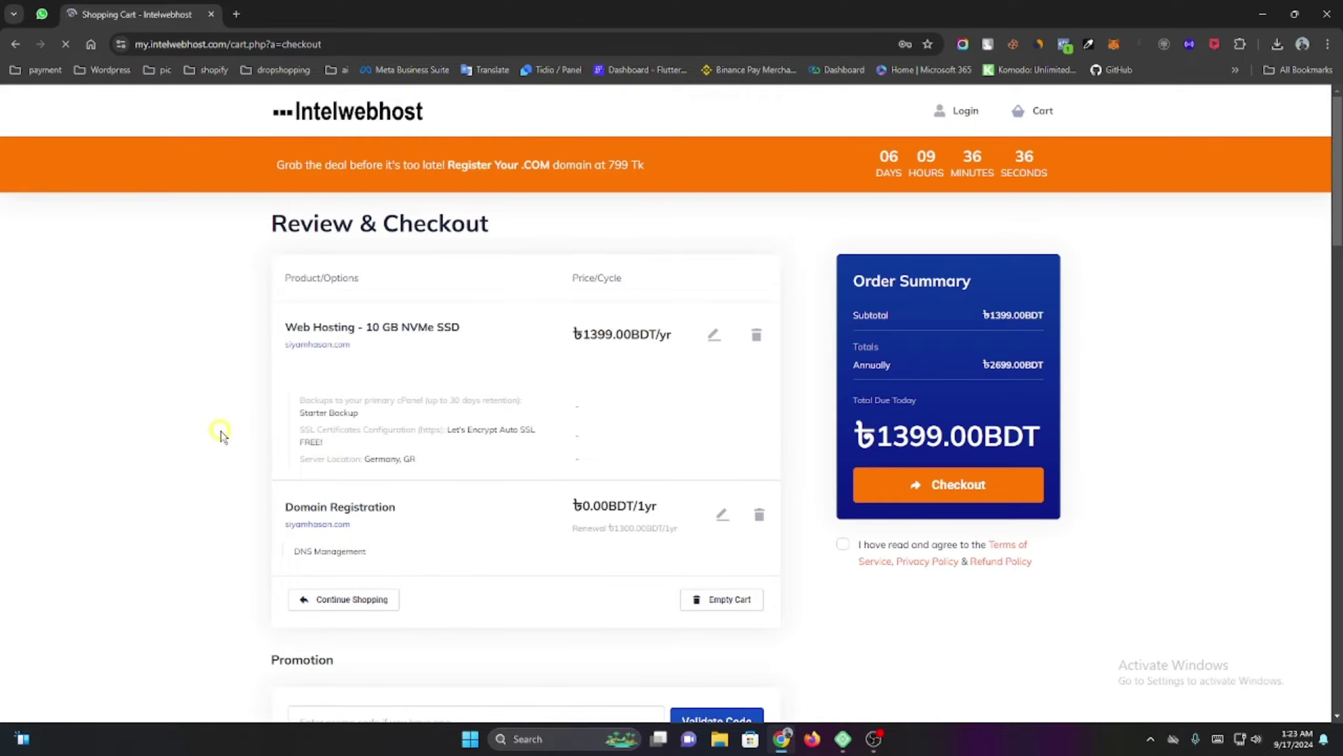
# Review the checkout summary for the 10 GB NVMe SSD hosting and free domain.
pyautogui.scroll(-5, 220, 434)
pyautogui.scroll(4, 227, 434)
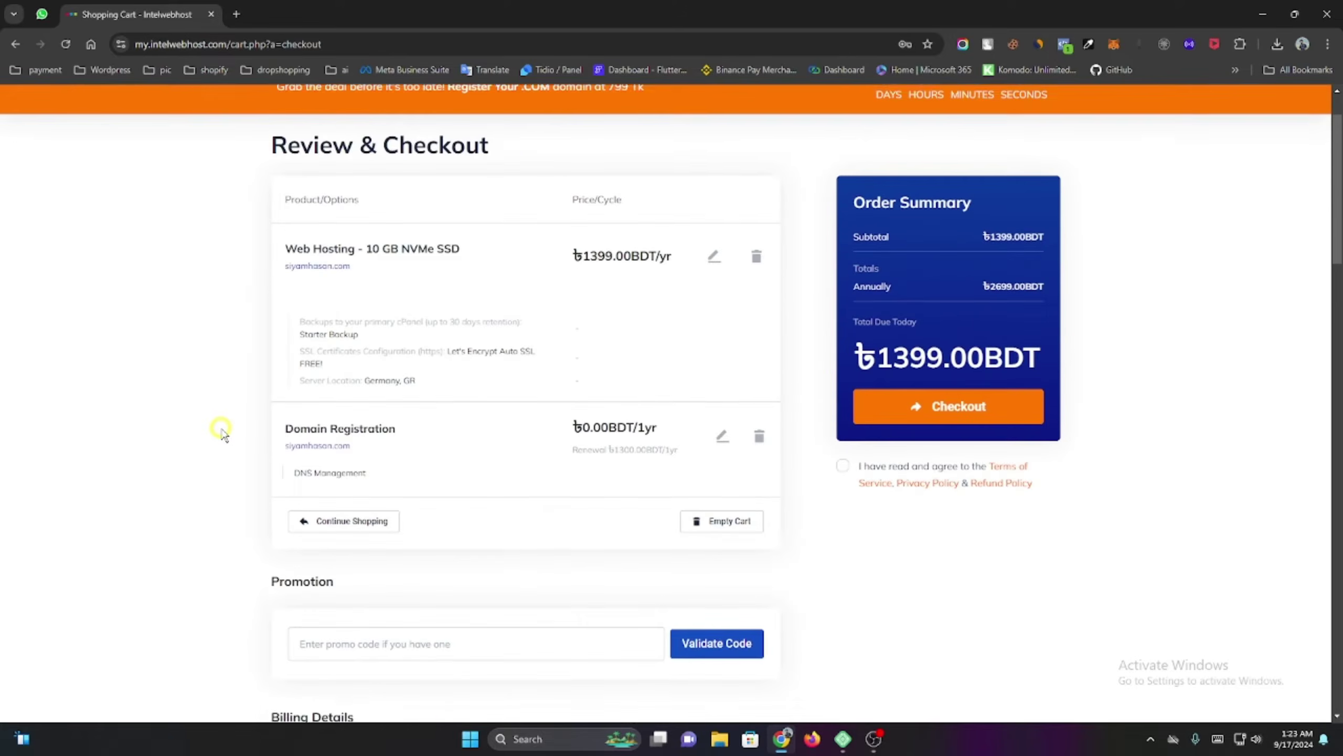
pyautogui.scroll(-8, 241, 434)
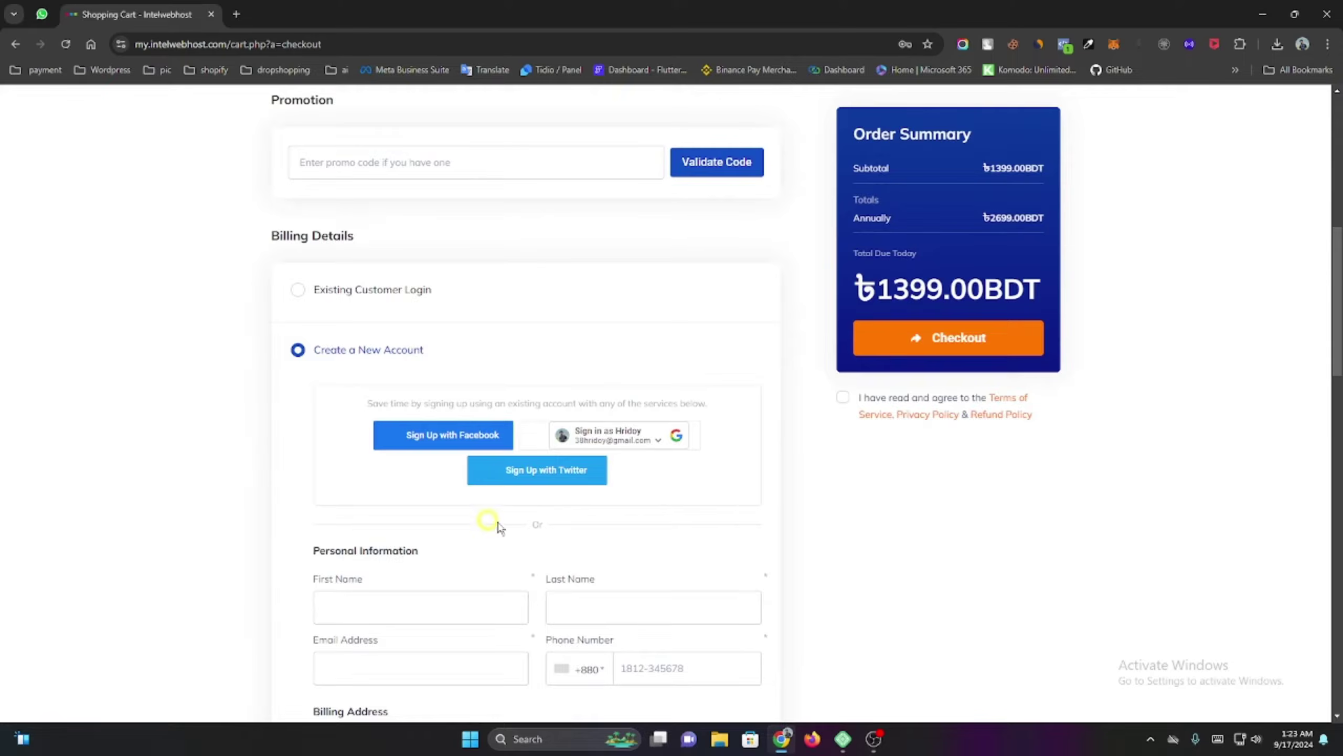
pyautogui.scroll(-4, 491, 529)
pyautogui.scroll(7, 560, 555)
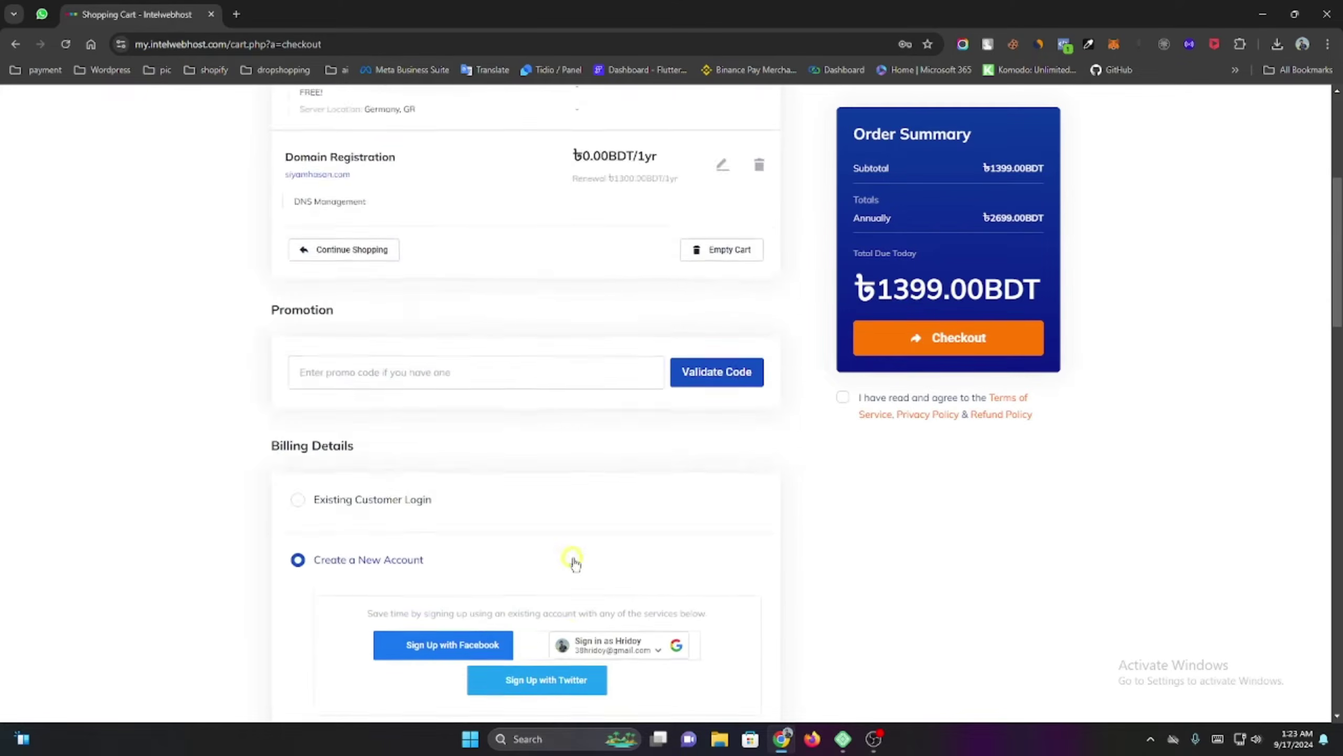
pyautogui.scroll(4, 574, 562)
pyautogui.scroll(-4, 796, 289)
pyautogui.scroll(7, 745, 435)
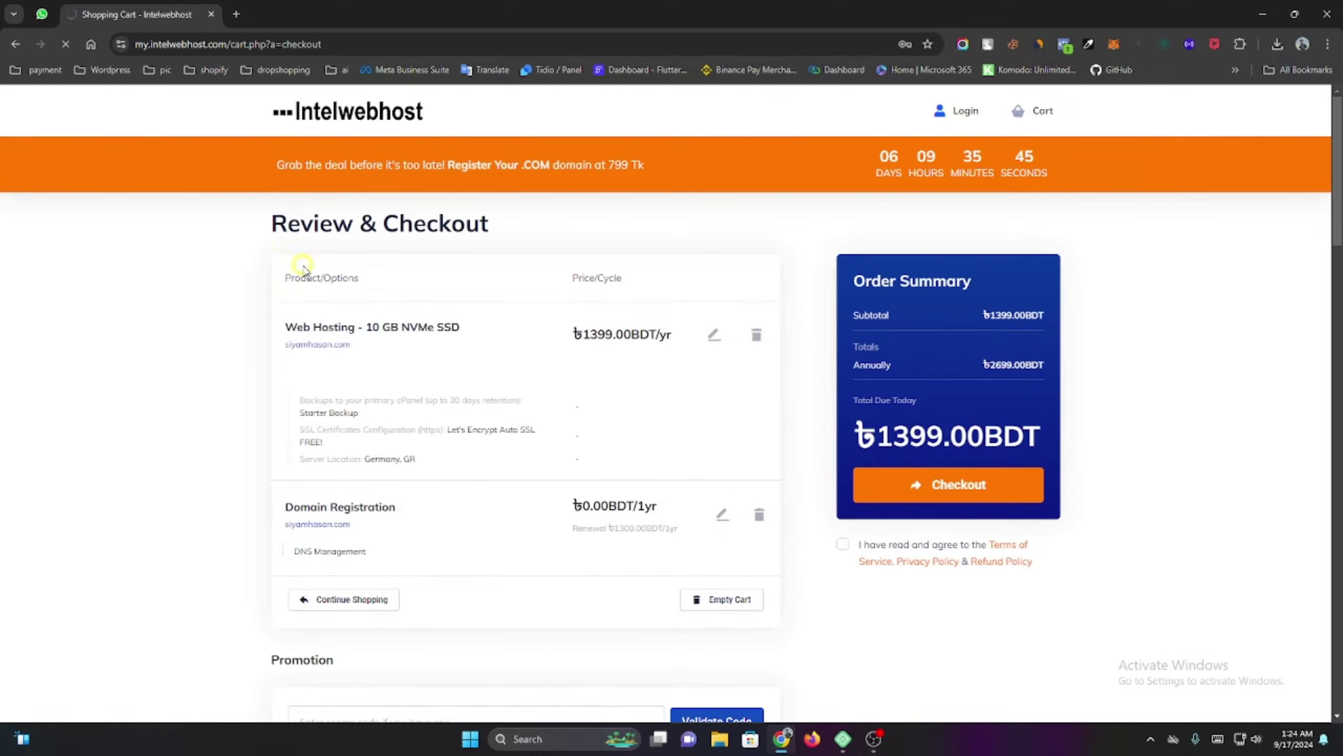
pyautogui.scroll(-2, 682, 476)
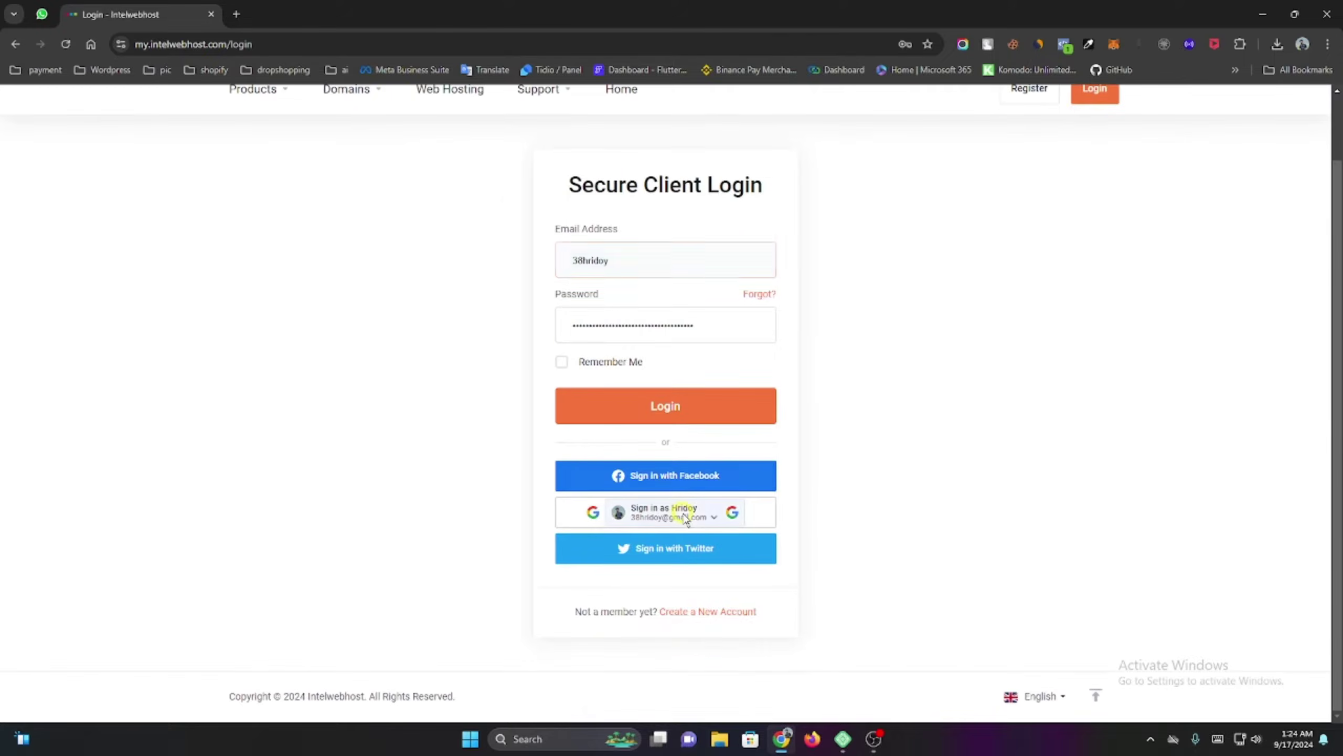
# Sign in with the saved Google account, then return to the Intelwebhost homepage.
pyautogui.click(682, 512)
pyautogui.click(601, 388)
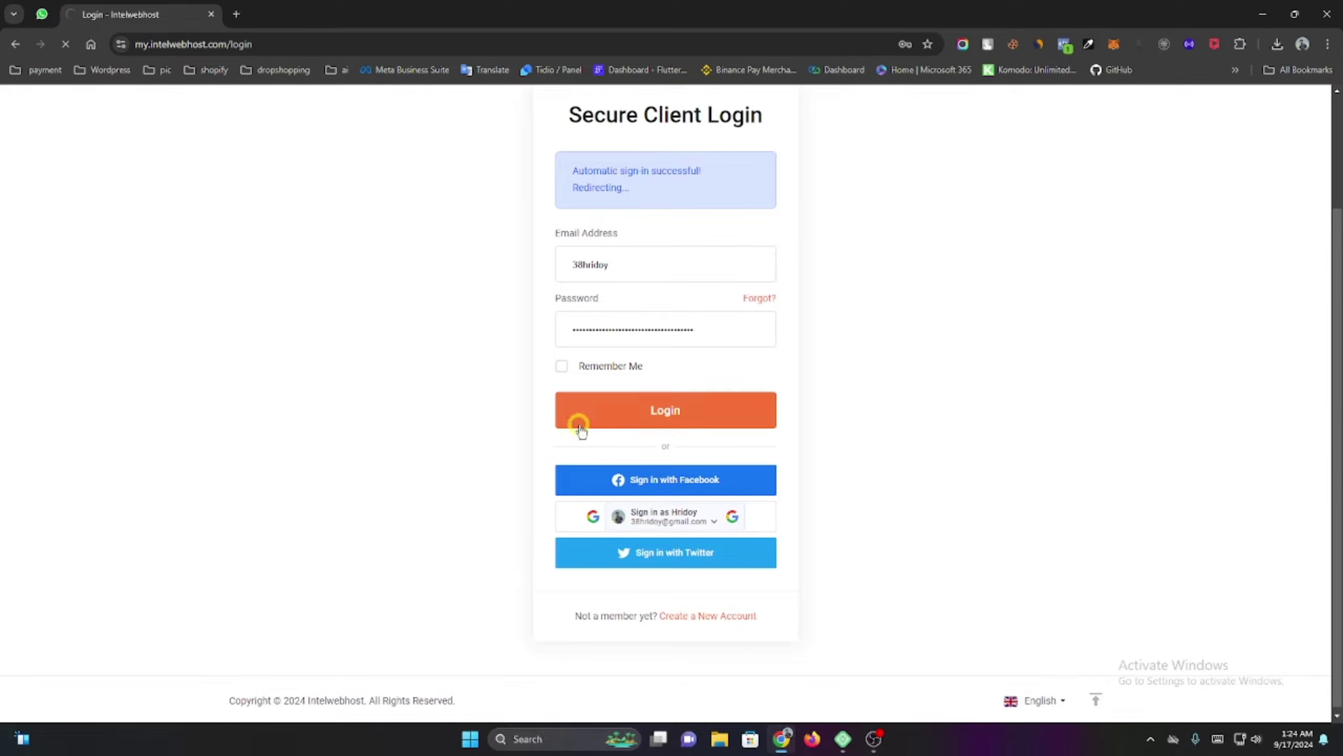
pyautogui.scroll(-3, 489, 330)
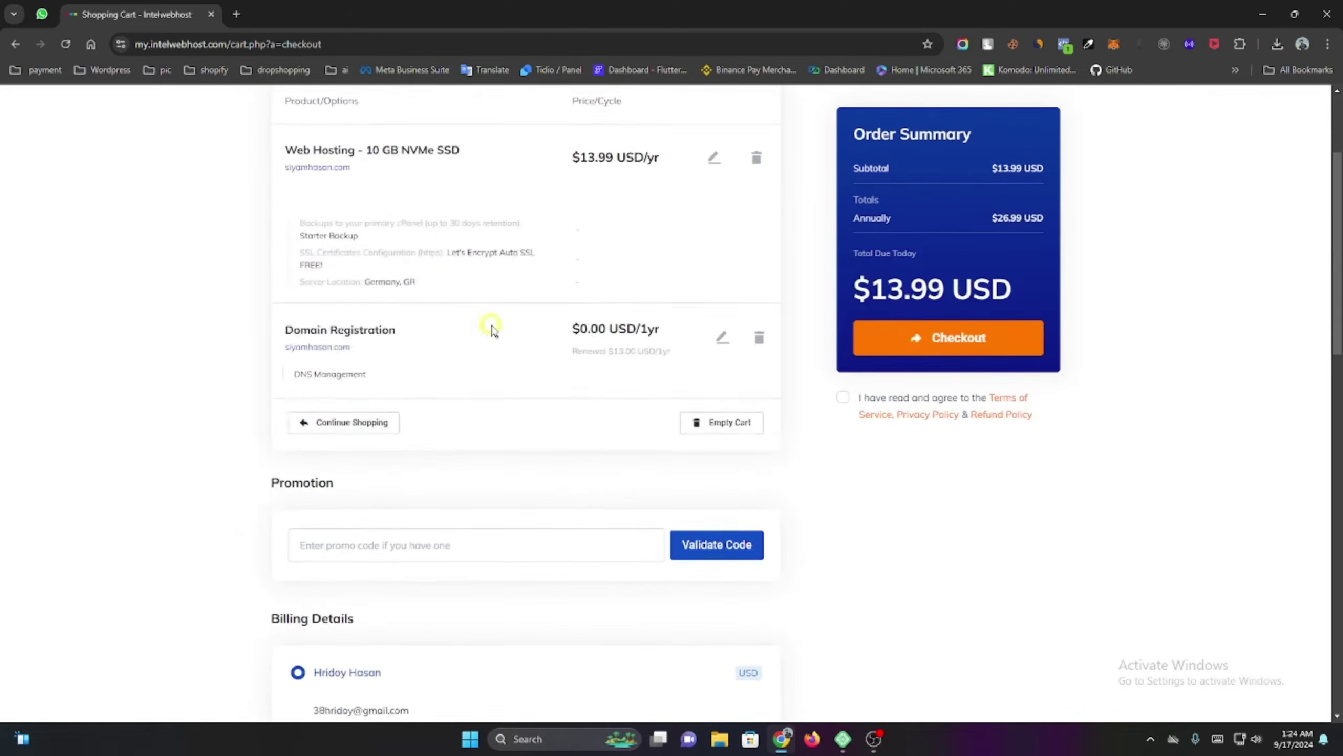
pyautogui.scroll(3, 768, 408)
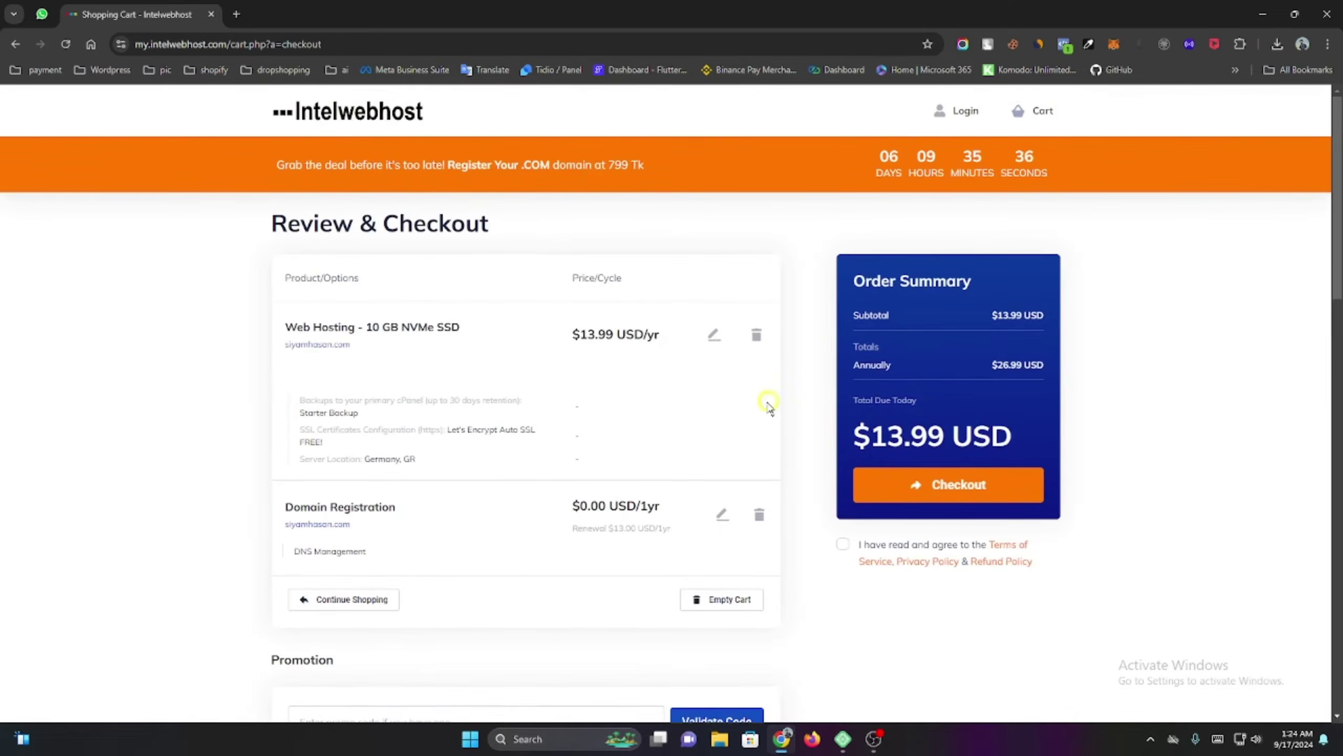
pyautogui.click(362, 116)
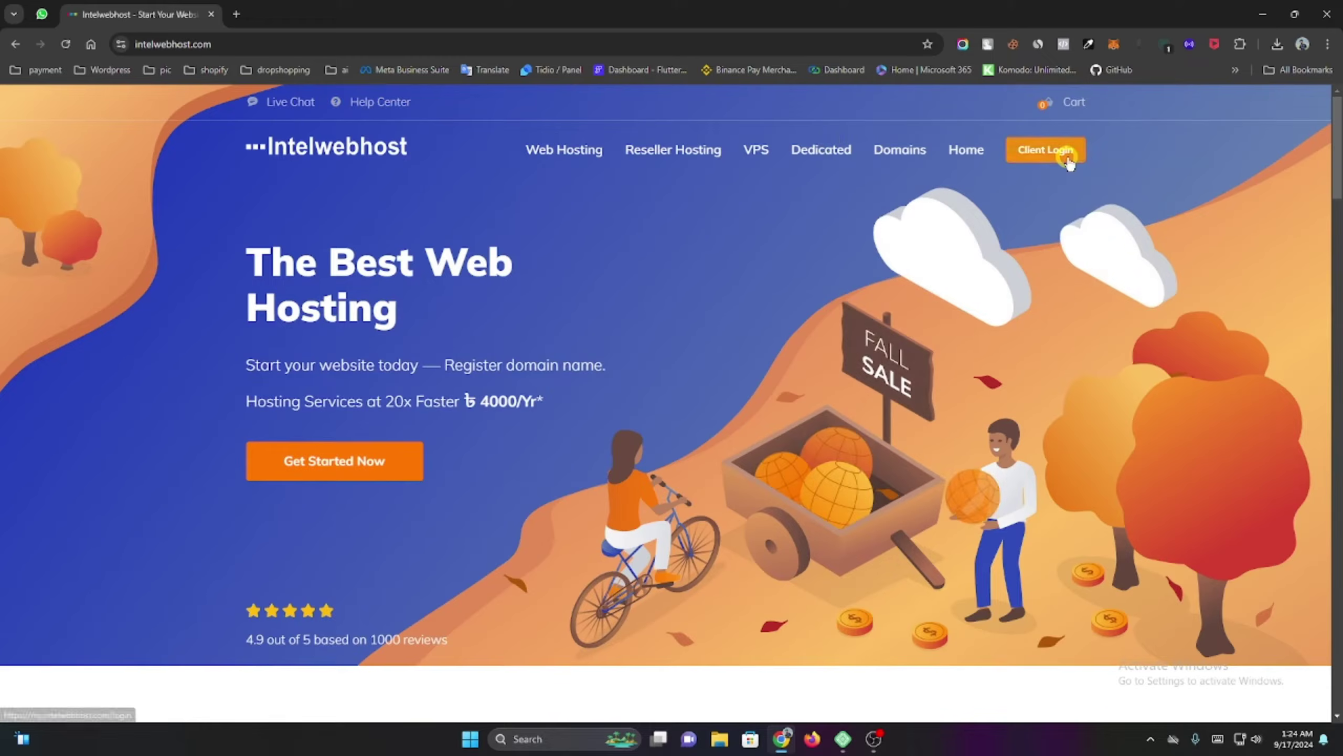
# Open the client area dashboard and view the Web Hosting – 10 GB NVMe SSD service.
pyautogui.click(1046, 150)
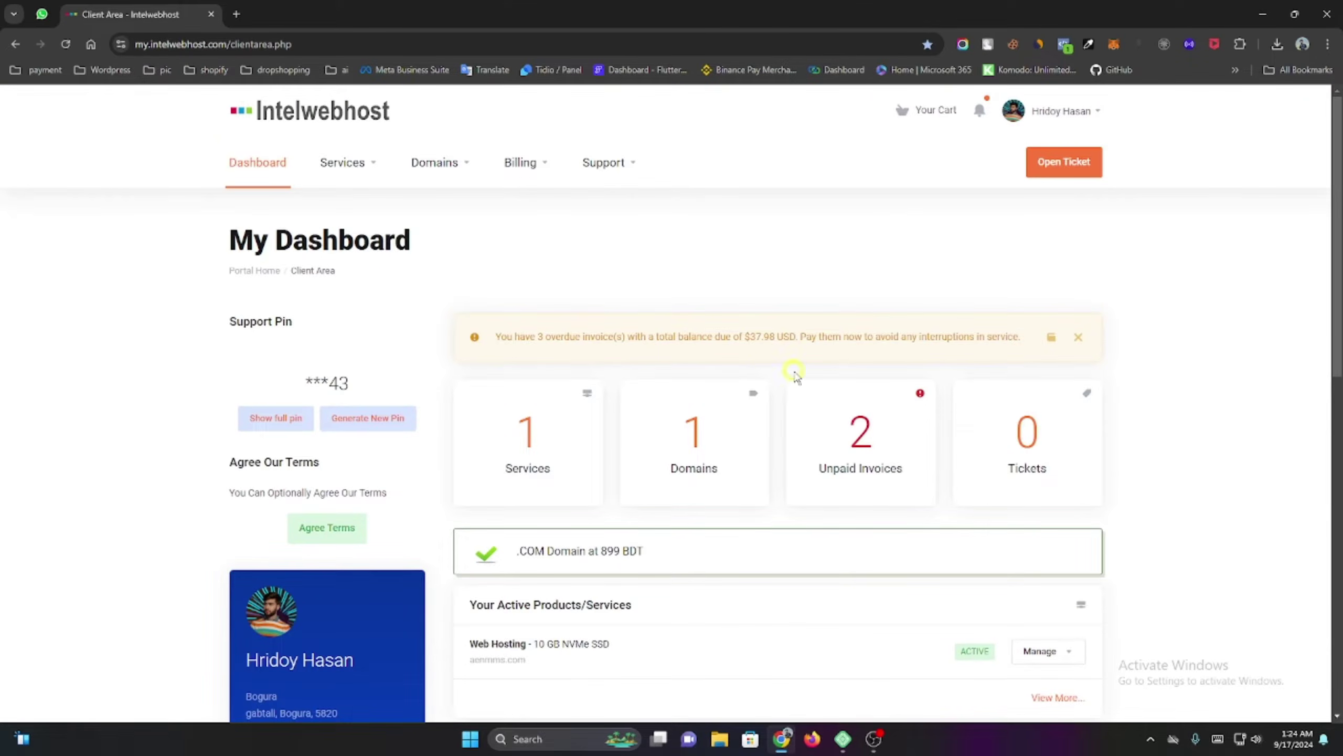
pyautogui.scroll(-5, 659, 377)
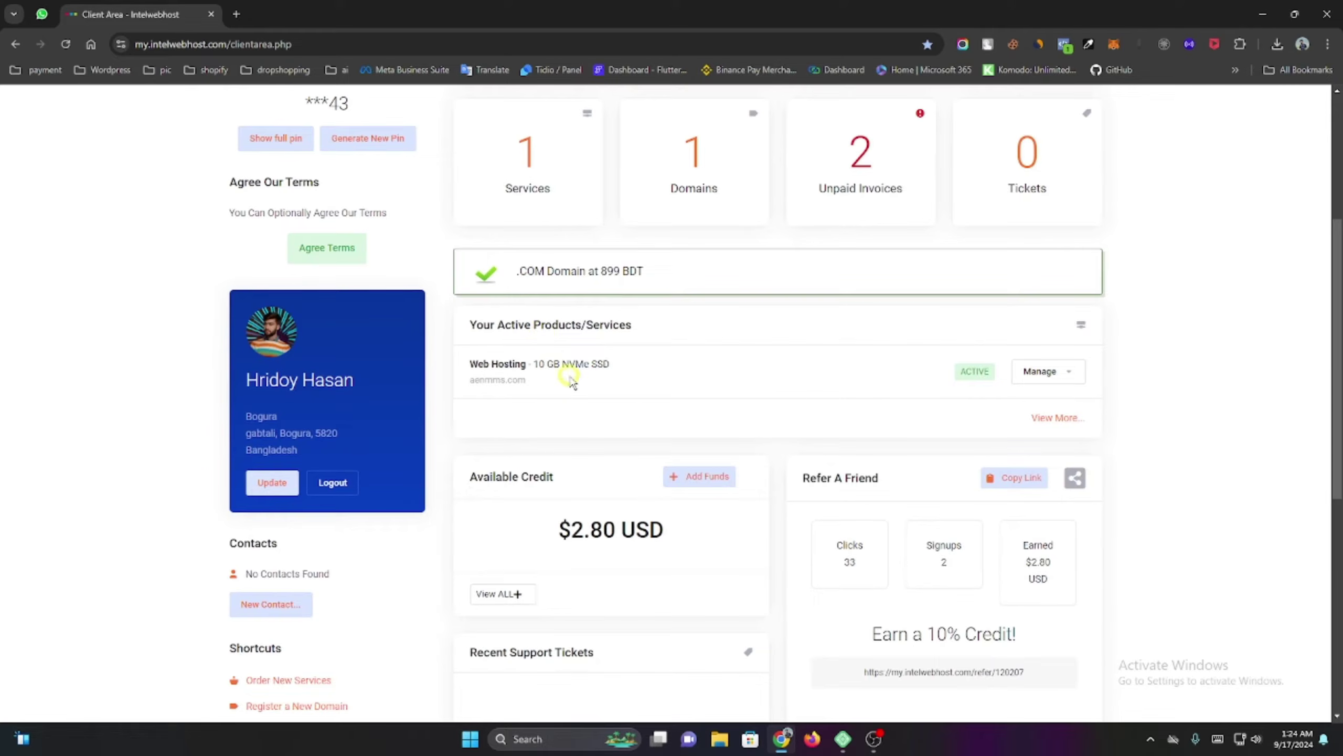
pyautogui.scroll(1, 569, 381)
pyautogui.scroll(1, 507, 380)
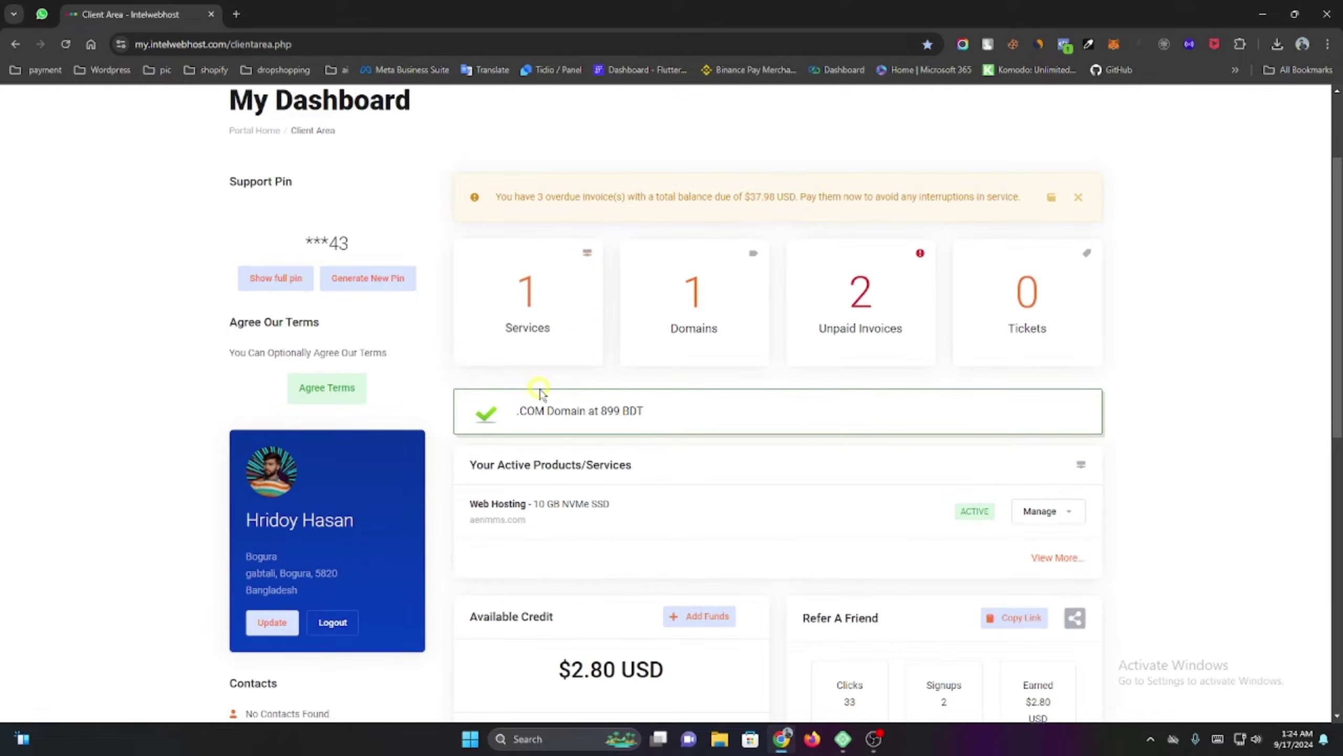
pyautogui.scroll(-2, 476, 392)
pyautogui.moveTo(472, 365); pyautogui.dragTo(614, 380)
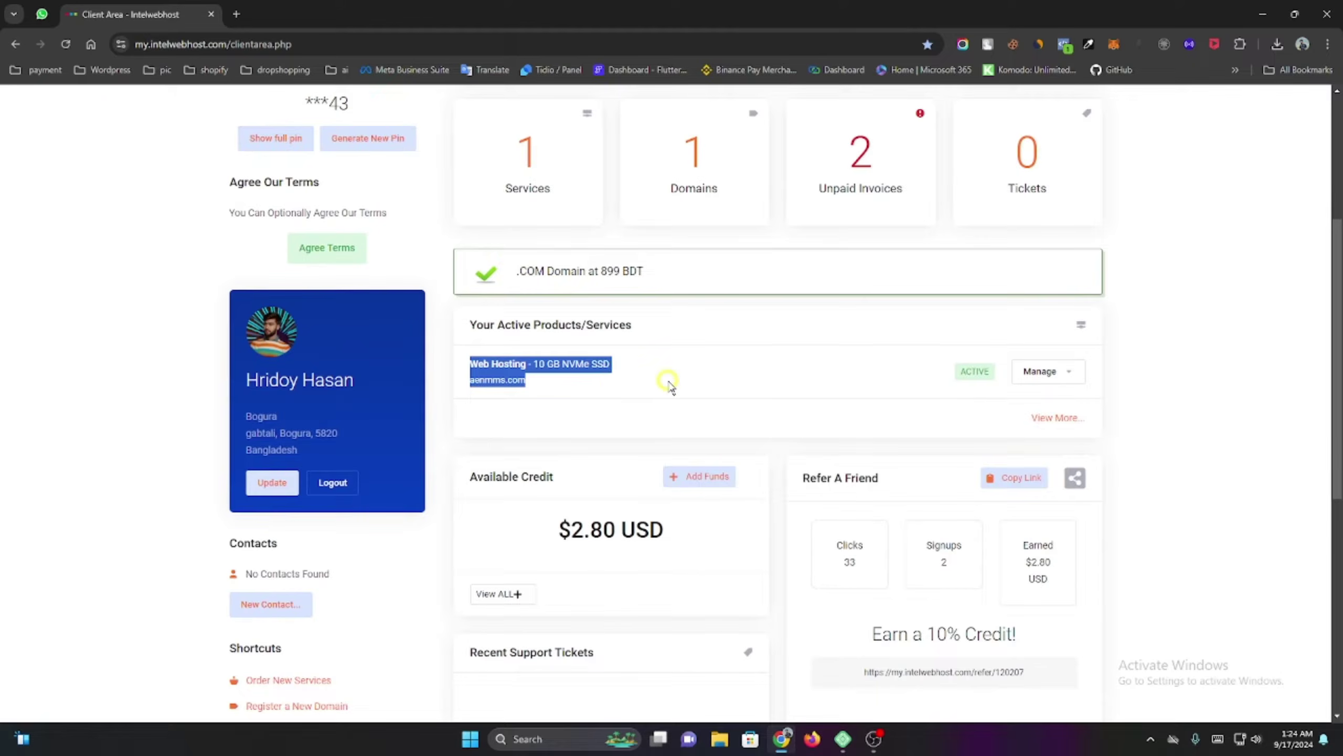
pyautogui.click(497, 356)
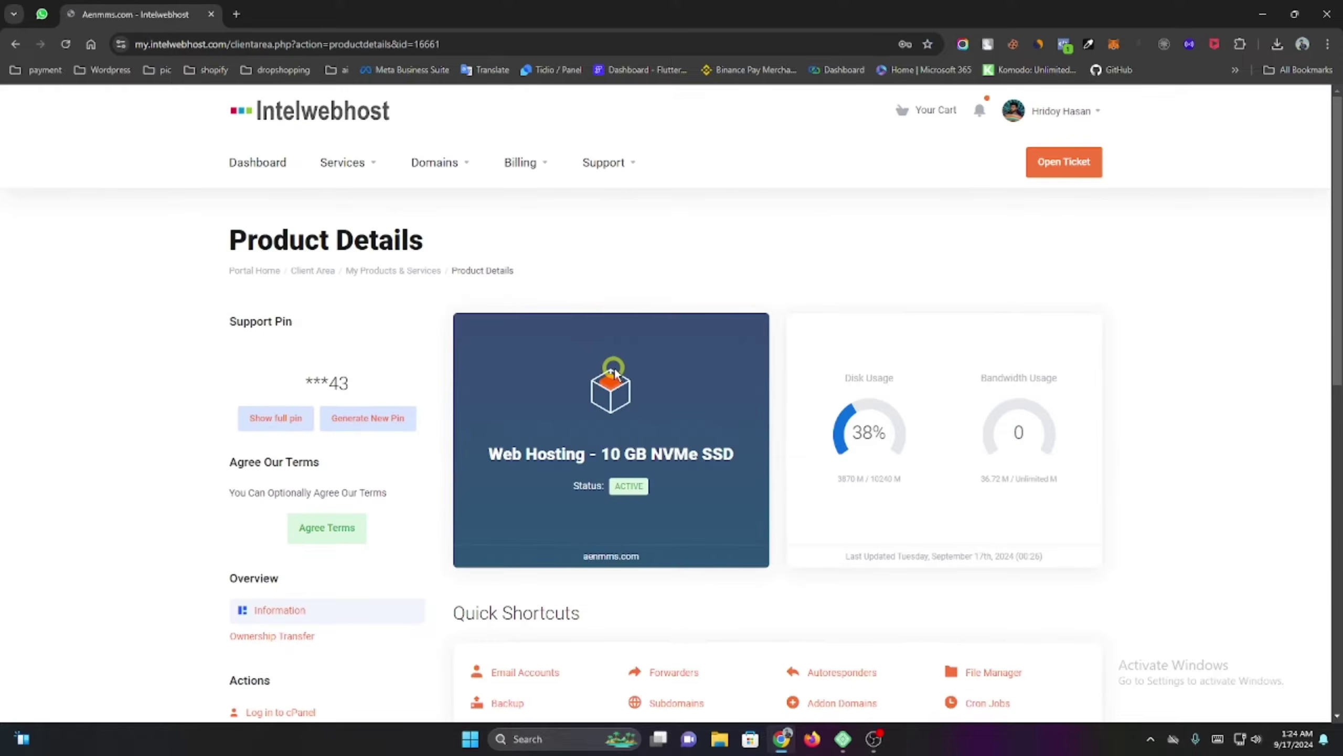
pyautogui.scroll(-4, 365, 244)
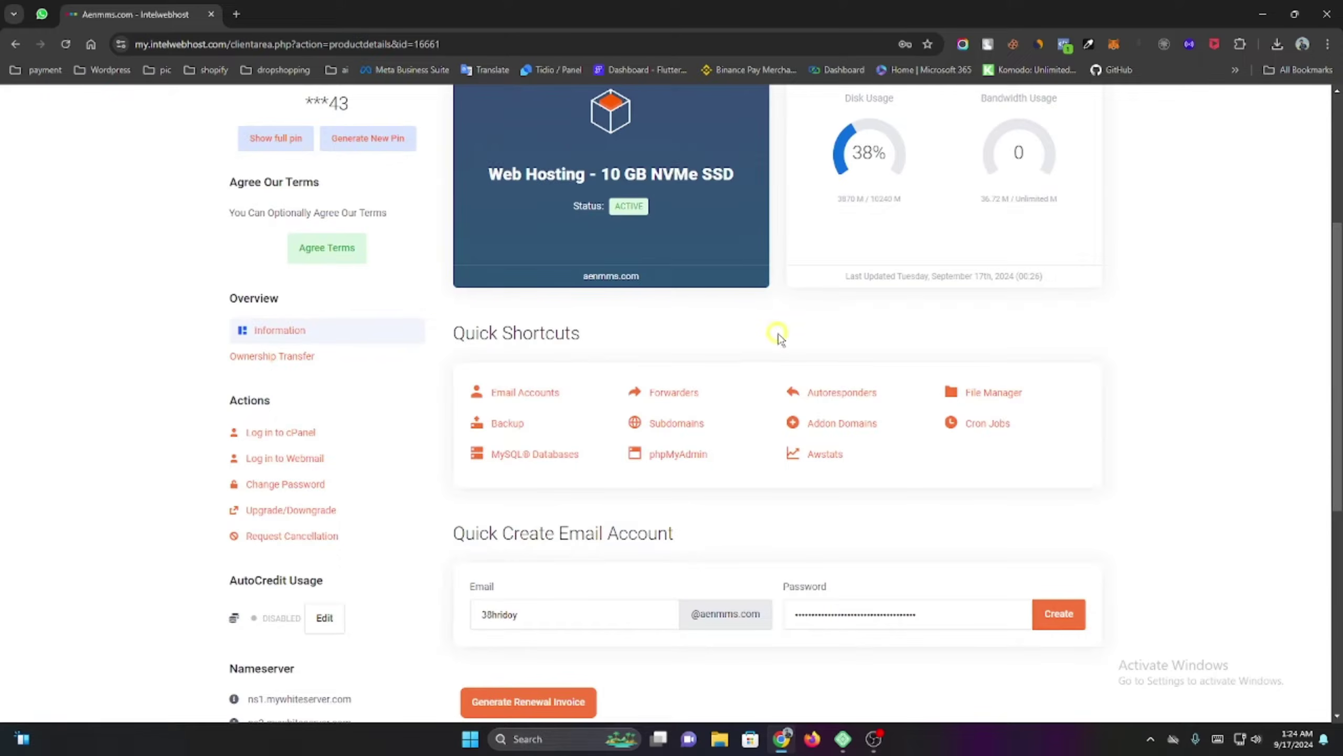
pyautogui.scroll(-5, 725, 352)
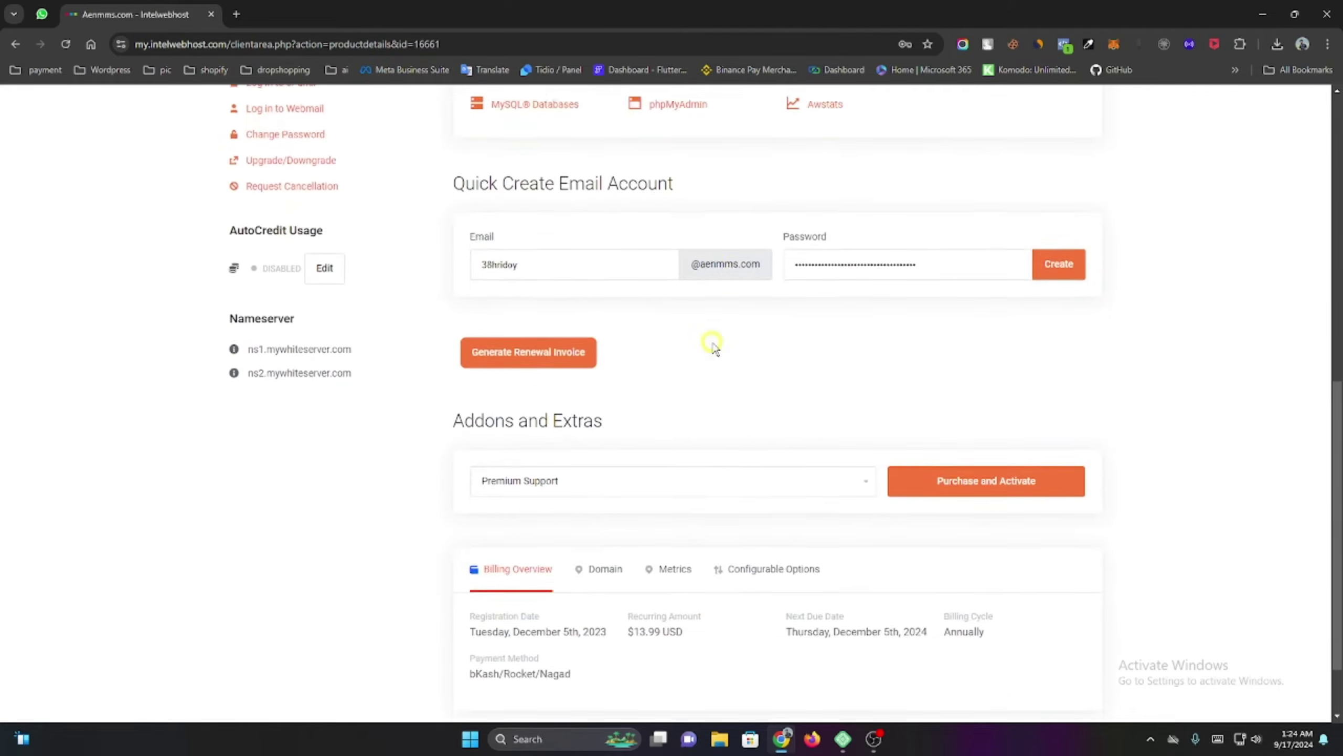
pyautogui.scroll(6, 714, 347)
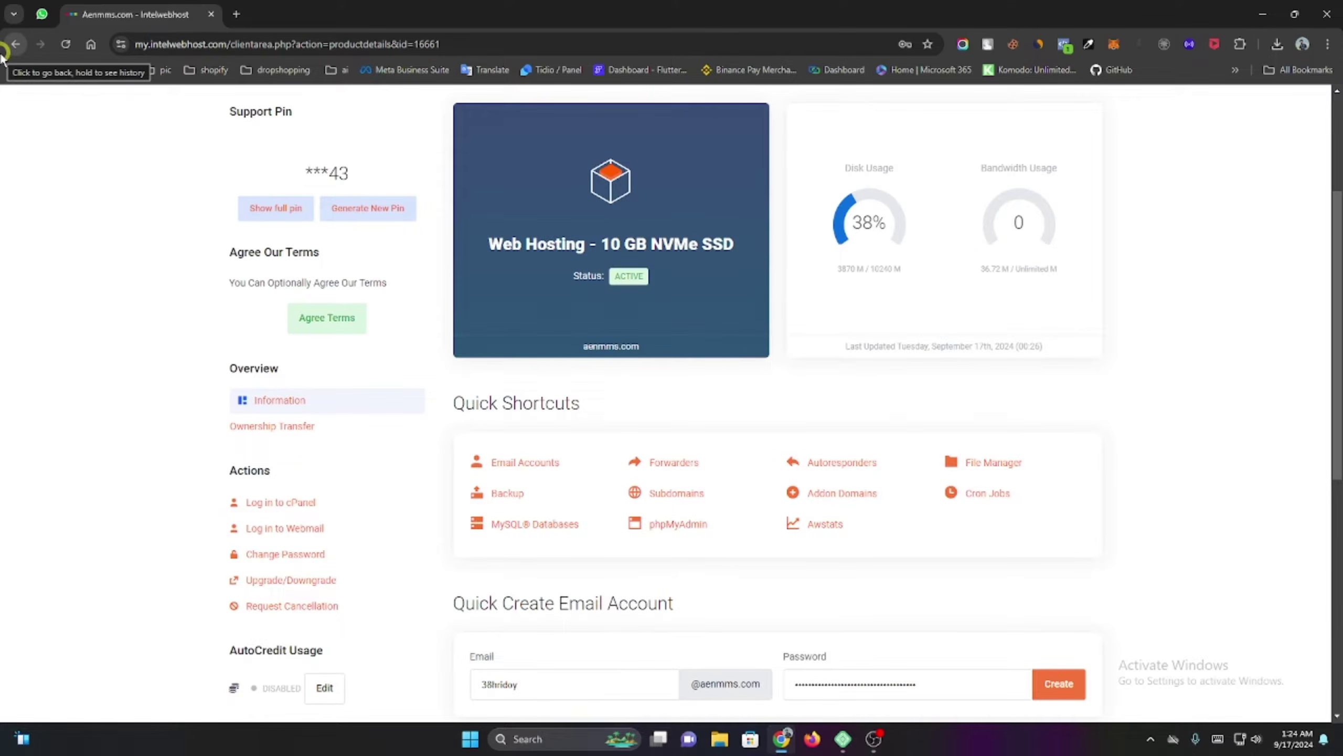
# Go back and use Manage to open the service's Product Details, scrolling to Actions.
pyautogui.click(16, 44)
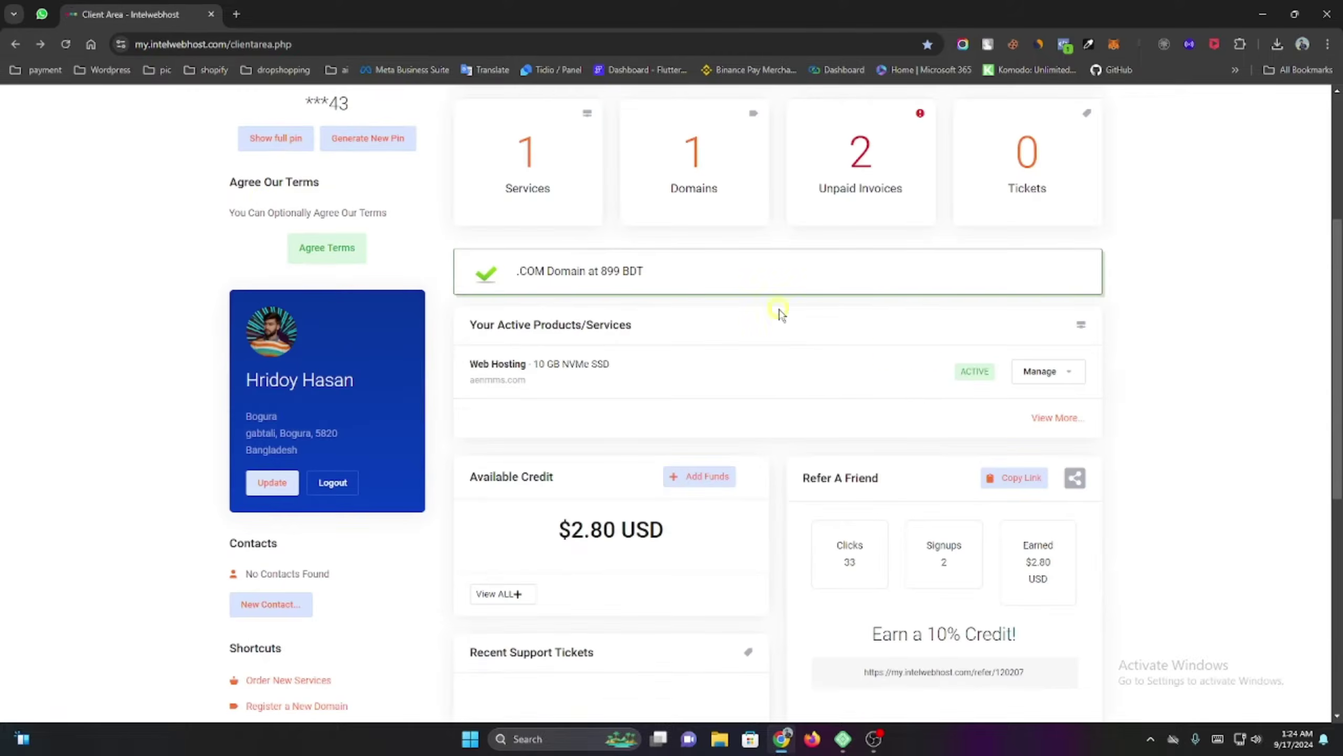
pyautogui.click(1053, 372)
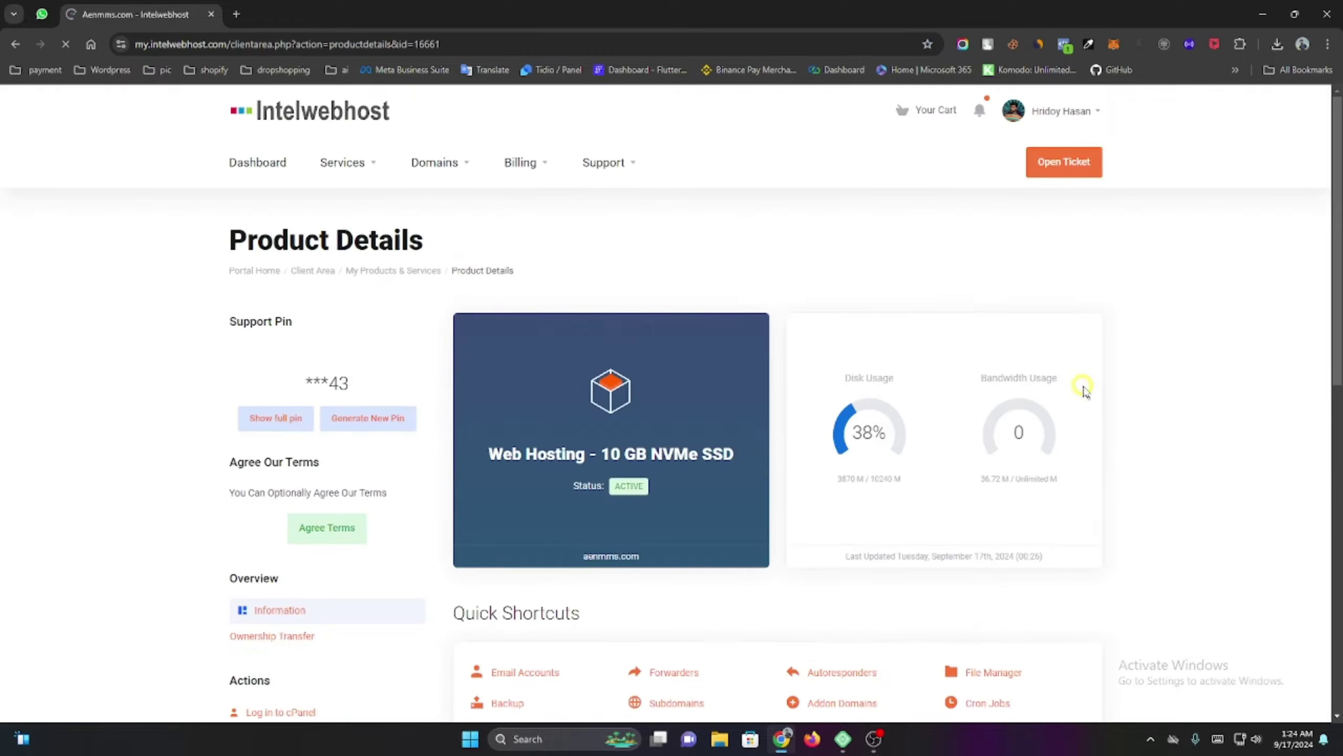
pyautogui.scroll(-5, 320, 381)
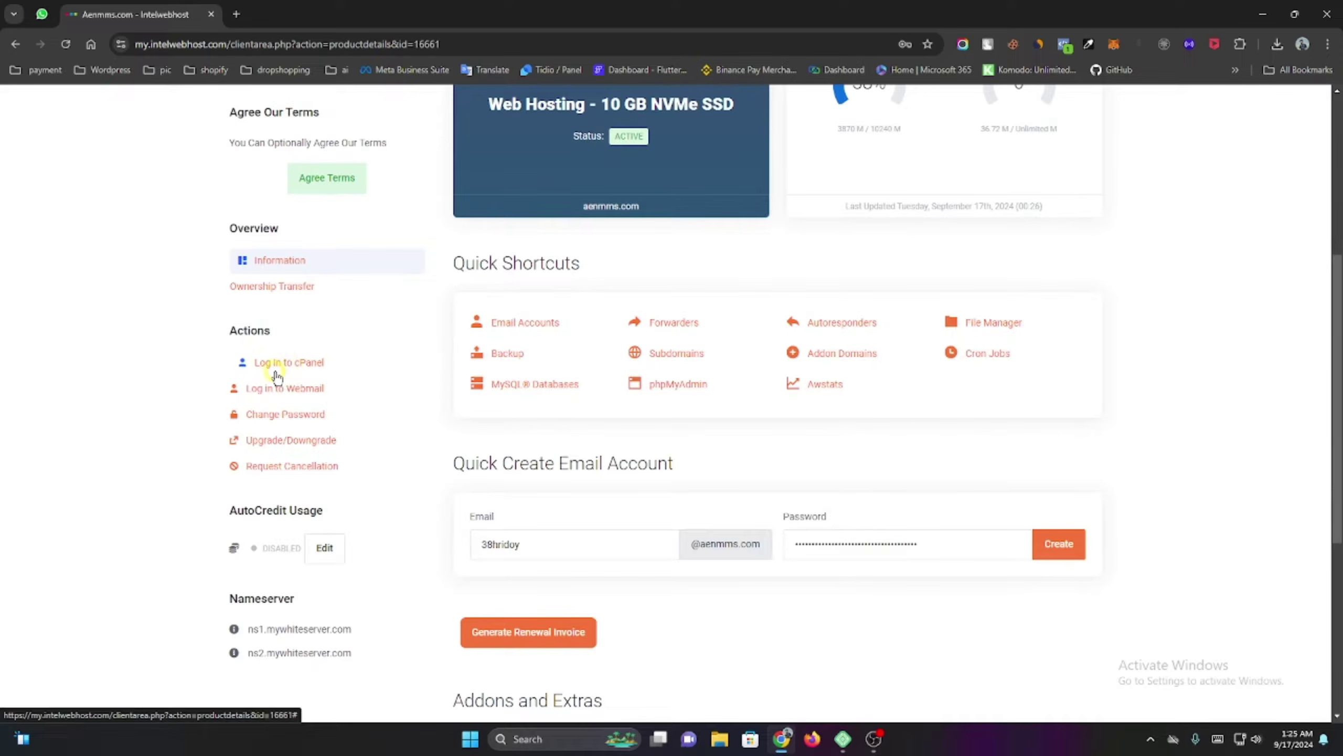
# Log in to cPanel and open WordPress Manager by Softaculous.
pyautogui.click(280, 364)
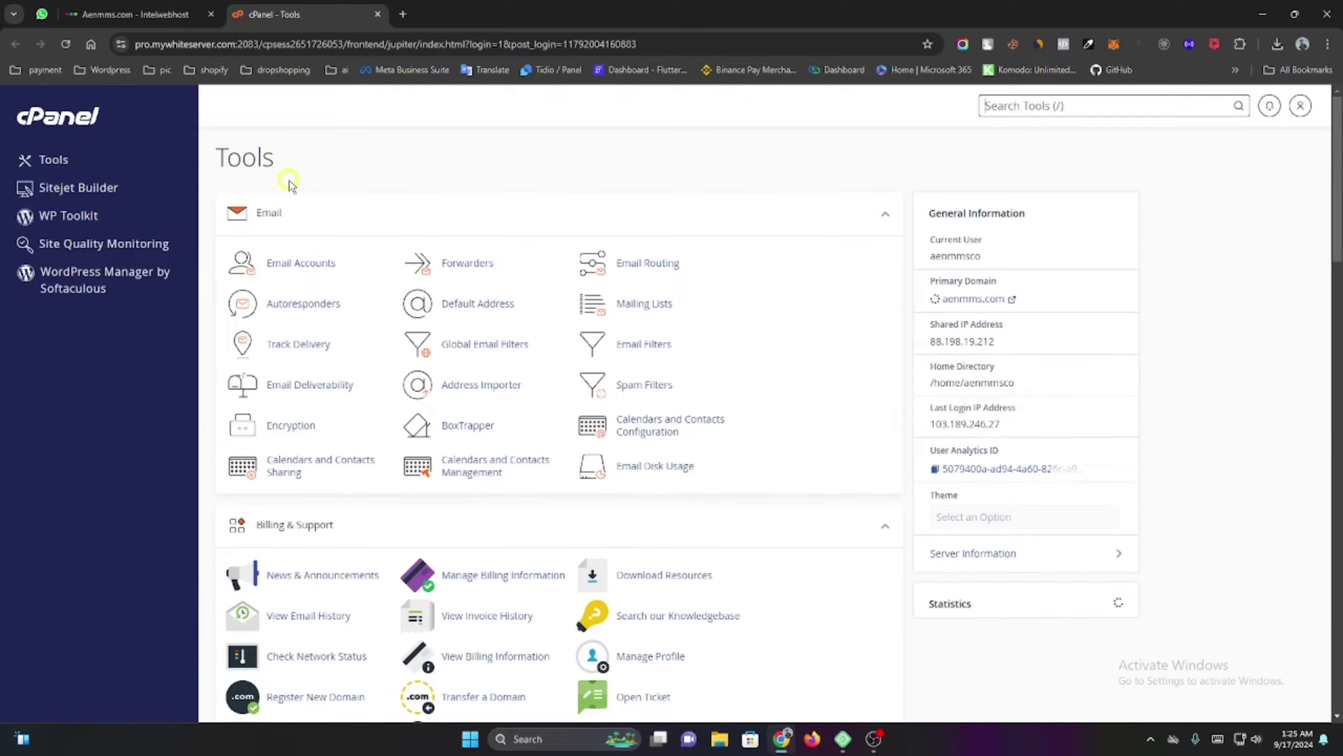
pyautogui.scroll(-4, 324, 189)
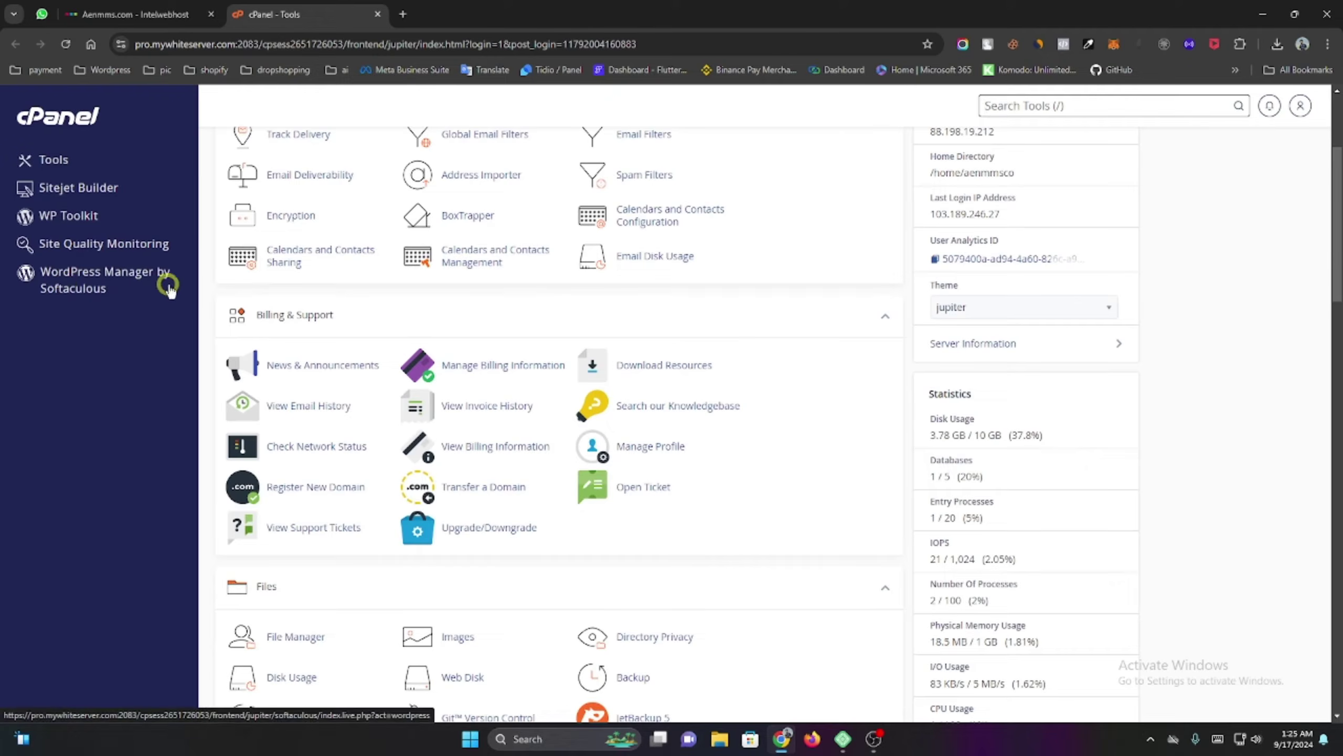
pyautogui.click(89, 288)
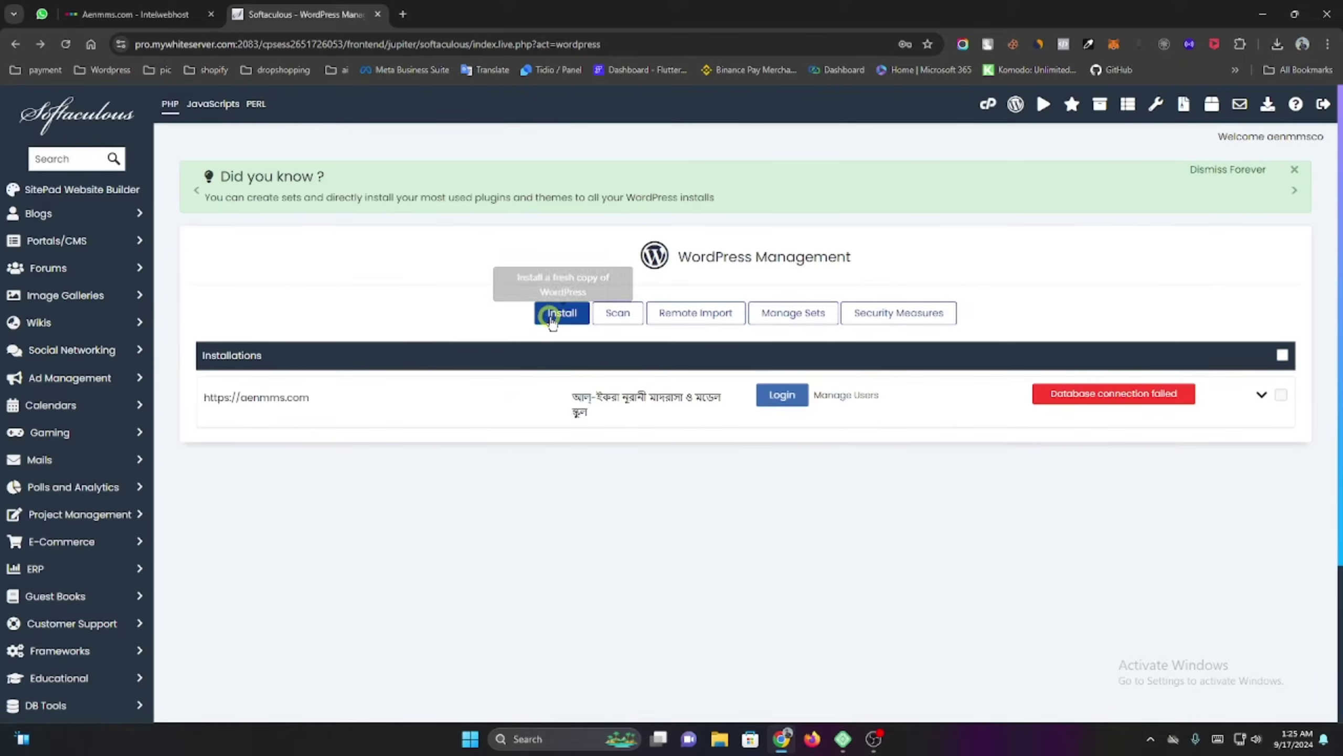
pyautogui.click(544, 317)
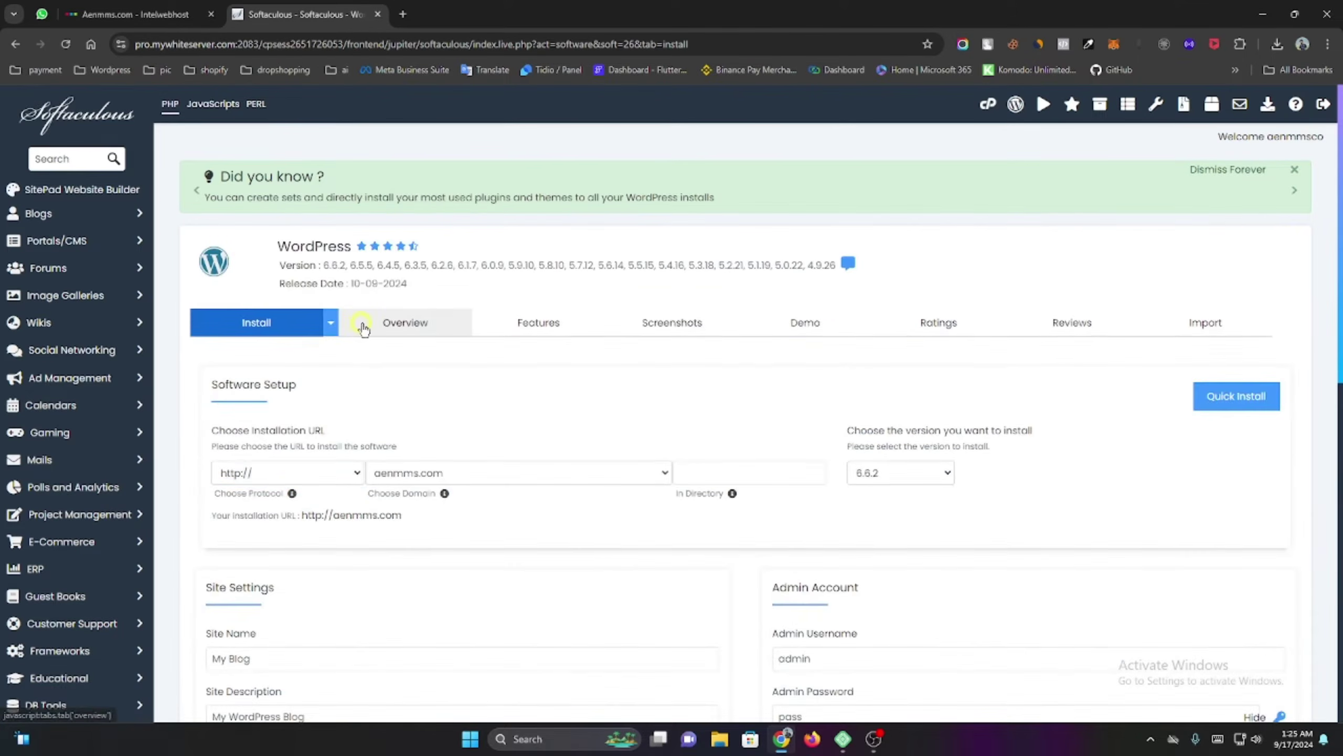
pyautogui.scroll(-3, 357, 350)
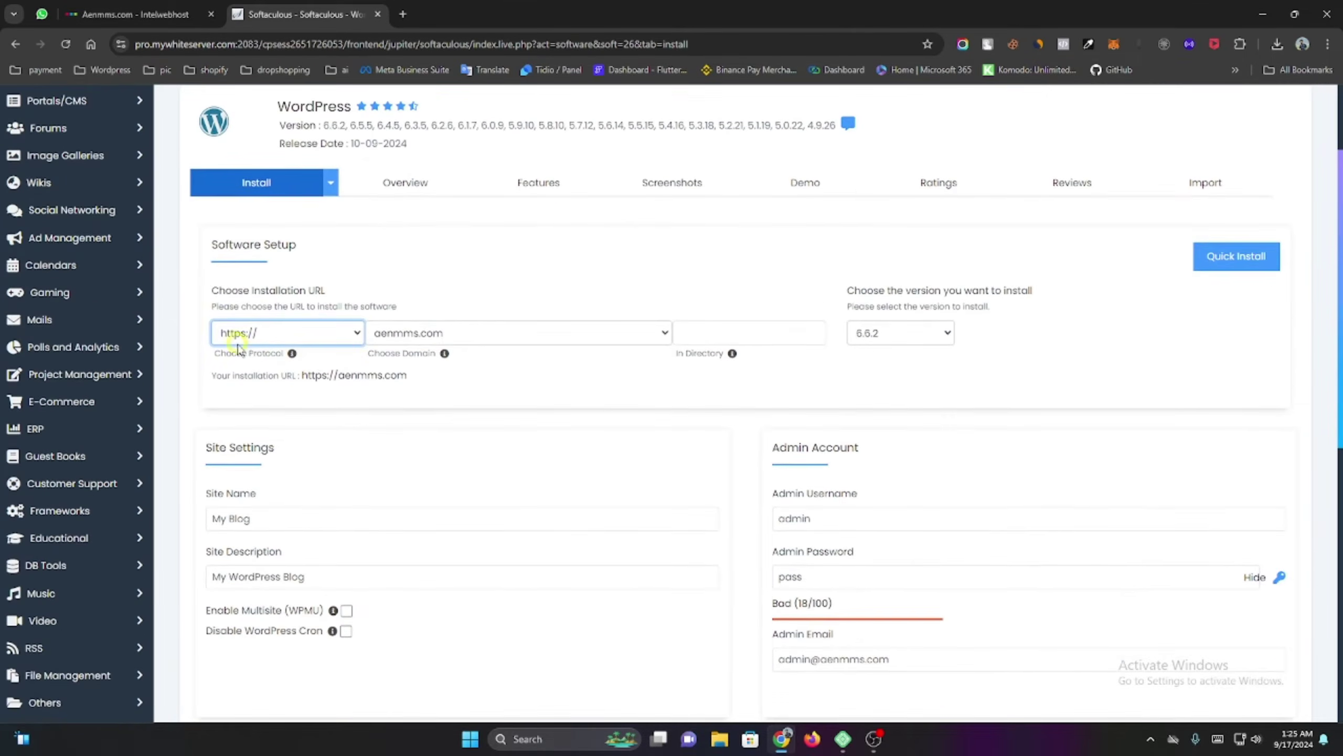
pyautogui.click(340, 335)
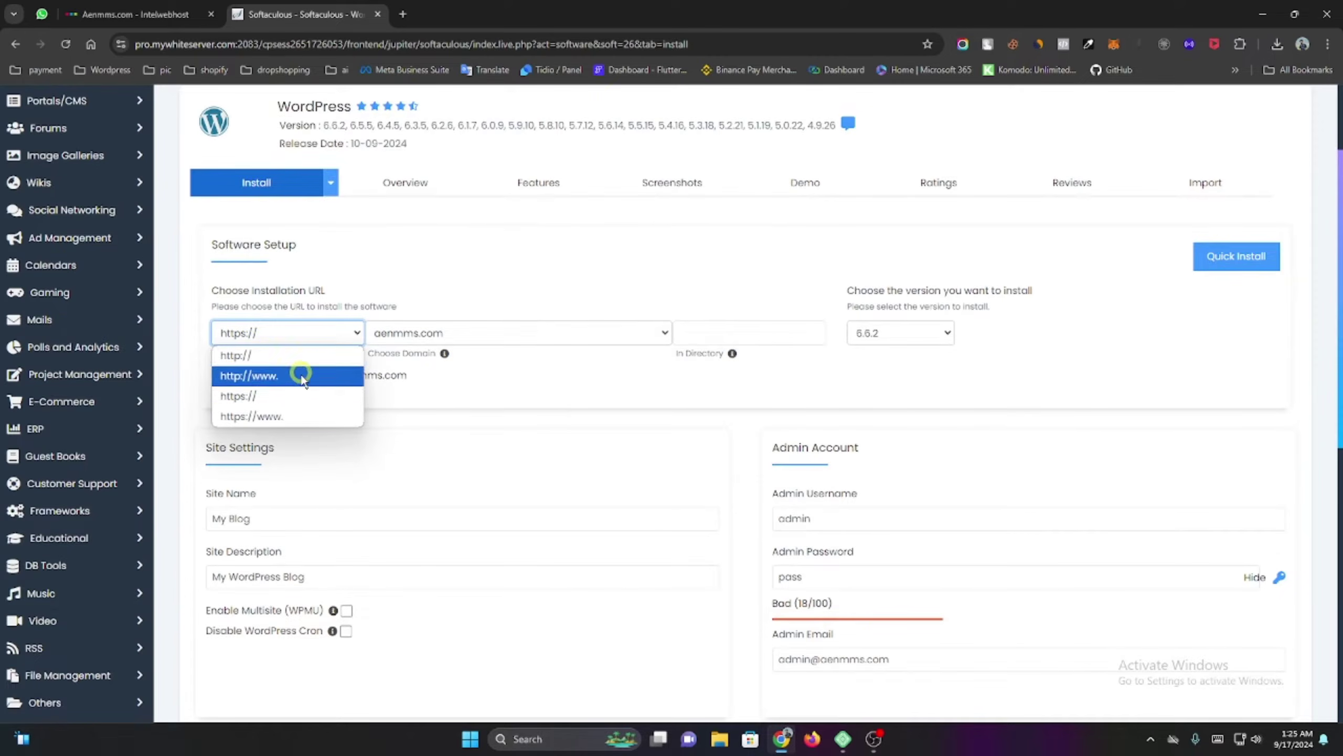
pyautogui.click(284, 396)
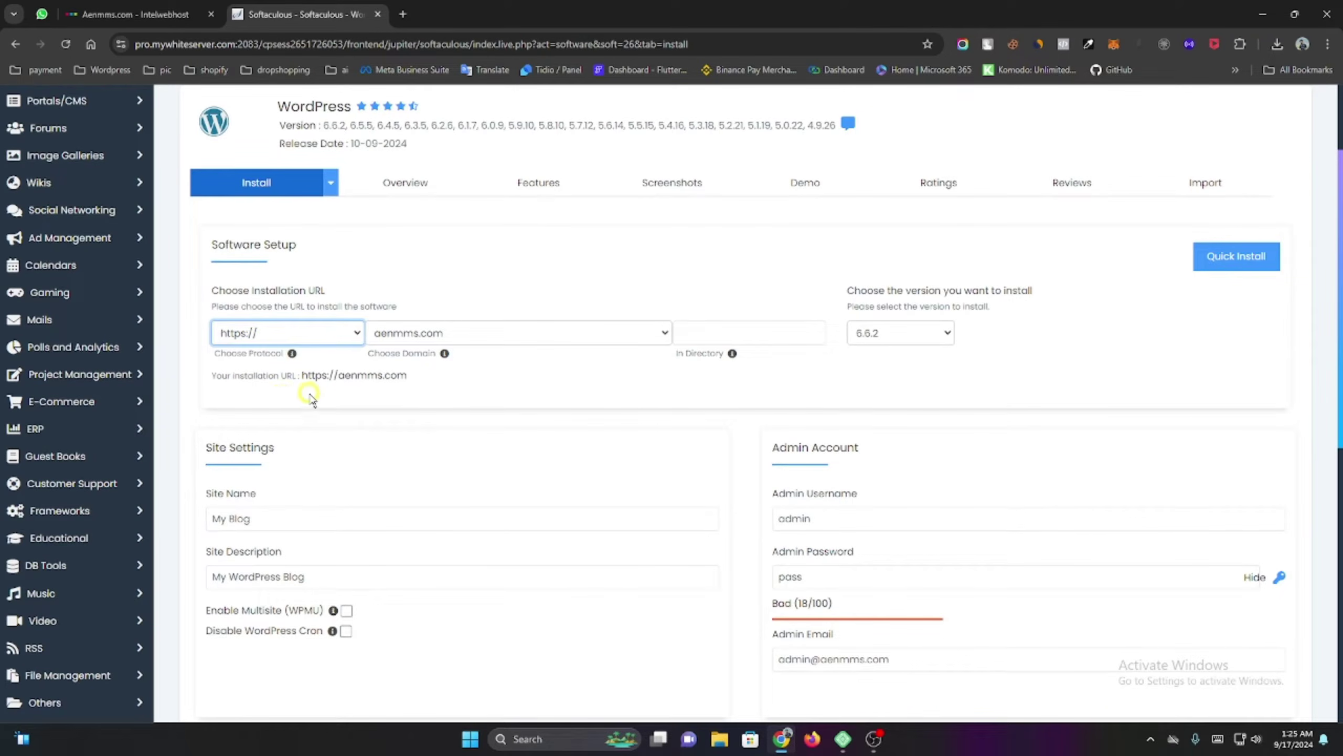
pyautogui.click(626, 335)
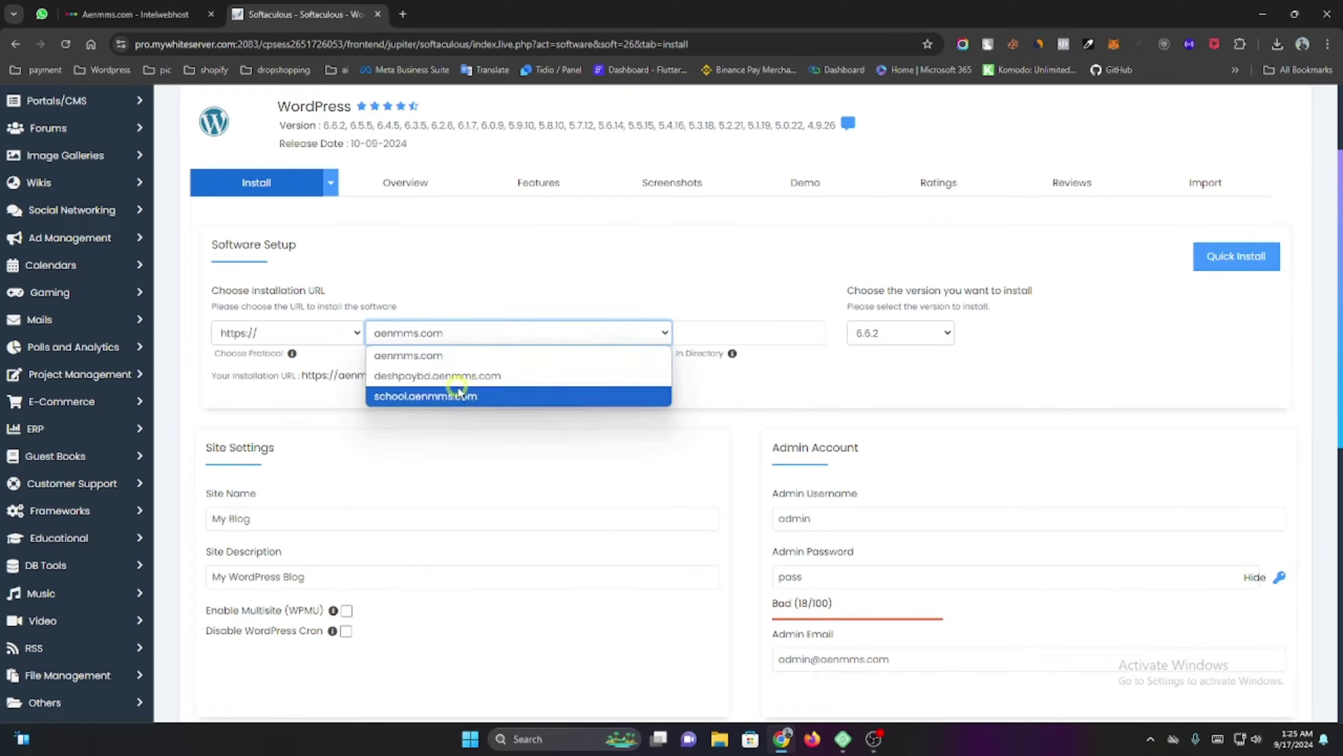
pyautogui.click(500, 398)
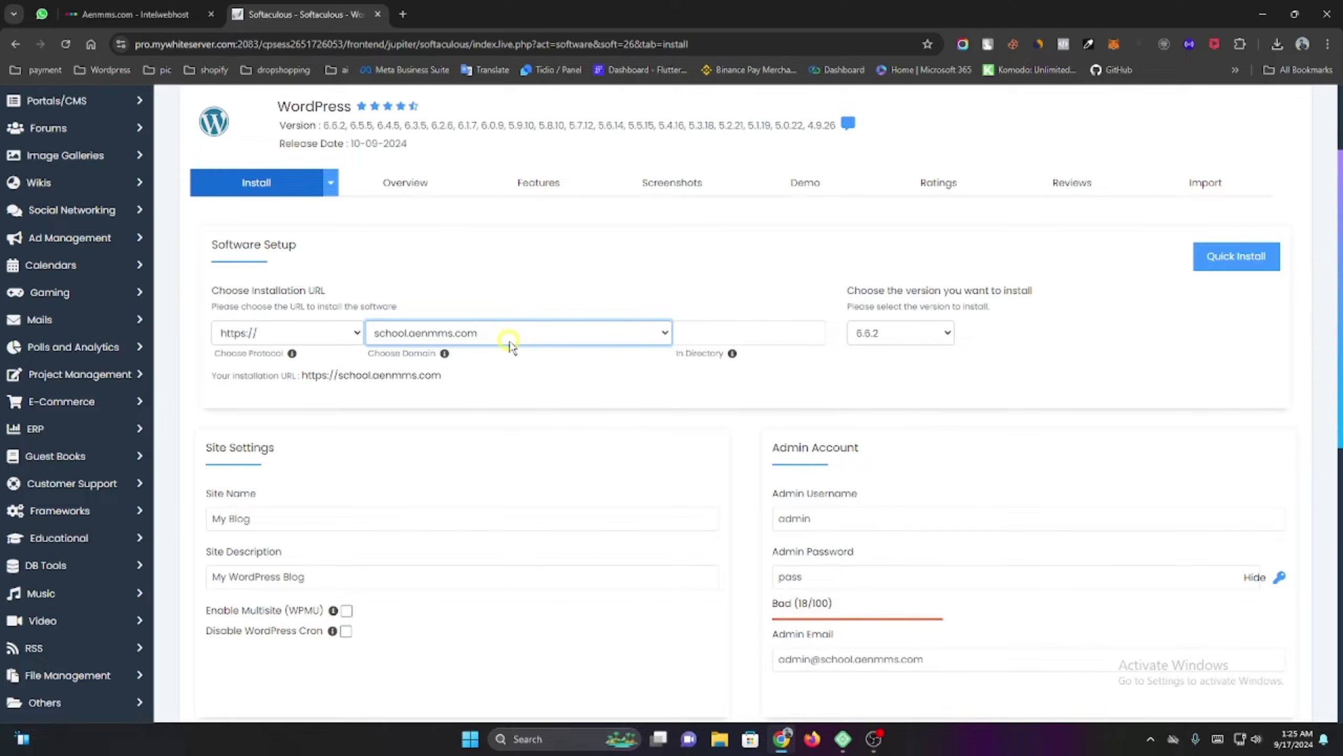
pyautogui.click(721, 325)
pyautogui.scroll(-4, 738, 413)
pyautogui.click(288, 317)
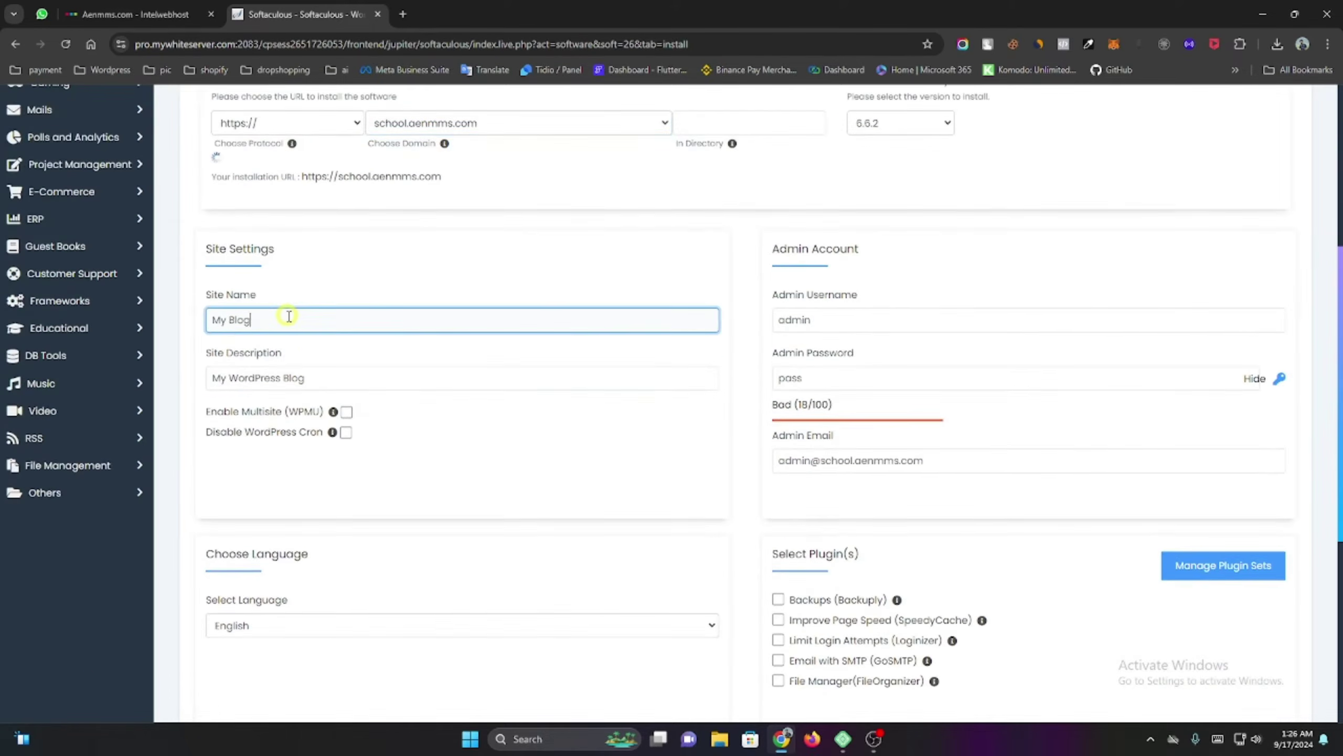
pyautogui.doubleClick(289, 316)
pyautogui.tripleClick(289, 315)
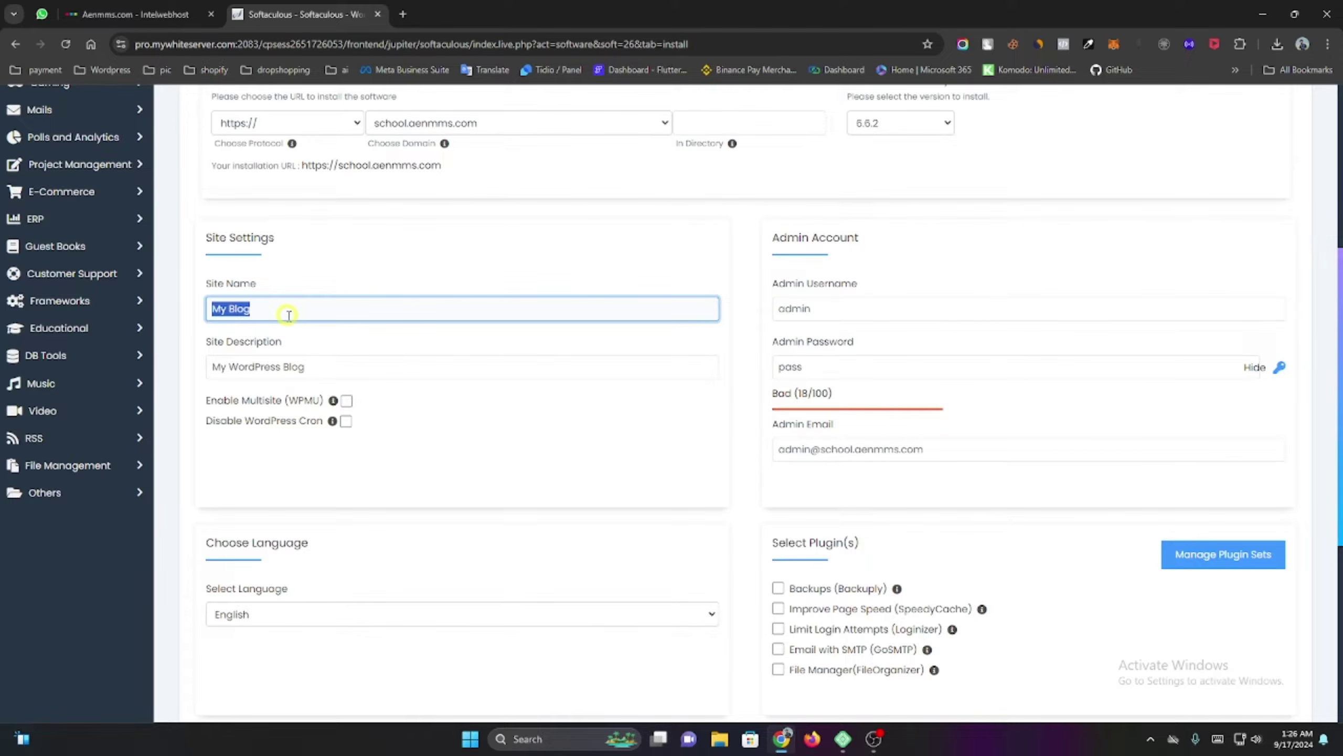
pyautogui.click(847, 315)
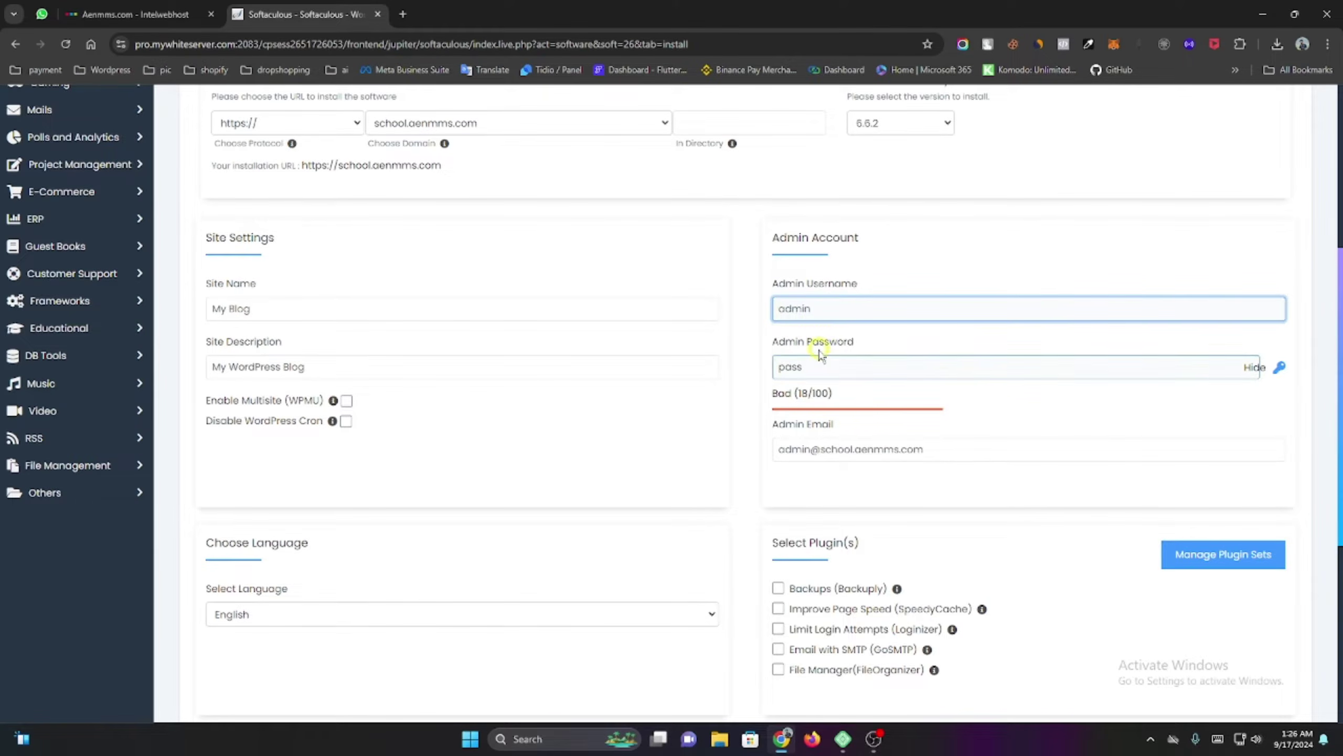
pyautogui.click(836, 366)
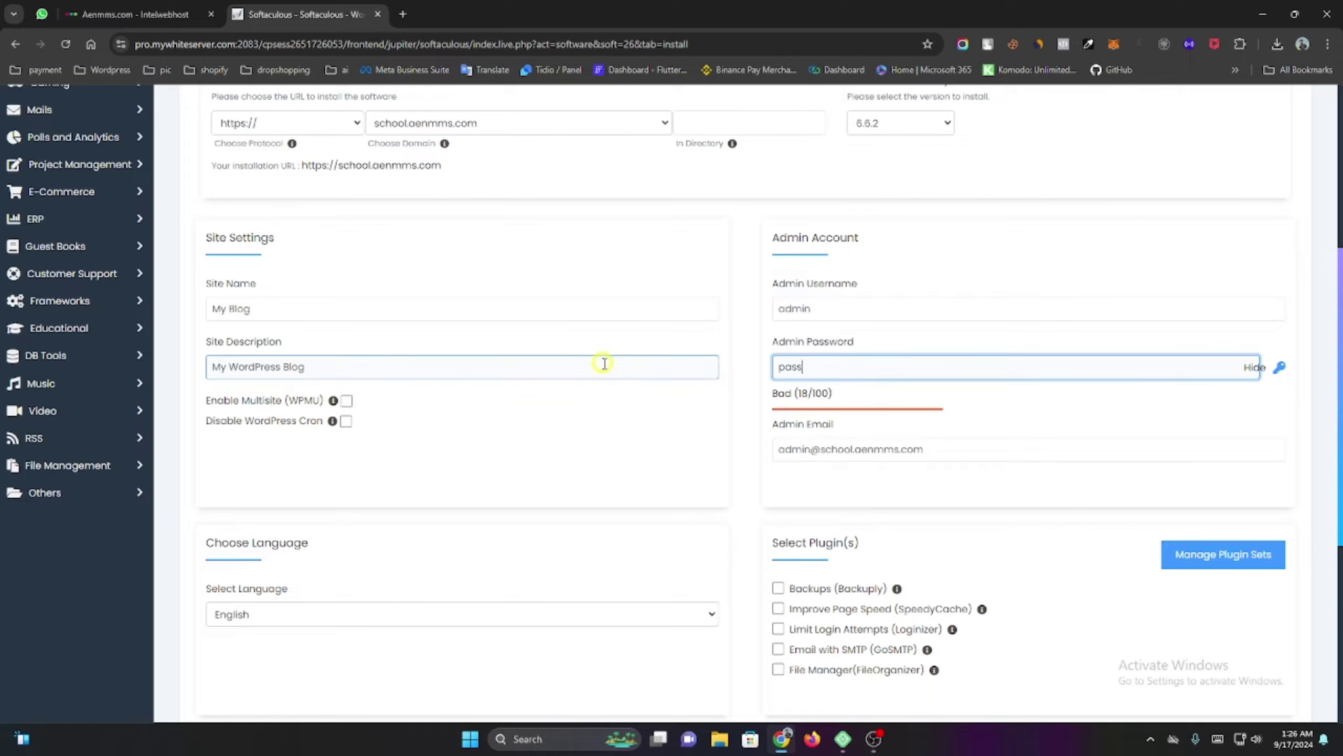
pyautogui.scroll(-1, 772, 394)
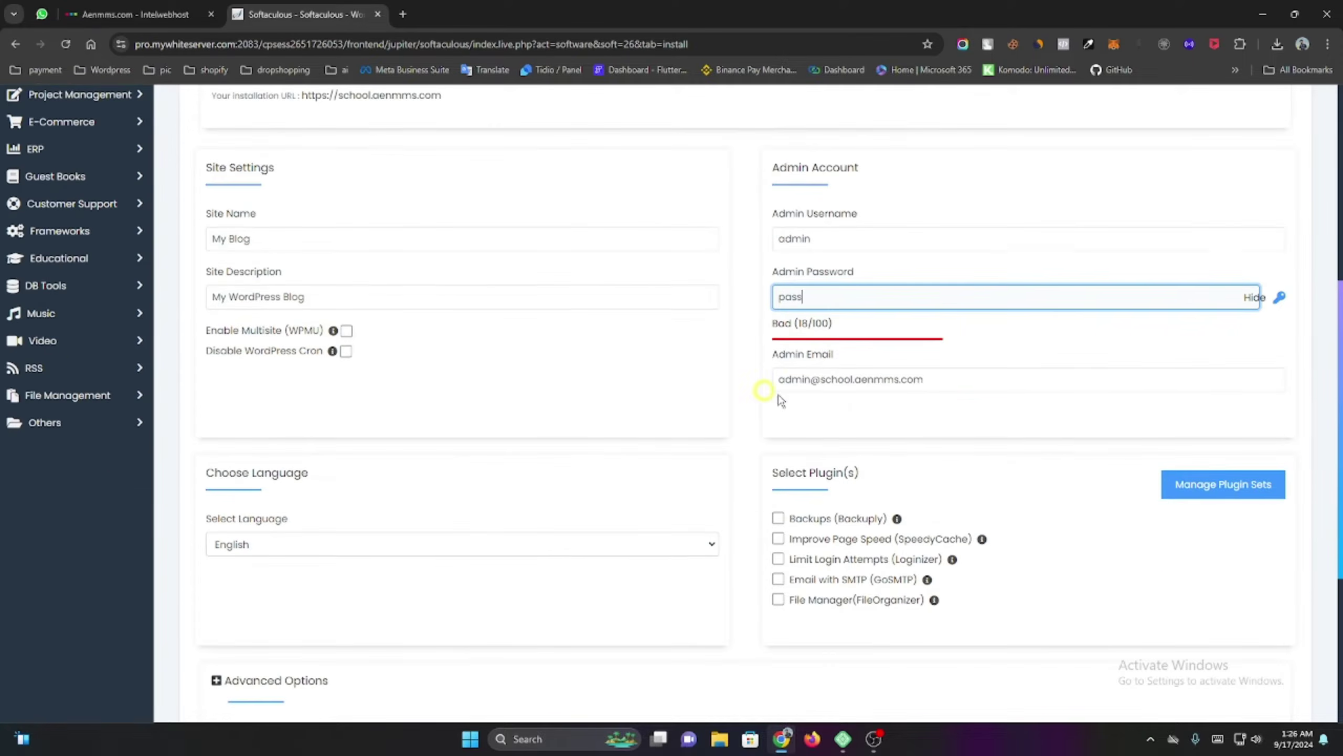
pyautogui.click(885, 382)
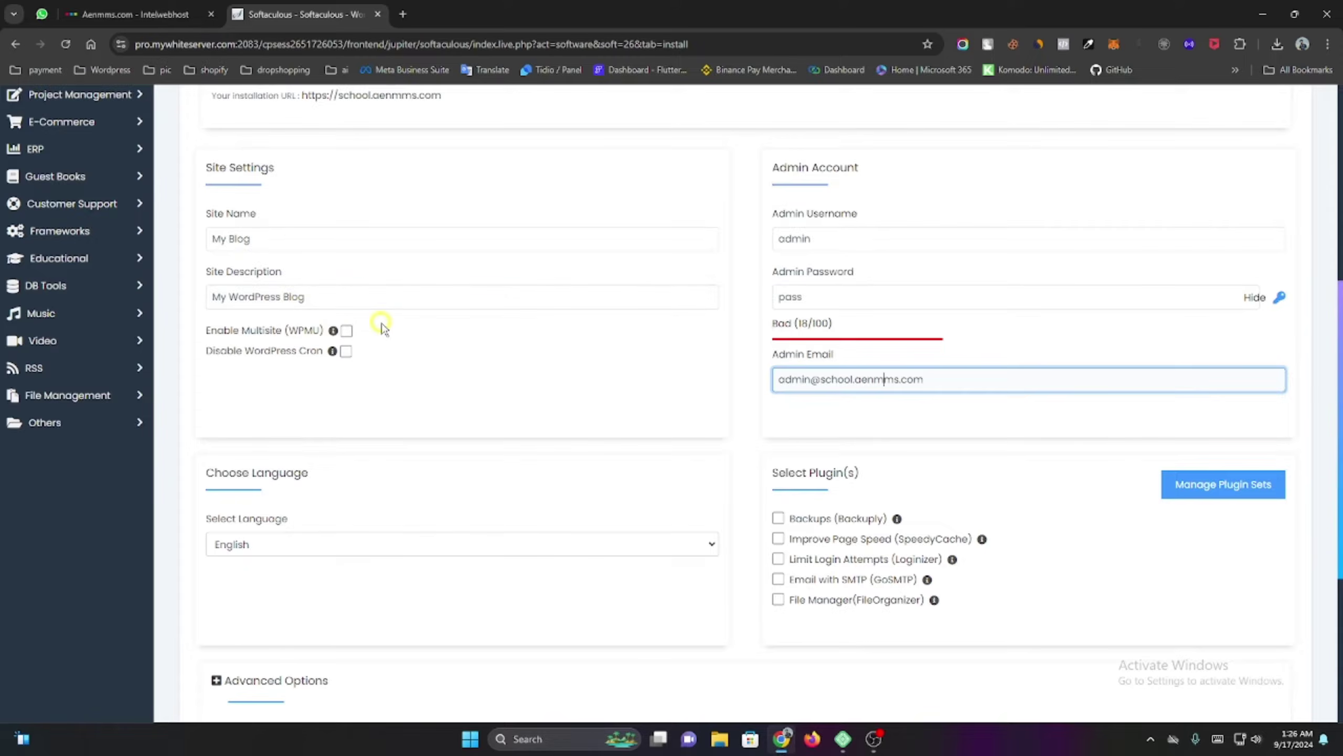
pyautogui.scroll(-5, 387, 328)
pyautogui.scroll(-1, 391, 328)
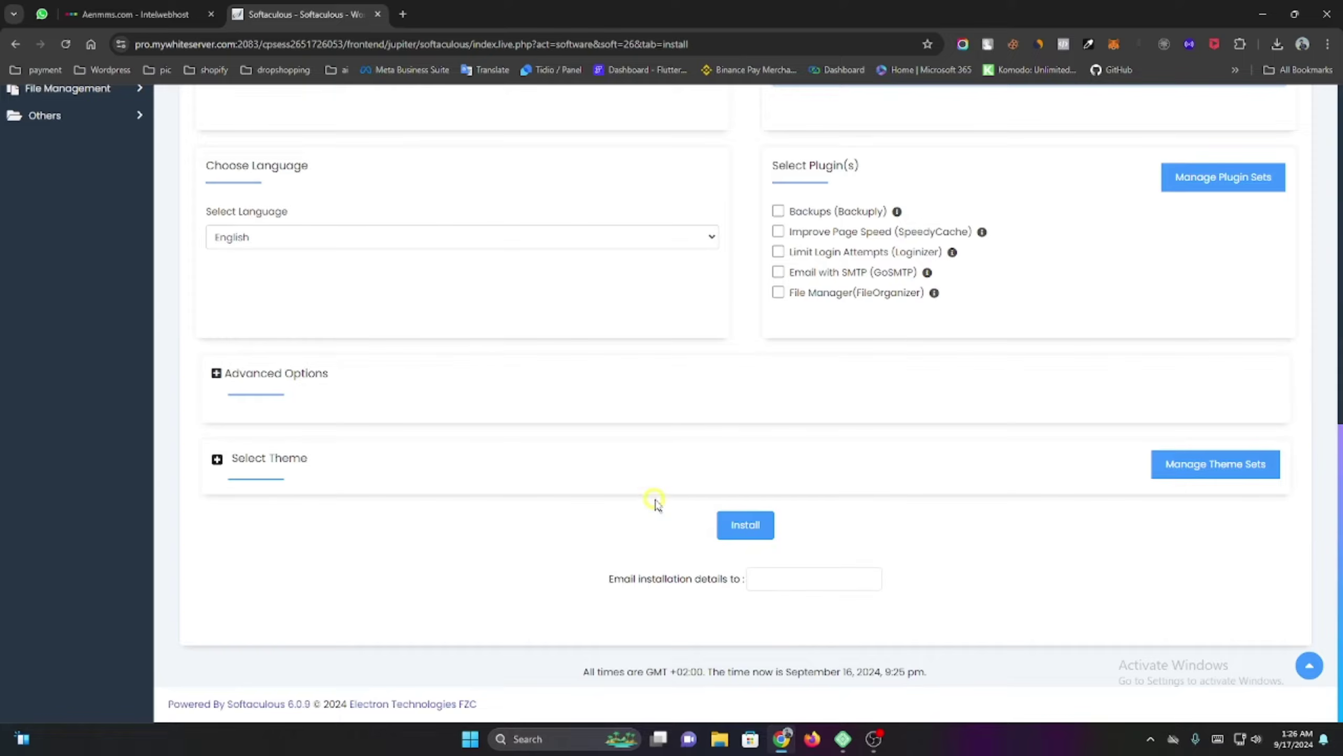
pyautogui.scroll(10, 655, 502)
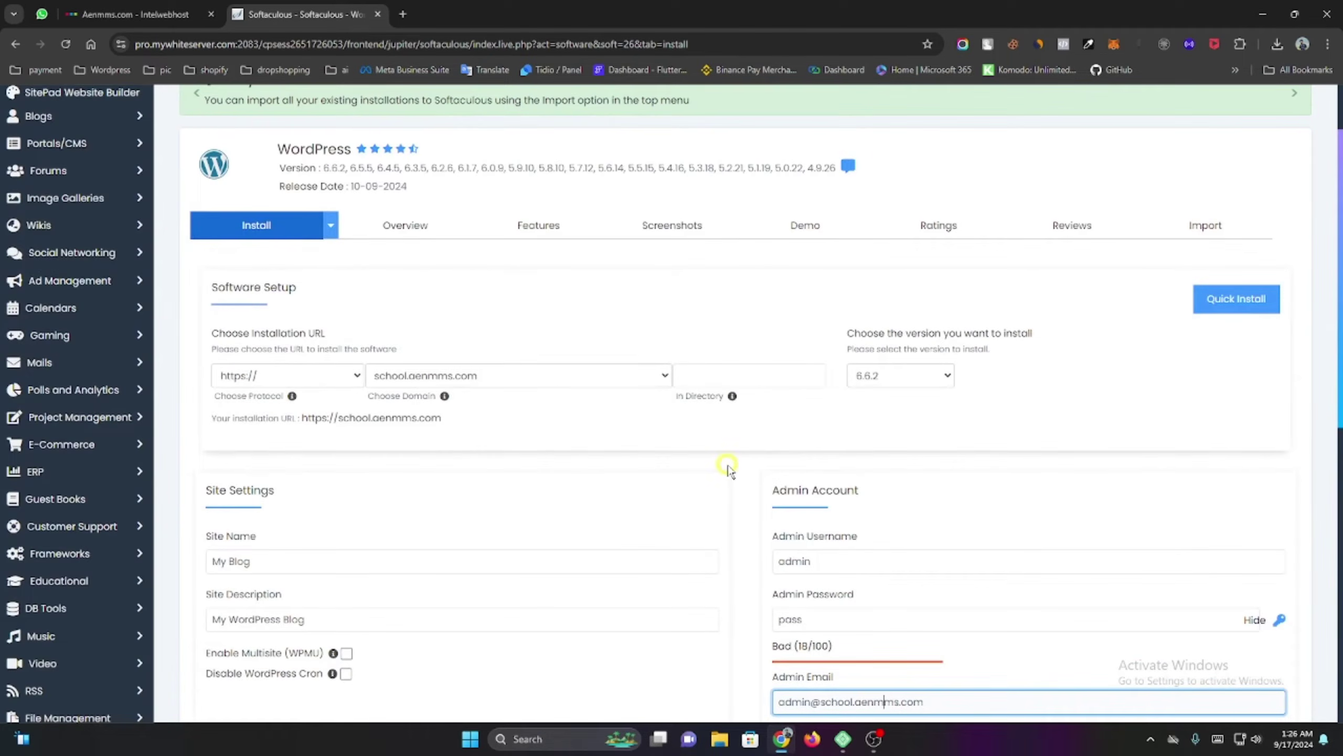
pyautogui.scroll(-10, 731, 466)
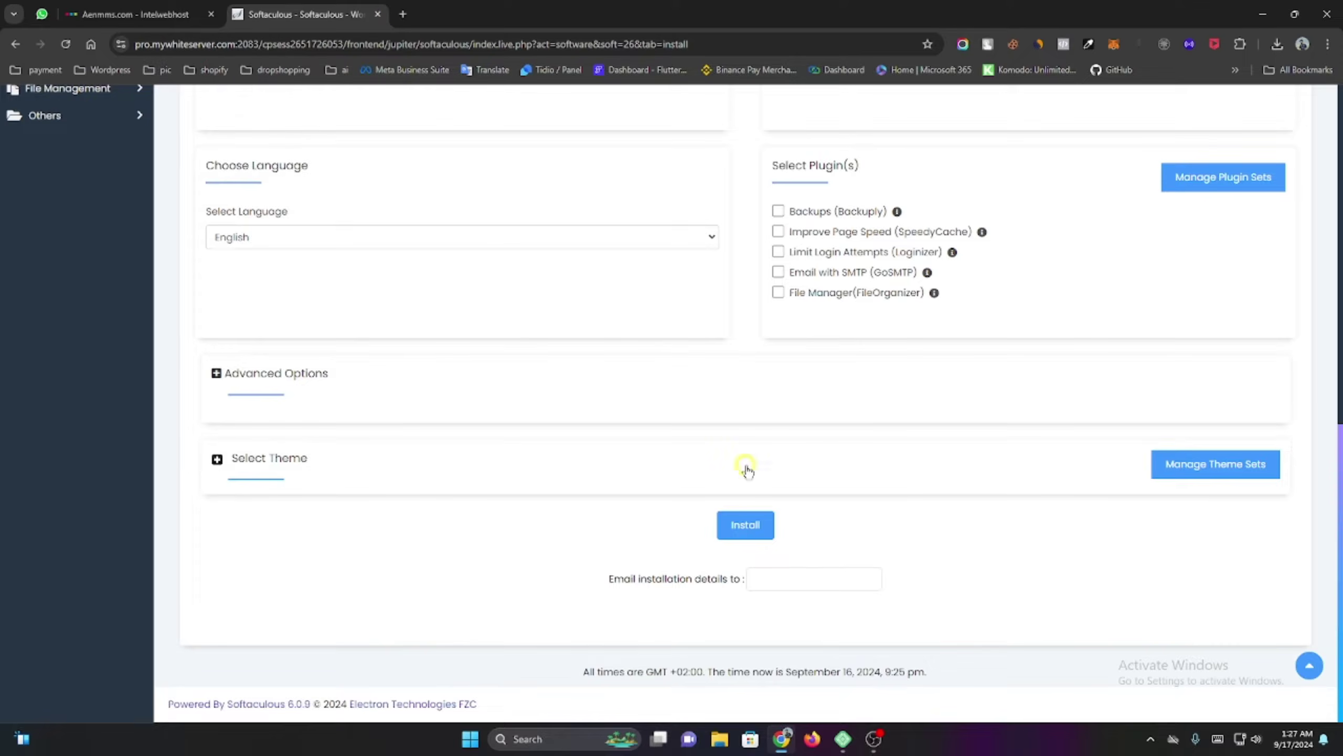
# Close the Softaculous and Intelwebhost tabs and bring up Local on the desh shop site.
pyautogui.click(377, 15)
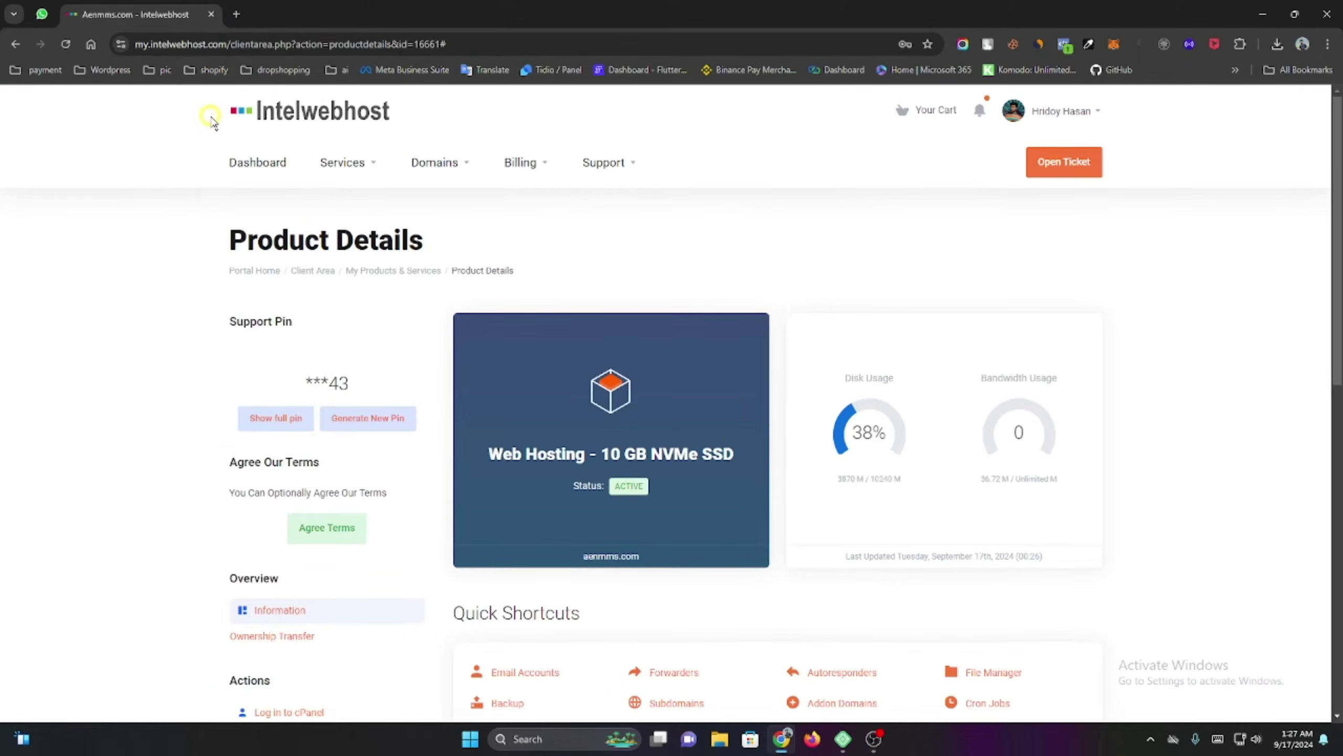
pyautogui.click(238, 14)
pyautogui.click(209, 14)
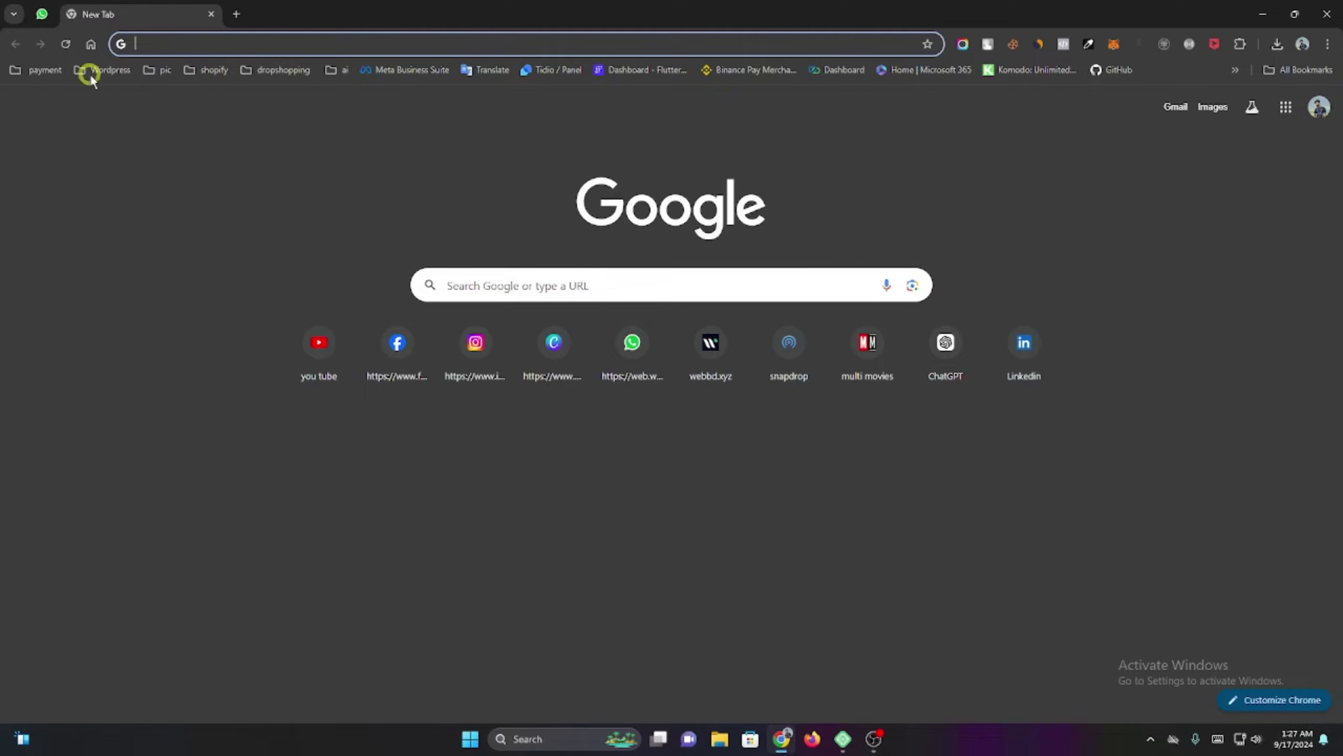
pyautogui.click(843, 739)
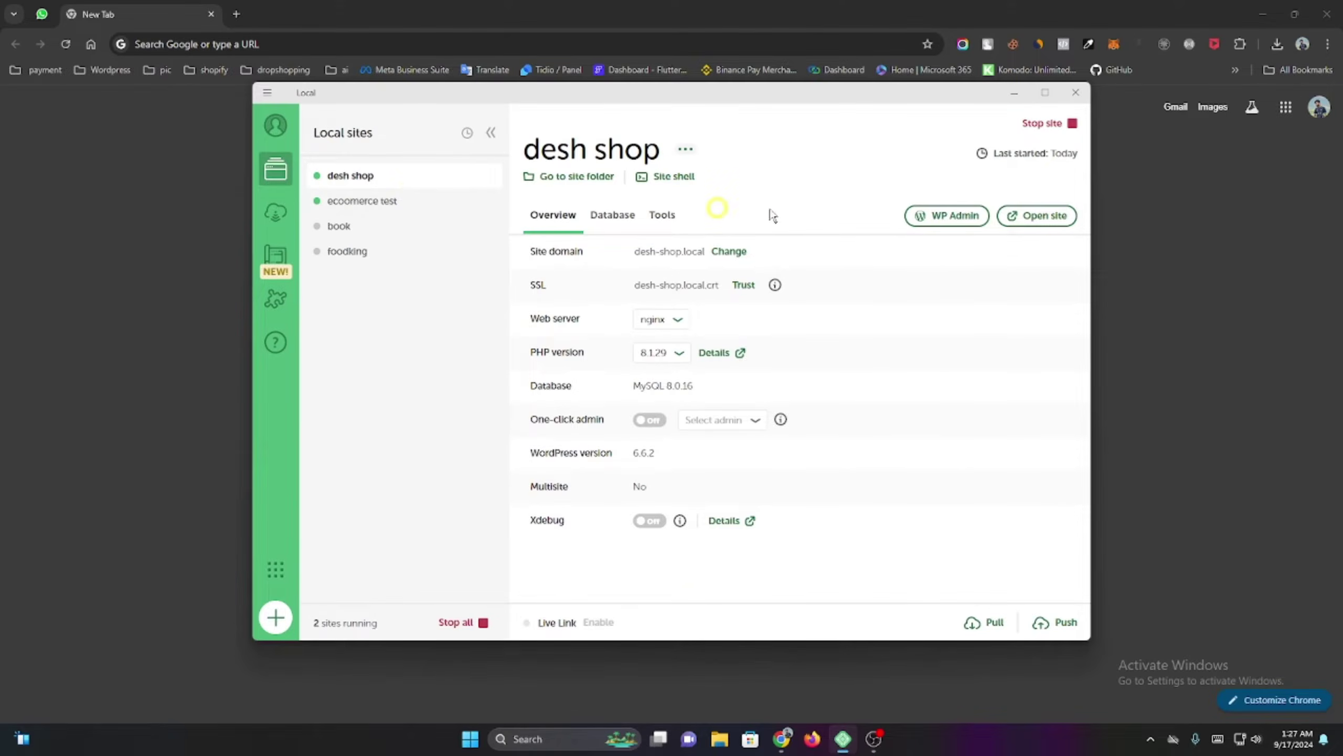
# Open the desh shop login page from Local and delete the redirect part of its address.
pyautogui.click(954, 216)
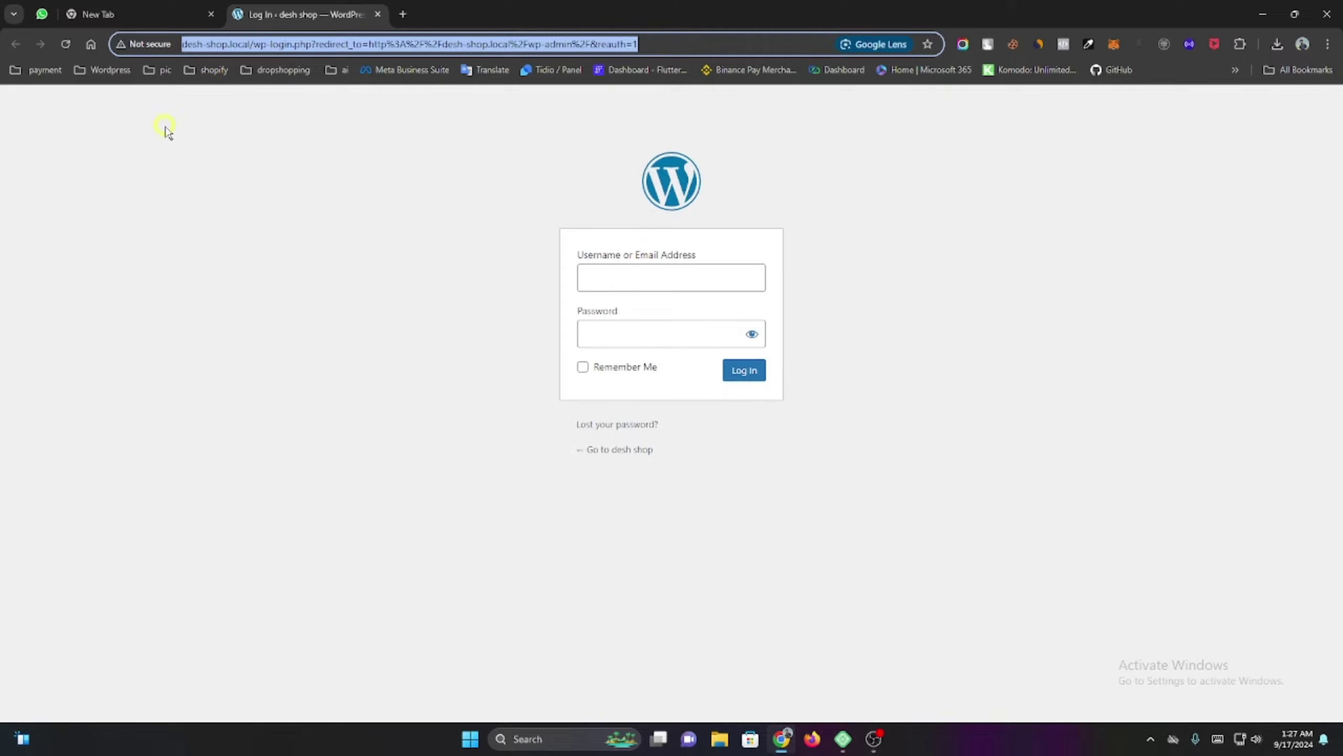
pyautogui.click(646, 270)
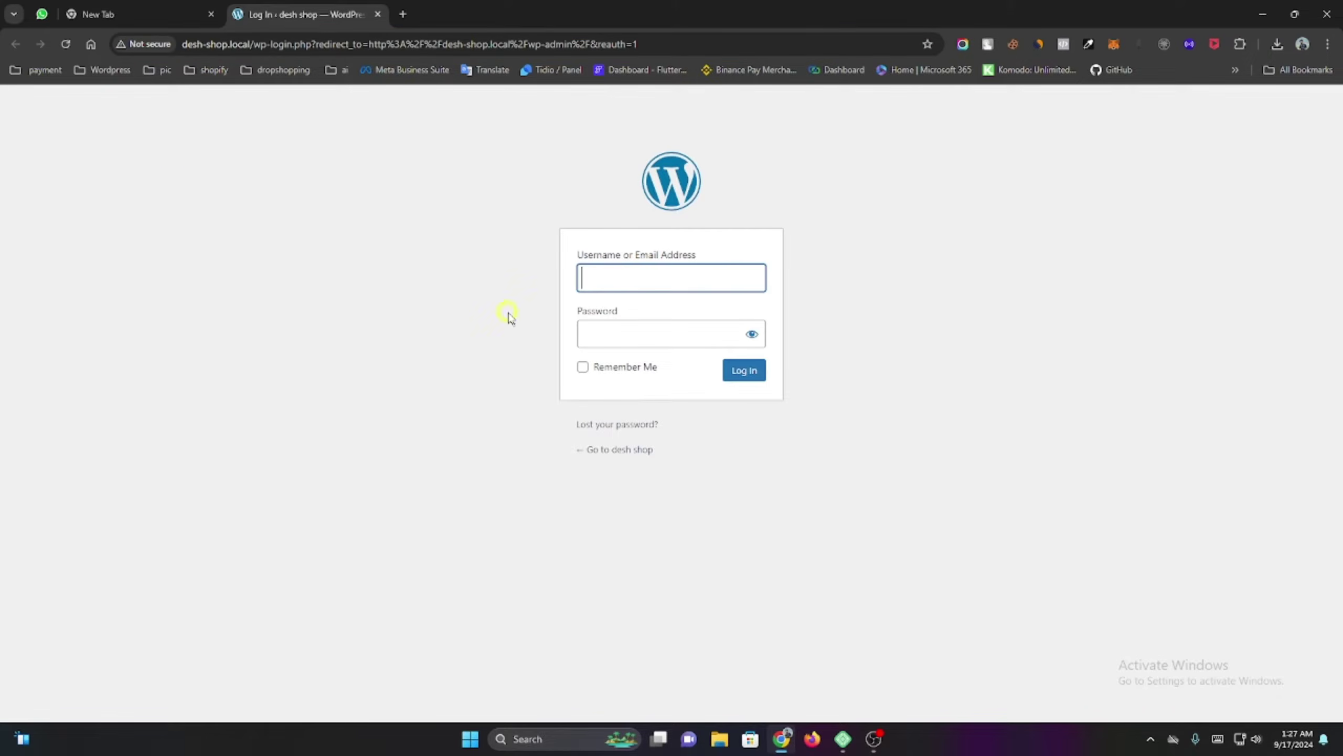
pyautogui.click(677, 339)
pyautogui.click(385, 225)
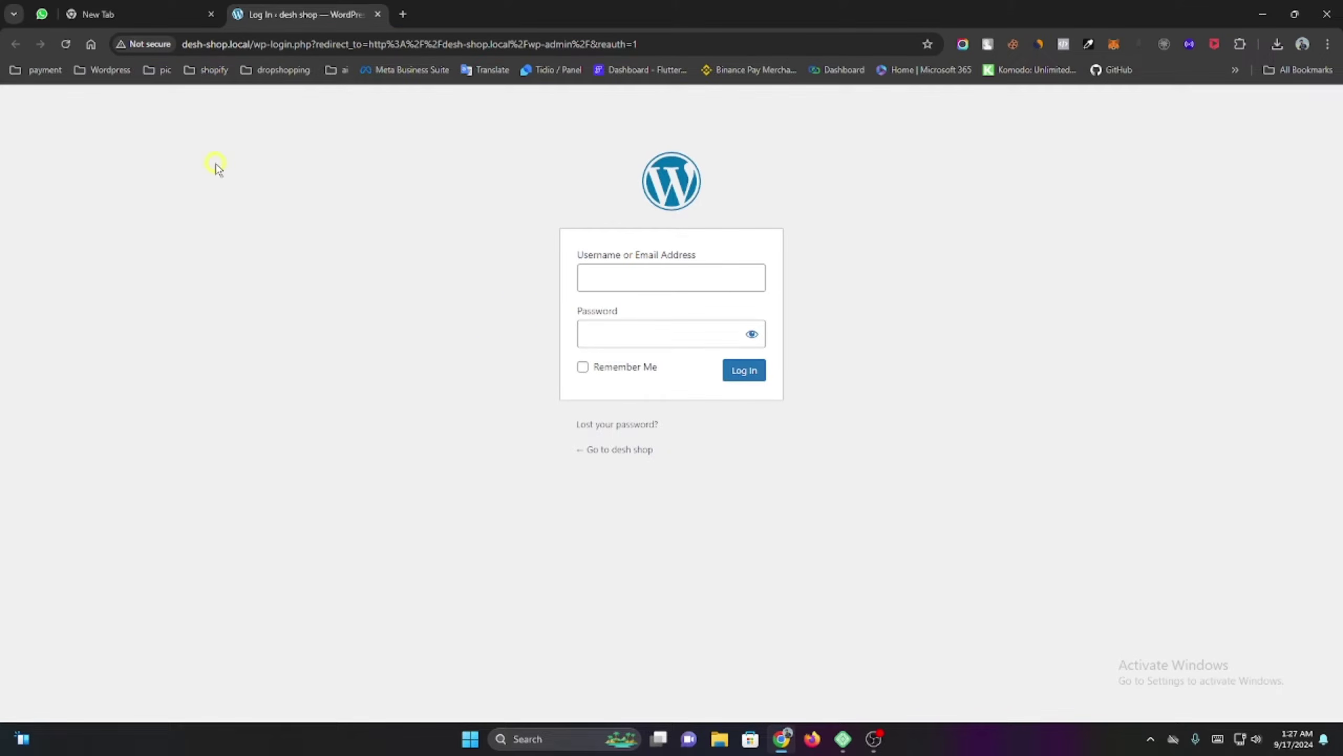
pyautogui.click(636, 280)
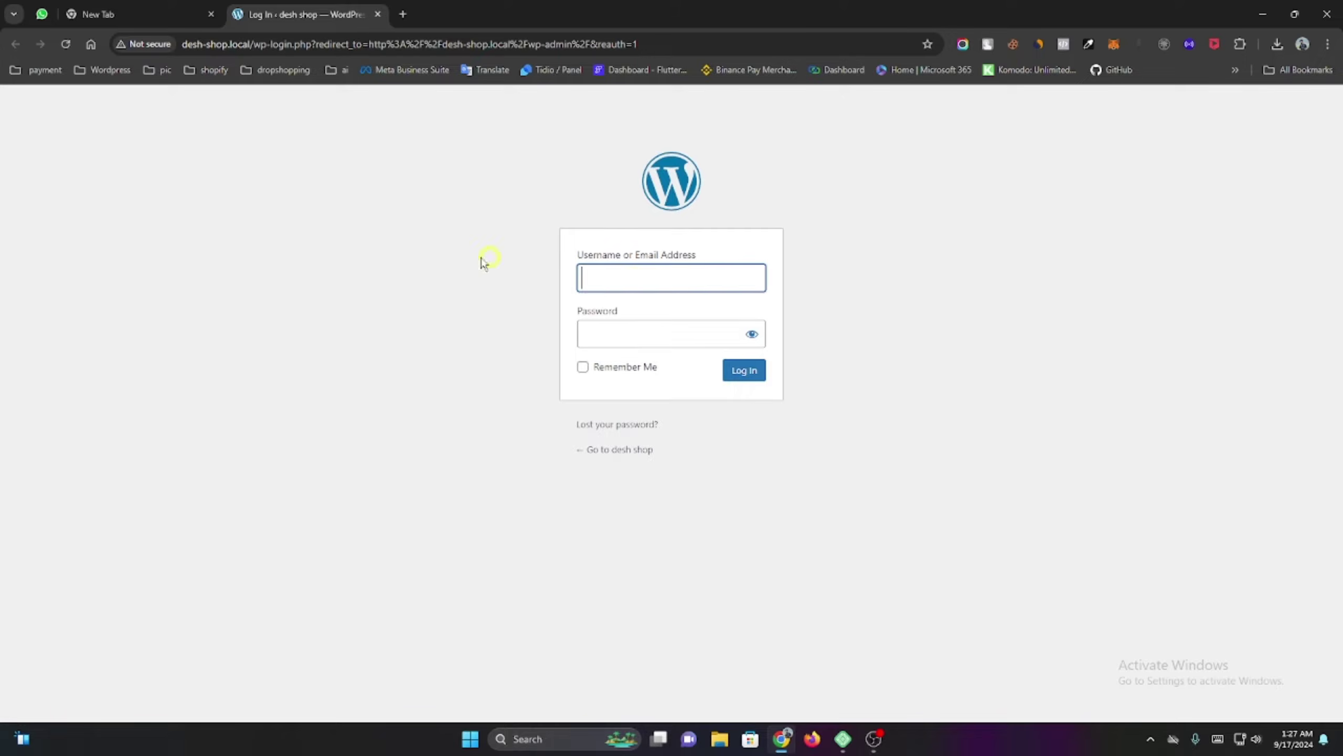
pyautogui.click(437, 255)
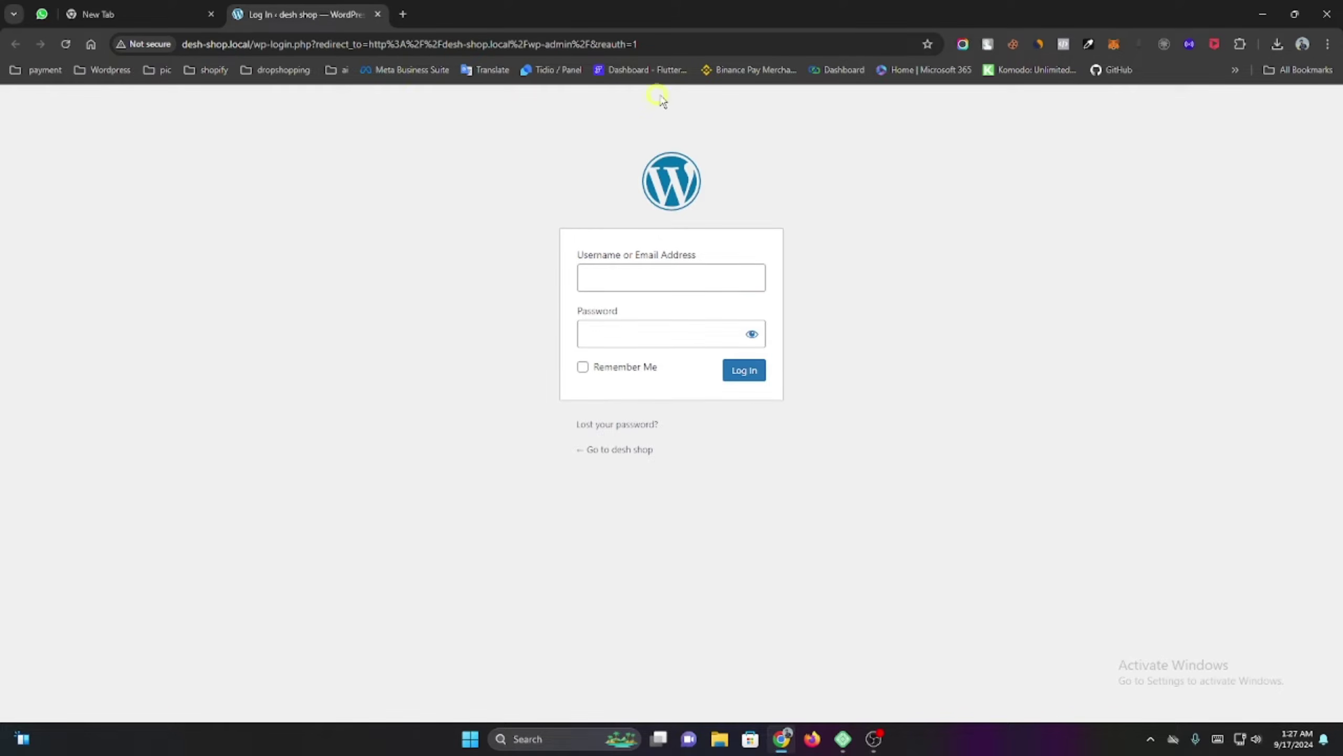
pyautogui.moveTo(665, 45); pyautogui.dragTo(248, 132)
pyautogui.press('BackSpace')
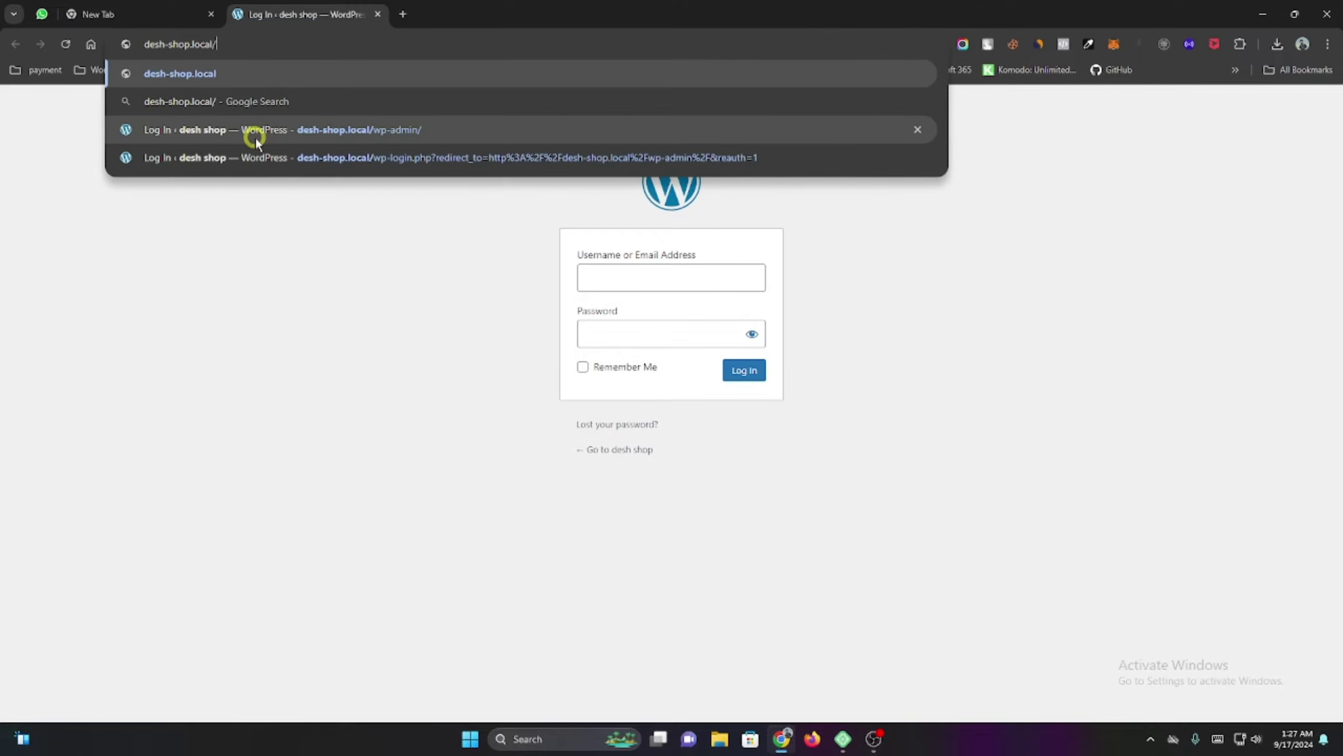
# Load desh-shop.local and scroll through the home page.
pyautogui.press('Return')
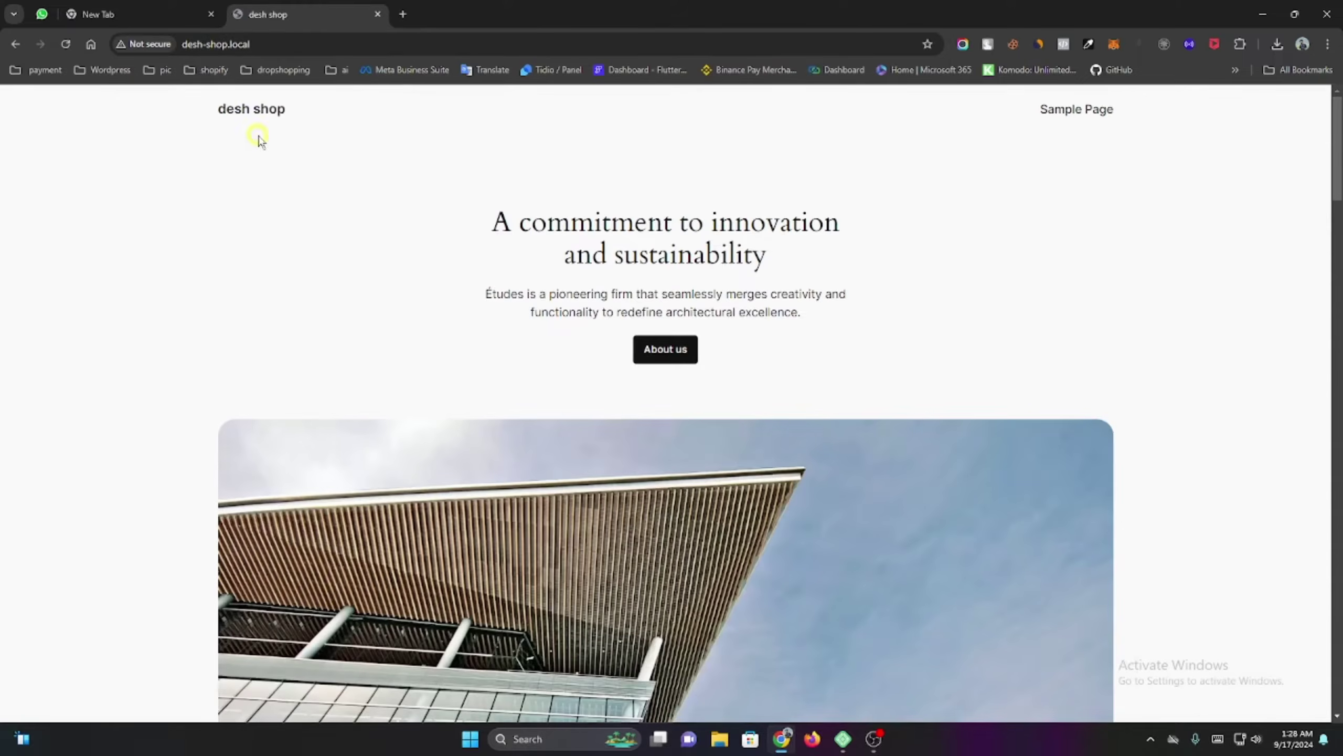
pyautogui.scroll(-5, 391, 220)
pyautogui.scroll(-15, 392, 219)
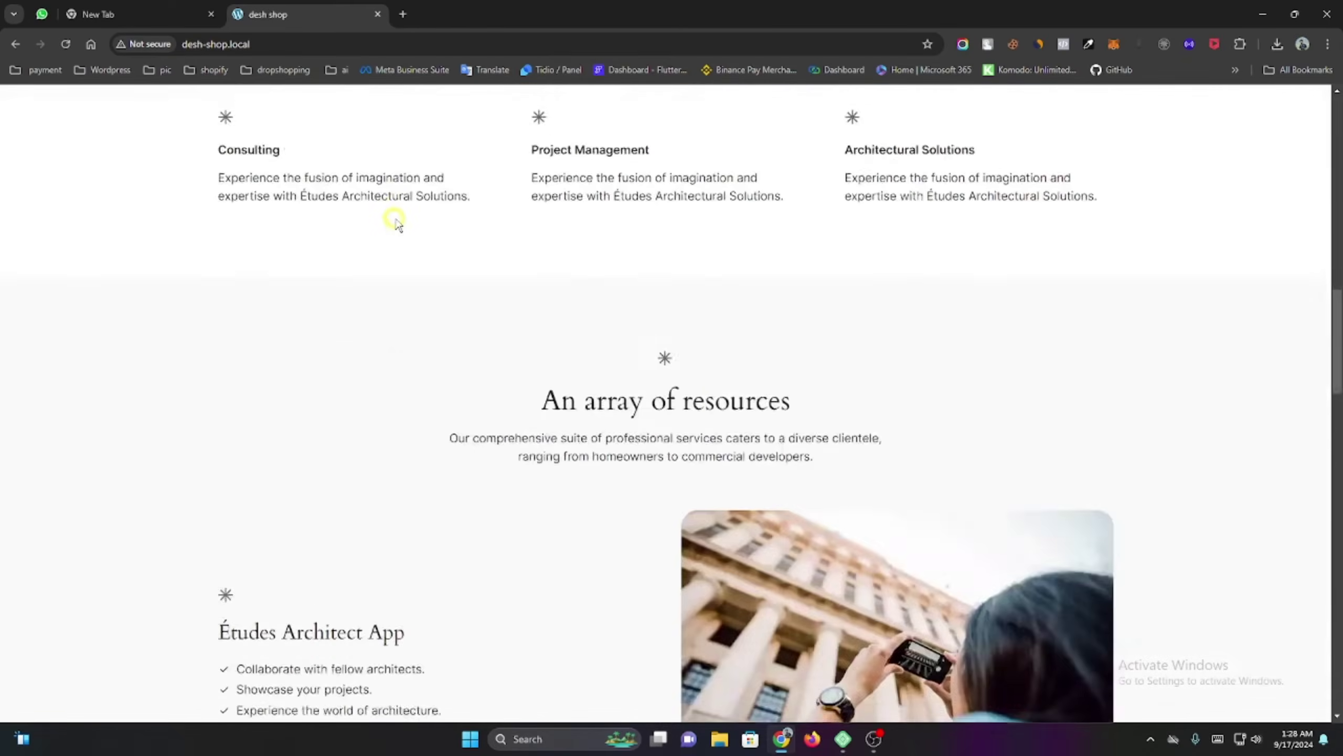
pyautogui.scroll(-5, 400, 221)
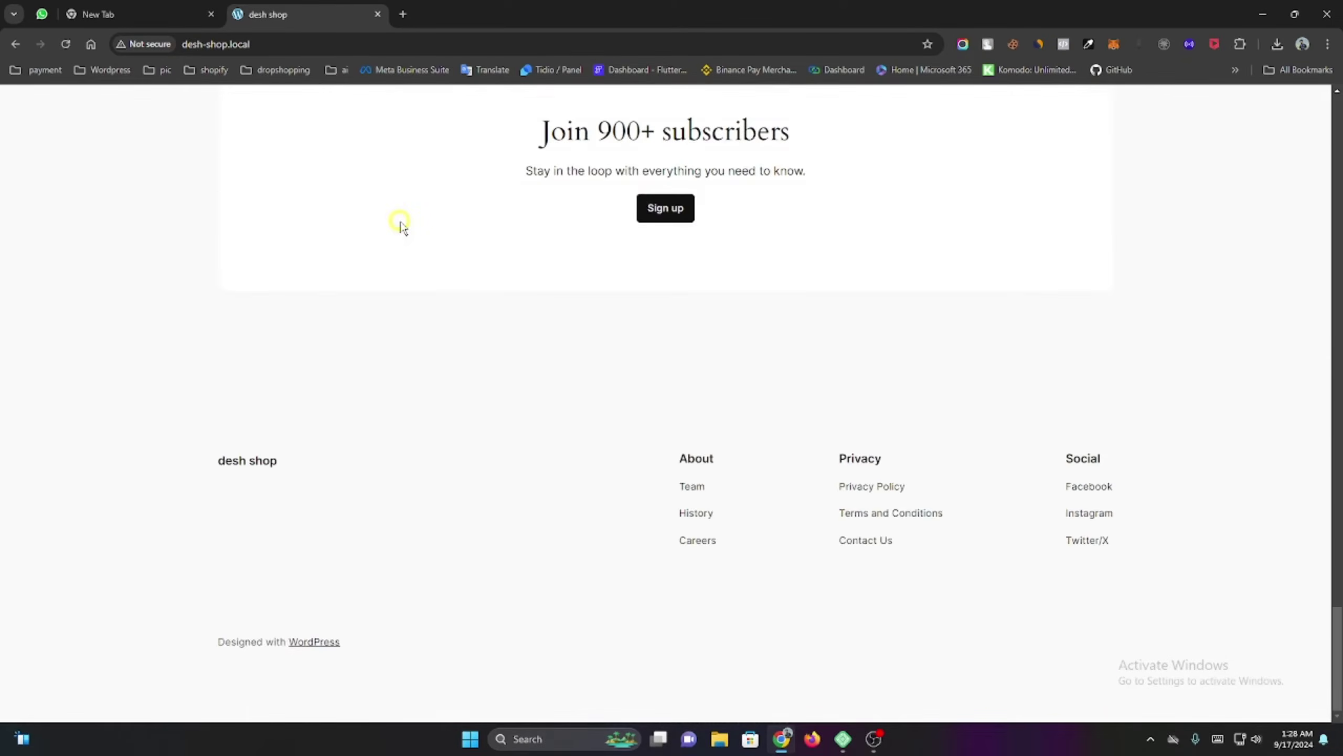
pyautogui.scroll(20, 401, 225)
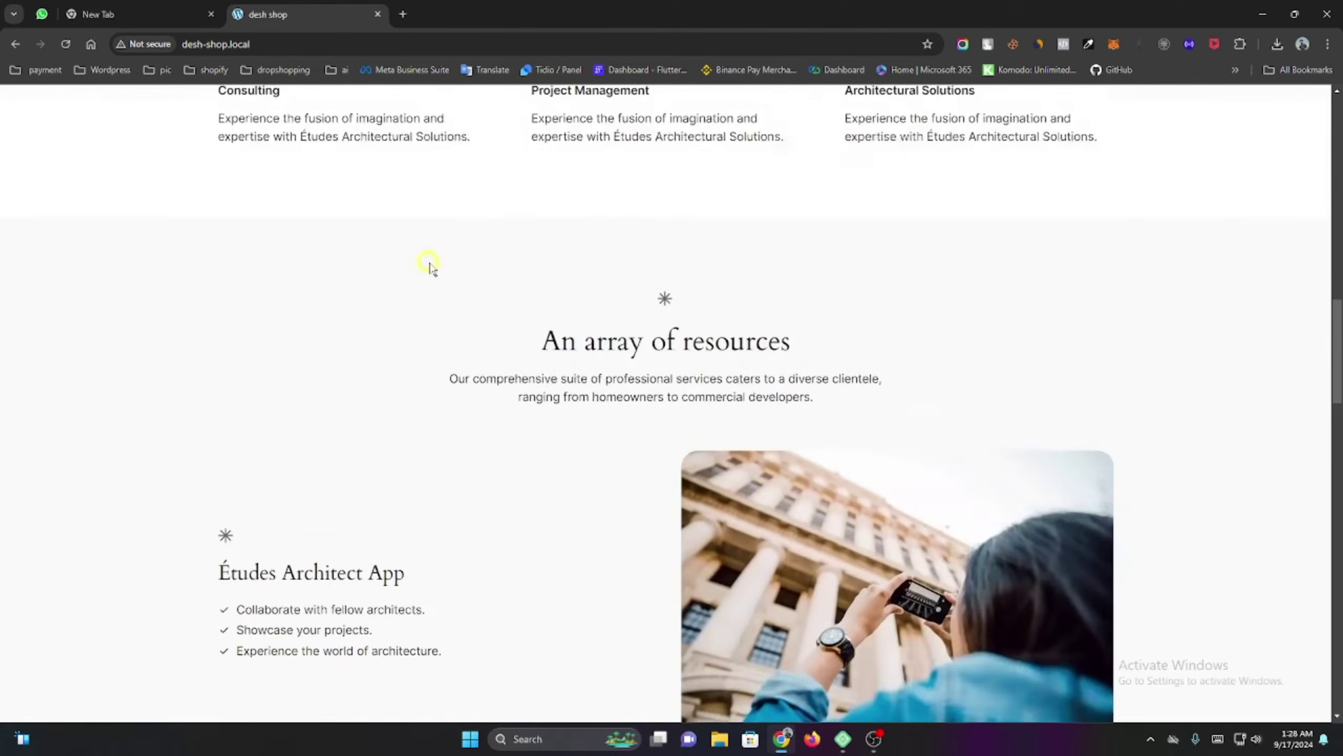
pyautogui.scroll(10, 431, 270)
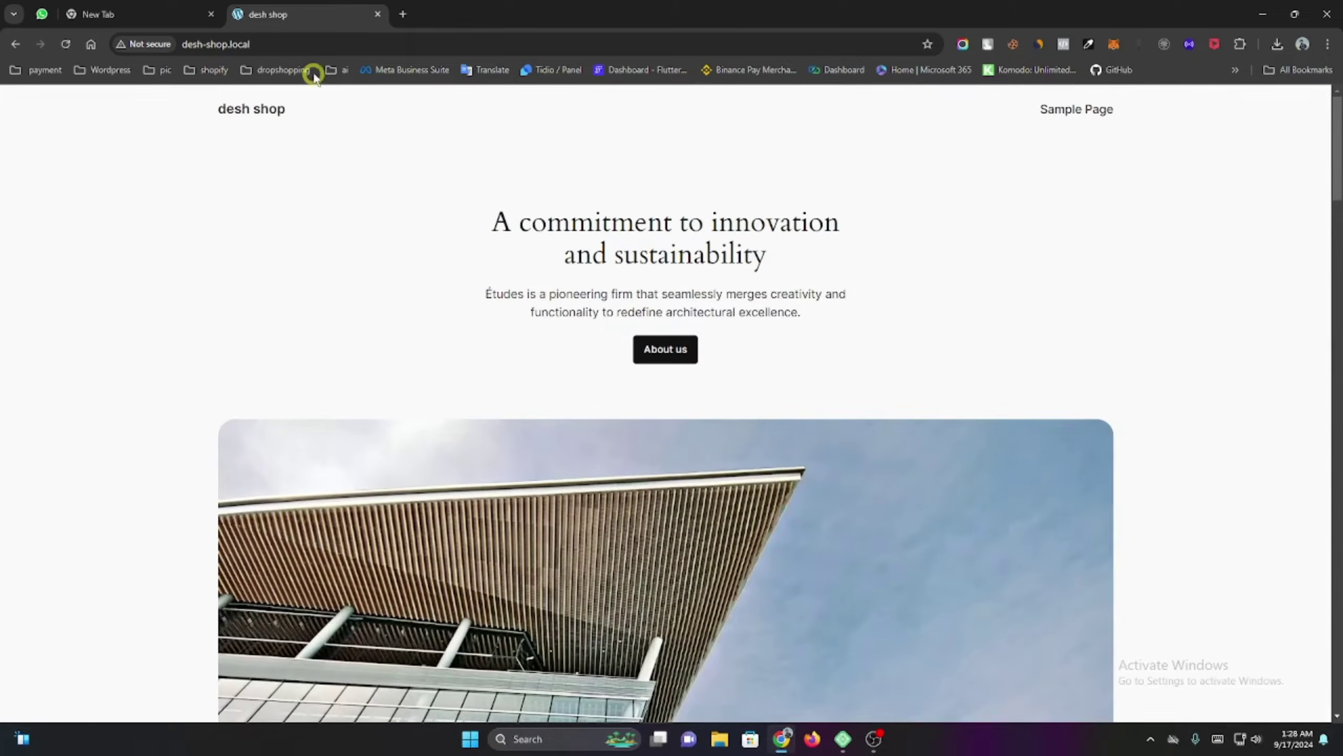
# Place the cursor right after desh-shop.local in the address bar.
pyautogui.click(307, 44)
pyautogui.doubleClick(317, 44)
pyautogui.click(348, 44)
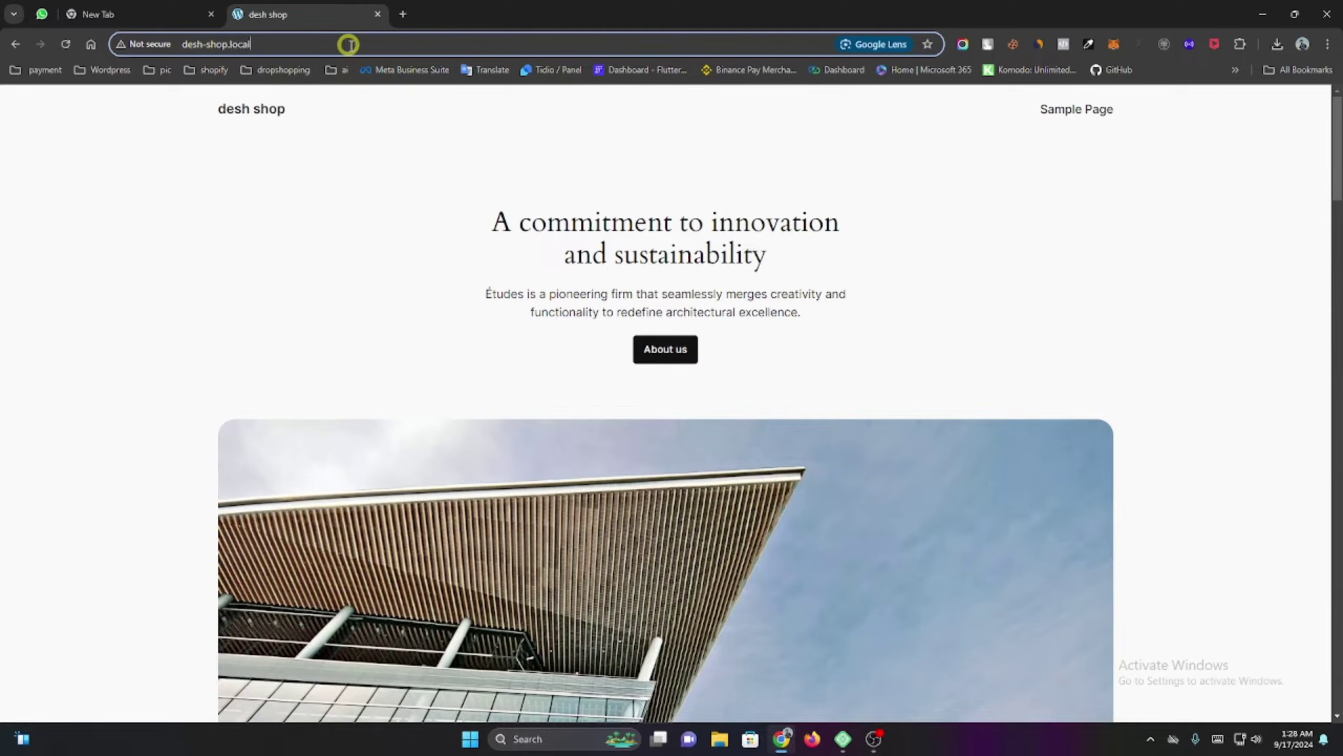
# Go to desh-shop.local/admin and log in with the username and password.
pyautogui.write('/')
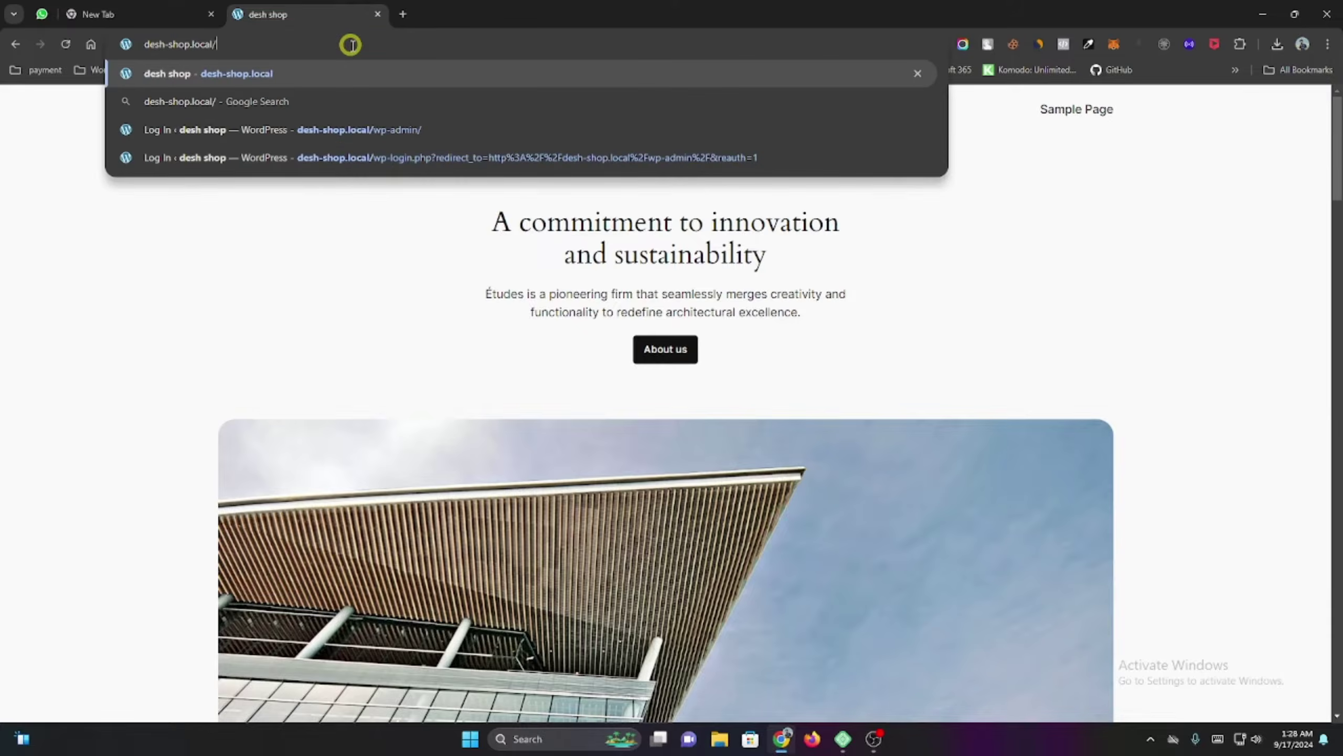
pyautogui.write('admin')
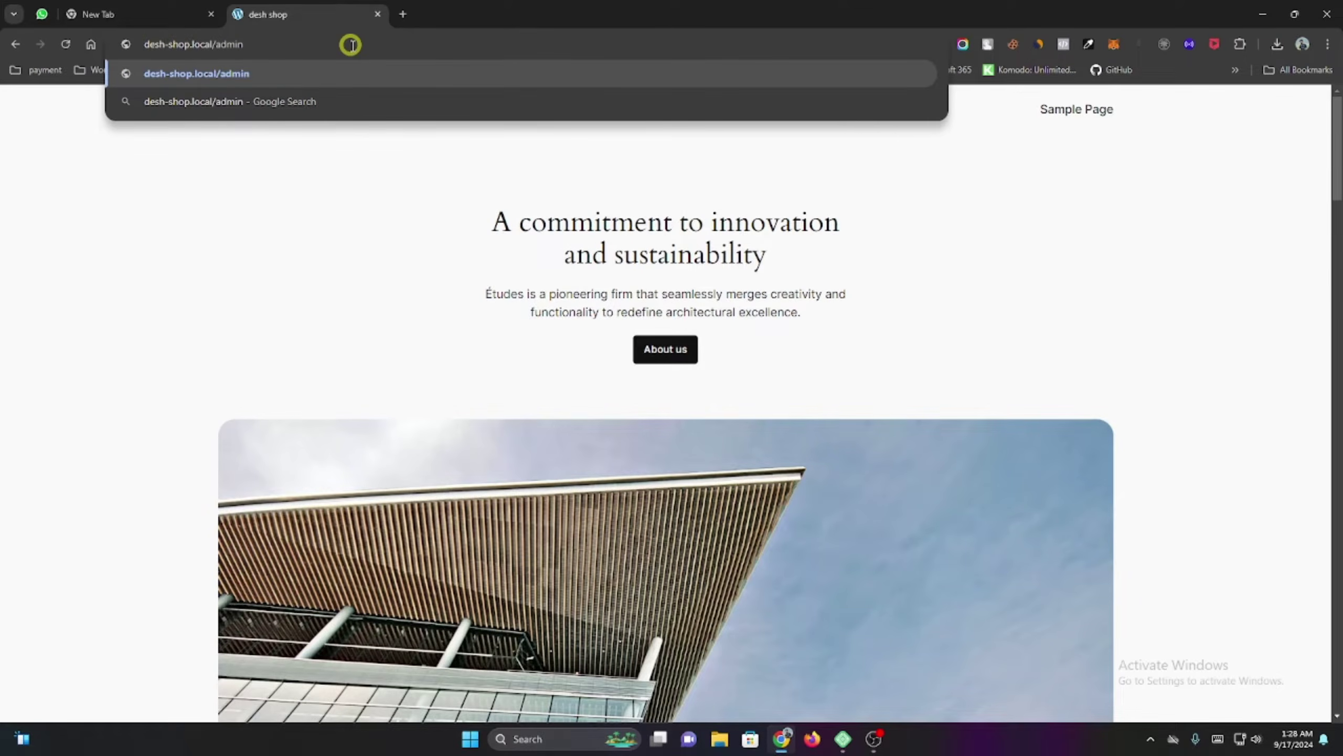
pyautogui.press('Return')
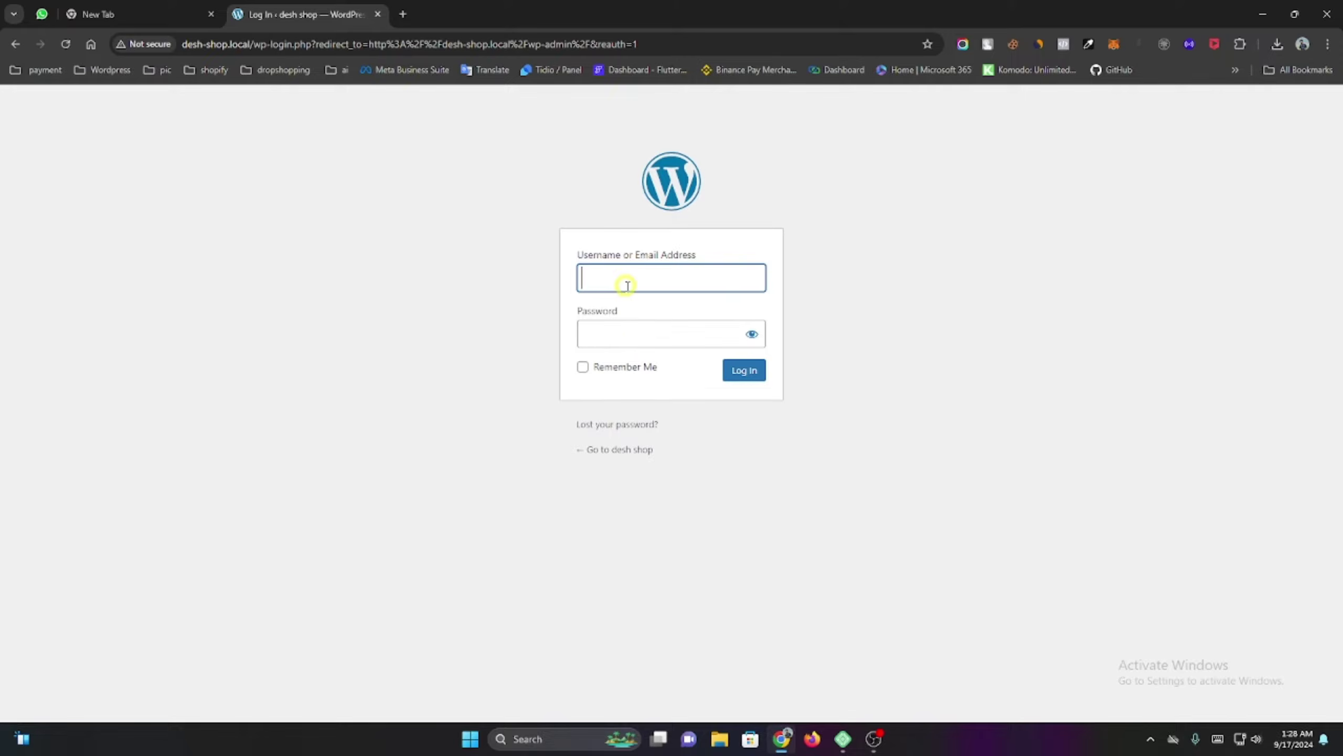
pyautogui.write('shop')
pyautogui.press('Tab')
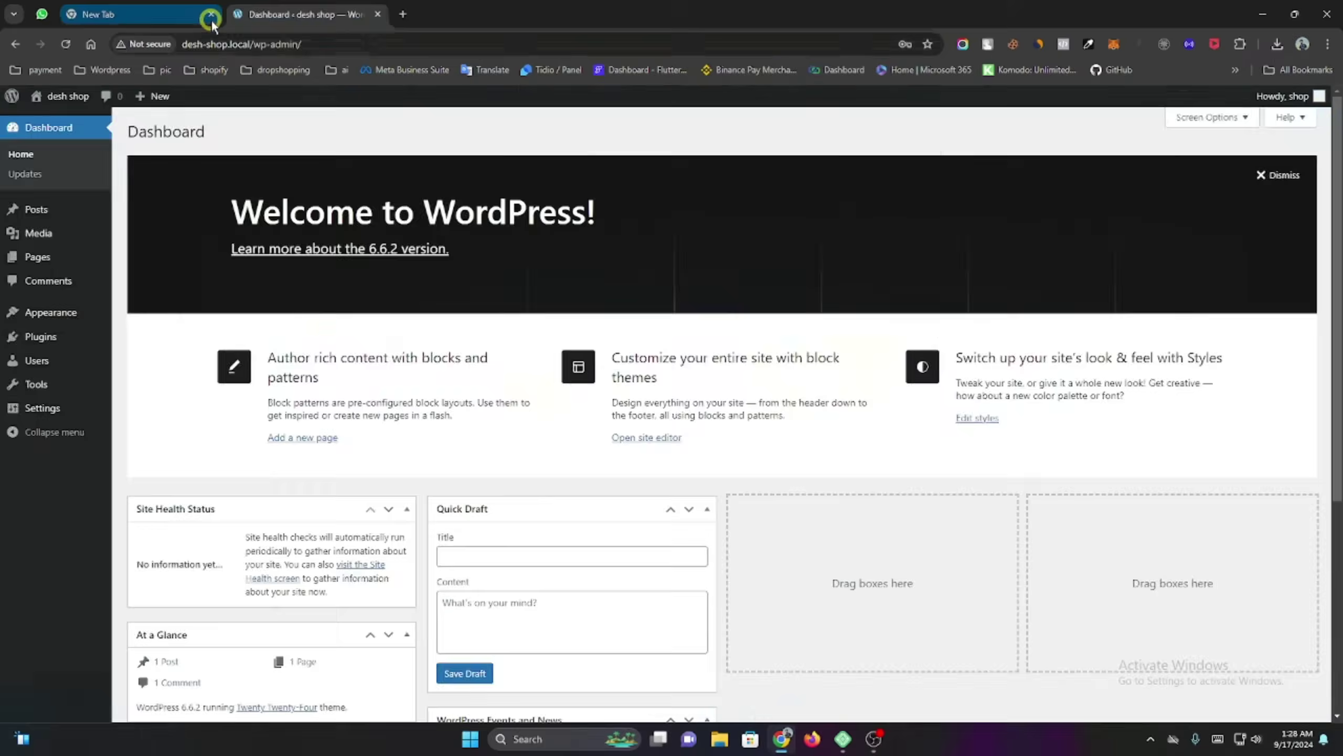
# Close the empty extra tab and dismiss Chrome's breached-password and save-password prompts.
pyautogui.click(204, 15)
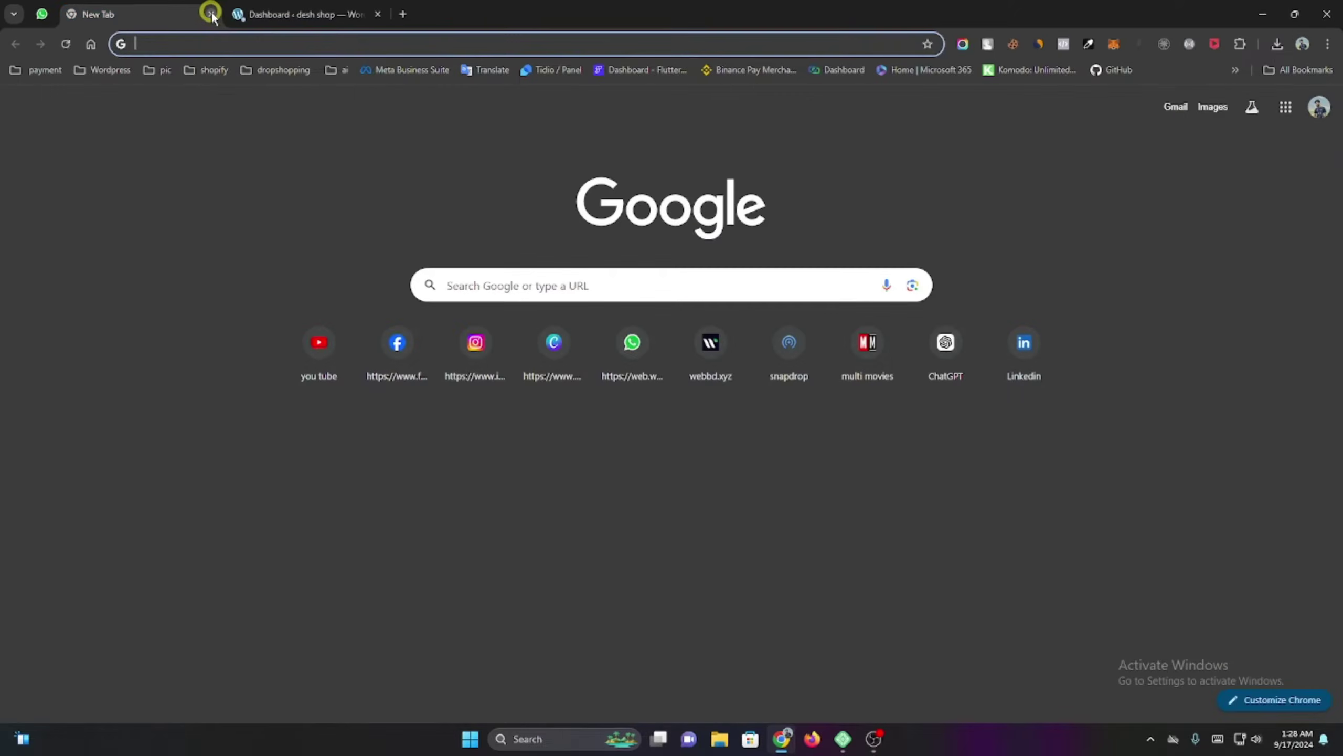
pyautogui.click(211, 14)
pyautogui.click(791, 241)
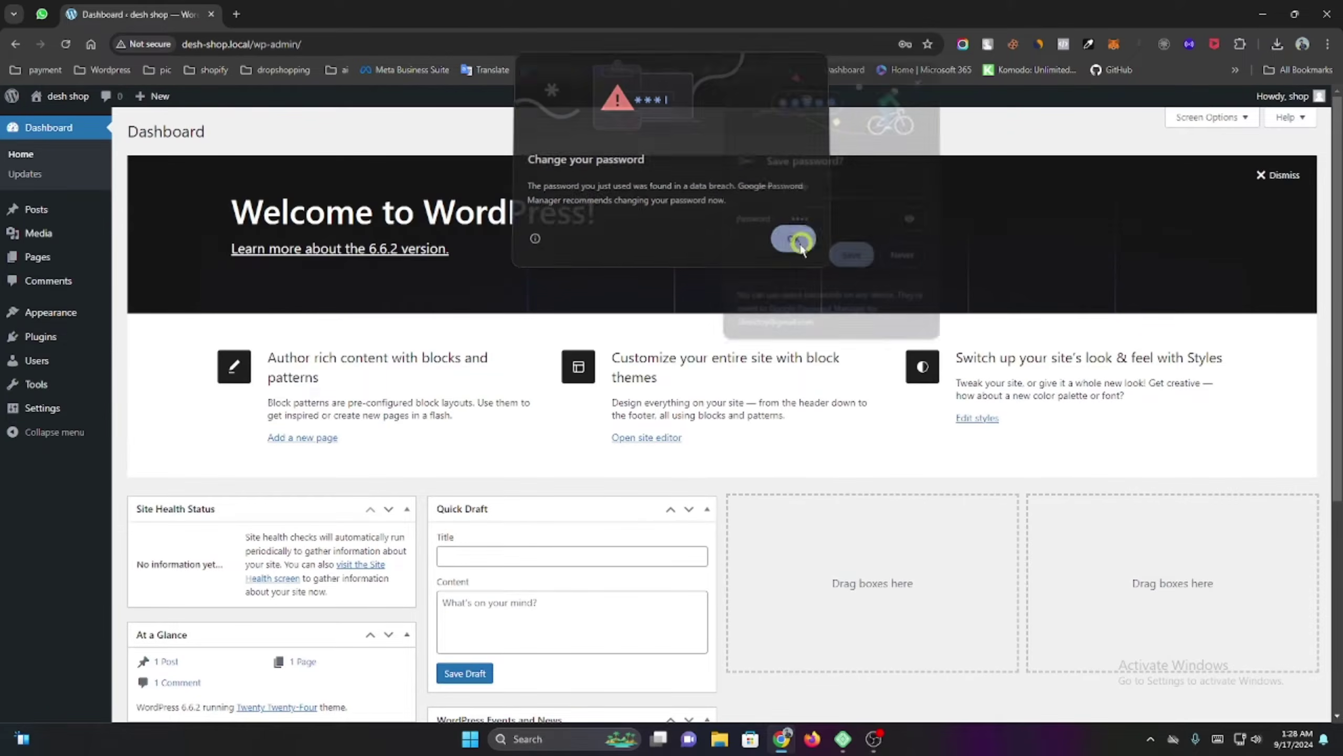
pyautogui.click(906, 256)
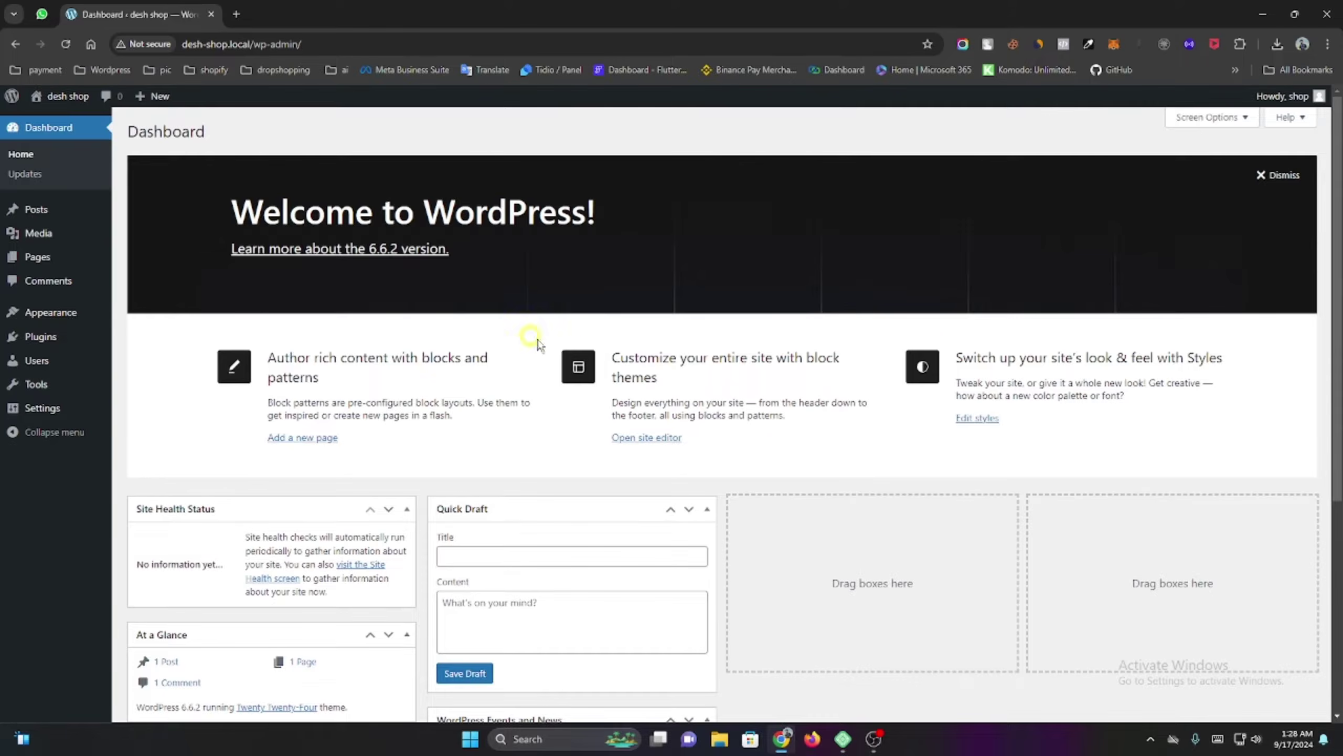
# Dismiss the welcome panel and review the Site Title 'desh shop' and empty Tagline in General Settings.
pyautogui.click(1277, 175)
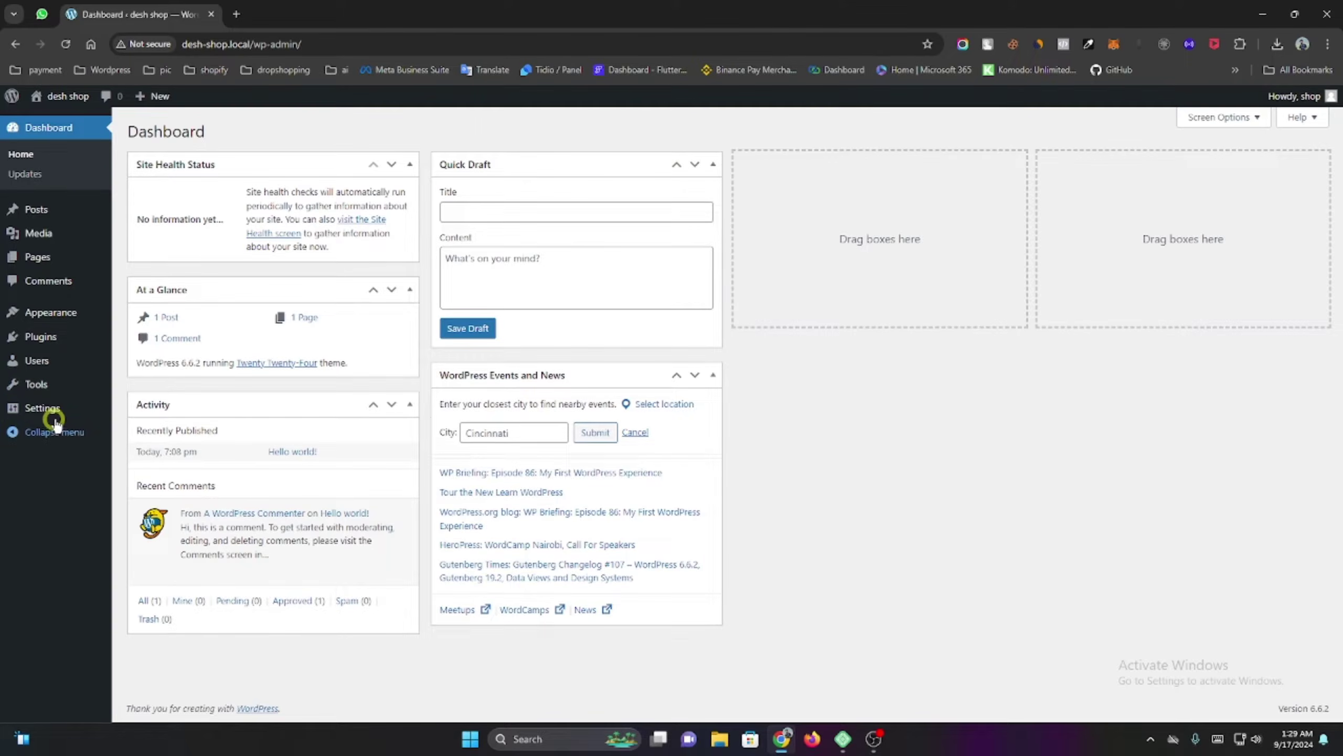
pyautogui.moveTo(54, 412)
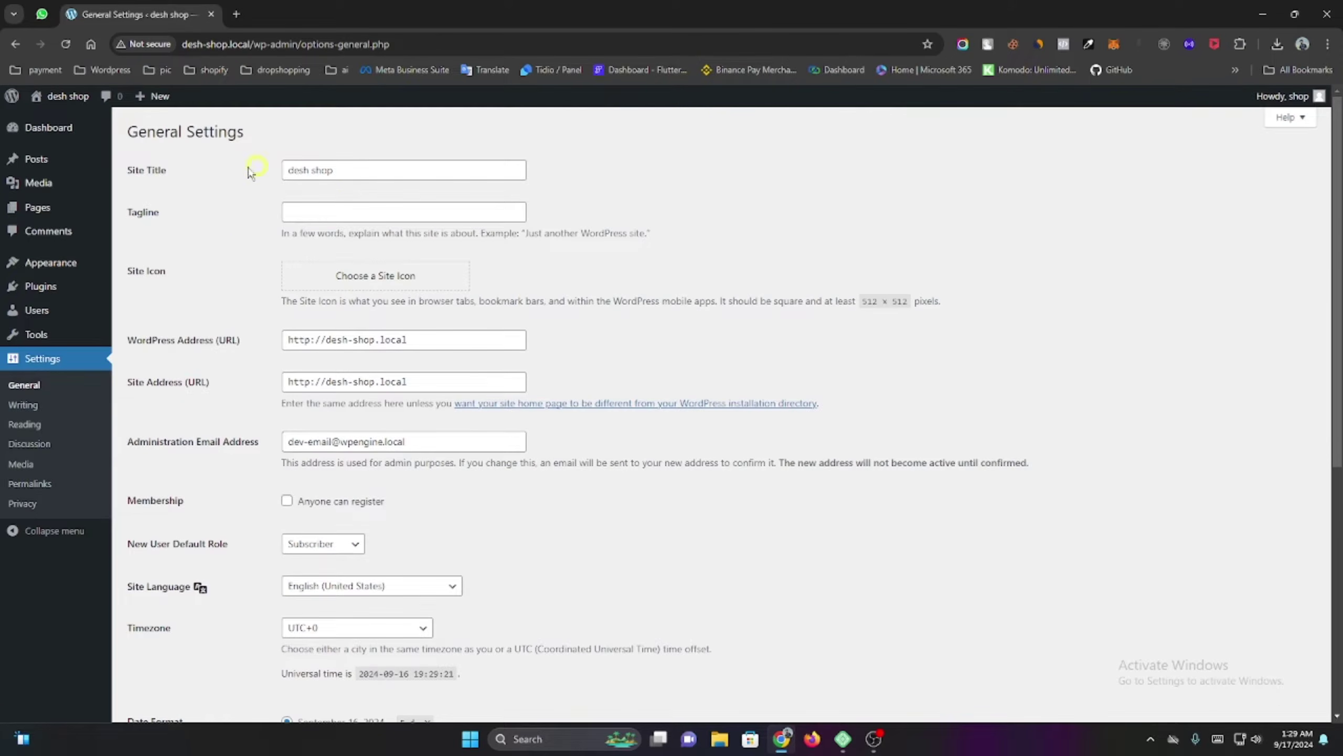
pyautogui.click(397, 172)
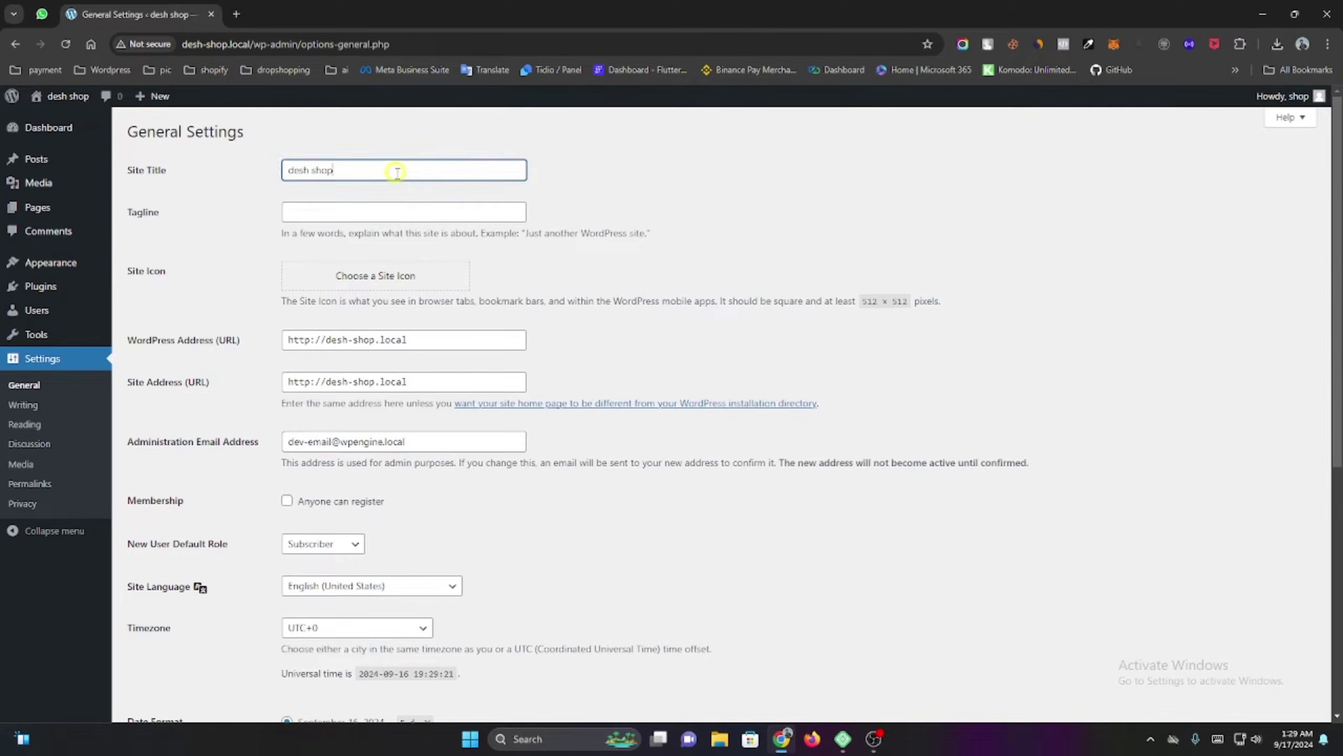
pyautogui.hotkey('ctrl', 'shift', 'Left')
pyautogui.hotkey('ctrl', 'shift', 'Left')
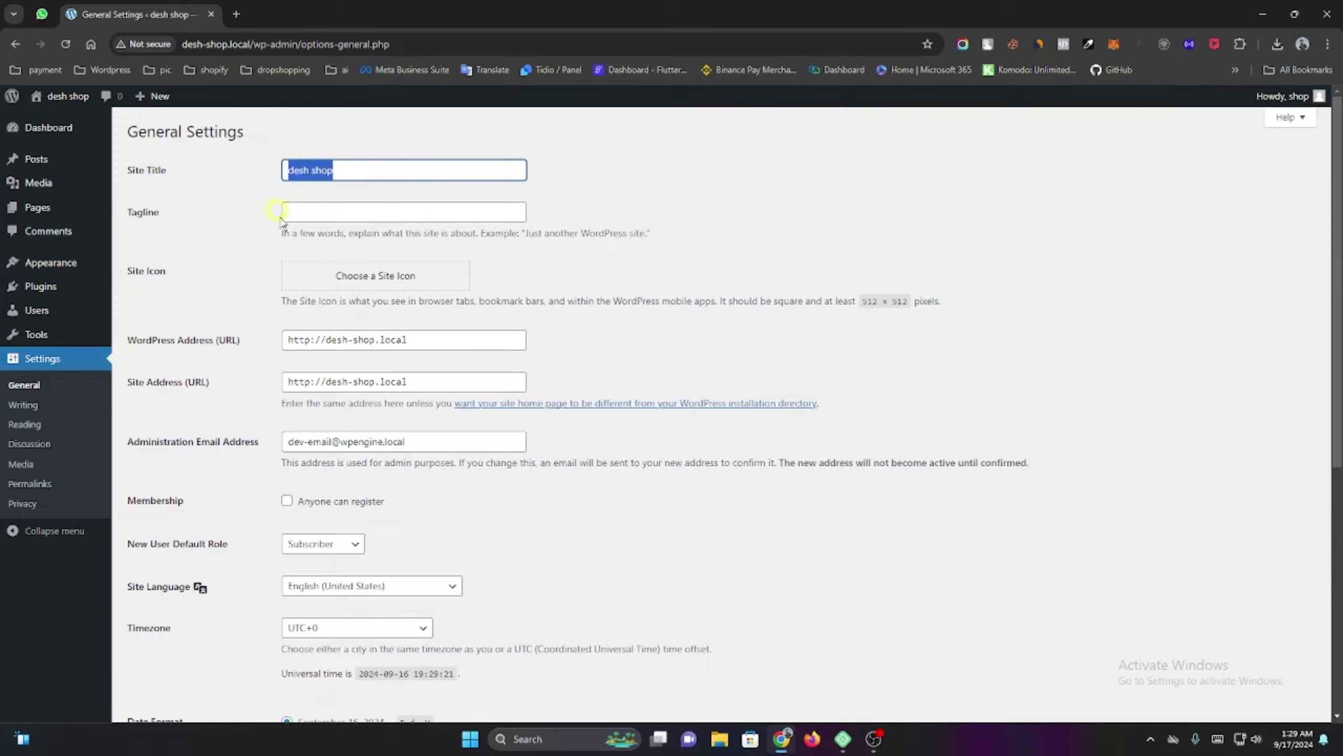
pyautogui.click(205, 218)
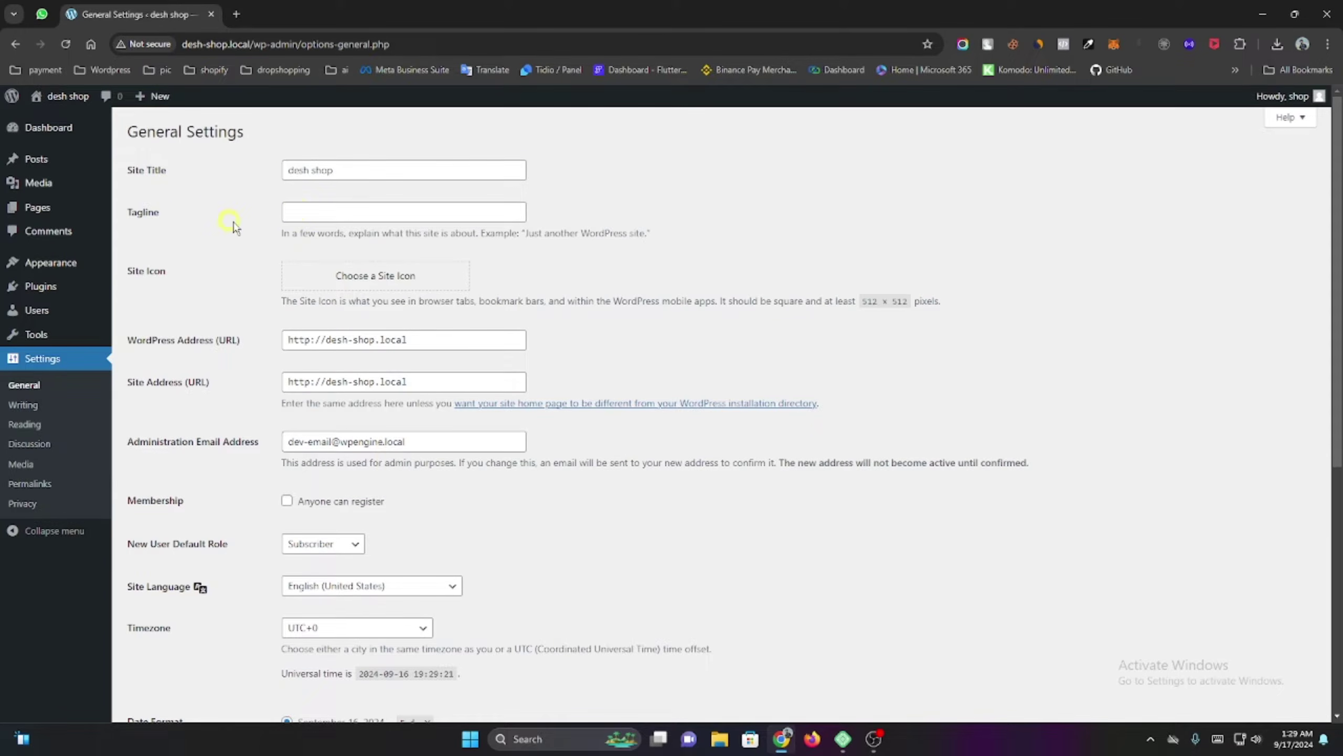
pyautogui.click(299, 210)
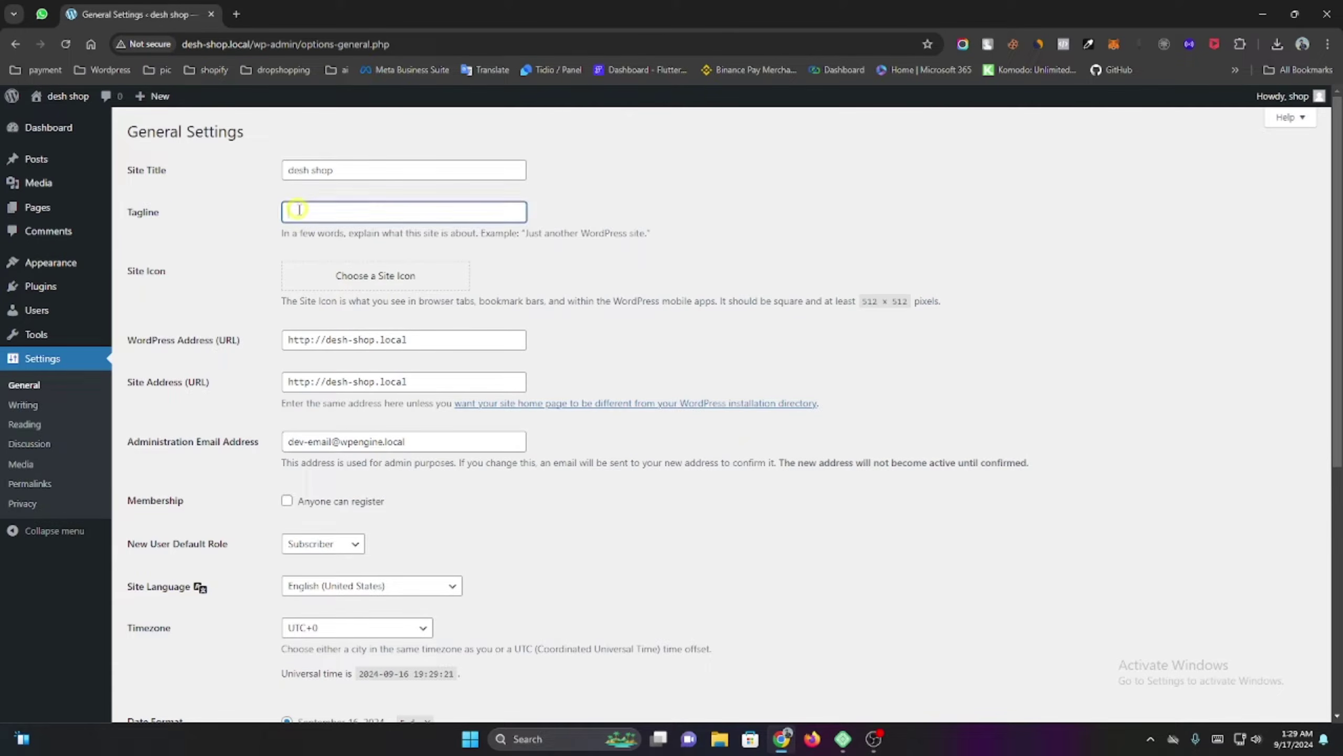
pyautogui.click(237, 16)
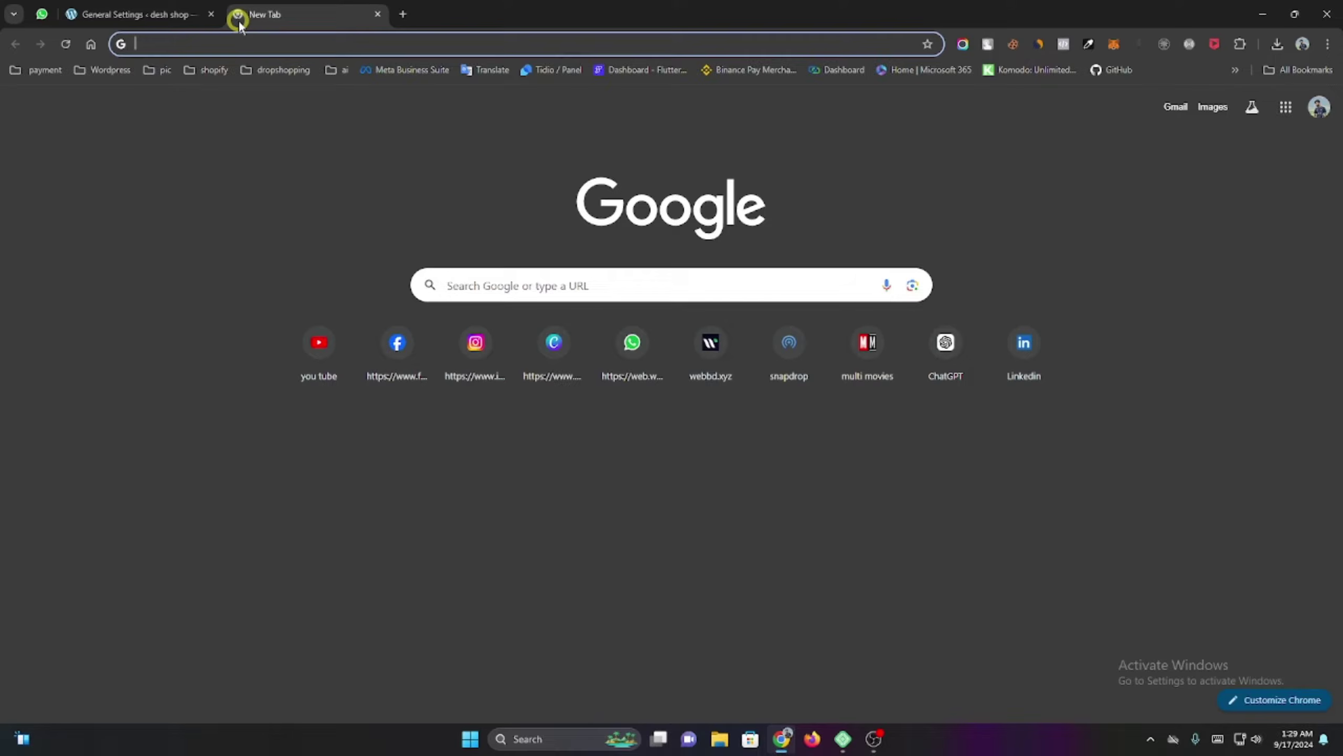
# Search Google for 'bdshop'.
pyautogui.write('bd')
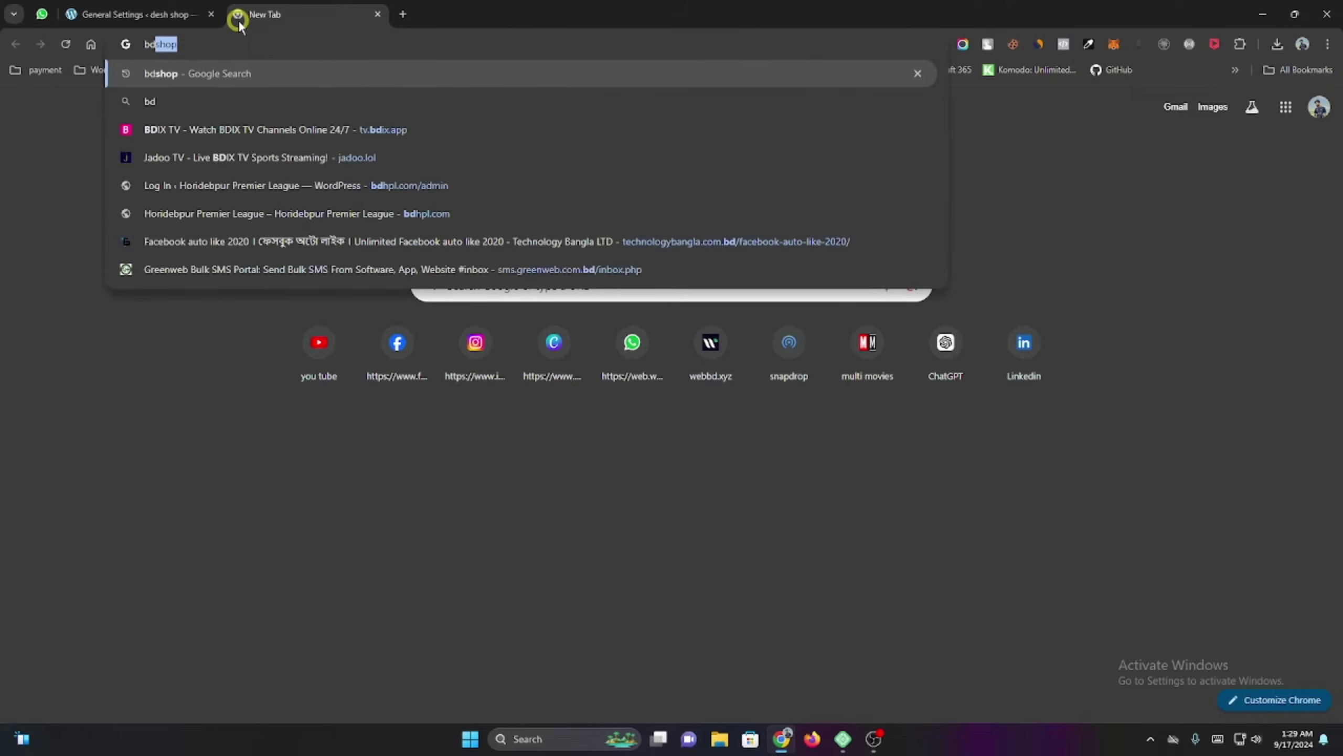
pyautogui.write('shop')
pyautogui.press('Return')
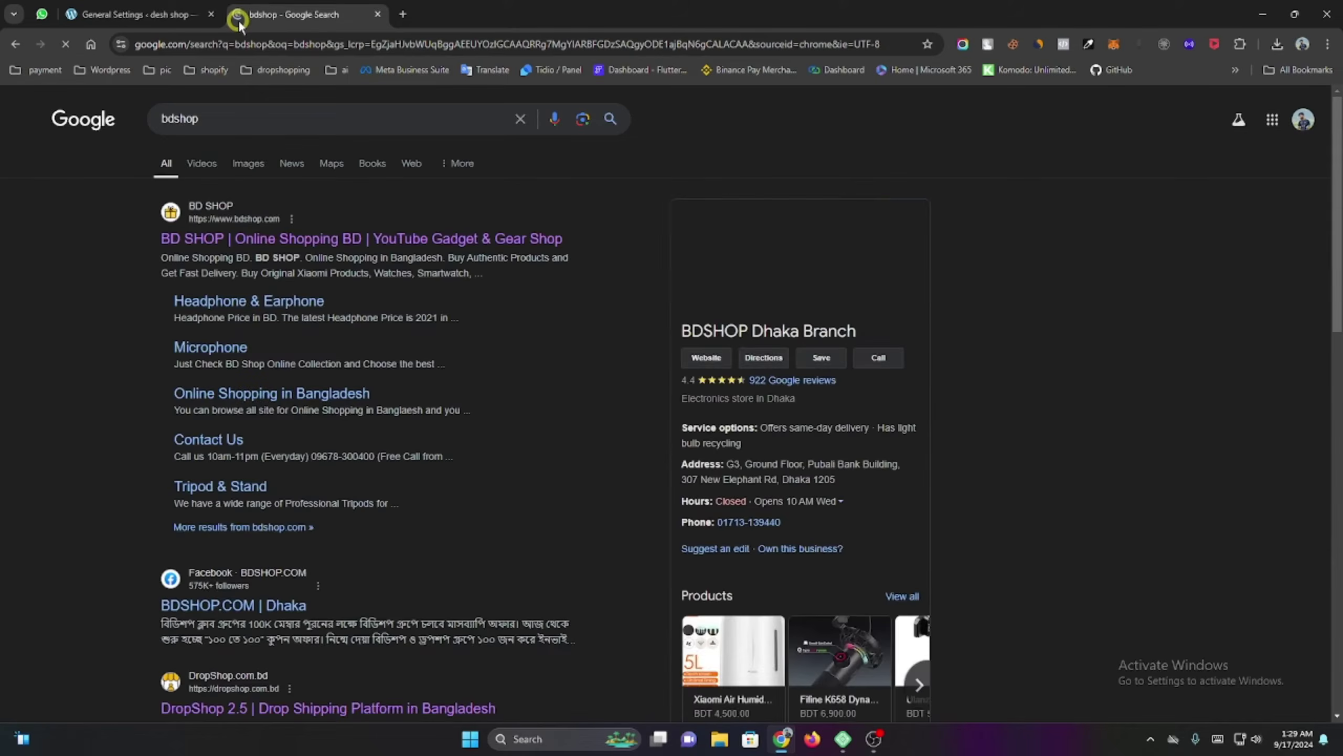
pyautogui.moveTo(125, 247); pyautogui.dragTo(263, 259)
pyautogui.click(132, 265)
pyautogui.click(108, 265)
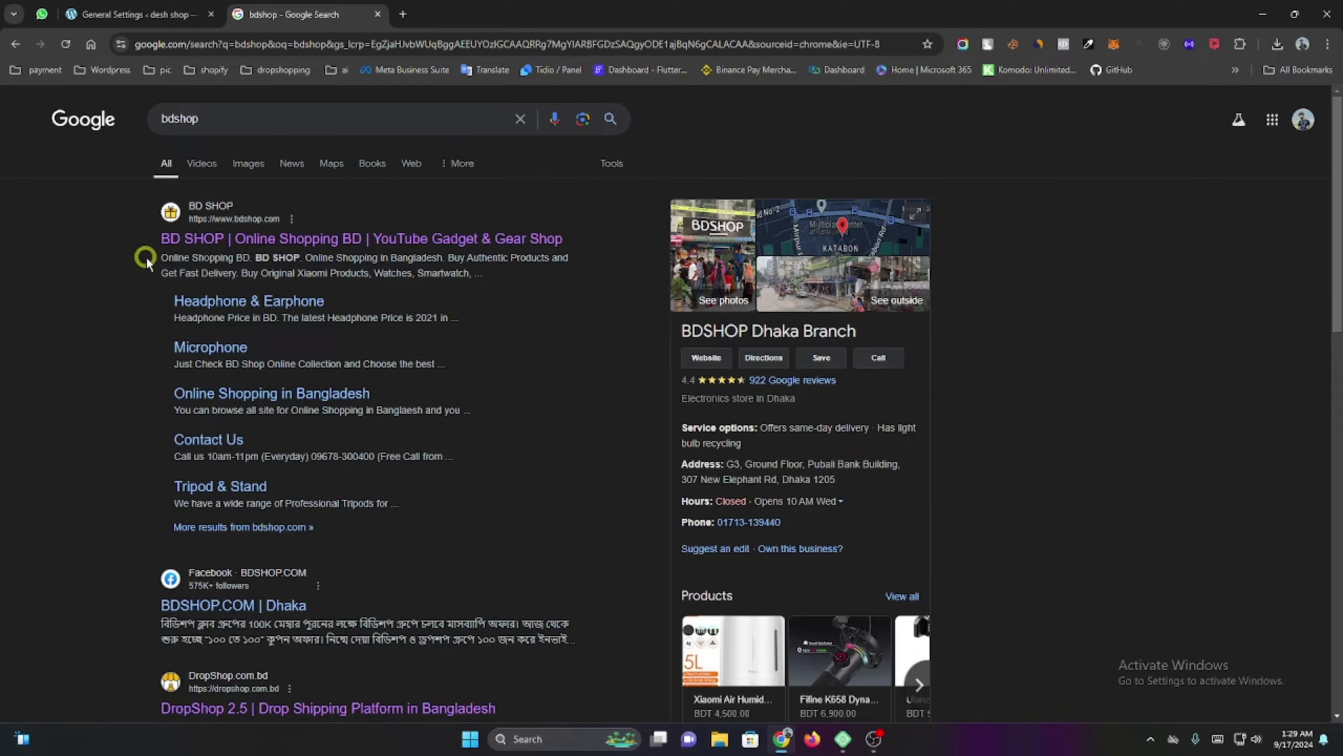
# Copy the BD SHOP result's description and return to the General Settings tab.
pyautogui.moveTo(146, 259); pyautogui.dragTo(472, 277)
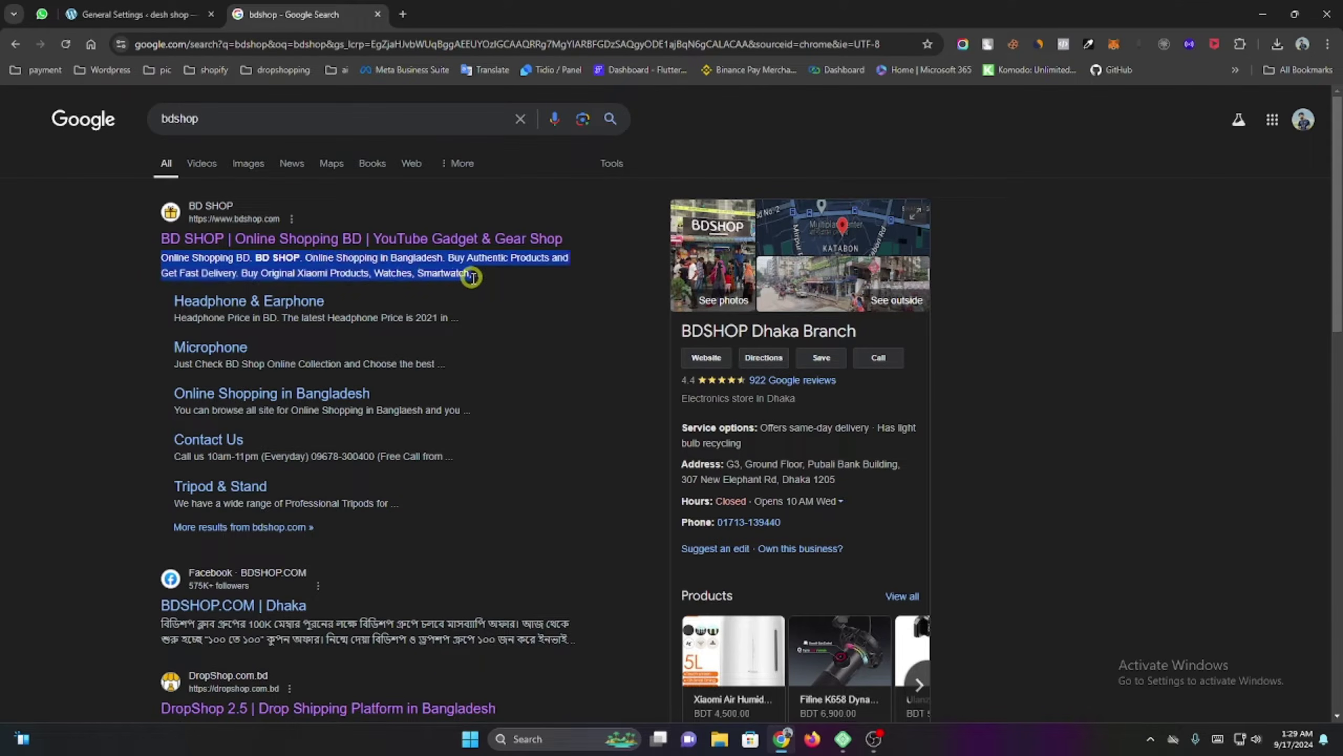
pyautogui.rightClick(472, 277)
pyautogui.click(471, 299)
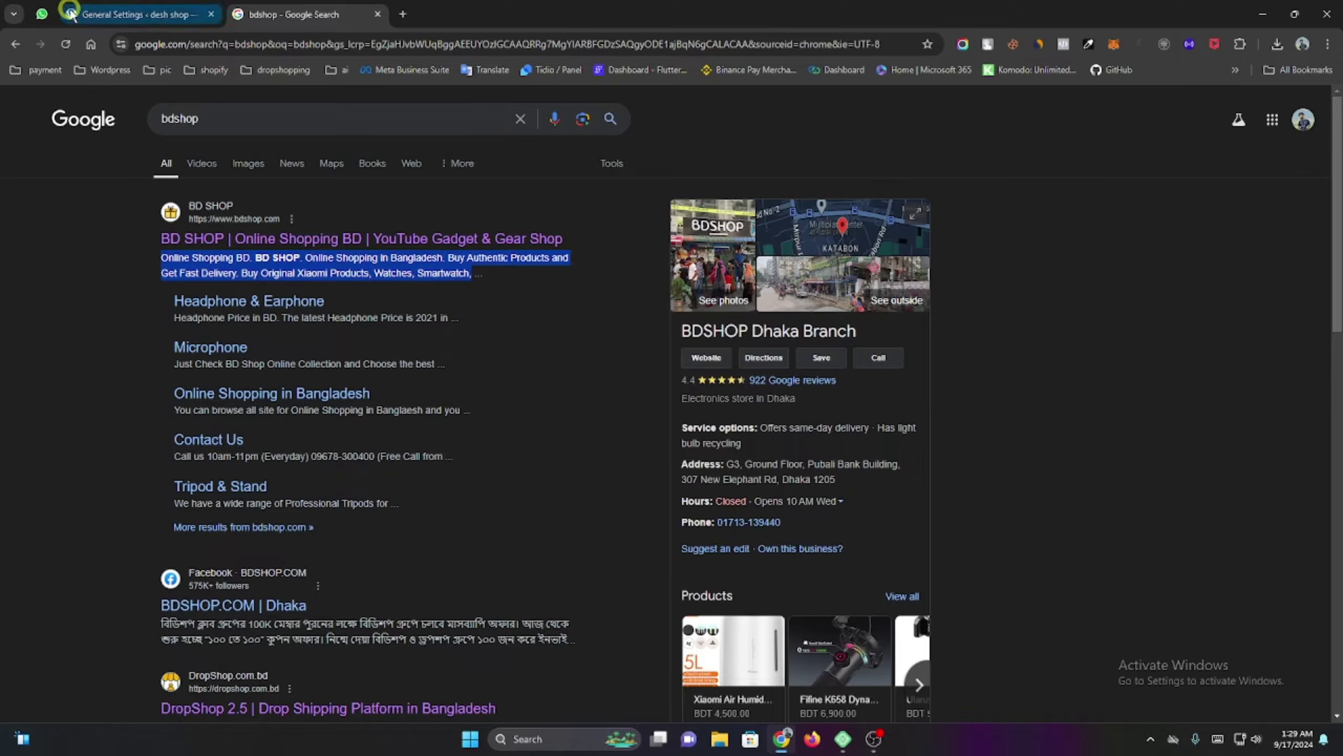
pyautogui.click(70, 12)
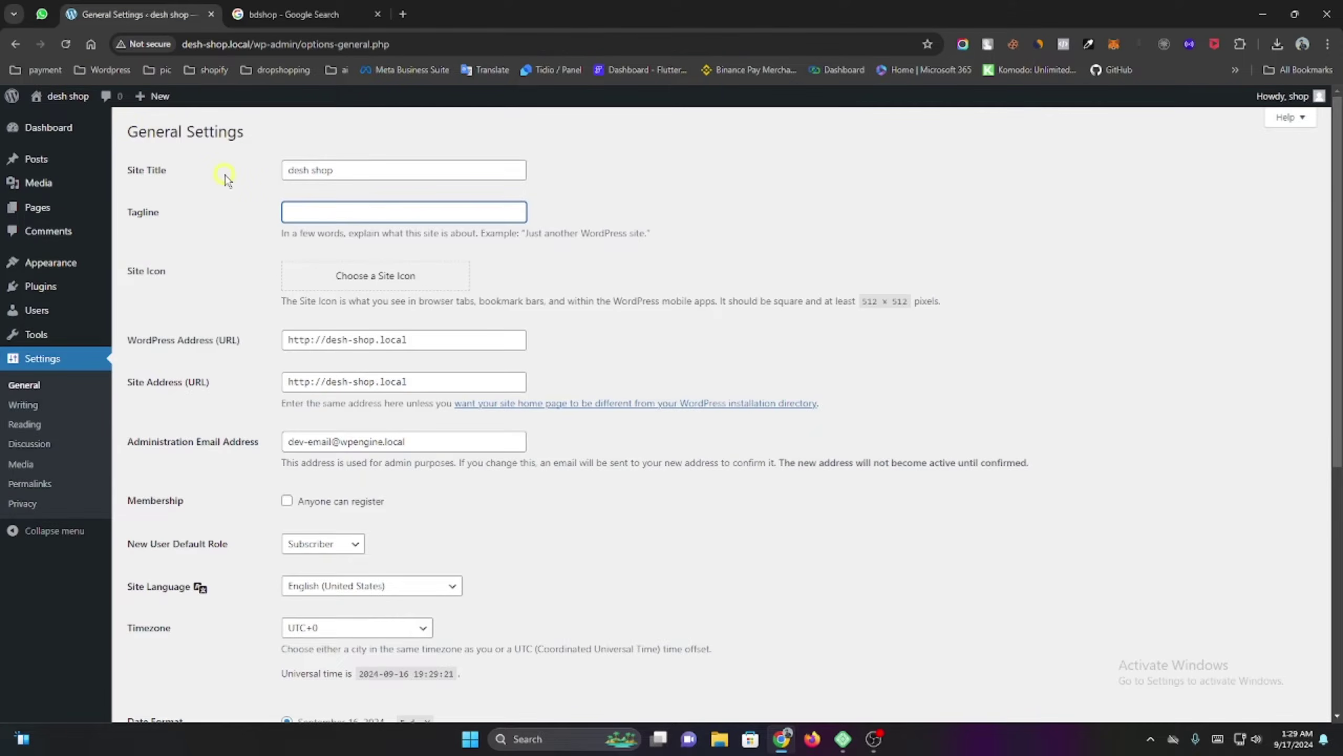
# Paste the copied BD SHOP description as the Tagline and save.
pyautogui.hotkey('ctrl', 'v')
pyautogui.scroll(-8, 212, 582)
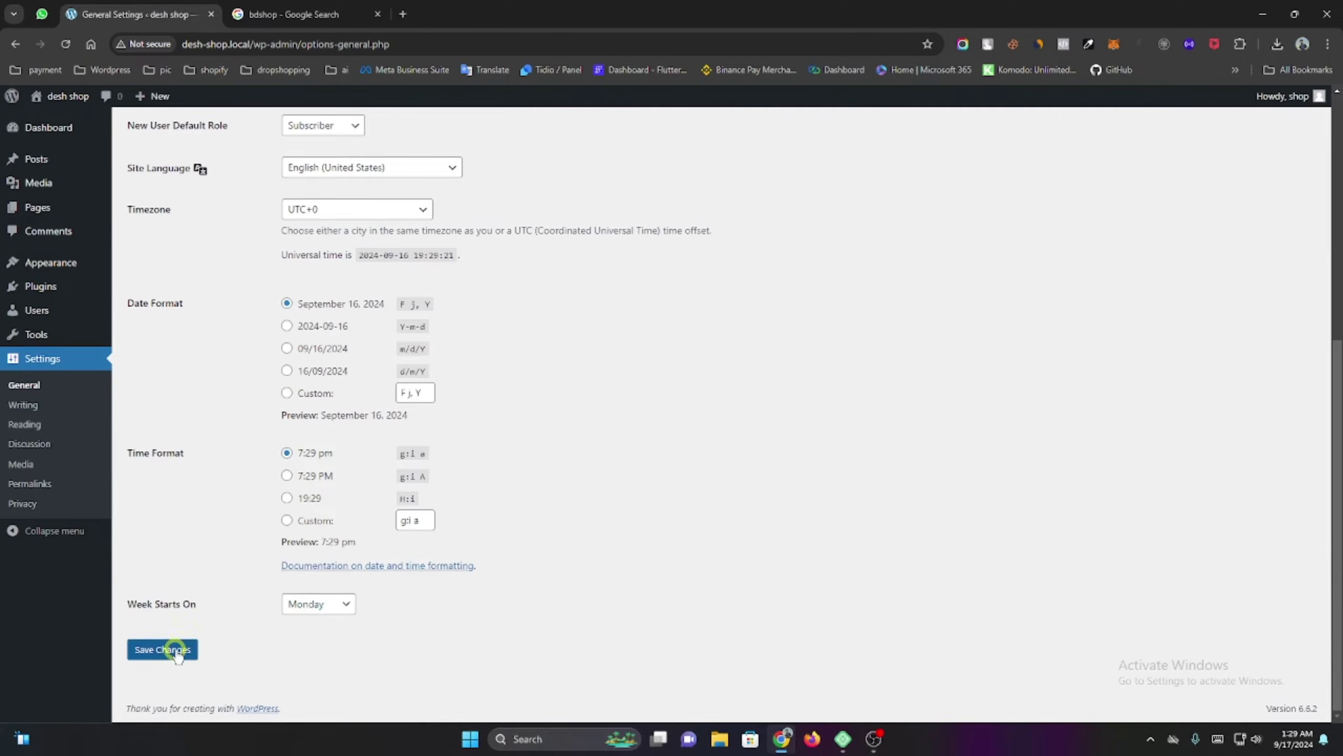
pyautogui.click(178, 653)
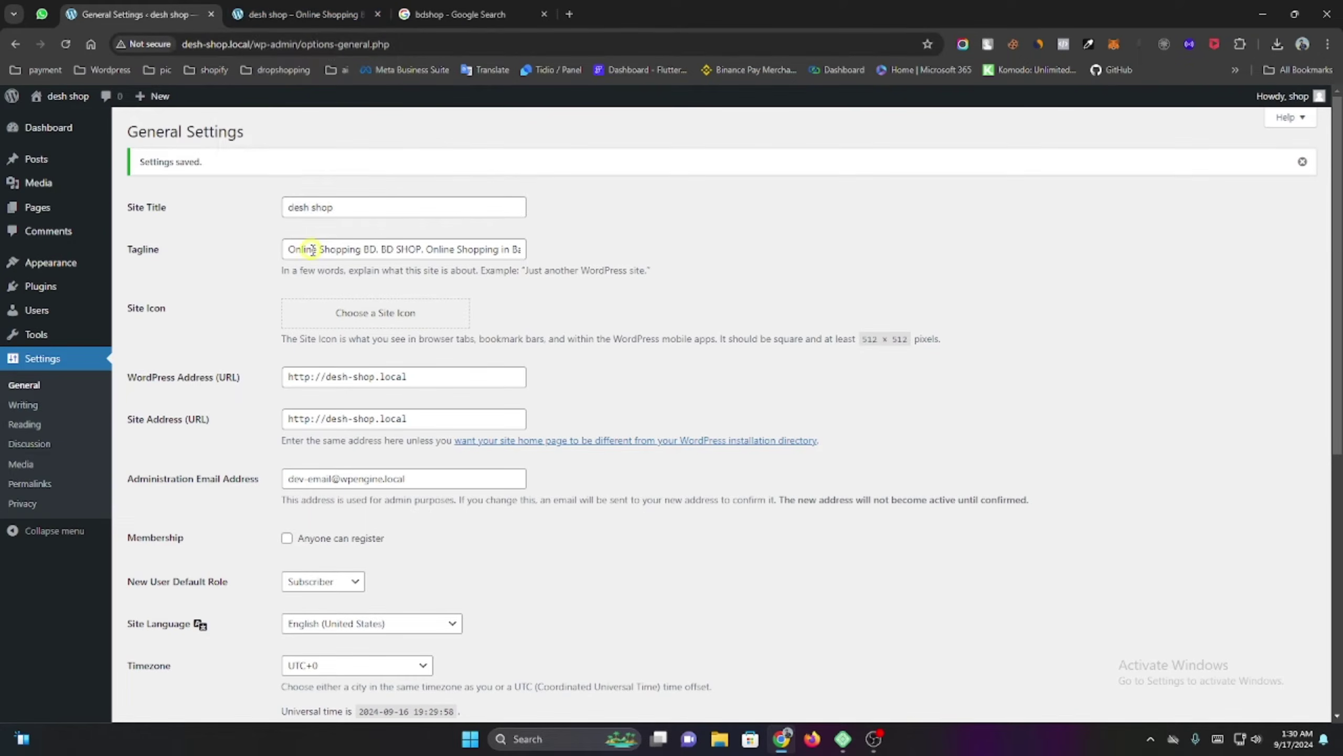
# Set the timezone to Dhaka and save the settings.
pyautogui.scroll(-1, 260, 259)
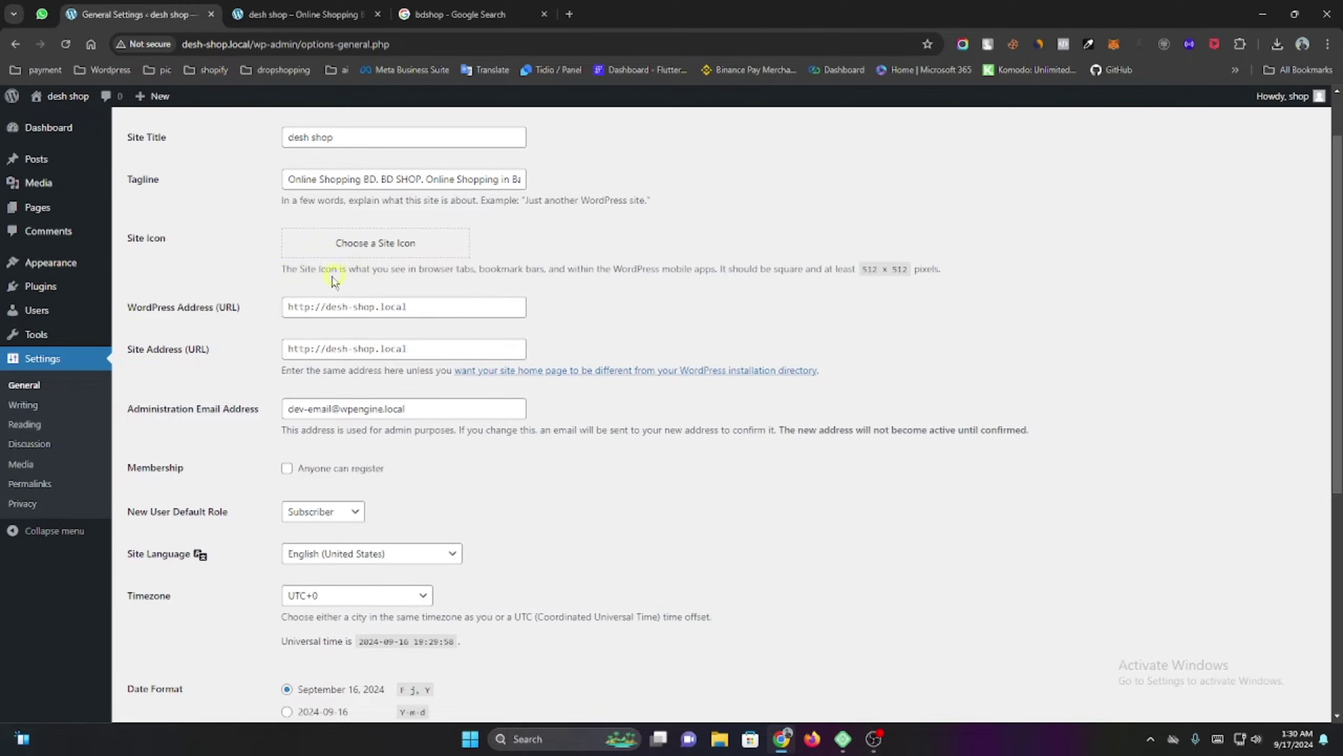
pyautogui.scroll(-3, 333, 280)
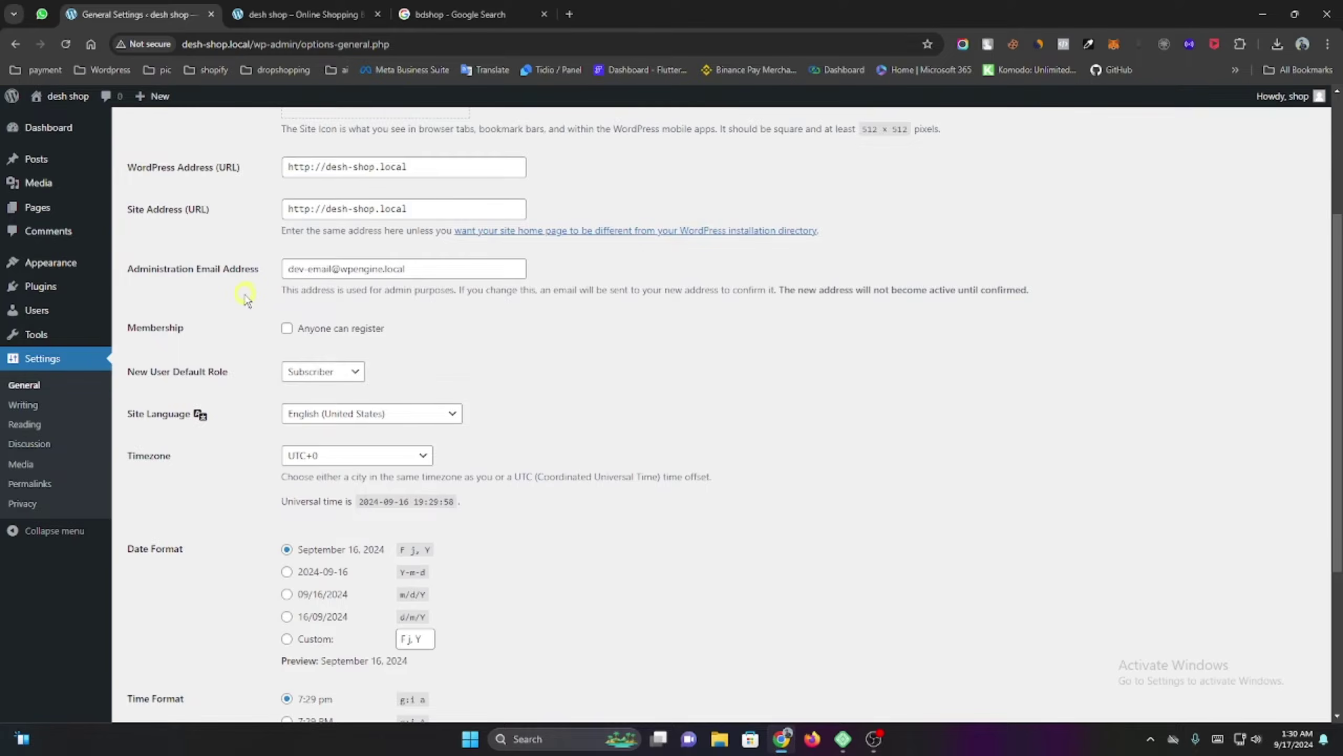
pyautogui.scroll(-2, 246, 299)
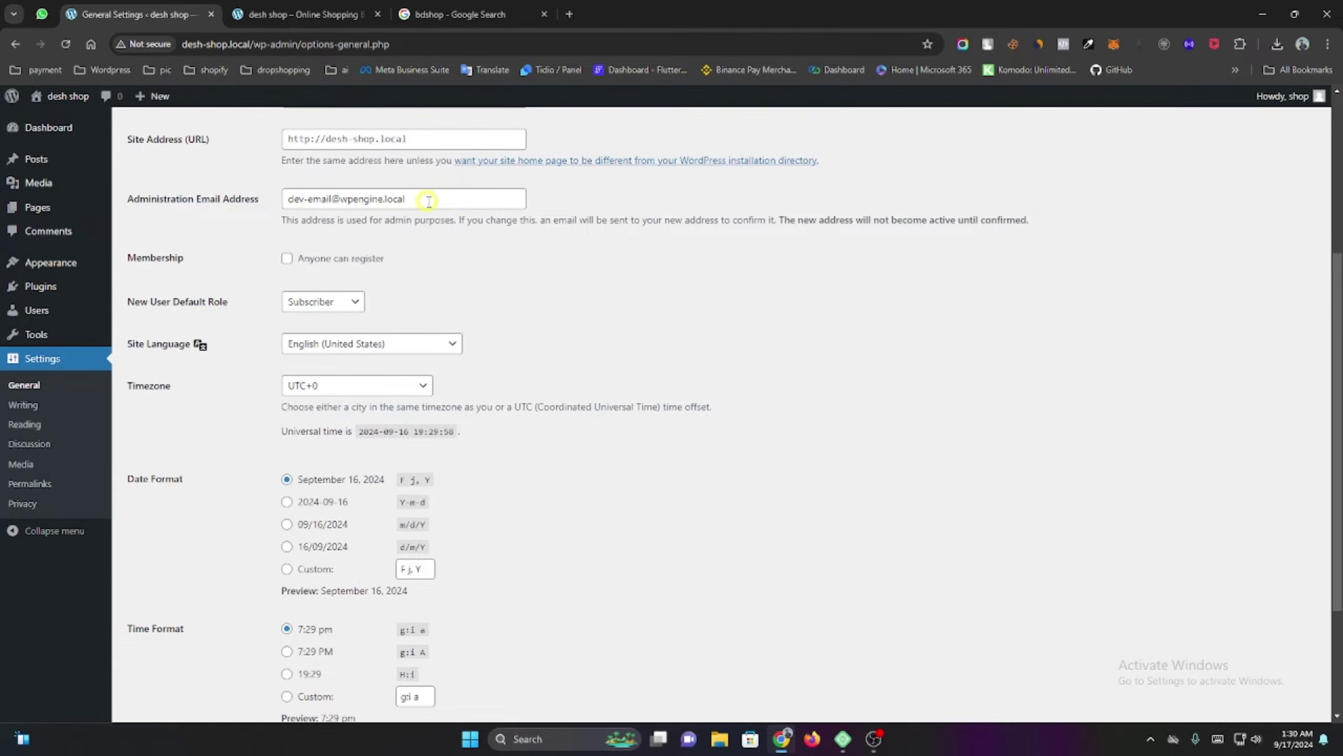
pyautogui.scroll(-1, 202, 282)
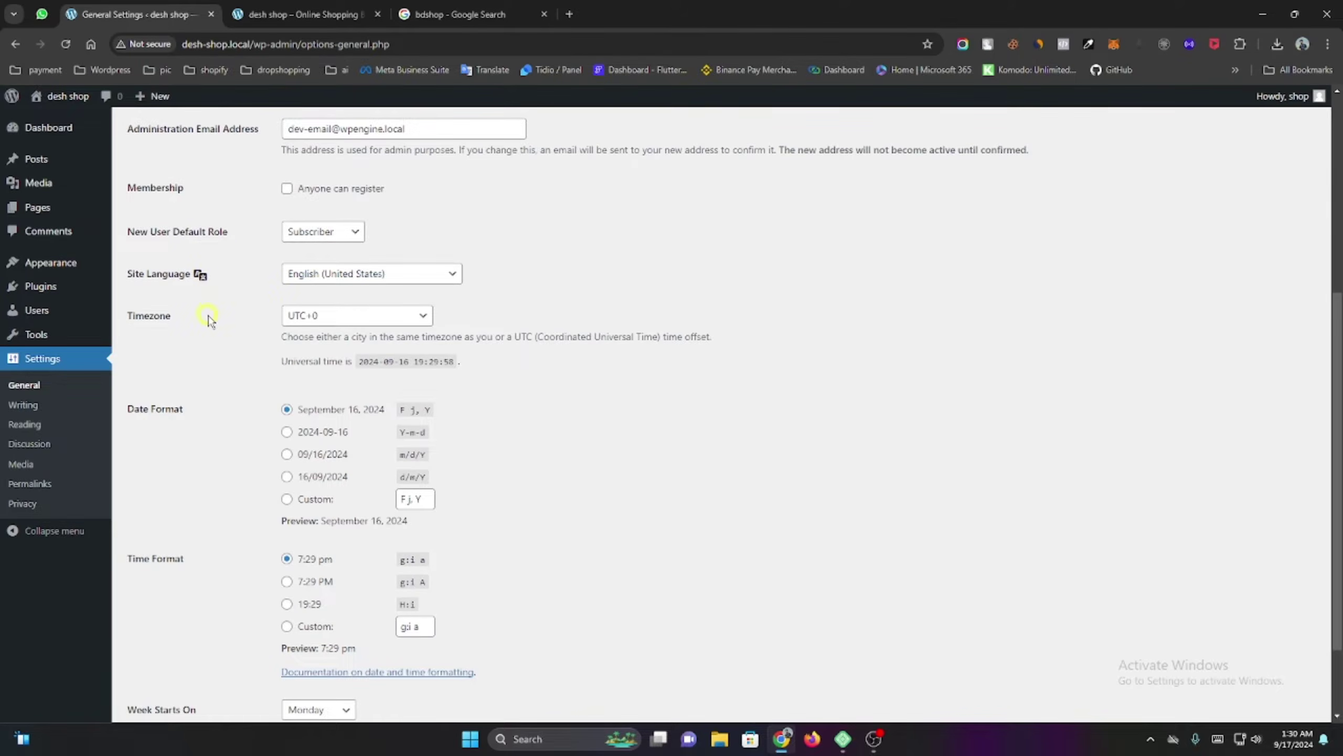
pyautogui.scroll(-1, 241, 329)
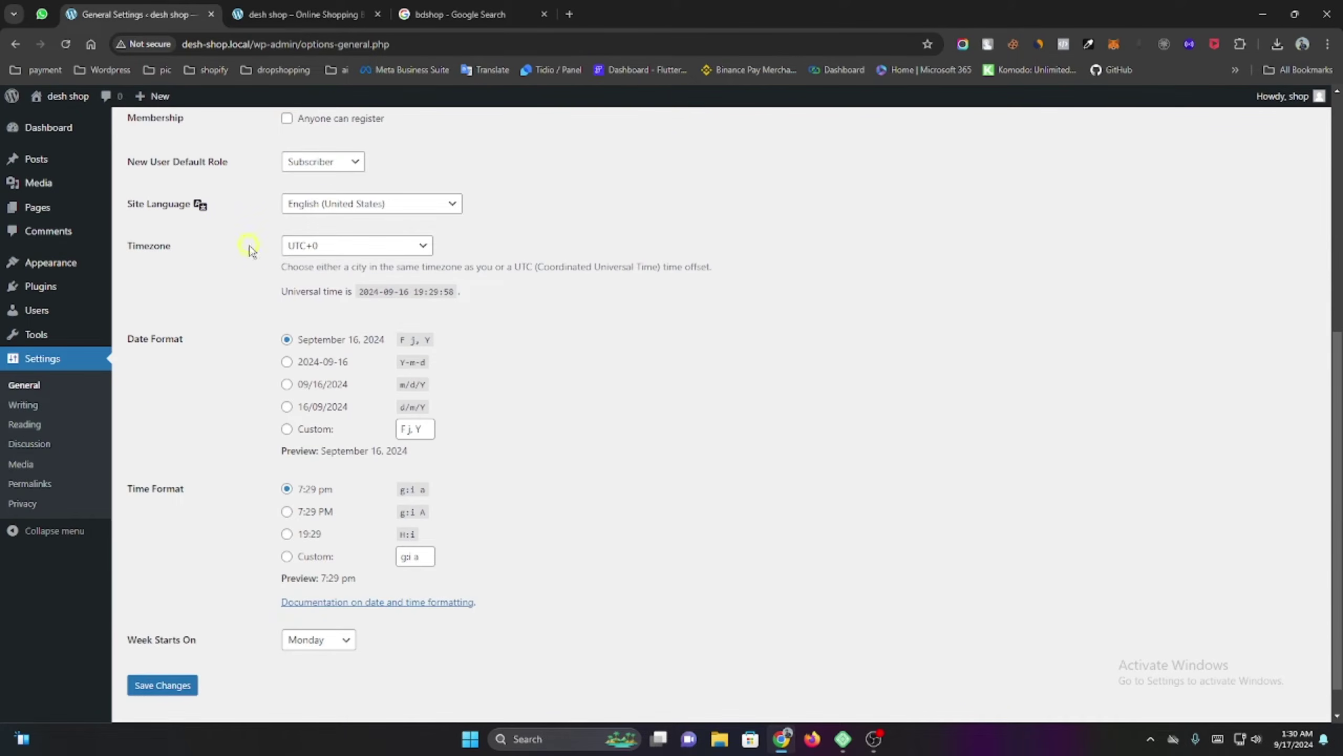
pyautogui.click(335, 248)
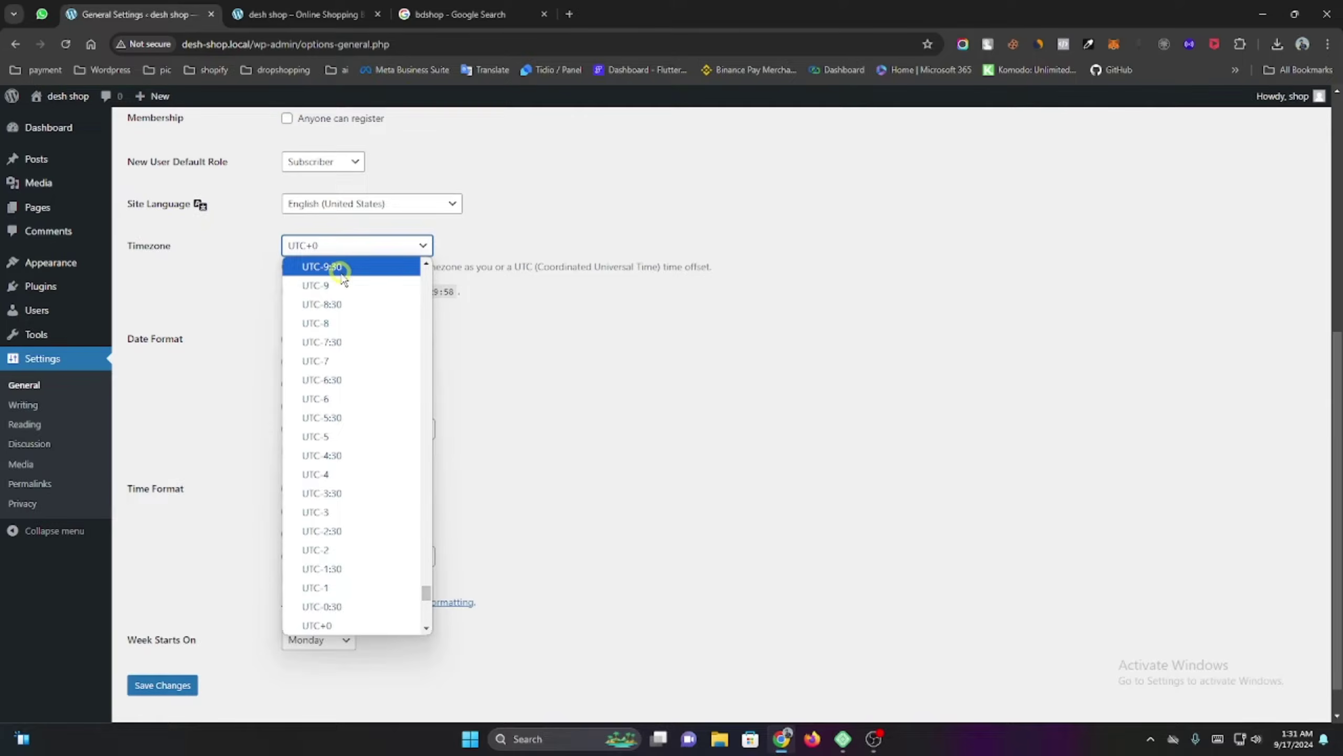
pyautogui.scroll(20, 353, 338)
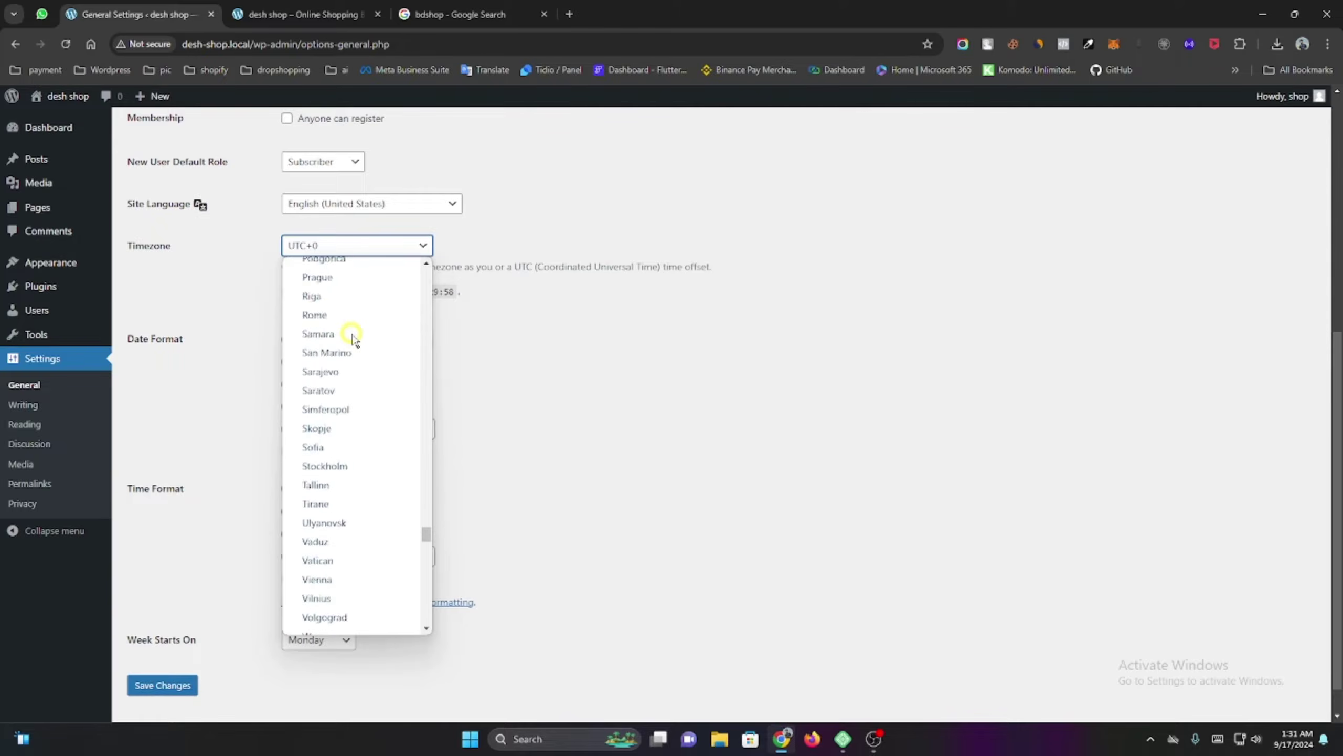
pyautogui.scroll(20, 353, 339)
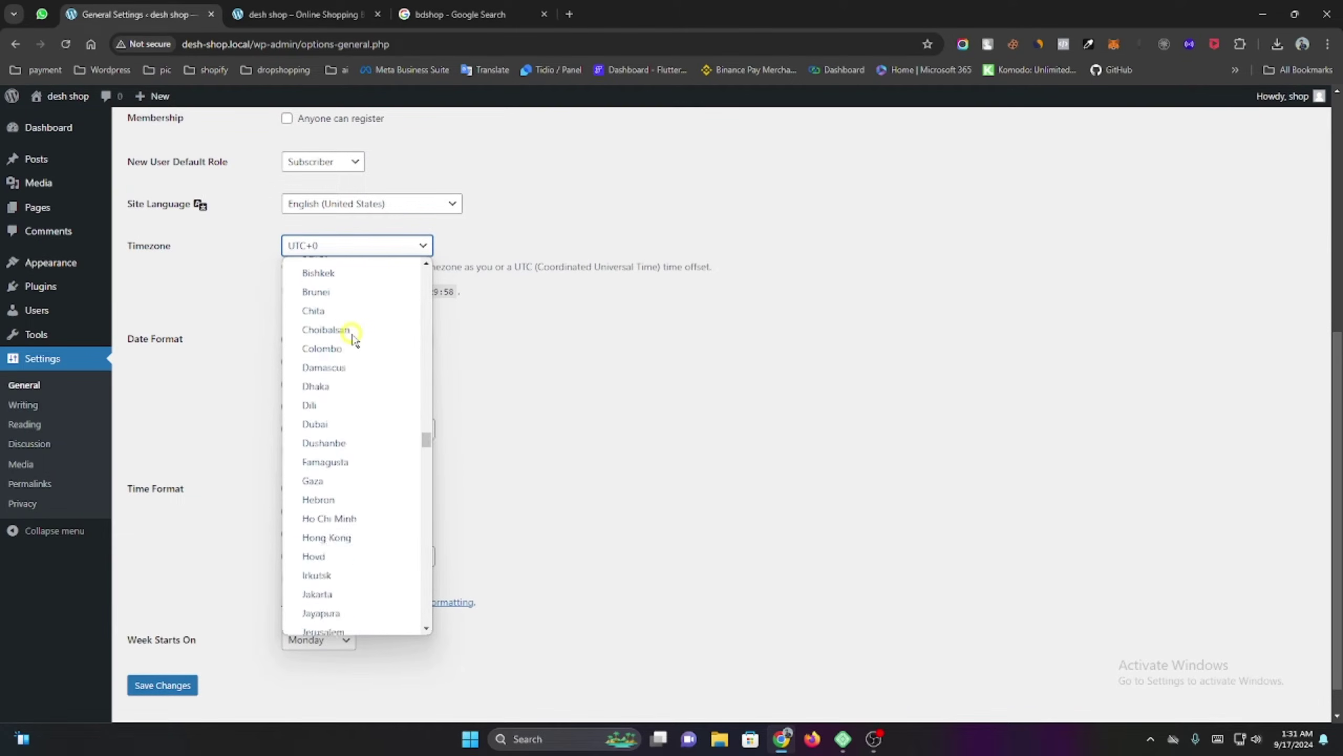
pyautogui.scroll(2, 352, 338)
pyautogui.scroll(-3, 351, 352)
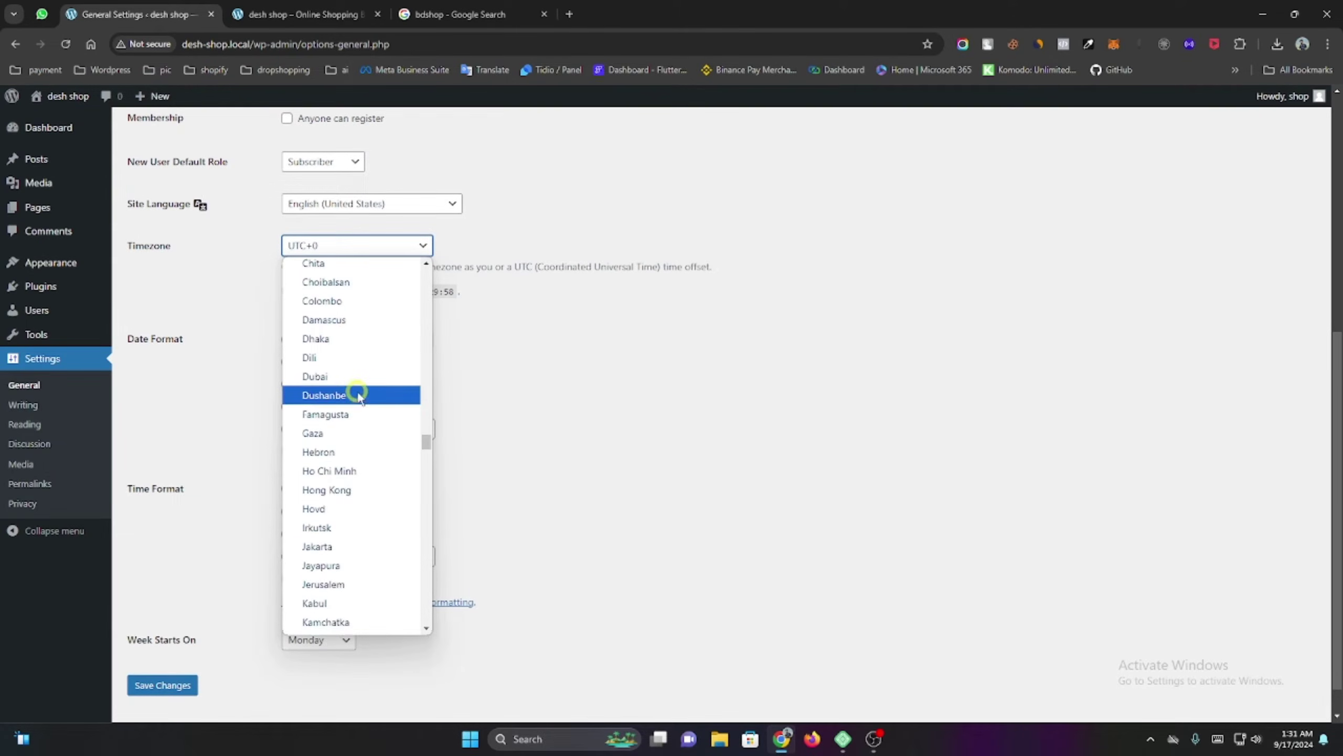
pyautogui.click(328, 338)
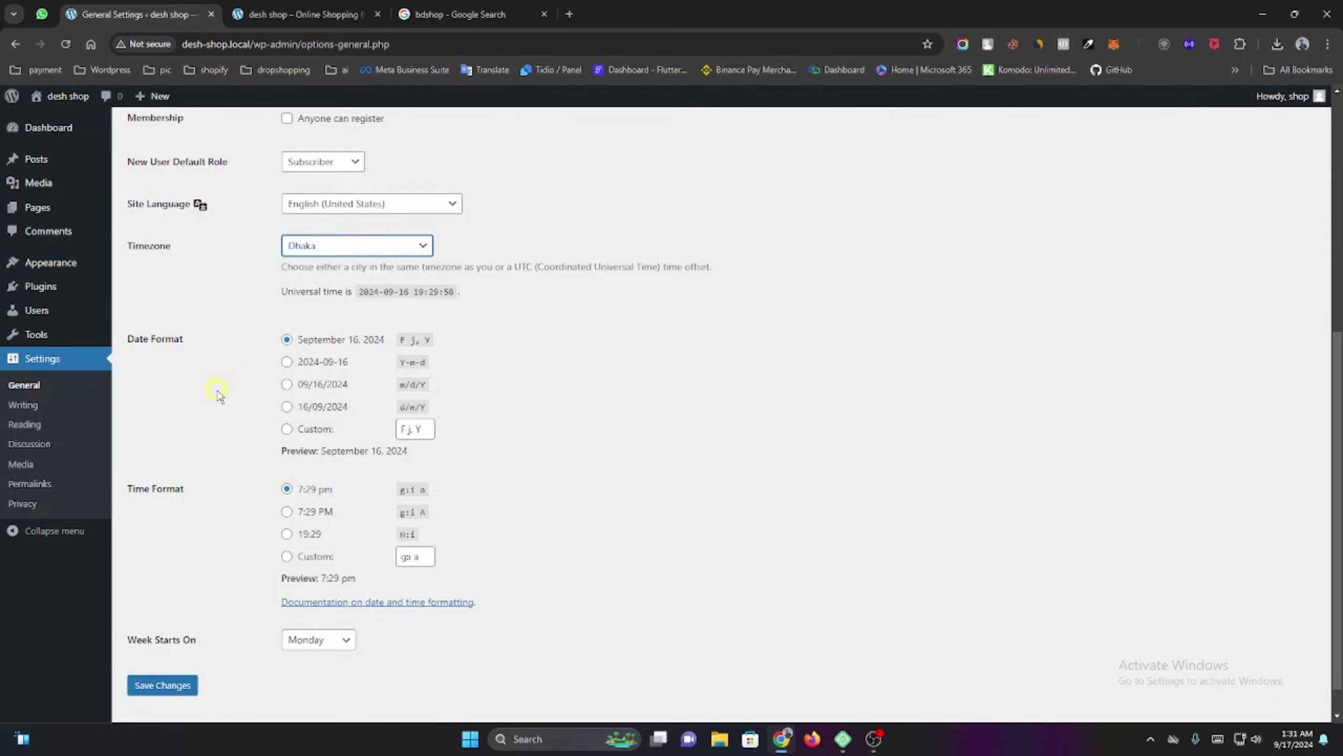
pyautogui.scroll(-1, 218, 394)
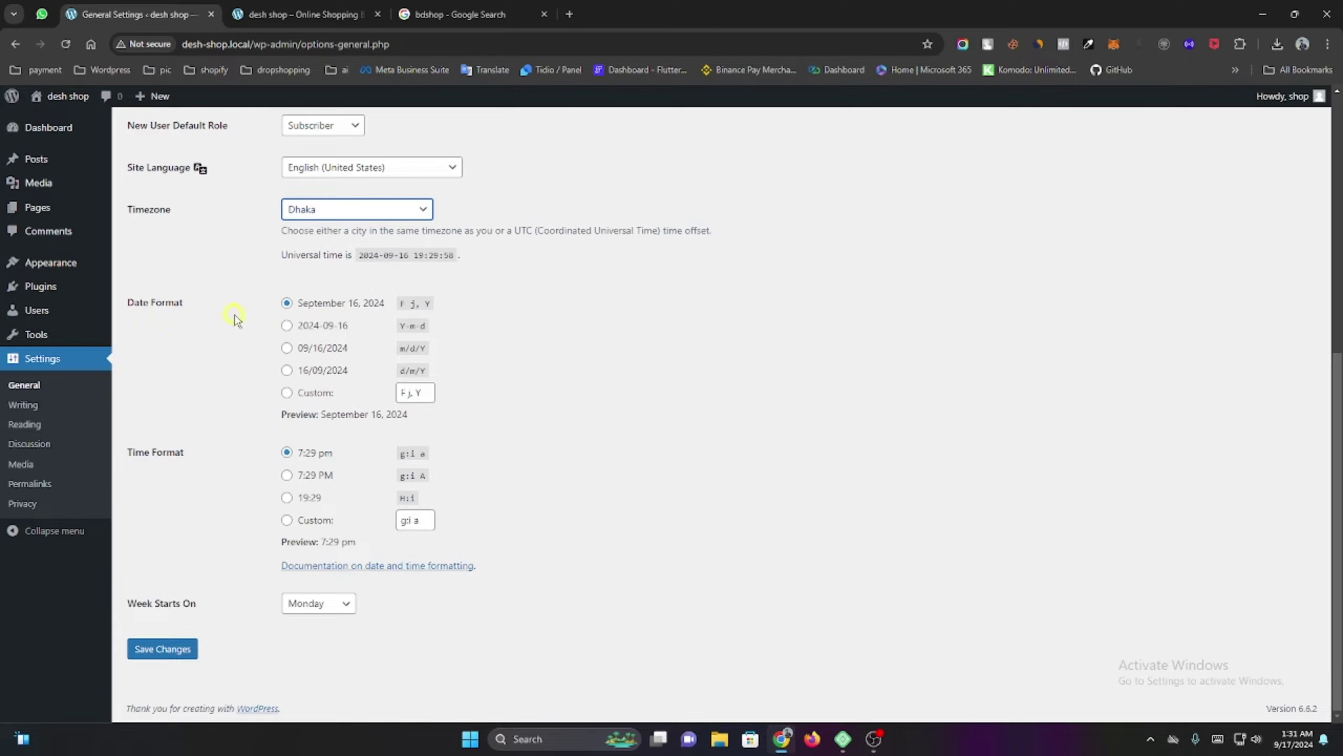
pyautogui.click(179, 649)
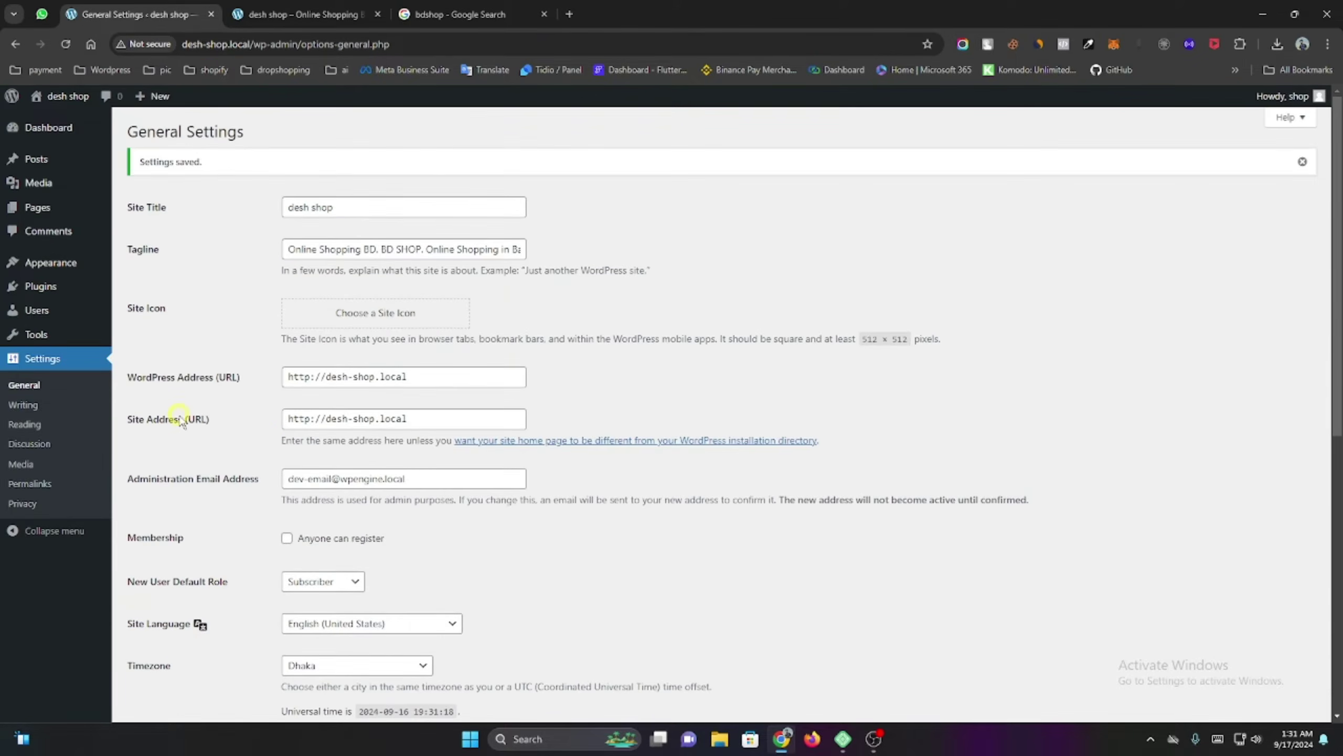
# Look through the Writing and Reading settings, then go to Permalinks.
pyautogui.click(55, 413)
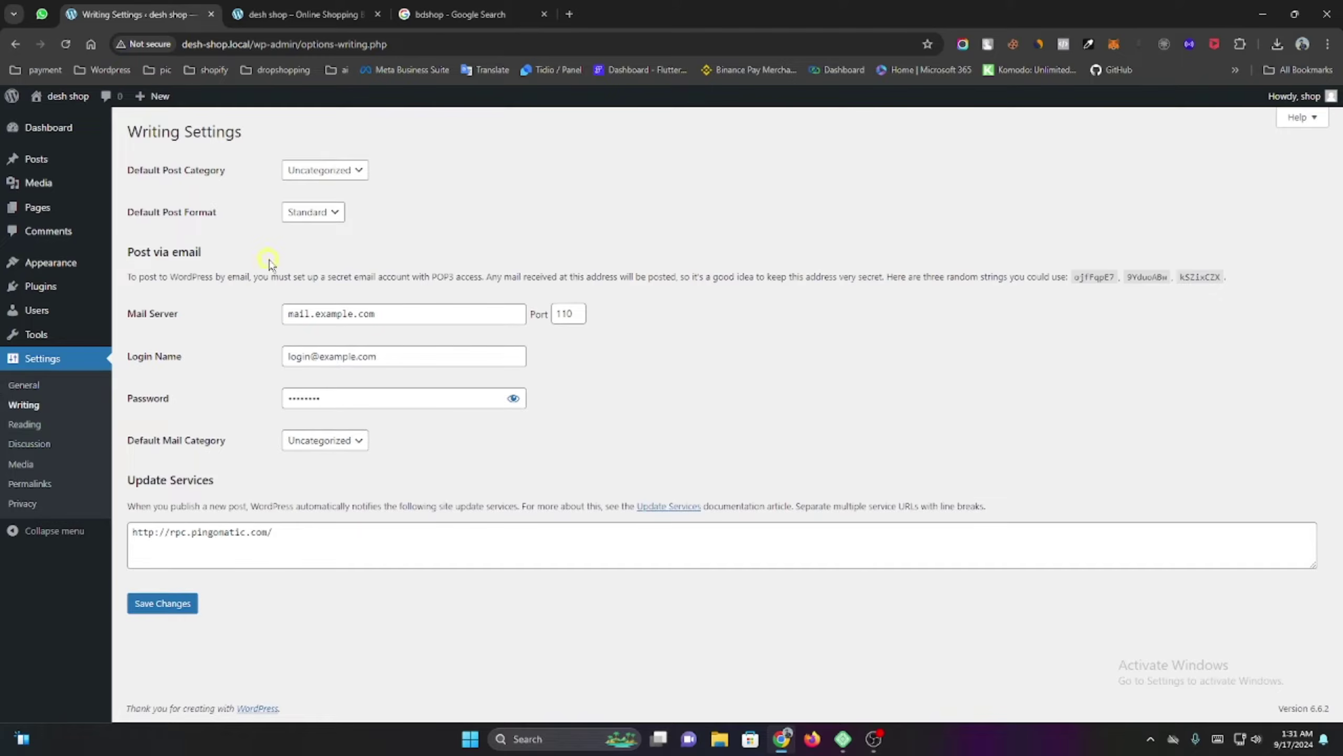
pyautogui.click(58, 431)
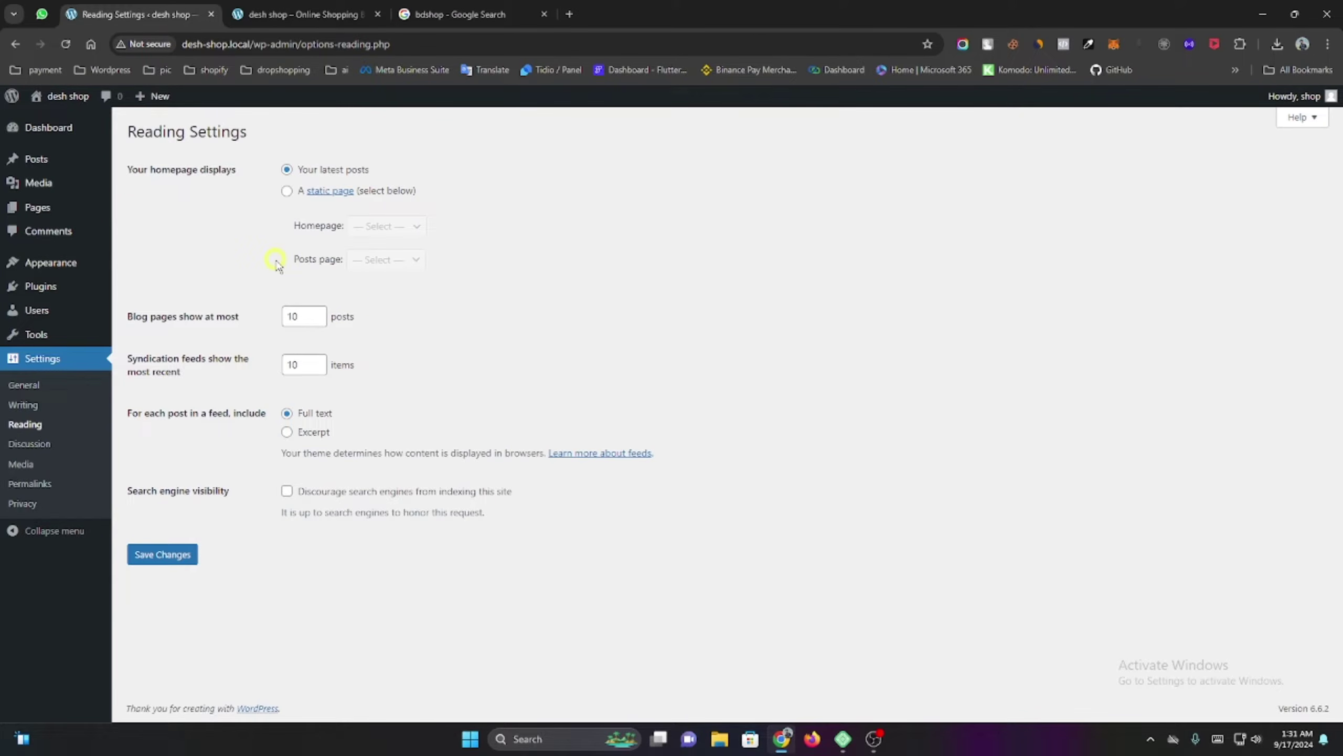
pyautogui.click(67, 486)
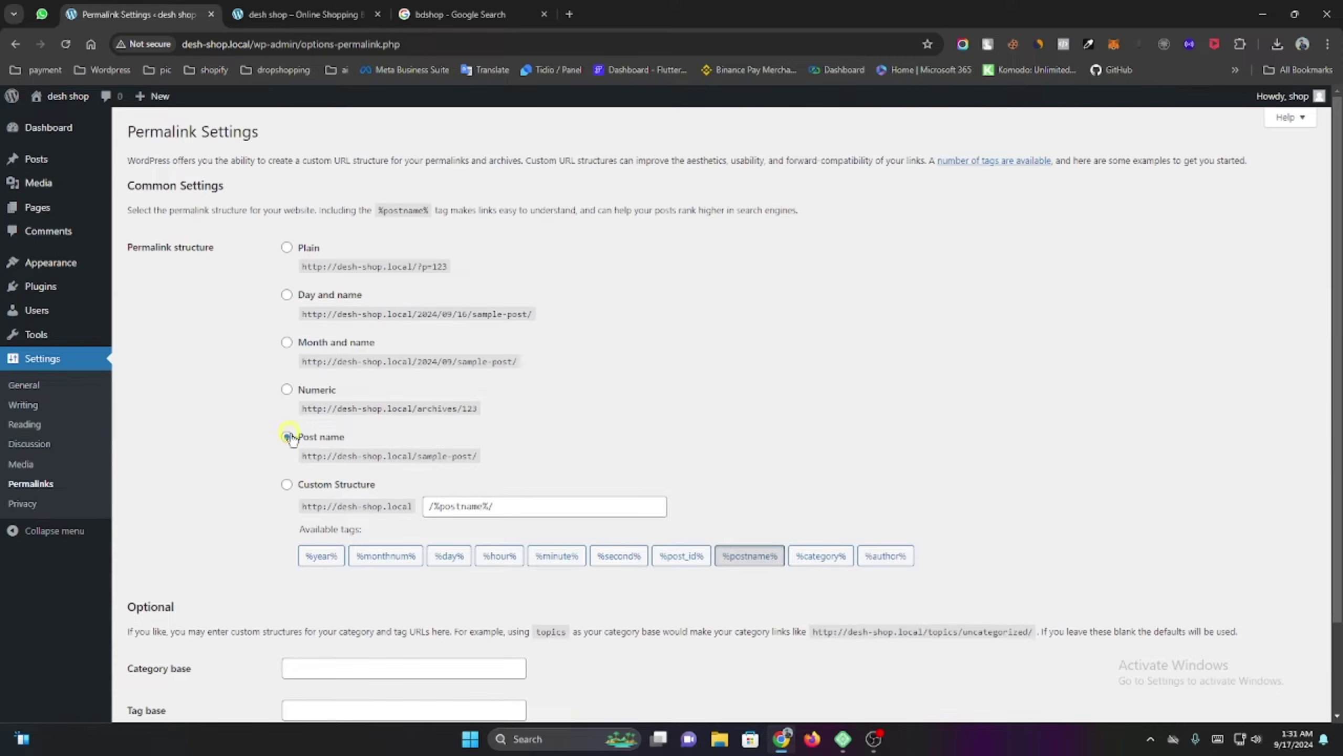
# Set the permalink structure to Post name and save.
pyautogui.click(287, 249)
pyautogui.click(287, 296)
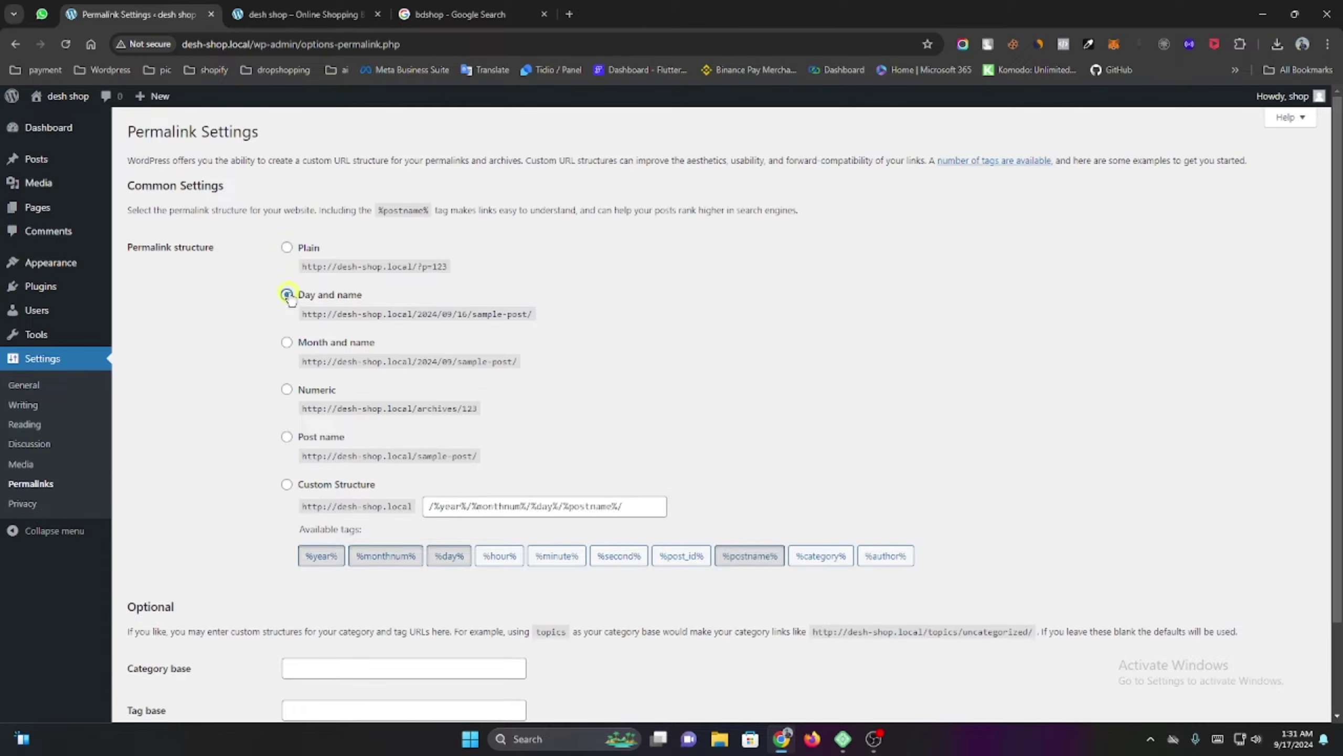
pyautogui.click(287, 438)
pyautogui.scroll(-2, 238, 448)
pyautogui.click(180, 650)
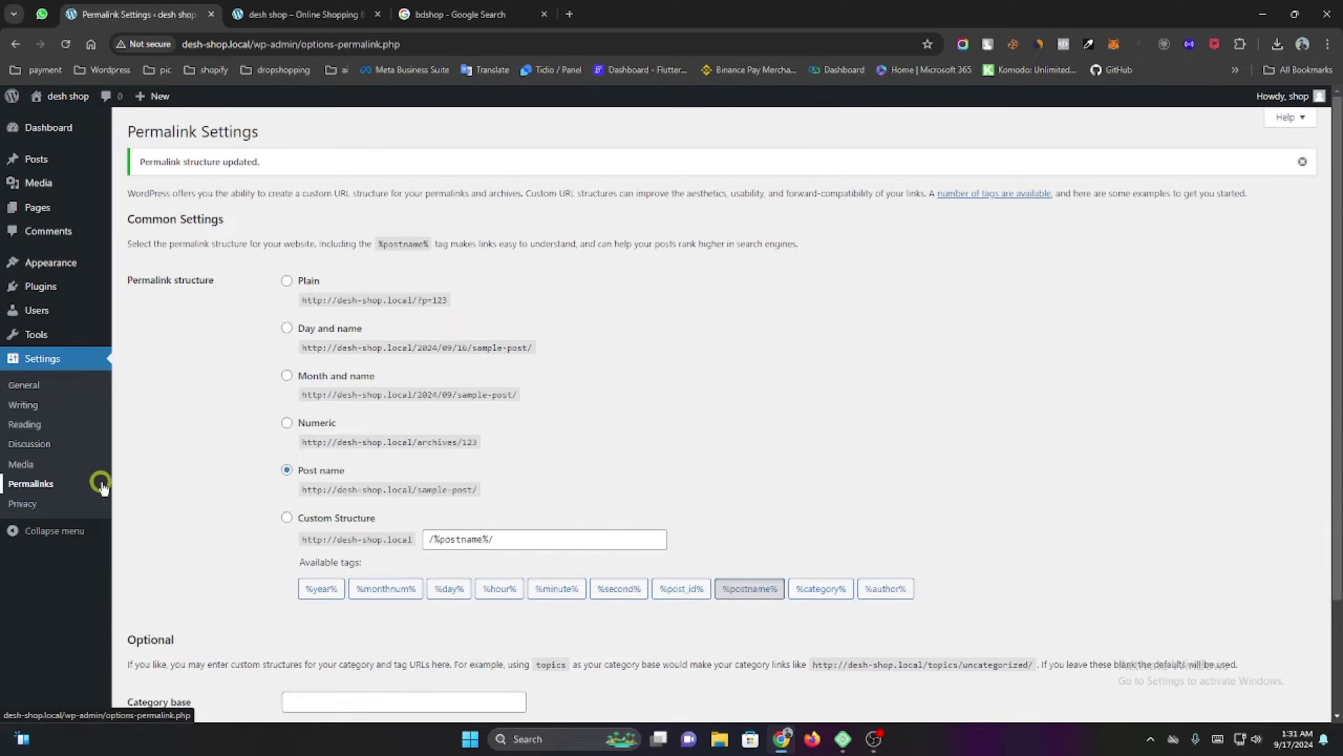
pyautogui.moveTo(56, 263)
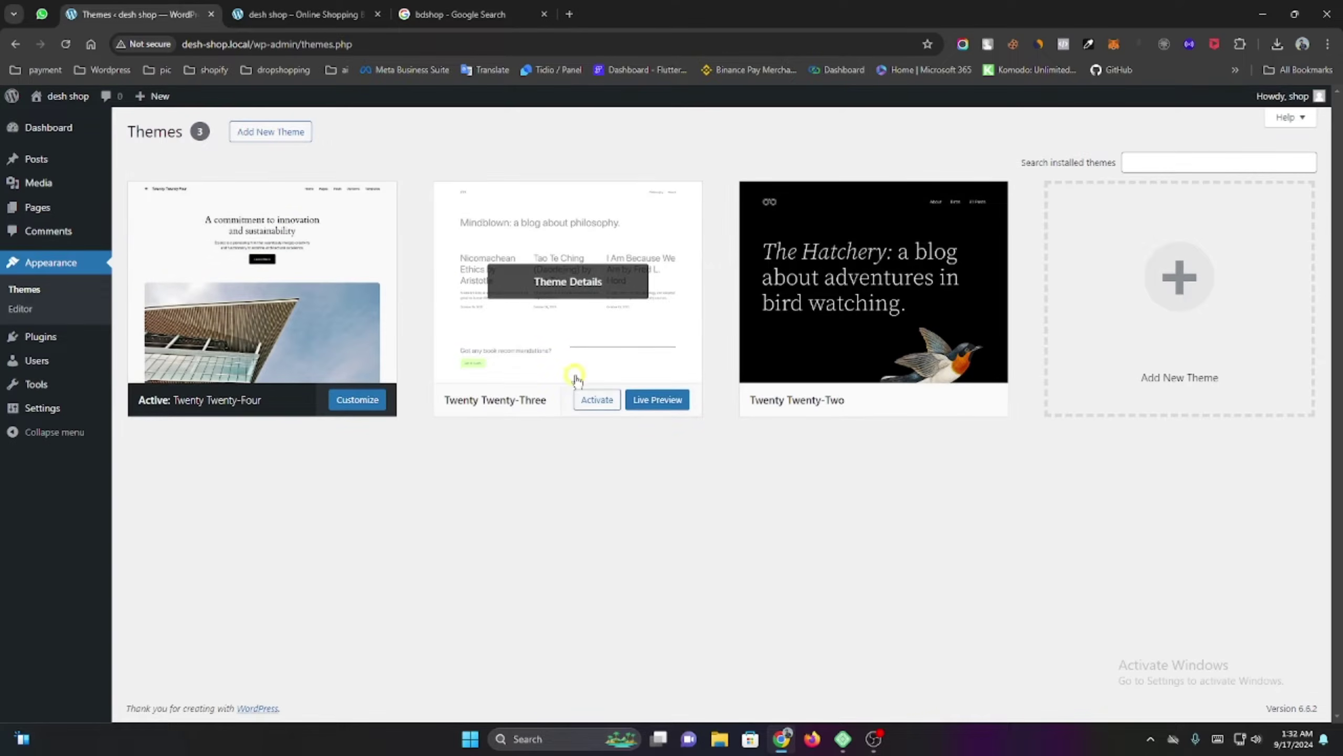
# Activate the Twenty Twenty-Three theme and check how the front page looks.
pyautogui.click(276, 13)
pyautogui.scroll(-12, 344, 346)
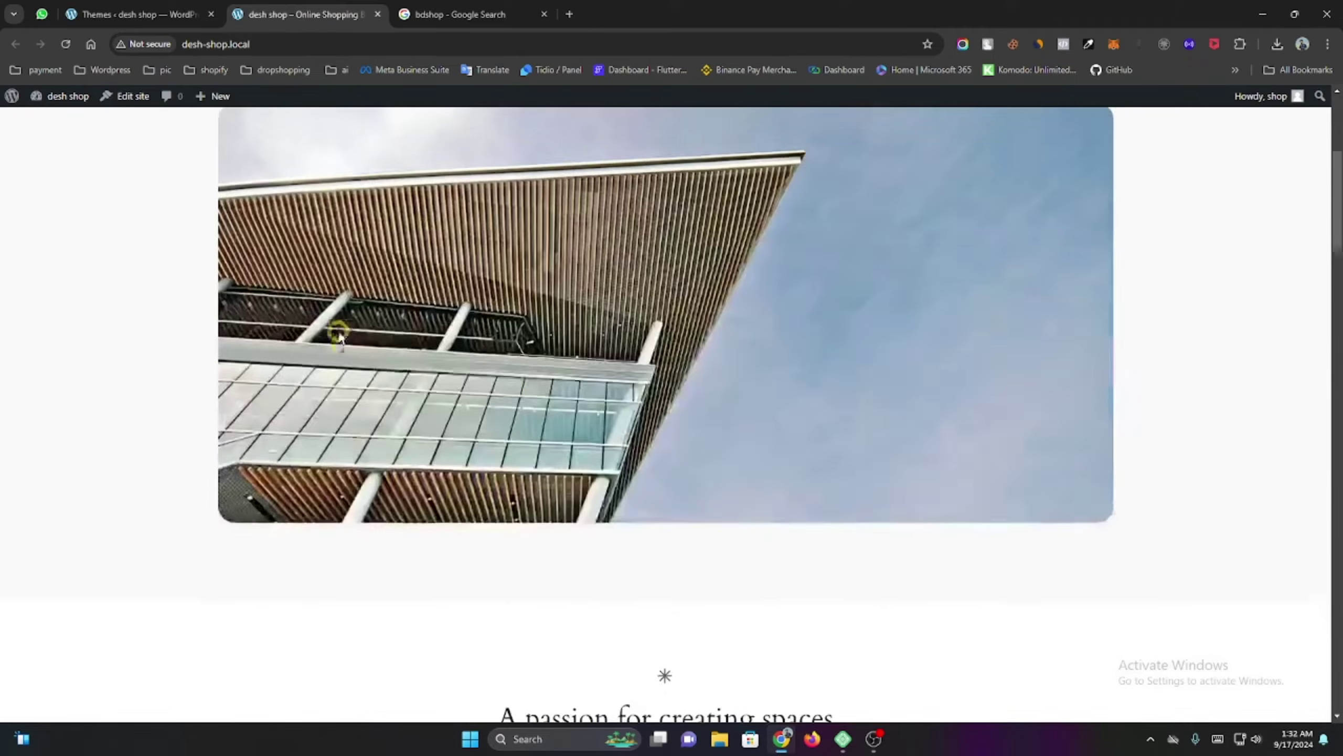
pyautogui.scroll(-15, 346, 351)
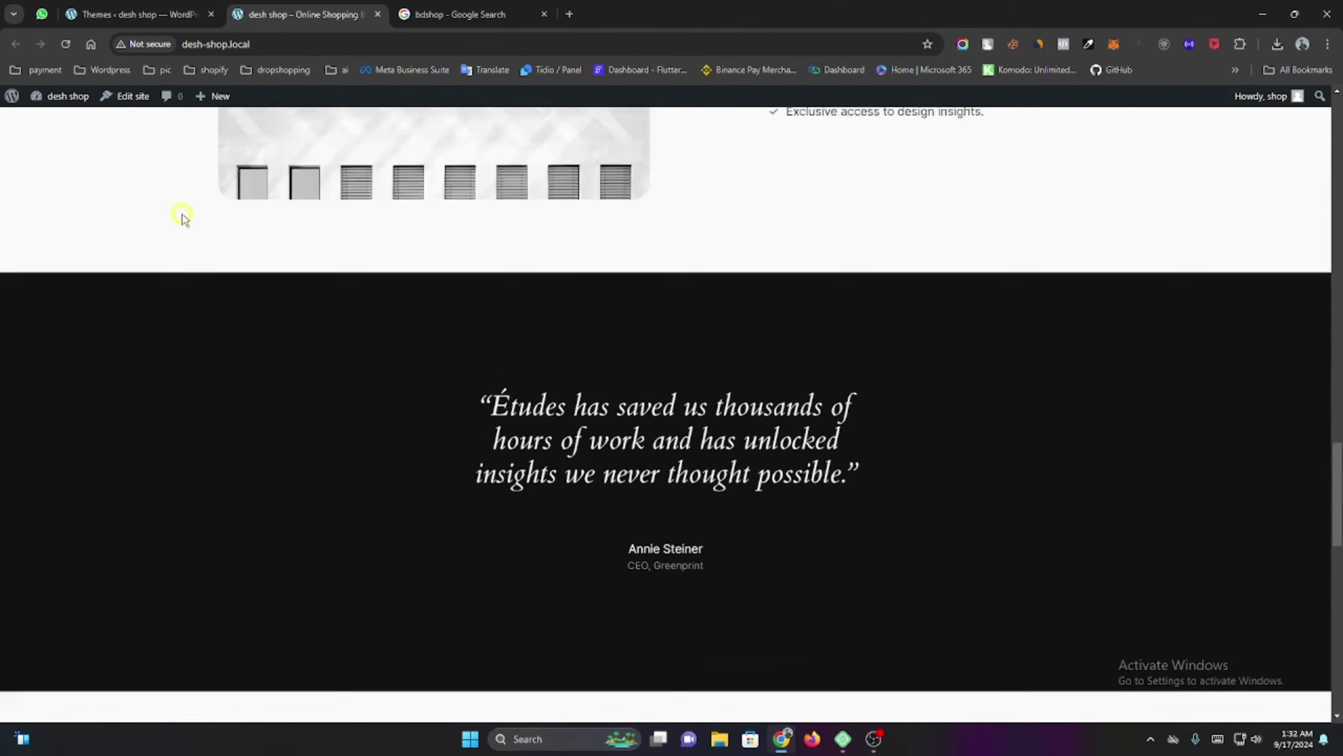
pyautogui.scroll(3, 180, 216)
pyautogui.click(135, 14)
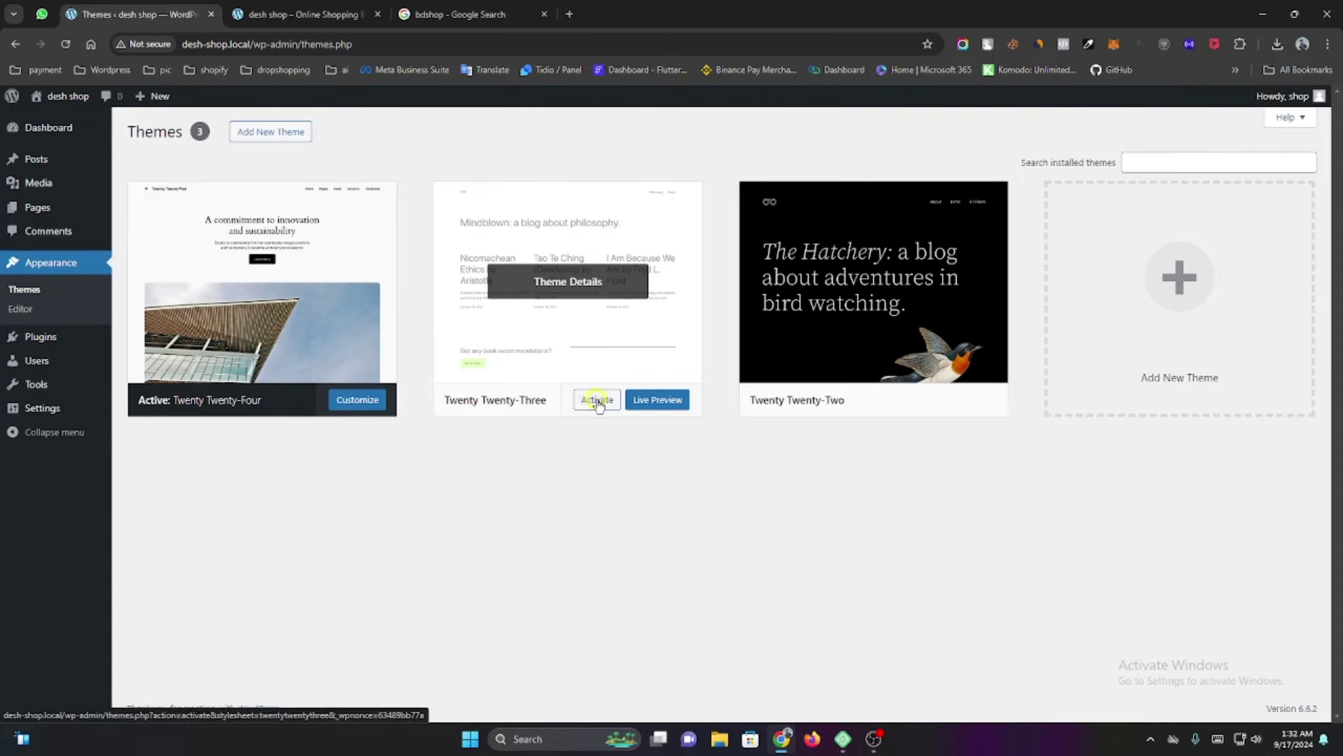
pyautogui.click(596, 400)
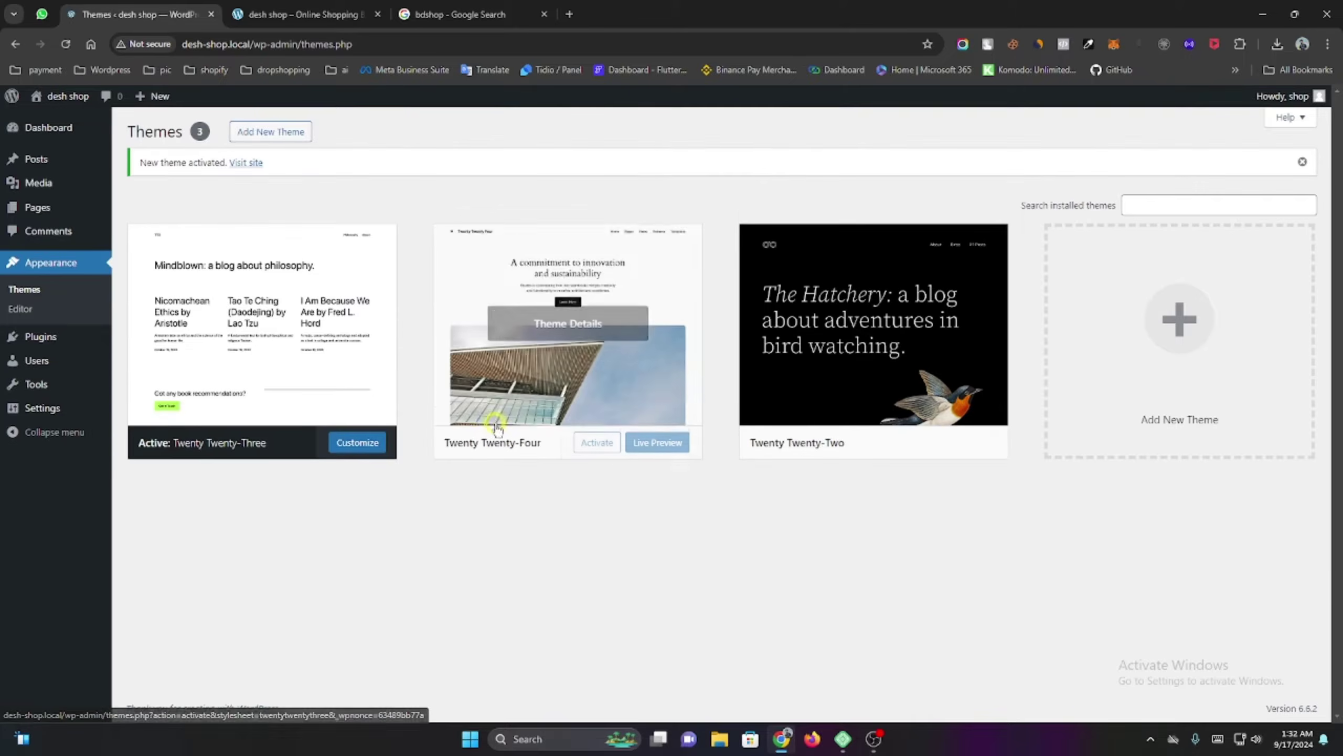
pyautogui.click(300, 9)
pyautogui.click(65, 45)
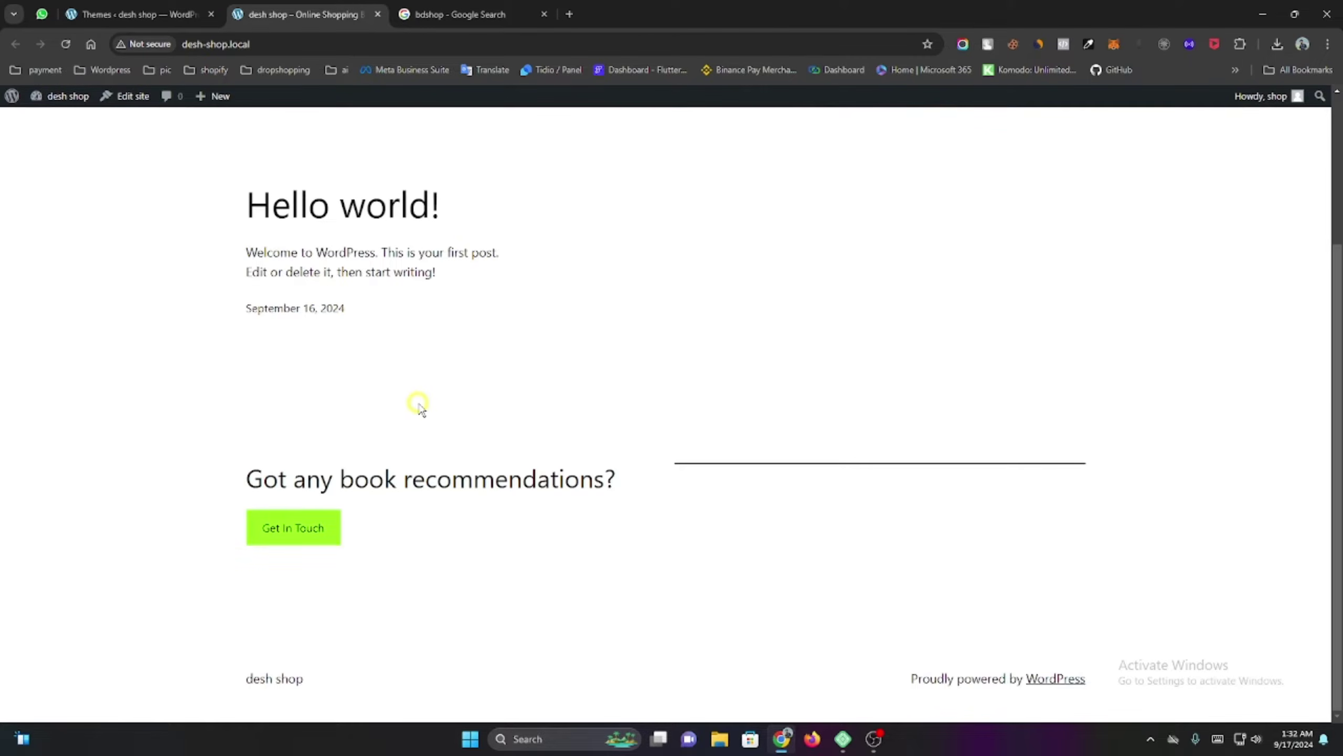
# Activate Twenty Twenty-Two instead, check the front page, then go to the ThemeForest tab.
pyautogui.click(131, 14)
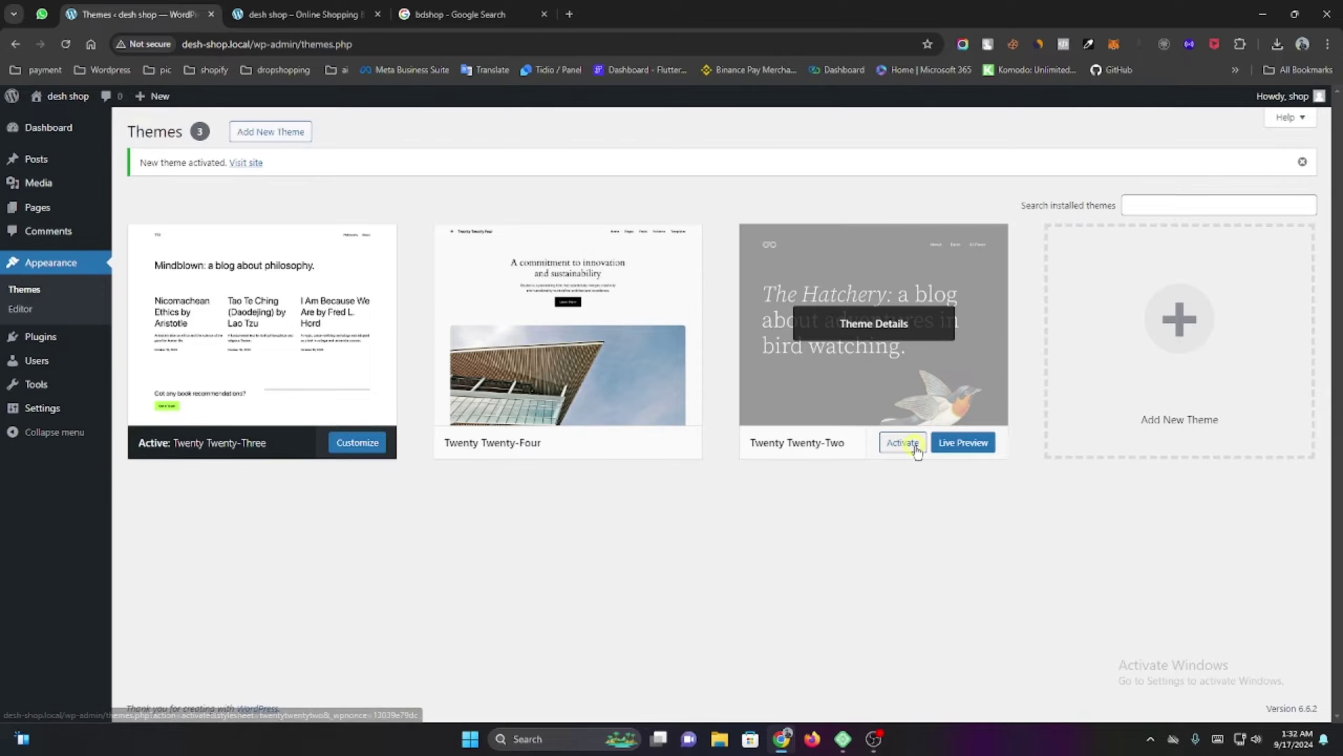
pyautogui.click(903, 442)
pyautogui.click(286, 21)
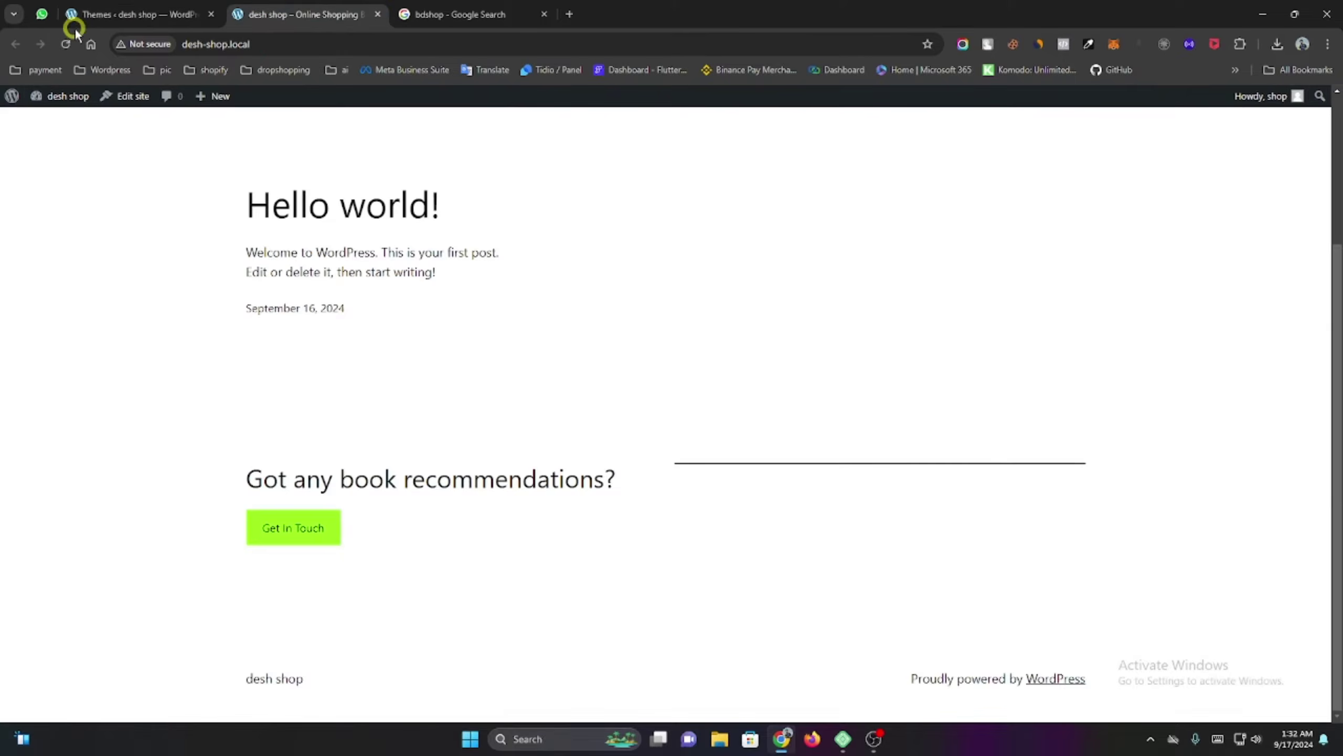
pyautogui.click(65, 44)
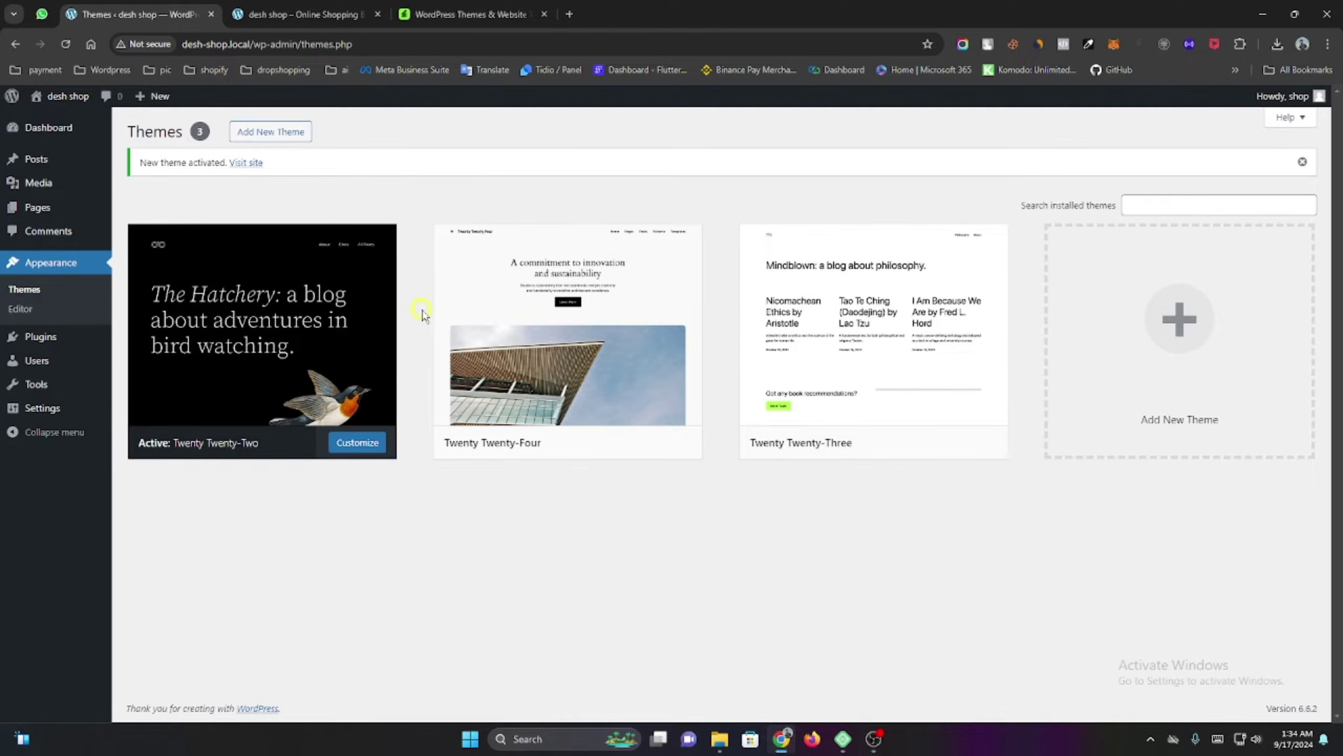
pyautogui.click(473, 14)
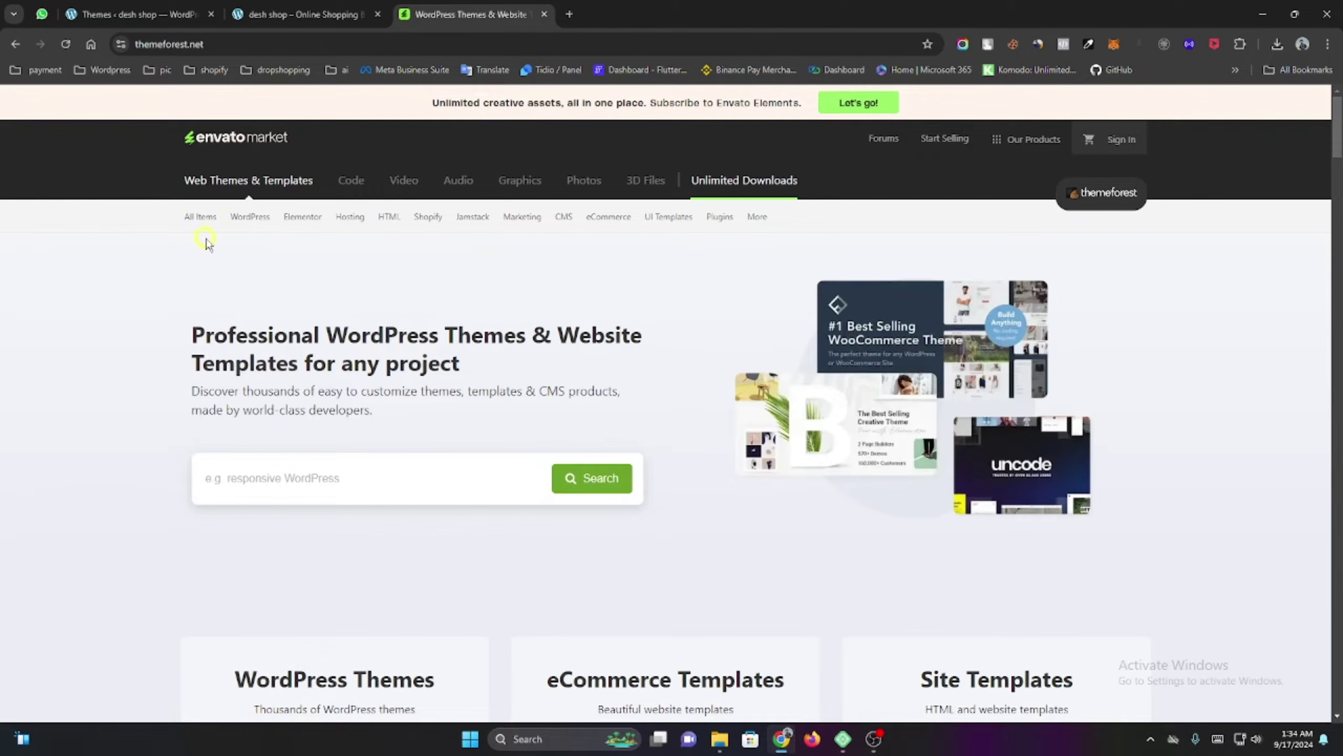
# Search ThemeForest for 'Machic' and open the Machic – Electronics Store WooCommerce Theme page.
pyautogui.click(262, 478)
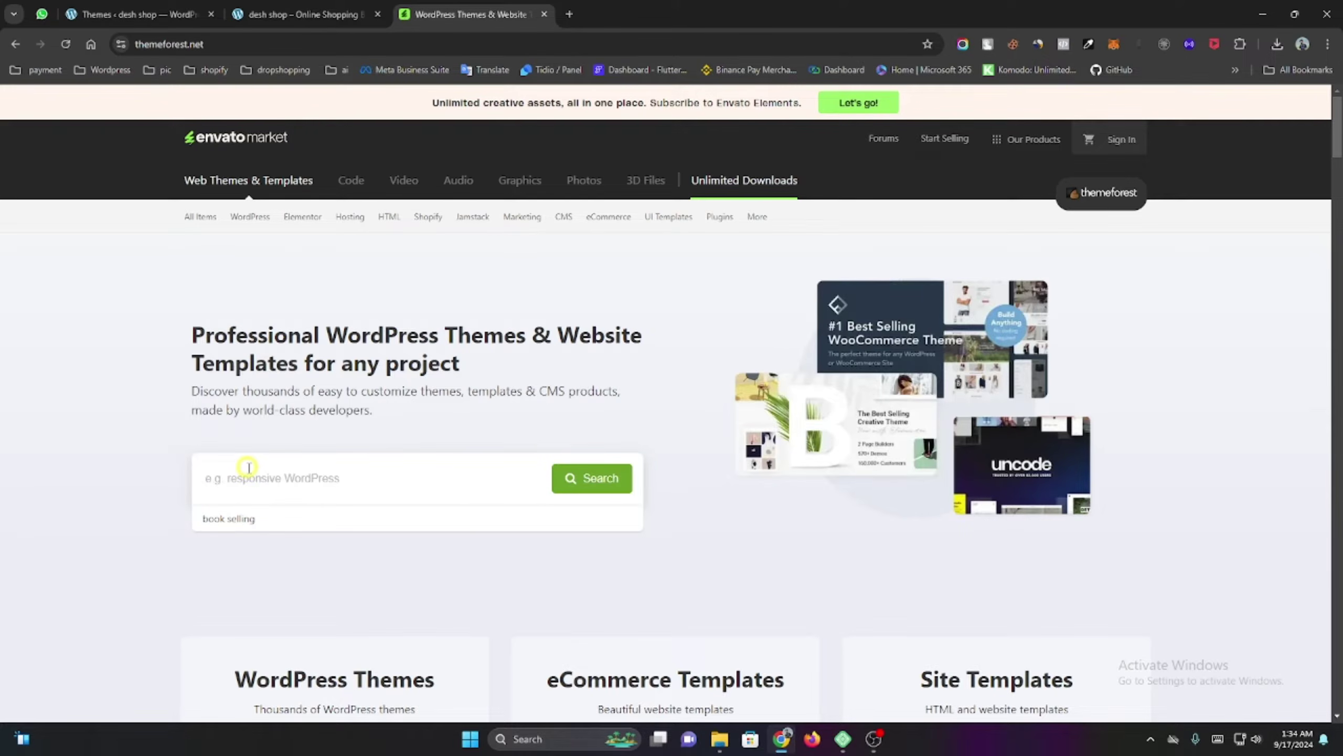
pyautogui.write('Machic')
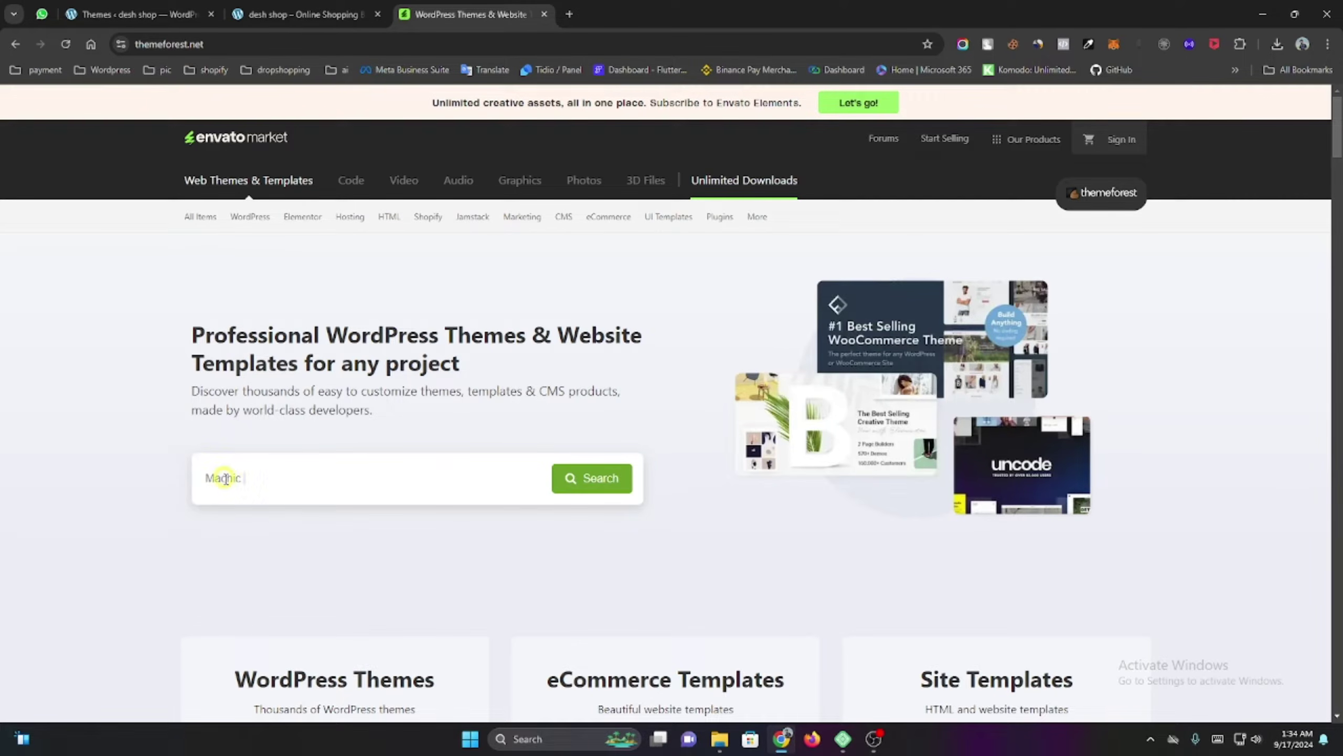
pyautogui.click(563, 490)
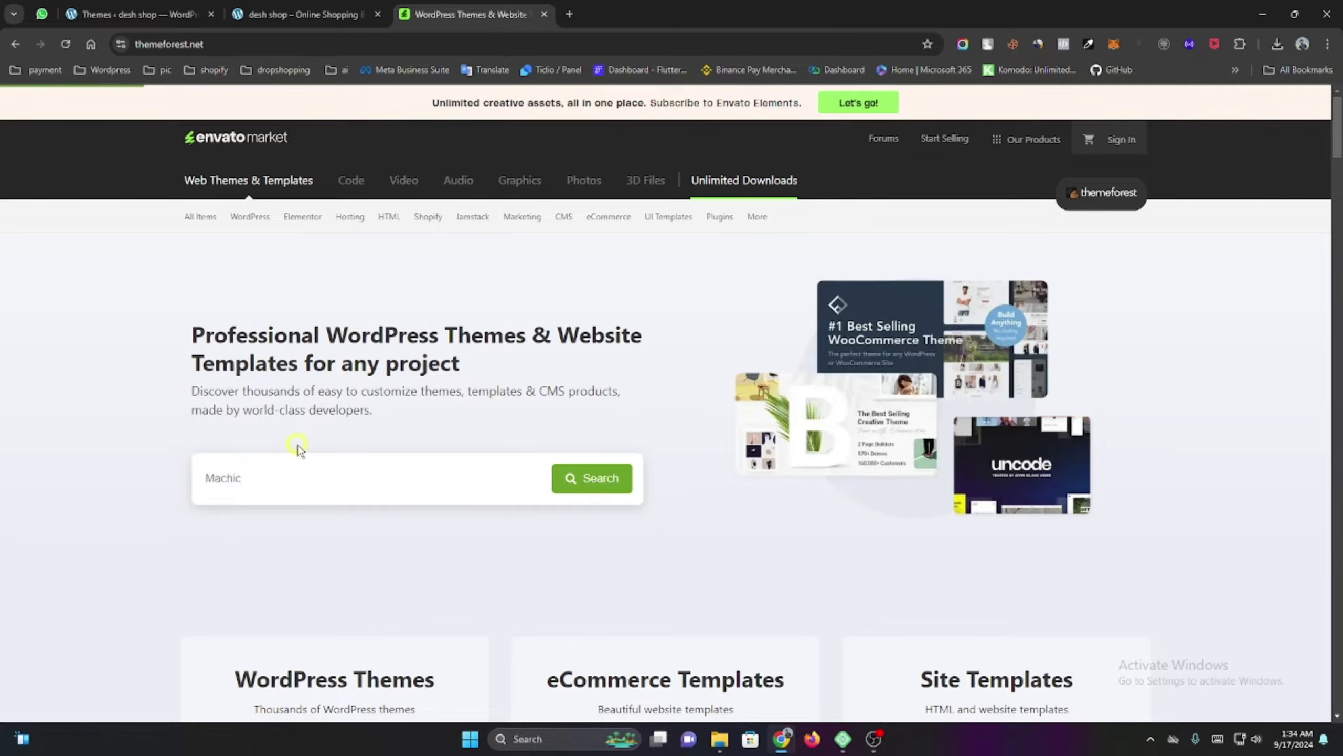
pyautogui.scroll(-3, 471, 363)
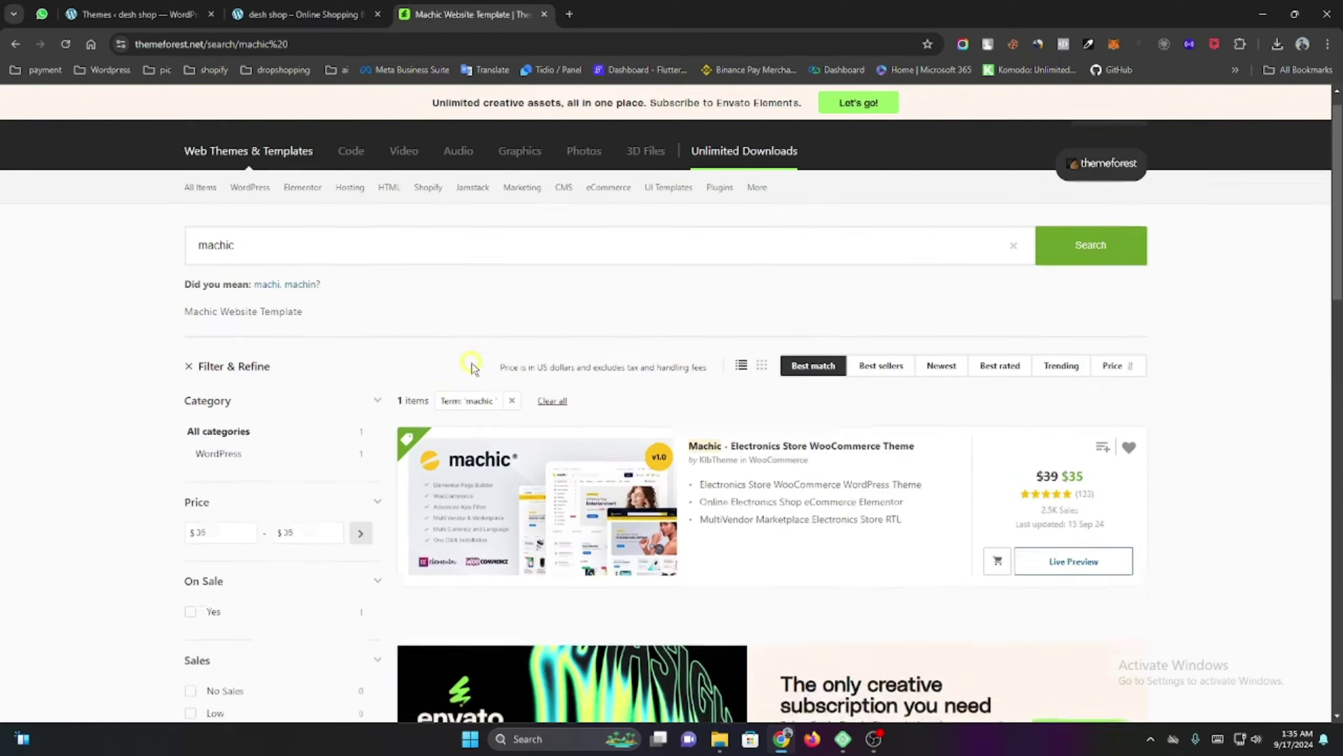
pyautogui.click(588, 384)
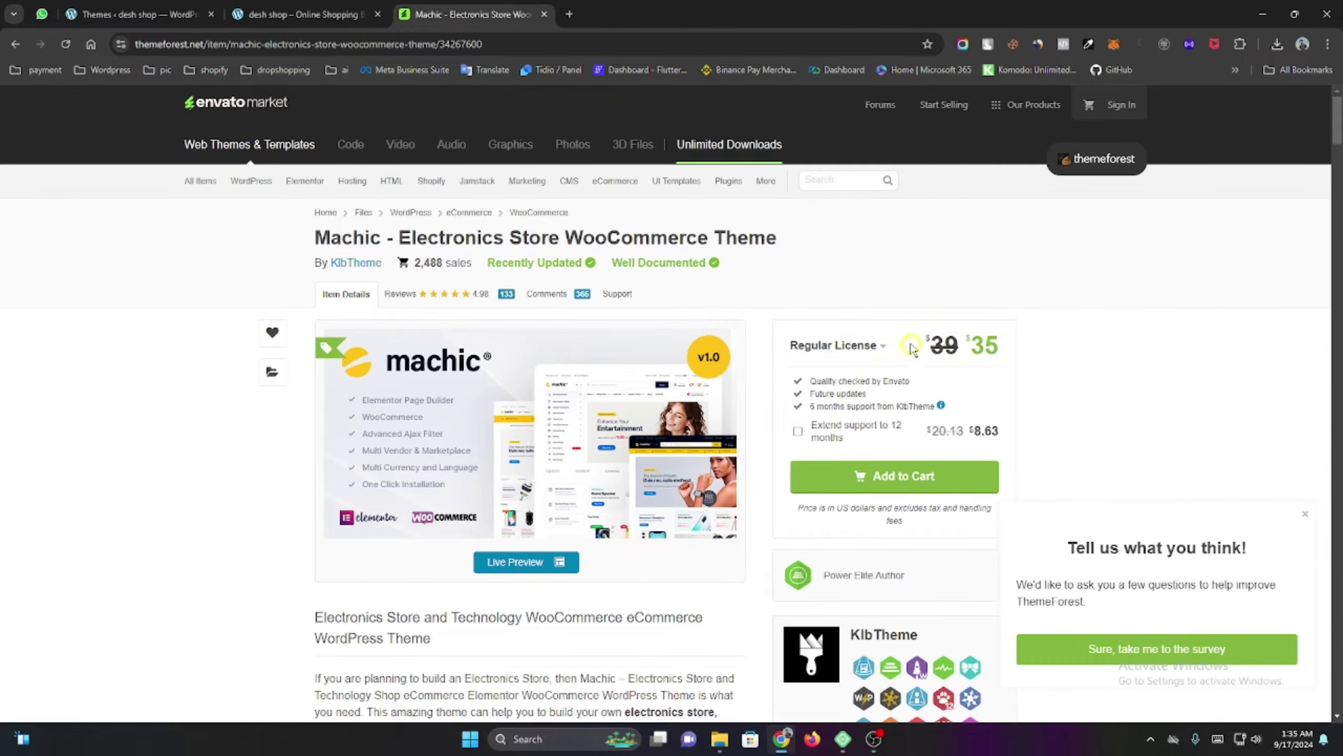
# Open the Web bd home page at webbd.xyz in a new tab.
pyautogui.click(570, 14)
pyautogui.write('webbd.xyz/admin')
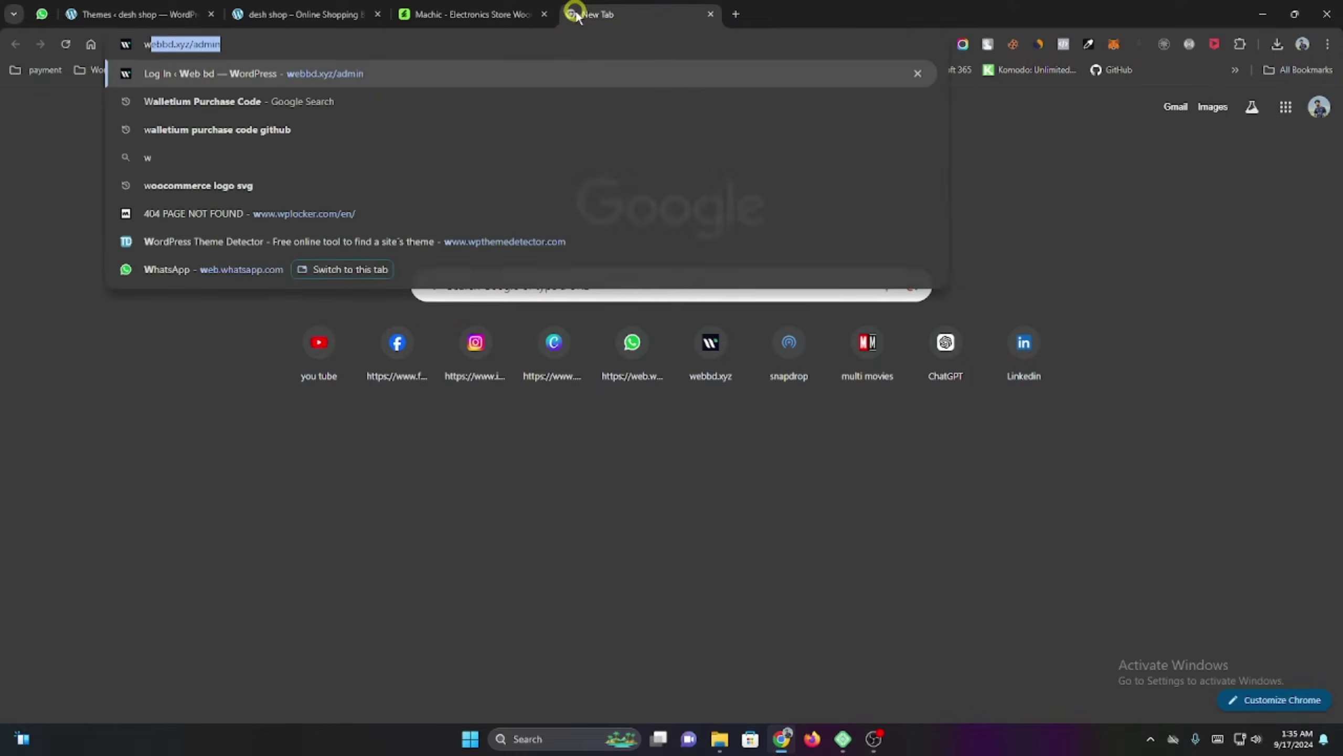
pyautogui.press('Return')
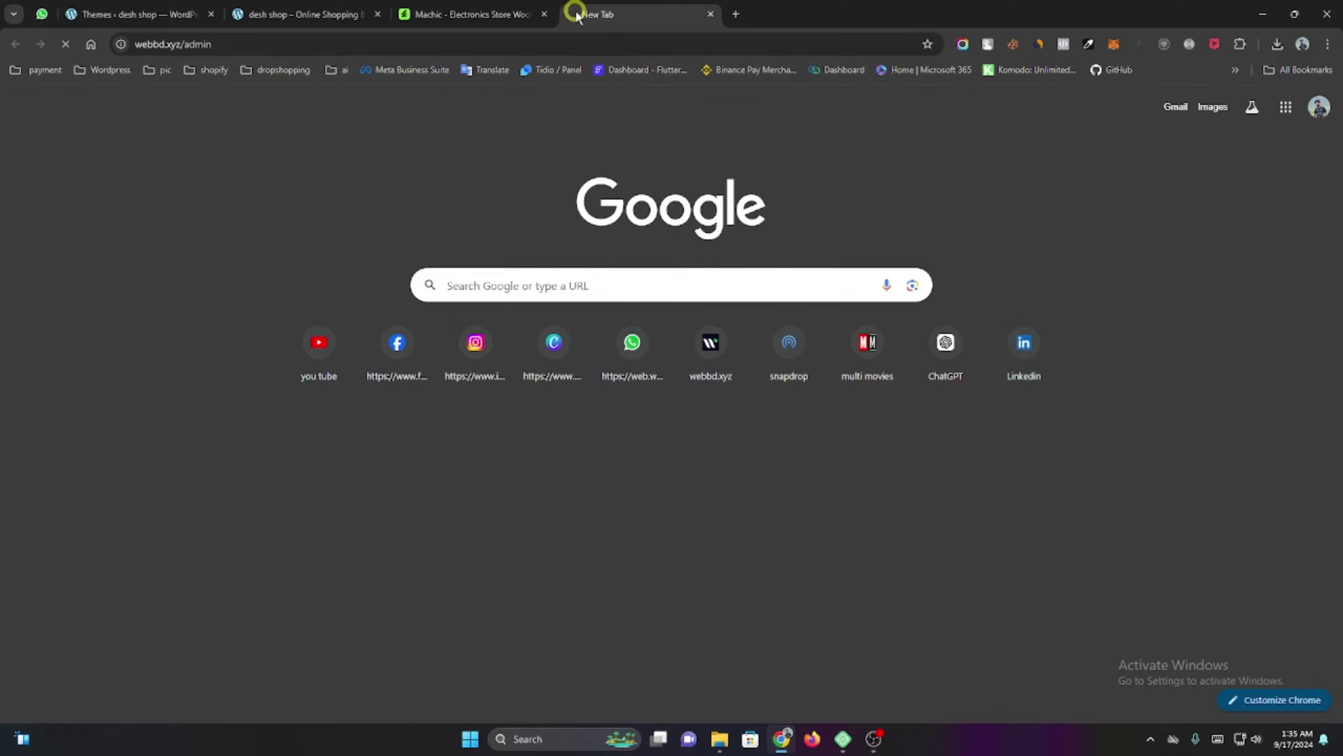
pyautogui.click(489, 45)
pyautogui.click(491, 46)
pyautogui.press('BackSpace')
pyautogui.press('BackSpace')
pyautogui.press('BackSpace')
pyautogui.press('BackSpace')
pyautogui.press('BackSpace')
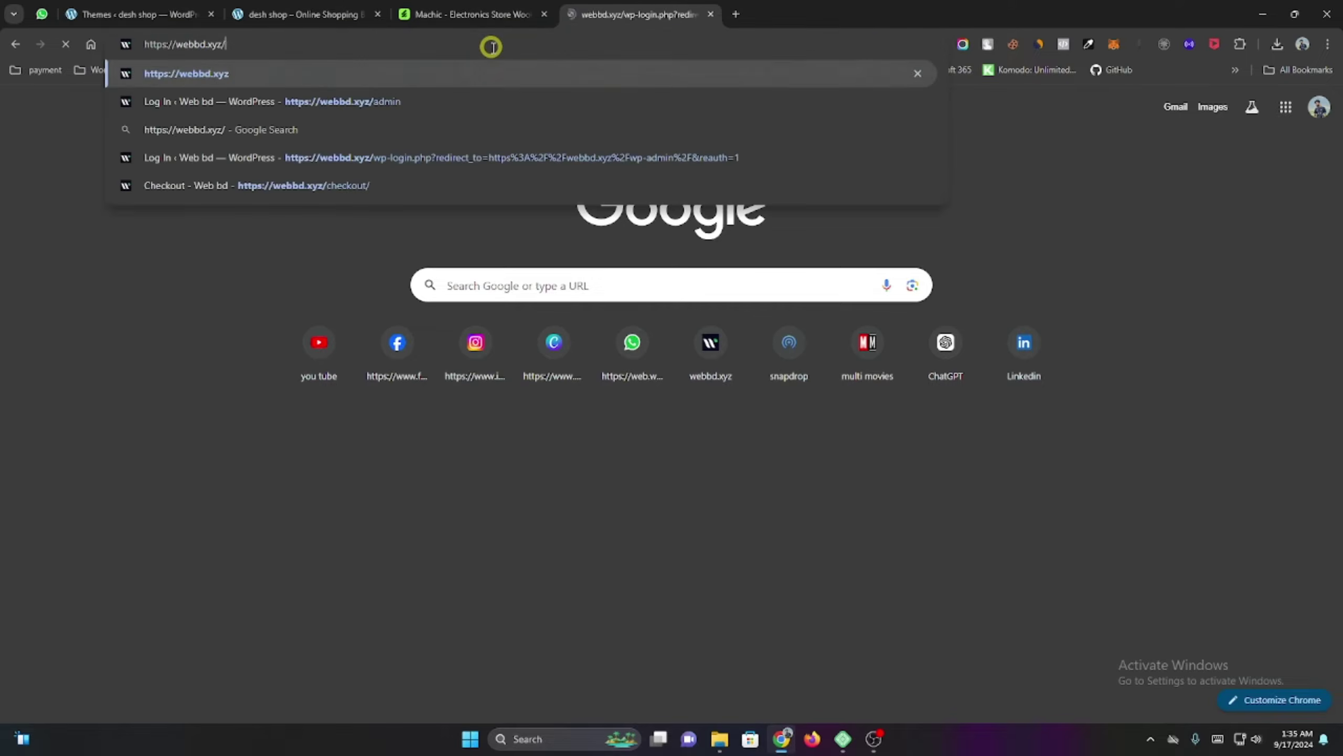
pyautogui.press('Return')
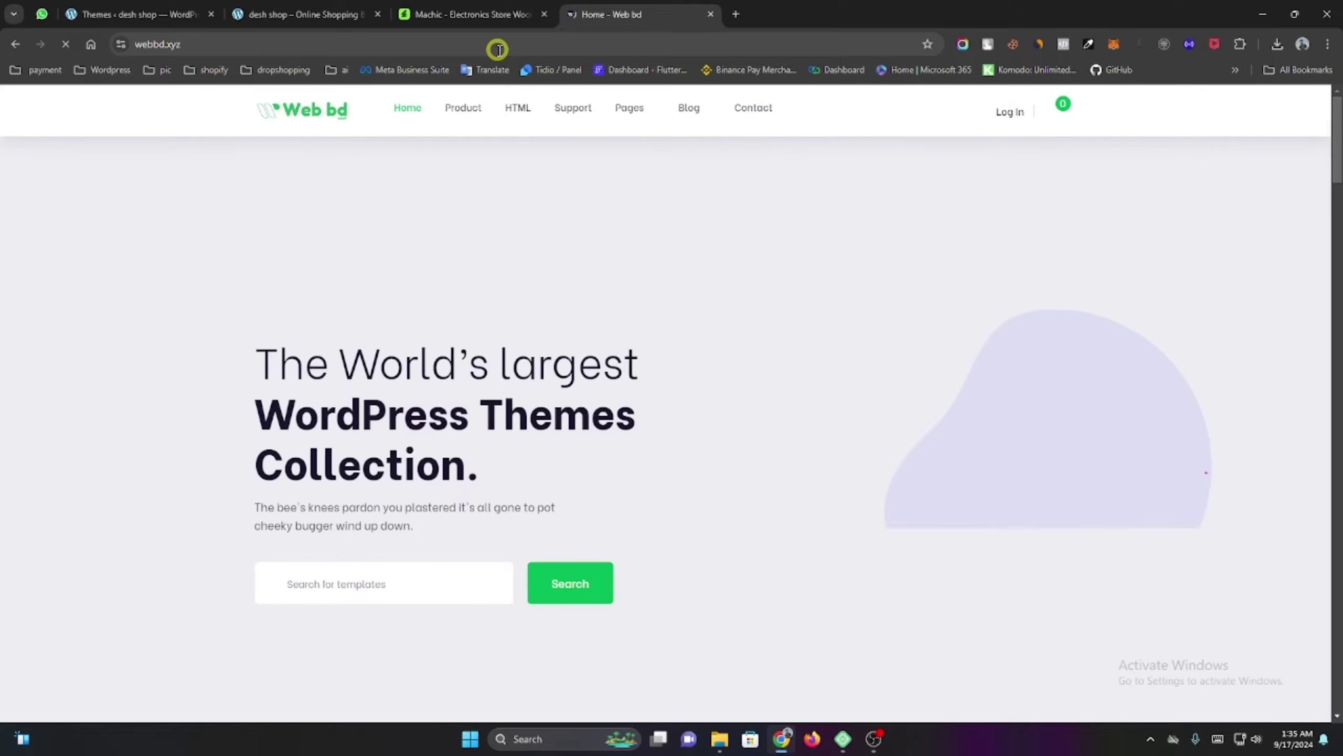
# Scroll through the Web bd home page, then return to the Machic theme tab.
pyautogui.scroll(-5, 399, 312)
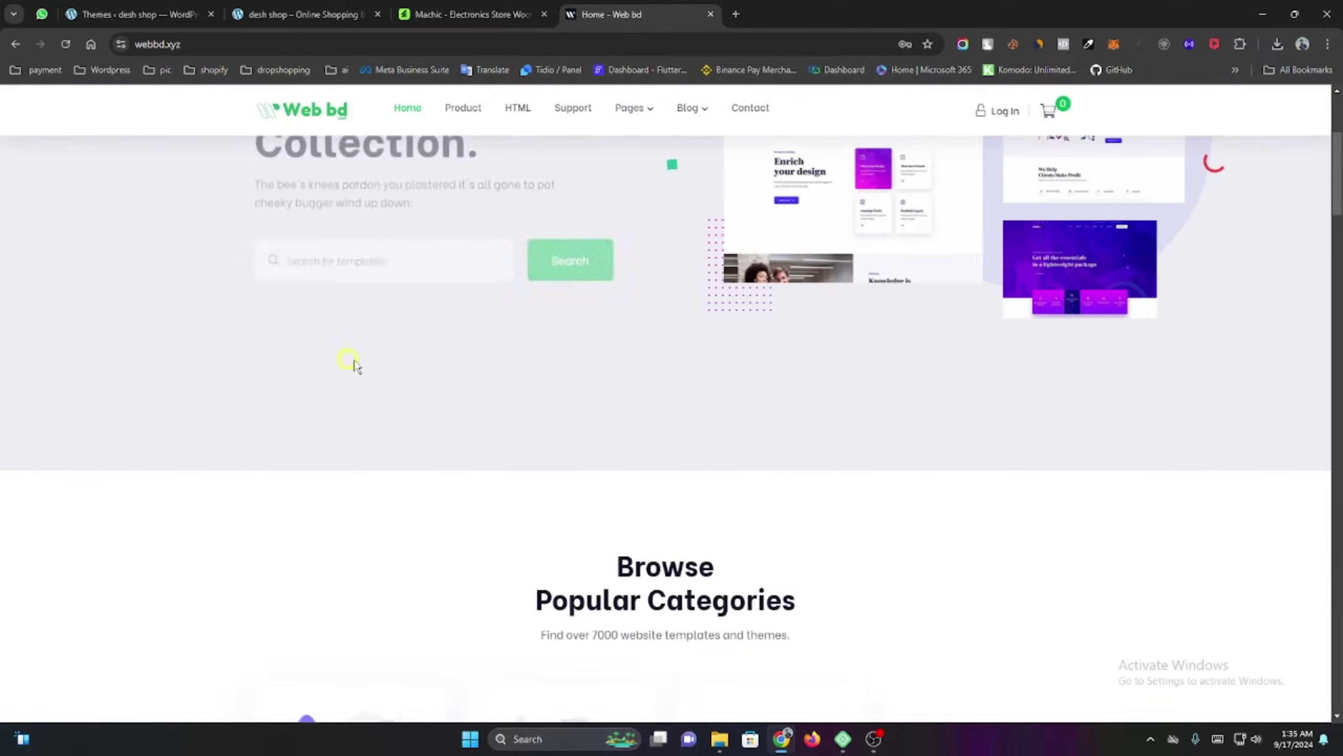
pyautogui.scroll(-4, 397, 363)
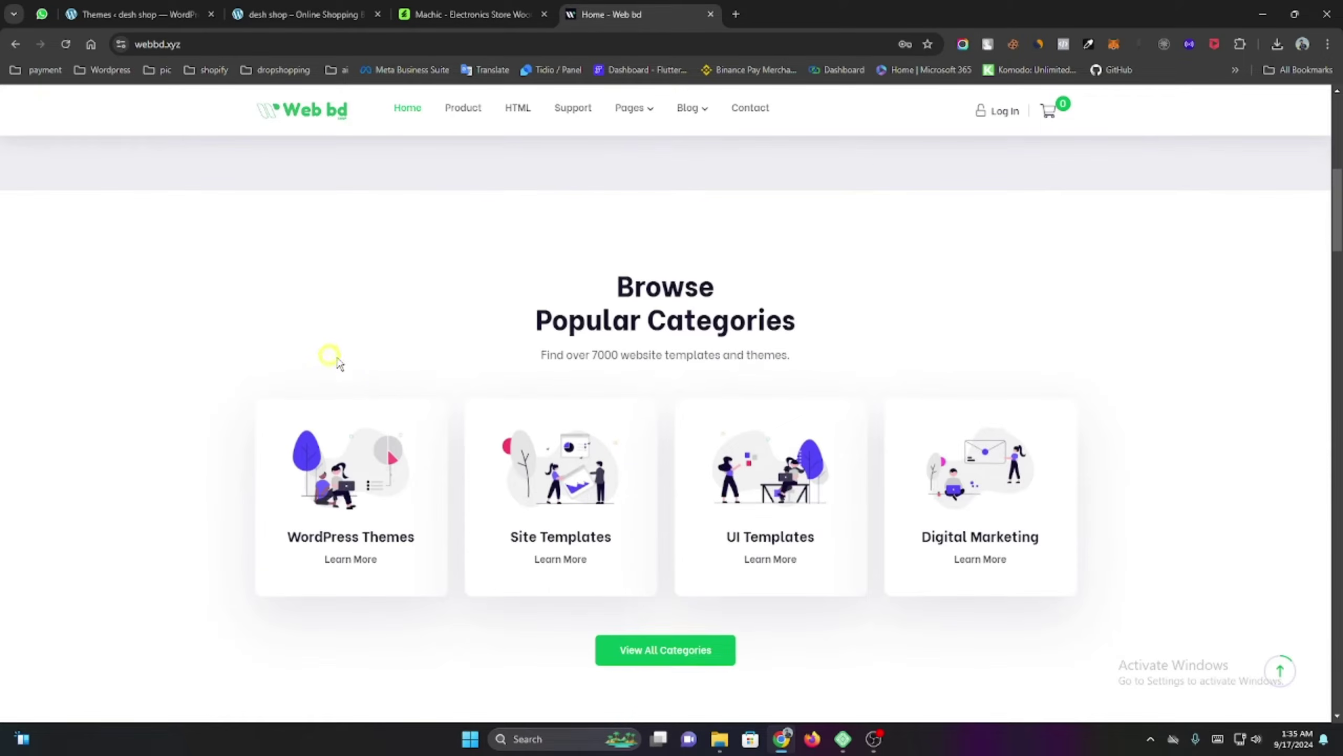
pyautogui.scroll(5, 380, 372)
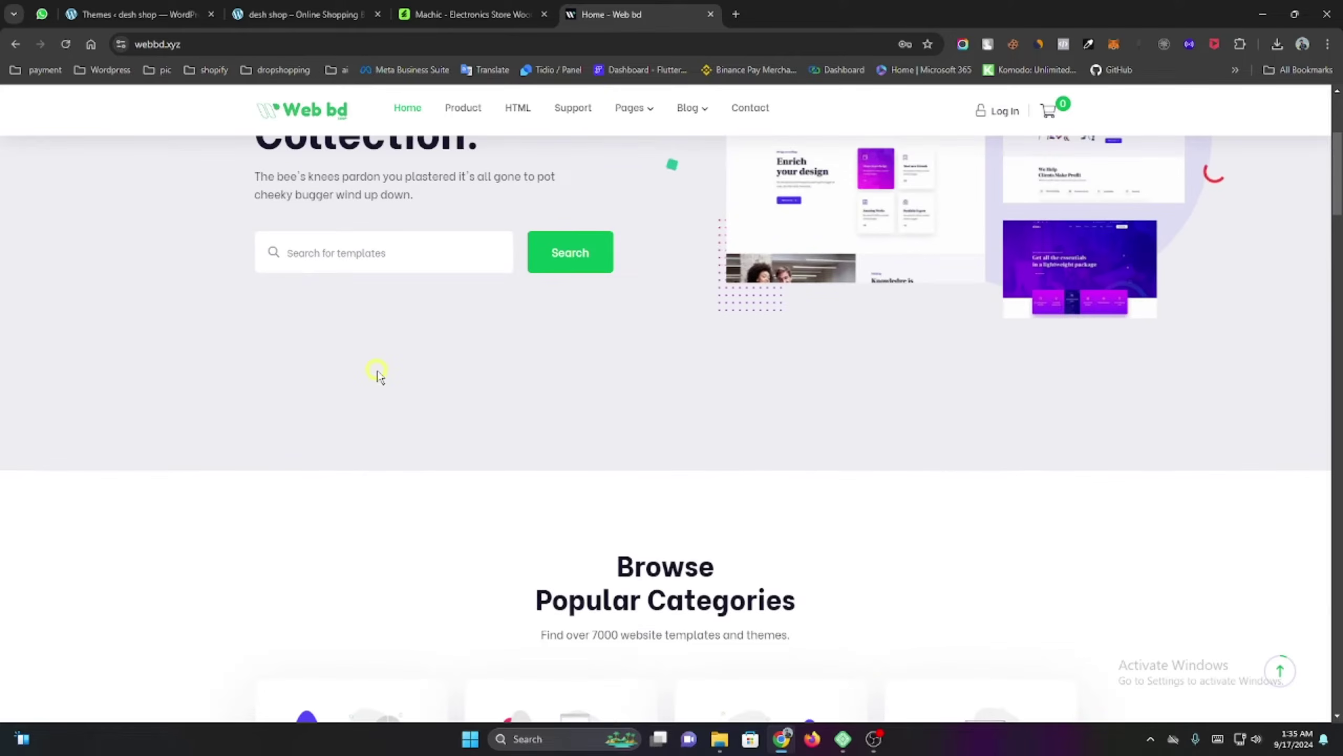
pyautogui.scroll(-5, 378, 376)
pyautogui.scroll(-3, 373, 381)
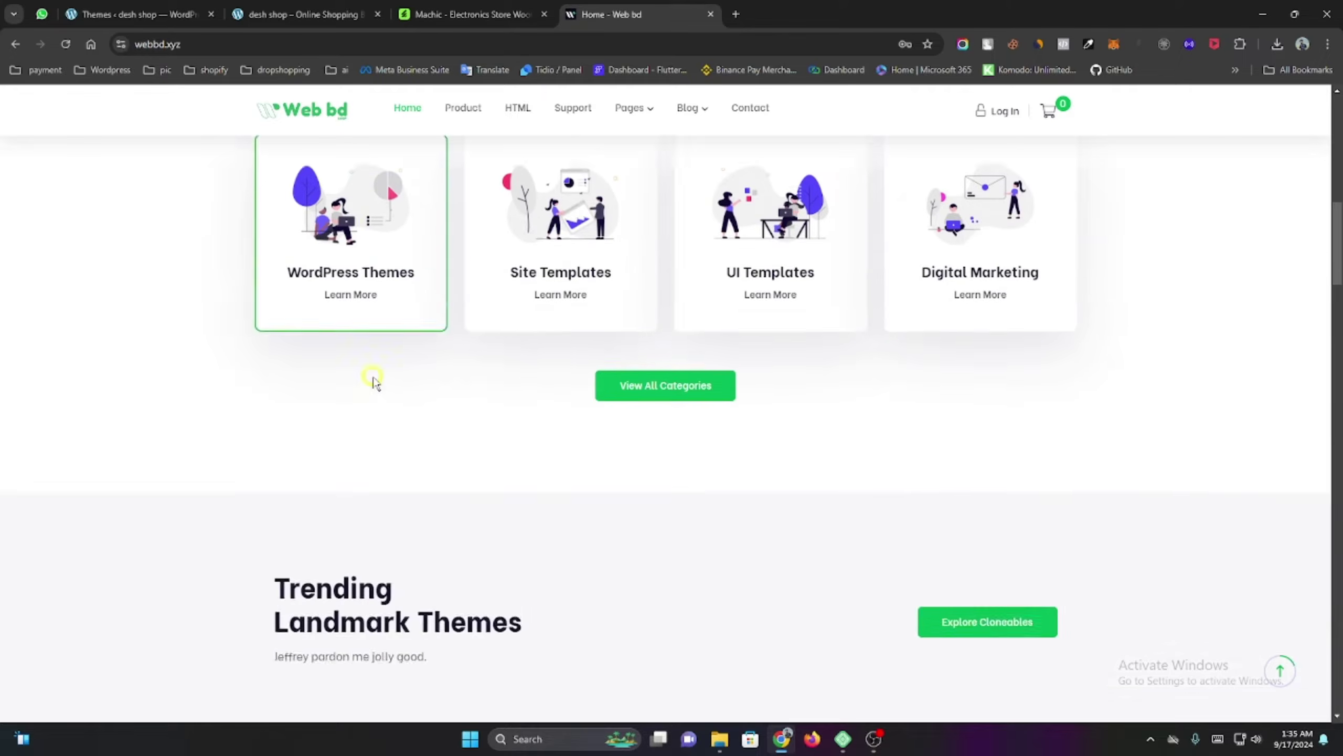
pyautogui.scroll(4, 373, 380)
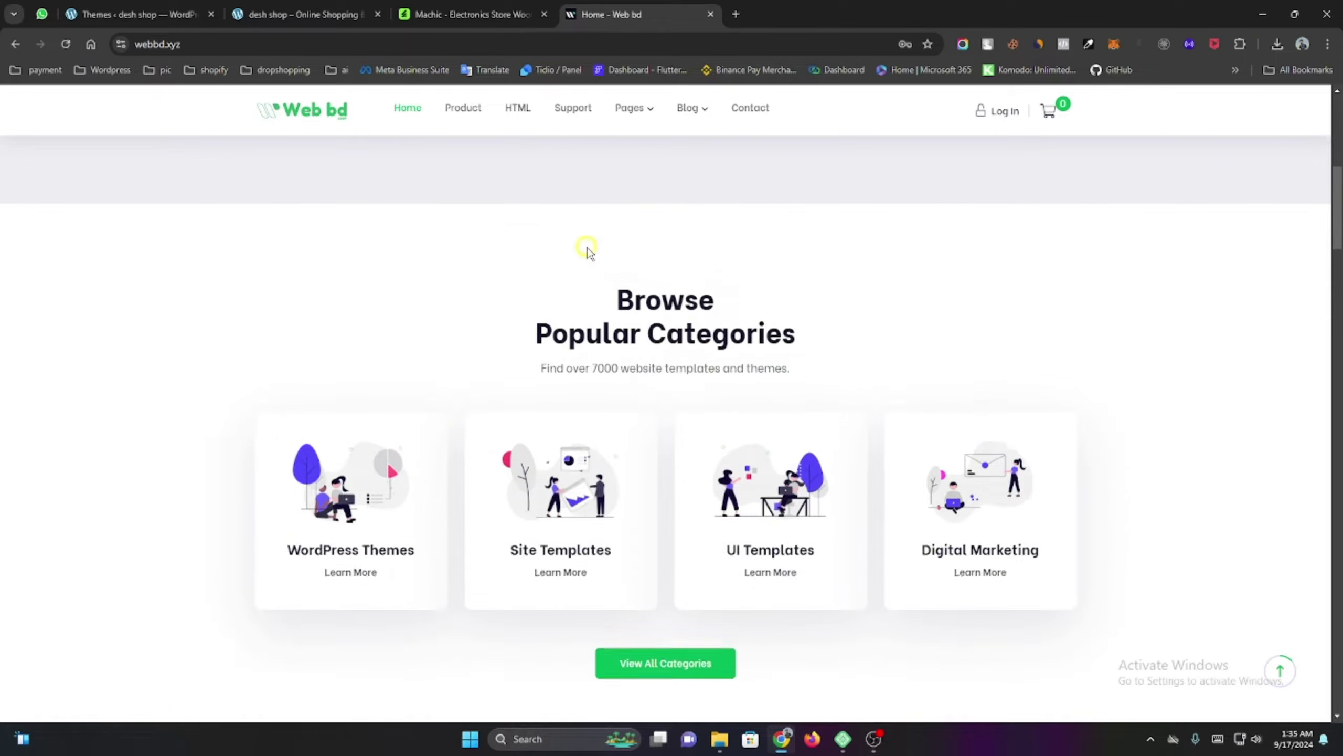
pyautogui.scroll(5, 587, 250)
pyautogui.hotkey('ctrl', 'shift', 'Tab')
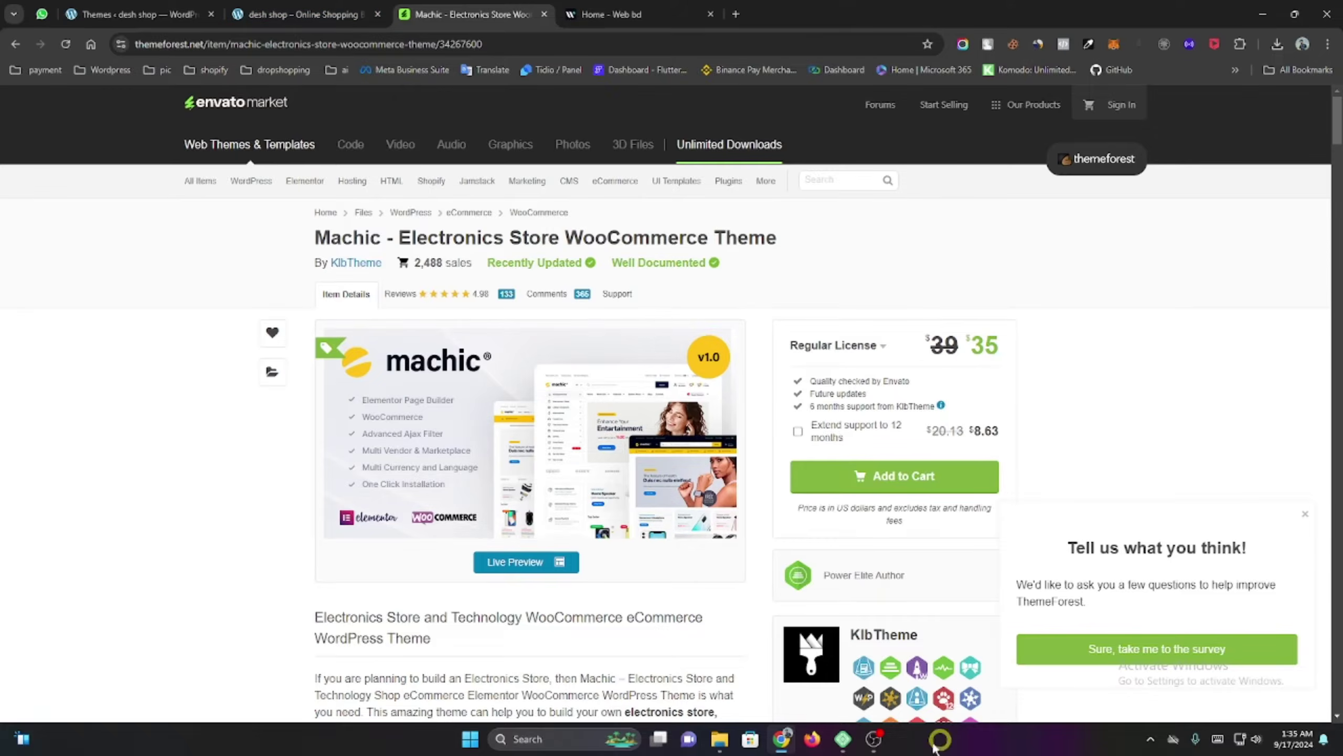
# Go to Add New Theme's upload panel on the desh shop Themes page.
pyautogui.moveTo(716, 744)
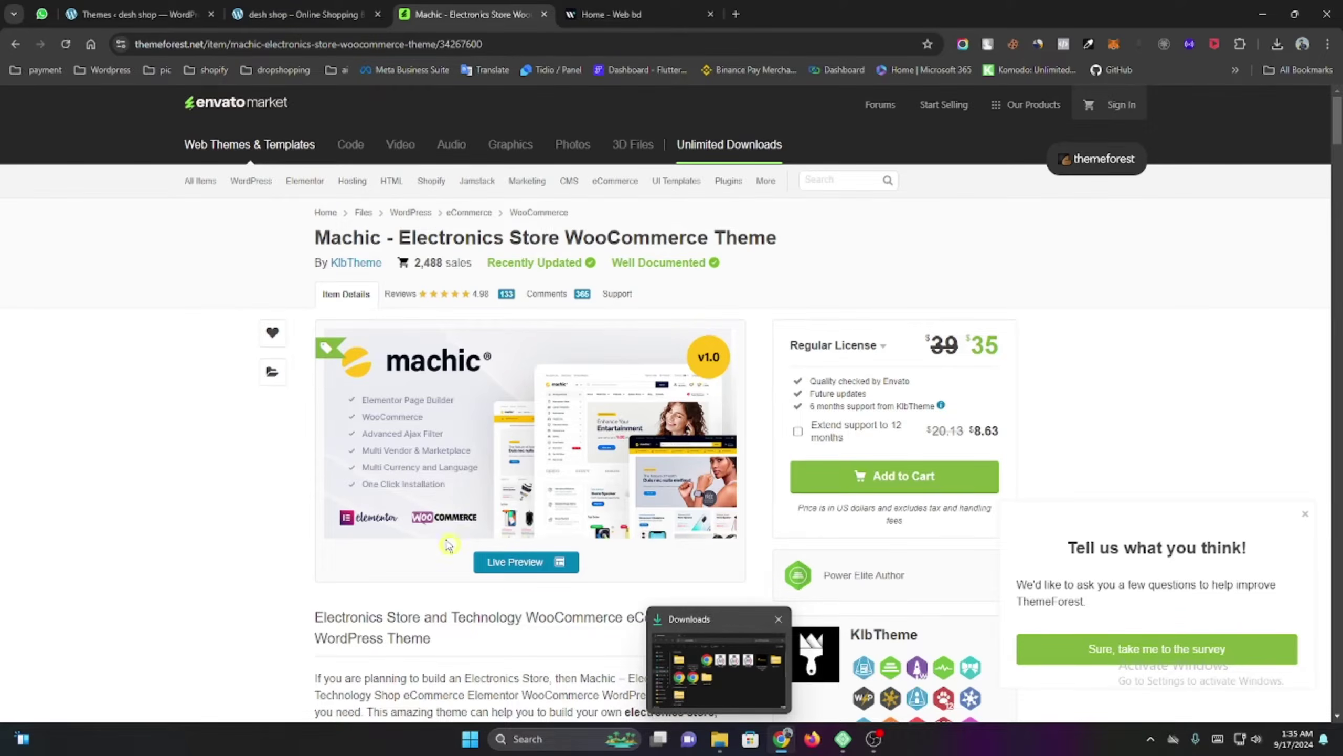
pyautogui.click(342, 11)
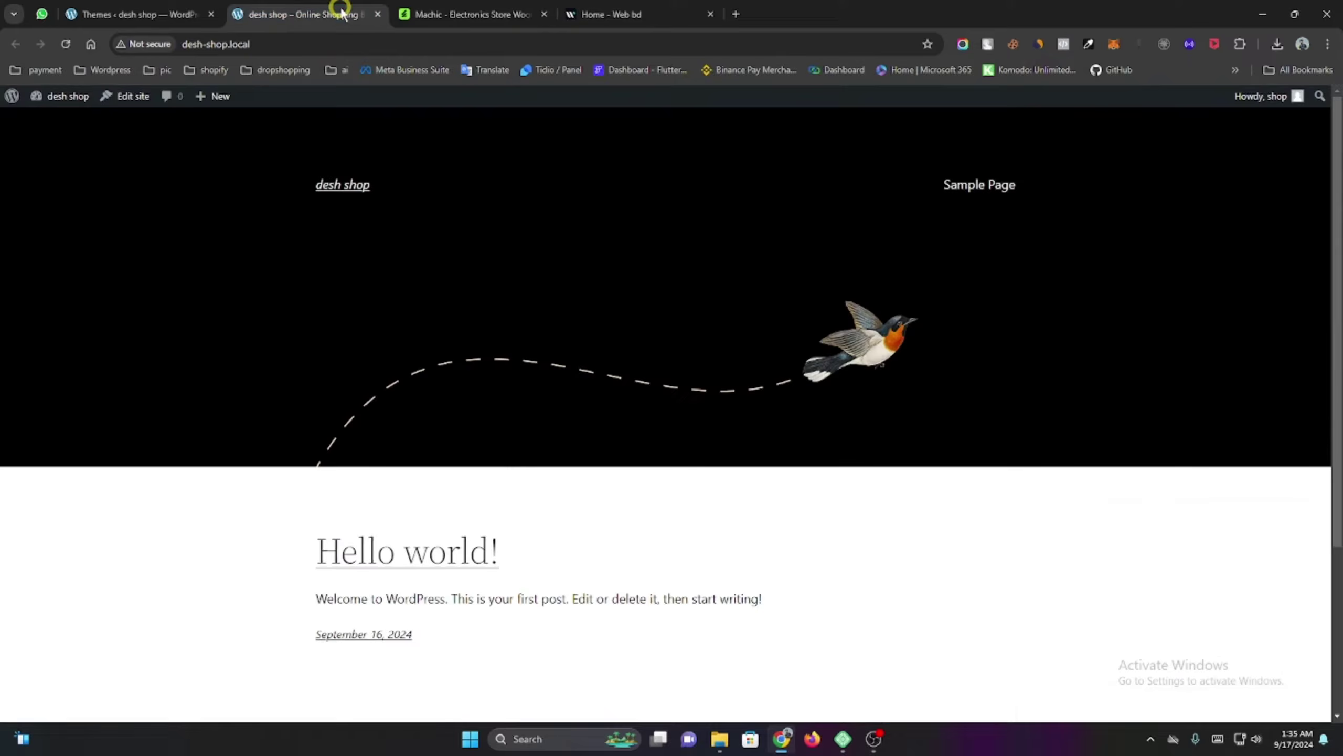
pyautogui.click(128, 9)
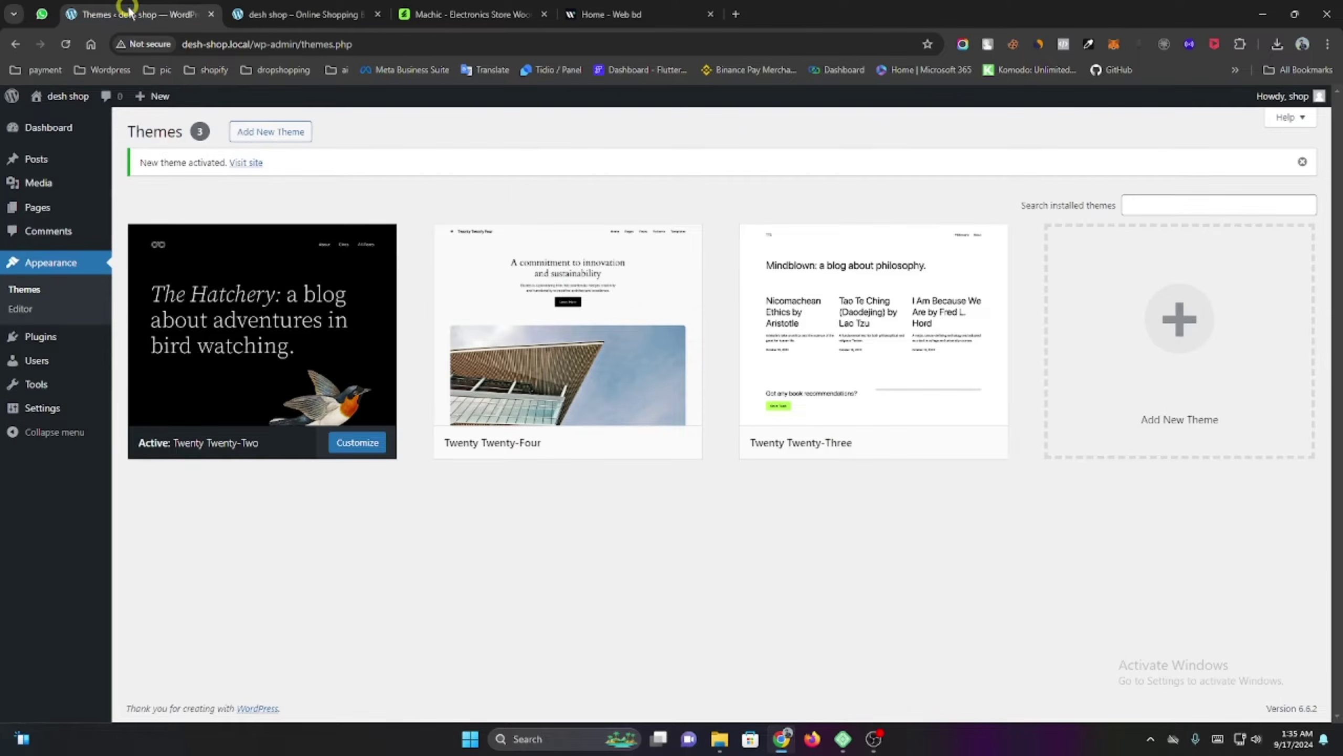
pyautogui.click(272, 133)
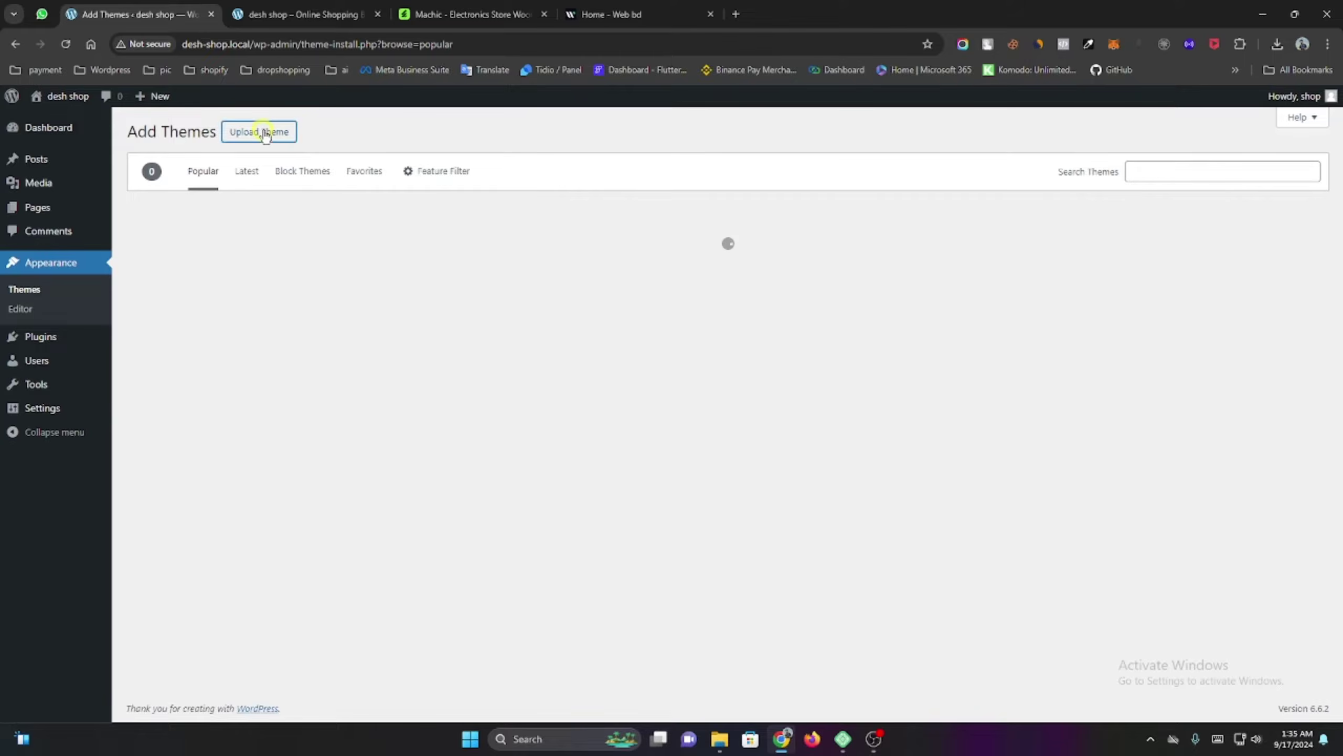
pyautogui.click(264, 132)
pyautogui.click(630, 258)
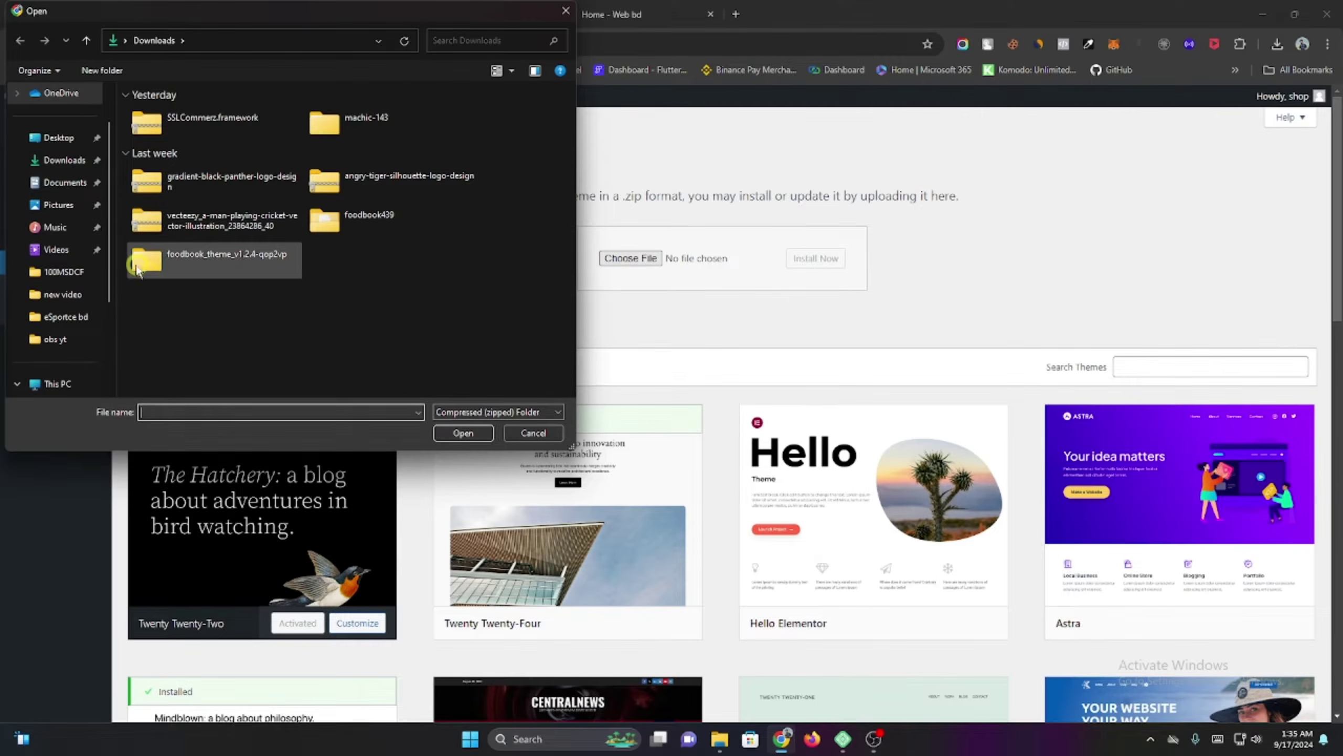
# Install machic.zip from the machic-143 download folder and activate the Machic theme.
pyautogui.doubleClick(354, 129)
pyautogui.doubleClick(268, 133)
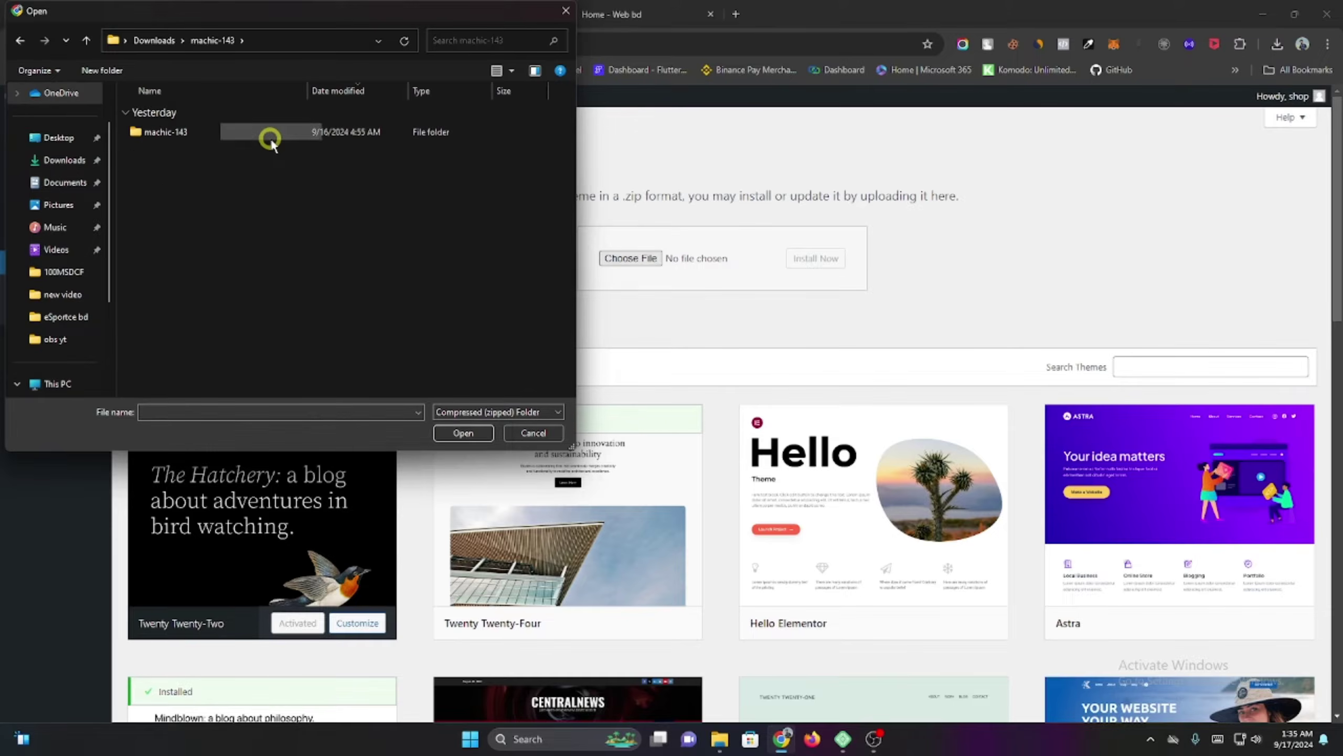
pyautogui.doubleClick(270, 133)
pyautogui.doubleClick(269, 133)
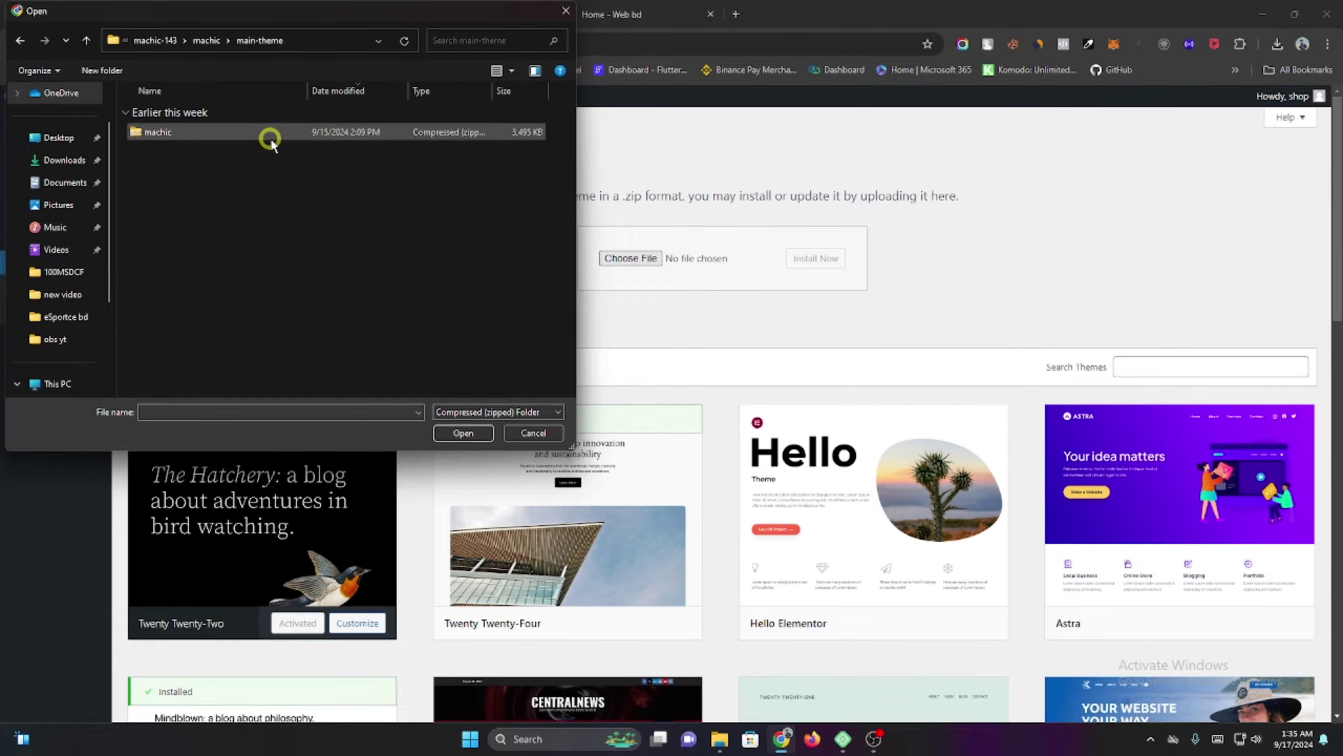
pyautogui.click(270, 133)
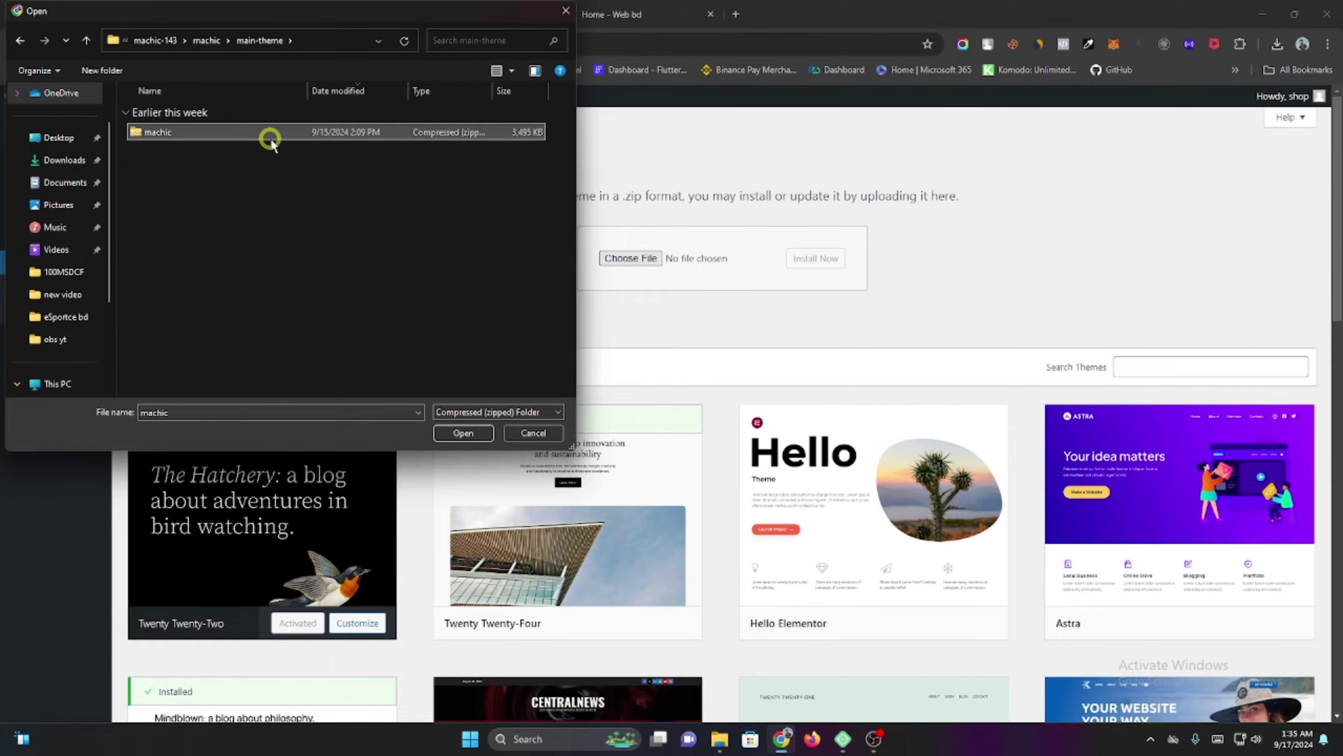
pyautogui.click(464, 431)
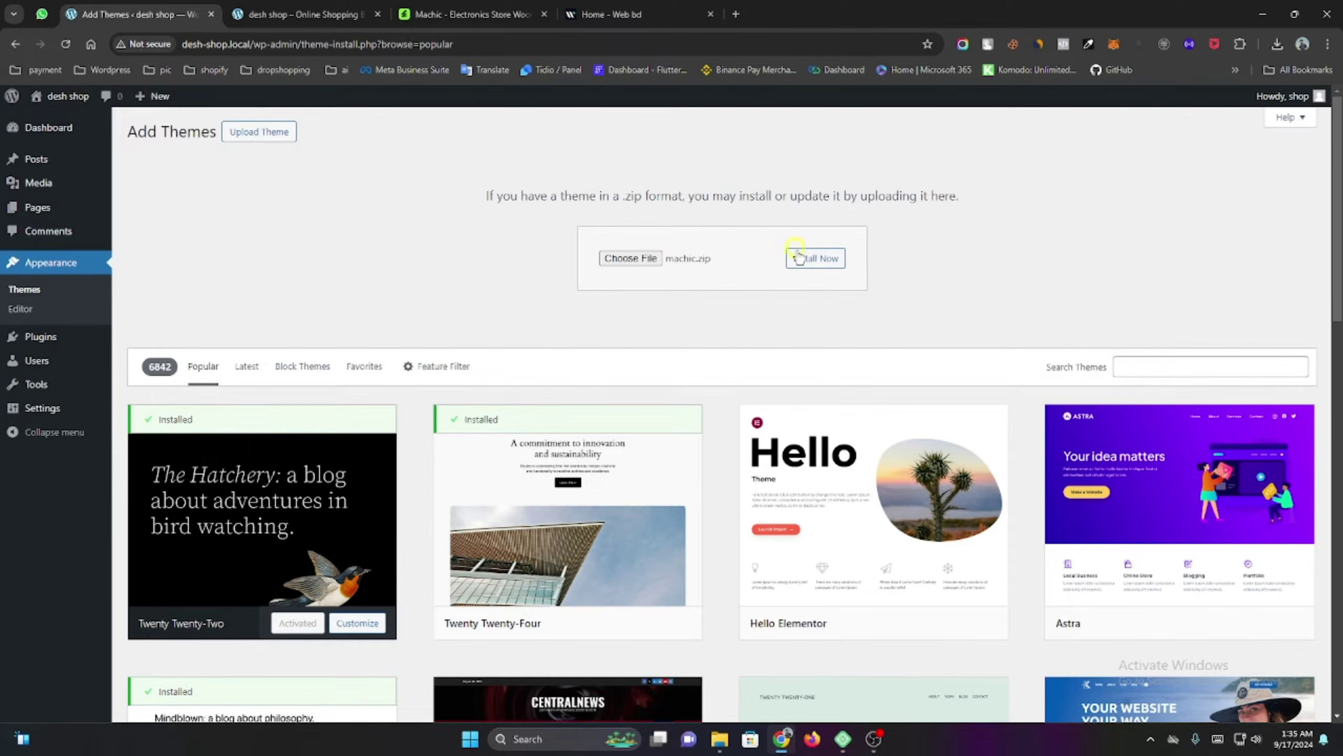
pyautogui.click(798, 258)
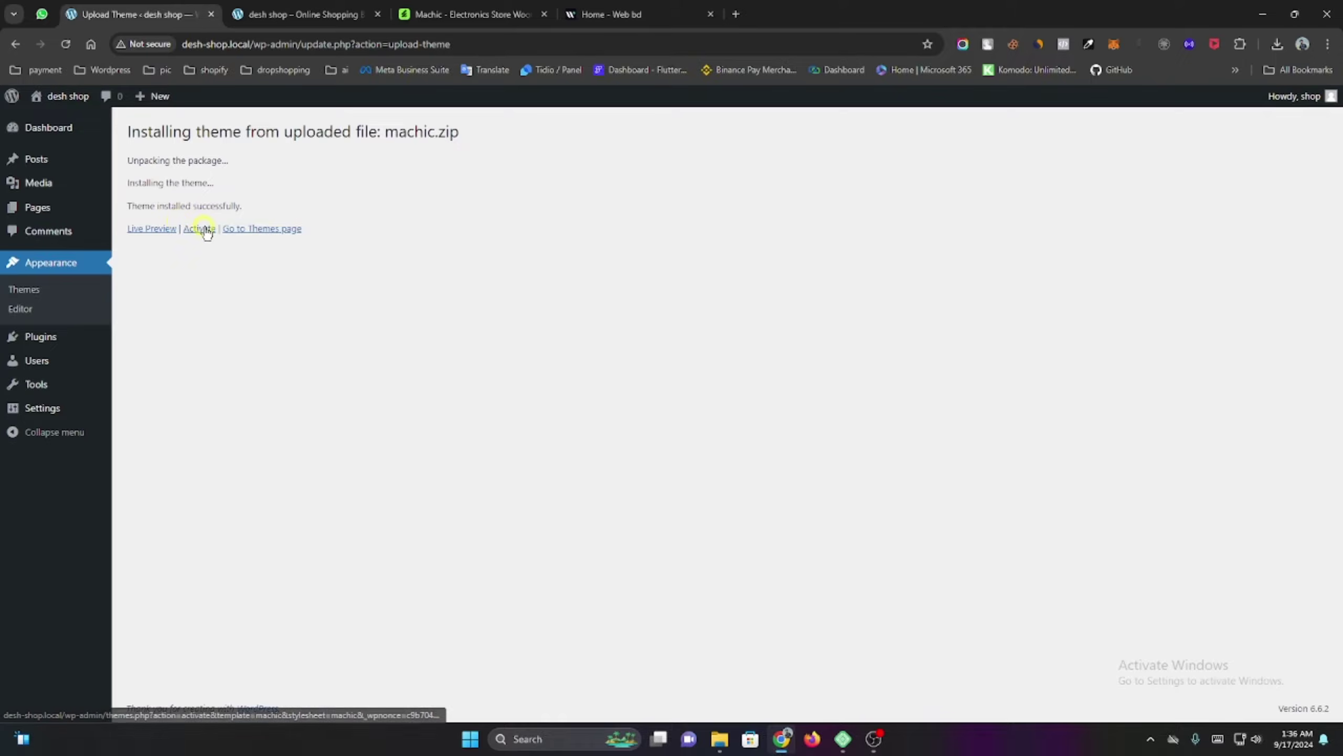
pyautogui.click(202, 228)
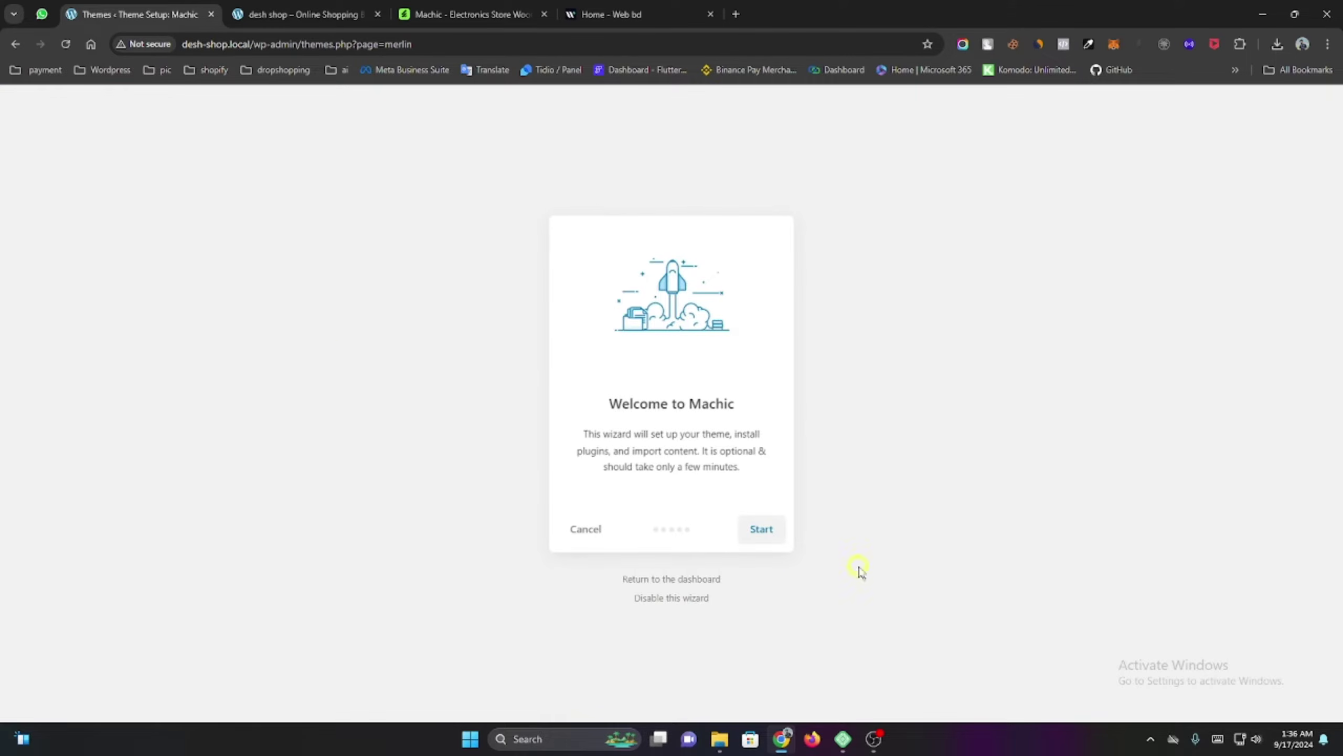
# Run the Machic wizard: install the child theme, then all listed plugins including WooCommerce and Elementor.
pyautogui.click(771, 533)
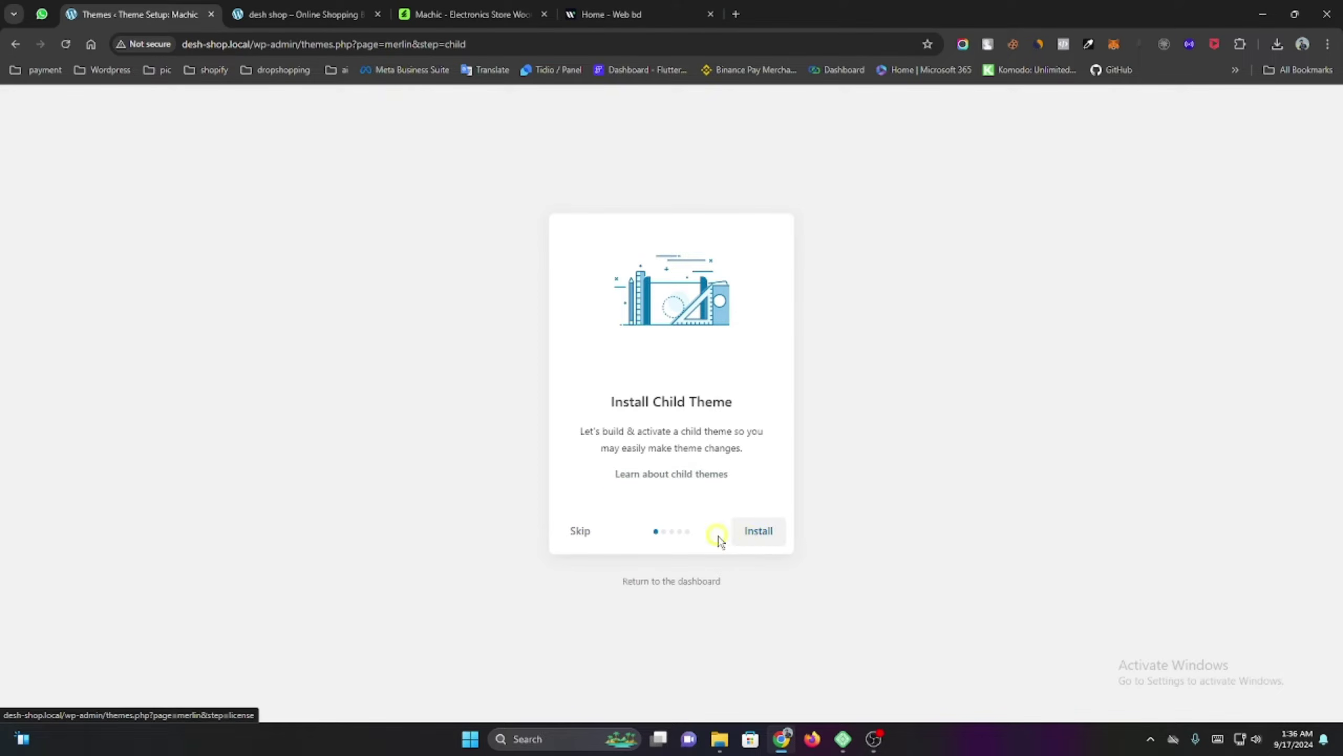
pyautogui.click(581, 531)
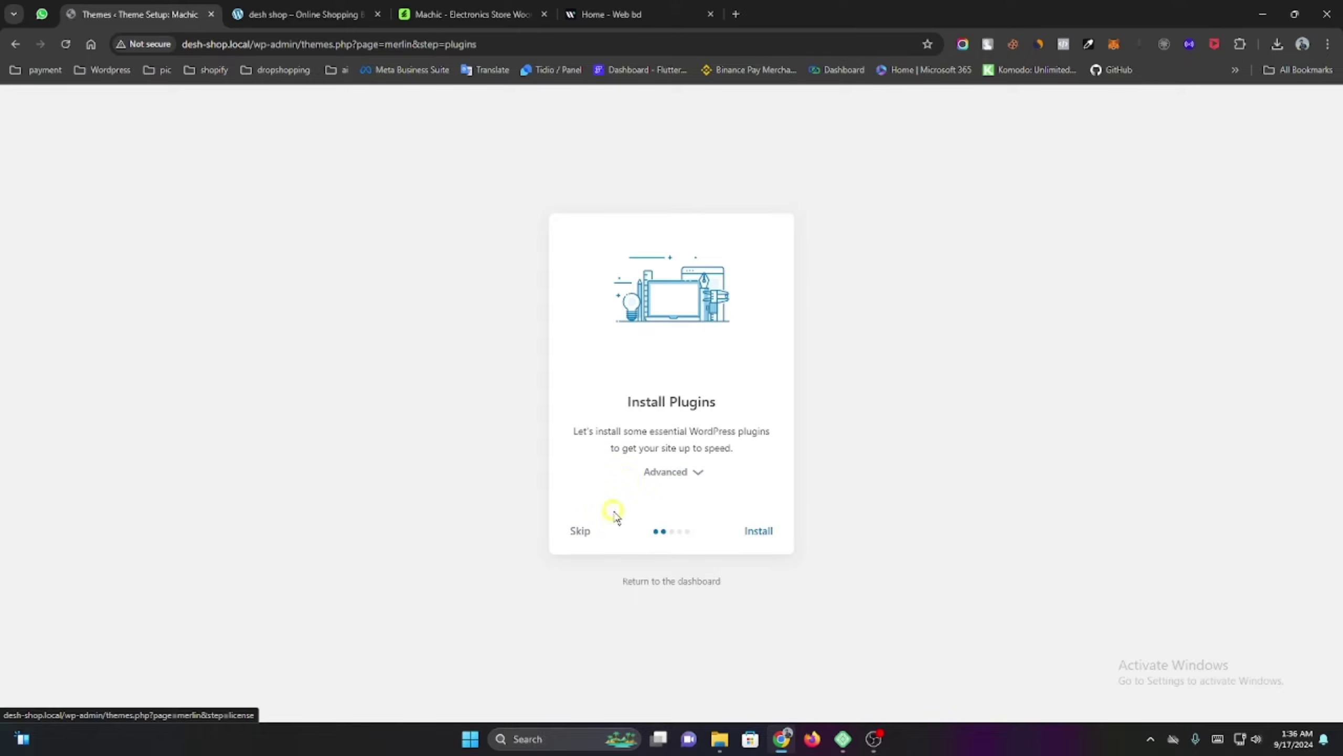
pyautogui.click(689, 472)
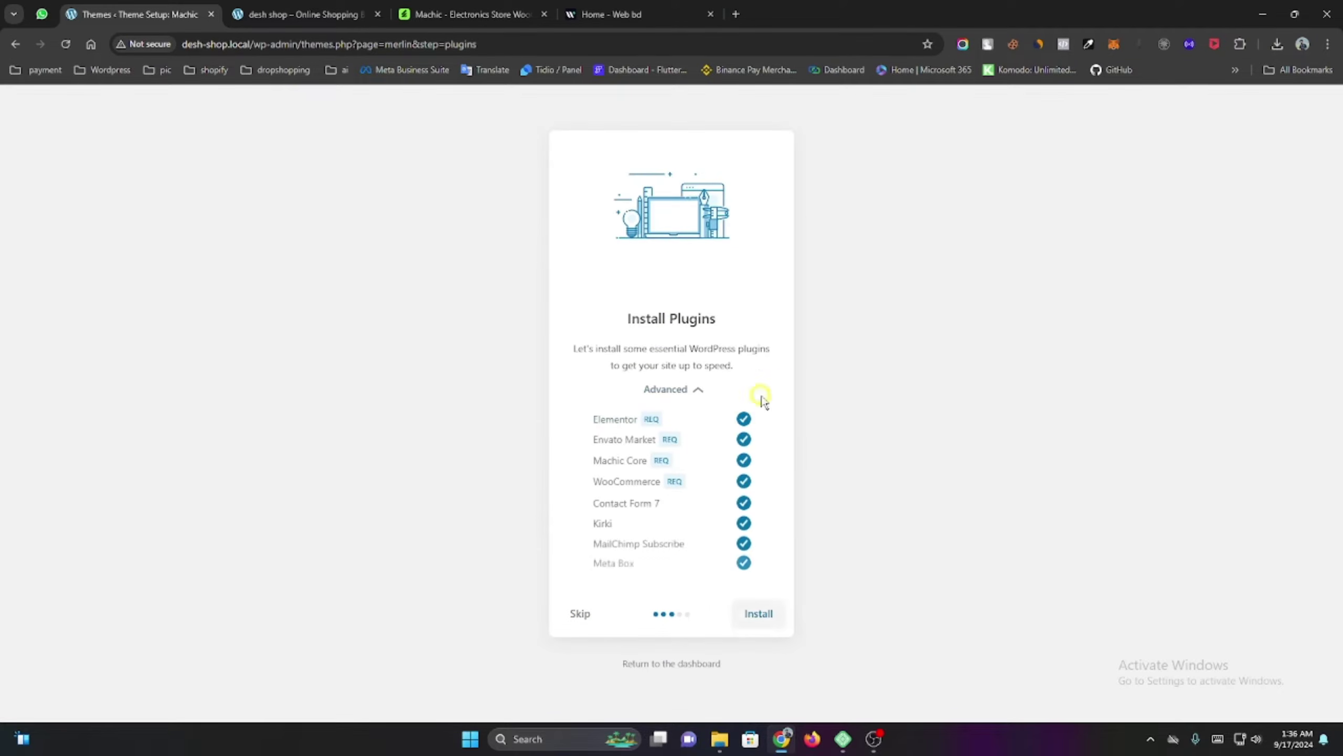
pyautogui.click(759, 614)
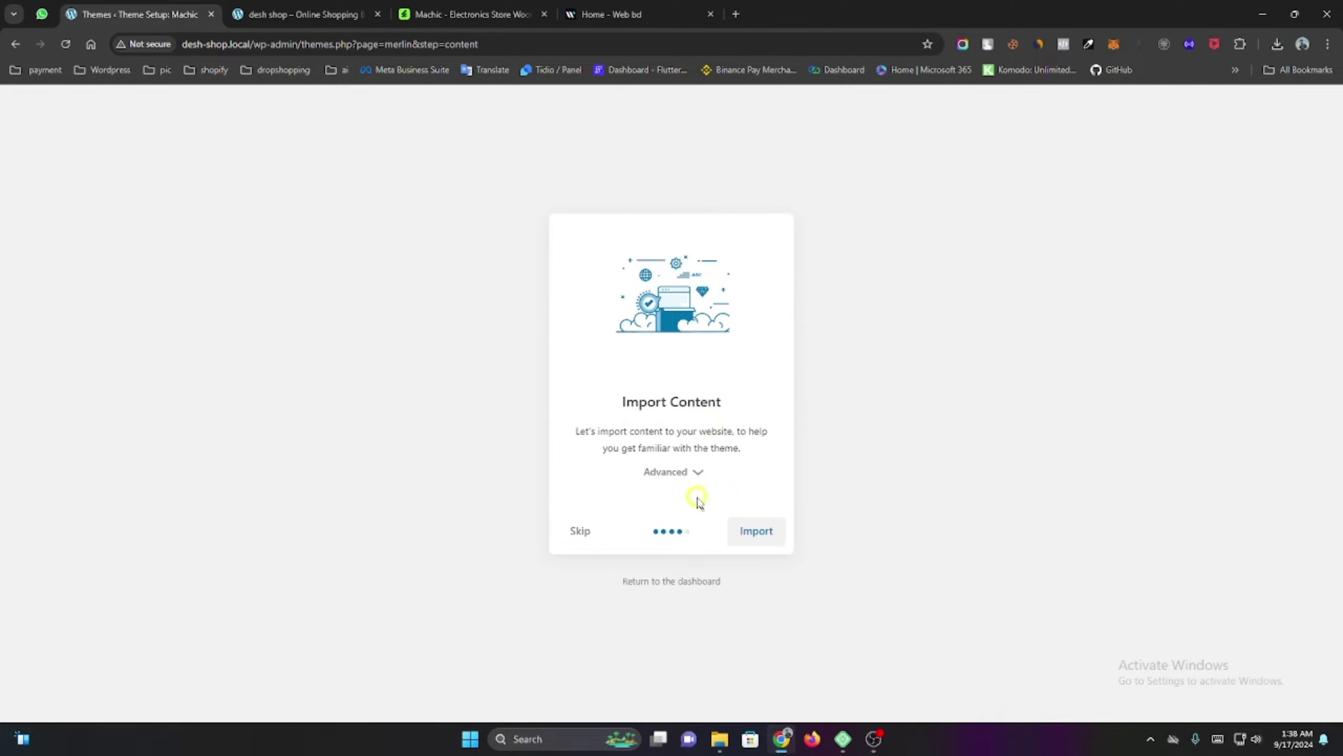
# Import the Machic demo with Content, Widgets, Options and After import all ticked.
pyautogui.click(697, 472)
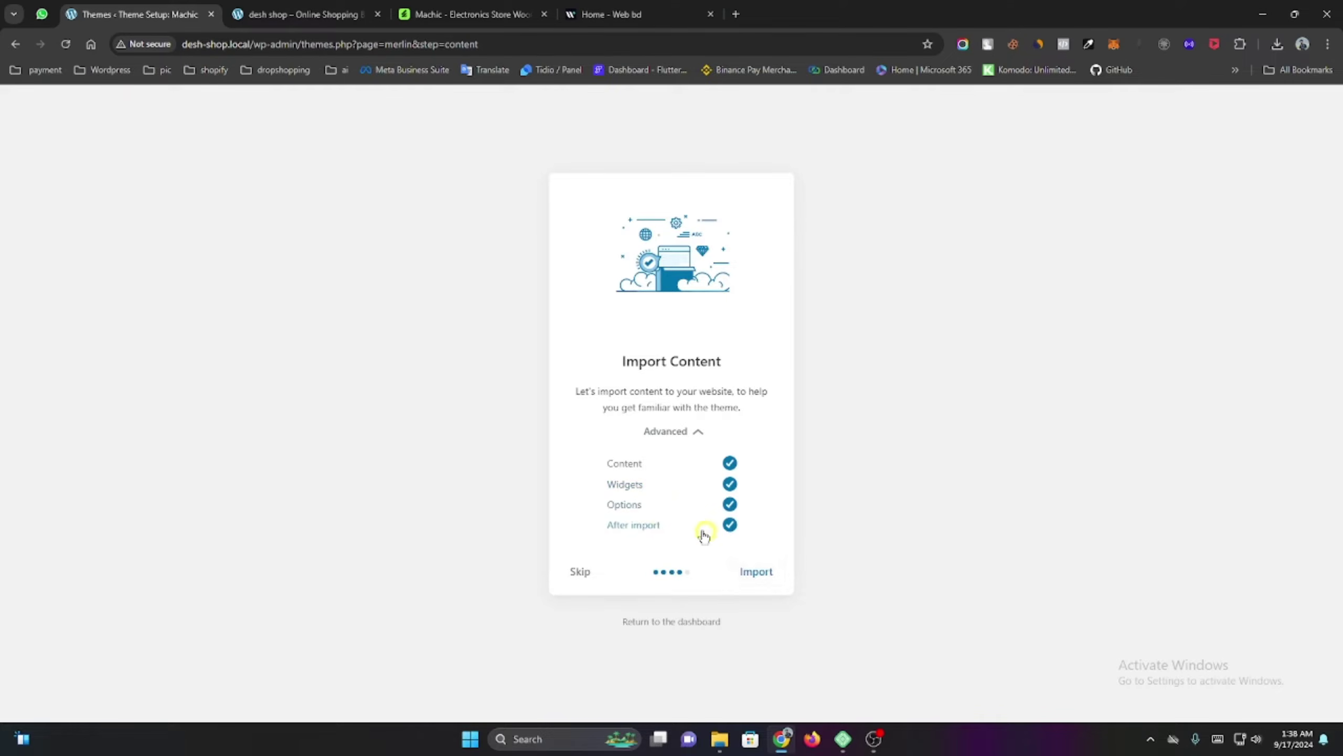
pyautogui.click(756, 574)
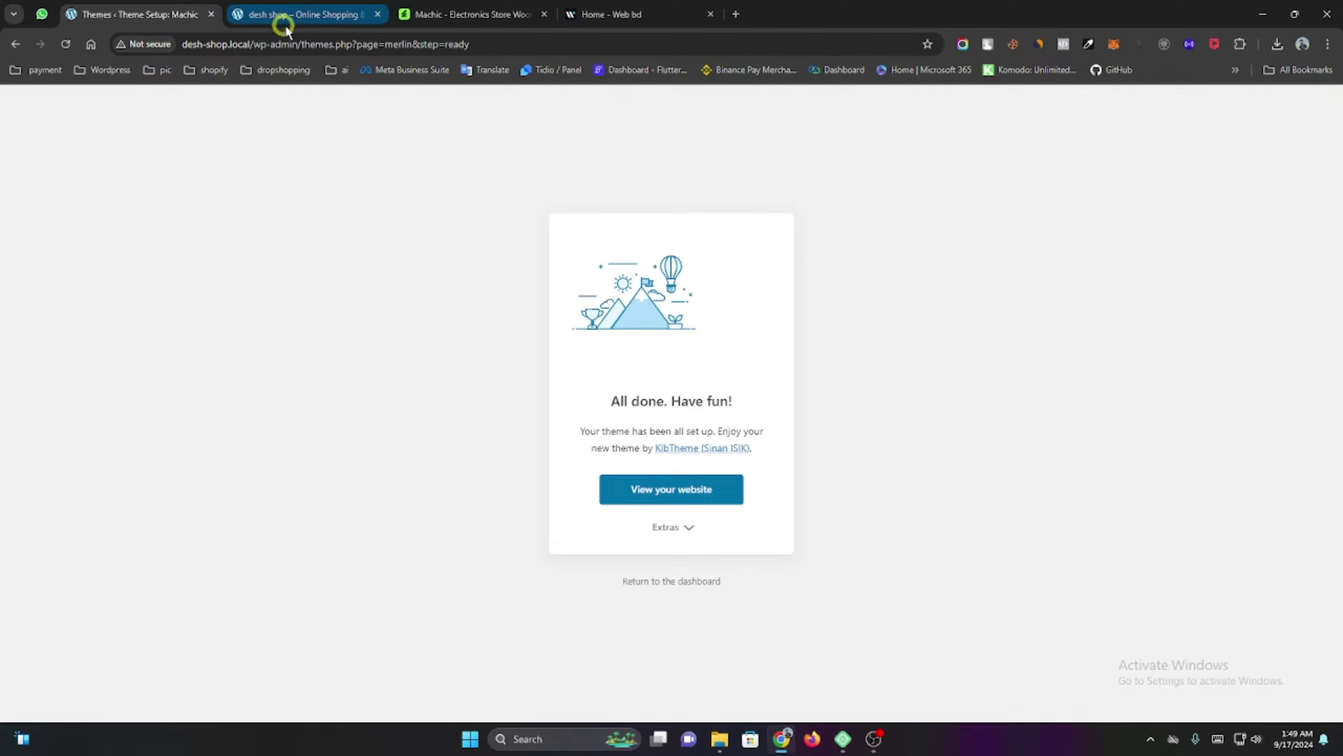
# Reload the desh shop storefront and browse the new Machic electronics demo homepage.
pyautogui.click(664, 582)
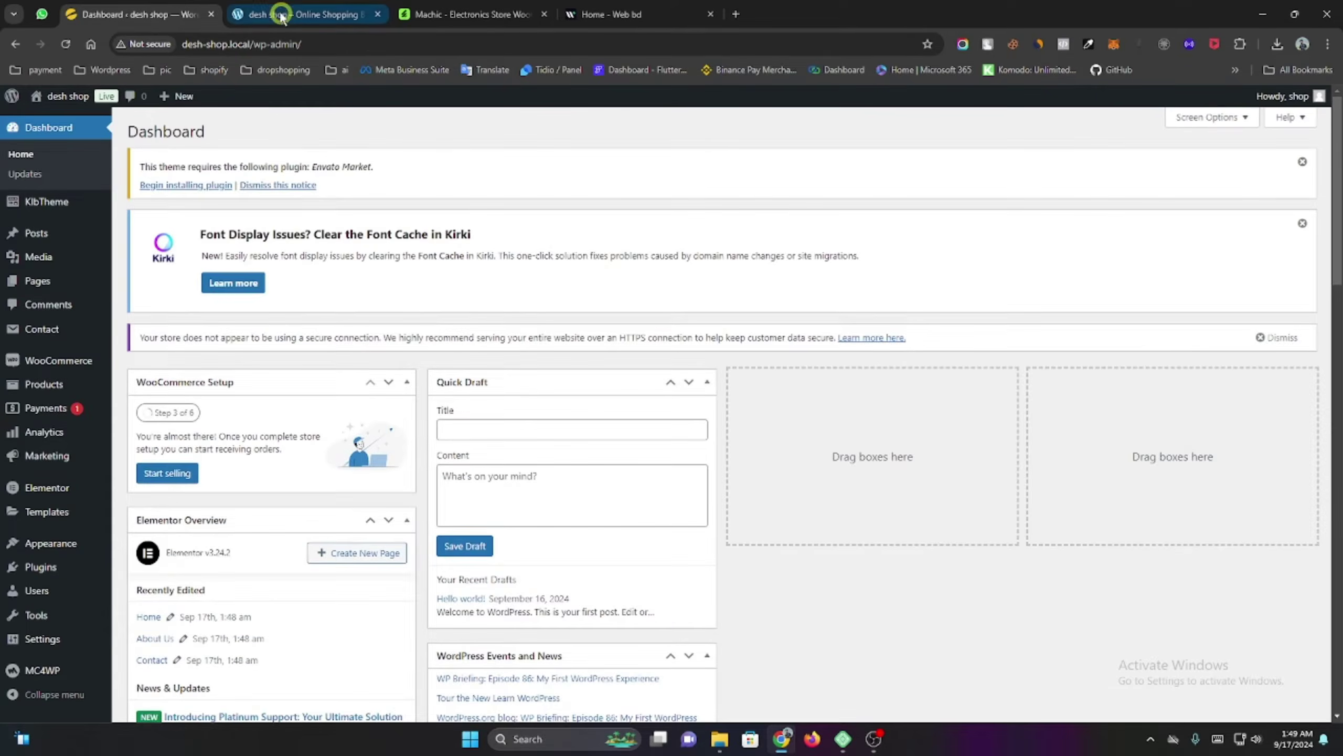
pyautogui.click(279, 14)
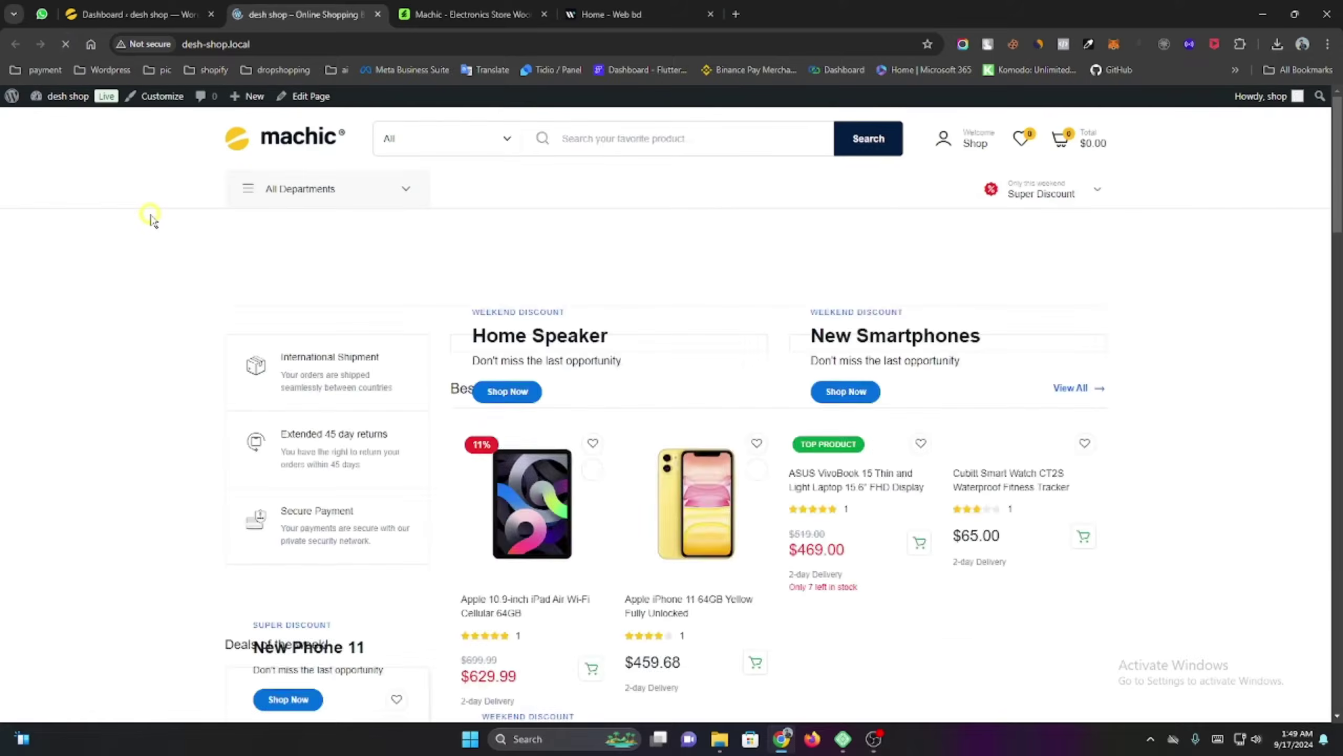
pyautogui.click(875, 430)
pyautogui.scroll(-5, 875, 430)
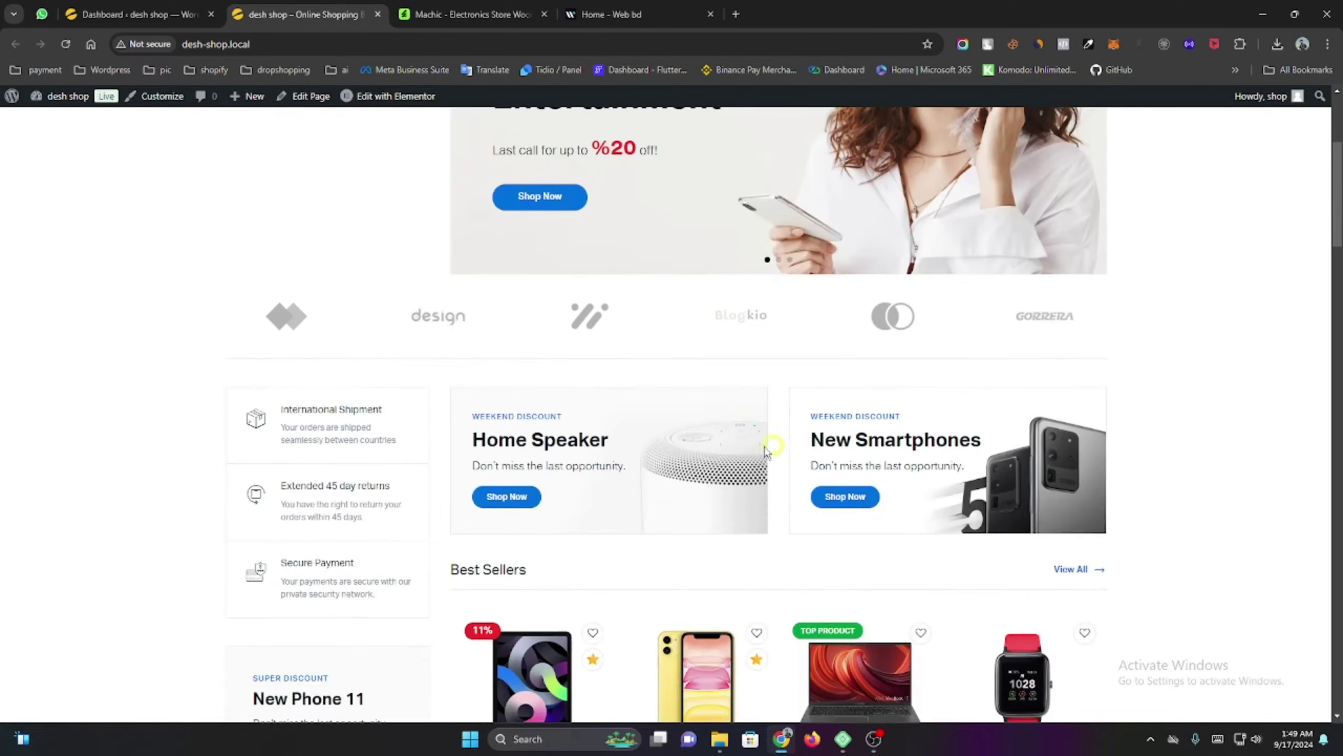
pyautogui.scroll(-2, 296, 366)
pyautogui.scroll(5, 298, 365)
pyautogui.scroll(2, 296, 317)
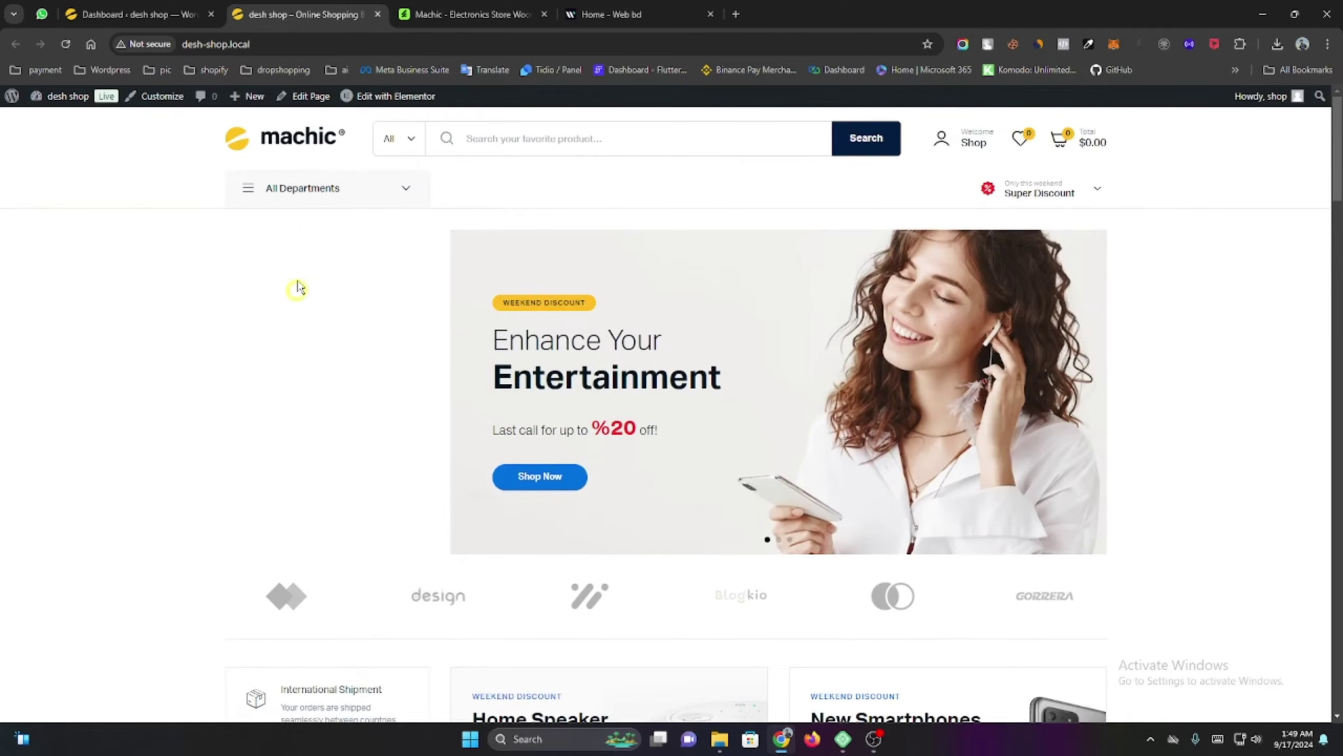
pyautogui.scroll(-10, 511, 339)
pyautogui.scroll(-15, 503, 337)
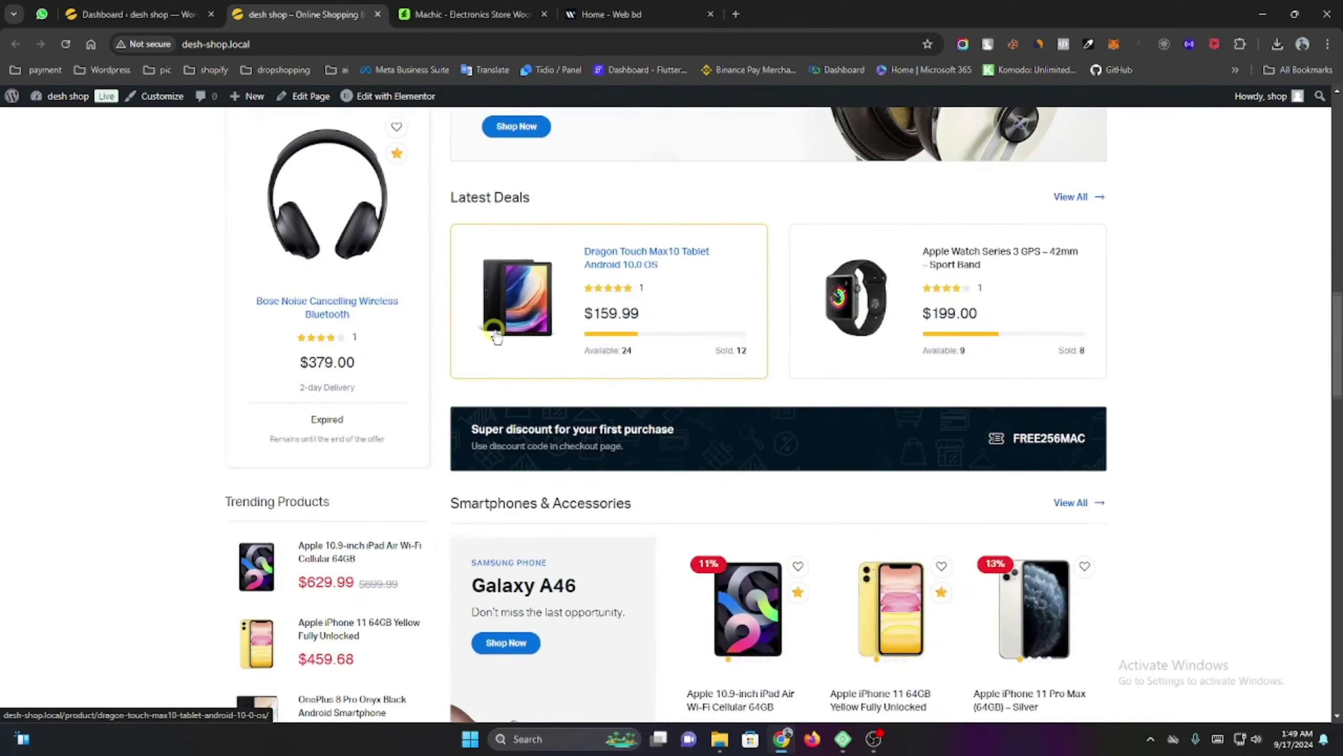
pyautogui.scroll(-8, 497, 336)
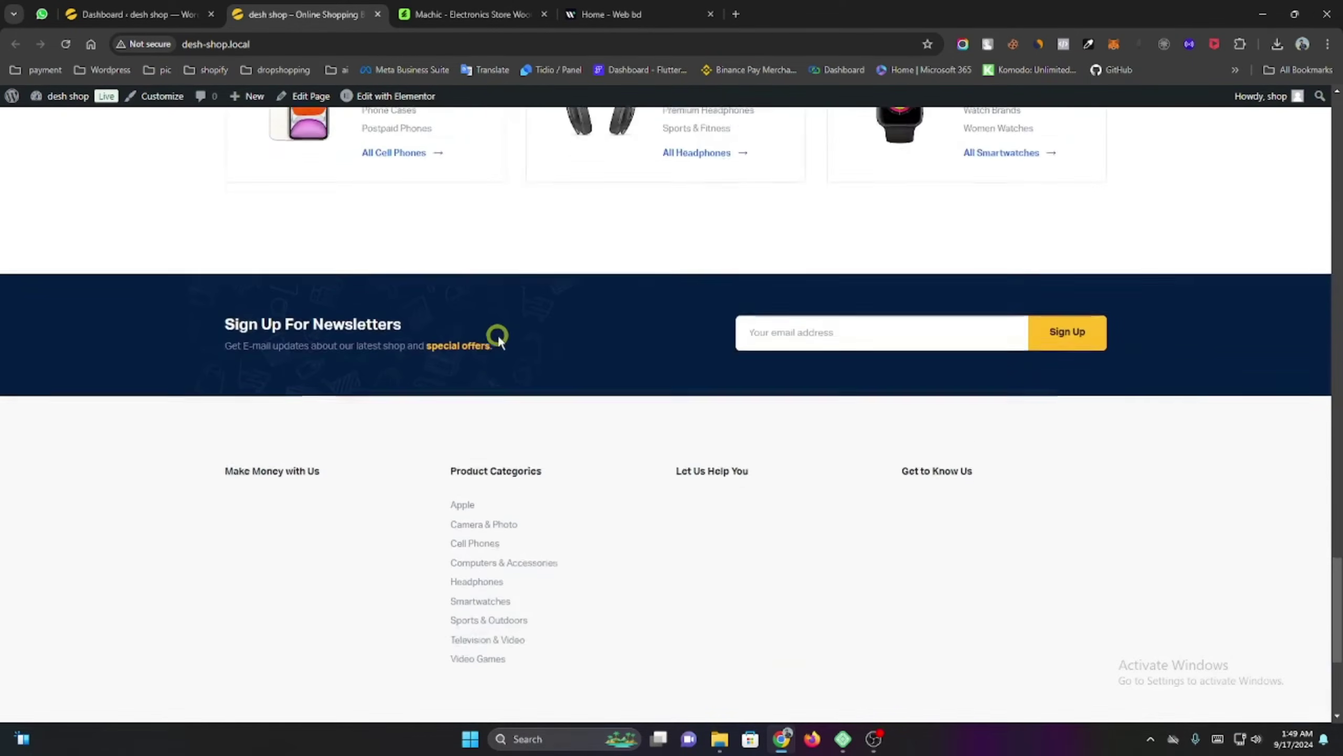
pyautogui.scroll(15, 634, 449)
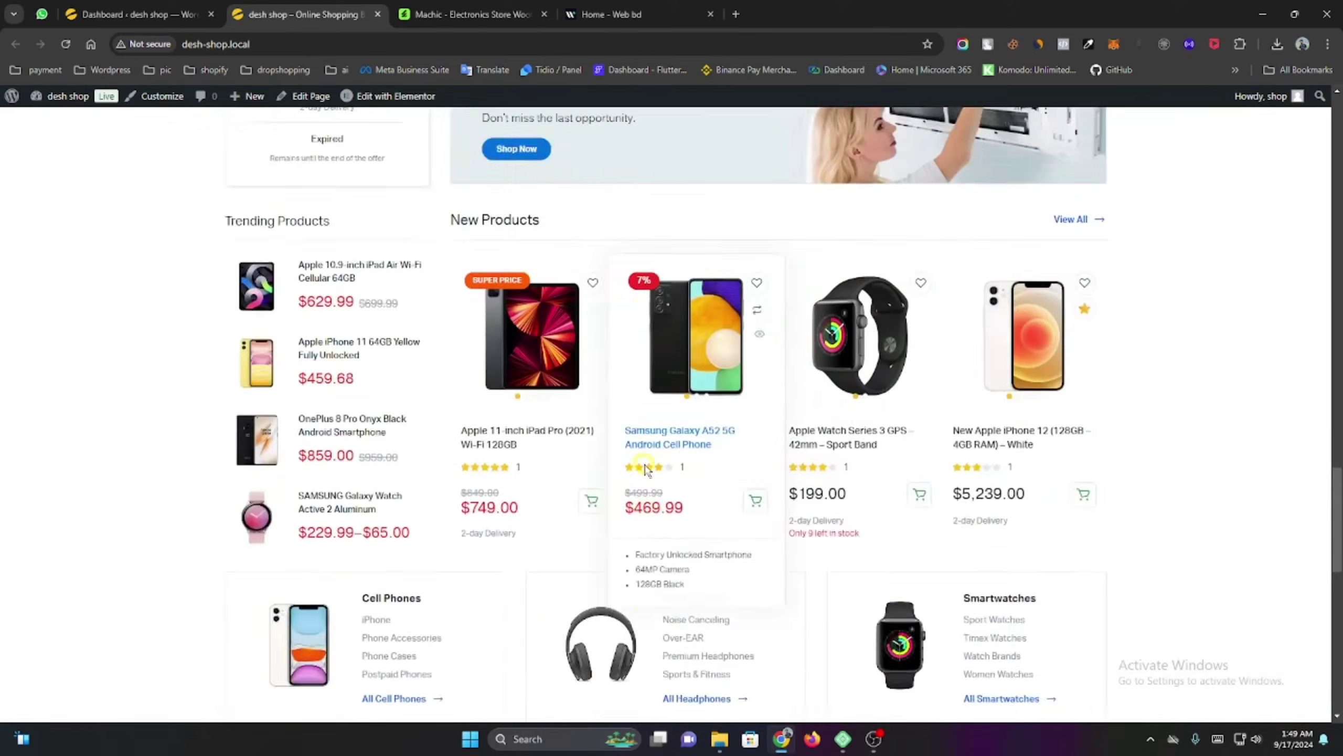
pyautogui.scroll(12, 703, 523)
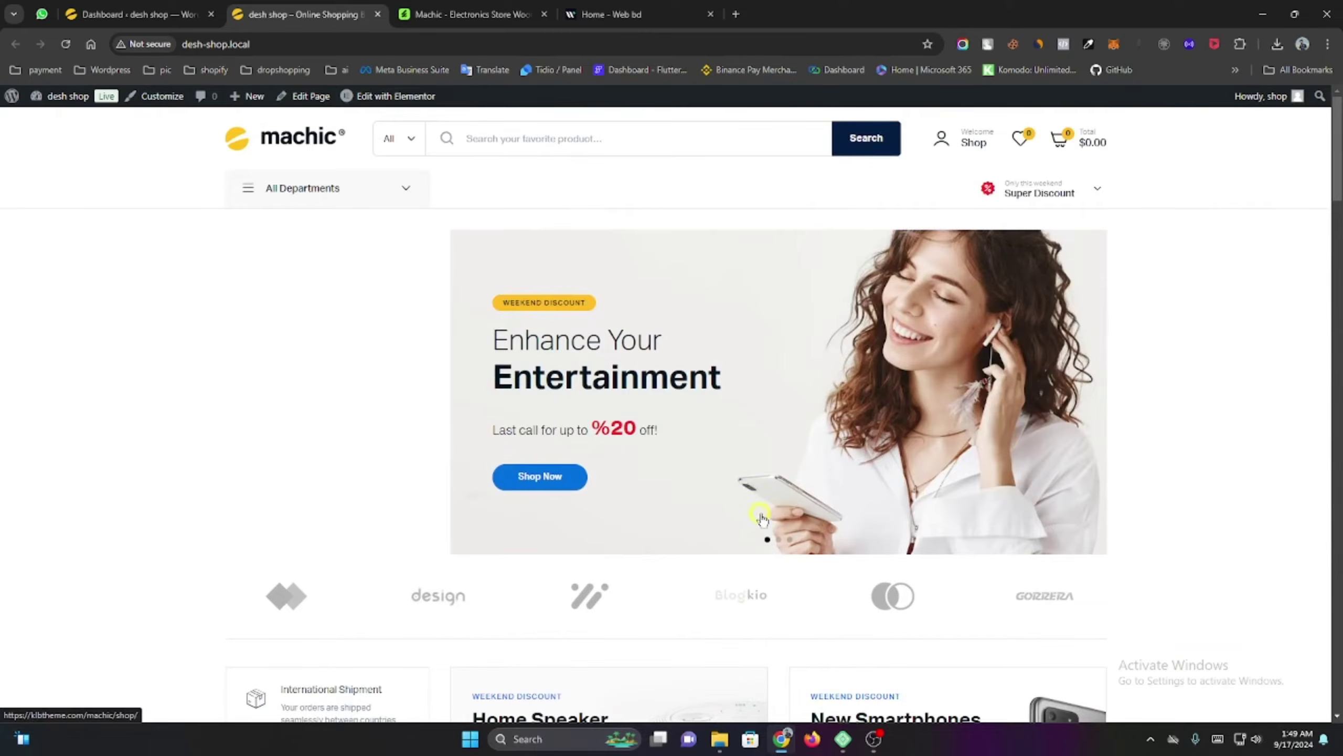
pyautogui.scroll(-10, 761, 518)
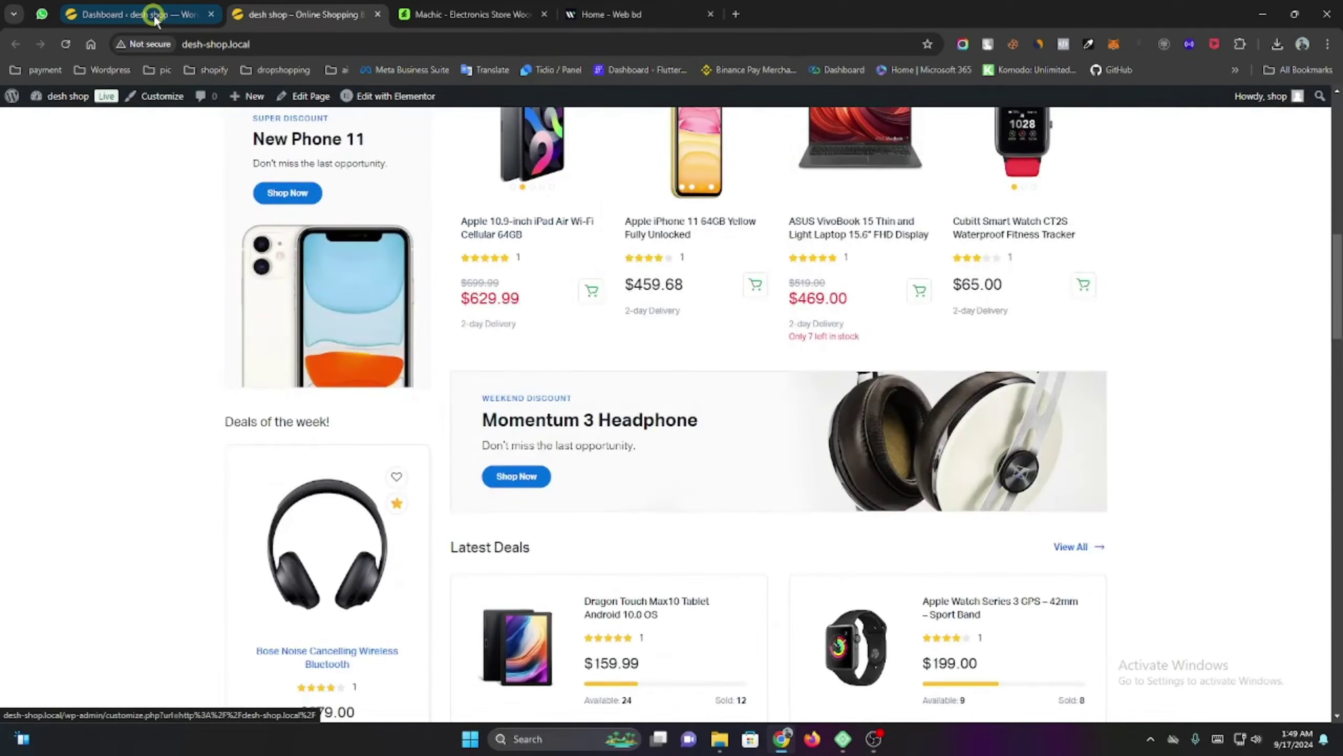
# Open Products > All Products, listing 66 Machic demo items, and start a new product.
pyautogui.click(153, 15)
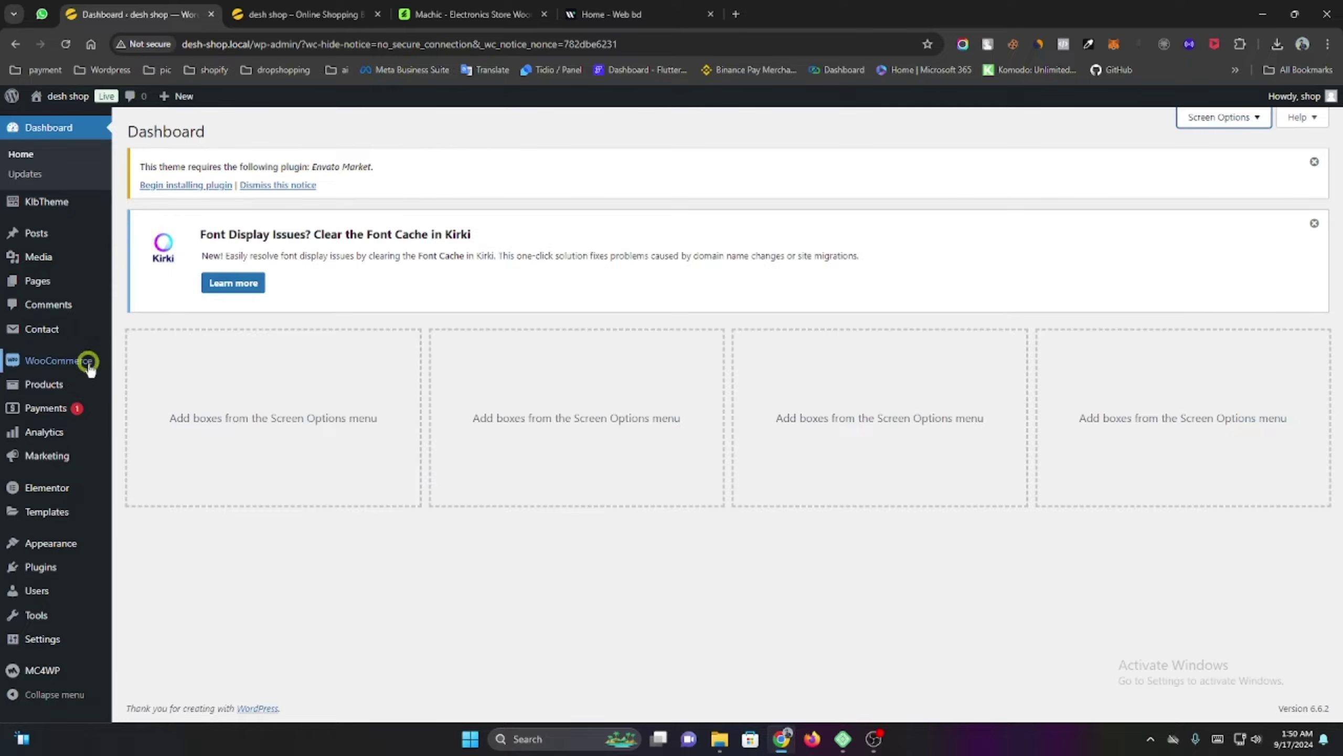
pyautogui.moveTo(64, 396)
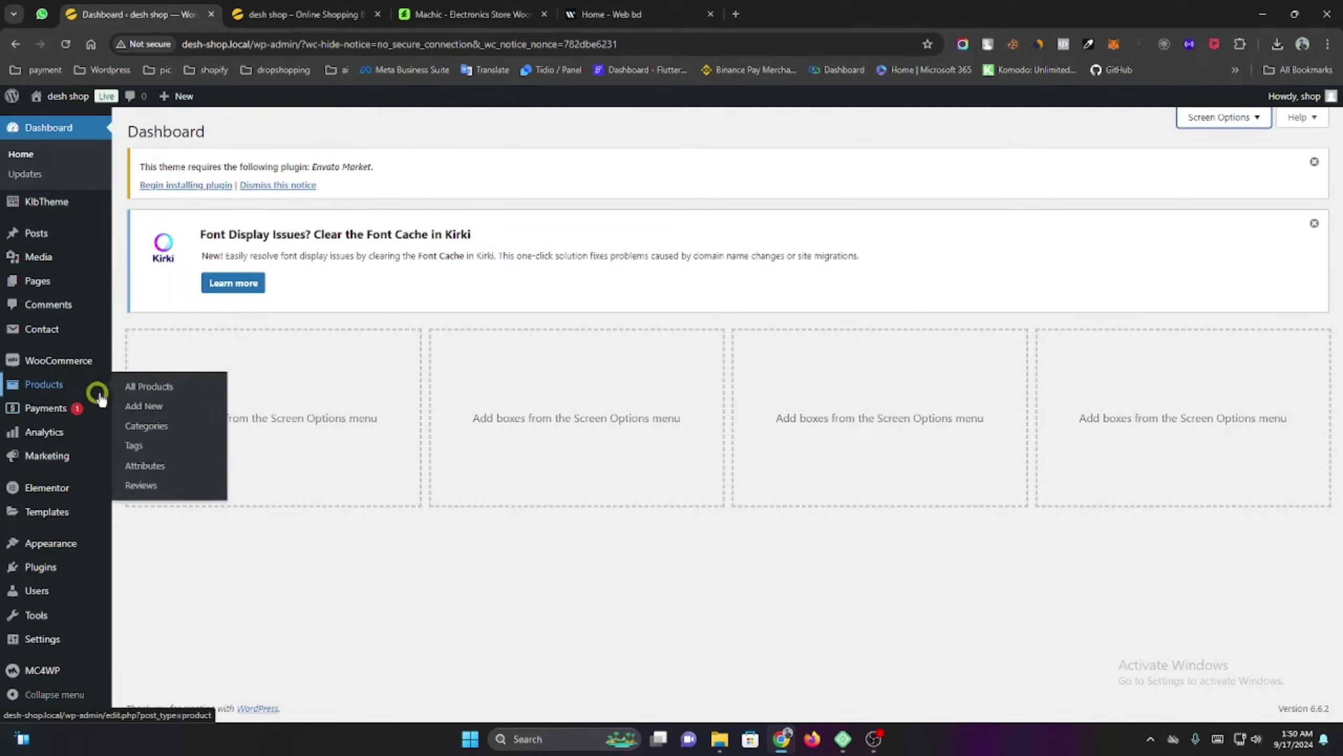
pyautogui.click(164, 392)
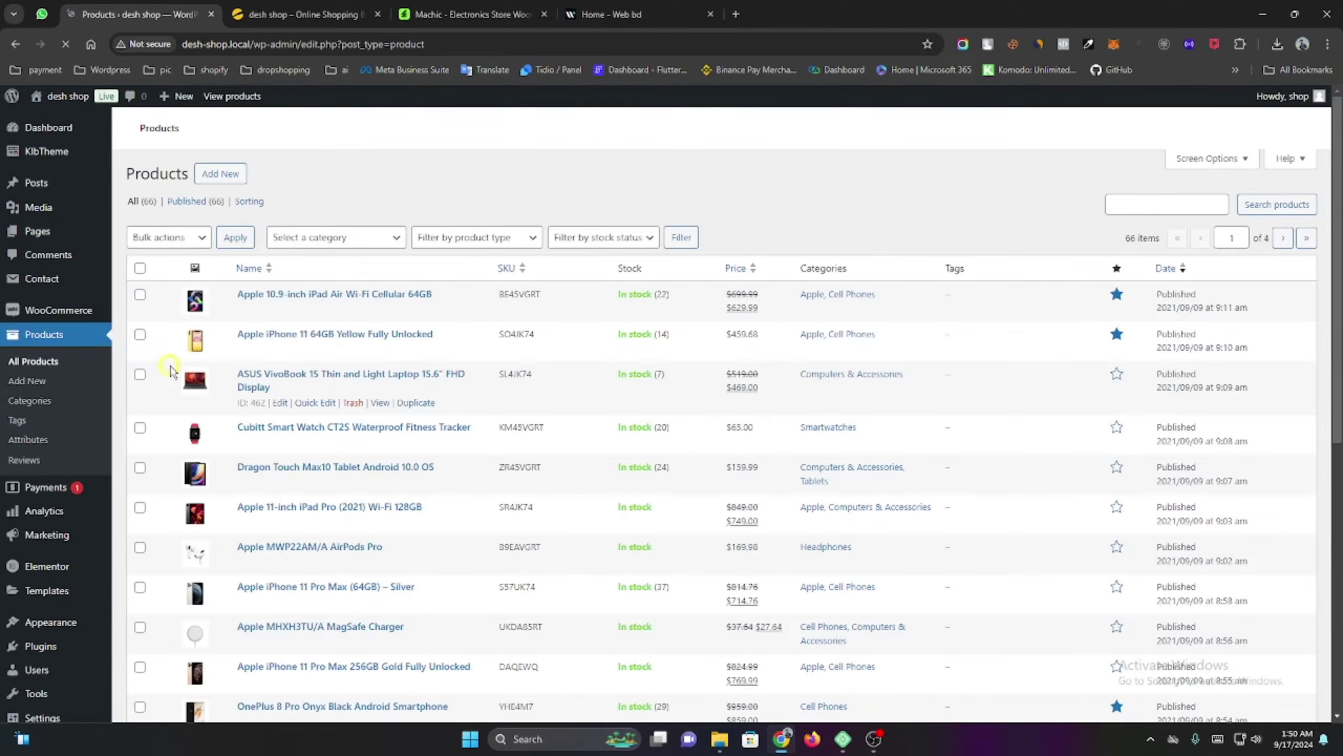
pyautogui.scroll(-10, 227, 421)
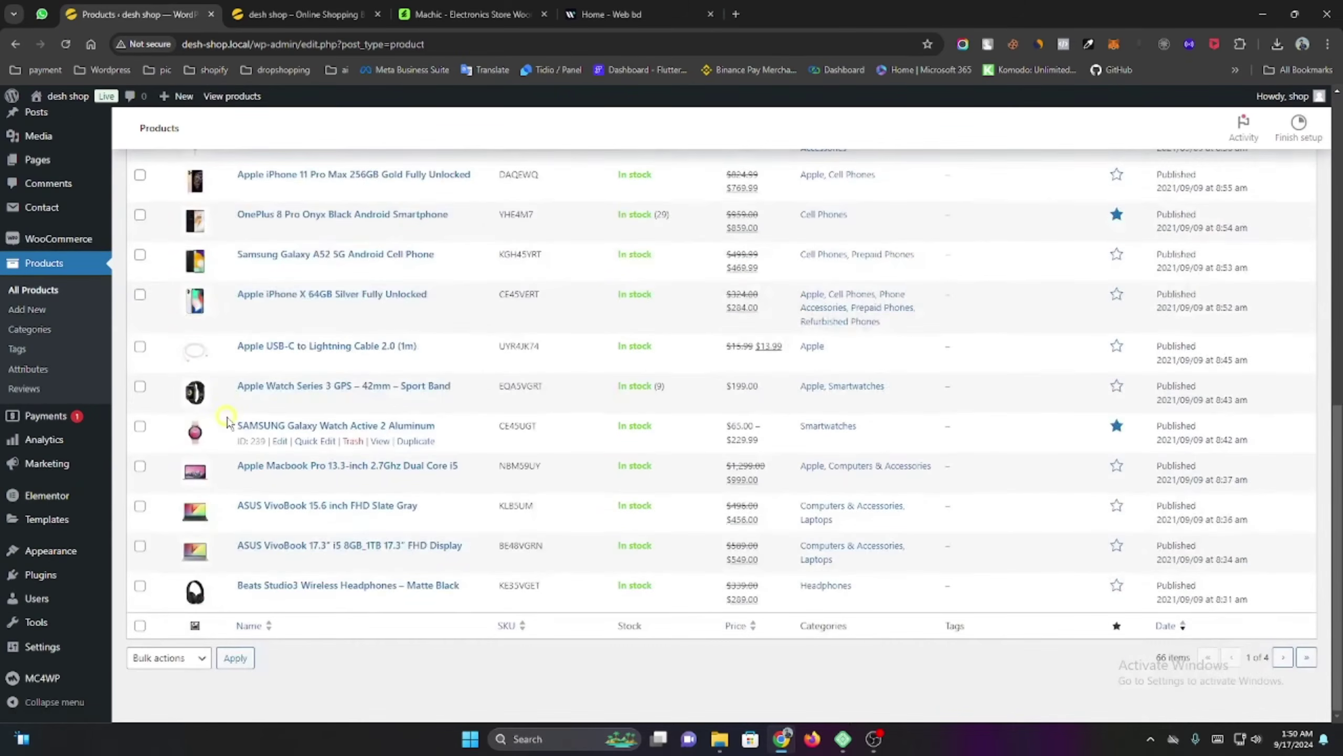
pyautogui.scroll(10, 227, 421)
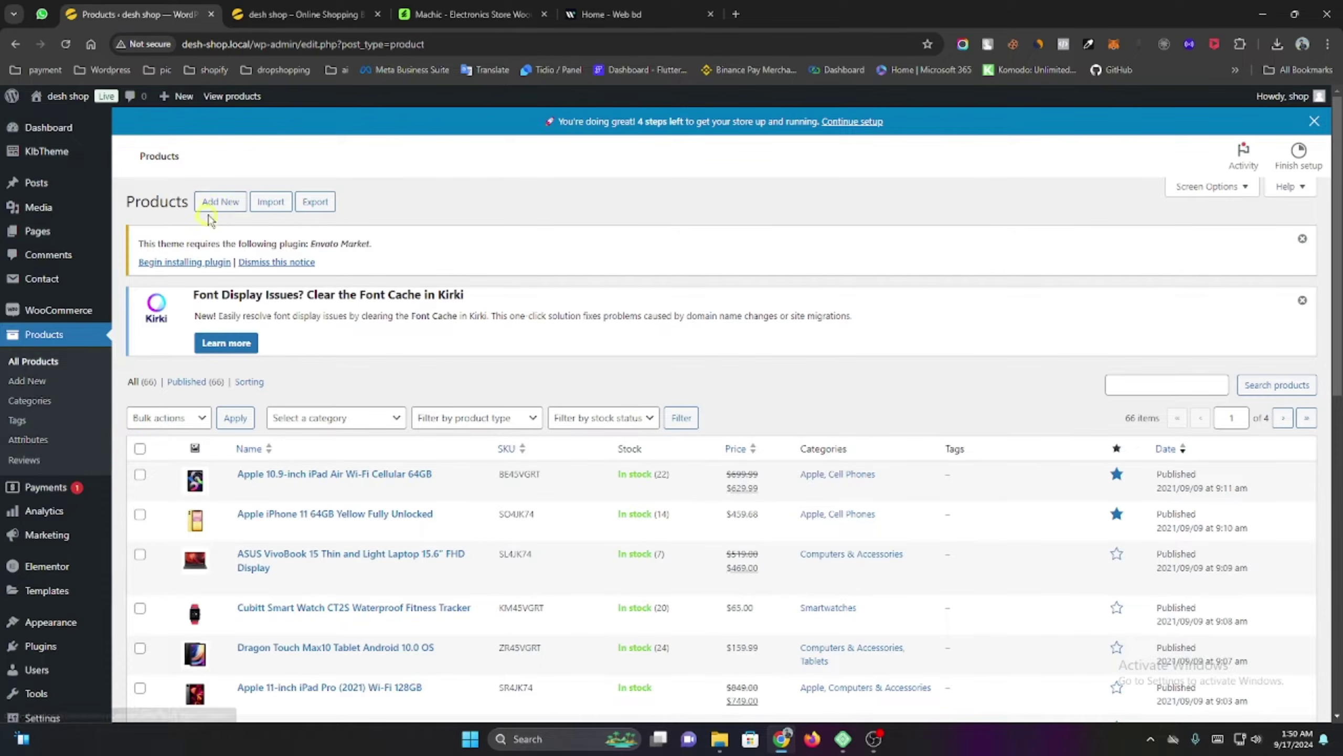
pyautogui.click(220, 204)
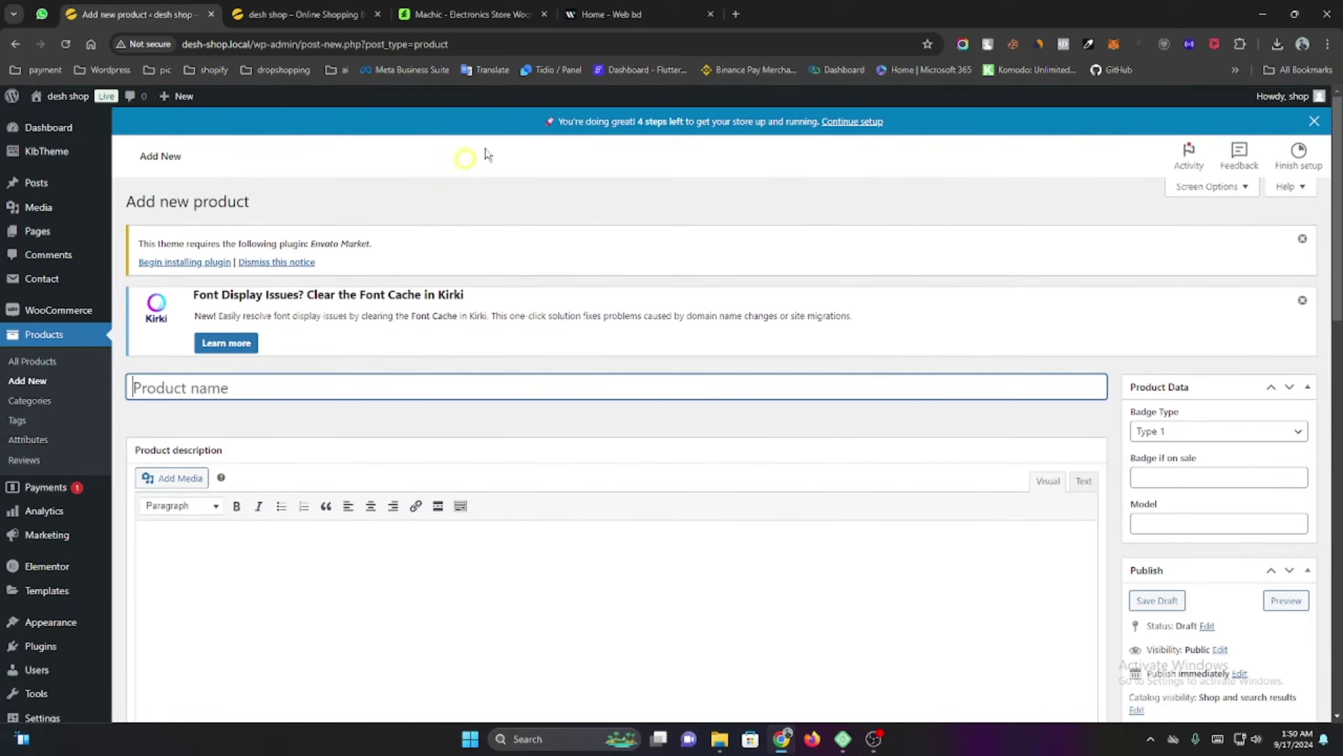
# Close Web bd and save the Sonoff L2 strip image to Downloads as sonoff_l2_rgb_strip_light.
pyautogui.click(710, 14)
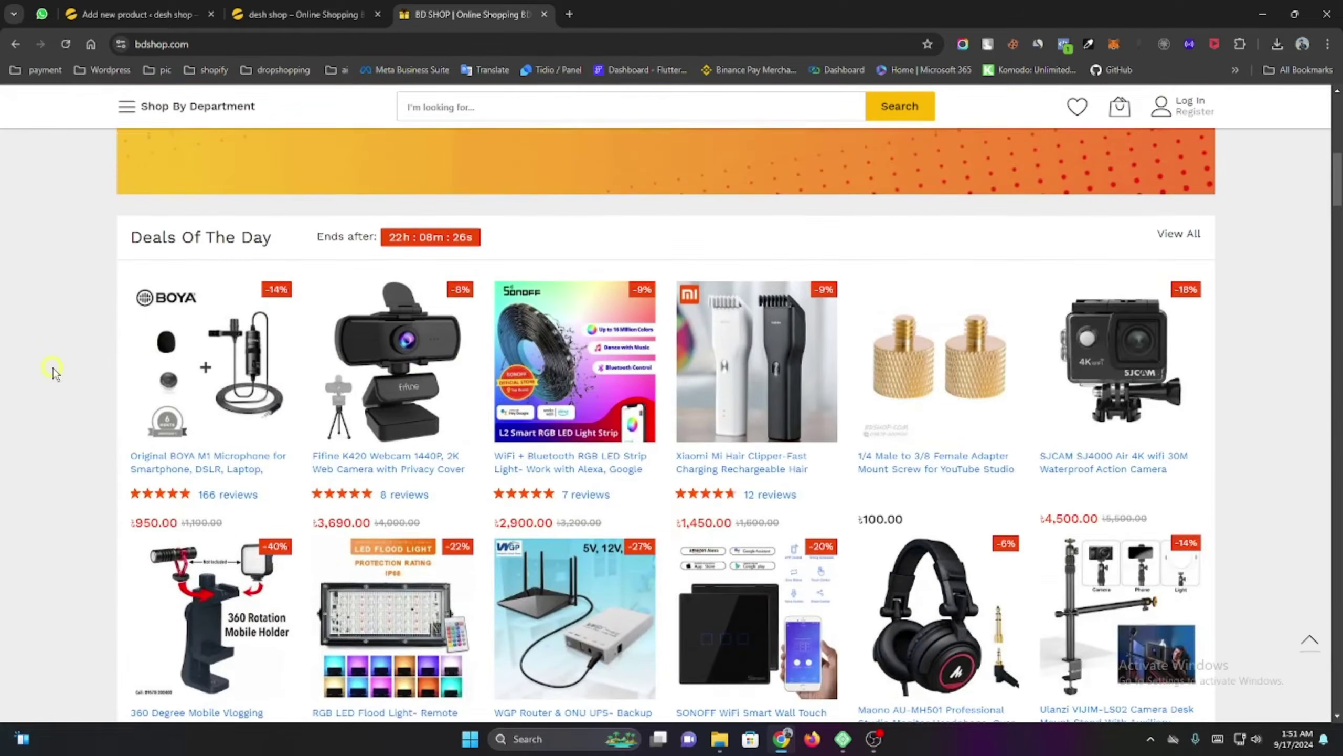
pyautogui.click(559, 400)
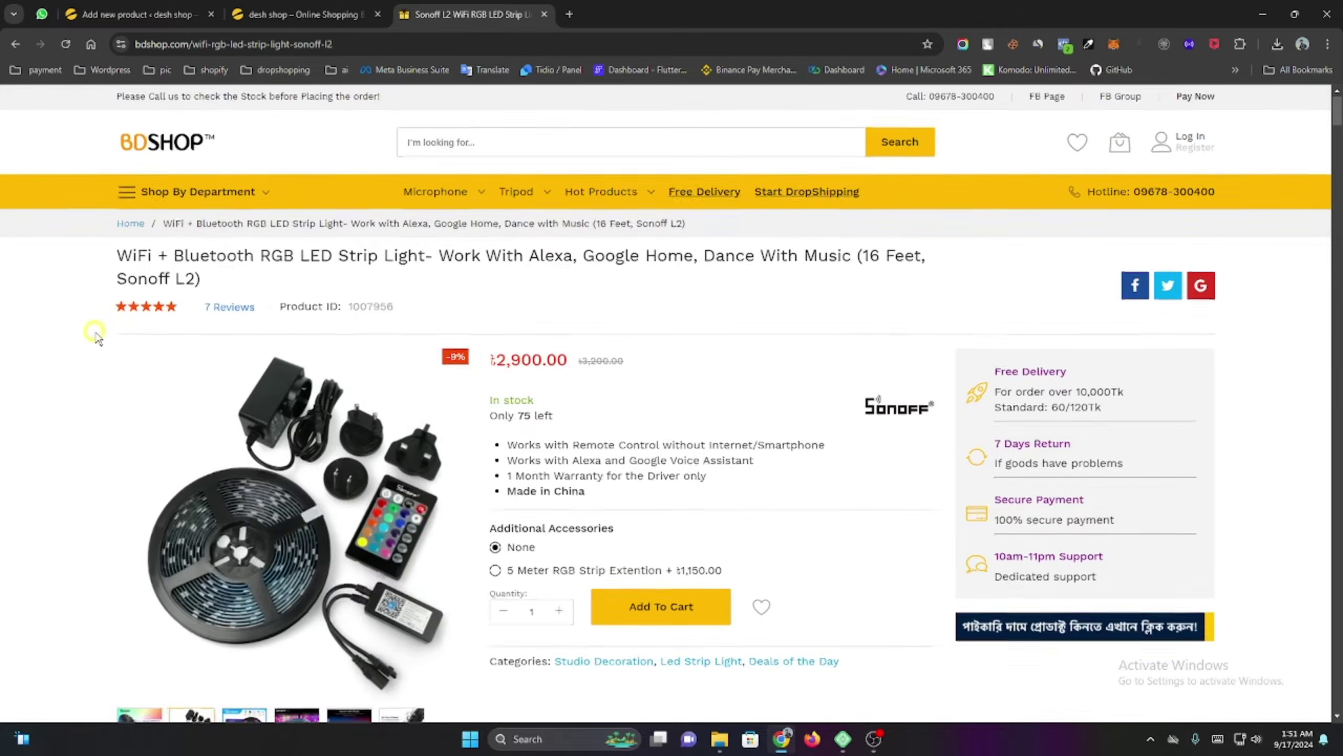
pyautogui.scroll(-3, 74, 333)
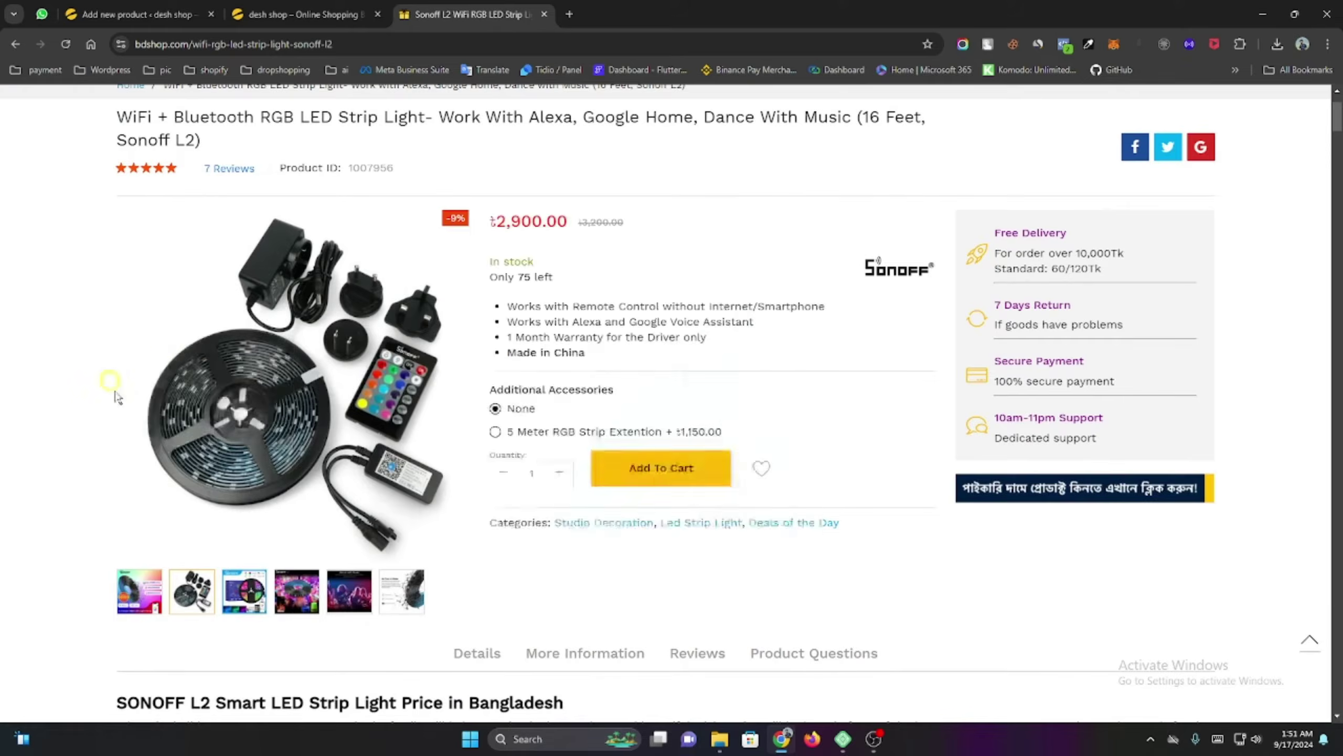
pyautogui.rightClick(213, 421)
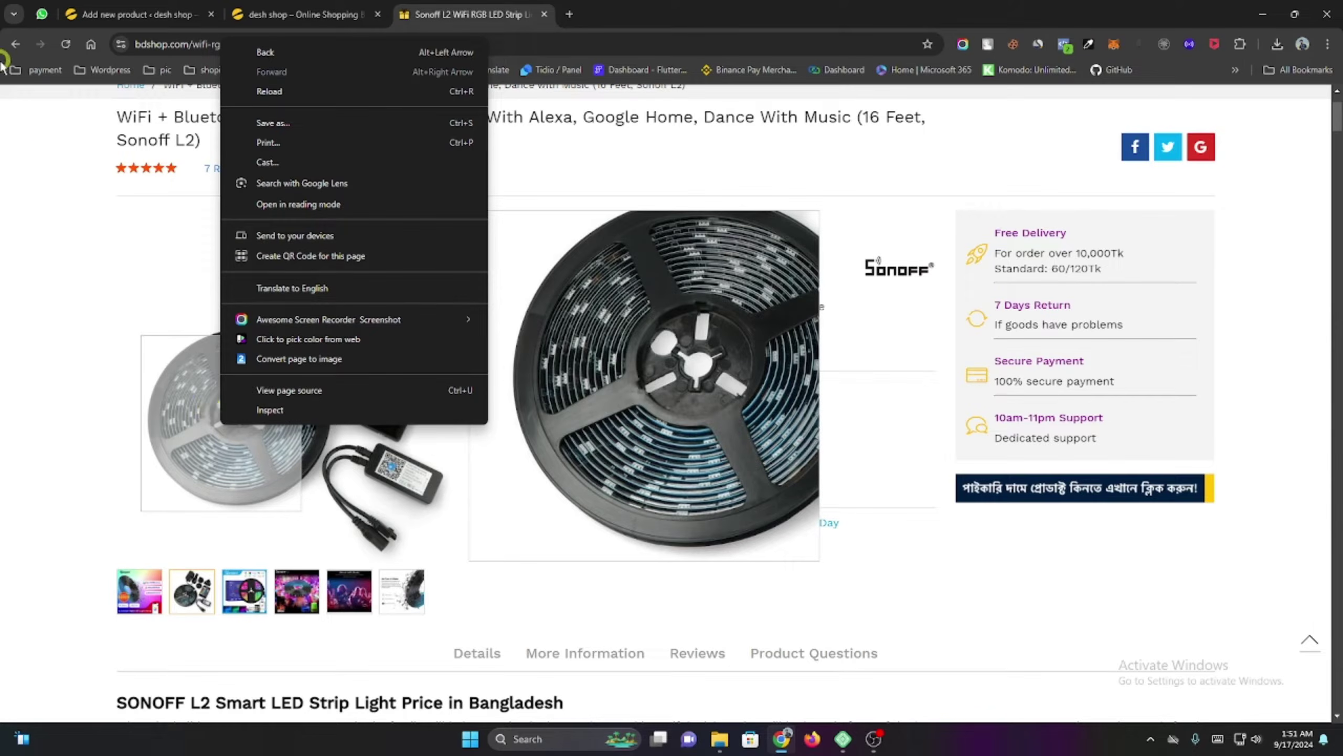
pyautogui.click(13, 49)
pyautogui.scroll(-5, 435, 442)
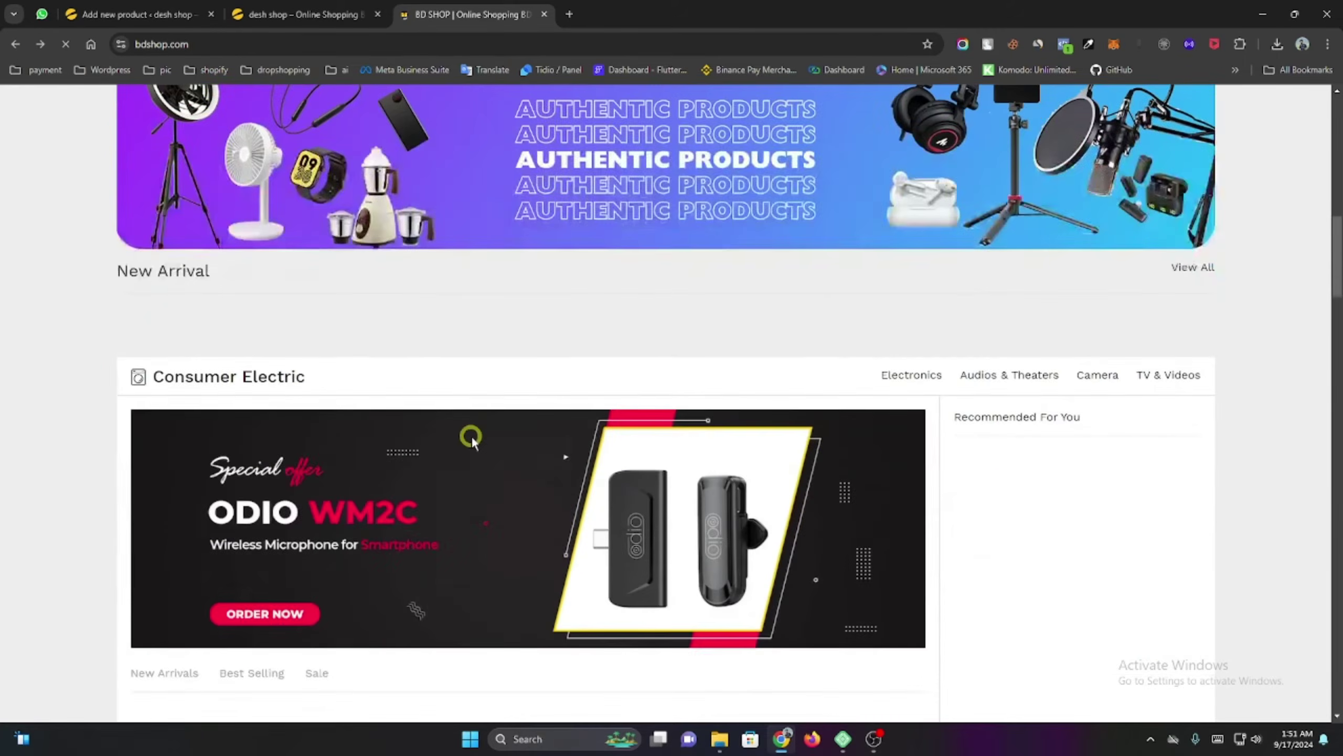
pyautogui.scroll(15, 465, 447)
pyautogui.scroll(-15, 479, 449)
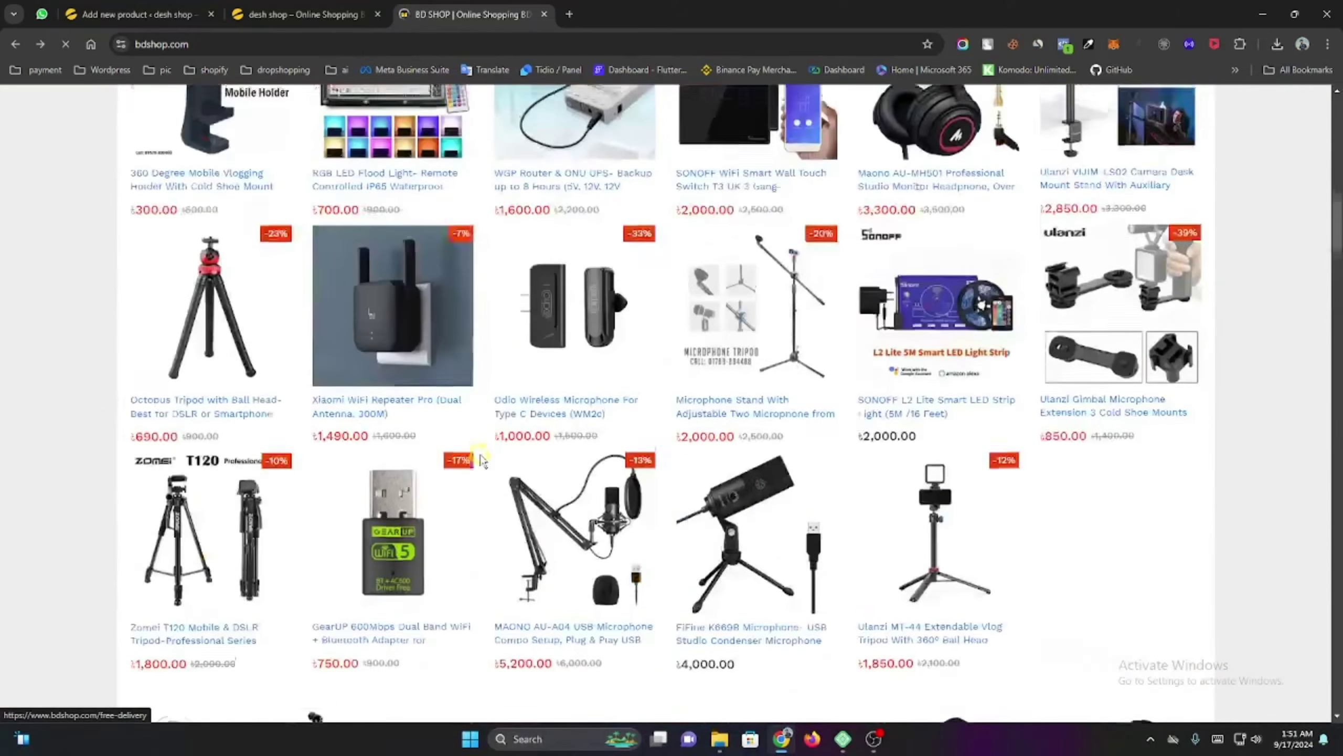
pyautogui.scroll(5, 497, 471)
pyautogui.scroll(5, 507, 484)
pyautogui.rightClick(585, 483)
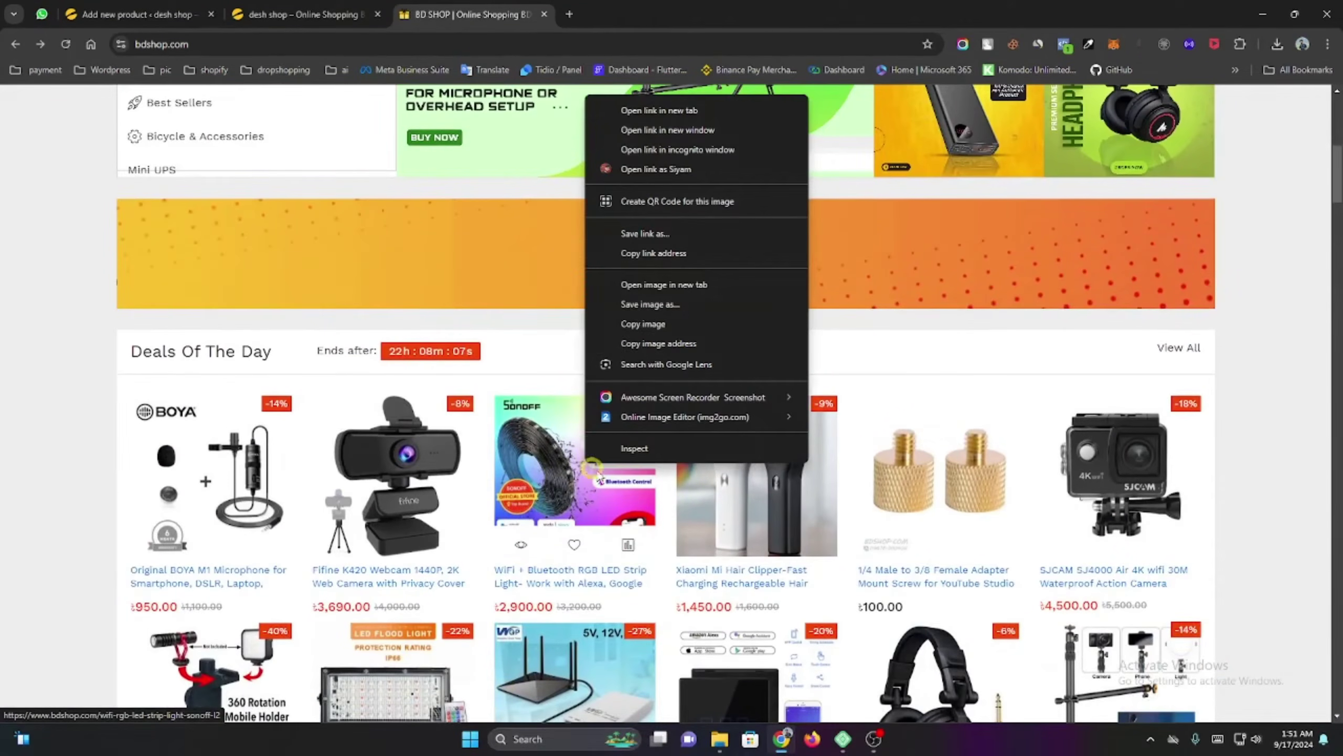
pyautogui.click(687, 304)
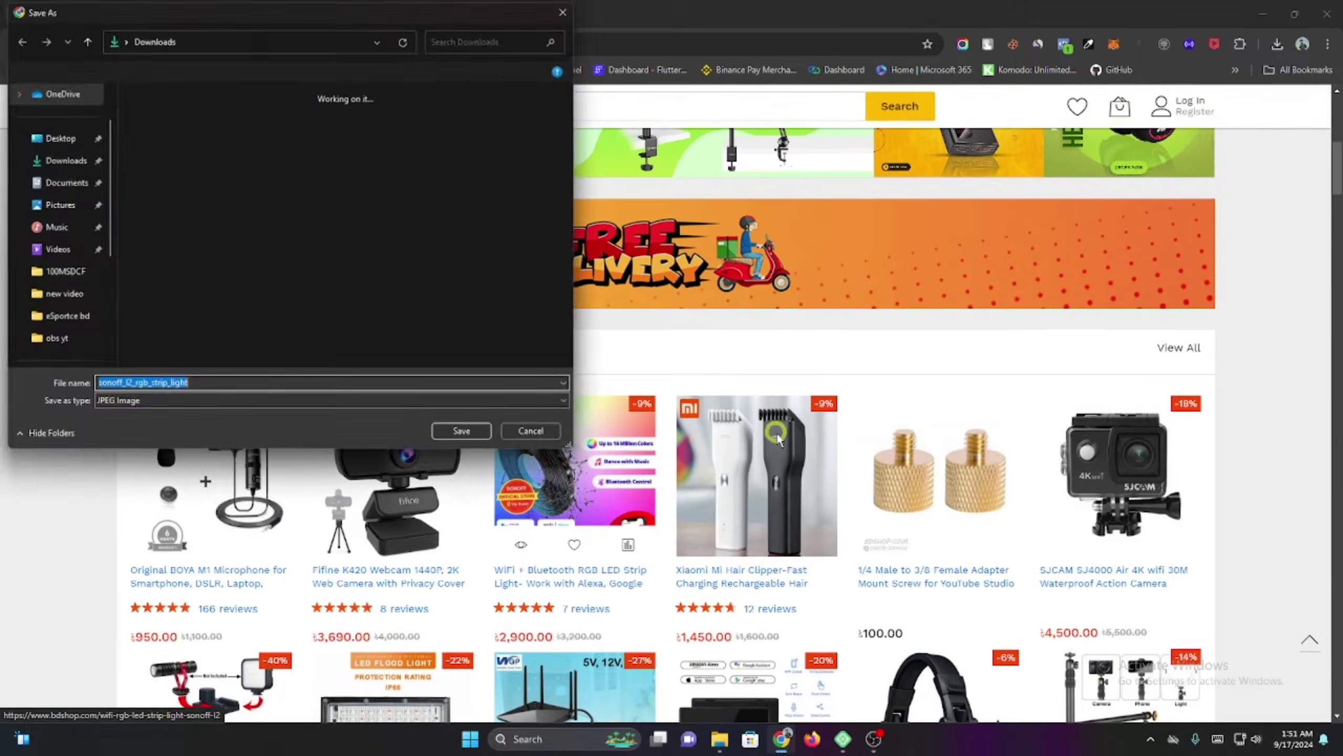
pyautogui.click(464, 433)
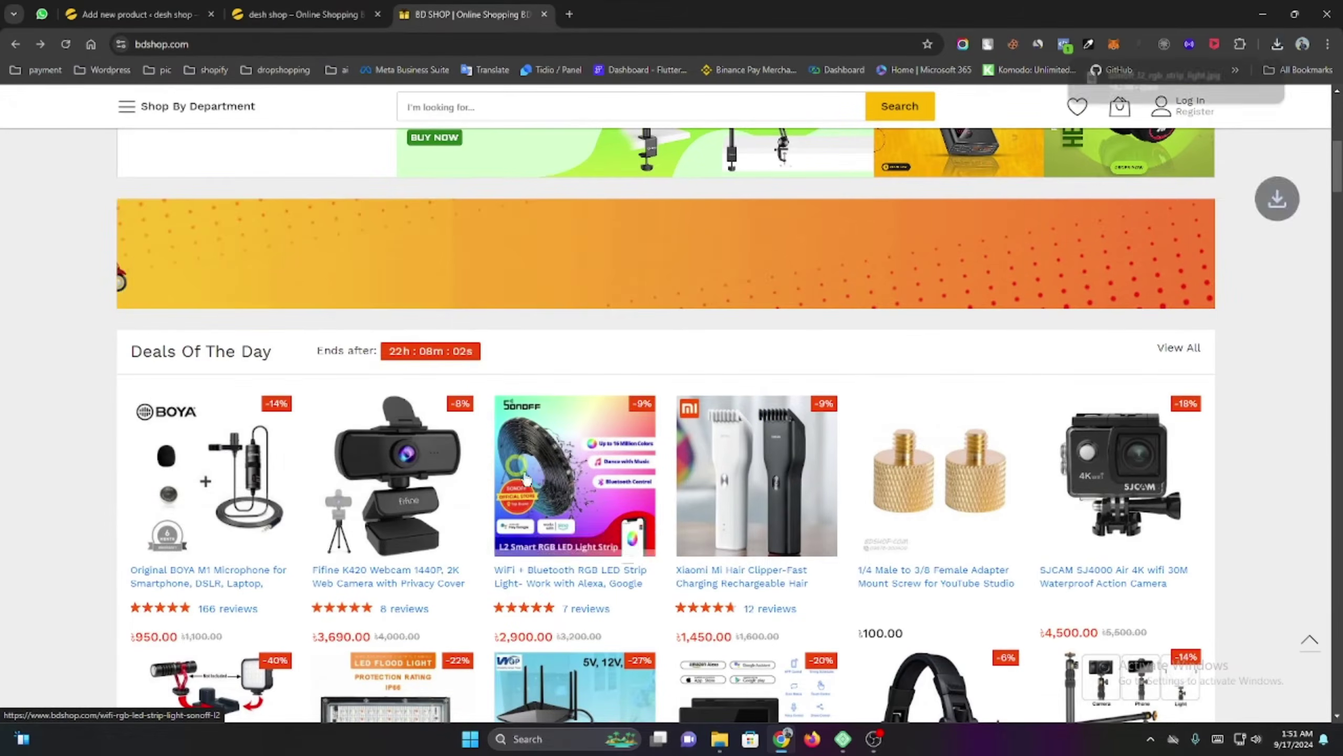
# Copy the full title from the Sonoff L2 LED strip product page.
pyautogui.click(574, 476)
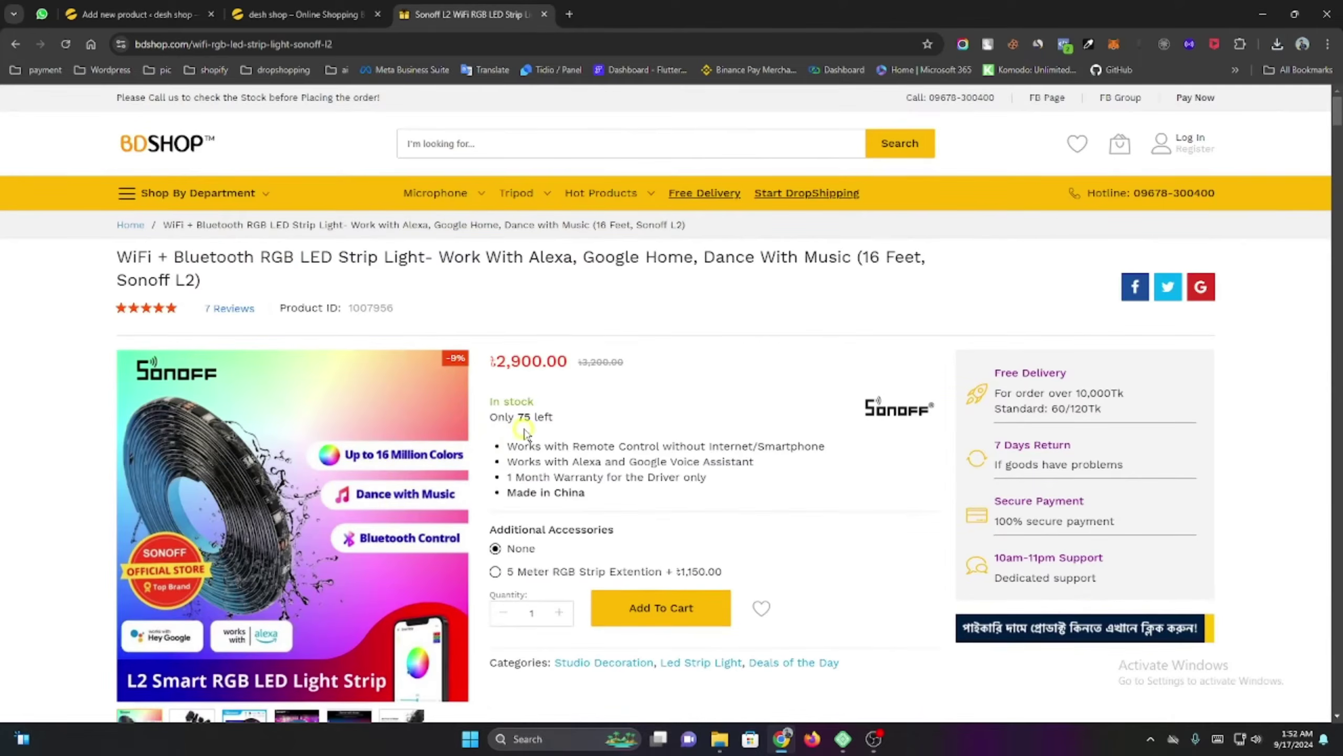
pyautogui.tripleClick(174, 261)
pyautogui.rightClick(175, 261)
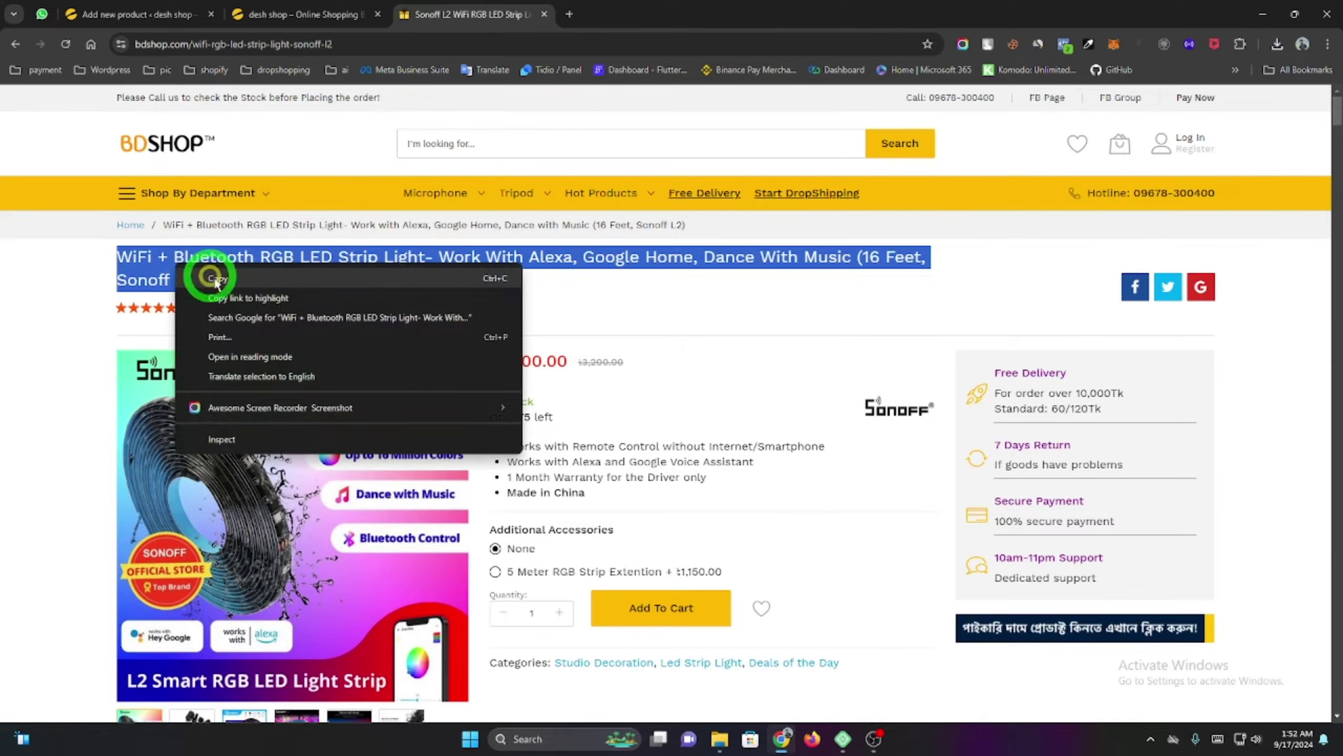
pyautogui.click(207, 263)
# Paste the copied title as the product name and copy the ৳2,900.00 bdshop price.
pyautogui.click(151, 13)
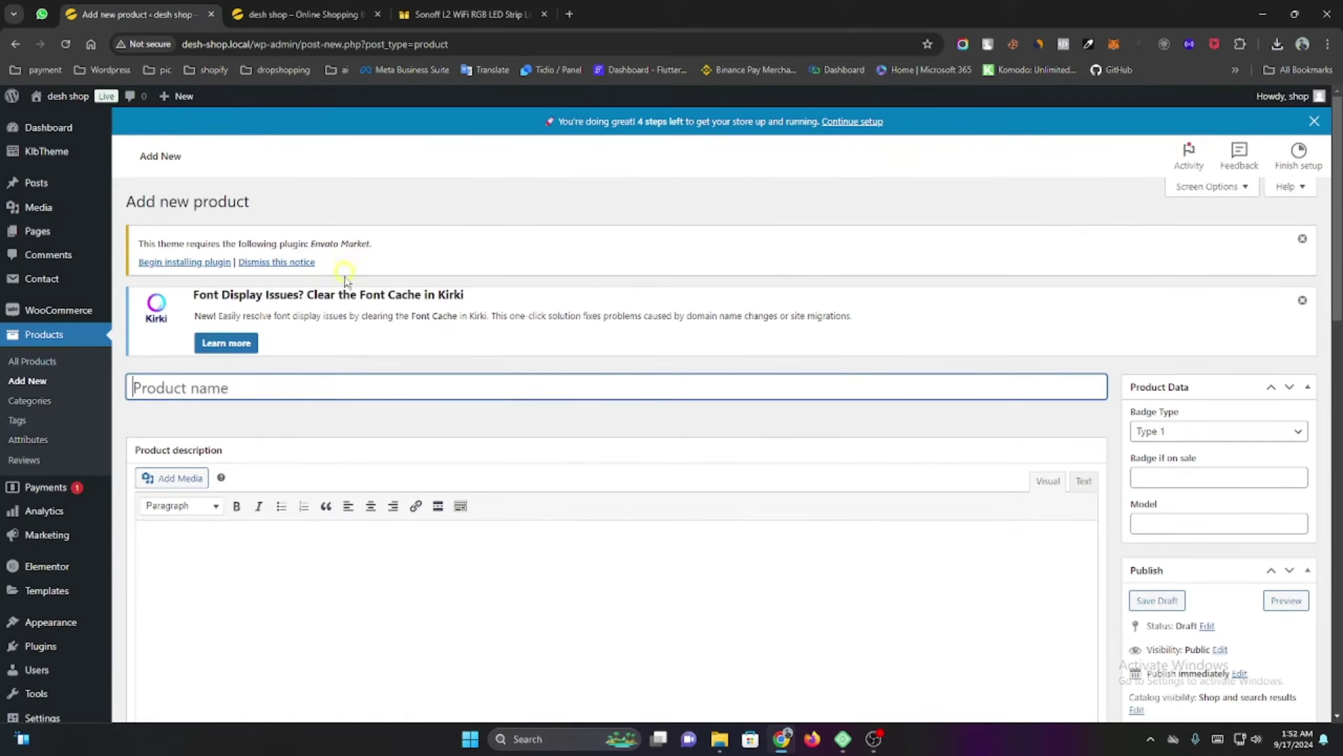
pyautogui.hotkey('ctrl', 'v')
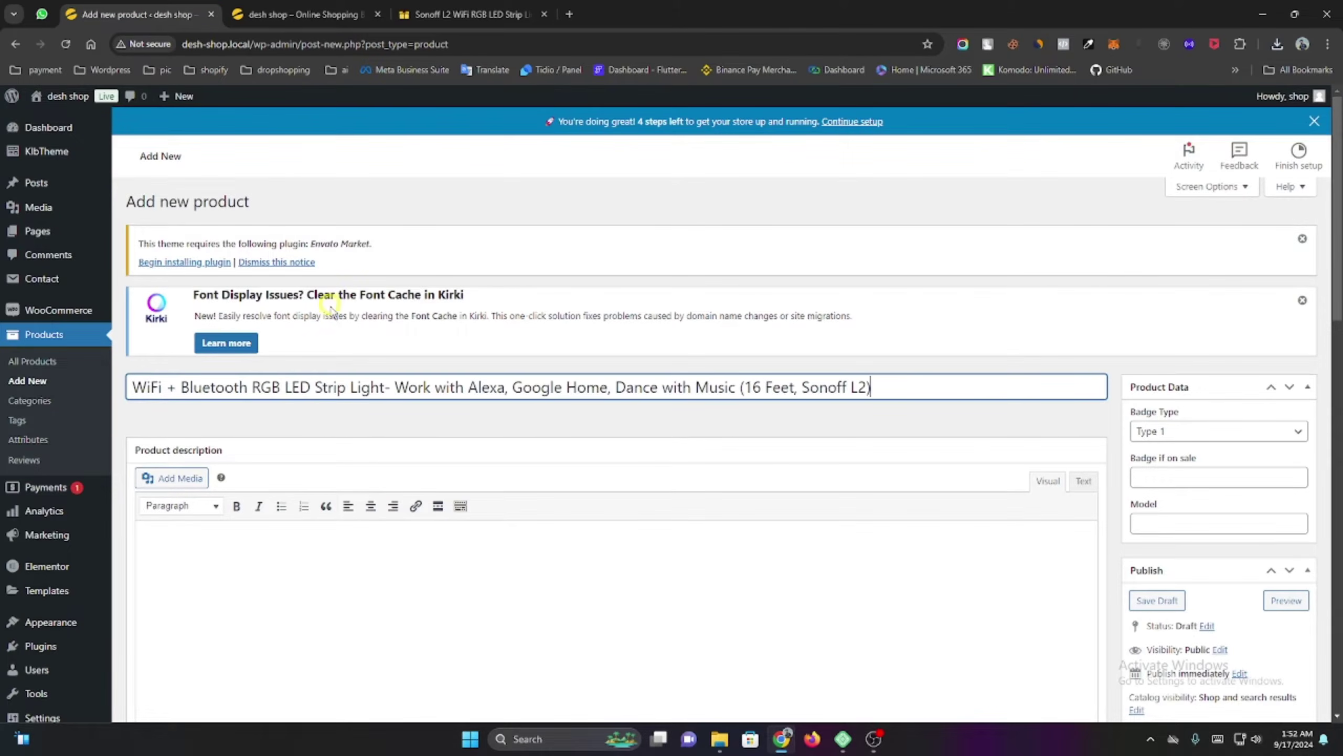
pyautogui.click(432, 10)
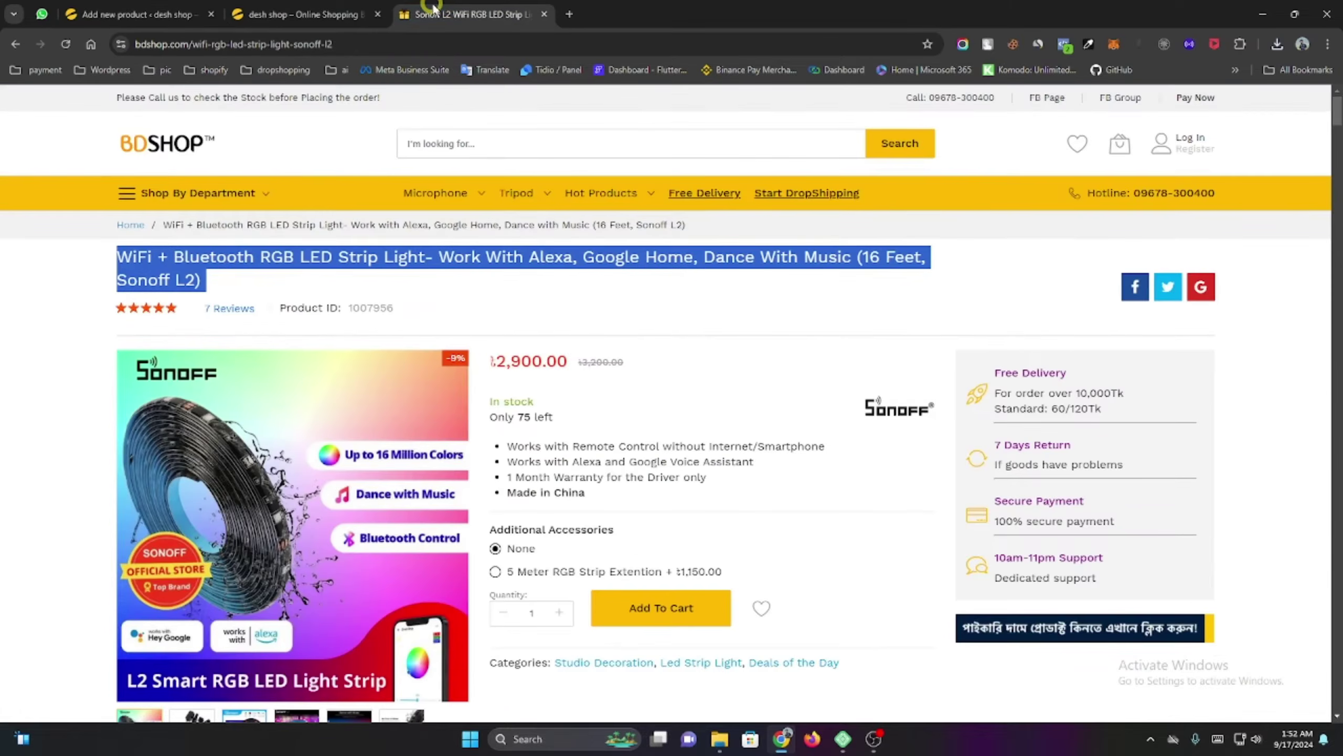
pyautogui.doubleClick(514, 361)
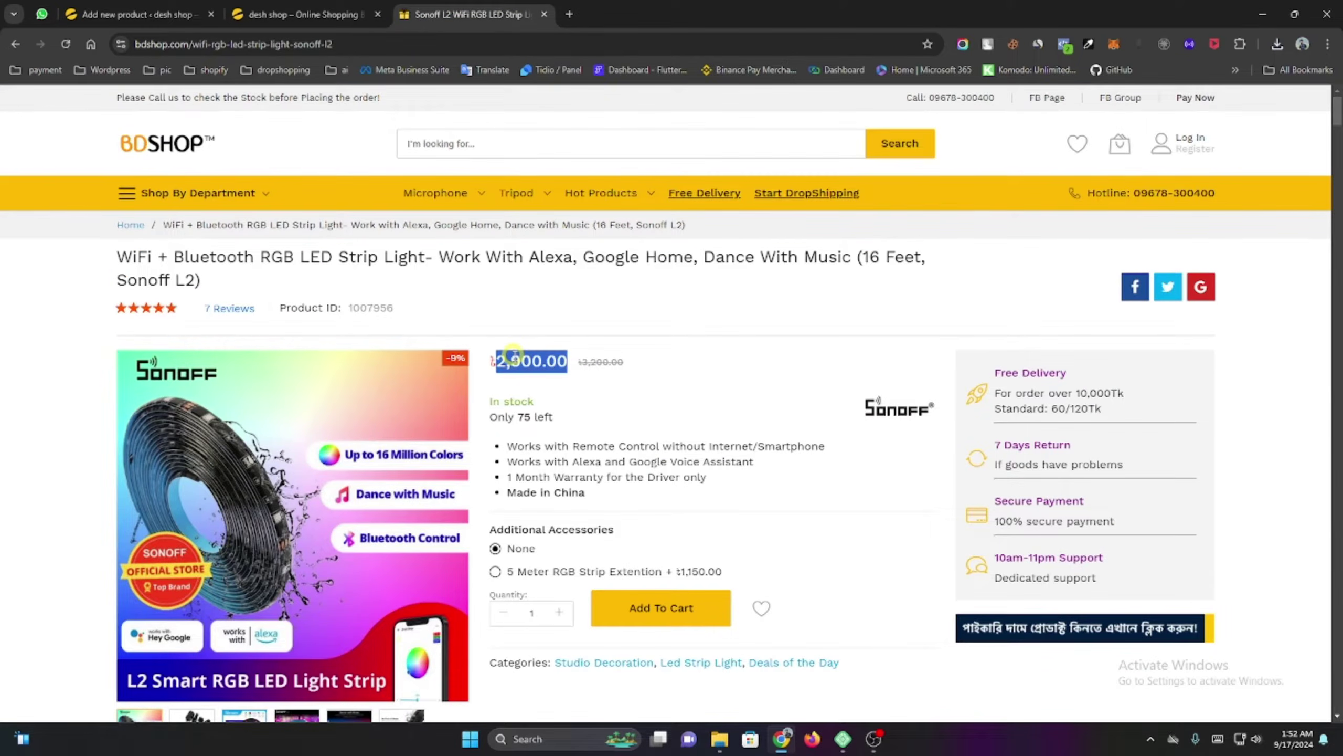
pyautogui.rightClick(514, 355)
pyautogui.click(534, 372)
# Paste the price into Regular price and trim it to 2900.
pyautogui.click(282, 7)
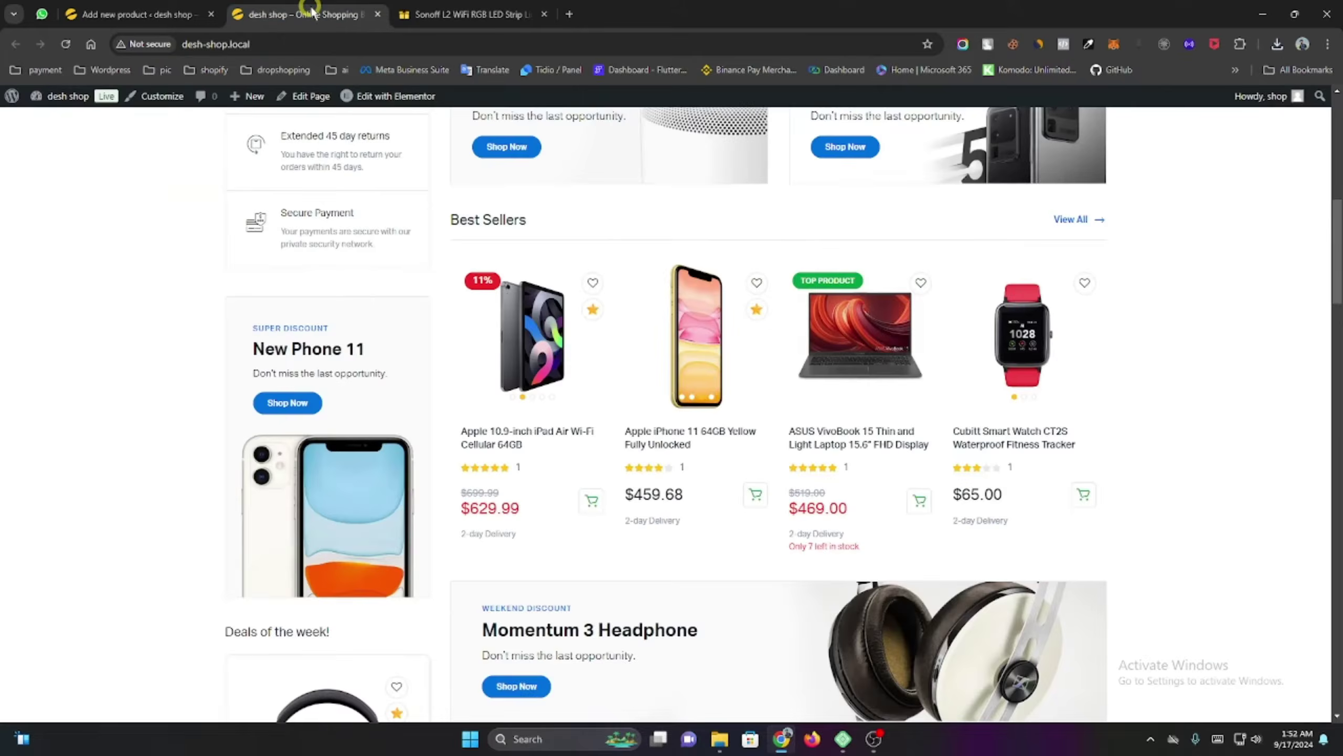
pyautogui.click(139, 14)
pyautogui.scroll(-8, 338, 455)
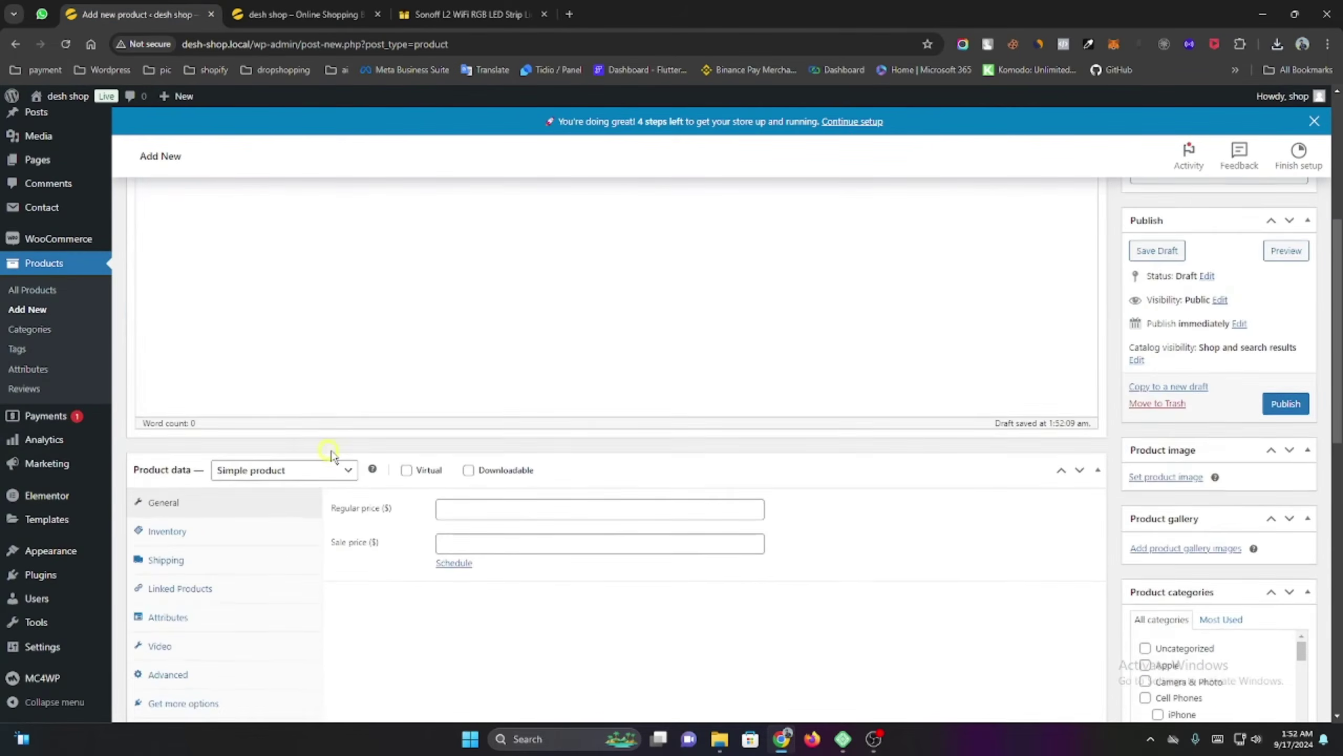
pyautogui.click(454, 366)
pyautogui.hotkey('ctrl', 'v')
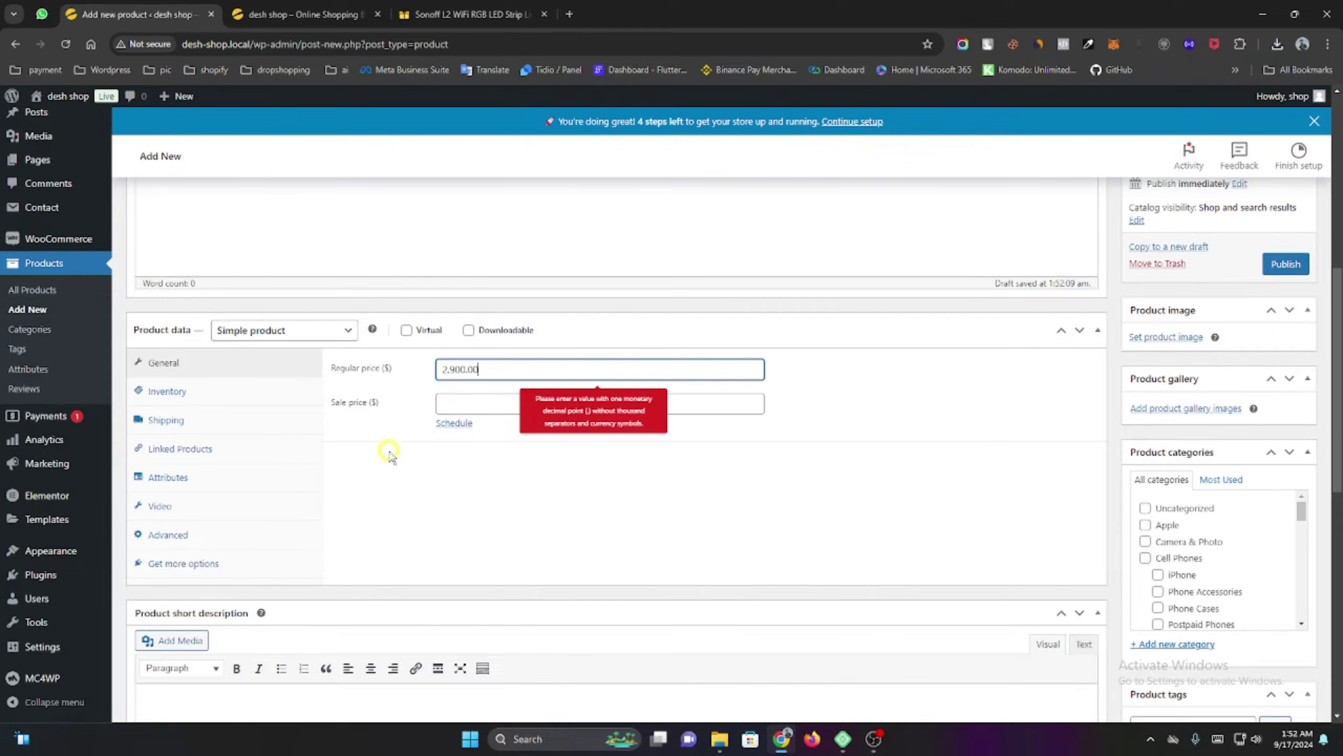
pyautogui.press('BackSpace')
pyautogui.click(394, 459)
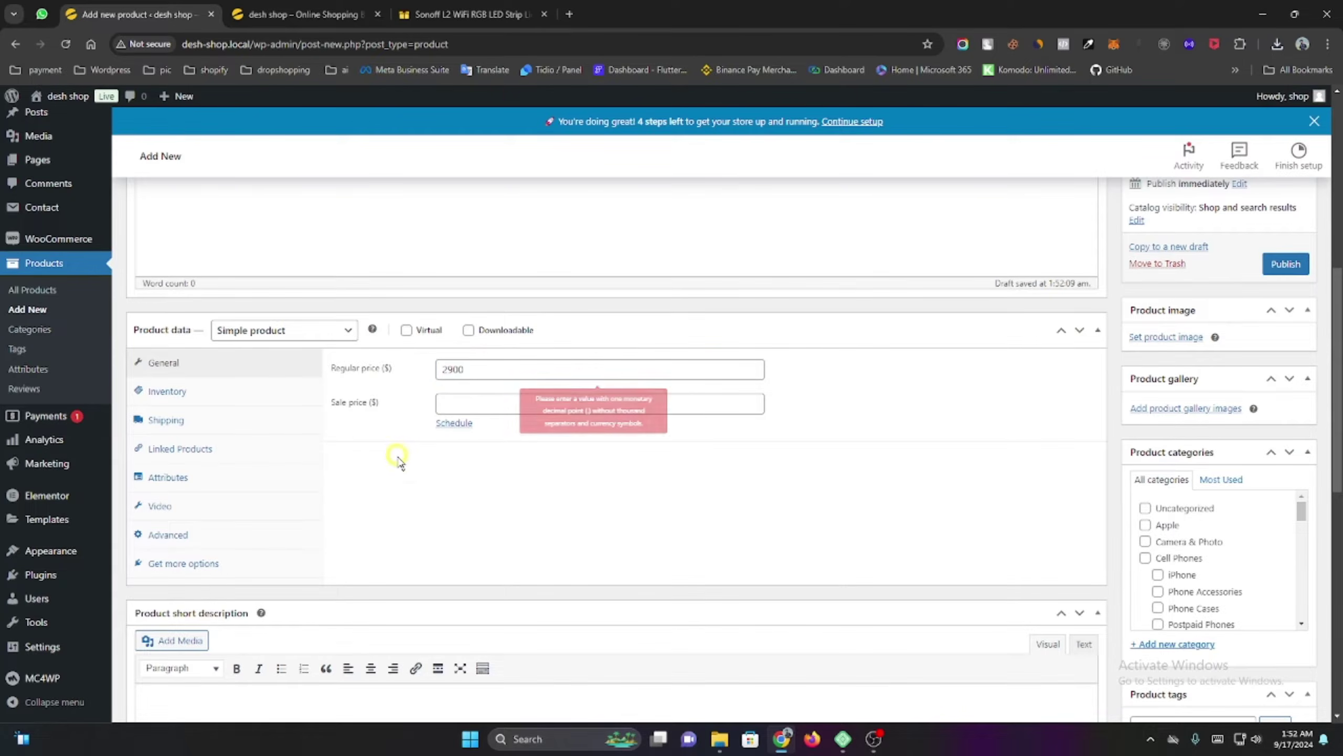
# Select and copy the entire Sonoff L2 description on bdshop, then return to the product editor.
pyautogui.click(439, 6)
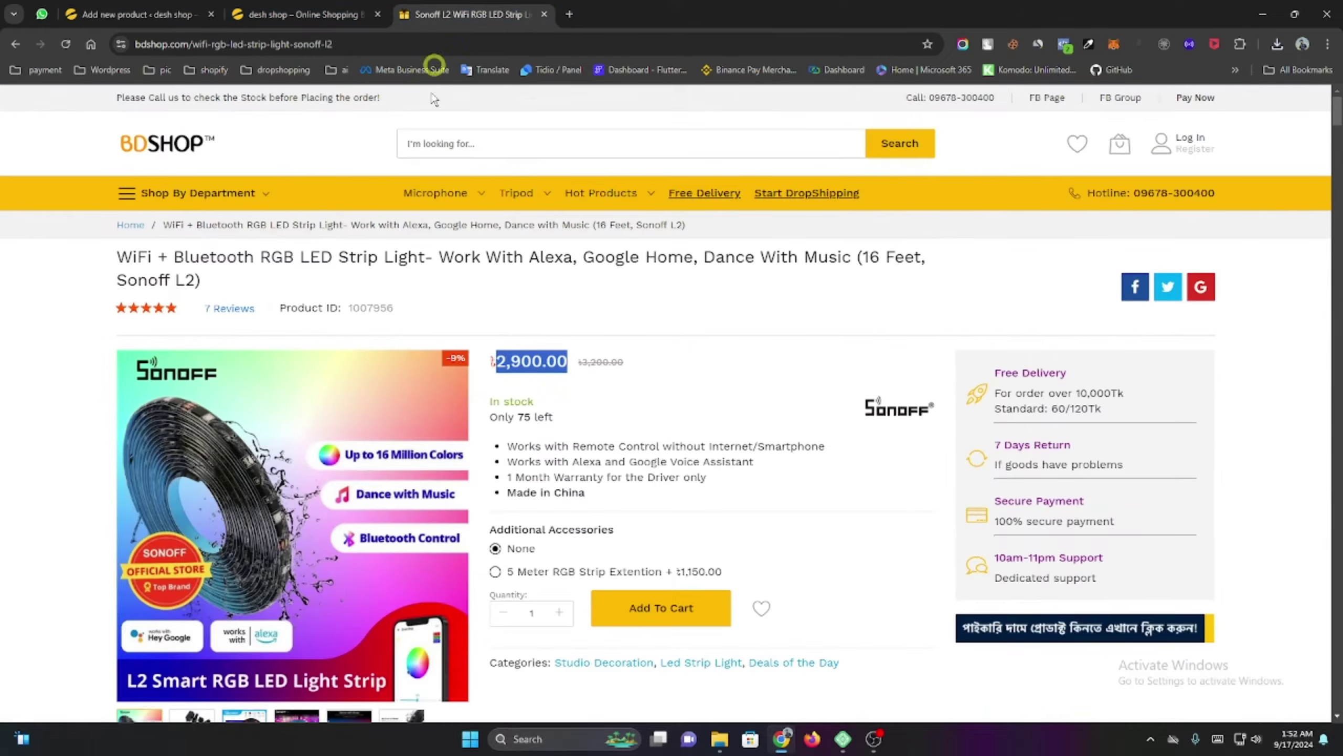
pyautogui.click(665, 326)
pyautogui.scroll(-8, 665, 328)
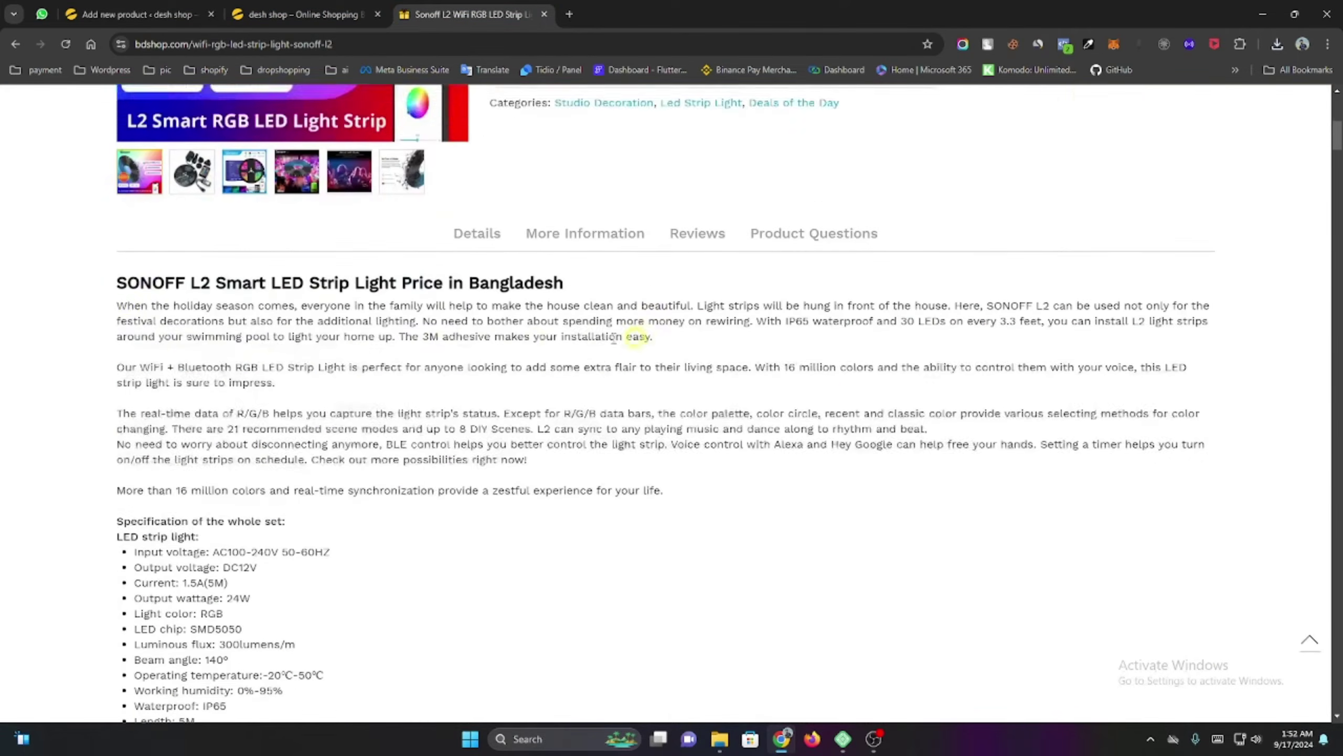
pyautogui.moveTo(113, 286); pyautogui.dragTo(262, 385)
pyautogui.click(112, 283)
pyautogui.moveTo(117, 278); pyautogui.dragTo(370, 703)
pyautogui.scroll(-10, 510, 534)
pyautogui.click(526, 646)
pyautogui.moveTo(533, 682); pyautogui.dragTo(564, 749)
pyautogui.moveTo(564, 750); pyautogui.dragTo(925, 624)
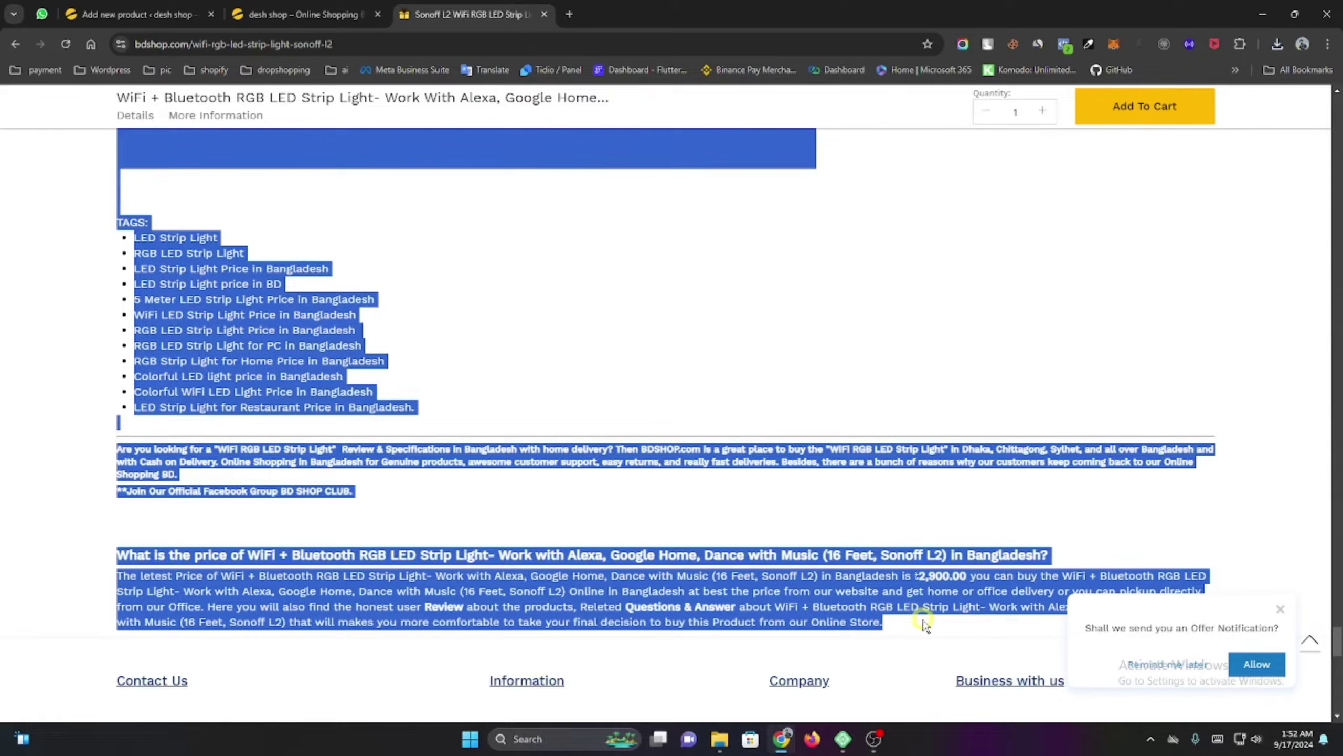
pyautogui.rightClick(800, 600)
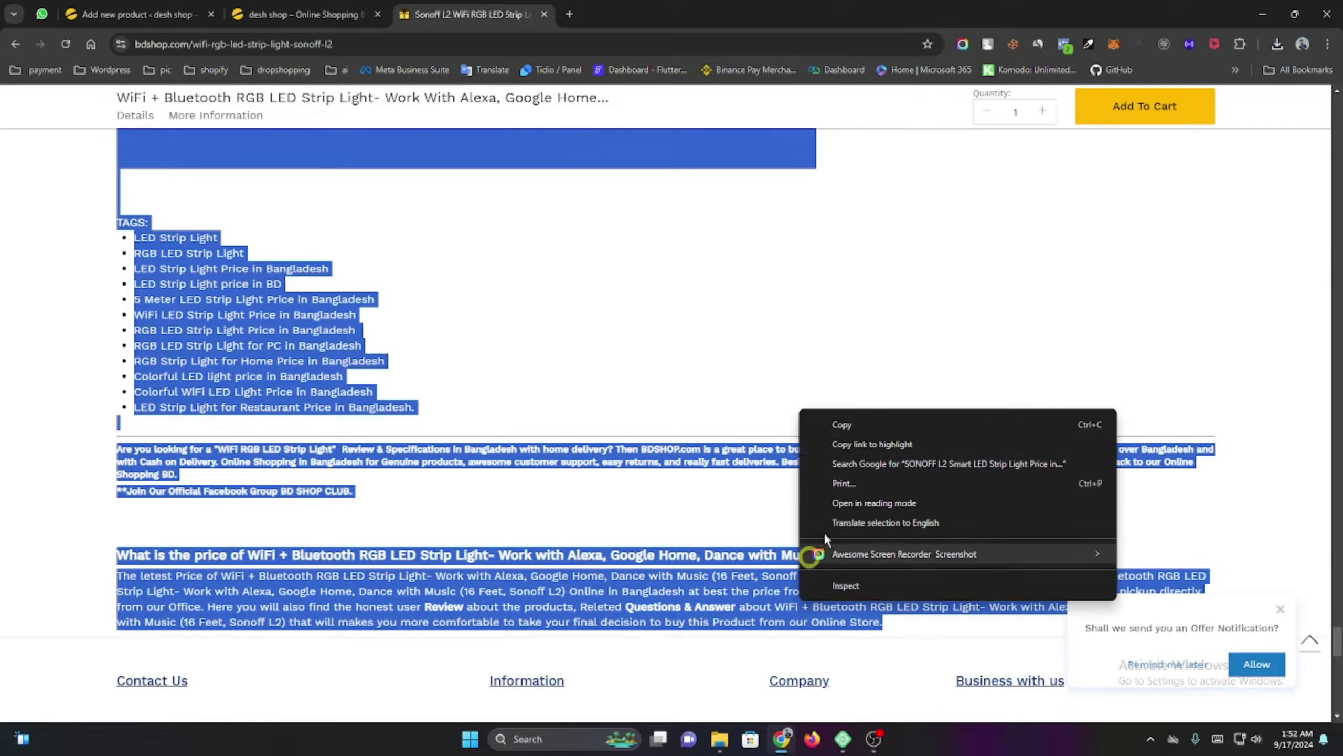
pyautogui.click(863, 425)
pyautogui.click(135, 12)
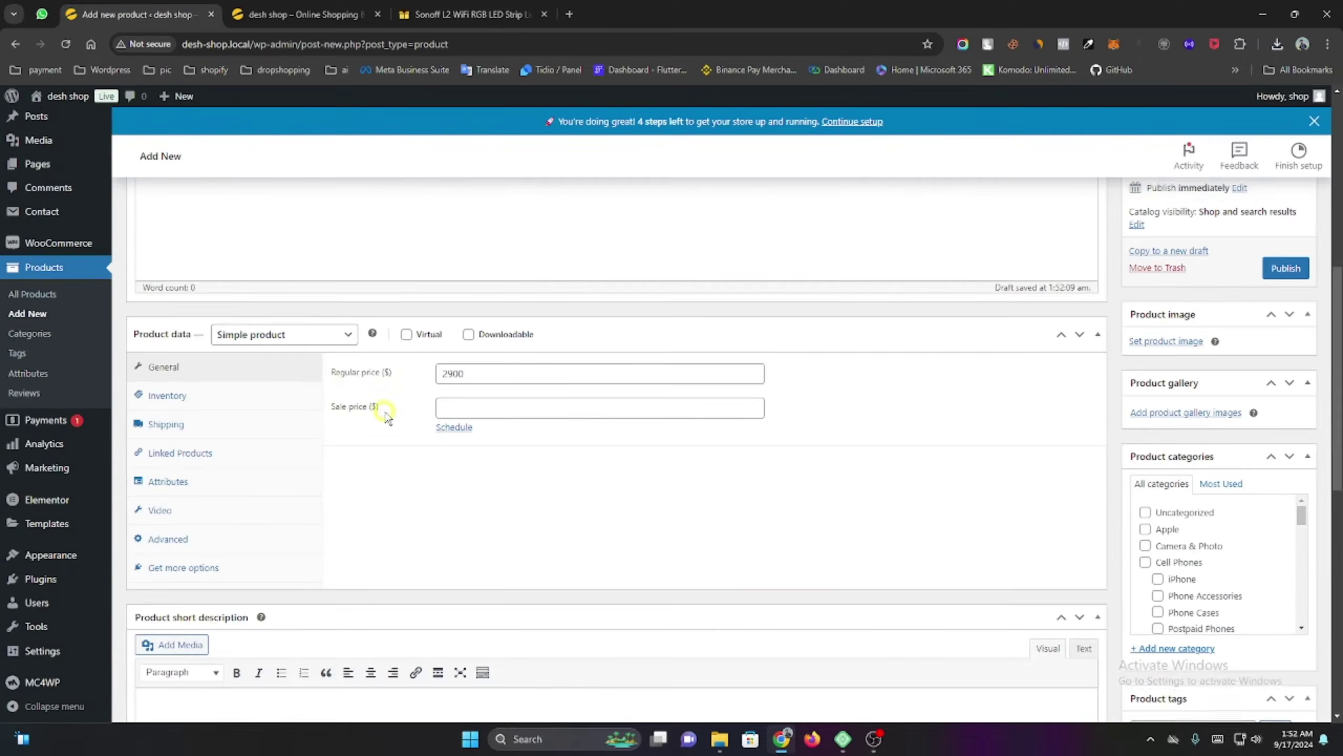
# Paste the Sonoff L2 text, feature images and specification lists into Product description.
pyautogui.scroll(5, 386, 416)
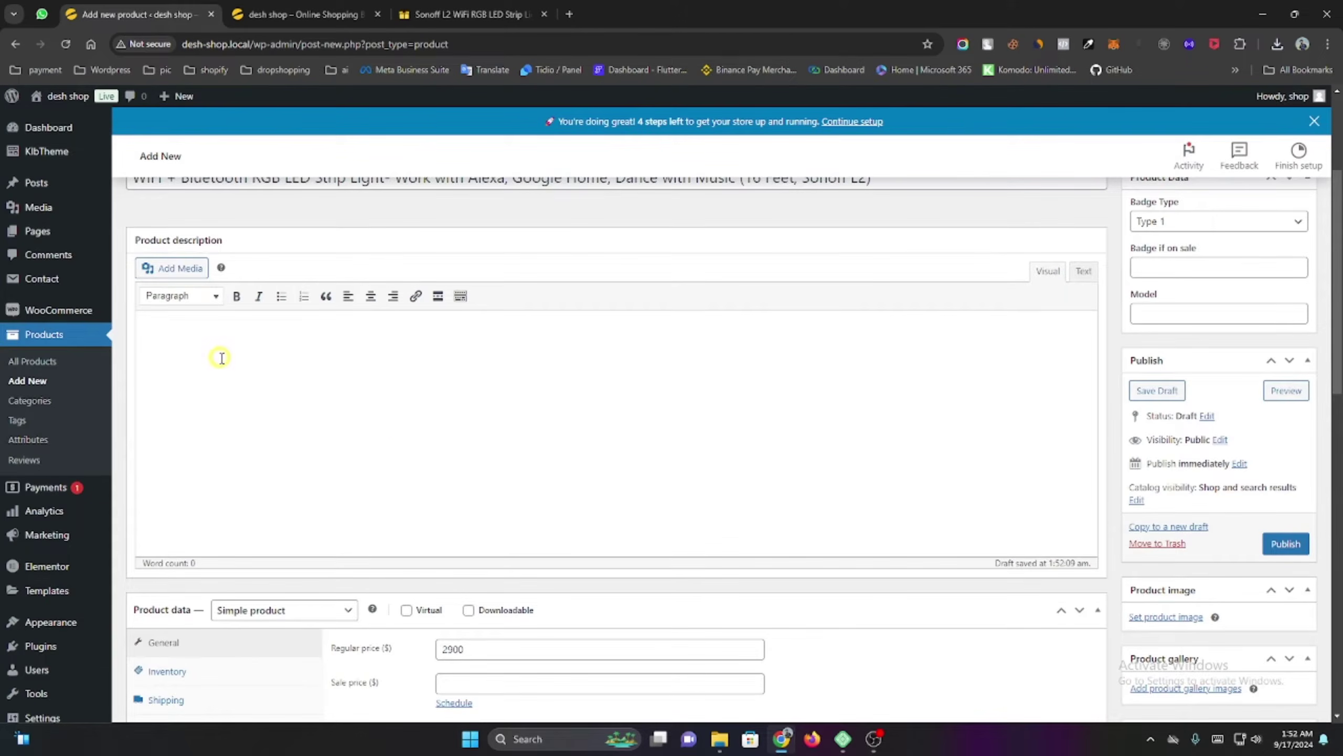
pyautogui.scroll(-8, 264, 367)
pyautogui.scroll(5, 267, 370)
pyautogui.scroll(-2, 270, 374)
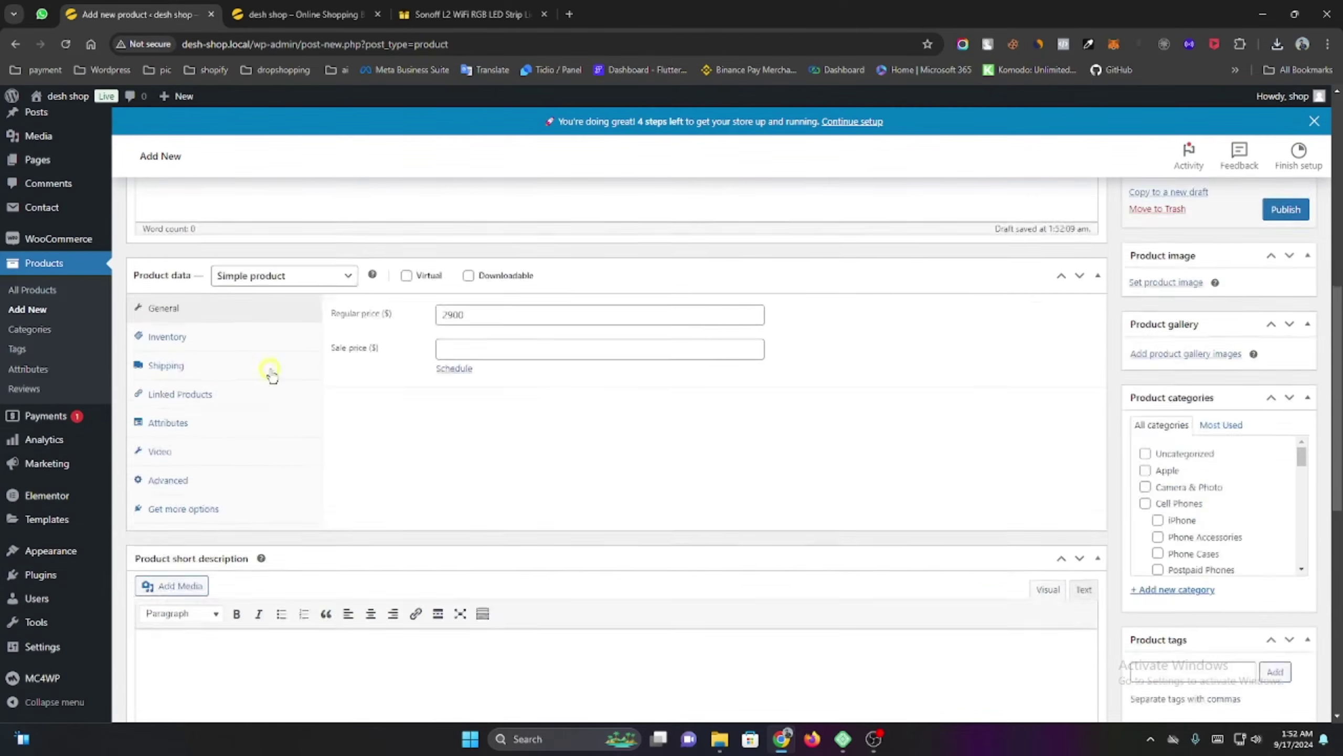
pyautogui.scroll(-5, 270, 369)
pyautogui.scroll(15, 270, 368)
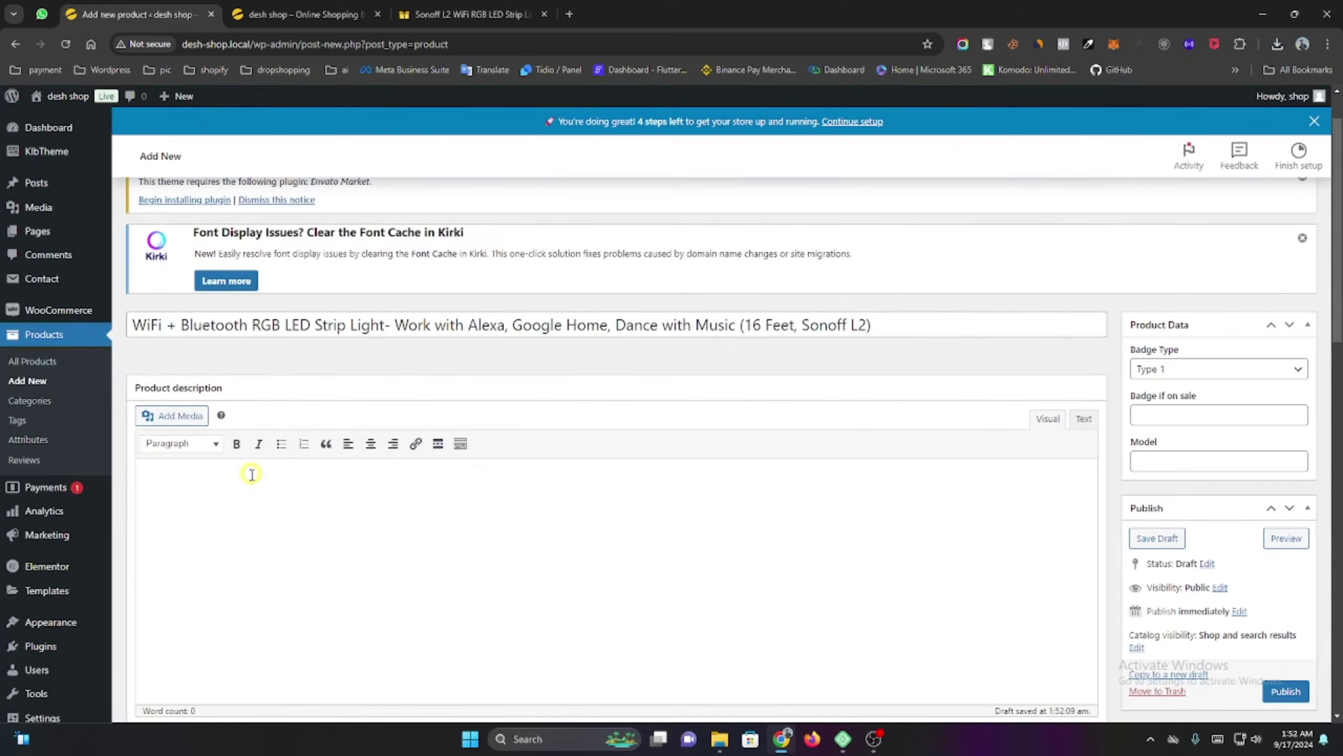
pyautogui.hotkey('ctrl', 'v')
pyautogui.scroll(15, 503, 467)
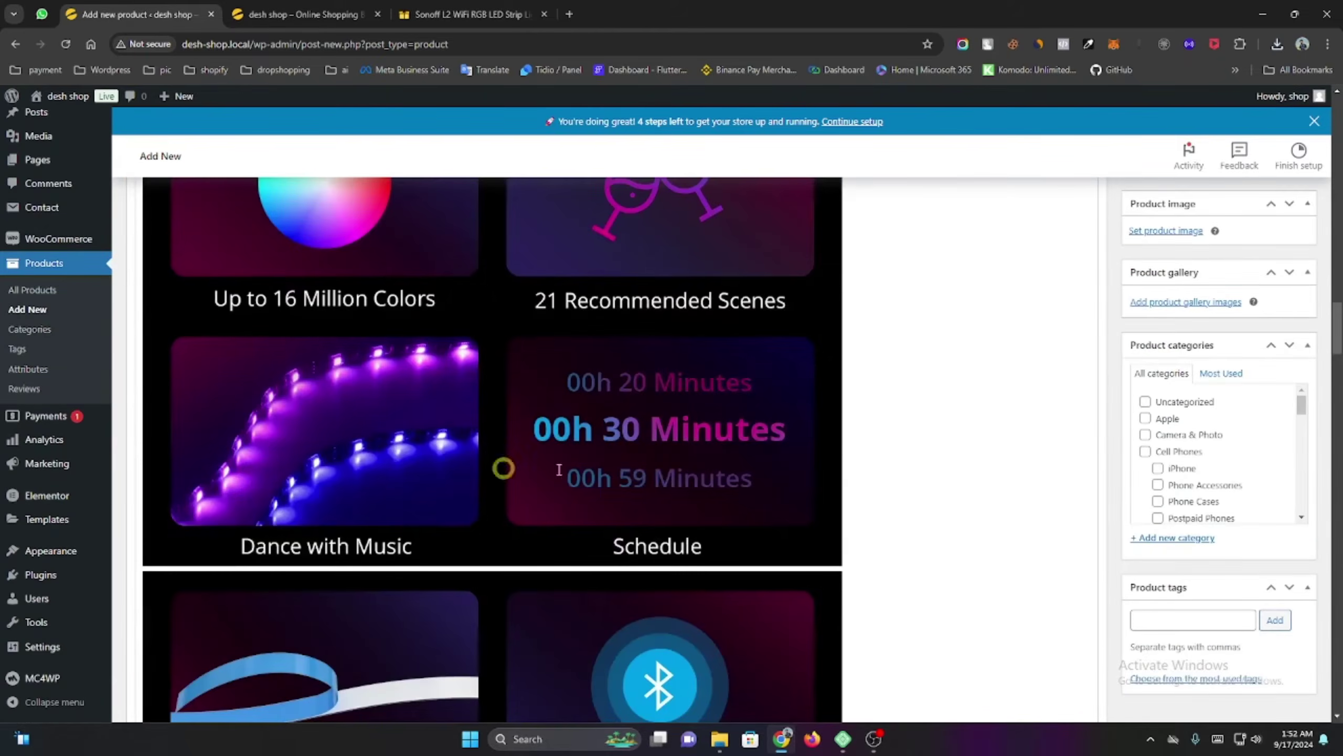
pyautogui.scroll(20, 1040, 474)
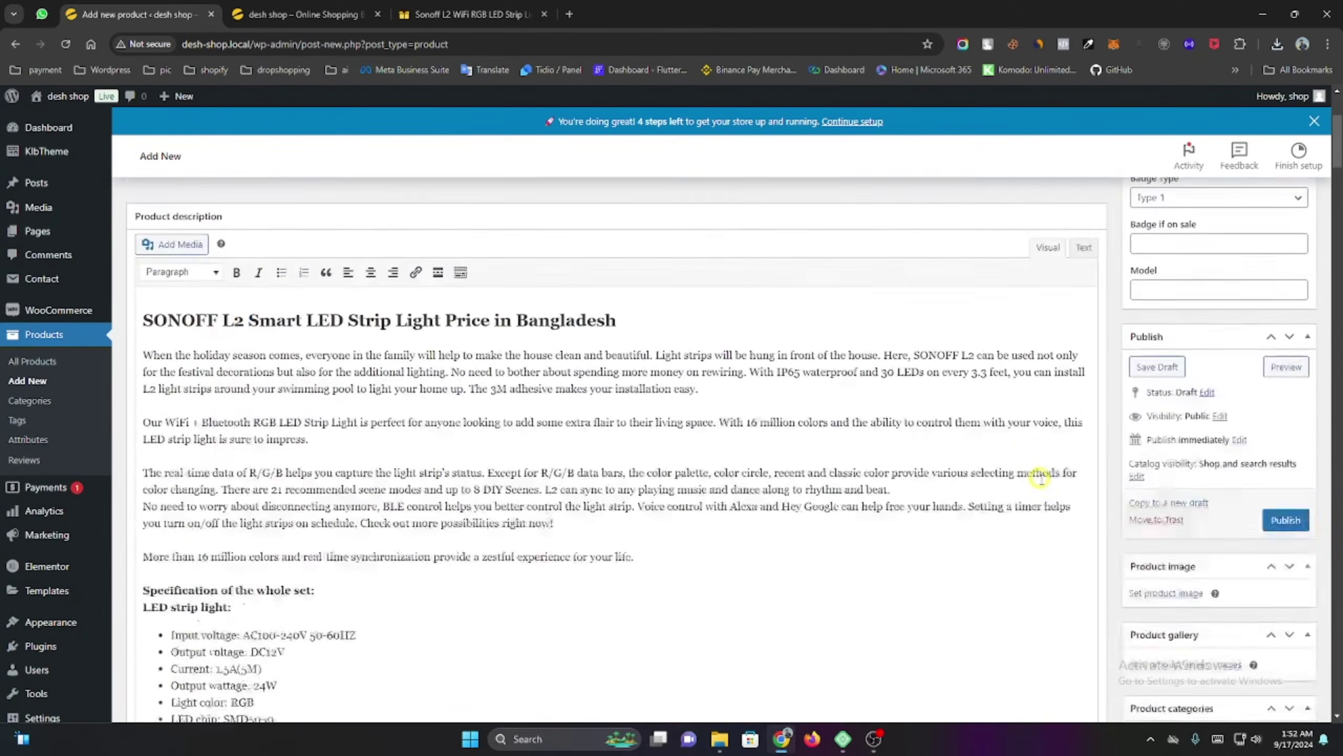
pyautogui.scroll(-5, 1040, 479)
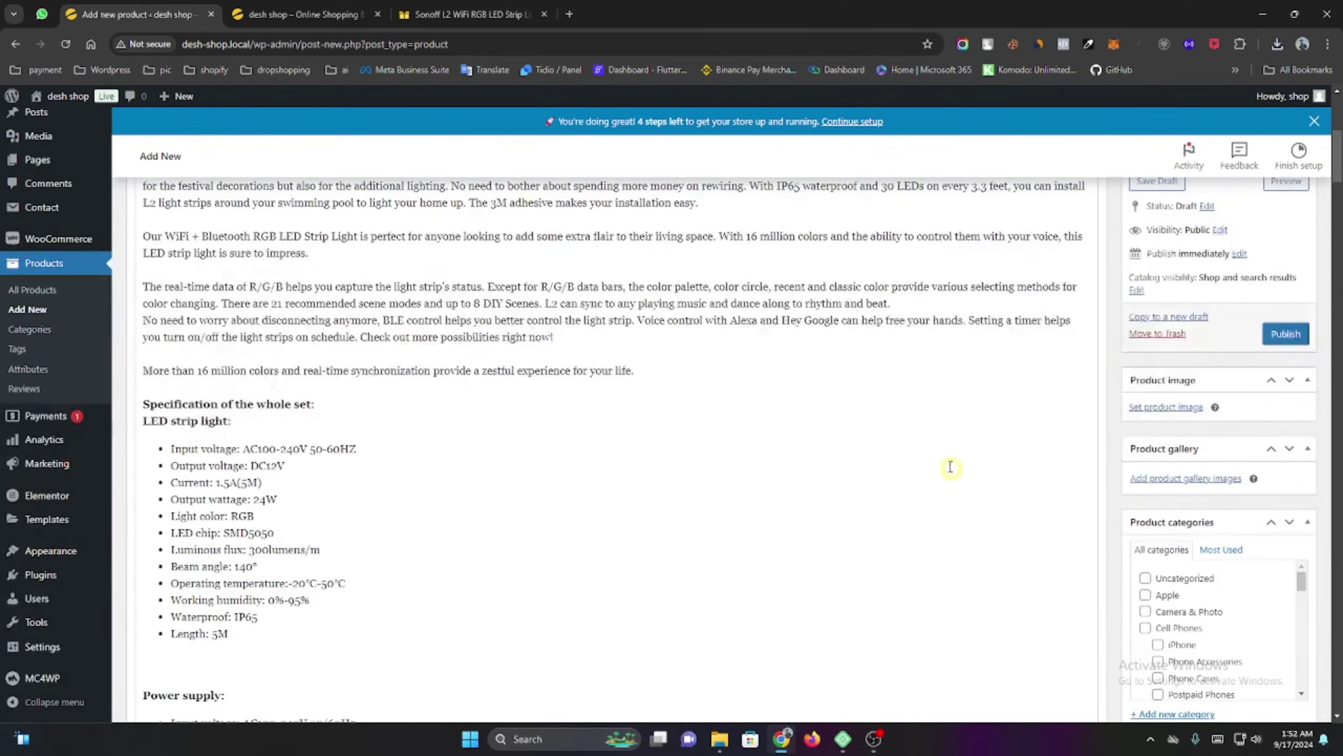
pyautogui.scroll(-1, 1101, 356)
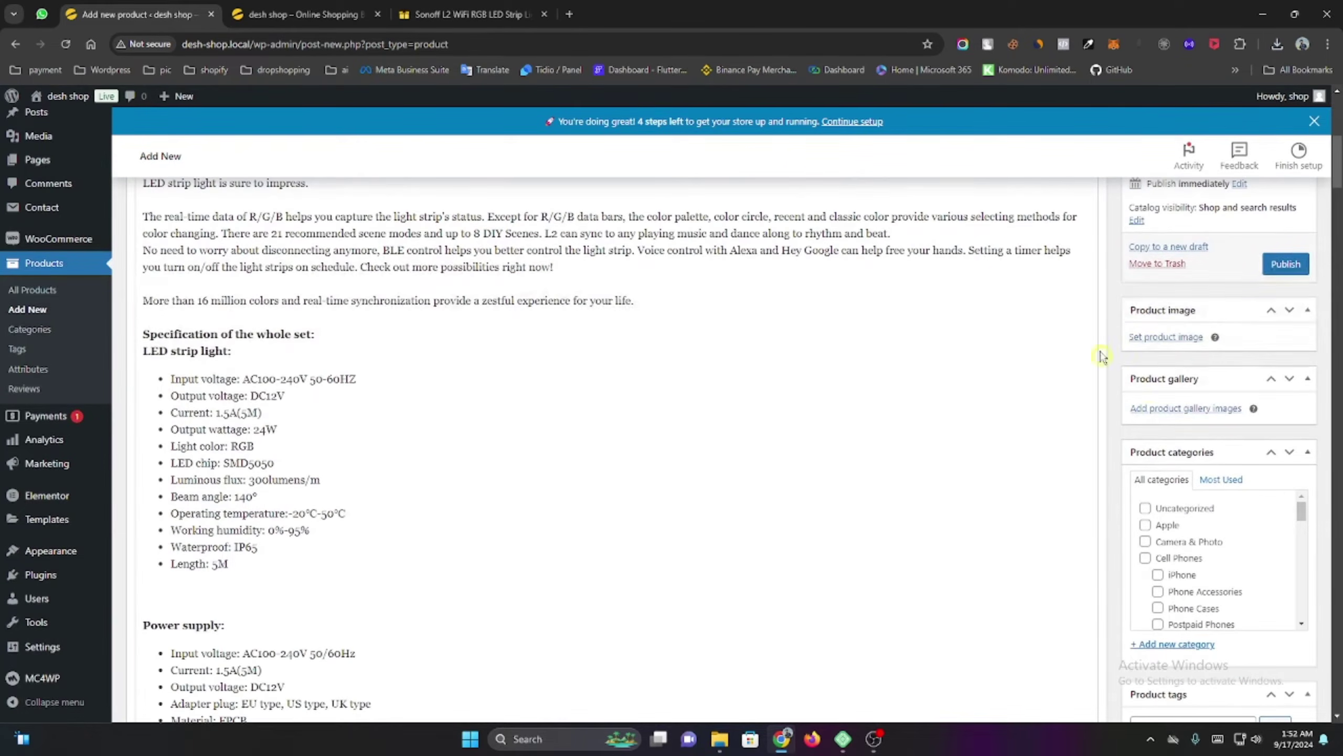
# Upload sonoff_l2_rgb_strip_light.jpg from Downloads in the Product image window.
pyautogui.click(1163, 338)
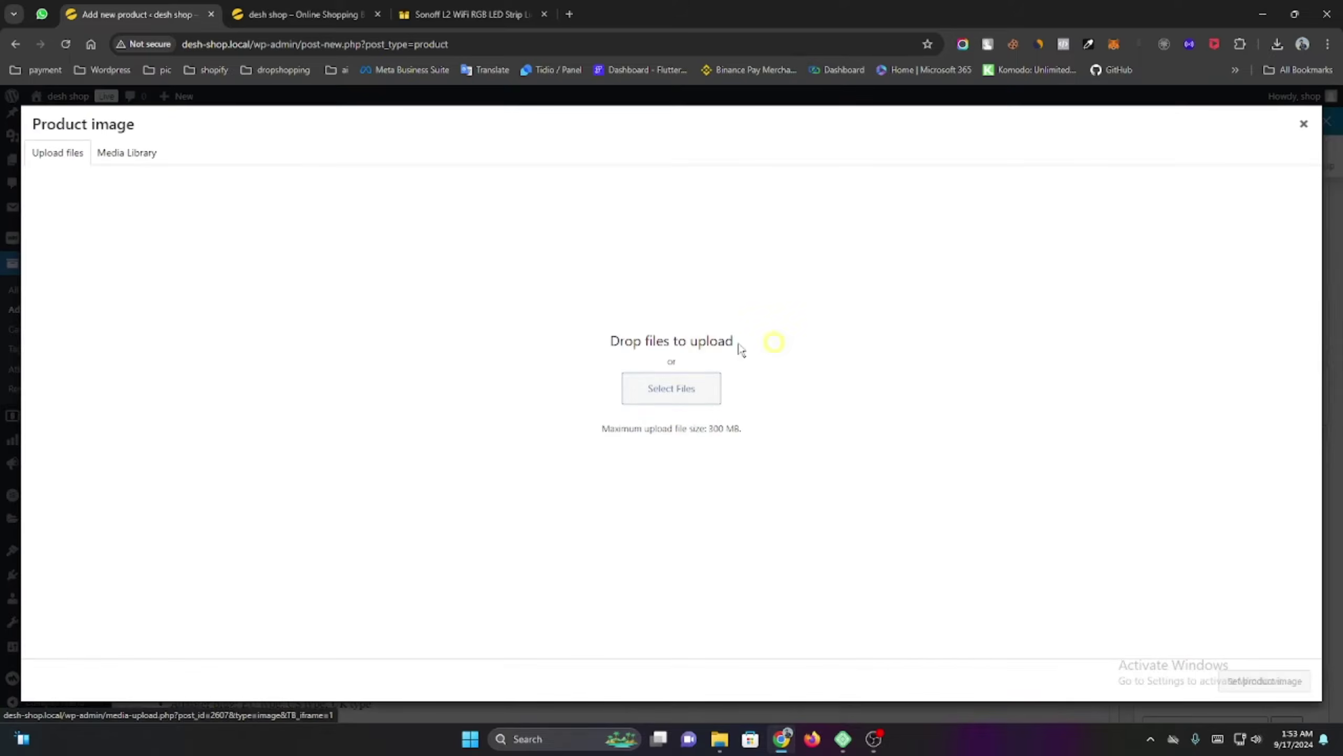
pyautogui.click(687, 389)
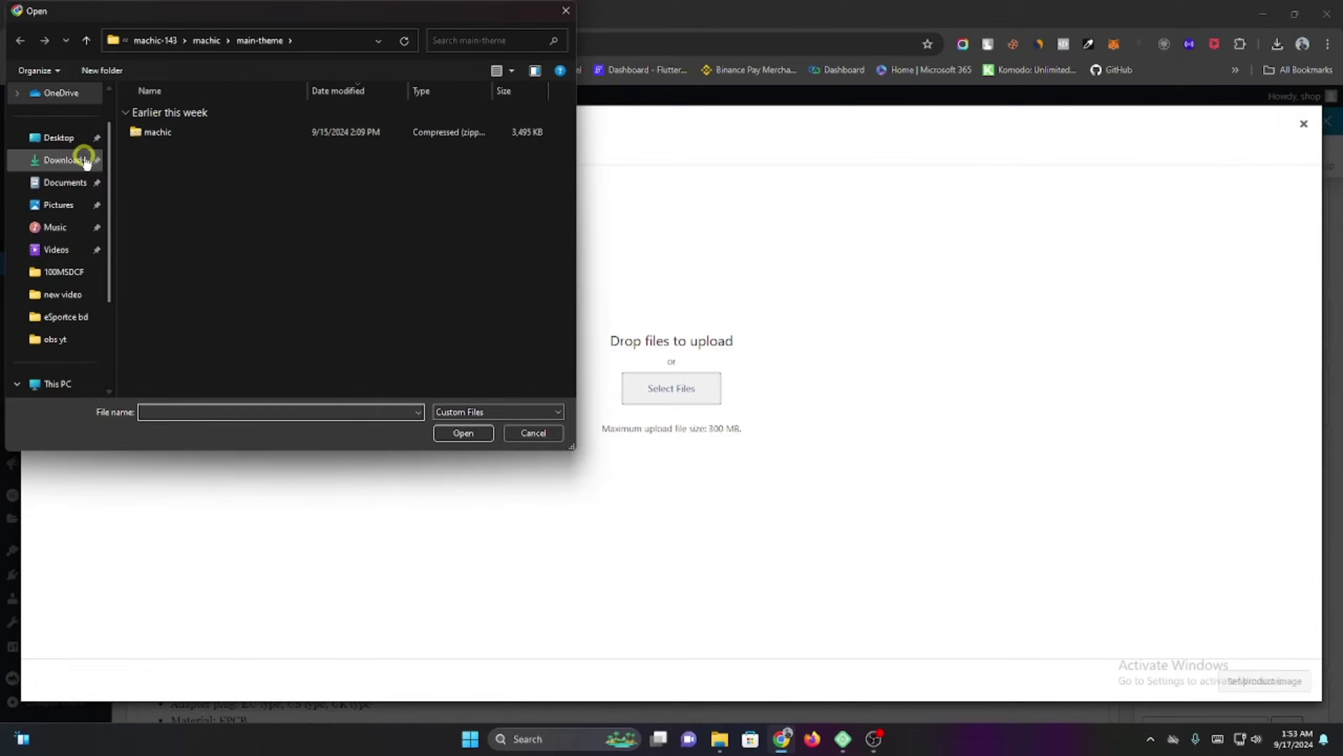
pyautogui.click(79, 159)
pyautogui.click(255, 126)
pyautogui.click(465, 435)
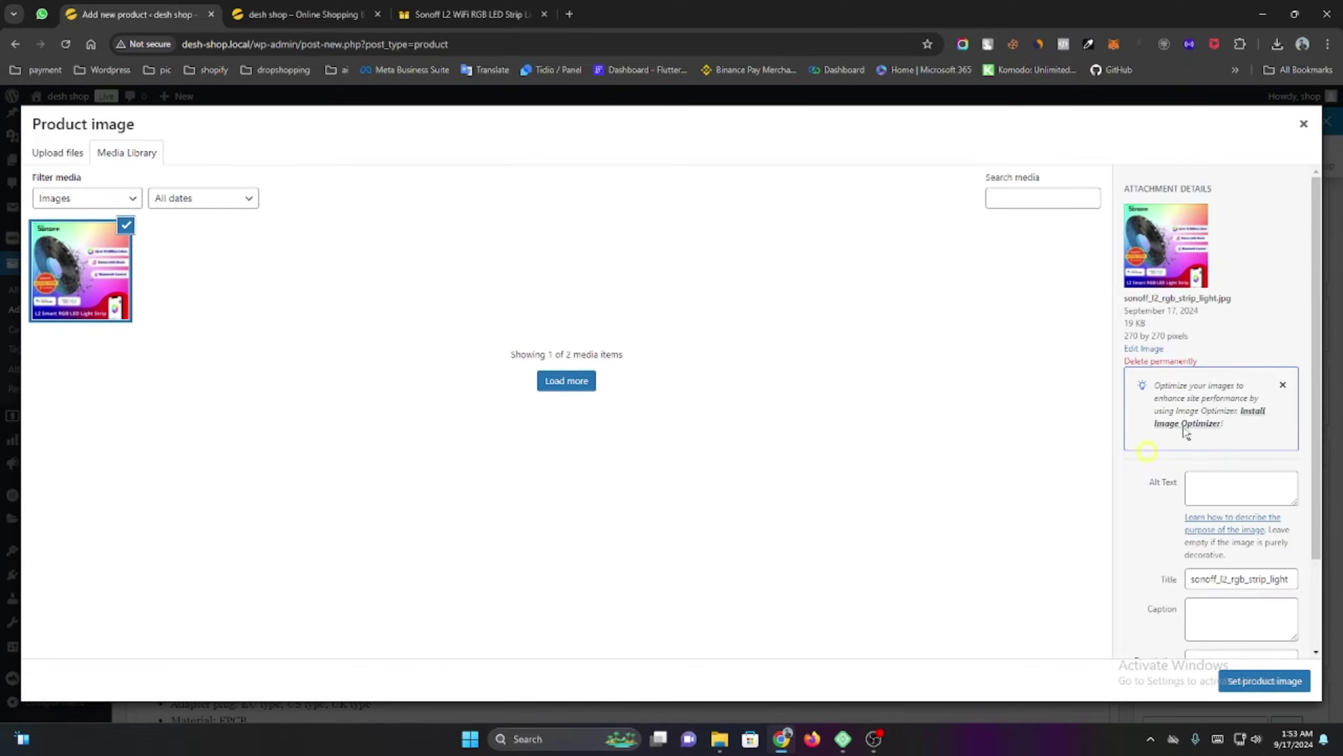
# Set the SONOFF L2 RGB LED strip picture as the product image and scroll to Product categories.
pyautogui.click(1262, 682)
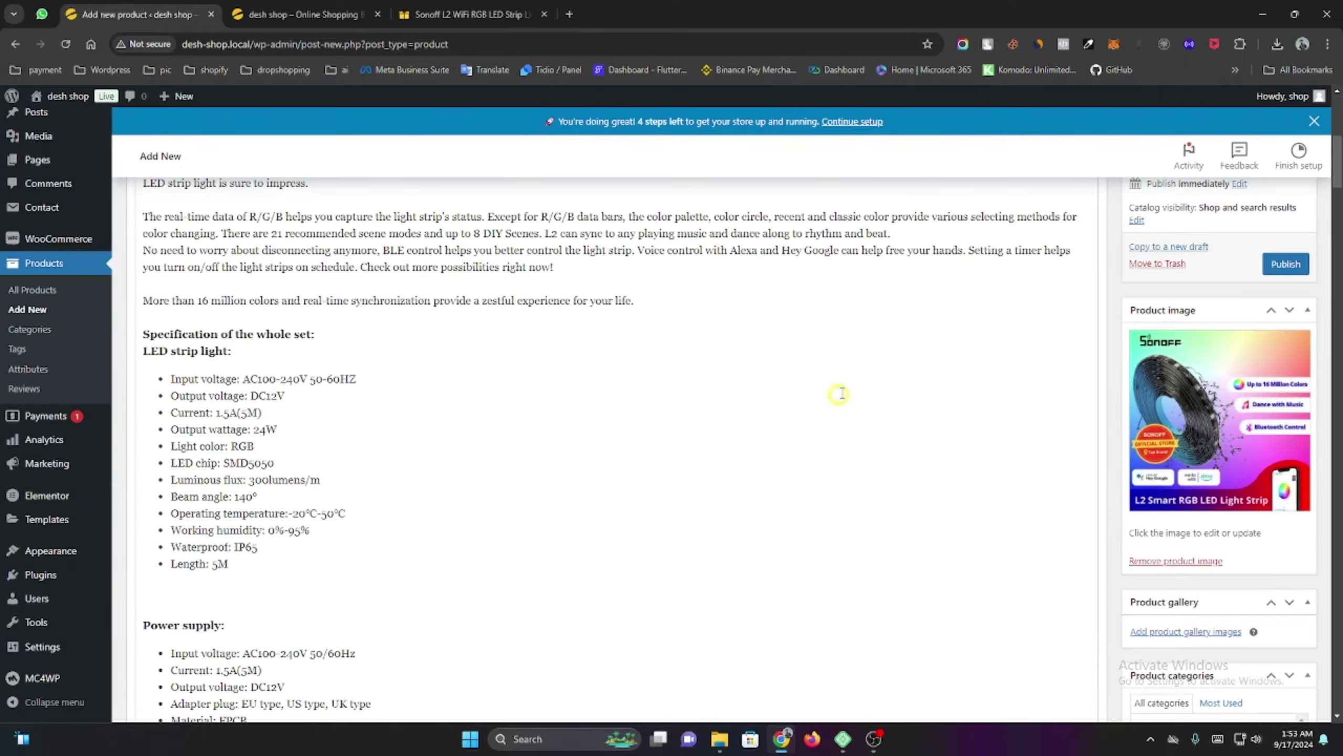
pyautogui.scroll(-4, 1084, 445)
pyautogui.scroll(-3, 1045, 449)
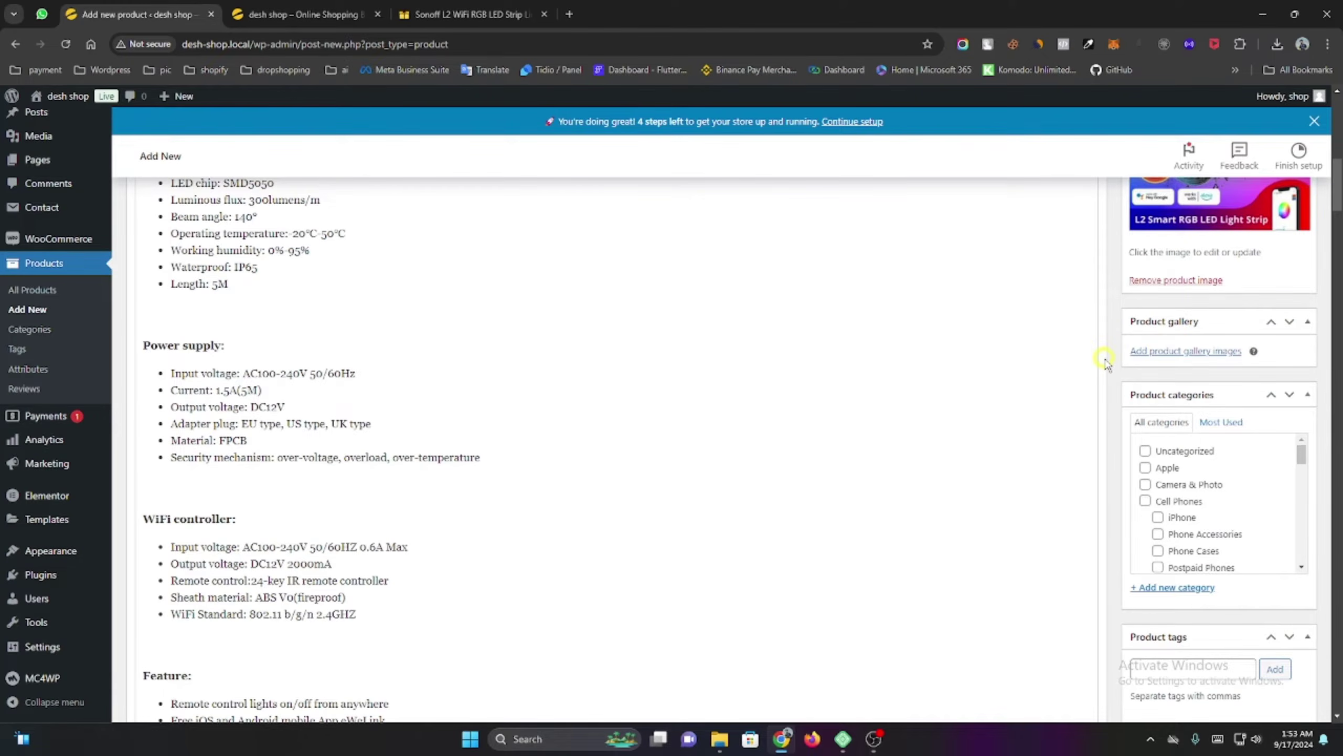
pyautogui.scroll(-2, 1102, 376)
pyautogui.scroll(-3, 1205, 428)
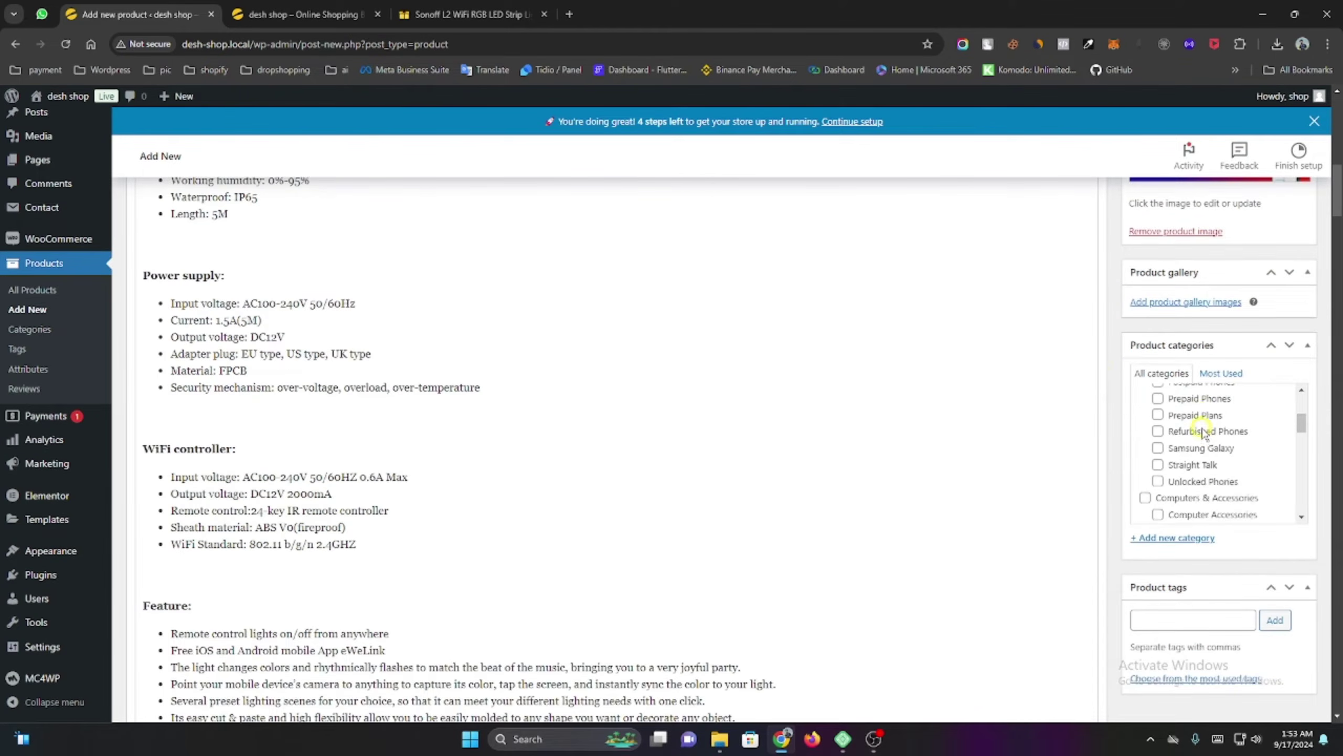
pyautogui.scroll(-10, 1203, 431)
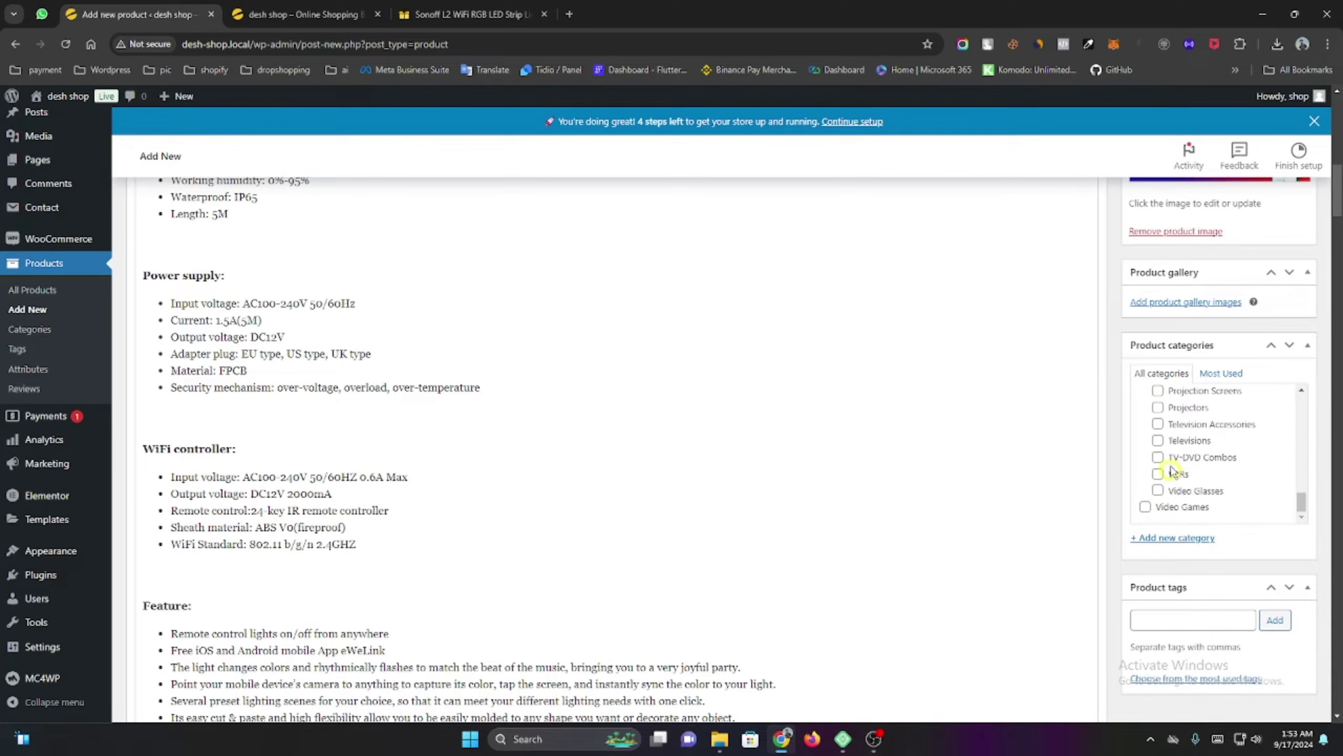
pyautogui.scroll(5, 1188, 479)
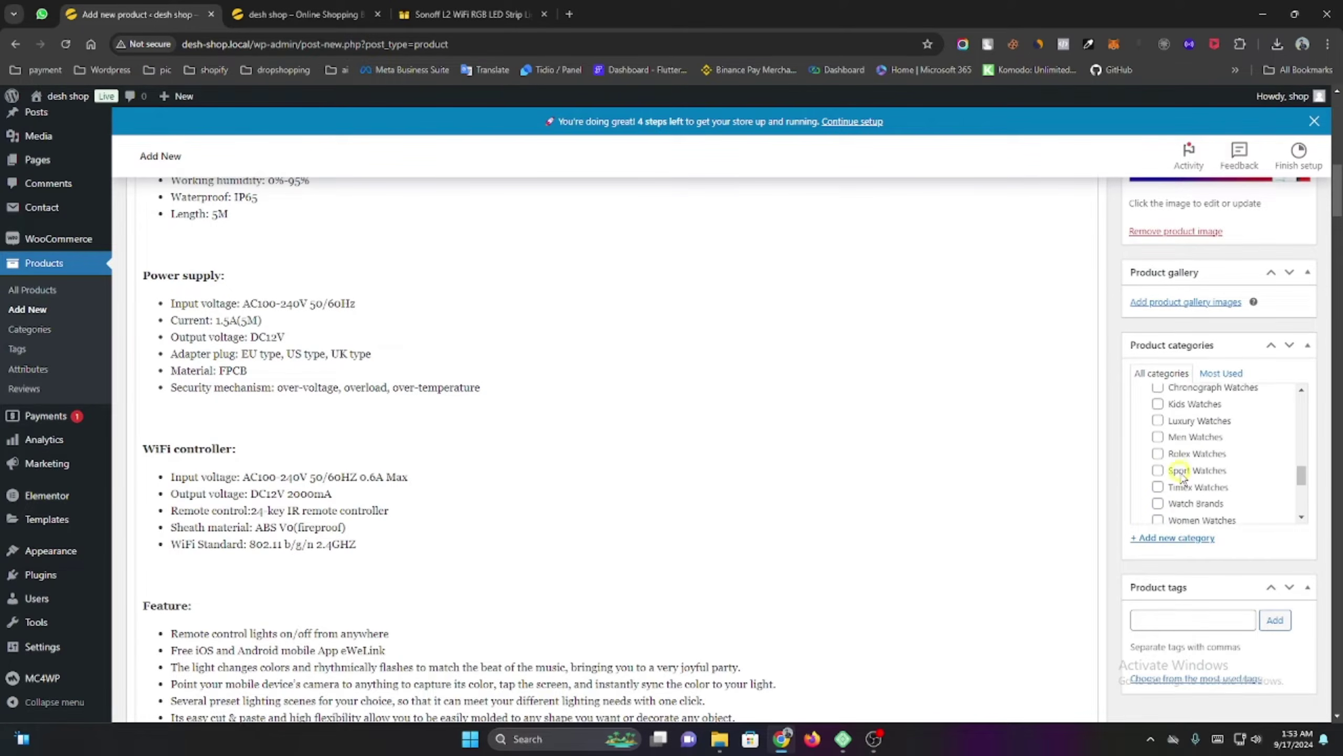
pyautogui.scroll(1, 1181, 476)
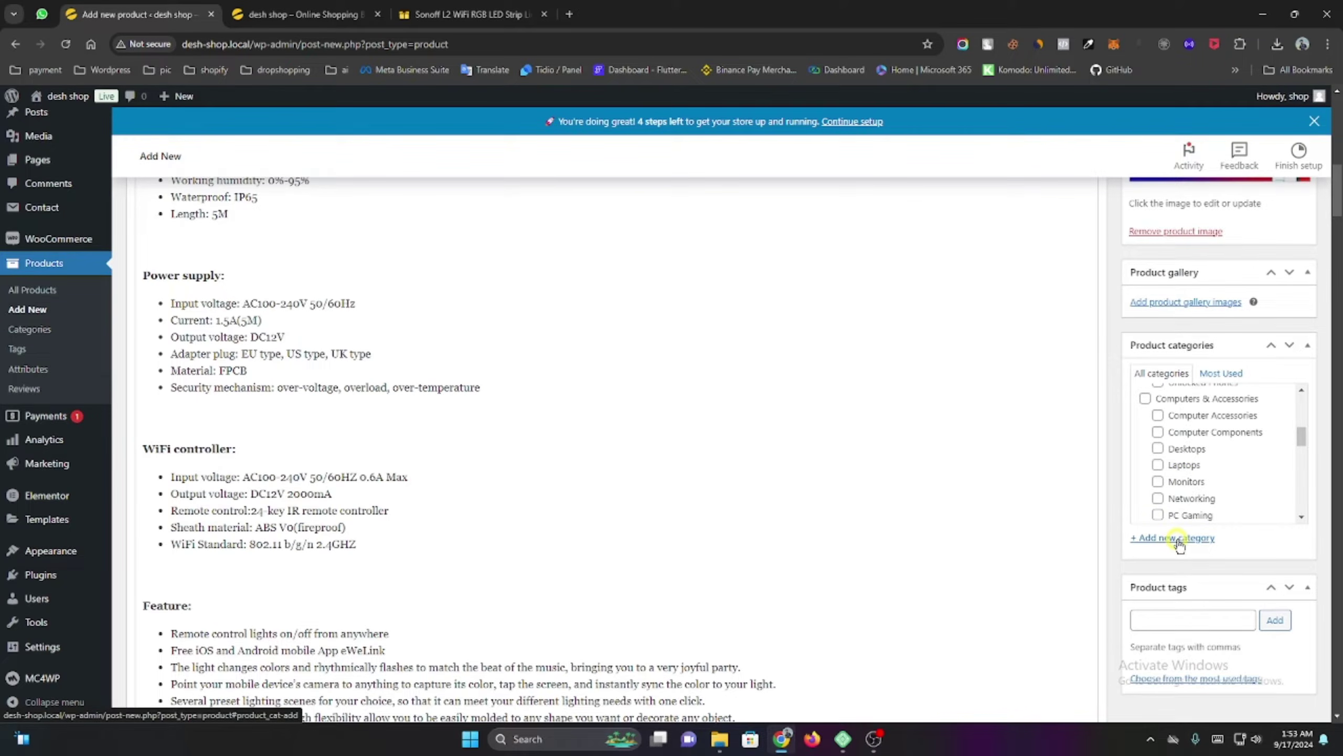
pyautogui.scroll(-1, 1153, 477)
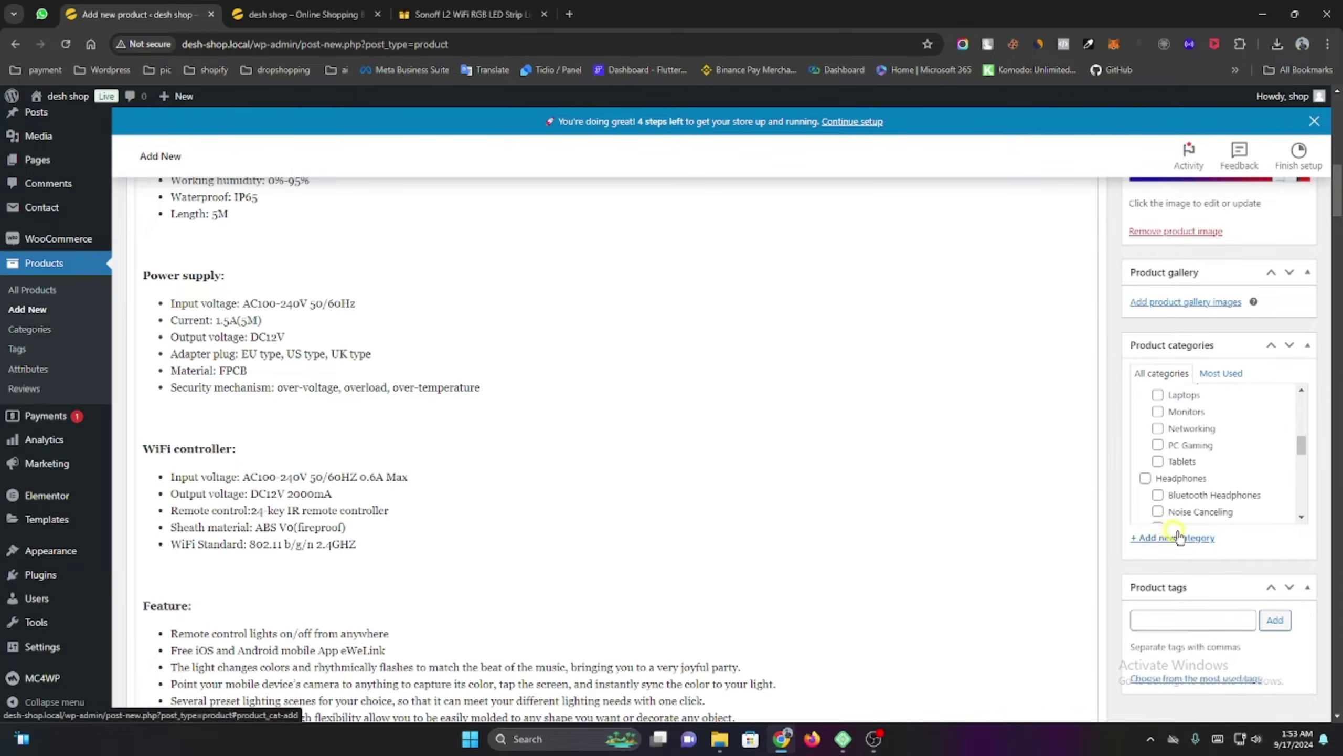
pyautogui.scroll(-1, 1151, 541)
# Add a new 'LED Light' product category and make sure it is ticked for the Sonoff product.
pyautogui.click(1164, 539)
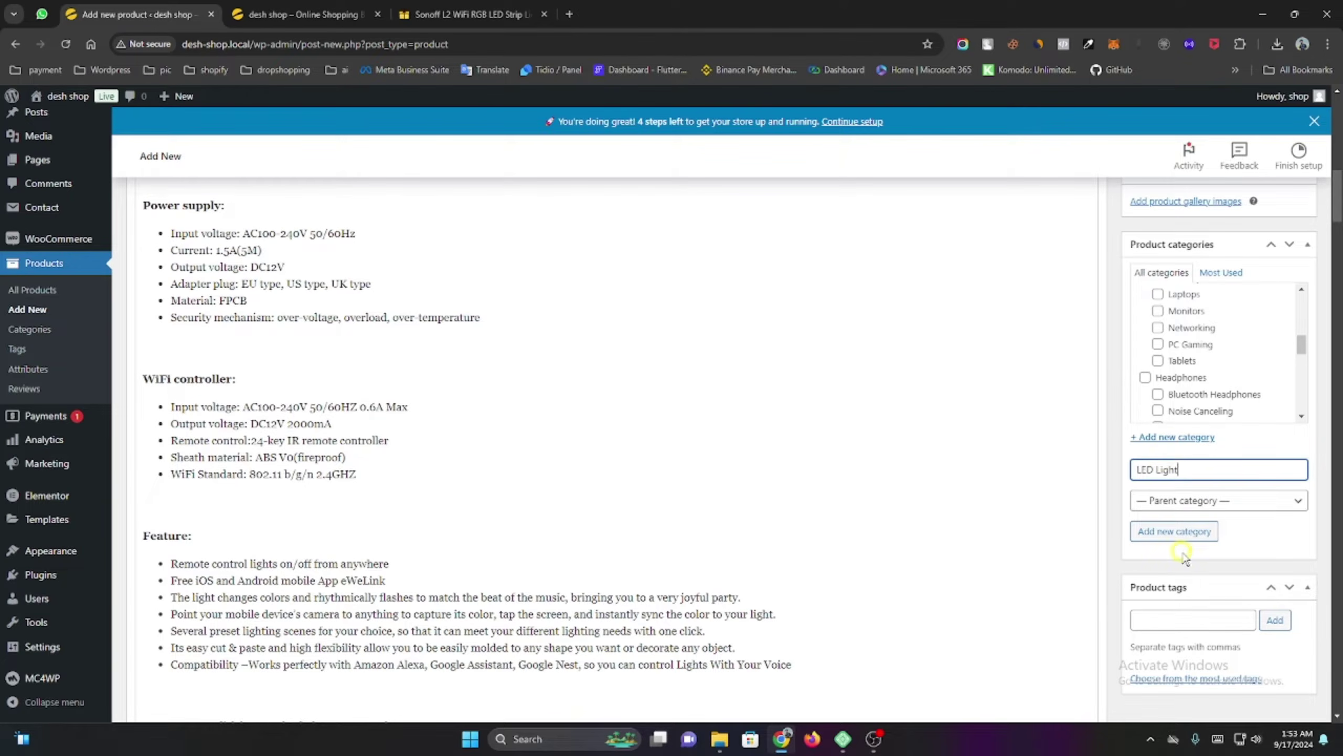
pyautogui.click(1183, 531)
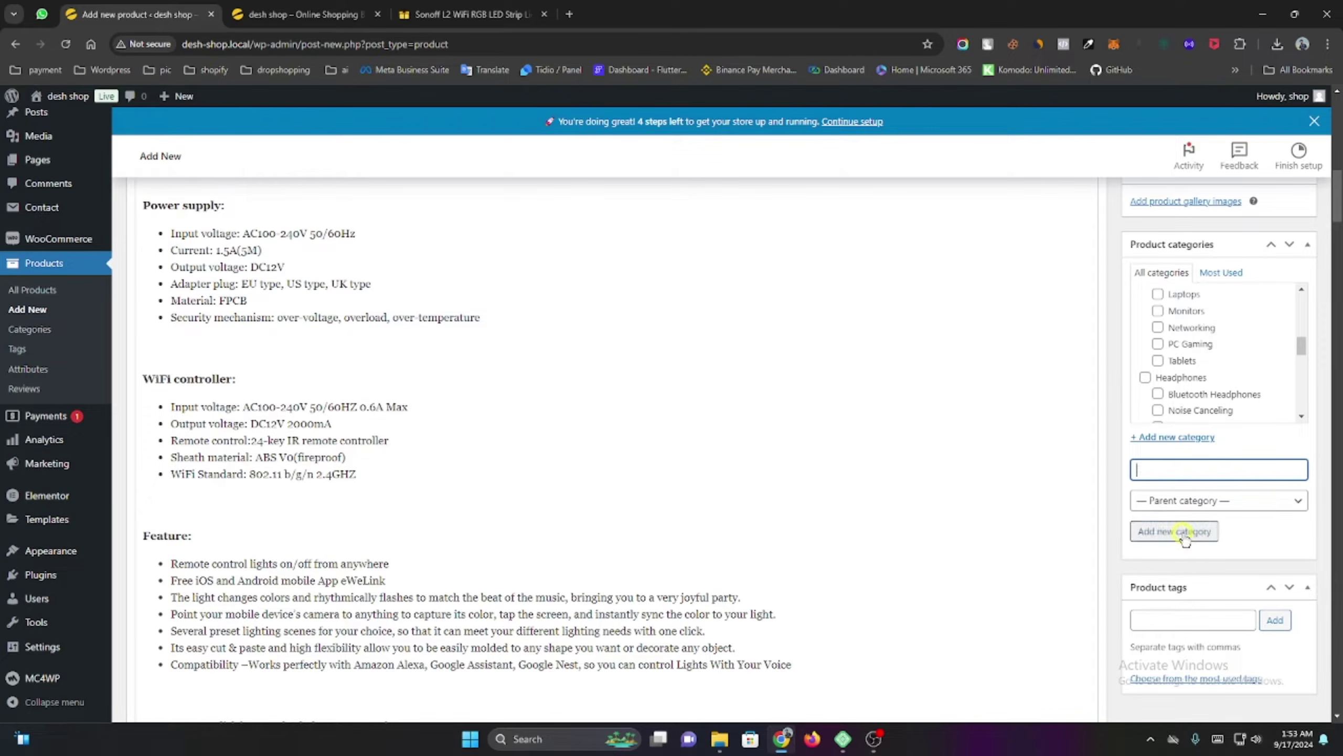
pyautogui.scroll(-10, 1206, 328)
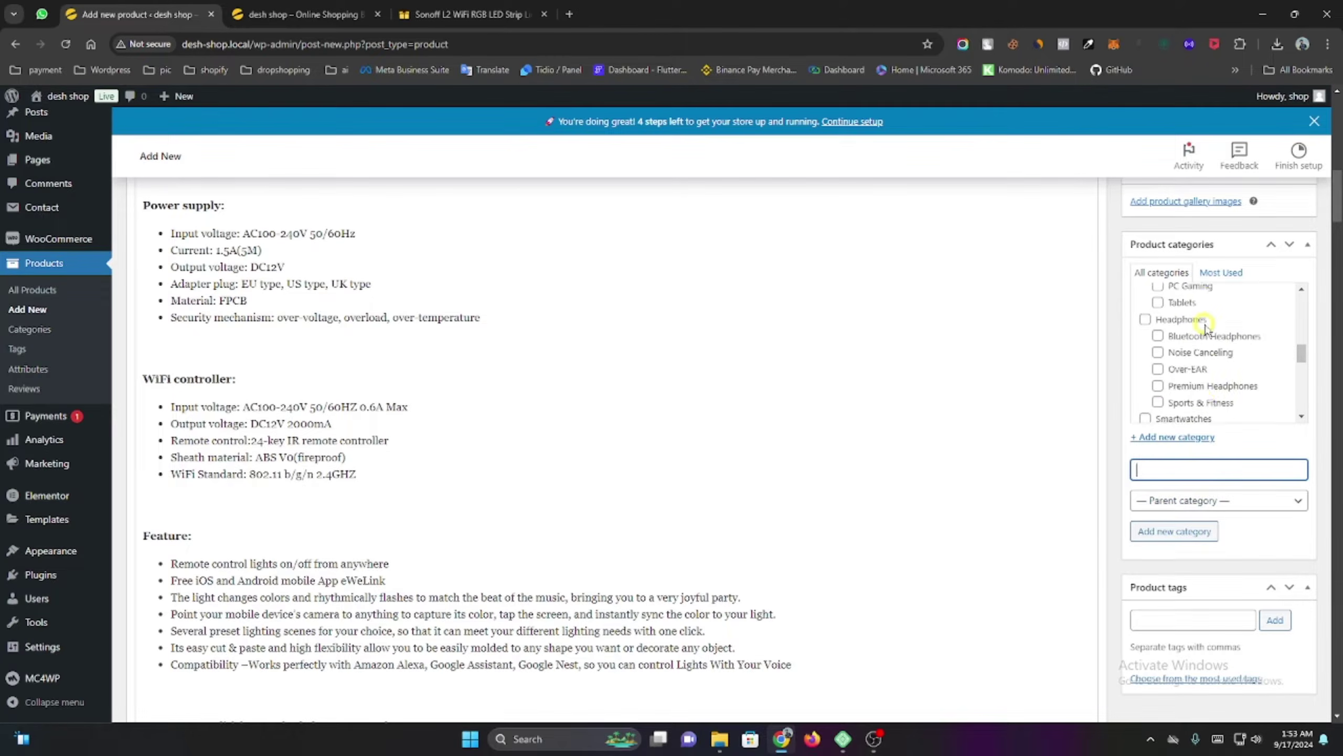
pyautogui.scroll(15, 1206, 328)
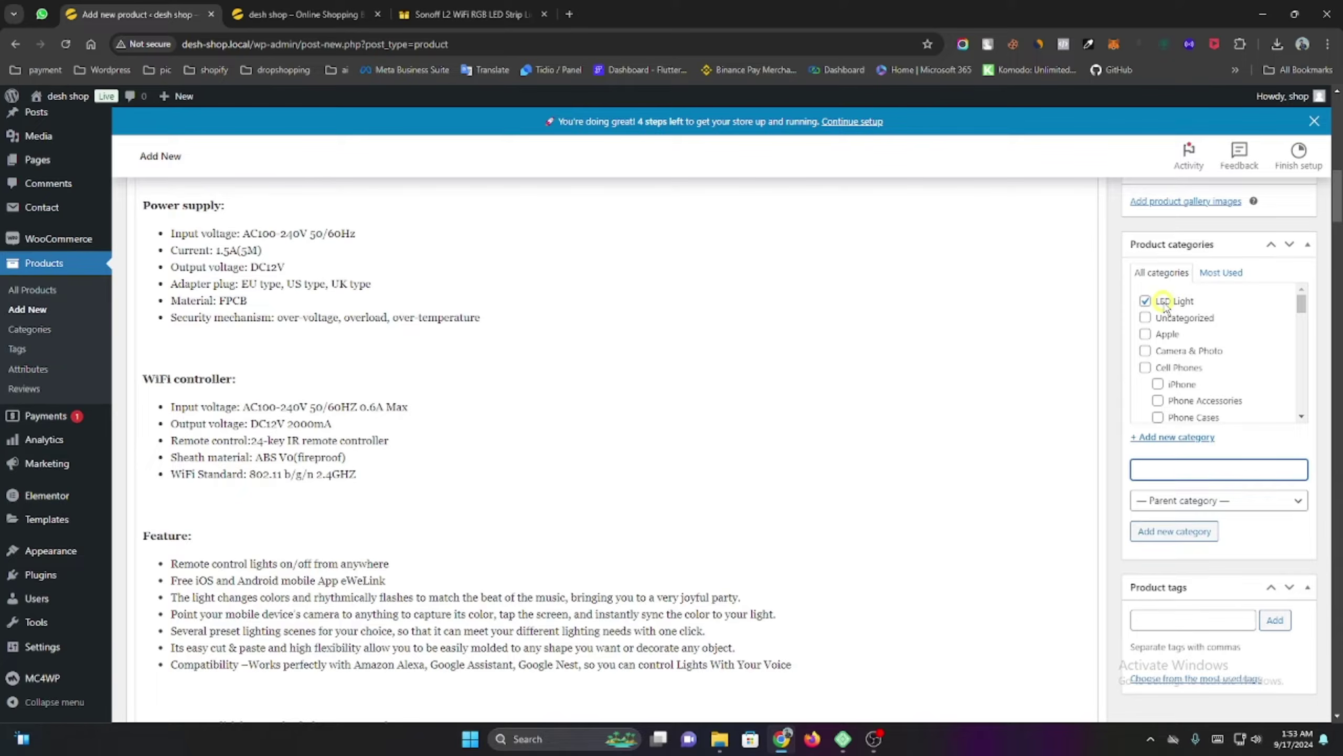
pyautogui.scroll(20, 1090, 383)
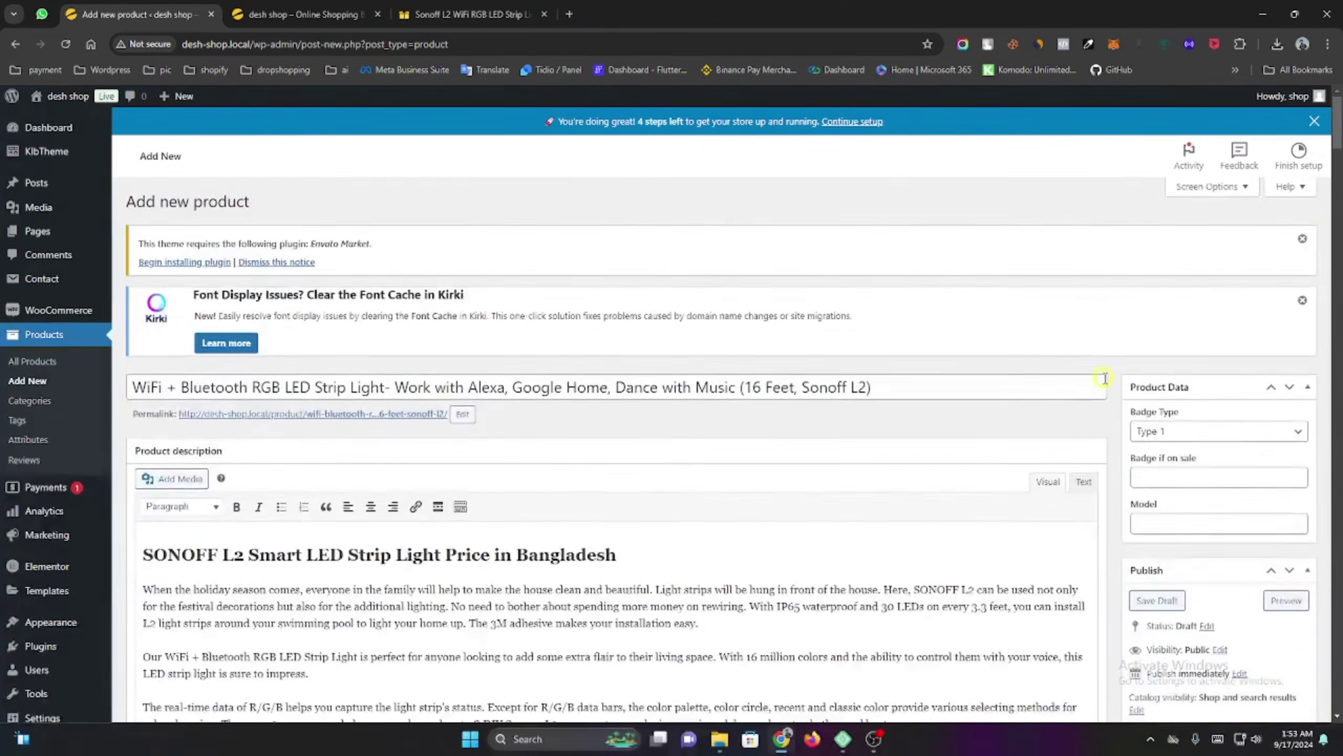
pyautogui.scroll(-4, 1105, 378)
# Publish the LED strip product and view its live page ($2,900.00, In Stock) in a new tab.
pyautogui.click(1285, 543)
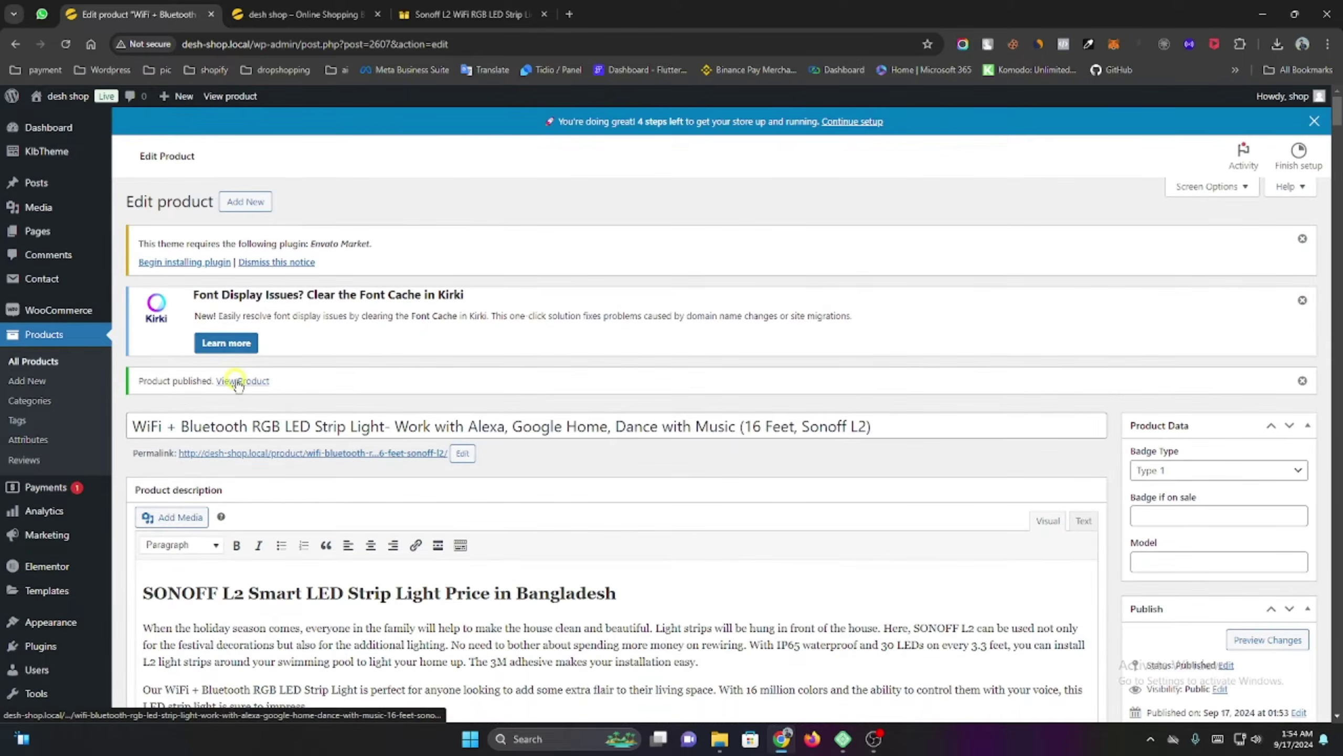
pyautogui.keyDown('ctrl'); pyautogui.click(237, 355); pyautogui.keyUp('ctrl')
pyautogui.click(338, 14)
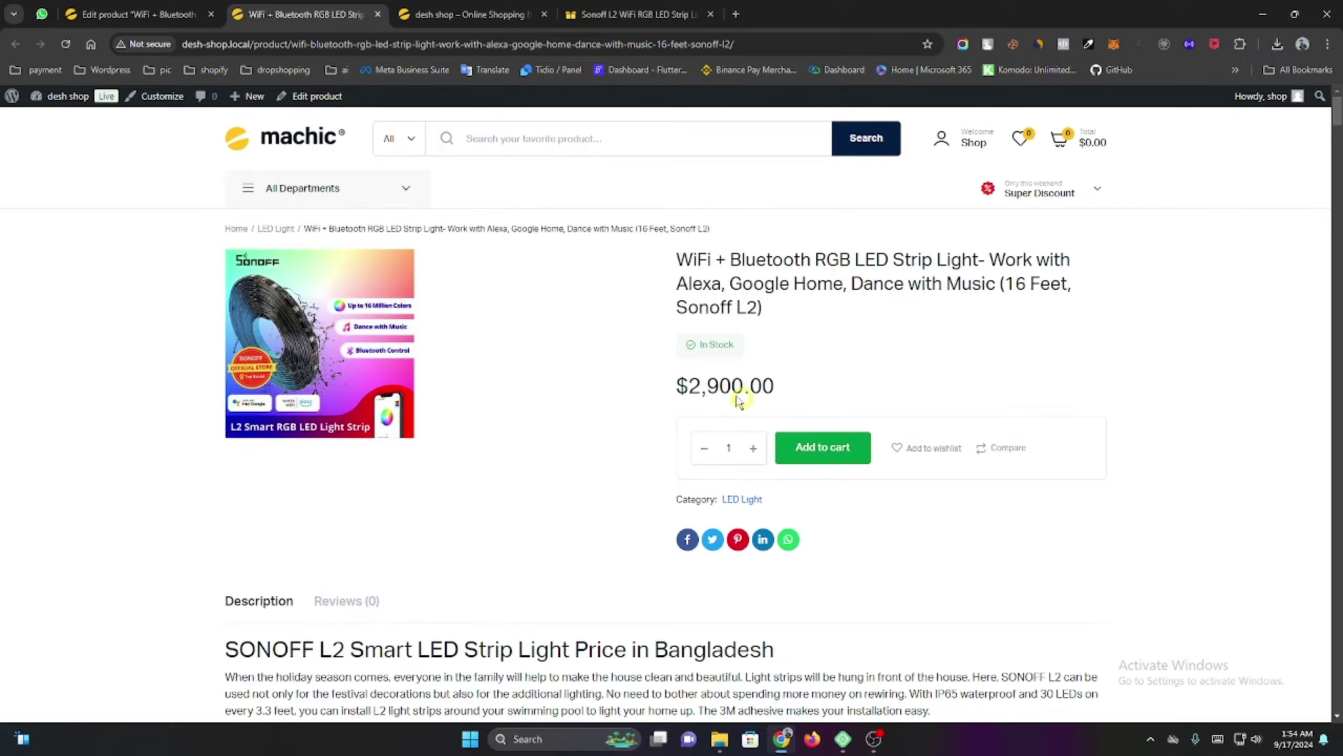
# Highlight the dollar sign in the $2,900.00 price and add the LED strip to the cart.
pyautogui.moveTo(677, 382); pyautogui.dragTo(689, 383)
pyautogui.click(666, 385)
pyautogui.click(661, 385)
pyautogui.click(834, 456)
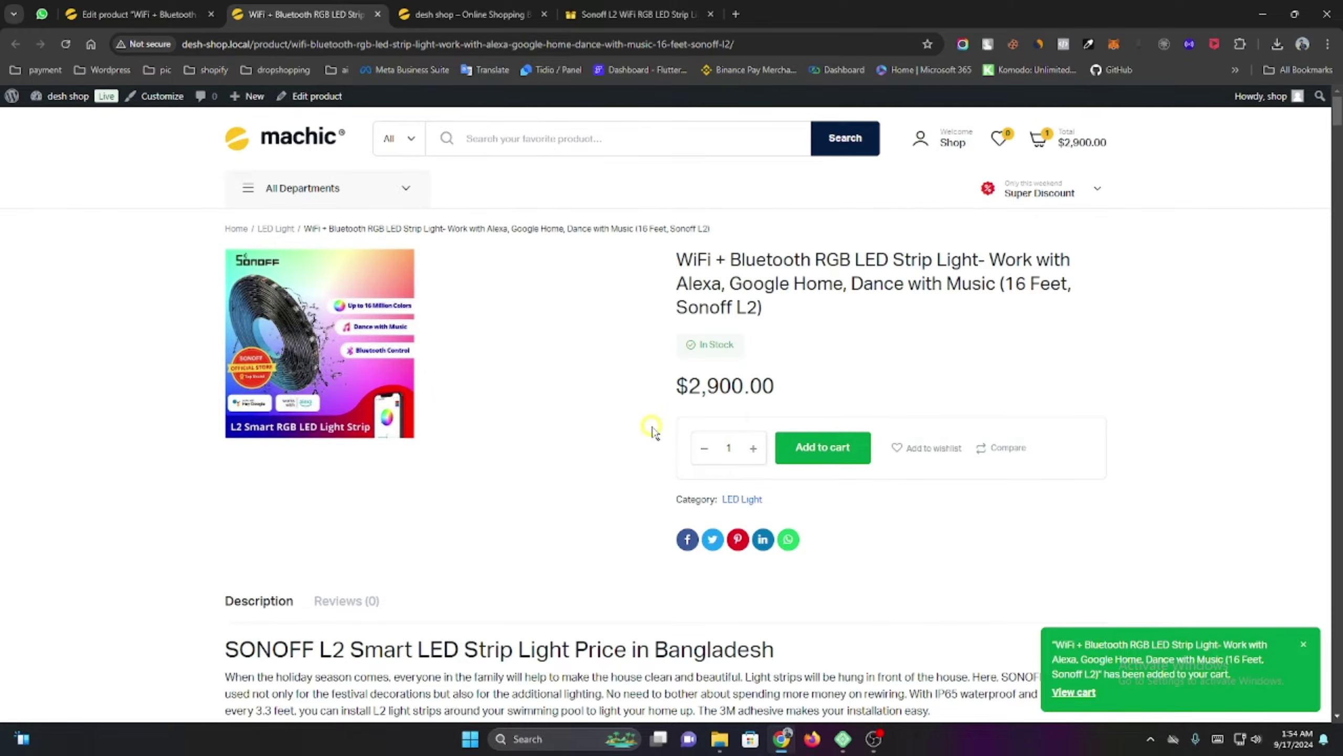
# Go to checkout from the header cart, showing the $2,900.00 order.
pyautogui.moveTo(1050, 140)
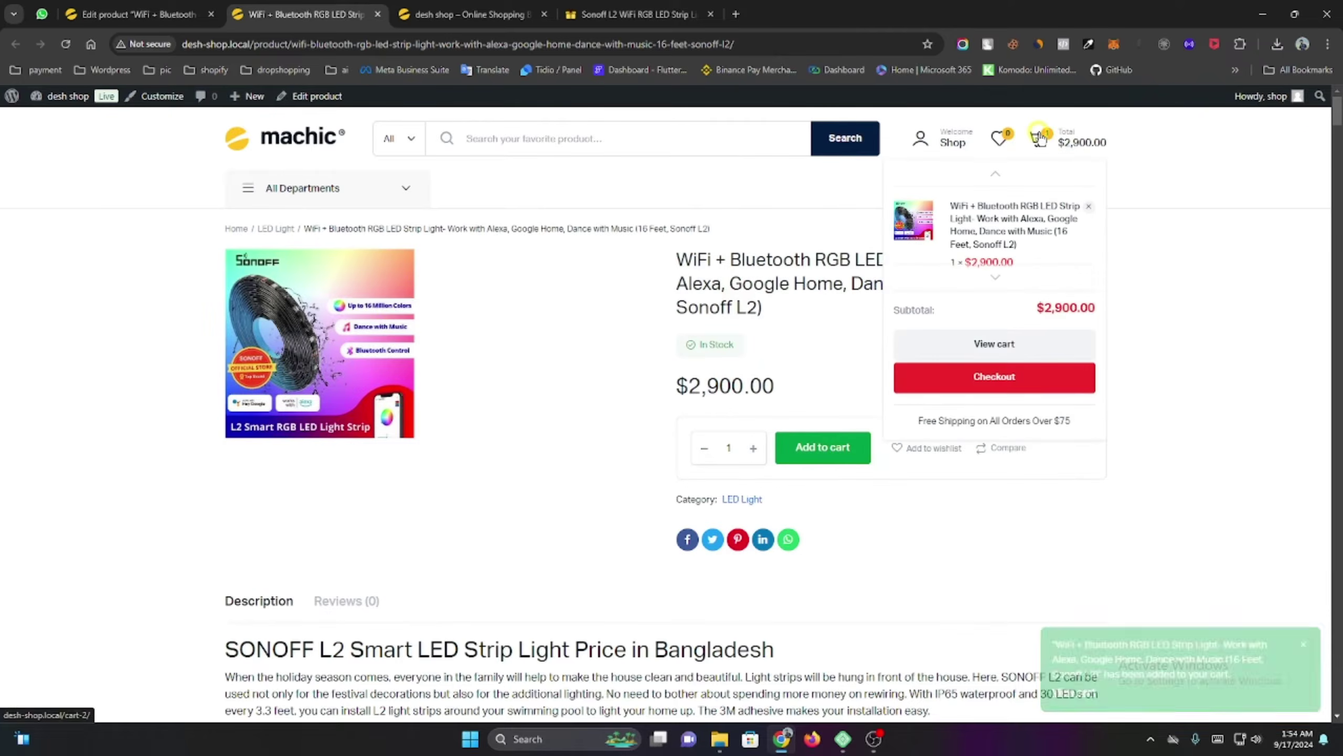
pyautogui.click(1040, 376)
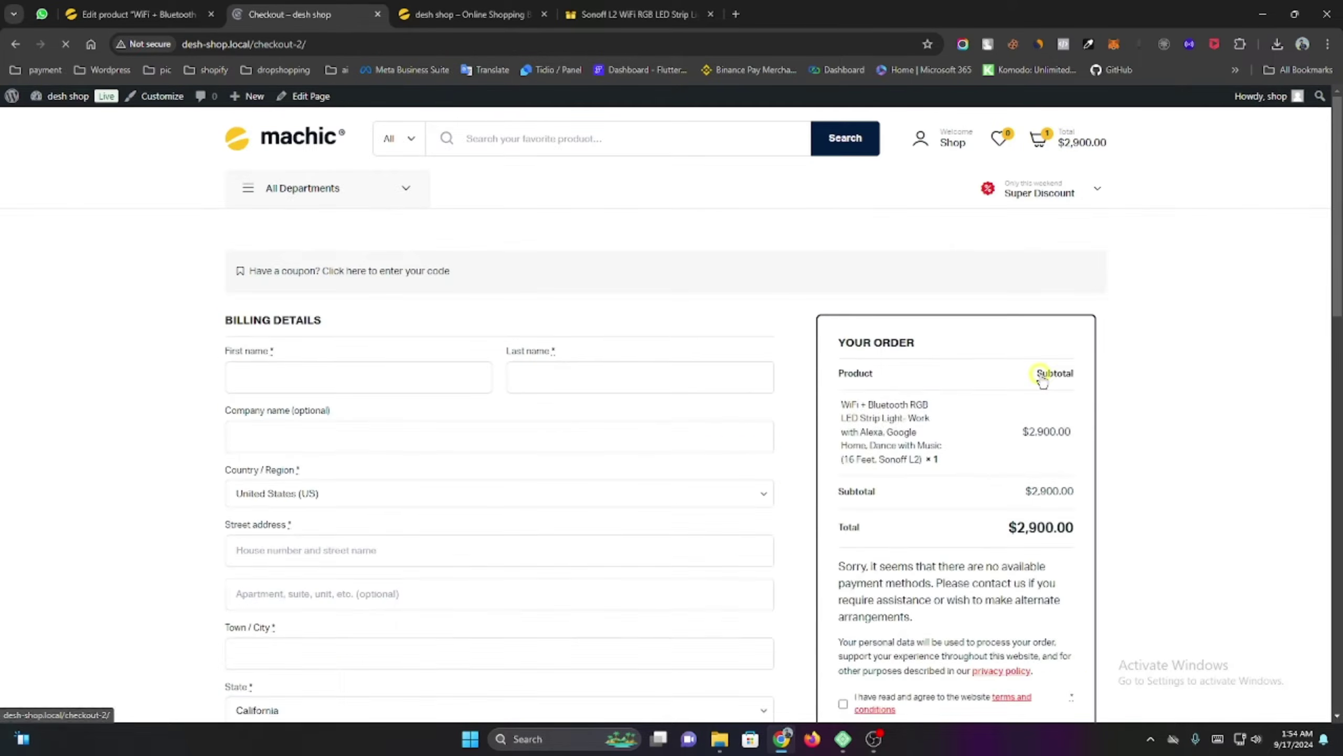
pyautogui.scroll(-4, 1028, 375)
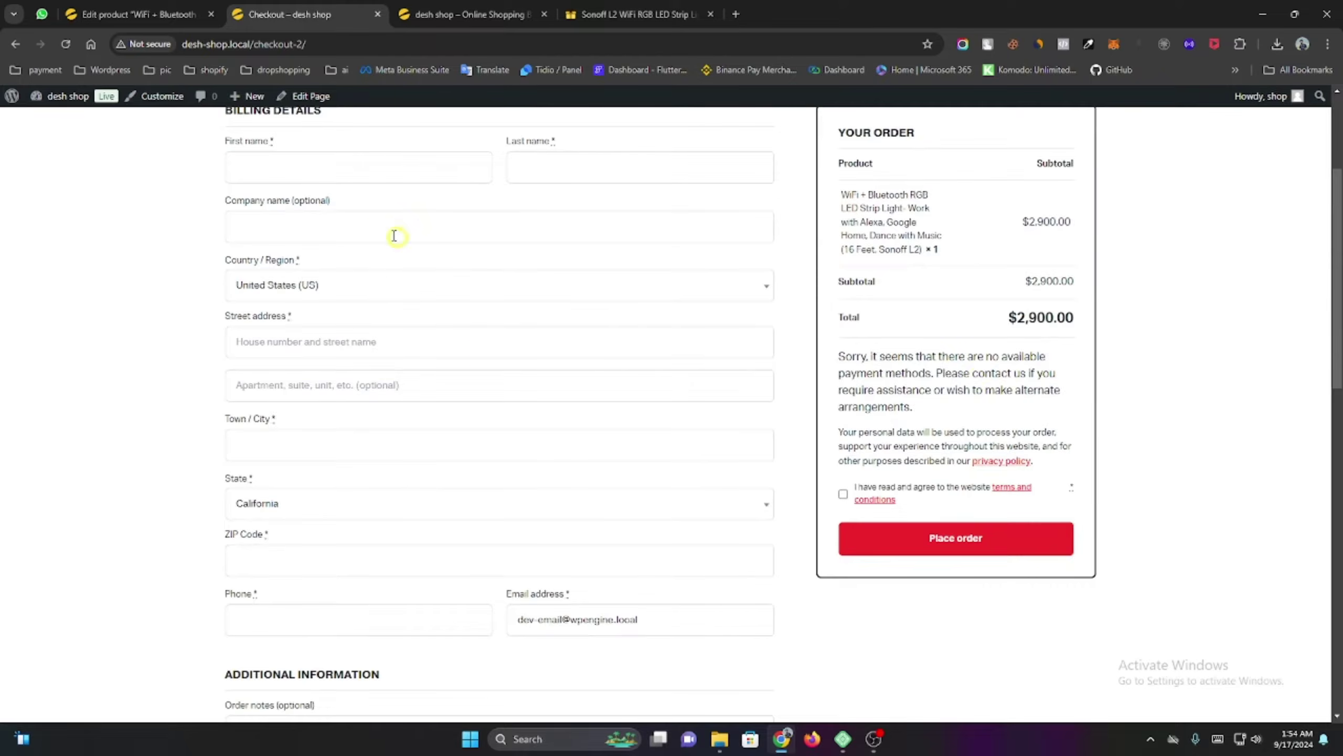
pyautogui.scroll(3, 393, 234)
# Select the billing first and last name fields and accept the terms and conditions.
pyautogui.click(332, 312)
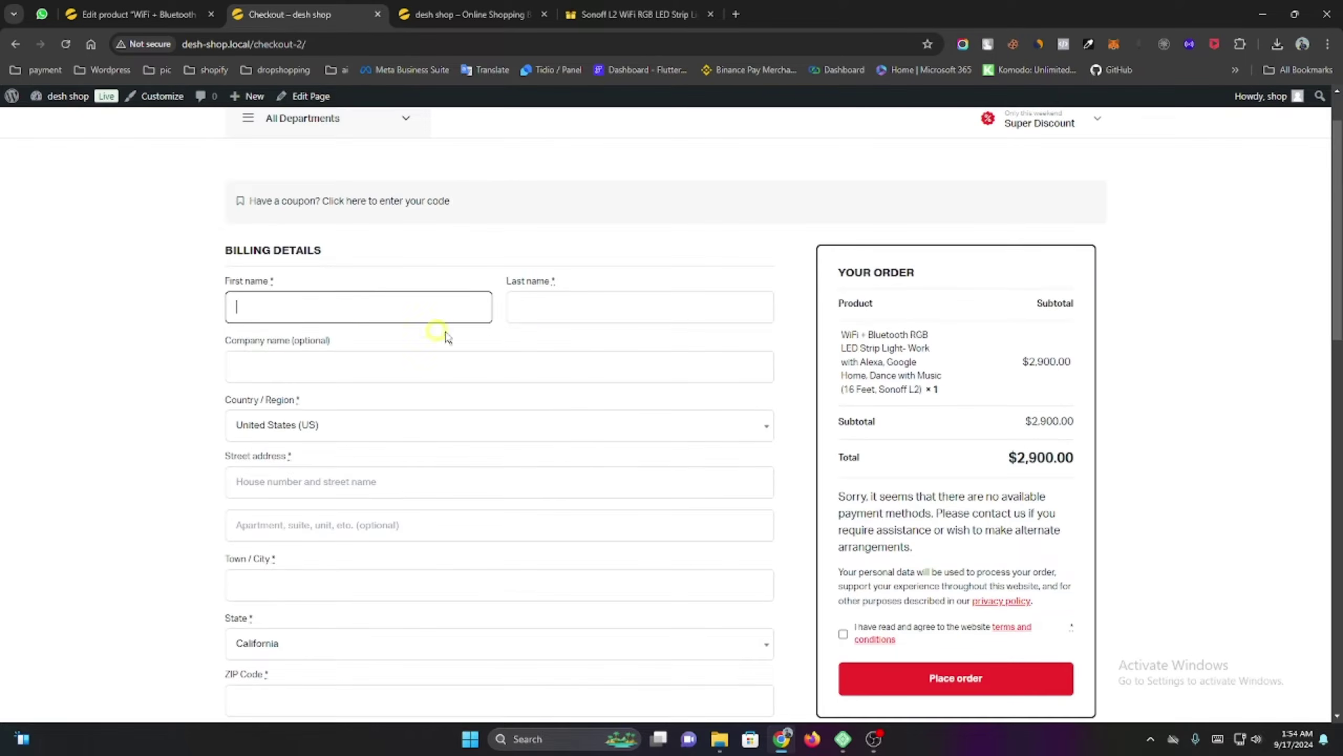
pyautogui.click(573, 309)
pyautogui.scroll(-5, 598, 354)
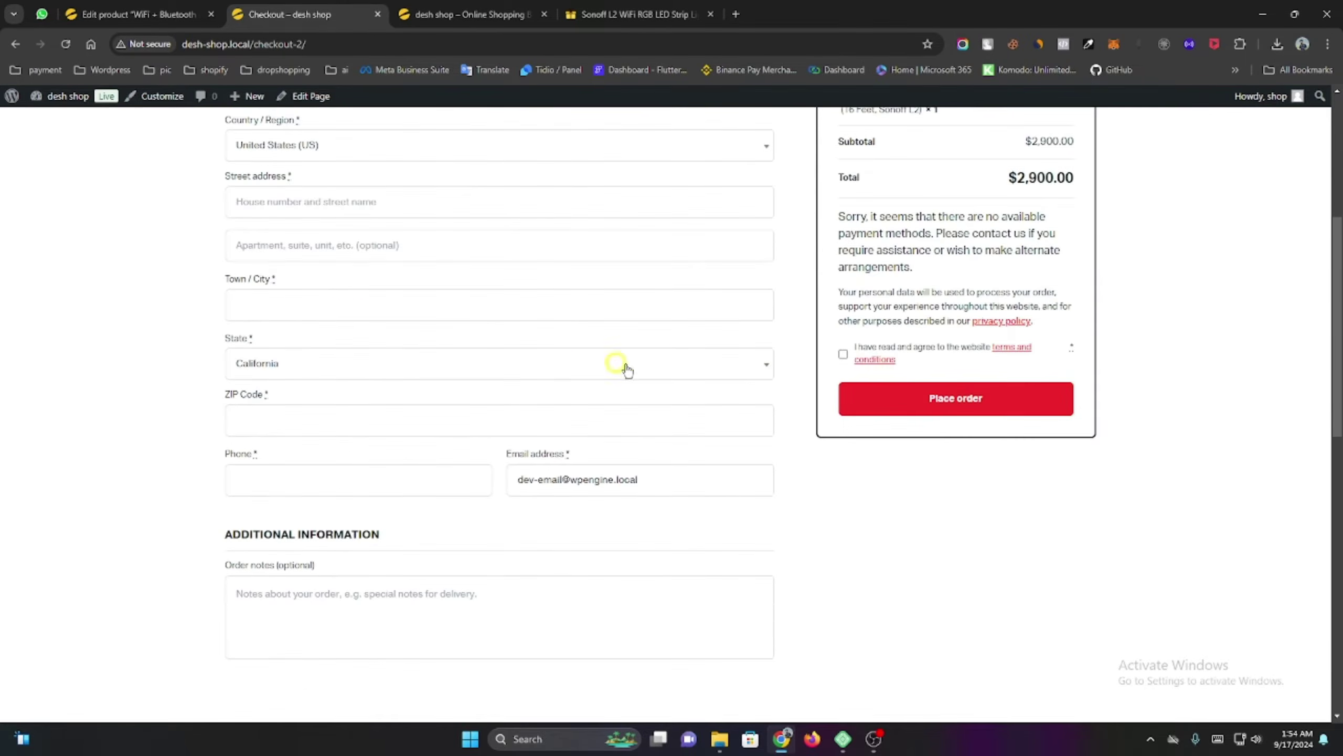
pyautogui.click(843, 354)
pyautogui.scroll(-5, 726, 443)
pyautogui.scroll(10, 726, 443)
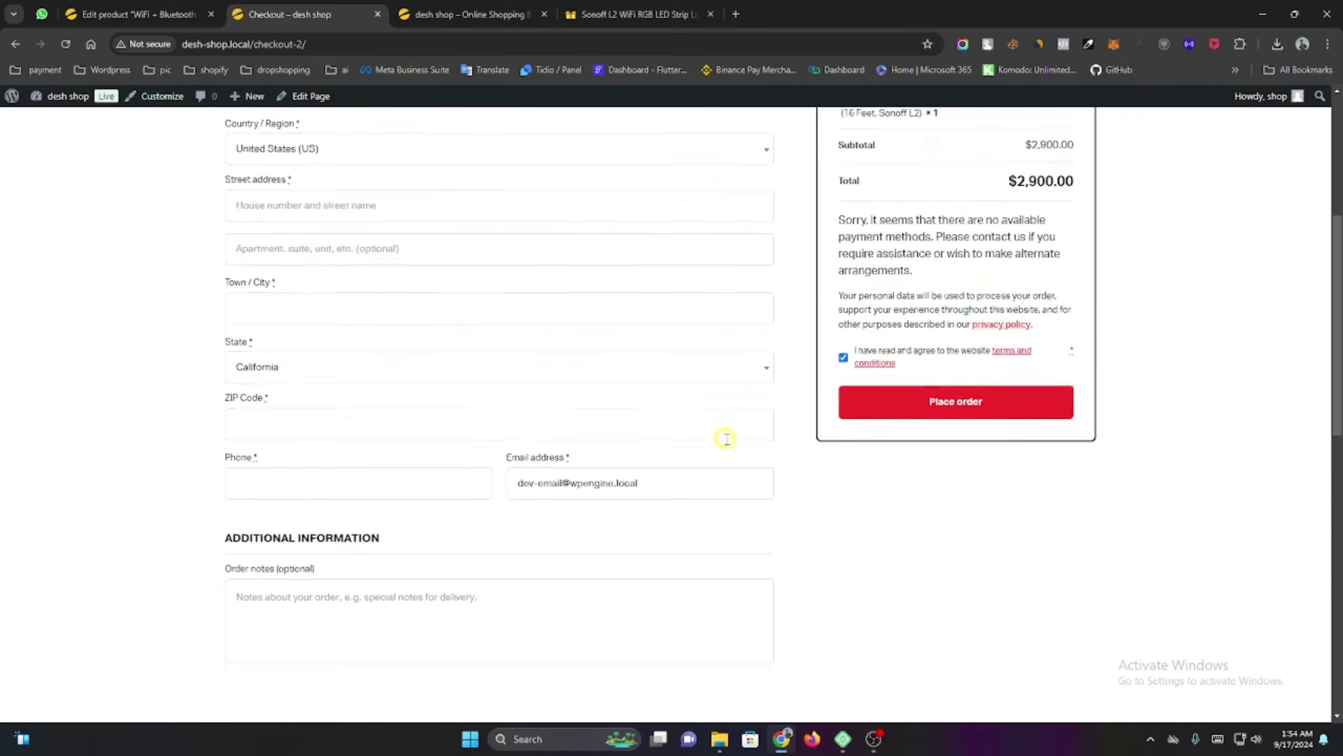
pyautogui.scroll(1, 730, 442)
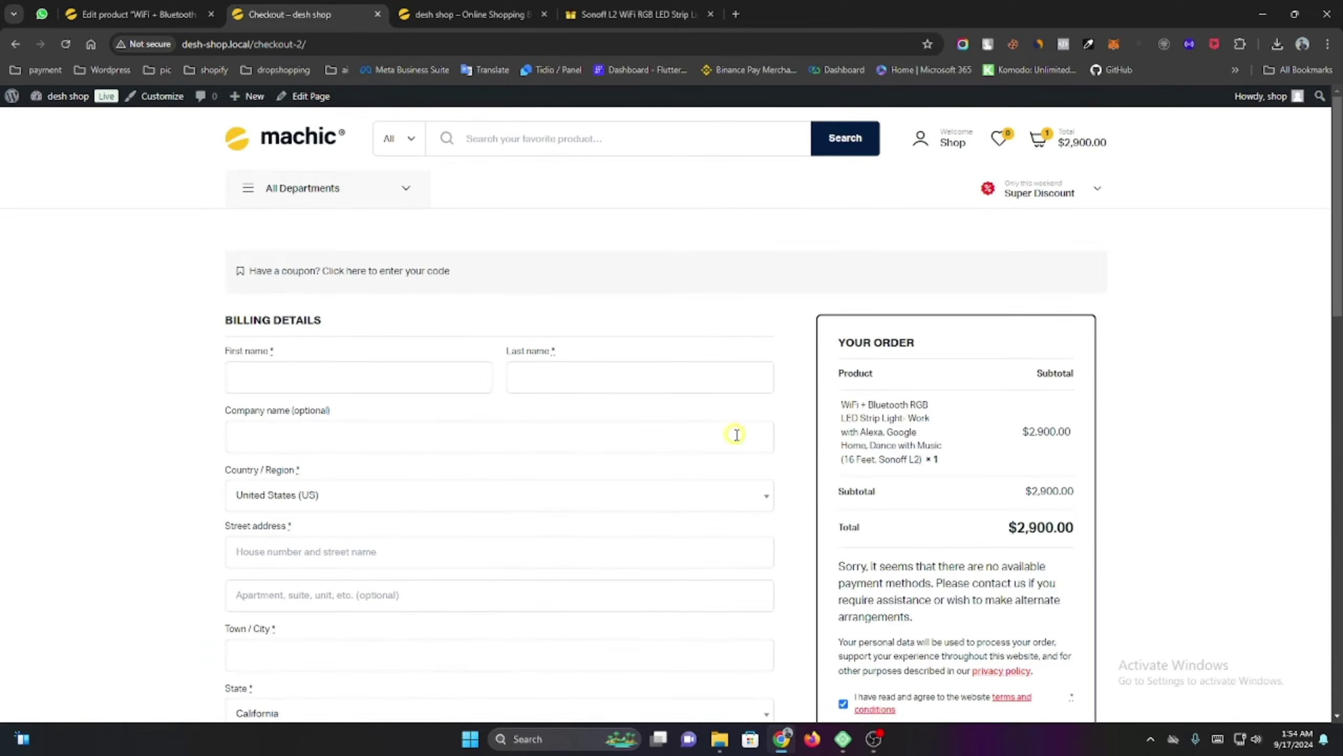
# In WooCommerce General settings, save the currency as Bangladeshi taka (৳) — BDT, then return to checkout.
pyautogui.click(132, 6)
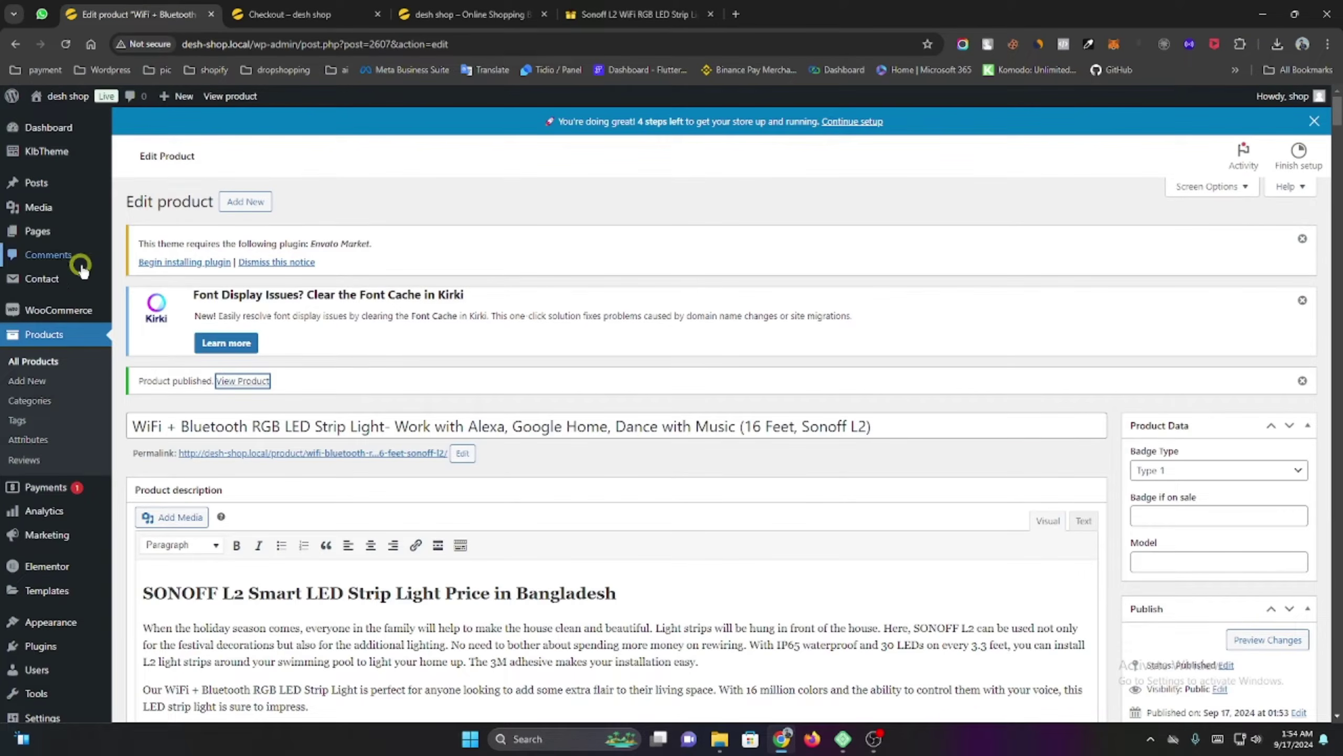
pyautogui.moveTo(74, 321)
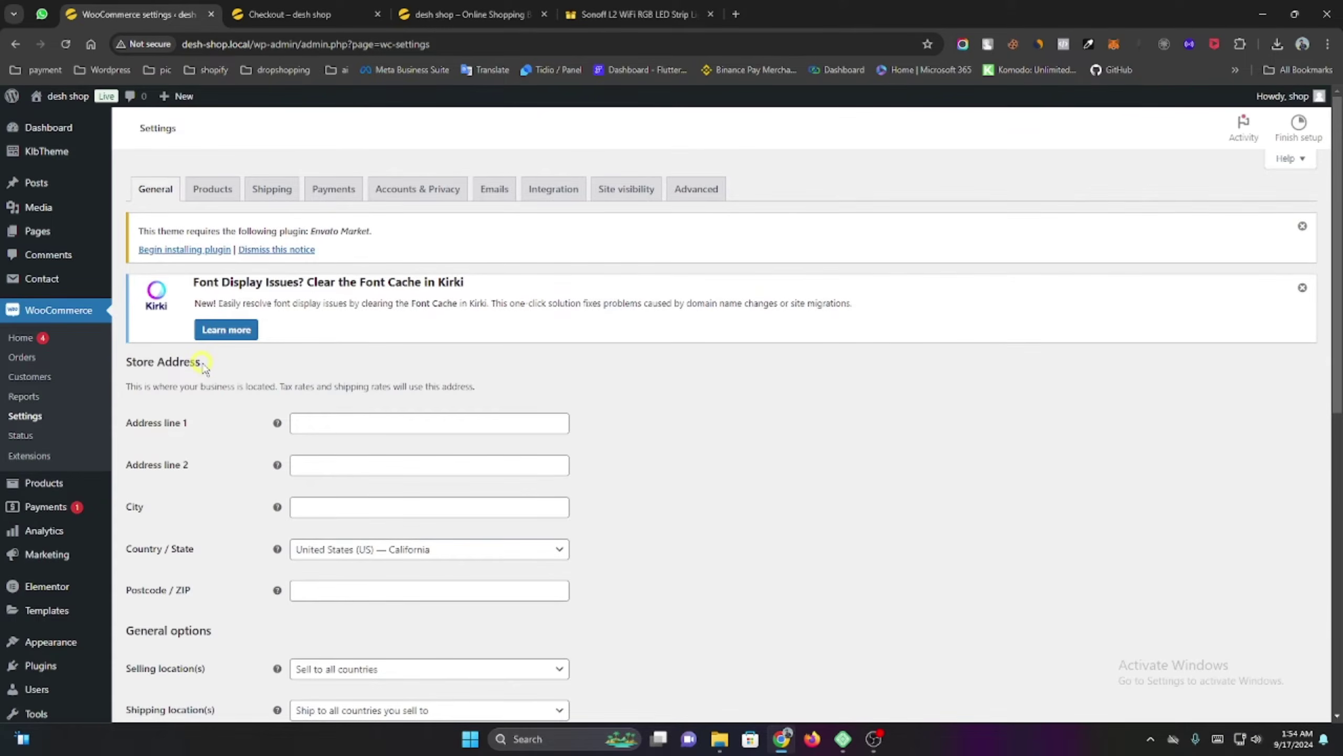
pyautogui.scroll(-10, 203, 365)
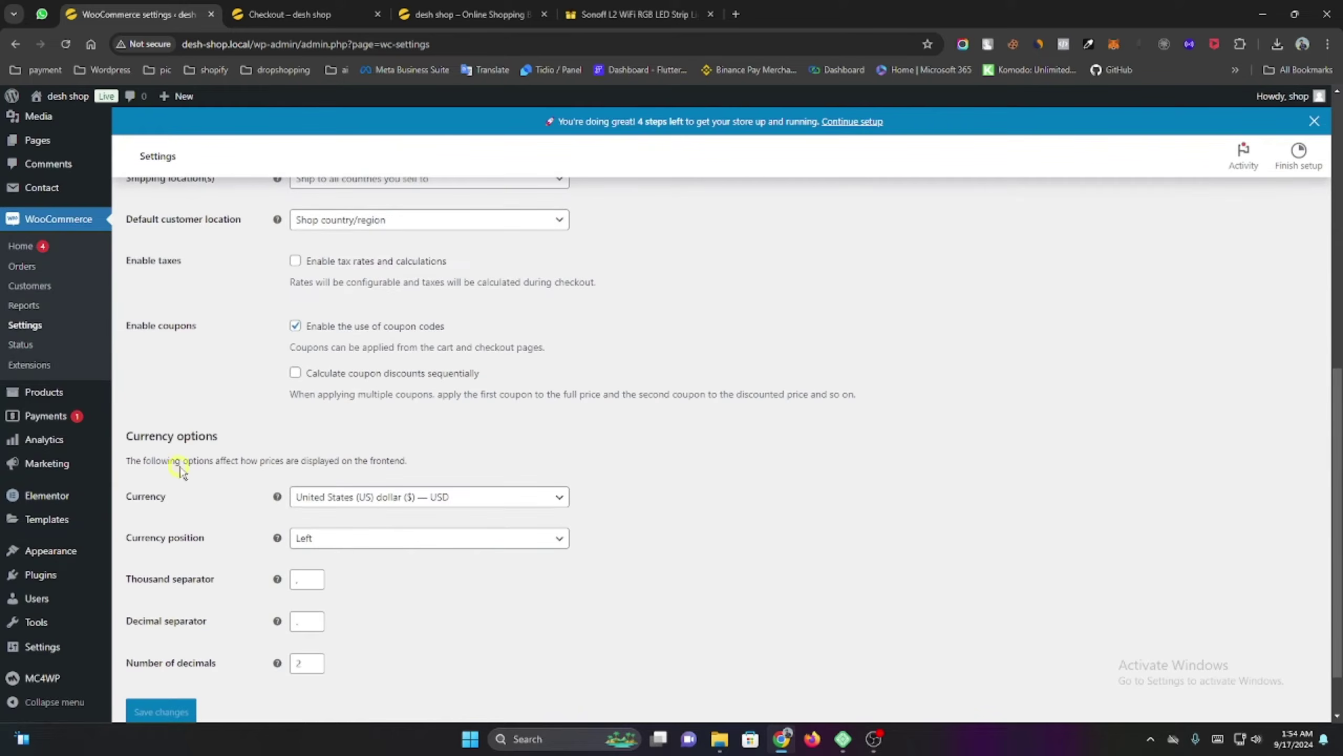
pyautogui.scroll(-1, 179, 466)
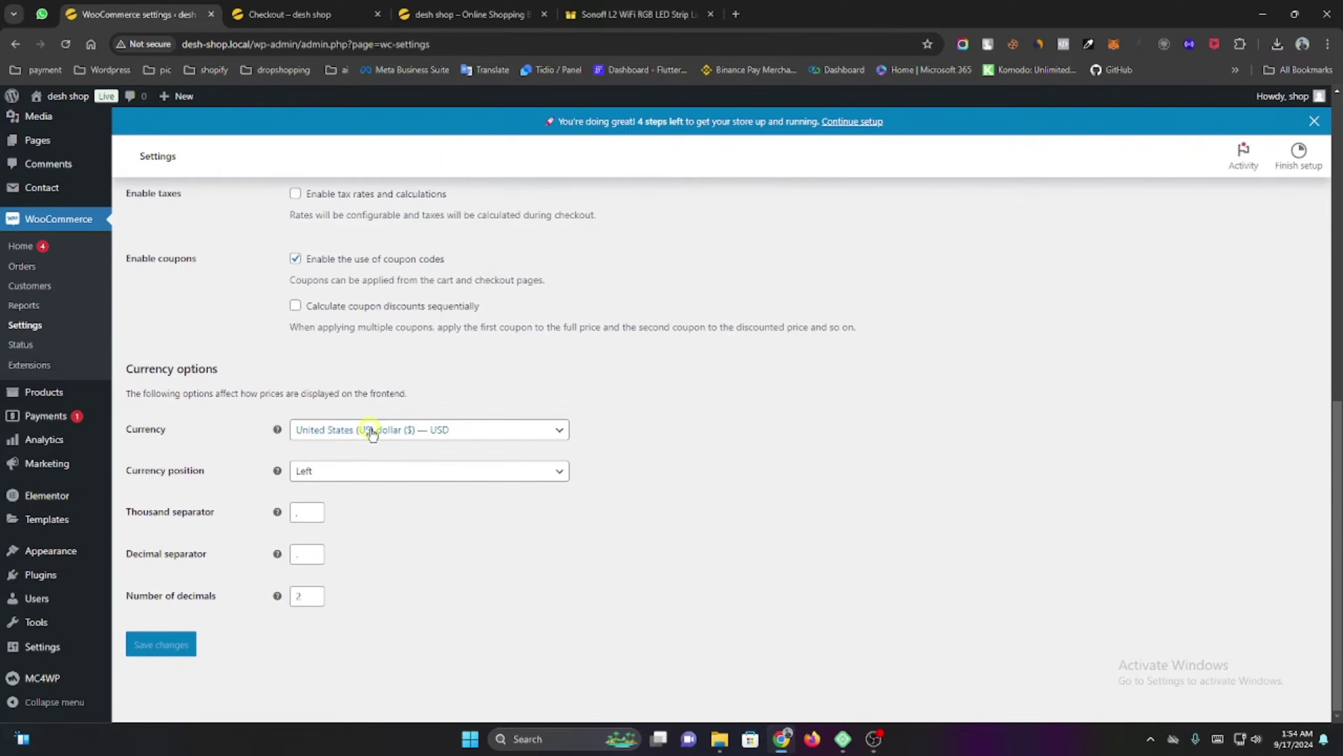
pyautogui.click(373, 433)
pyautogui.write('b')
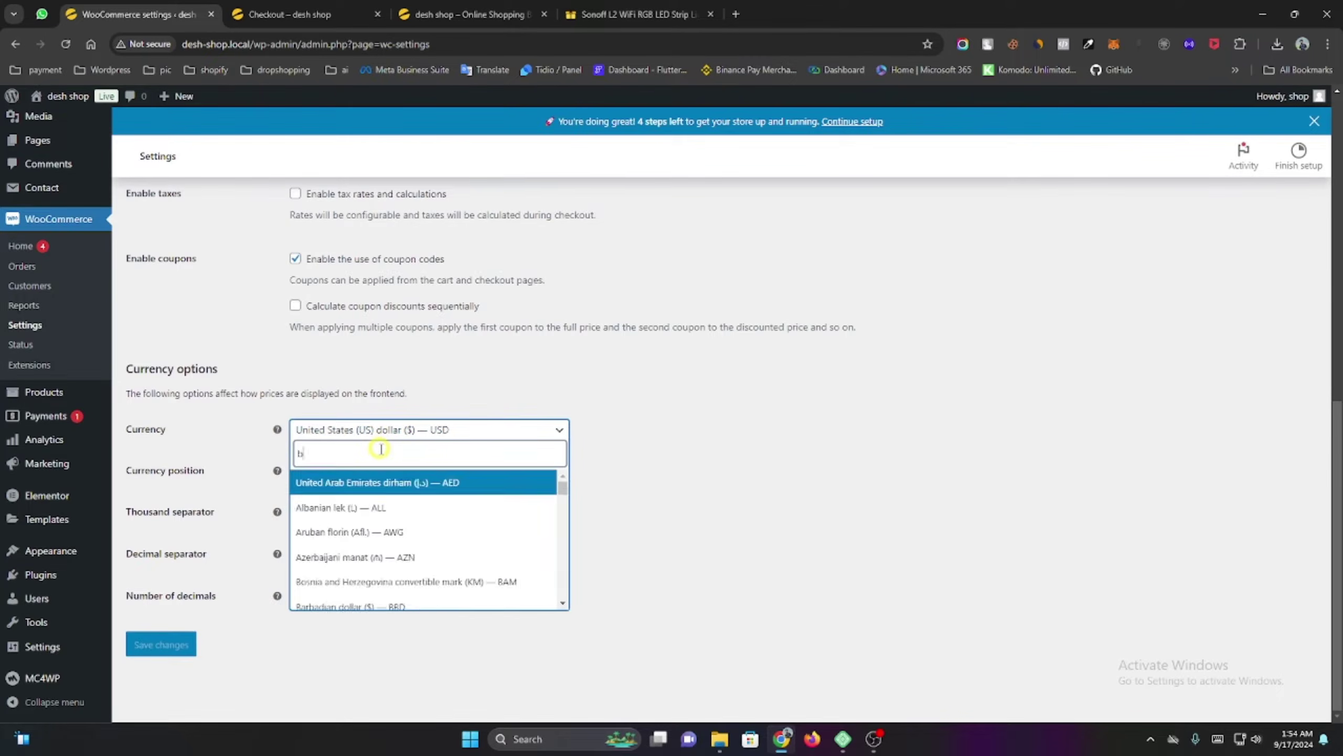
pyautogui.write('dt')
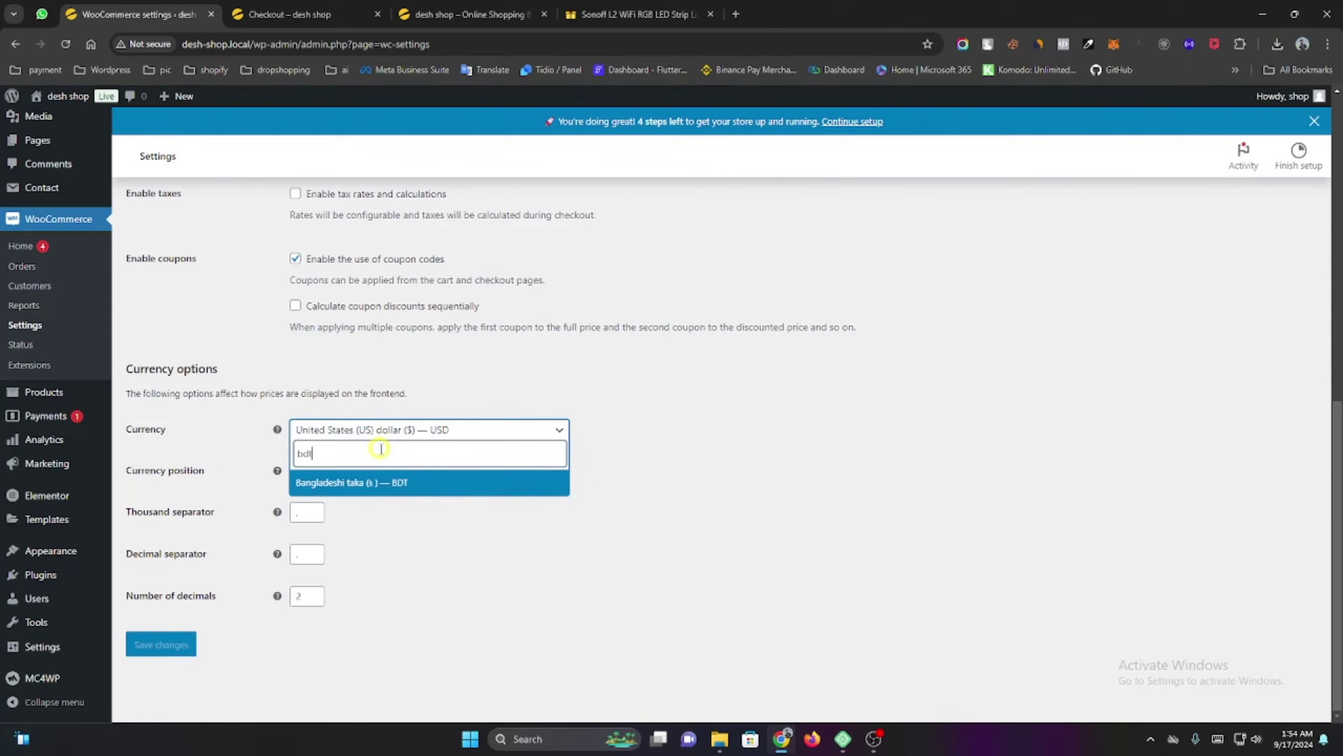
pyautogui.click(401, 482)
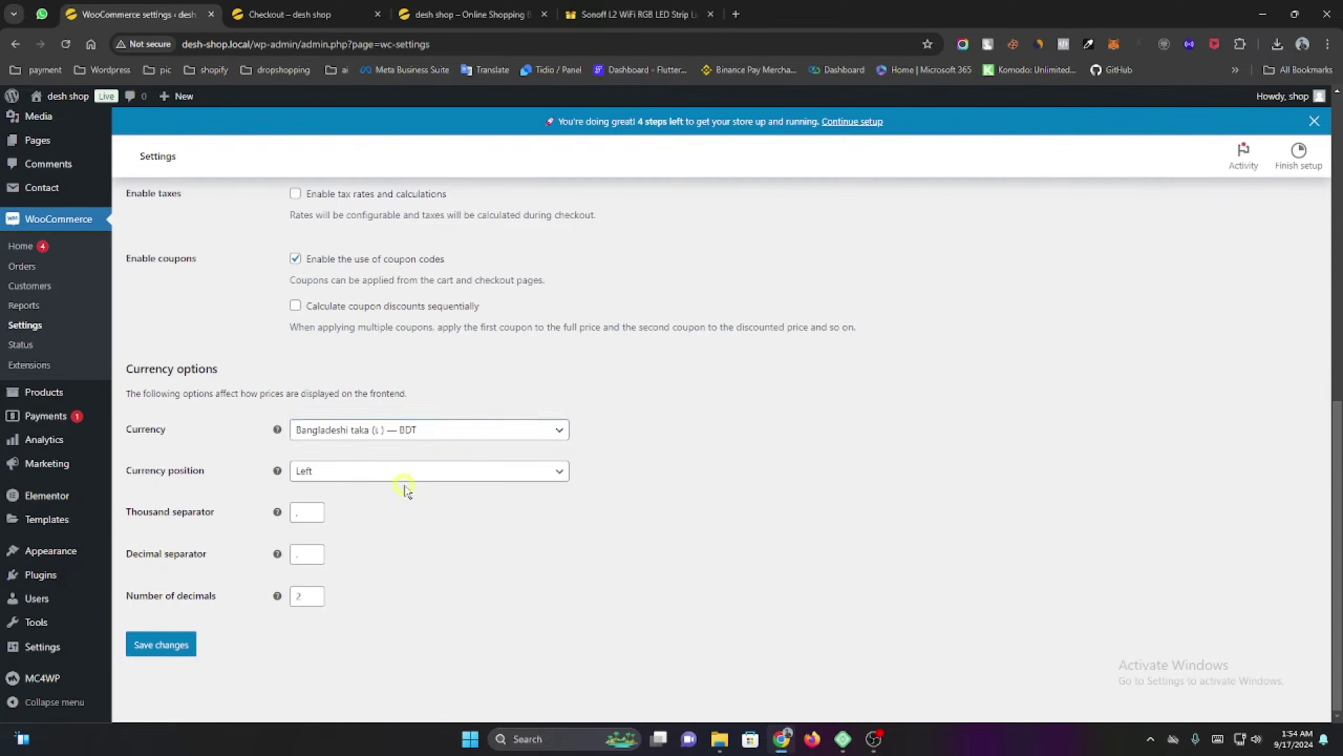
pyautogui.click(163, 643)
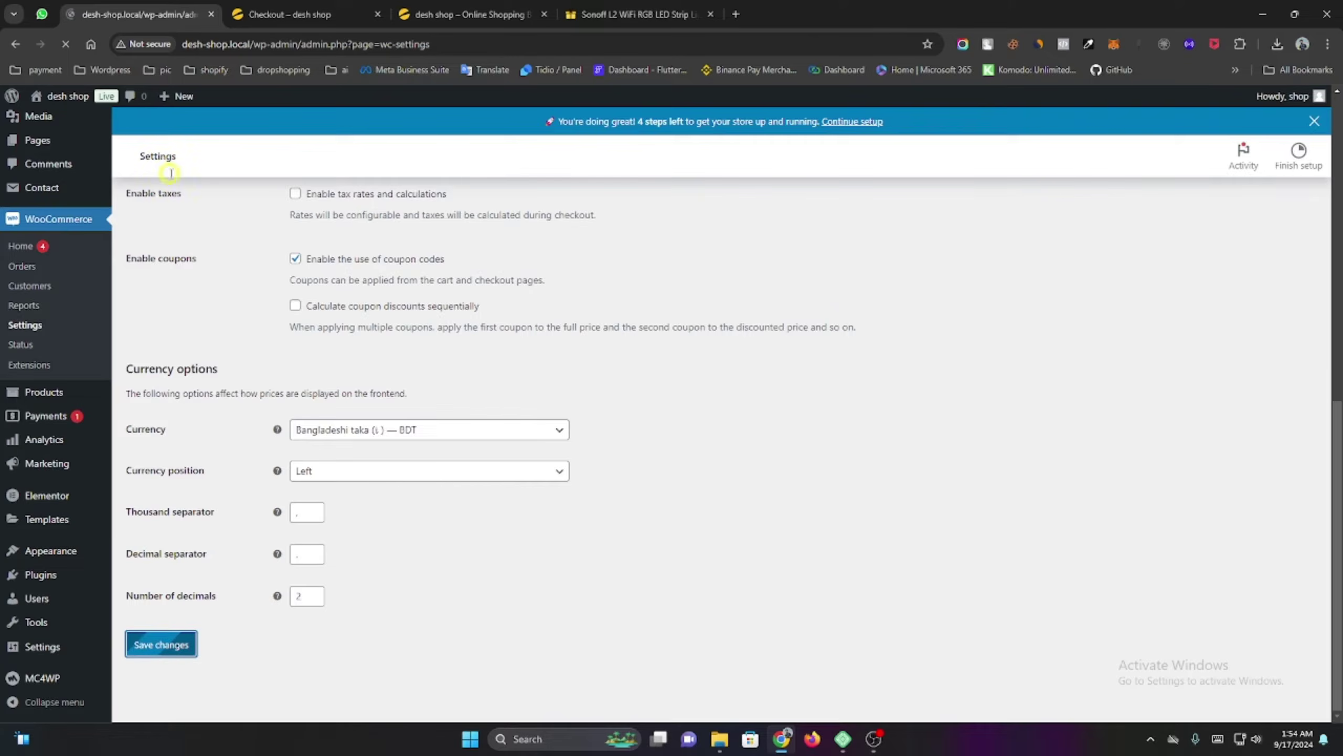
pyautogui.click(269, 24)
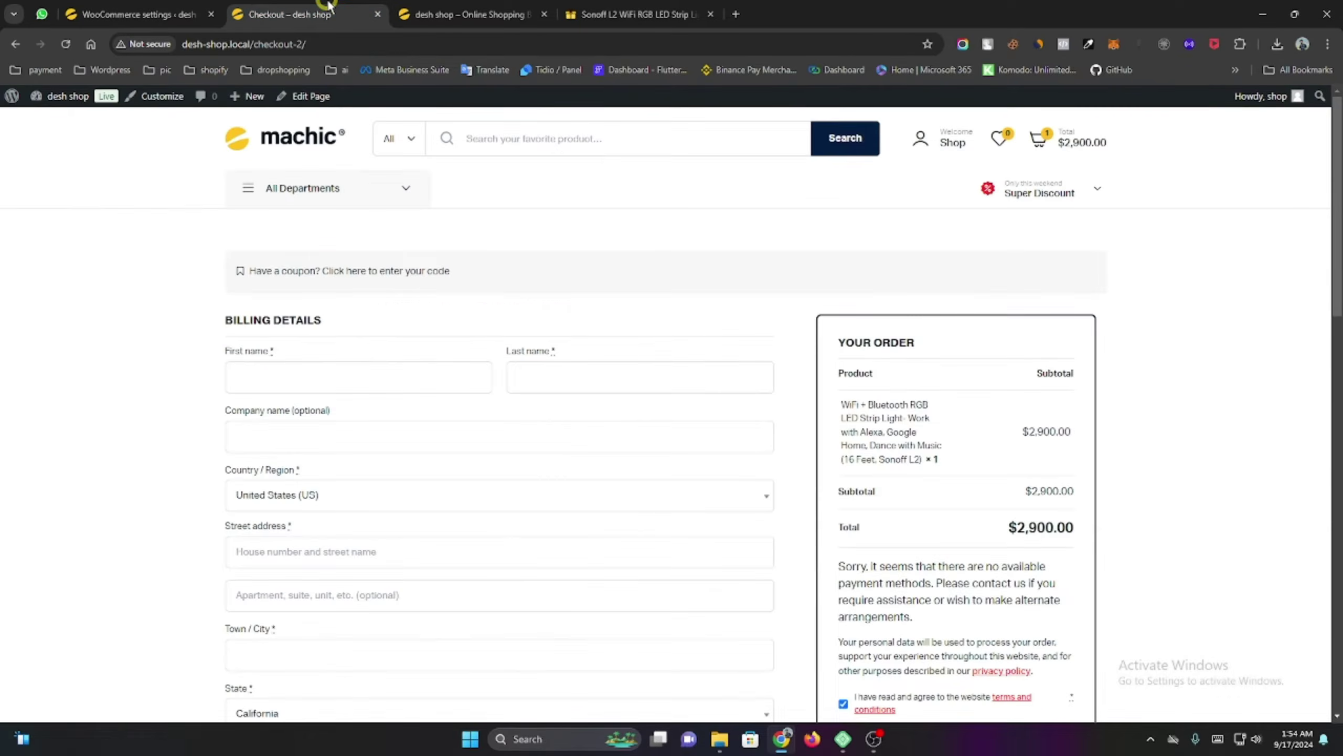
# Check the shop homepage lists prices in taka, e.g. ৳2,900.00 for the LED strip, then return to settings.
pyautogui.click(285, 147)
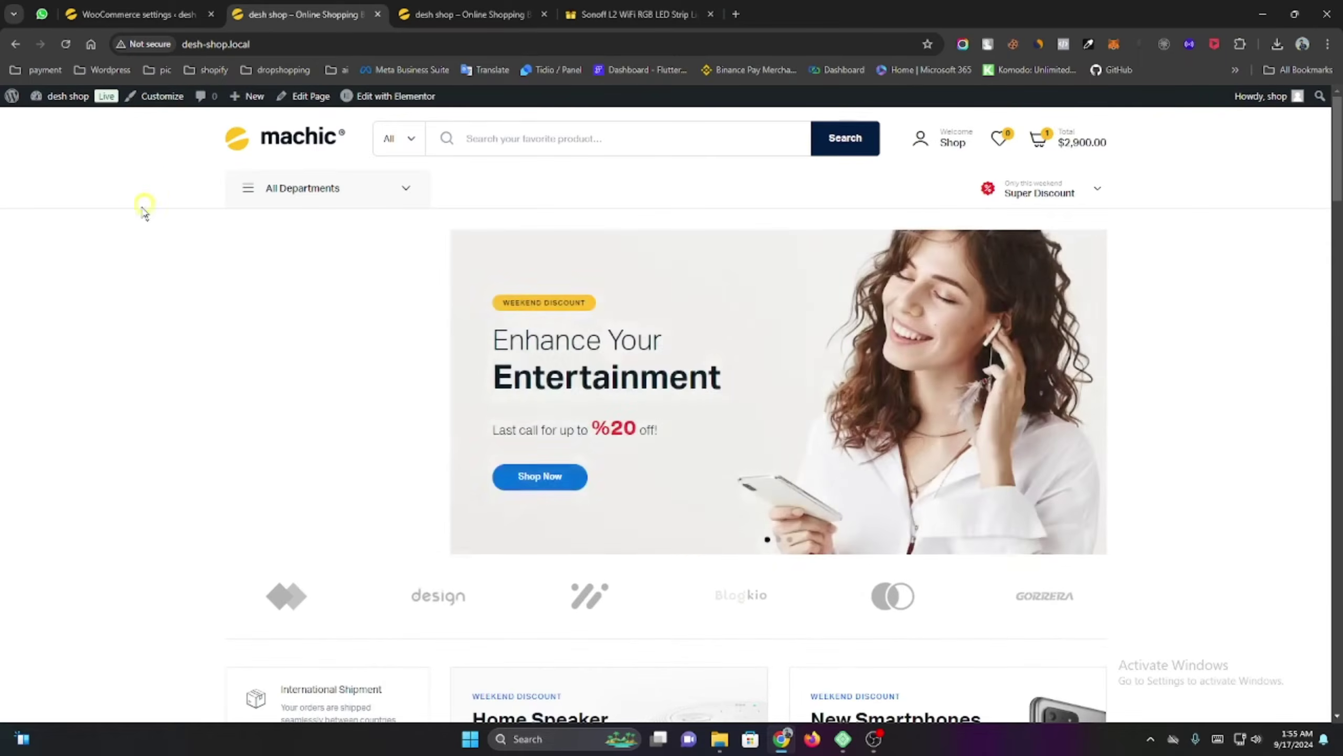
pyautogui.scroll(-5, 127, 279)
pyautogui.scroll(-5, 127, 279)
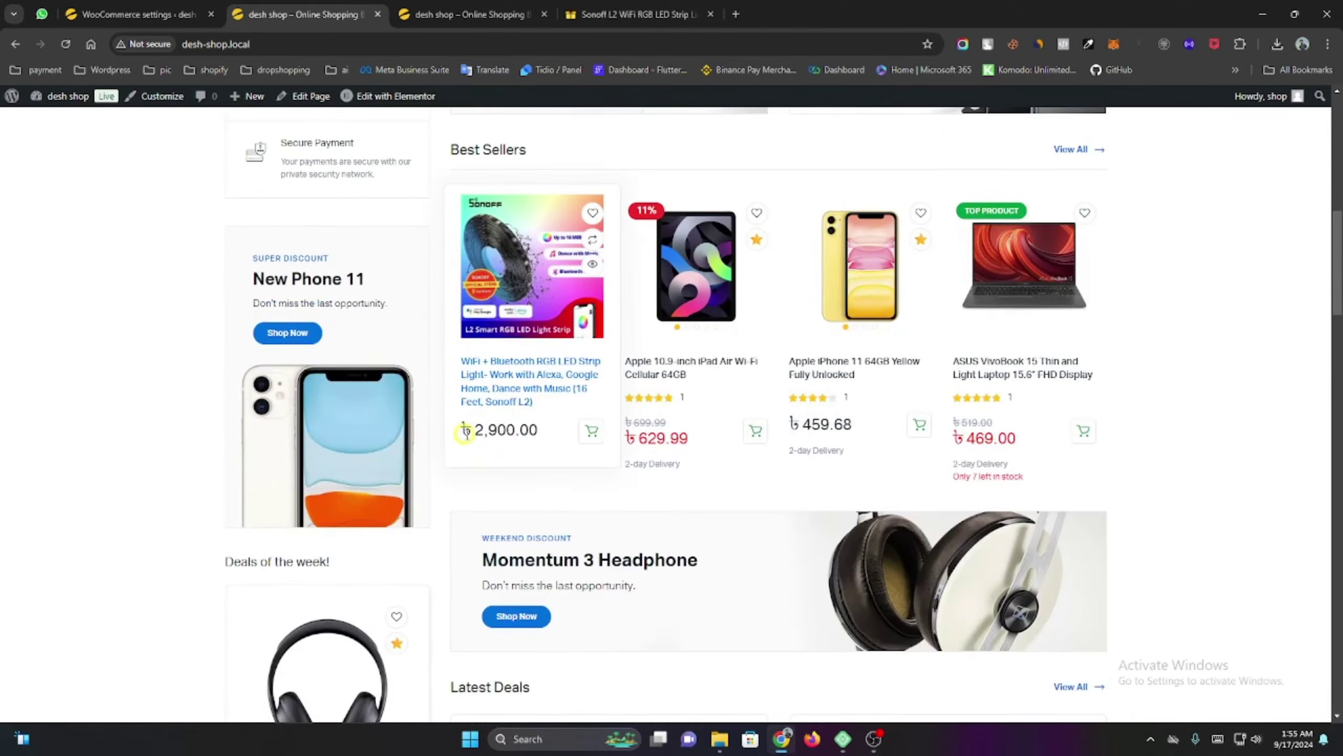
pyautogui.scroll(-5, 899, 444)
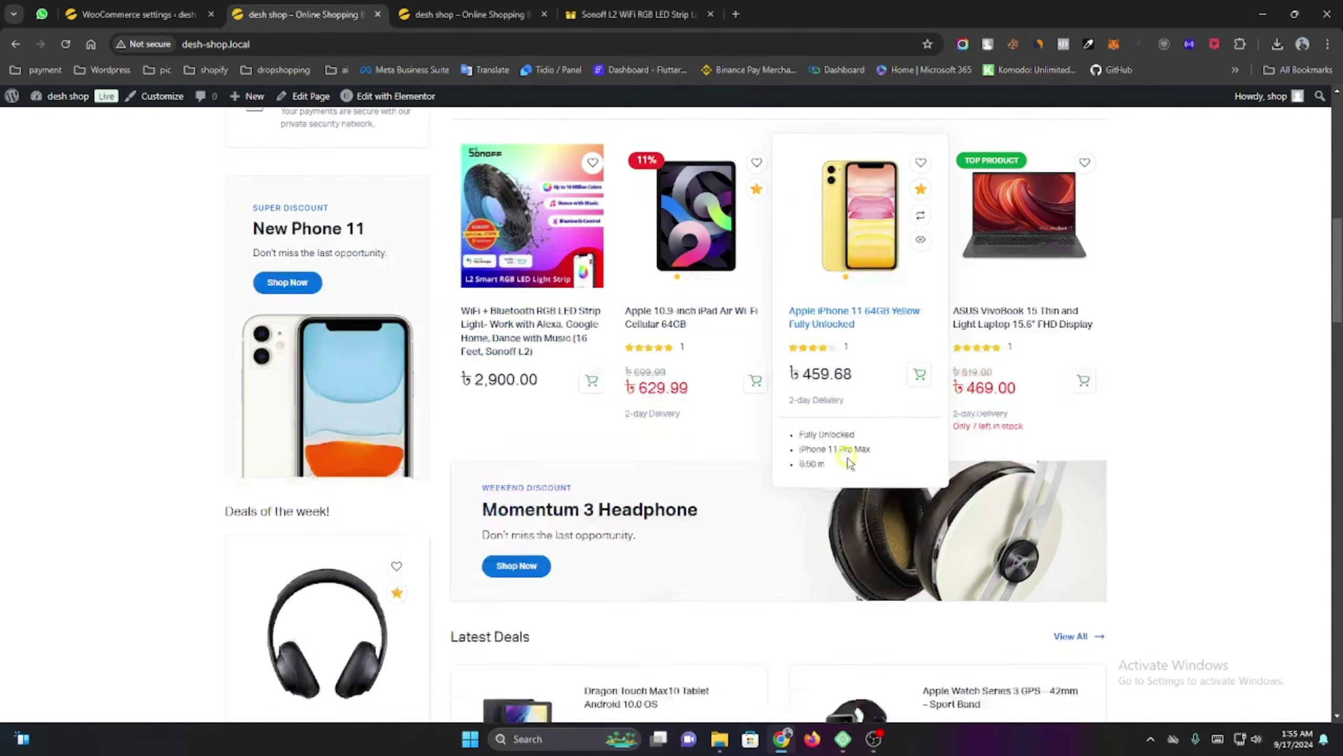
pyautogui.scroll(-8, 640, 460)
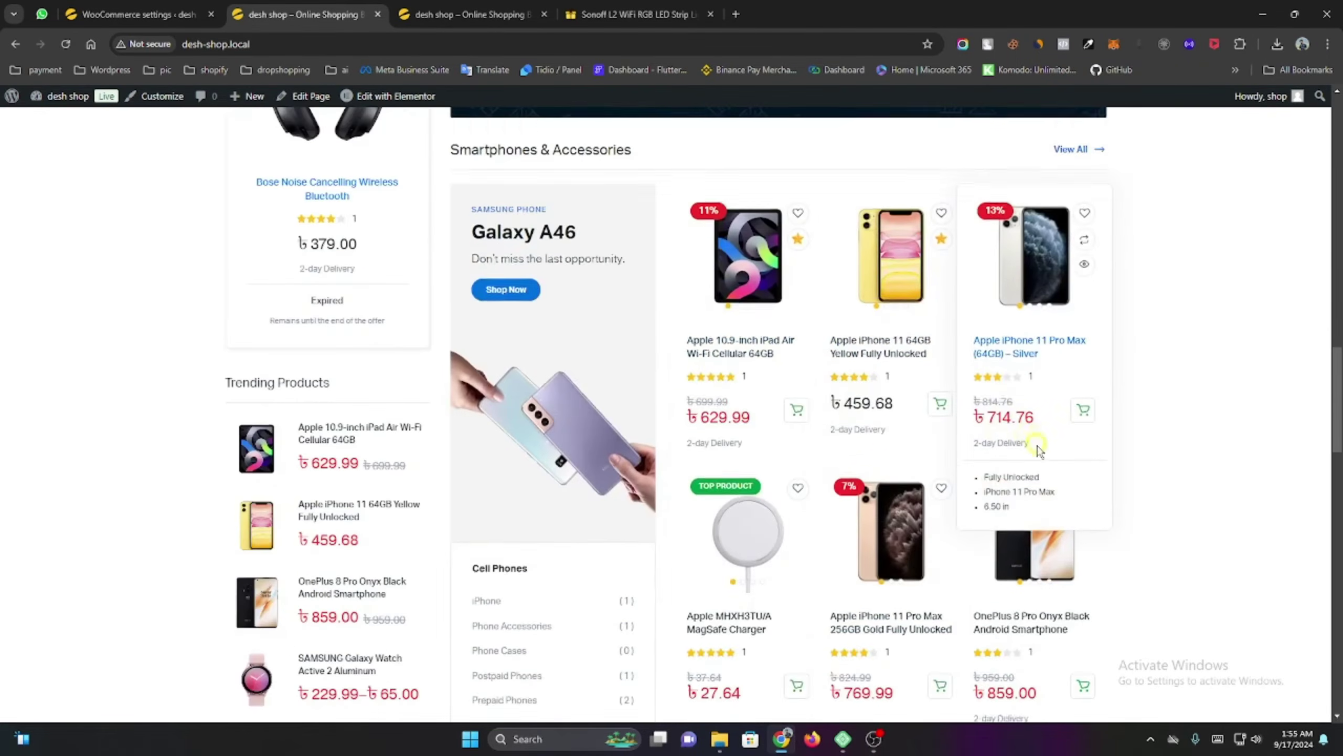
pyautogui.scroll(-5, 825, 492)
pyautogui.scroll(-3, 825, 492)
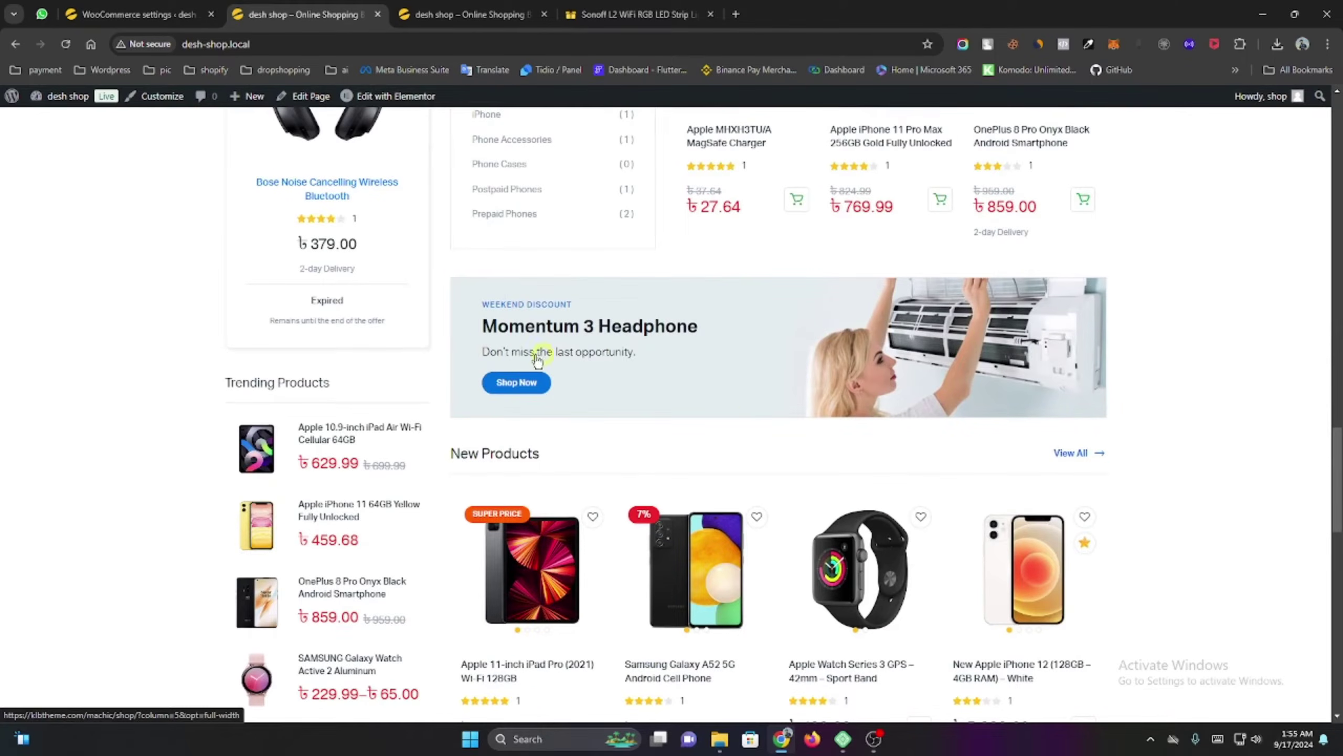
pyautogui.scroll(7, 538, 359)
pyautogui.hotkey('ctrl', 'shift', 'Tab')
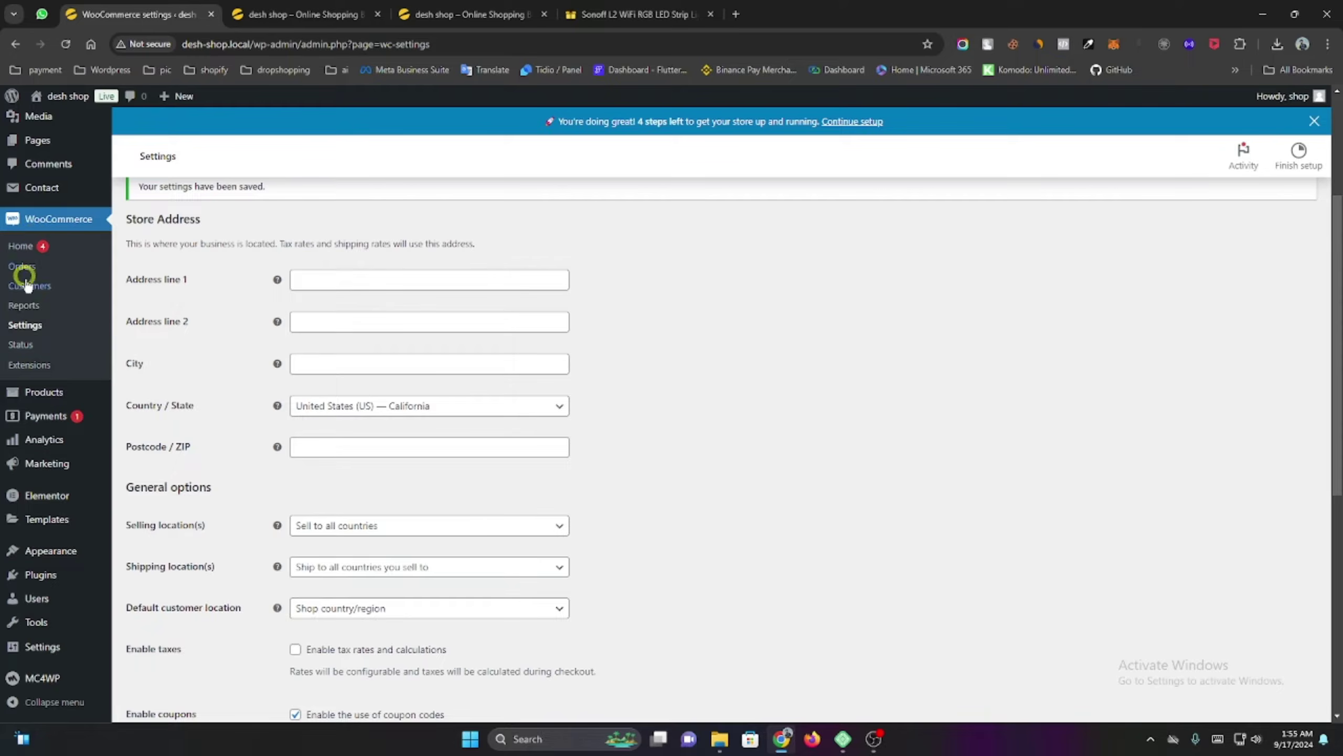
# Scroll the Apple iPhone 11 64GB Yellow edit page to its Simple product data box.
pyautogui.moveTo(53, 391)
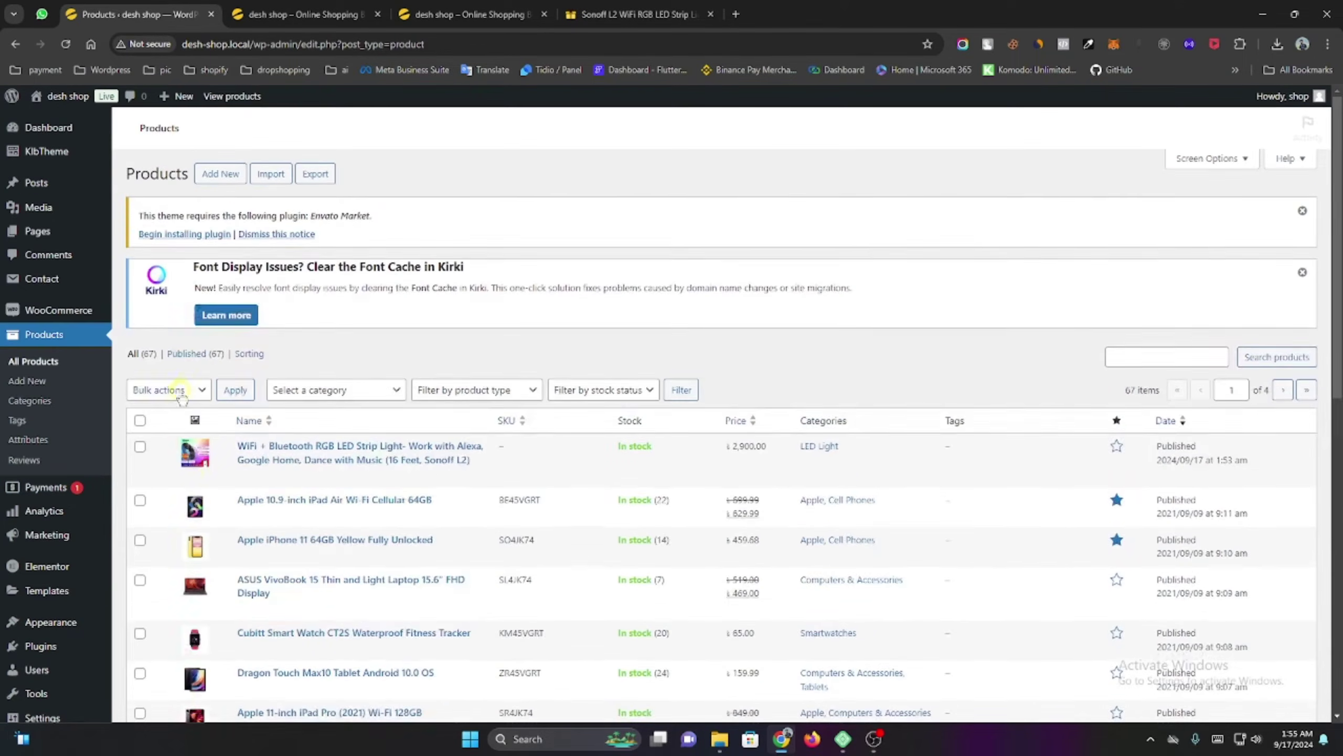
pyautogui.scroll(-1, 250, 490)
pyautogui.scroll(-1, 251, 489)
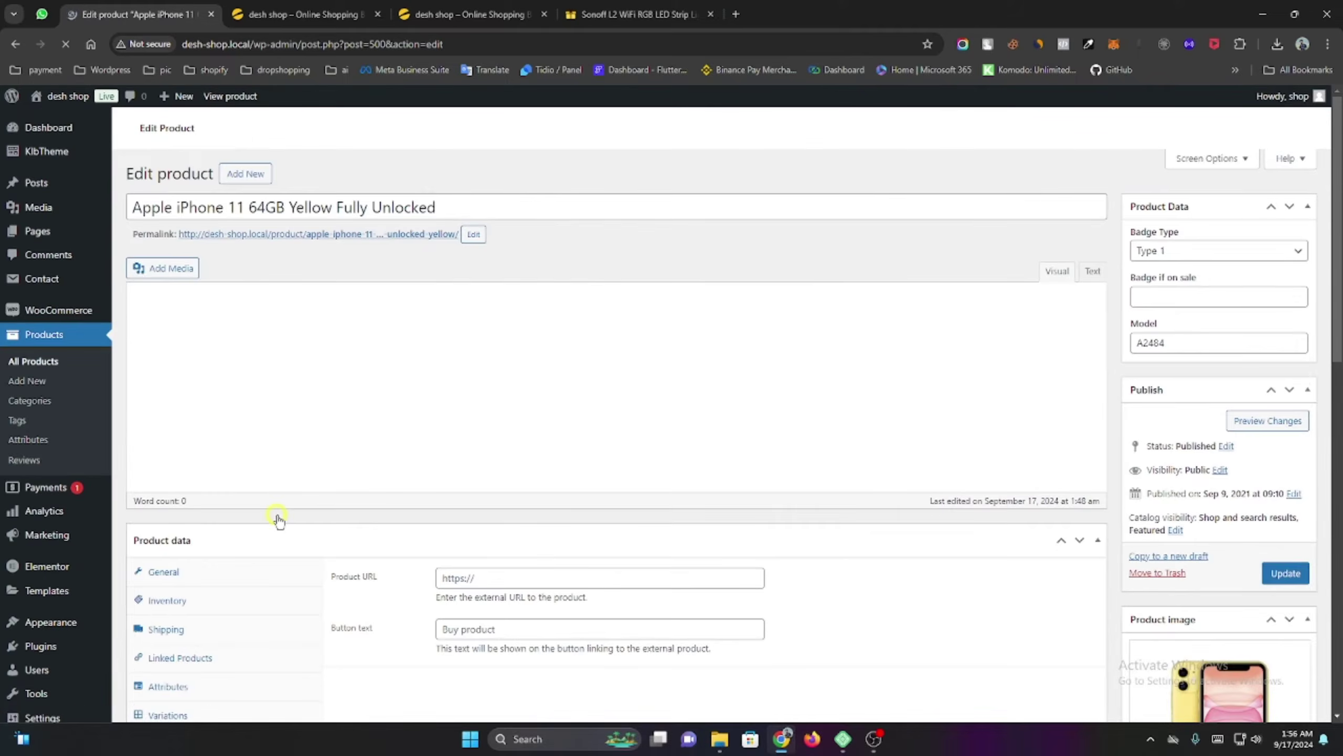
pyautogui.scroll(-15, 358, 459)
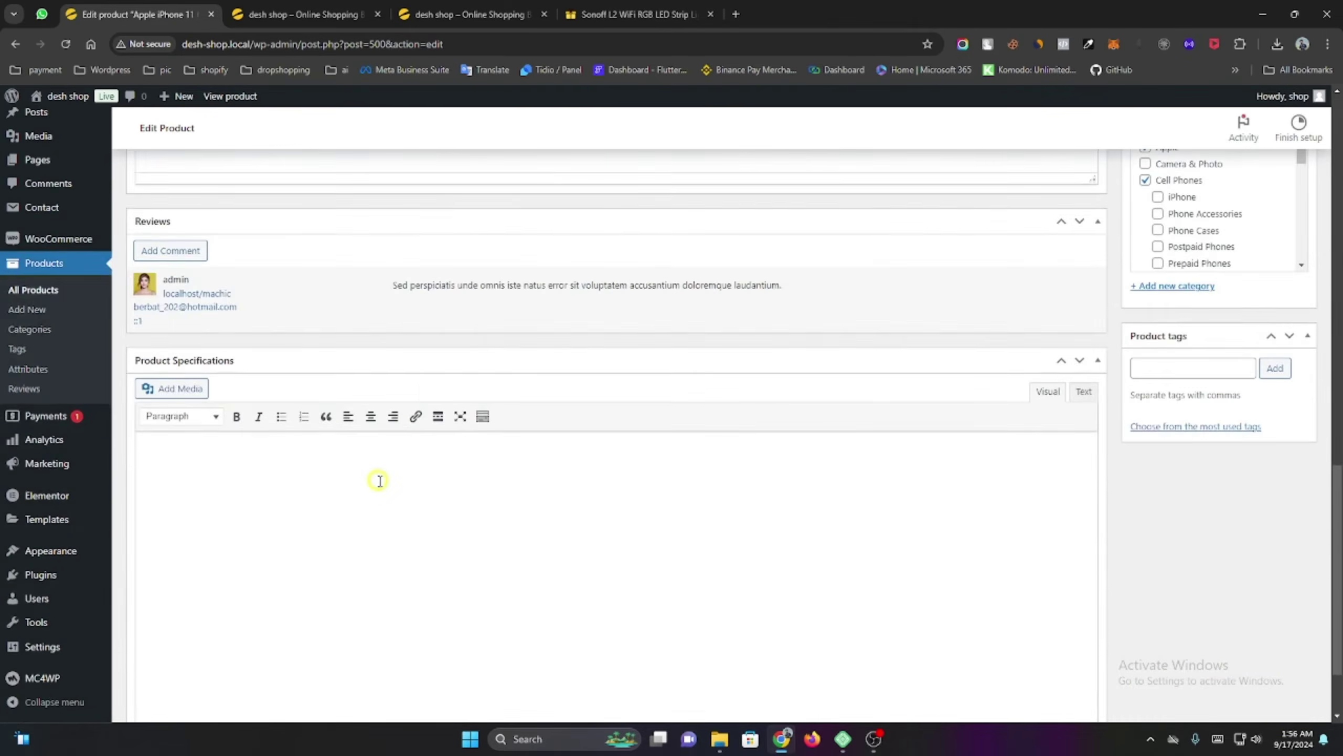
pyautogui.scroll(5, 379, 481)
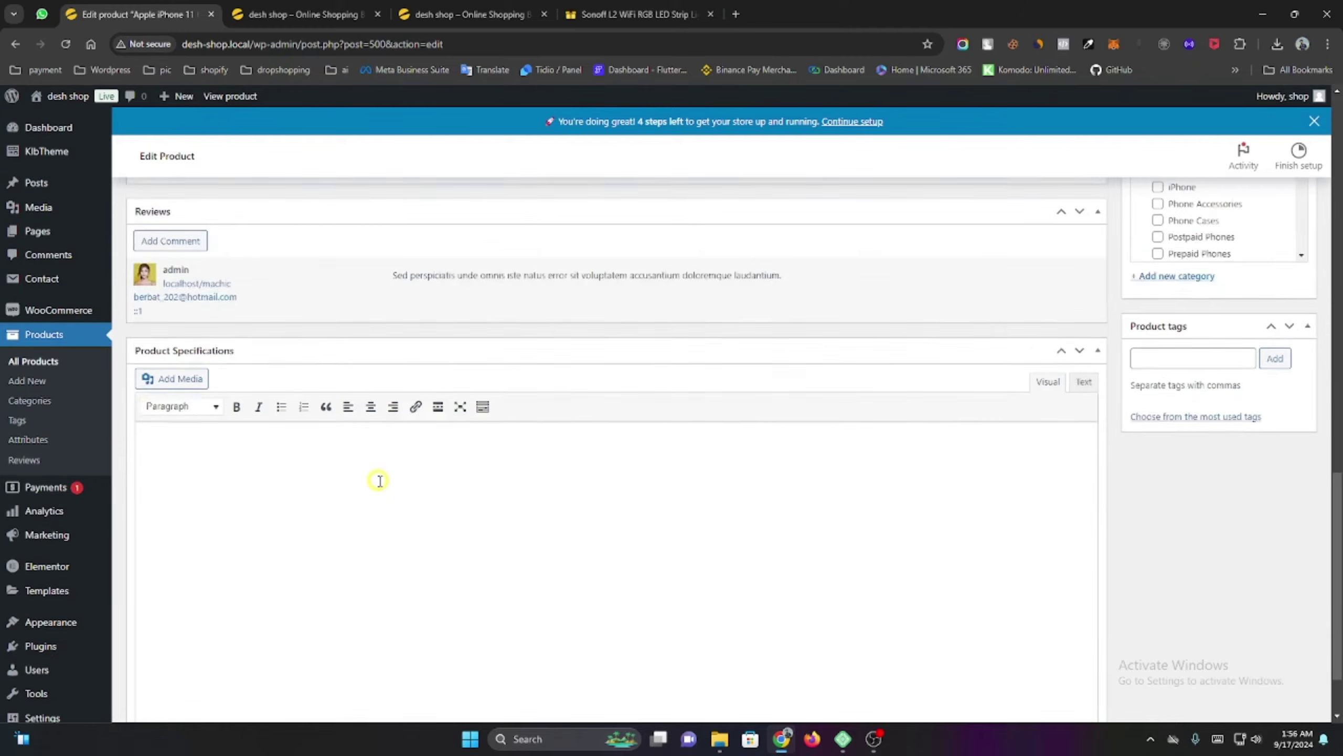
pyautogui.scroll(5, 380, 480)
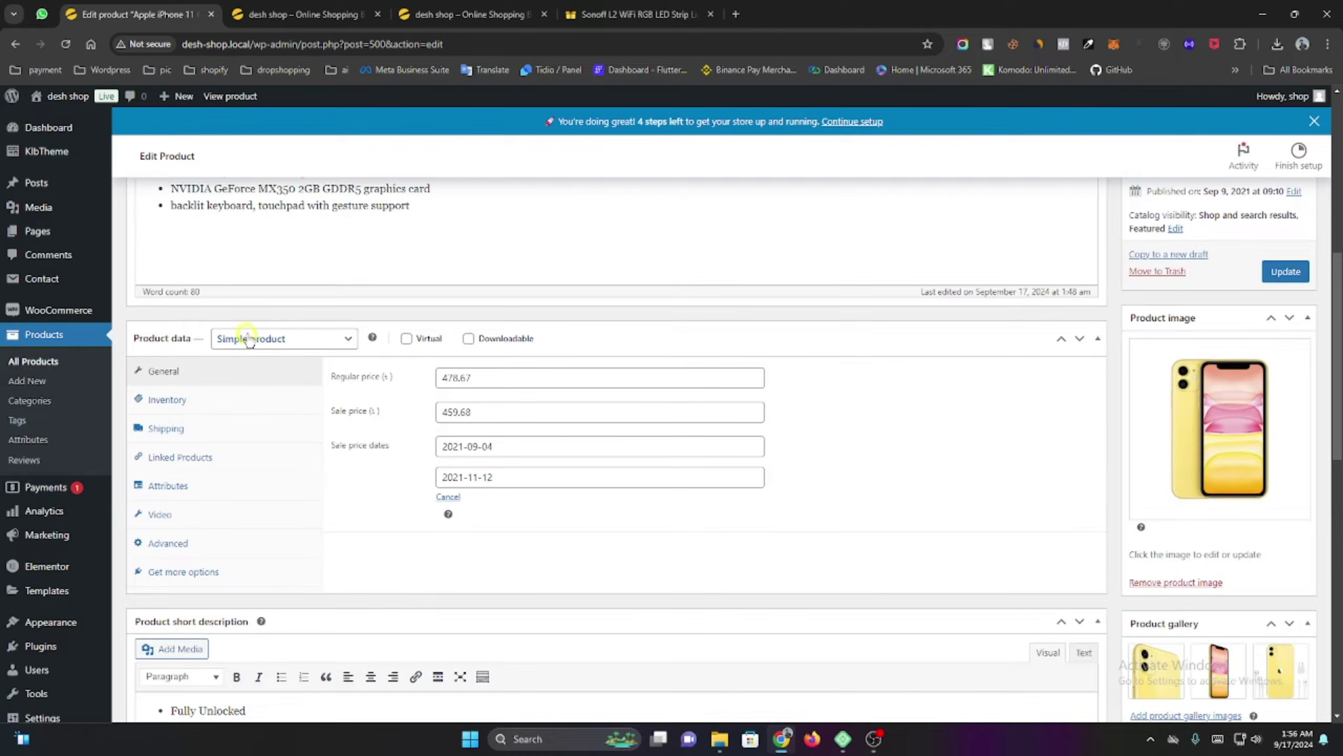
# Change the product data type to Variable product and dismiss the attributes tip.
pyautogui.click(266, 345)
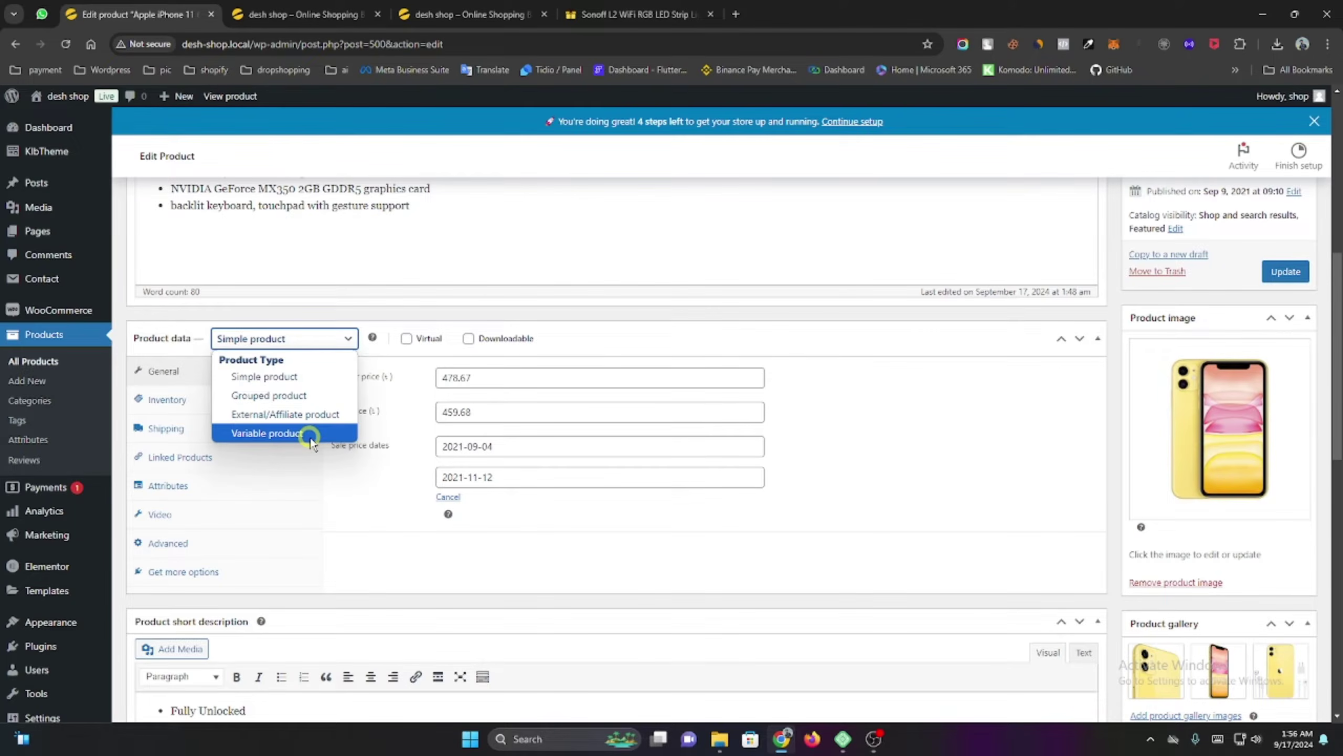
pyautogui.click(311, 434)
pyautogui.click(317, 594)
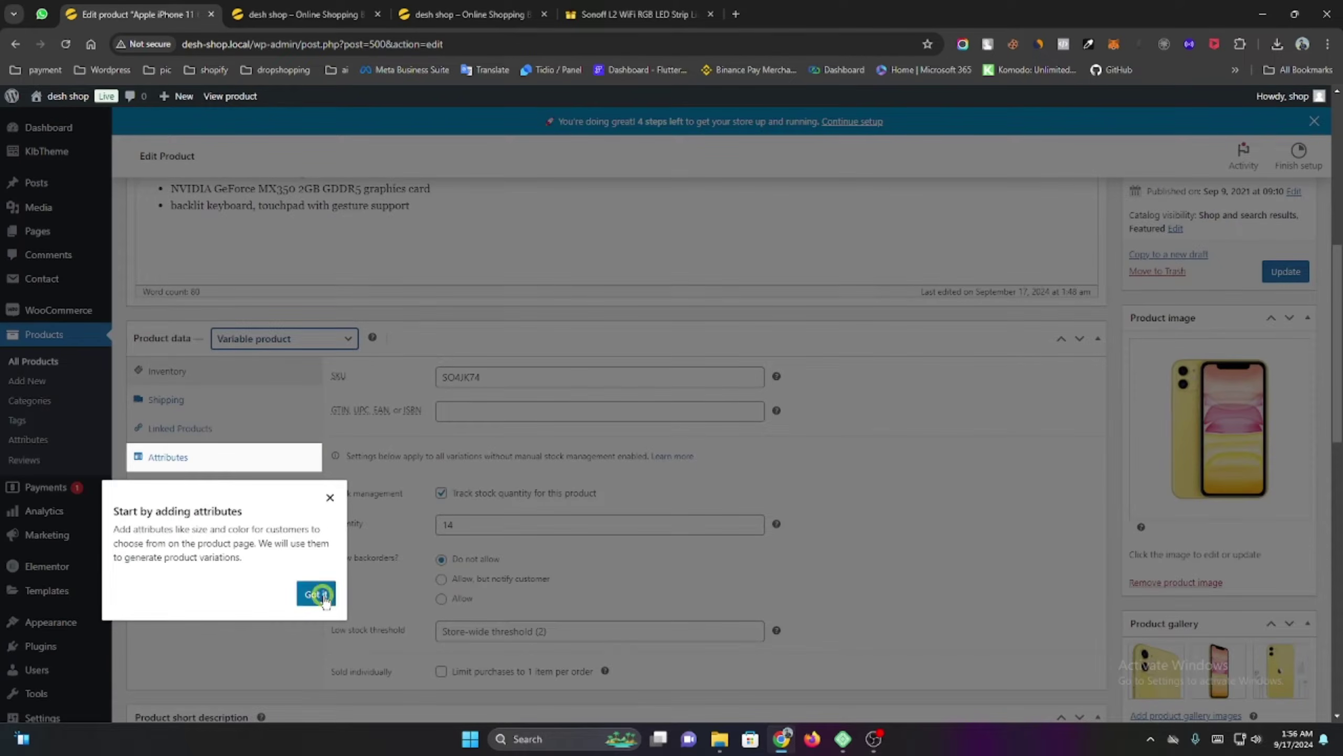
pyautogui.click(330, 498)
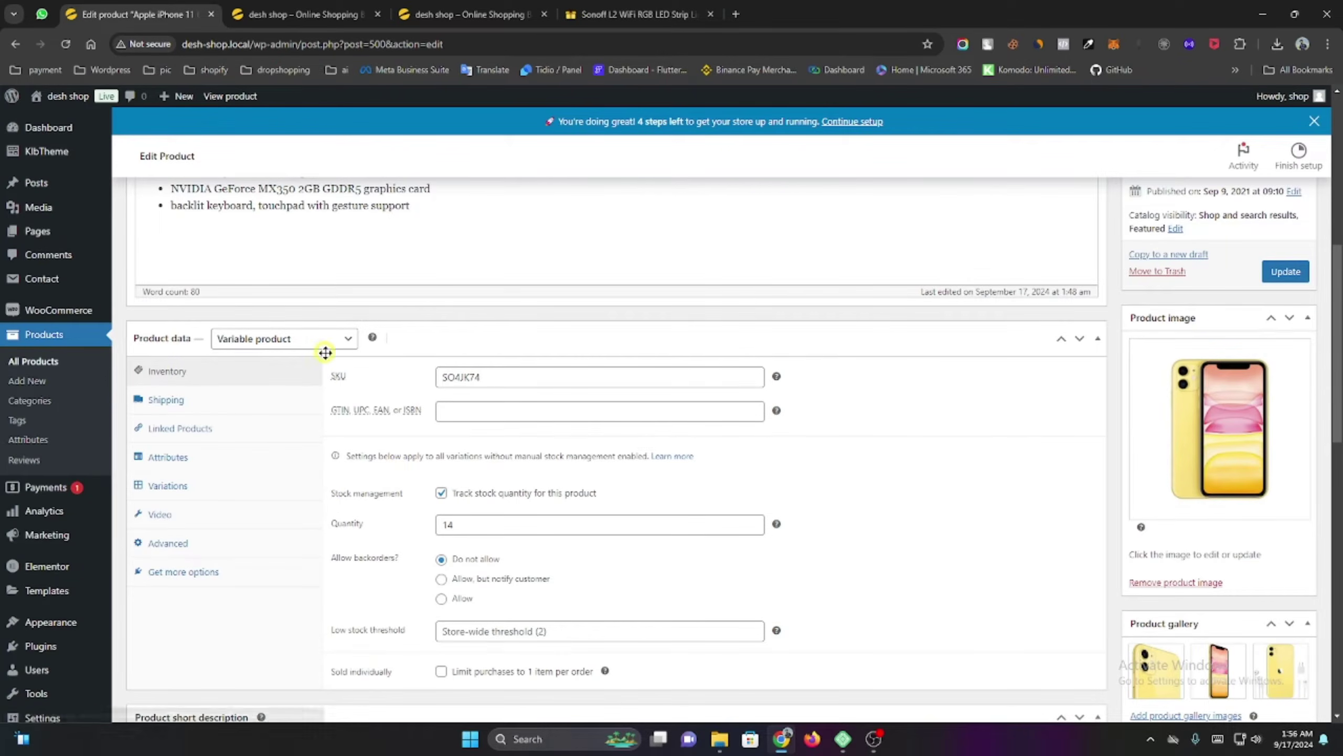
# Inspect the brands attribute (value Apple) in the Attributes tab and dismiss the notice.
pyautogui.click(168, 458)
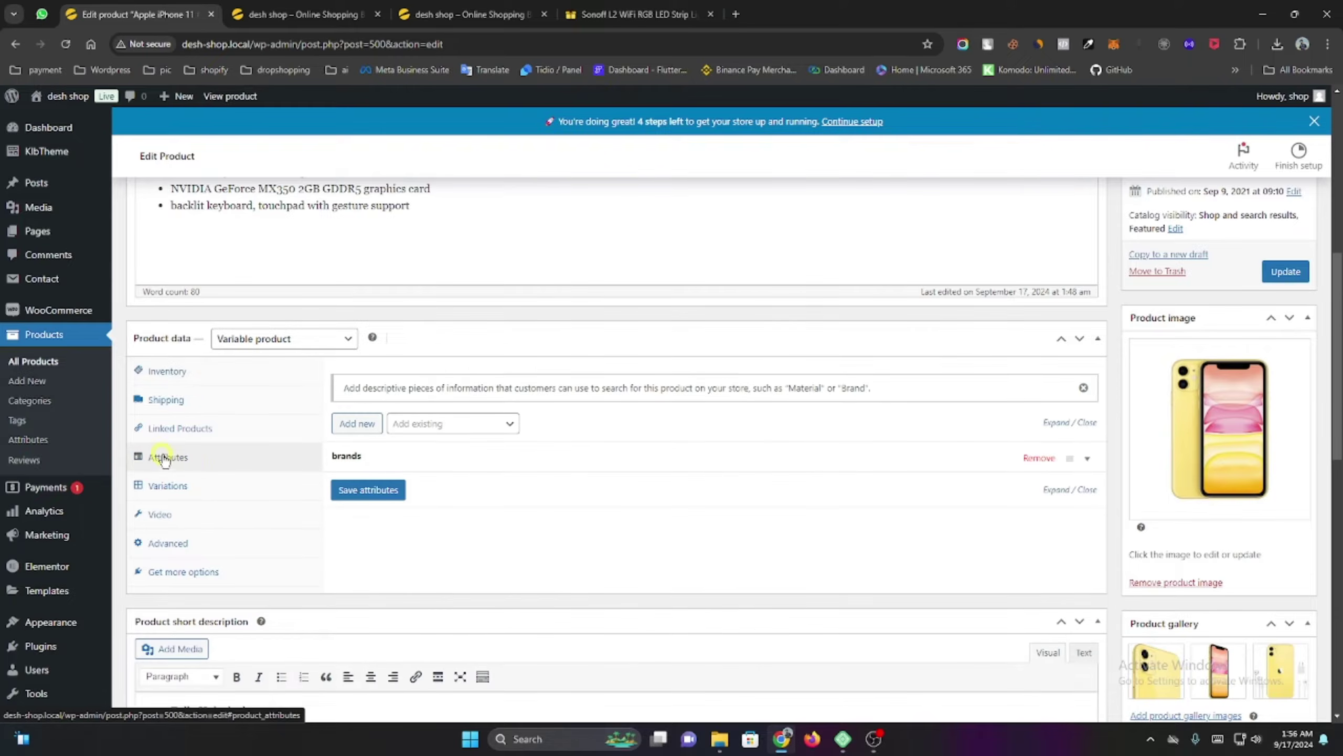
pyautogui.click(355, 457)
pyautogui.click(357, 459)
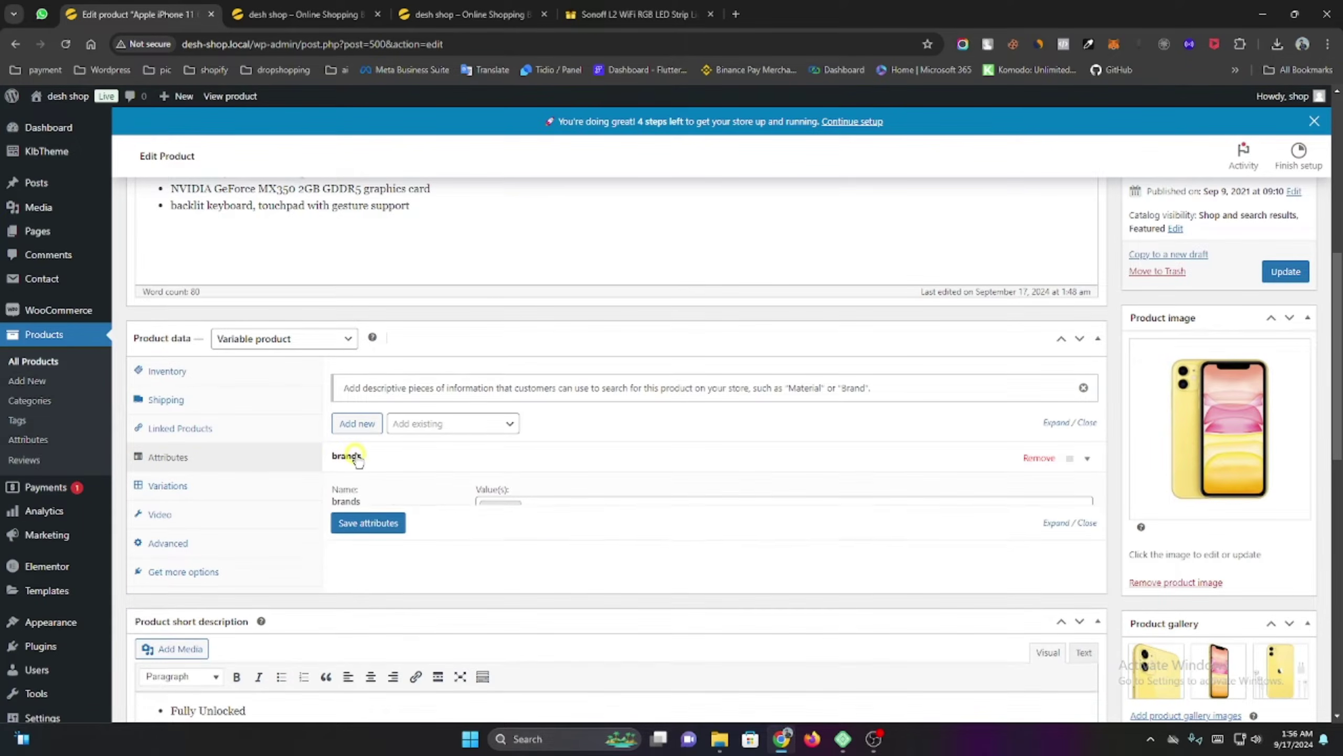
pyautogui.click(460, 461)
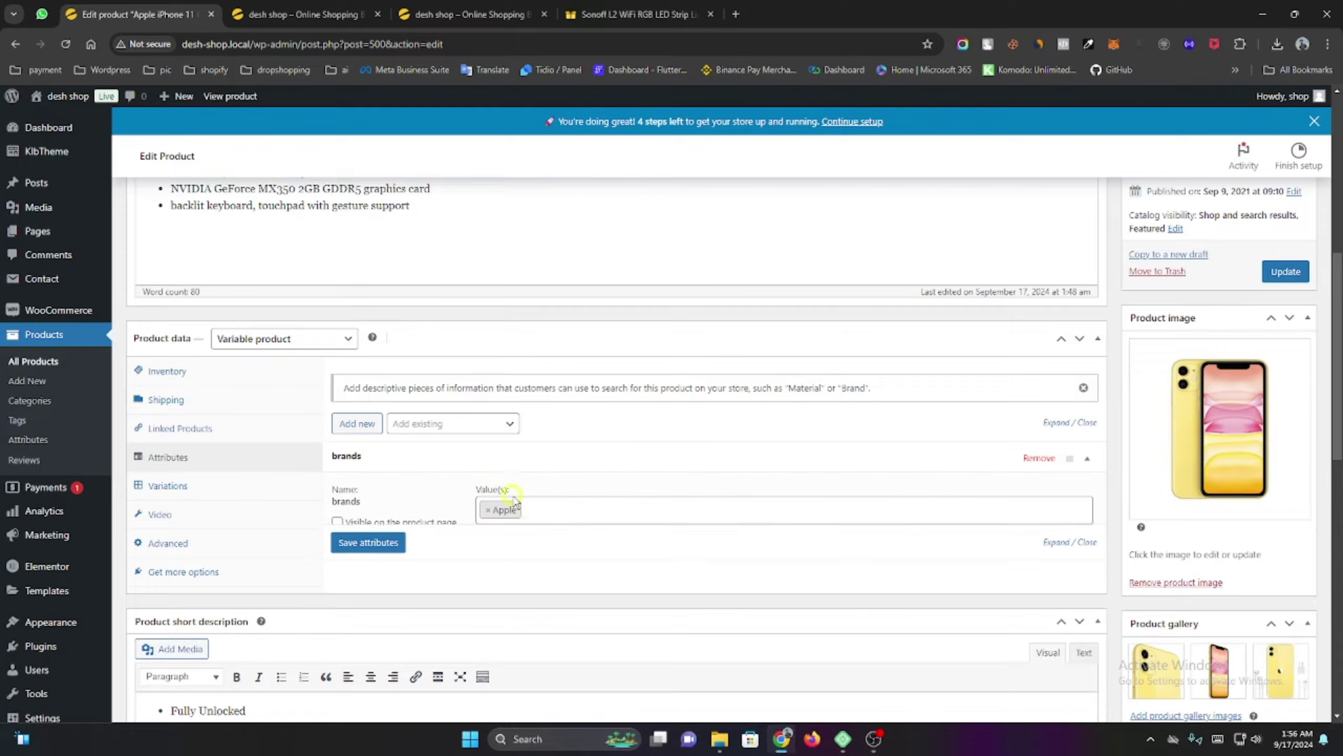
pyautogui.click(410, 455)
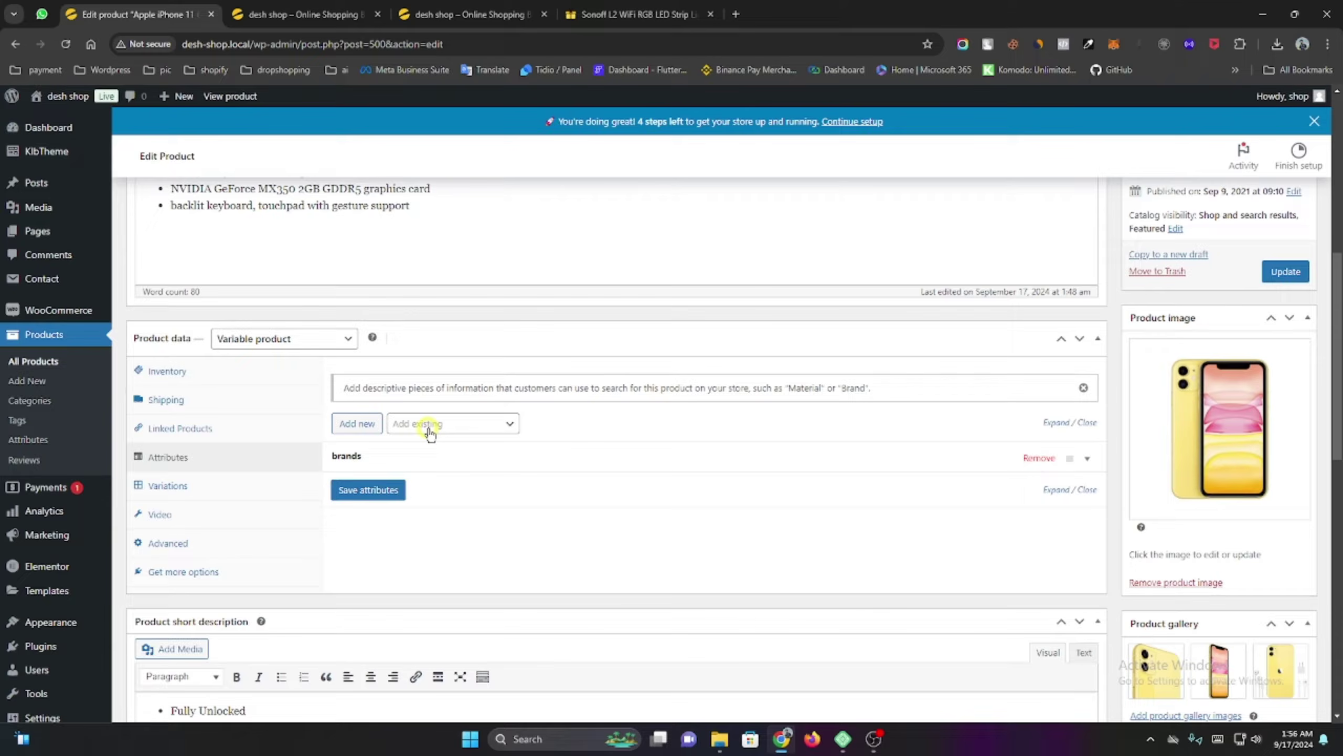
pyautogui.click(1083, 388)
pyautogui.scroll(3, 407, 437)
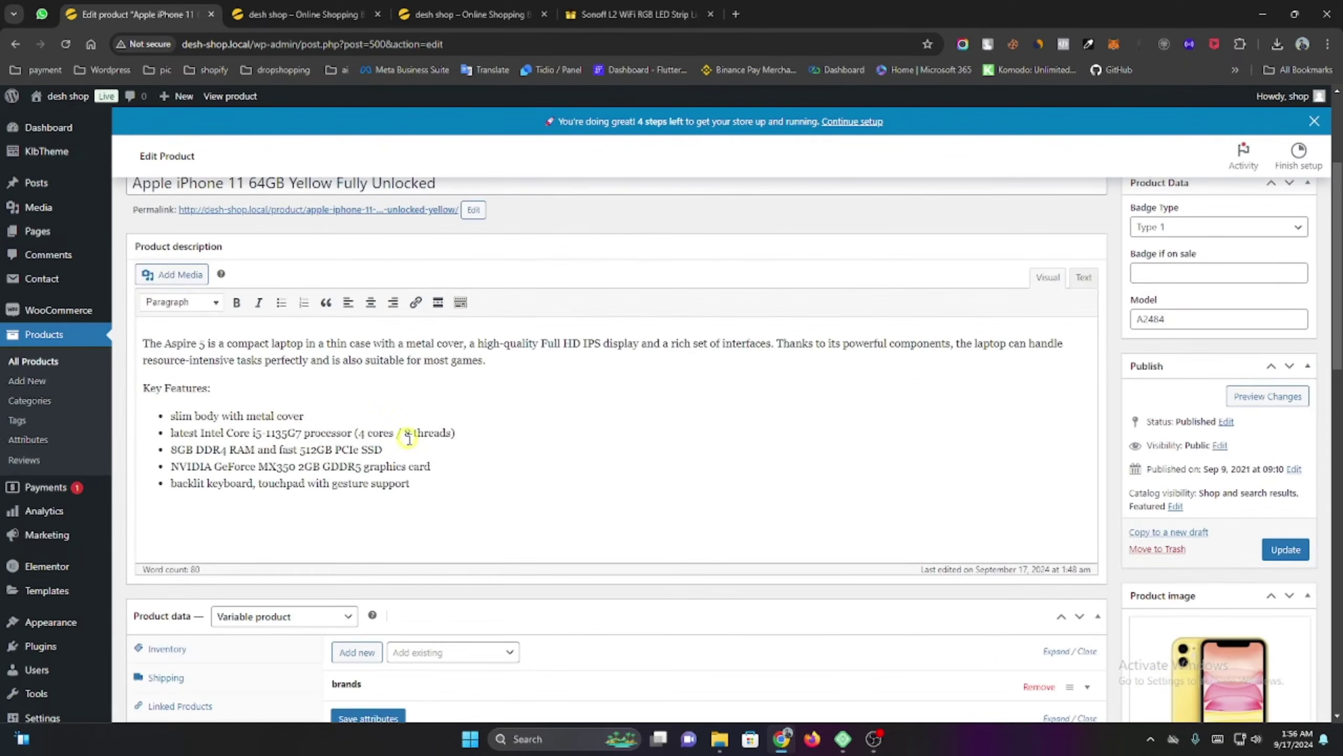
pyautogui.scroll(-3, 413, 439)
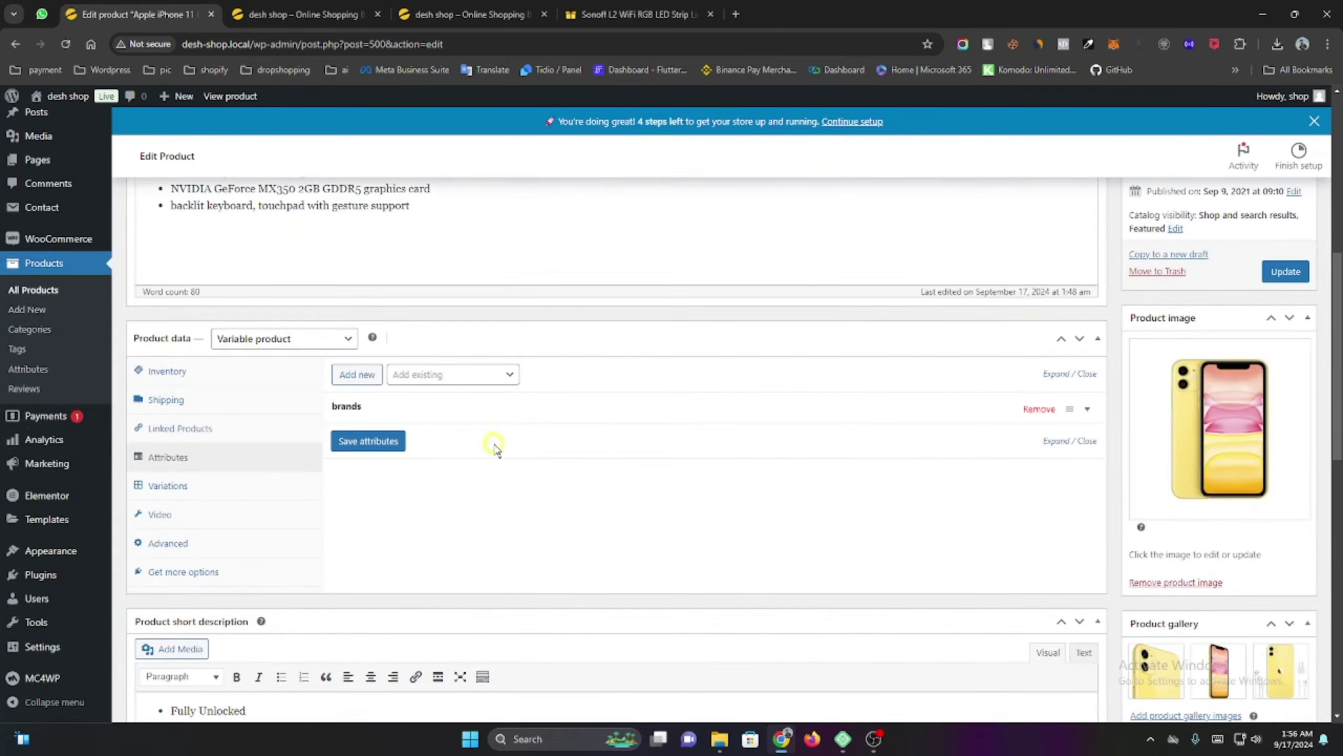
pyautogui.scroll(5, 317, 397)
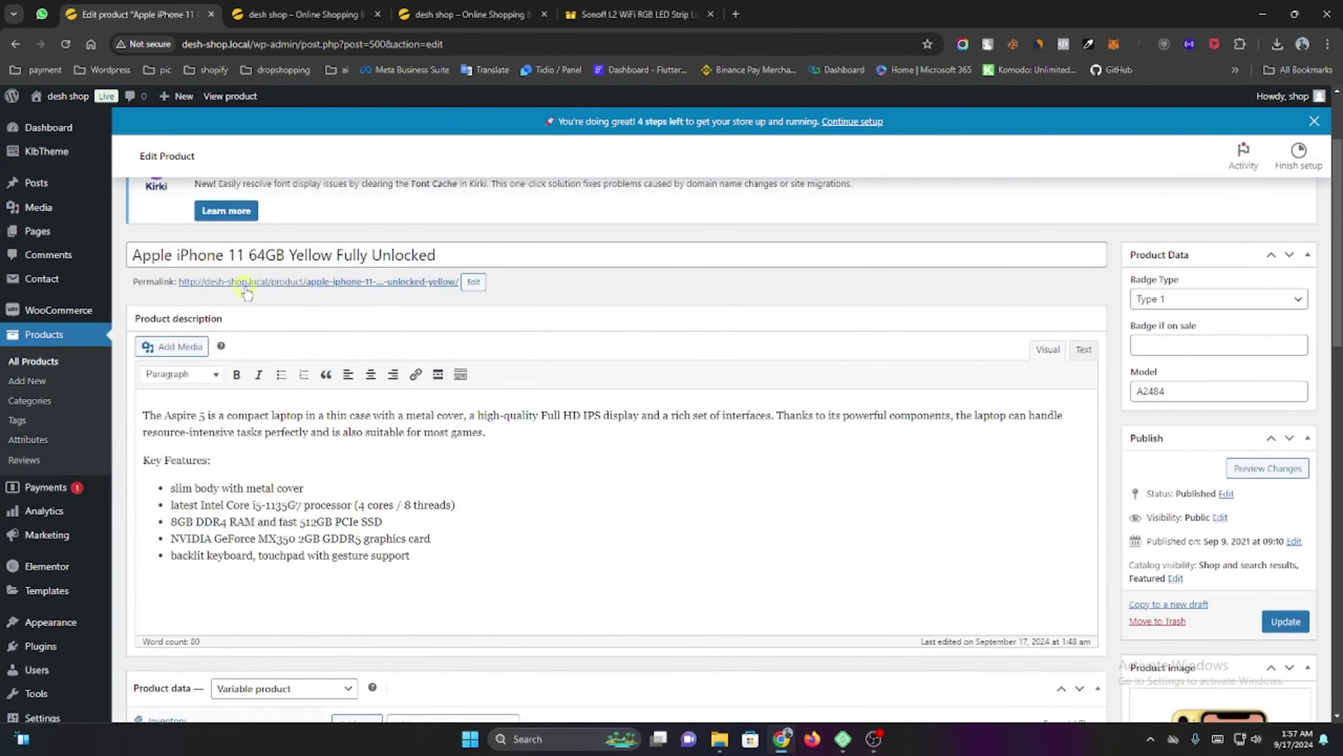
# View the Apple iPhone 11 Yellow storefront page in a new tab, then return to the editor.
pyautogui.middleClick(254, 281)
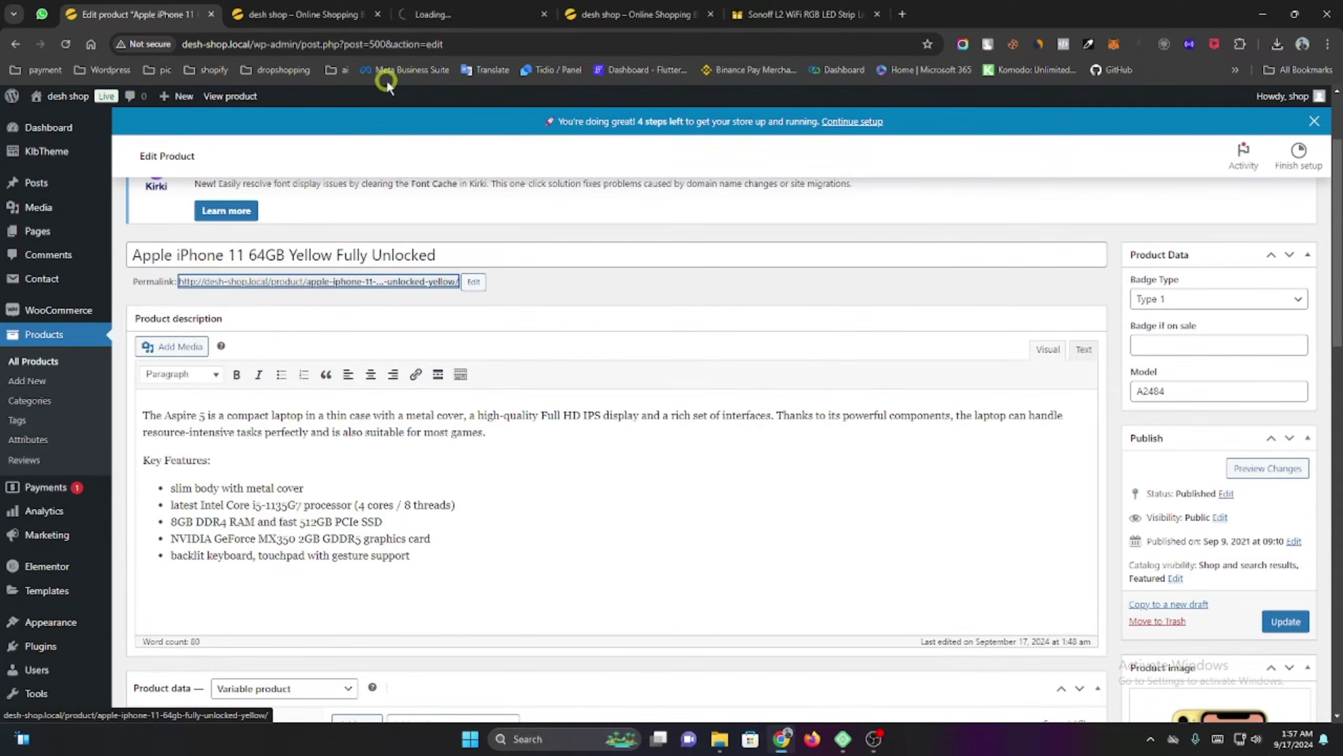
pyautogui.click(345, 15)
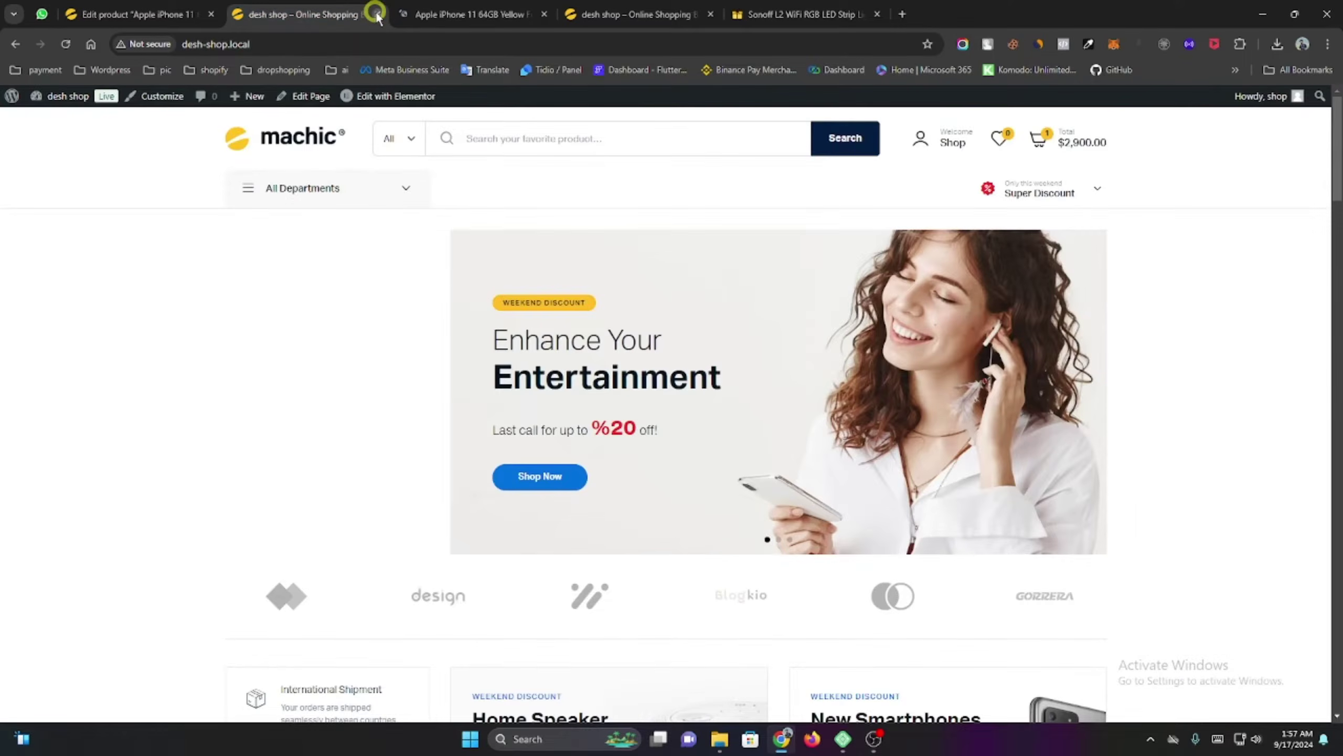
pyautogui.click(376, 14)
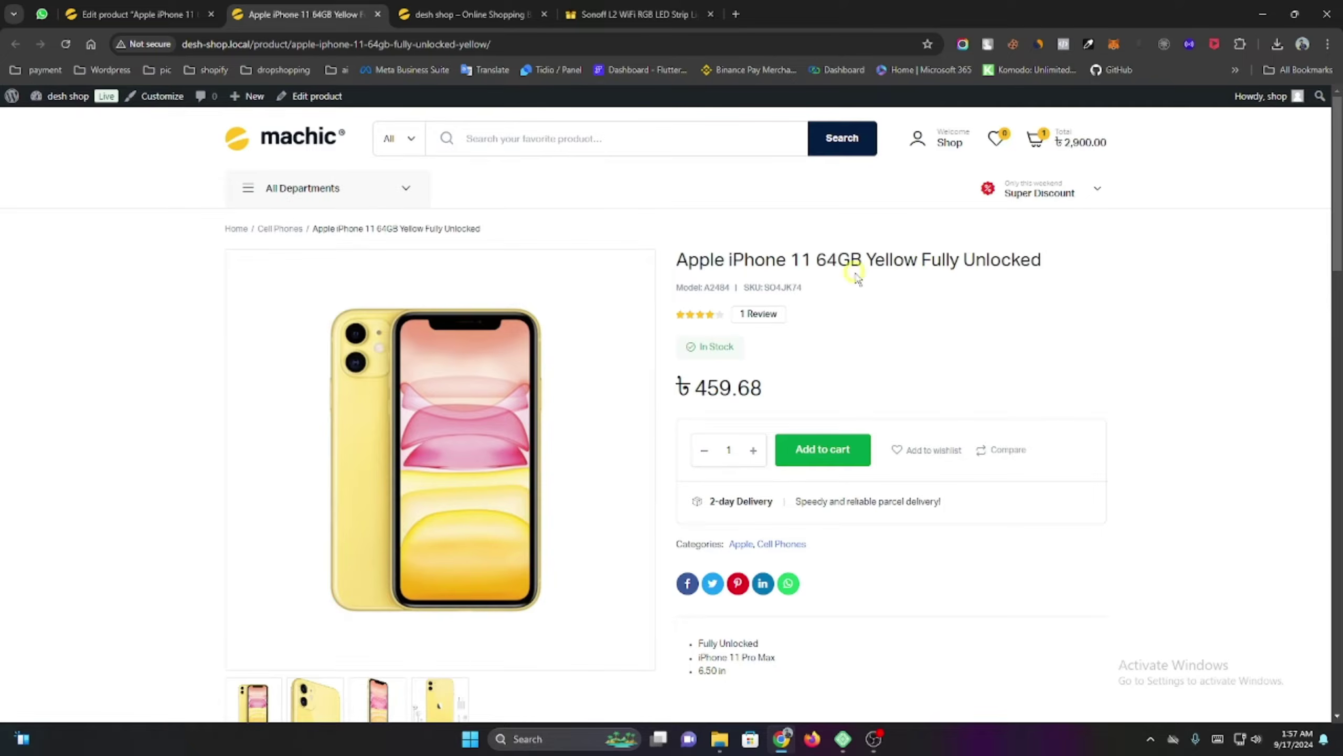
pyautogui.moveTo(868, 254); pyautogui.dragTo(1053, 262)
pyautogui.click(1018, 294)
pyautogui.scroll(-1, 746, 341)
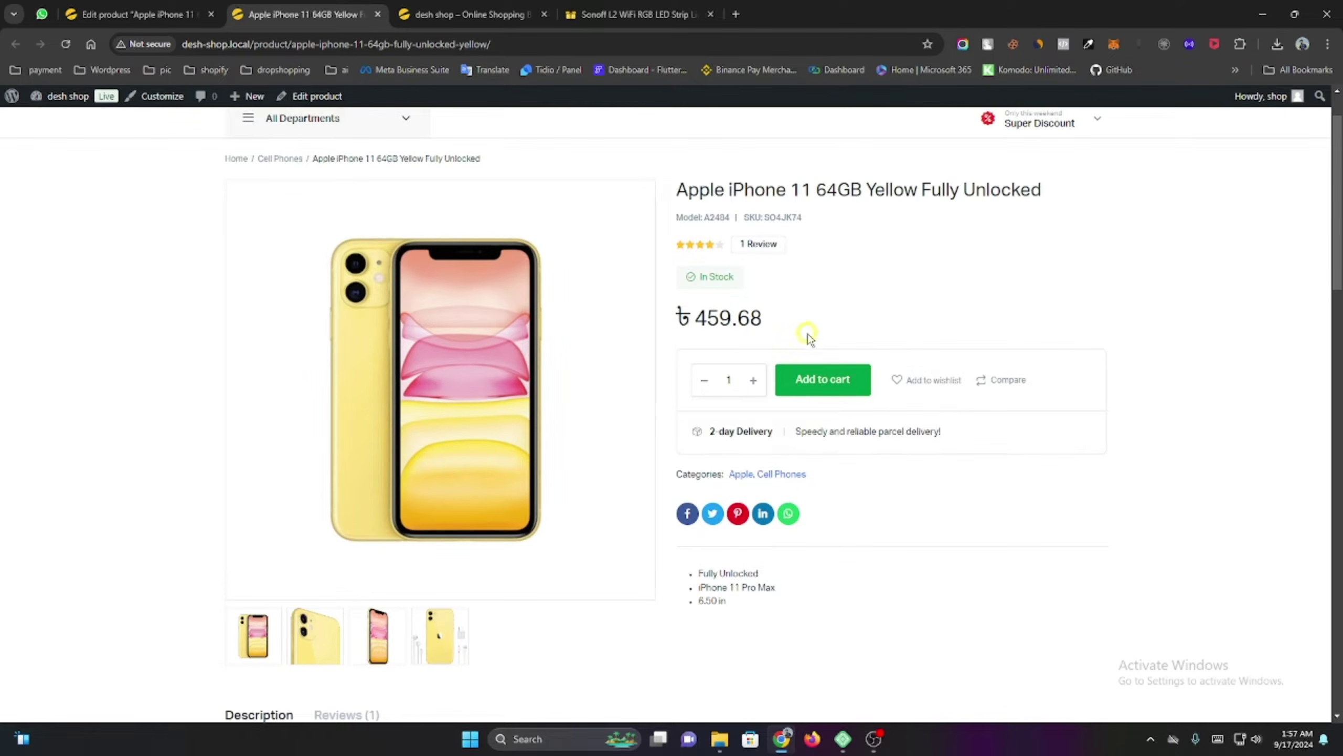
pyautogui.click(112, 11)
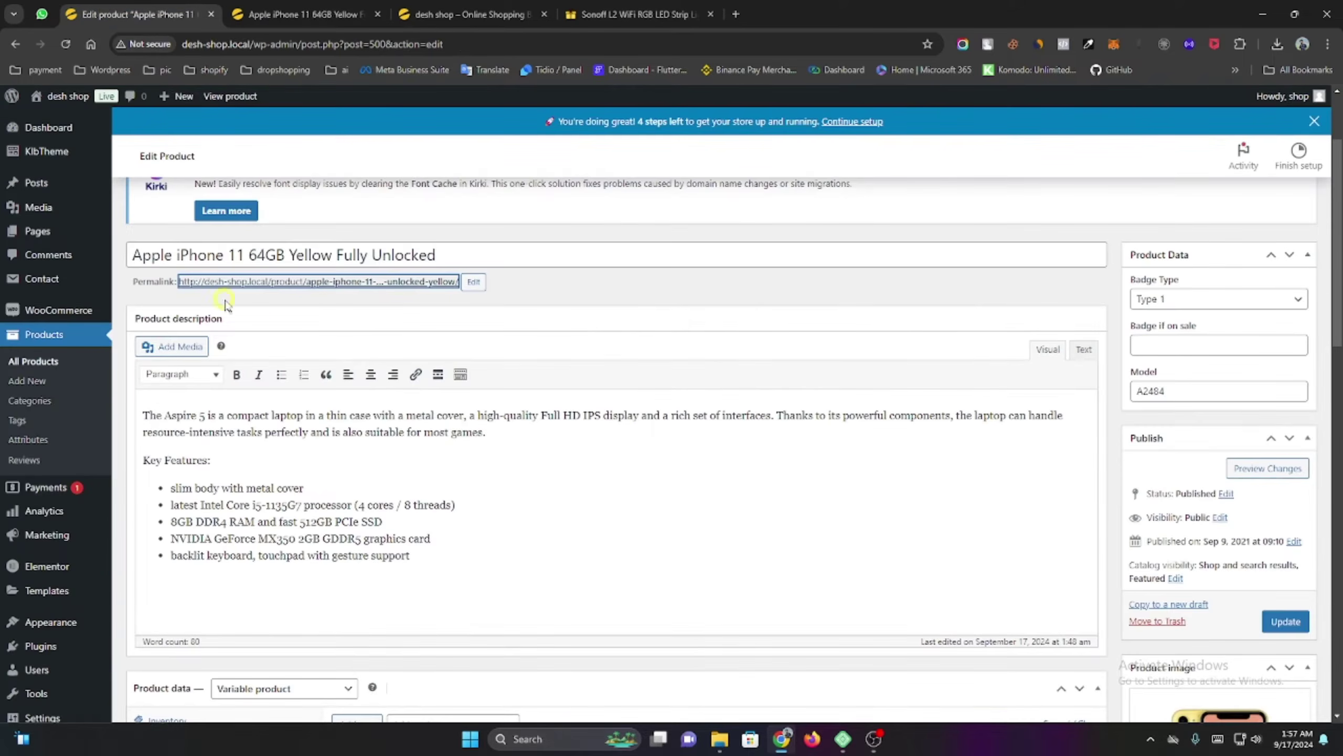
# Check the Variations tab, then open Products > Attributes, listing brands and color, in a new tab.
pyautogui.scroll(-2, 304, 334)
pyautogui.scroll(-5, 304, 334)
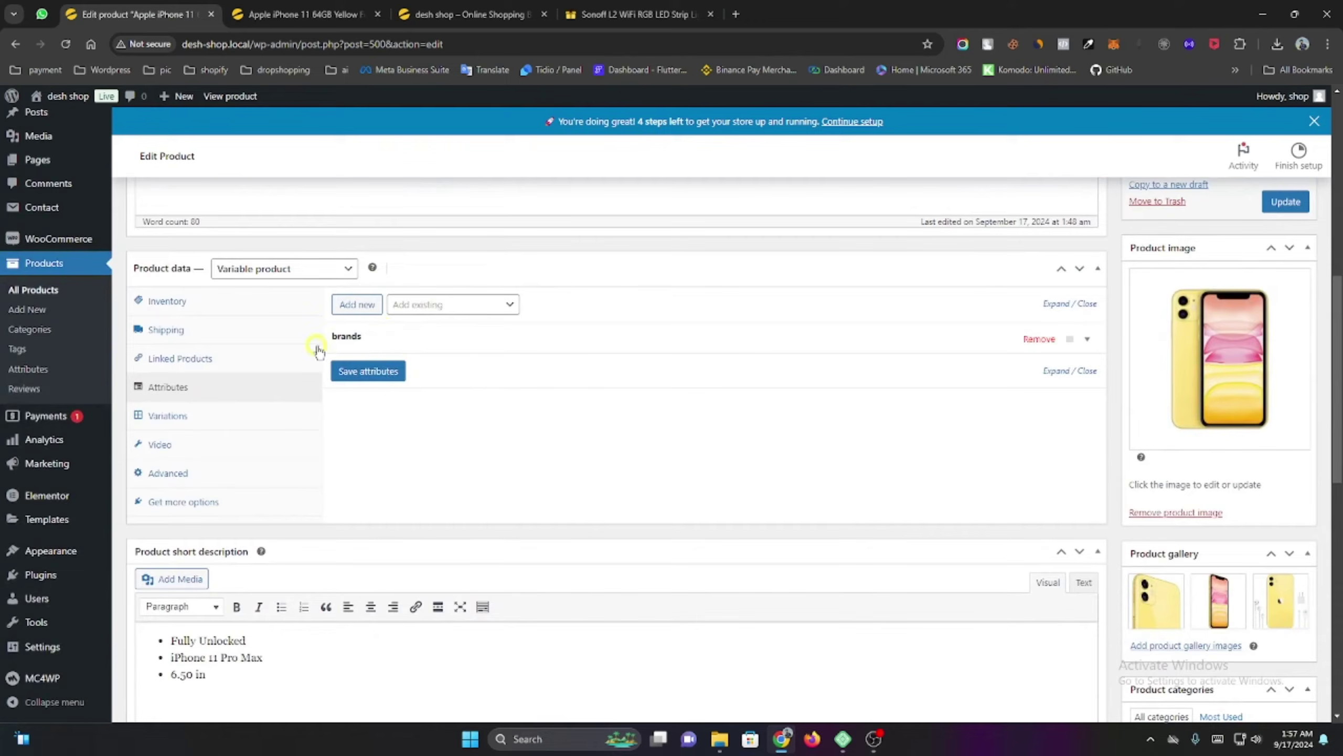
pyautogui.click(222, 410)
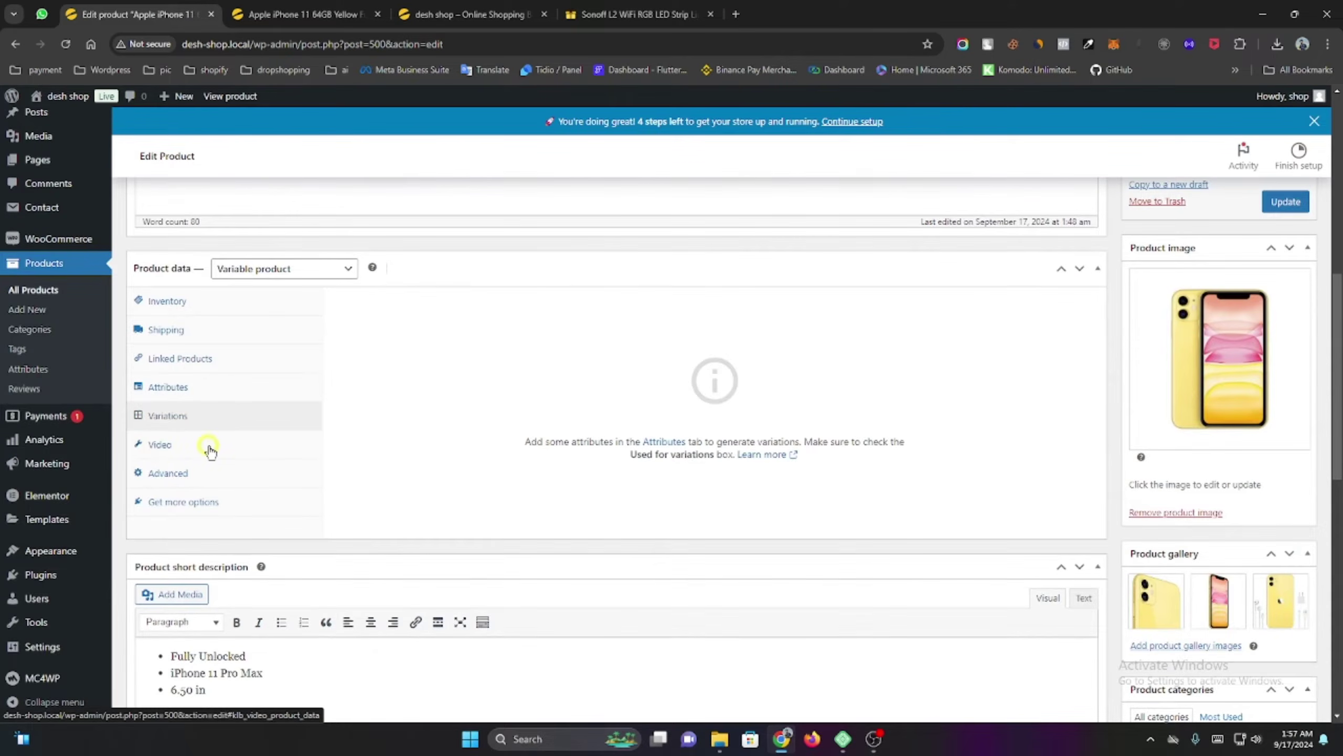
pyautogui.click(210, 449)
pyautogui.click(230, 388)
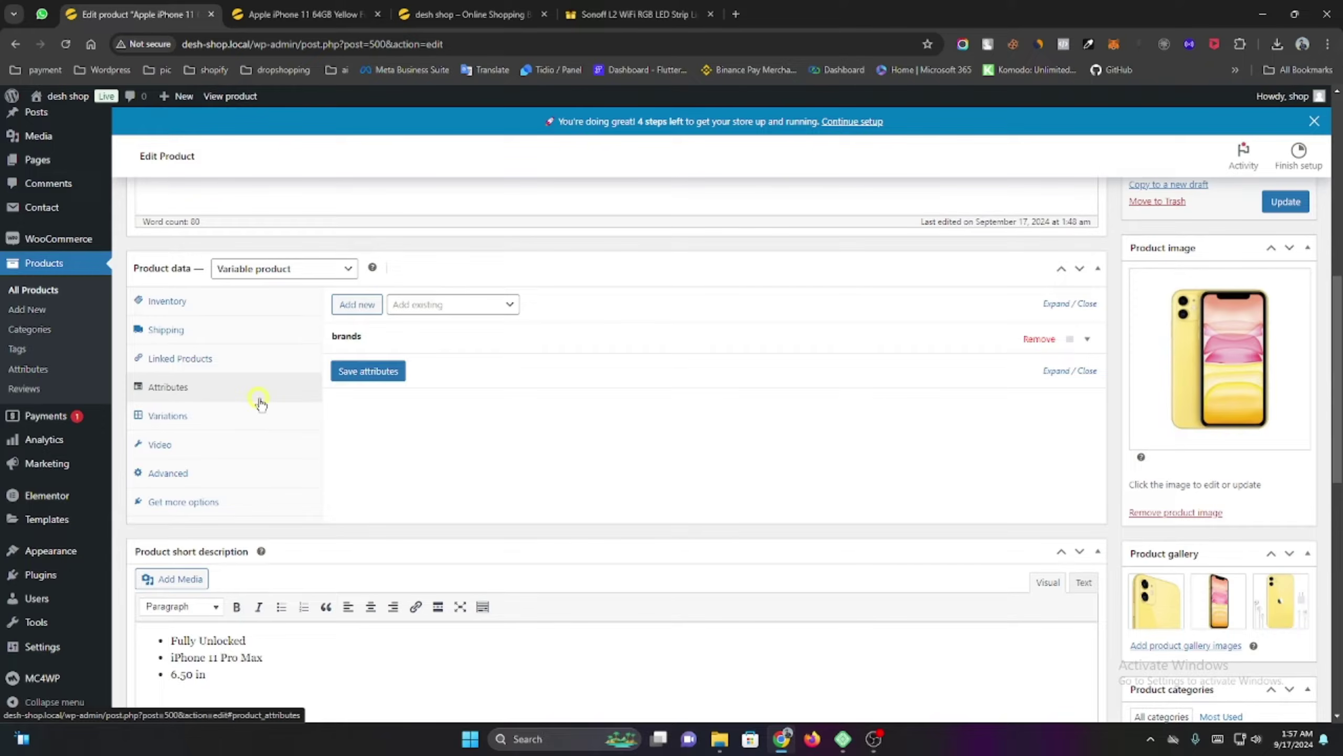
pyautogui.keyDown('ctrl'); pyautogui.keyDown('shift'); pyautogui.click(47, 373); pyautogui.keyUp('shift'); pyautogui.keyUp('ctrl')
pyautogui.scroll(-2, 544, 431)
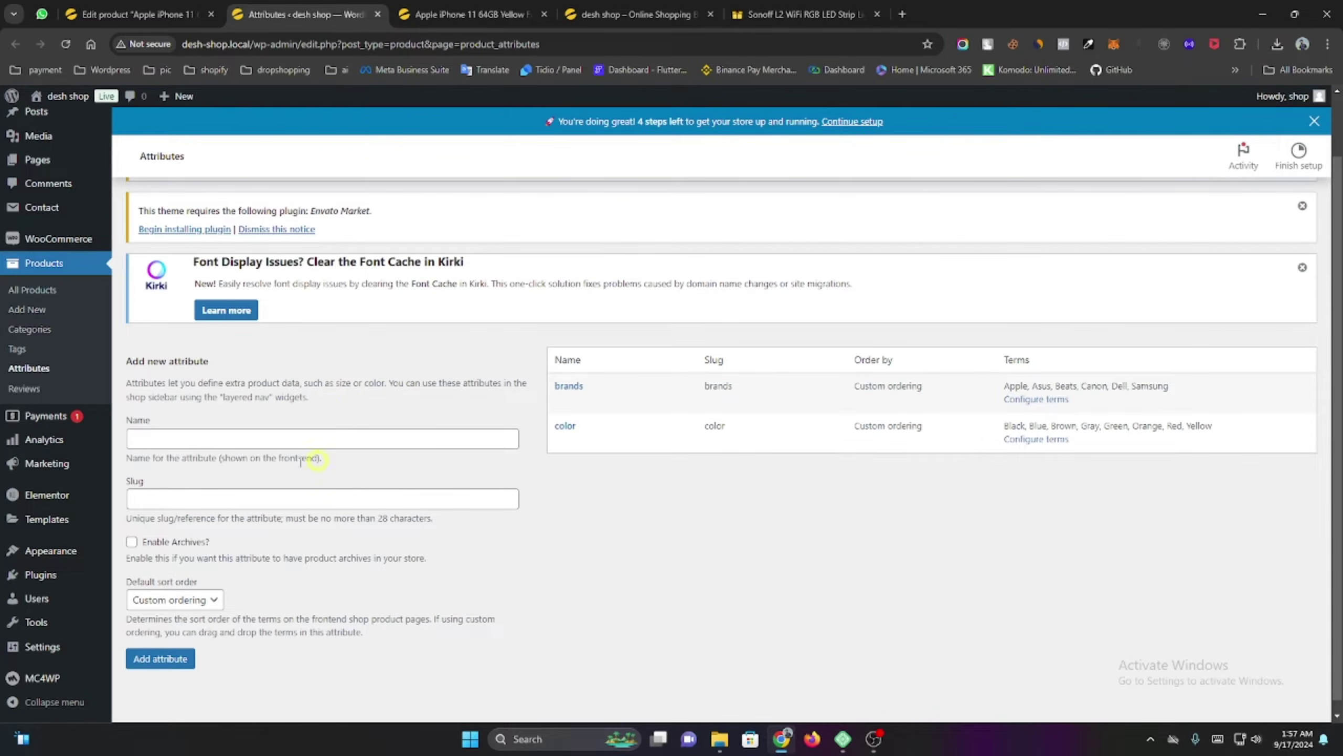
# Create a new product attribute named 'Iphone 11 Color'.
pyautogui.click(279, 442)
pyautogui.scroll(-1, 278, 442)
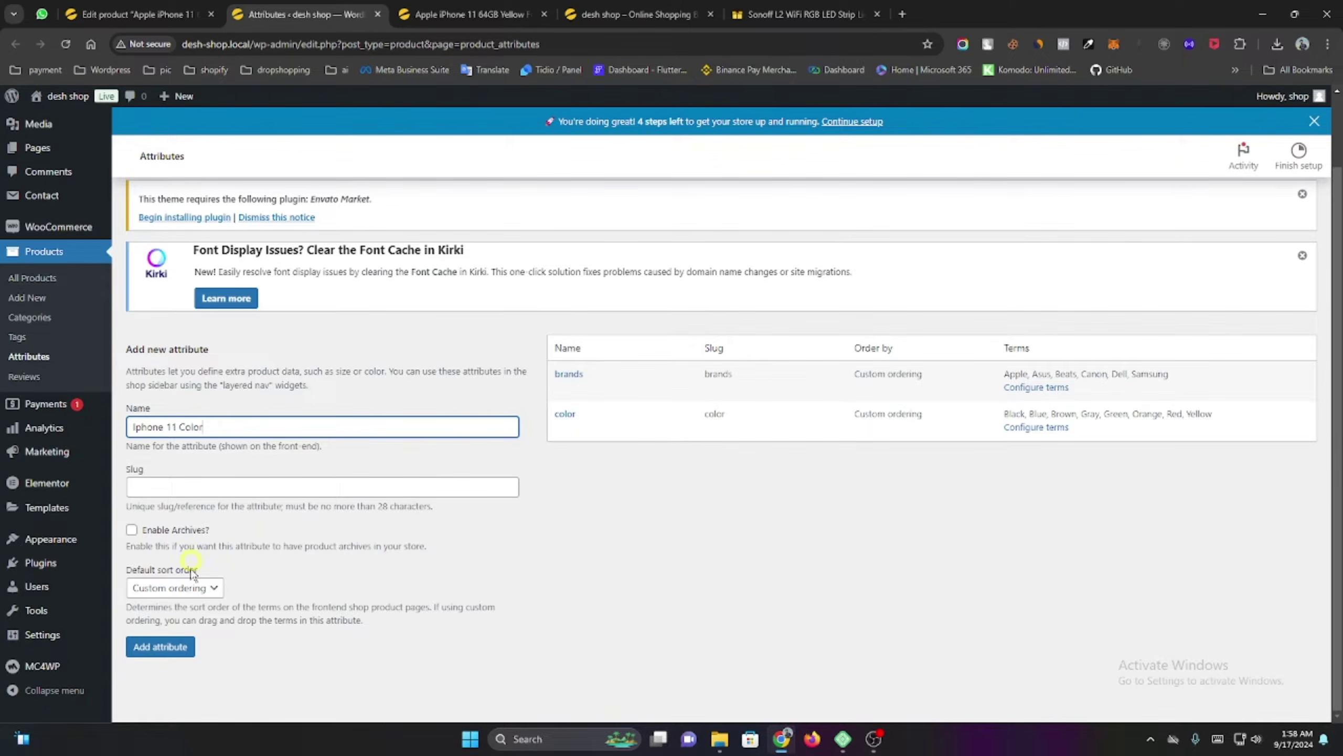
pyautogui.click(158, 650)
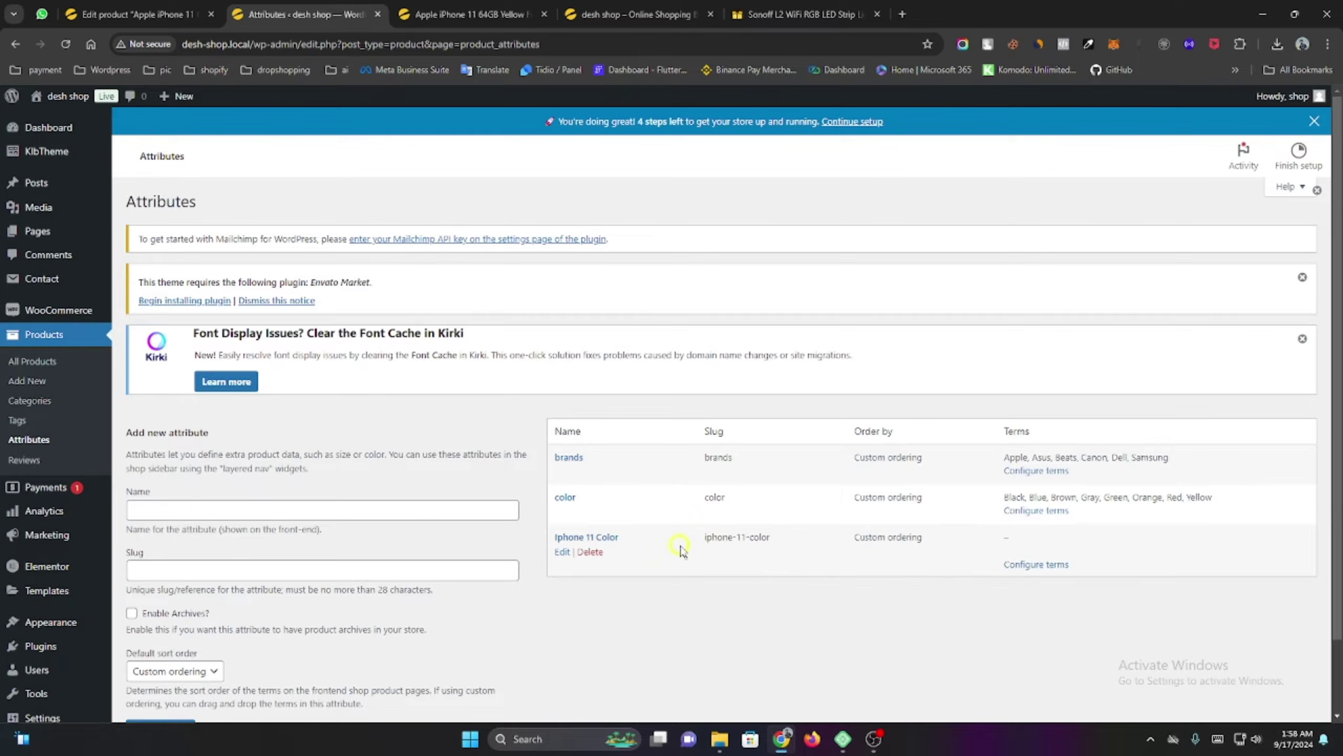
# Copy the 'Iphone 11 Color' name and open that attribute's empty terms page.
pyautogui.click(608, 538)
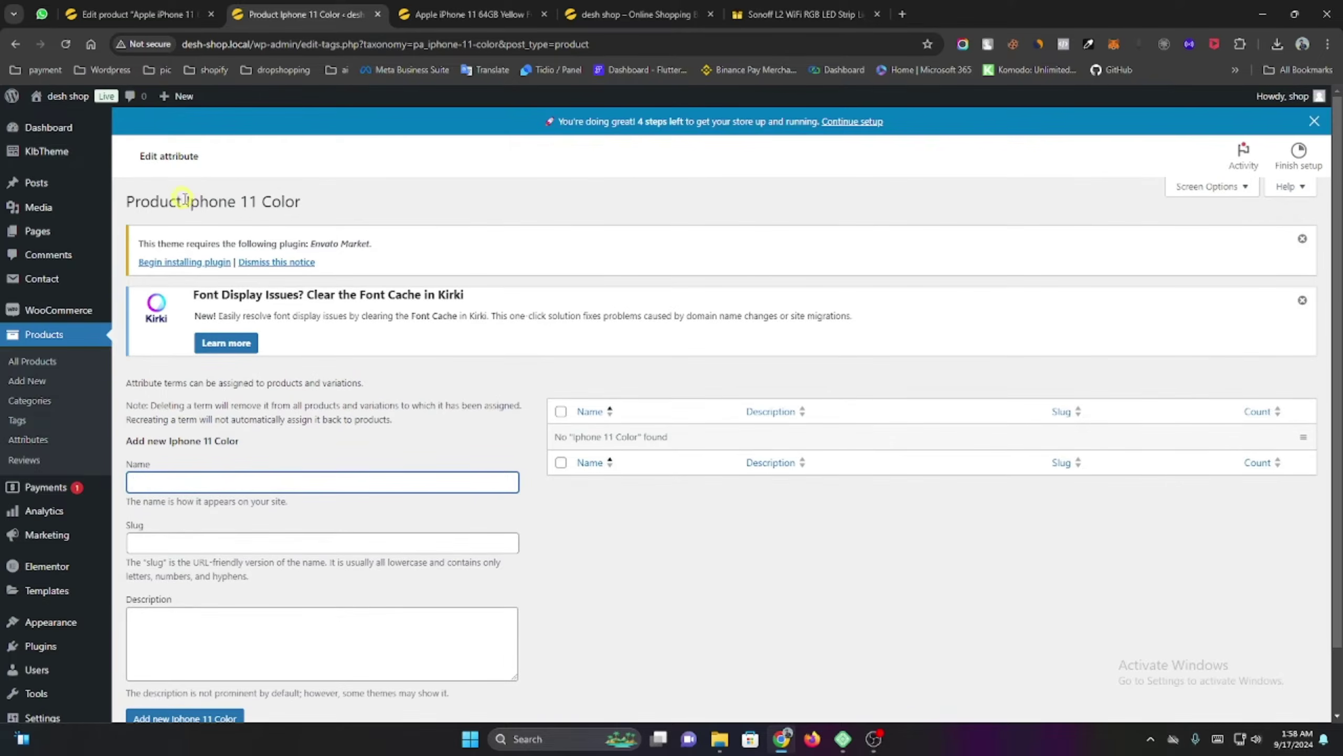
pyautogui.moveTo(186, 201); pyautogui.dragTo(321, 203)
pyautogui.rightClick(253, 206)
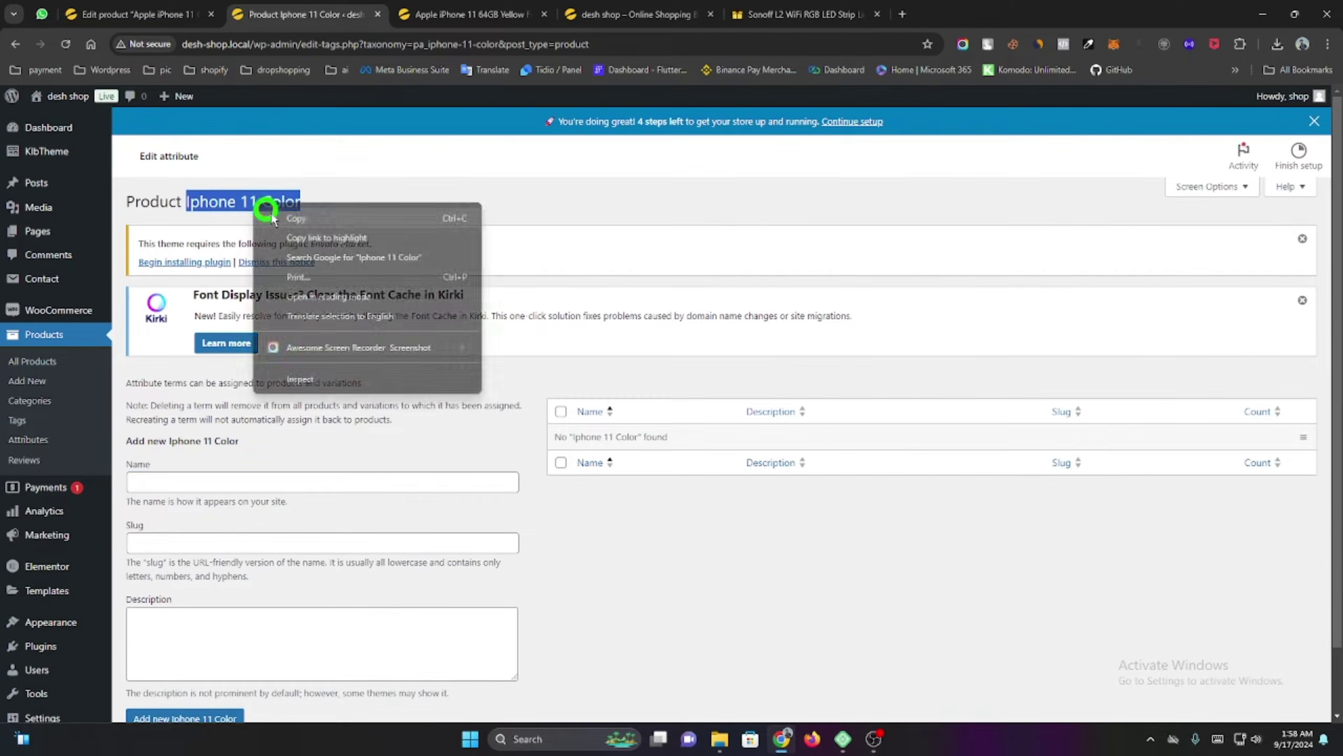
pyautogui.click(283, 217)
pyautogui.click(14, 44)
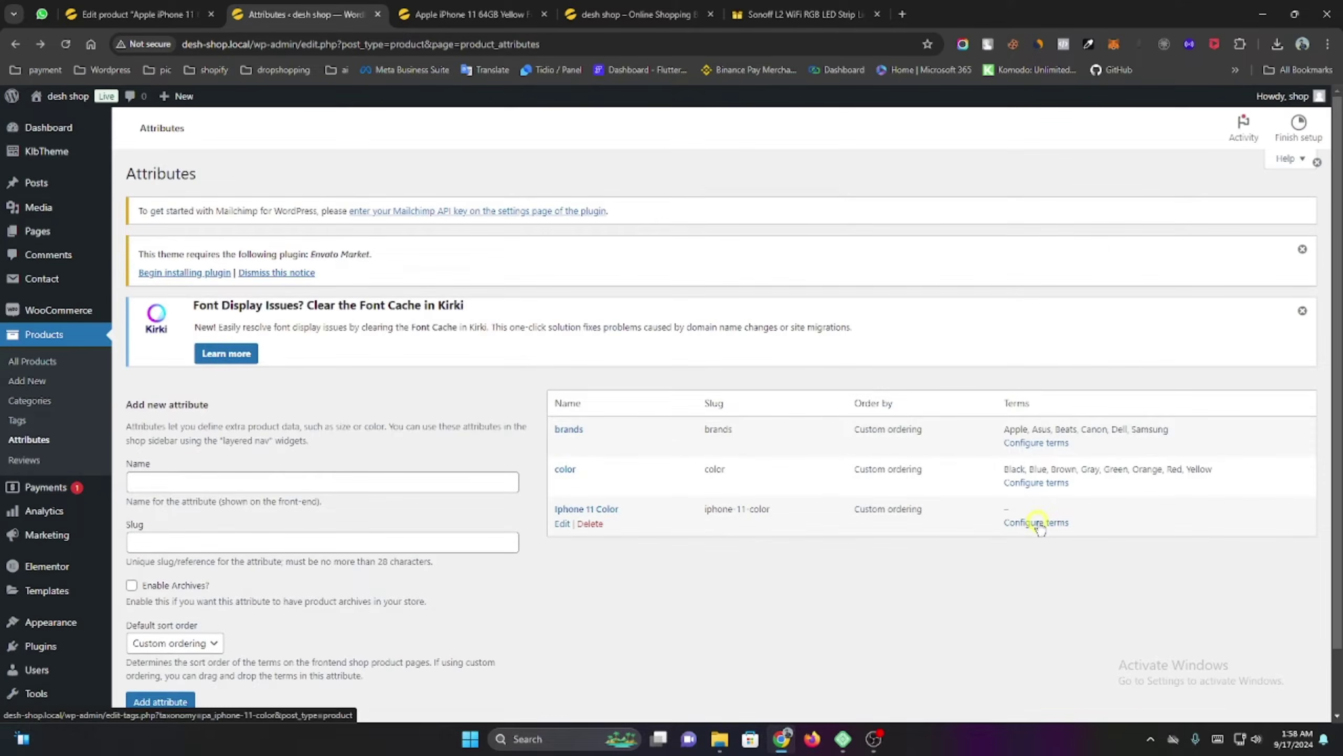
pyautogui.click(1036, 551)
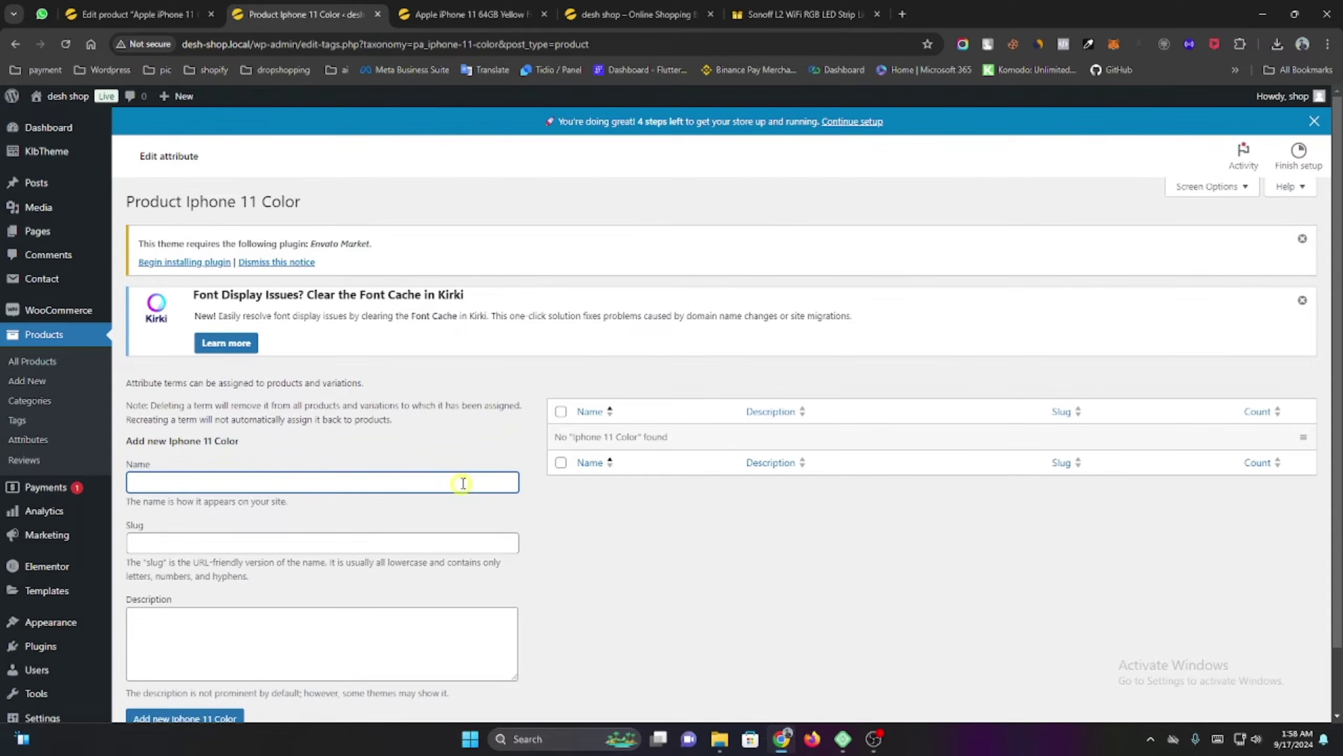
# Search the web for 'Iphone 11 Color' and open the GizNext iPhone 11 colours page.
pyautogui.click(902, 14)
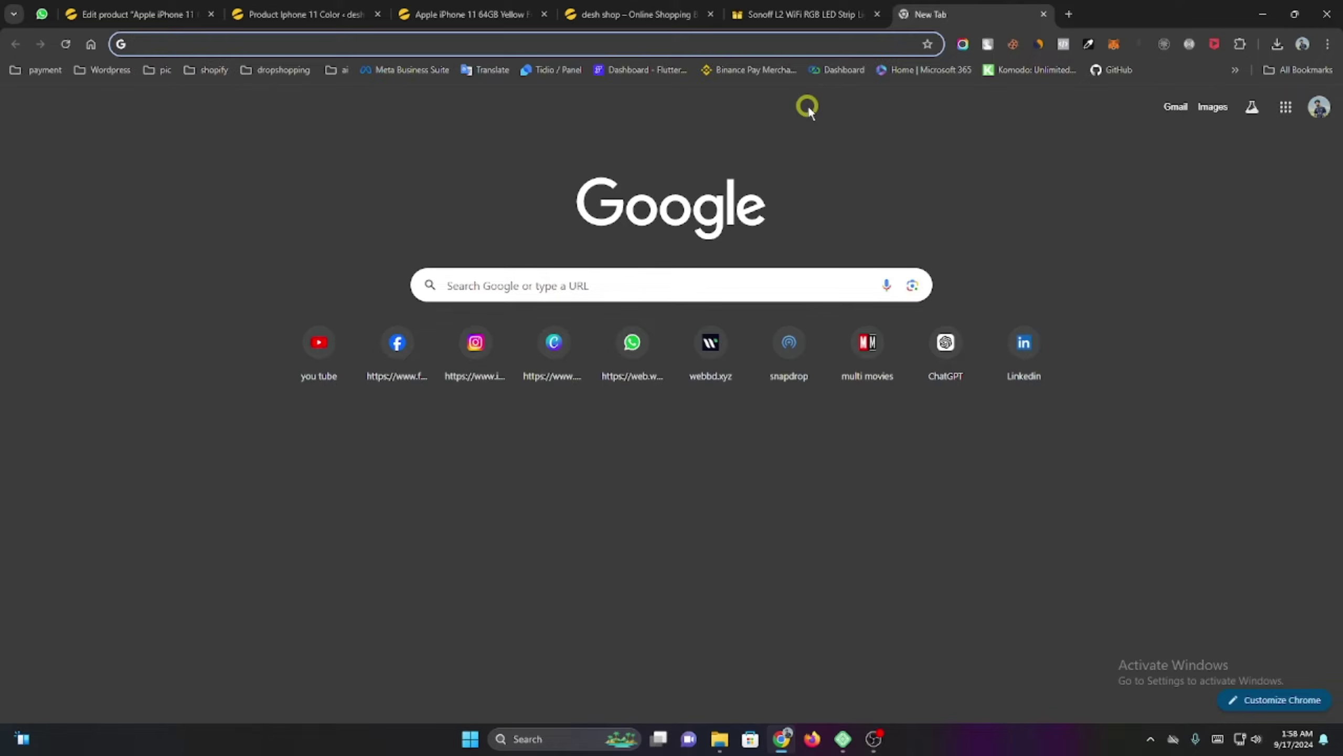
pyautogui.hotkey('ctrl', 'v')
pyautogui.press('Return')
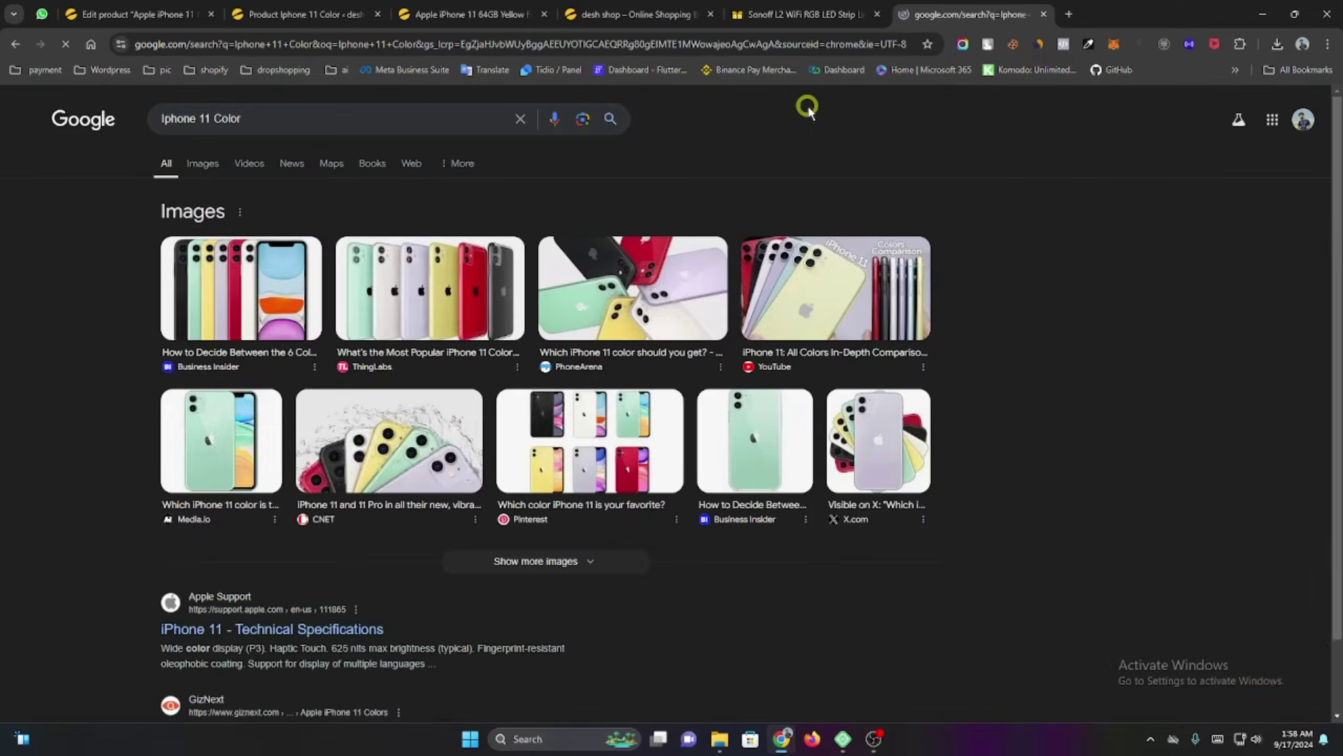
pyautogui.scroll(-2, 152, 521)
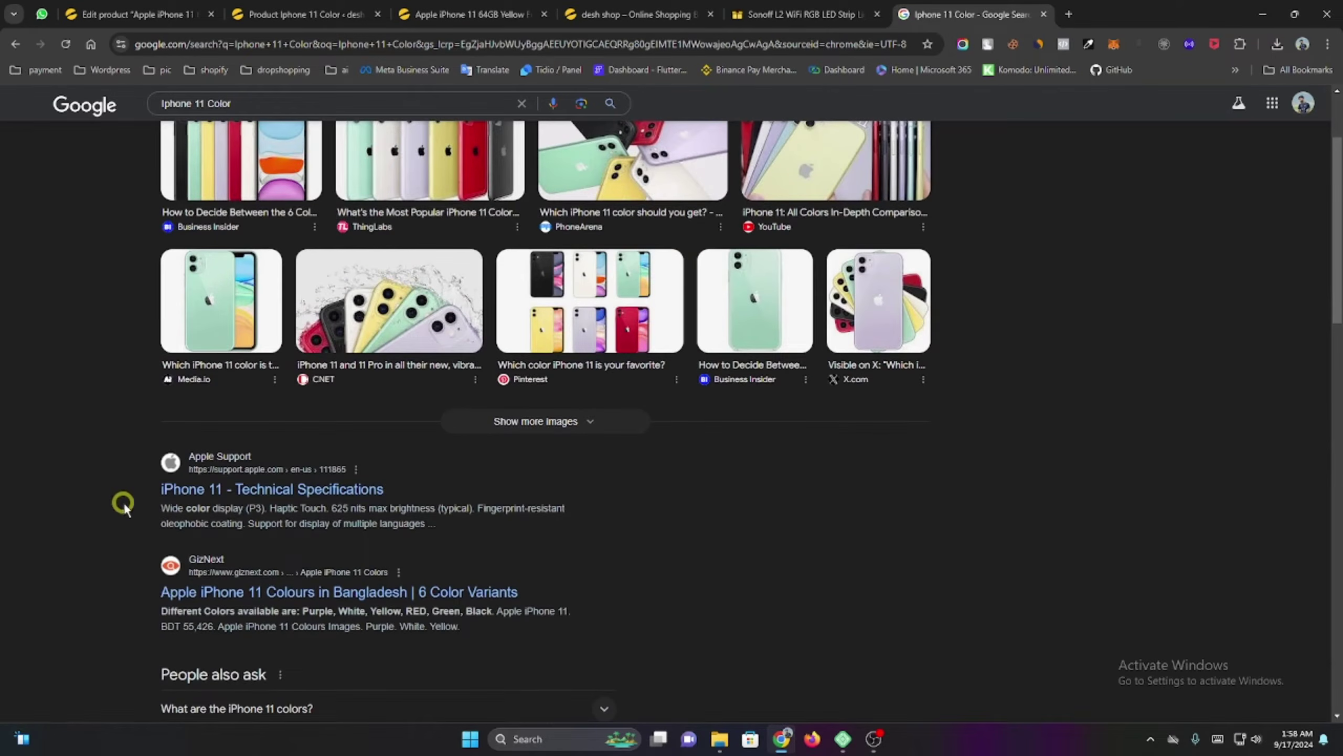
pyautogui.scroll(-3, 127, 505)
pyautogui.click(262, 454)
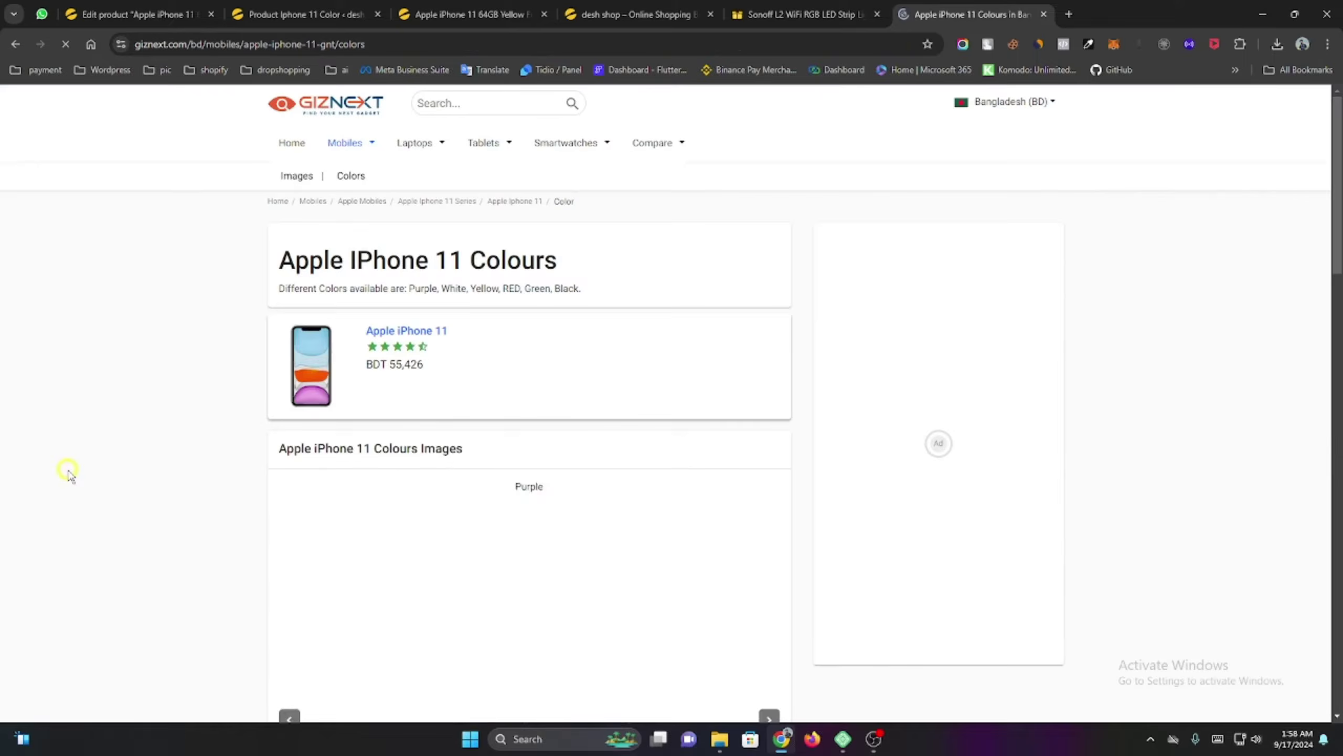
# Review the Purple, White, Yellow, RED, Green and Black swatches and copy the Purple label.
pyautogui.scroll(-5, 479, 459)
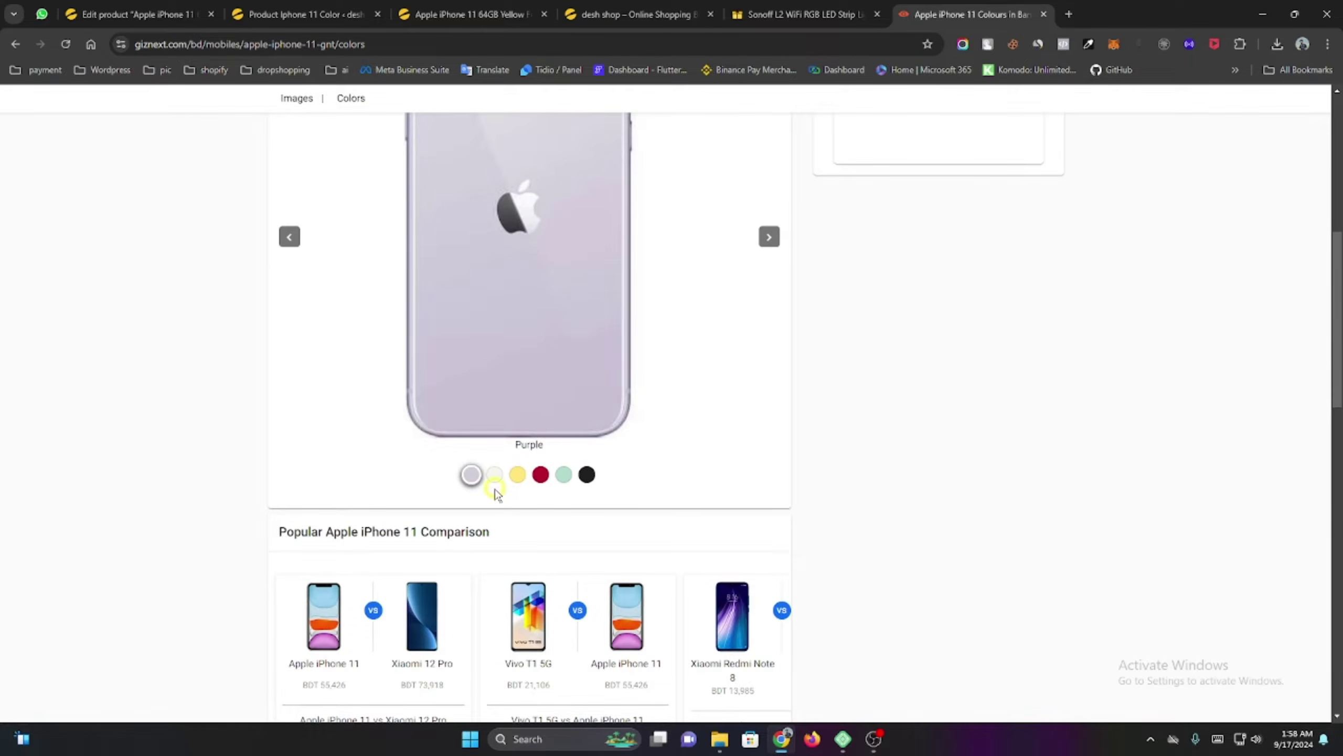
pyautogui.click(494, 479)
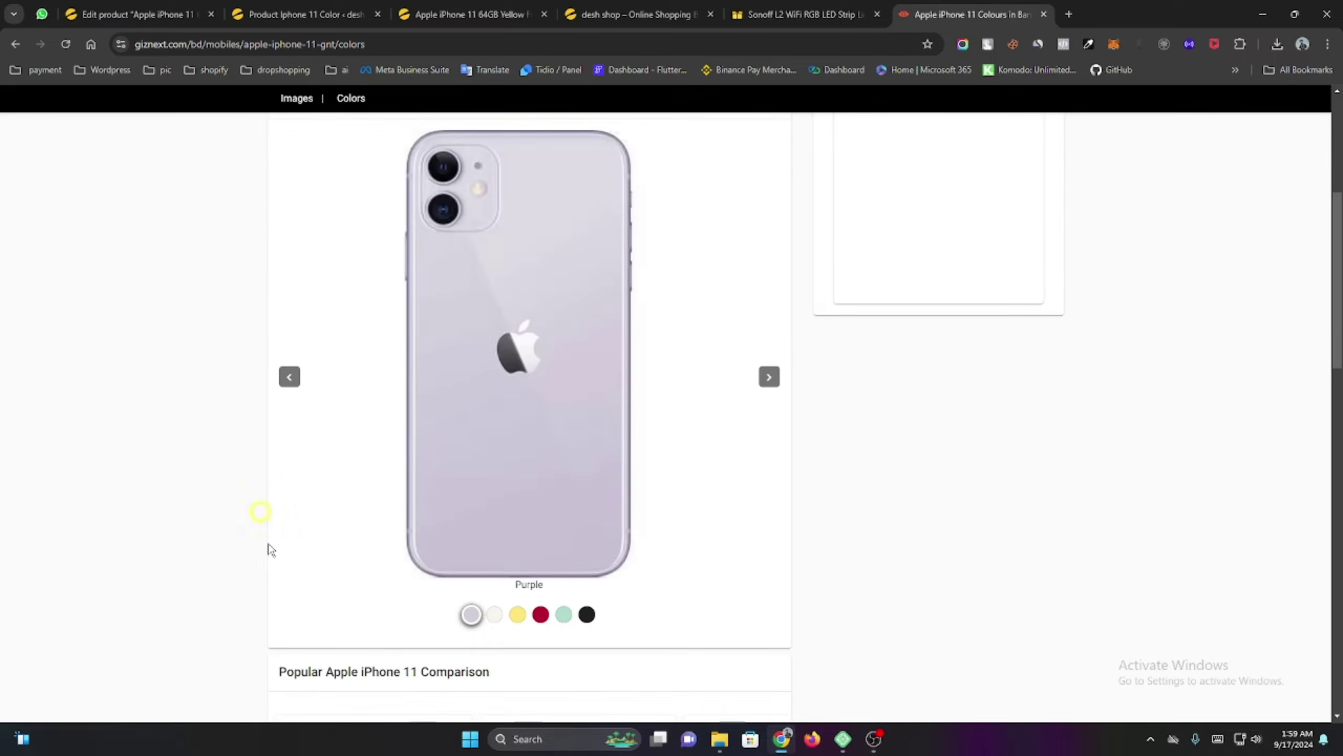
pyautogui.click(493, 613)
pyautogui.click(519, 625)
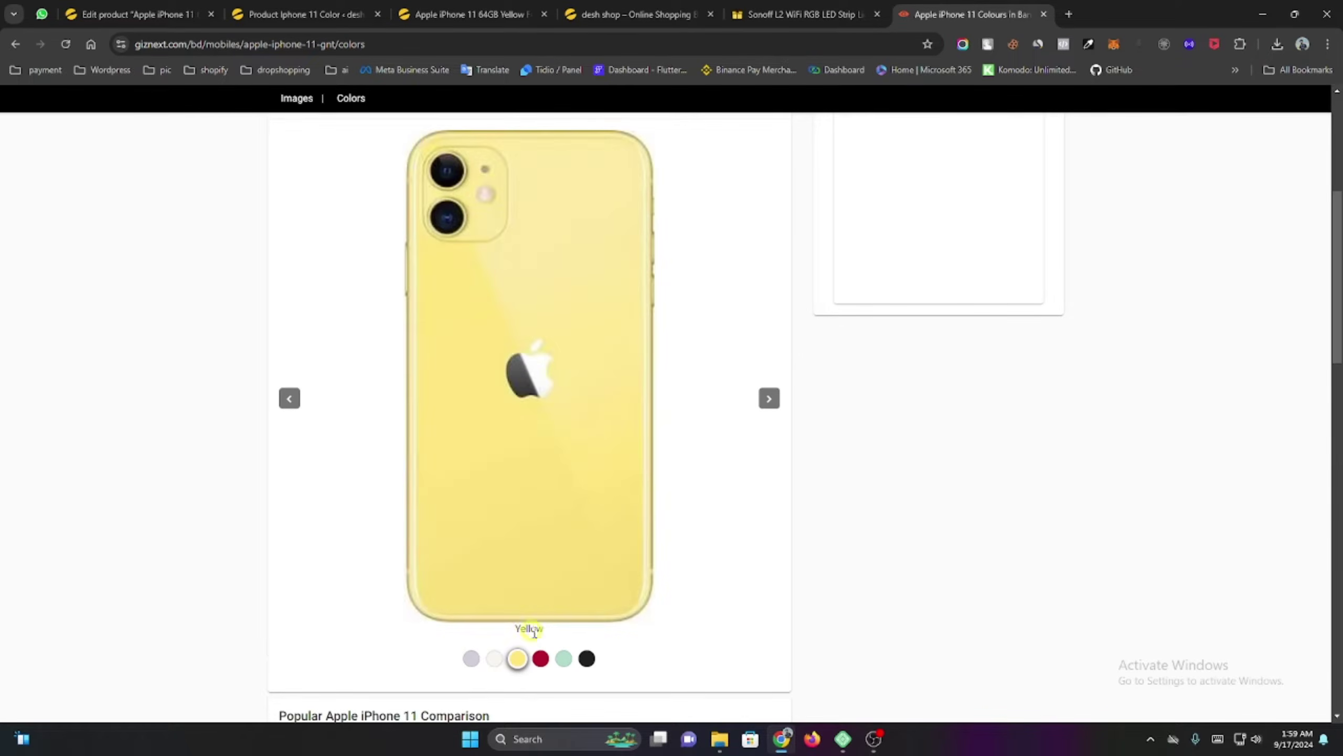
pyautogui.click(540, 659)
pyautogui.click(563, 659)
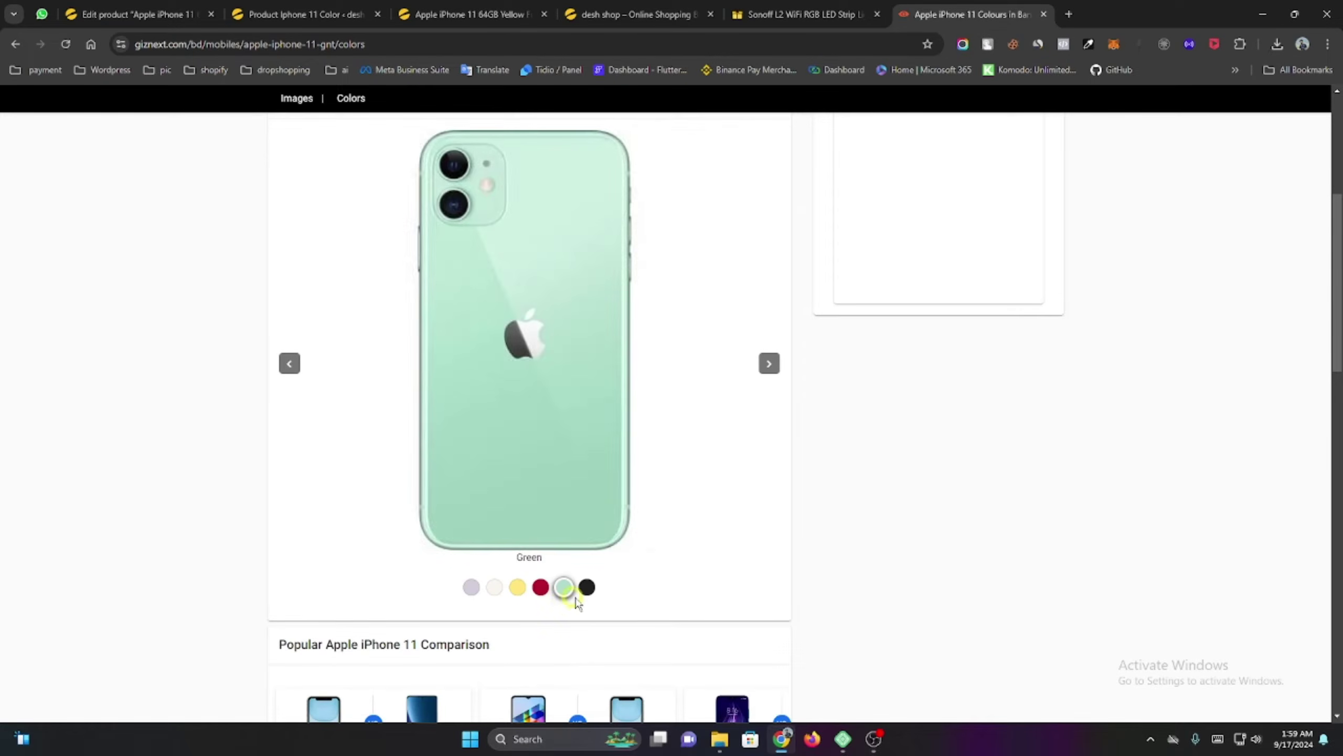
pyautogui.click(585, 586)
pyautogui.click(463, 668)
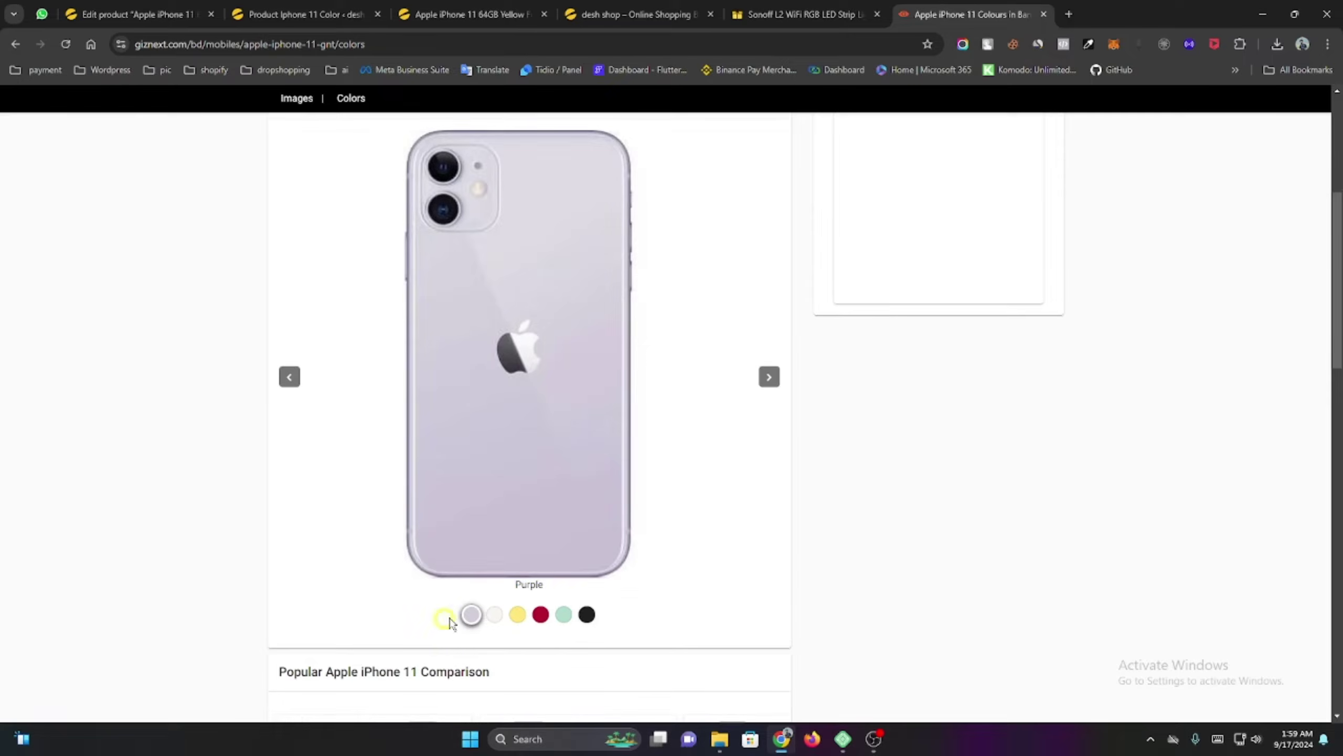
pyautogui.rightClick(532, 584)
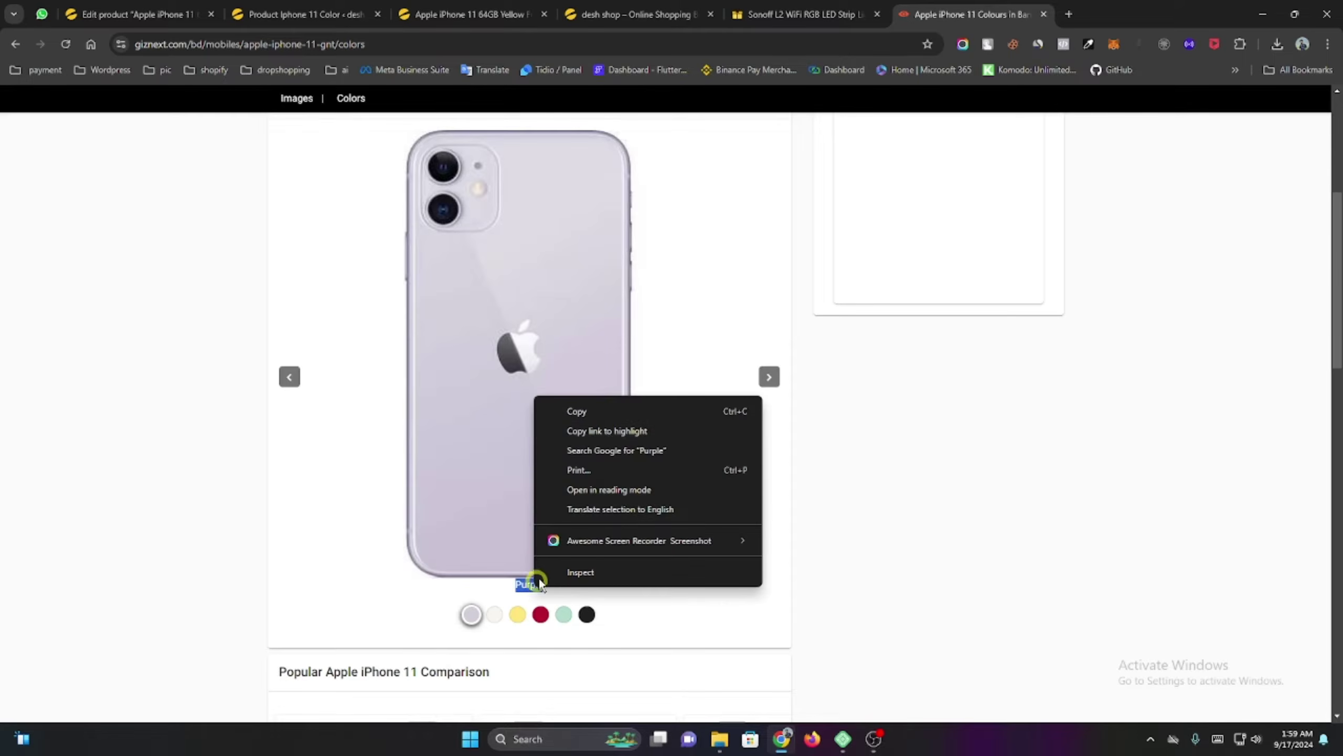
pyautogui.click(603, 414)
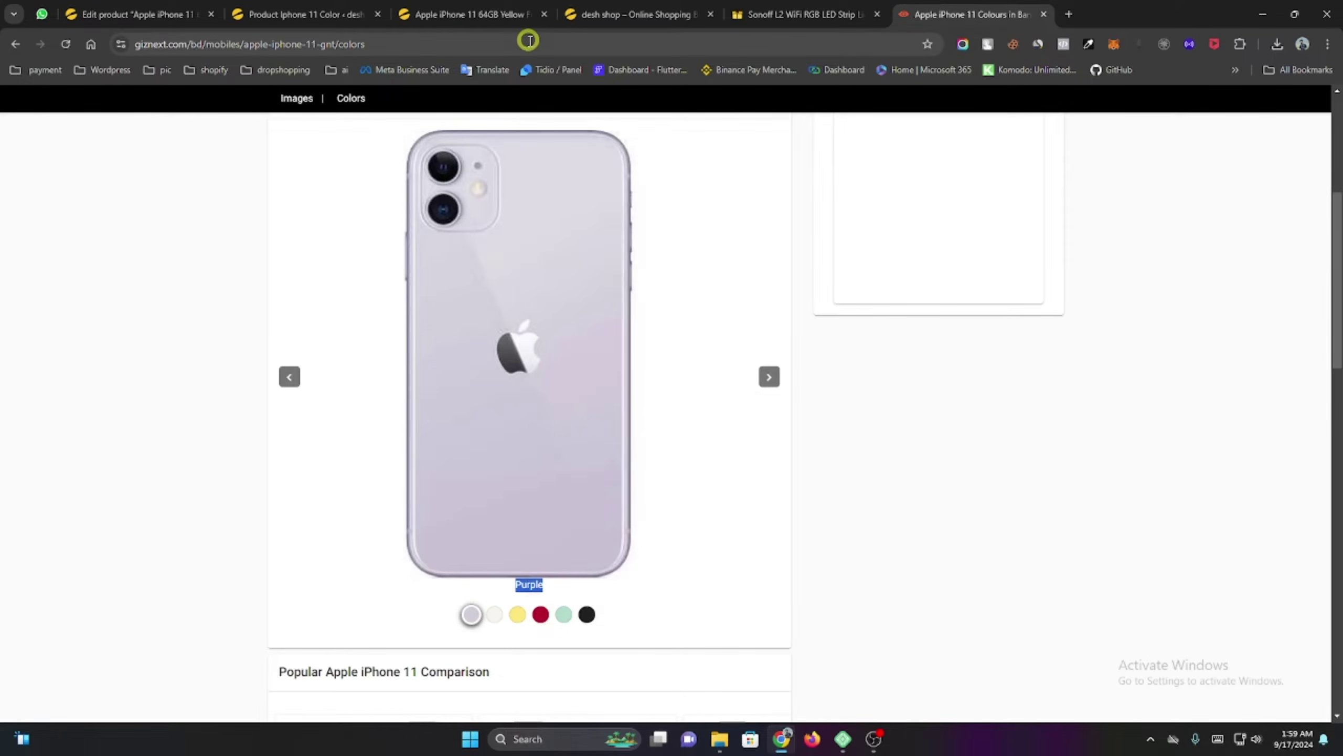
pyautogui.click(492, 6)
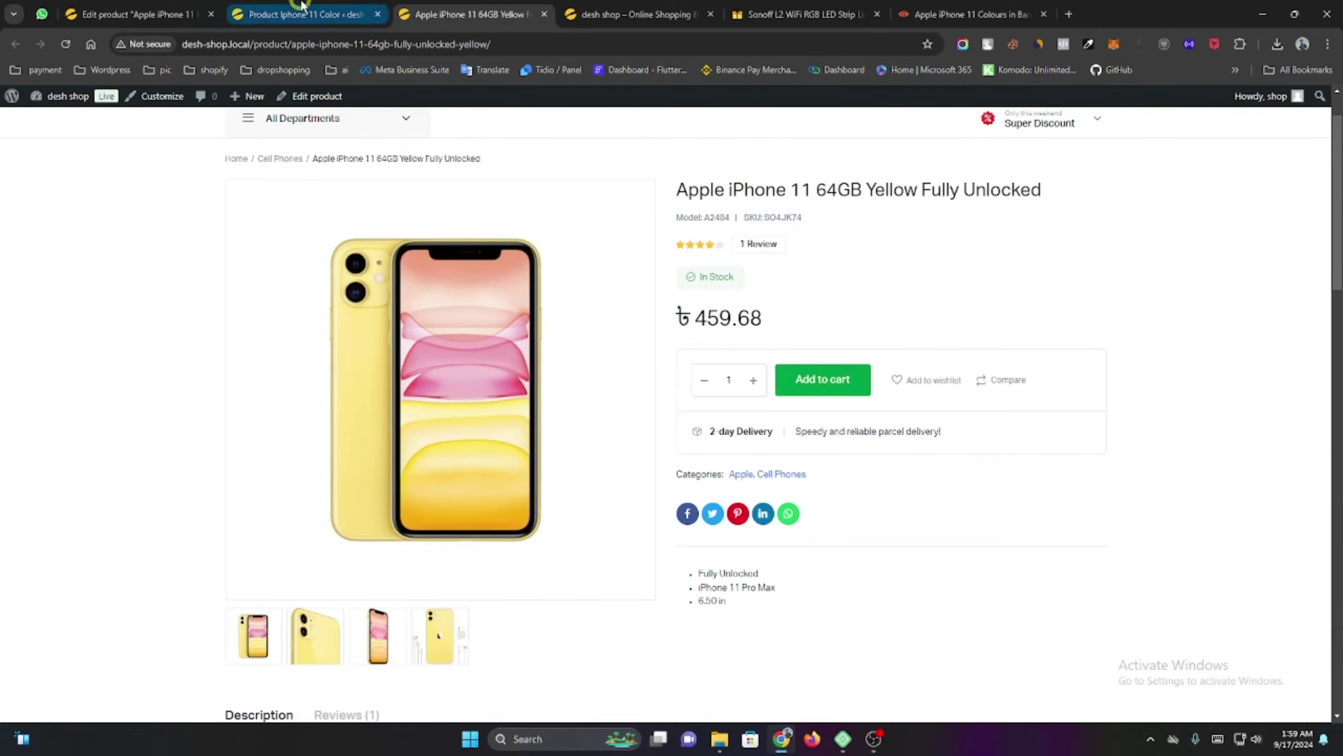
# Add Purple and White as terms of the Iphone 11 Color attribute.
pyautogui.click(305, 14)
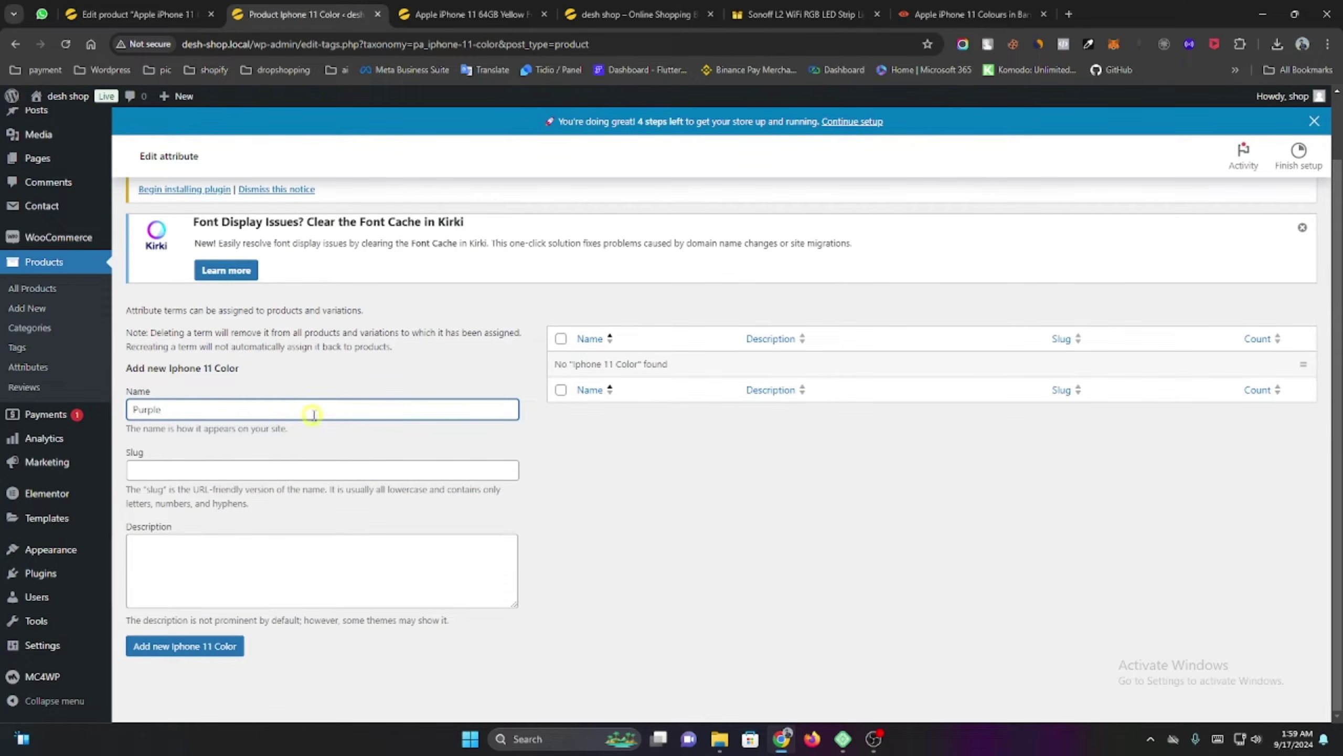
pyautogui.click(224, 646)
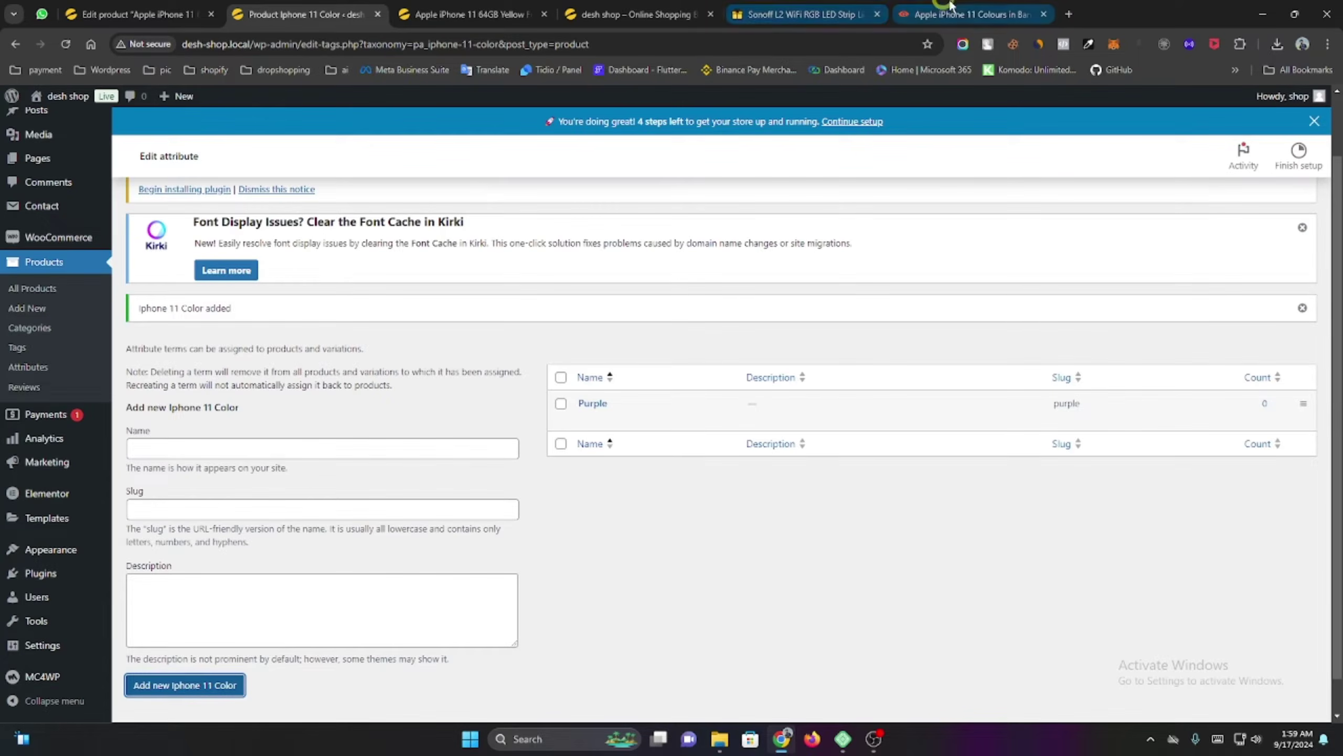
pyautogui.click(967, 15)
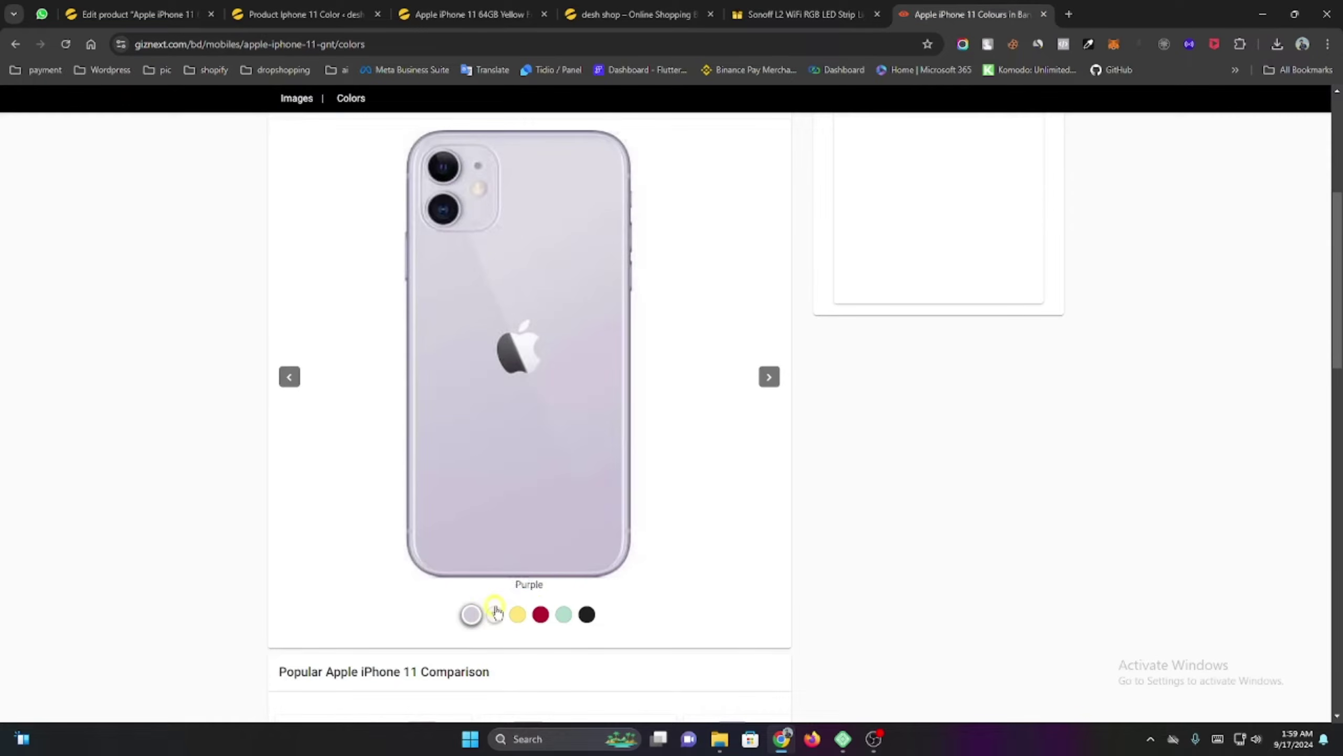
pyautogui.click(494, 613)
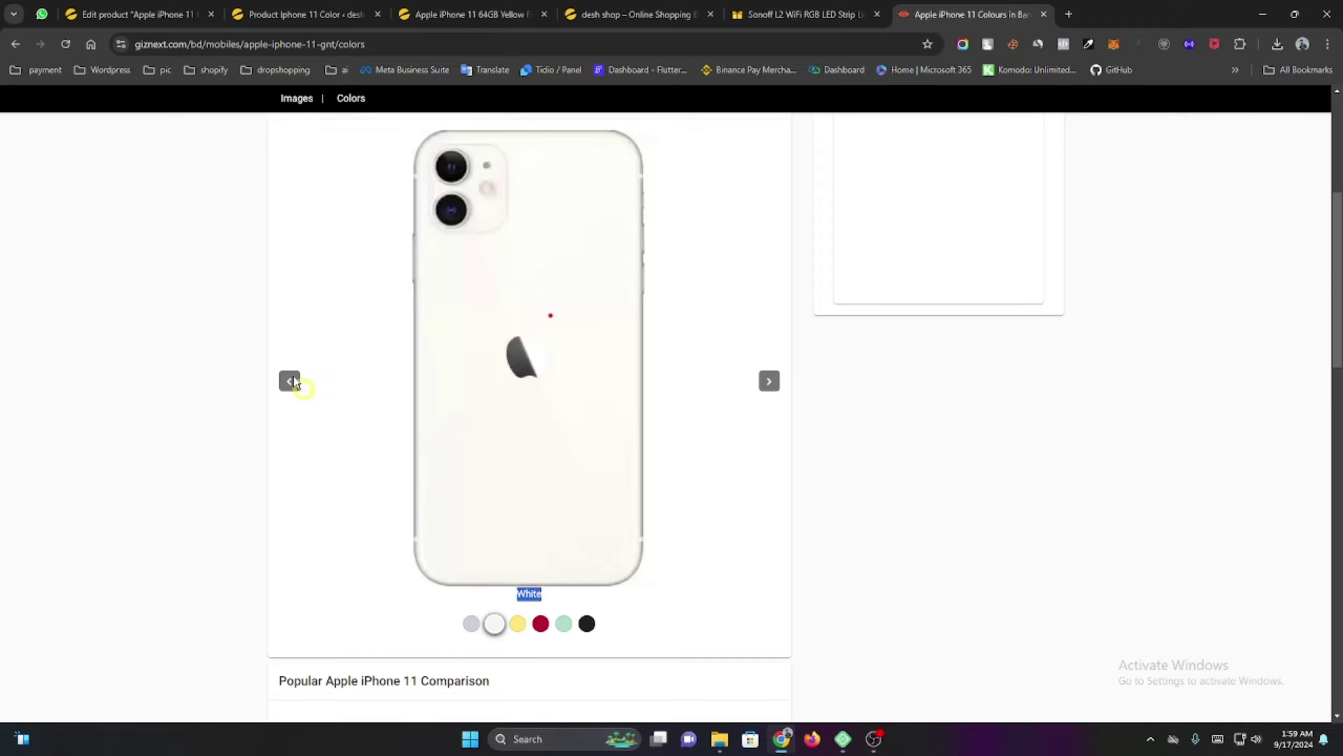
pyautogui.click(286, 16)
pyautogui.click(225, 446)
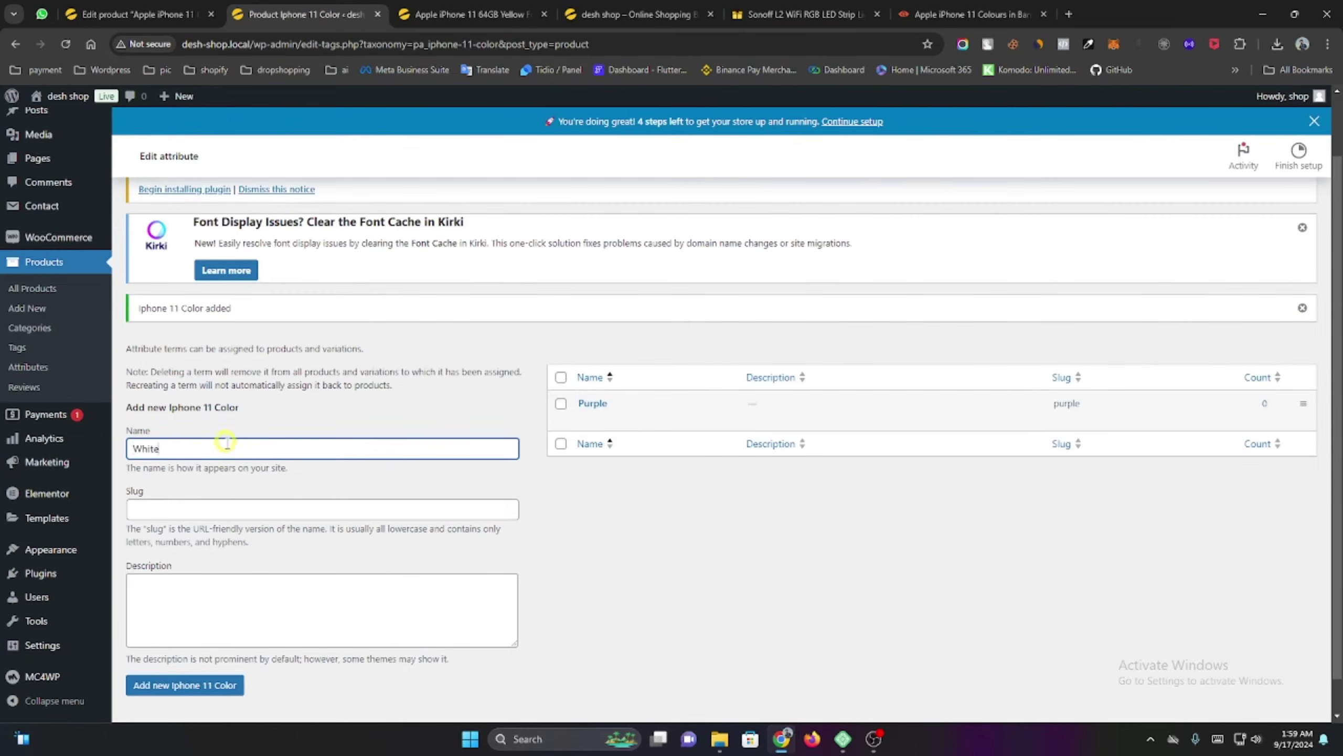
pyautogui.click(186, 685)
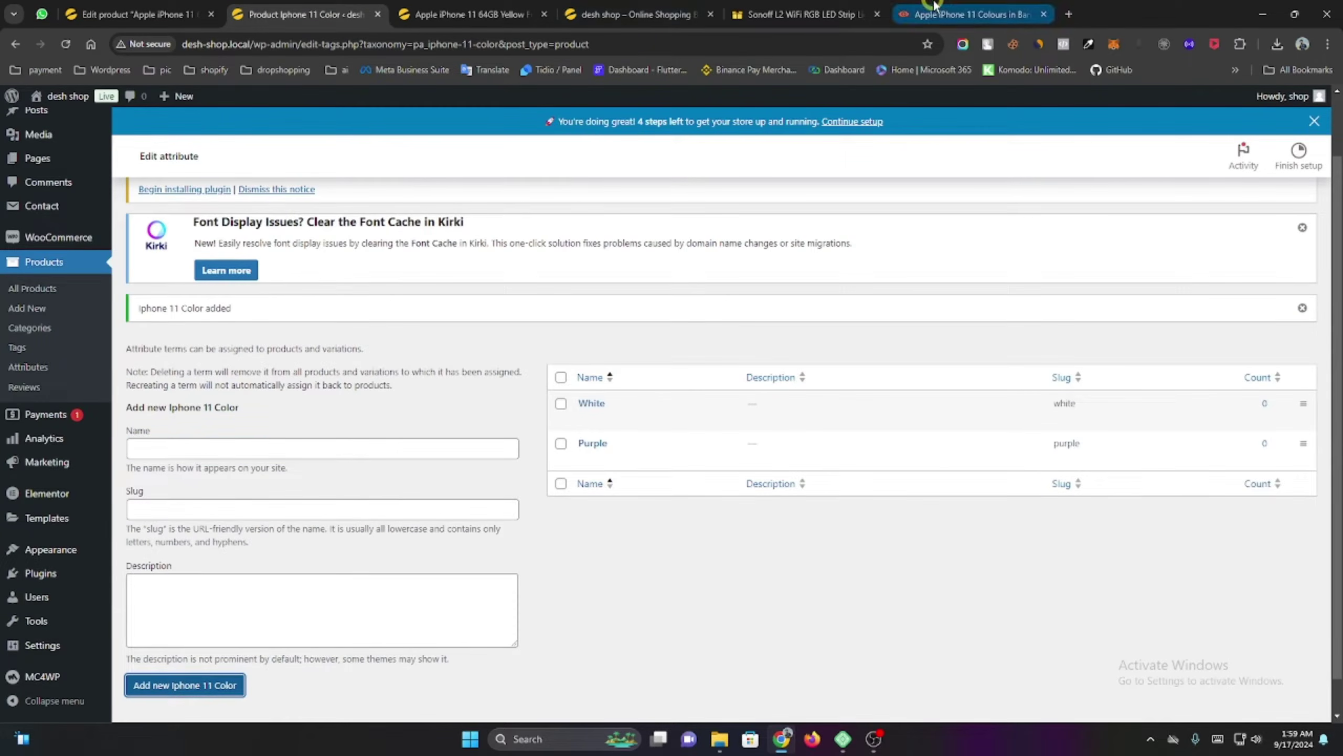
# Copy 'Yellow' from GizNext and add it as a colour term.
pyautogui.click(934, 8)
pyautogui.click(517, 658)
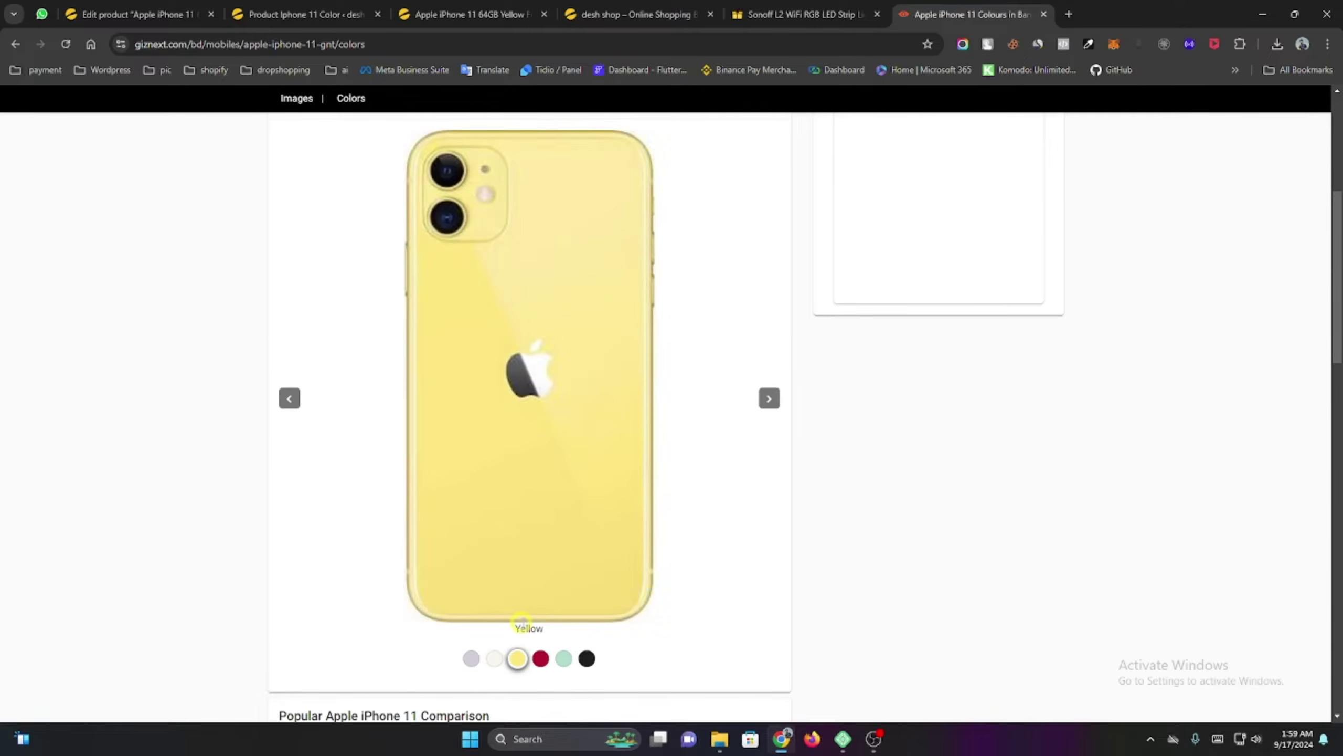
pyautogui.doubleClick(521, 625)
pyautogui.hotkey('ctrl', 'c')
pyautogui.click(306, 14)
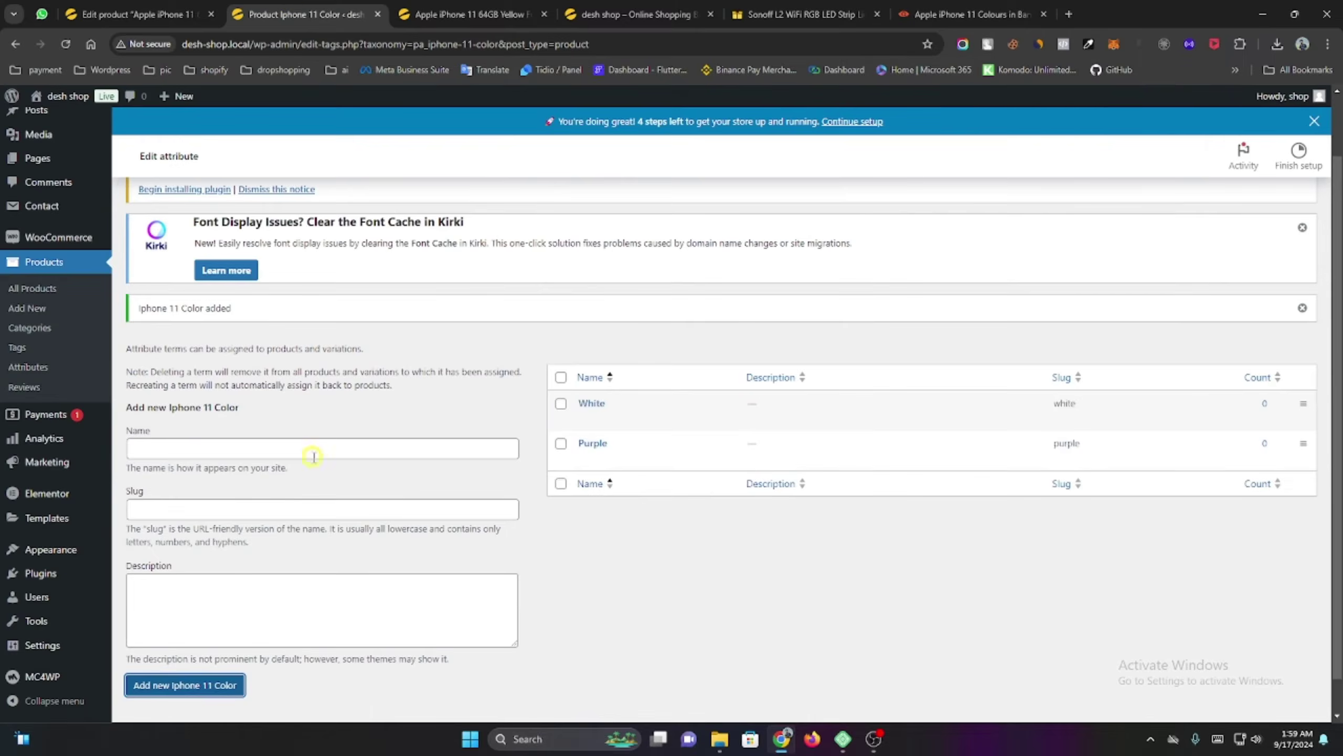
pyautogui.click(973, 14)
pyautogui.click(306, 14)
# Copy the RED and Green names from GizNext and add them as colour terms.
pyautogui.click(973, 14)
pyautogui.click(541, 658)
pyautogui.doubleClick(529, 628)
pyautogui.click(564, 658)
pyautogui.doubleClick(529, 556)
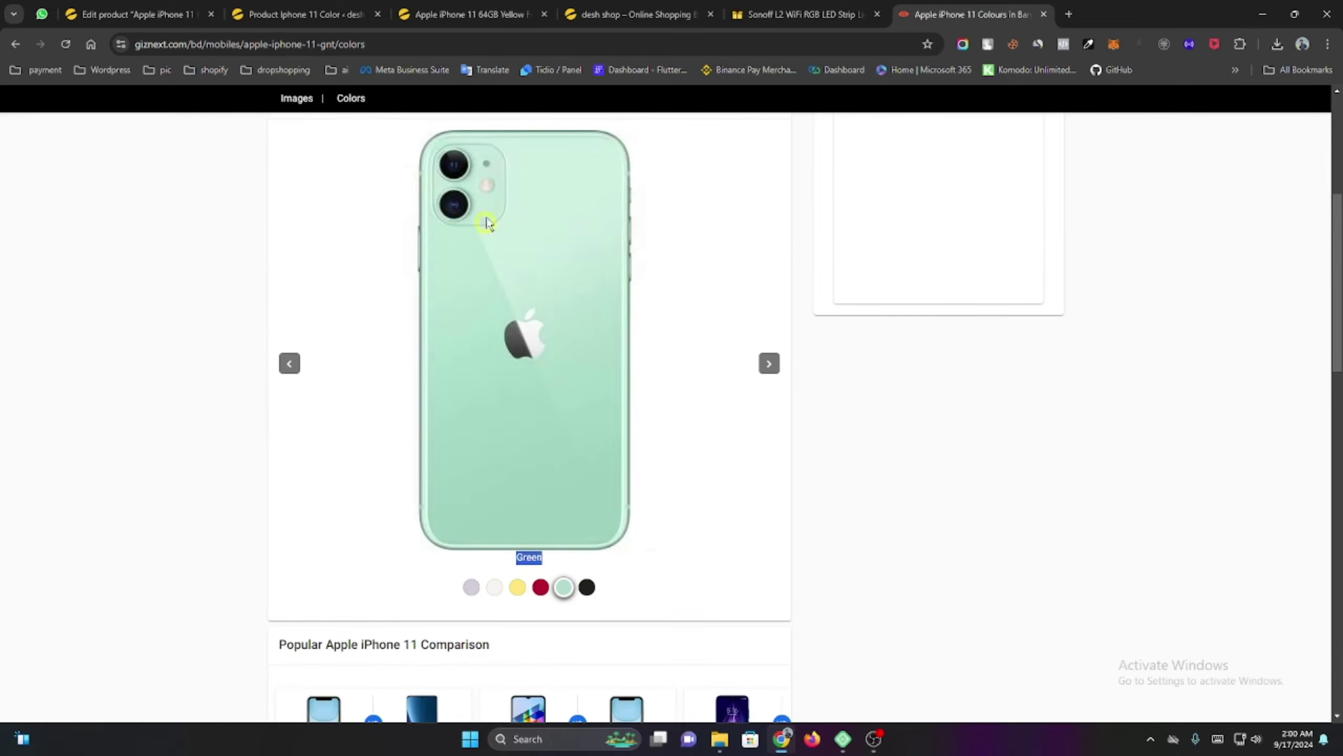
pyautogui.click(306, 14)
pyautogui.hotkey('ctrl', 'v')
pyautogui.click(185, 685)
pyautogui.click(973, 14)
# Add Black as the sixth Iphone 11 Color term.
pyautogui.click(586, 658)
pyautogui.click(306, 14)
pyautogui.hotkey('ctrl', 'v')
pyautogui.click(205, 683)
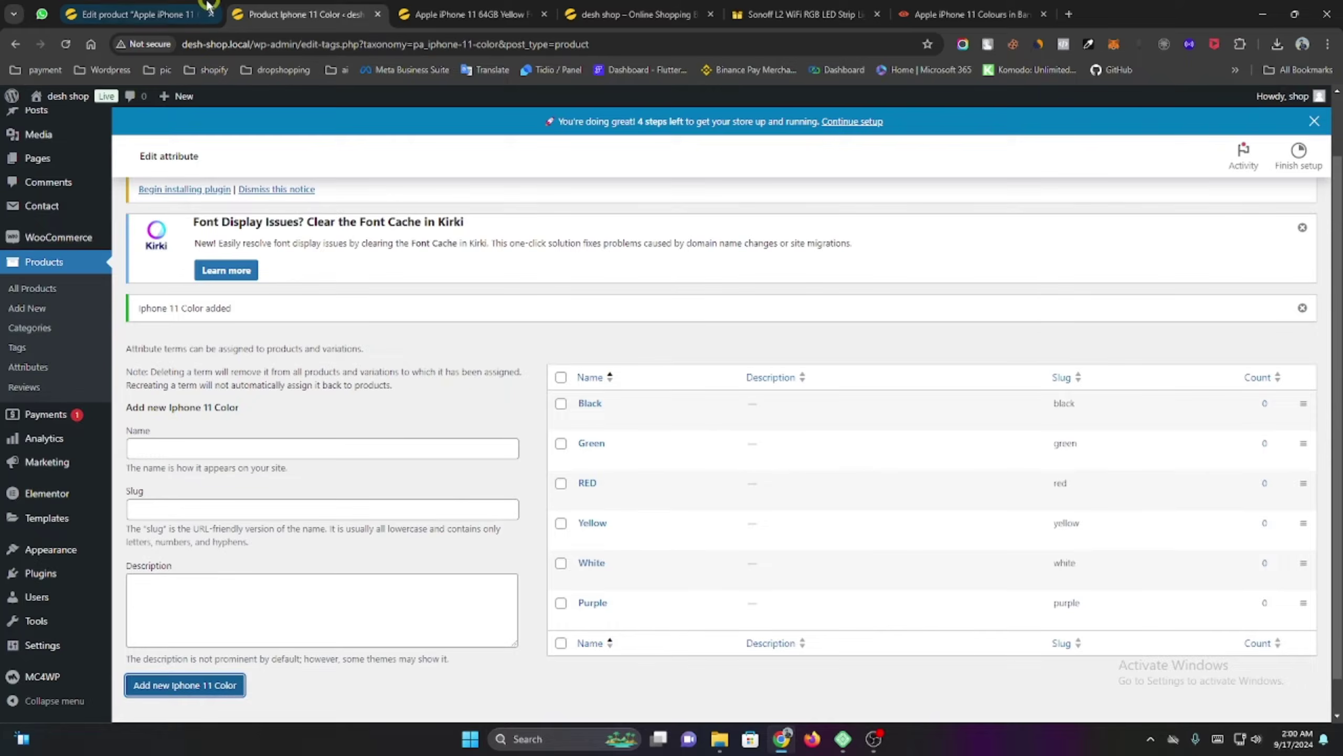
pyautogui.click(142, 7)
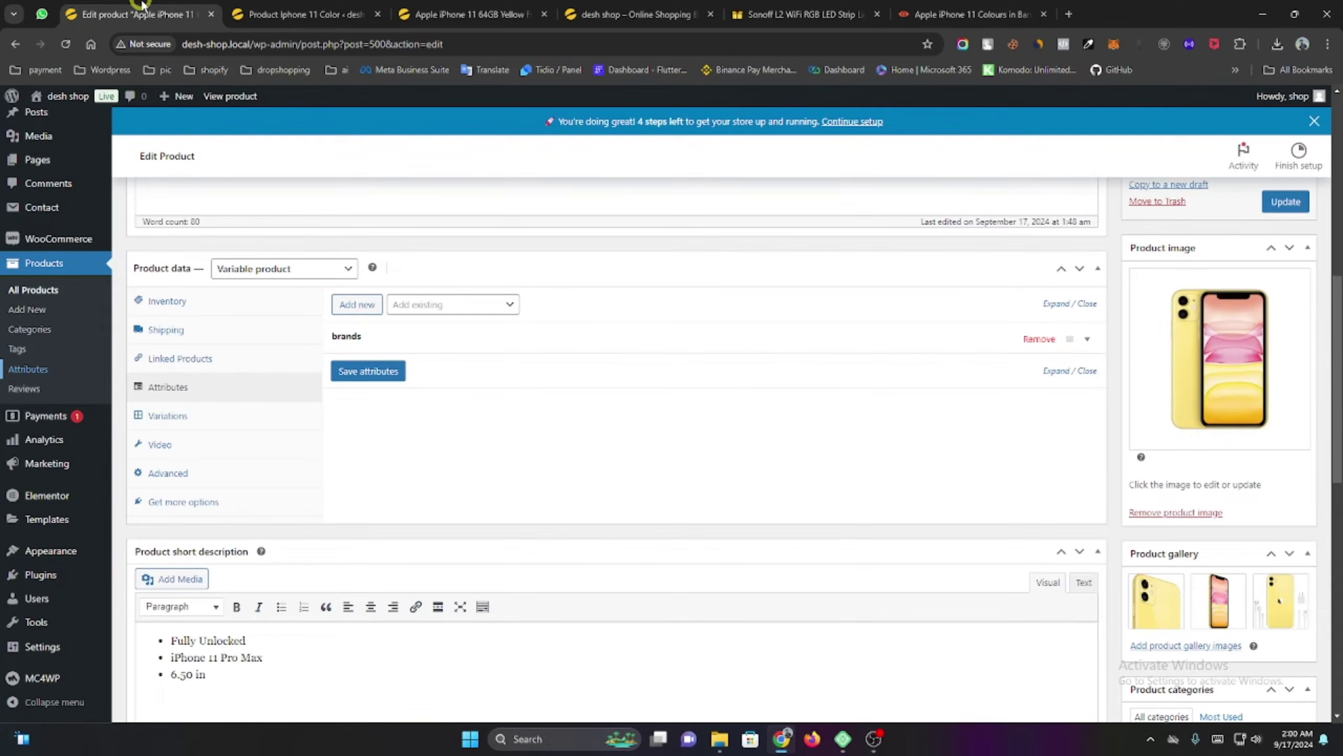
# Reload the product editor and set the product type to Variable product.
pyautogui.click(66, 44)
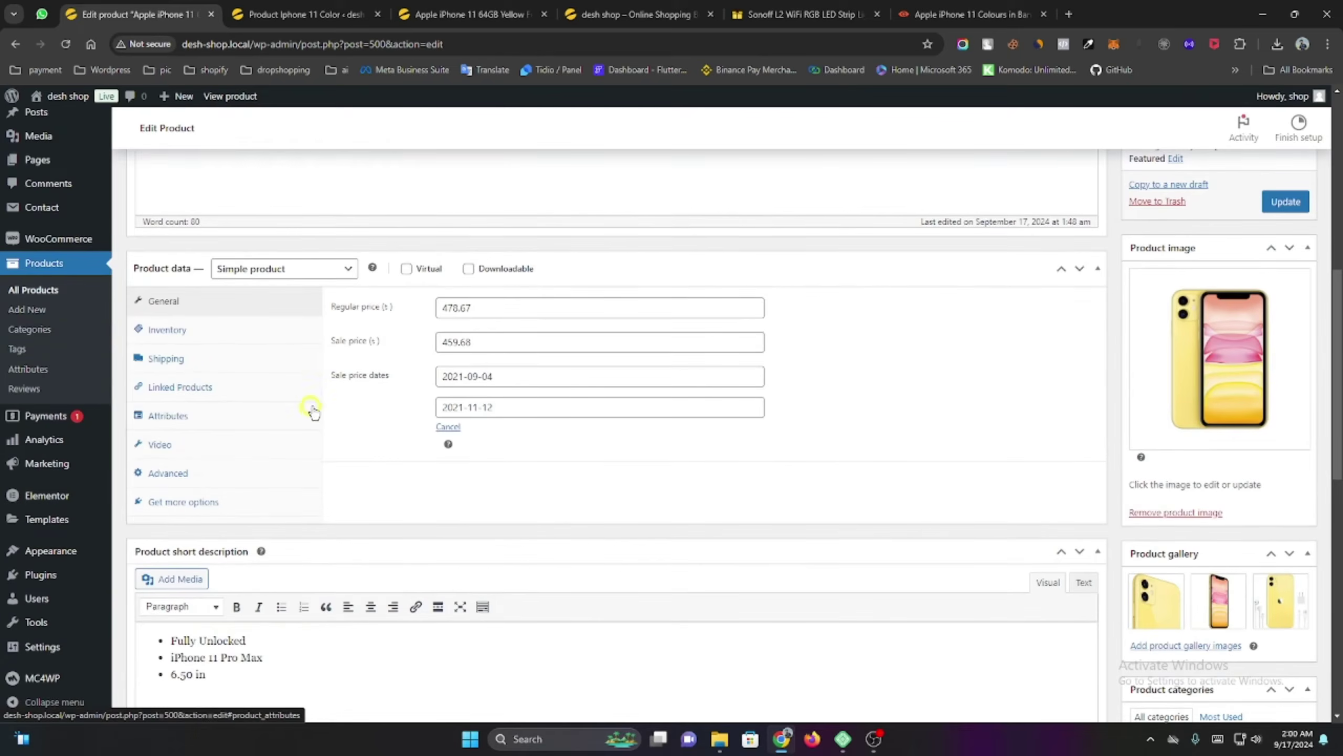
pyautogui.click(259, 297)
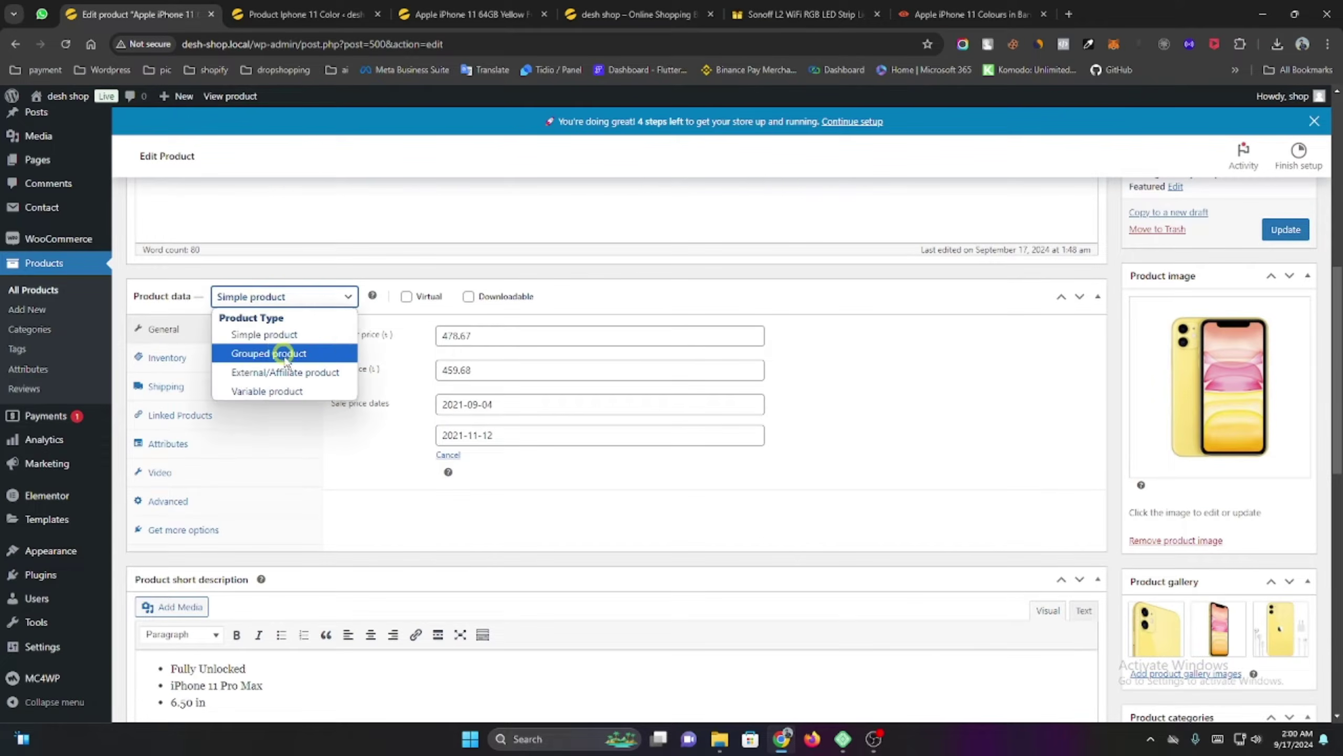
pyautogui.click(299, 391)
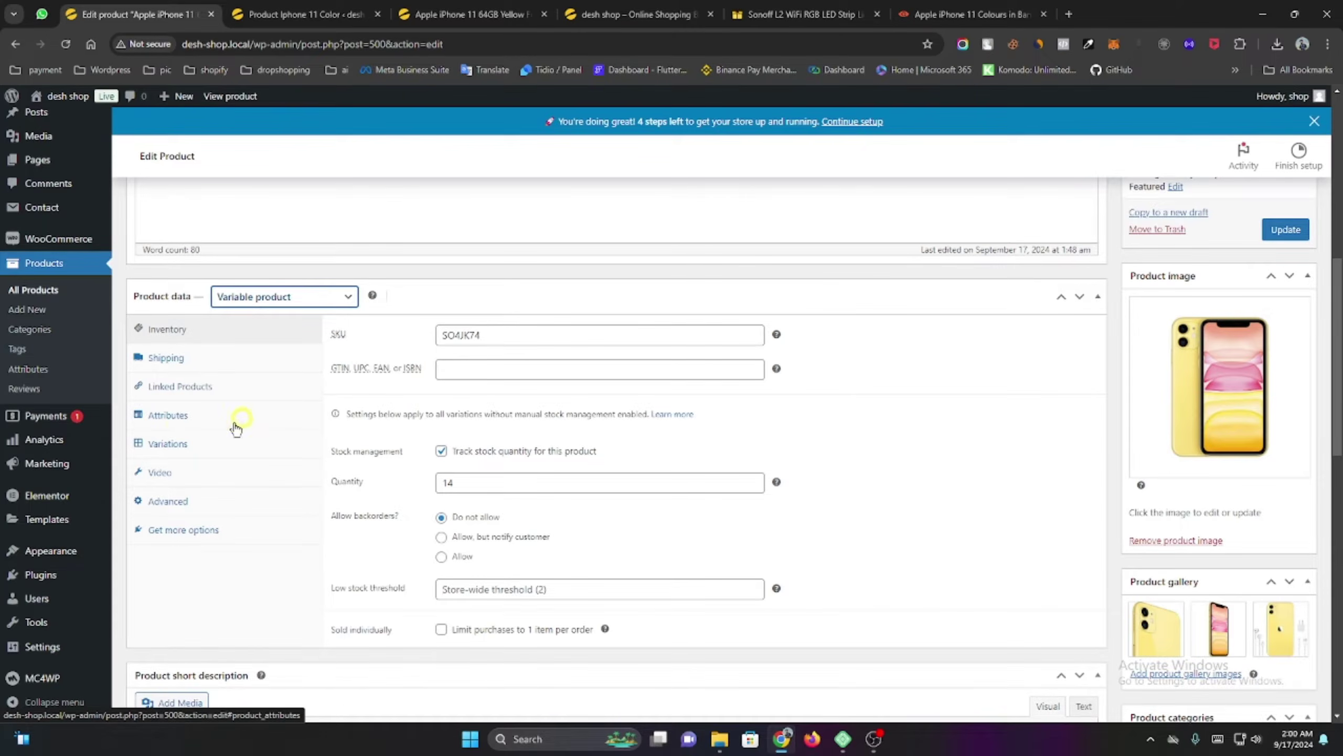
# Add the Iphone 11 Color attribute with all six colours, save attributes, and view Variations.
pyautogui.click(168, 418)
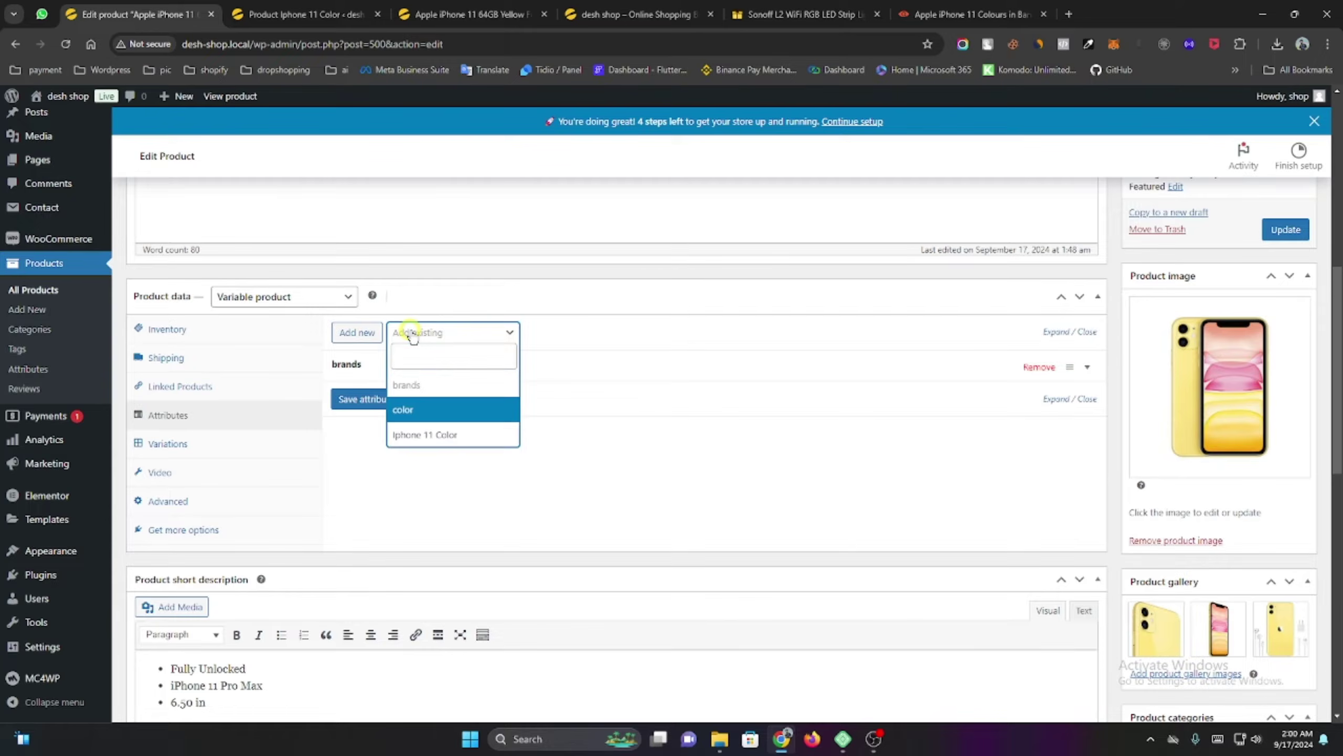
pyautogui.click(413, 435)
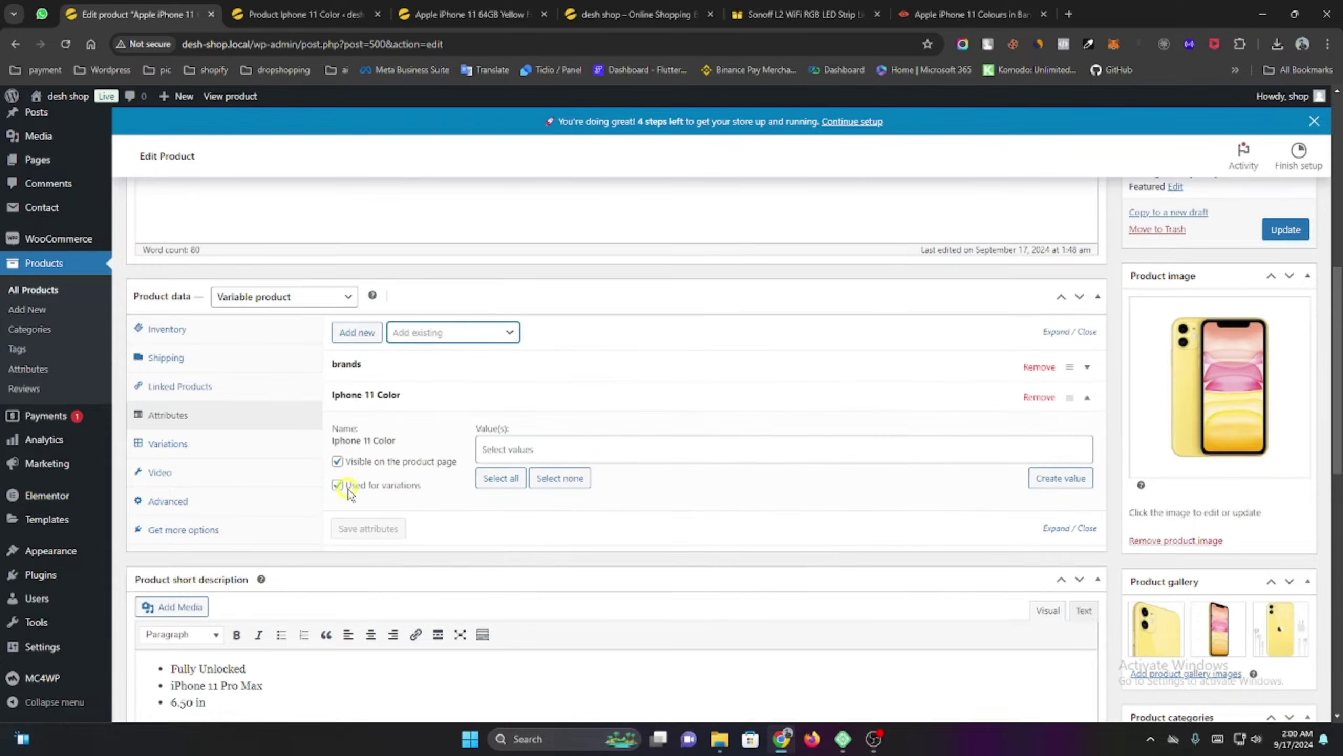
pyautogui.click(501, 479)
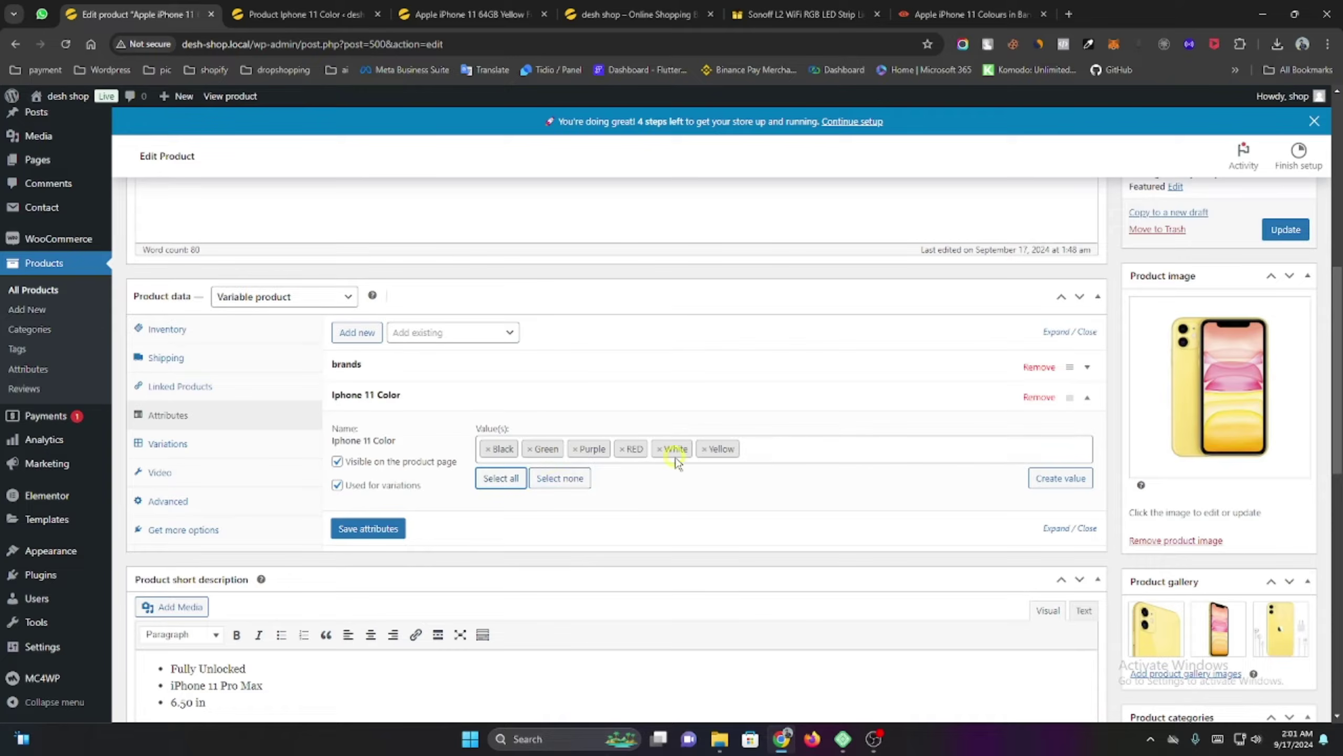
pyautogui.click(354, 531)
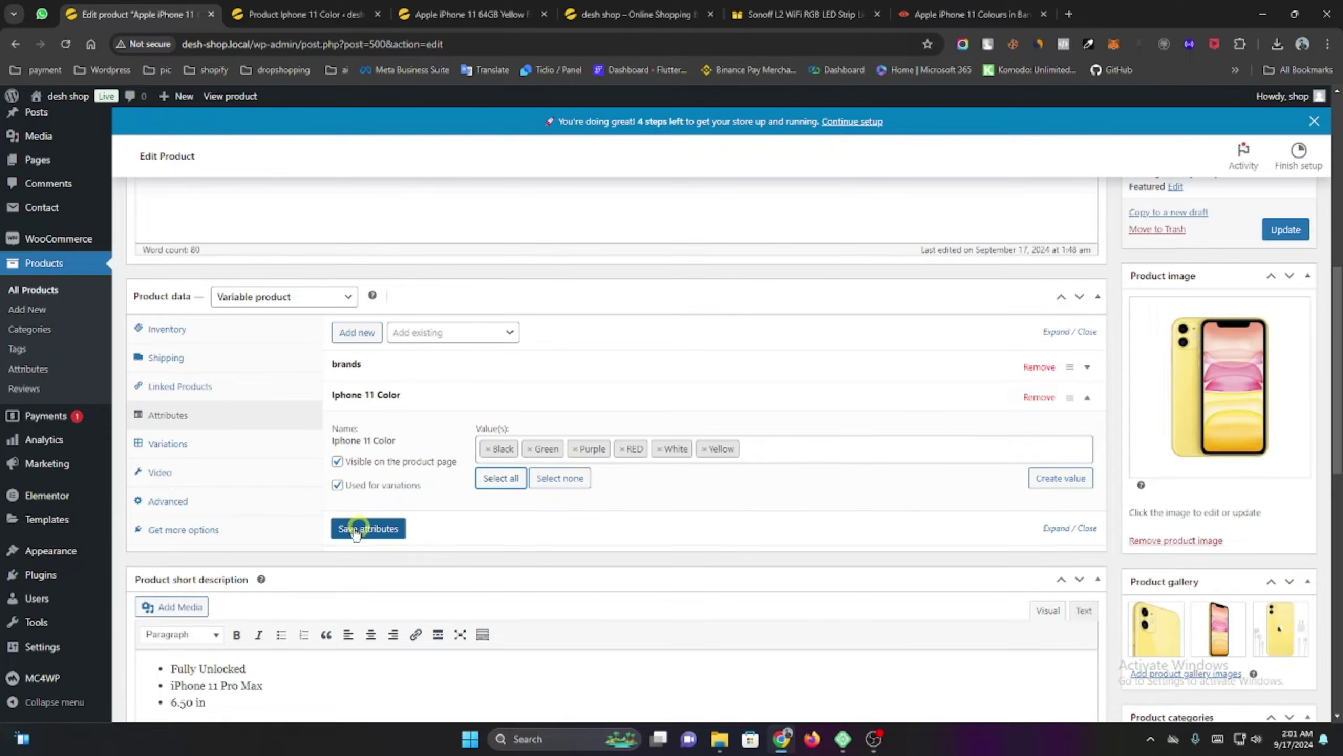
pyautogui.click(355, 531)
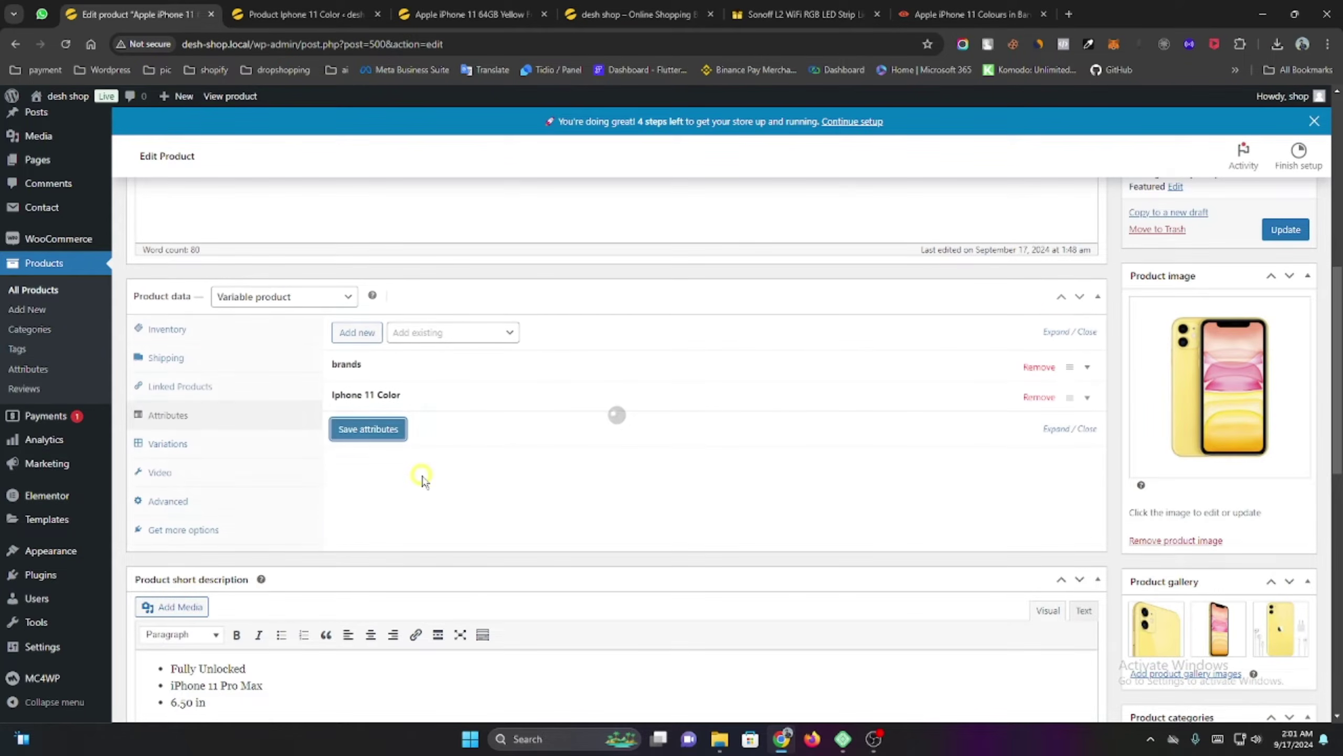
pyautogui.click(167, 443)
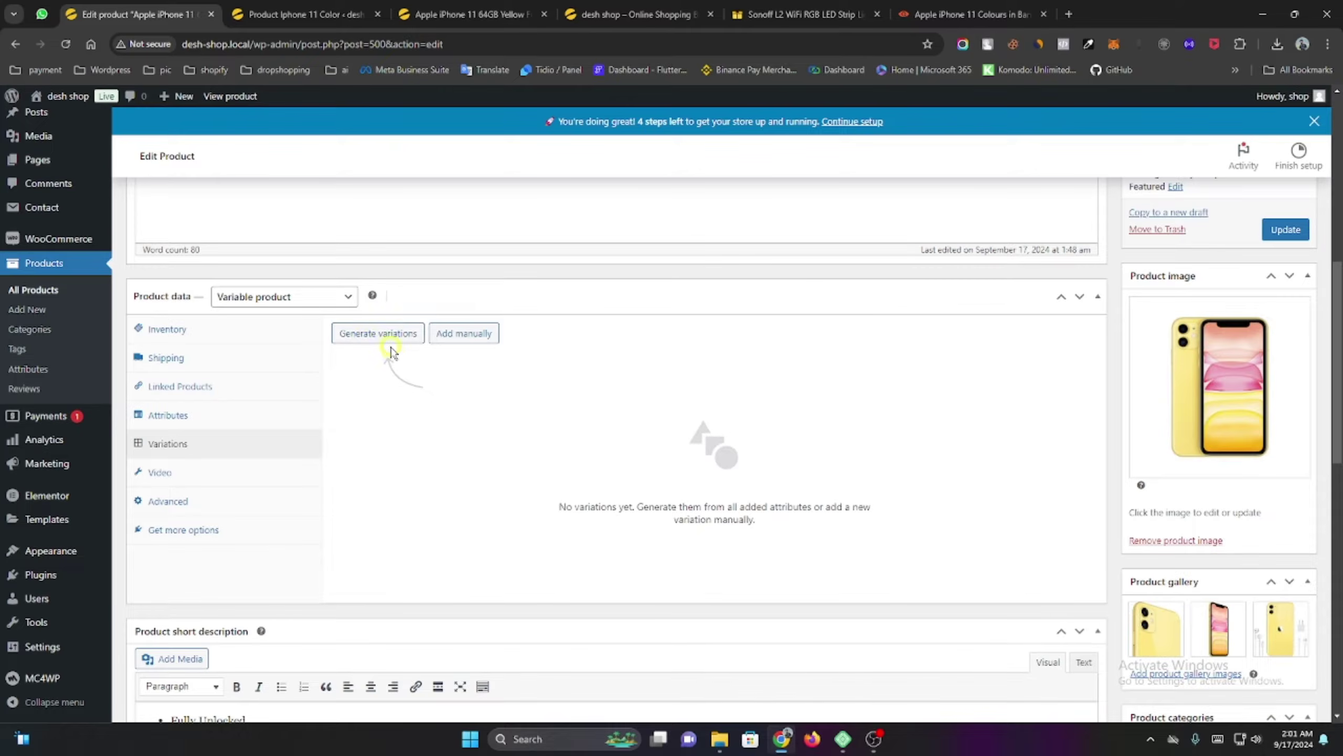
# Generate variations for all six colours and expand the Black variation #2609.
pyautogui.click(380, 334)
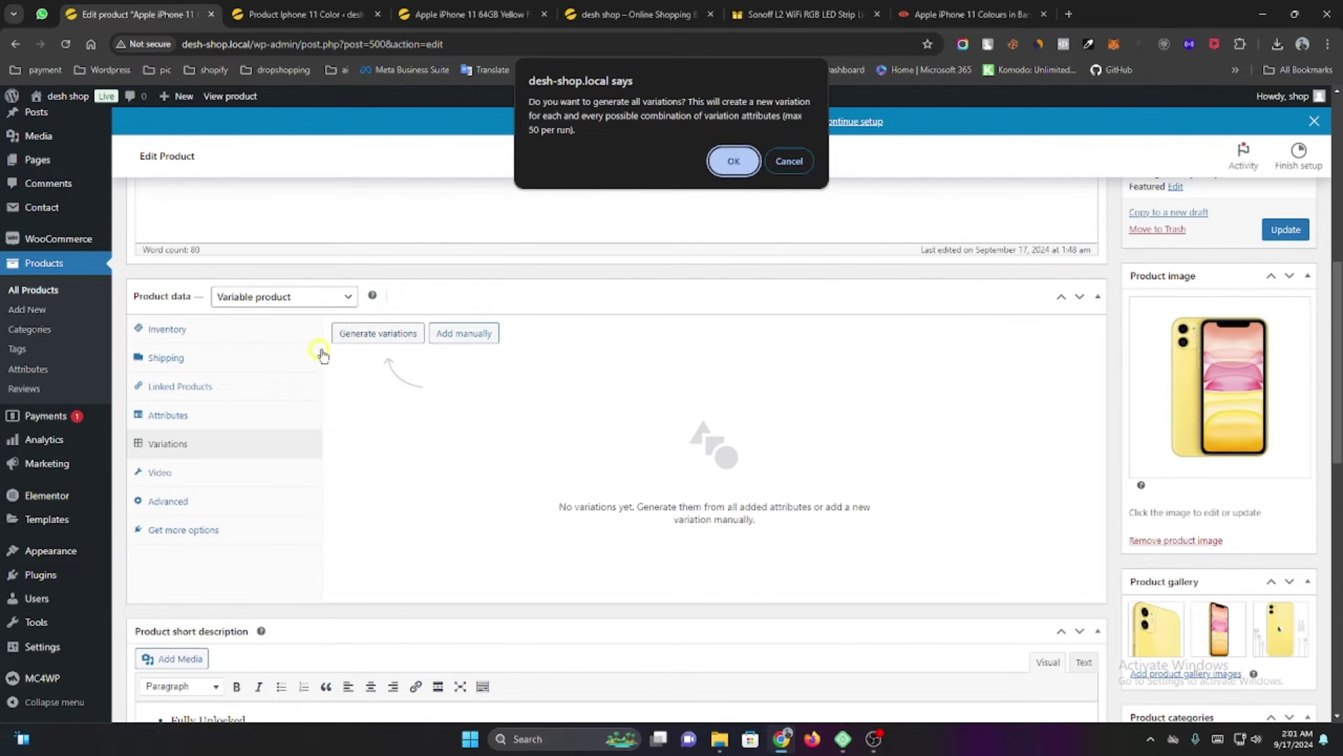
pyautogui.click(746, 165)
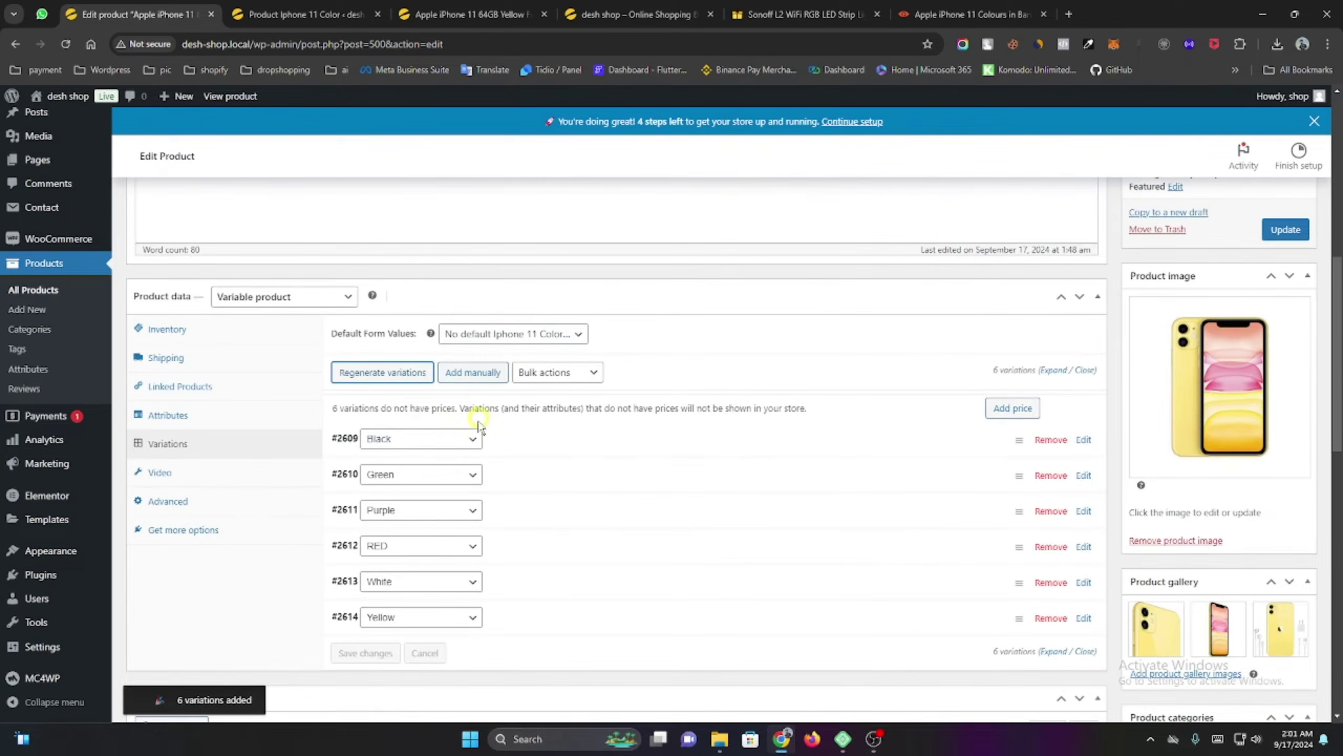
pyautogui.scroll(-1, 473, 439)
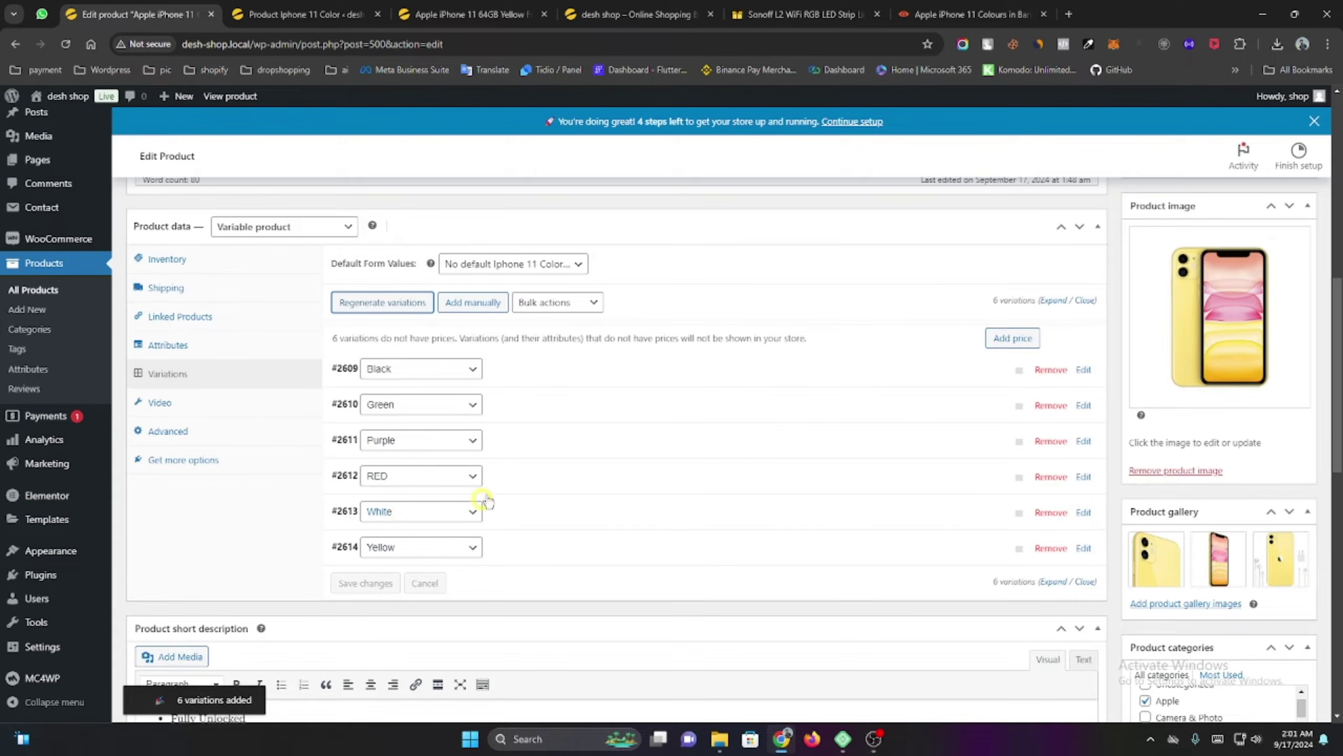
pyautogui.click(518, 376)
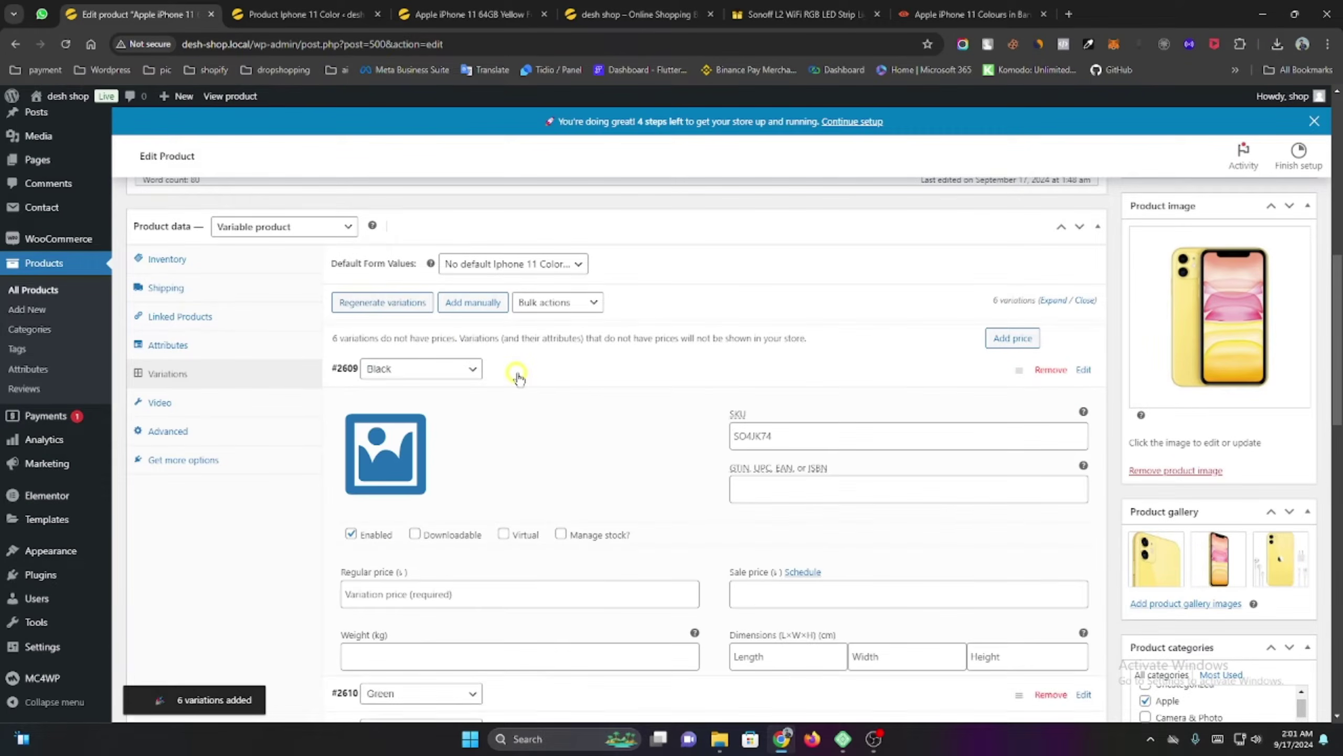
pyautogui.scroll(-1, 516, 375)
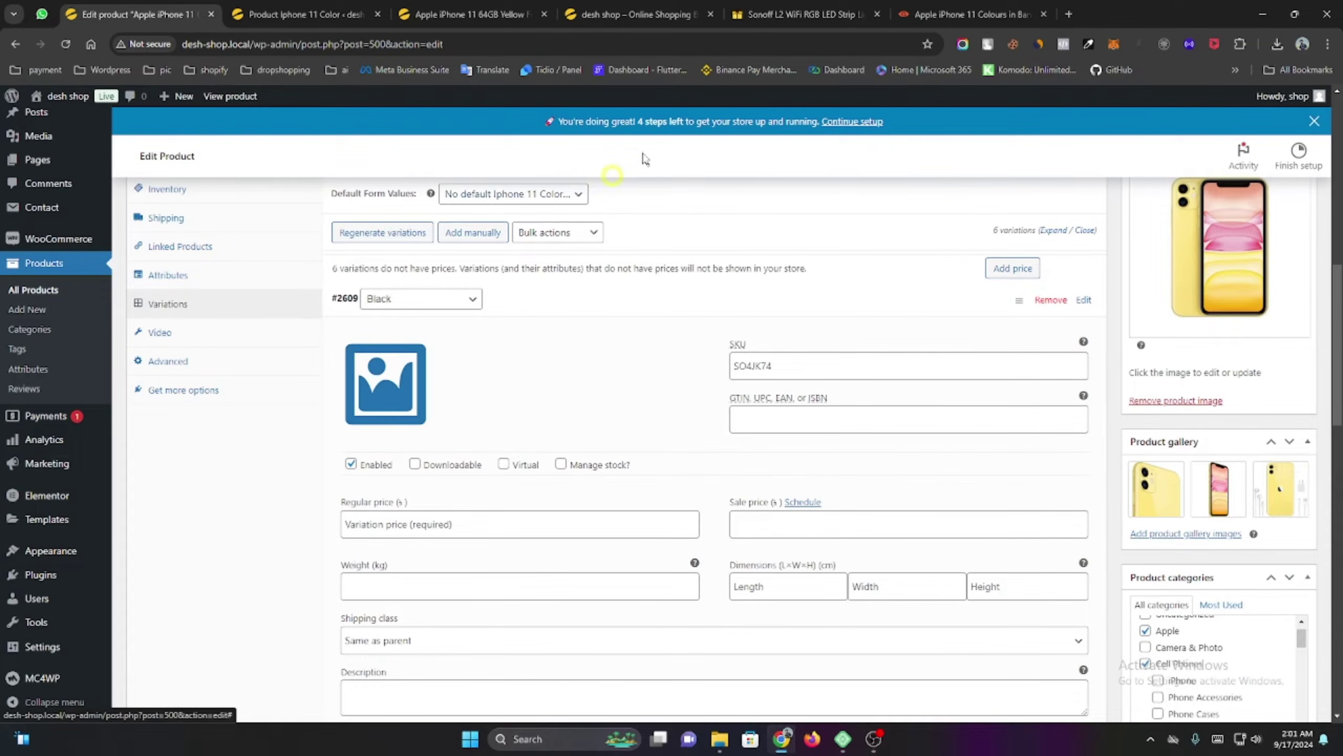
pyautogui.click(972, 14)
# Save the black iPhone 11 image from the GizNext page to disk.
pyautogui.rightClick(564, 318)
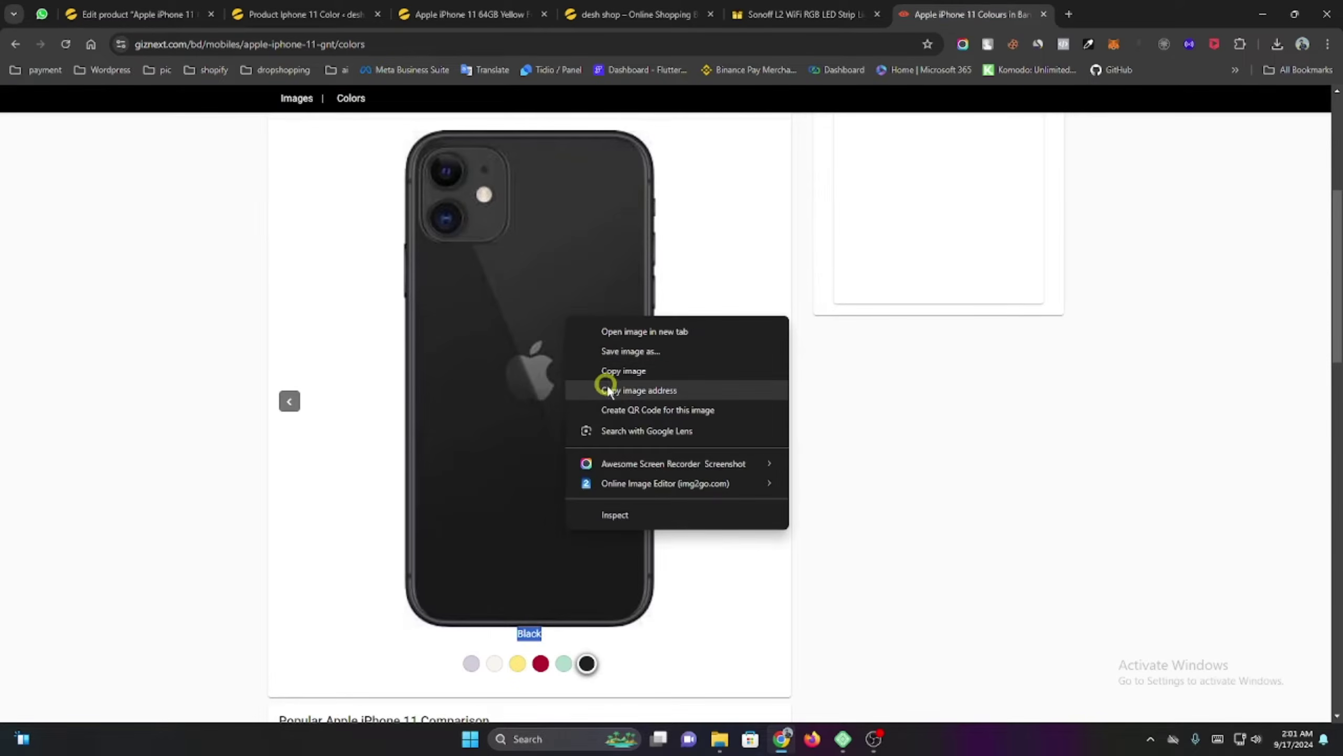
pyautogui.click(630, 349)
pyautogui.click(473, 432)
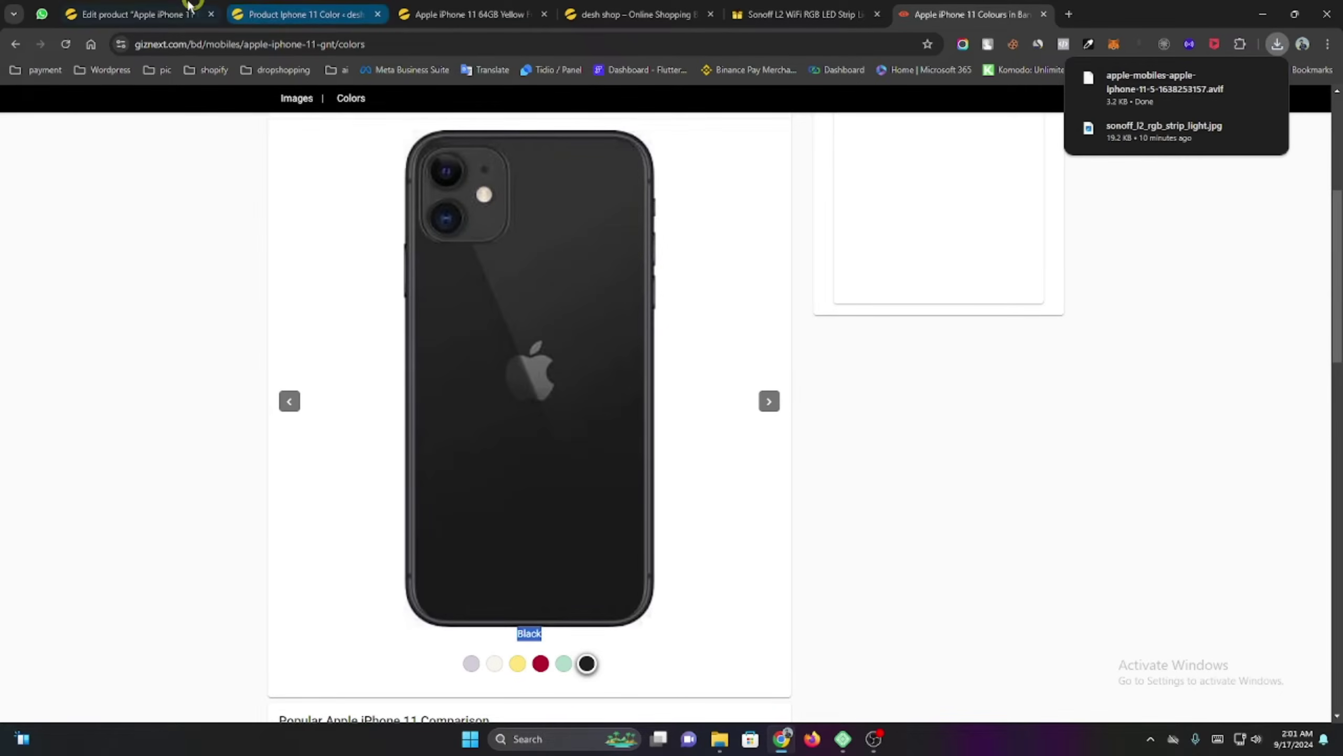
# Upload the downloaded black iPhone image and set it as Black variation #2609's image.
pyautogui.click(241, 14)
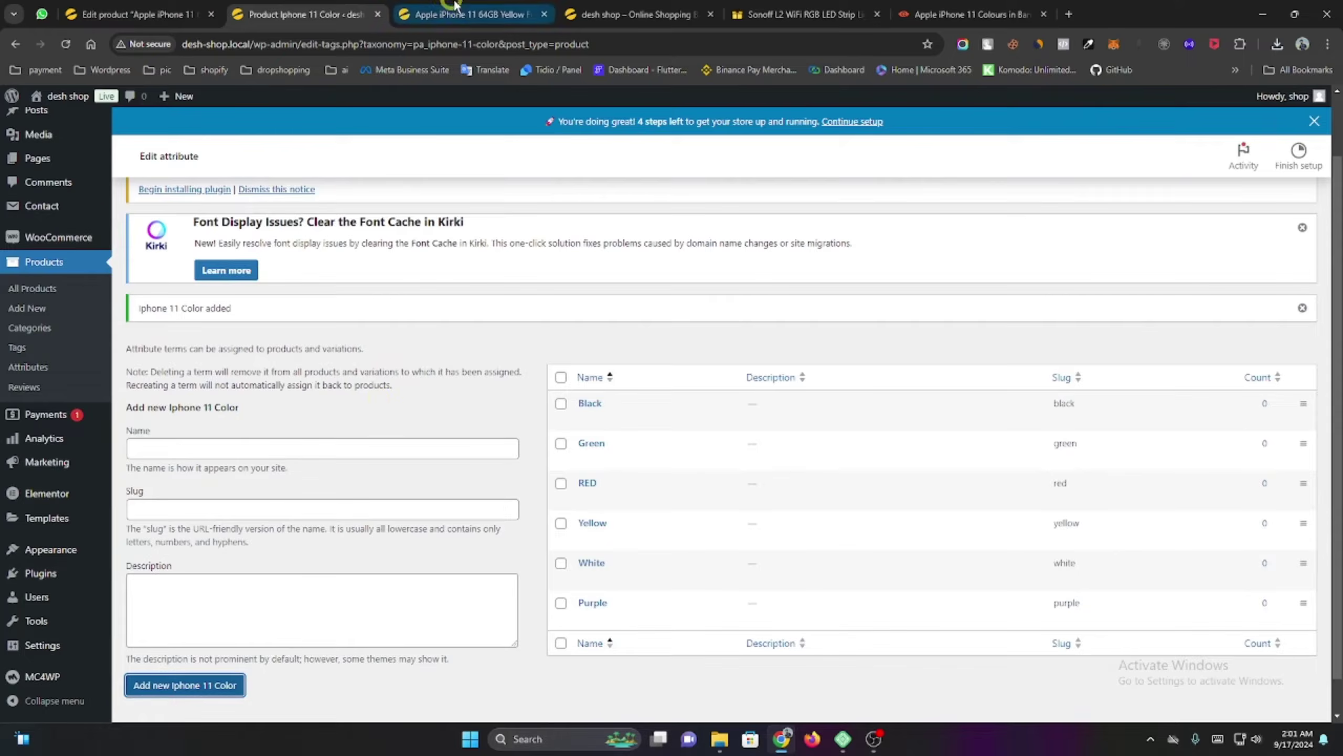
pyautogui.click(461, 13)
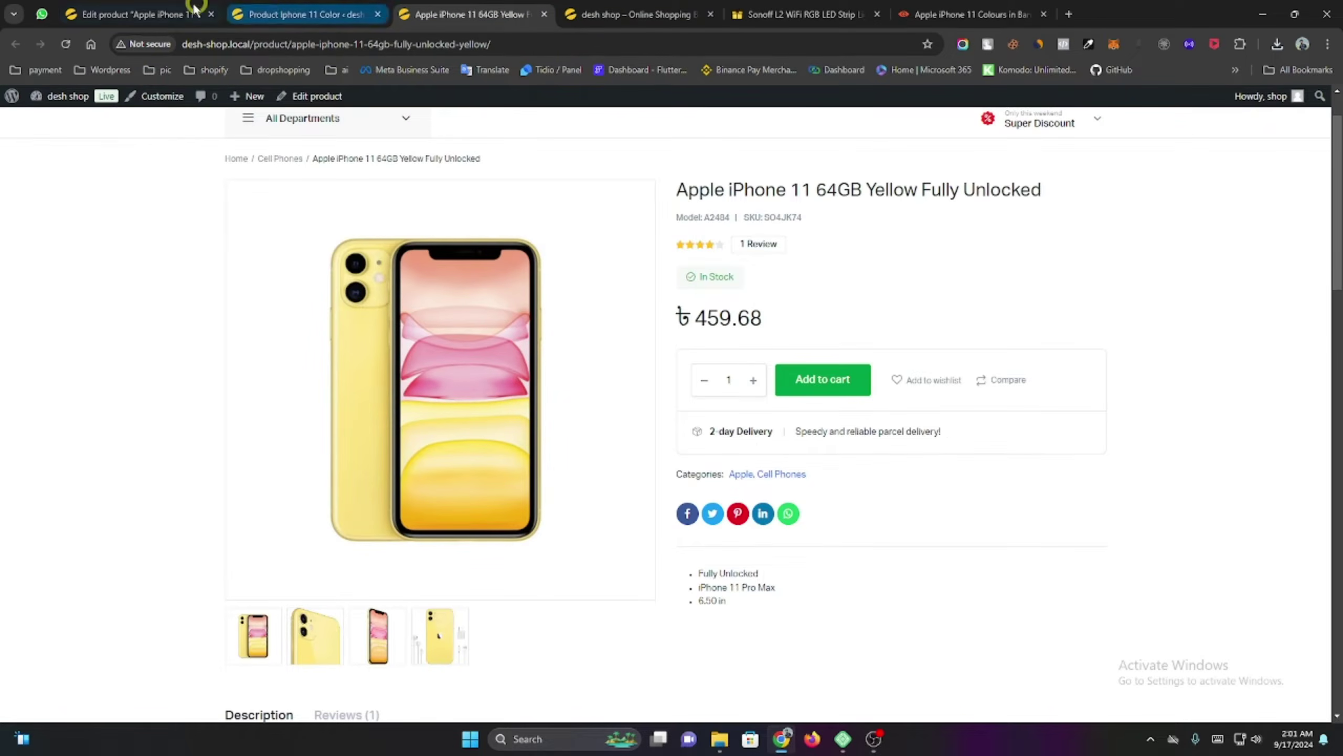
pyautogui.click(195, 7)
pyautogui.click(365, 389)
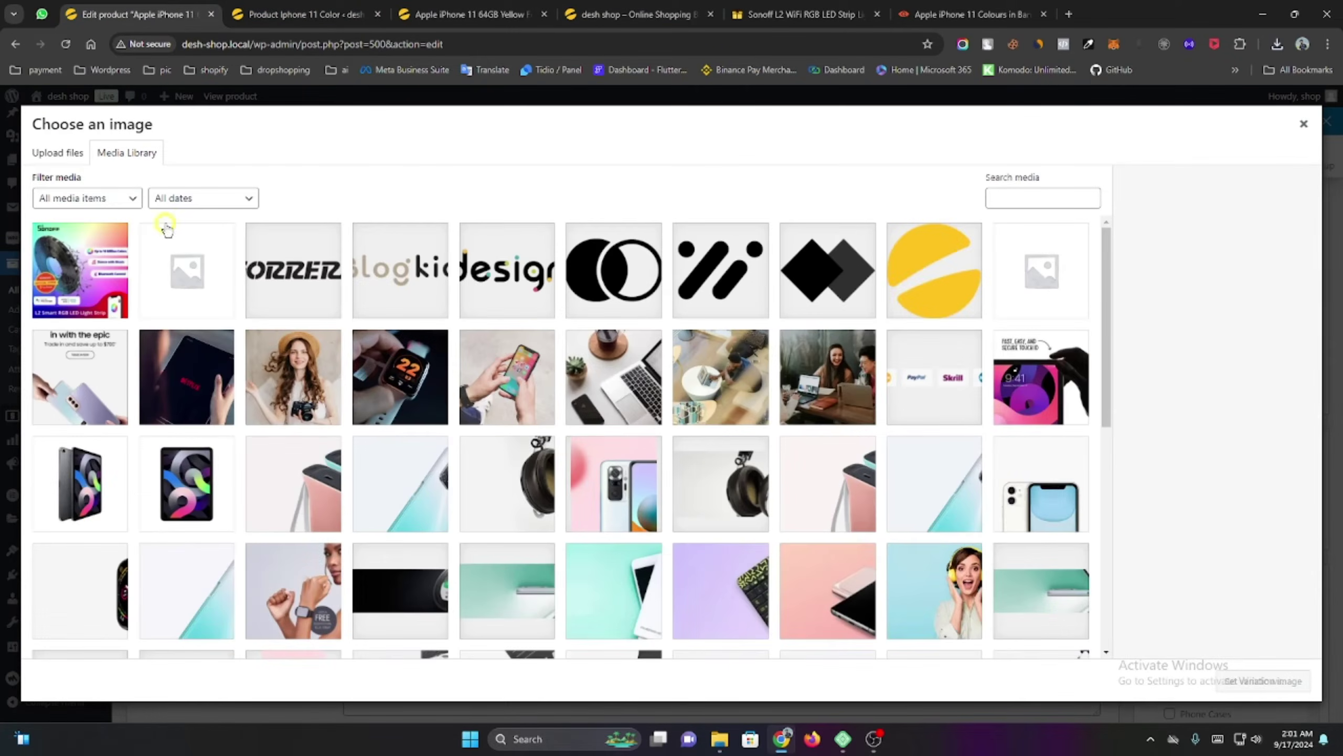
pyautogui.click(1276, 45)
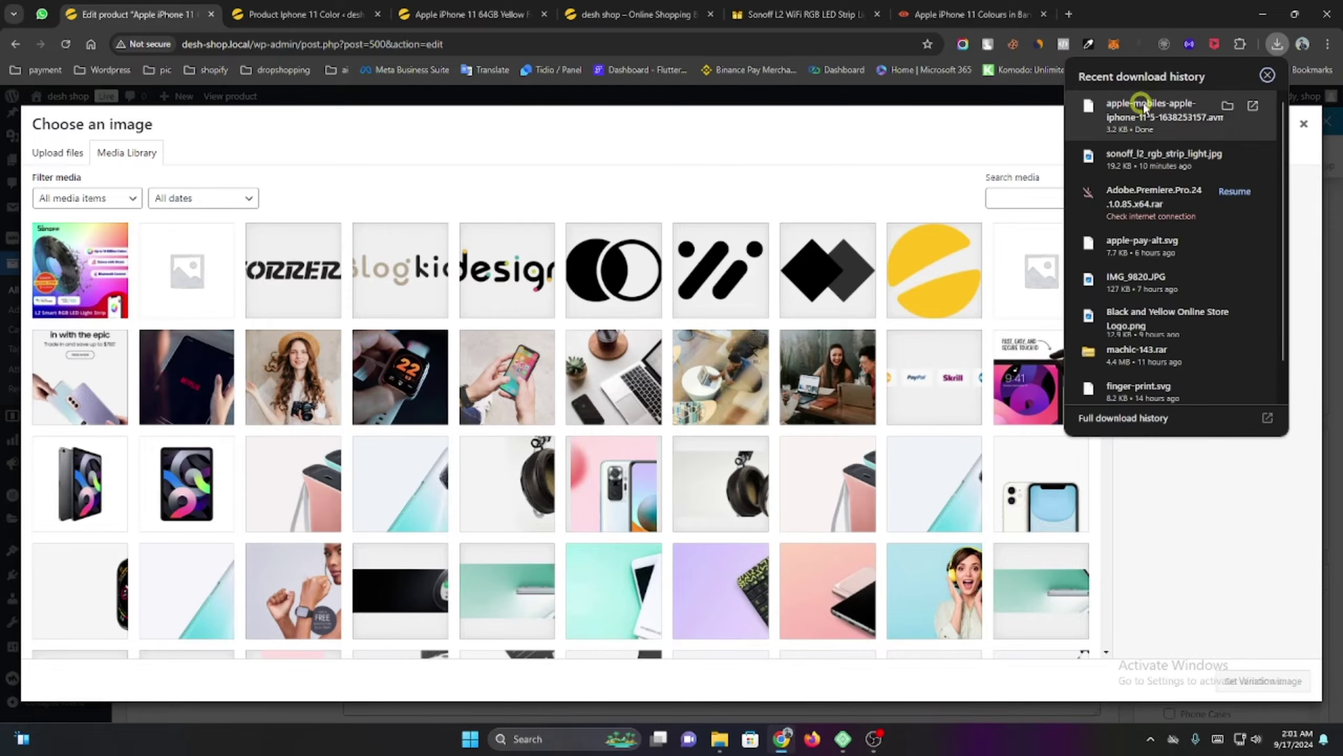
pyautogui.moveTo(1138, 105); pyautogui.dragTo(651, 185)
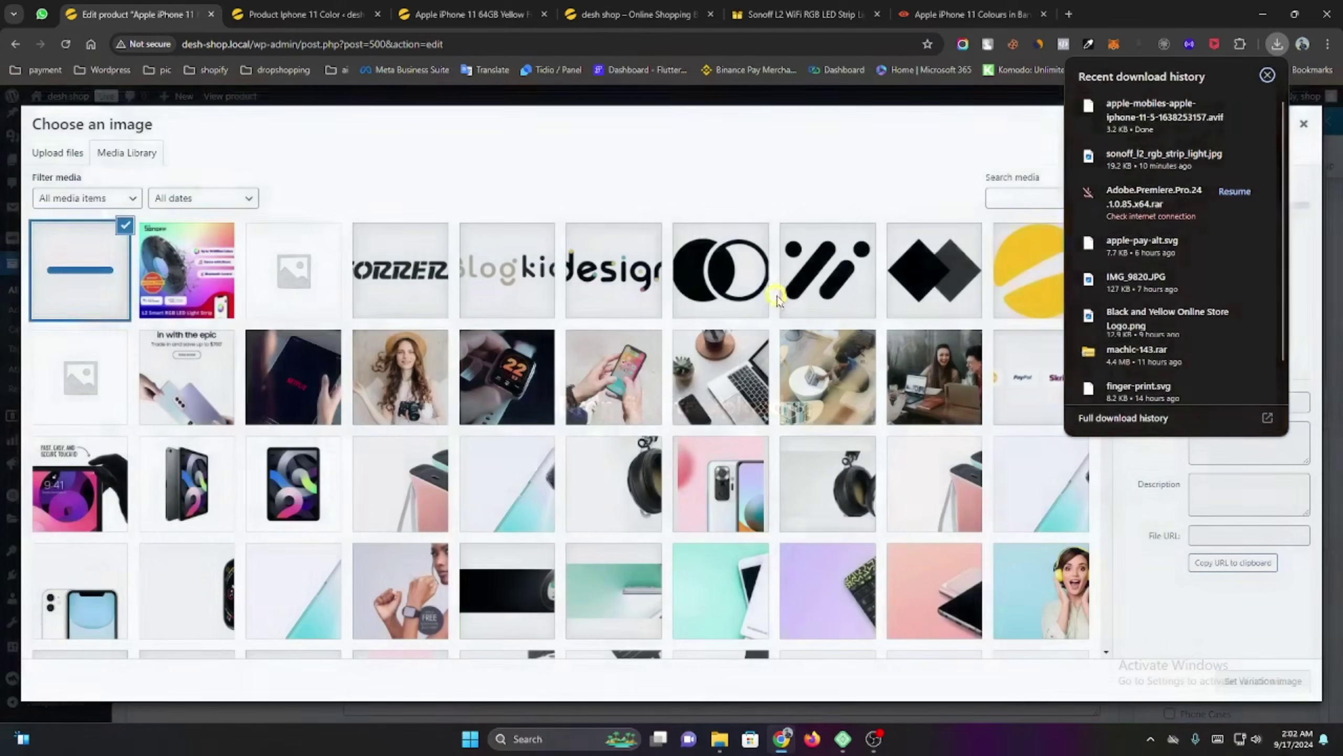
pyautogui.click(650, 182)
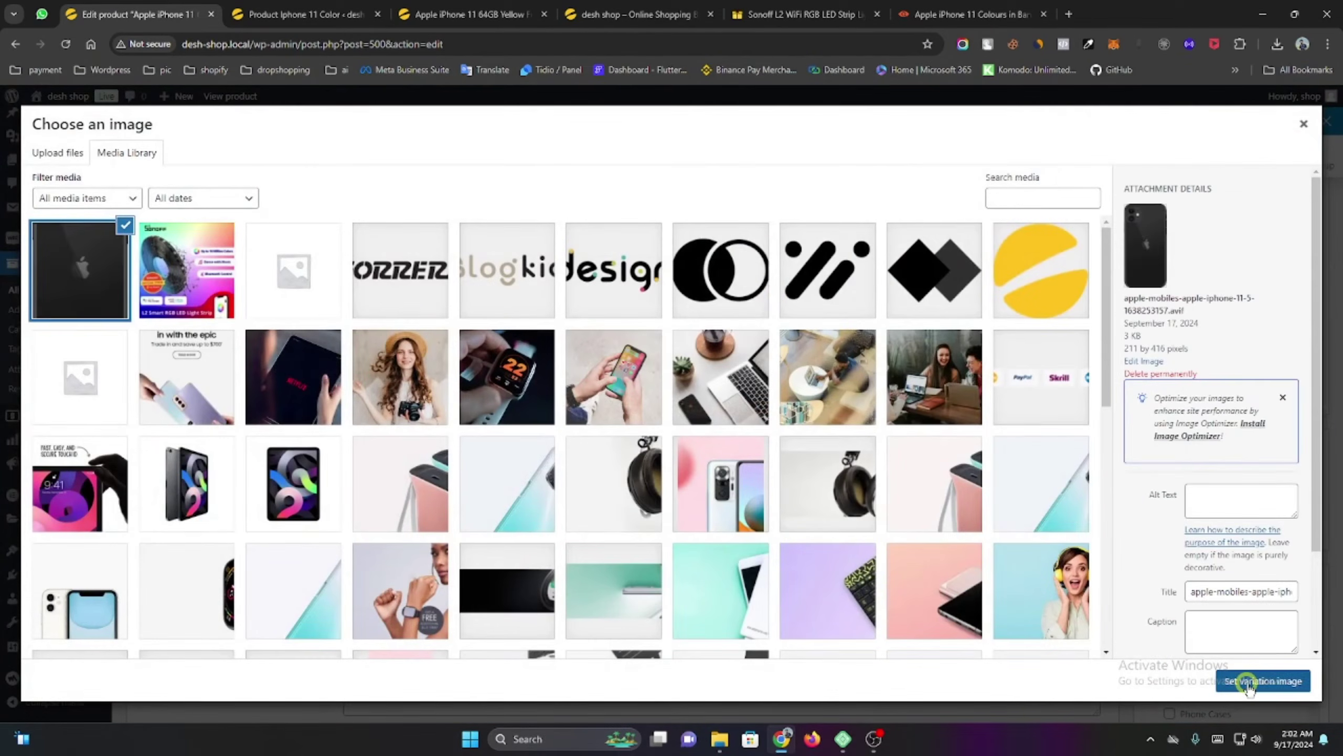
pyautogui.click(1262, 681)
pyautogui.scroll(-1, 550, 380)
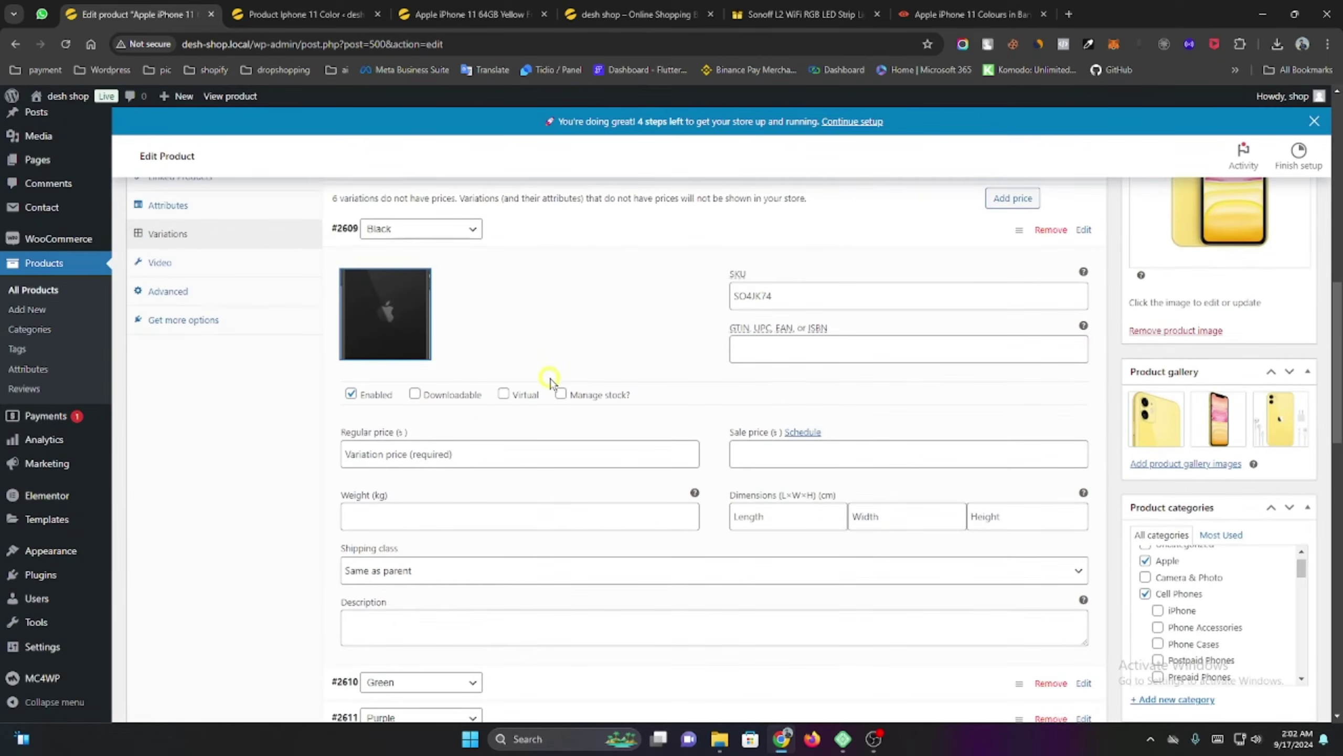
# Copy the 55,426 price from the iPhone 11 colours reference page.
pyautogui.click(444, 456)
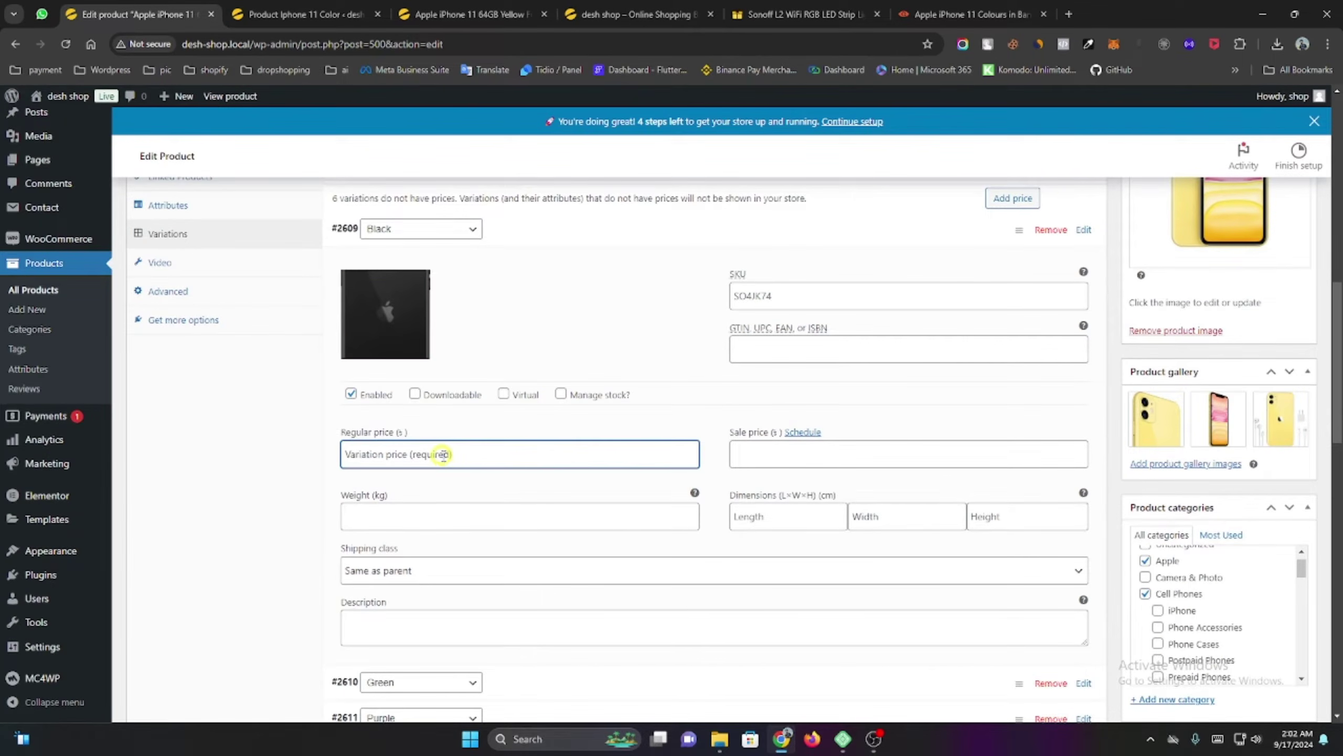
pyautogui.click(944, 14)
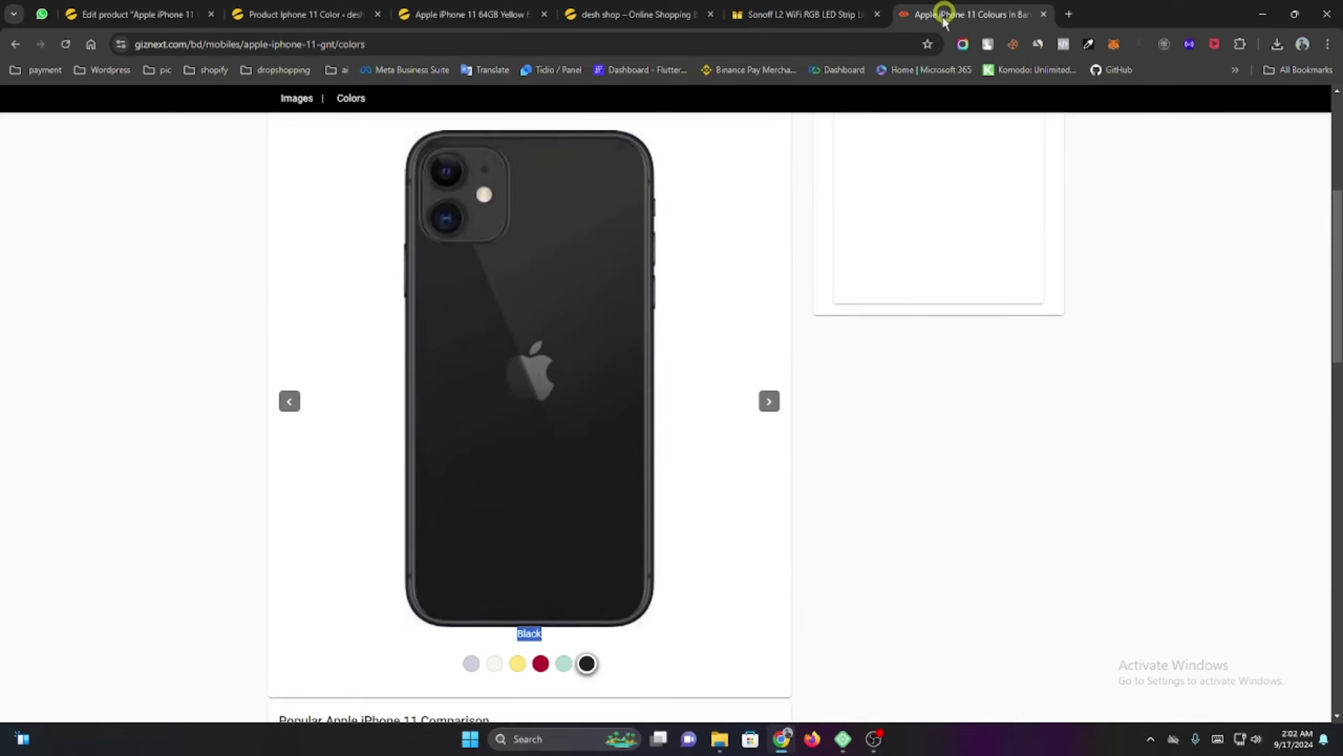
pyautogui.scroll(5, 432, 421)
pyautogui.scroll(-10, 253, 405)
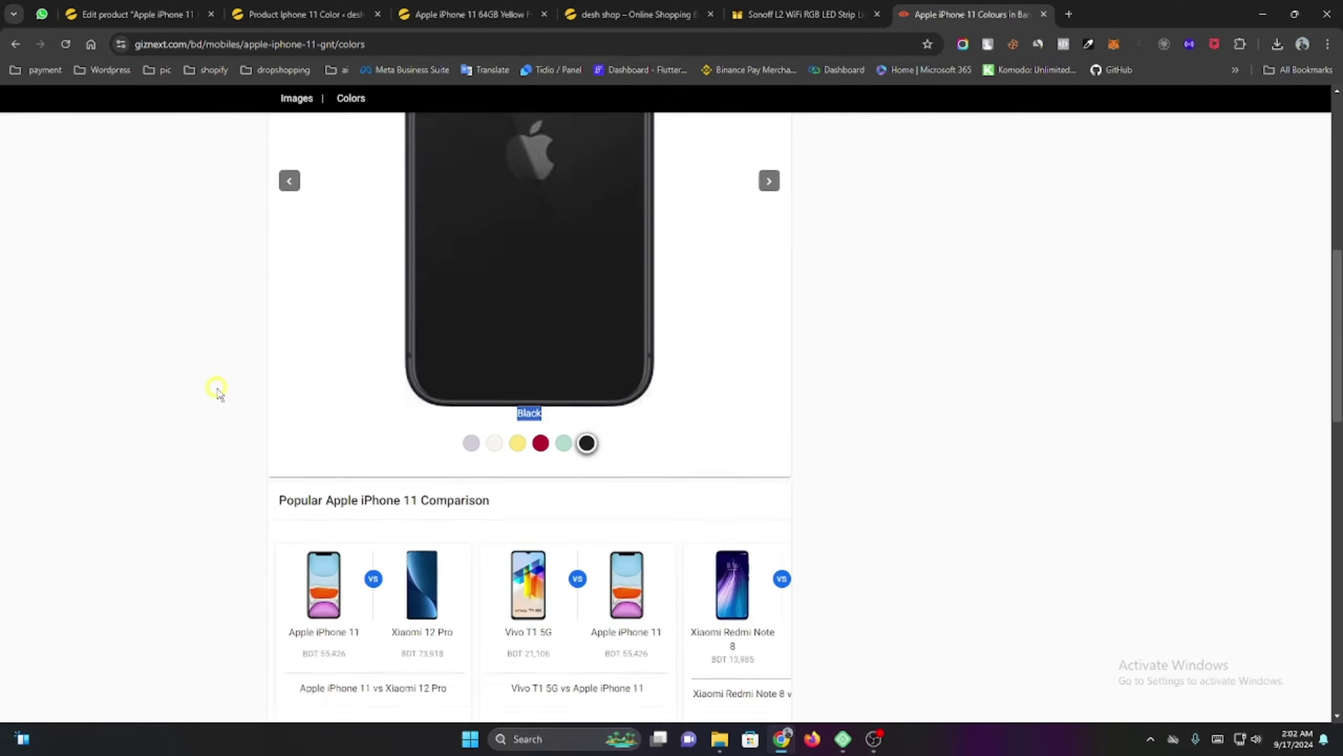
pyautogui.scroll(10, 218, 391)
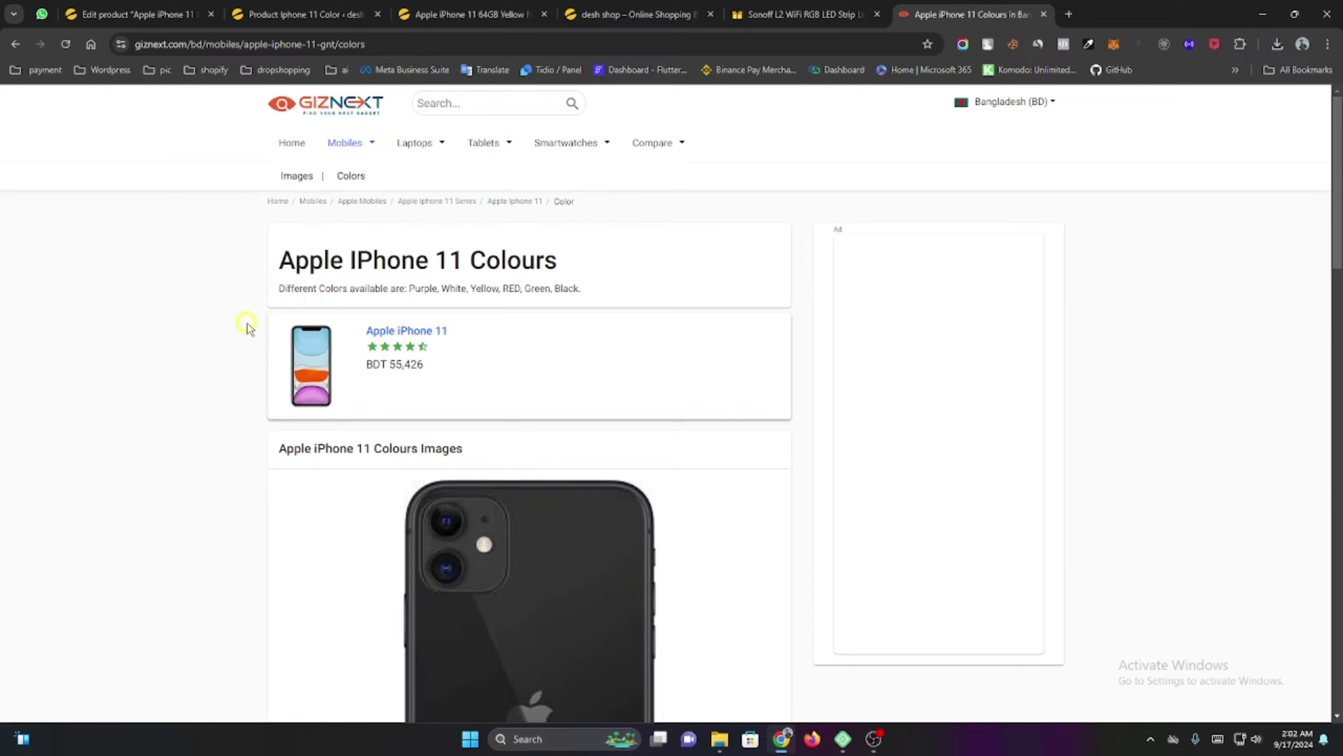
pyautogui.scroll(-5, 248, 325)
pyautogui.scroll(4, 251, 310)
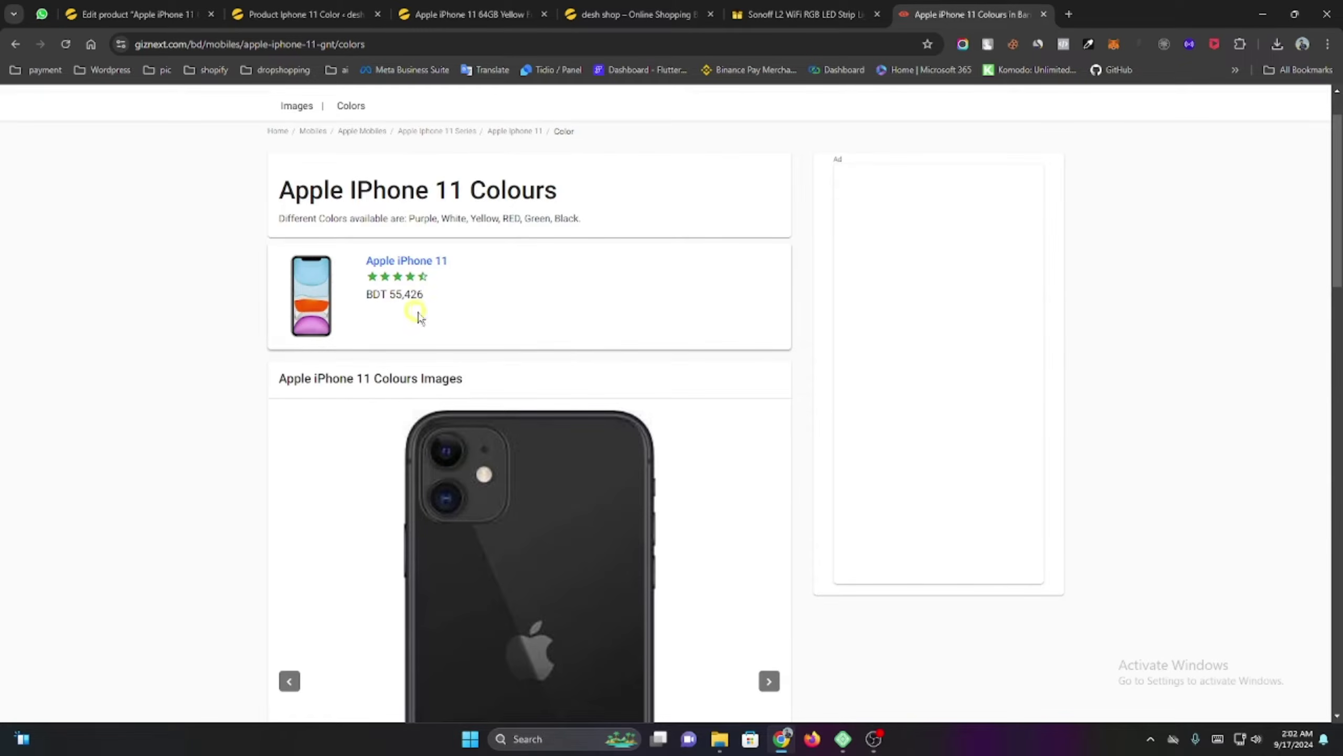
pyautogui.moveTo(434, 299); pyautogui.dragTo(398, 296)
pyautogui.click(393, 304)
pyautogui.doubleClick(391, 297)
pyautogui.rightClick(395, 296)
pyautogui.click(429, 304)
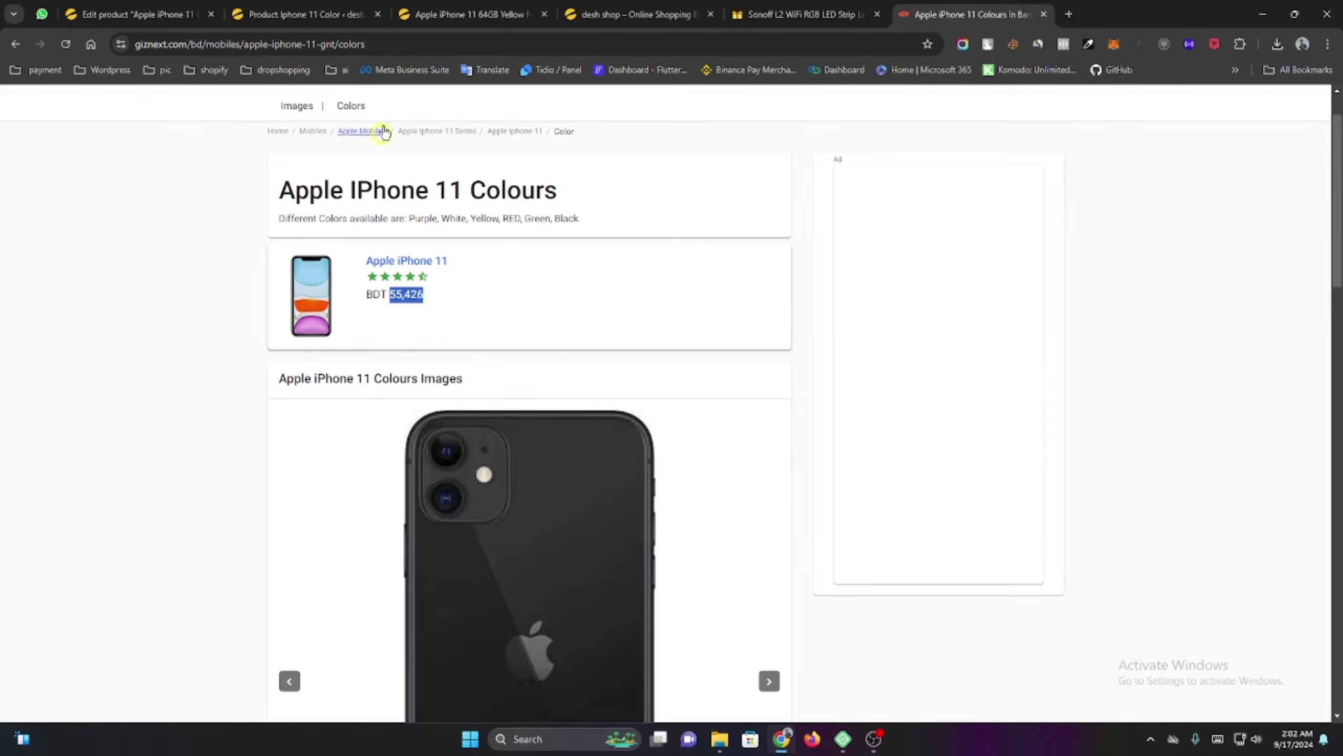
# Paste 55,426 as the Black variation's regular price and enable its stock management.
pyautogui.click(446, 6)
pyautogui.click(275, 14)
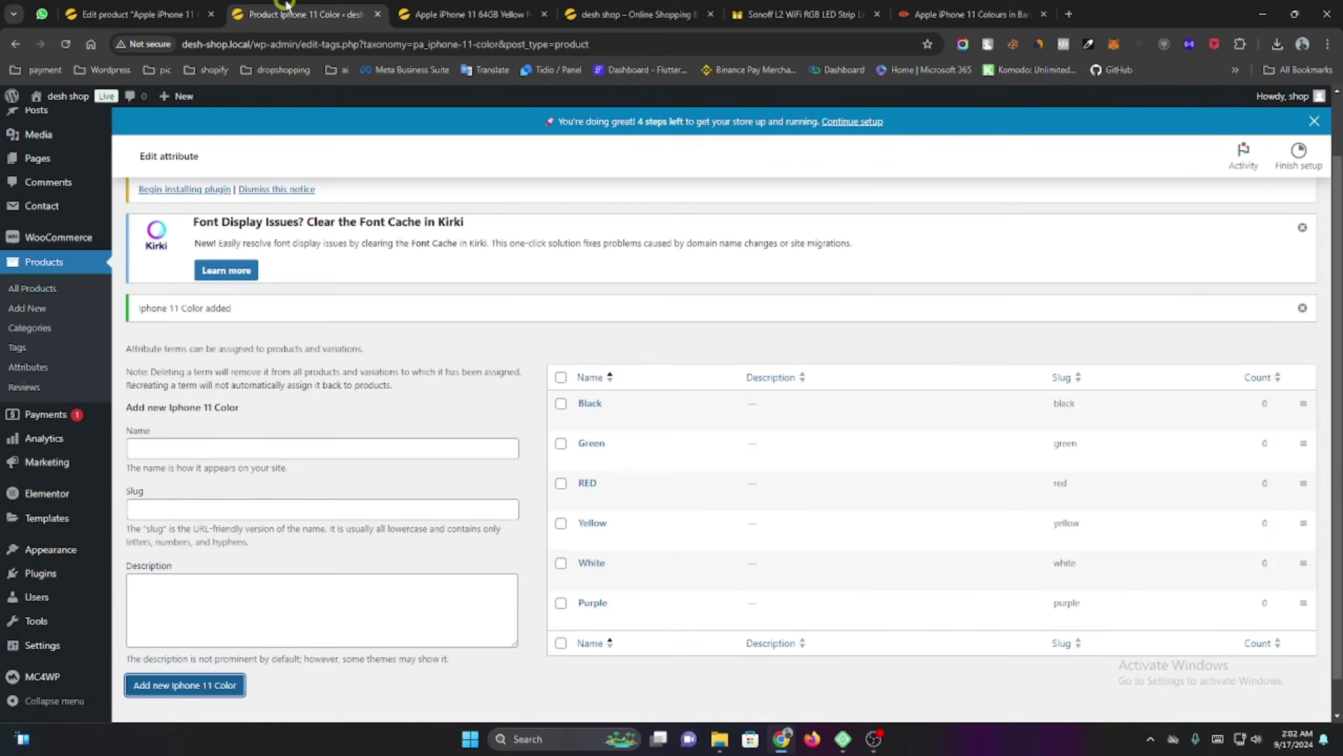
pyautogui.click(185, 16)
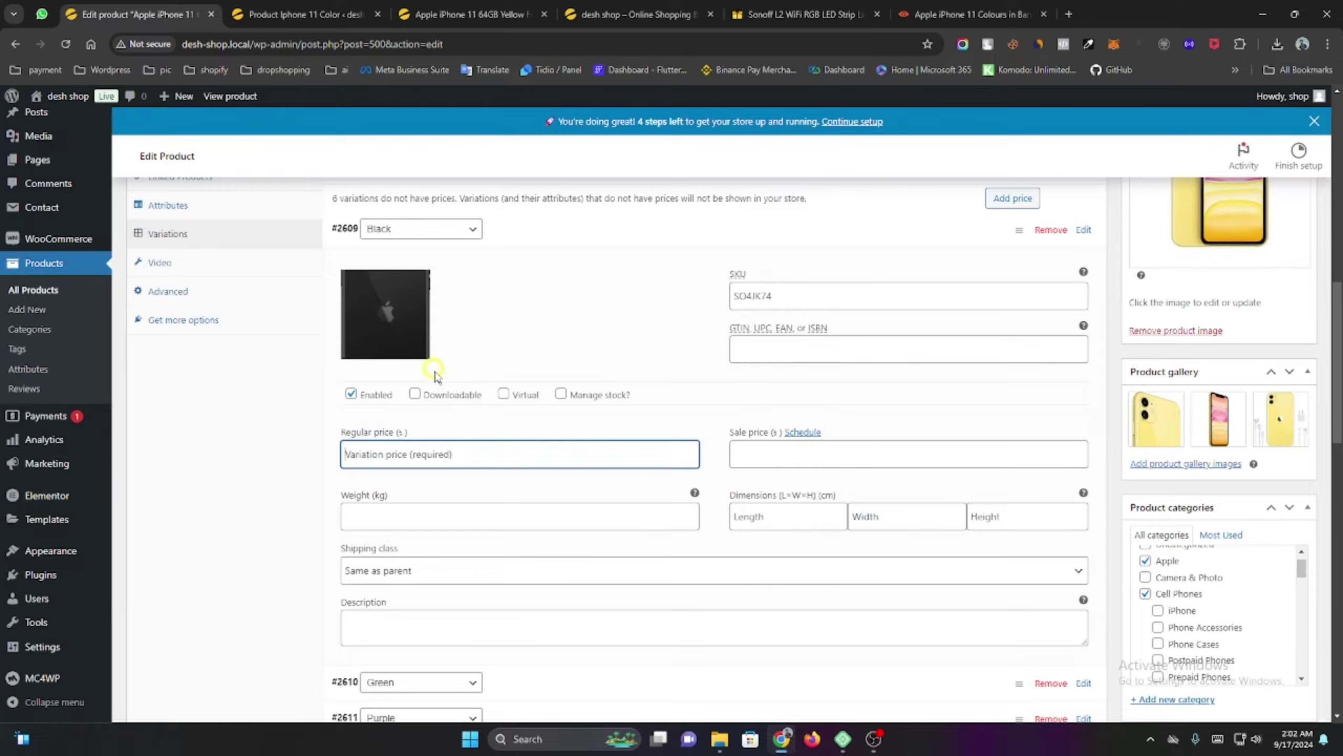
pyautogui.rightClick(412, 449)
pyautogui.click(464, 258)
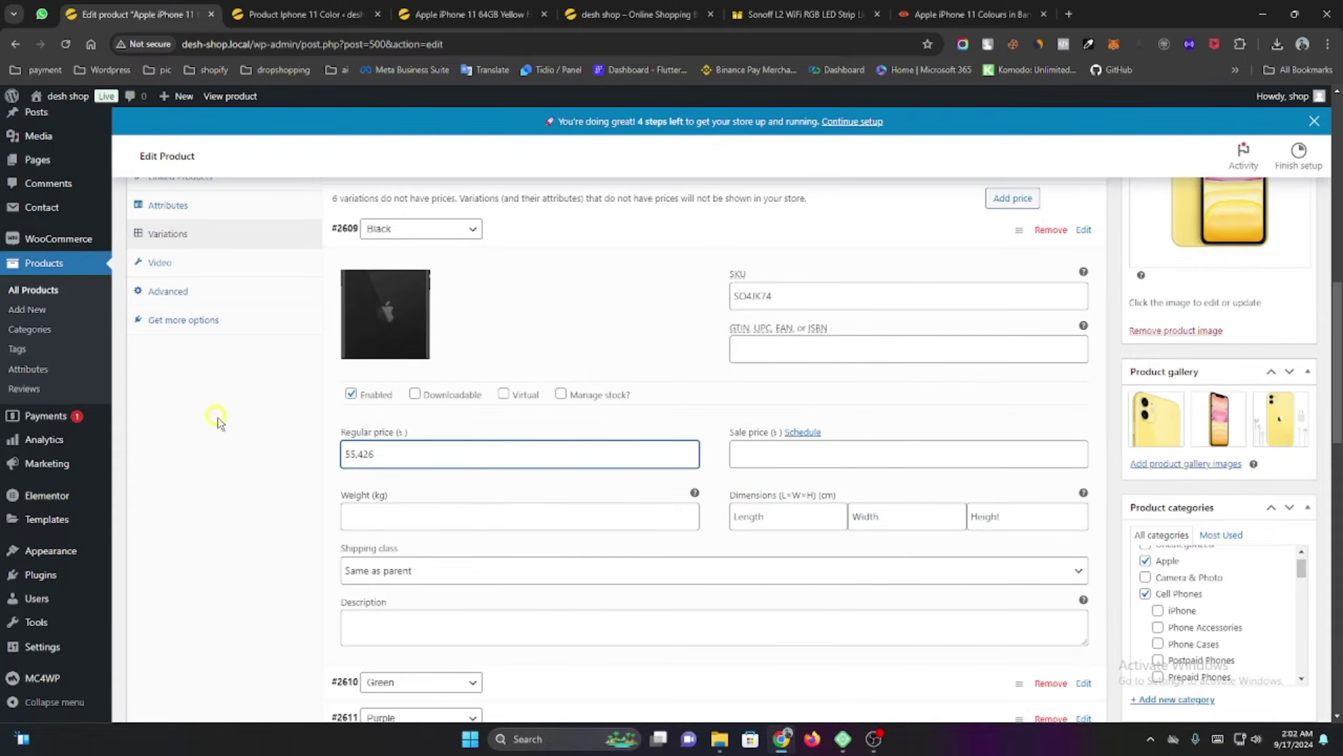
pyautogui.scroll(-3, 222, 424)
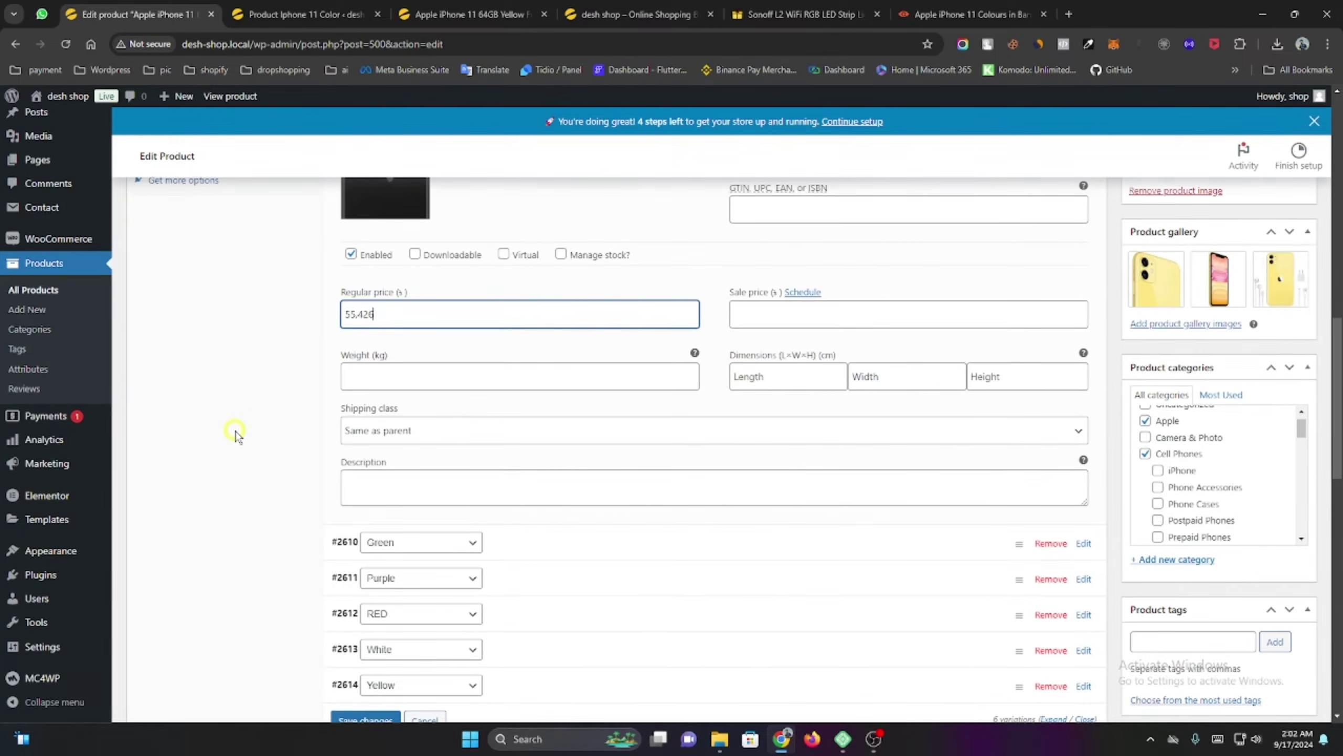
pyautogui.scroll(1, 236, 431)
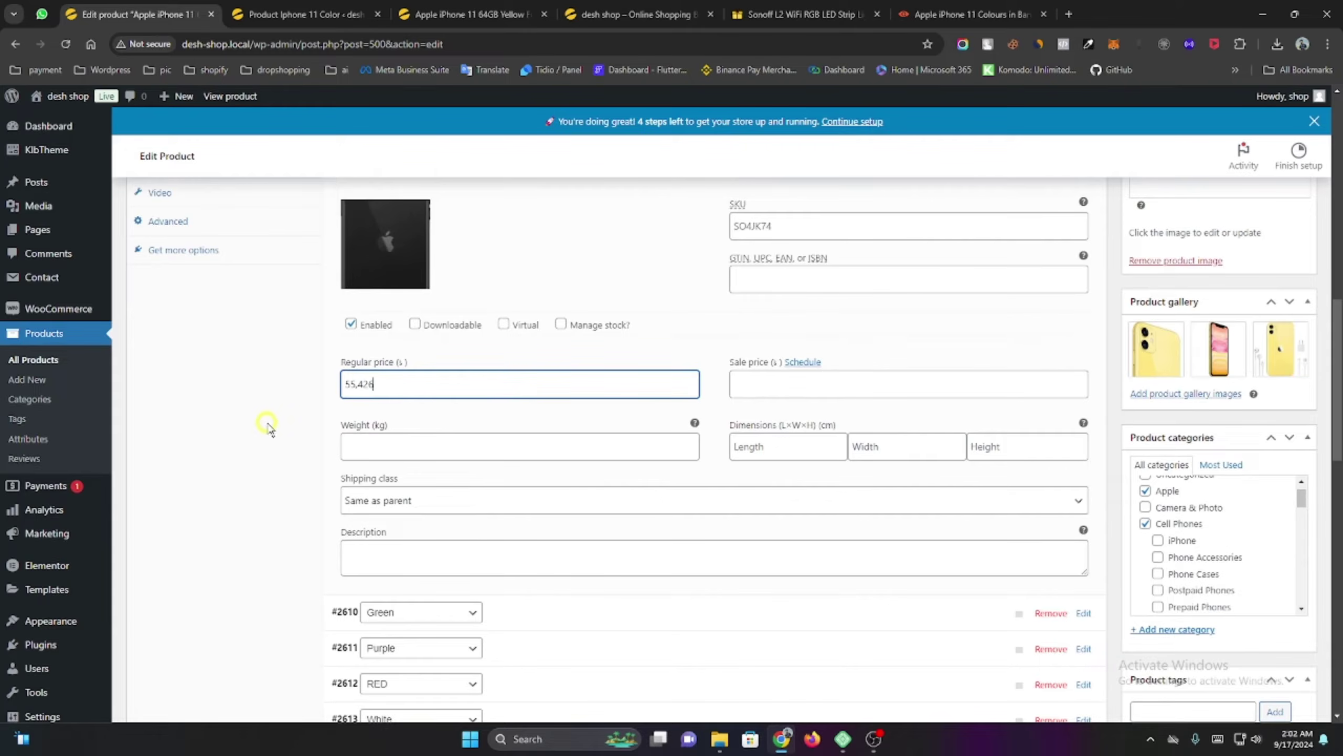
pyautogui.click(562, 324)
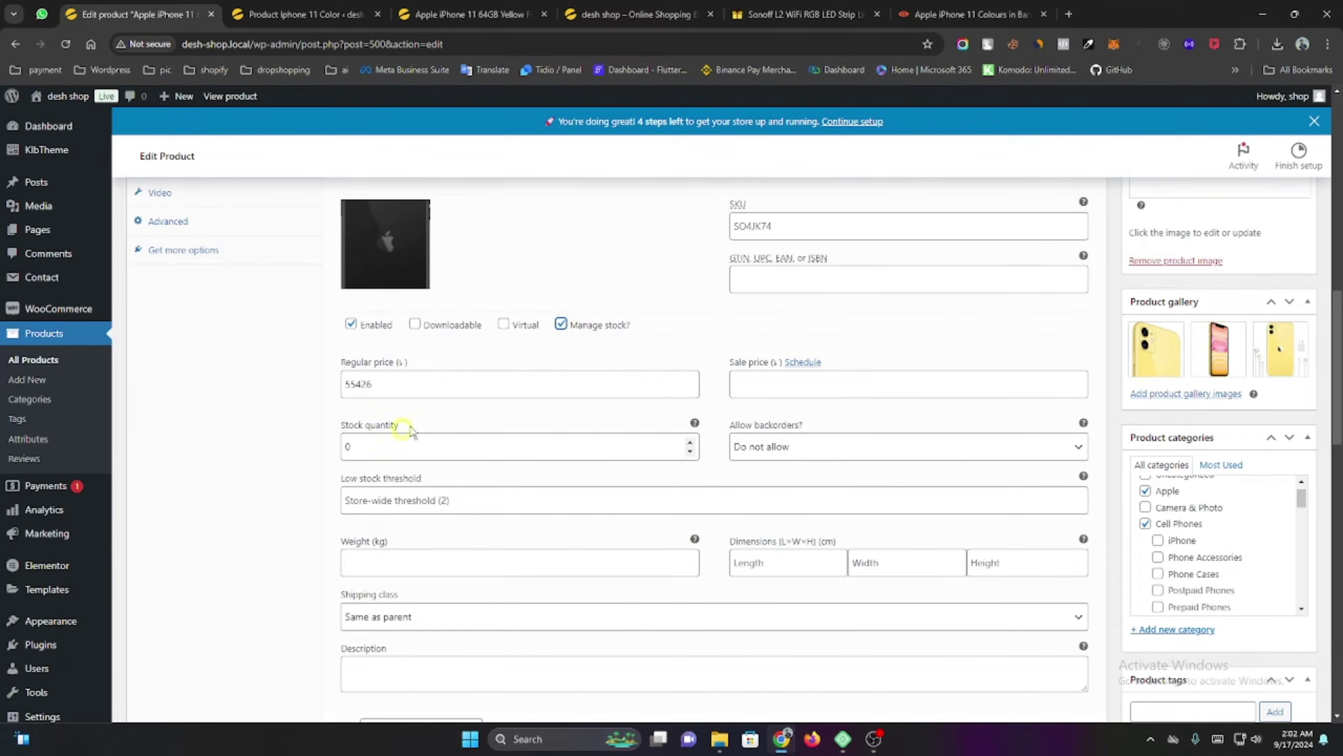
pyautogui.click(562, 325)
pyautogui.click(562, 324)
pyautogui.click(438, 444)
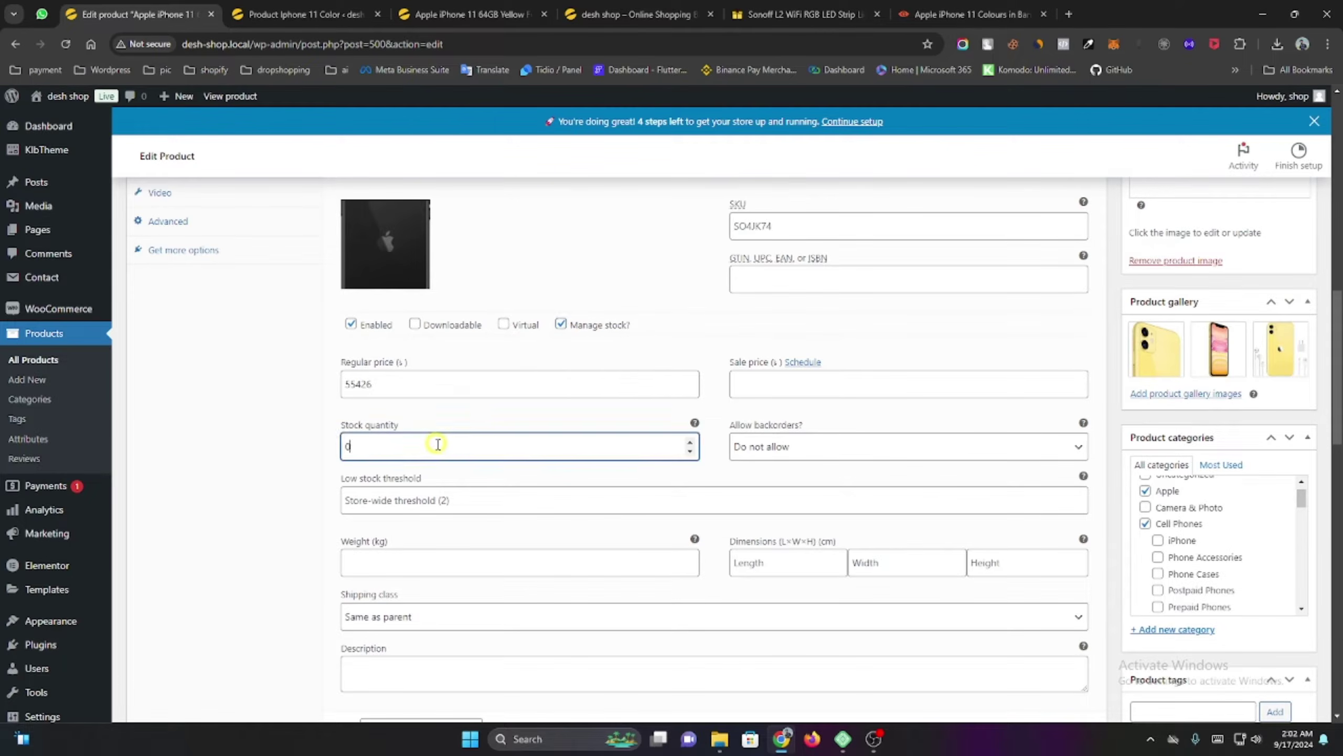
pyautogui.moveTo(436, 445); pyautogui.dragTo(336, 456)
pyautogui.scroll(-4, 373, 466)
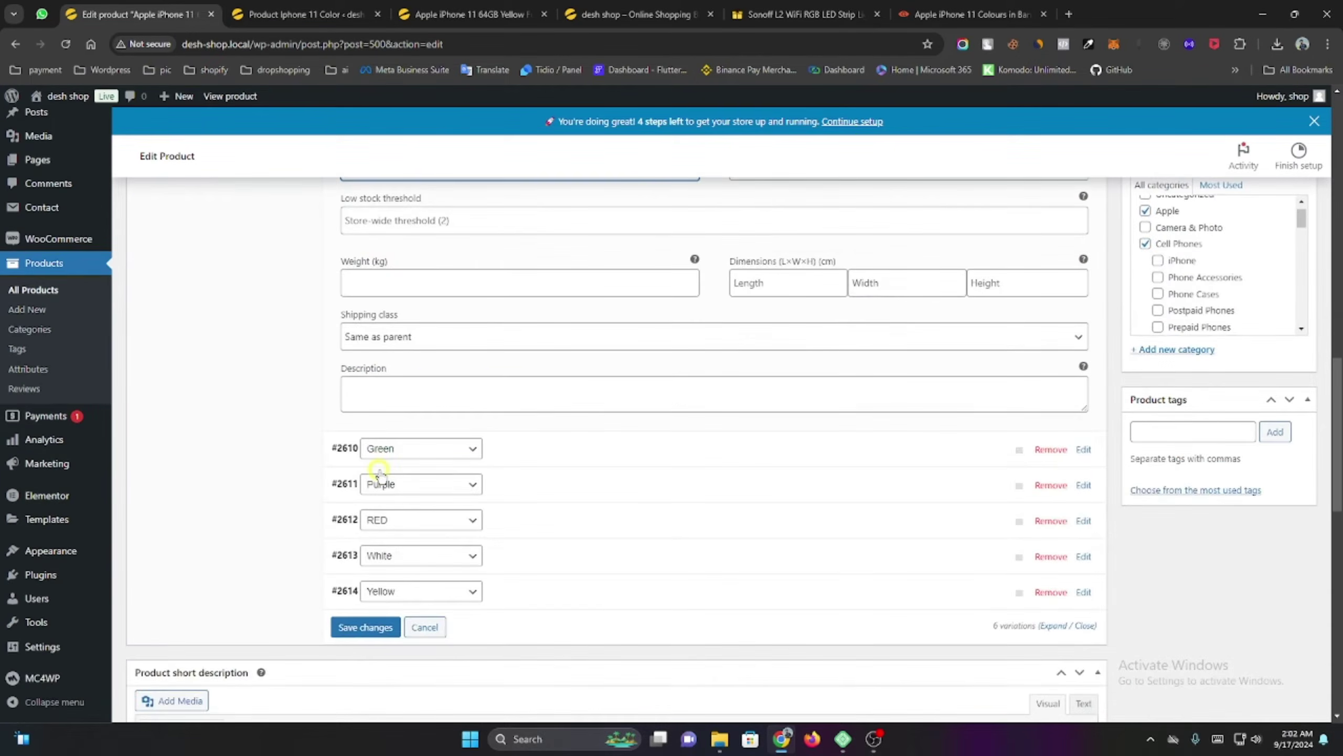
pyautogui.scroll(7, 378, 476)
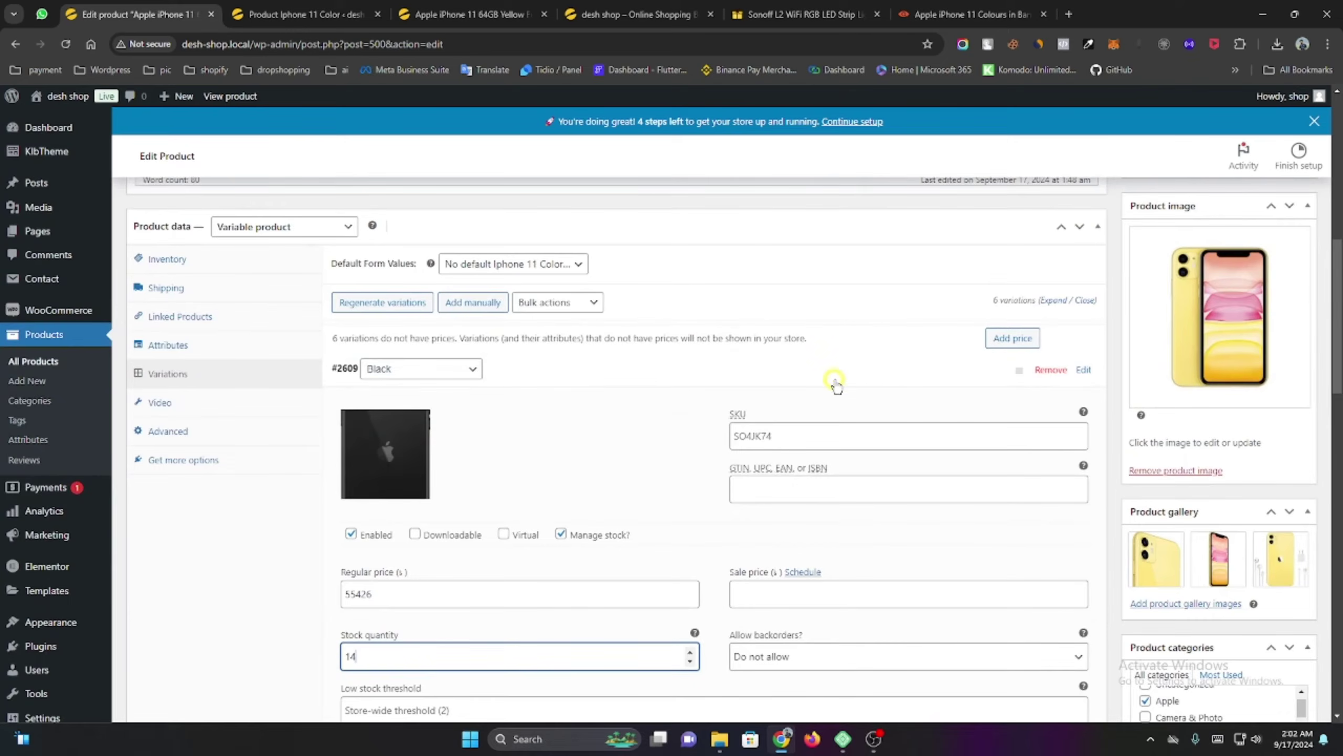
pyautogui.click(833, 377)
# Give the Green variation a regular price of 55,426 with stock management enabled.
pyautogui.scroll(-1, 555, 370)
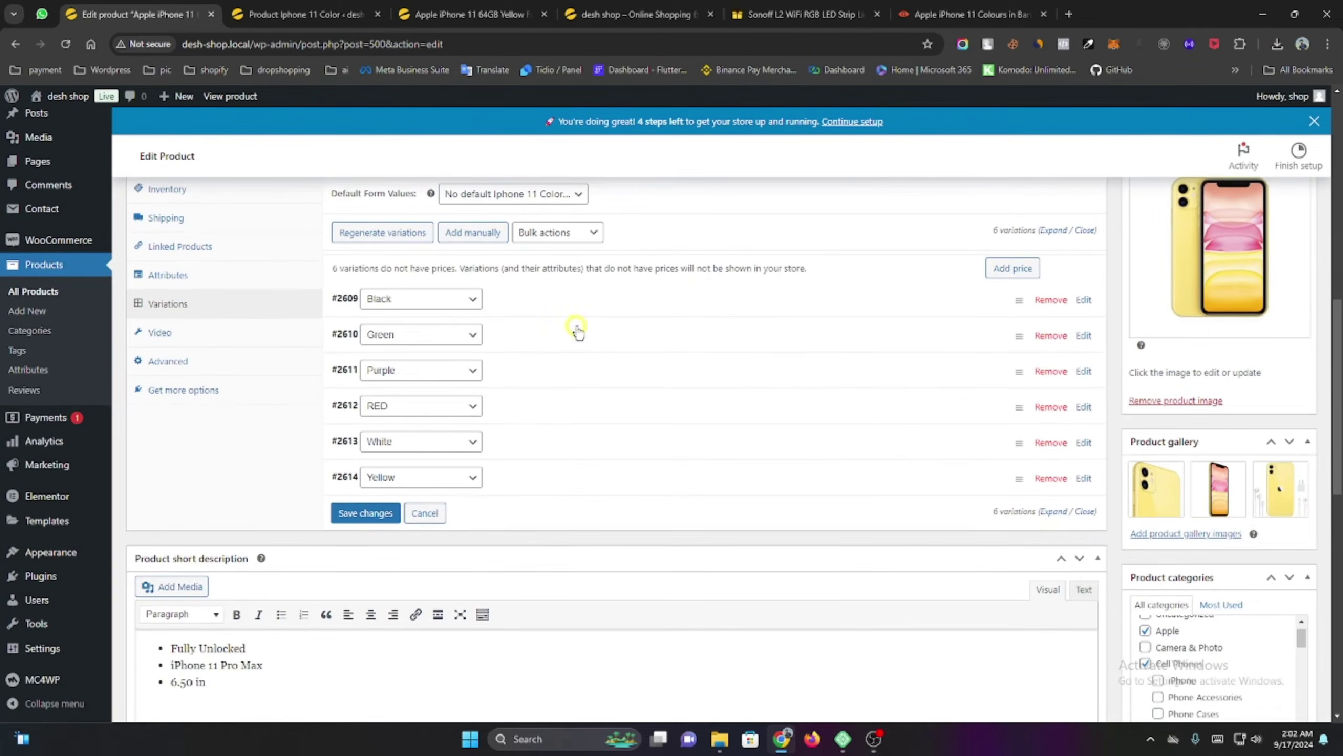
pyautogui.click(569, 330)
pyautogui.scroll(-4, 570, 345)
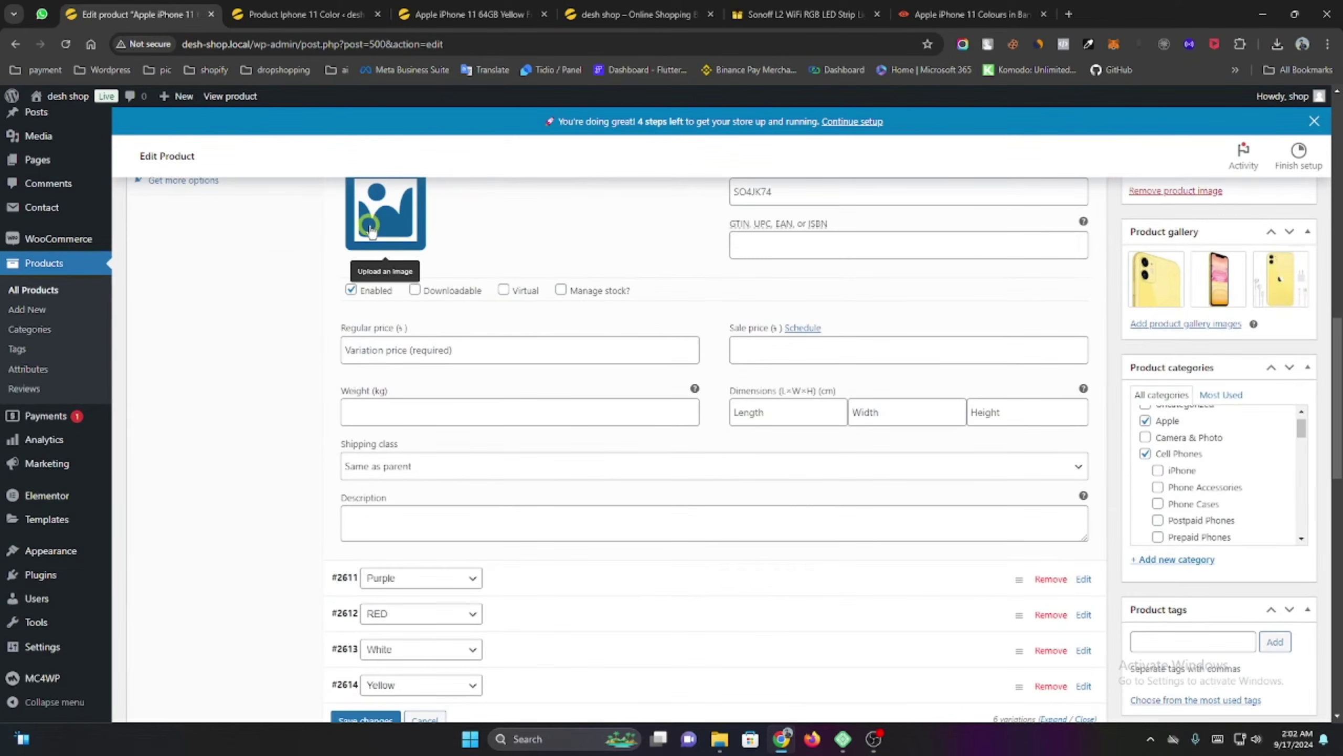
pyautogui.scroll(1, 254, 380)
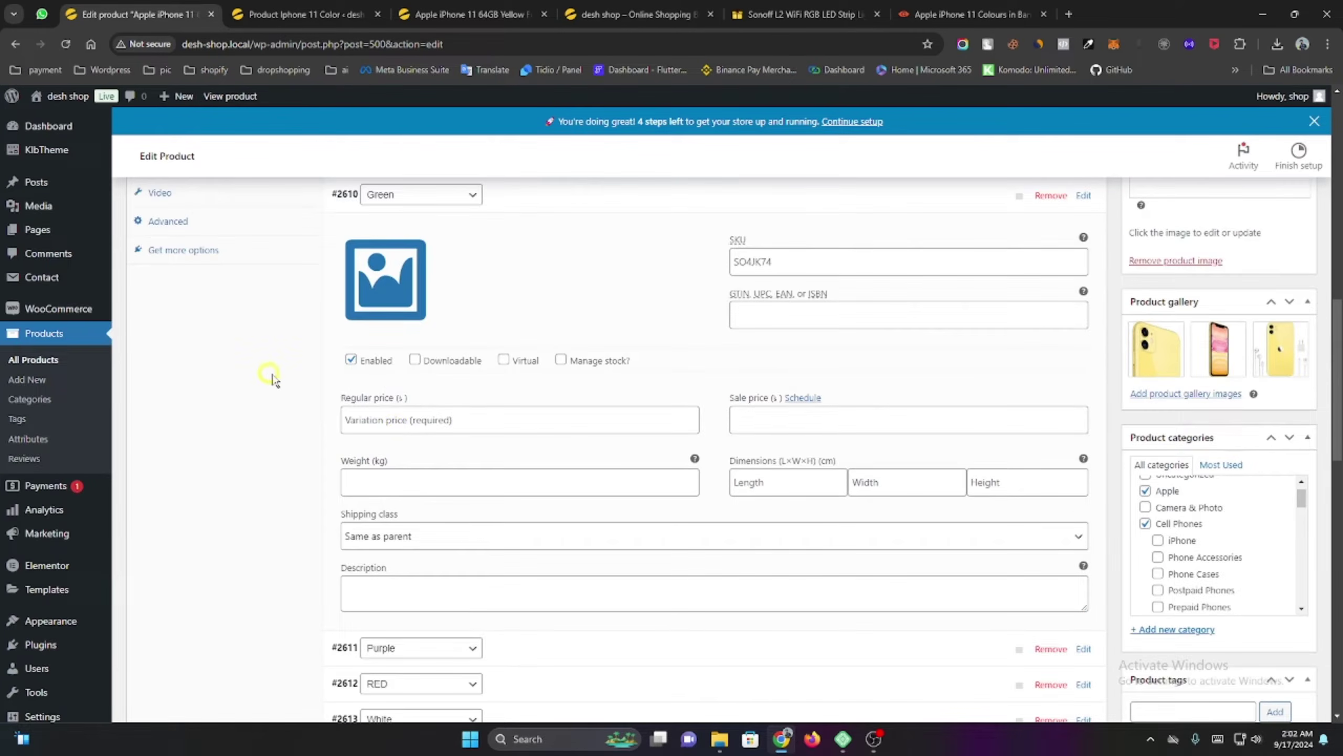
pyautogui.click(397, 424)
pyautogui.rightClick(396, 423)
pyautogui.click(466, 257)
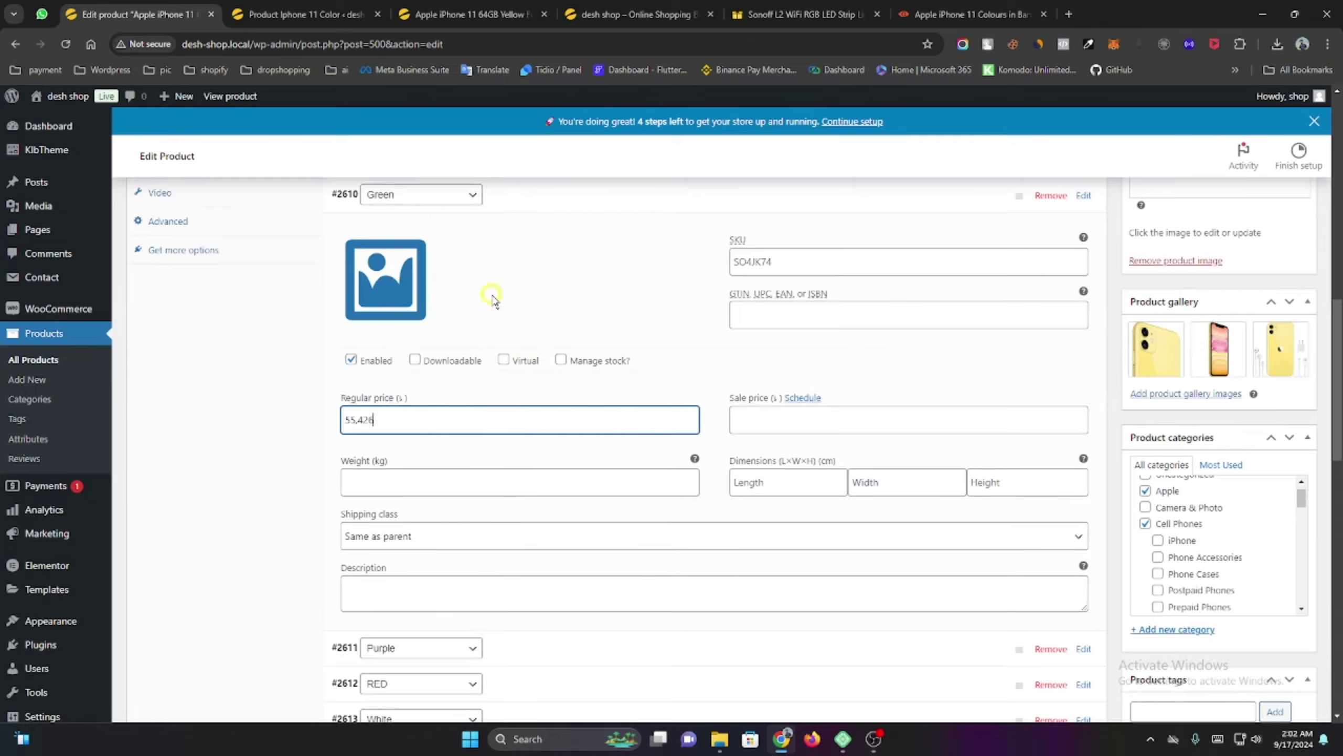
pyautogui.click(560, 360)
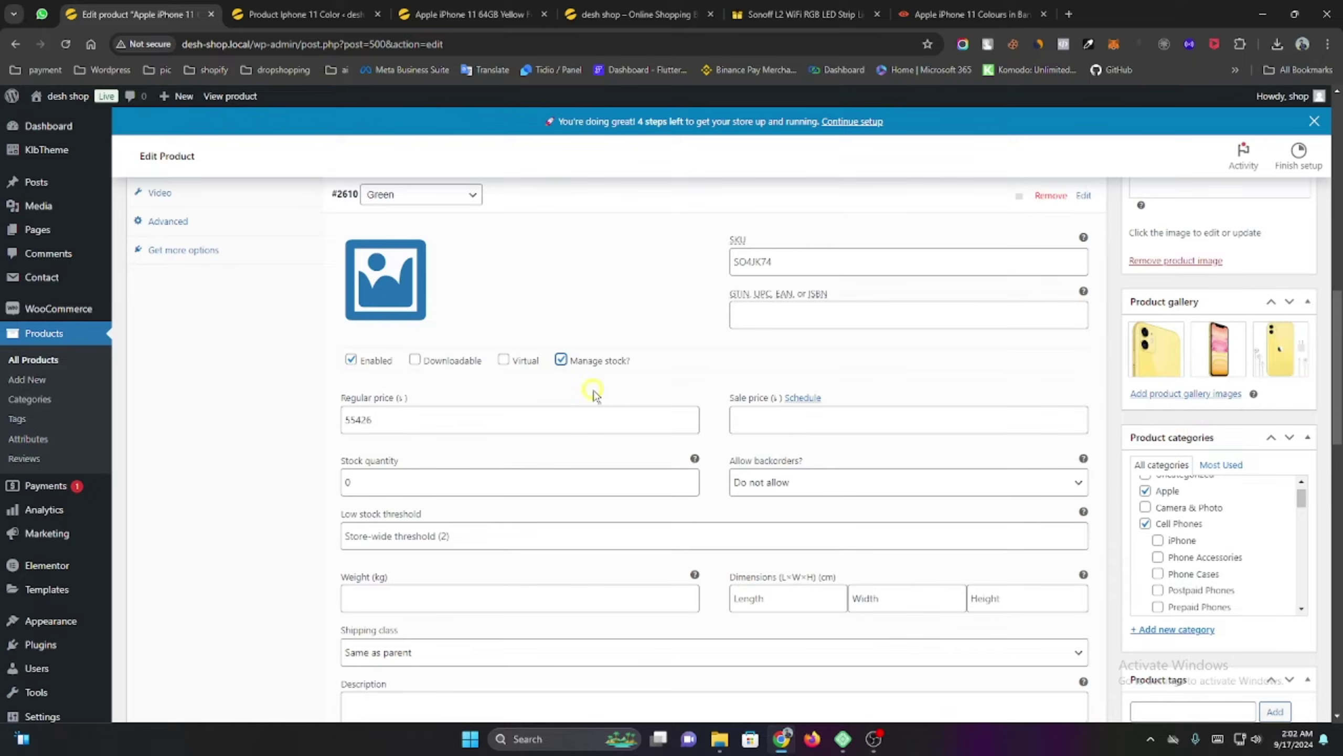
pyautogui.click(390, 482)
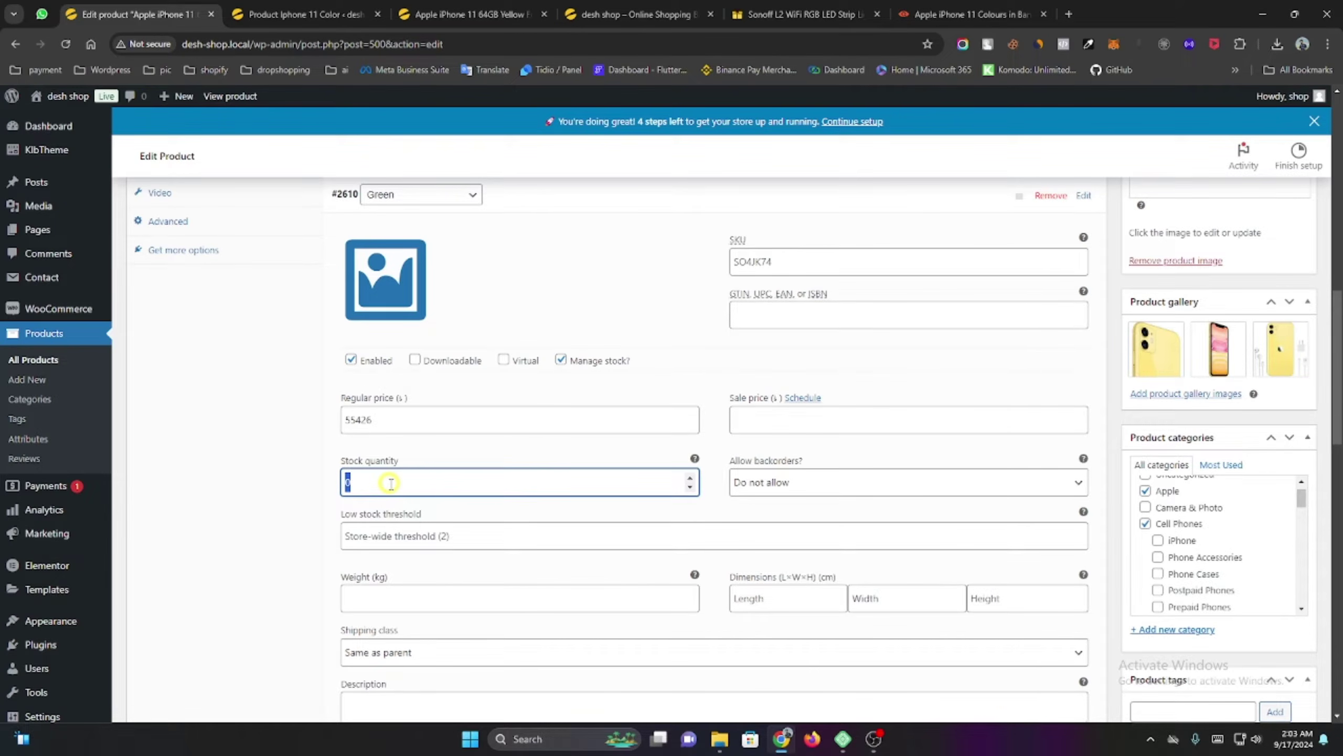
pyautogui.click(549, 204)
# Set the Purple and RED variations' regular price to 55,426, enabling stock management on Purple.
pyautogui.click(525, 230)
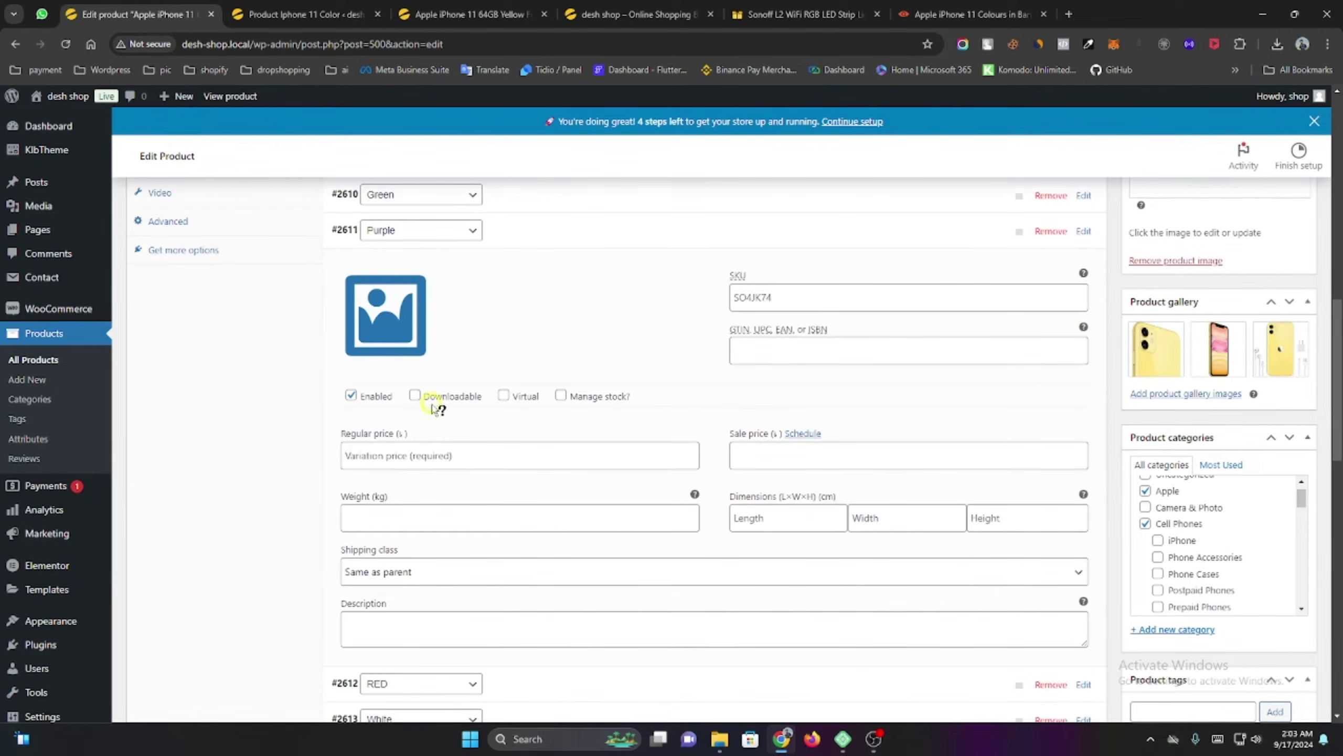
pyautogui.click(380, 455)
pyautogui.rightClick(380, 457)
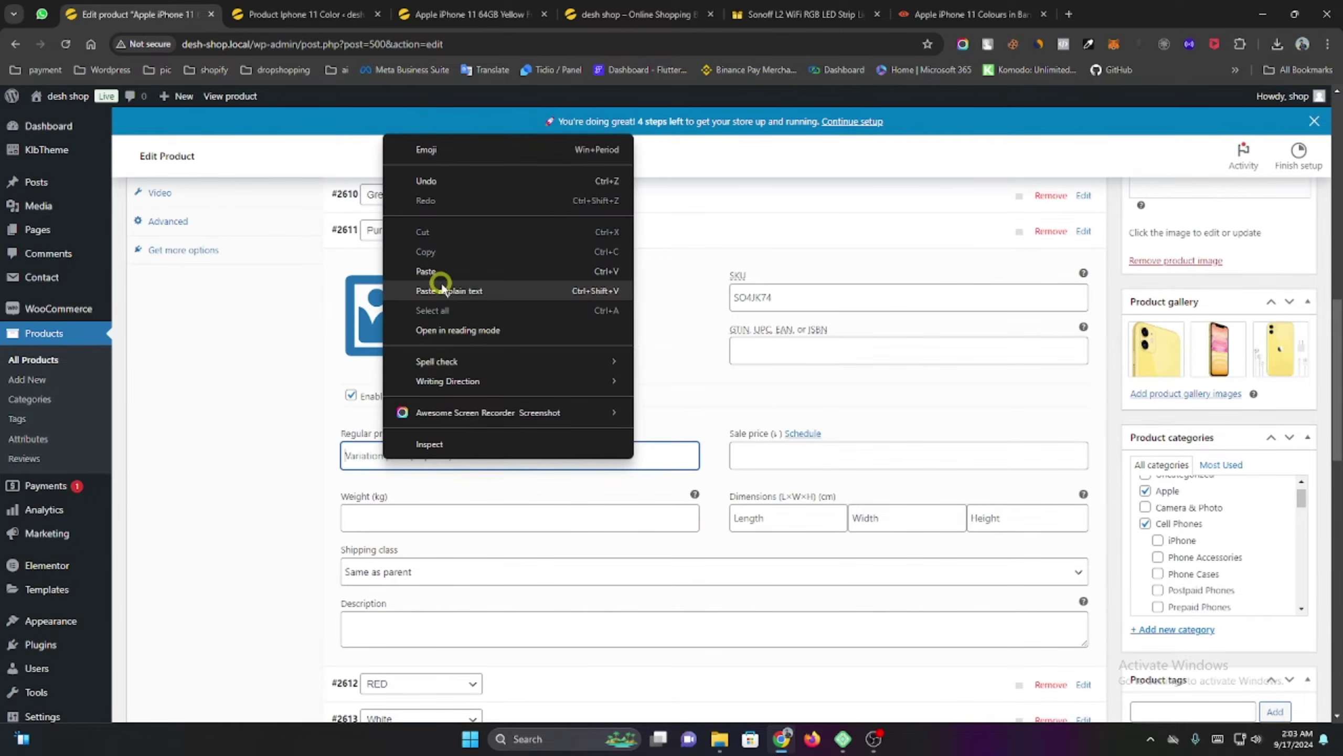
pyautogui.click(439, 280)
pyautogui.click(561, 397)
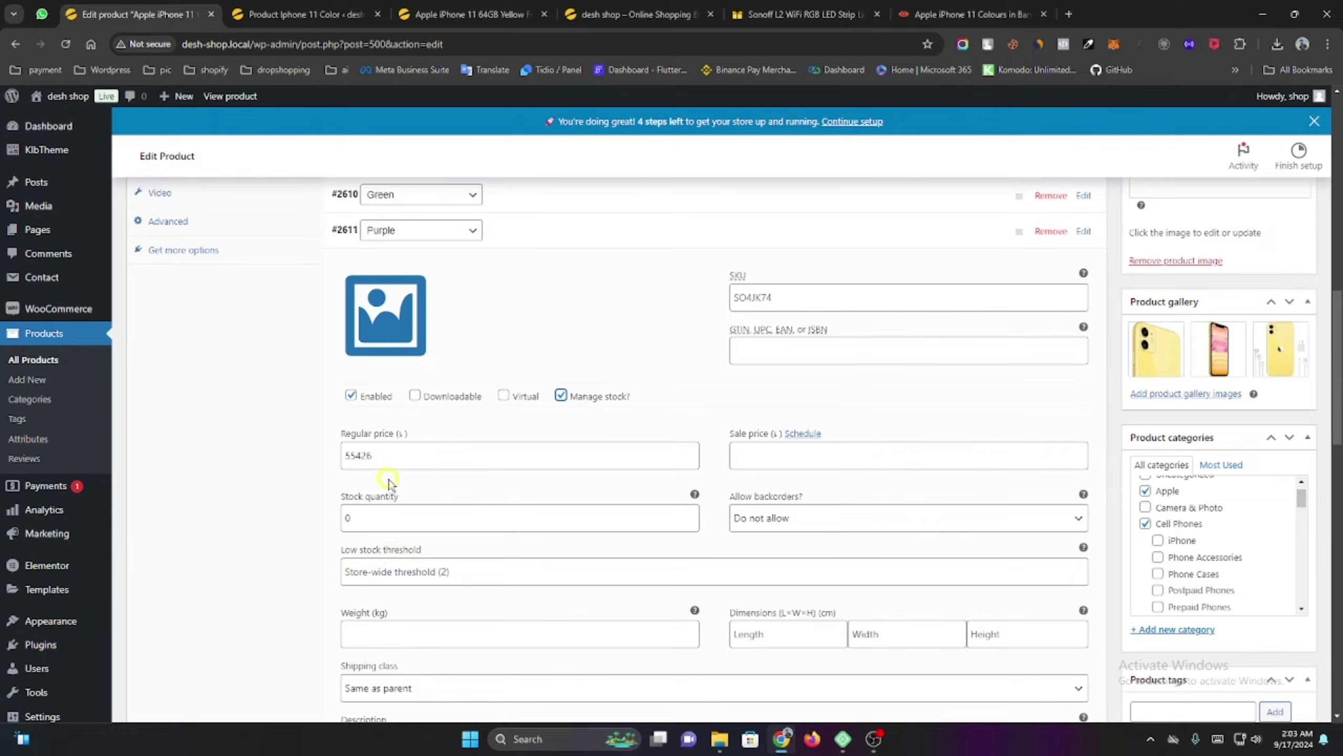
pyautogui.click(547, 233)
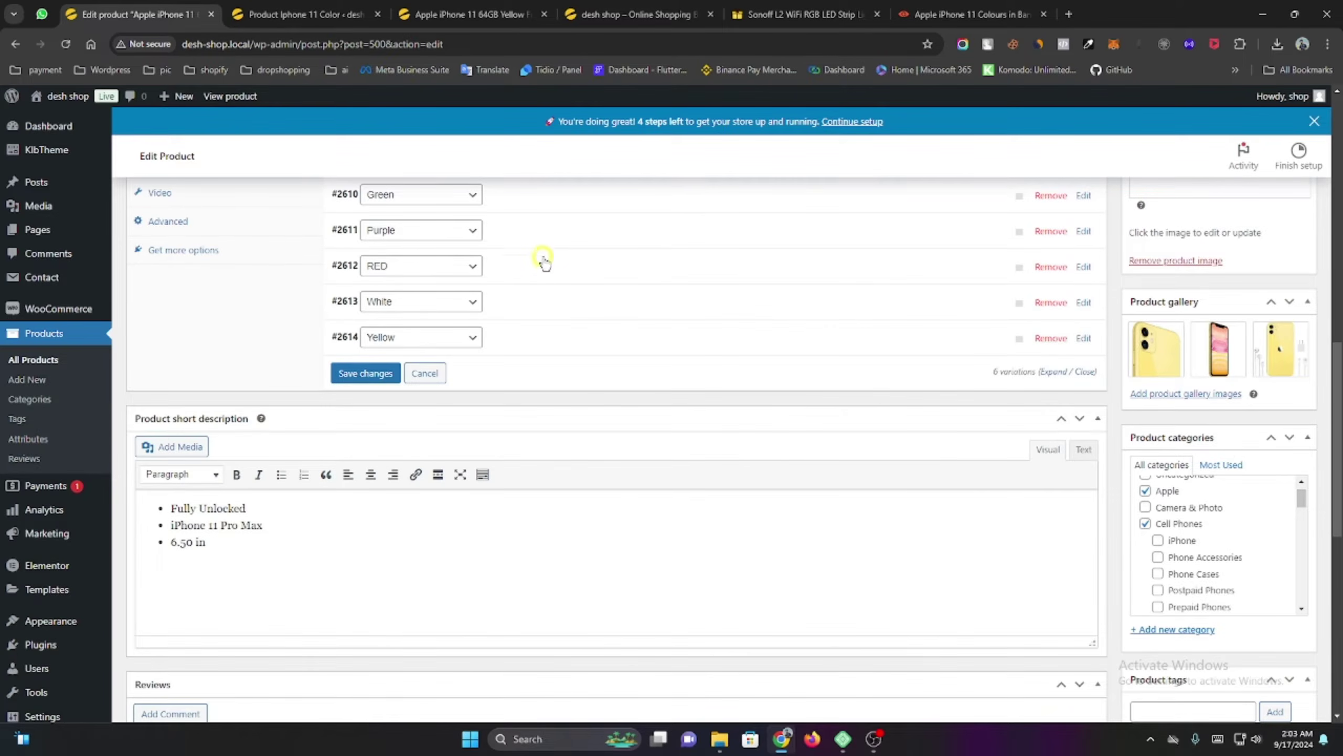
pyautogui.click(541, 269)
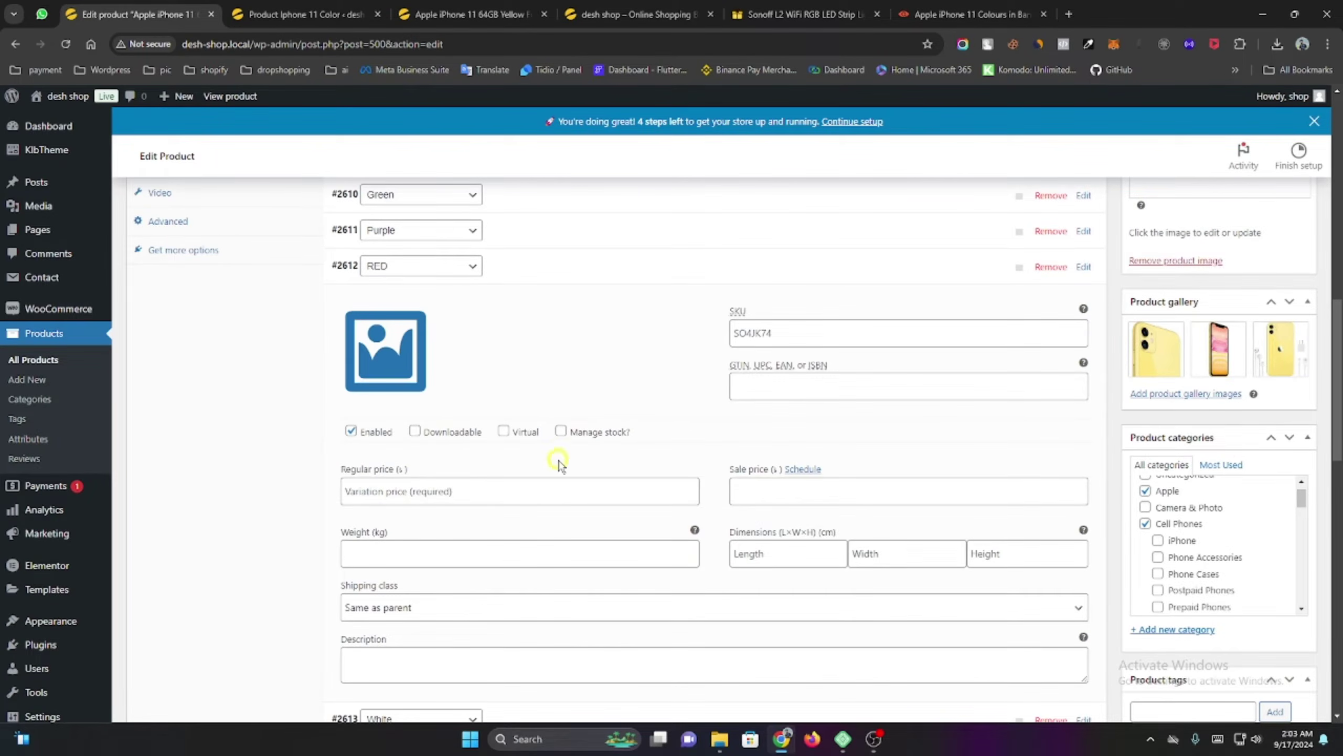
pyautogui.click(436, 490)
pyautogui.rightClick(444, 487)
pyautogui.click(494, 305)
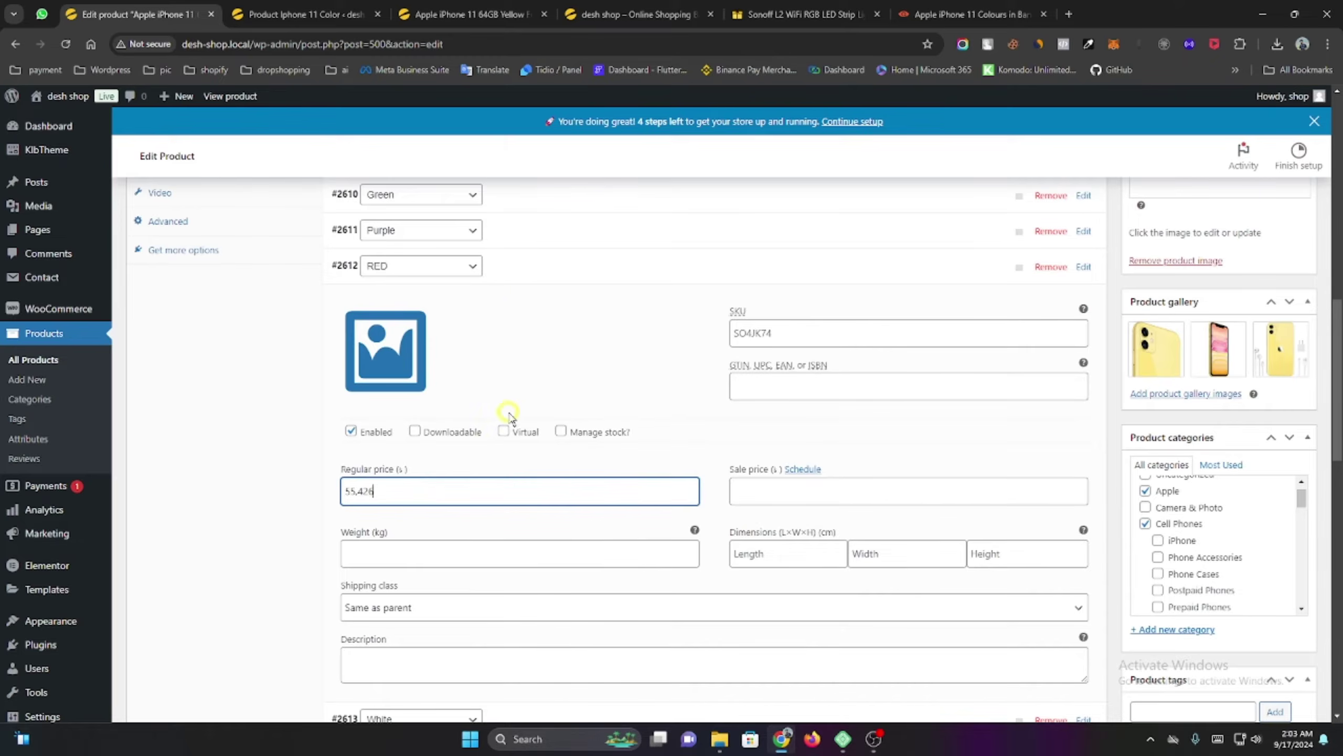
pyautogui.click(542, 270)
# Set the White and Yellow variations' regular price to 55,426 and save the changes.
pyautogui.click(544, 316)
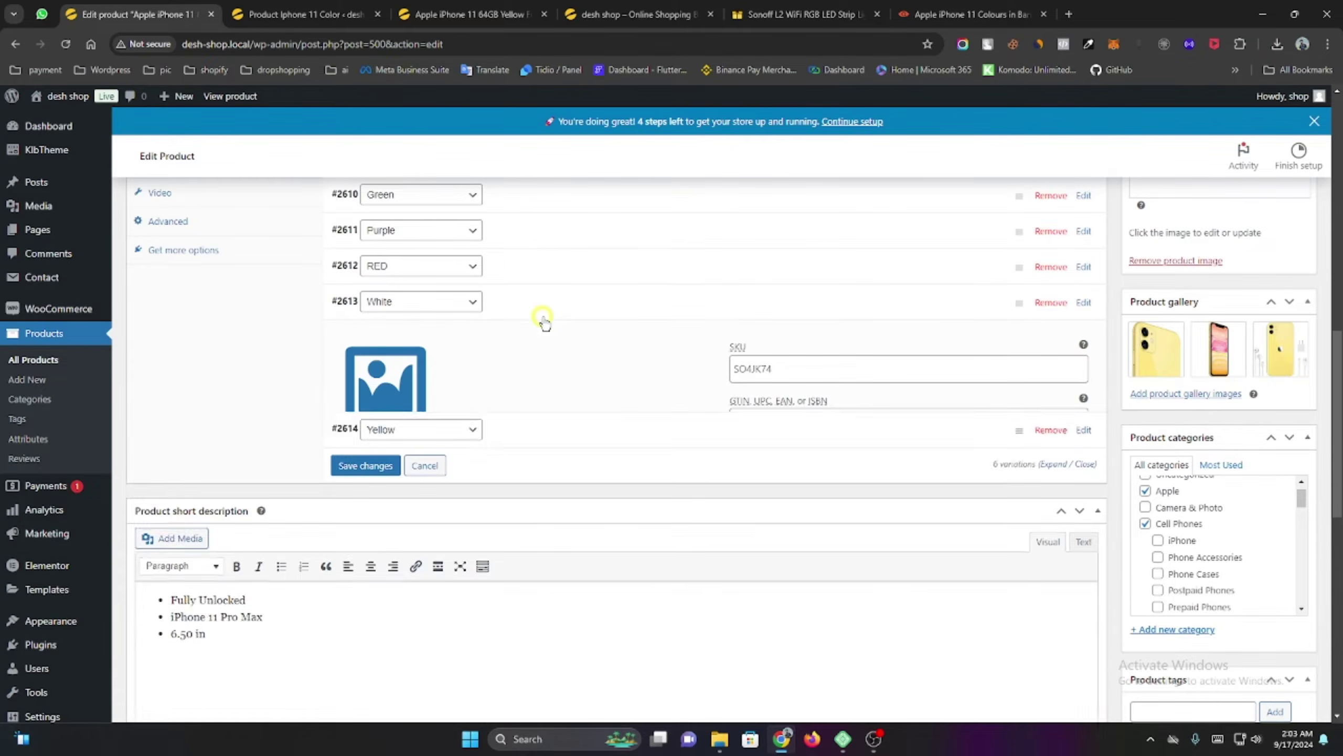
pyautogui.click(380, 522)
pyautogui.rightClick(382, 524)
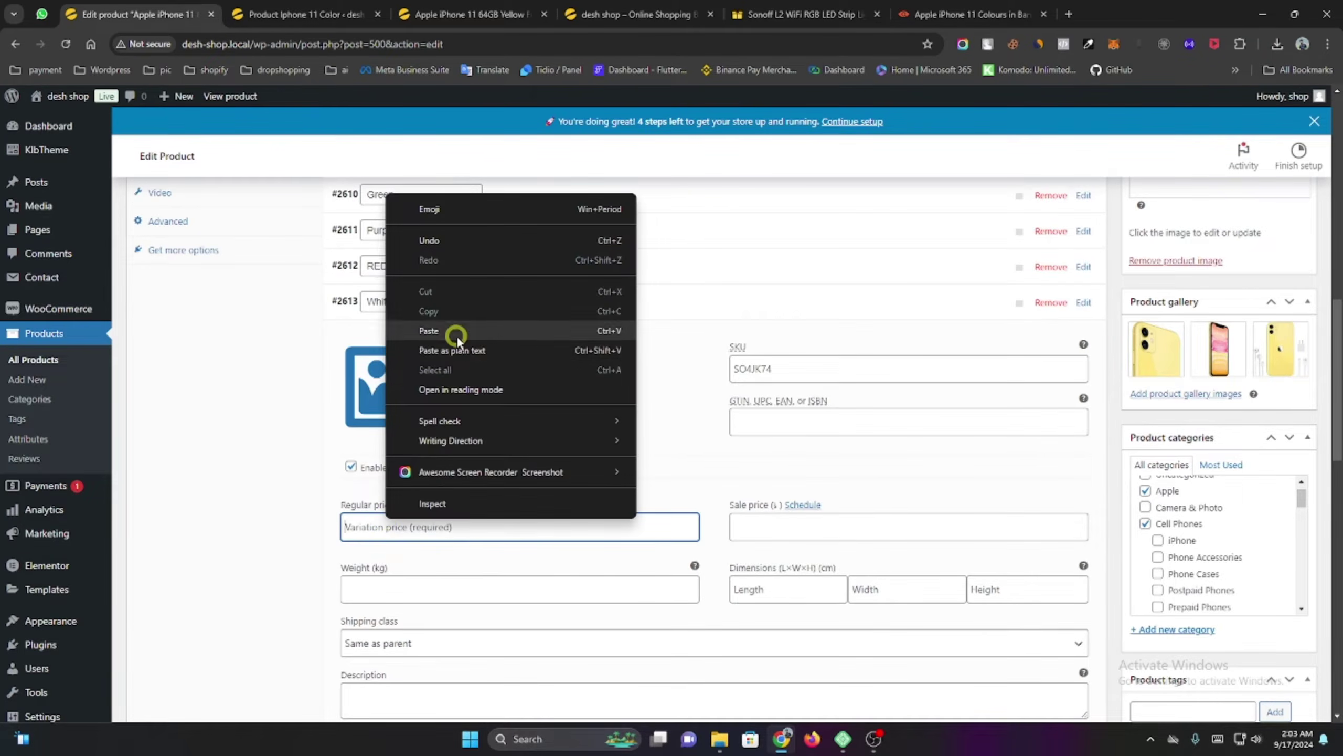
pyautogui.click(457, 333)
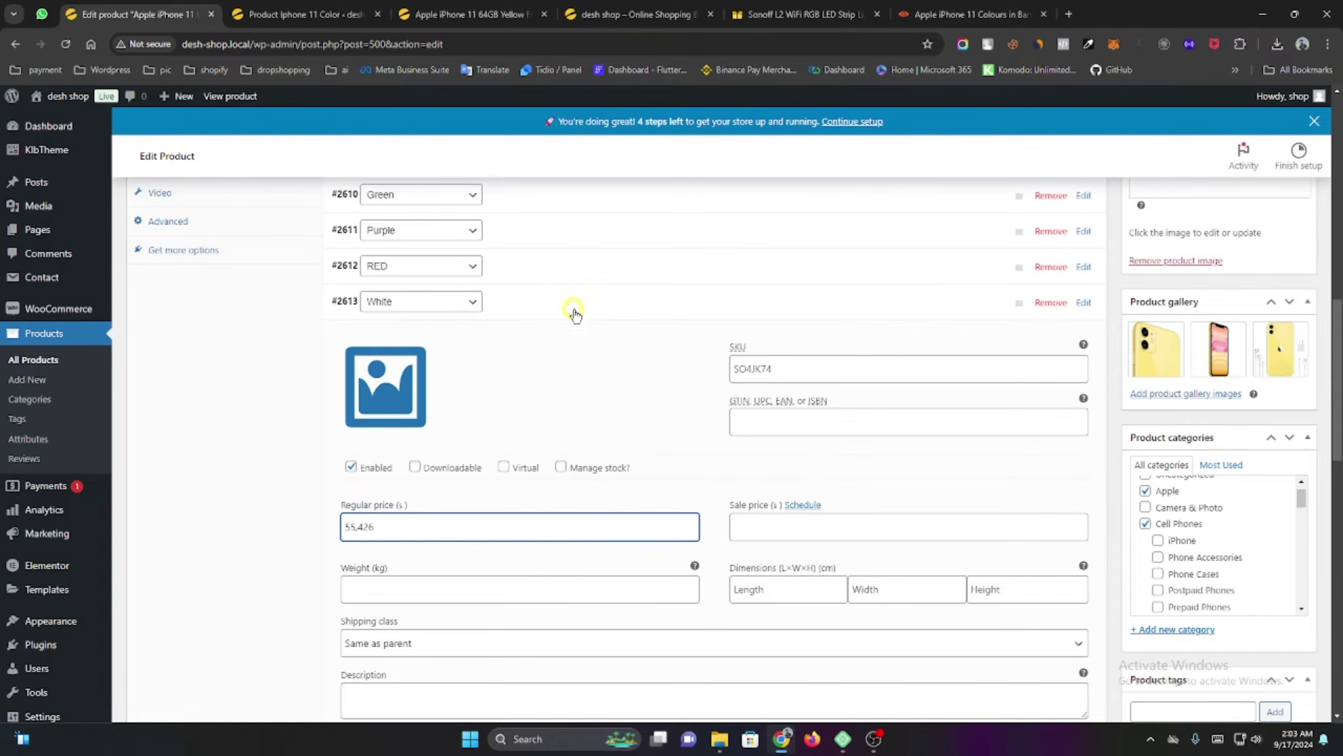
pyautogui.click(575, 315)
pyautogui.click(528, 346)
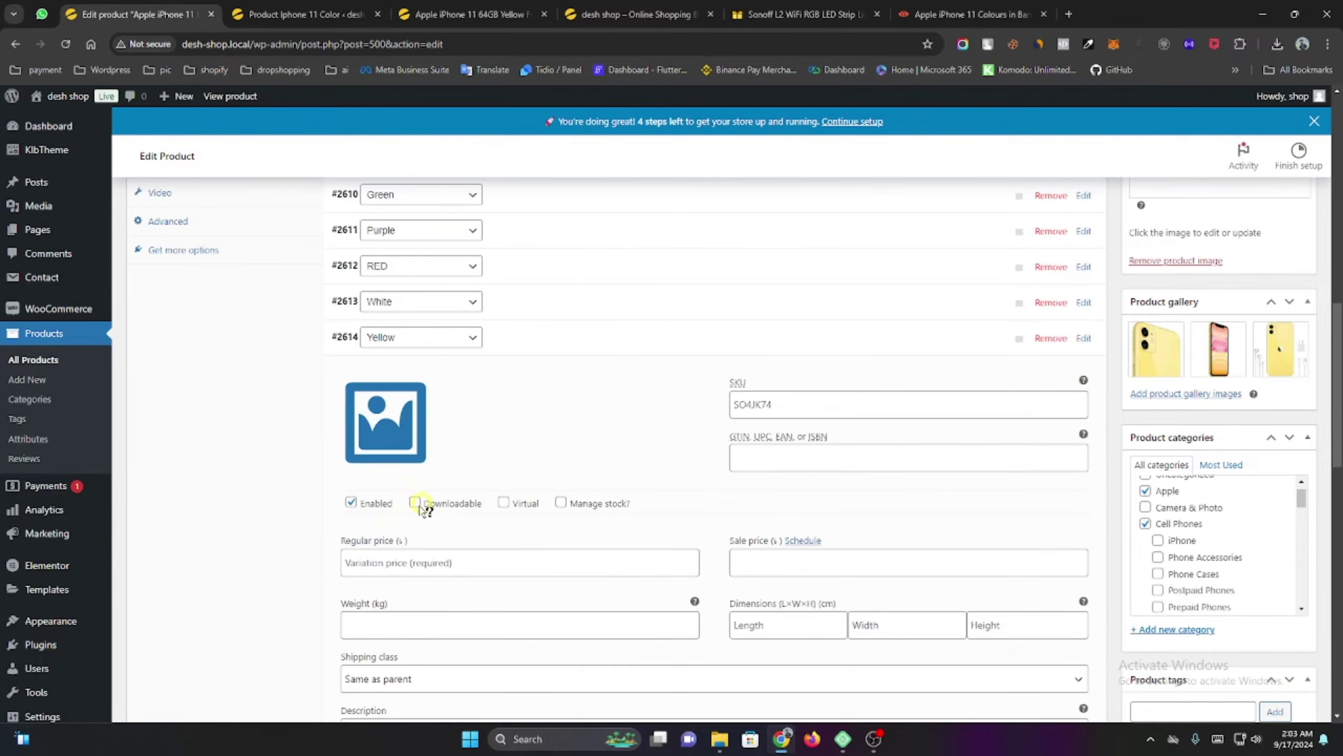
pyautogui.click(374, 555)
pyautogui.rightClick(373, 555)
pyautogui.click(434, 364)
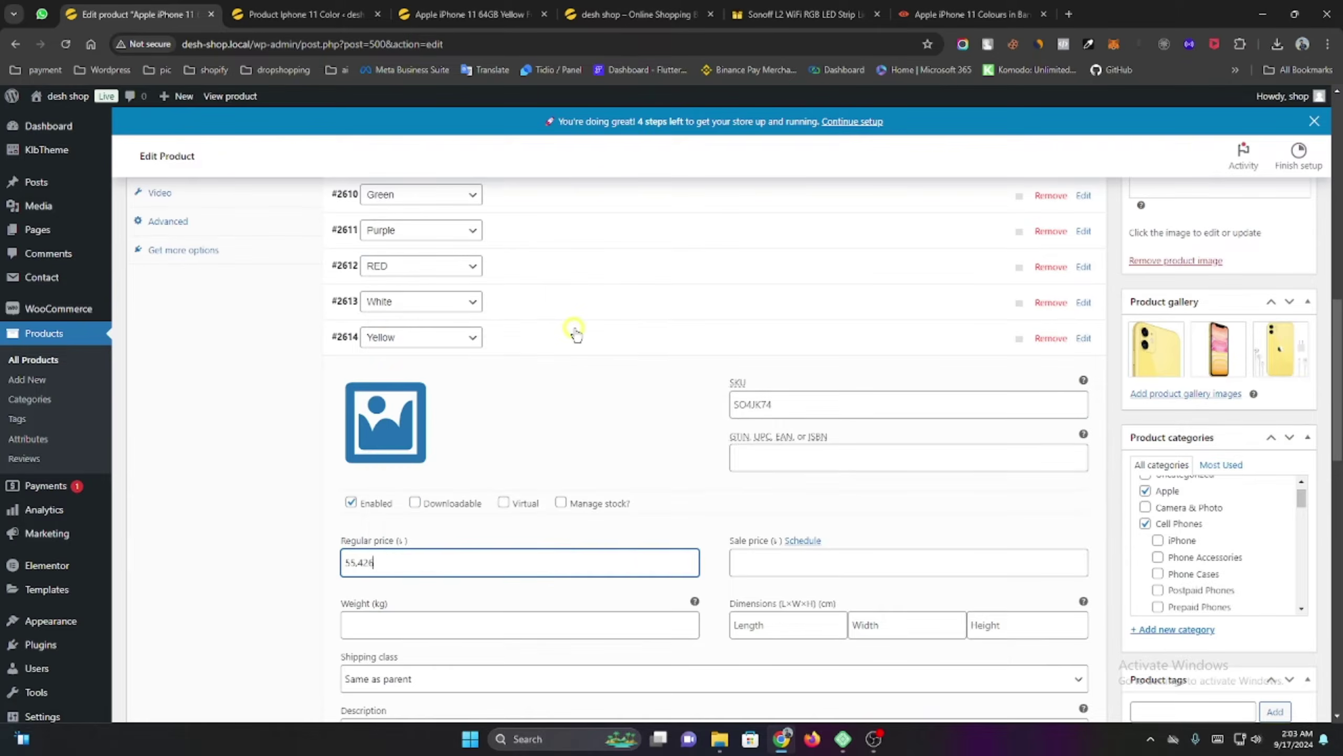
pyautogui.click(576, 332)
pyautogui.click(370, 373)
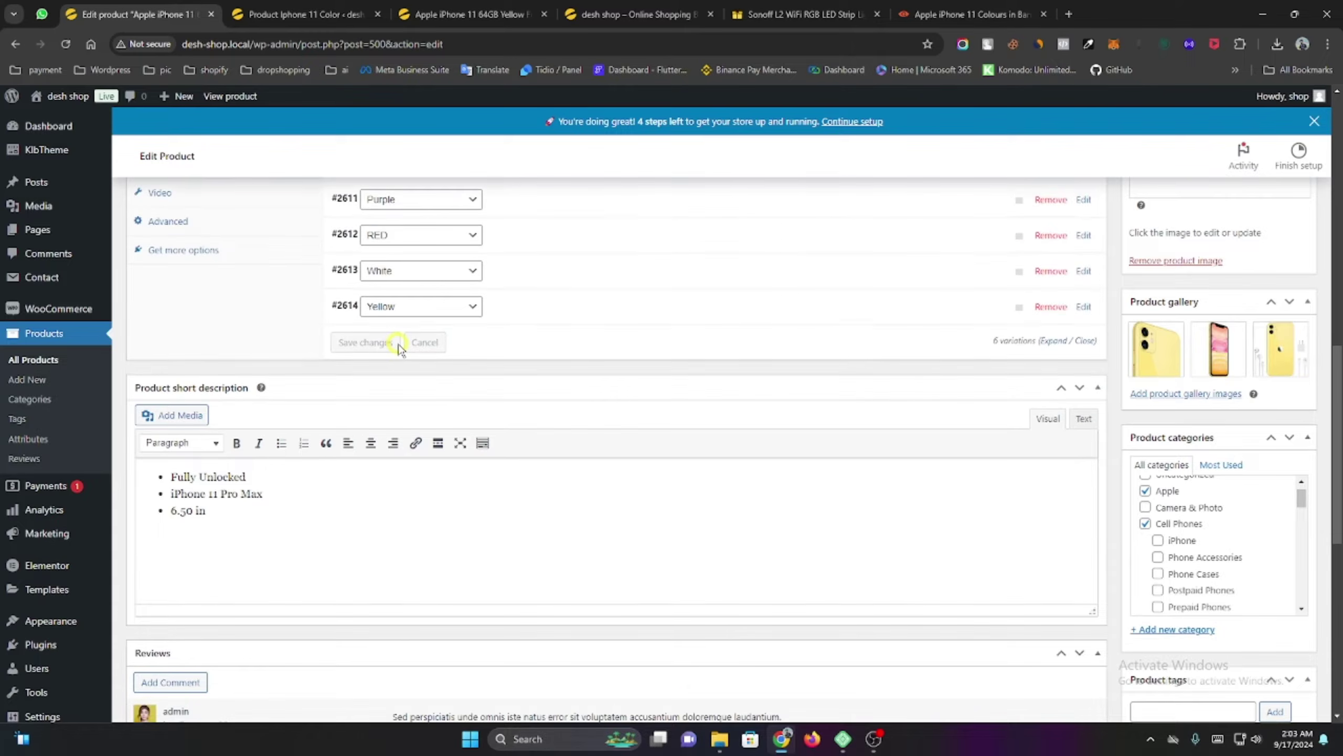
pyautogui.scroll(5, 402, 349)
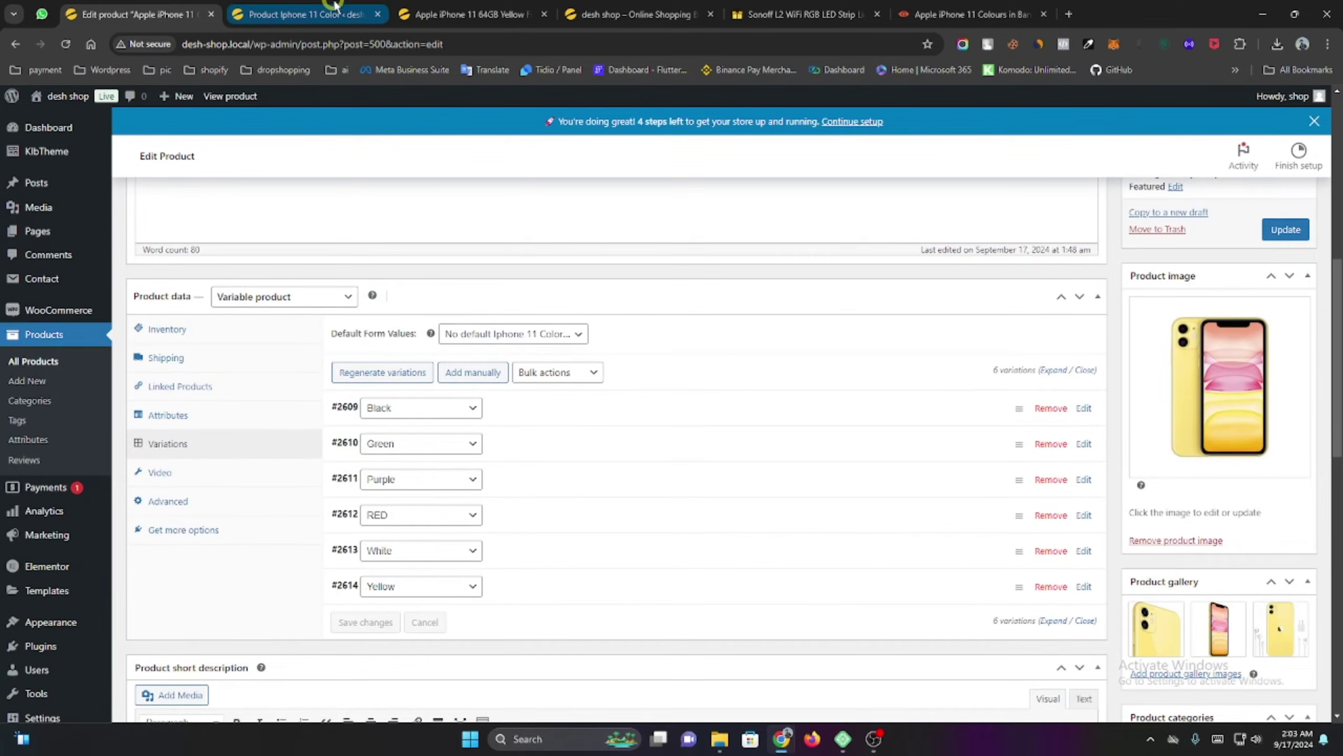
# Reload the storefront iPhone 11 page and check the six options in its Color dropdown.
pyautogui.click(335, 7)
pyautogui.click(410, 7)
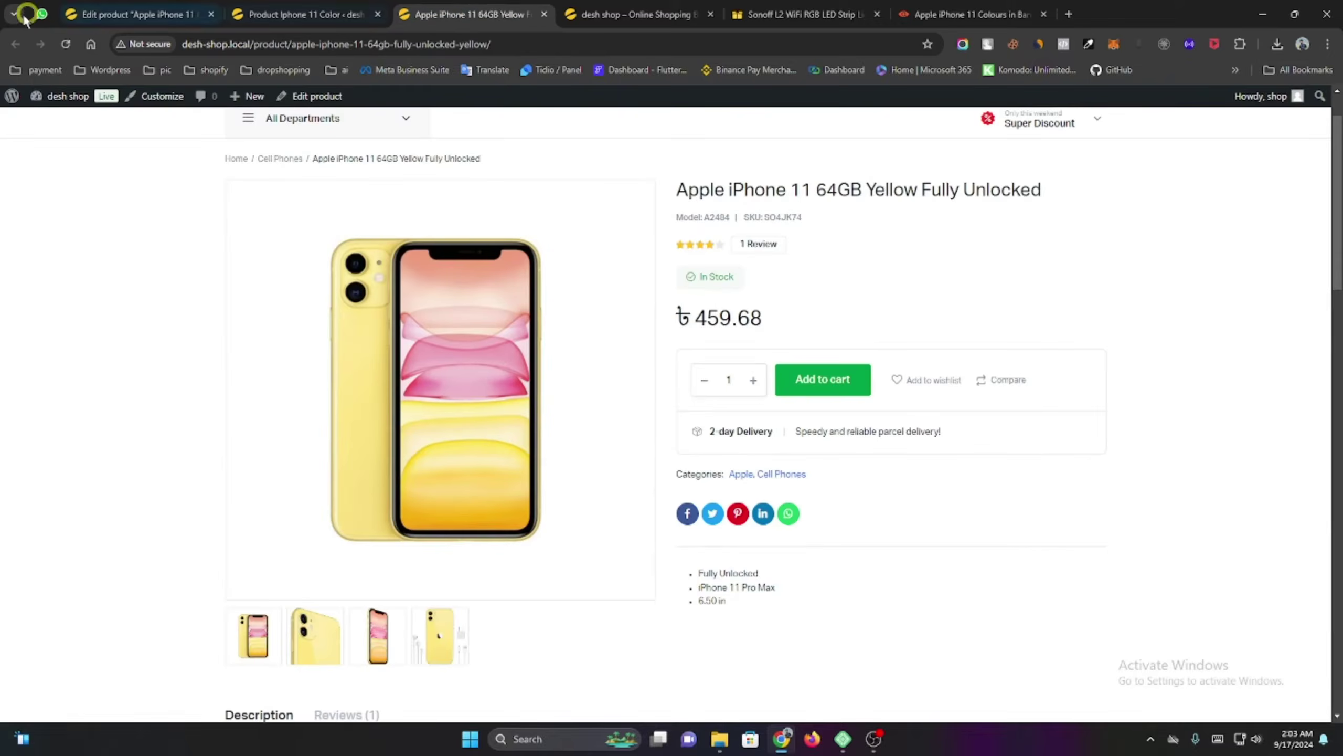
pyautogui.click(70, 44)
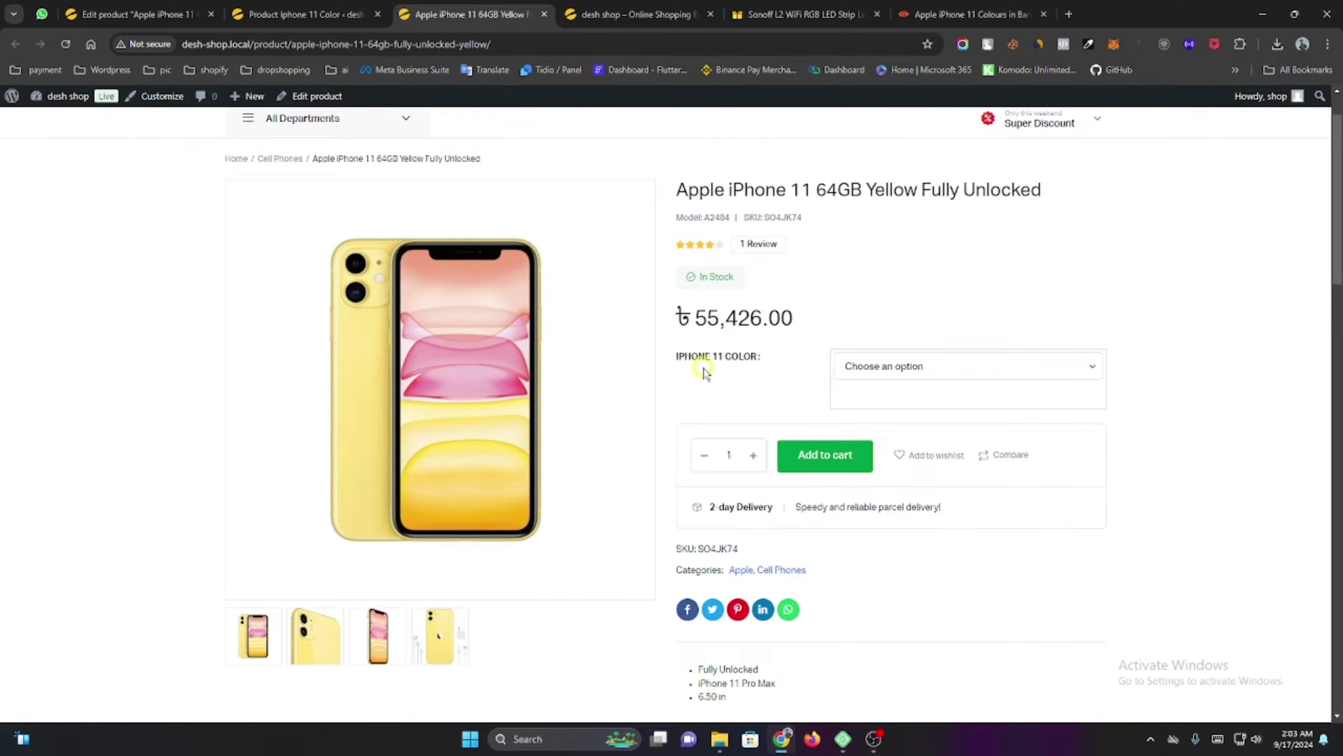
pyautogui.click(881, 376)
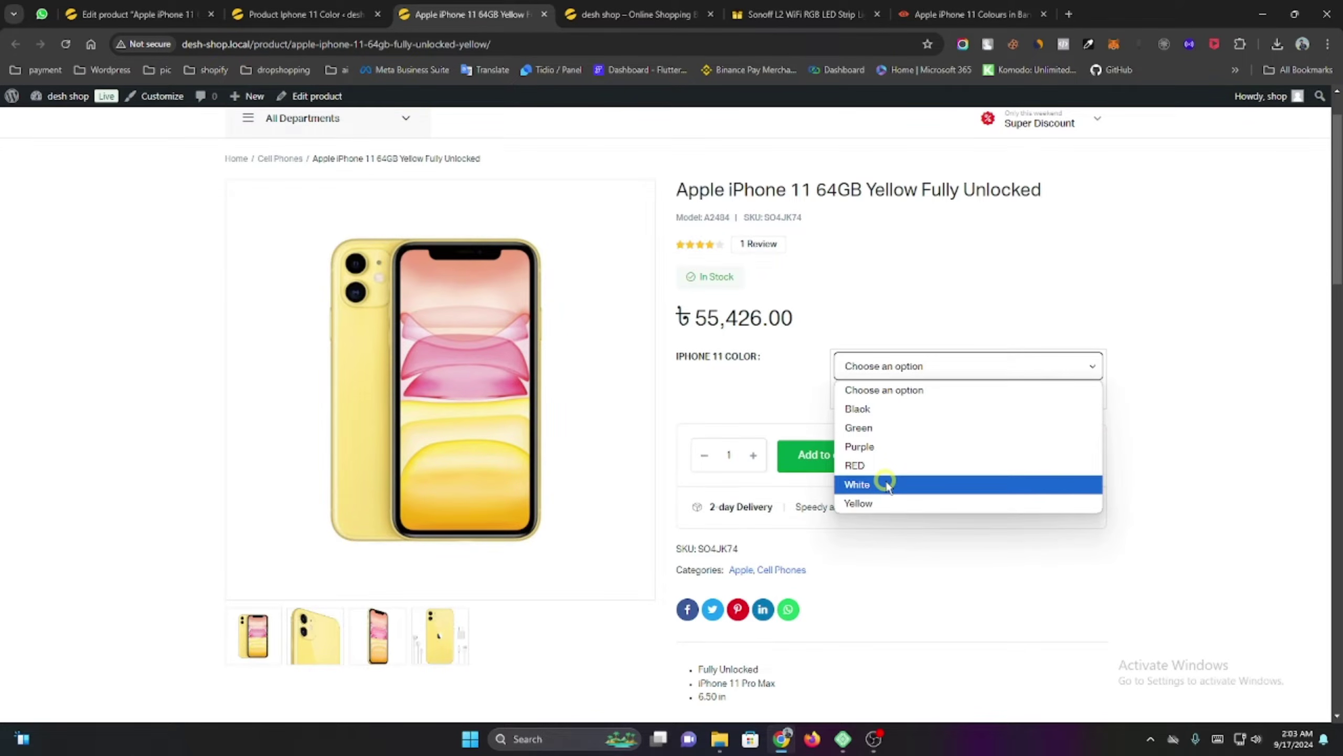
pyautogui.click(799, 406)
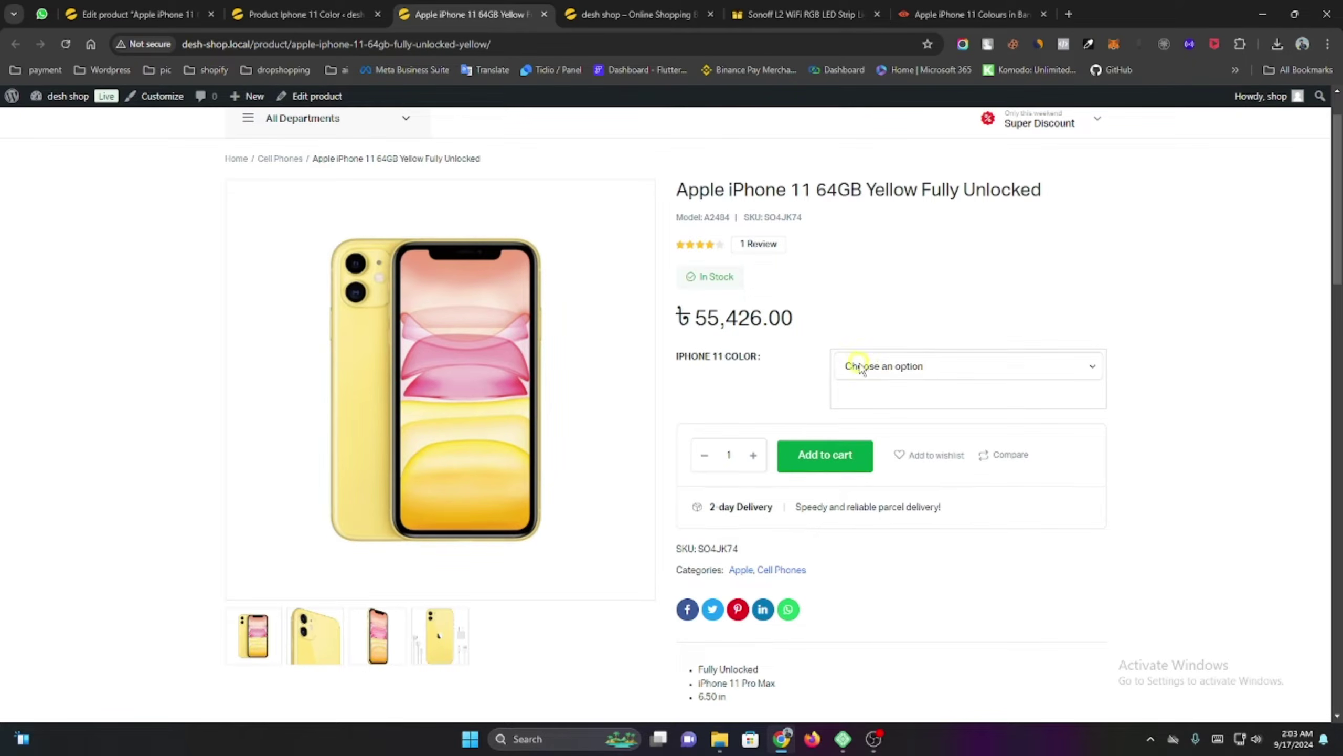
pyautogui.click(860, 366)
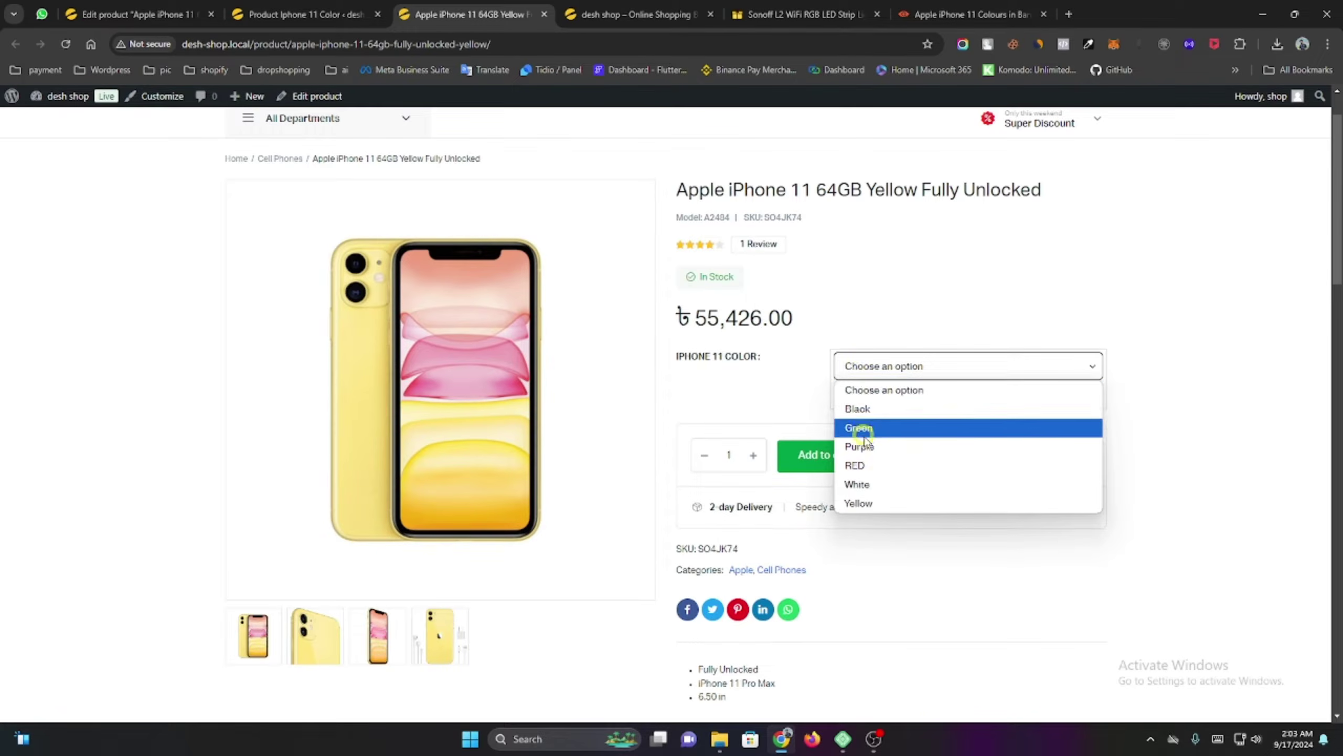
pyautogui.click(720, 381)
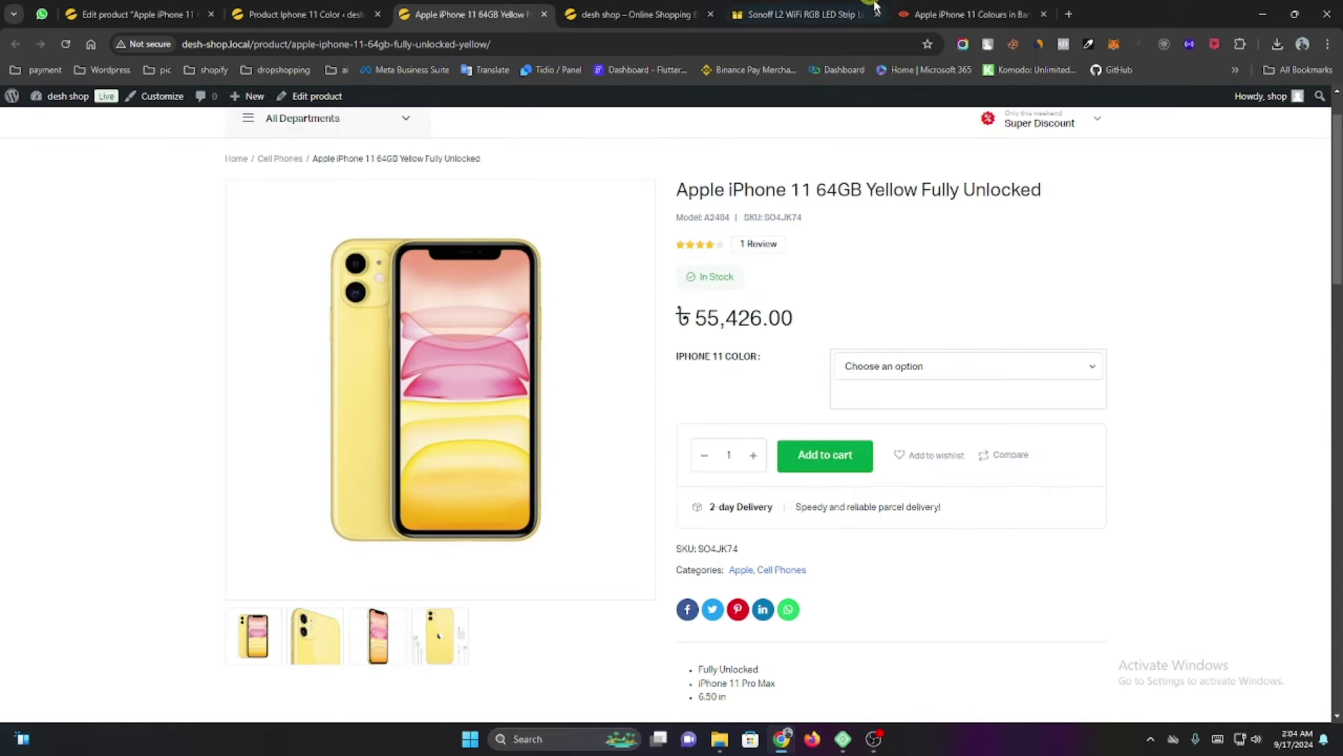
pyautogui.click(964, 14)
pyautogui.scroll(-6, 414, 379)
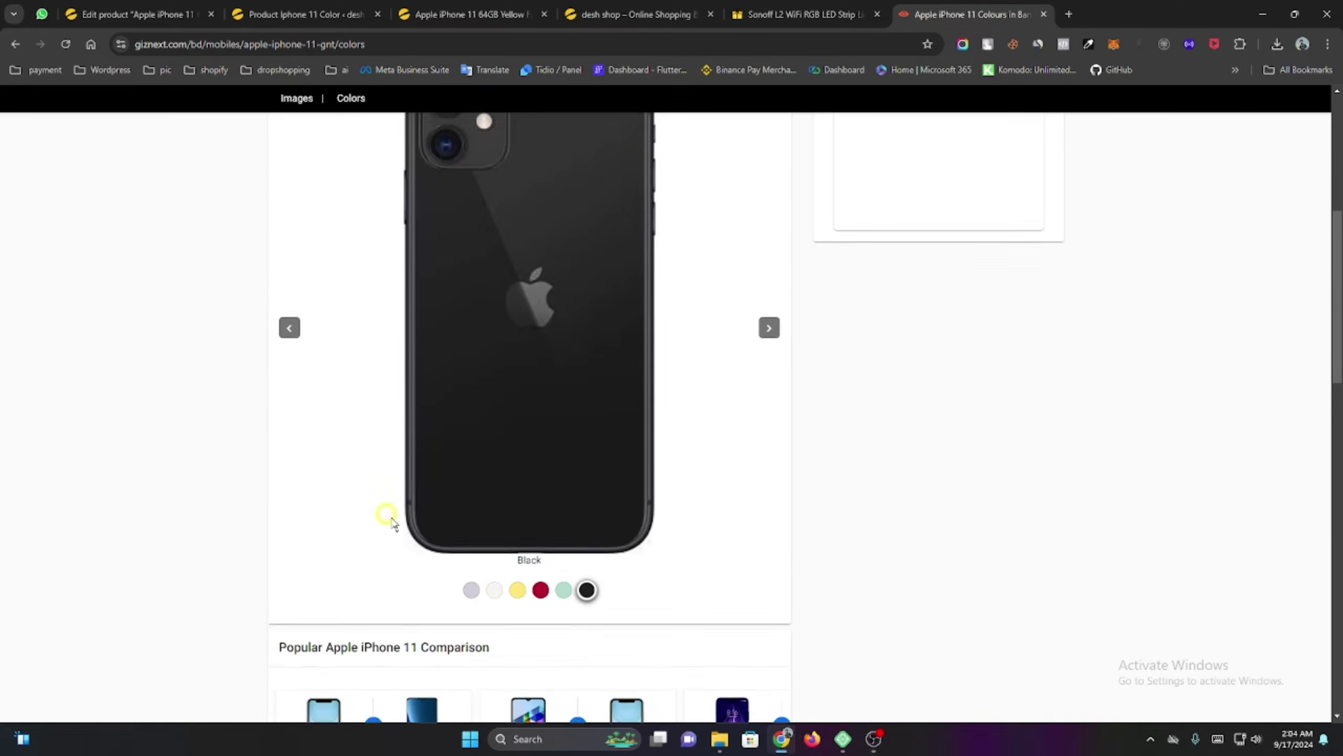
# Preview the white, purple and yellow iPhone 11 colours on GizNext, then return to WordPress.
pyautogui.click(494, 526)
pyautogui.click(470, 483)
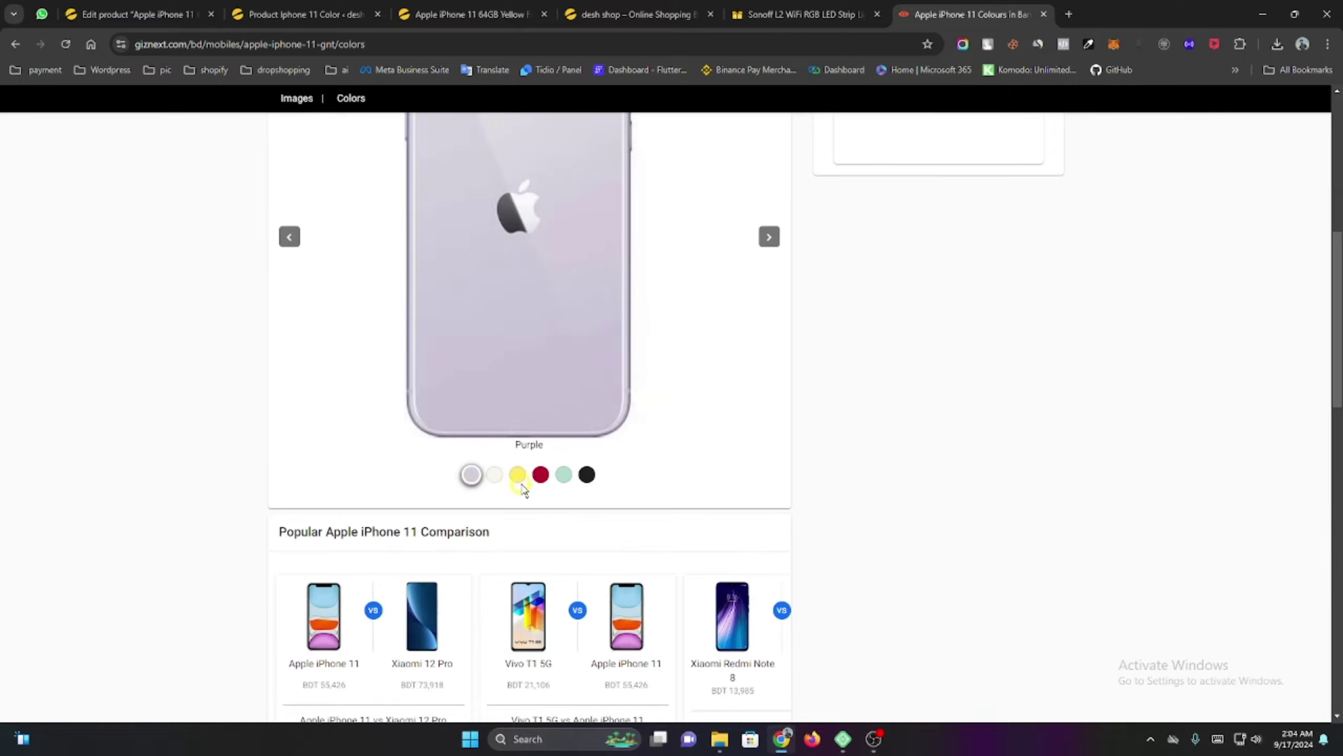
pyautogui.click(518, 484)
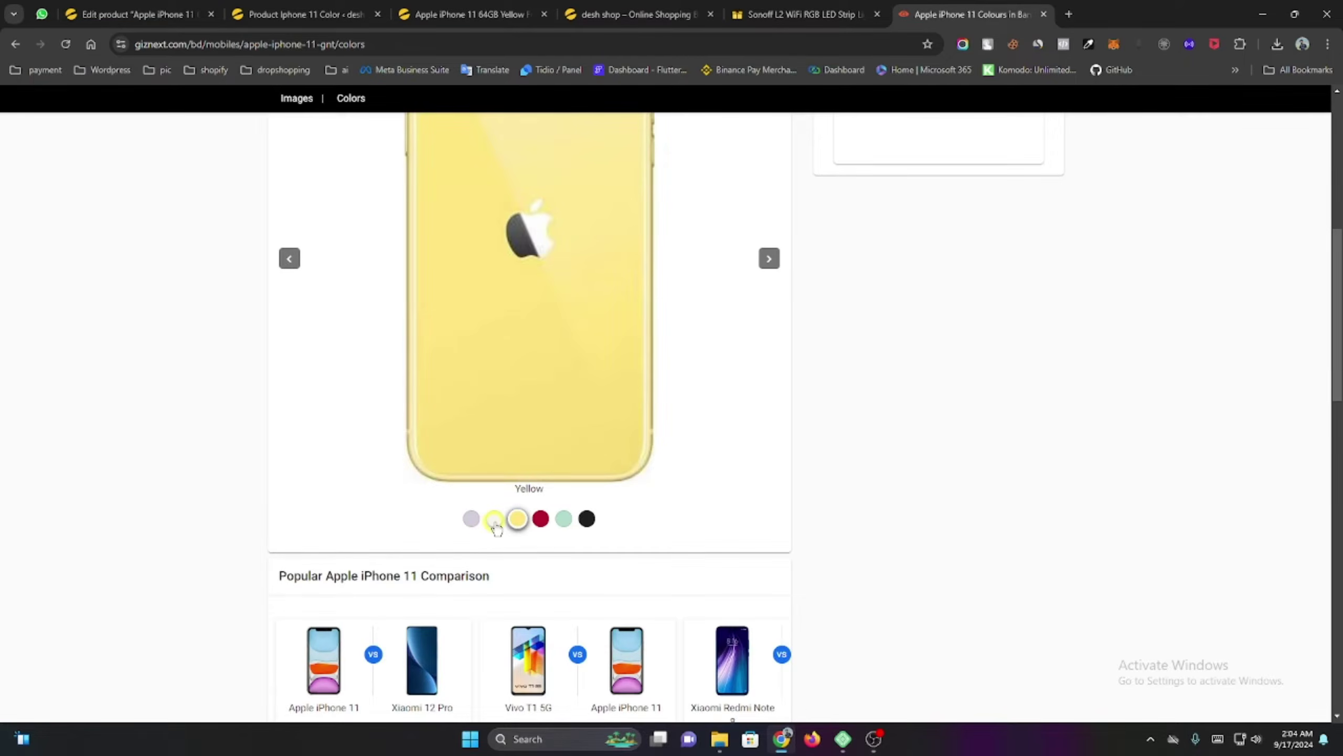
pyautogui.click(494, 521)
pyautogui.click(180, 14)
pyautogui.click(185, 128)
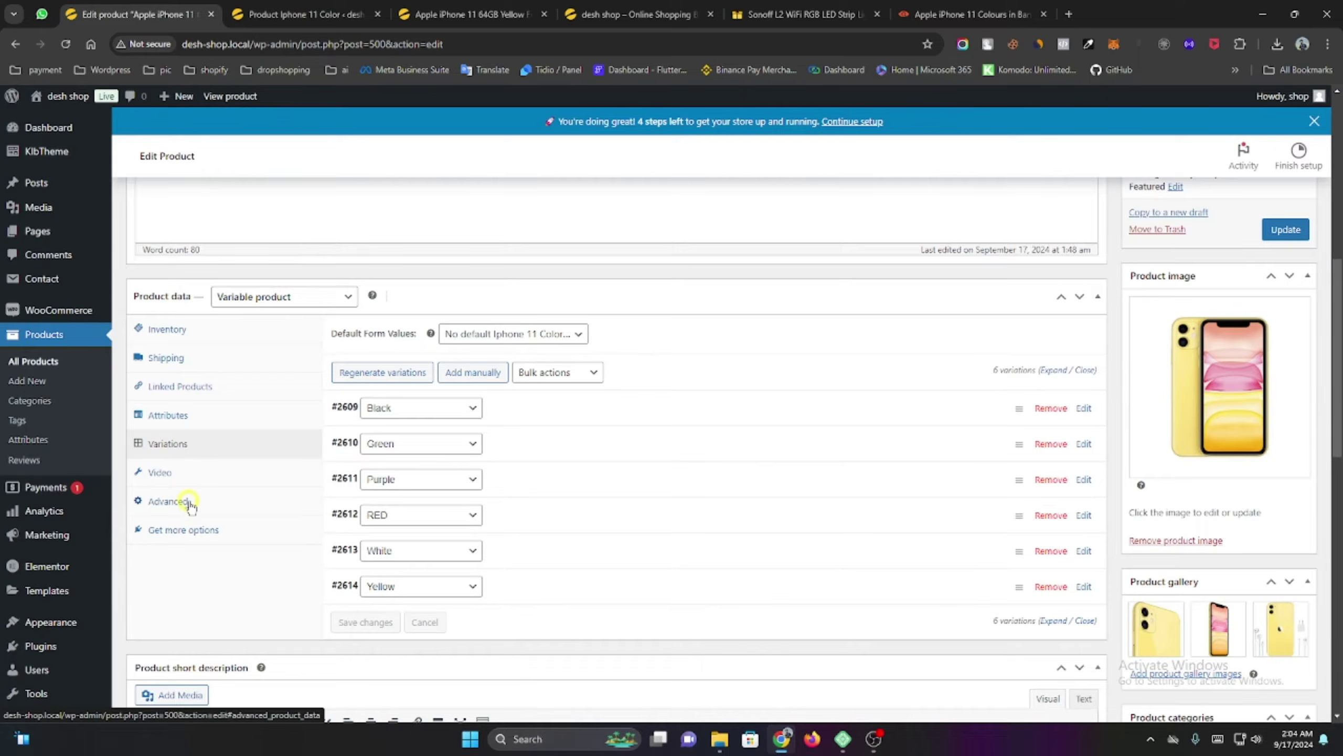
pyautogui.scroll(-4, 189, 504)
pyautogui.moveTo(47, 595)
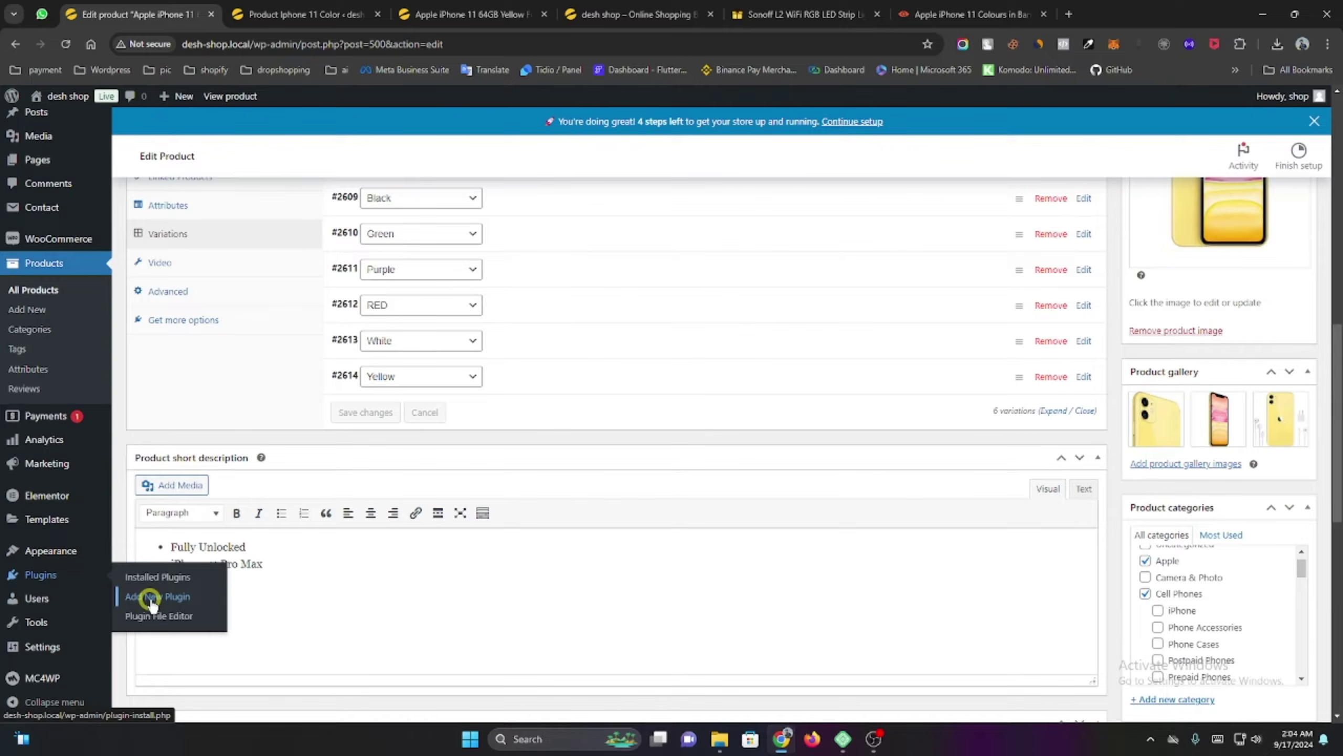
# Search new plugins for 'color', then install and activate Variation Swatches for WooCommerce.
pyautogui.click(152, 597)
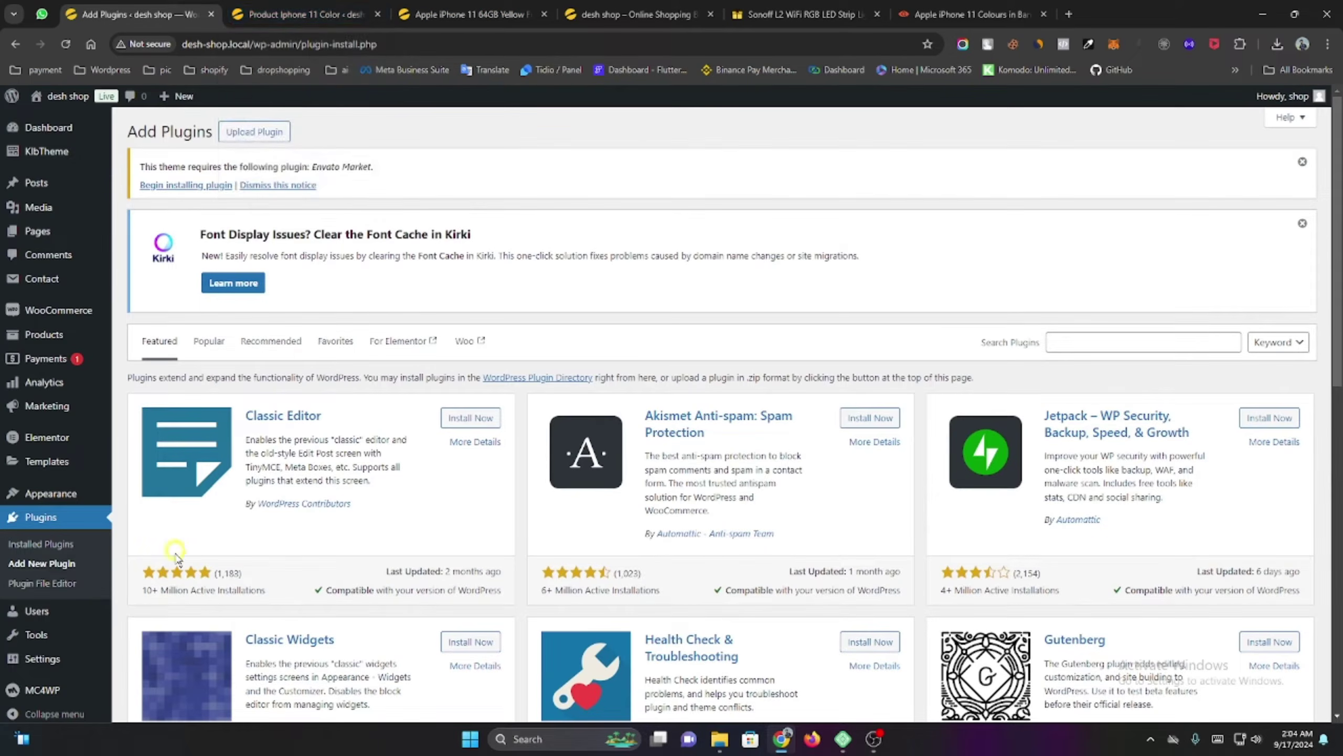
pyautogui.click(377, 15)
pyautogui.click(1077, 344)
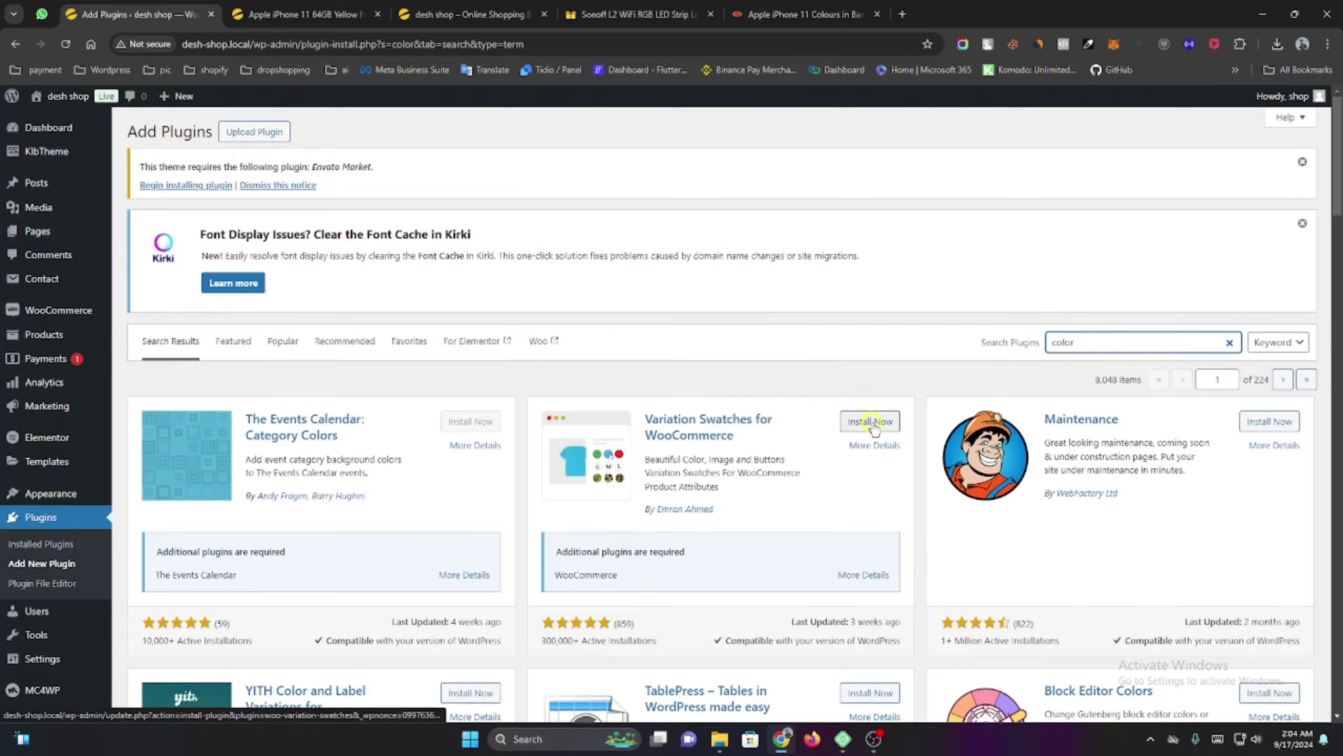
pyautogui.click(847, 428)
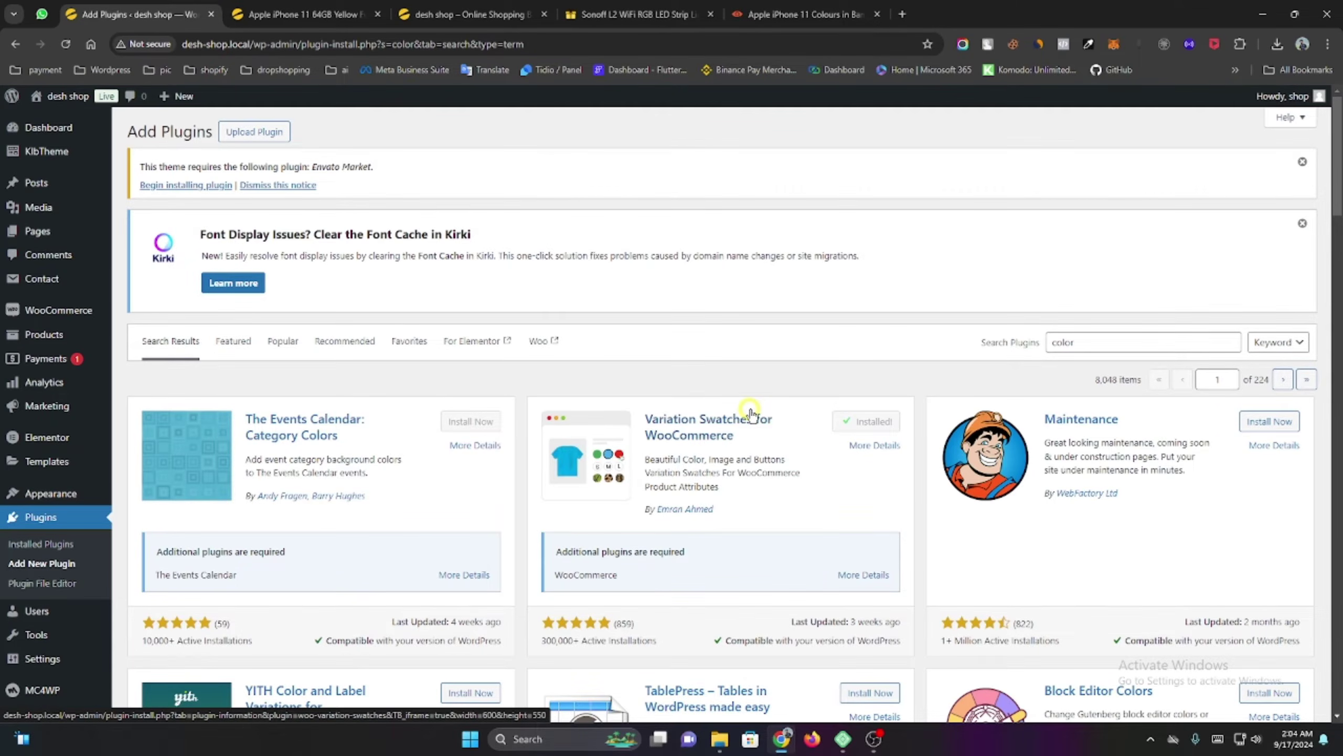
pyautogui.scroll(-1, 751, 412)
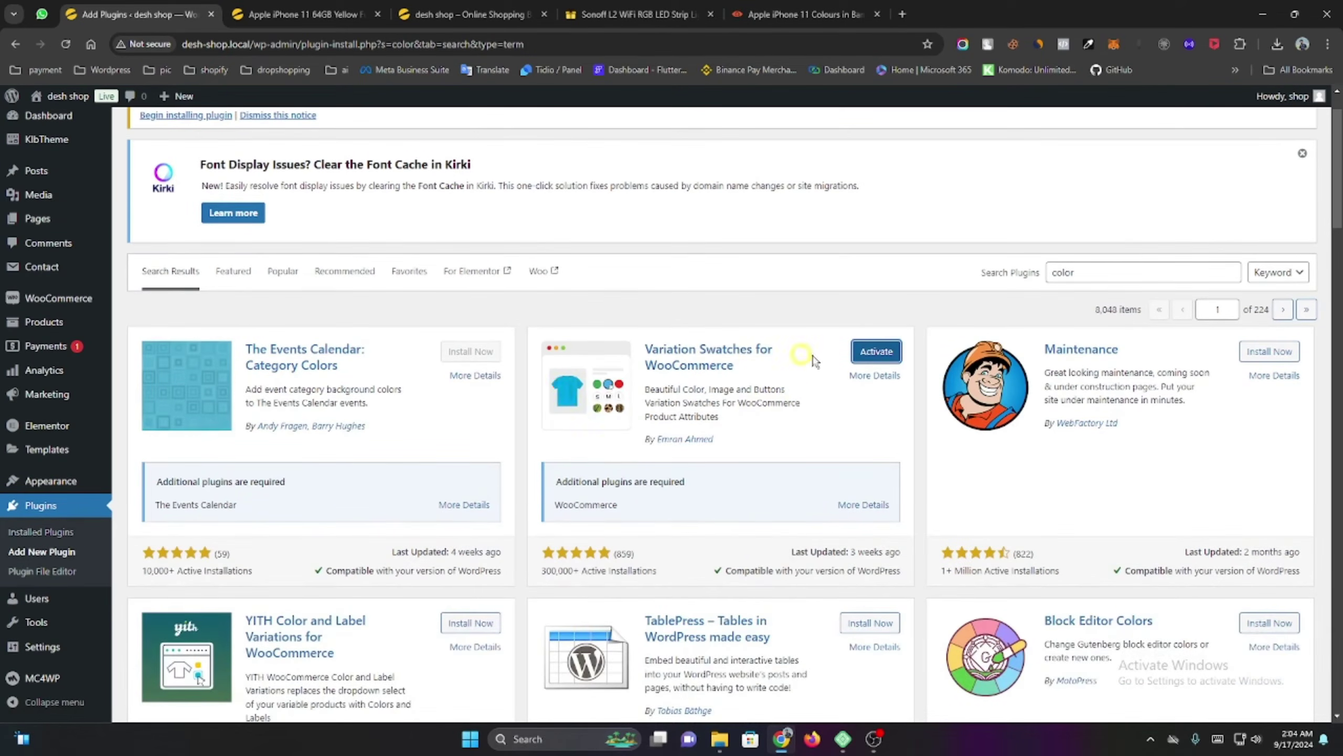
pyautogui.click(876, 351)
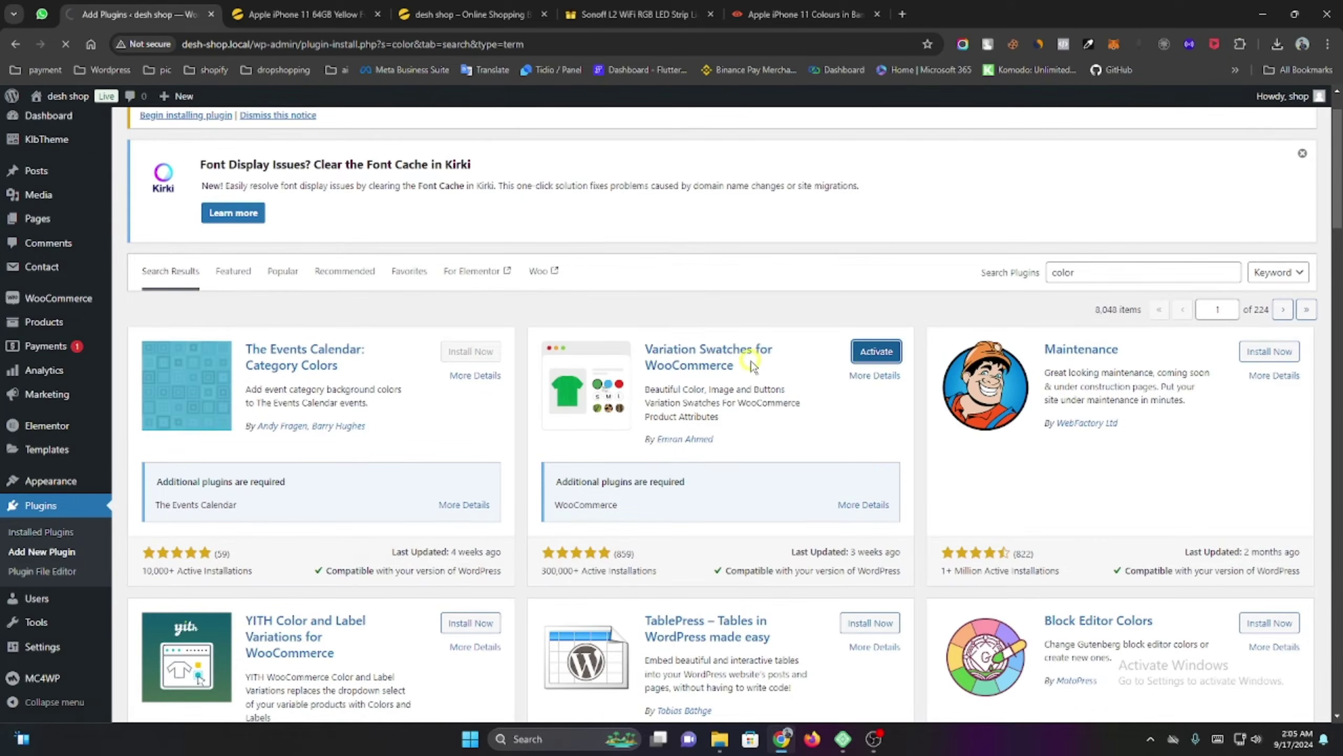
pyautogui.scroll(-3, 750, 365)
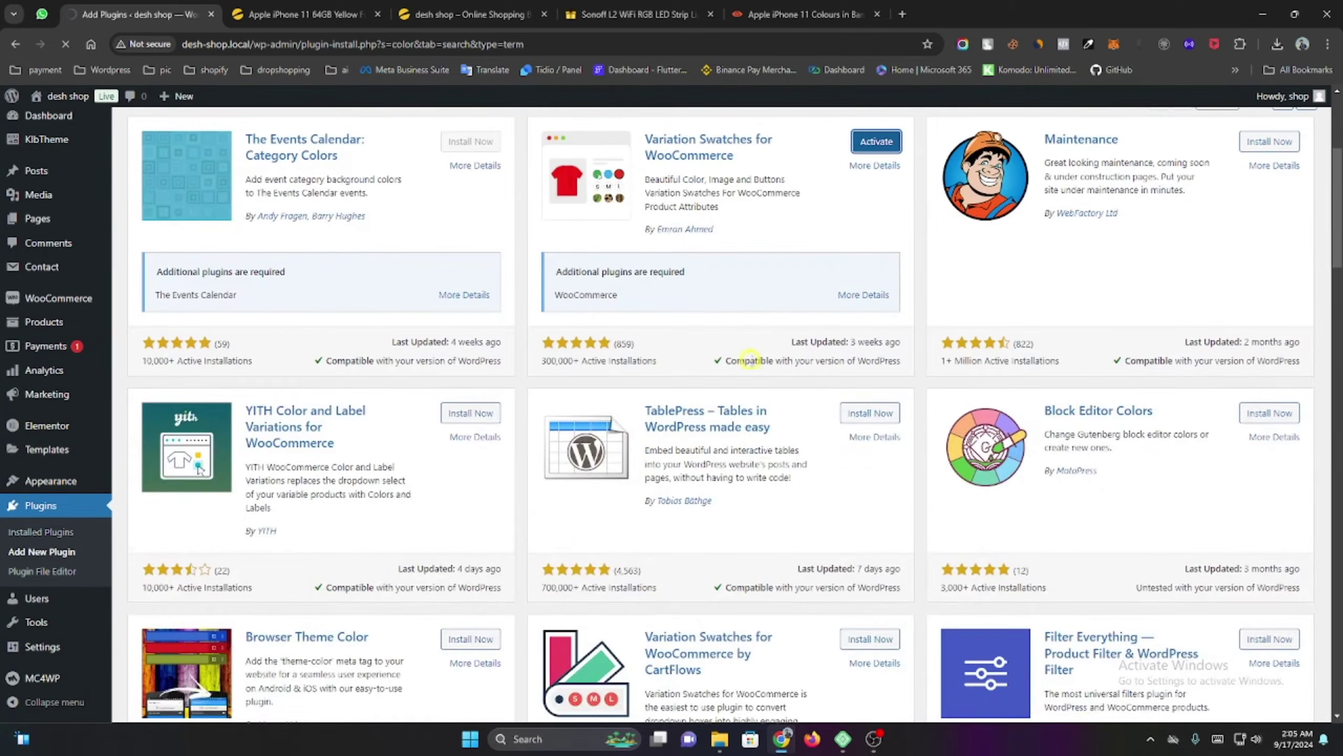
pyautogui.scroll(-4, 751, 358)
pyautogui.scroll(8, 751, 362)
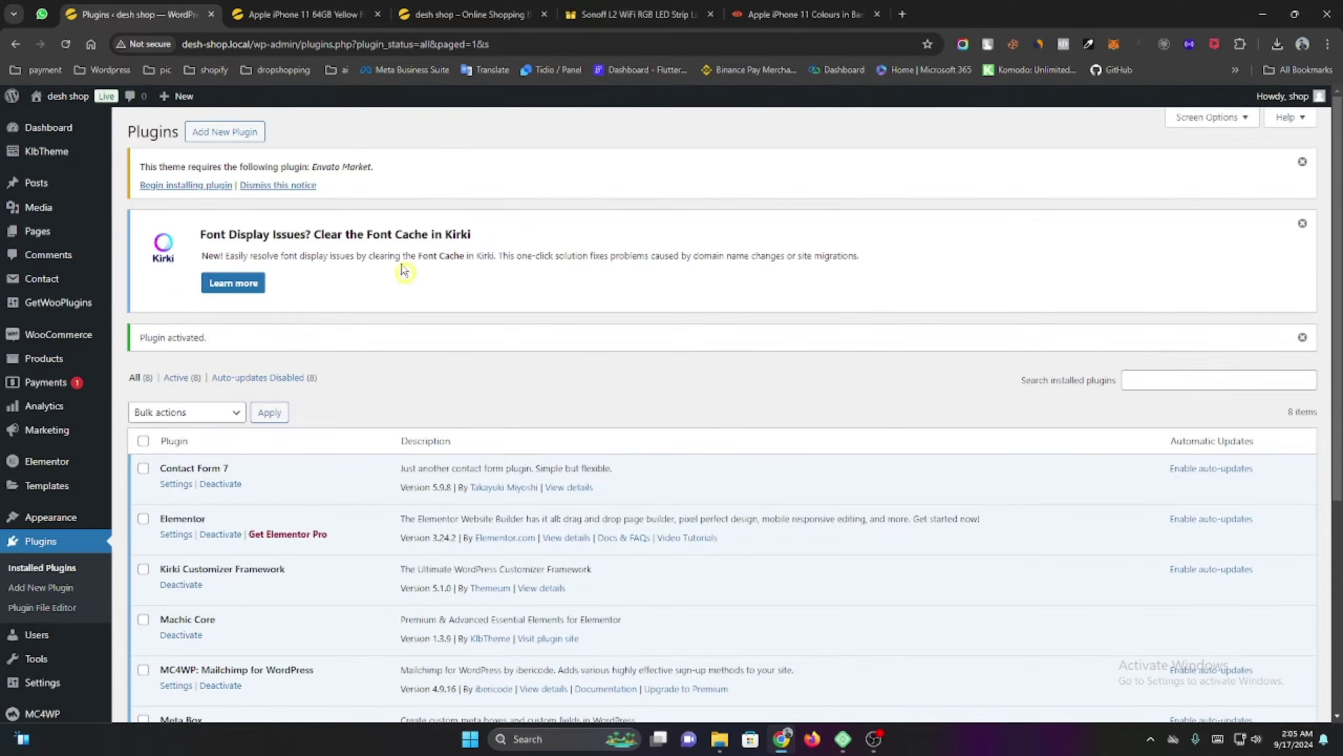
# Try the Black, Green, Purple, RED, White and Yellow options on the storefront, then clear the selection.
pyautogui.click(302, 15)
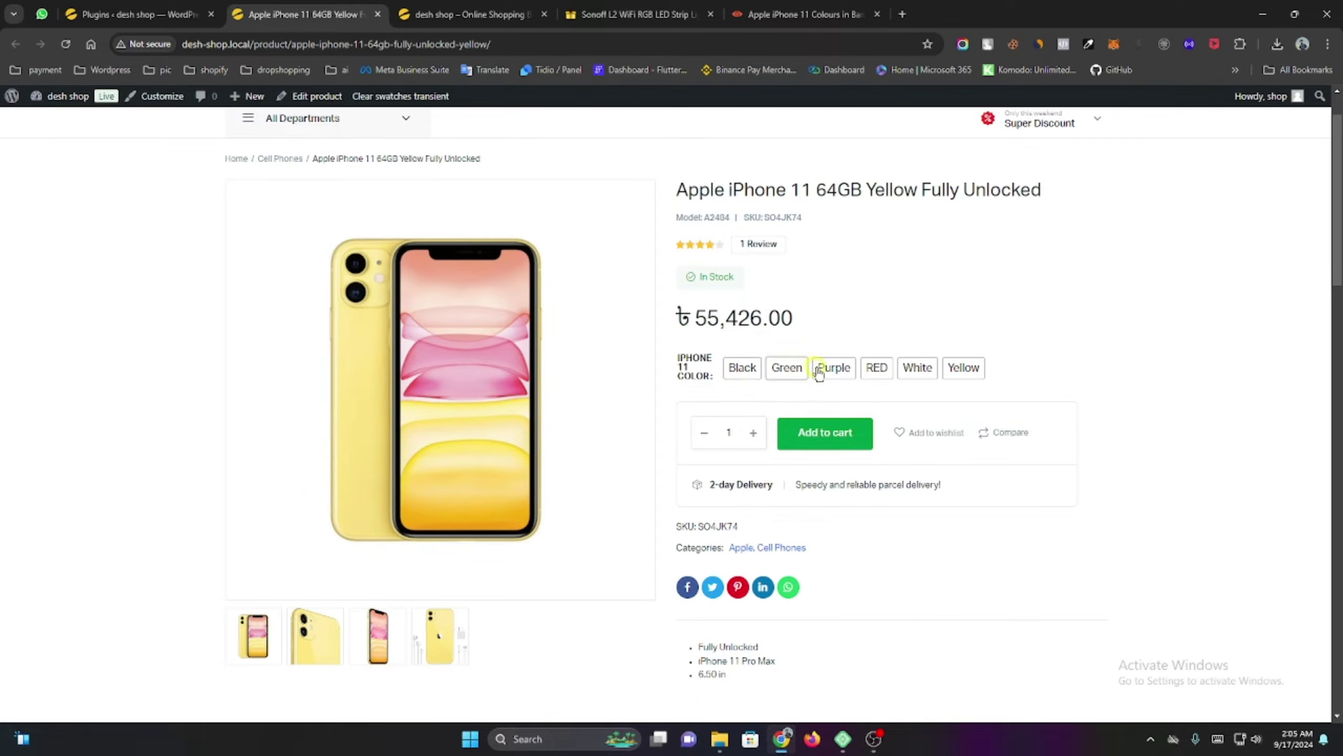
pyautogui.click(751, 373)
pyautogui.click(786, 371)
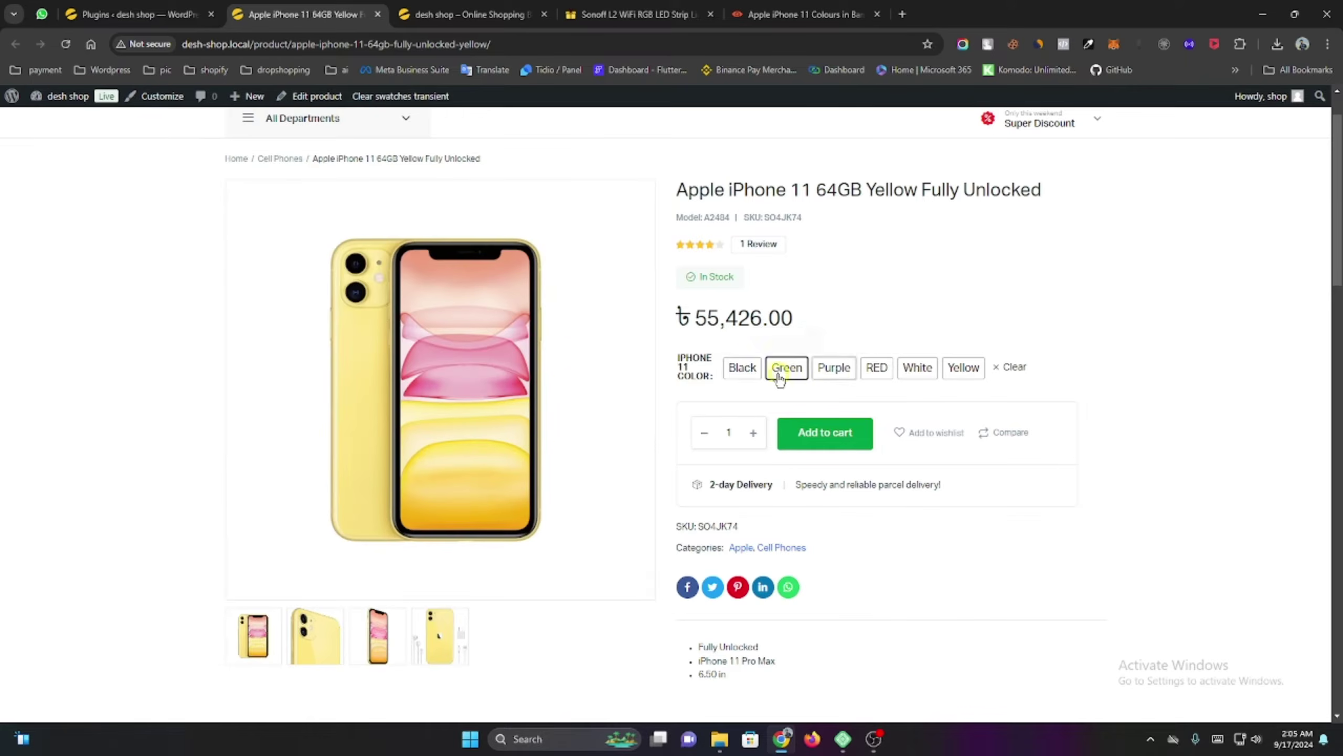
pyautogui.click(754, 370)
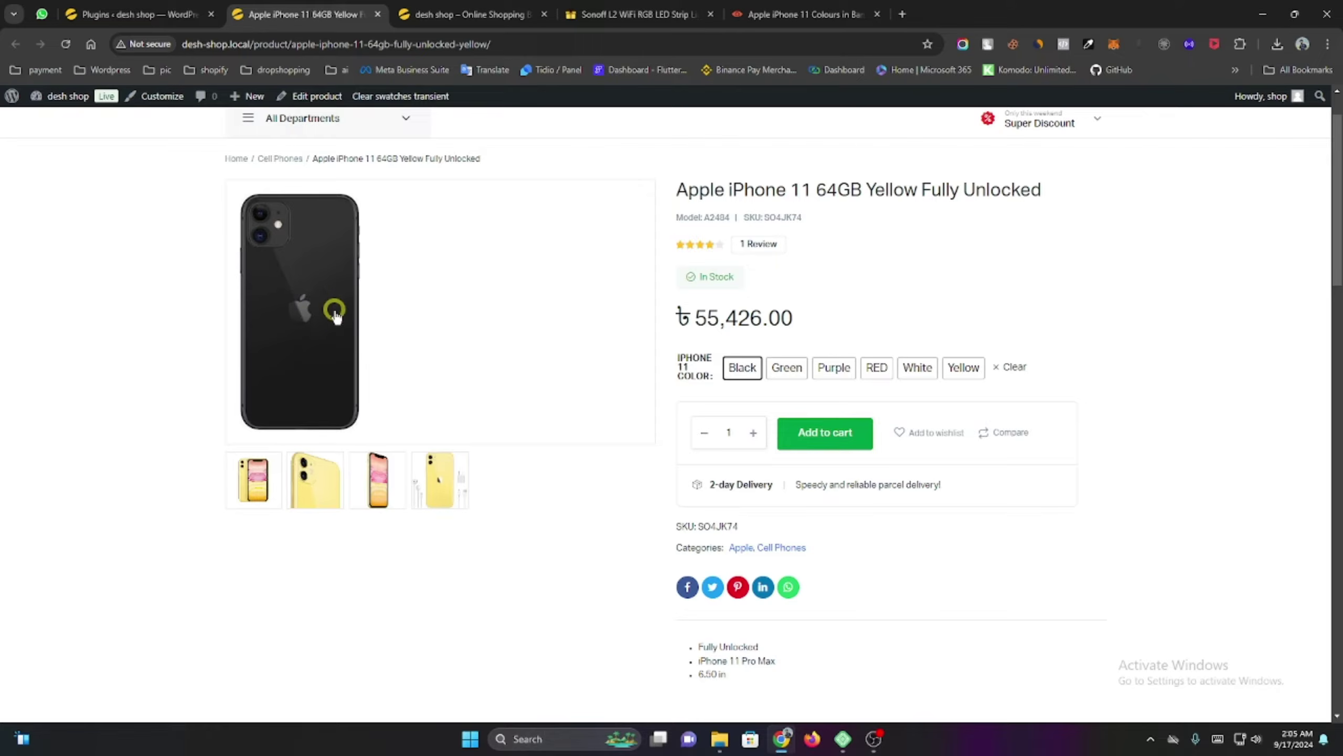
pyautogui.click(788, 373)
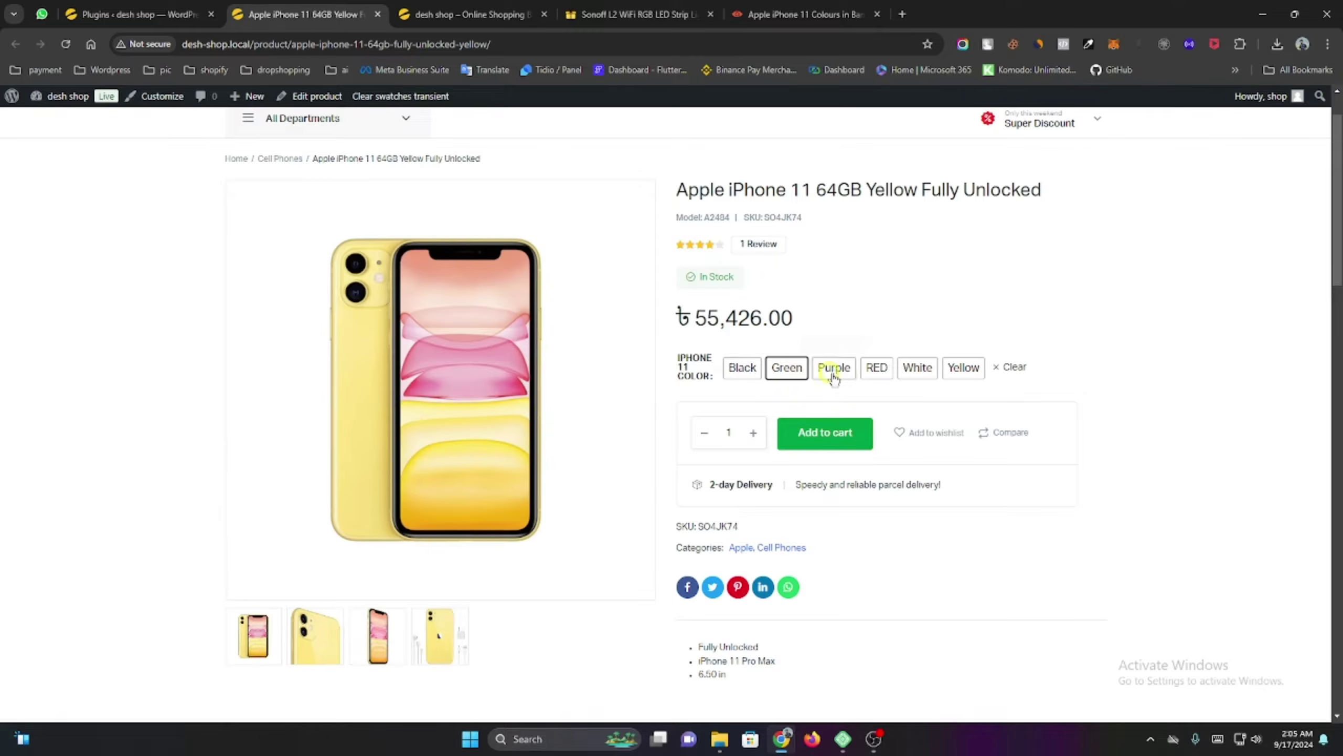
pyautogui.click(833, 373)
pyautogui.click(875, 373)
pyautogui.click(917, 372)
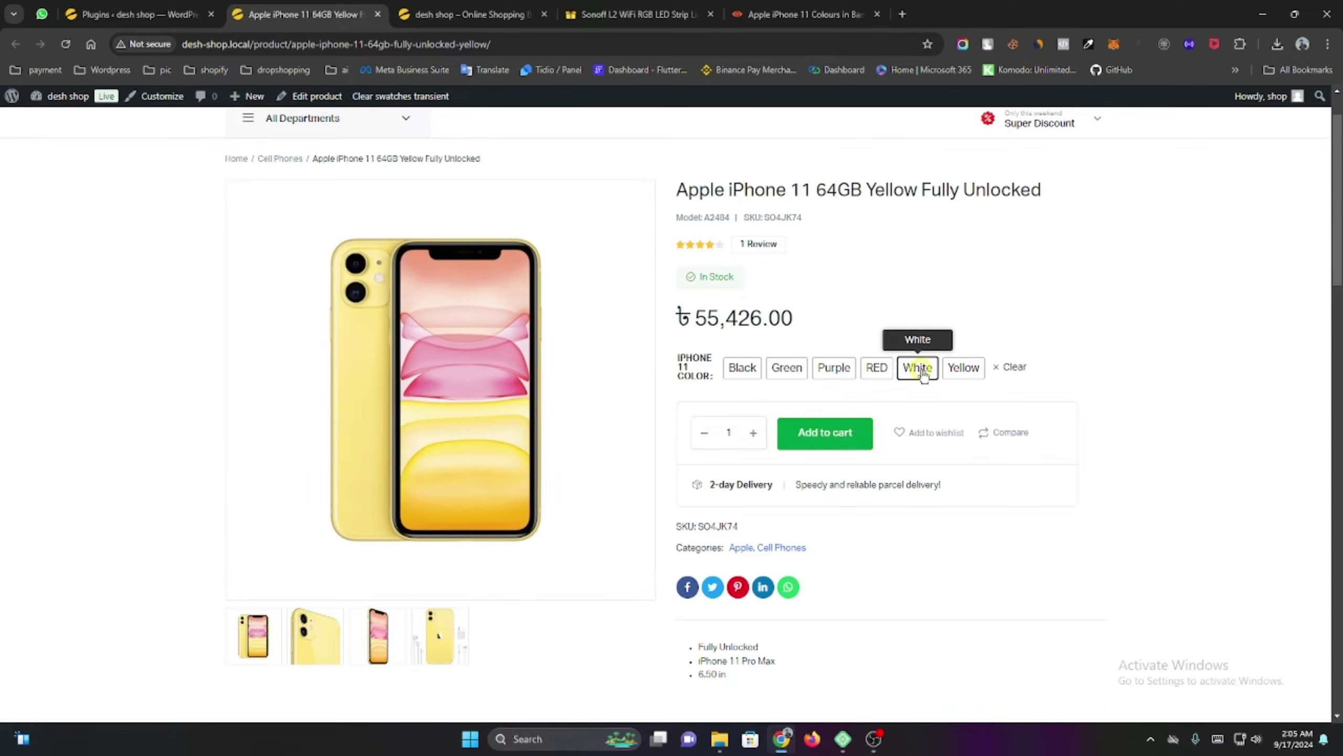
pyautogui.click(975, 375)
pyautogui.click(1011, 368)
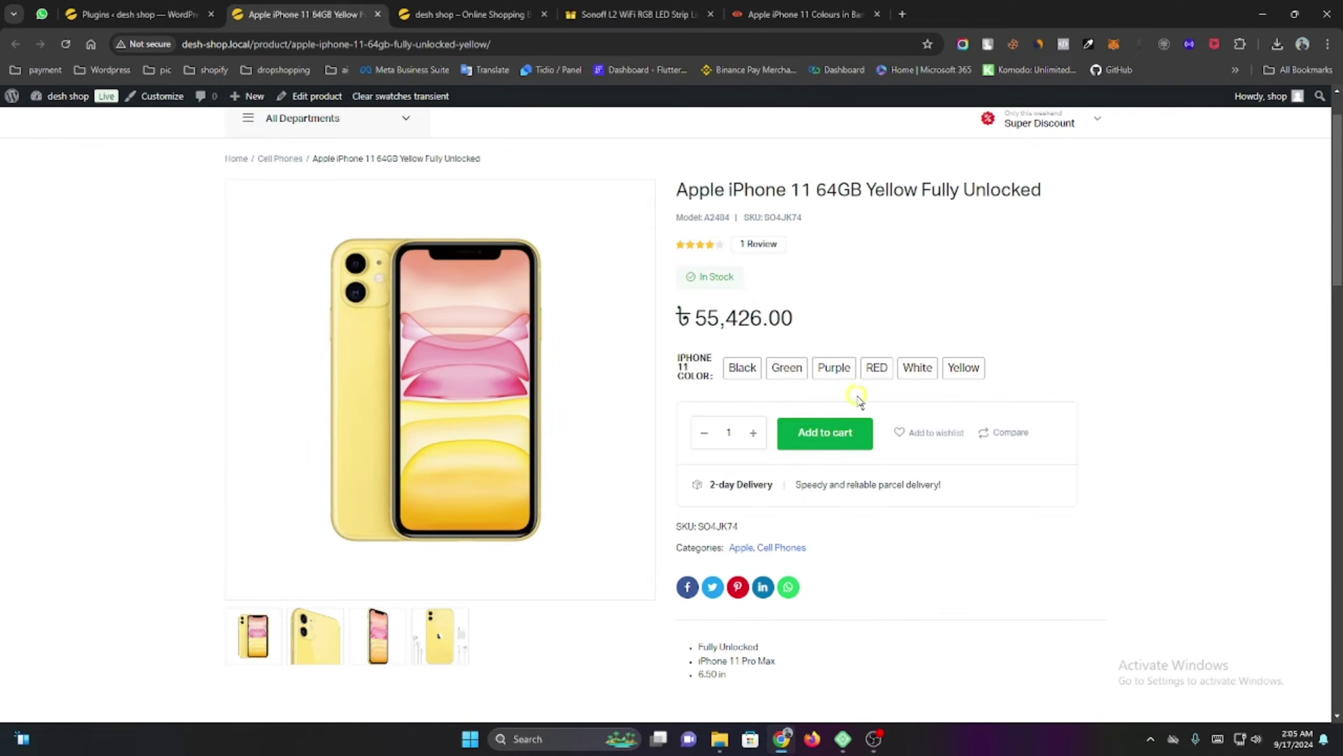
pyautogui.click(127, 10)
pyautogui.scroll(-5, 249, 328)
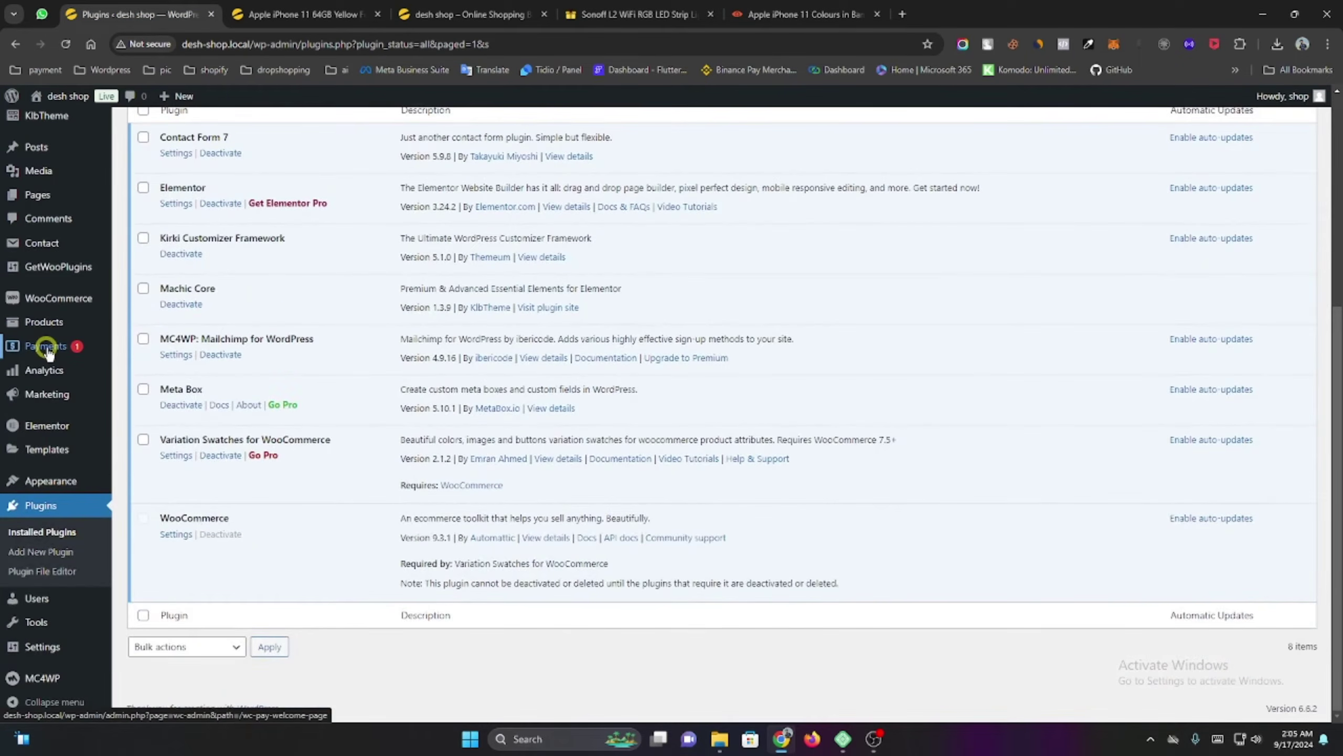
# Change the Iphone 11 Color attribute type from Select to Color and update it.
pyautogui.scroll(3, 45, 349)
pyautogui.moveTo(46, 352)
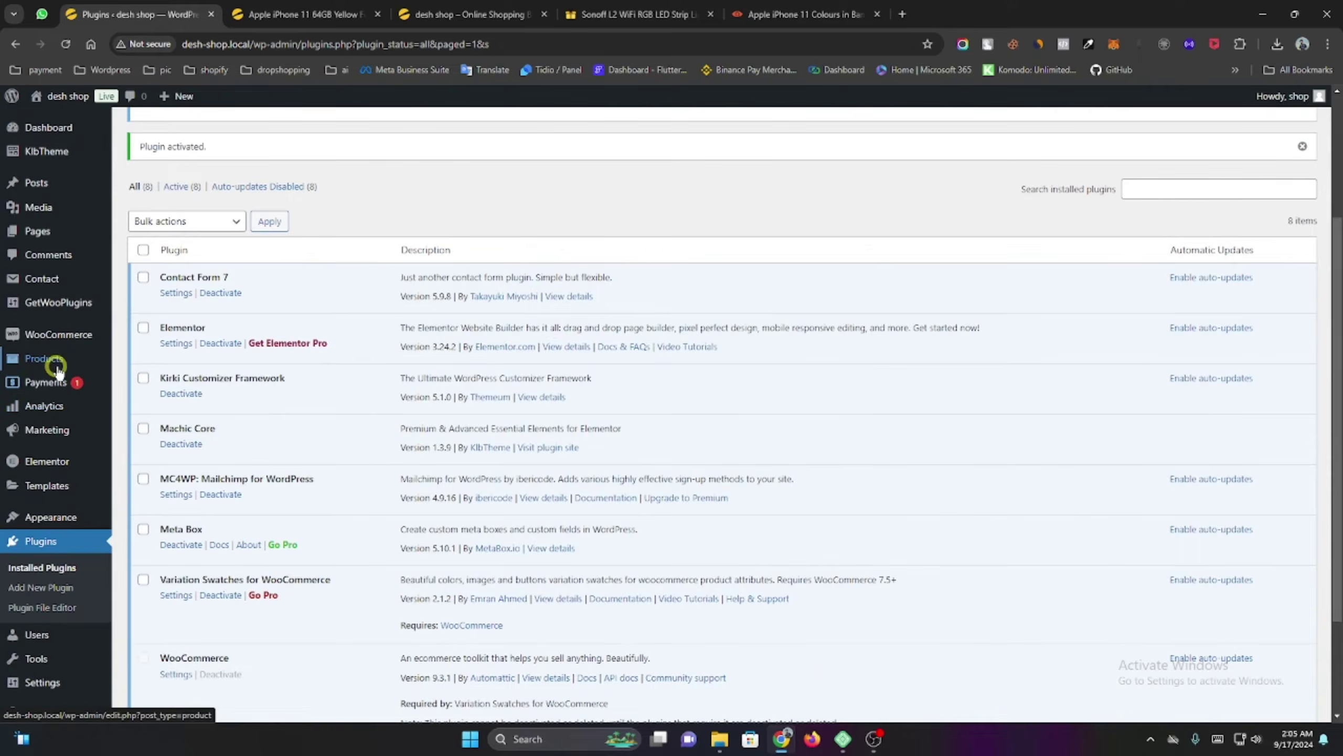
pyautogui.click(55, 364)
pyautogui.click(153, 438)
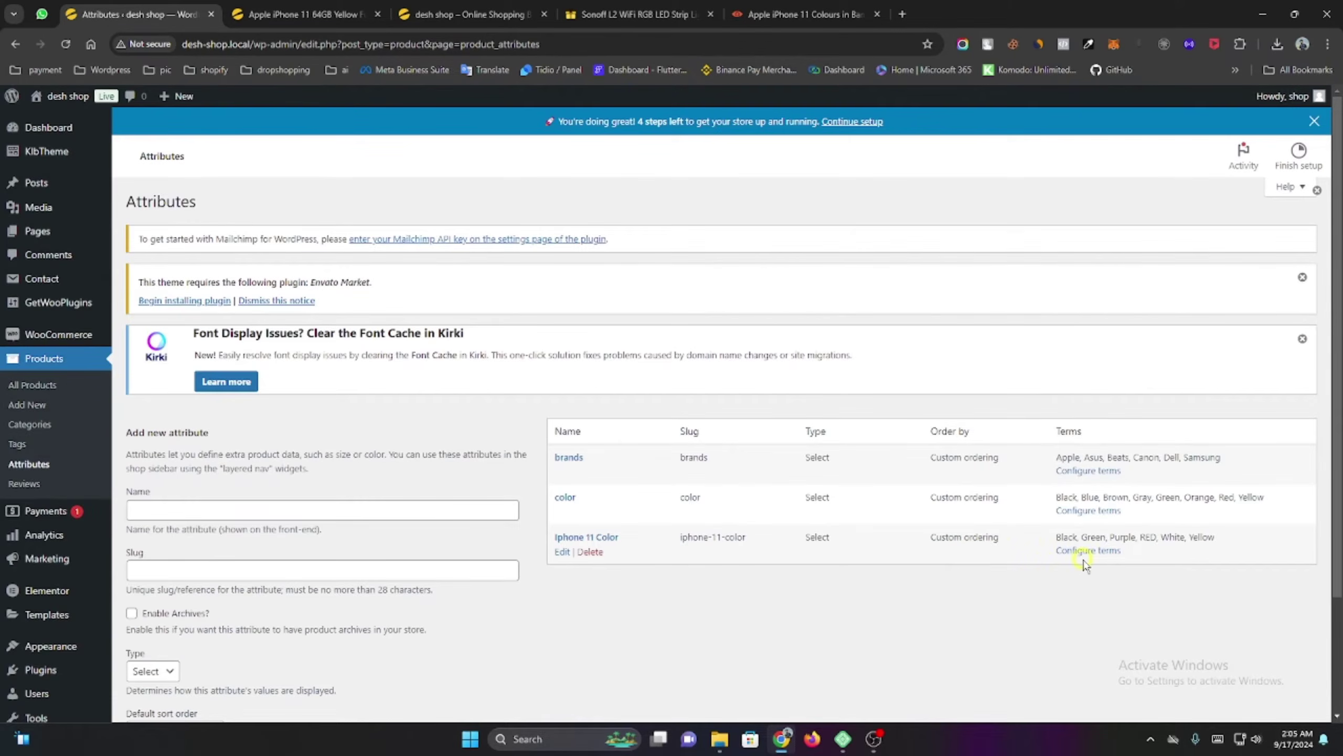
pyautogui.scroll(-3, 1084, 564)
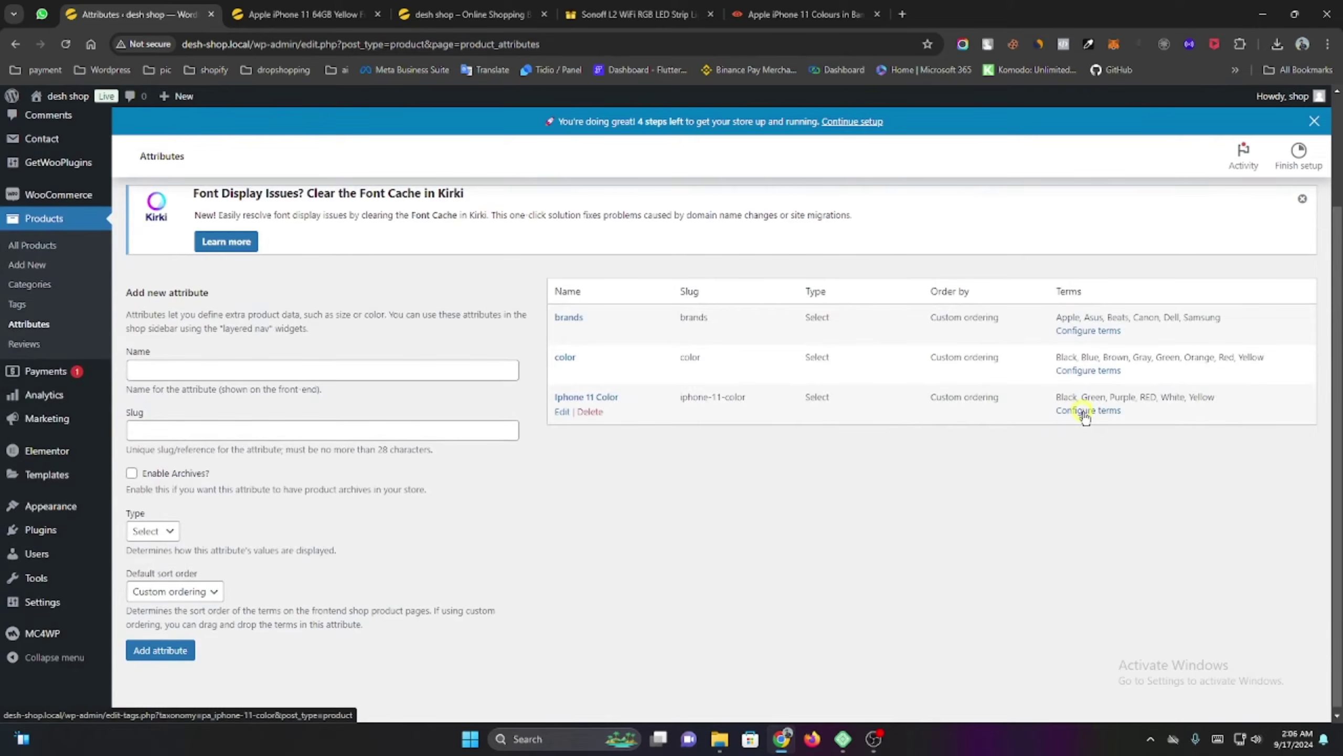
pyautogui.click(561, 412)
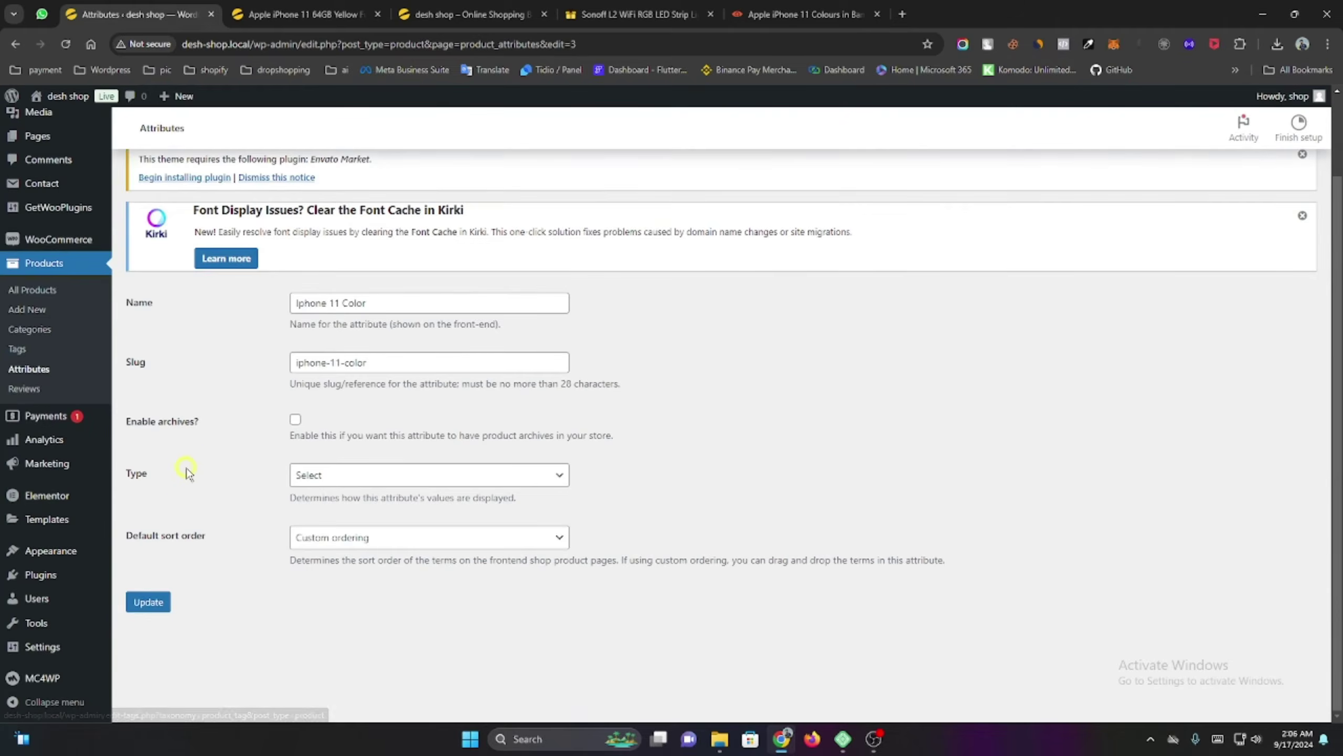
pyautogui.click(352, 503)
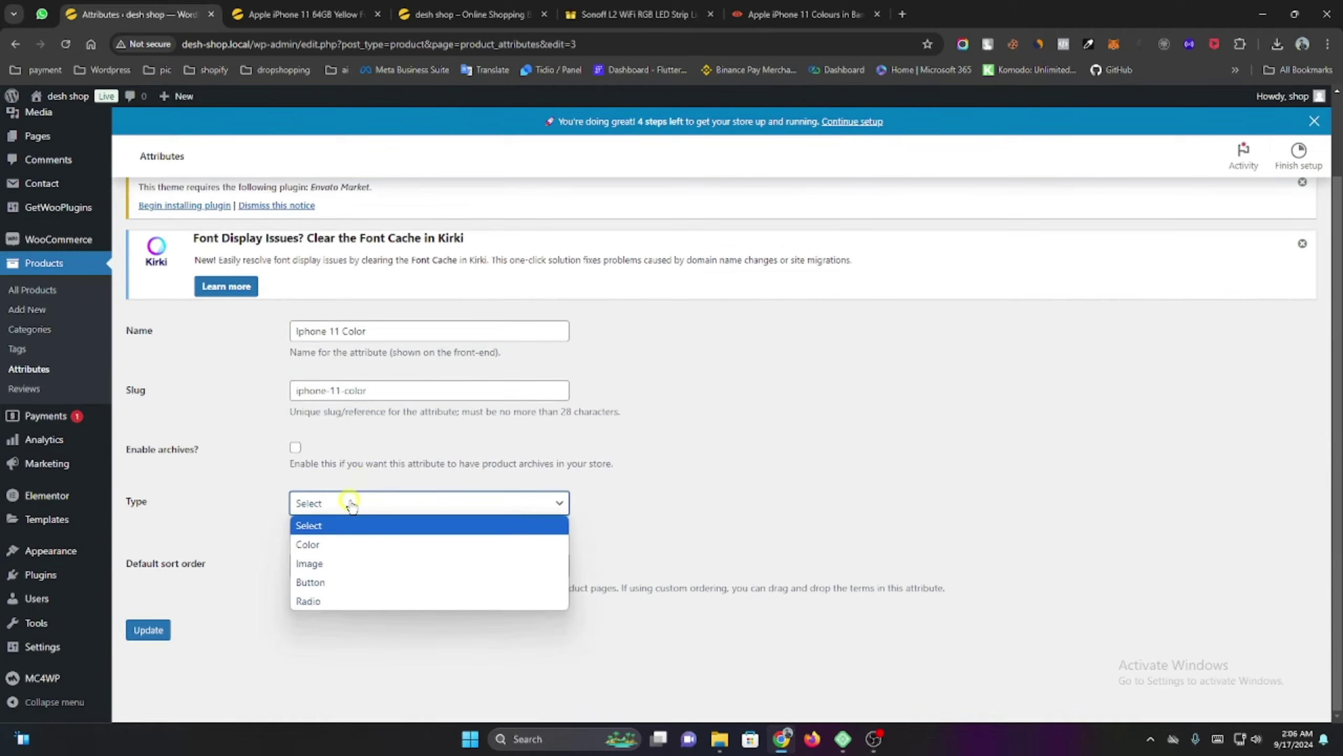
pyautogui.click(351, 543)
pyautogui.click(153, 631)
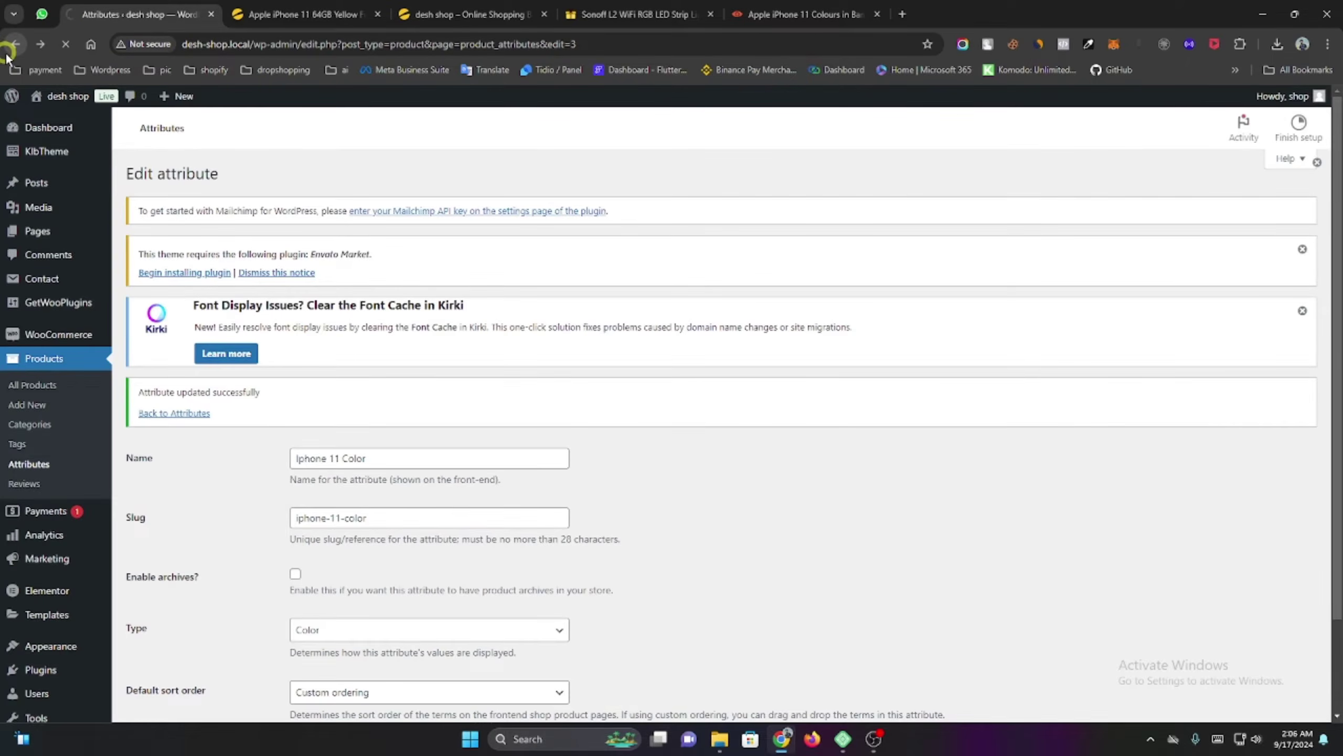
pyautogui.click(8, 51)
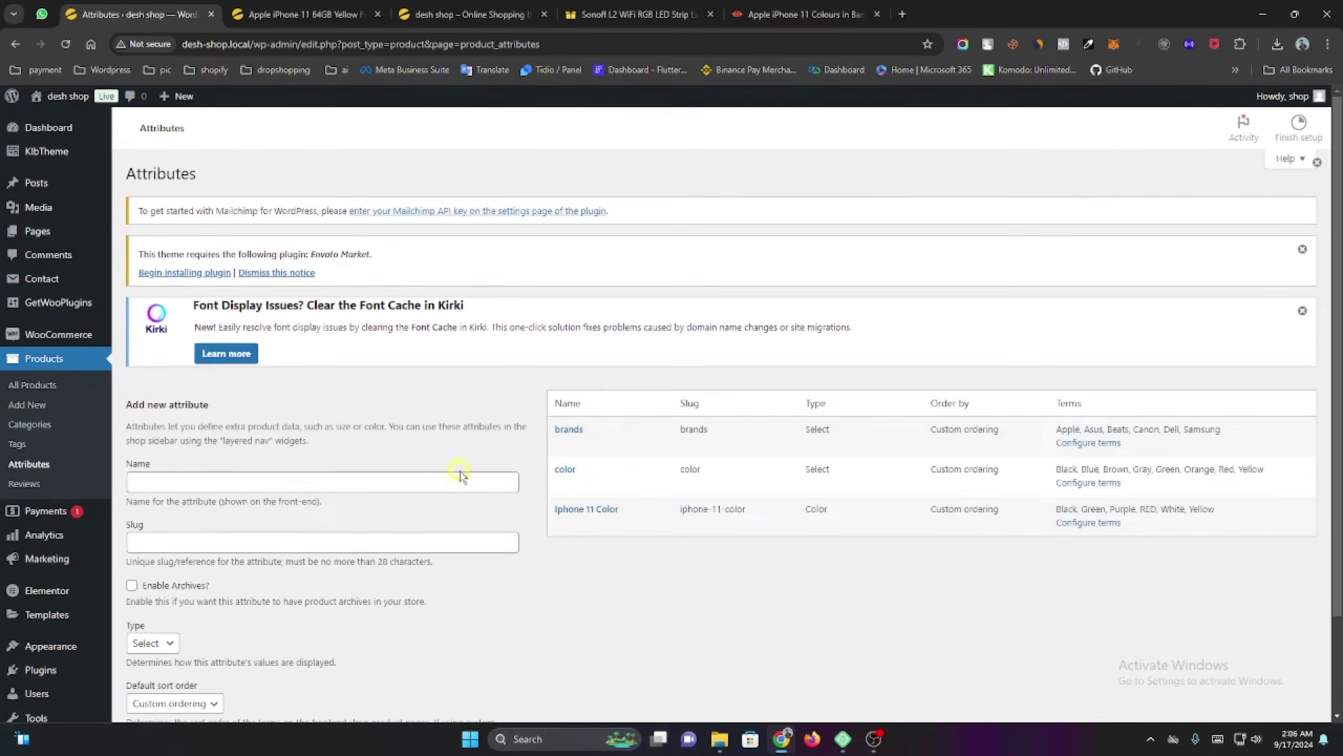
pyautogui.scroll(-2, 484, 476)
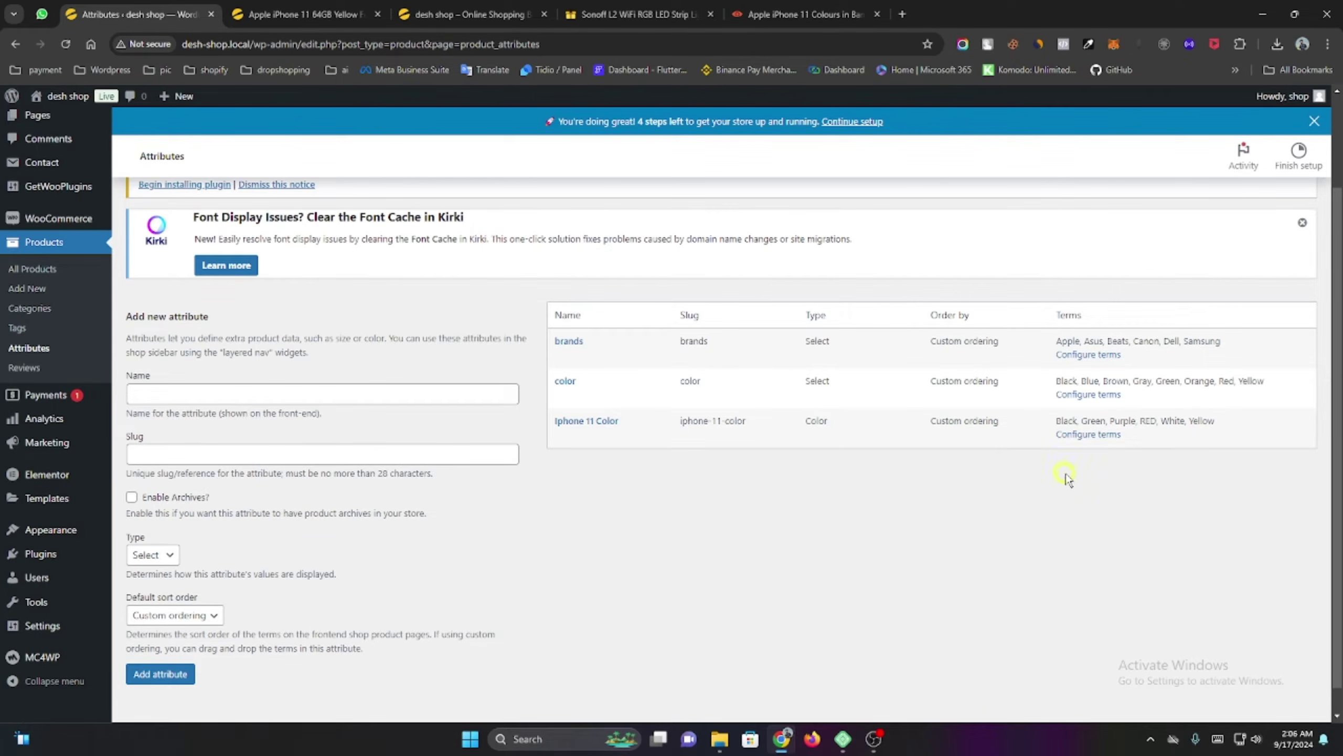
pyautogui.click(1088, 434)
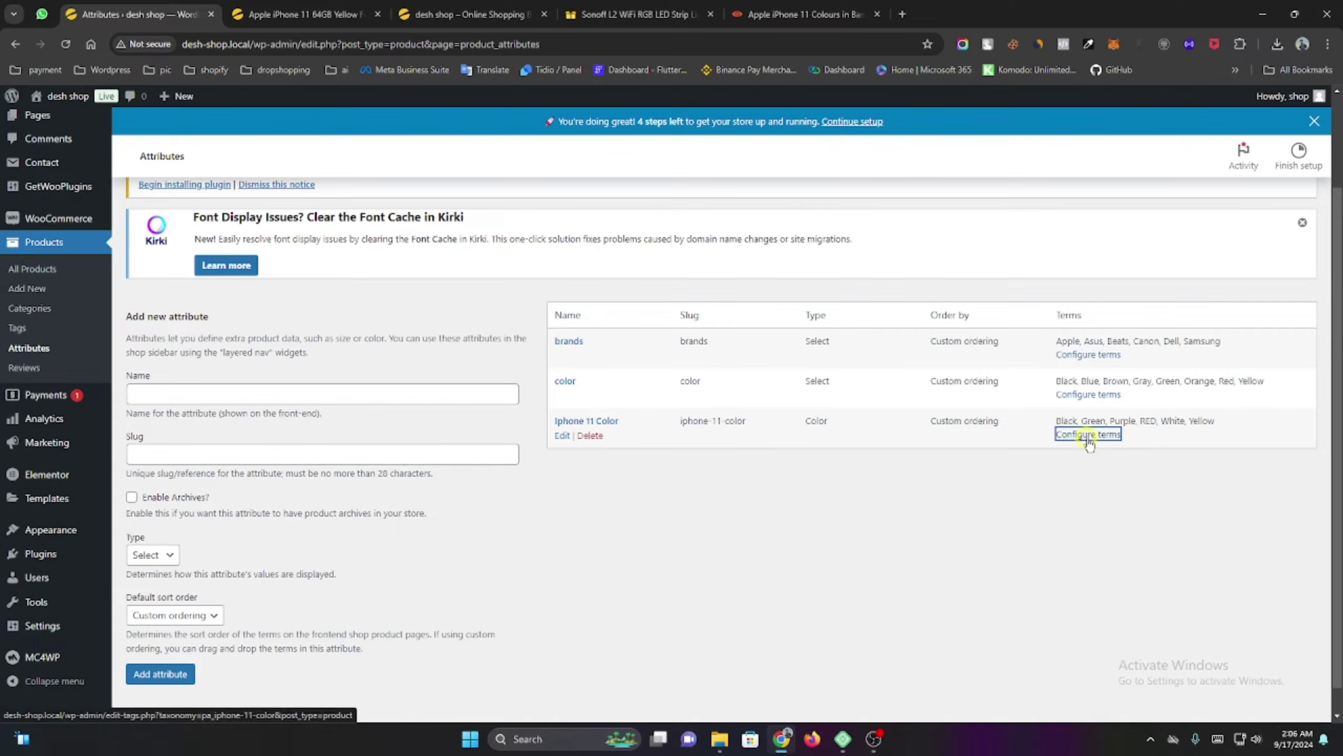
# Give the Black term a near-black colour swatch and update it.
pyautogui.scroll(-3, 455, 418)
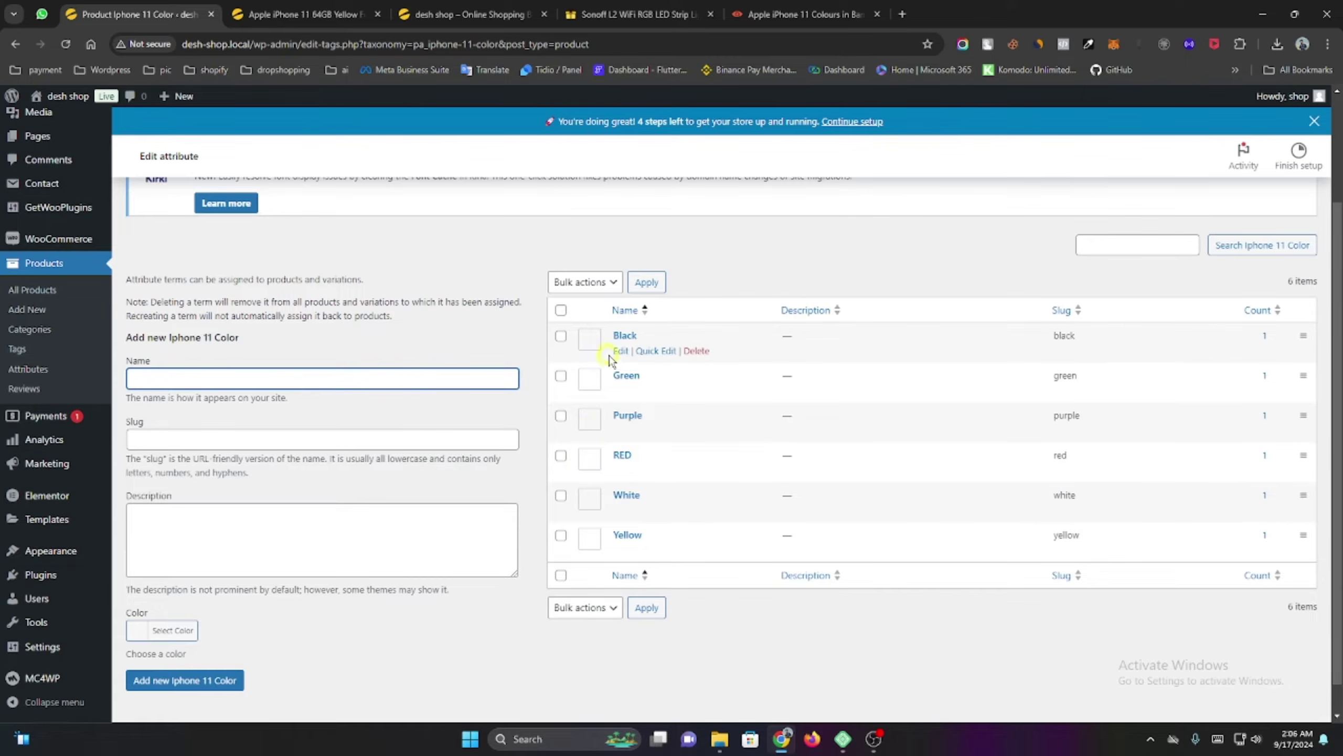
pyautogui.click(619, 351)
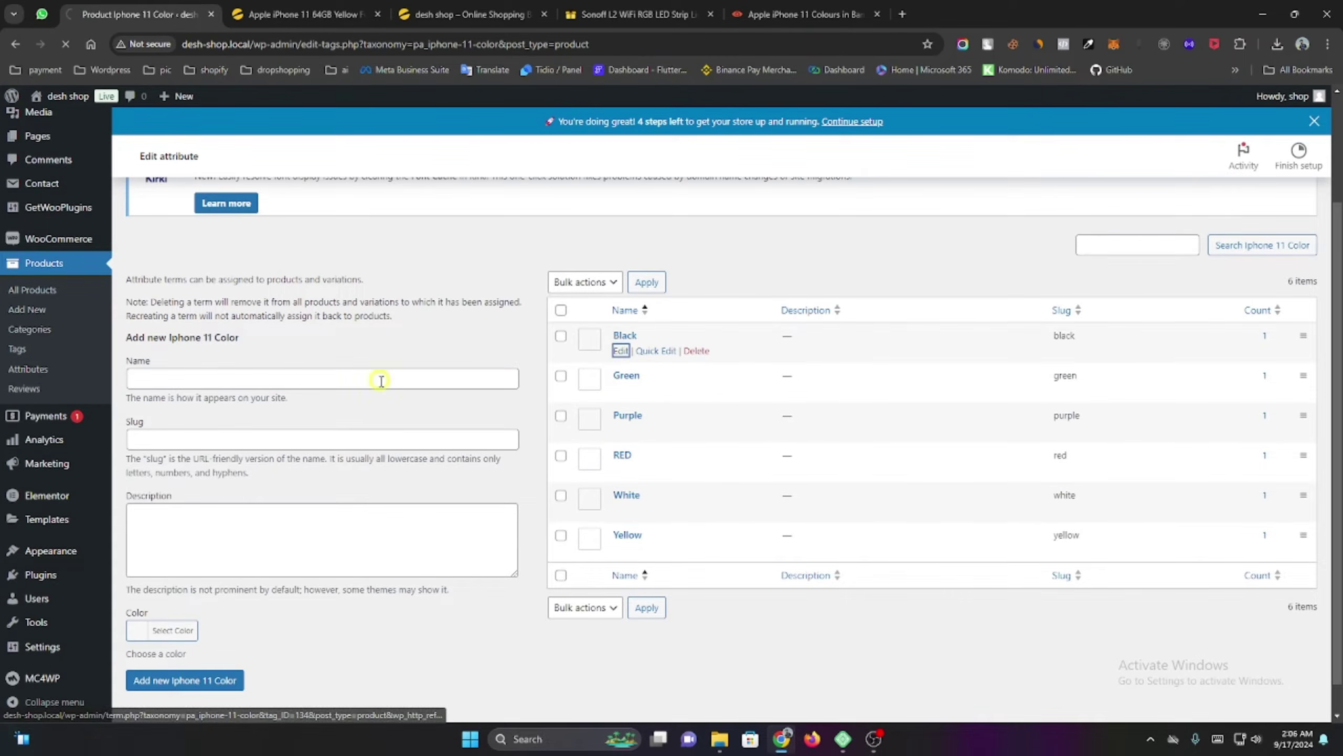
pyautogui.scroll(-1, 325, 500)
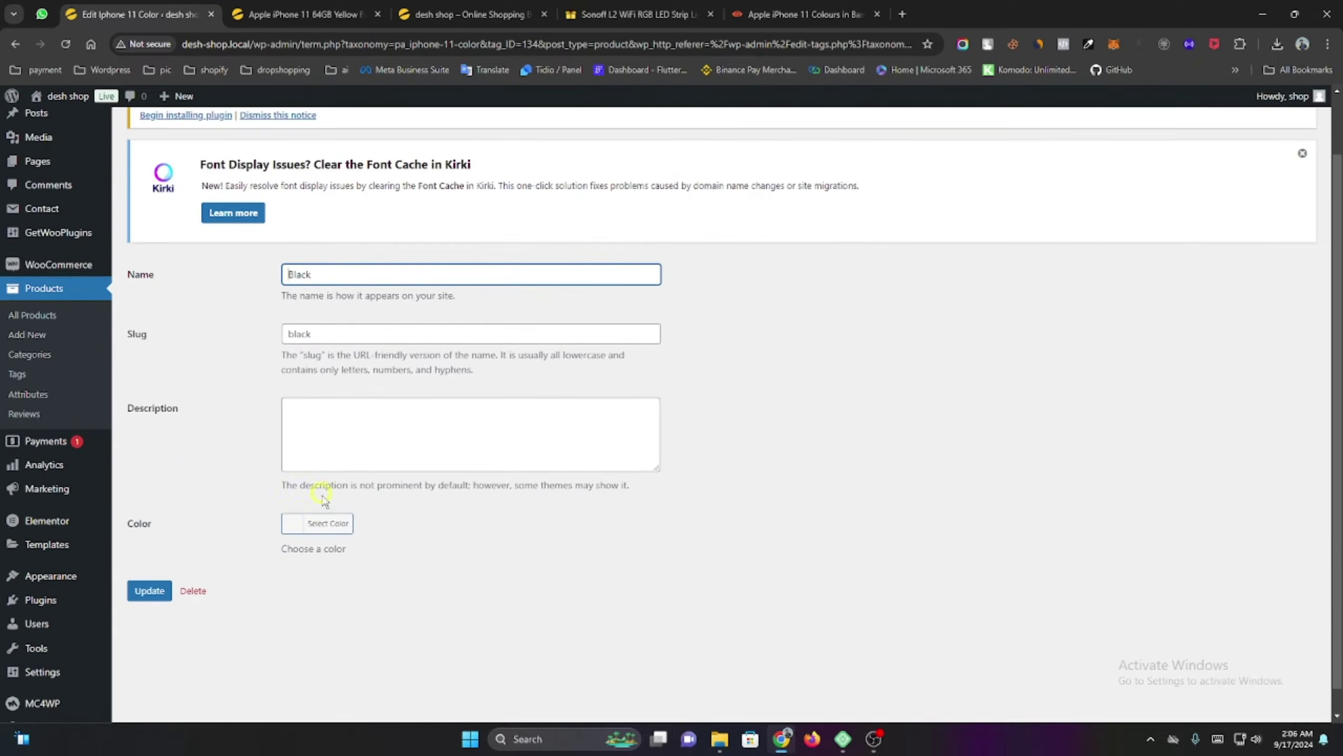
pyautogui.click(293, 521)
pyautogui.click(360, 630)
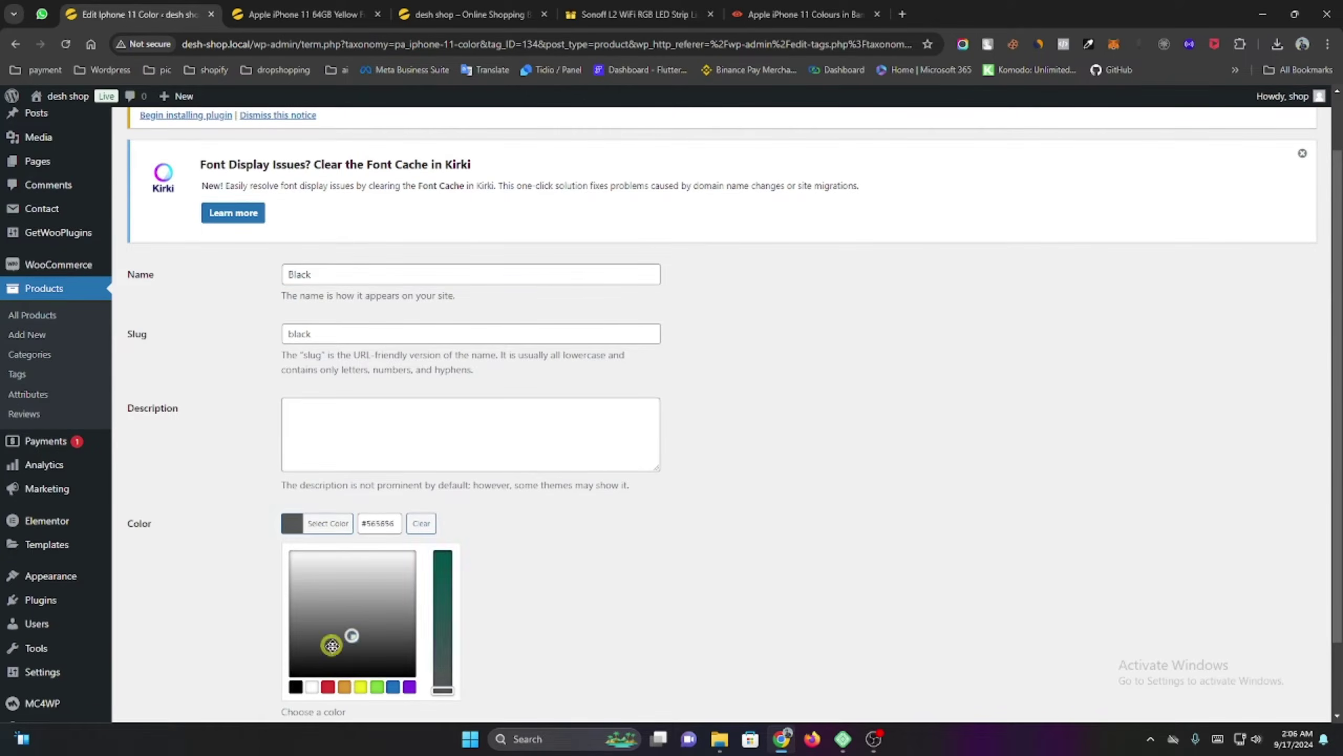
pyautogui.click(278, 688)
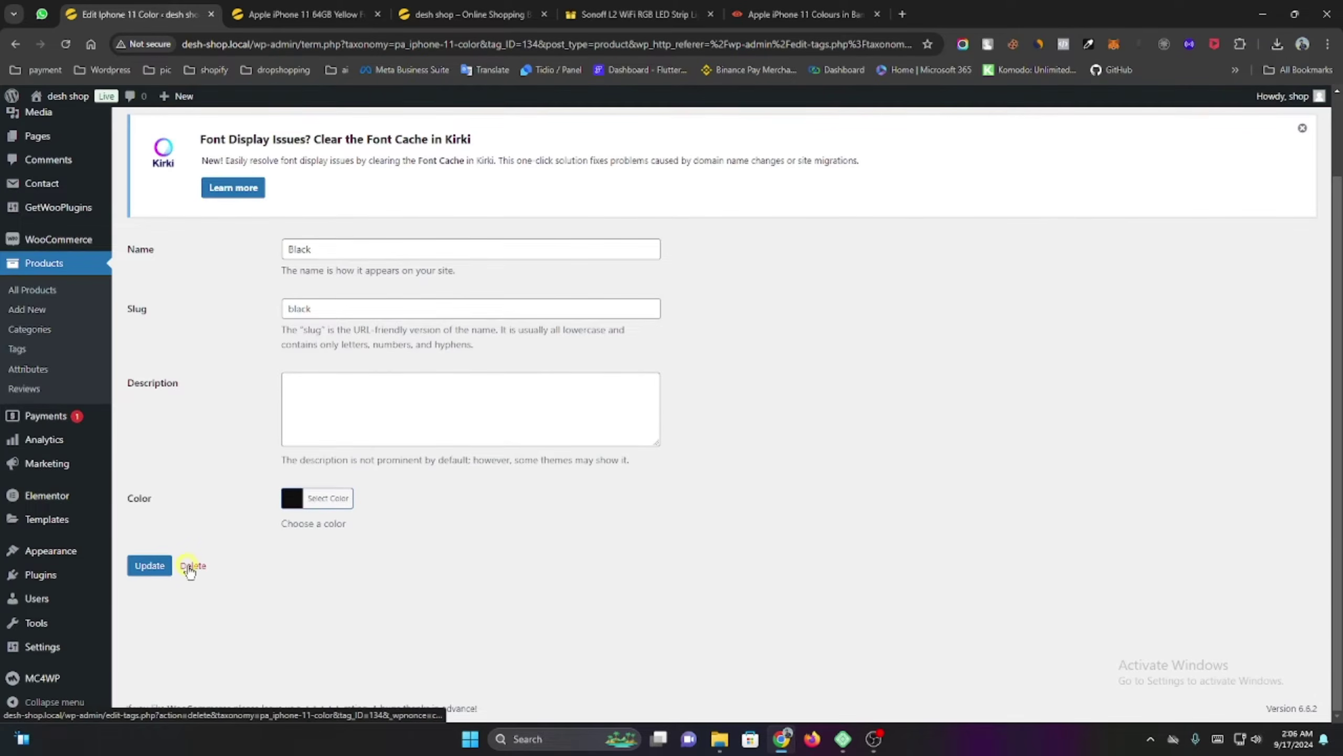
pyautogui.click(152, 566)
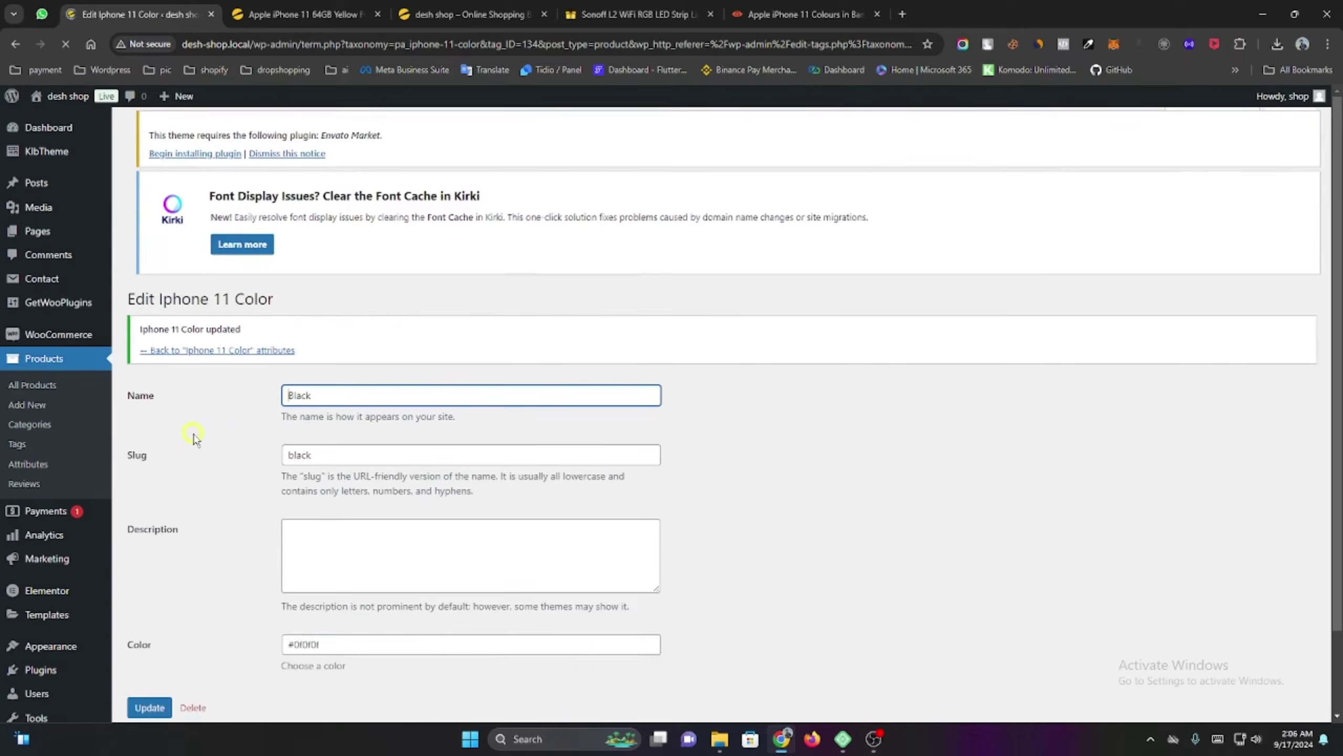
pyautogui.click(187, 360)
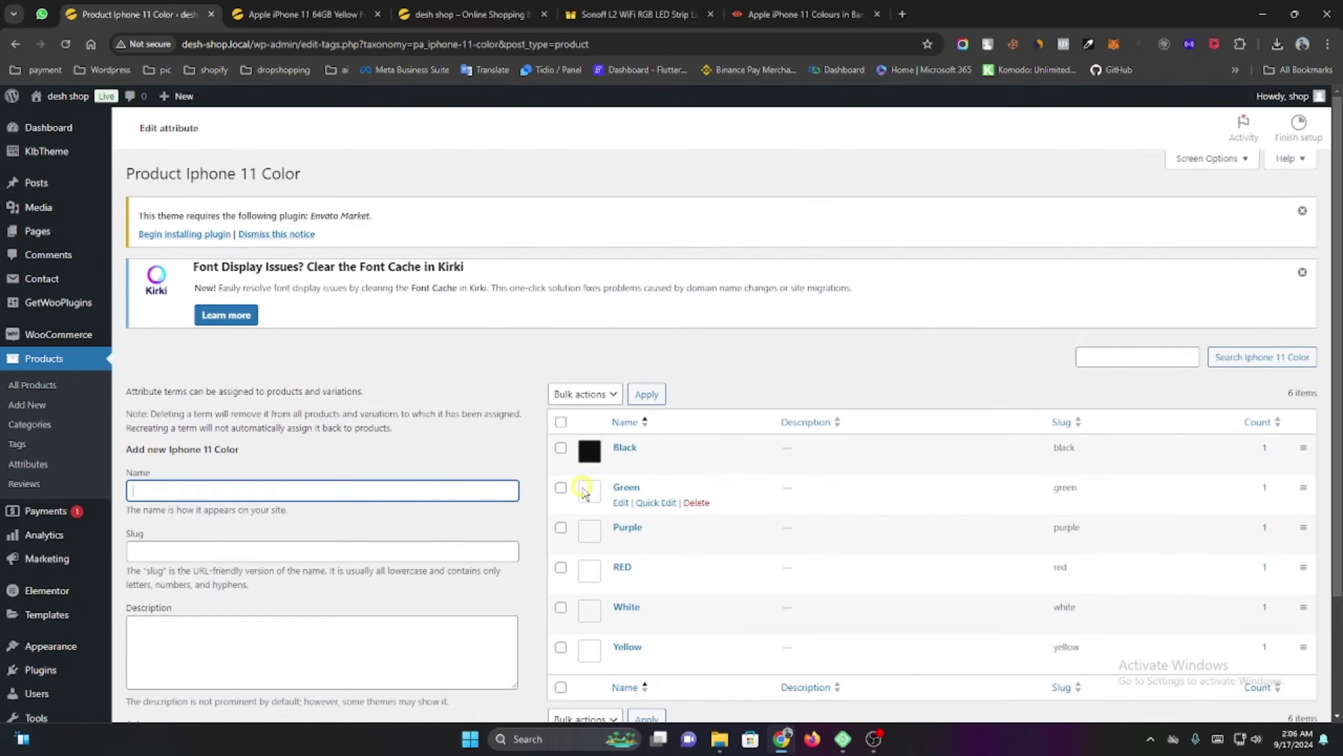
# Open the Green term's colour chooser, then go to the reference colours page.
pyautogui.click(619, 504)
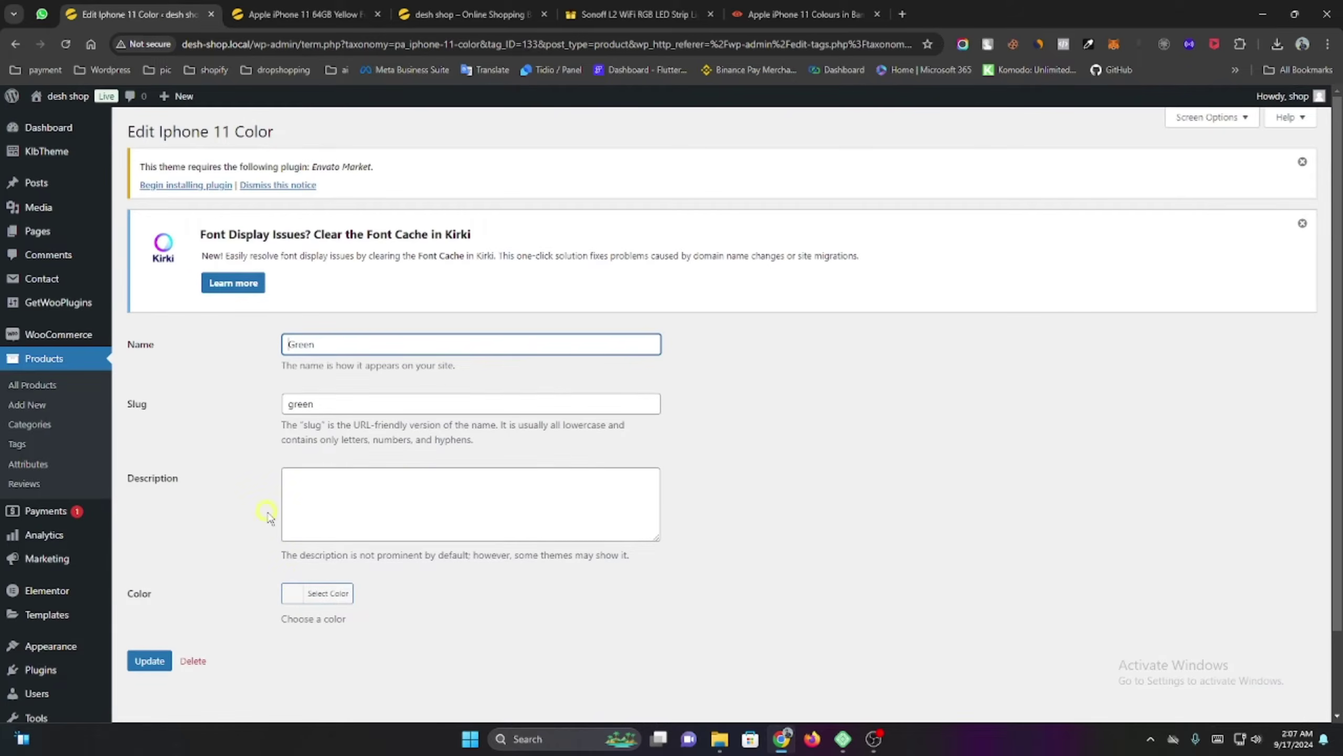
pyautogui.click(297, 590)
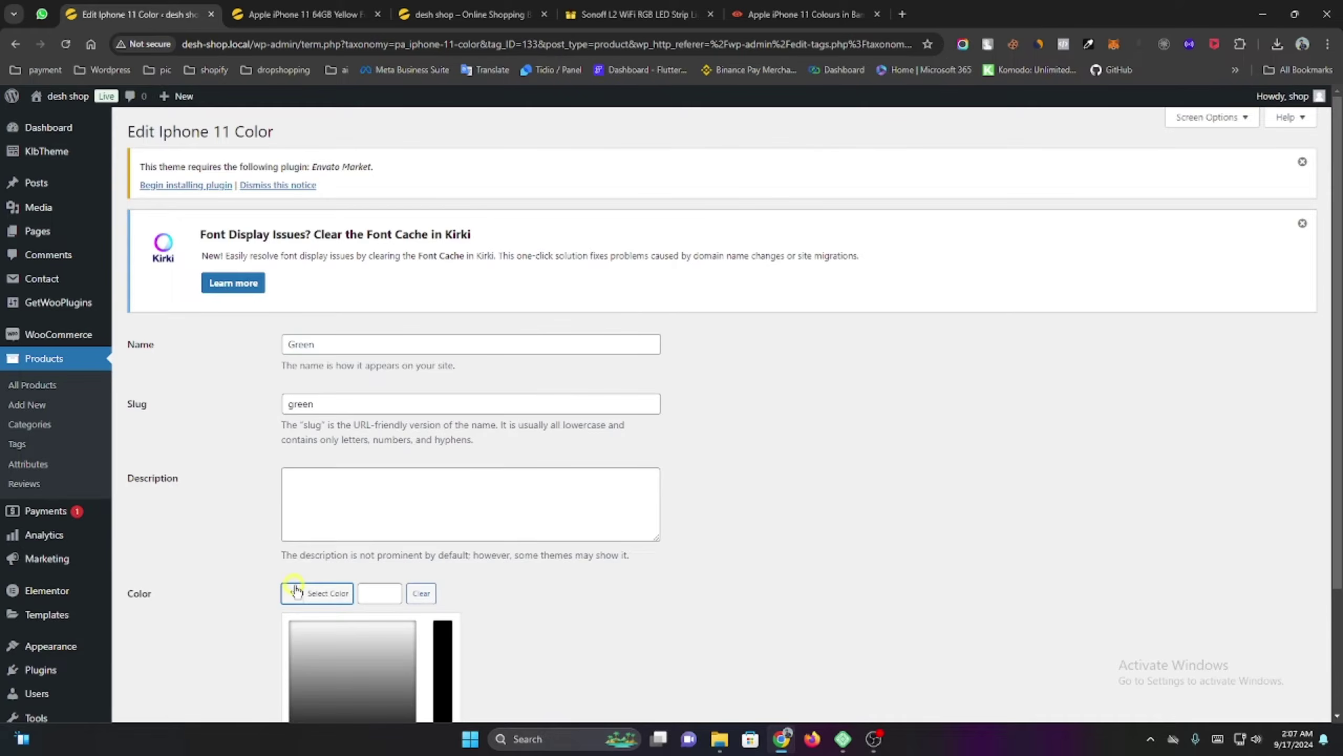
pyautogui.scroll(-3, 333, 553)
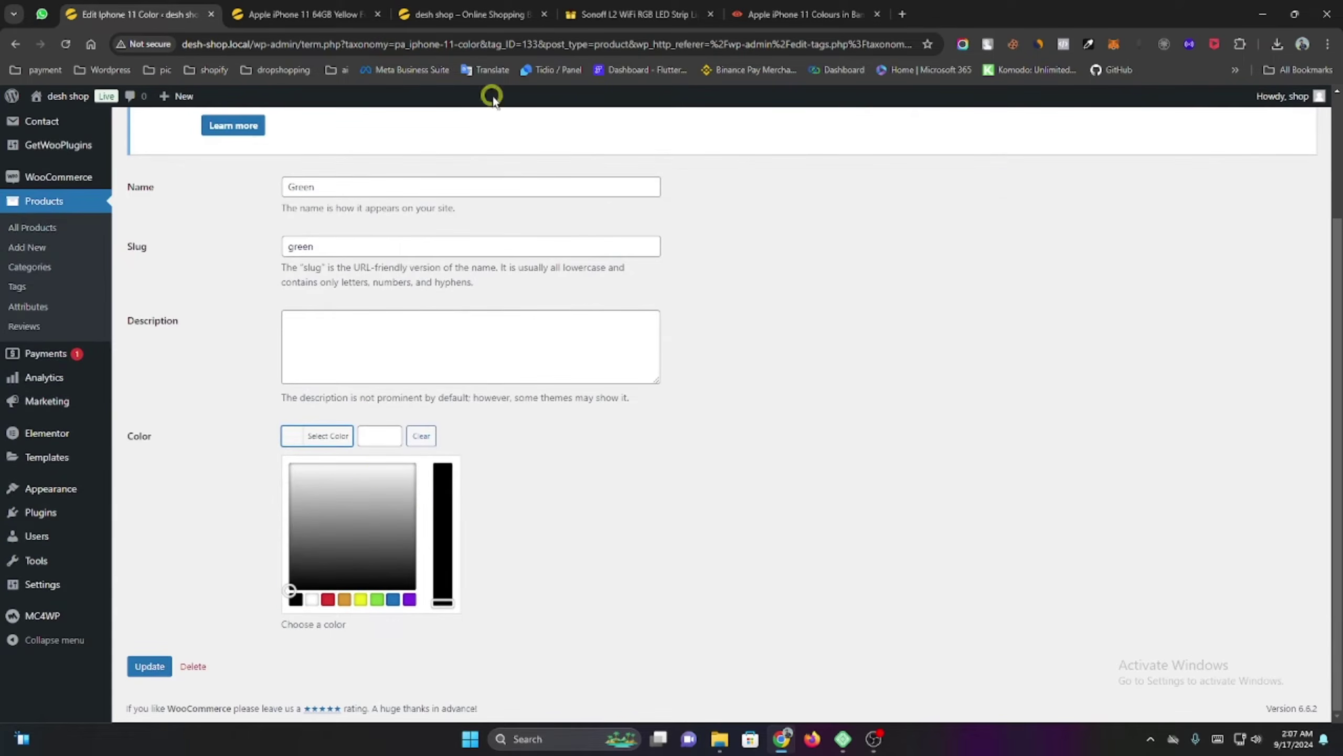
pyautogui.click(743, 6)
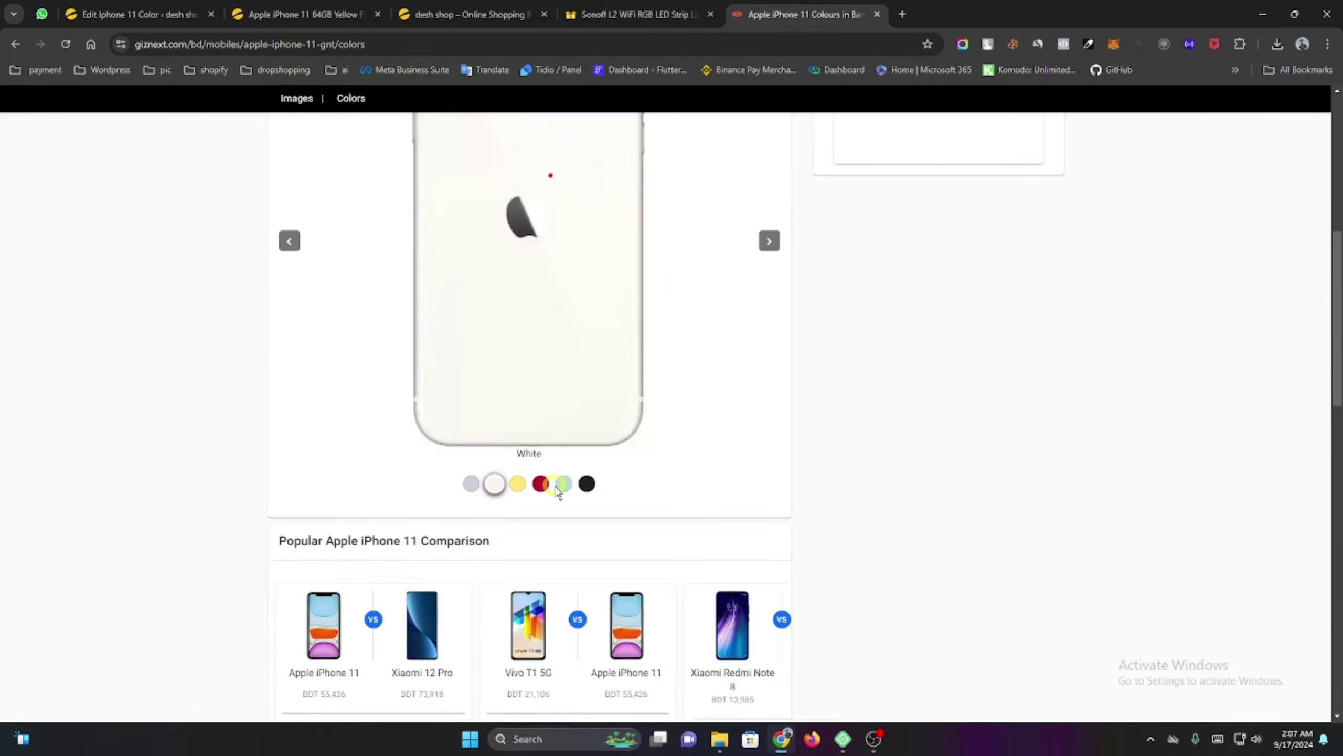
# Sample GizNext's green iPhone 11 swatch with the colour picker extension and copy #b2dbcb.
pyautogui.click(561, 486)
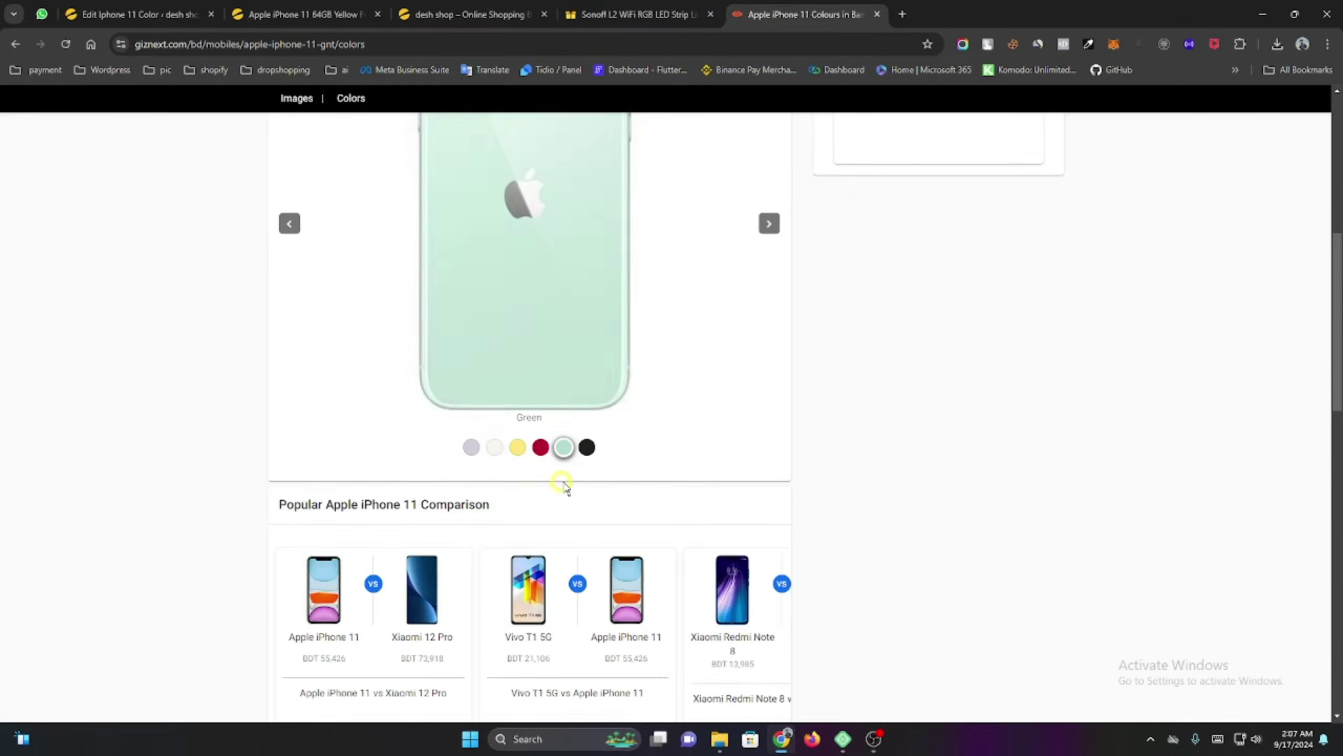
pyautogui.click(1089, 45)
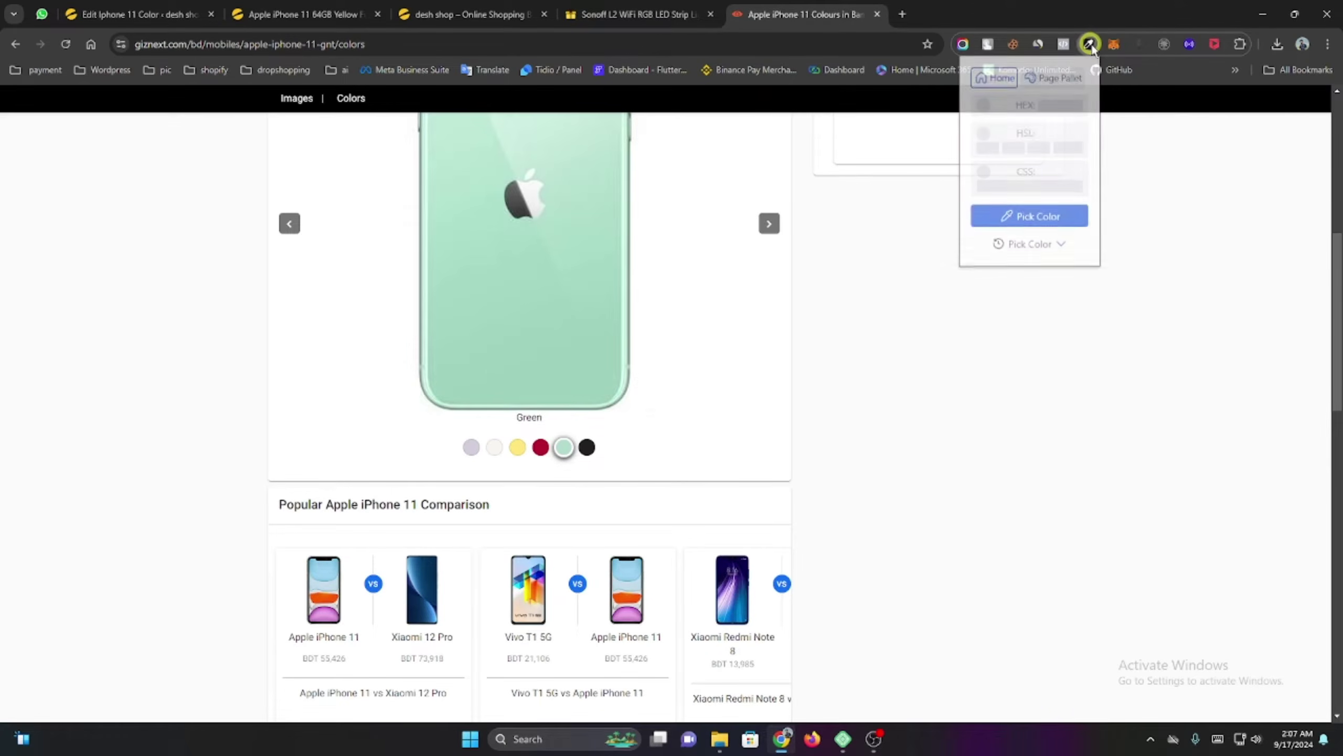
pyautogui.click(1022, 224)
pyautogui.click(564, 448)
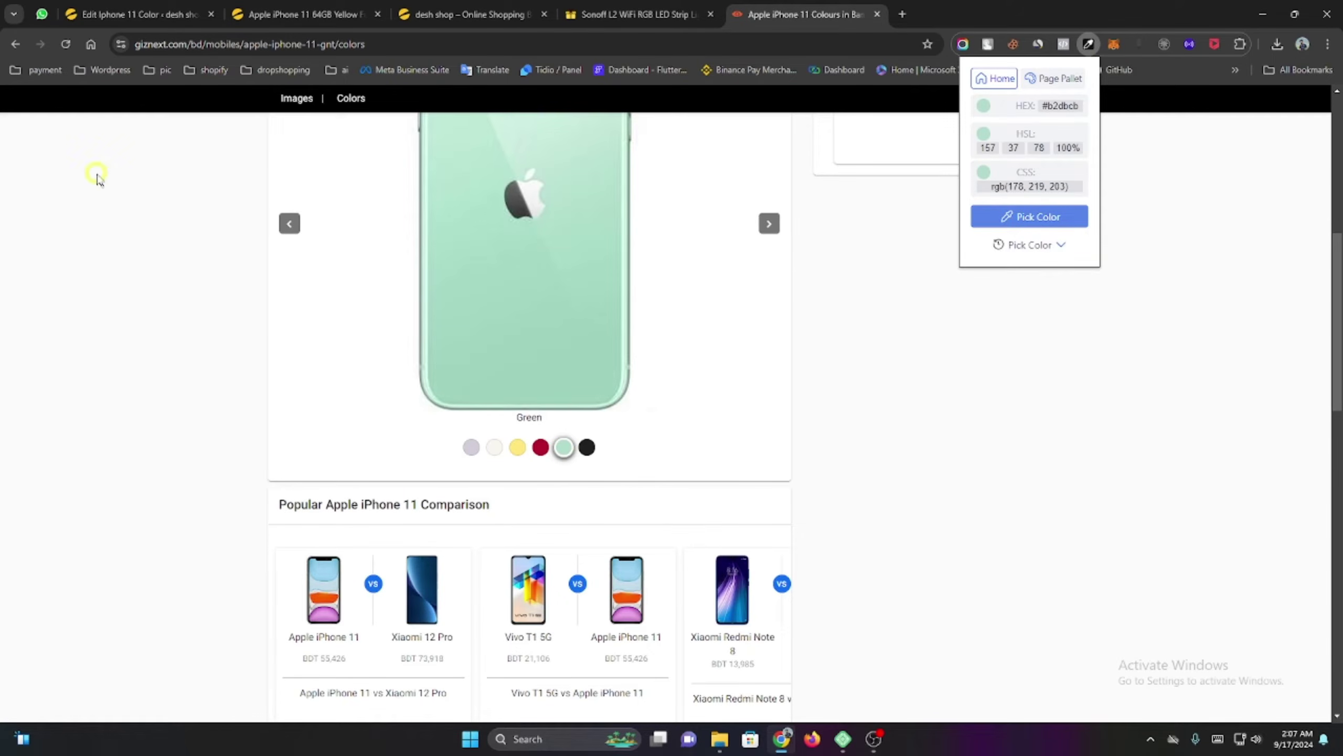
pyautogui.click(1049, 104)
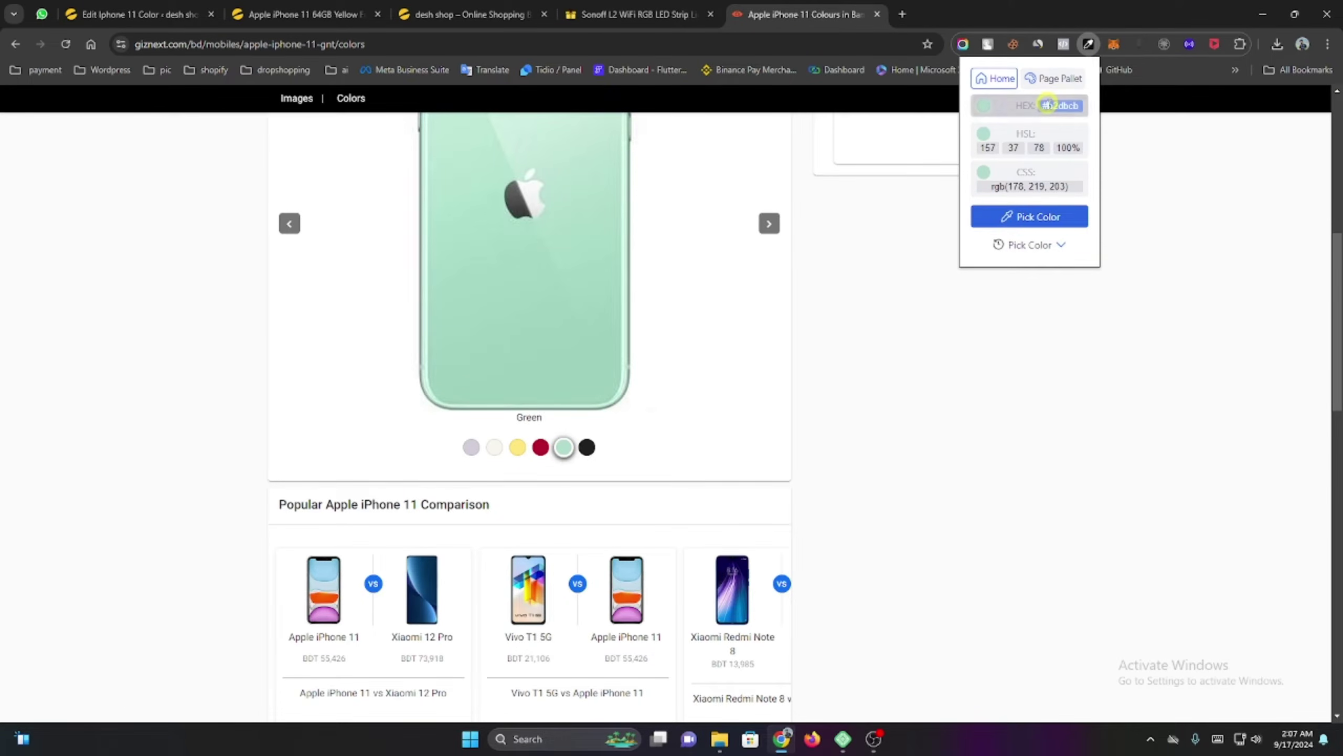
pyautogui.click(1047, 106)
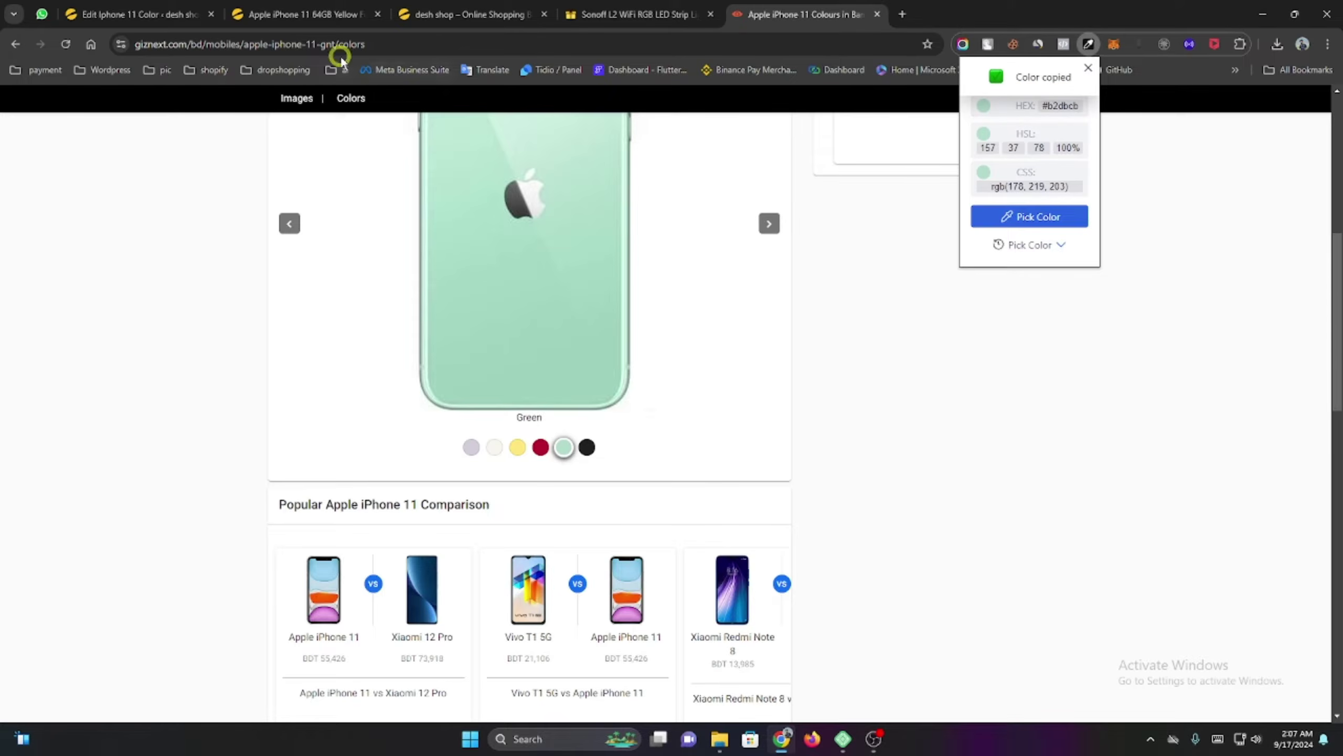
# Paste #b2dbcb as the Green term's colour, update it, and open the Purple term for editing.
pyautogui.click(137, 14)
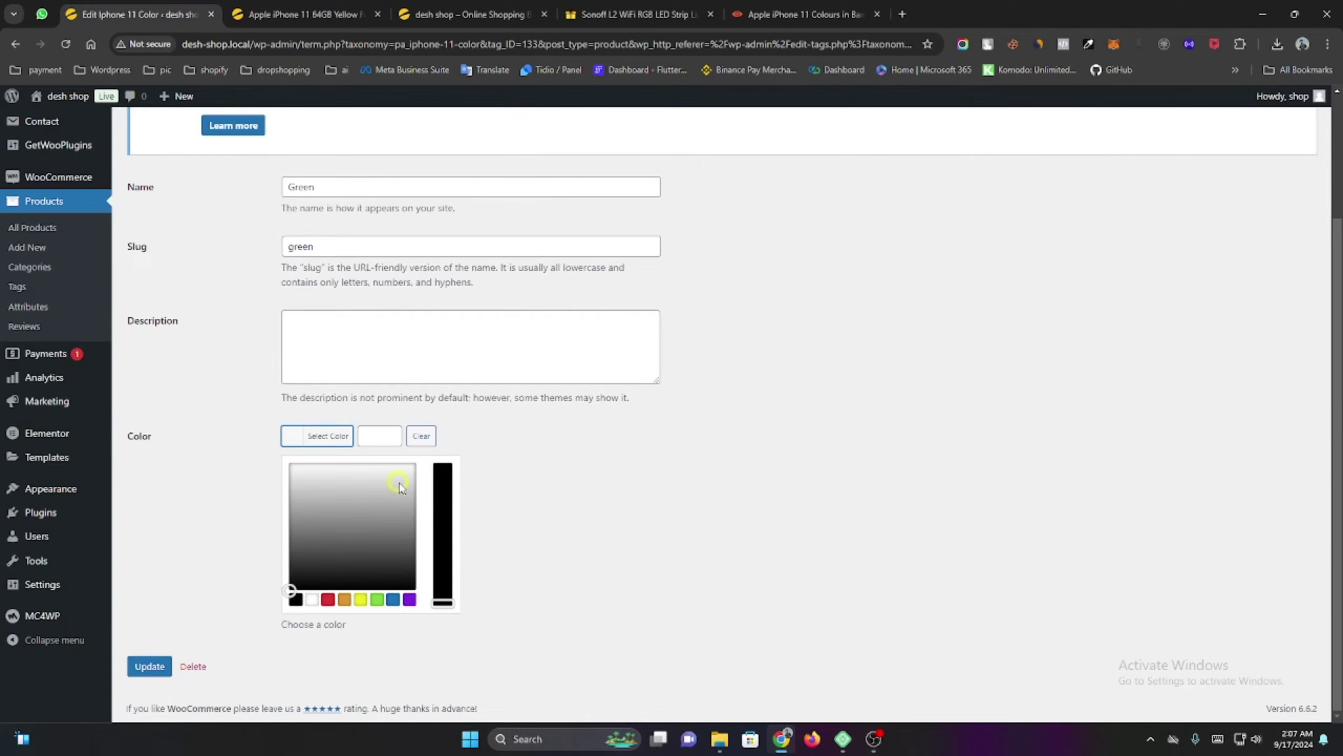
pyautogui.click(382, 433)
pyautogui.hotkey('ctrl', 'v')
pyautogui.click(550, 458)
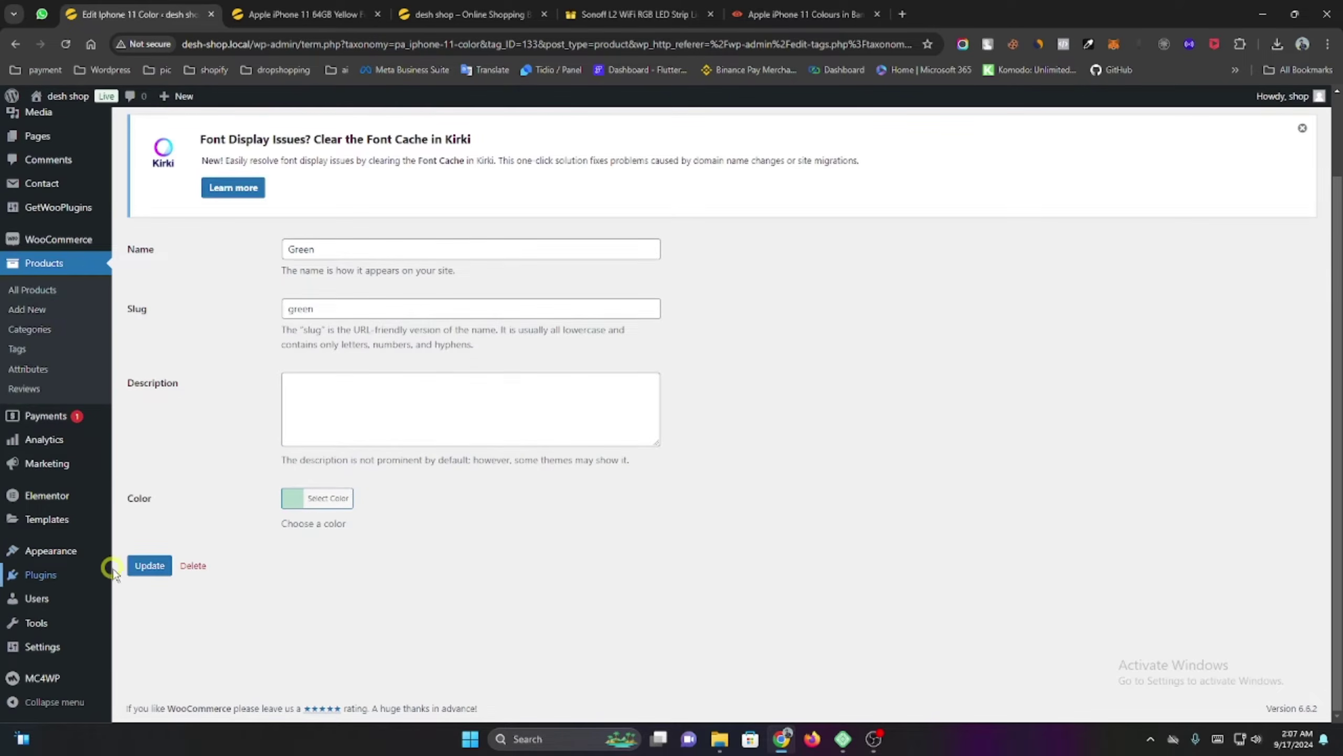
pyautogui.click(148, 567)
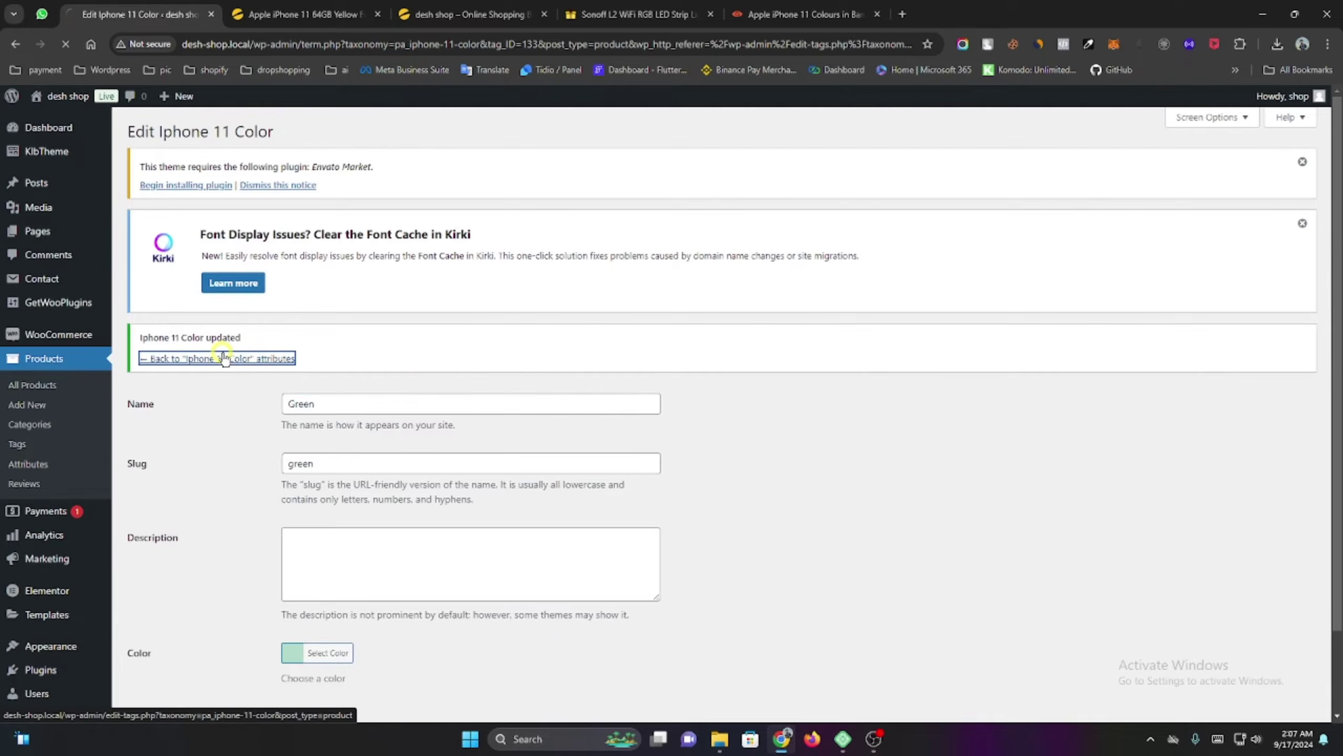
pyautogui.click(224, 359)
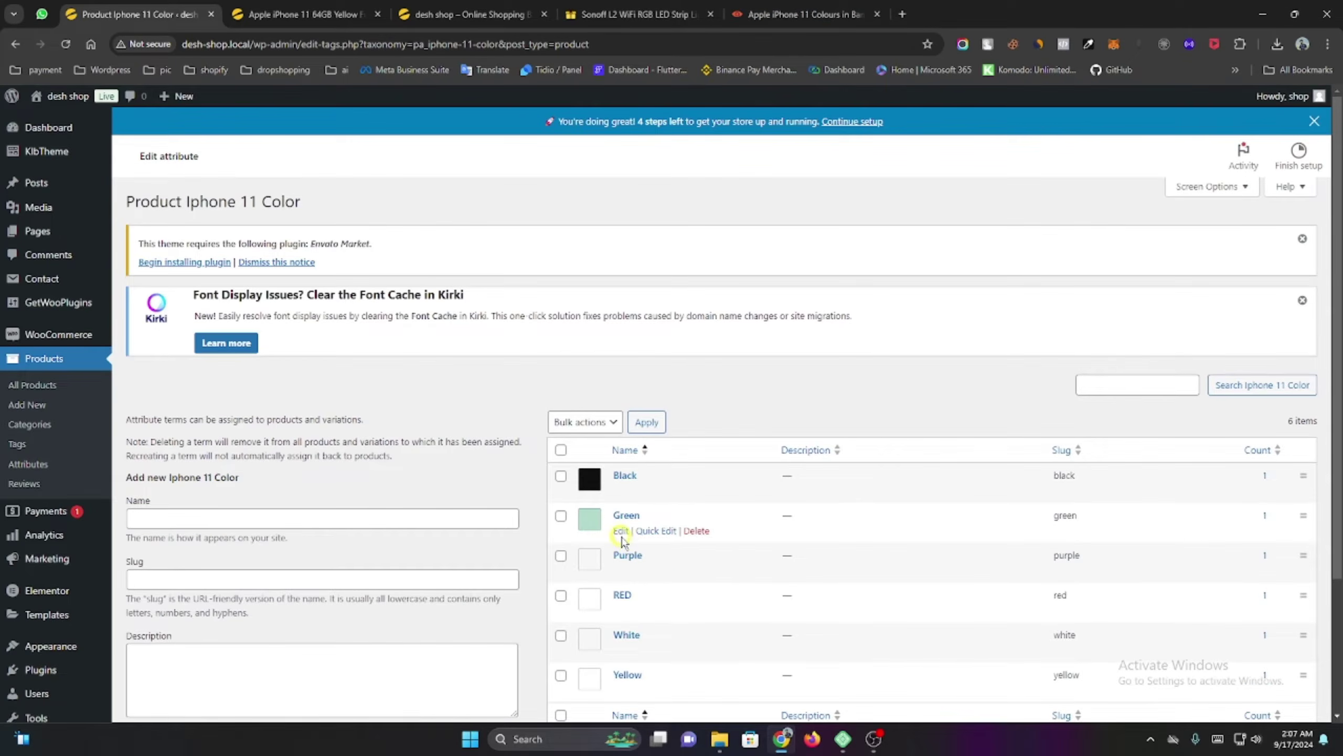
pyautogui.click(617, 570)
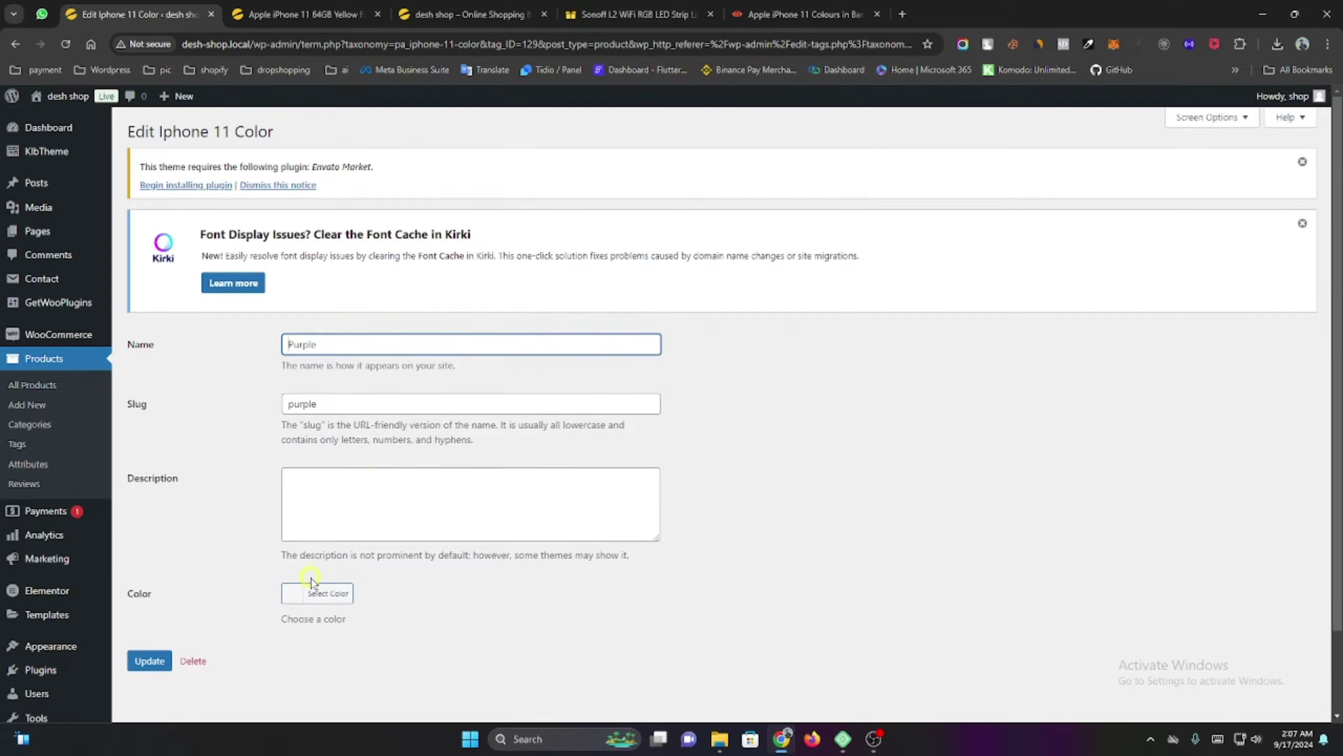
pyautogui.click(830, 5)
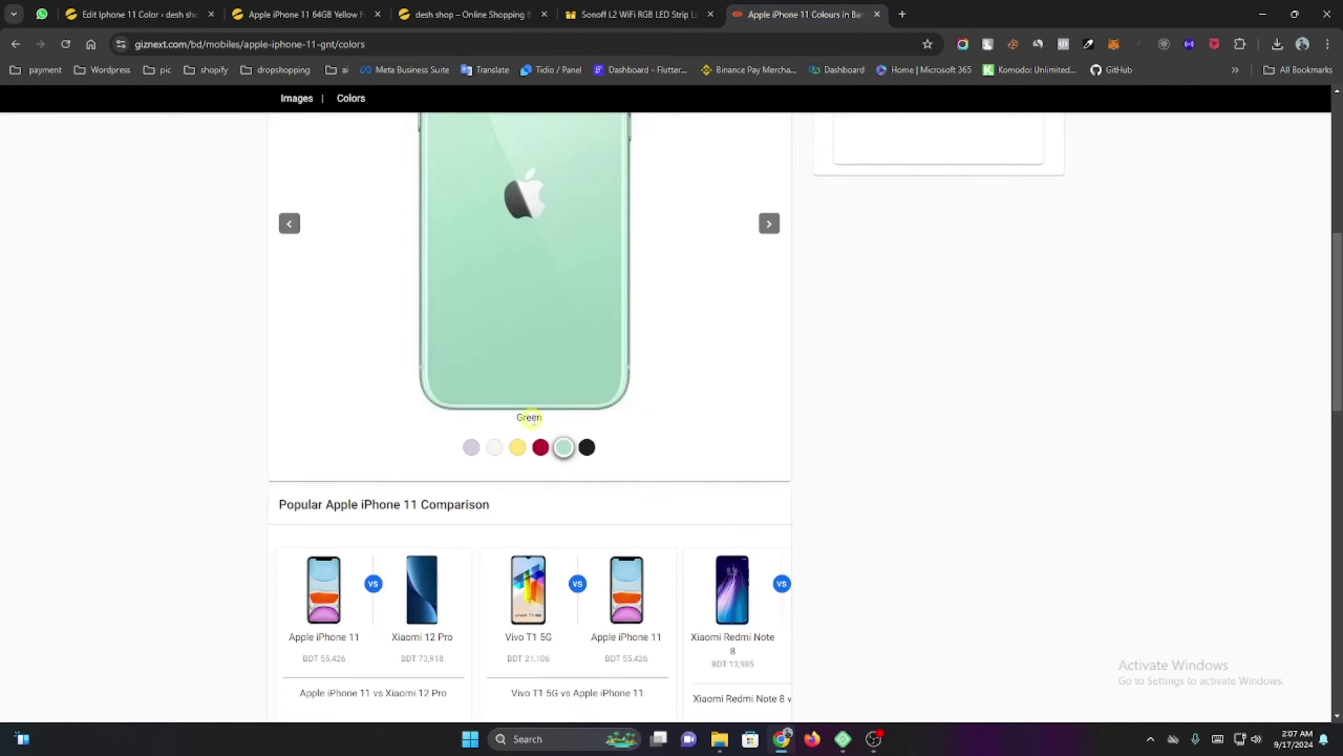
# Sample the purple iPhone 11 swatch on giznext and copy its hex #d2ccd9.
pyautogui.click(156, 6)
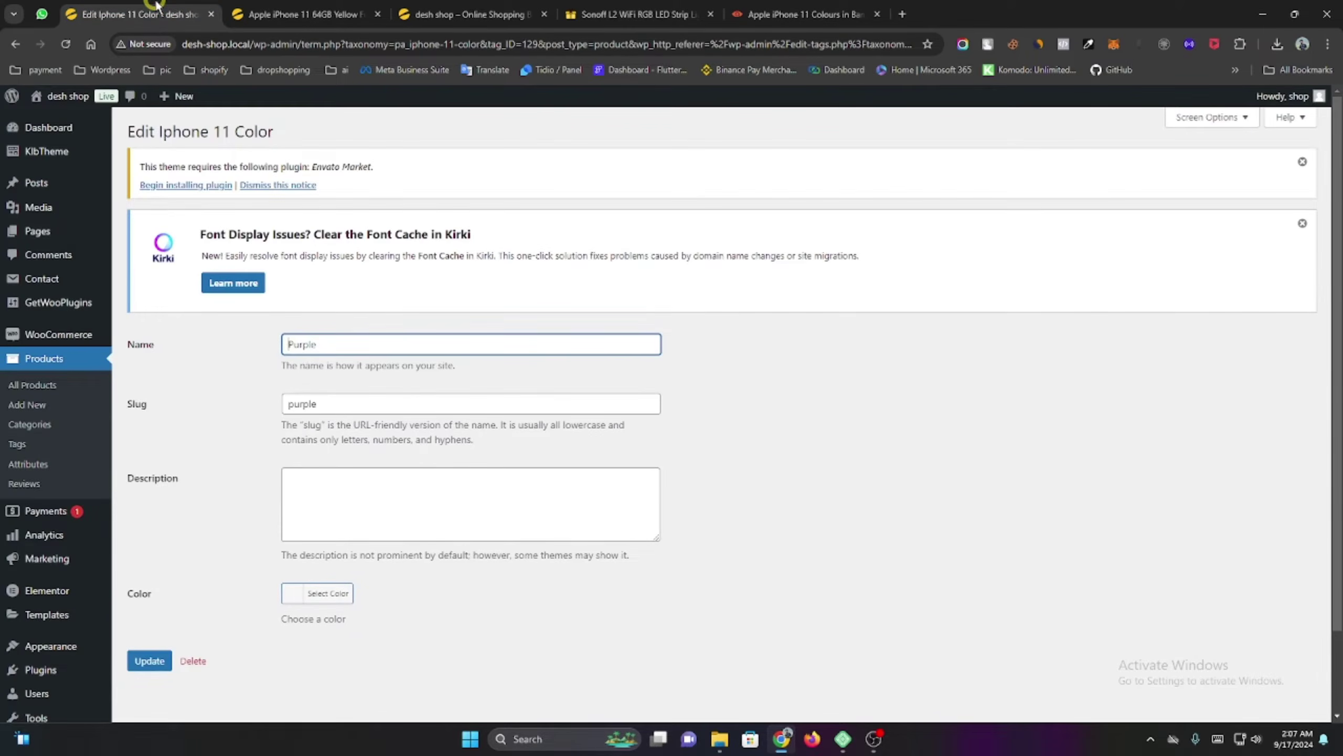
pyautogui.click(778, 13)
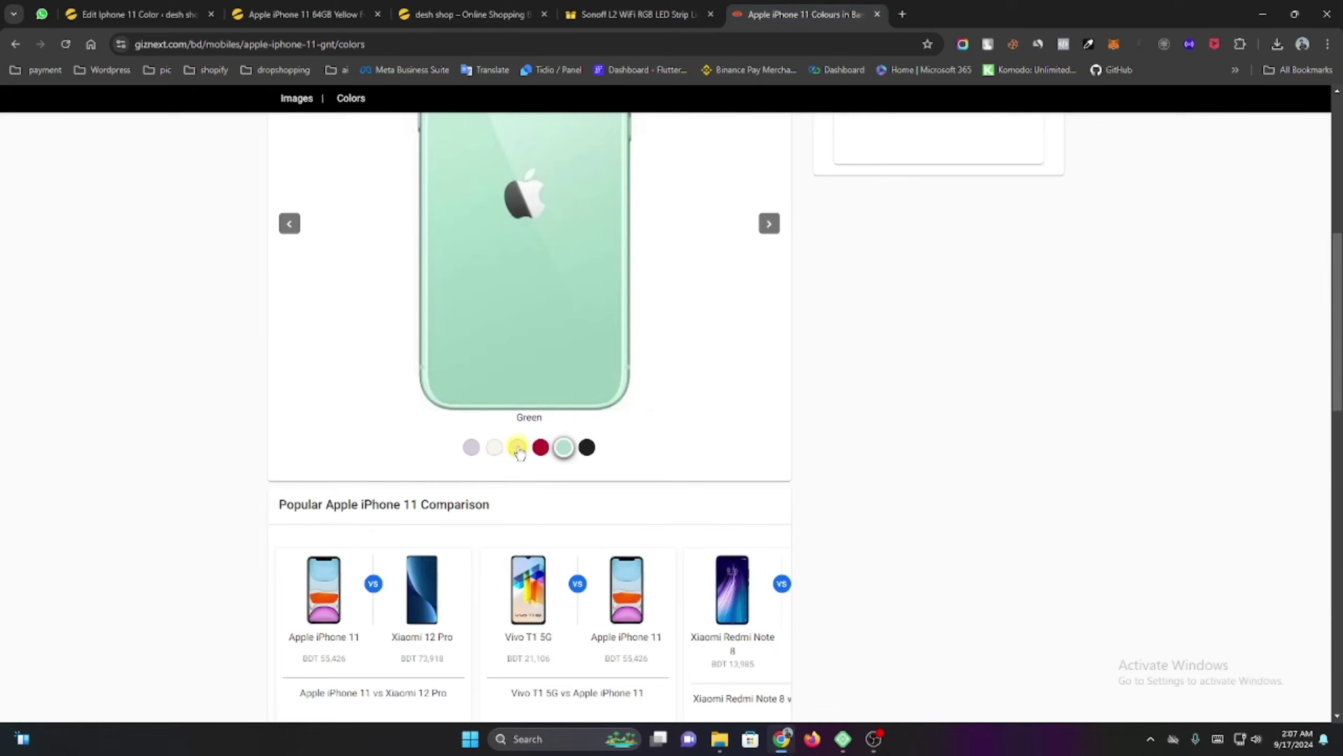
pyautogui.click(494, 448)
pyautogui.click(472, 483)
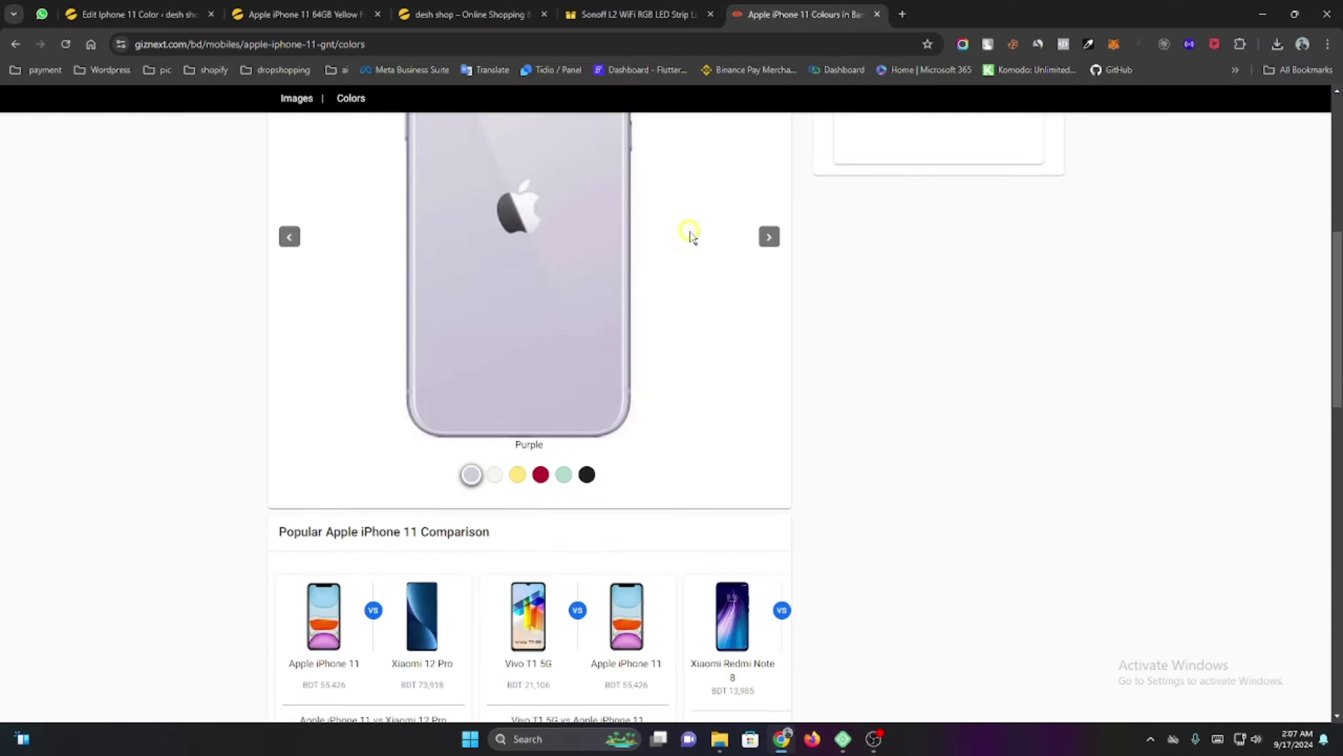
pyautogui.click(1090, 45)
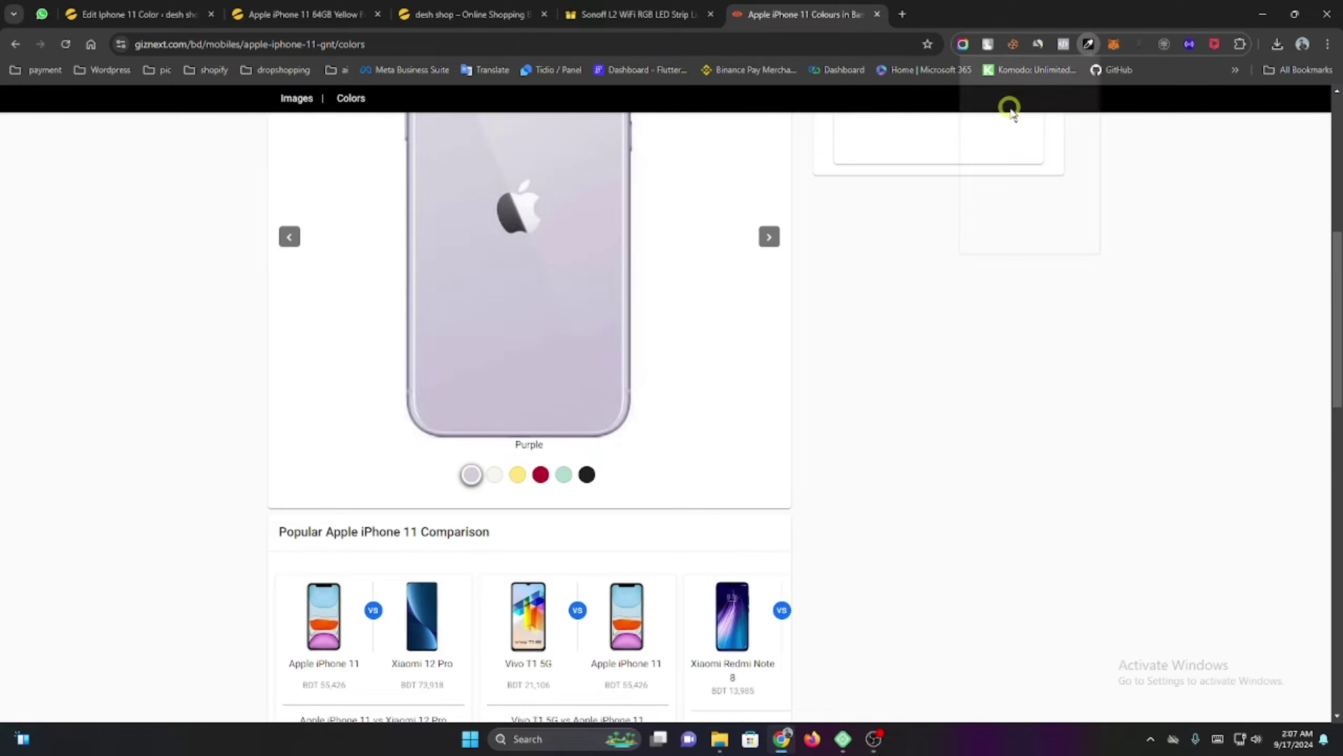
pyautogui.click(1008, 211)
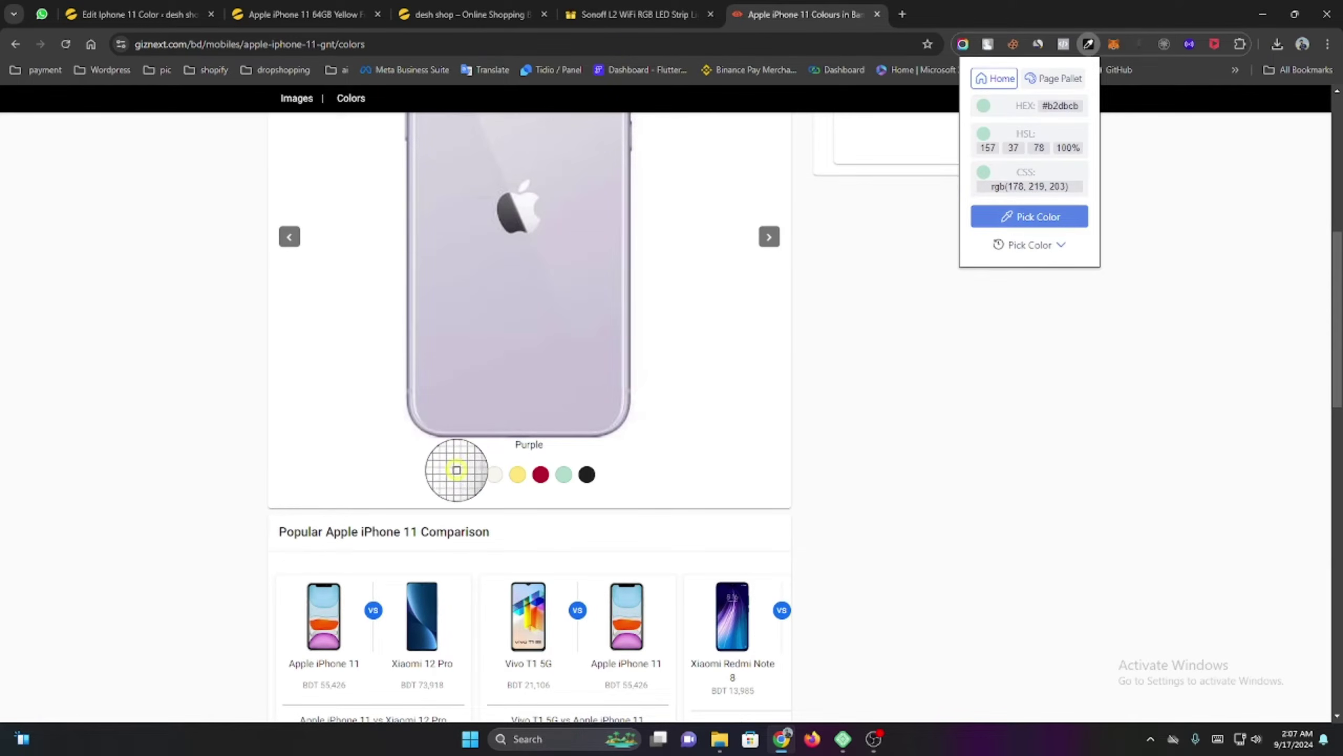
pyautogui.click(471, 476)
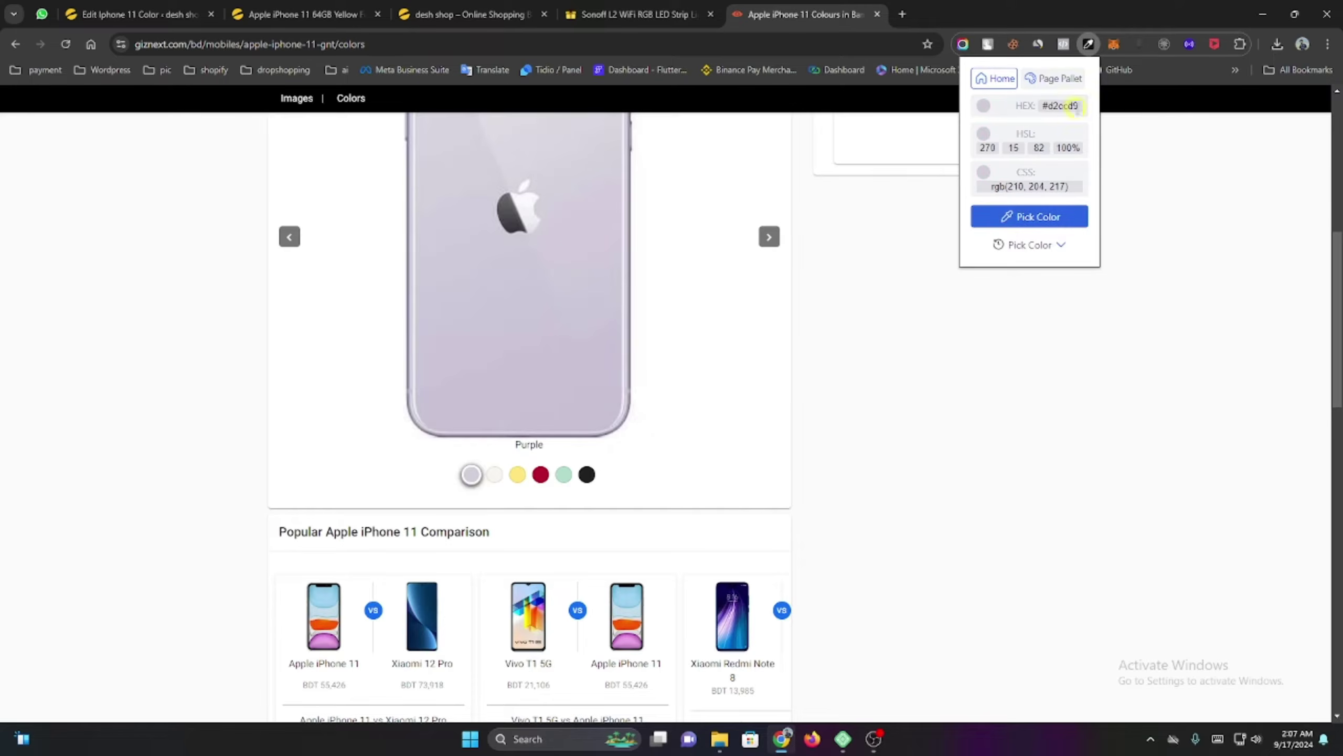
pyautogui.click(1012, 106)
pyautogui.click(132, 14)
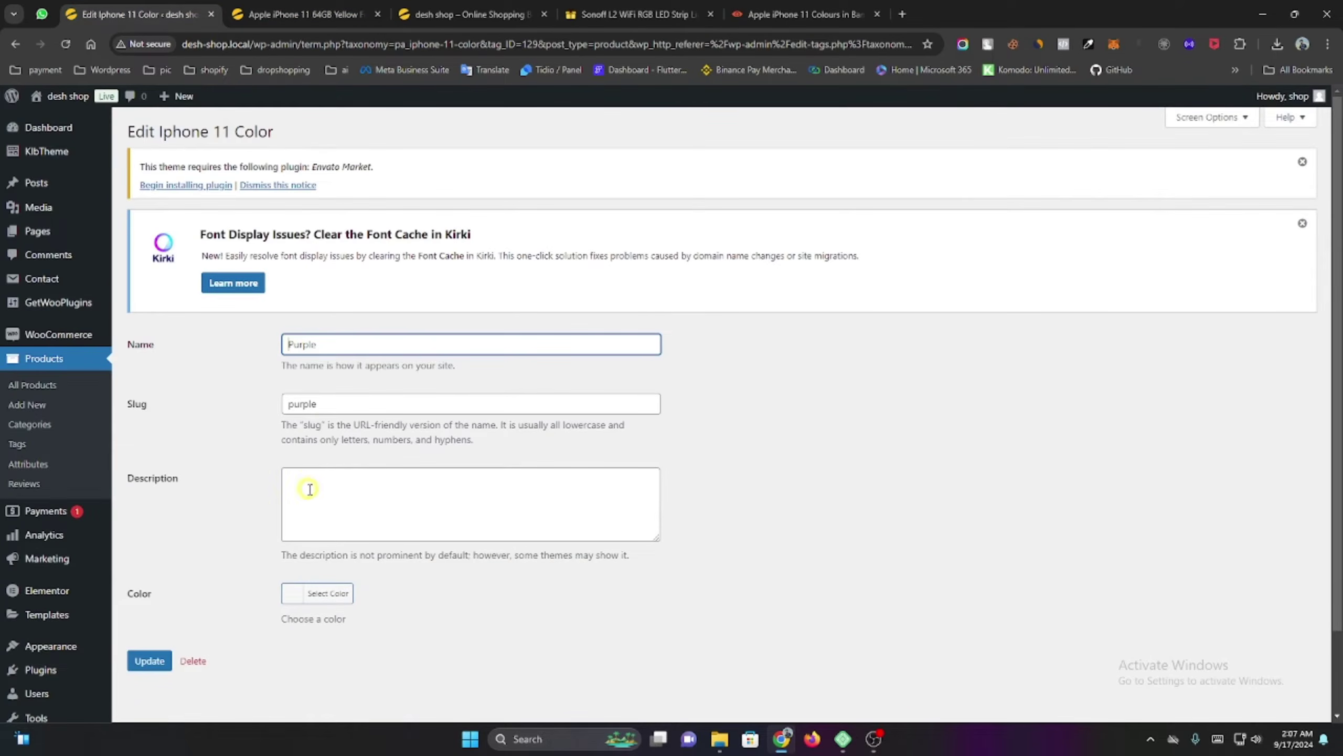
# Paste the copied #d2ccd9 into the Purple term's colour field and update the term.
pyautogui.click(294, 593)
pyautogui.click(365, 591)
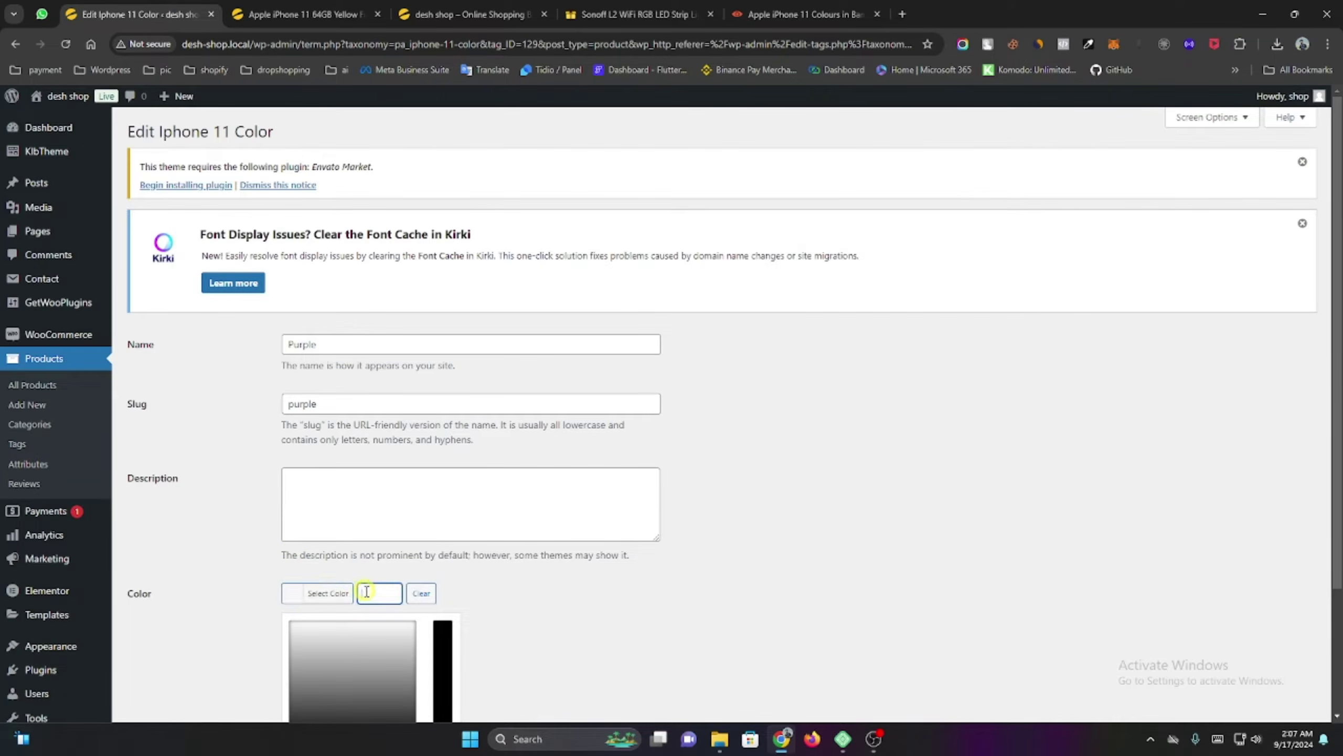
pyautogui.hotkey('ctrl', 'v')
pyautogui.click(497, 615)
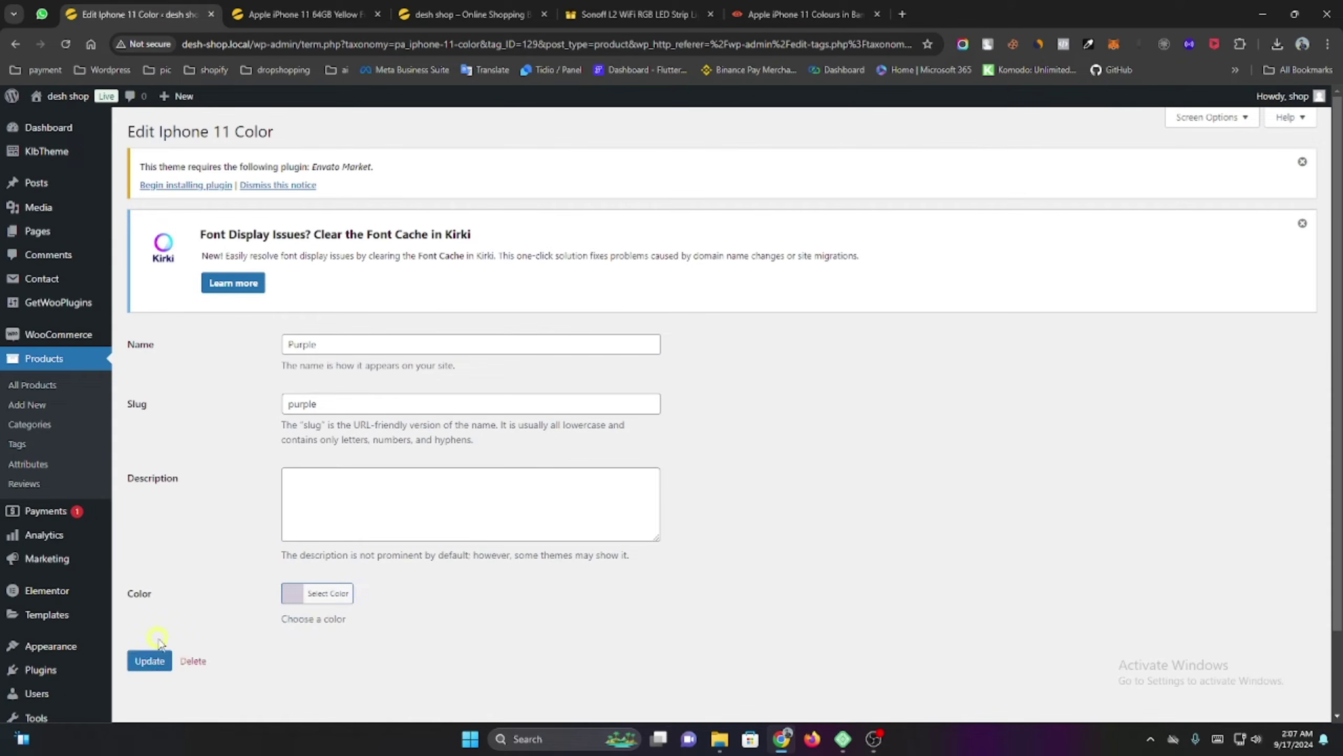
pyautogui.click(149, 662)
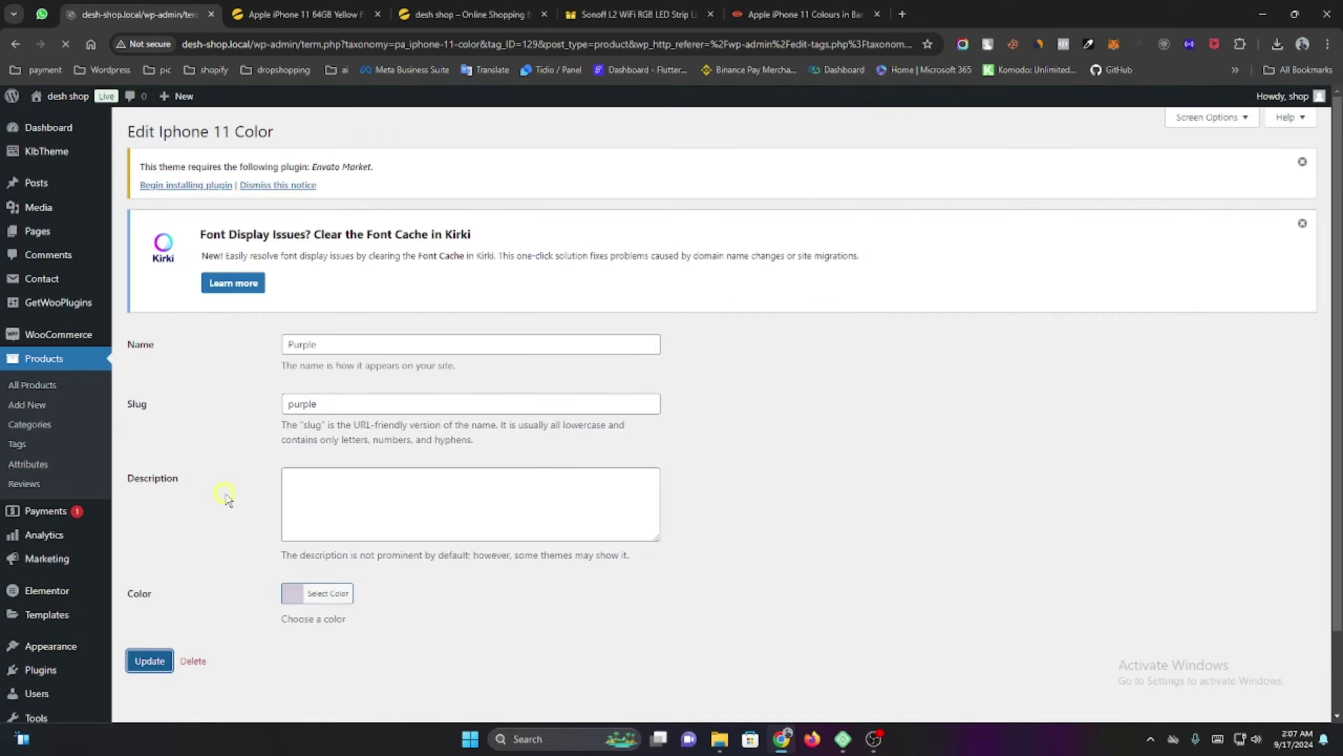
# Return to the Iphone 11 Color term list and open the RED term for editing.
pyautogui.scroll(-2, 232, 466)
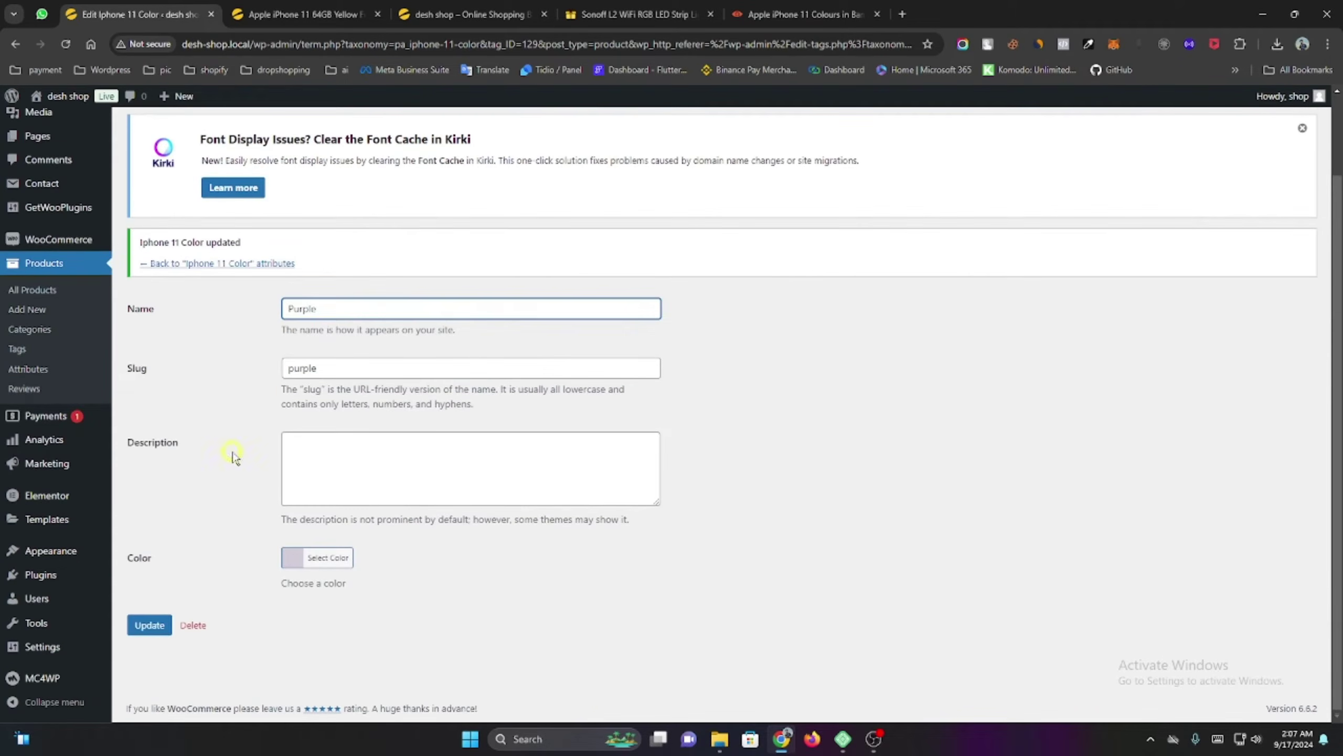
pyautogui.click(224, 264)
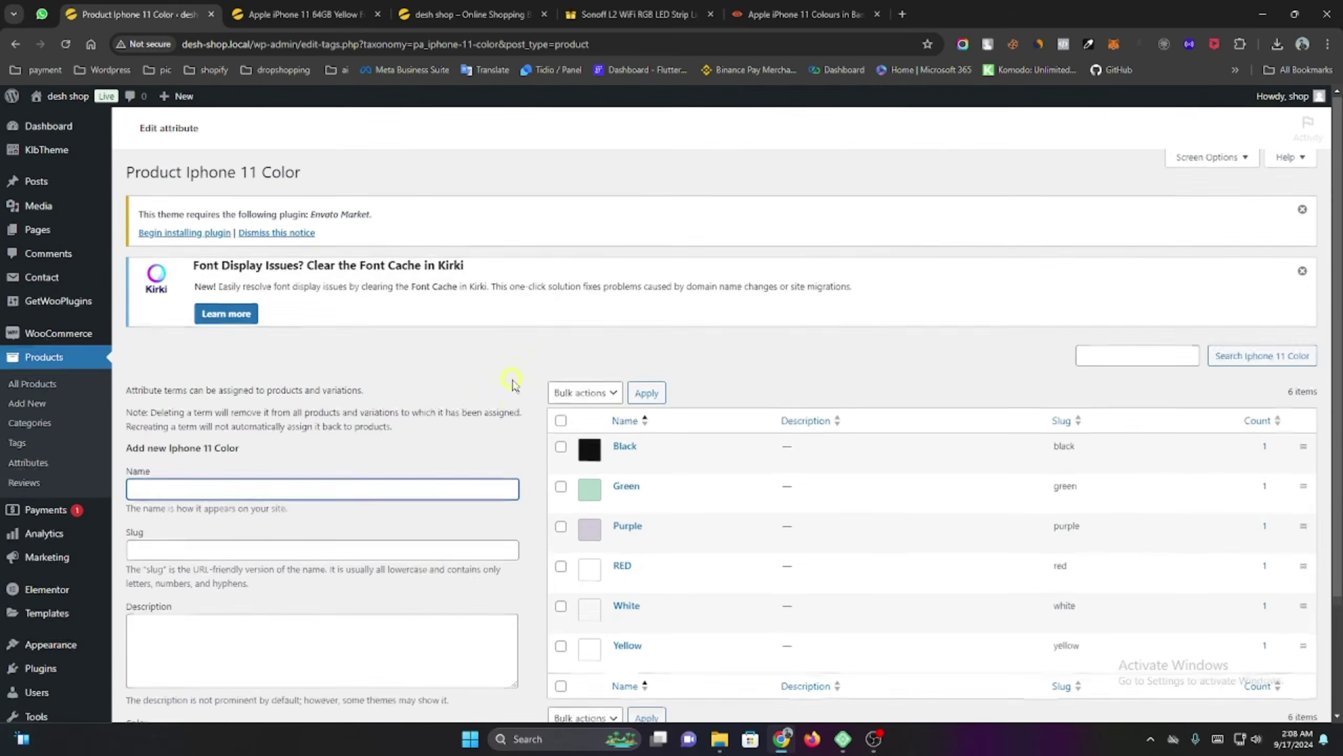
pyautogui.scroll(-3, 548, 339)
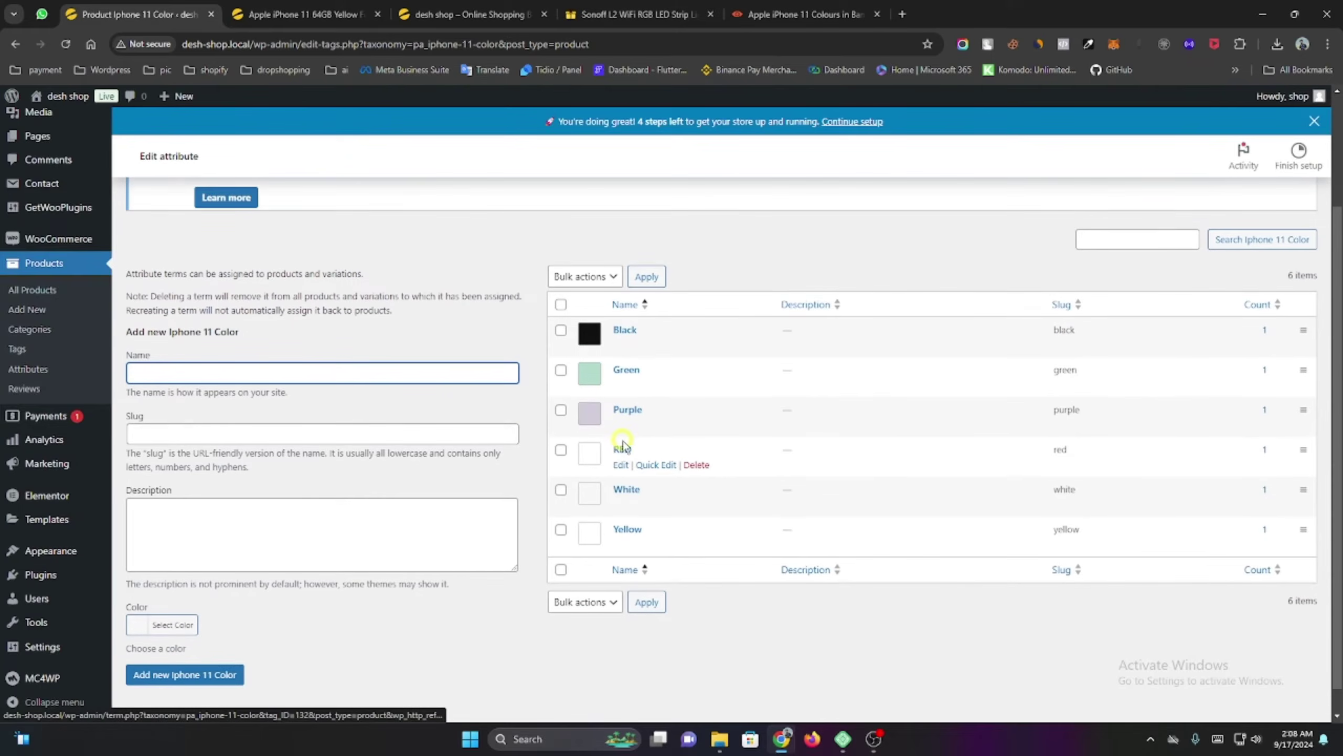
pyautogui.click(620, 465)
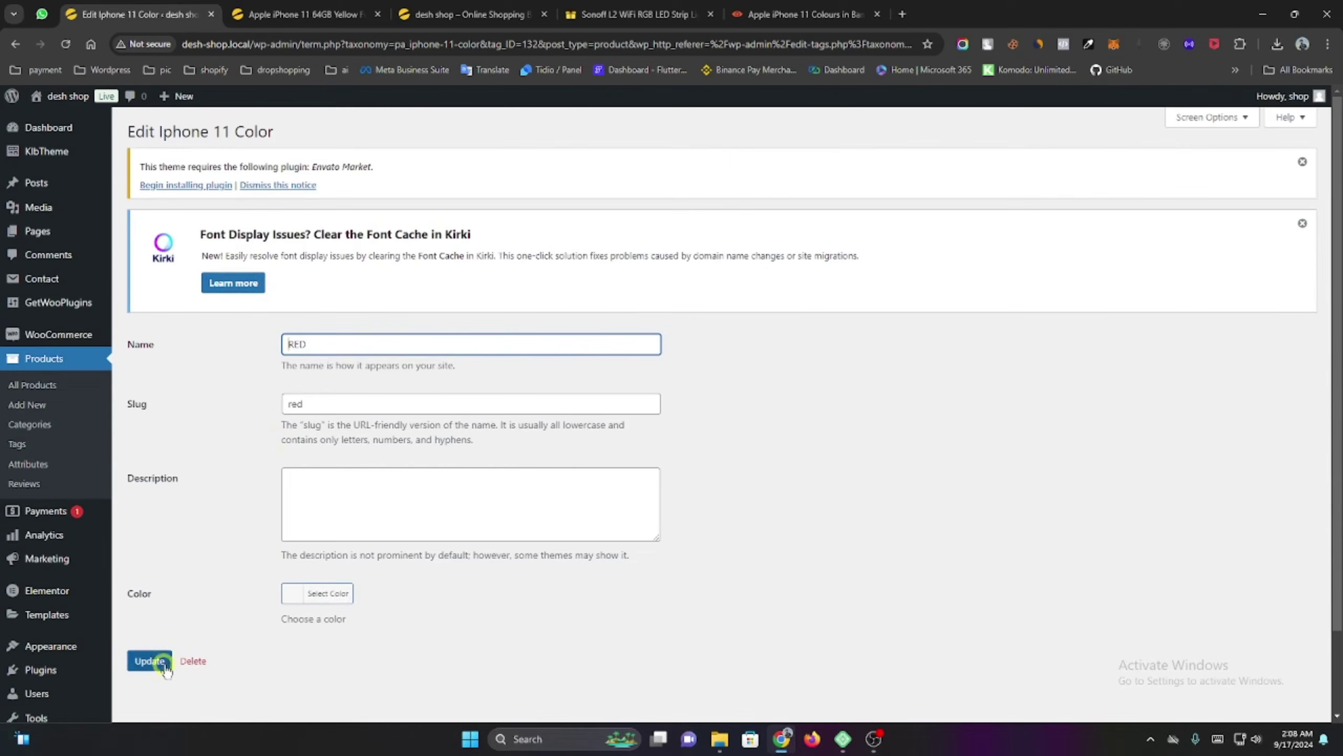
# Give the RED term the preset red palette colour, update it, and return to the term list.
pyautogui.click(305, 608)
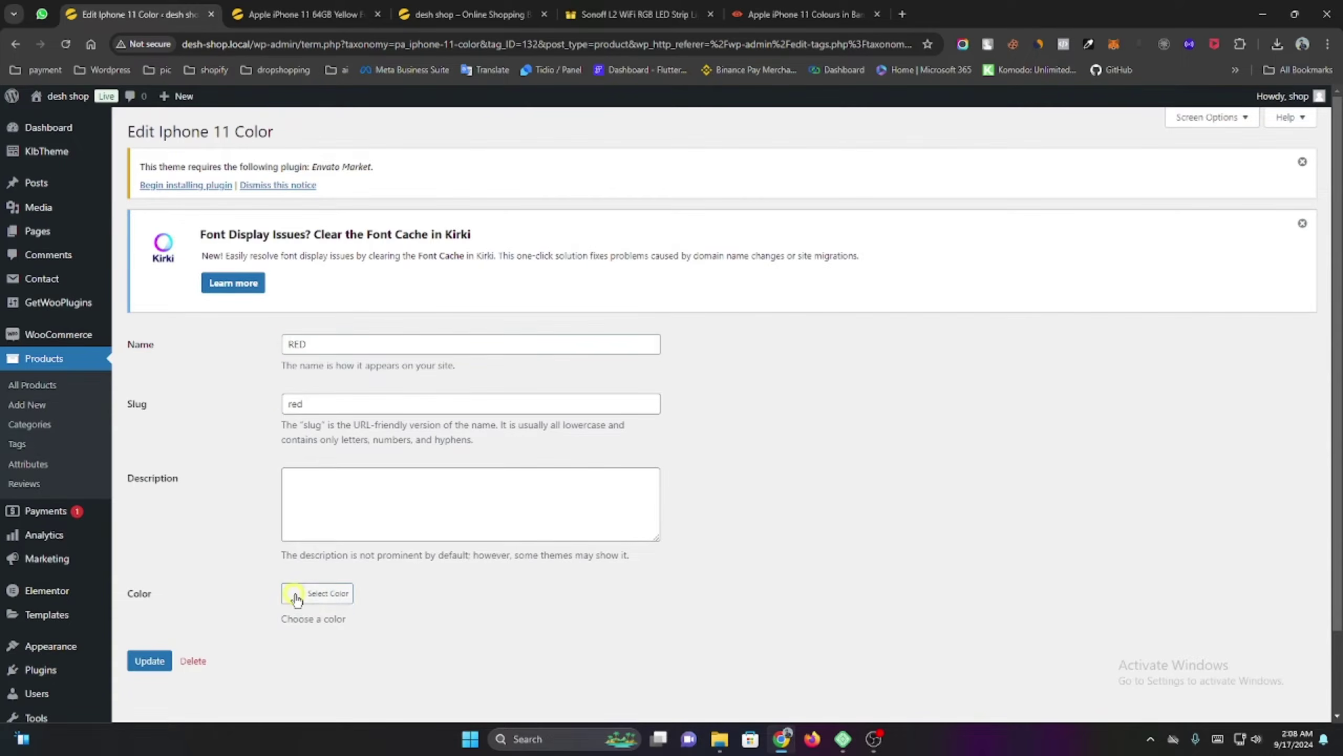
pyautogui.scroll(-3, 333, 614)
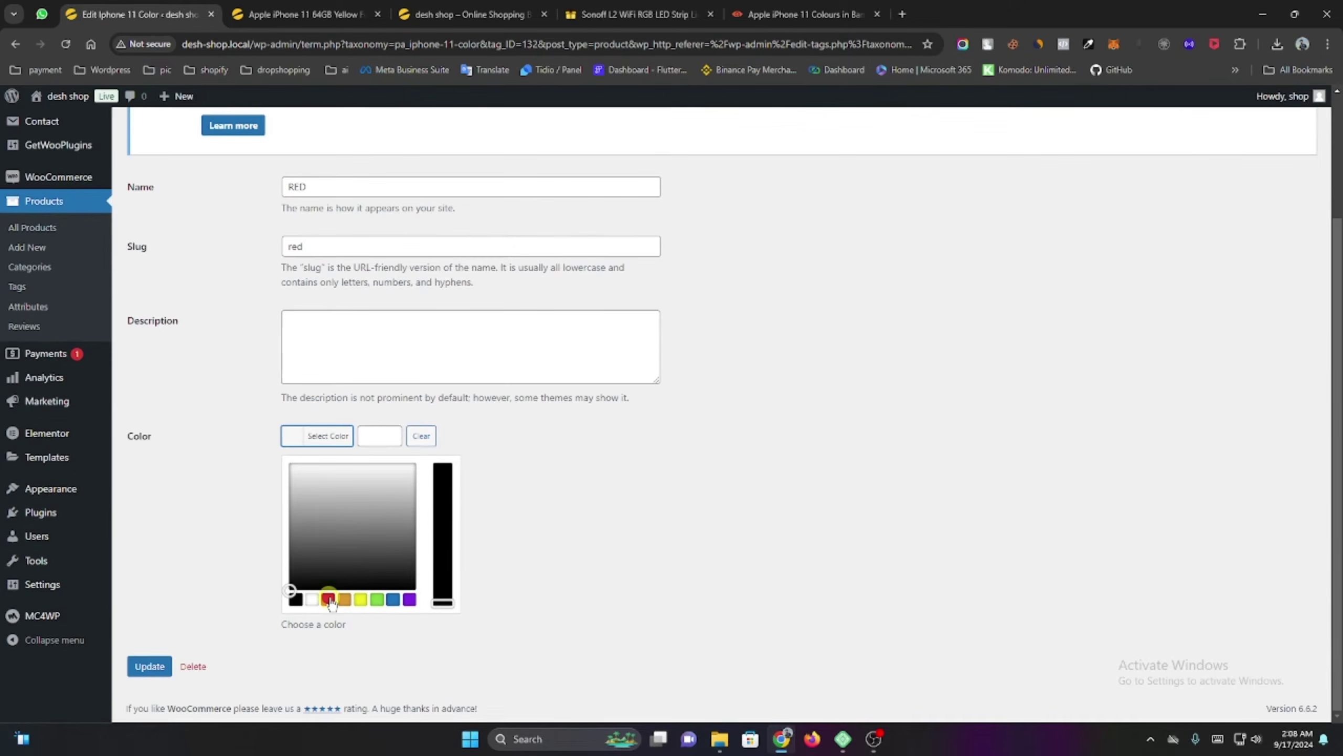
pyautogui.click(328, 599)
pyautogui.click(587, 551)
pyautogui.click(140, 569)
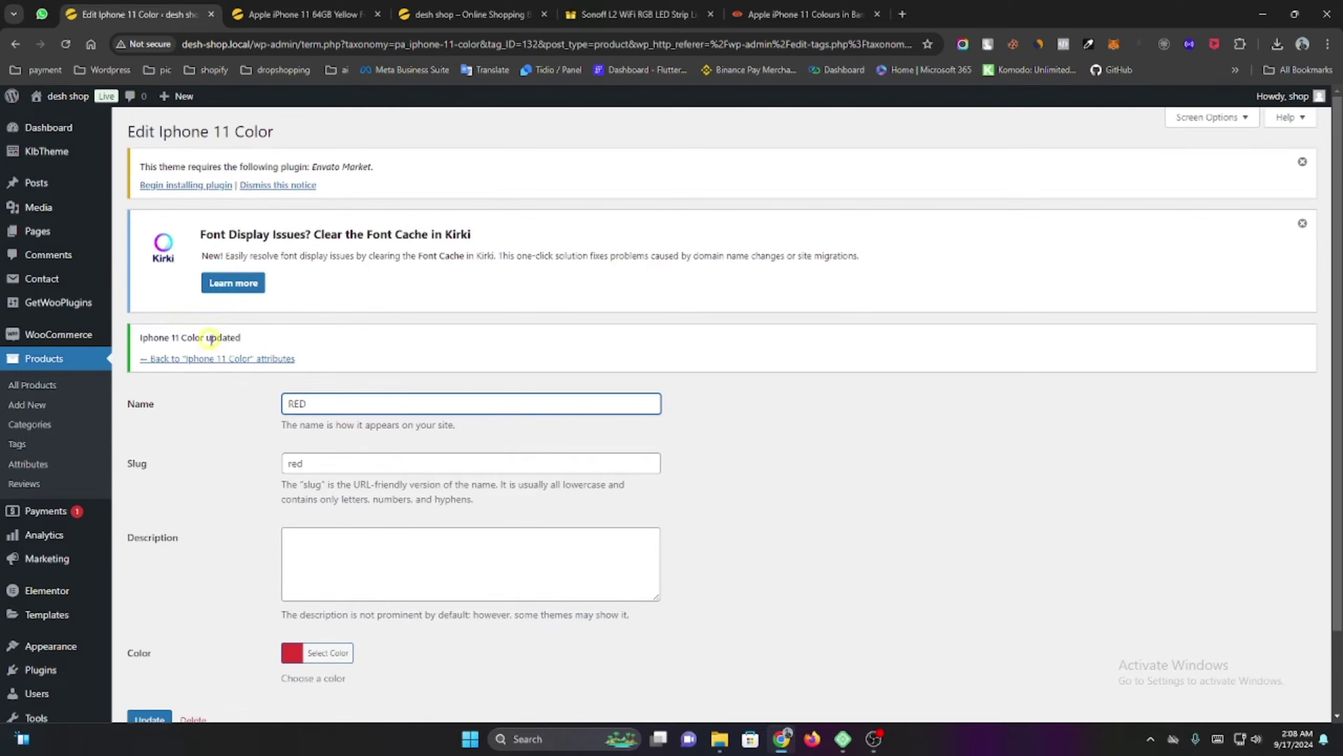
pyautogui.click(211, 359)
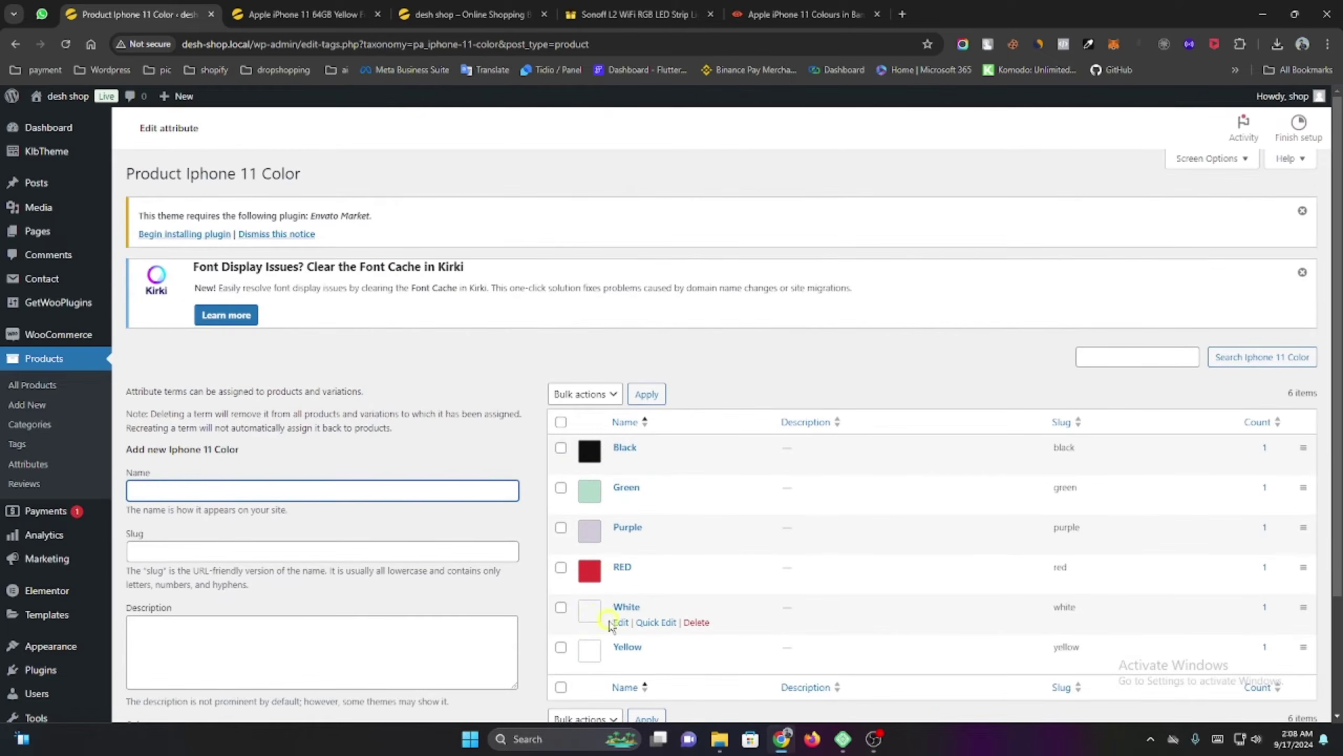
# Open the White term, try its colour picker, and update it without a new colour.
pyautogui.click(613, 623)
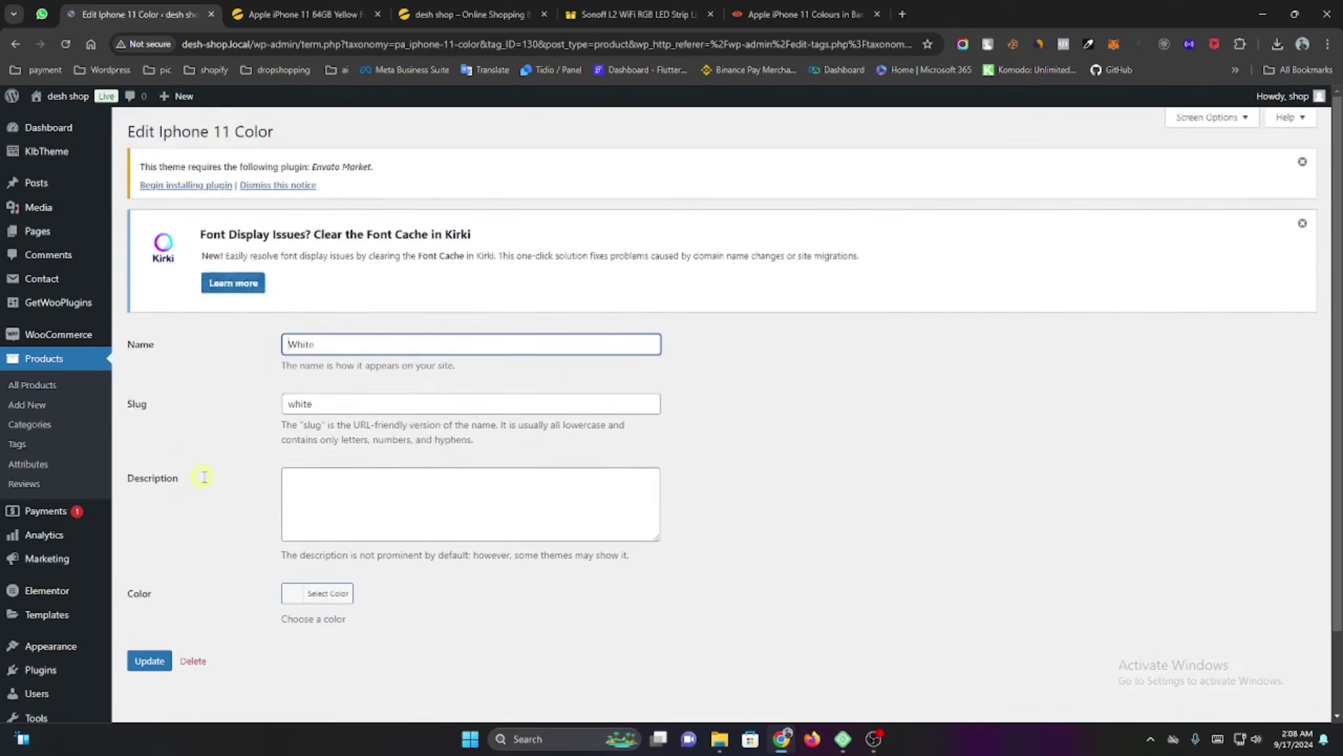
pyautogui.scroll(-2, 227, 505)
pyautogui.click(298, 511)
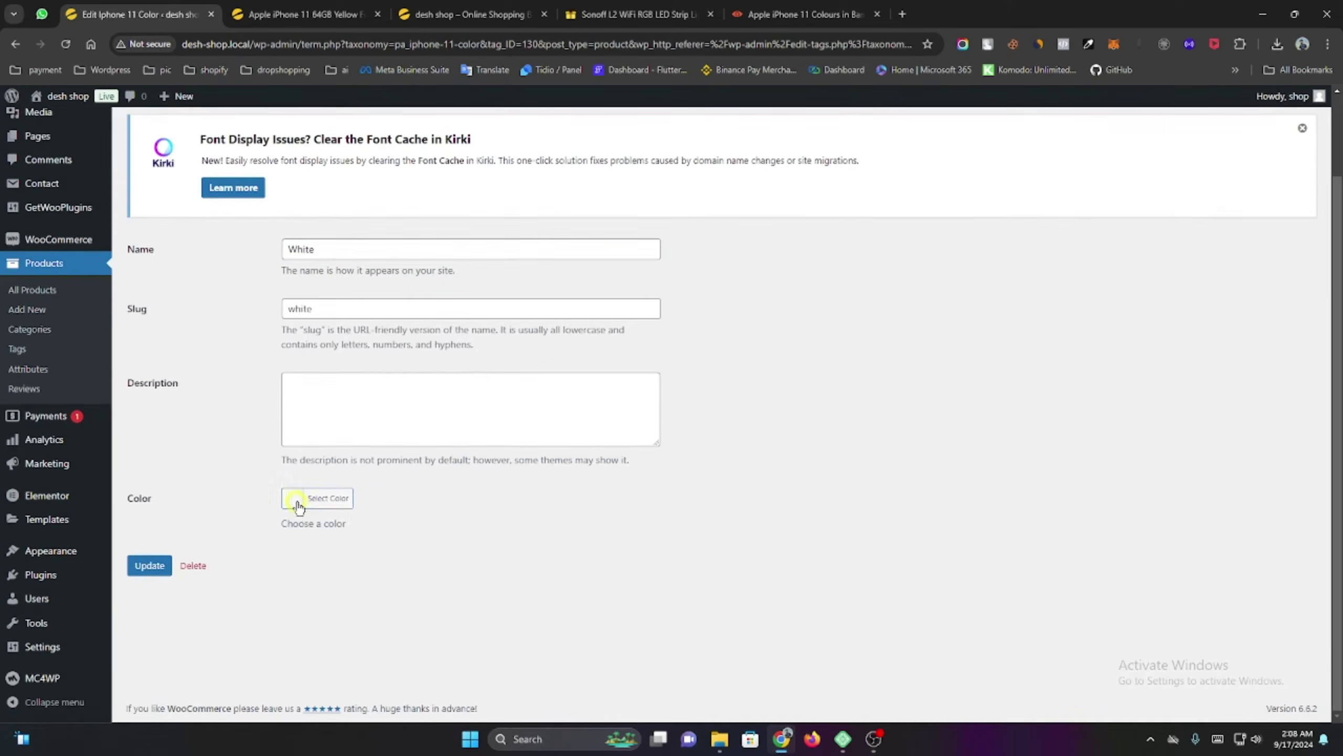
pyautogui.click(212, 480)
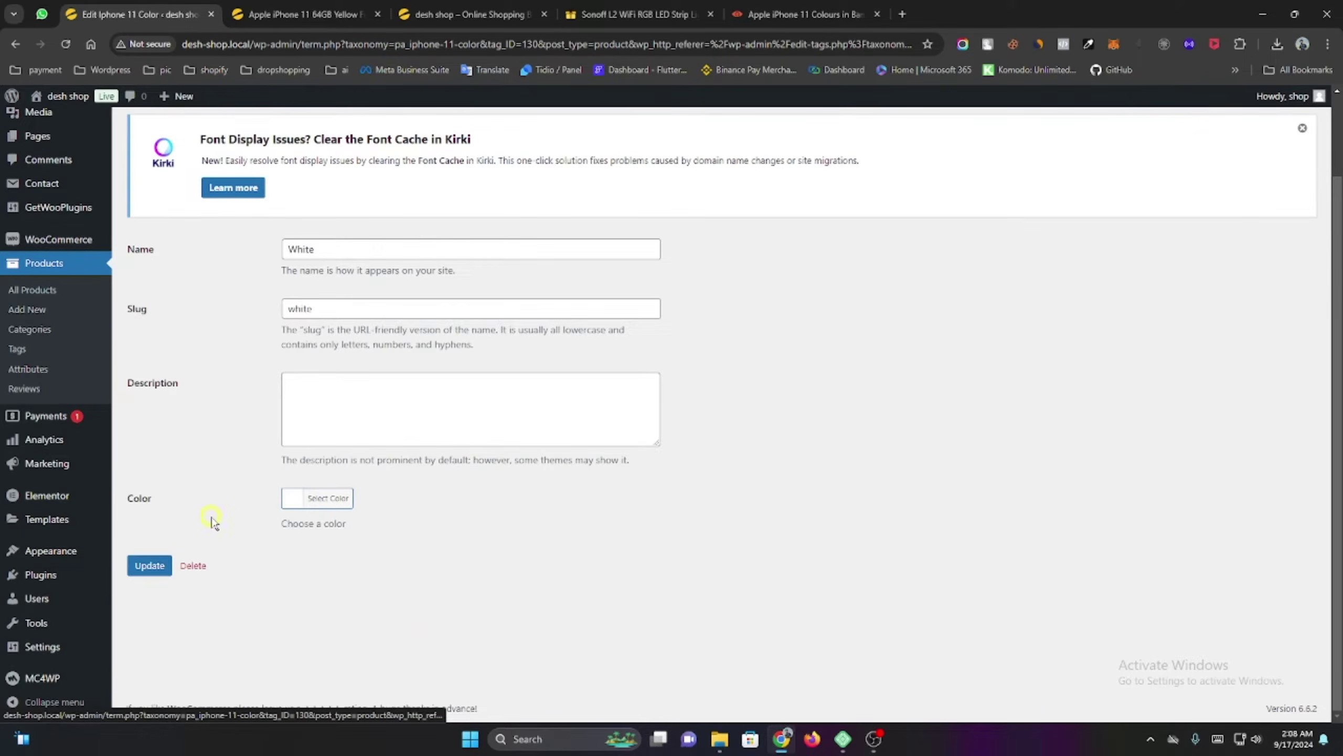
pyautogui.click(292, 498)
pyautogui.click(217, 505)
pyautogui.click(156, 566)
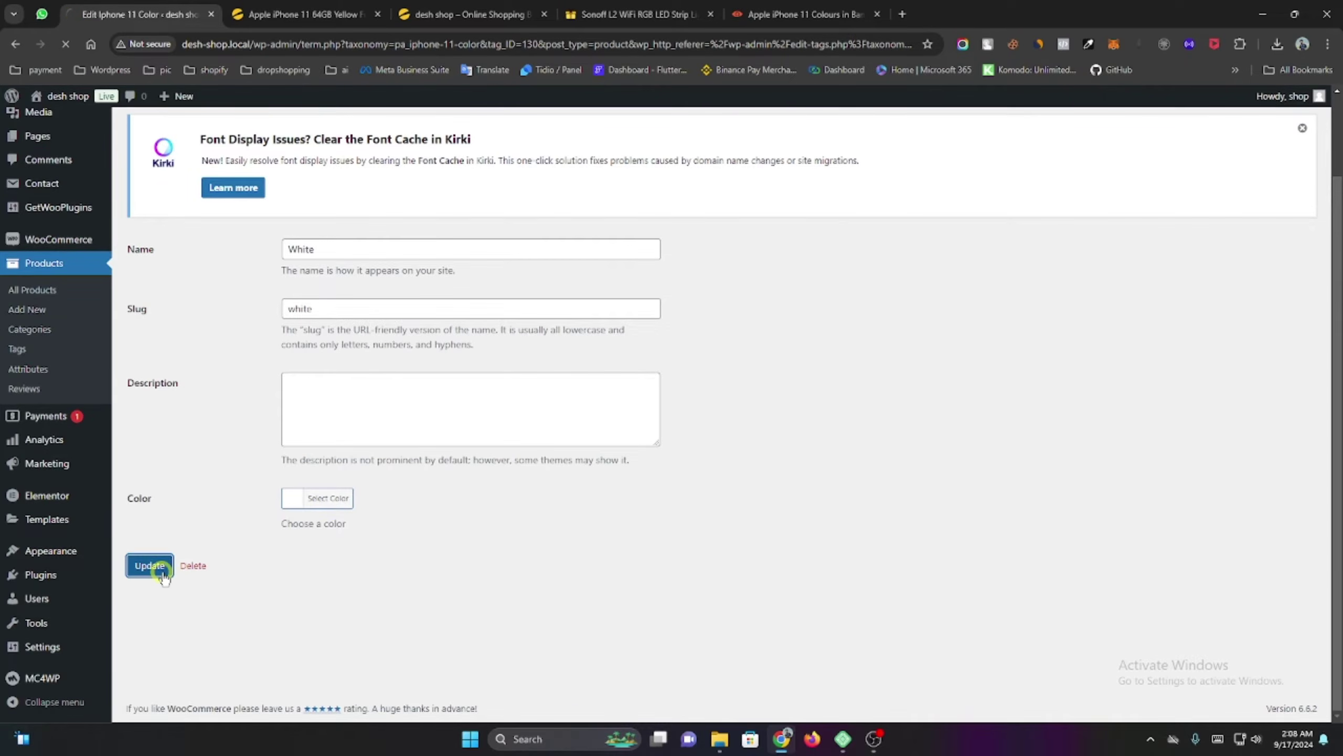
# Sample the white iPhone 11 colour on giznext with the colour picker extension.
pyautogui.click(788, 14)
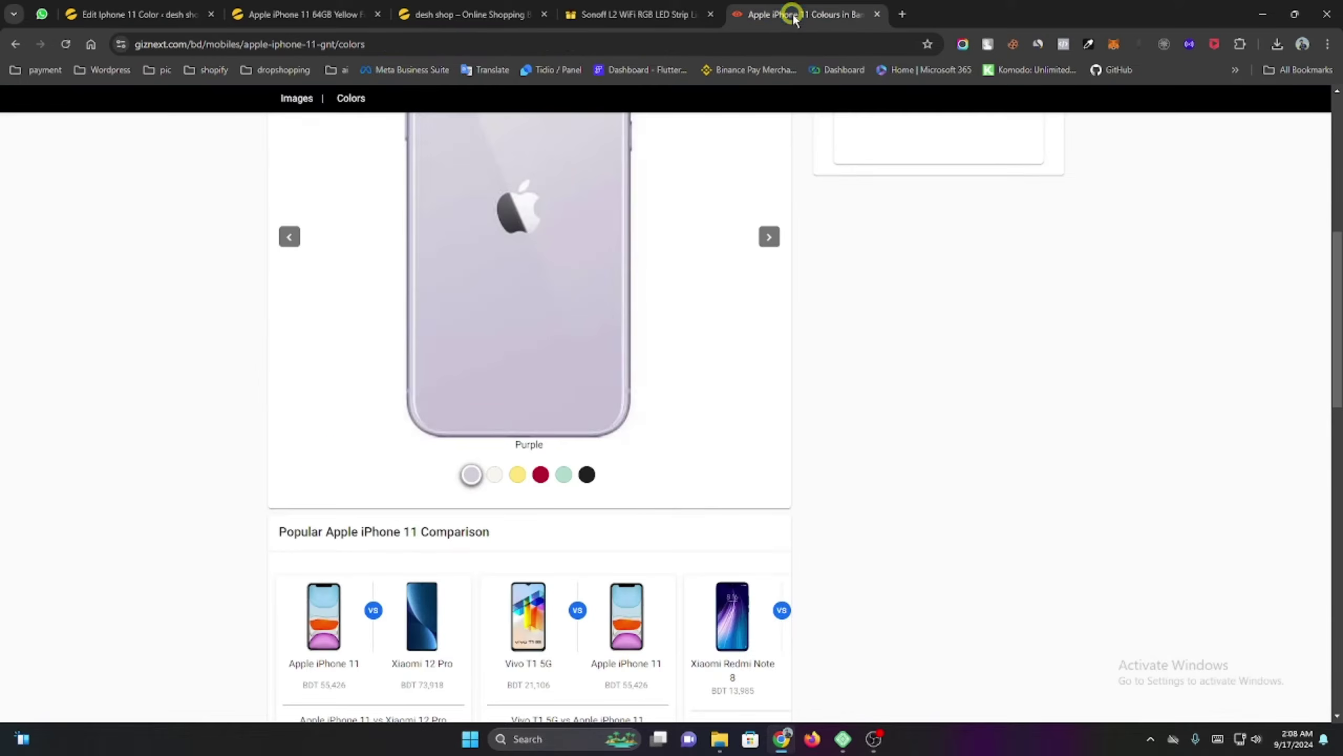
pyautogui.click(489, 477)
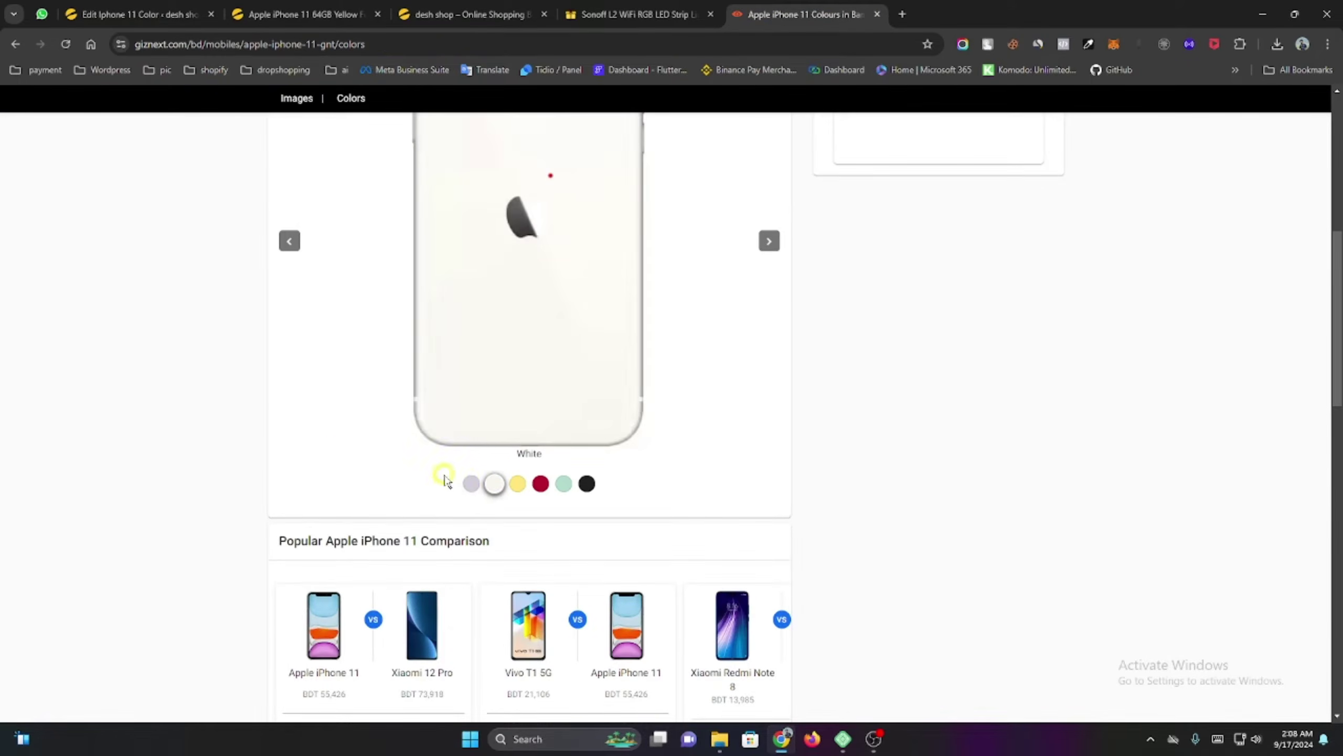
pyautogui.click(1086, 47)
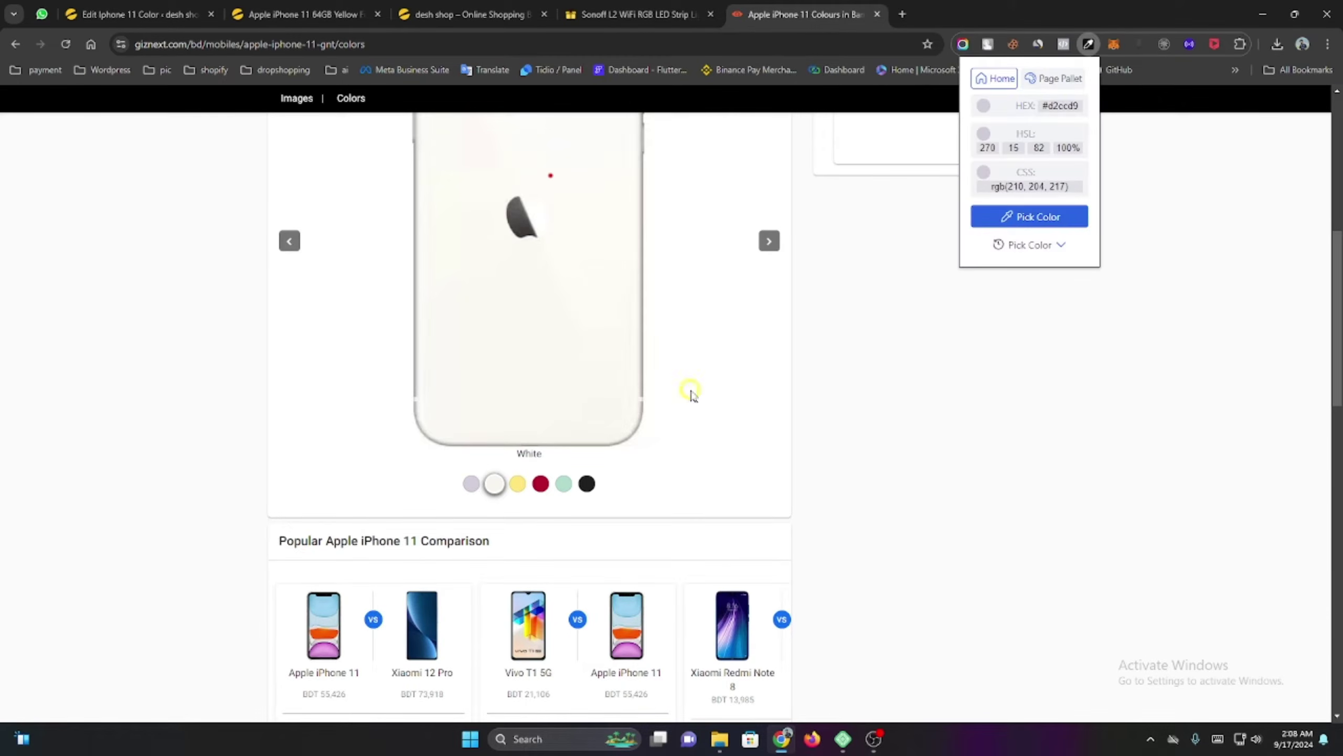
pyautogui.click(1005, 216)
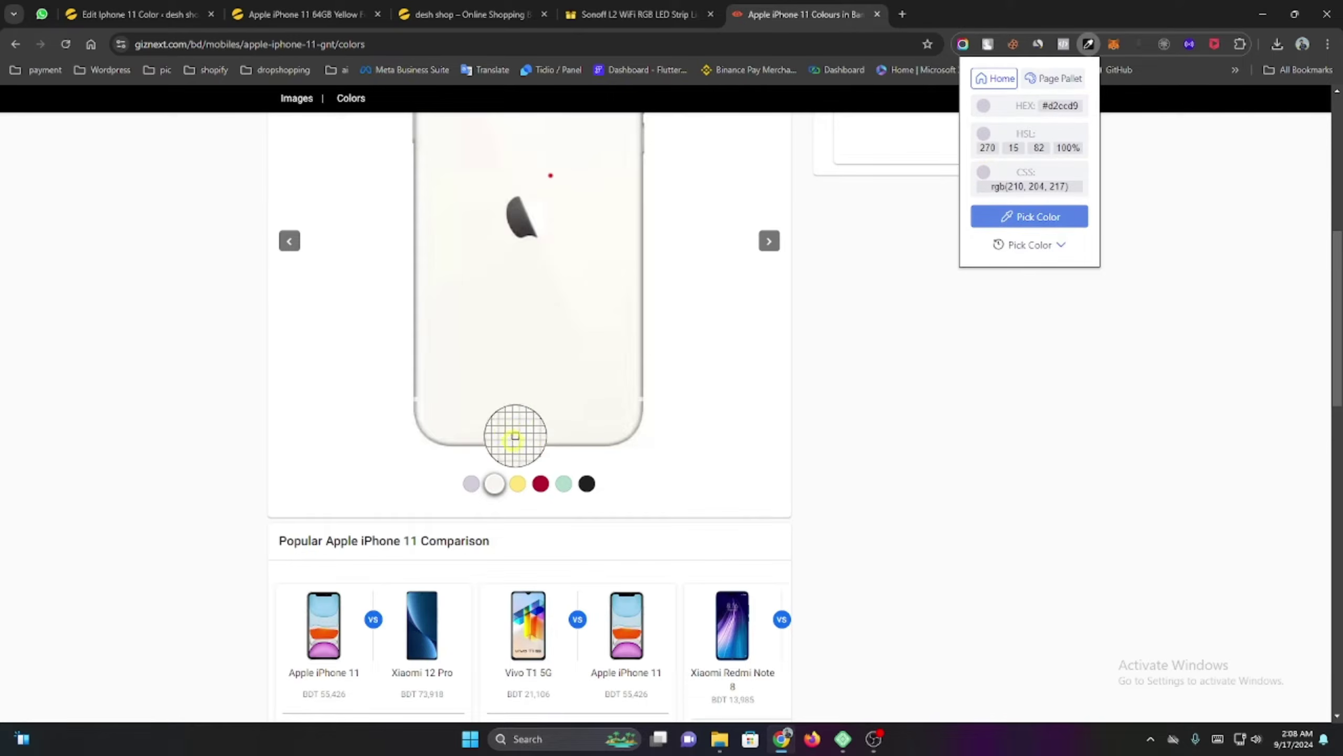
pyautogui.click(496, 480)
pyautogui.click(135, 14)
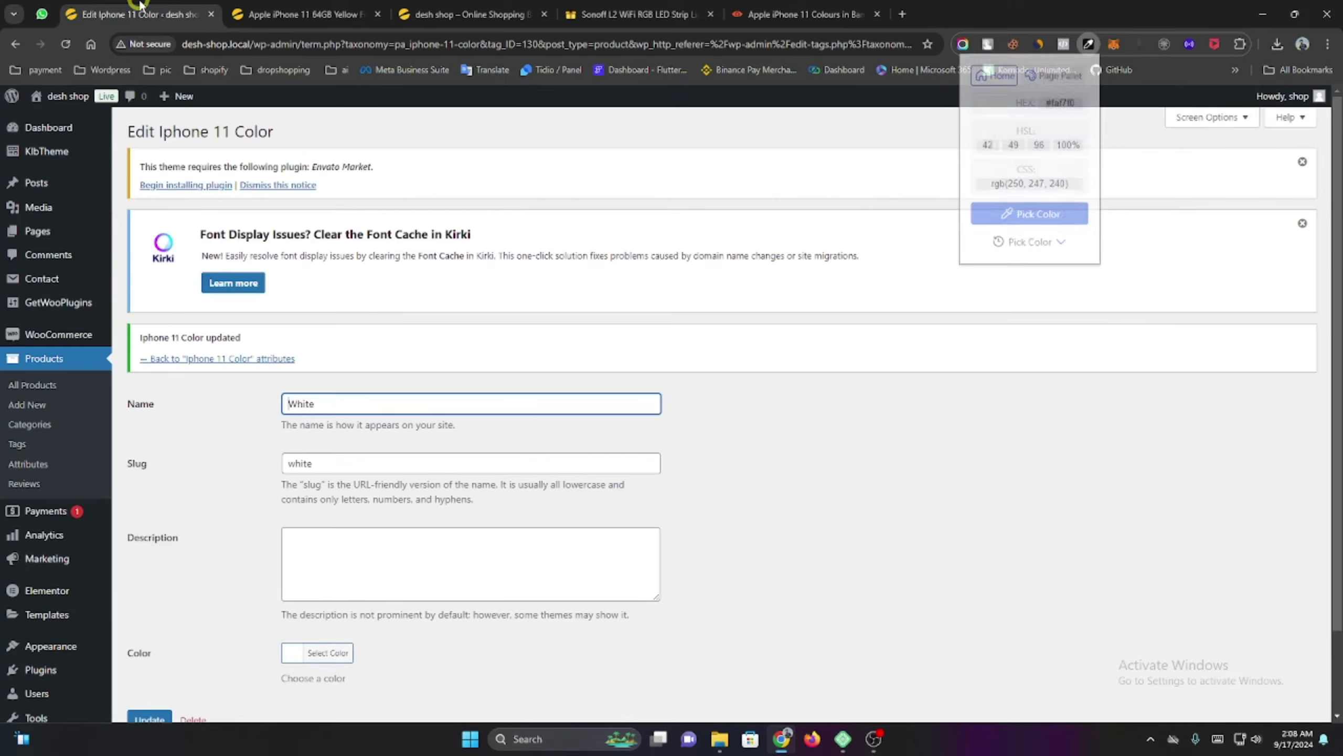
# Paste into the White term's hex field, then copy the sampled off-white hex #faf7f0.
pyautogui.click(291, 653)
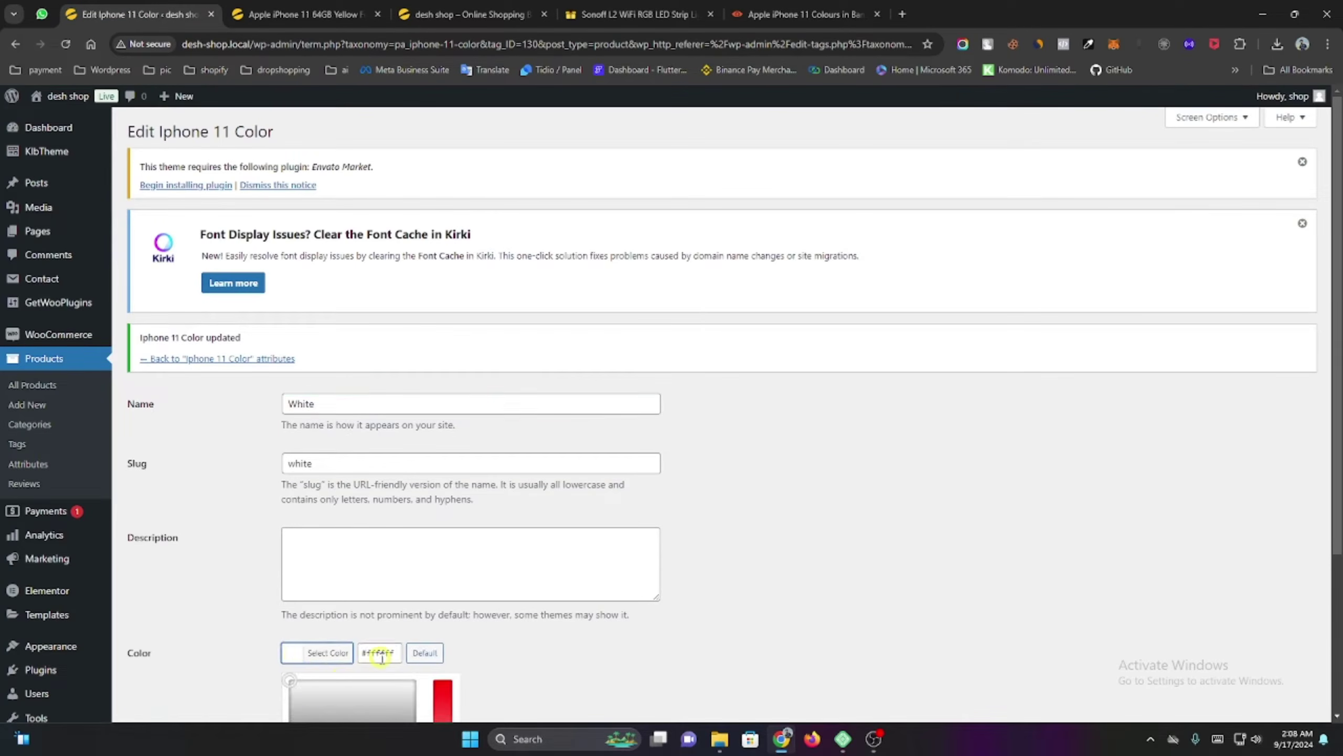
pyautogui.doubleClick(381, 653)
pyautogui.write('#d2ccd9')
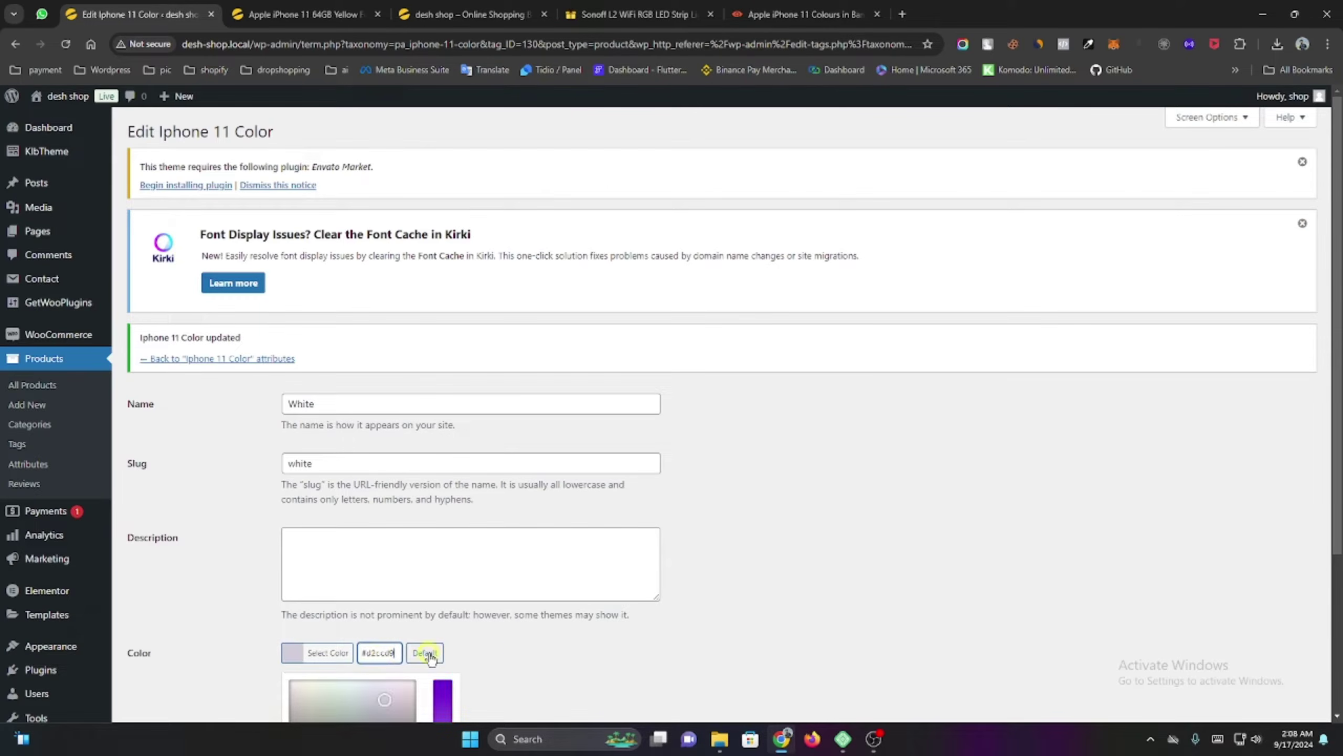
pyautogui.click(547, 655)
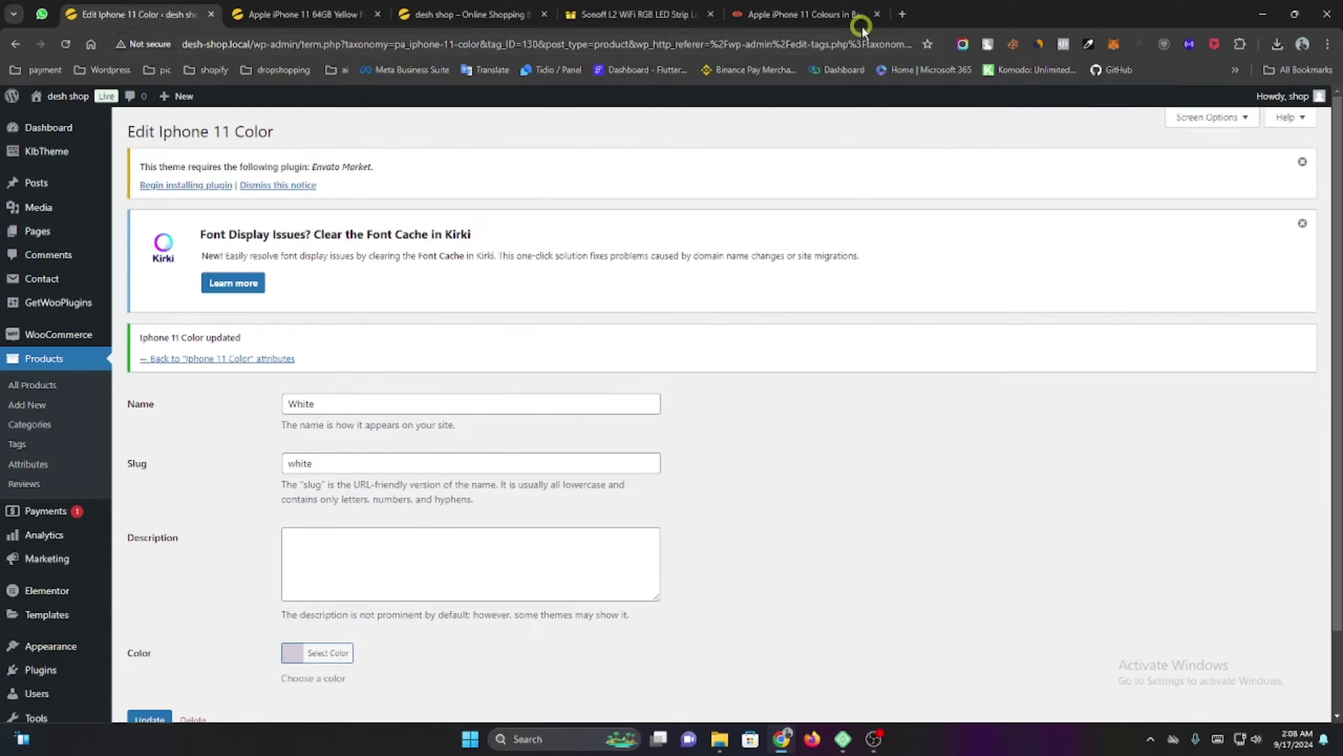
pyautogui.click(1087, 46)
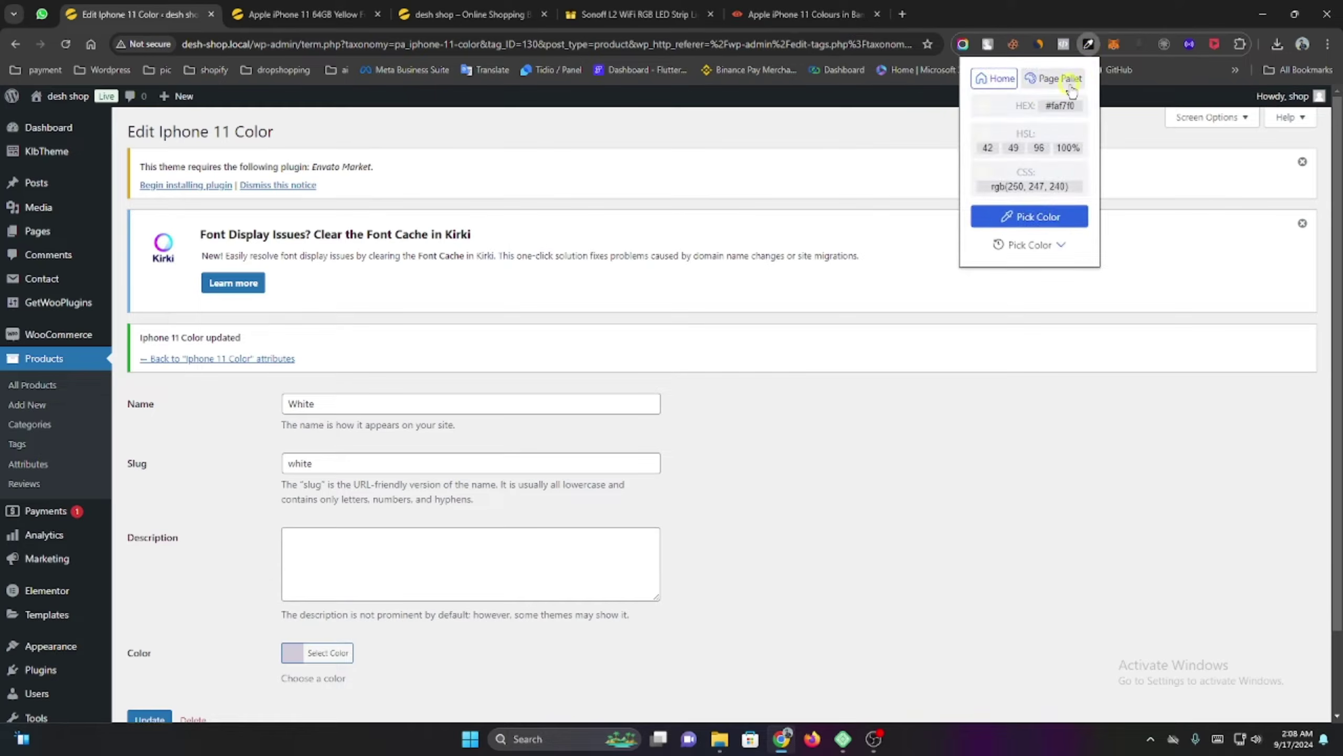
pyautogui.click(1014, 109)
# Replace the White term's colour with #faf7f0, update it, and return to the term list.
pyautogui.scroll(-2, 390, 471)
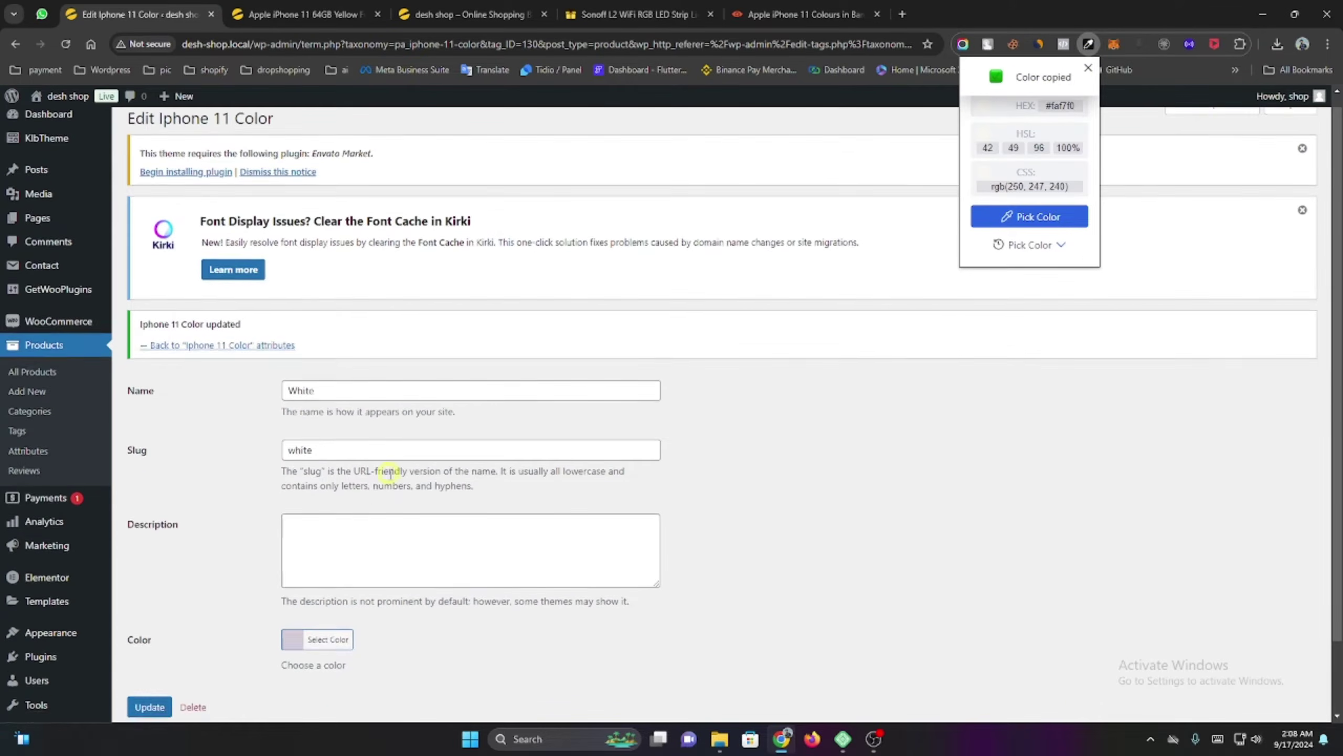
pyautogui.click(322, 558)
pyautogui.click(322, 560)
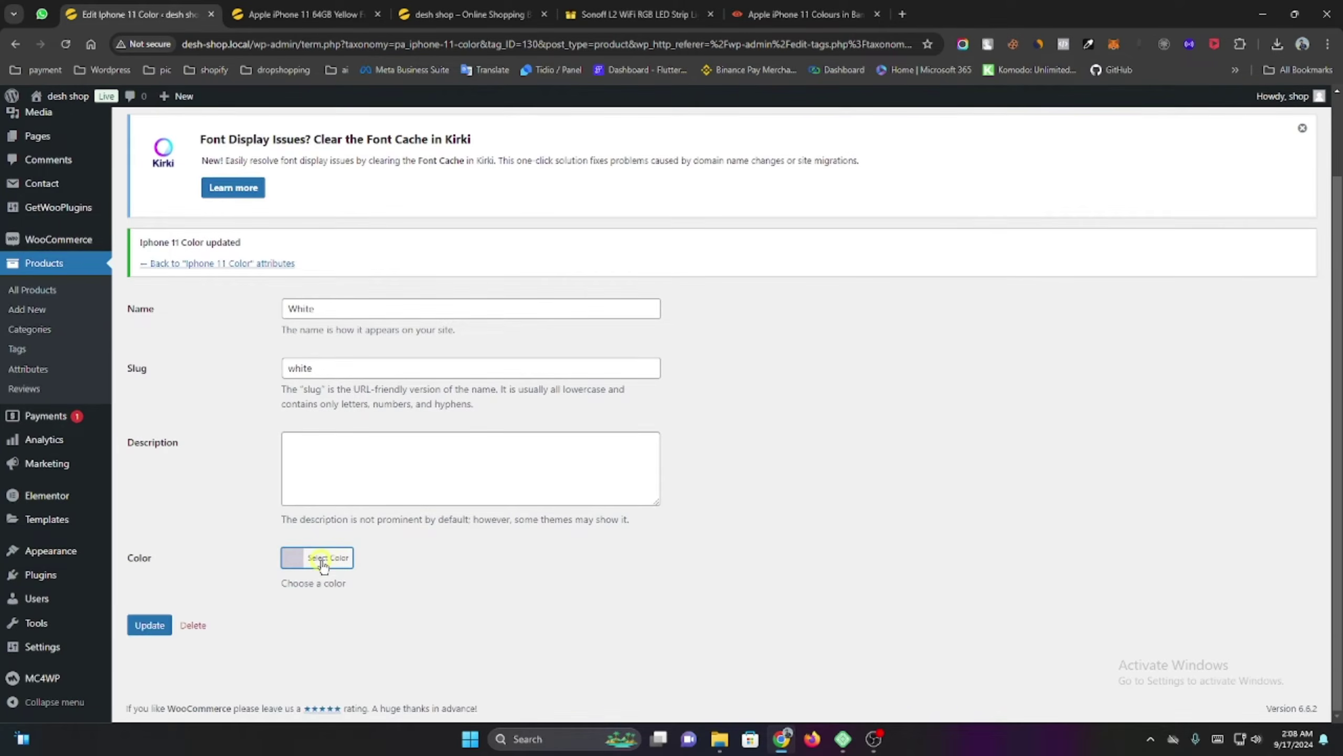
pyautogui.click(322, 560)
pyautogui.click(366, 557)
pyautogui.tripleClick(366, 557)
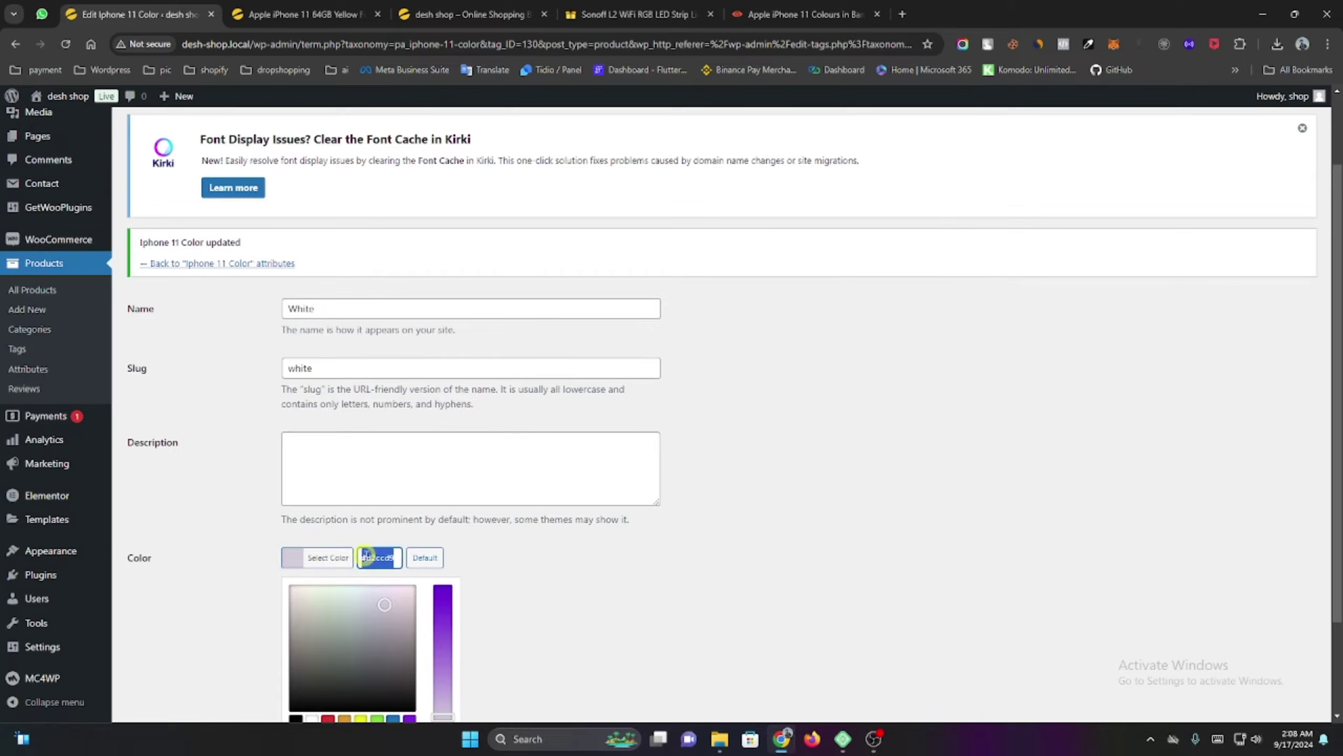
pyautogui.hotkey('ctrl', 'v')
pyautogui.click(526, 567)
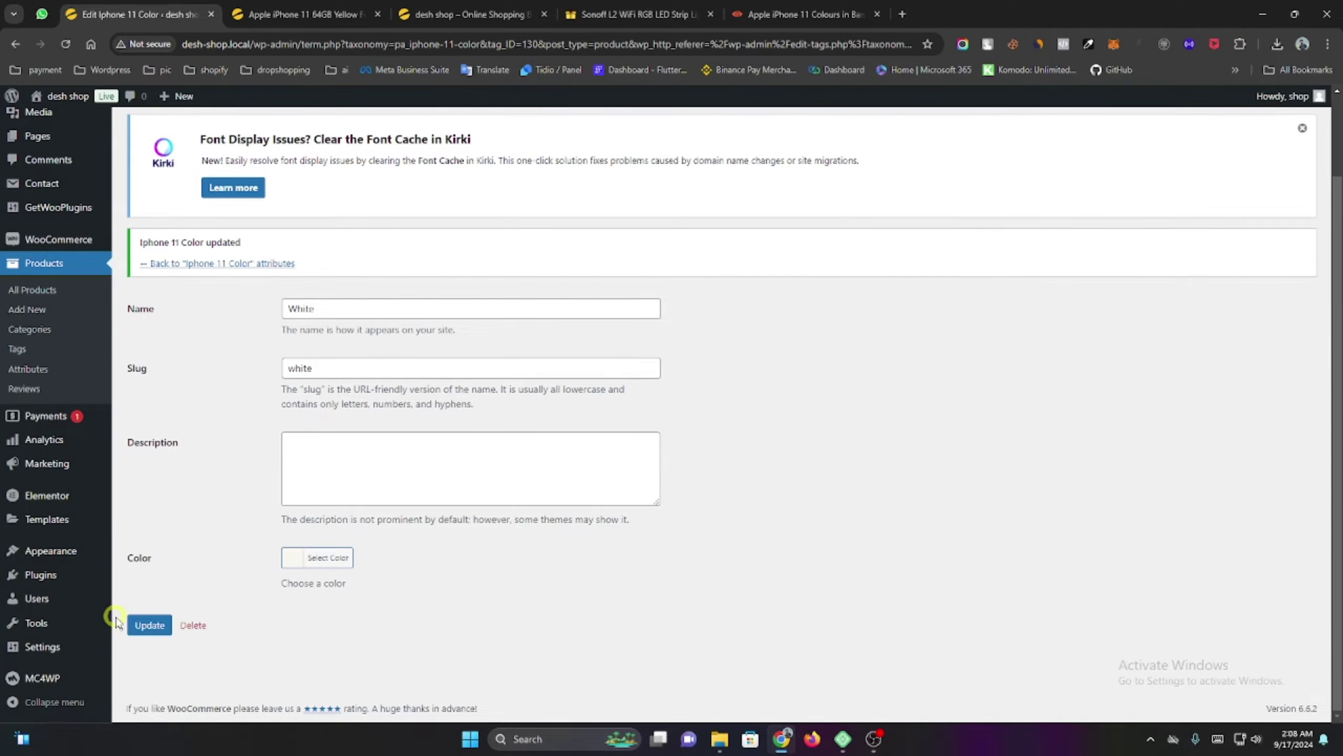
pyautogui.click(138, 617)
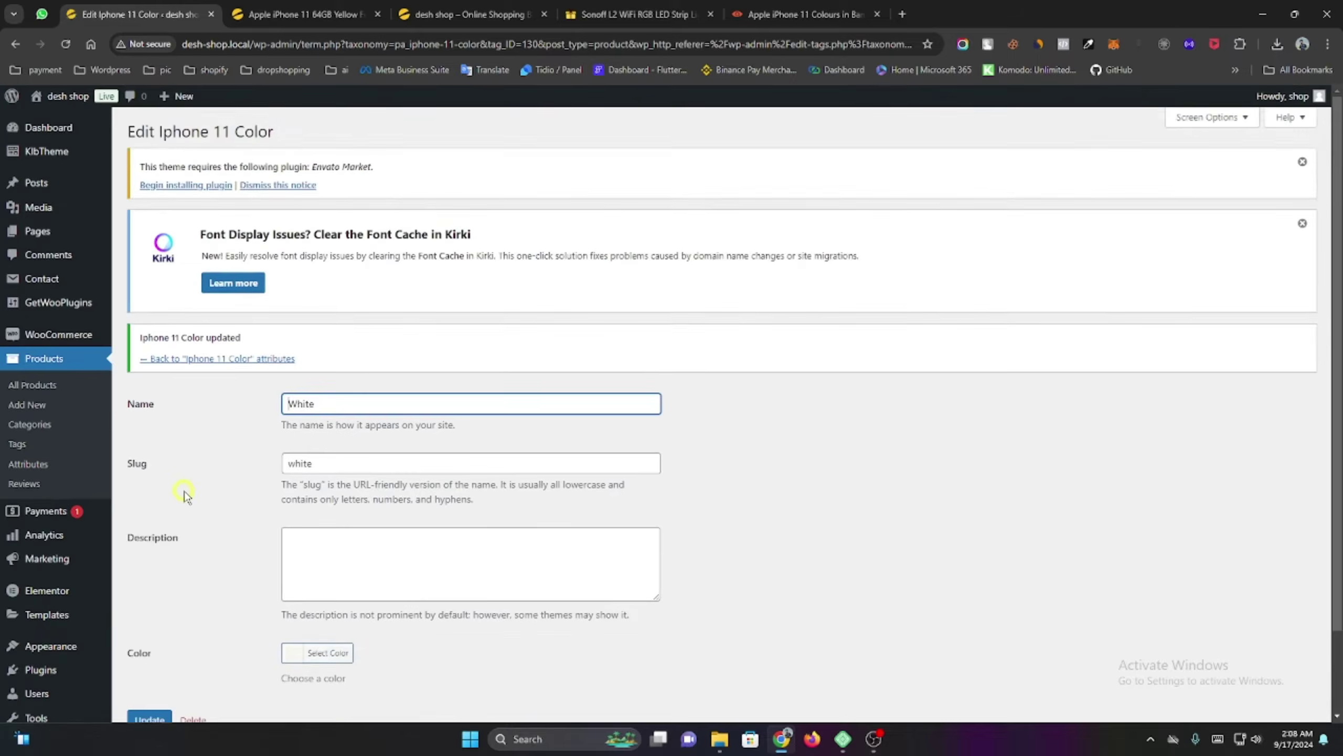
pyautogui.click(193, 360)
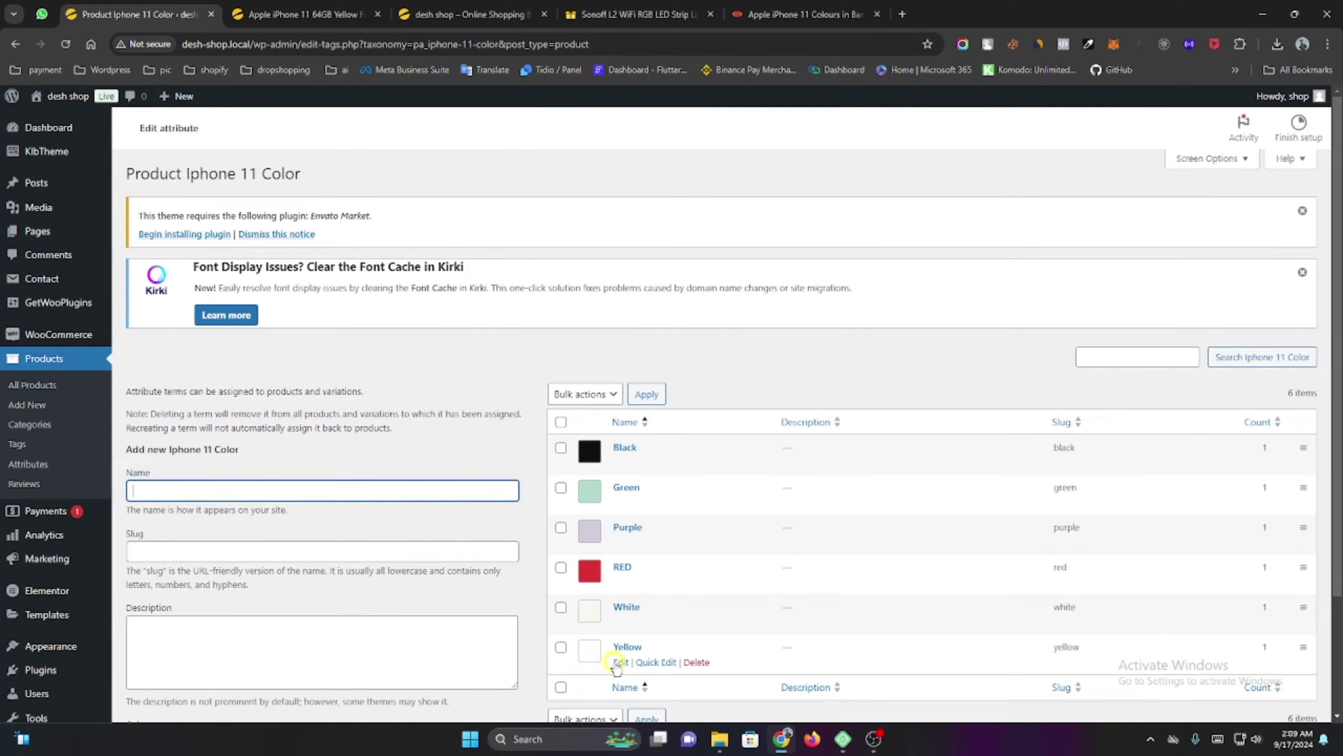
# Set the Yellow term to the preset yellow #eeee22, update it, and return to the term list.
pyautogui.click(619, 662)
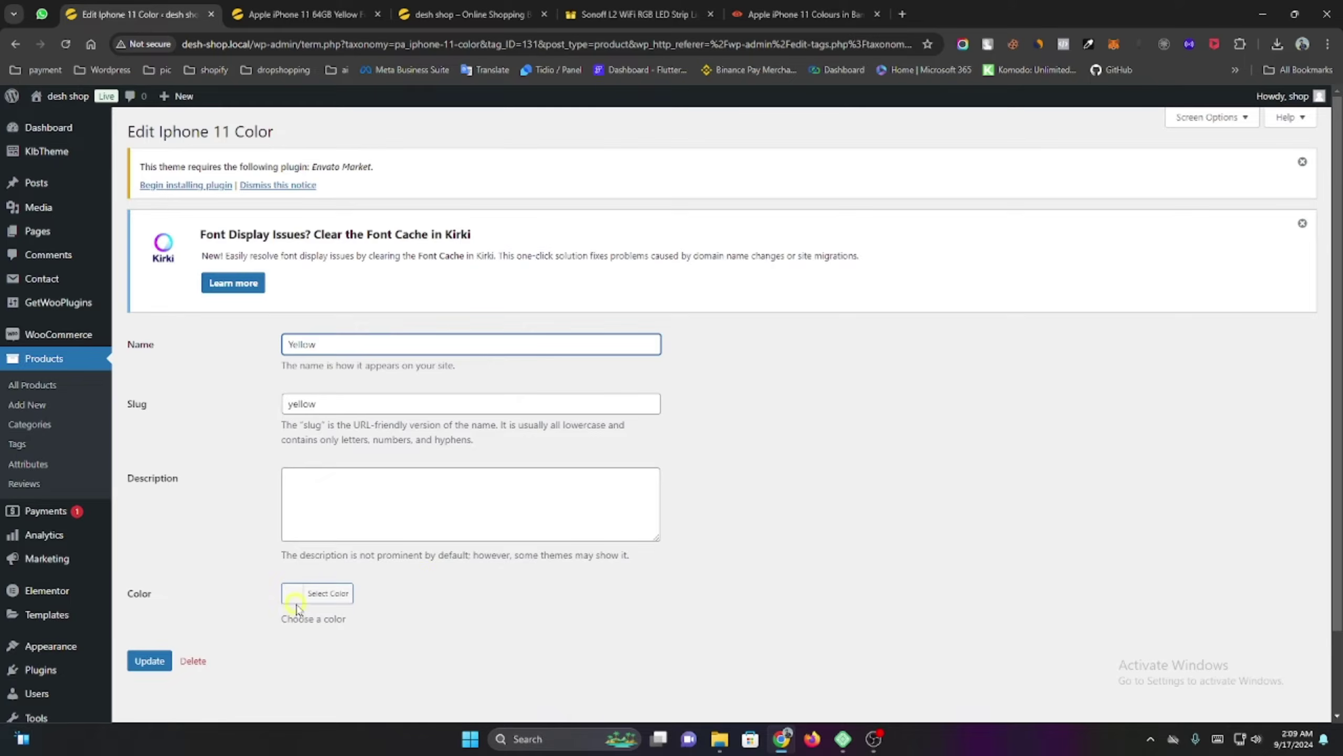
pyautogui.click(296, 607)
pyautogui.scroll(-3, 460, 590)
pyautogui.click(360, 599)
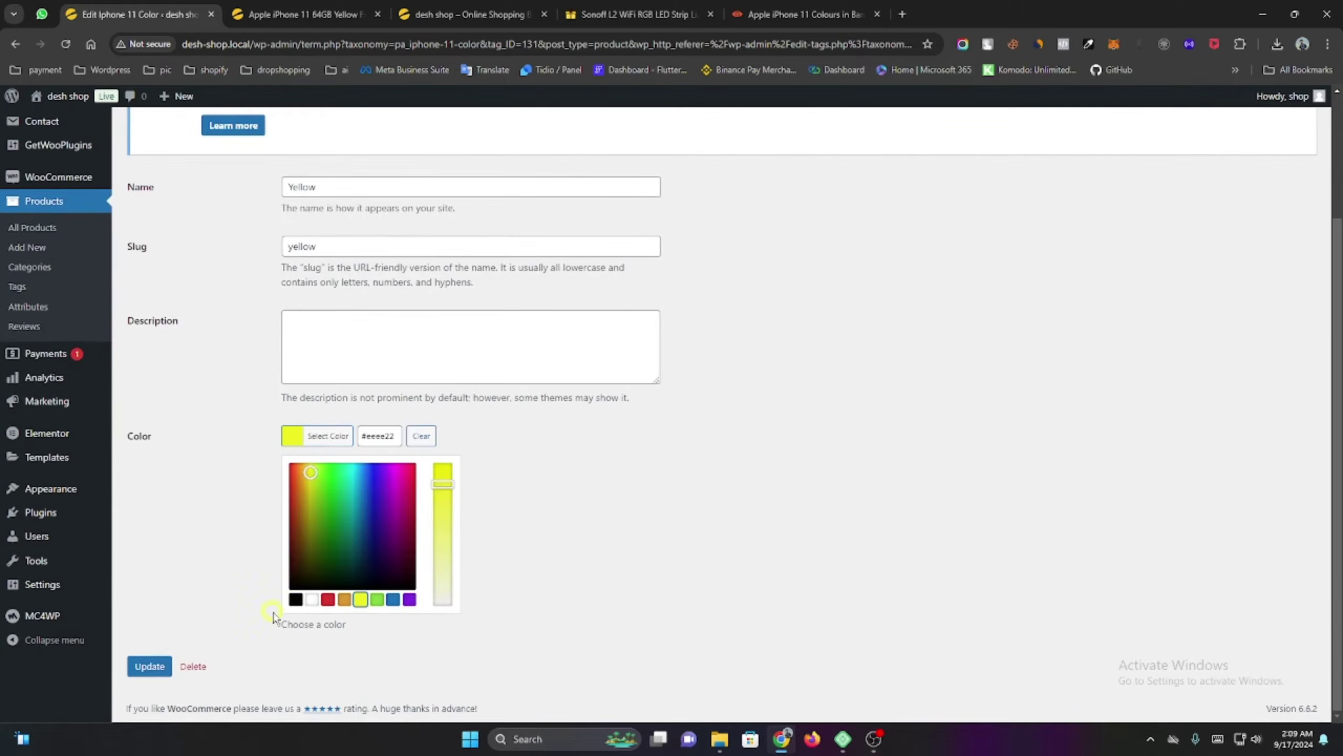
pyautogui.click(181, 625)
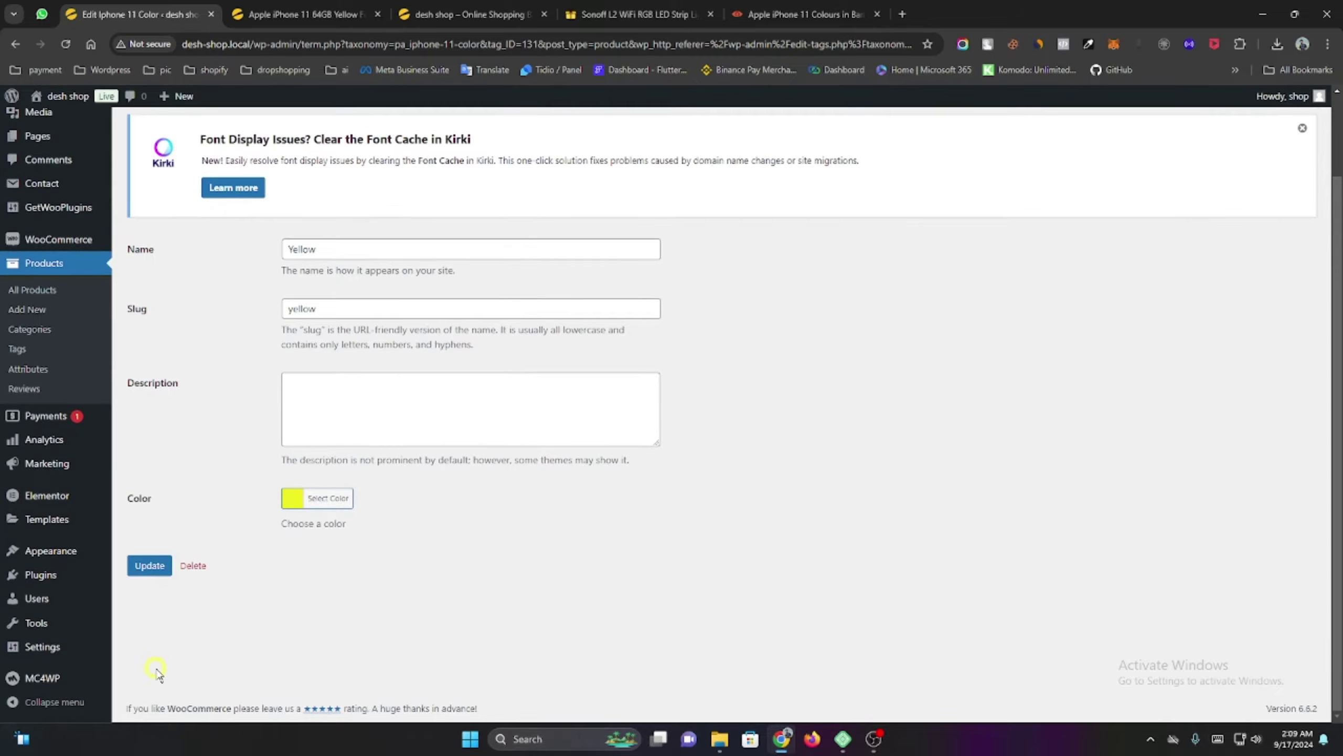
pyautogui.click(150, 569)
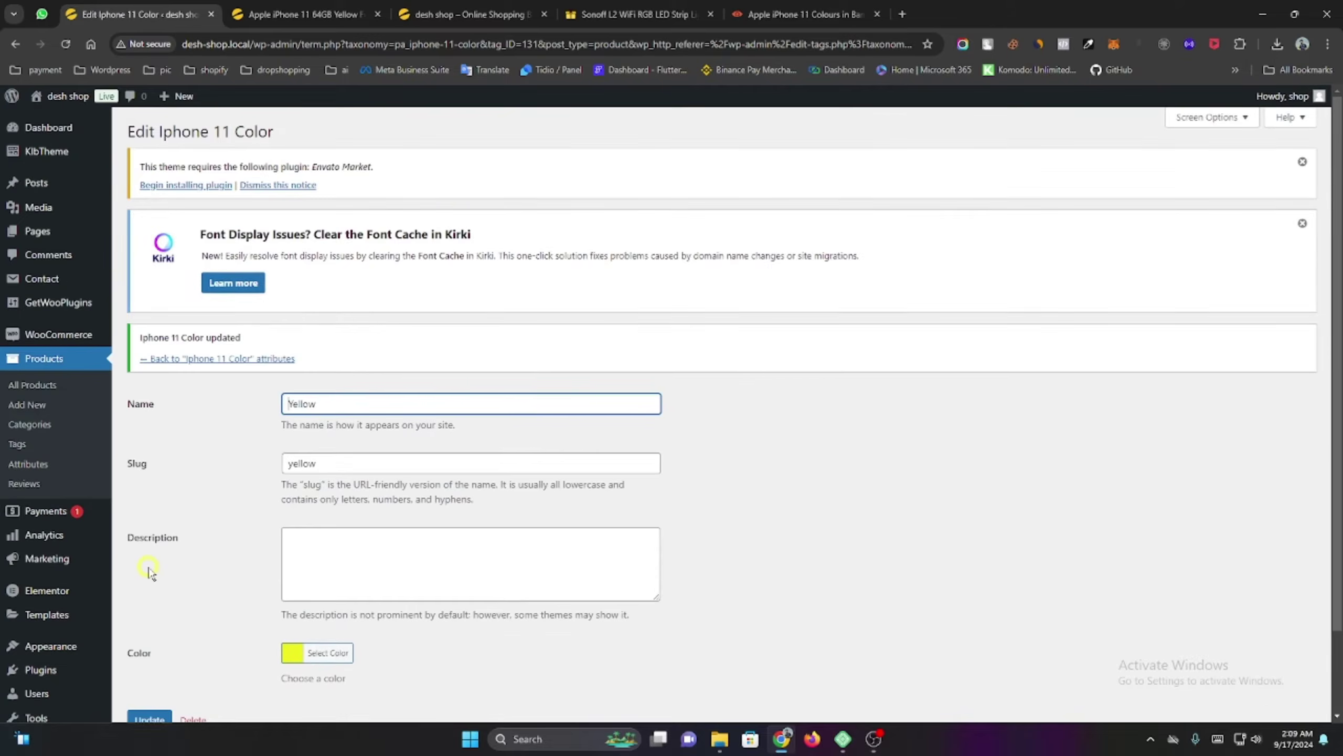
pyautogui.scroll(-2, 238, 436)
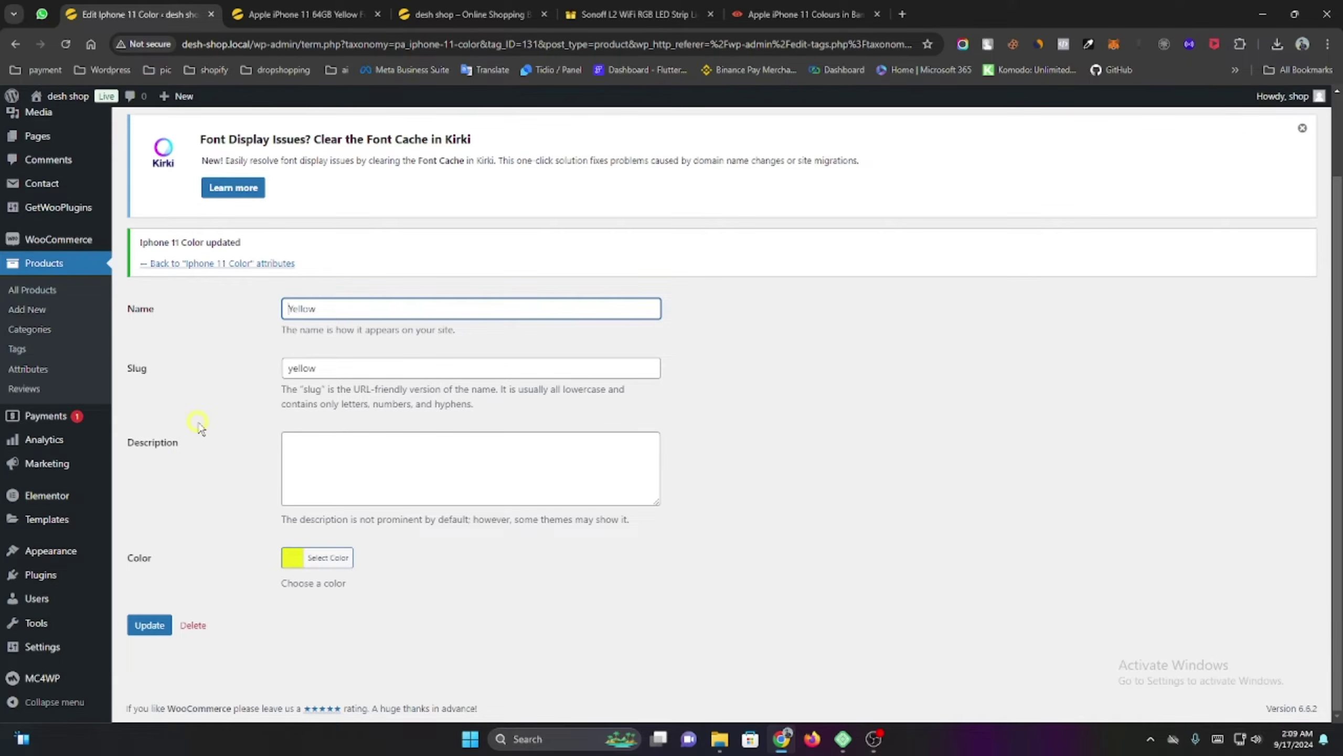
pyautogui.click(187, 264)
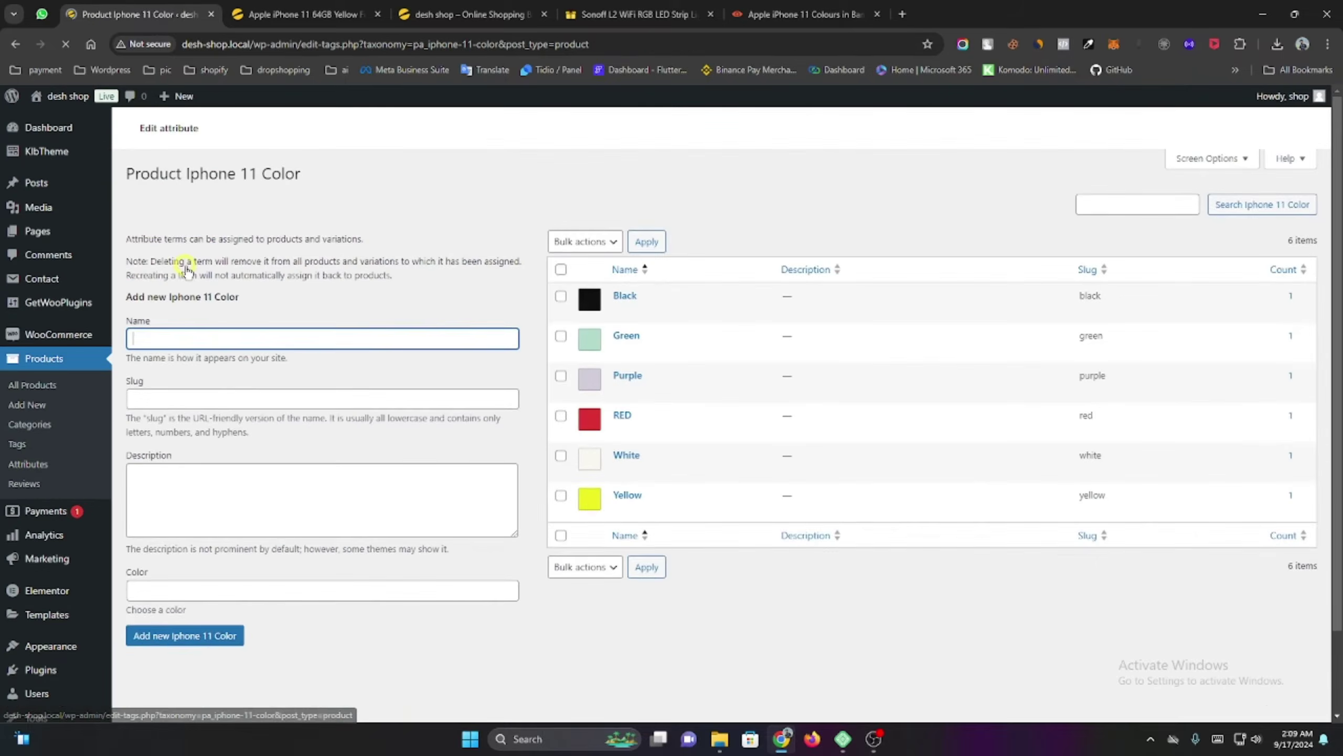
pyautogui.scroll(-3, 280, 481)
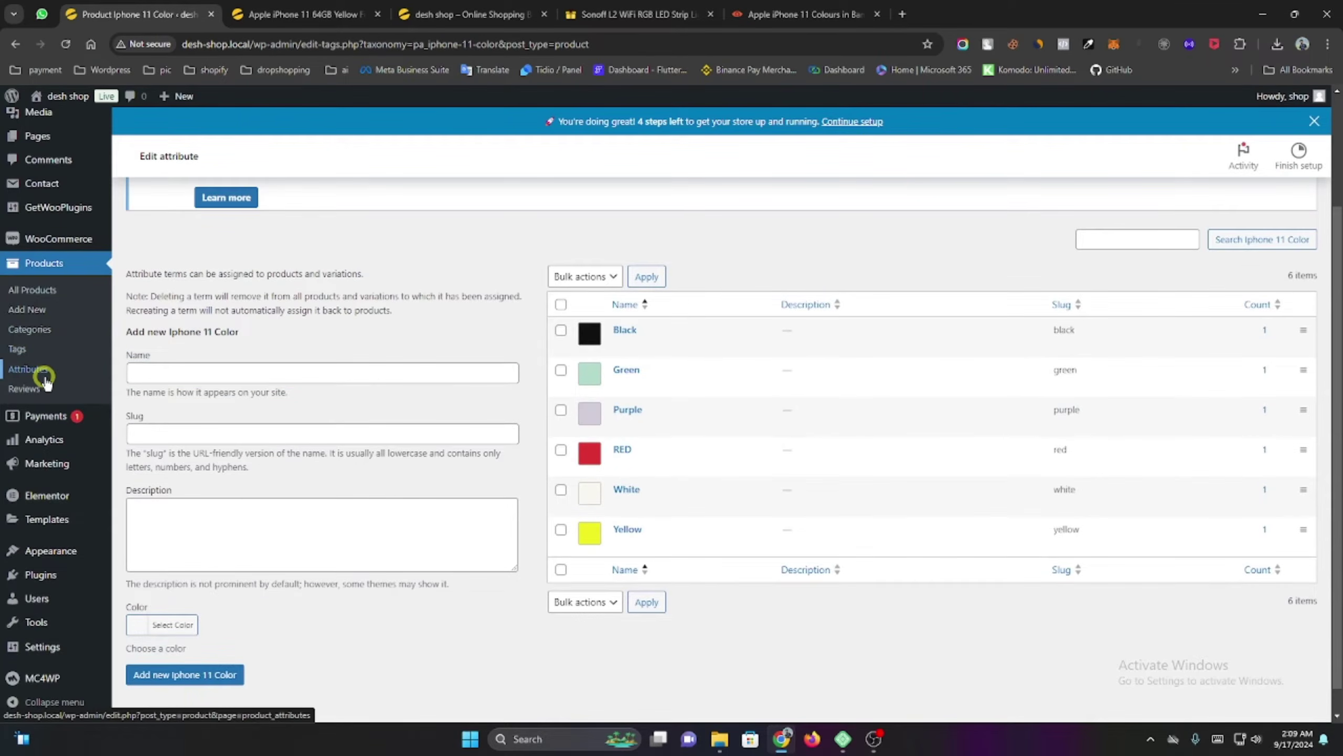
# Set the Iphone 11 Color attribute's display type to Color on the Products > Attributes page.
pyautogui.click(45, 373)
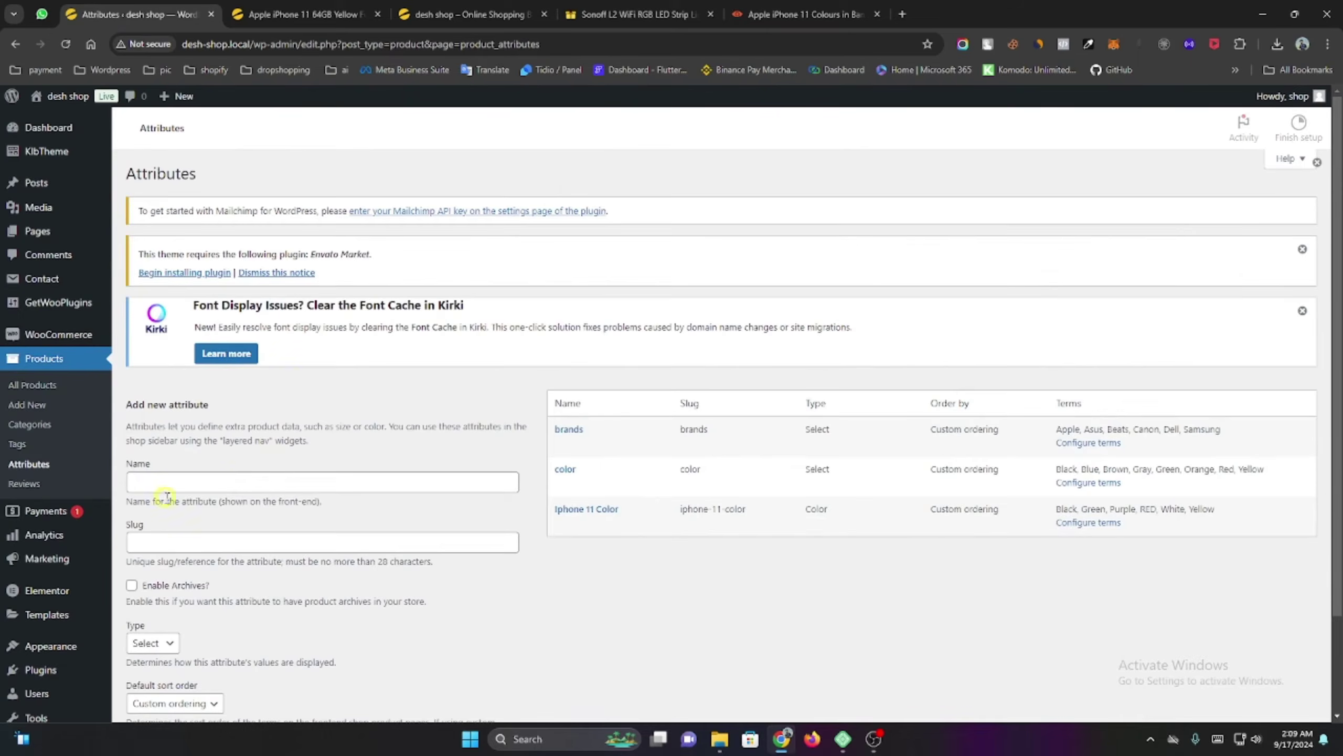
pyautogui.scroll(-2, 190, 342)
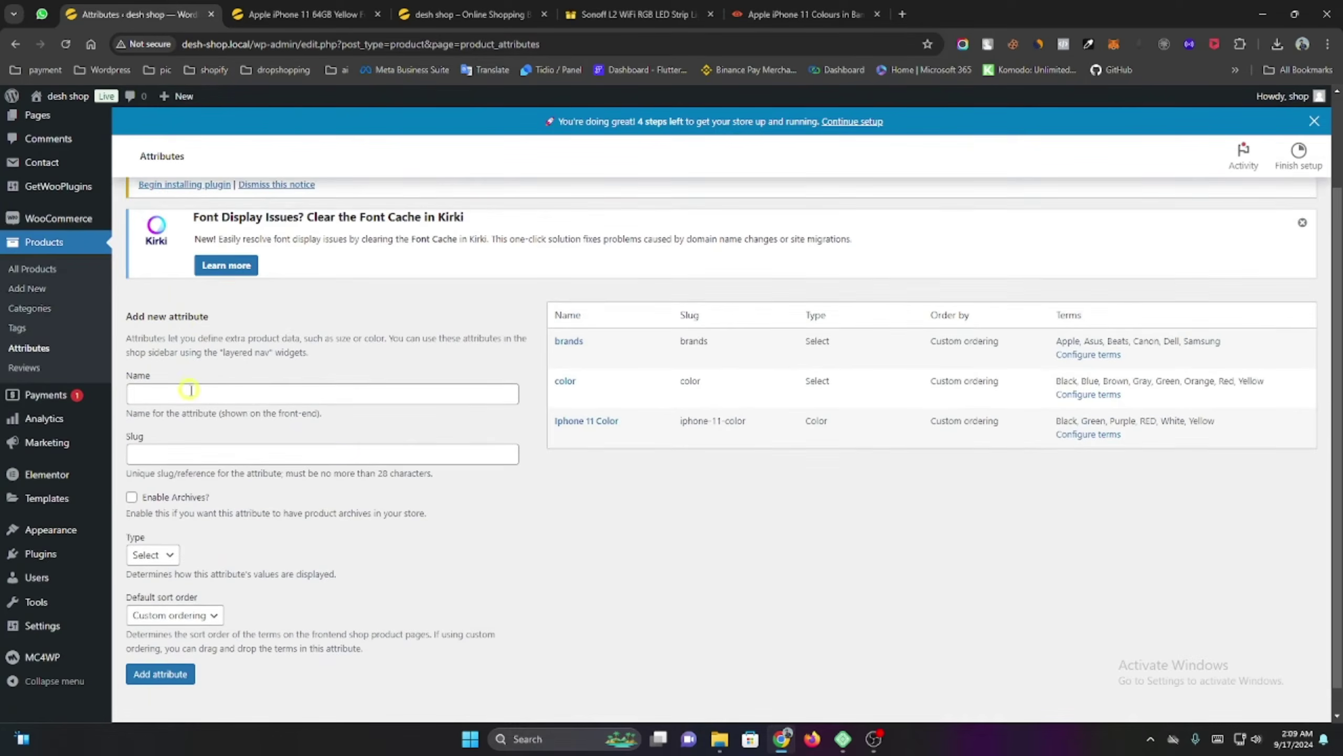
pyautogui.click(196, 361)
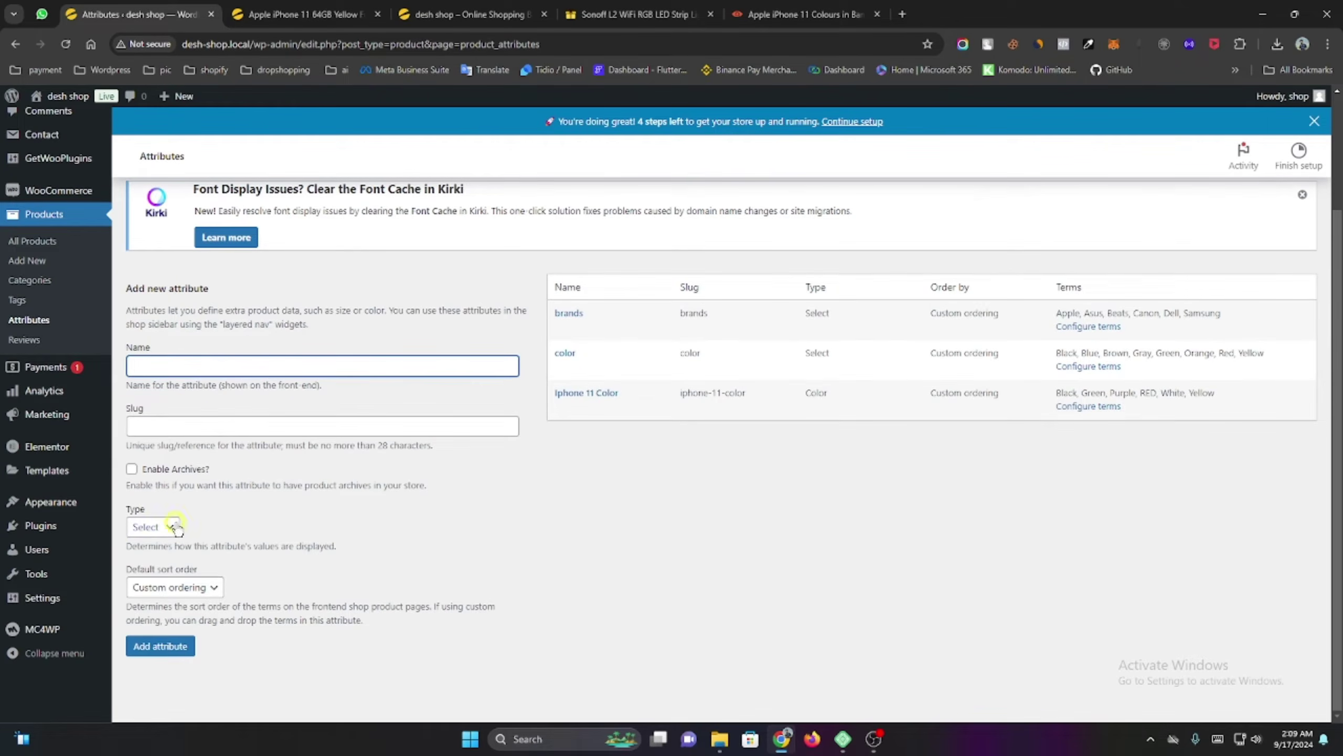
pyautogui.click(153, 526)
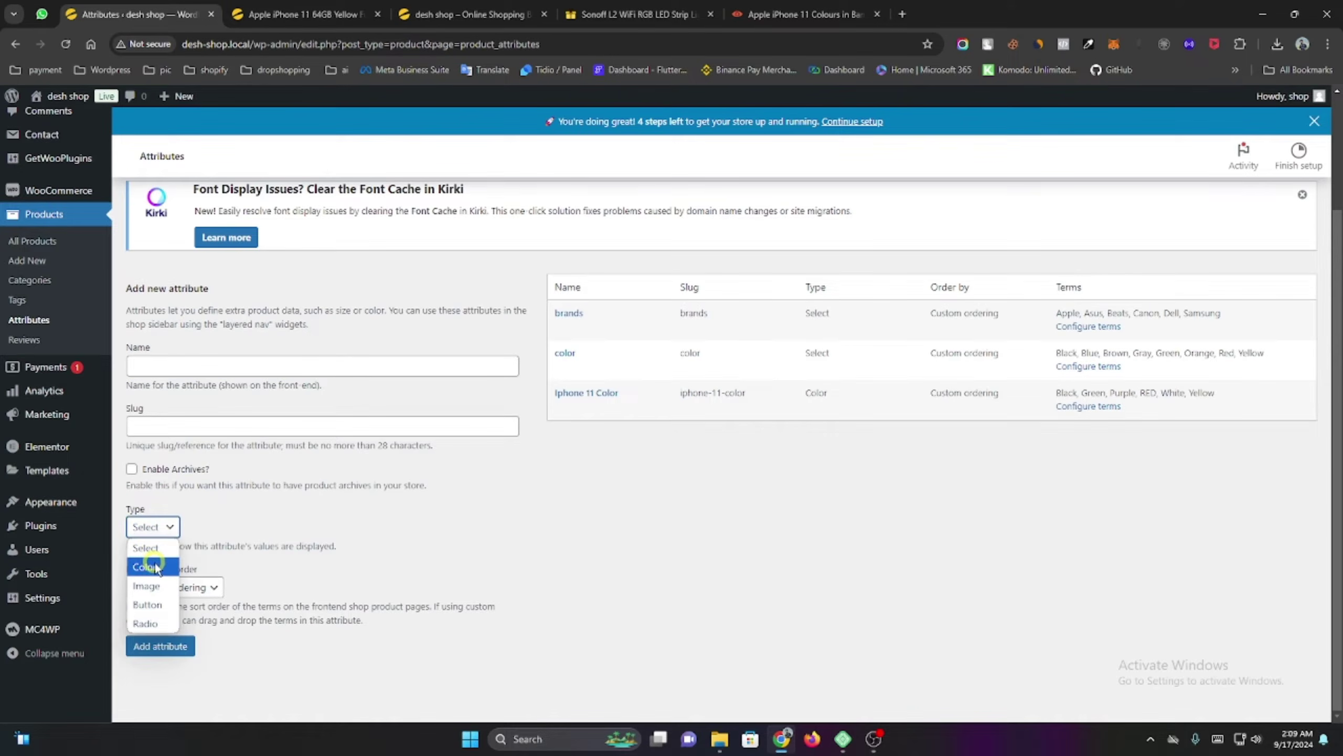
pyautogui.click(153, 566)
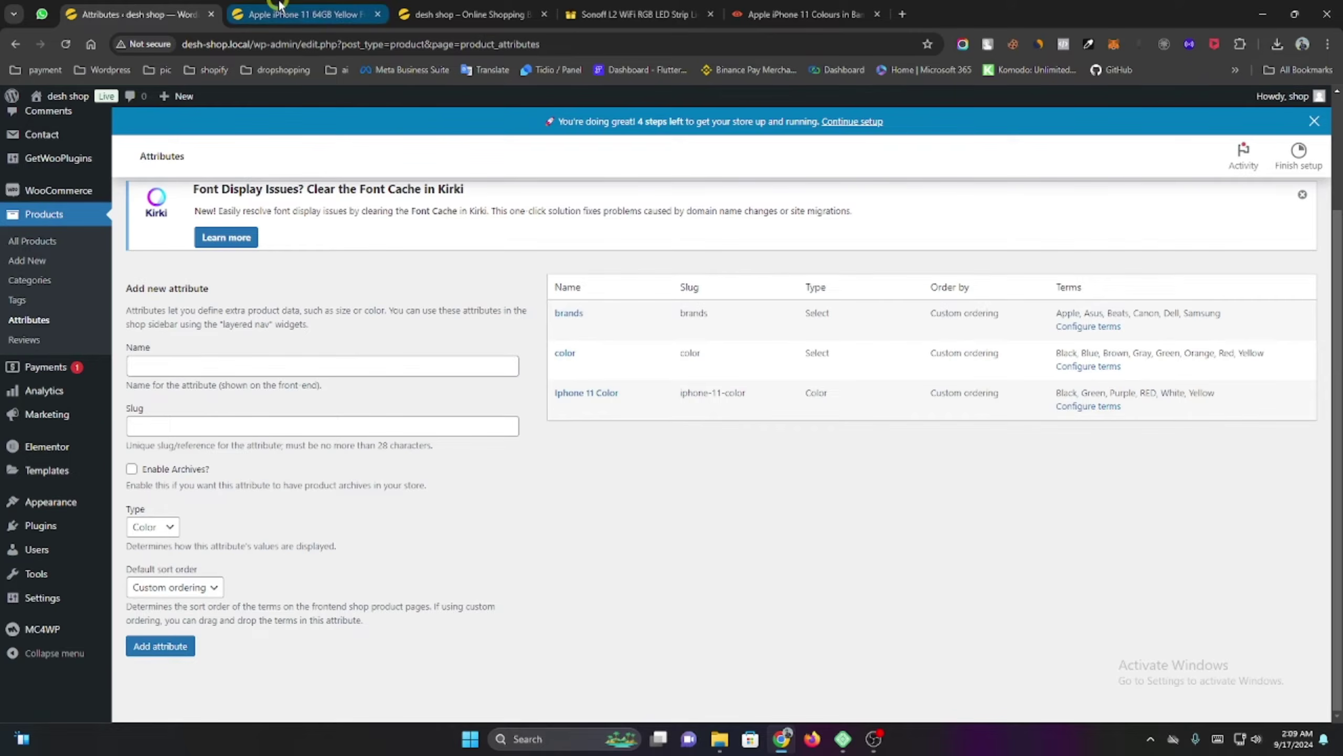
pyautogui.click(327, 15)
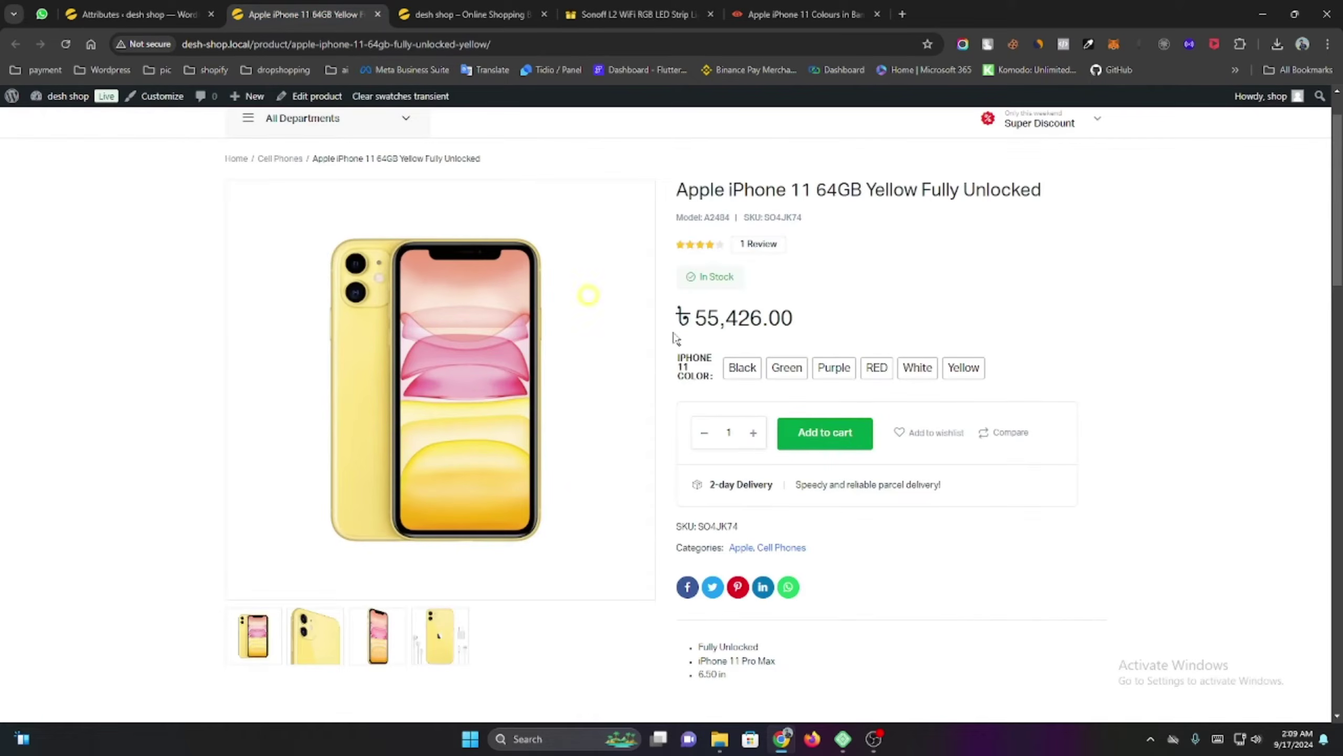
# Reload the iPhone 11 page, try all six colour swatches, then add Purple to the cart.
pyautogui.click(67, 46)
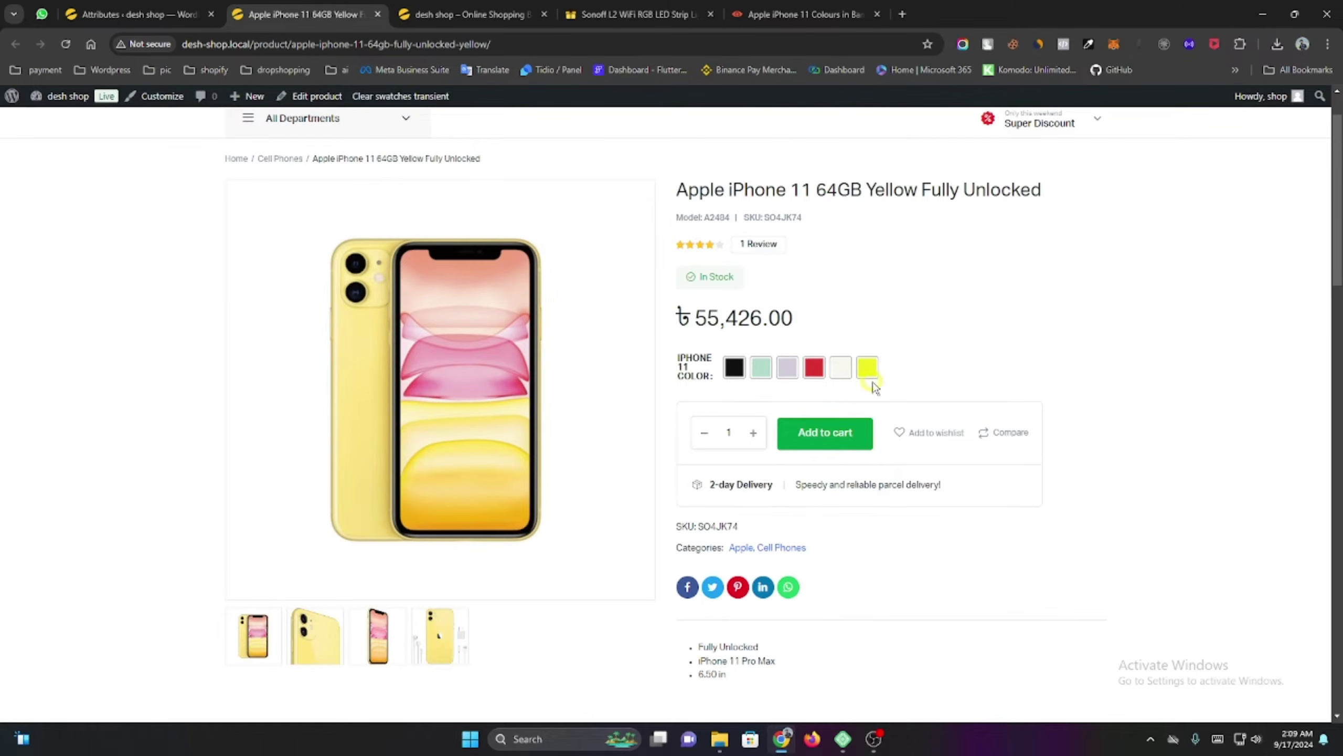
pyautogui.click(735, 368)
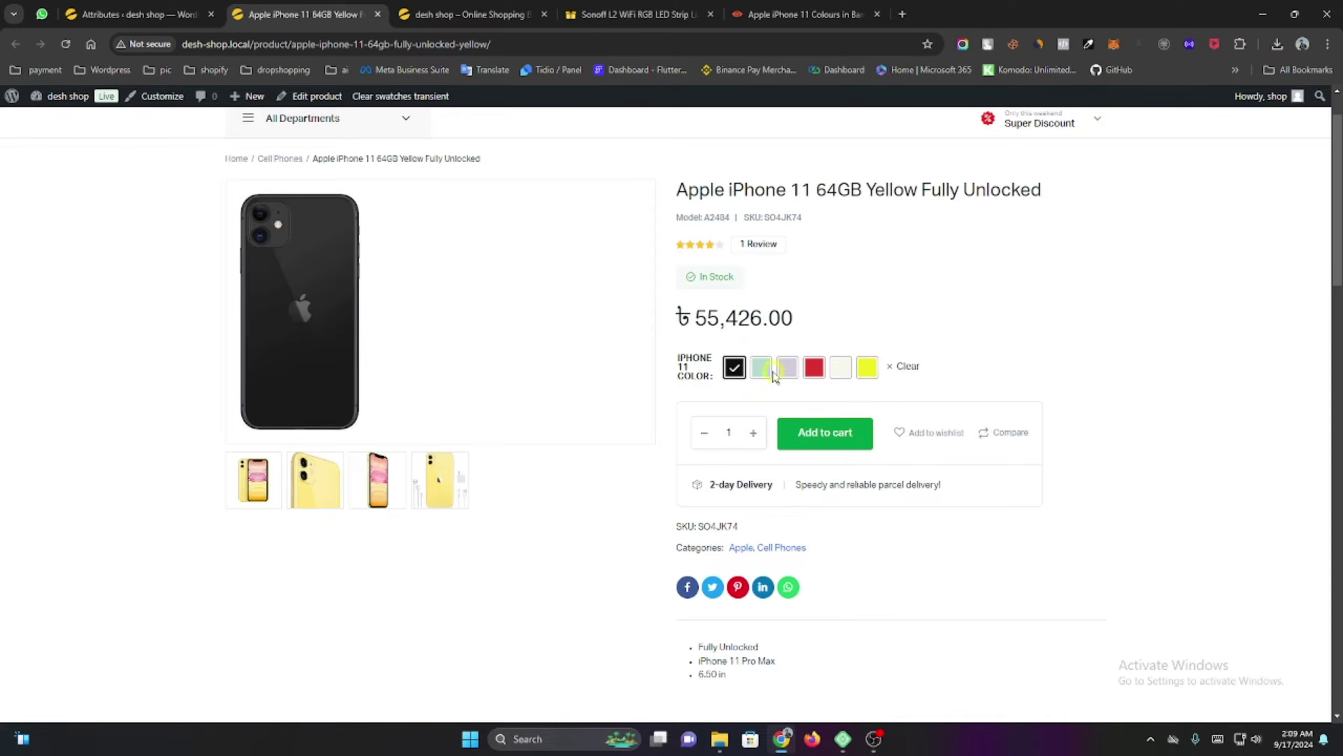
pyautogui.click(764, 369)
pyautogui.click(787, 369)
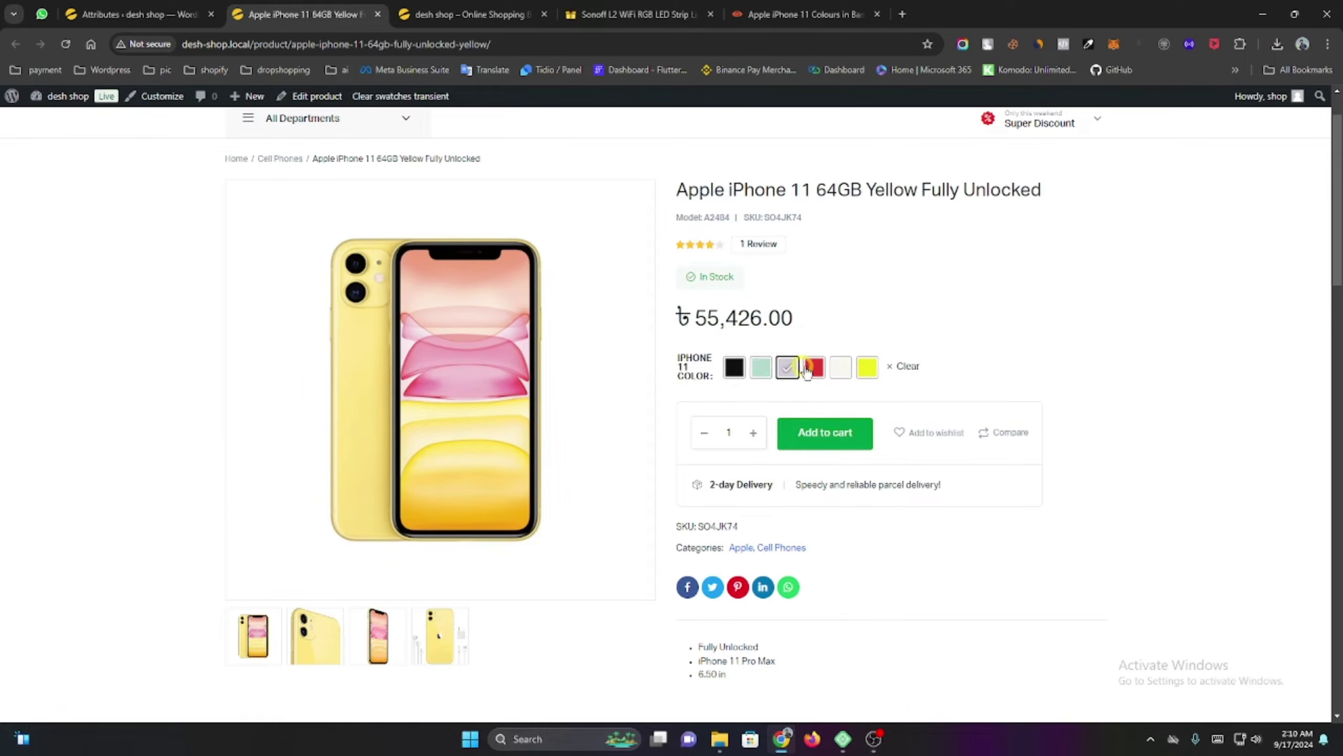
pyautogui.click(813, 368)
pyautogui.click(841, 368)
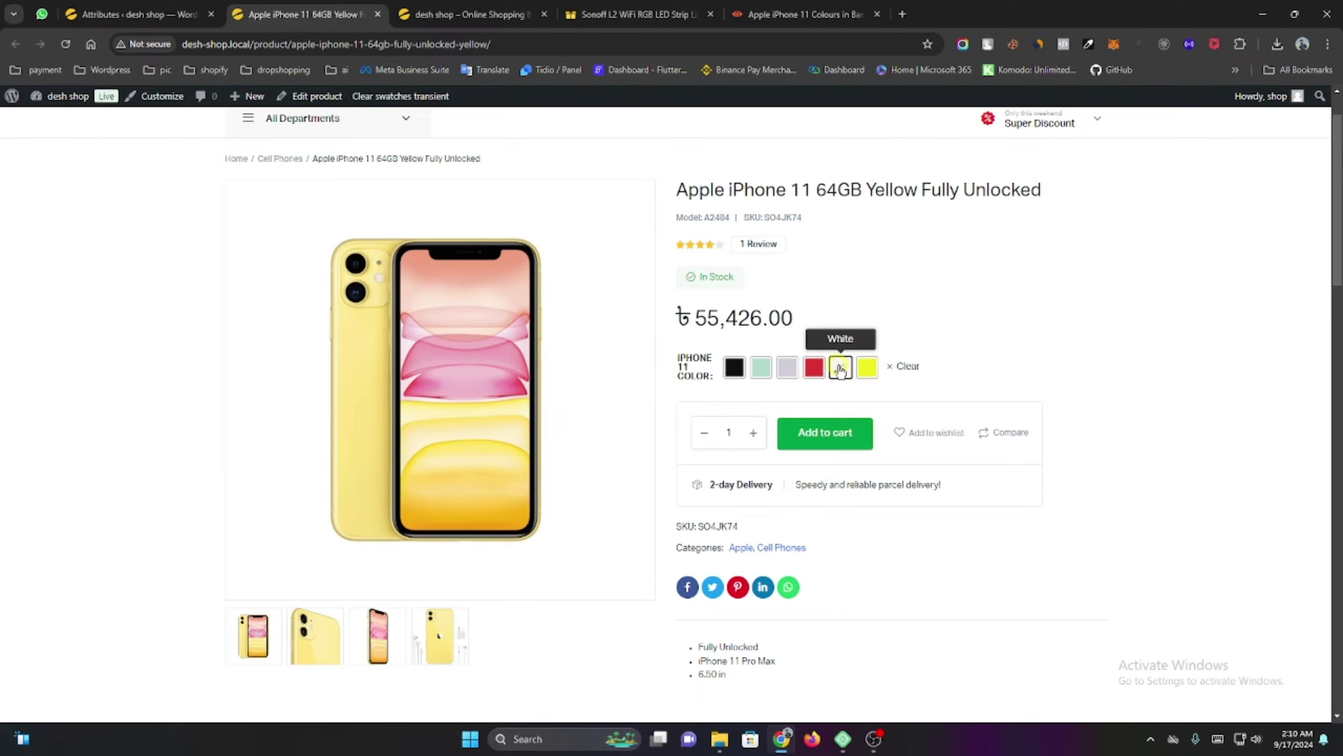
pyautogui.click(867, 369)
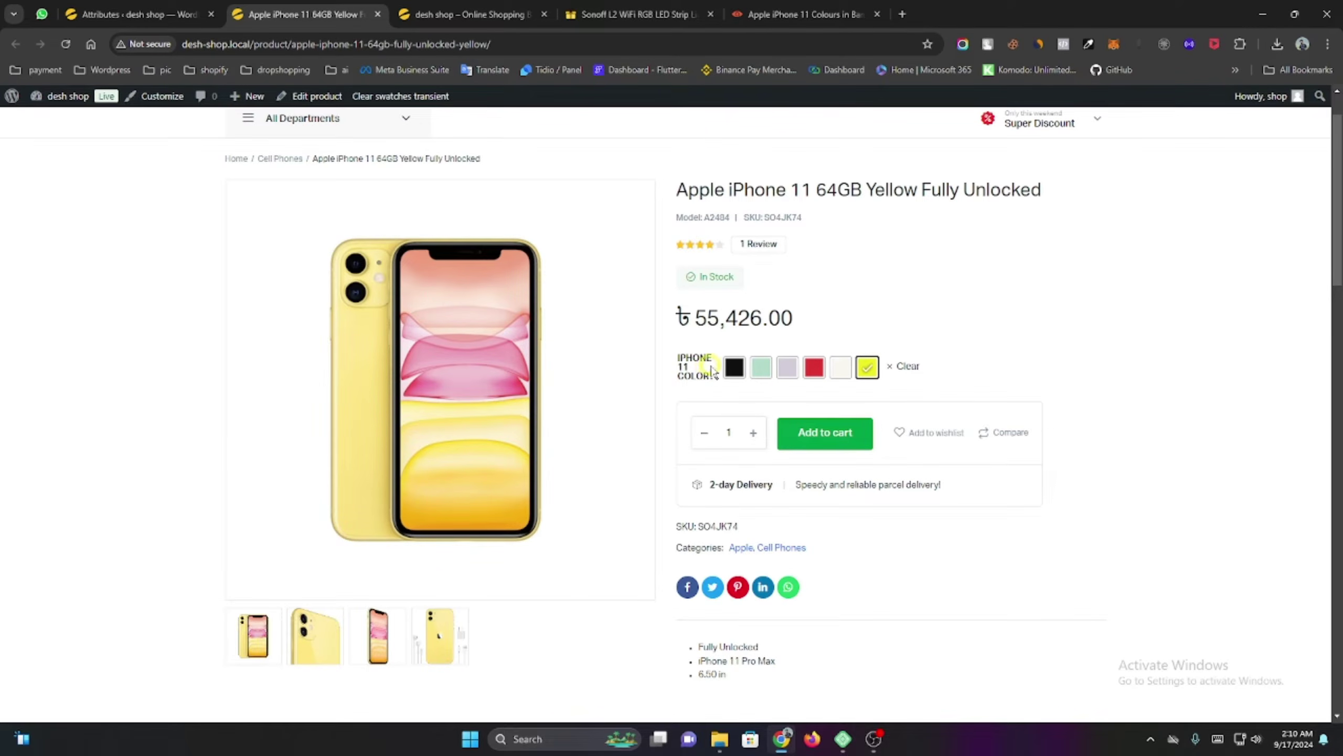
pyautogui.click(788, 369)
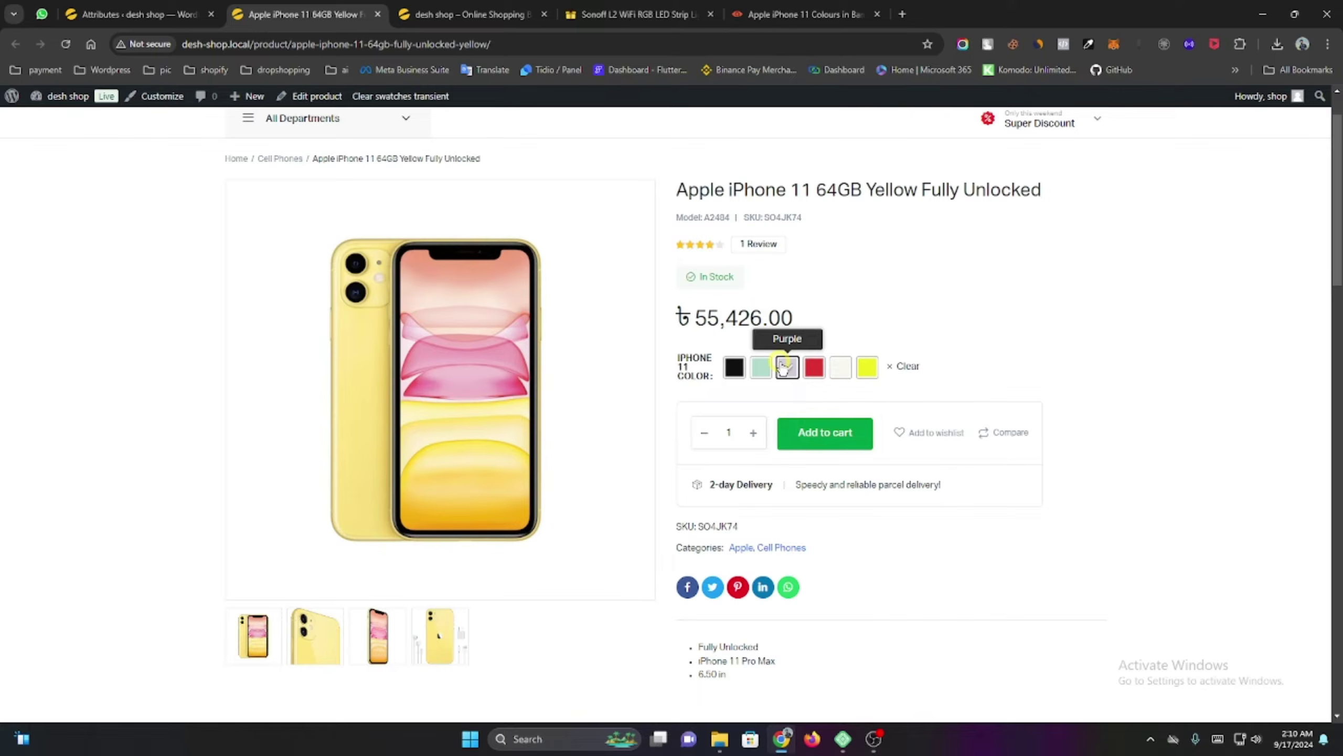
pyautogui.click(815, 445)
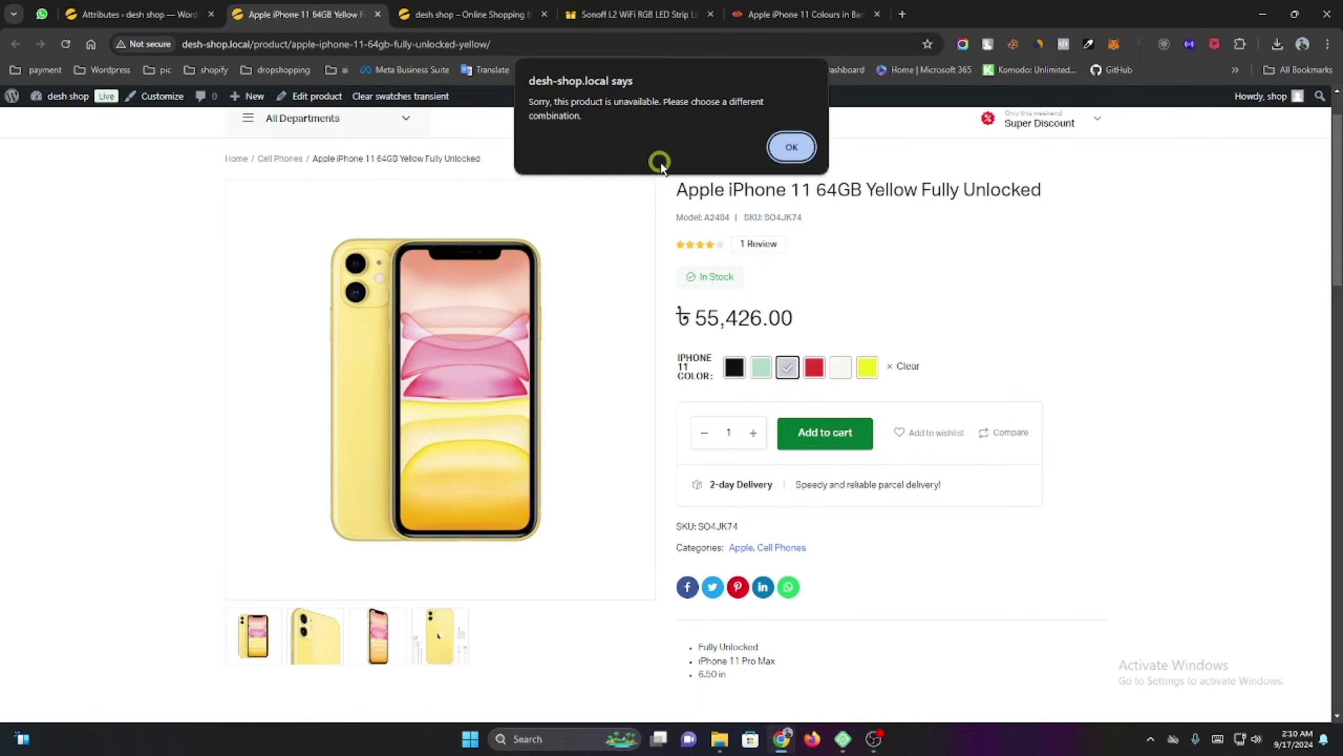
# Switch the iPhone 11 to the Green colour variant and add it to the cart.
pyautogui.click(793, 147)
pyautogui.scroll(-1, 736, 350)
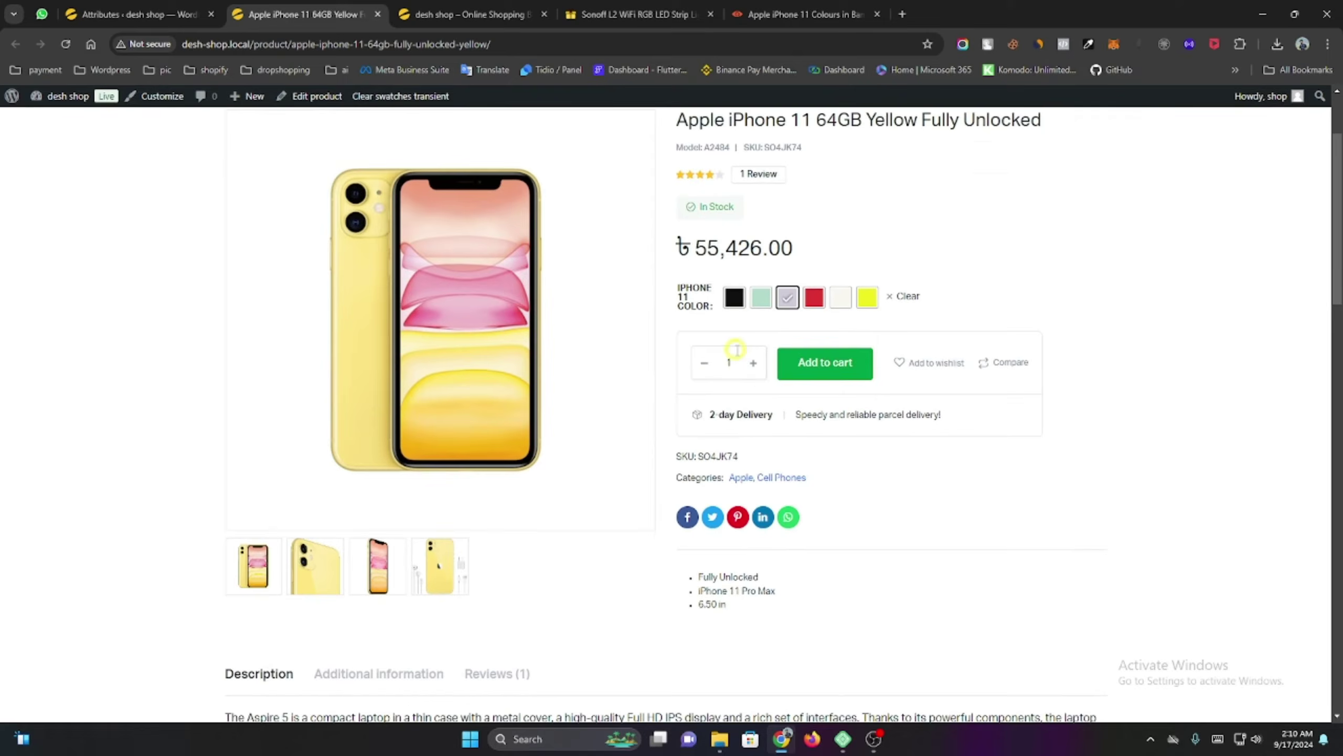
pyautogui.click(734, 297)
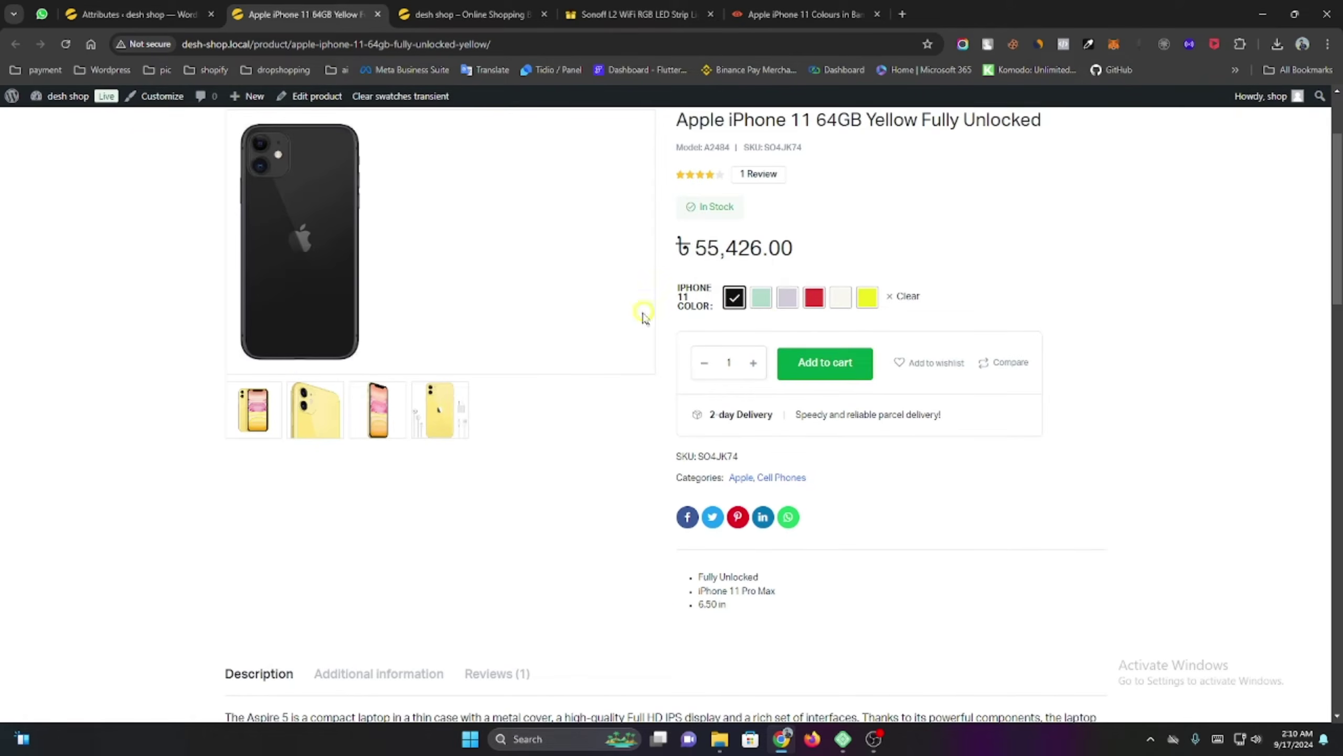
pyautogui.click(760, 298)
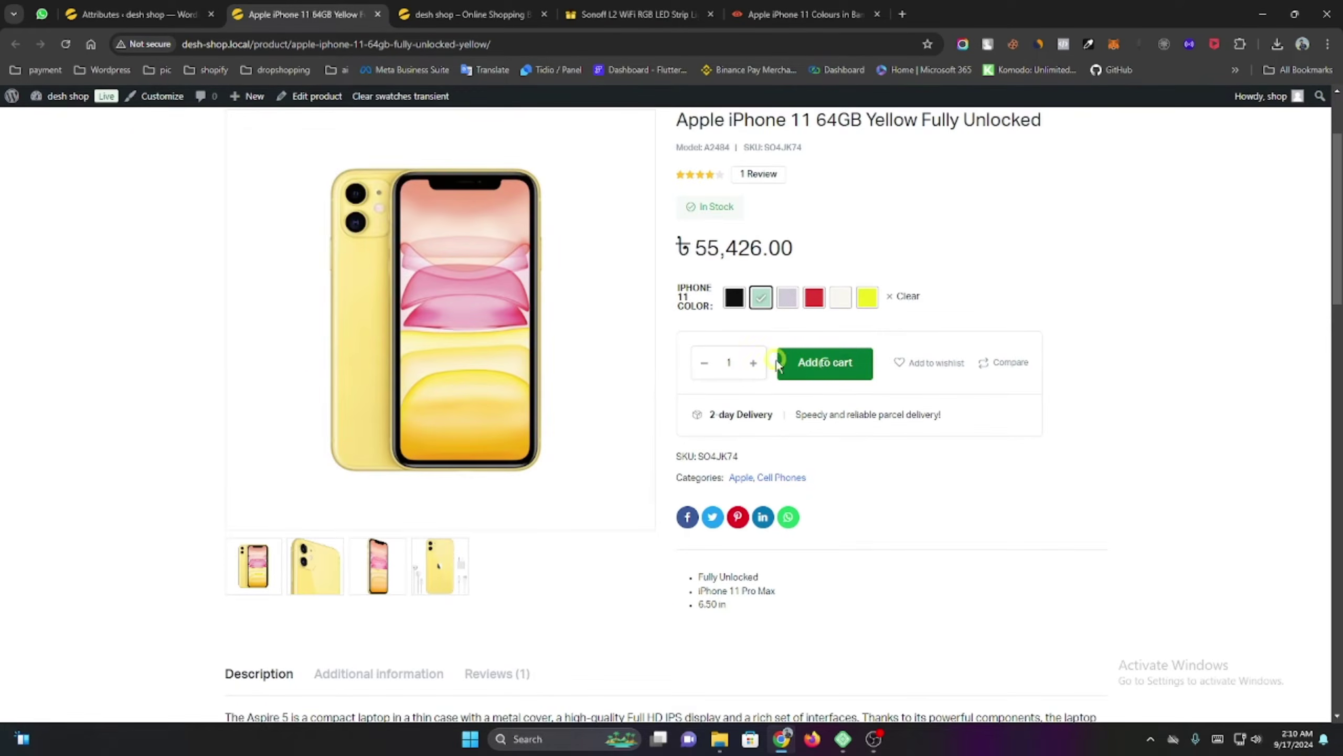
pyautogui.click(776, 365)
# Remove the RGB LED strip from the mini-cart, then return from checkout to the product page.
pyautogui.scroll(-1, 730, 365)
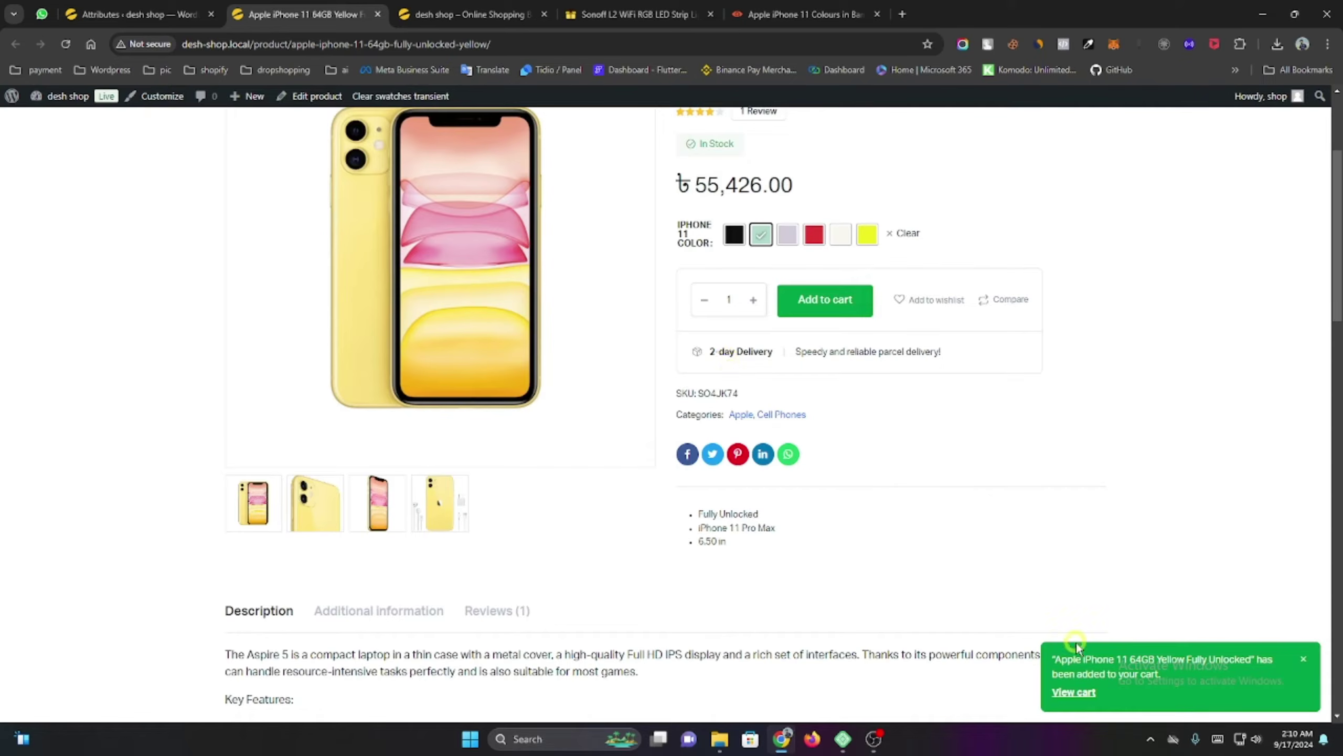
pyautogui.scroll(3, 862, 398)
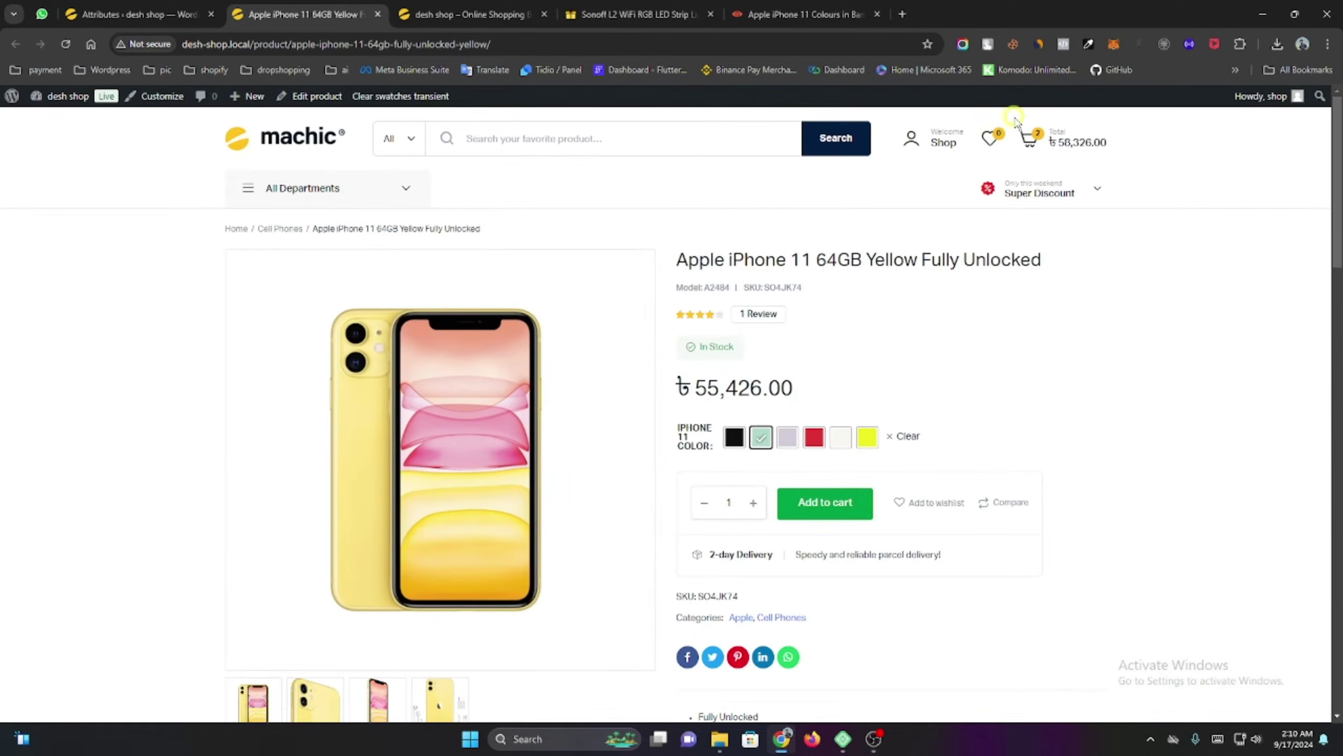
pyautogui.moveTo(1051, 132)
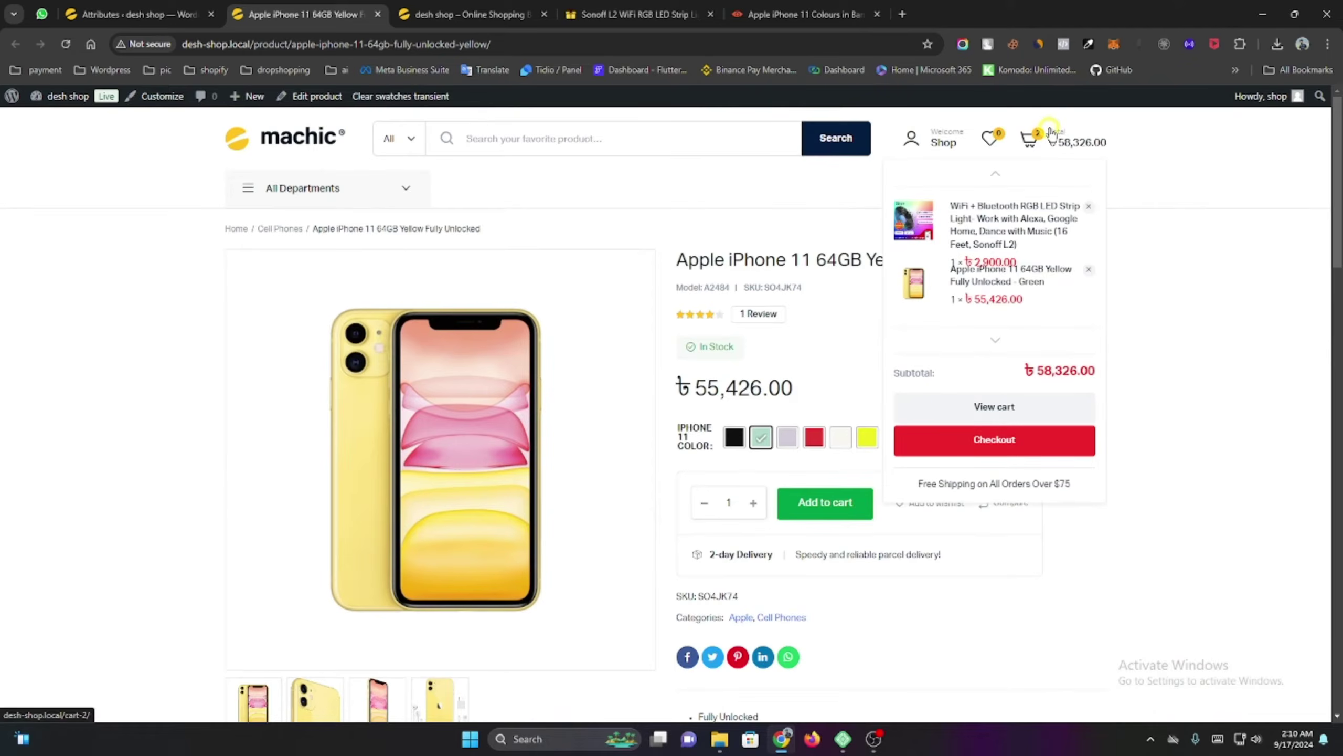
pyautogui.click(1088, 206)
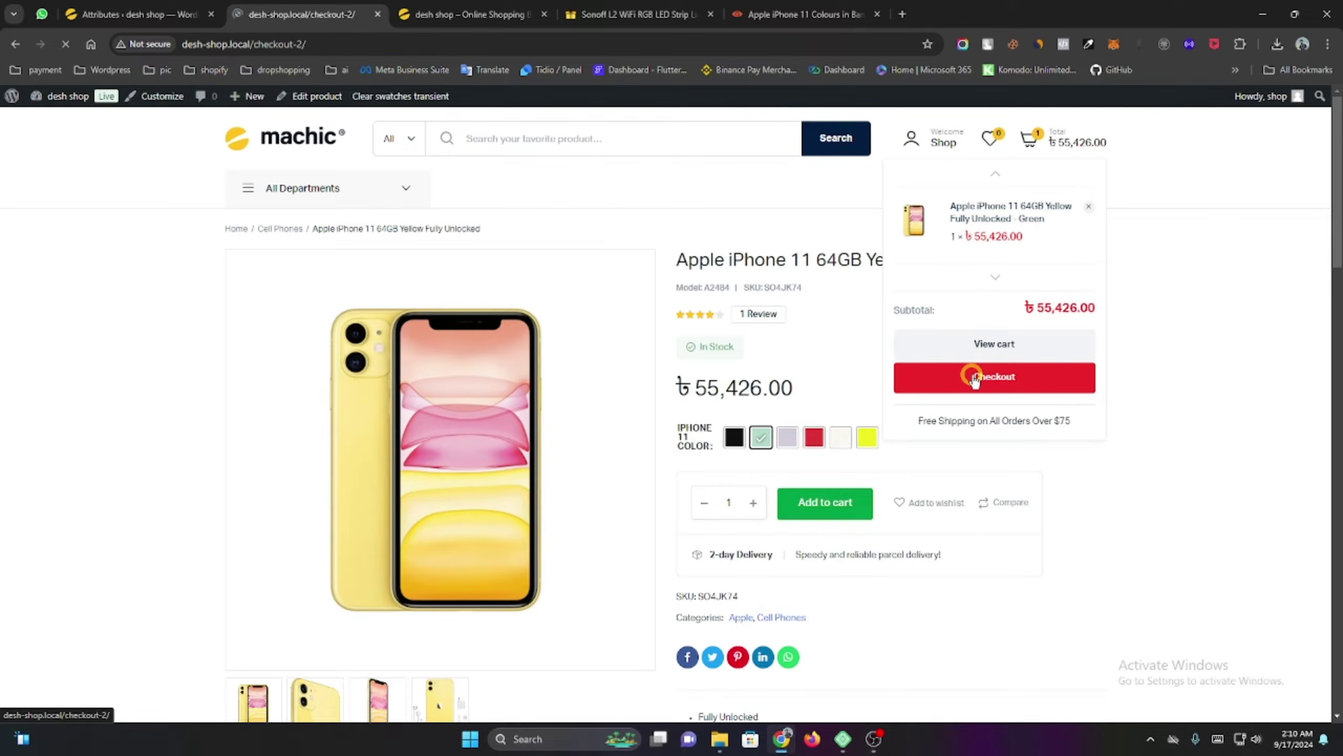
pyautogui.scroll(-12, 727, 294)
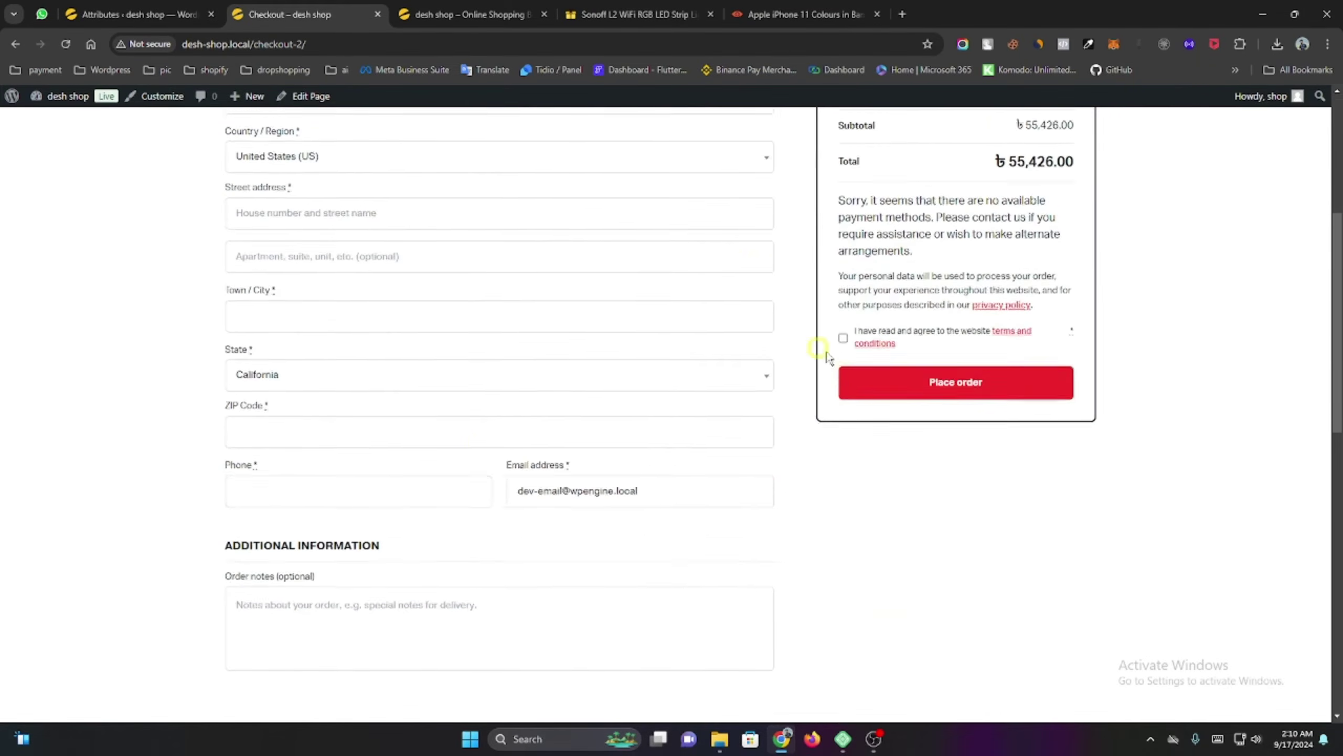
pyautogui.scroll(6, 497, 444)
pyautogui.scroll(6, 497, 444)
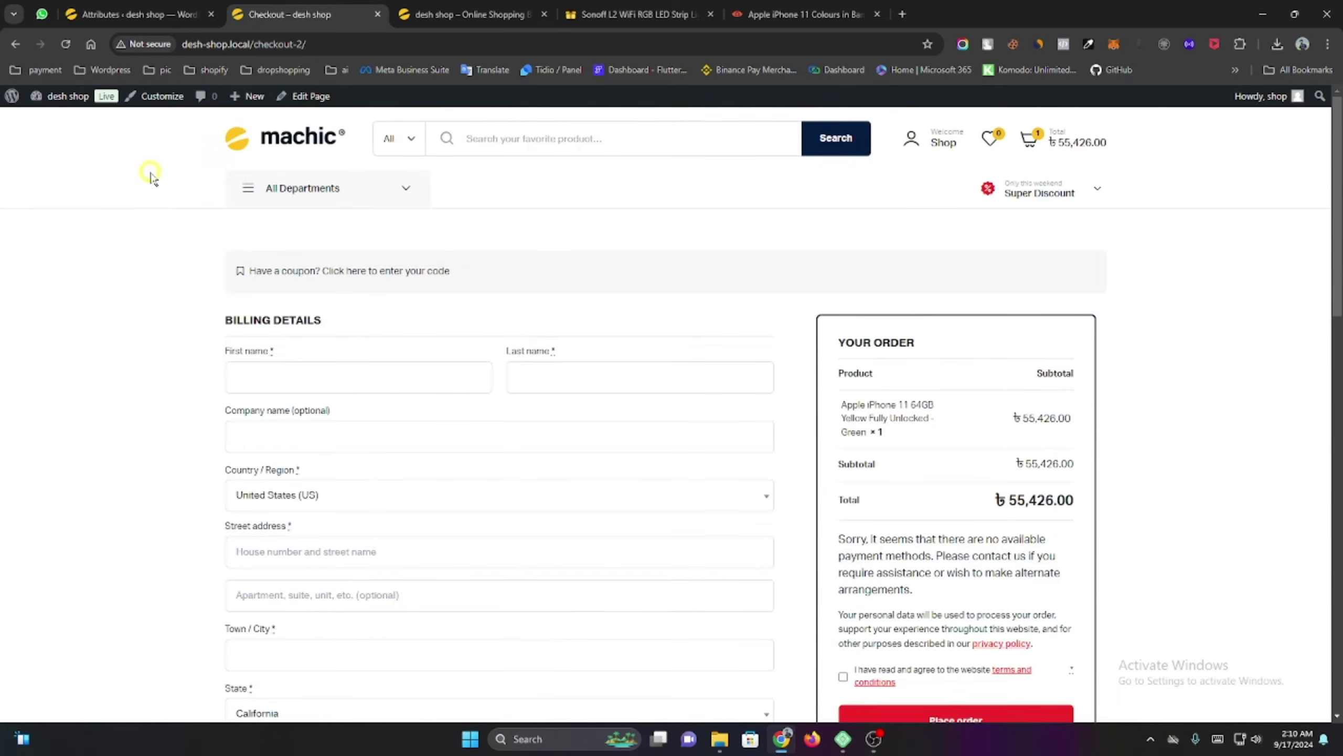
pyautogui.click(16, 45)
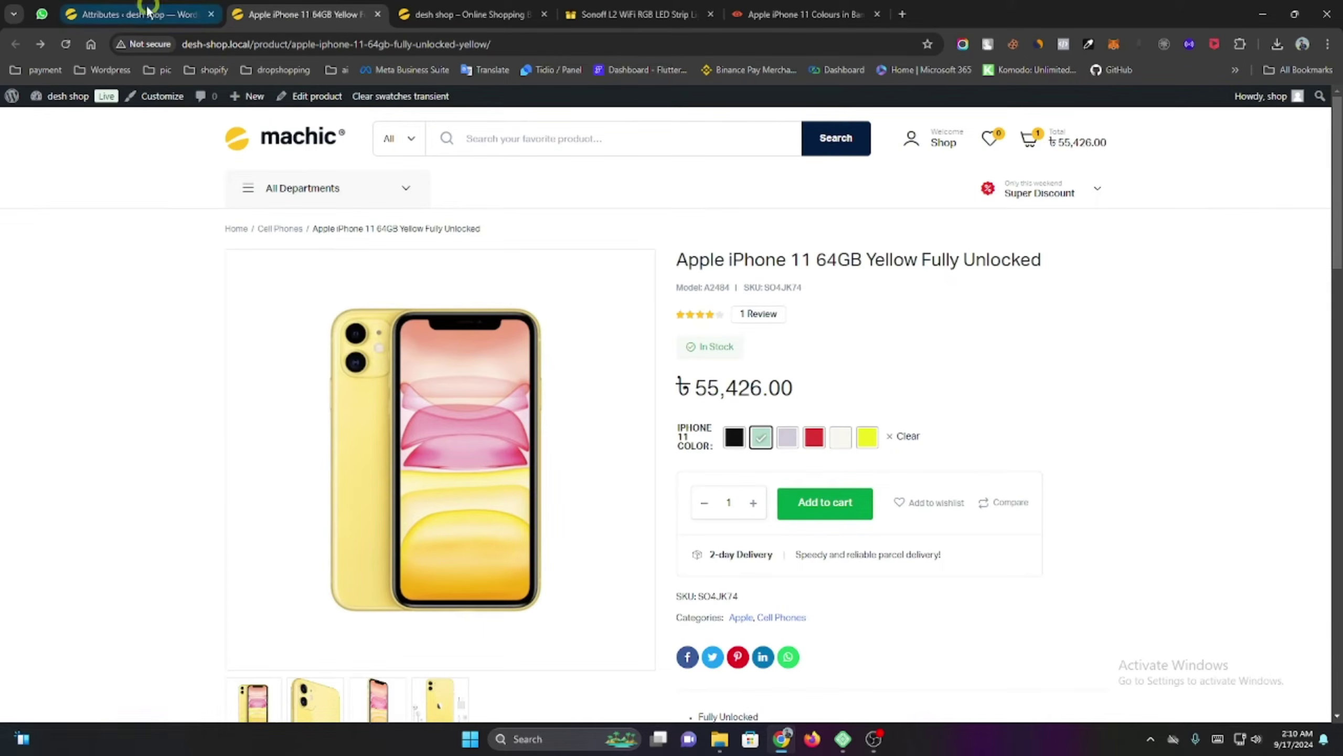
# From the desh shop homepage, launch the Machic theme Customizer via the admin bar.
pyautogui.click(269, 139)
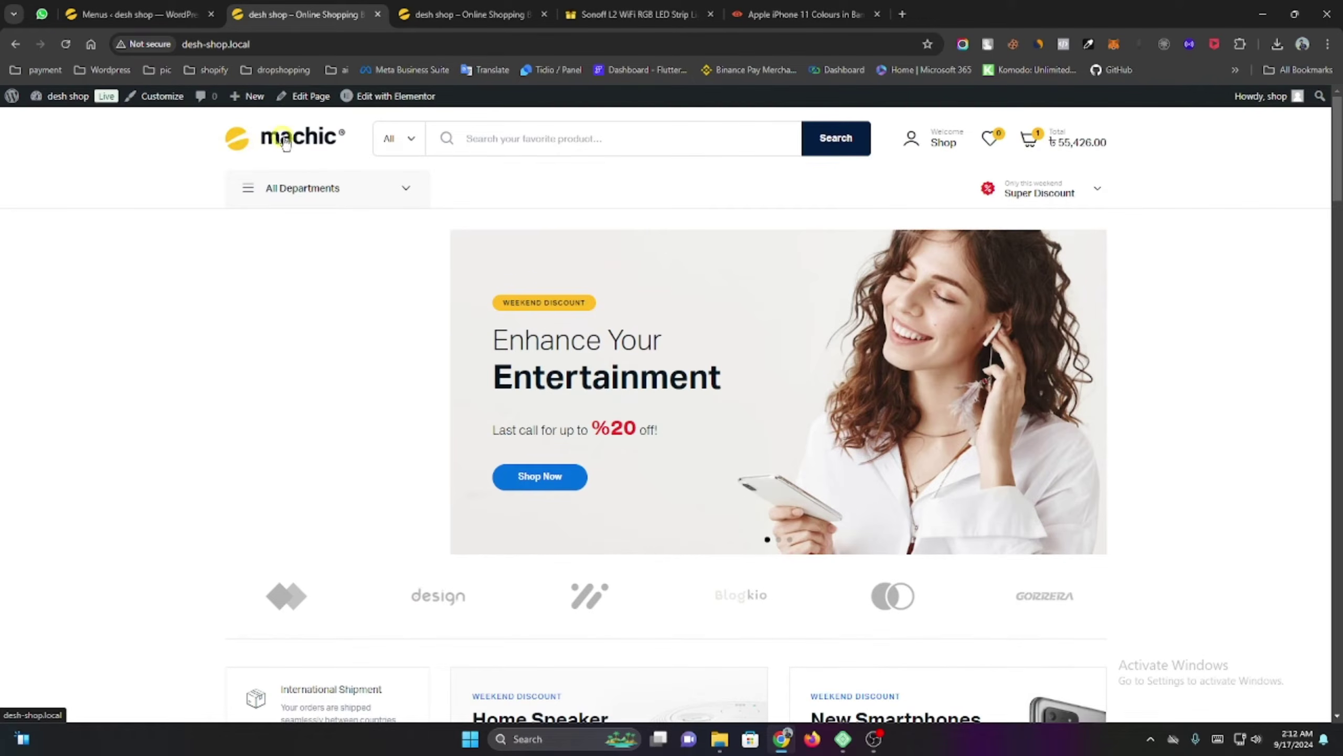
pyautogui.scroll(-5, 127, 280)
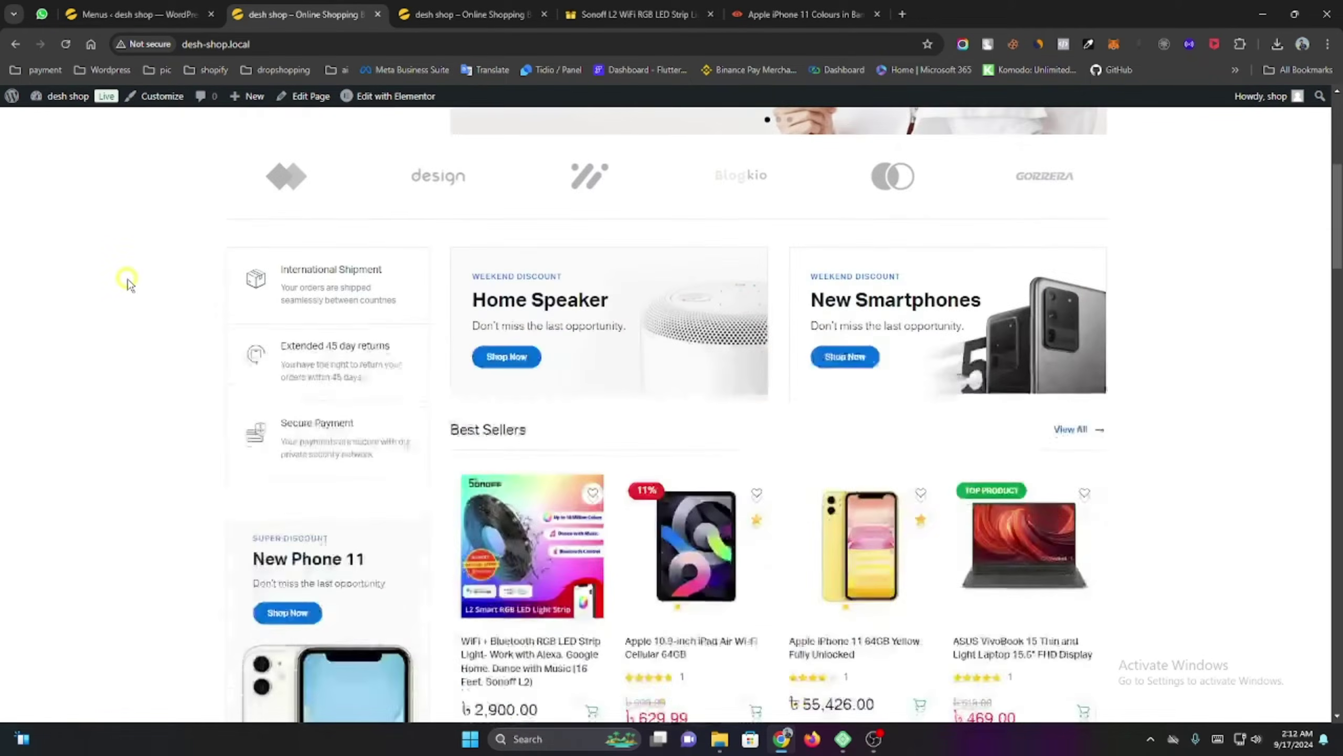
pyautogui.scroll(5, 127, 280)
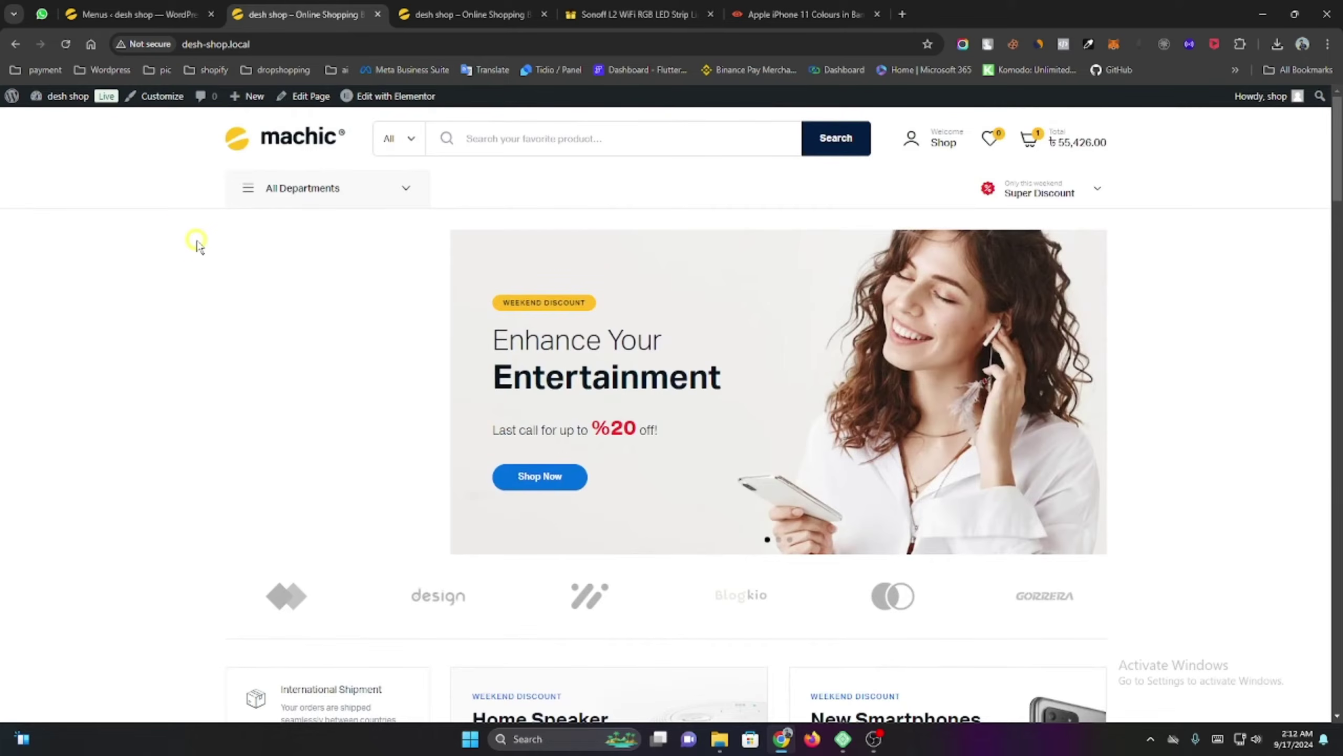
pyautogui.scroll(-5, 204, 238)
pyautogui.click(127, 15)
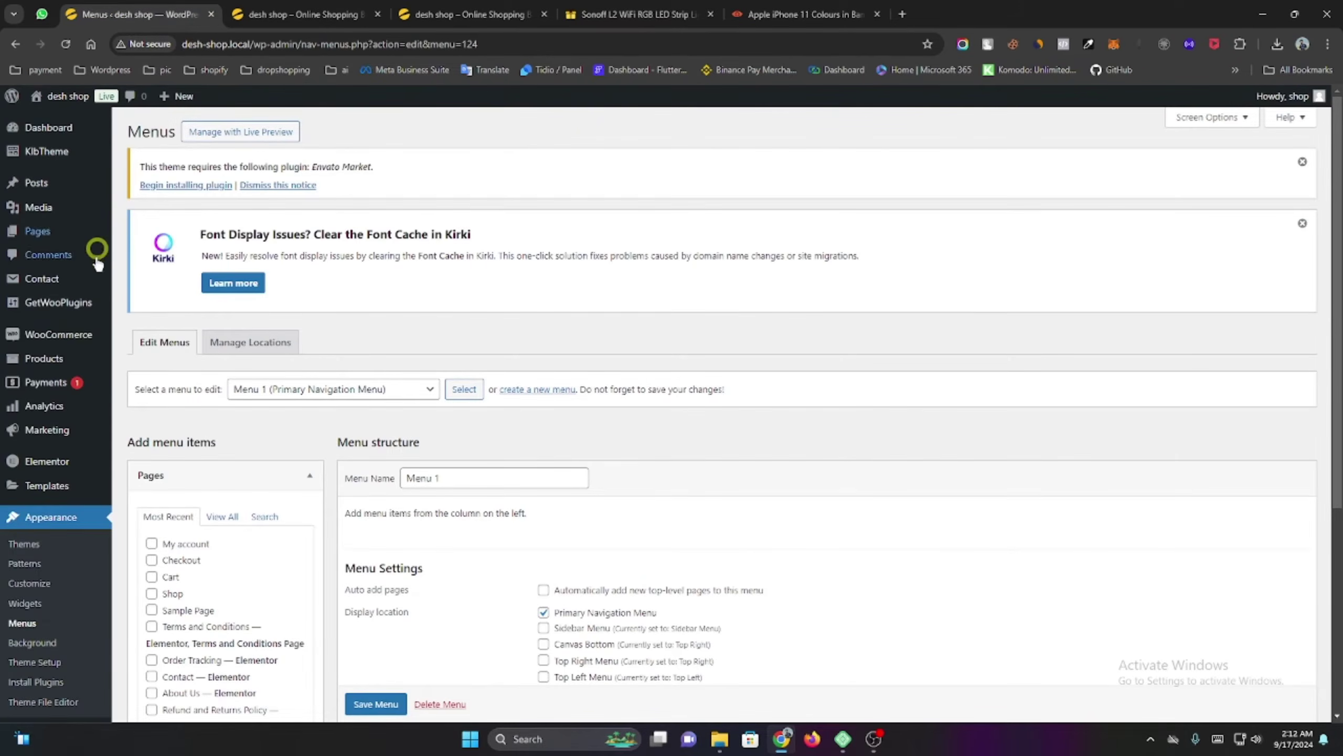
pyautogui.scroll(-5, 106, 386)
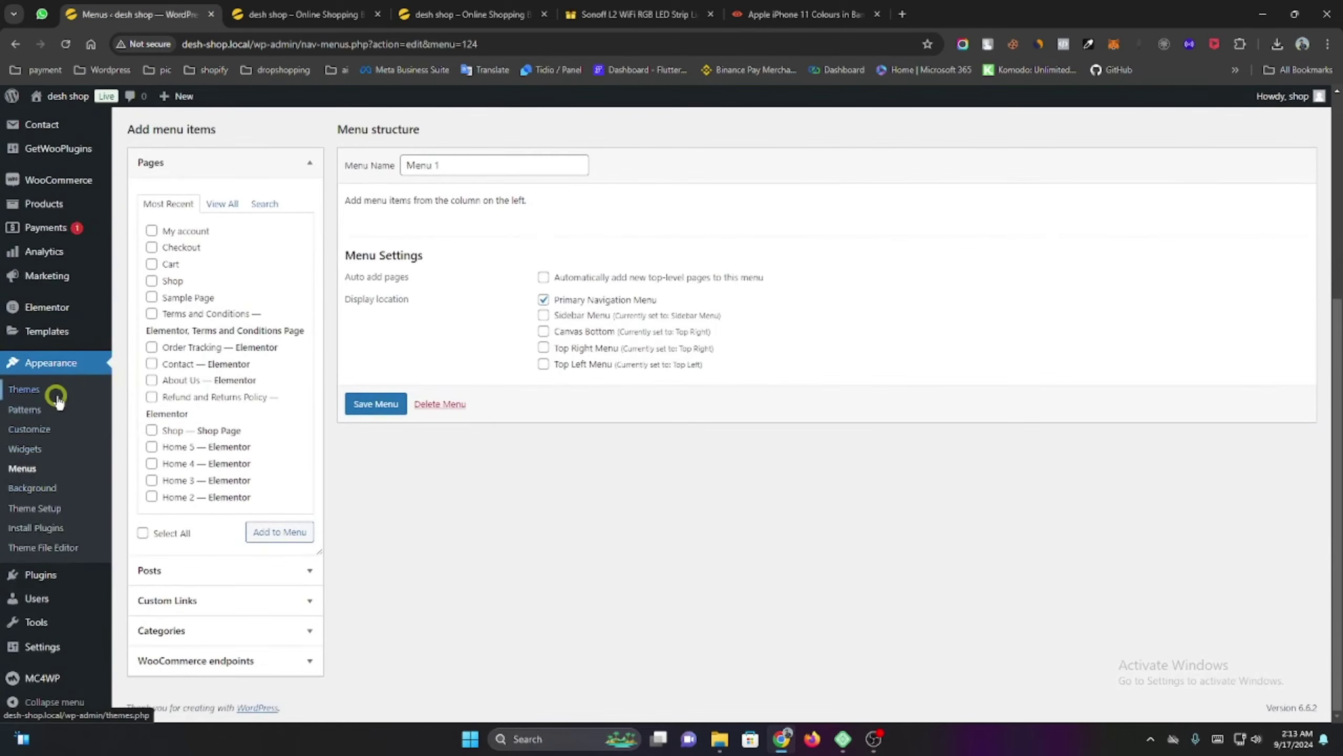
pyautogui.click(299, 14)
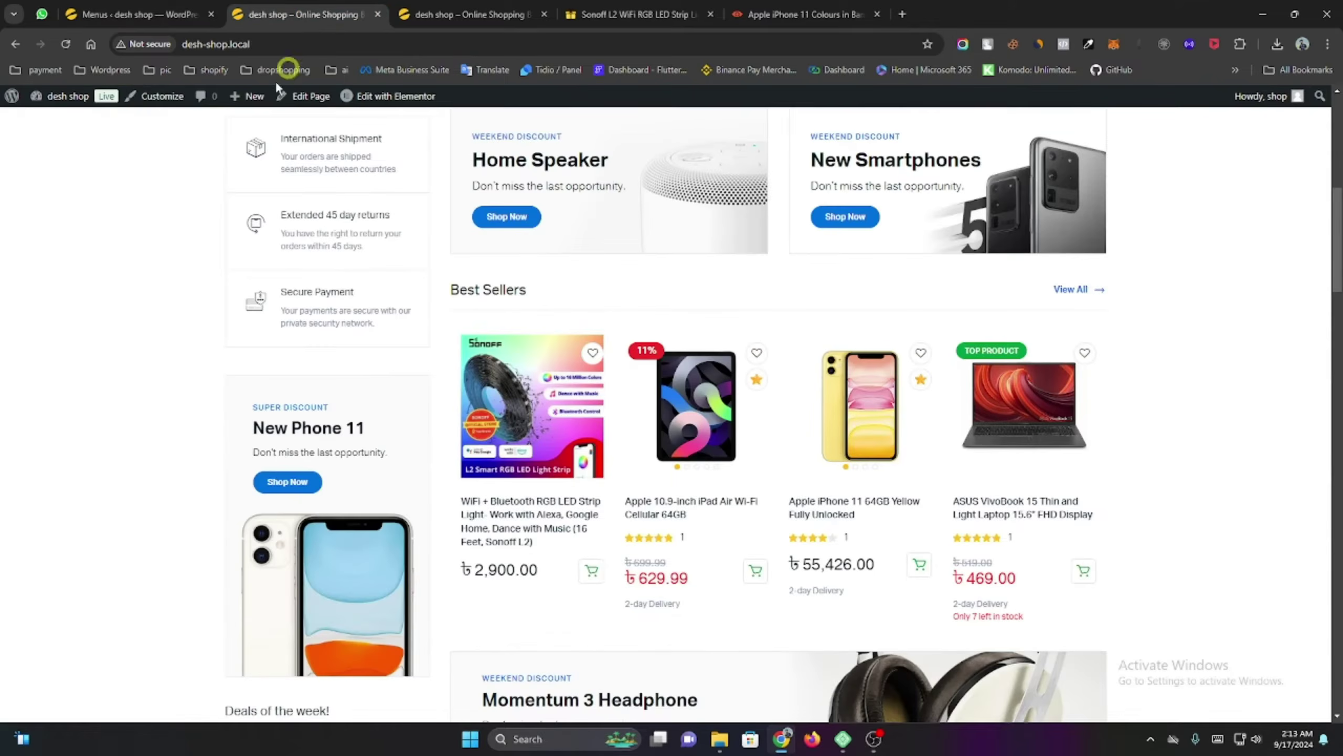
pyautogui.click(161, 98)
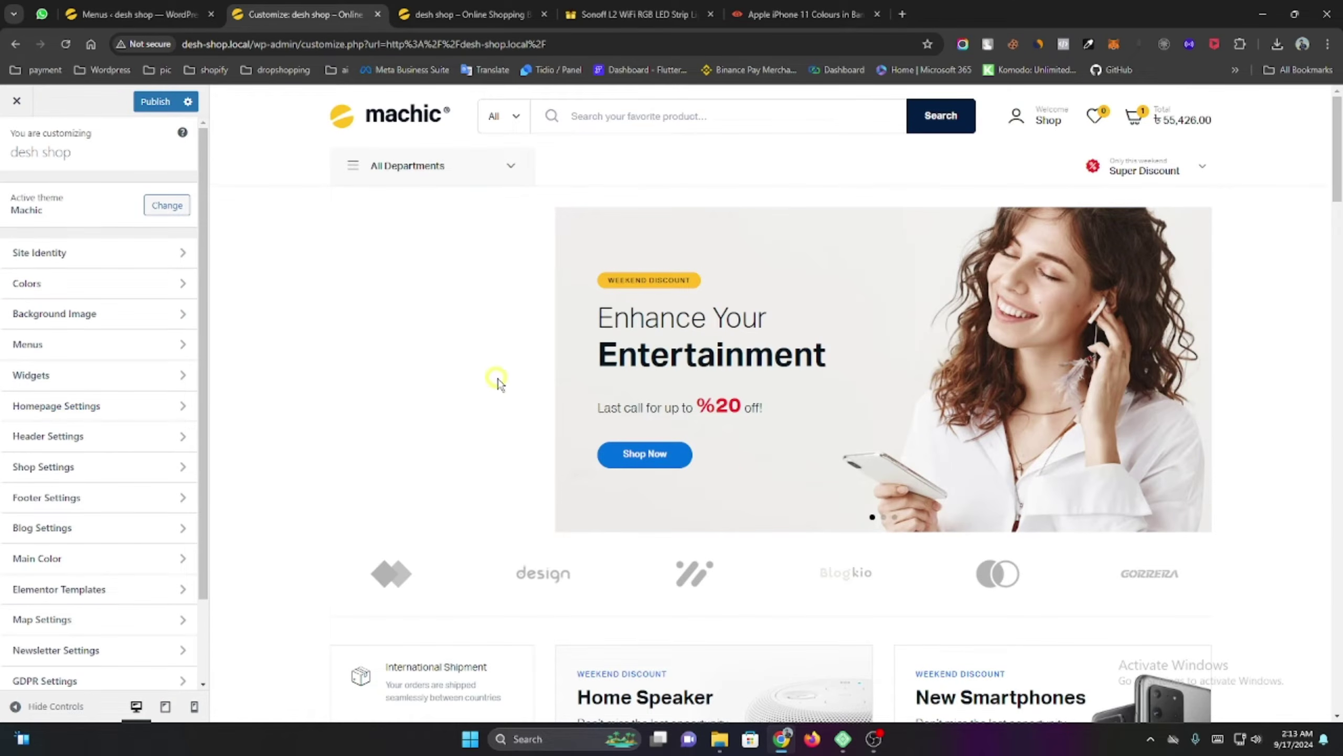
# Upload Black-and-Yellow-Online-Store-Logo.png as the image for Header Settings > Logo.
pyautogui.scroll(-3, 495, 381)
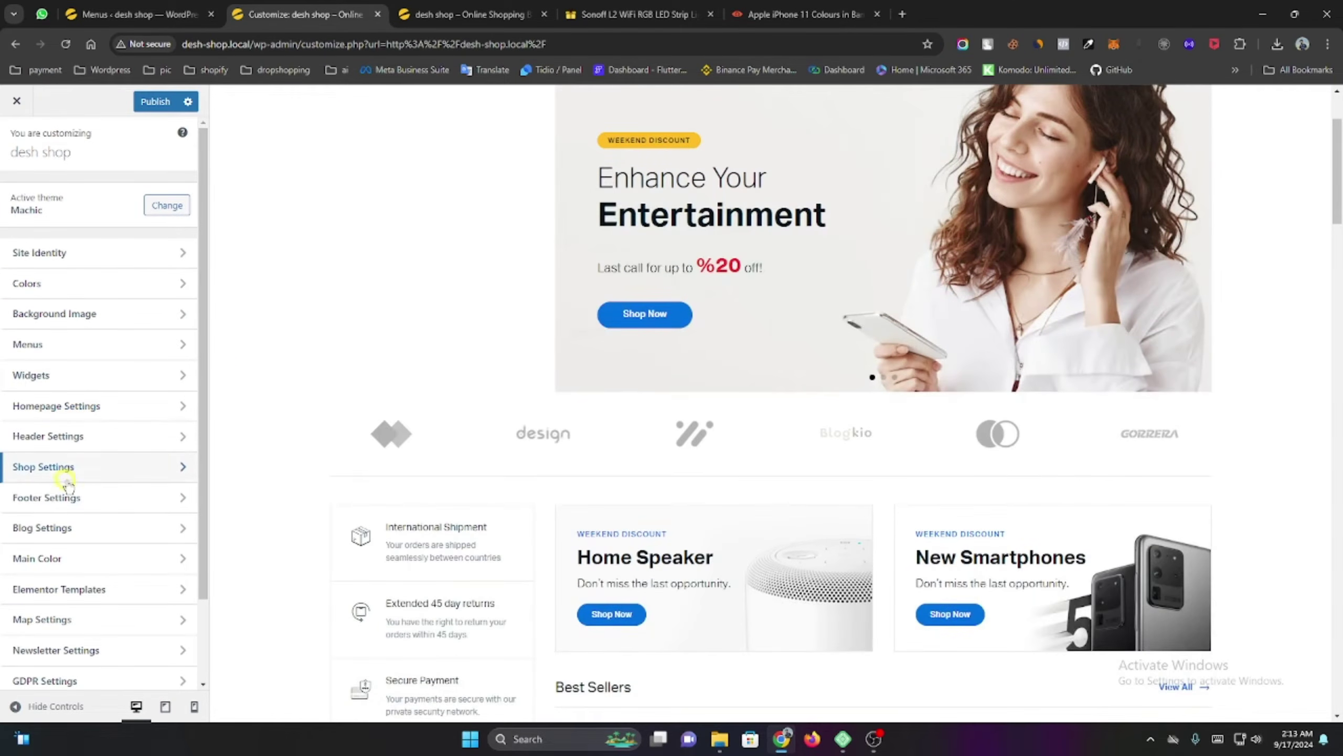
pyautogui.scroll(-2, 72, 477)
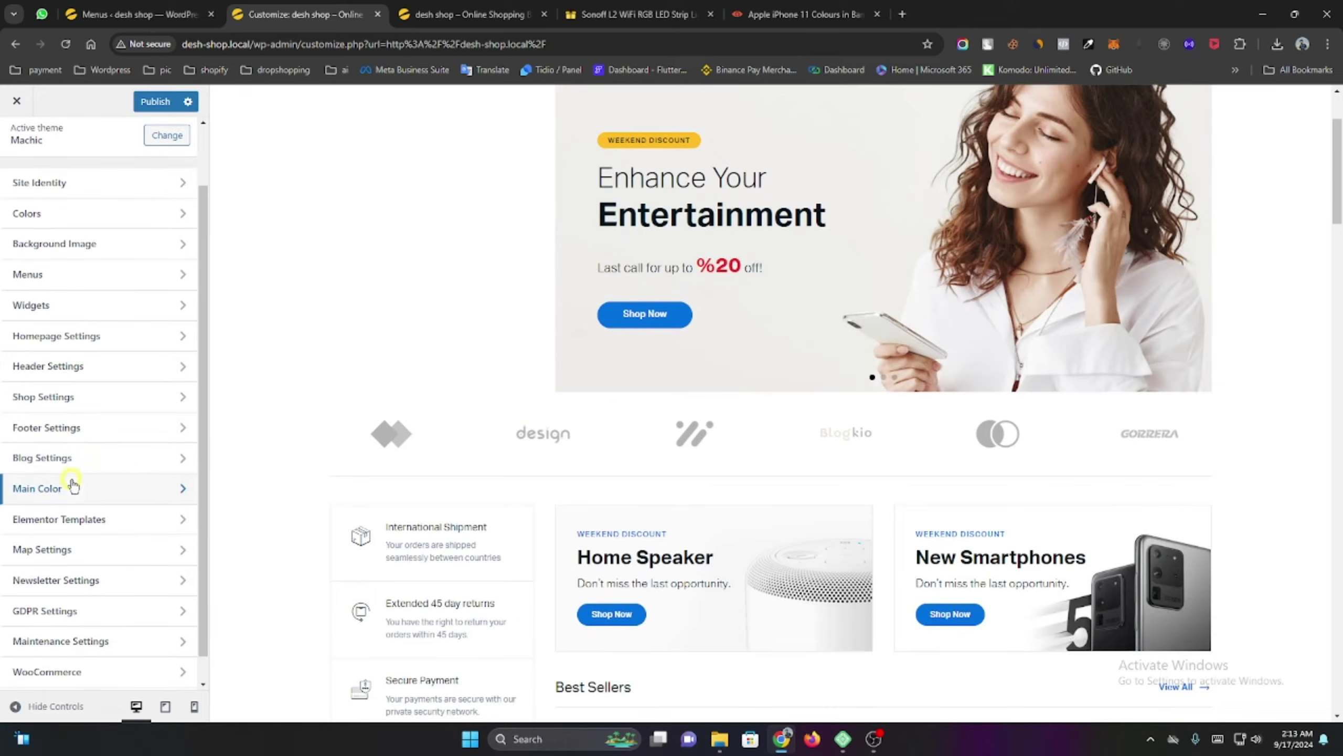
pyautogui.click(69, 369)
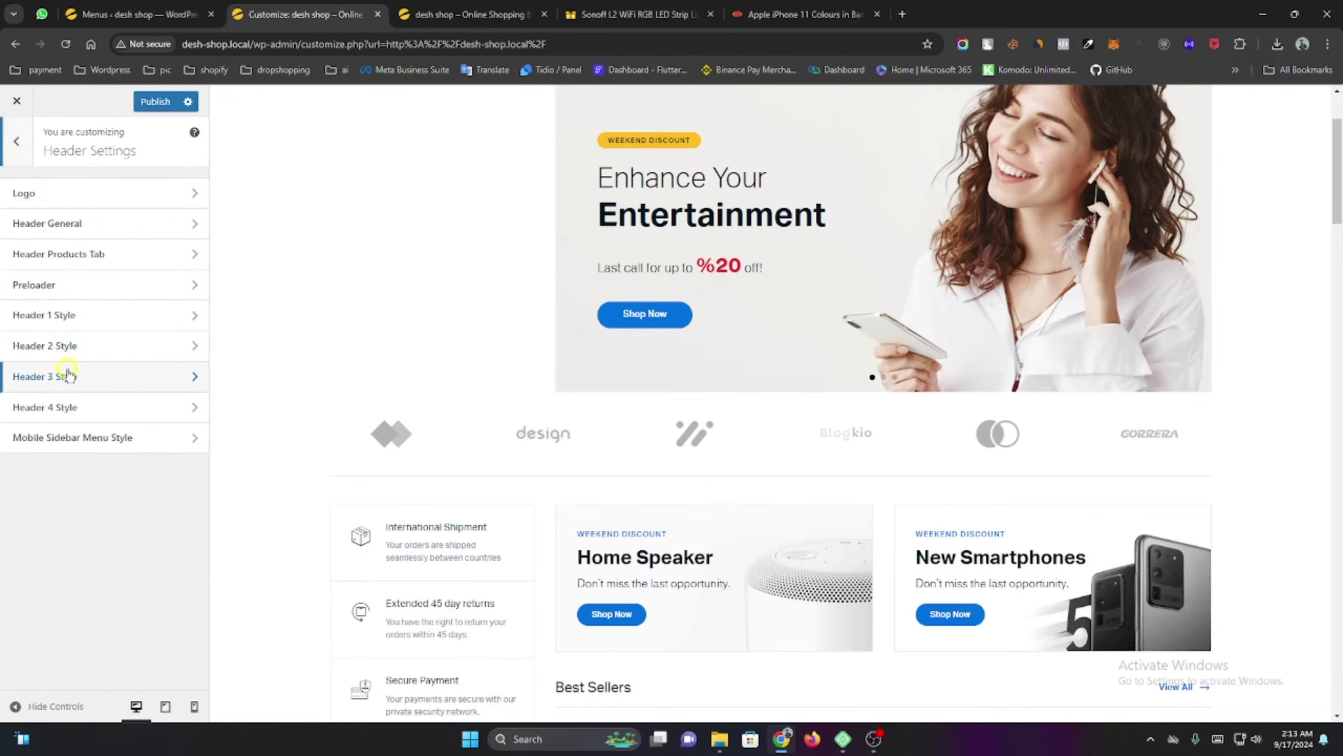
pyautogui.click(65, 210)
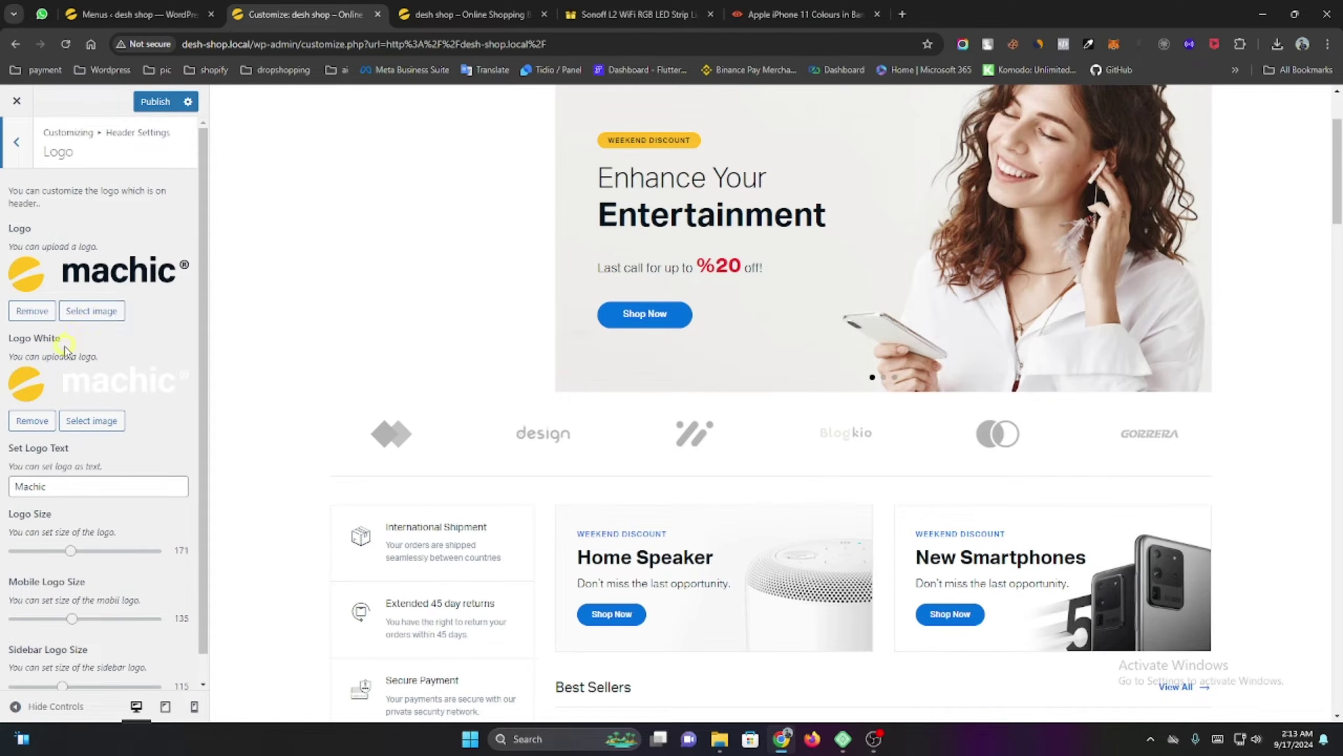
pyautogui.click(96, 312)
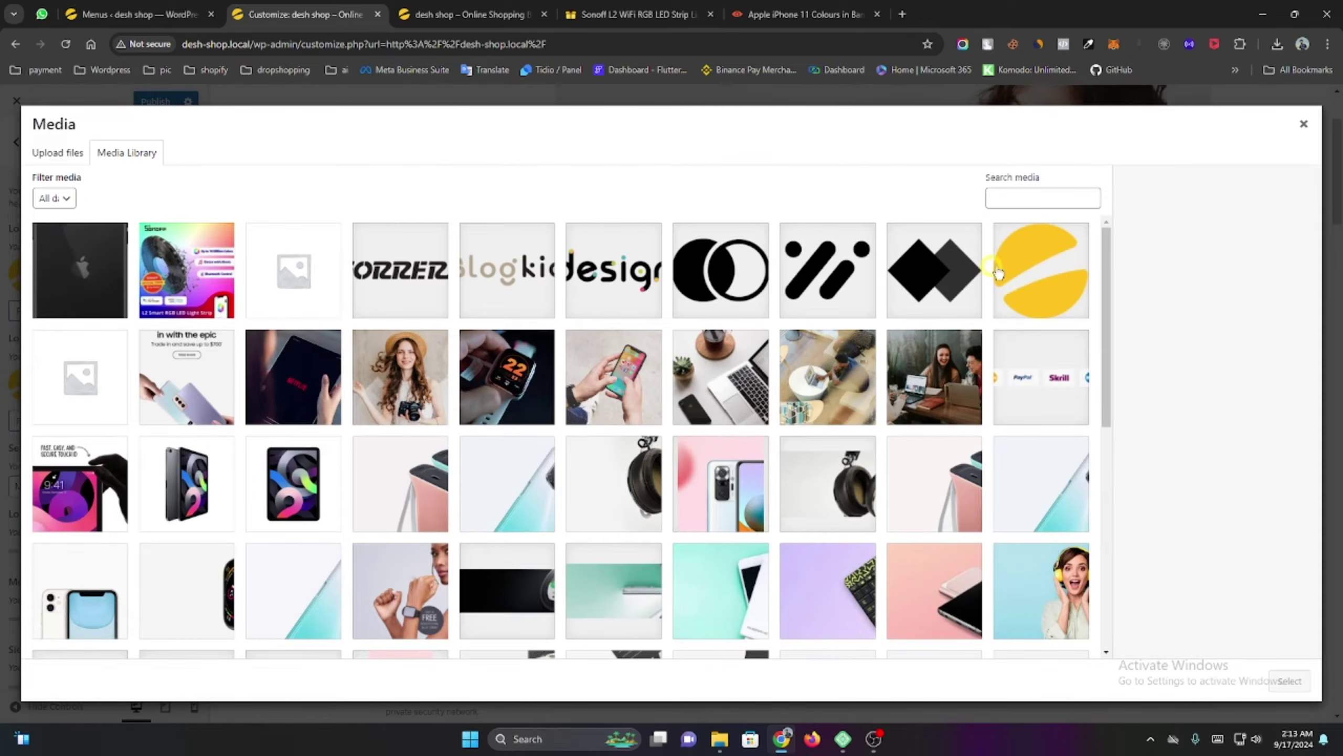
pyautogui.click(80, 158)
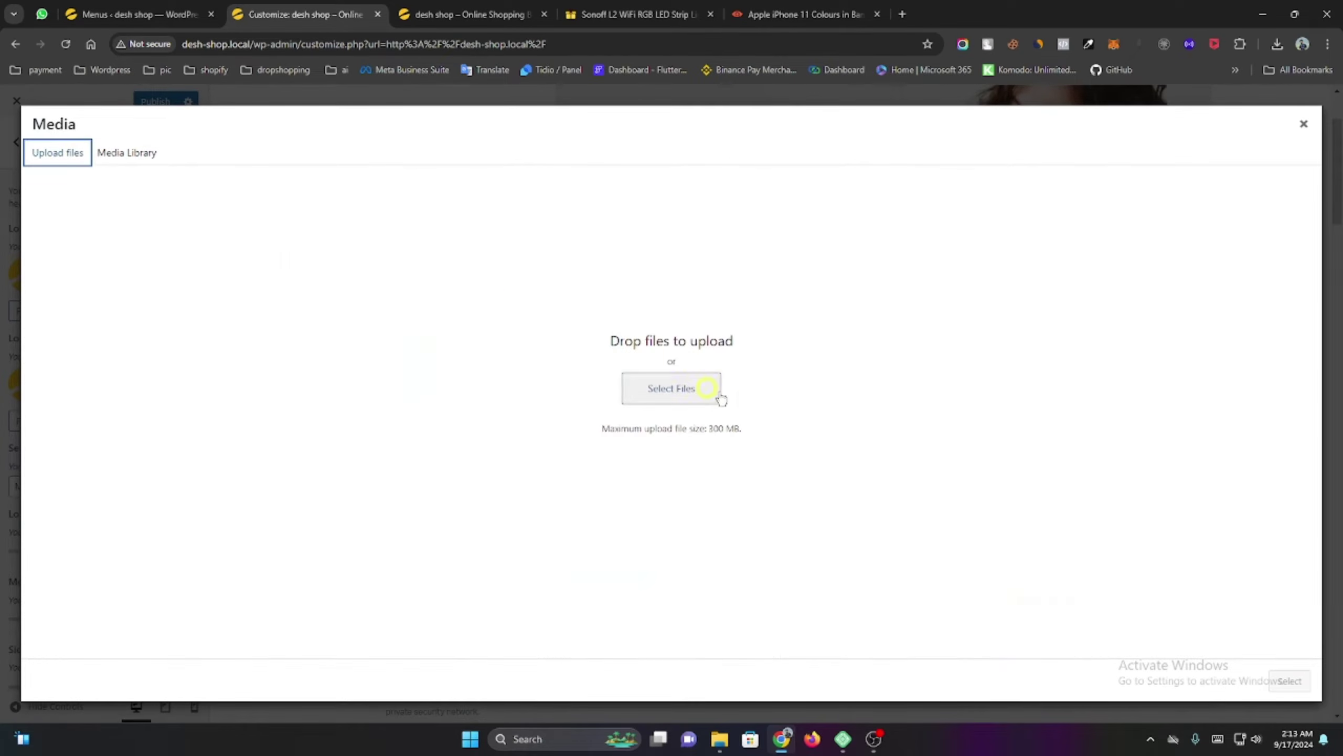
pyautogui.click(717, 397)
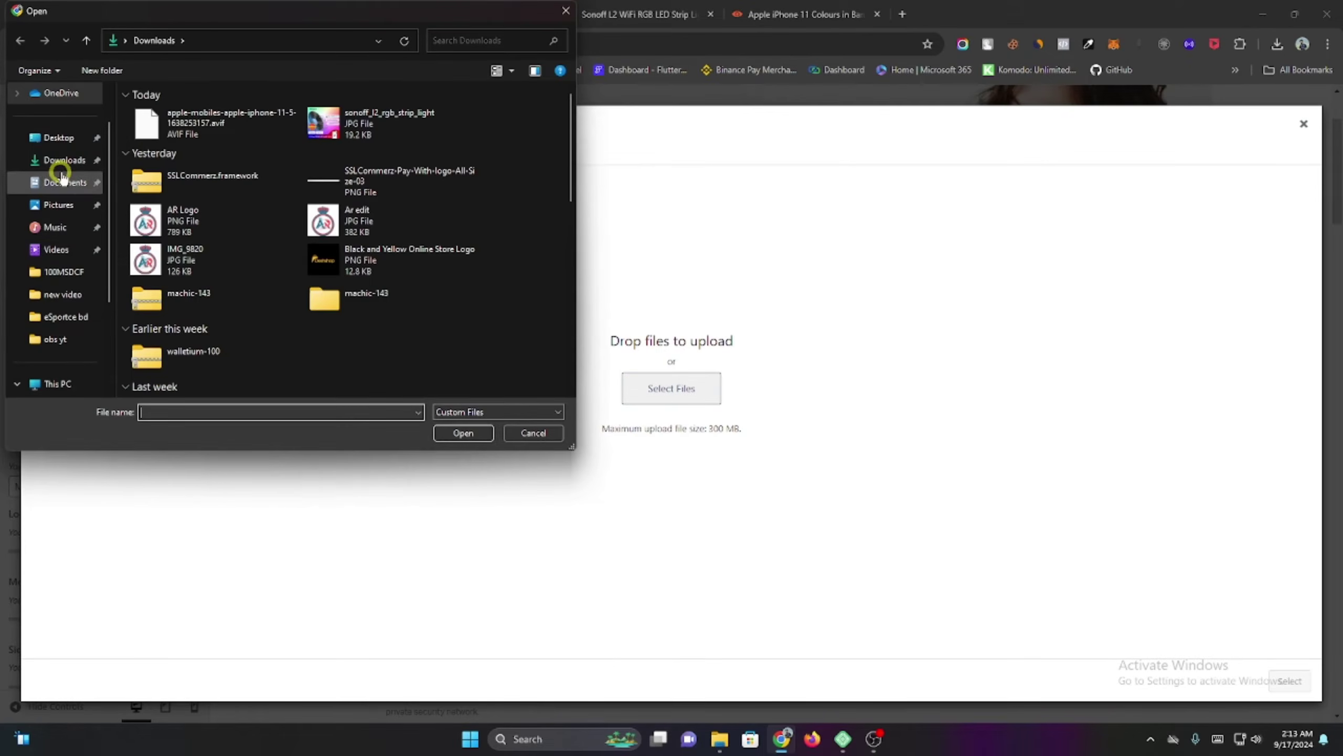
pyautogui.click(353, 269)
pyautogui.click(460, 433)
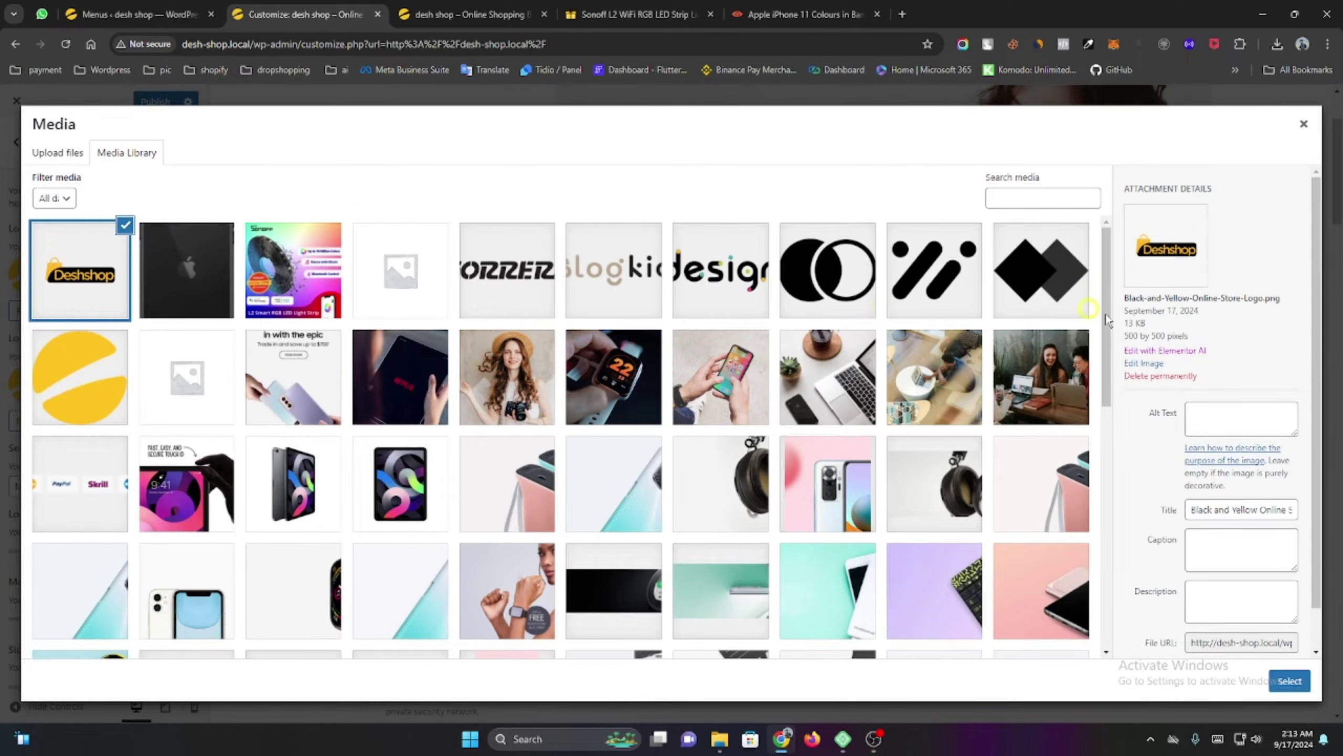
# Crop the Deshshop logo to 500 by 169 pixels, save it, and use it as the header logo.
pyautogui.click(1142, 364)
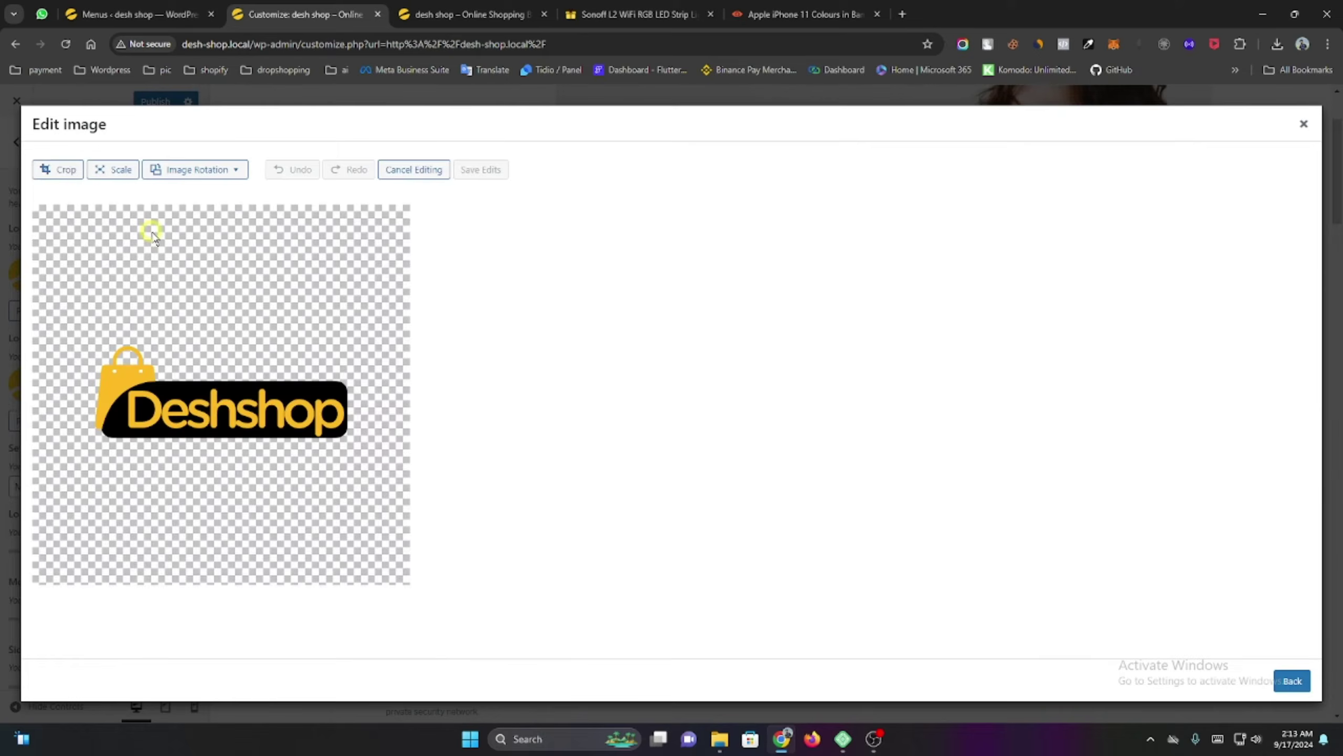
pyautogui.click(53, 171)
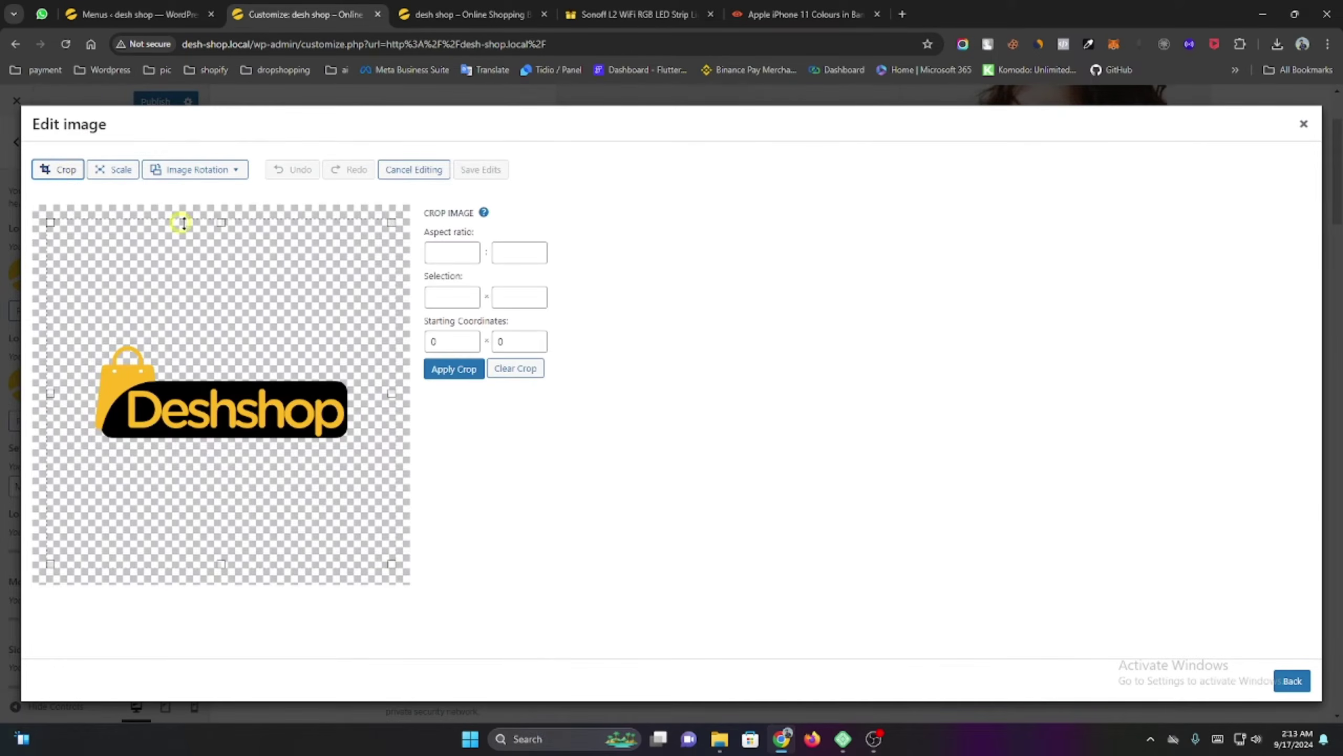
pyautogui.moveTo(220, 223); pyautogui.dragTo(221, 336)
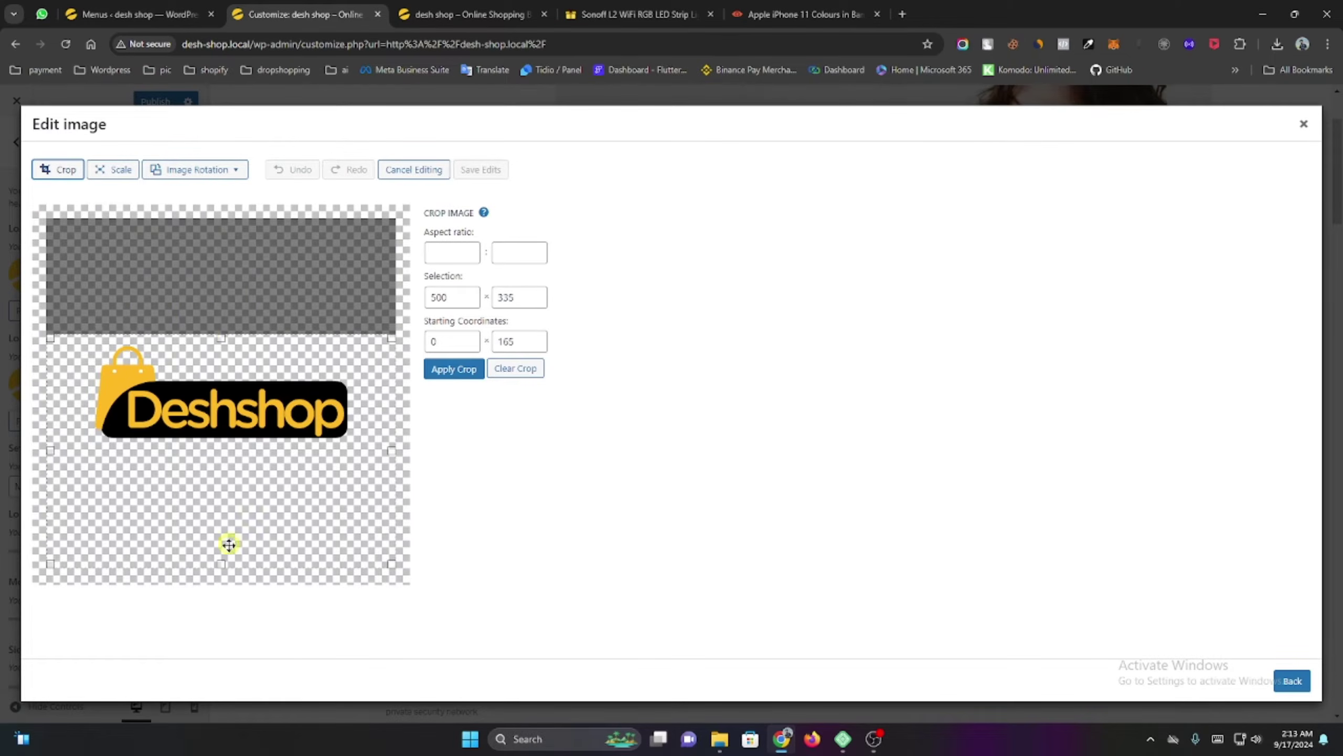
pyautogui.moveTo(221, 564); pyautogui.dragTo(221, 453)
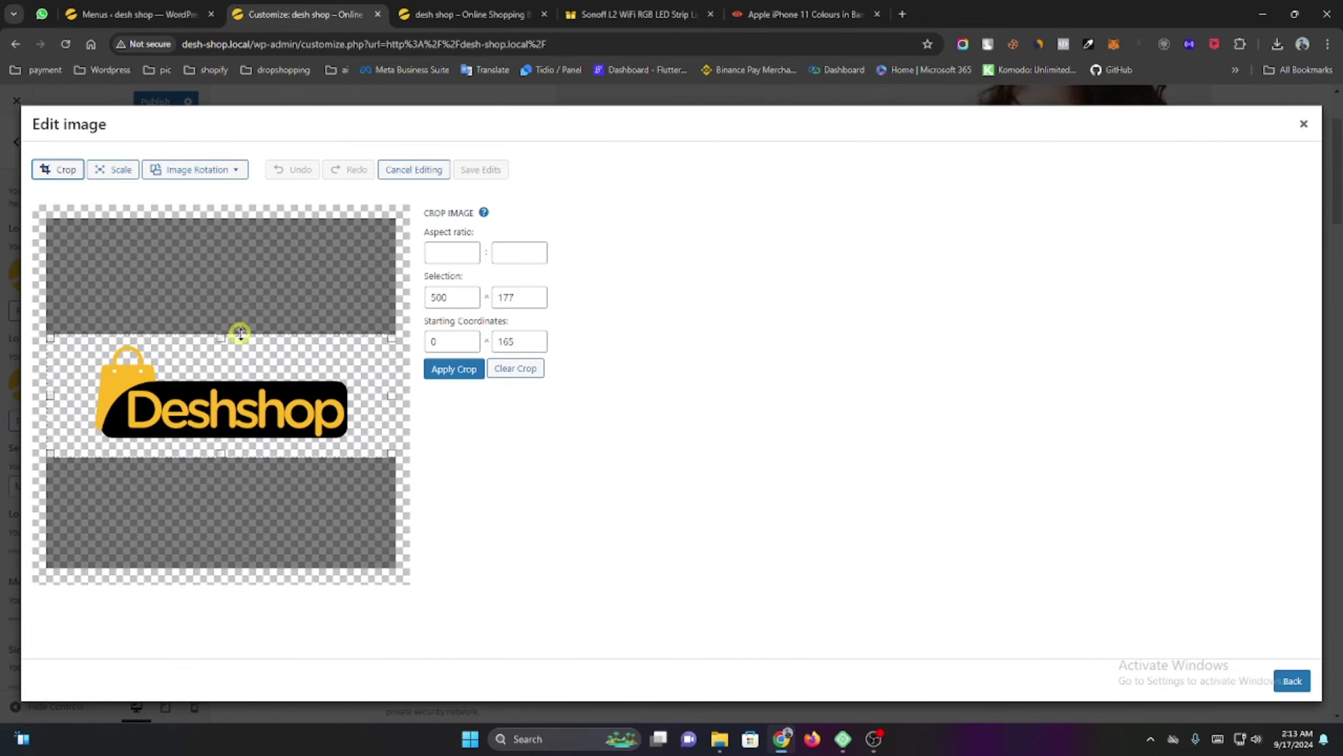
pyautogui.moveTo(217, 334); pyautogui.dragTo(217, 341)
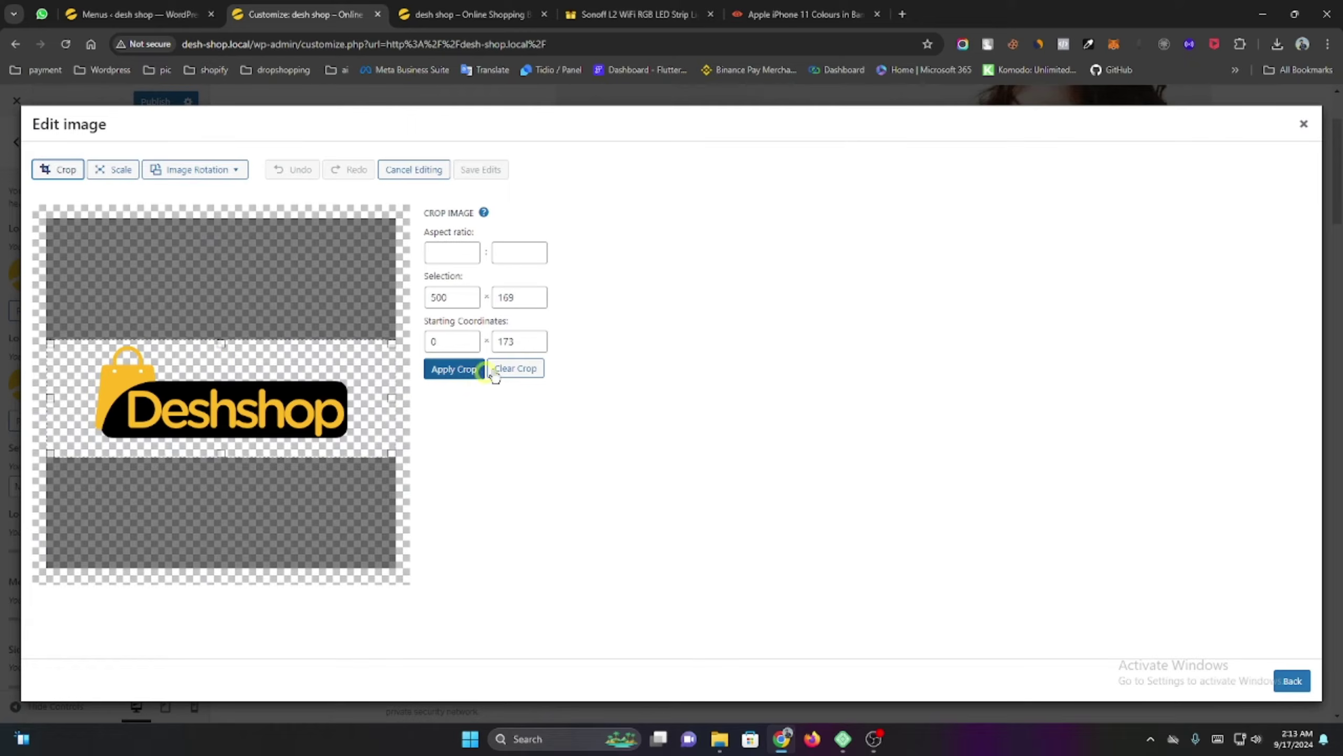
pyautogui.click(455, 369)
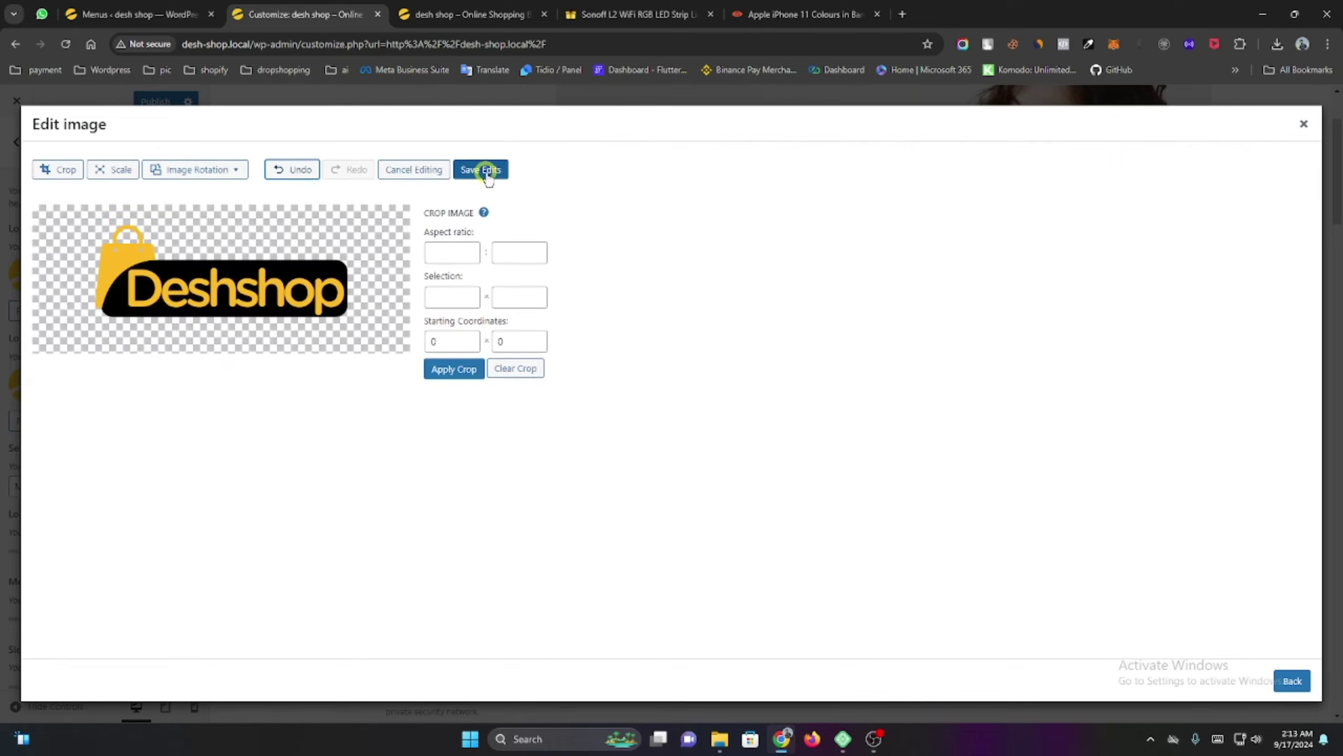
pyautogui.click(486, 171)
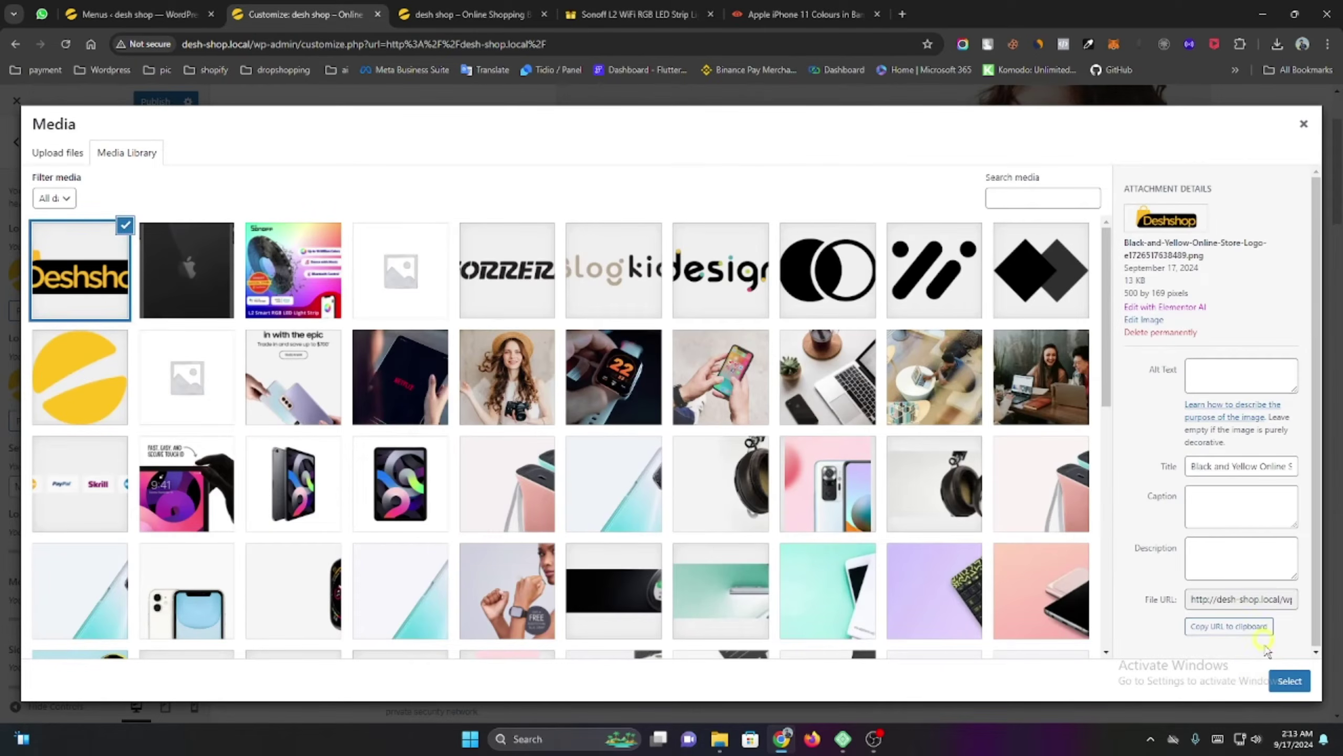
pyautogui.click(1289, 681)
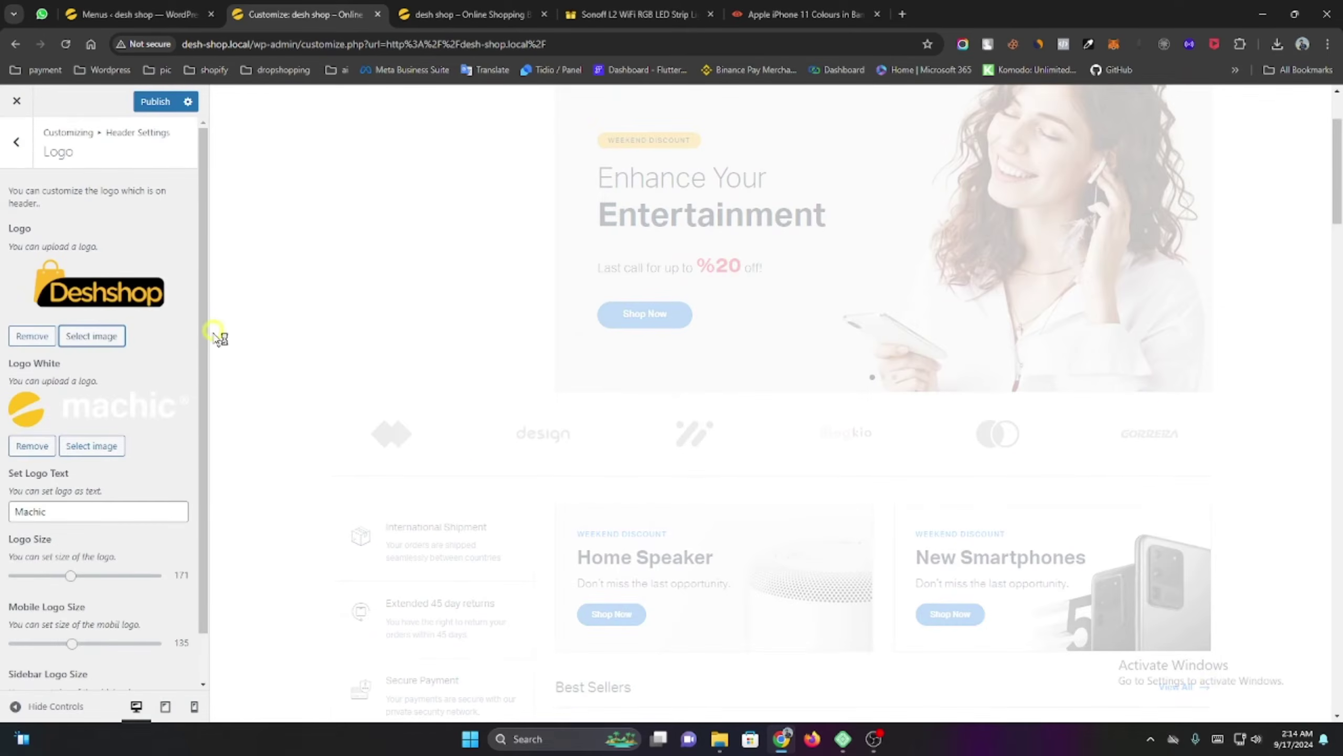
# Set the Deshshop logo as the Logo White image as well.
pyautogui.click(100, 444)
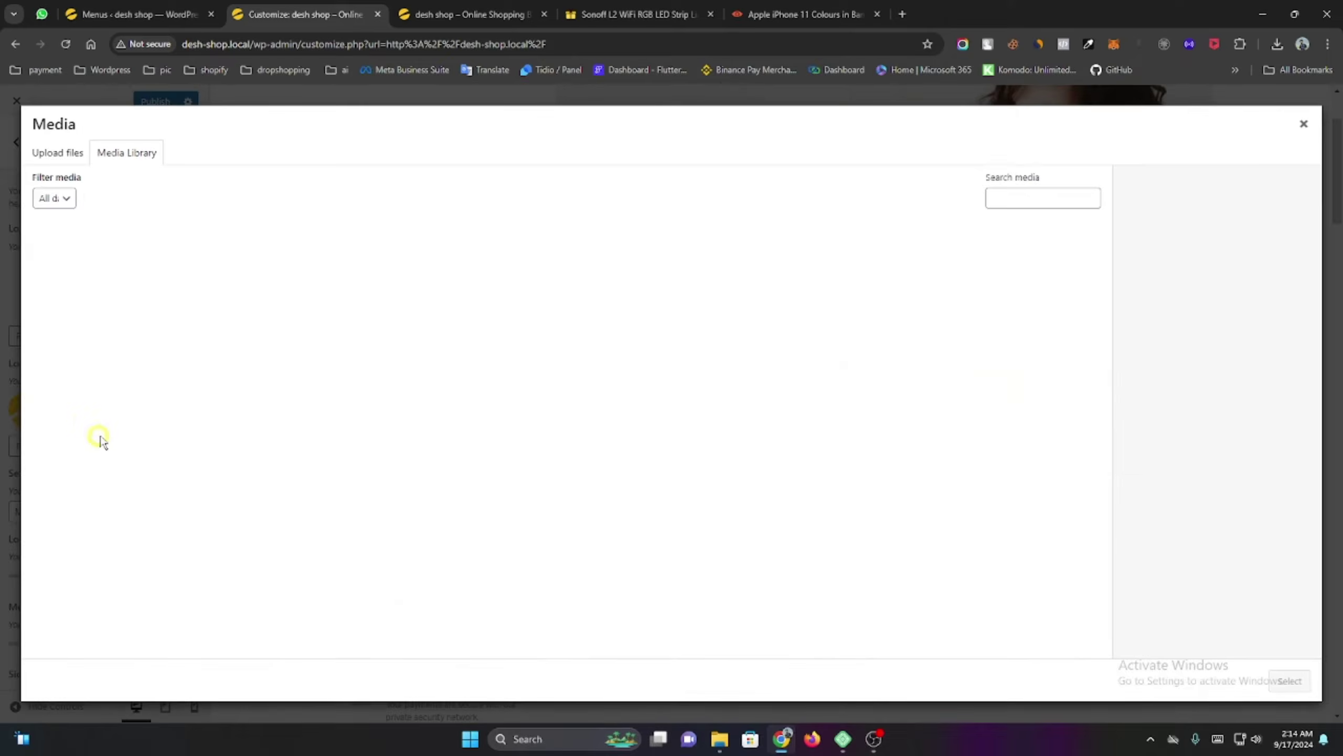
pyautogui.click(66, 264)
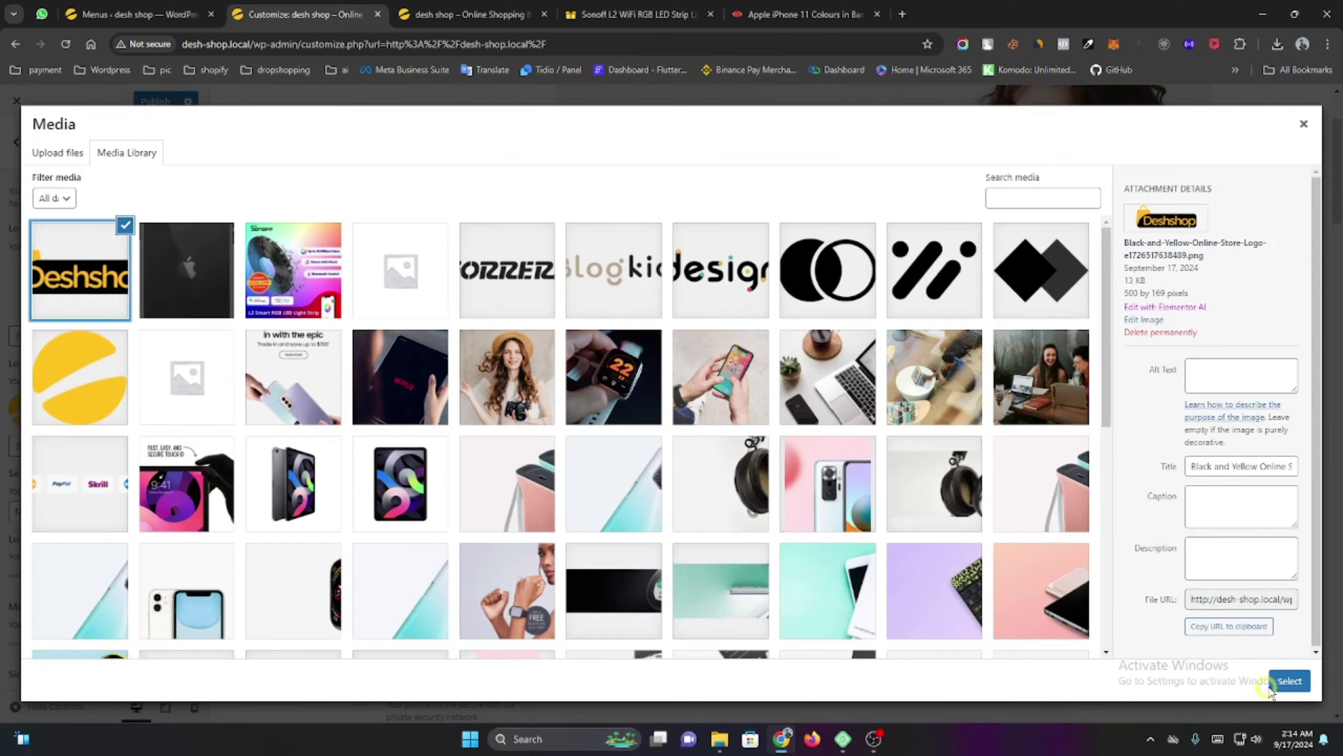
pyautogui.click(1272, 684)
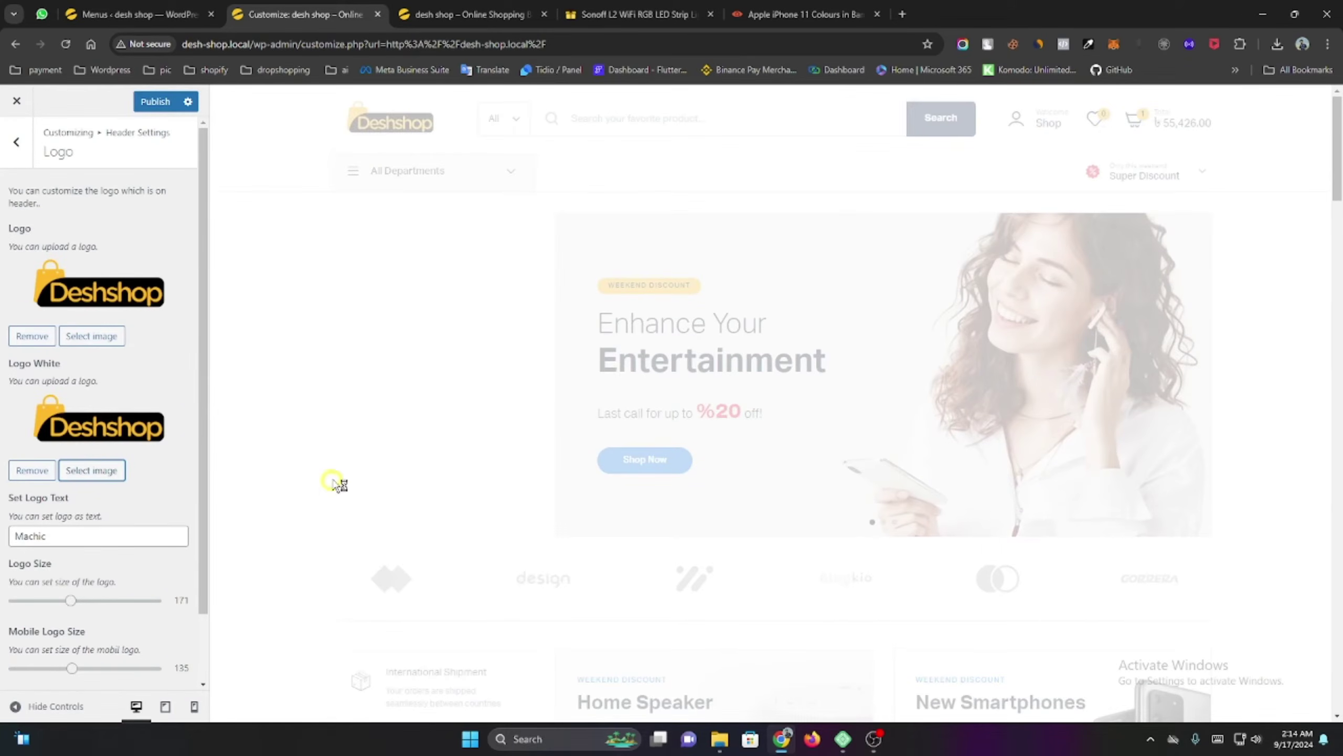
pyautogui.scroll(-8, 313, 590)
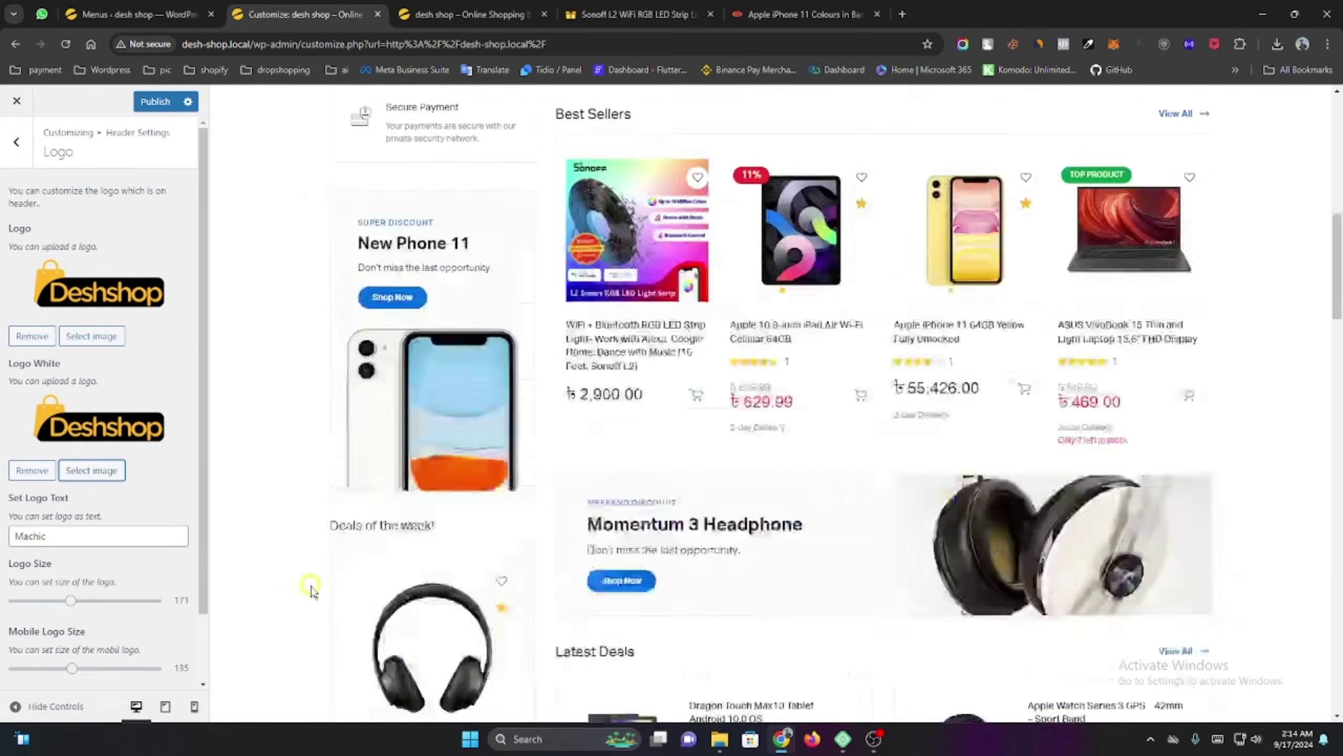
pyautogui.scroll(-15, 313, 590)
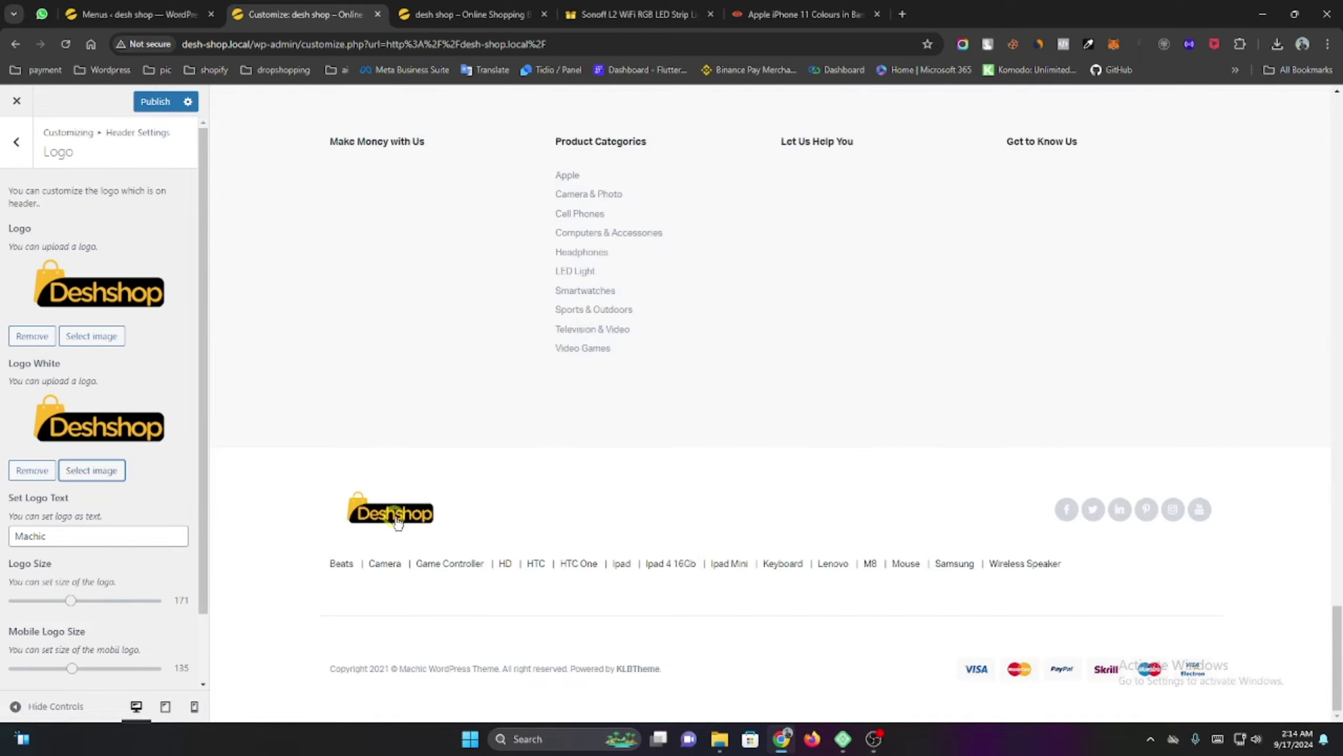
# Publish the logo changes and return to the Header Settings list.
pyautogui.click(157, 103)
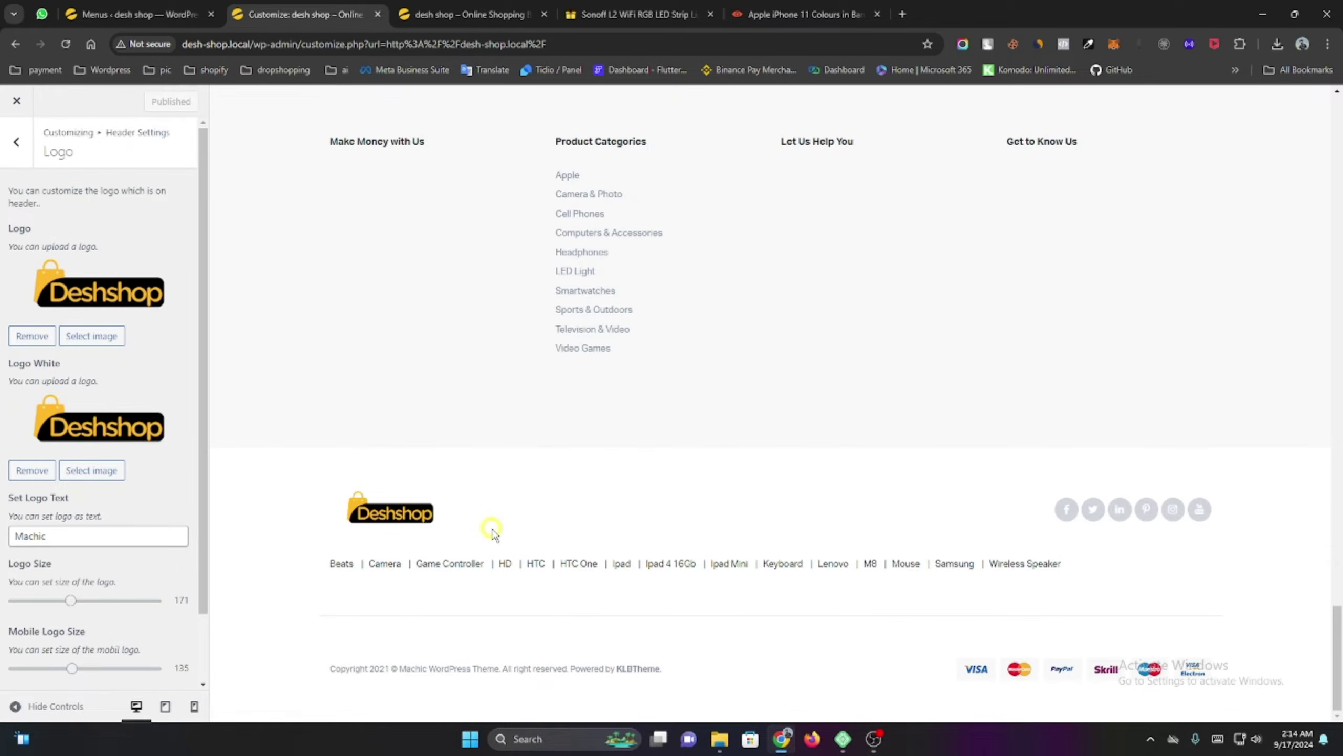
pyautogui.scroll(20, 492, 531)
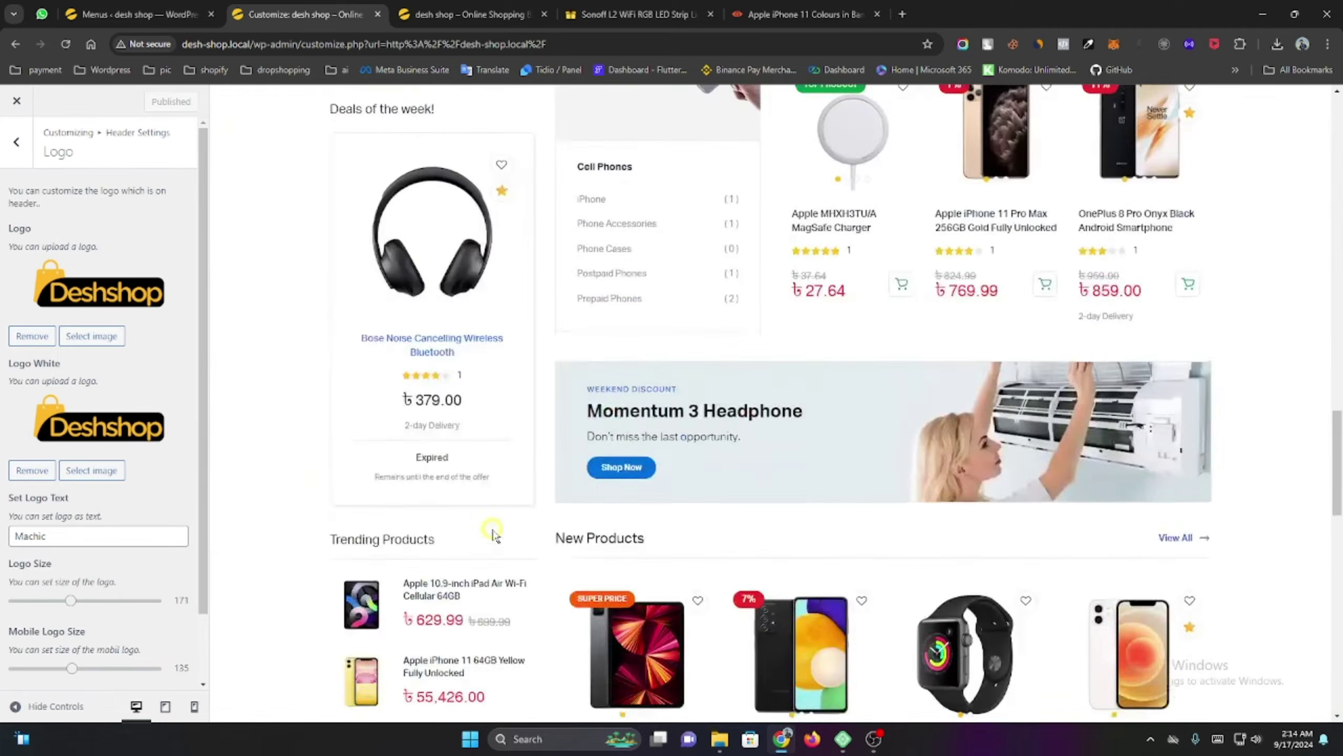
pyautogui.scroll(5, 492, 536)
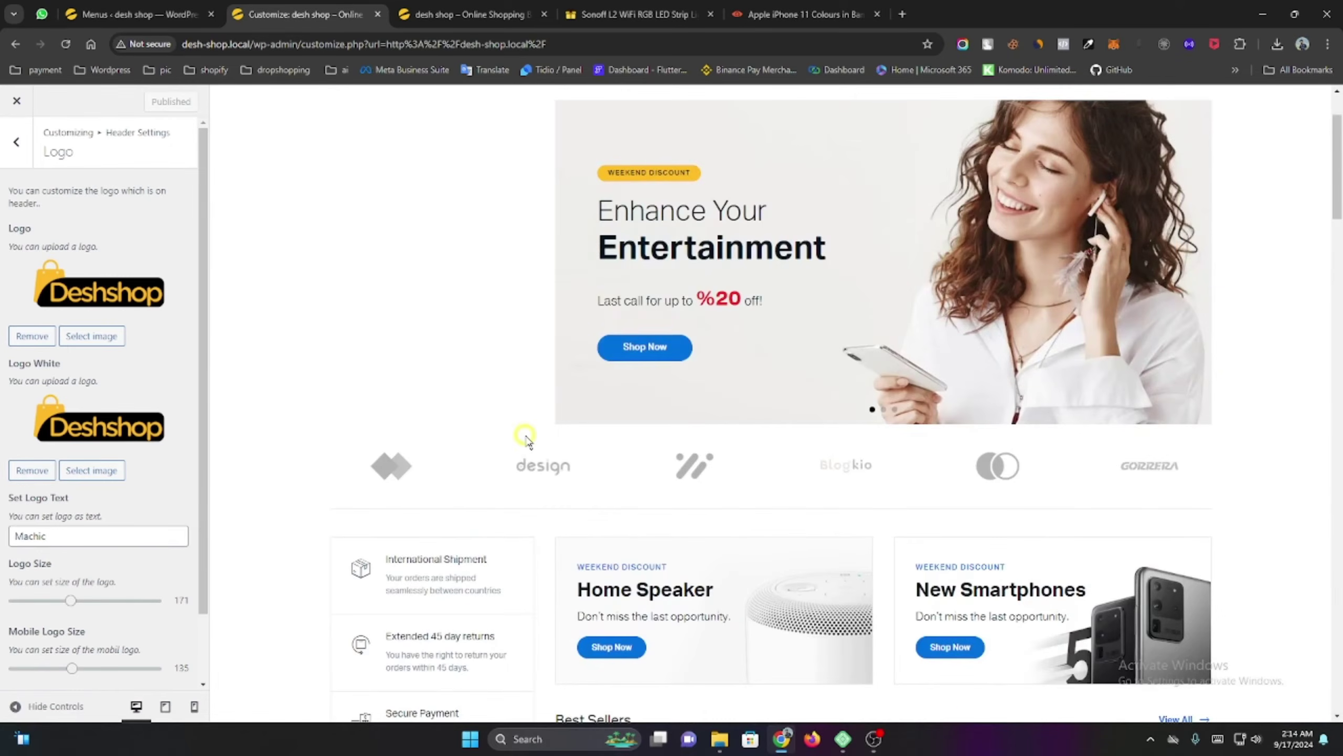
pyautogui.scroll(-15, 524, 438)
pyautogui.scroll(15, 485, 423)
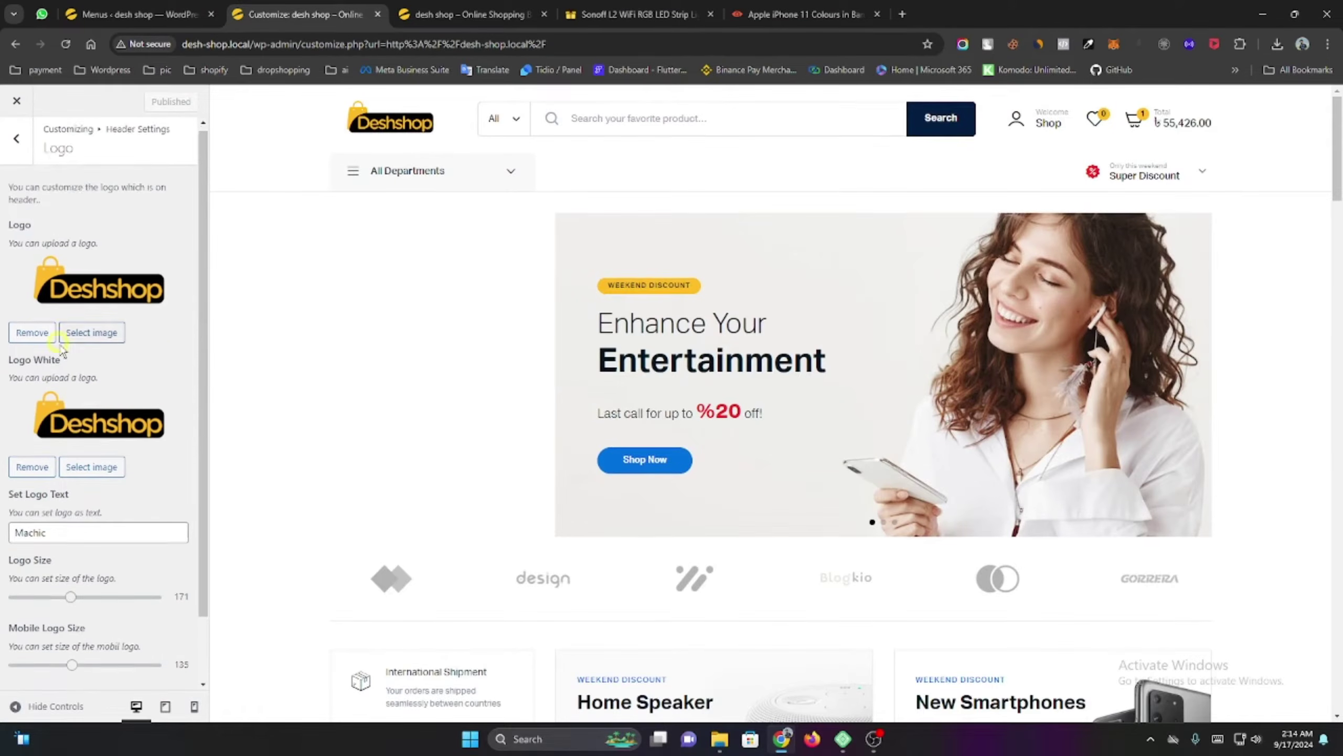
pyautogui.scroll(-1, 78, 375)
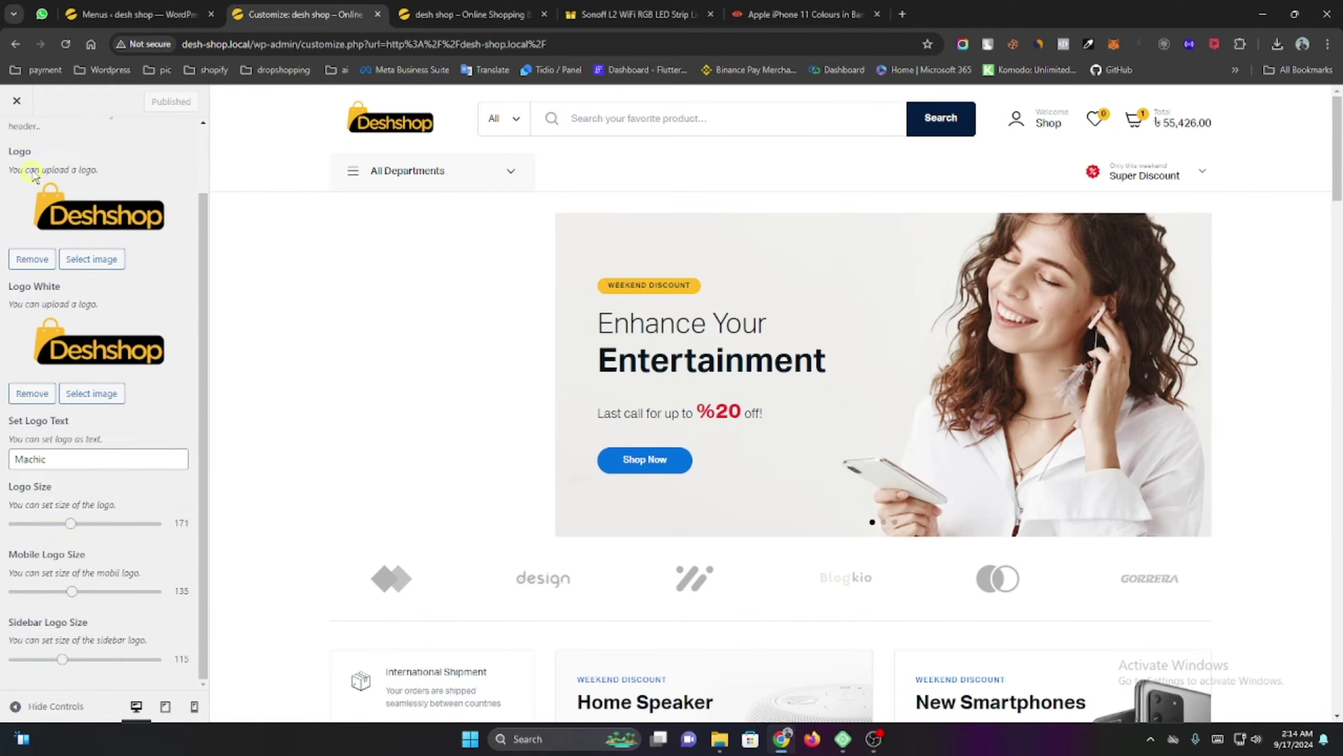
pyautogui.scroll(1, 58, 249)
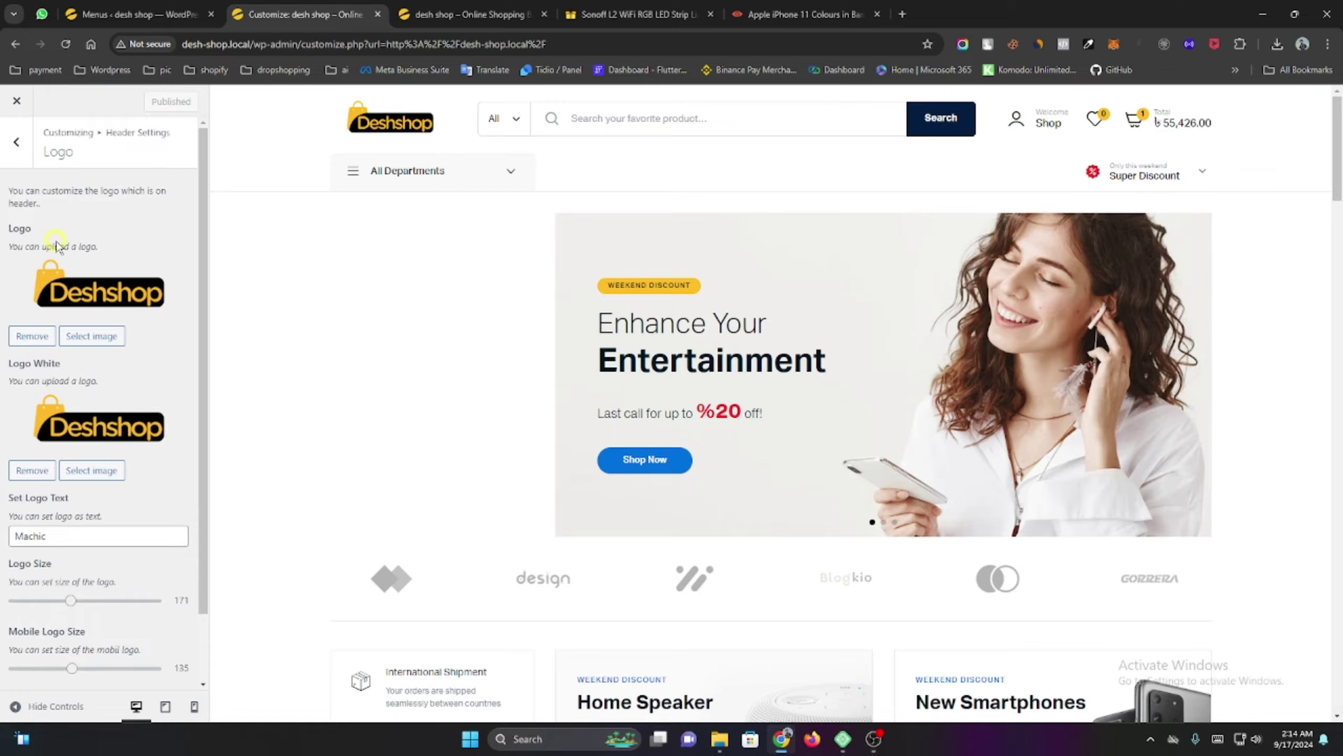
pyautogui.click(16, 141)
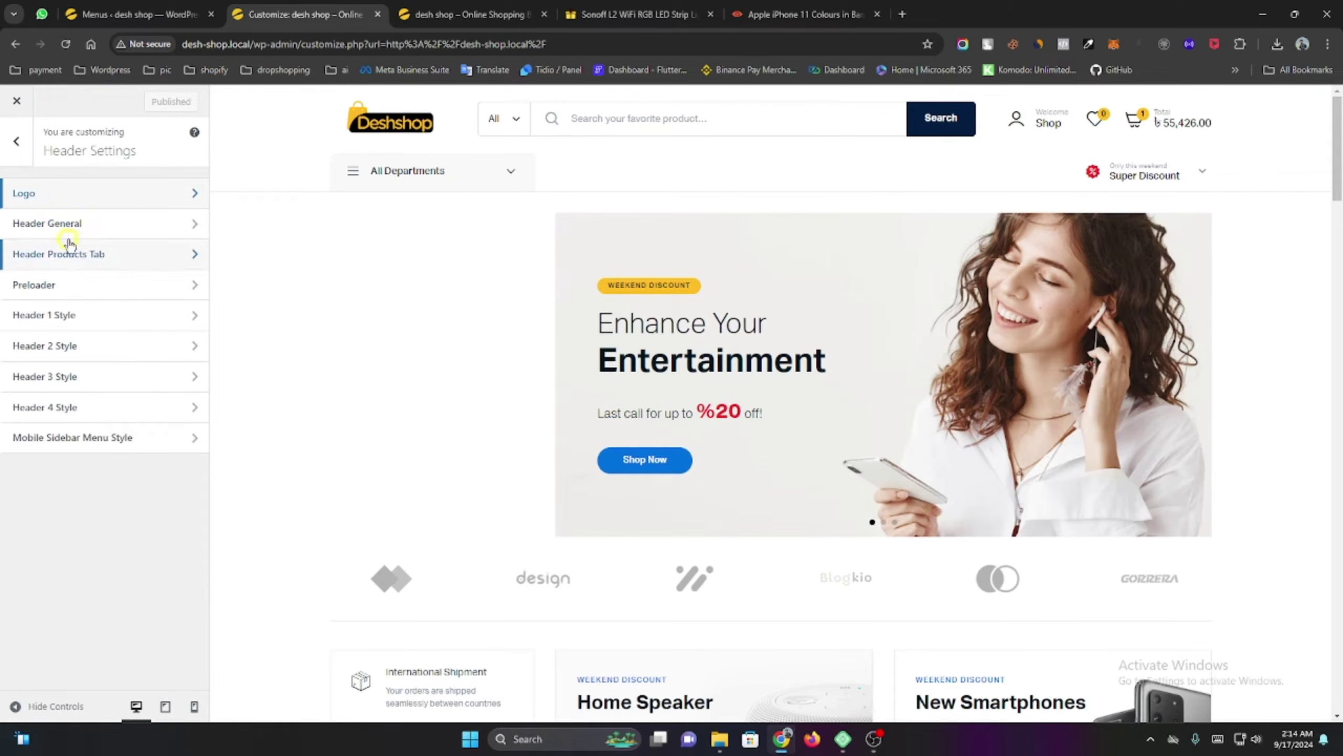
# Change the Header General mini cart notice amount from $75 to $2000 and publish.
pyautogui.click(104, 233)
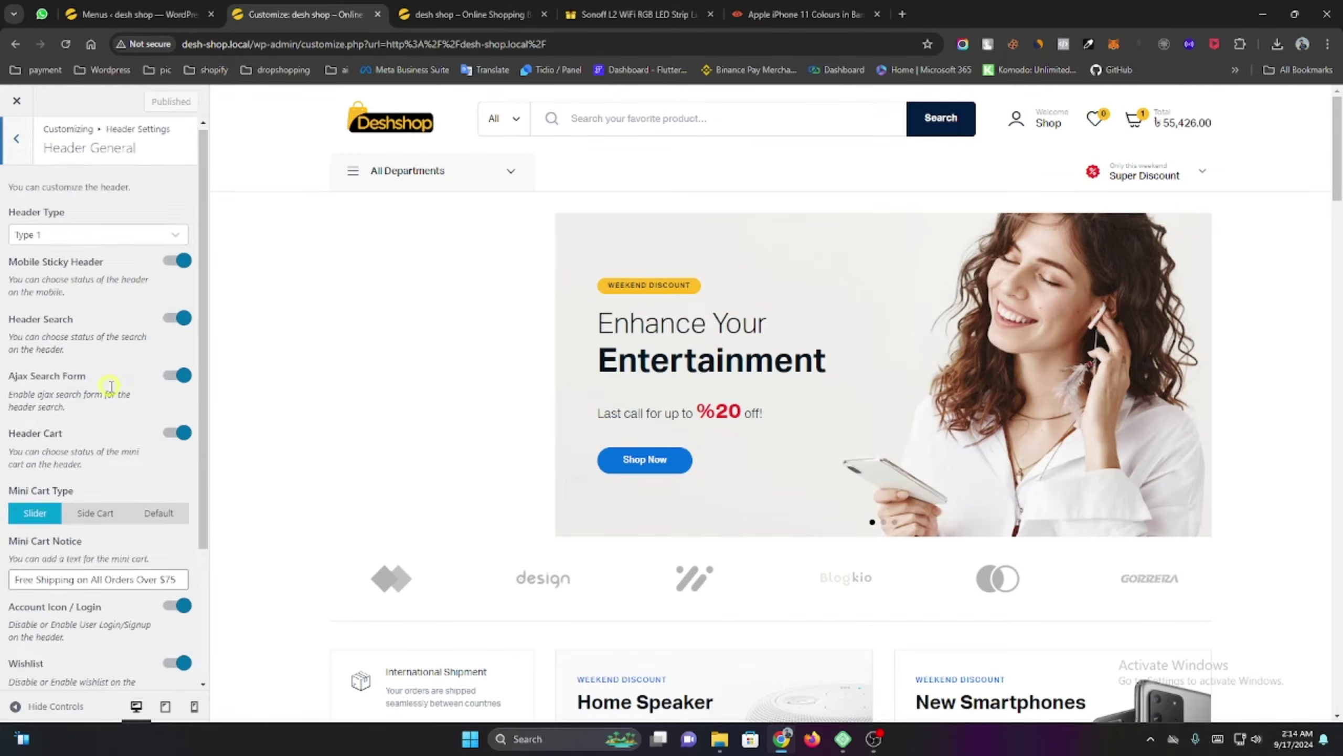
pyautogui.scroll(-3, 79, 582)
pyautogui.tripleClick(19, 403)
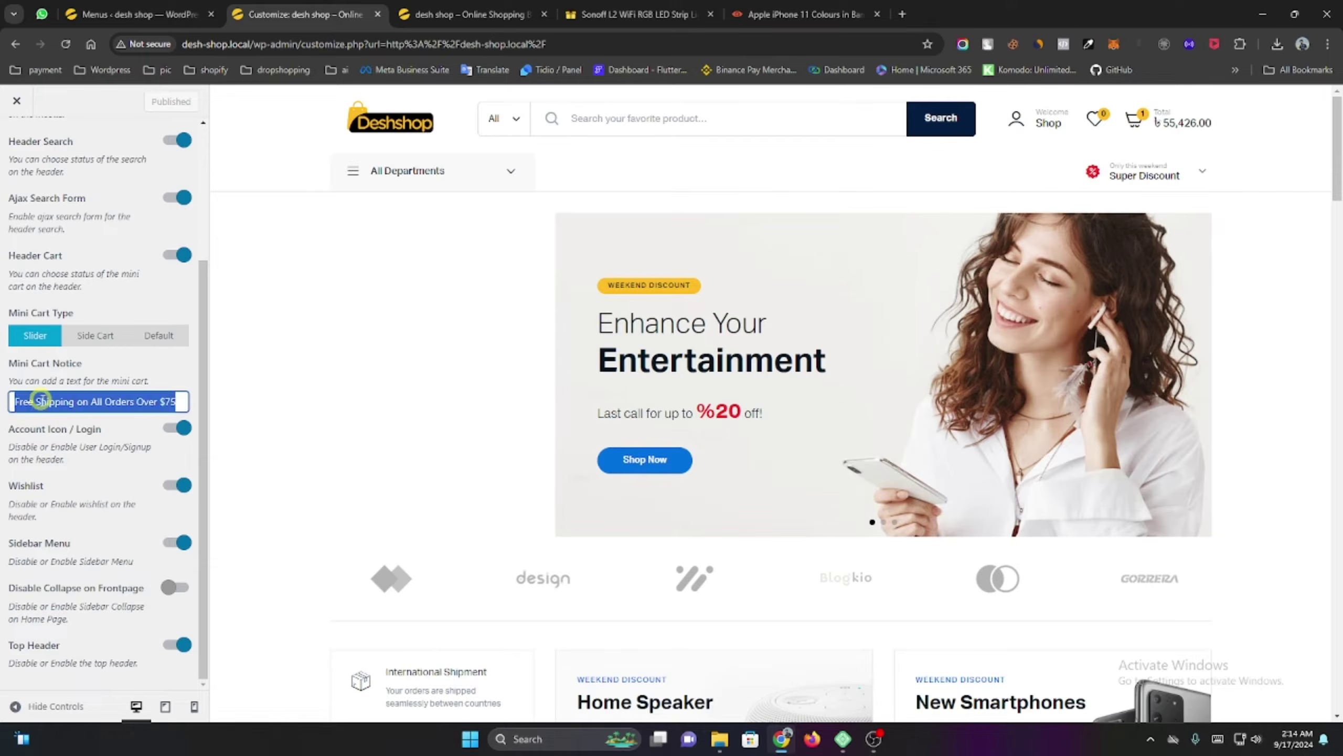
pyautogui.moveTo(1157, 142)
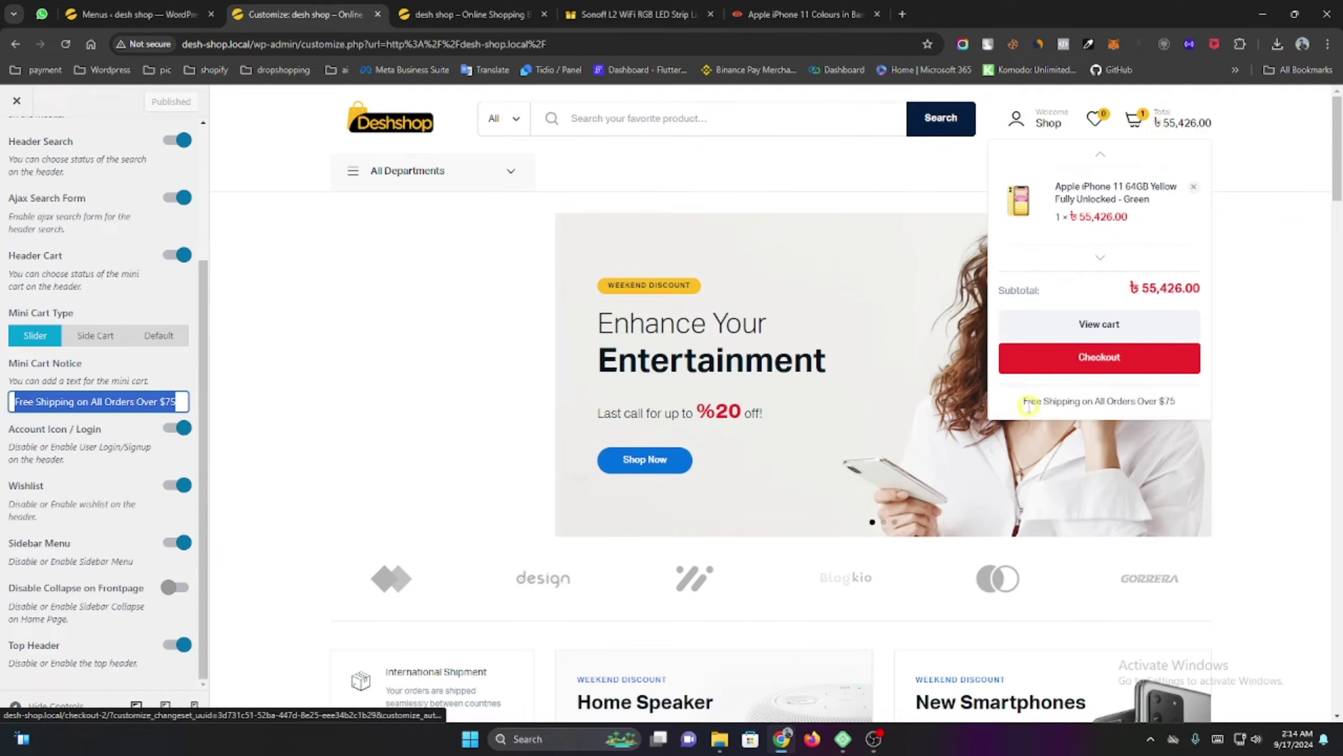
pyautogui.click(104, 401)
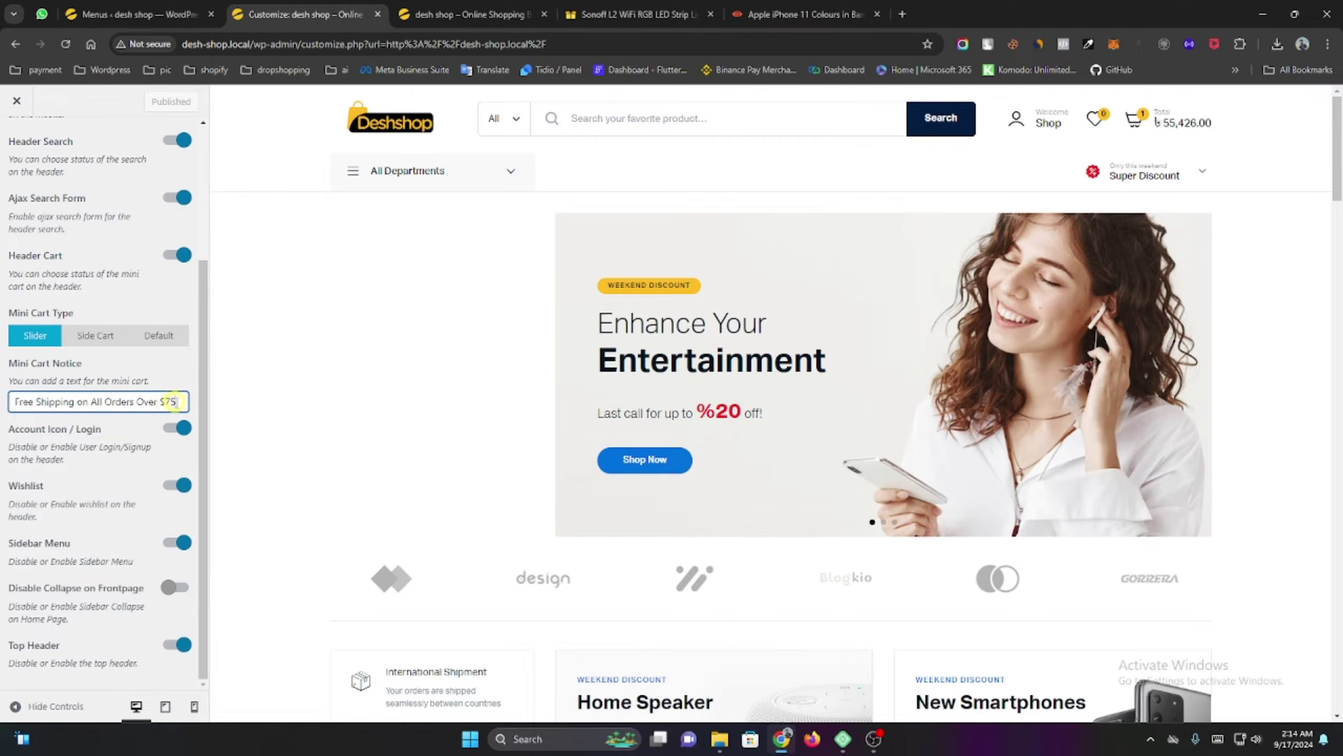
pyautogui.moveTo(175, 401); pyautogui.dragTo(160, 402)
pyautogui.click(175, 402)
pyautogui.press('BackSpace')
pyautogui.press('BackSpace')
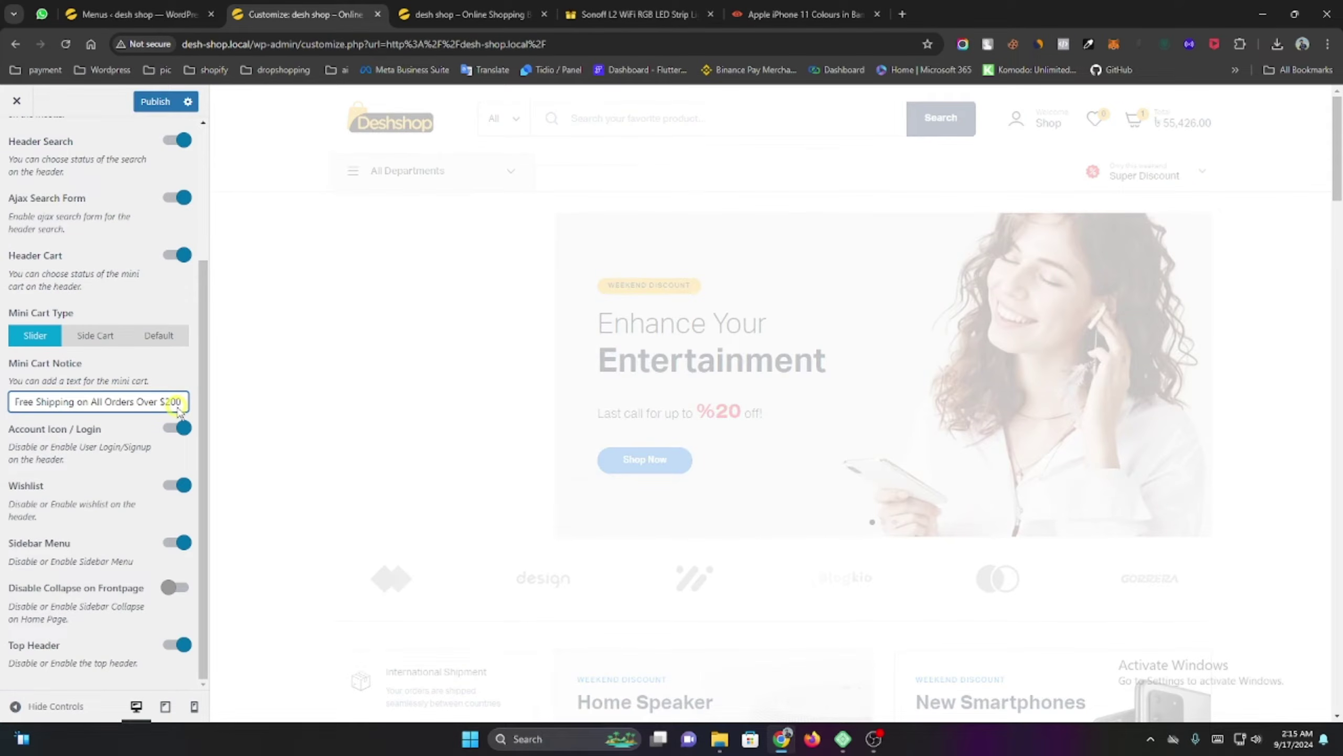
pyautogui.write('2000')
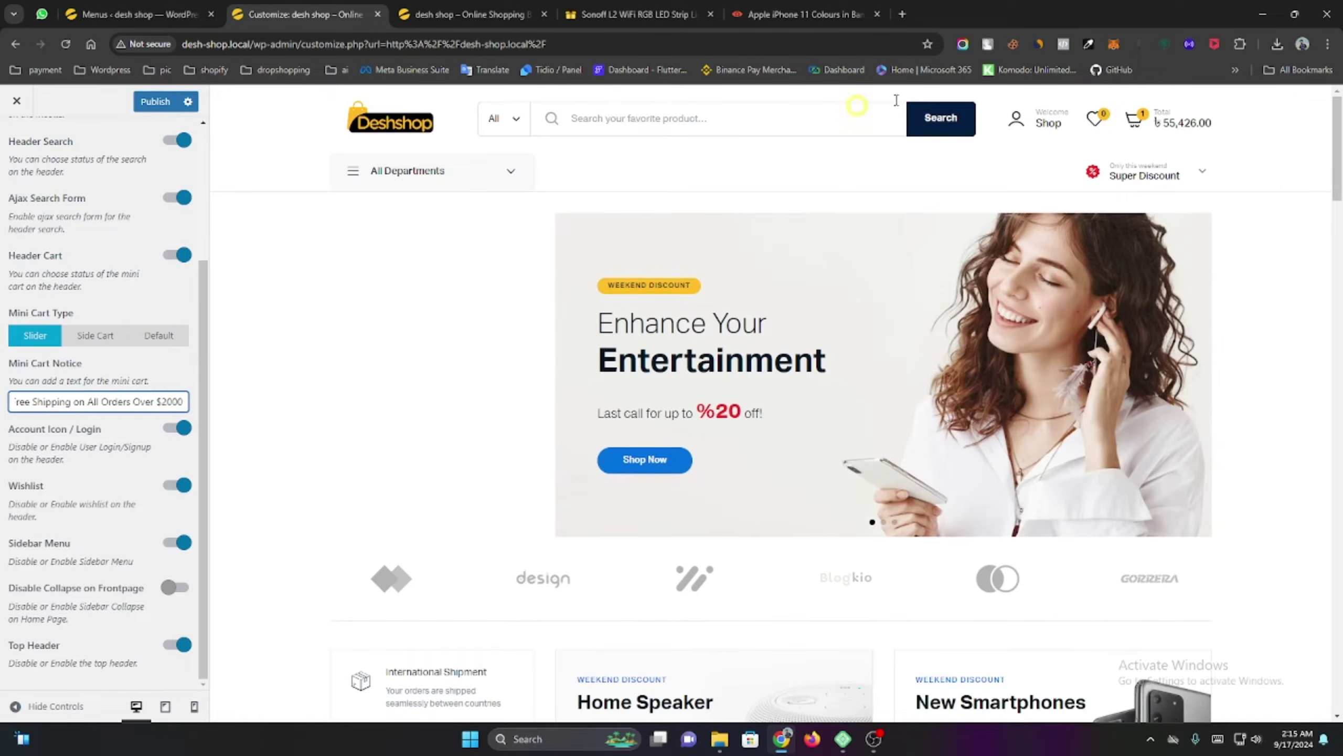
pyautogui.press('Left')
pyautogui.press('Left')
pyautogui.press('Left')
pyautogui.press('Left')
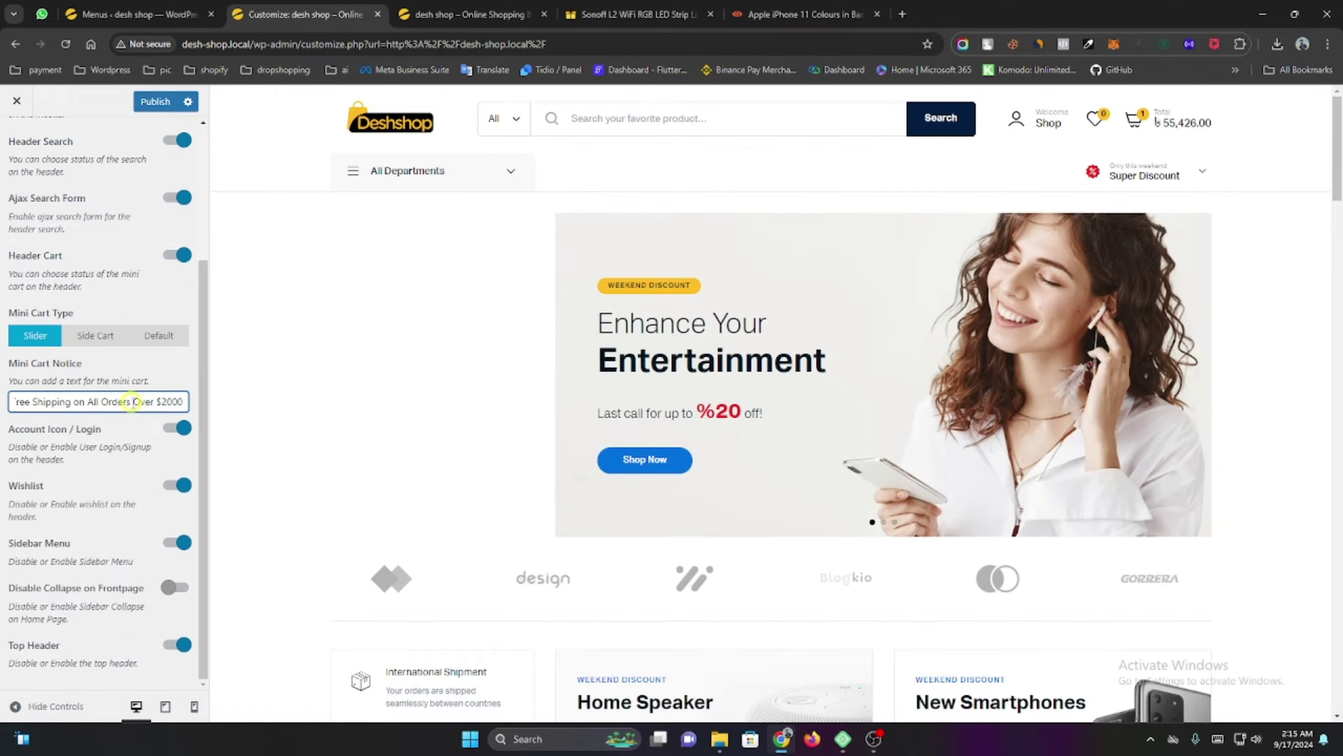
pyautogui.click(154, 101)
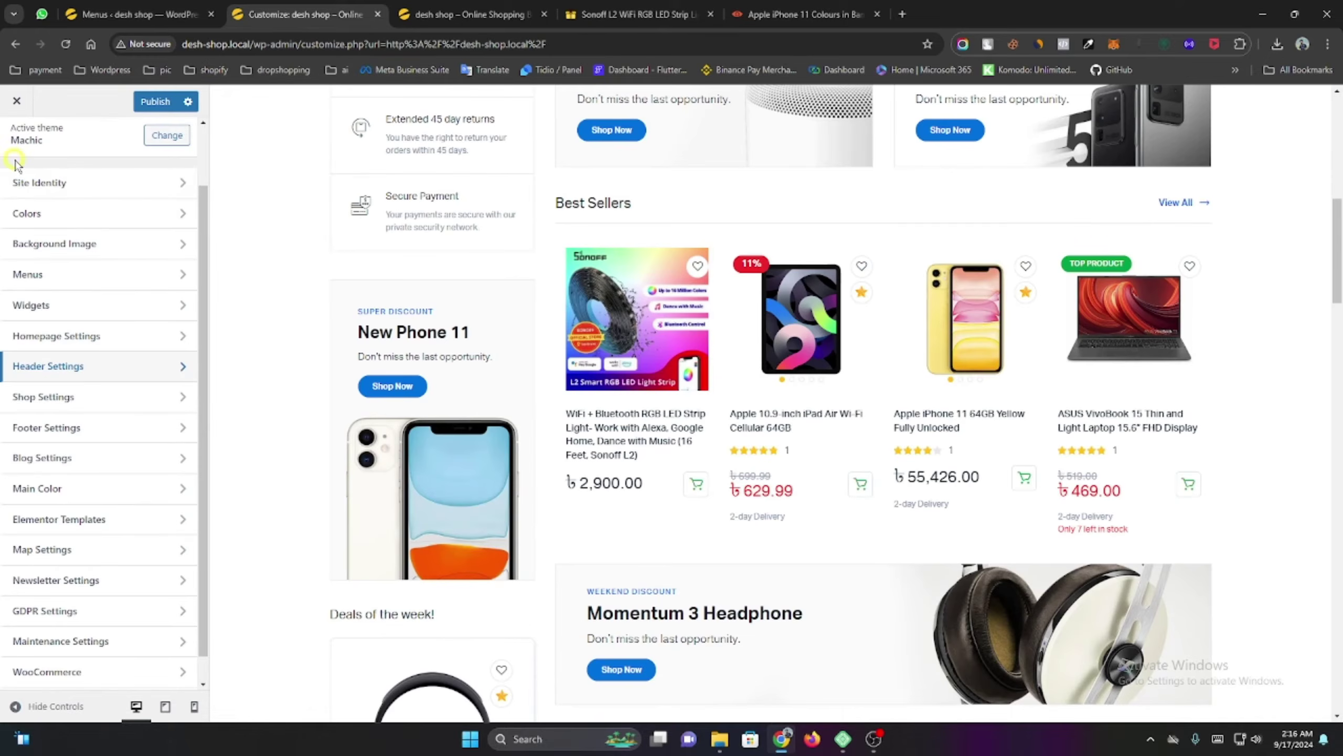
# Open Footer Settings > Subscribe and inspect its subscribe form ID field.
pyautogui.click(91, 427)
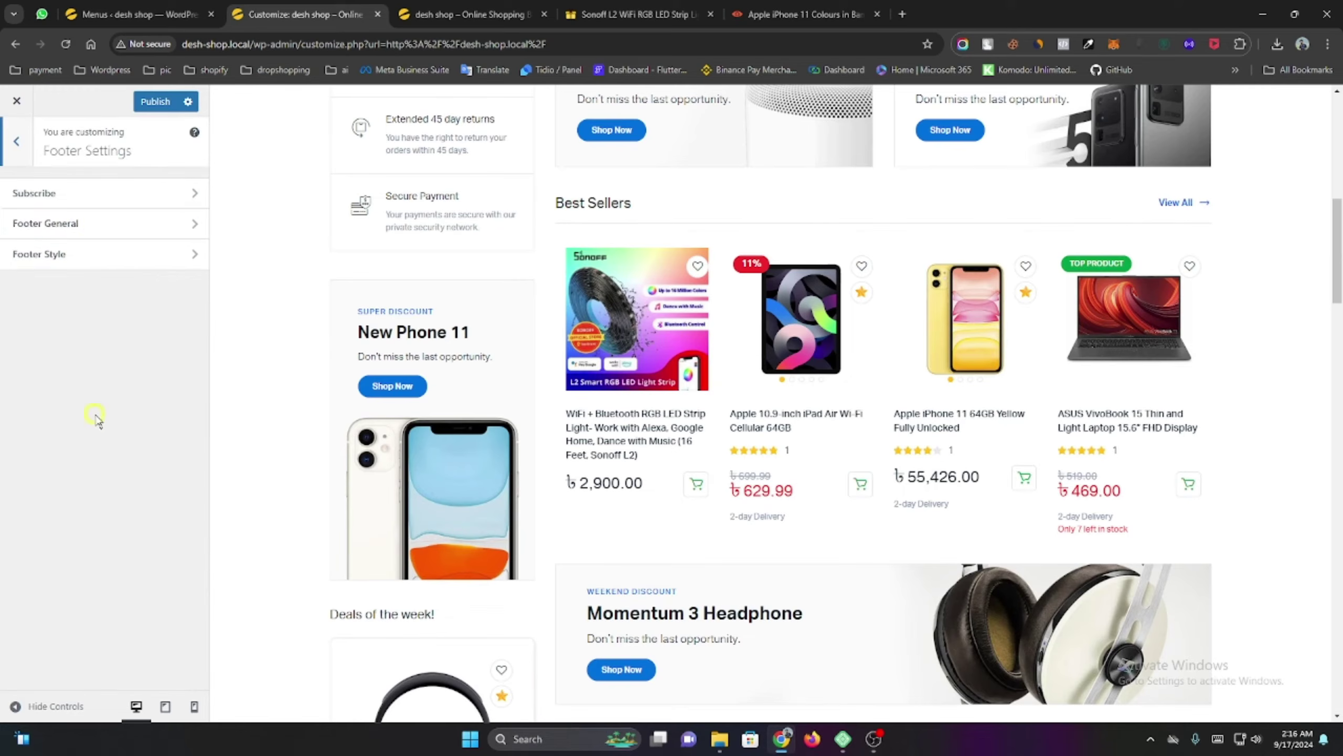
pyautogui.click(99, 201)
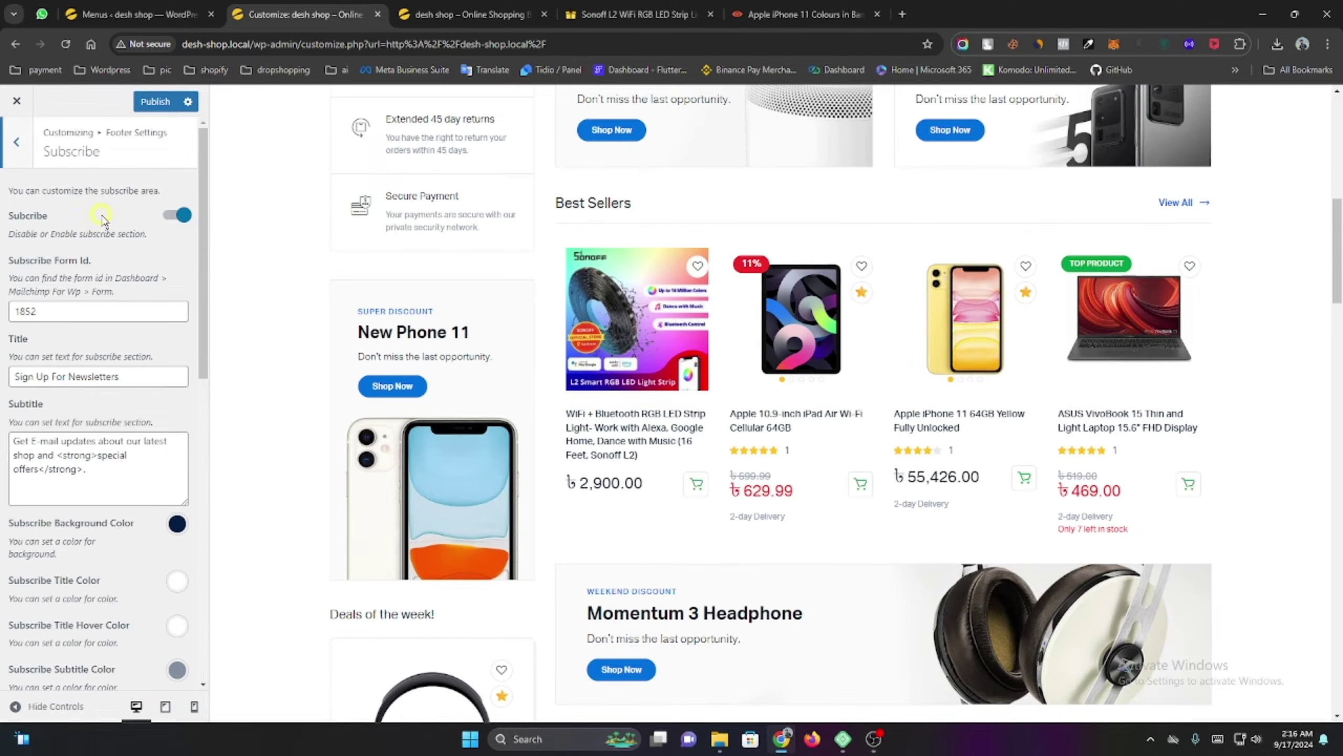
pyautogui.scroll(-10, 645, 525)
pyautogui.scroll(-15, 652, 527)
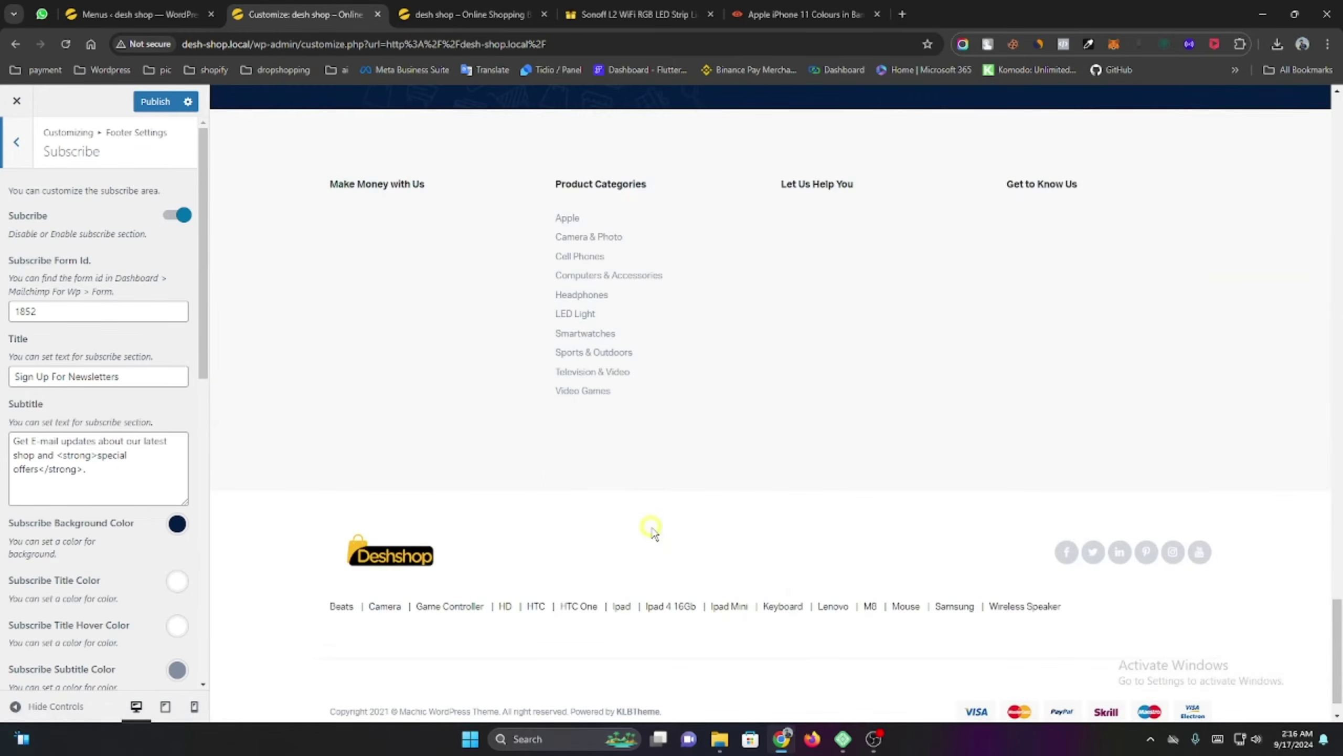
pyautogui.scroll(8, 738, 165)
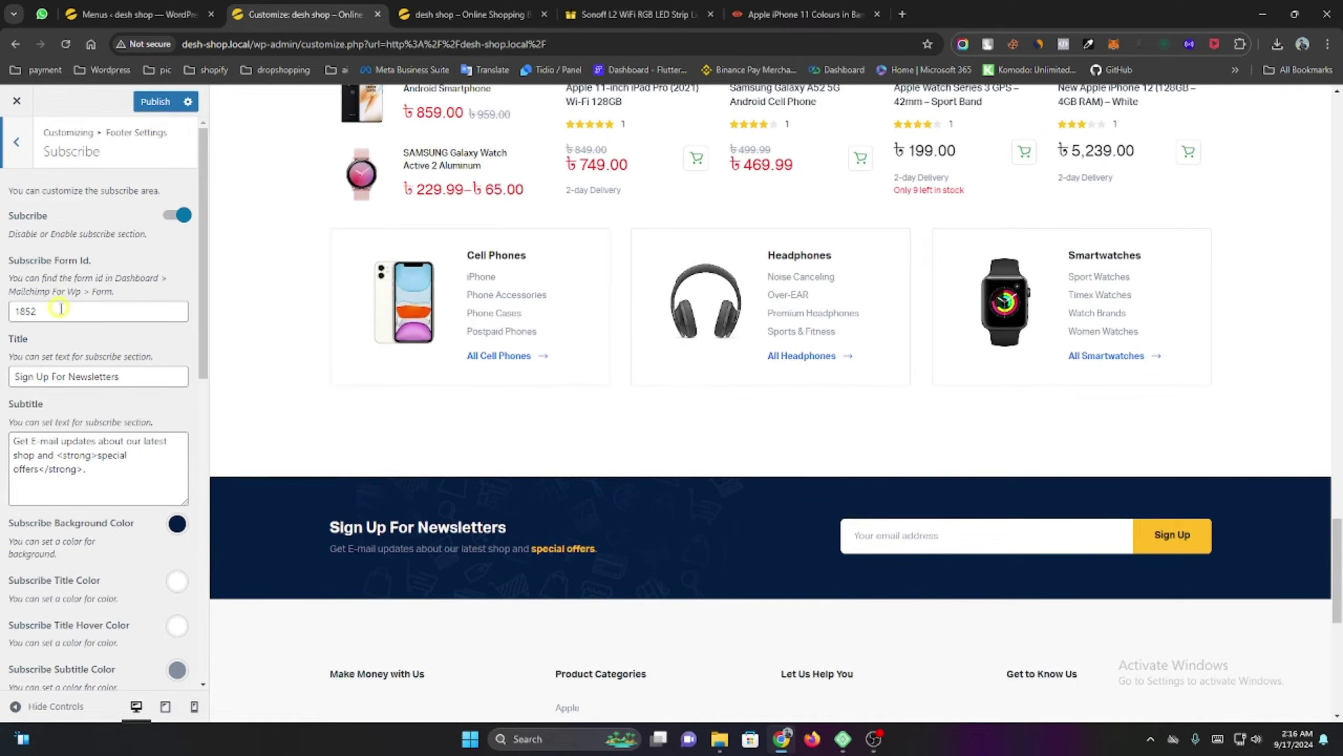
pyautogui.click(83, 308)
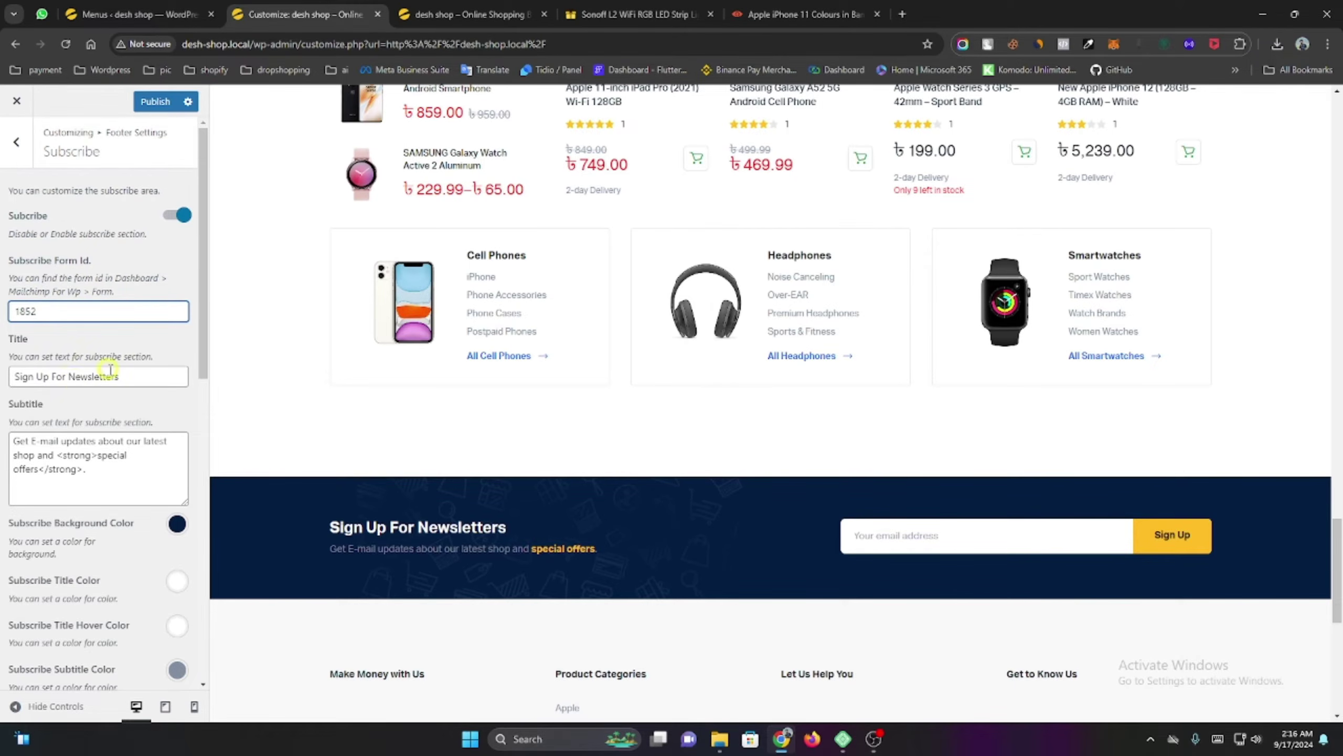
# Review the rest of the Subscribe settings, then go back to the Footer Settings list.
pyautogui.scroll(-3, 110, 370)
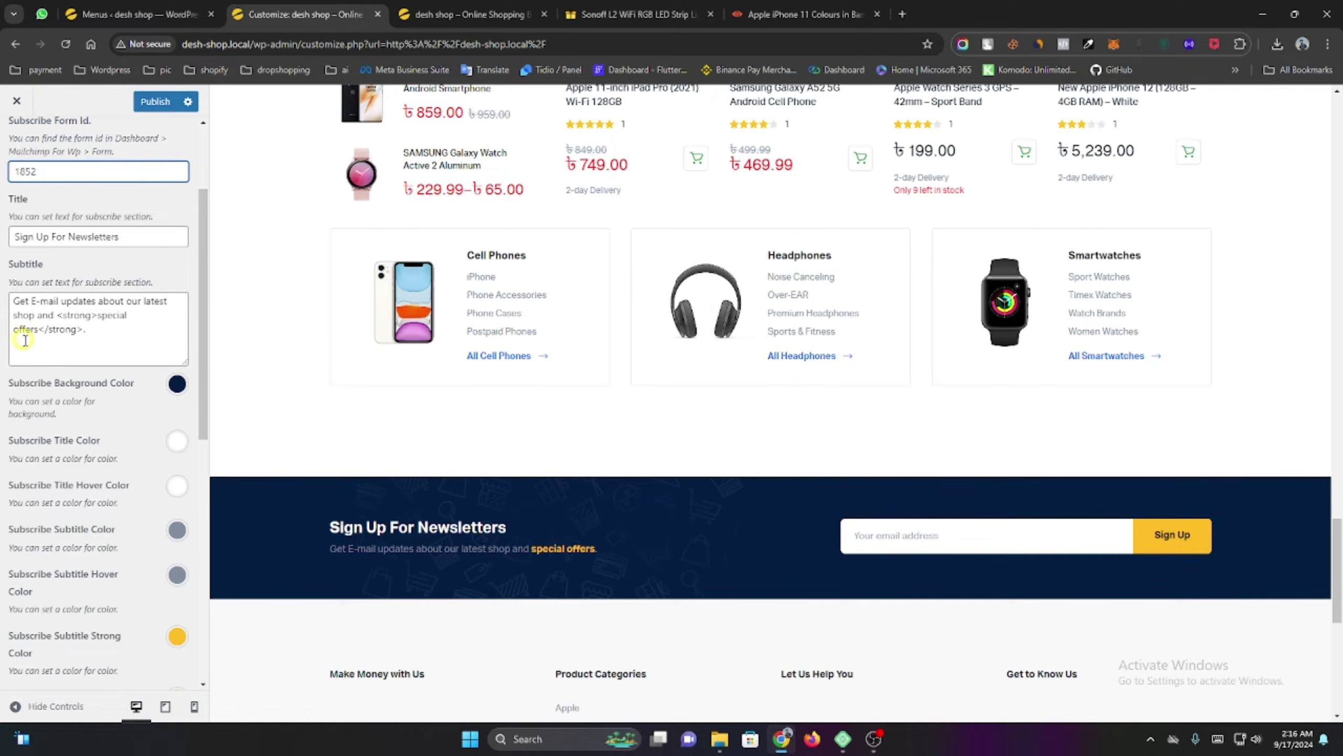
pyautogui.scroll(-1, 16, 413)
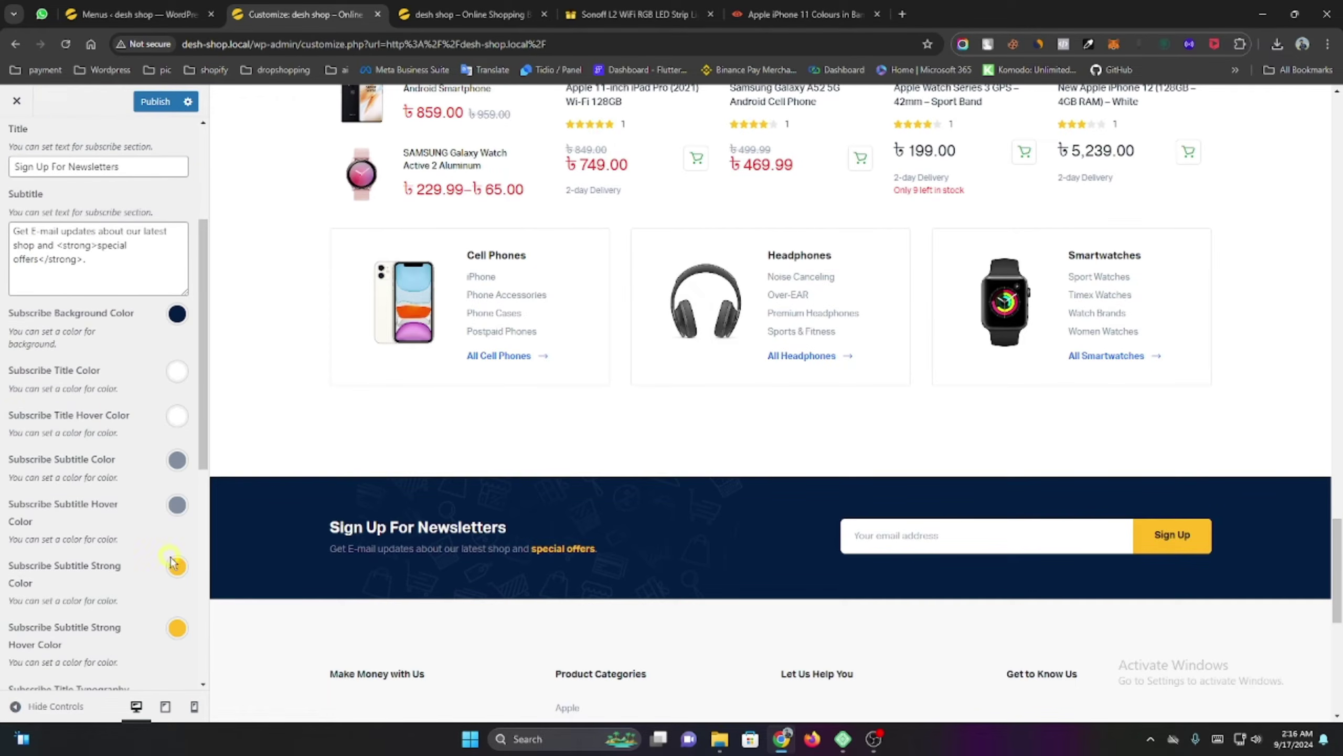
pyautogui.scroll(-4, 156, 480)
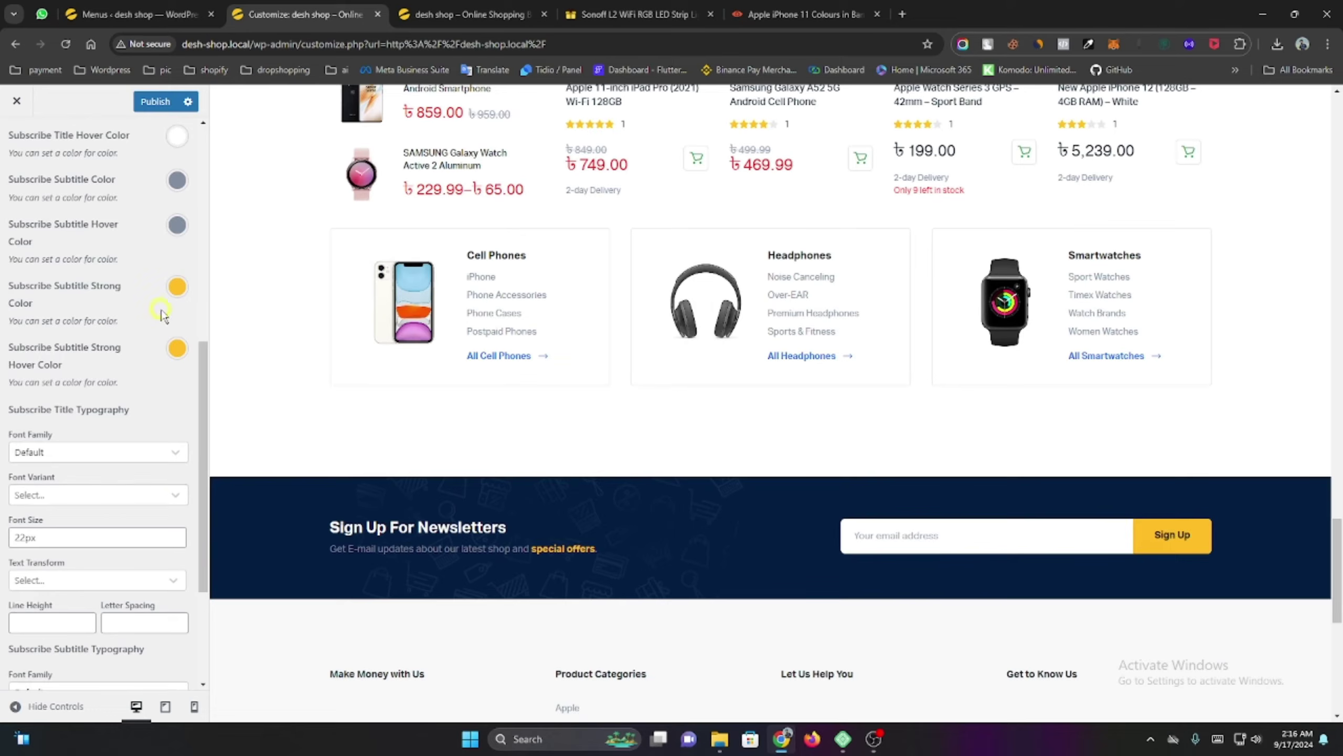
pyautogui.scroll(-3, 161, 316)
pyautogui.scroll(-3, 508, 517)
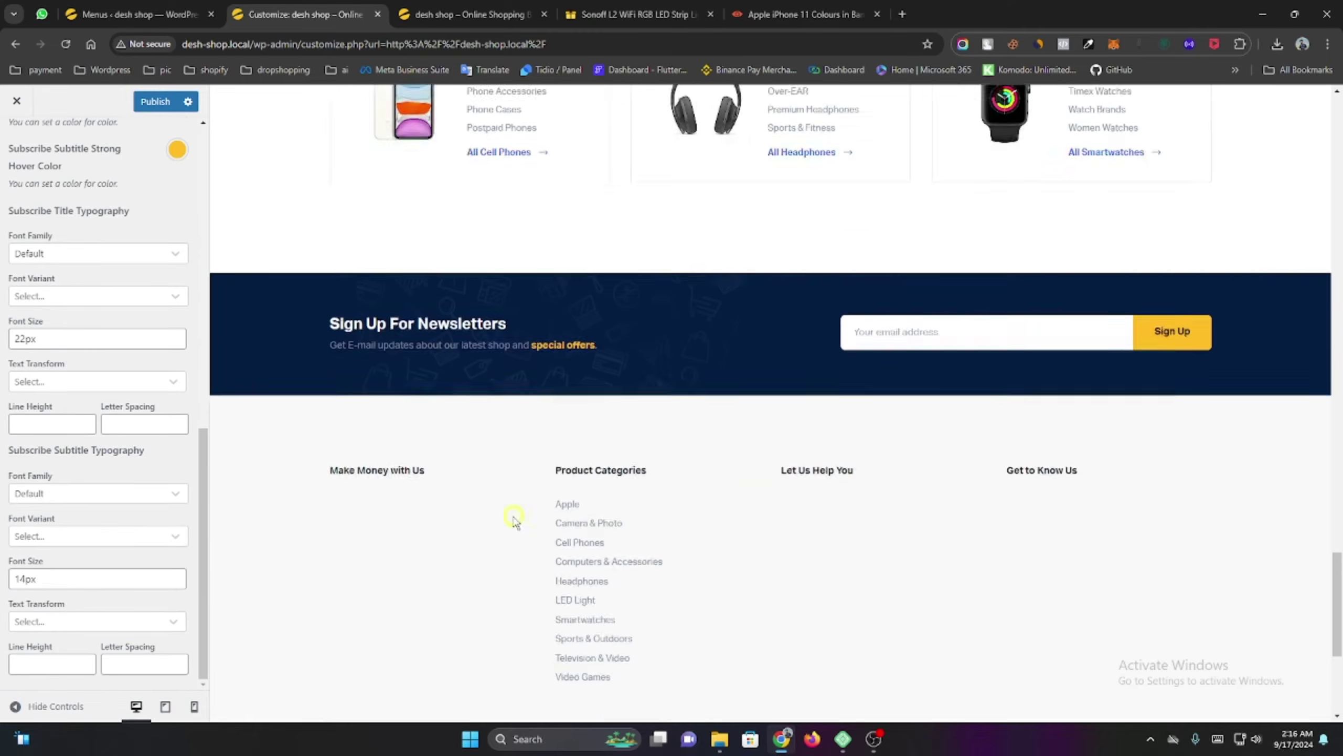
pyautogui.scroll(-2, 514, 521)
pyautogui.scroll(10, 107, 349)
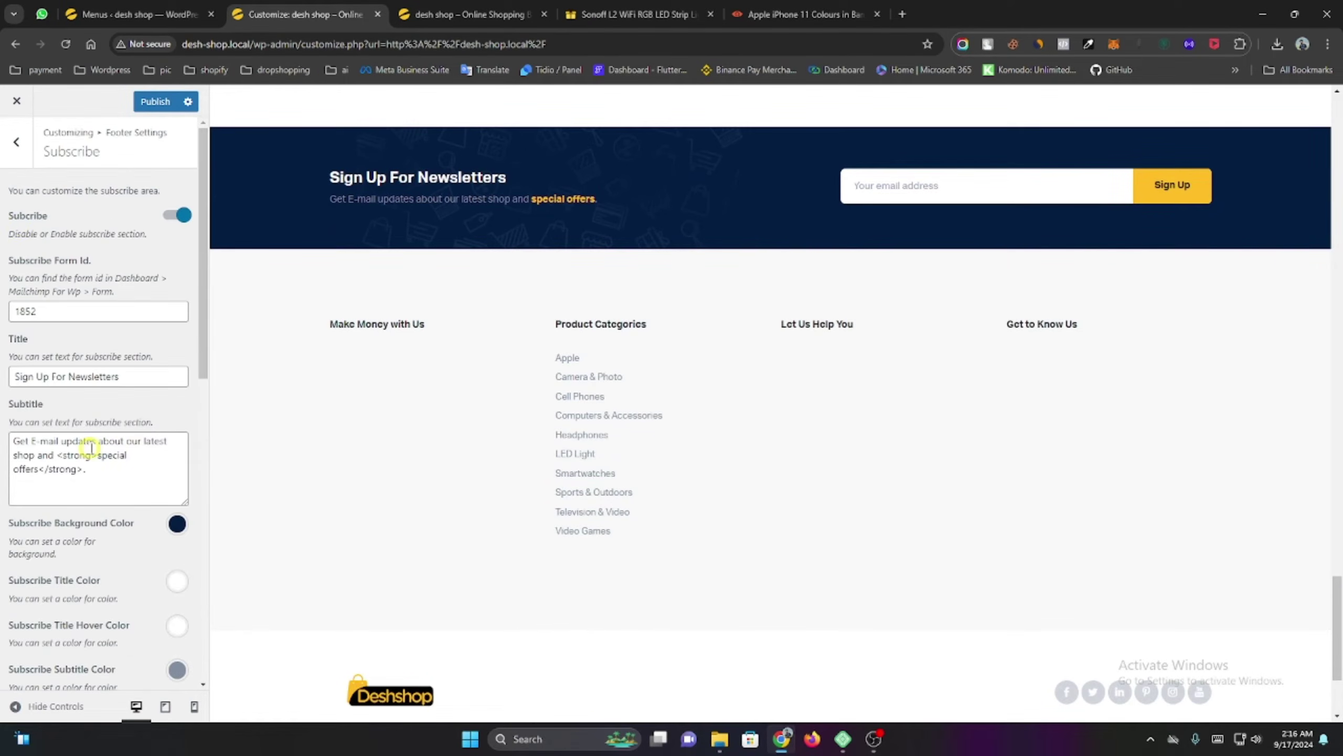
pyautogui.click(17, 146)
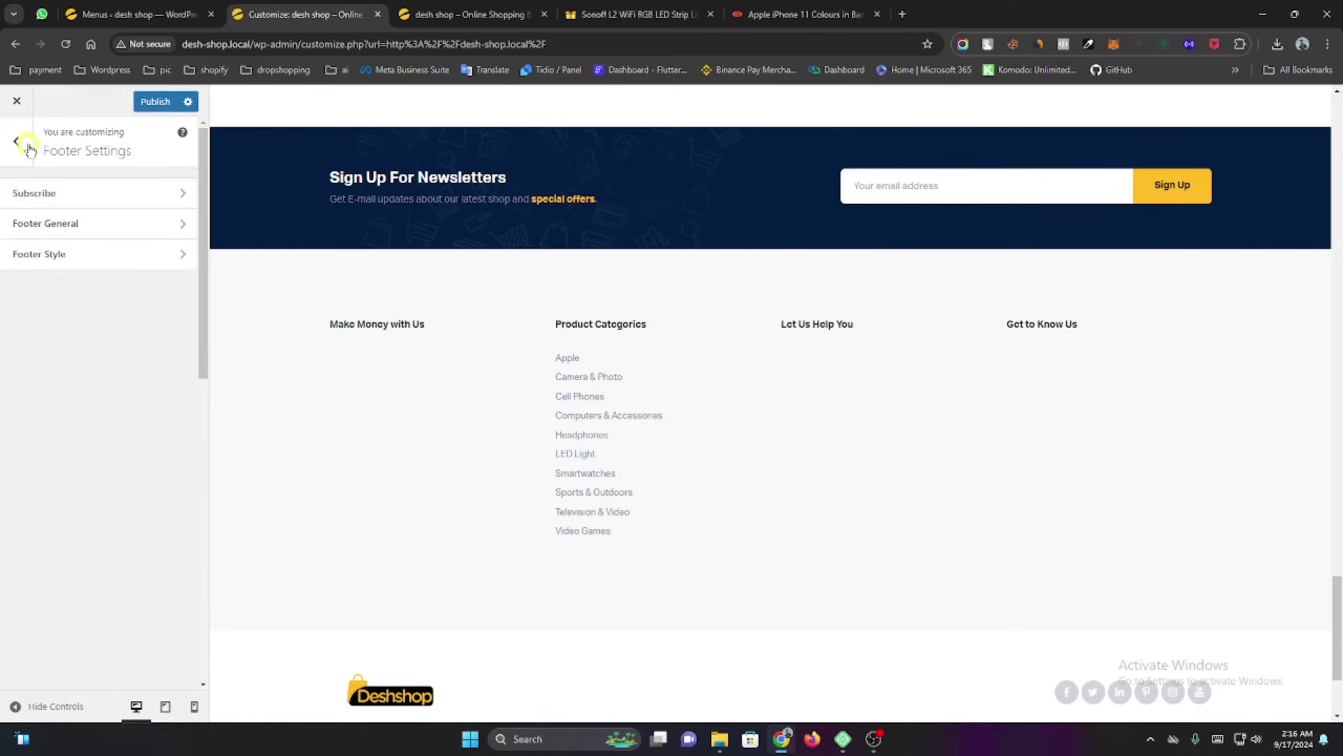
# Delete the KLBTheme credit from the Footer General copyright text.
pyautogui.click(87, 235)
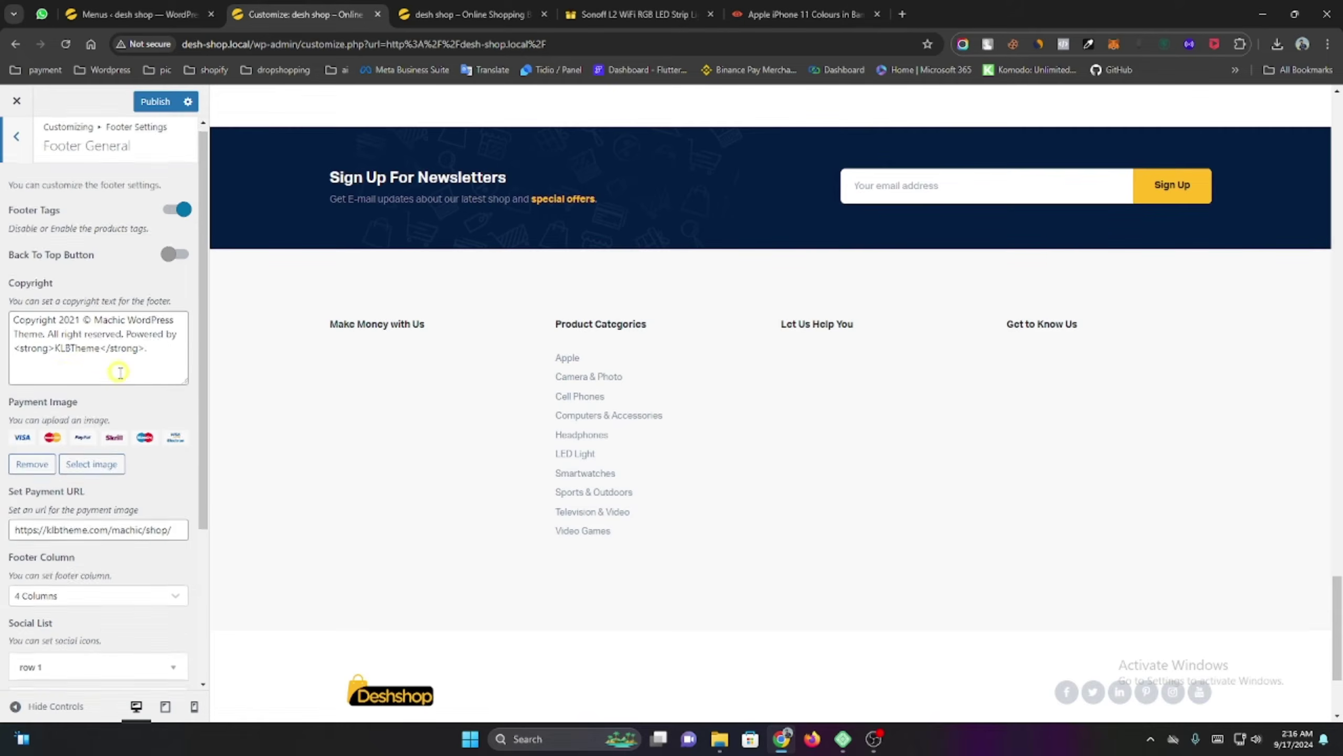
pyautogui.scroll(-2, 119, 377)
pyautogui.scroll(-2, 119, 376)
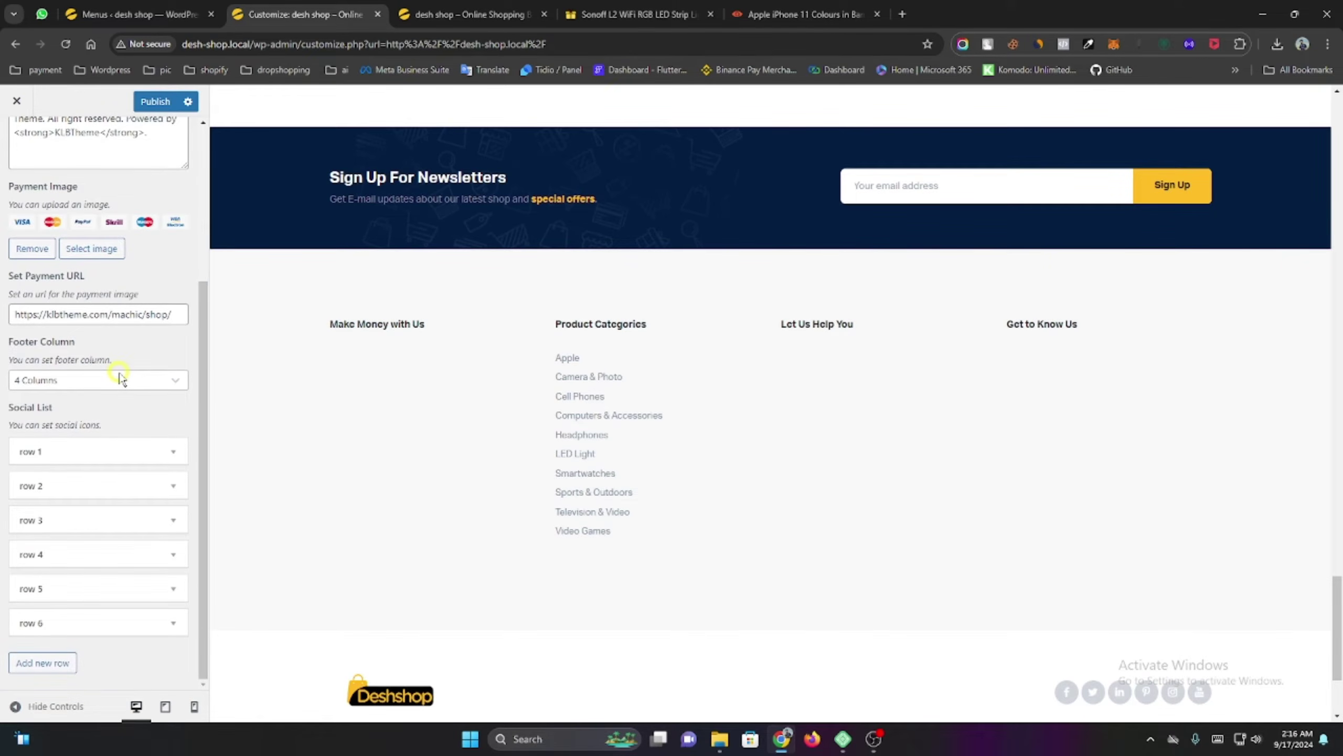
pyautogui.scroll(4, 120, 376)
pyautogui.scroll(-3, 492, 614)
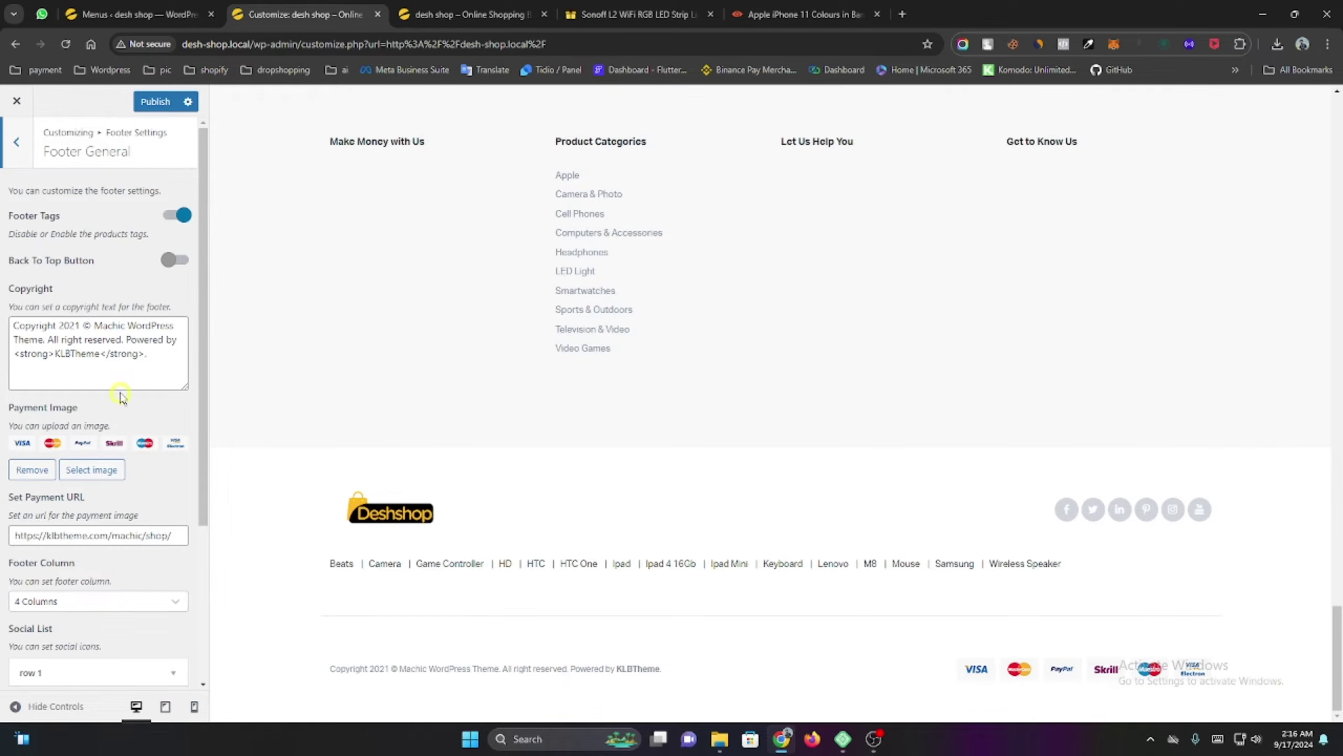
pyautogui.moveTo(311, 669); pyautogui.dragTo(693, 672)
pyautogui.click(131, 354)
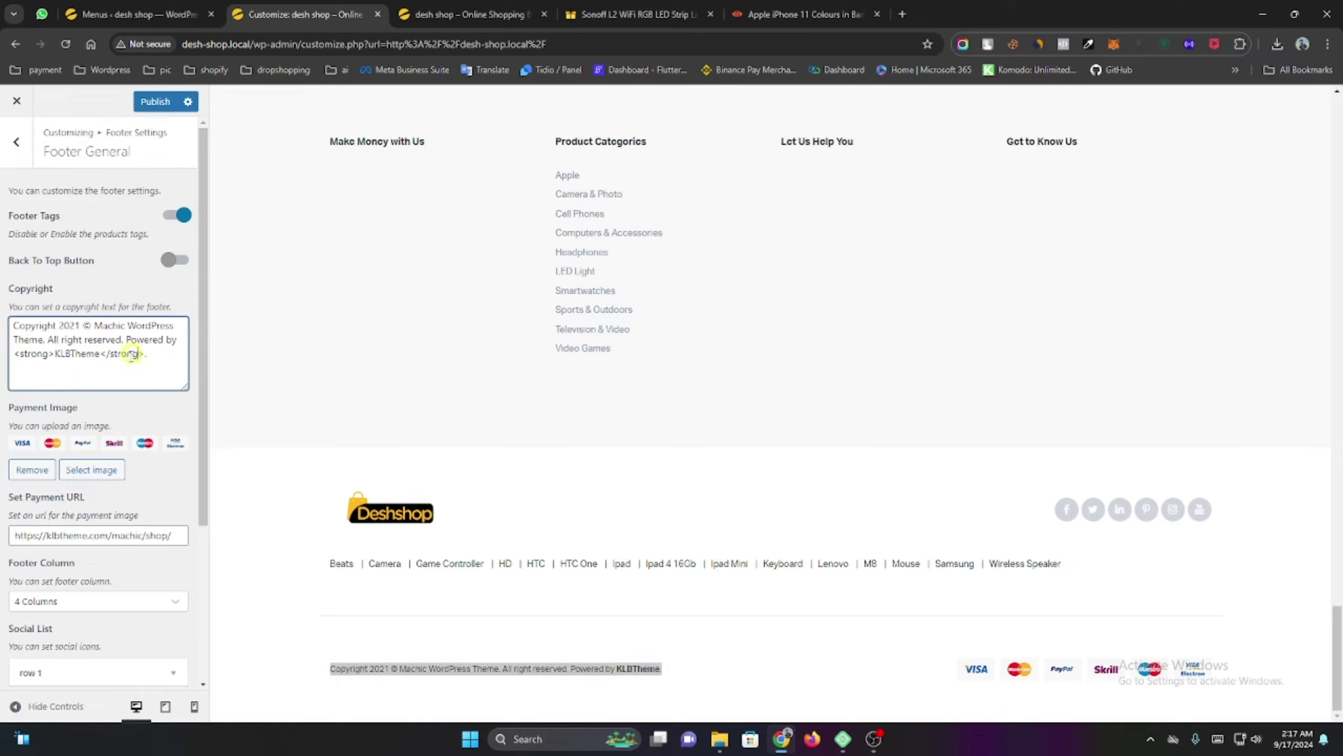
pyautogui.moveTo(98, 358); pyautogui.dragTo(62, 365)
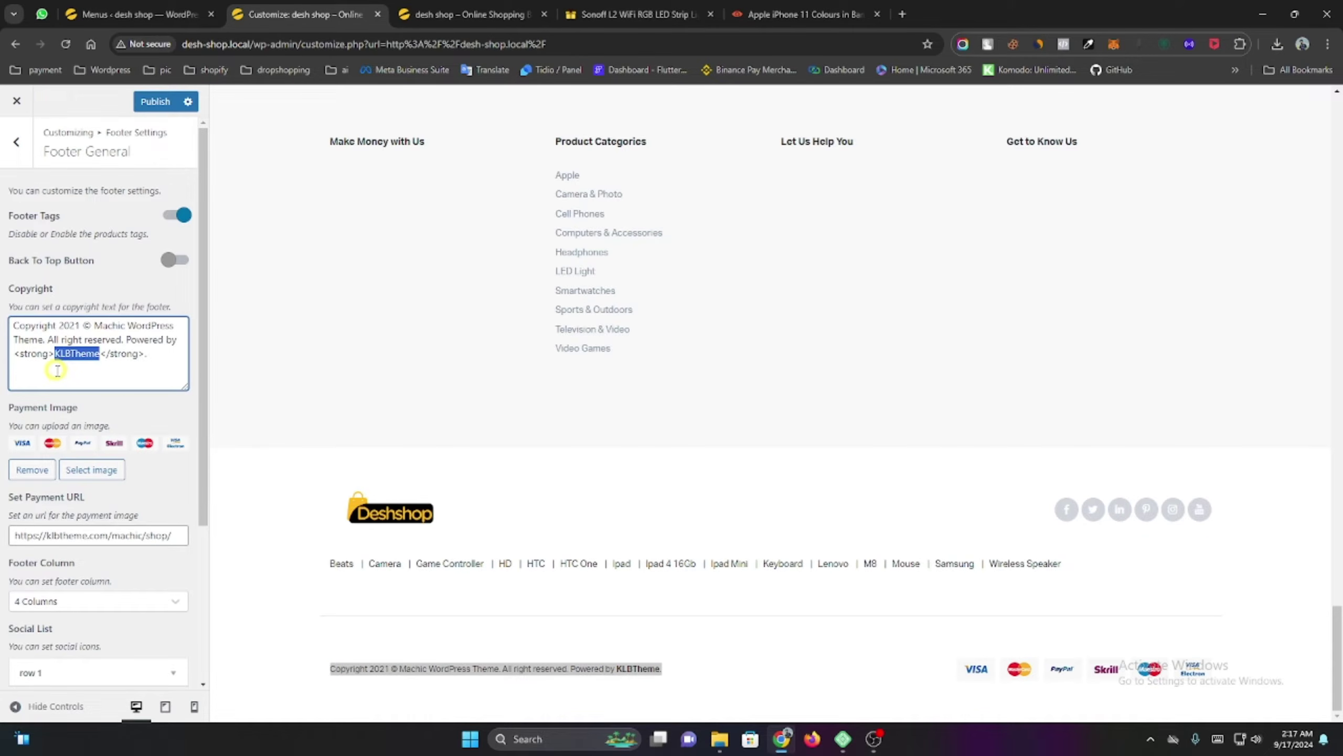
pyautogui.press('BackSpace')
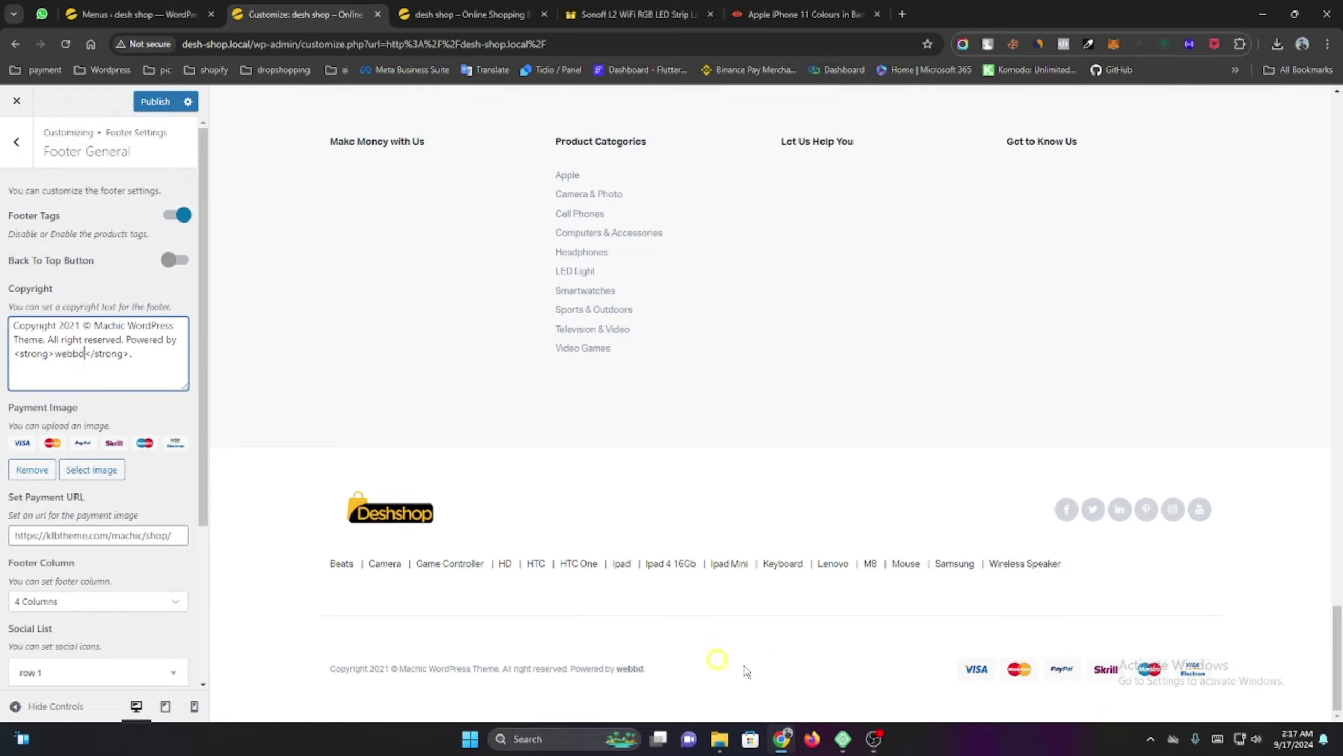
# Upload the SSLCommerz pay-with logo PNG and set it as the footer Payment Image.
pyautogui.click(92, 469)
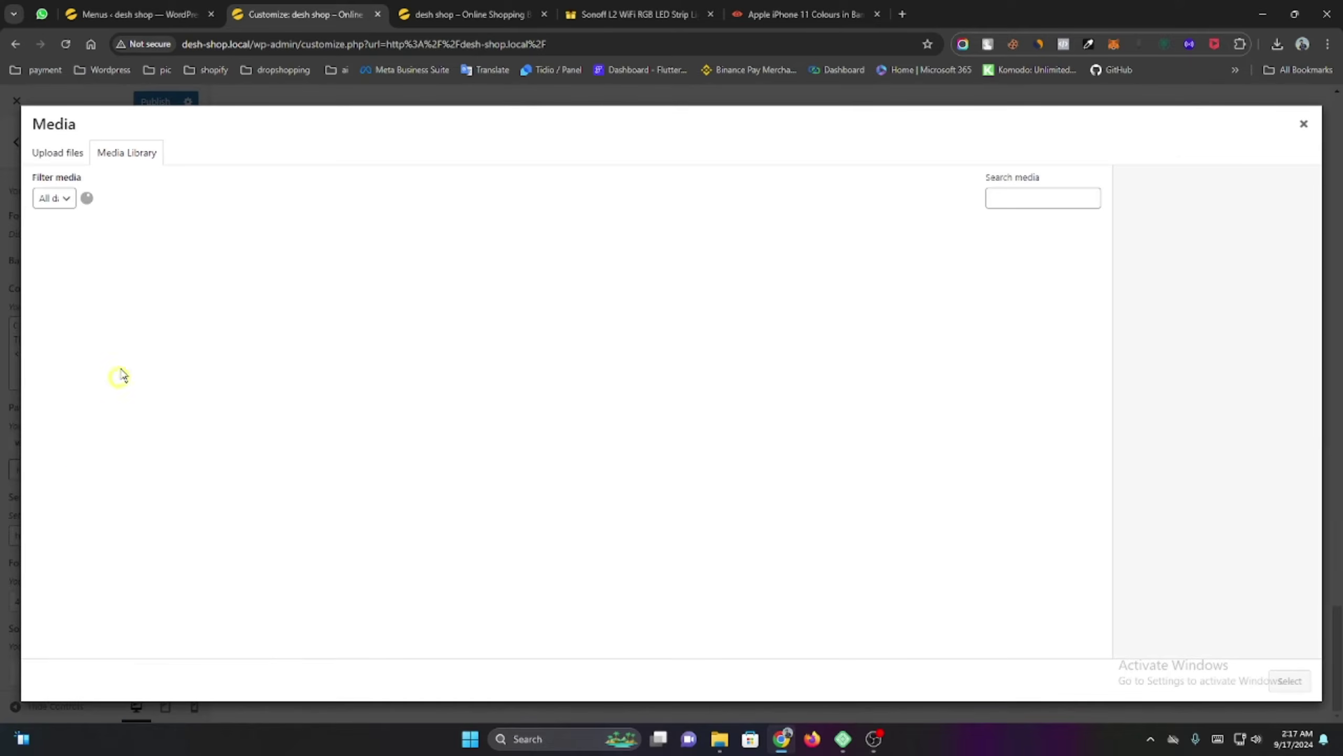
pyautogui.click(53, 152)
pyautogui.click(670, 388)
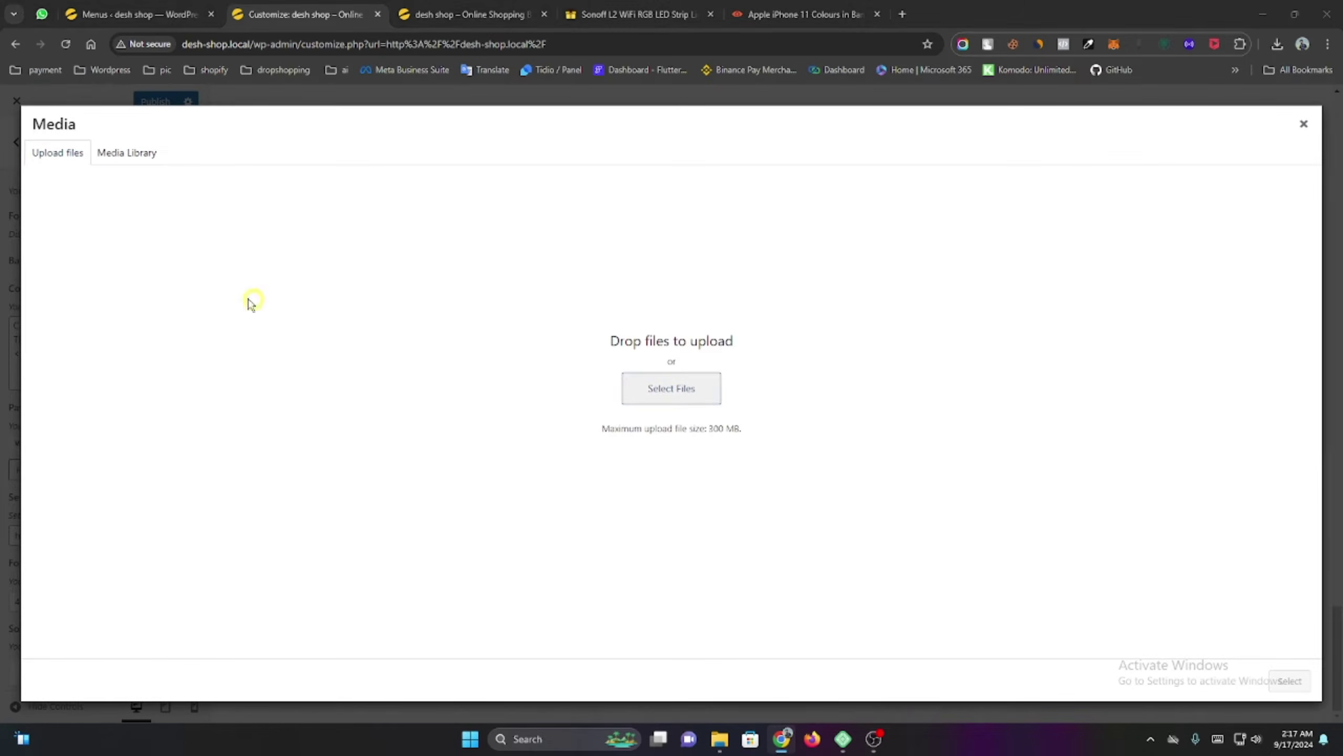
pyautogui.click(351, 182)
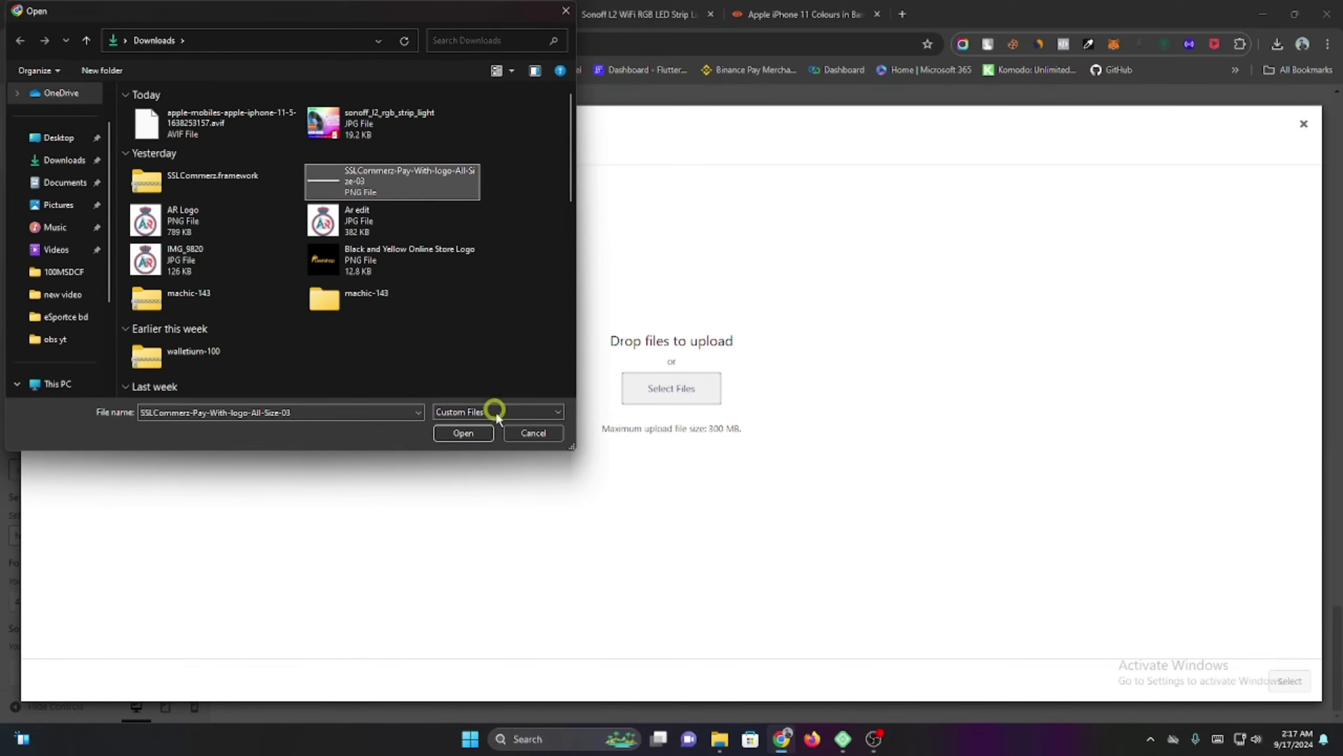
pyautogui.click(463, 433)
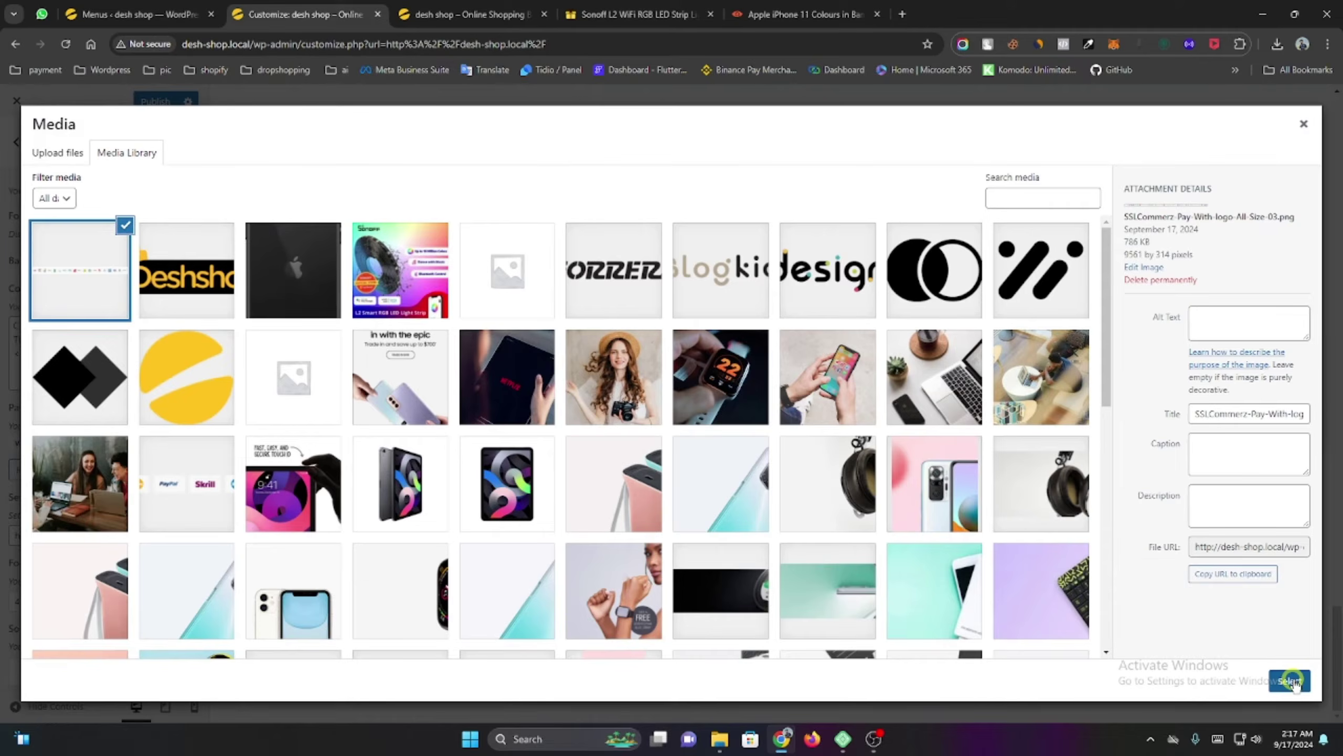
pyautogui.click(1290, 681)
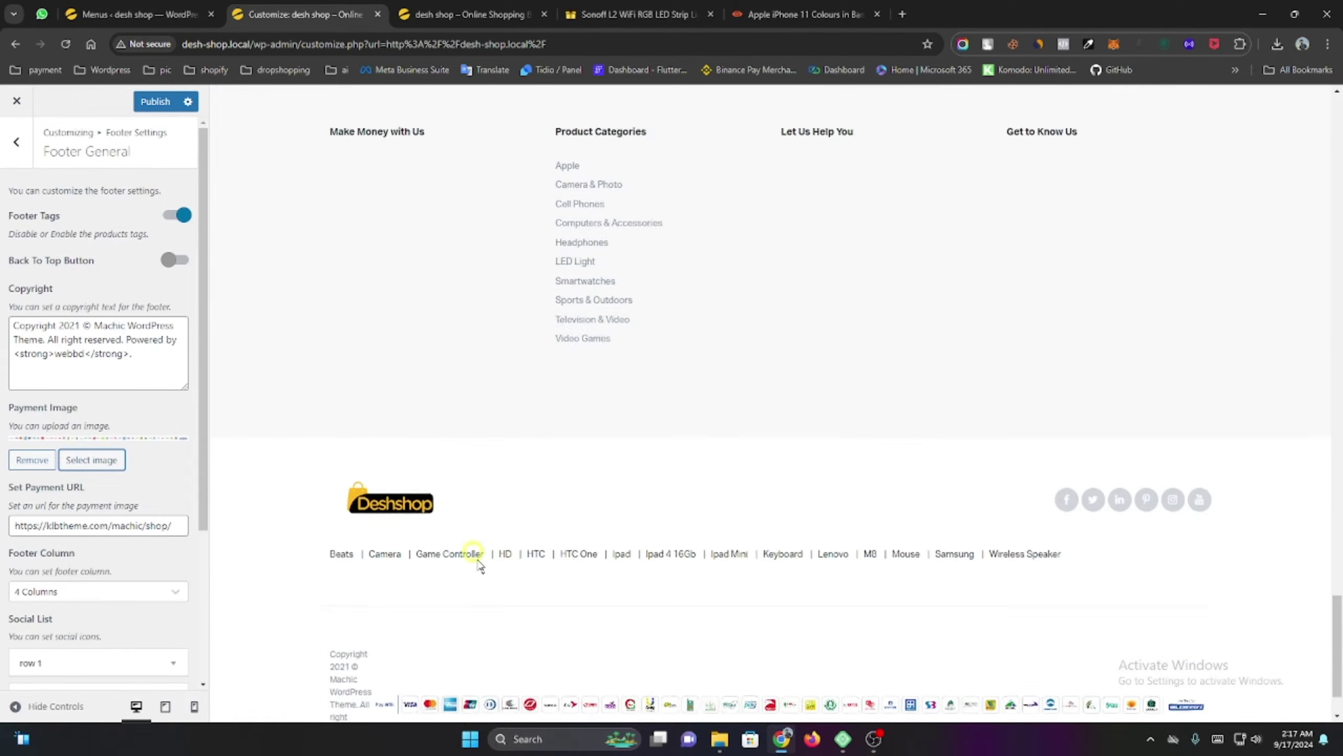
pyautogui.scroll(-2, 479, 566)
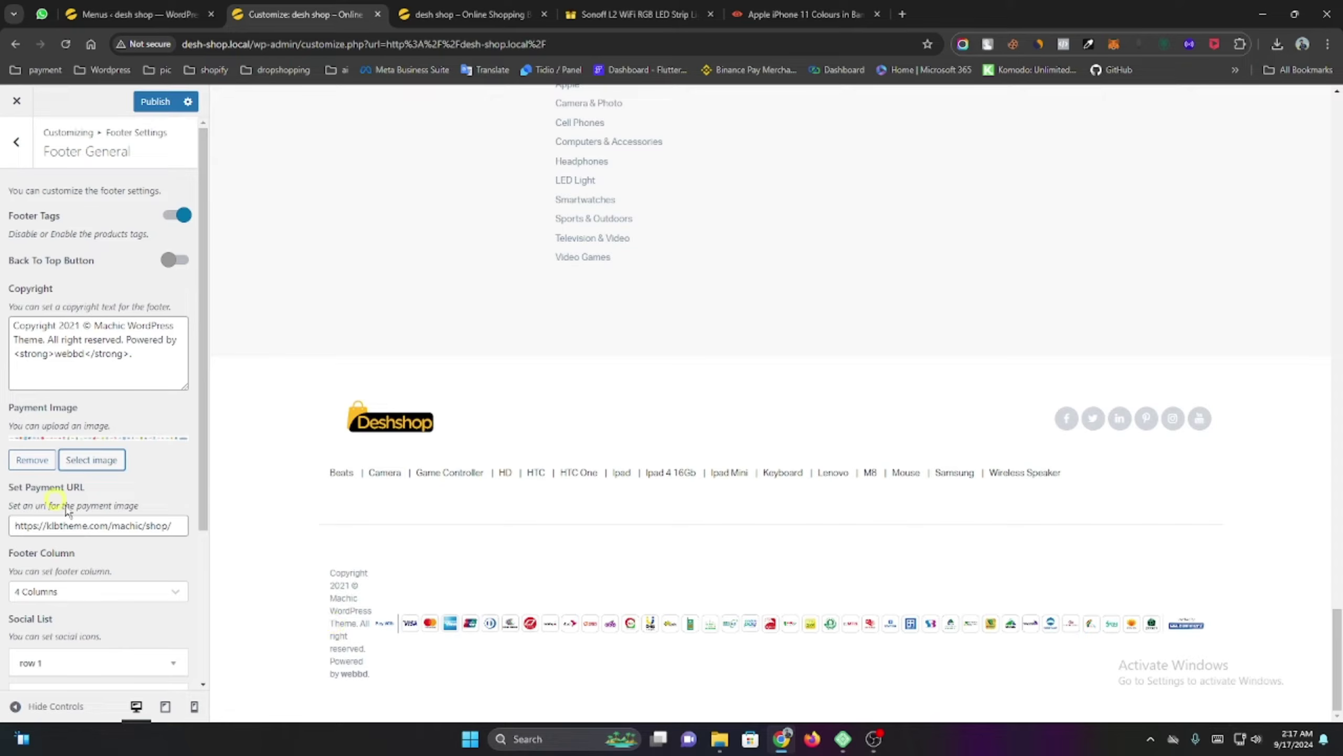
pyautogui.scroll(-4, 139, 457)
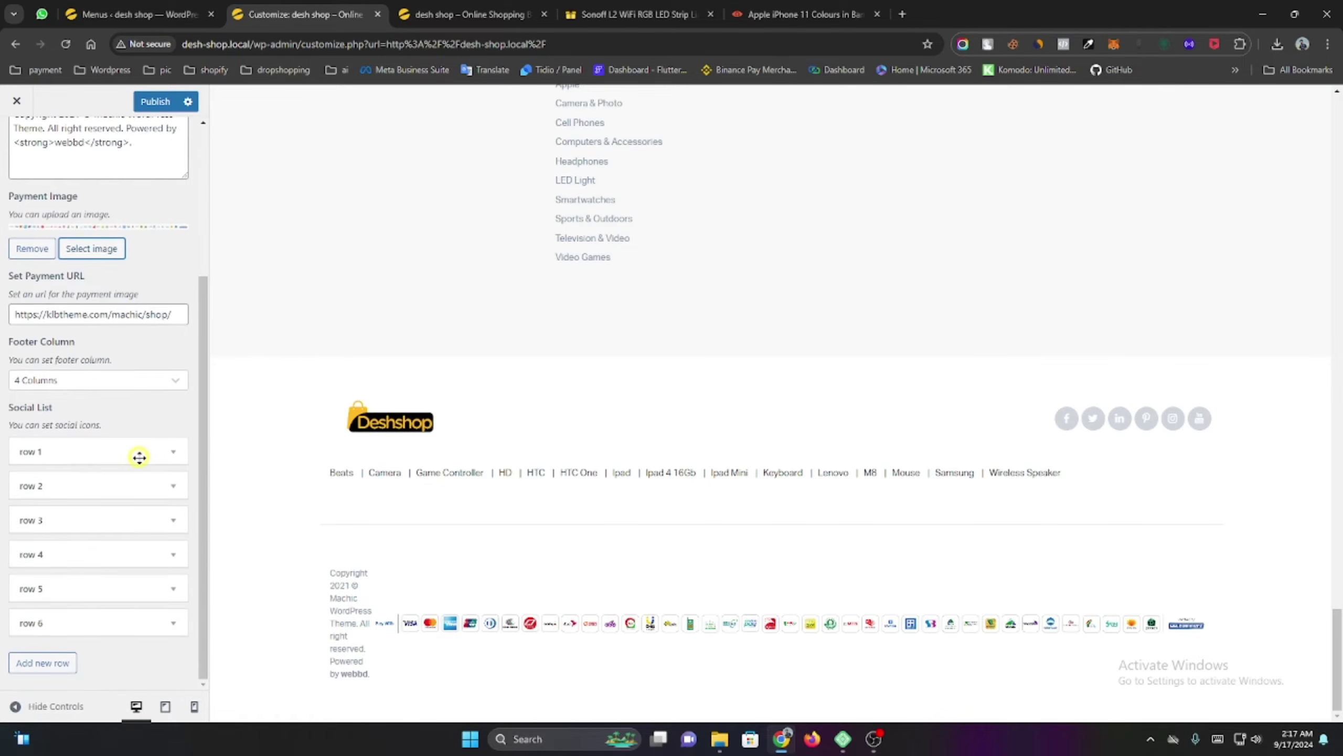
pyautogui.scroll(4, 139, 457)
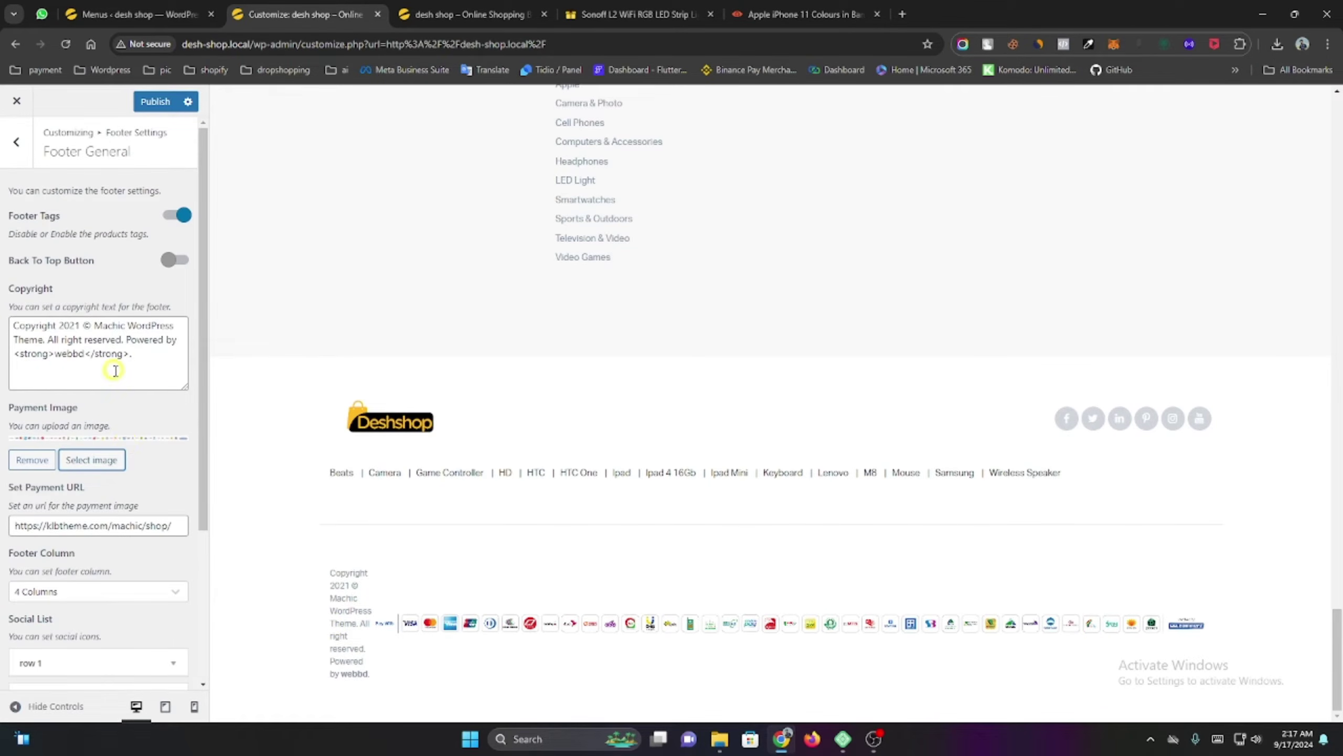
# Replace the copyright text with the pasted line and publish the footer changes.
pyautogui.click(155, 365)
pyautogui.hotkey('ctrl', 'a')
pyautogui.hotkey('ctrl', 'c')
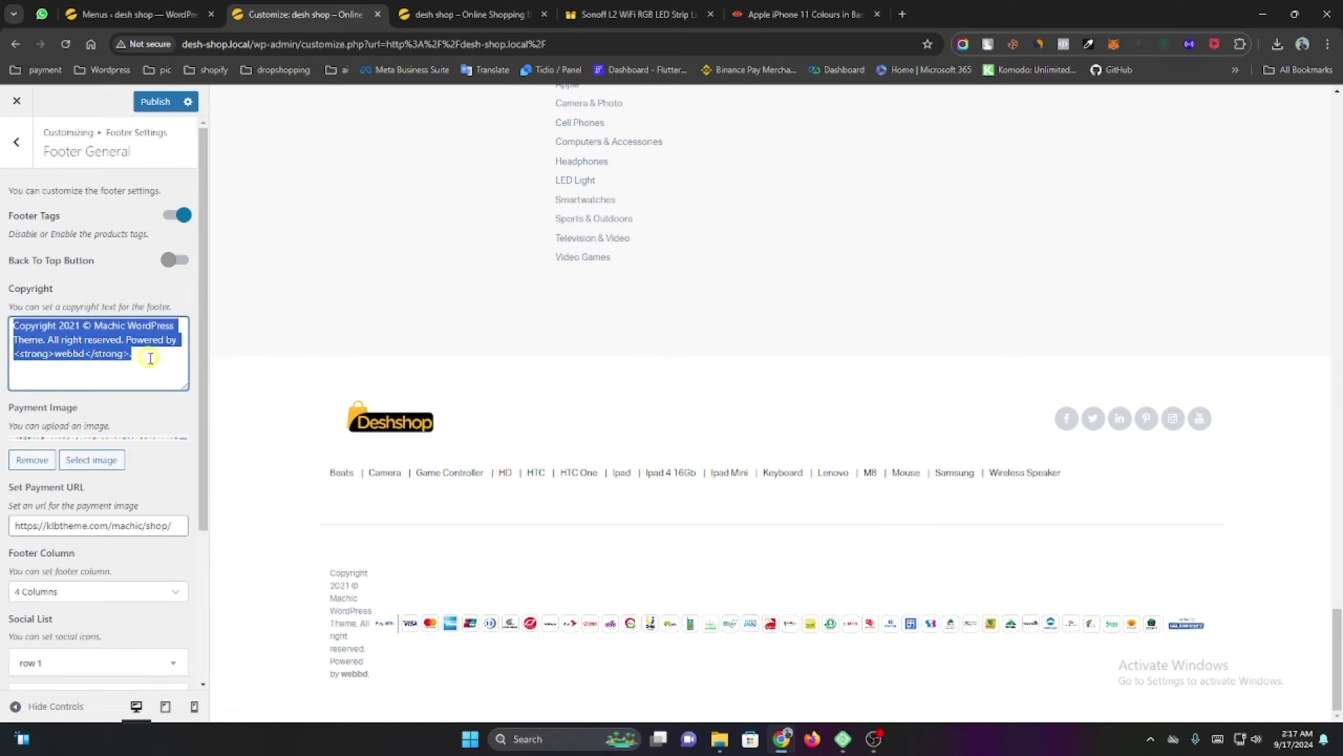
pyautogui.press('BackSpace')
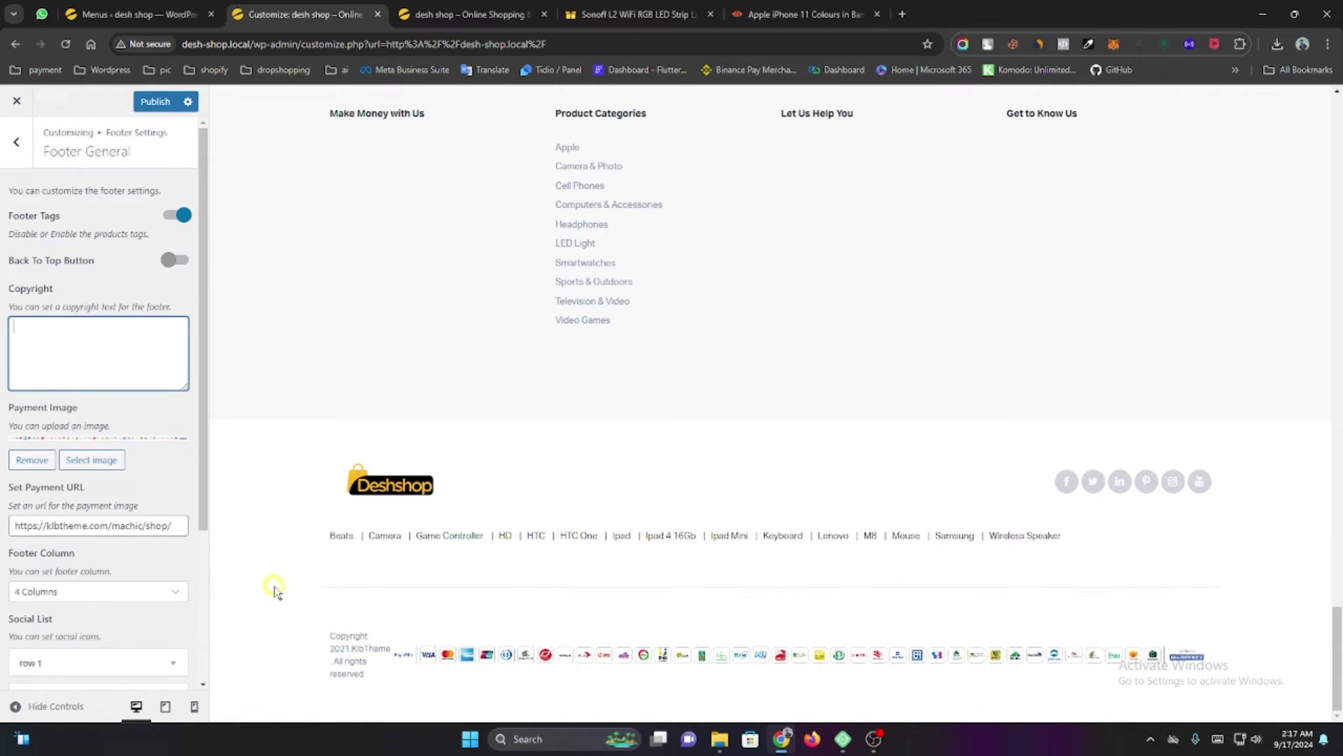
pyautogui.hotkey('ctrl', 'v')
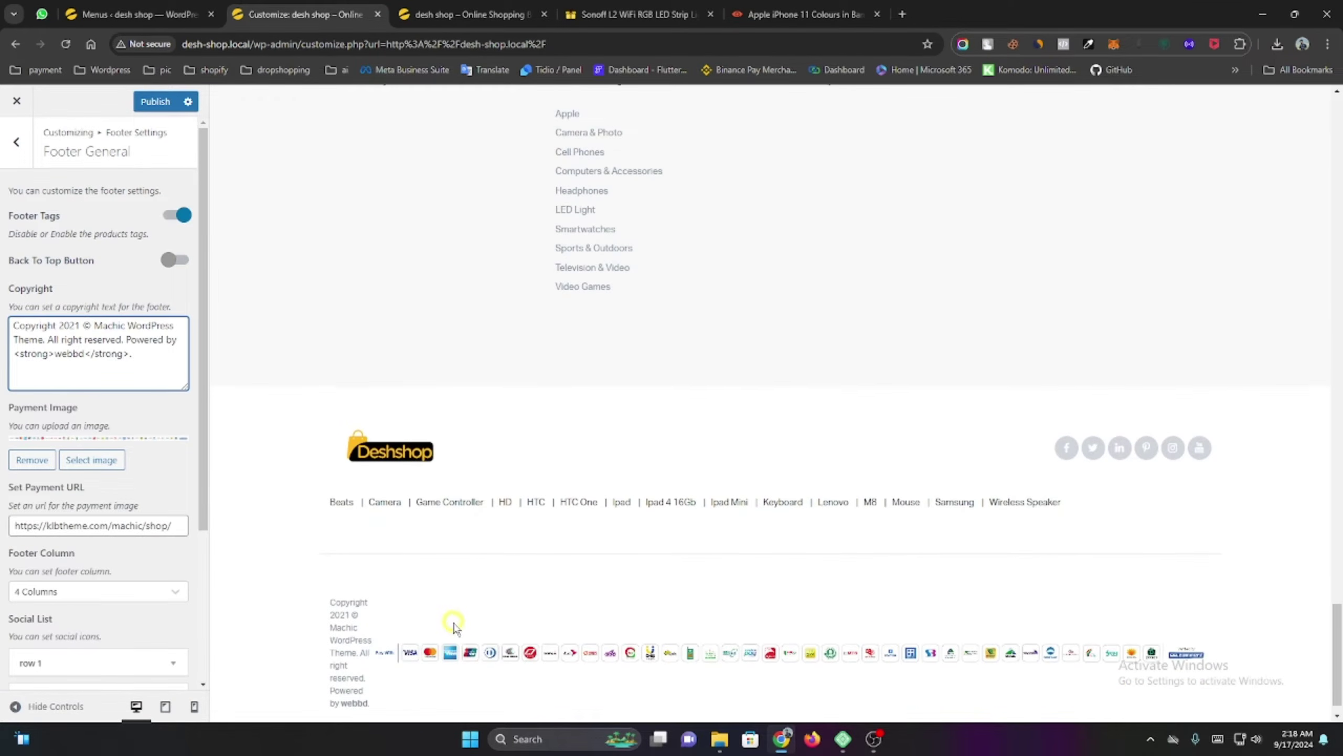
pyautogui.scroll(-1, 449, 630)
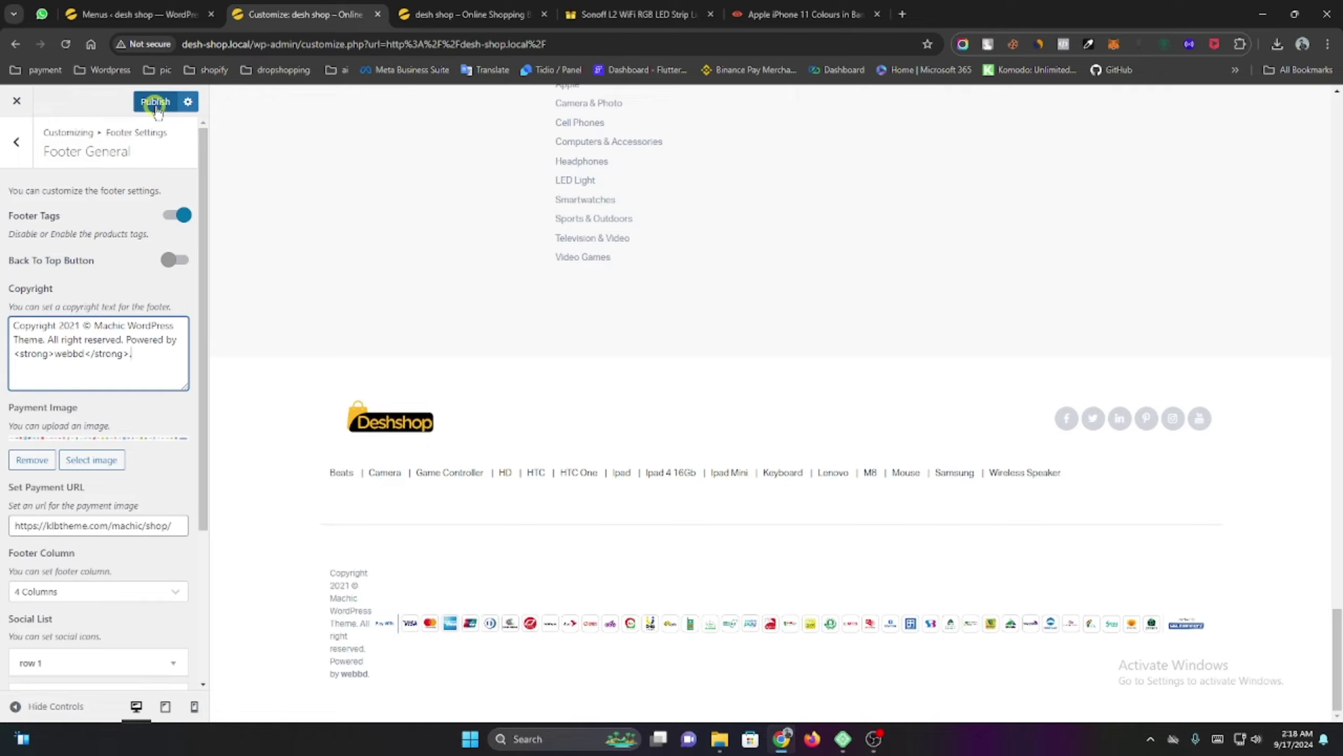
pyautogui.click(155, 102)
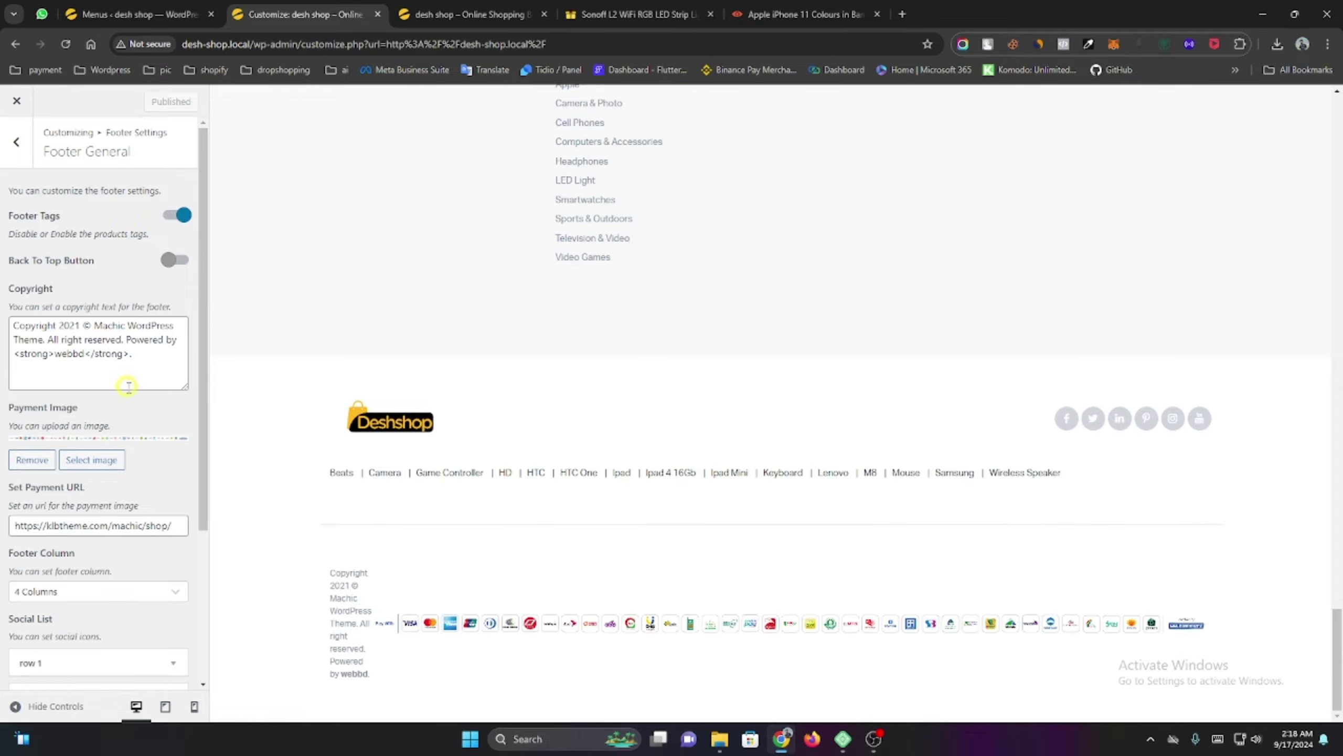
pyautogui.scroll(-3, 129, 384)
pyautogui.scroll(3, 129, 383)
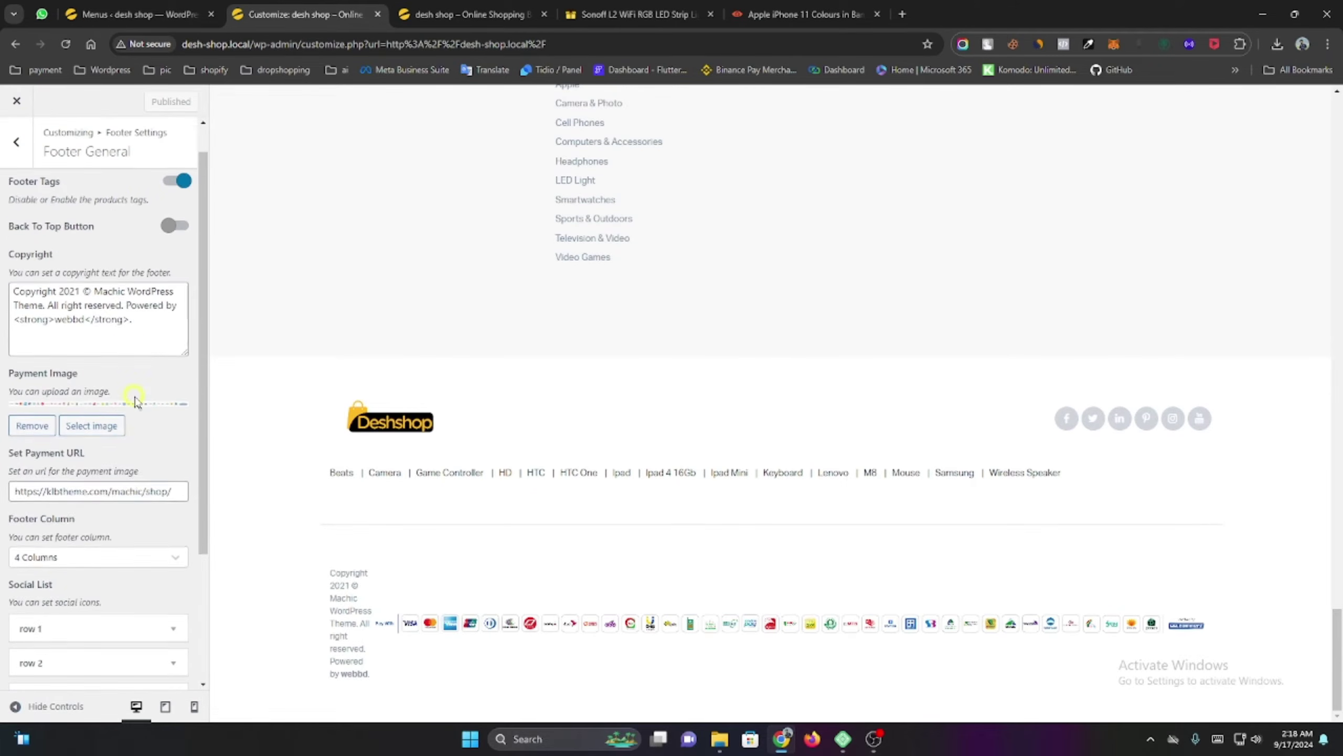
# Review the footer colour style settings in the Customizer's Footer Settings.
pyautogui.click(13, 148)
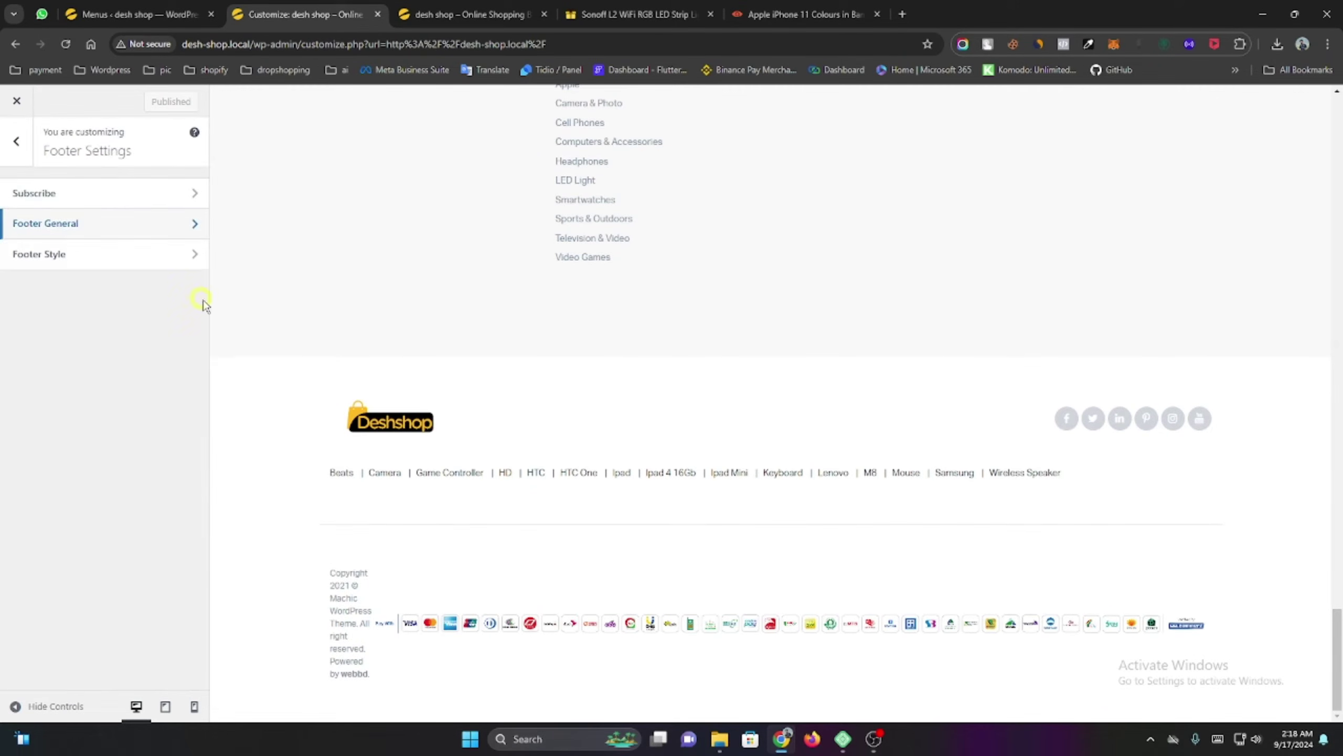
pyautogui.click(60, 253)
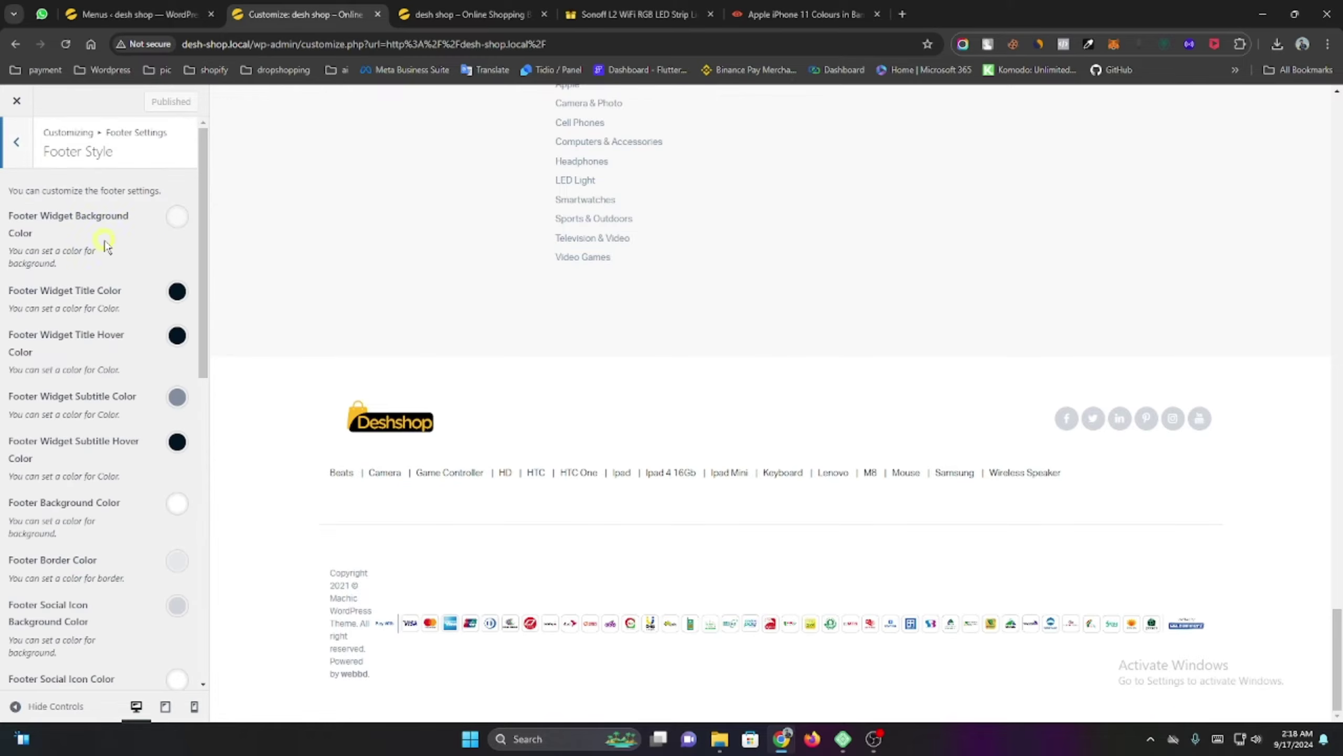
pyautogui.scroll(-5, 120, 323)
pyautogui.scroll(-5, 135, 338)
pyautogui.scroll(10, 135, 349)
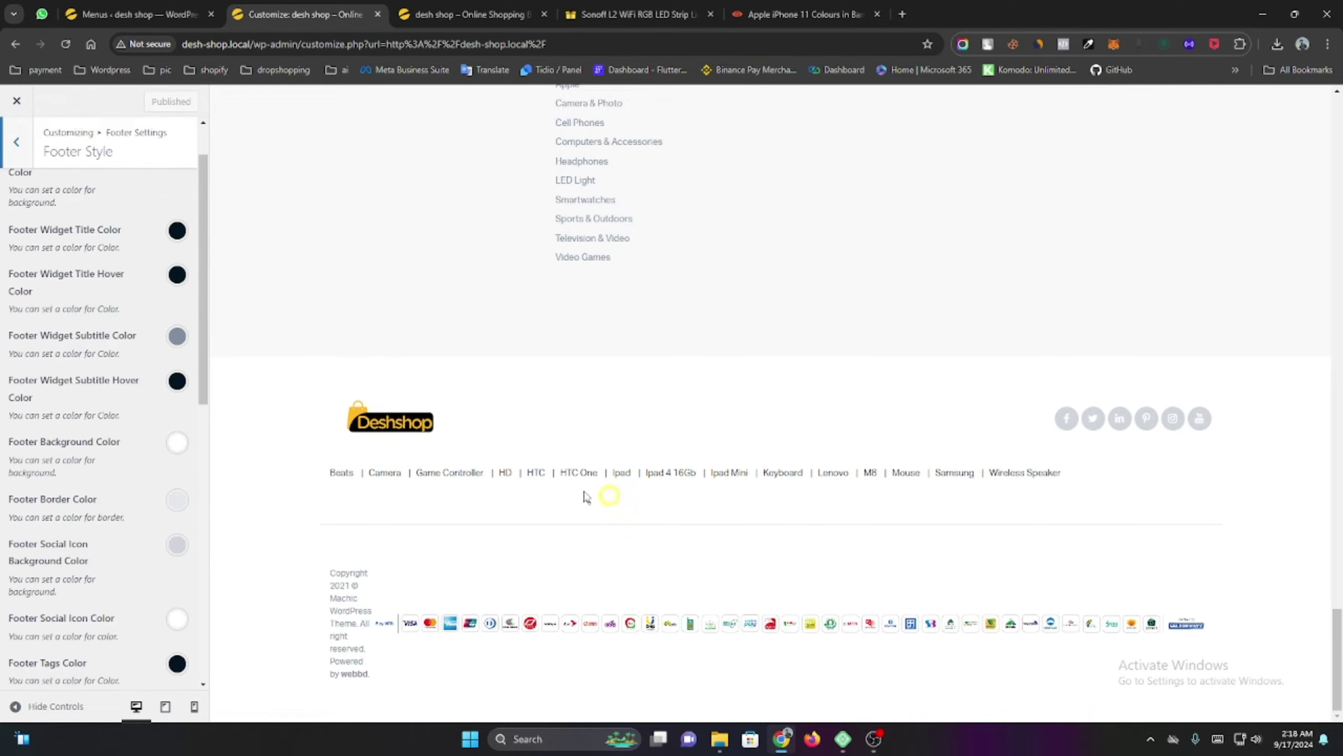
pyautogui.scroll(-5, 87, 392)
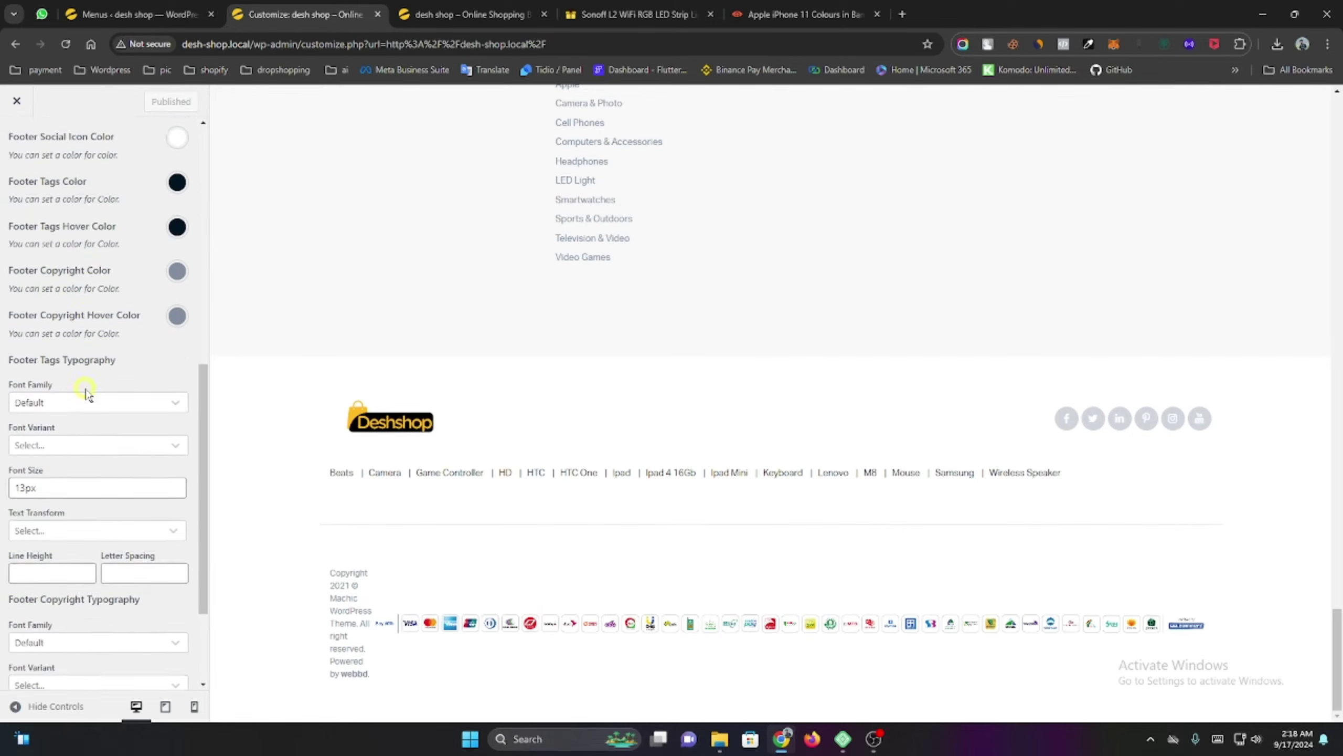
pyautogui.scroll(5, 85, 386)
pyautogui.scroll(2, 83, 380)
# In Footer General, expand and collapse the first, second and fourth Social List rows, then exit the Customizer.
pyautogui.click(16, 141)
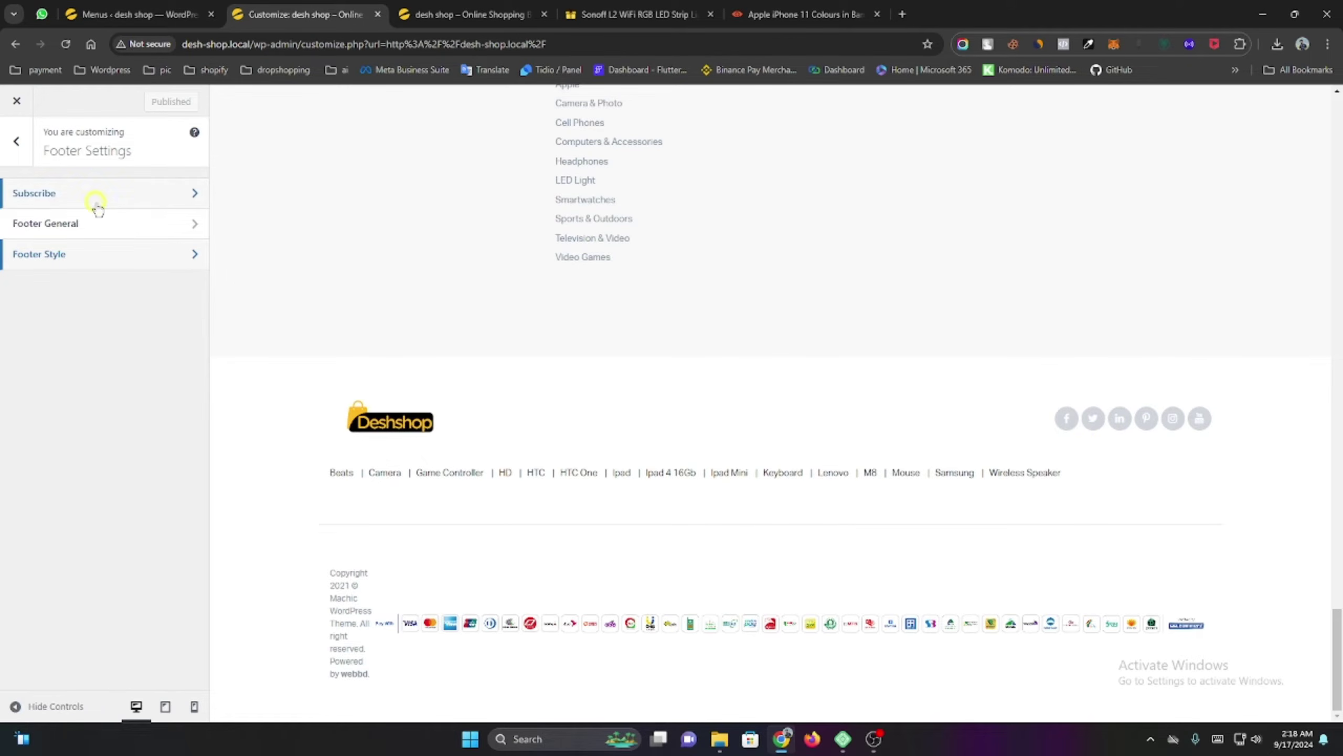
pyautogui.click(92, 223)
pyautogui.scroll(-5, 164, 456)
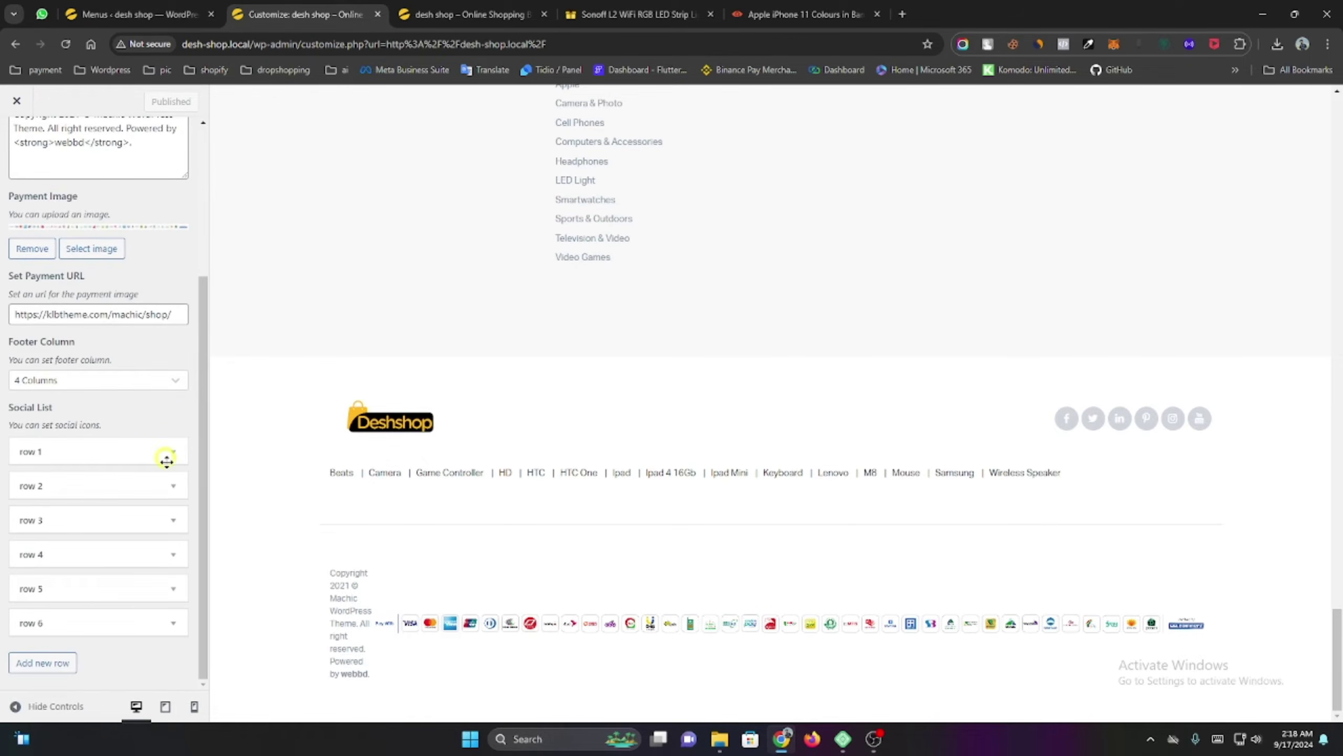
pyautogui.click(86, 456)
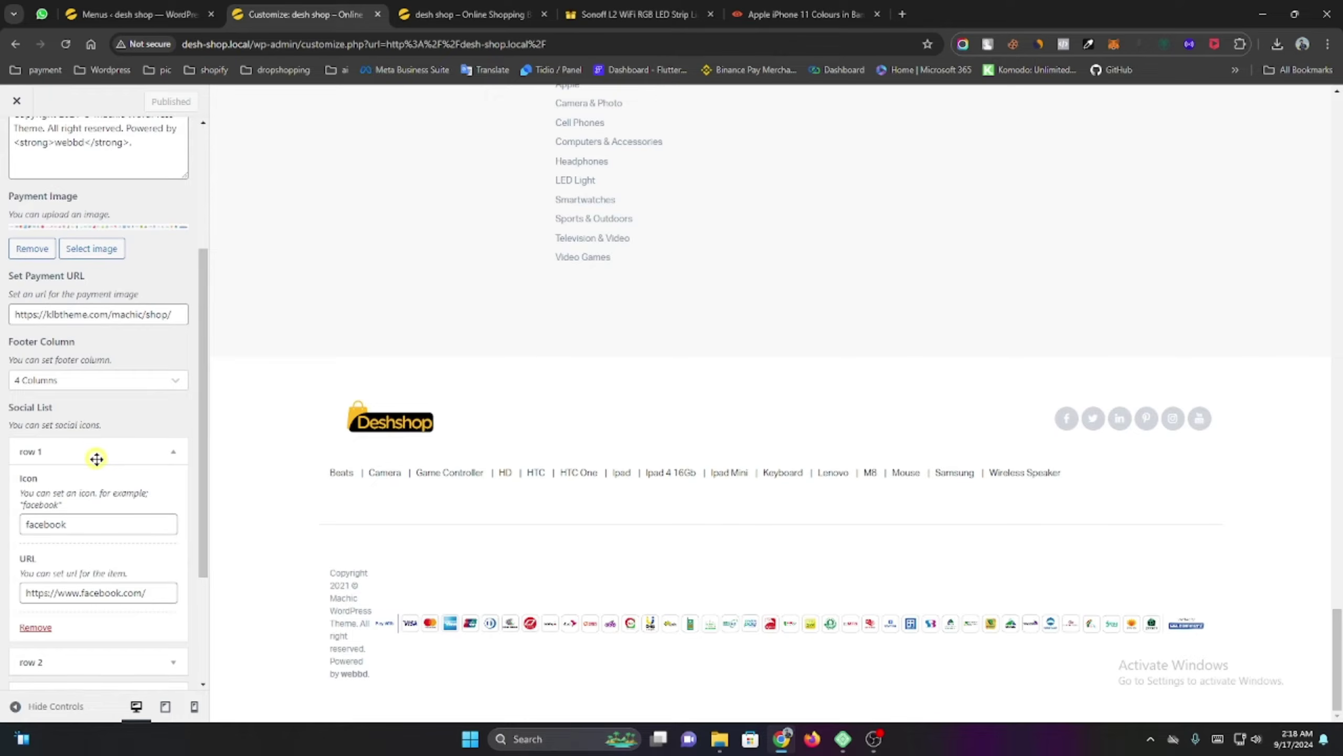
pyautogui.click(94, 456)
pyautogui.click(89, 498)
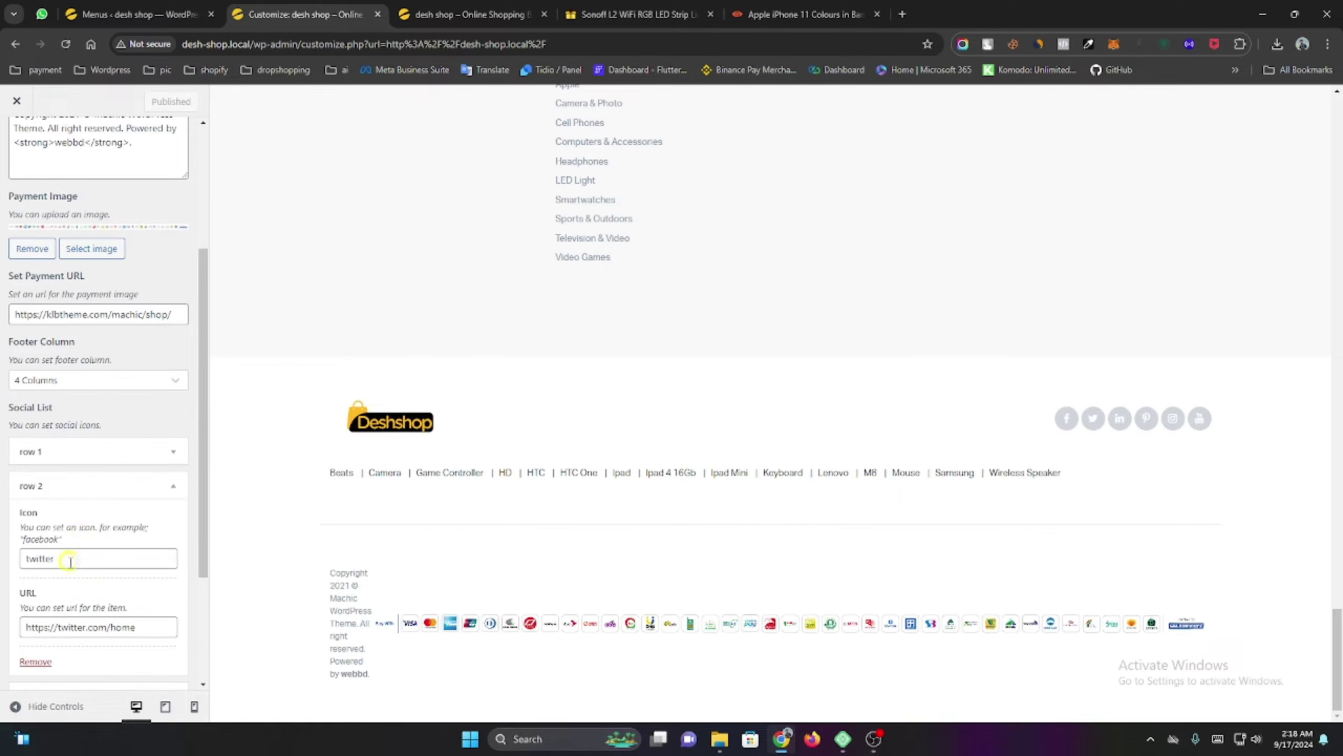
pyautogui.click(85, 498)
pyautogui.click(83, 553)
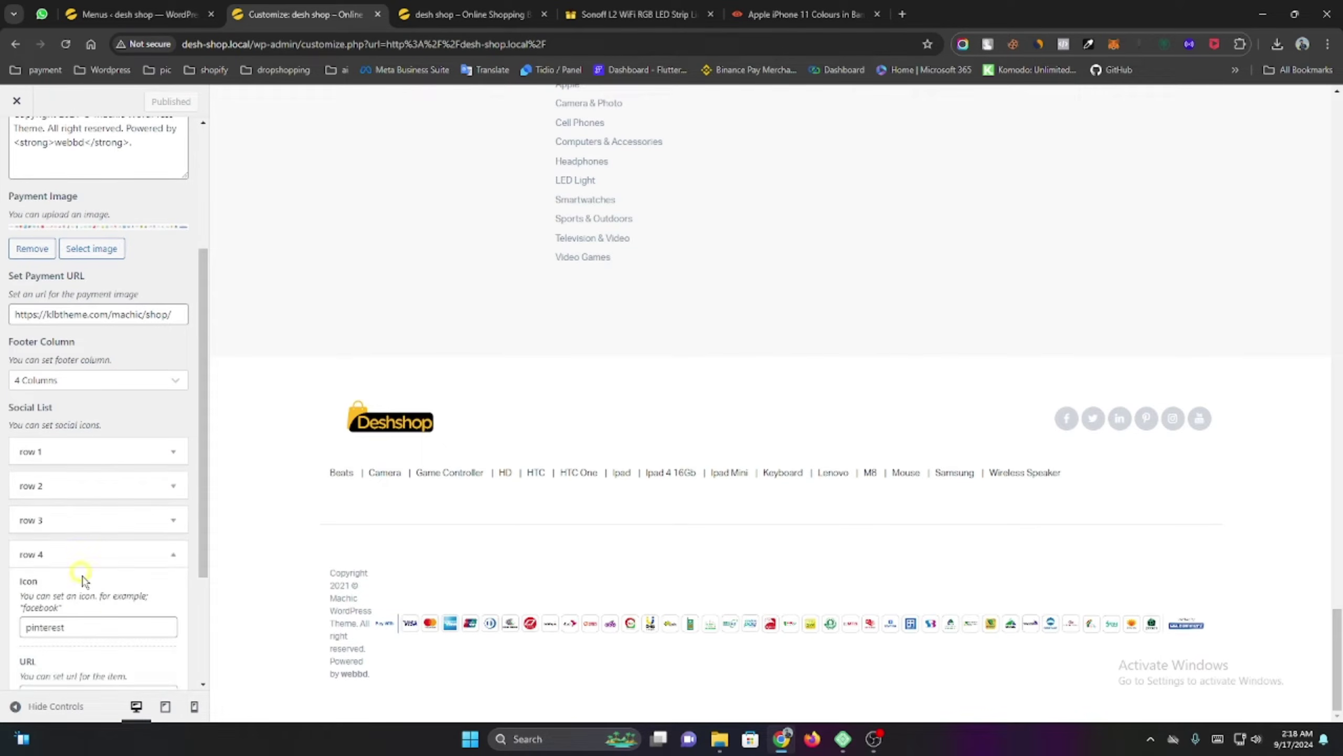
pyautogui.scroll(-3, 105, 608)
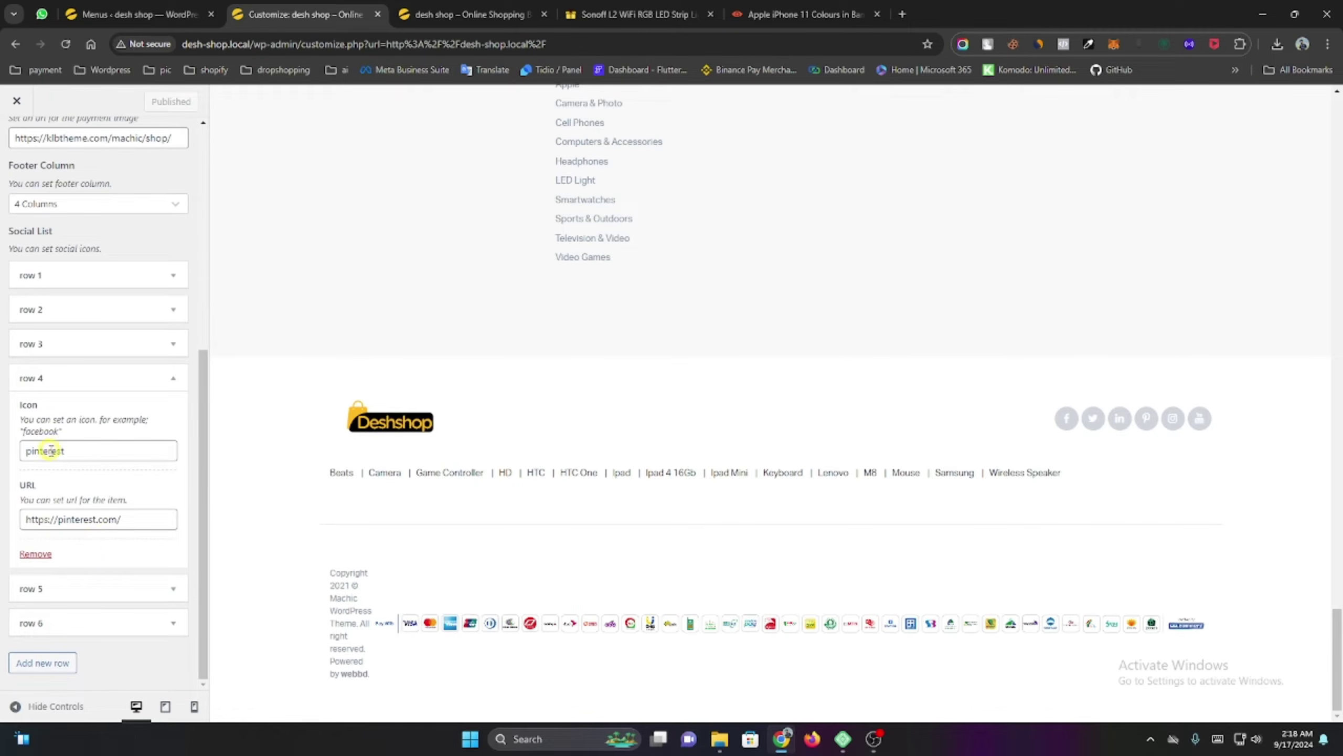
pyautogui.click(83, 381)
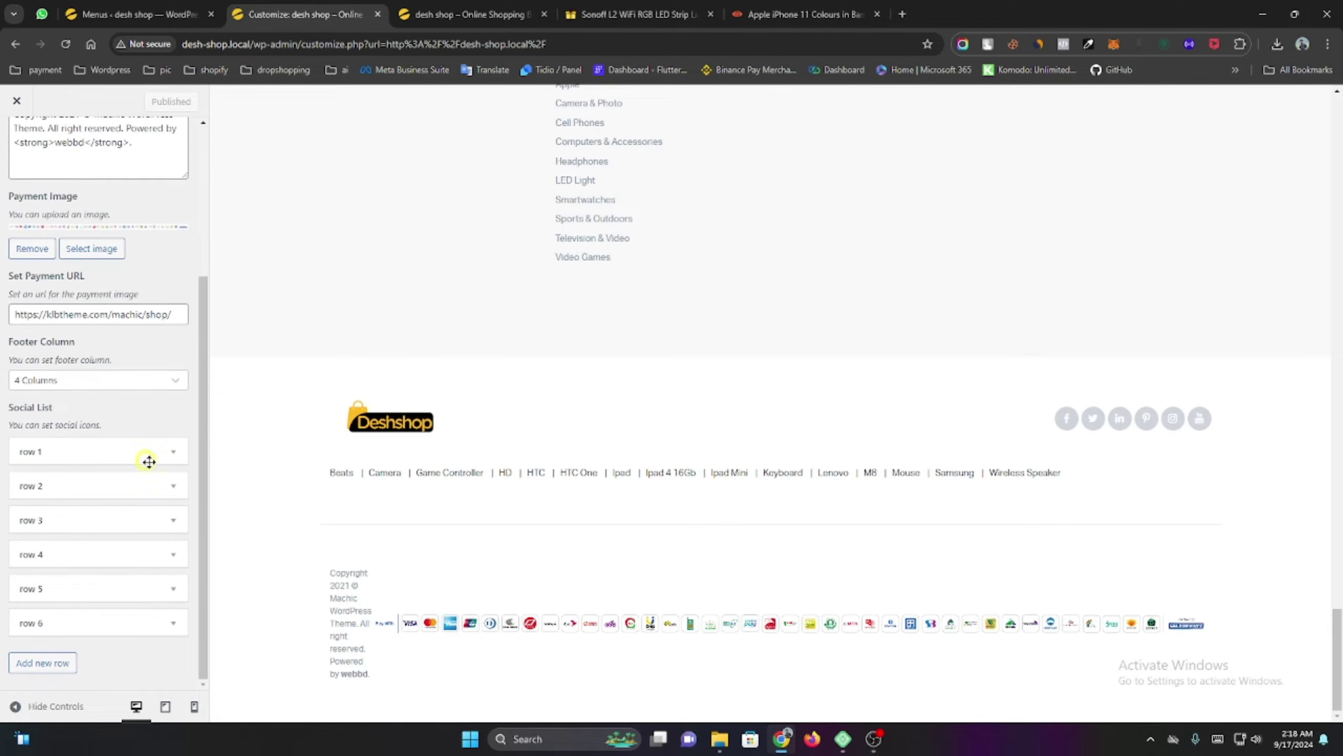
pyautogui.scroll(4, 13, 201)
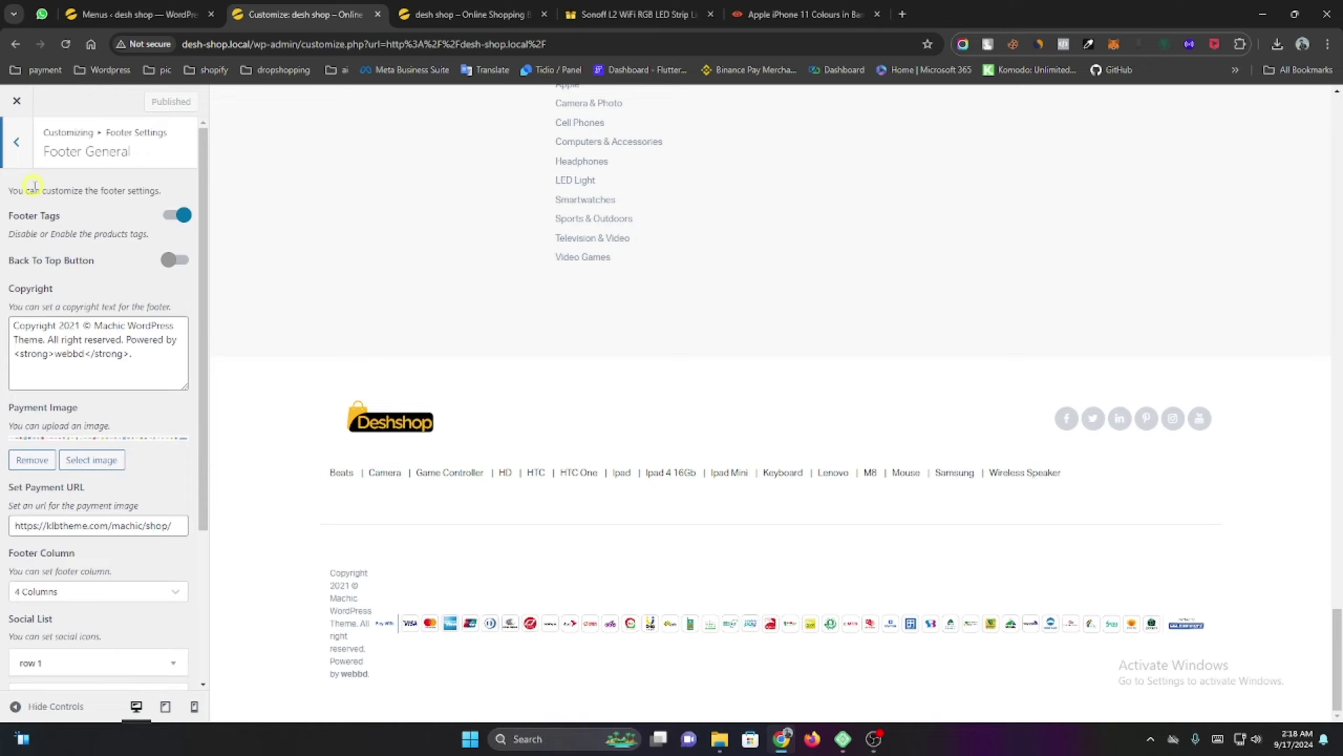
pyautogui.click(16, 101)
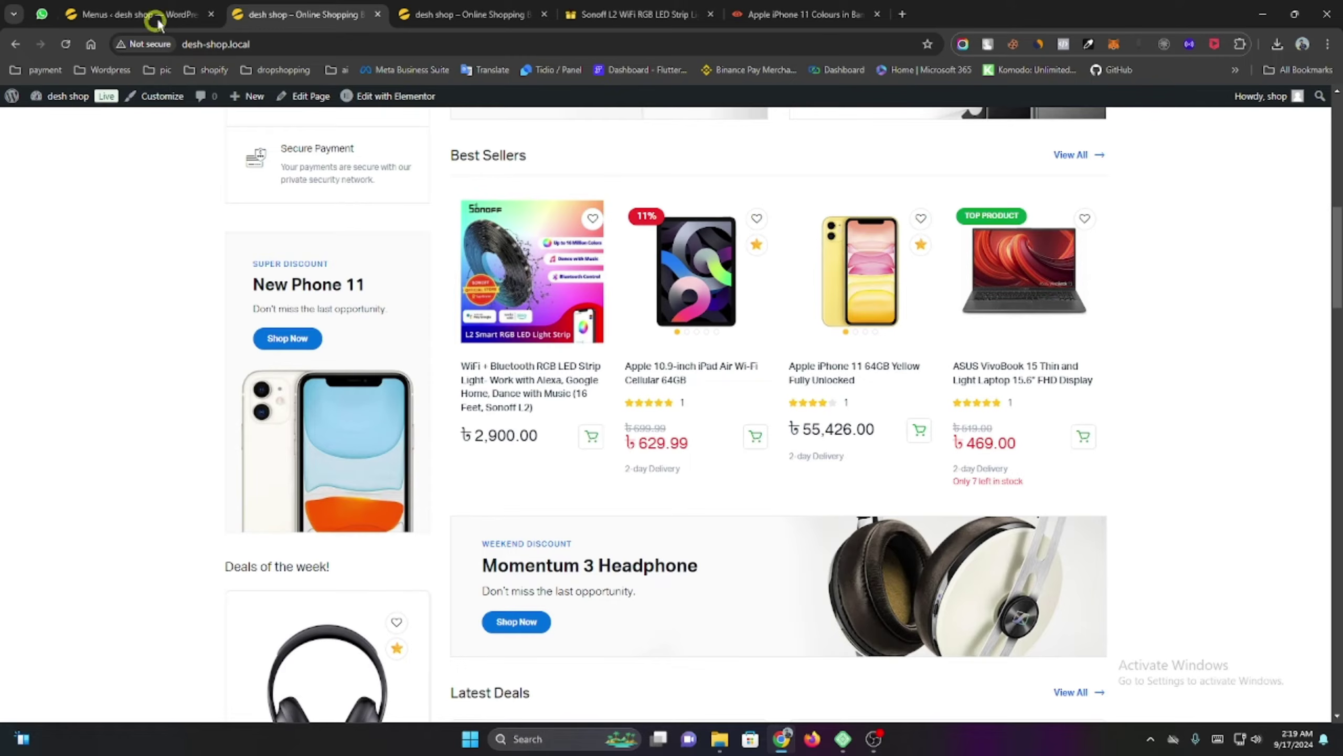
# Back in the admin, open WooCommerce general settings and check the store address lines.
pyautogui.click(146, 8)
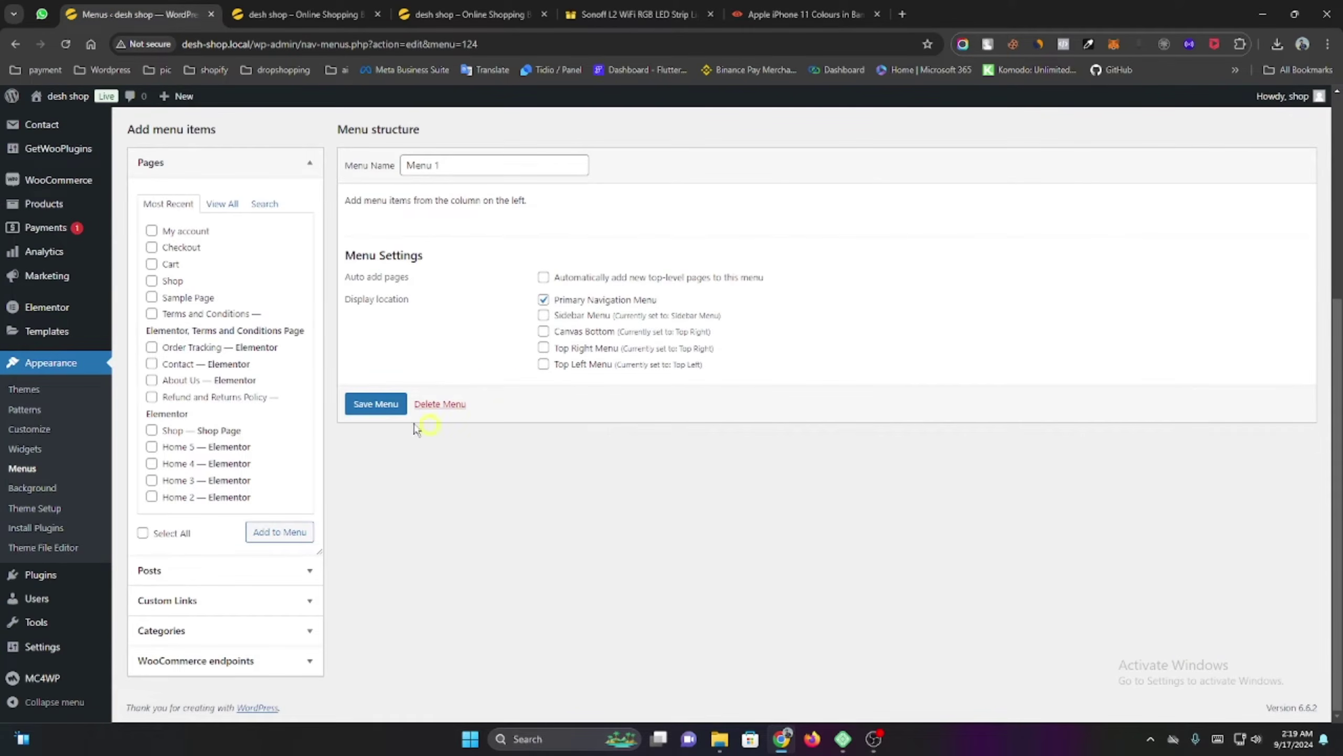
pyautogui.moveTo(32, 191)
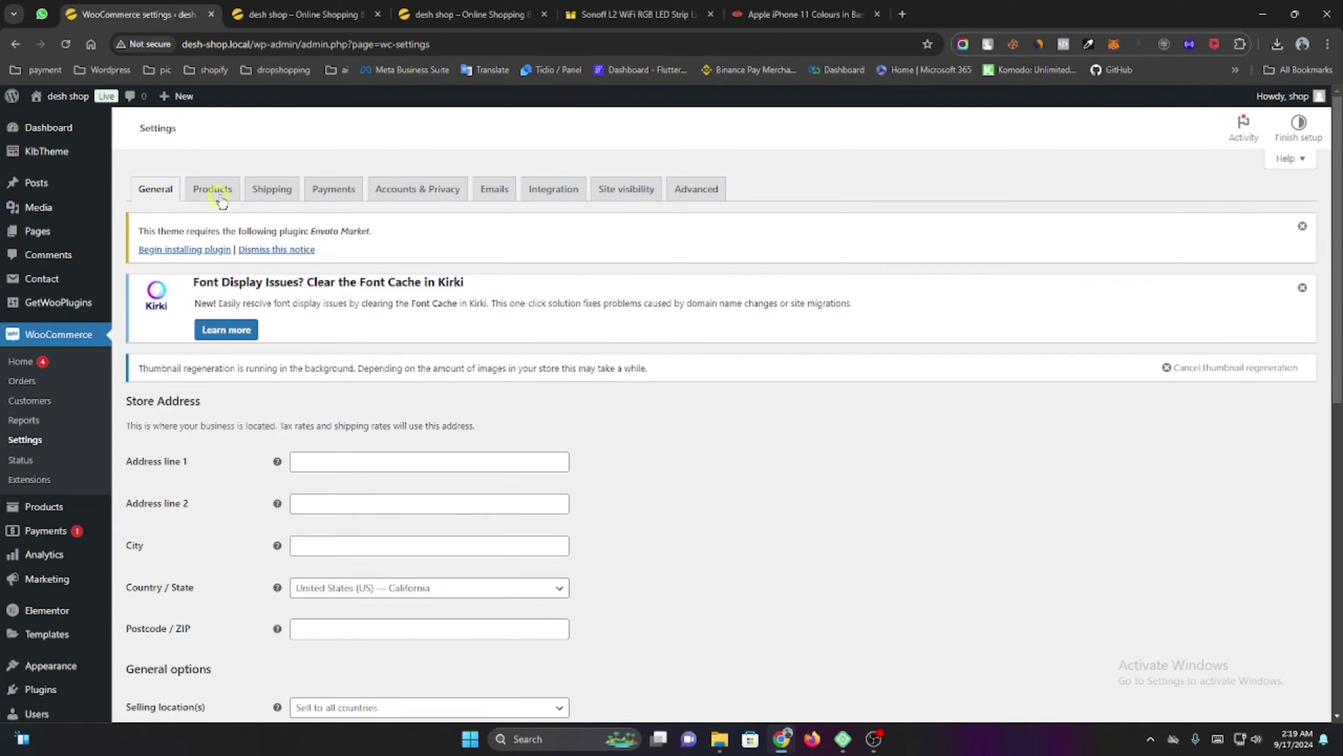
pyautogui.click(255, 191)
pyautogui.click(275, 195)
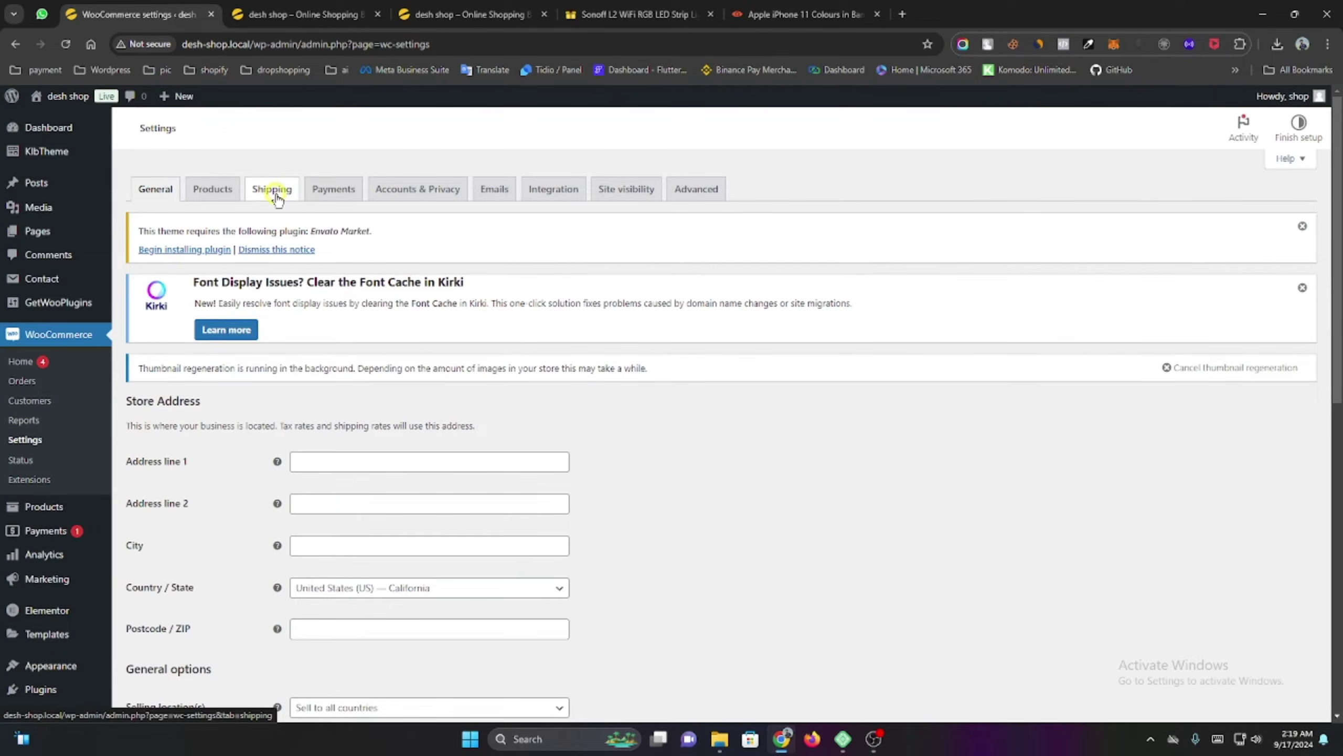
pyautogui.scroll(-5, 630, 351)
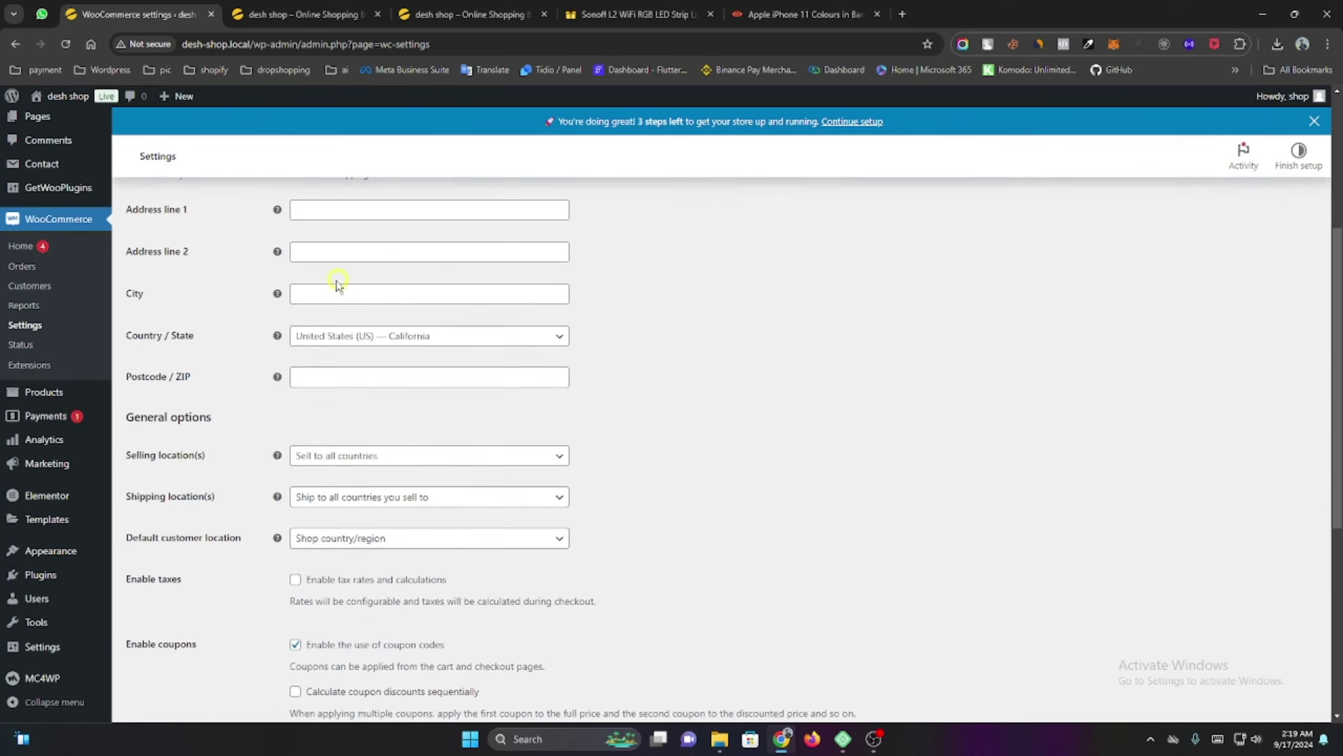
pyautogui.scroll(3, 337, 285)
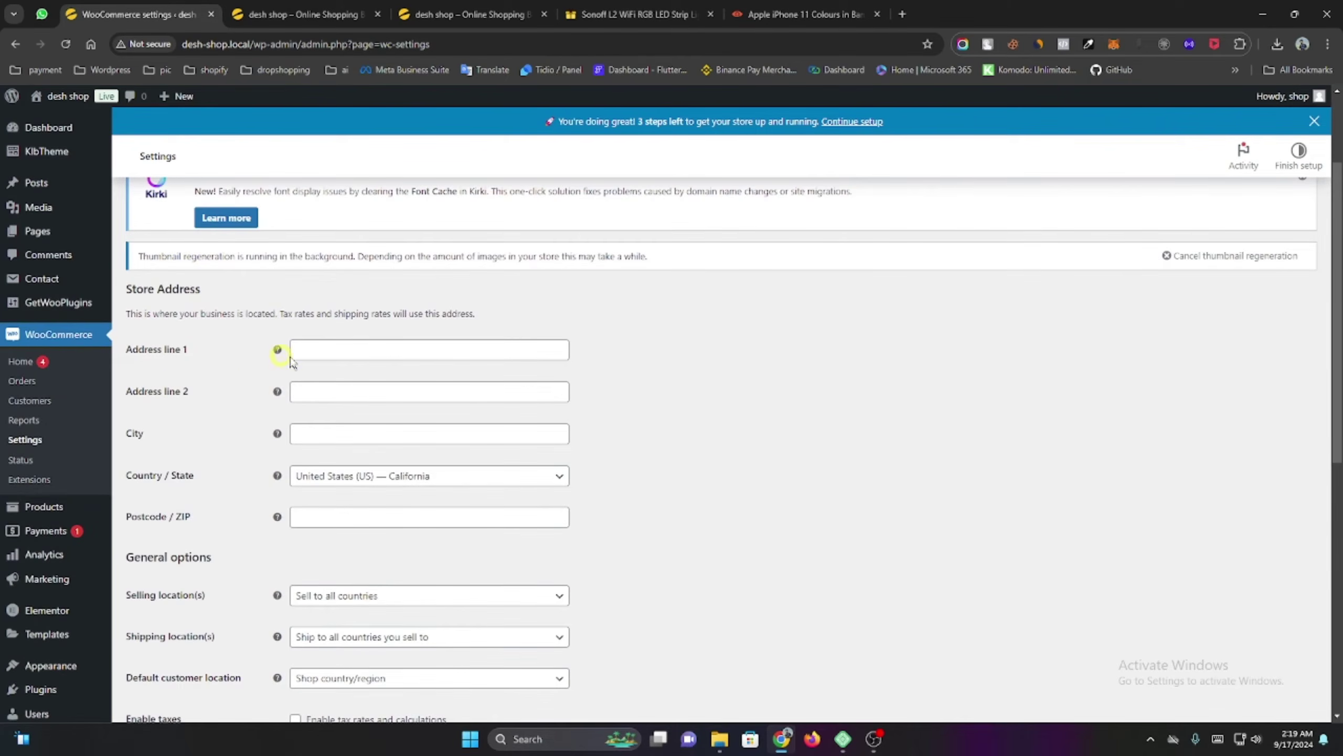
pyautogui.click(358, 354)
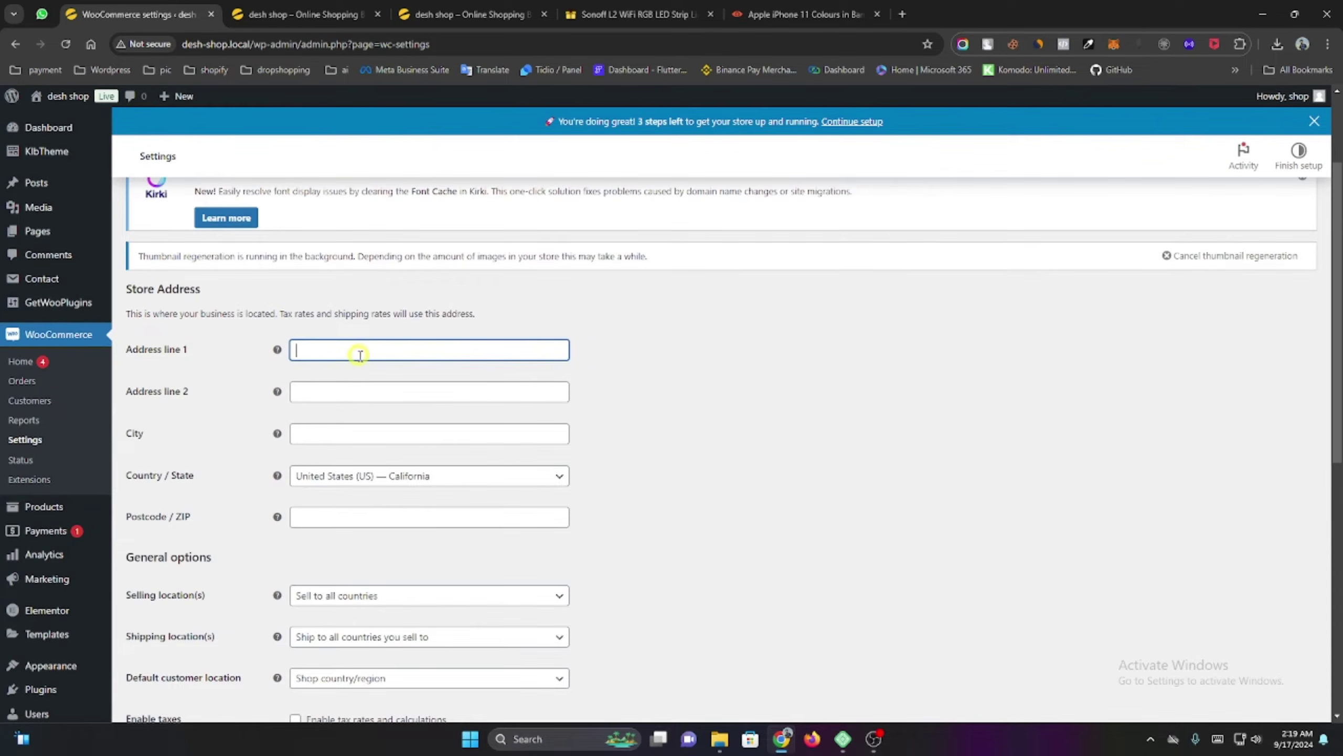
pyautogui.click(337, 389)
pyautogui.scroll(-3, 334, 389)
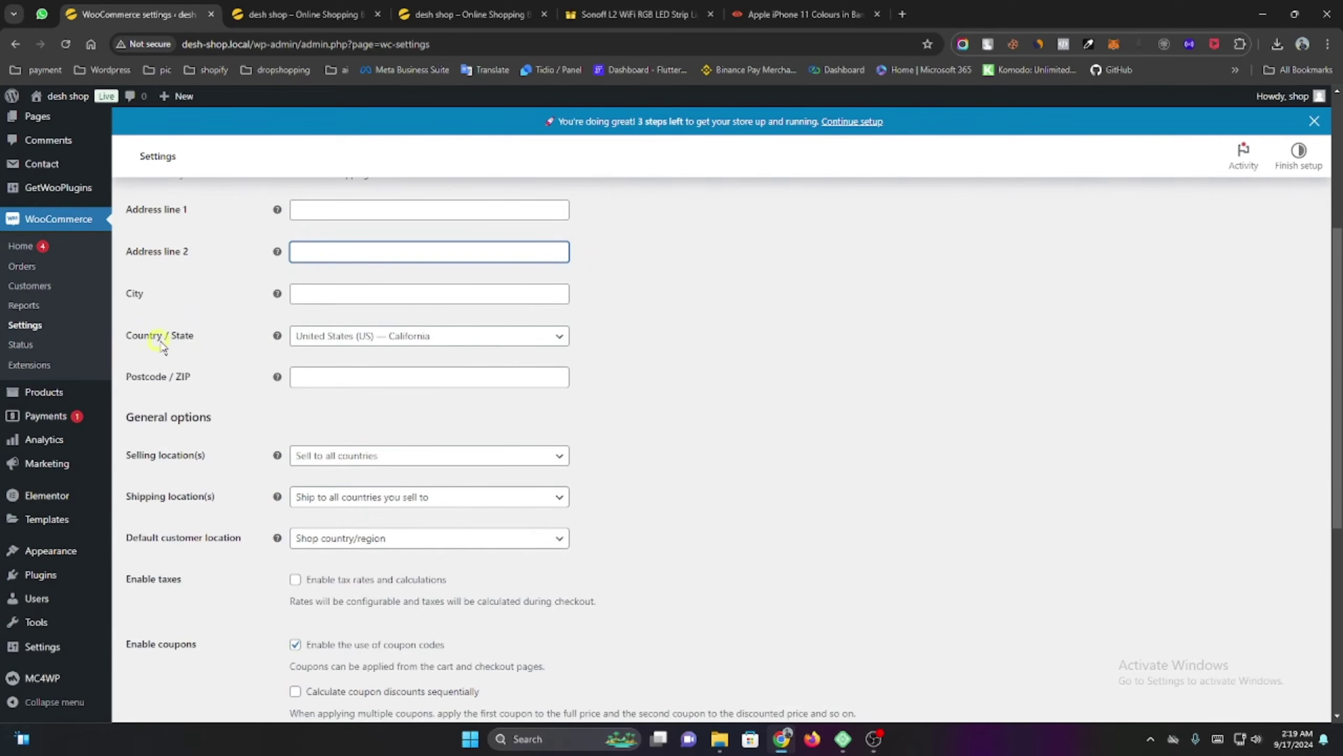
# Search 'bogu' and set the store Country / State to Bangladesh — Bogura.
pyautogui.click(356, 343)
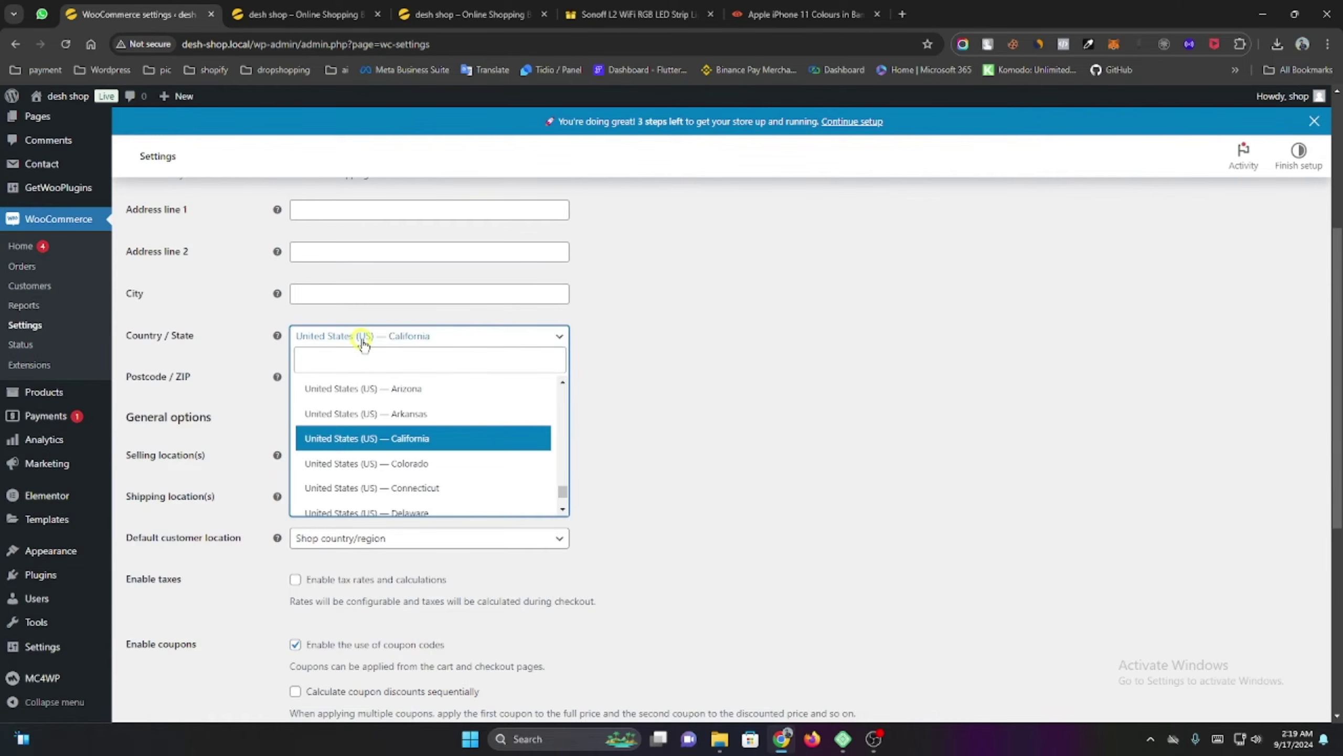
pyautogui.click(357, 369)
pyautogui.write('banga')
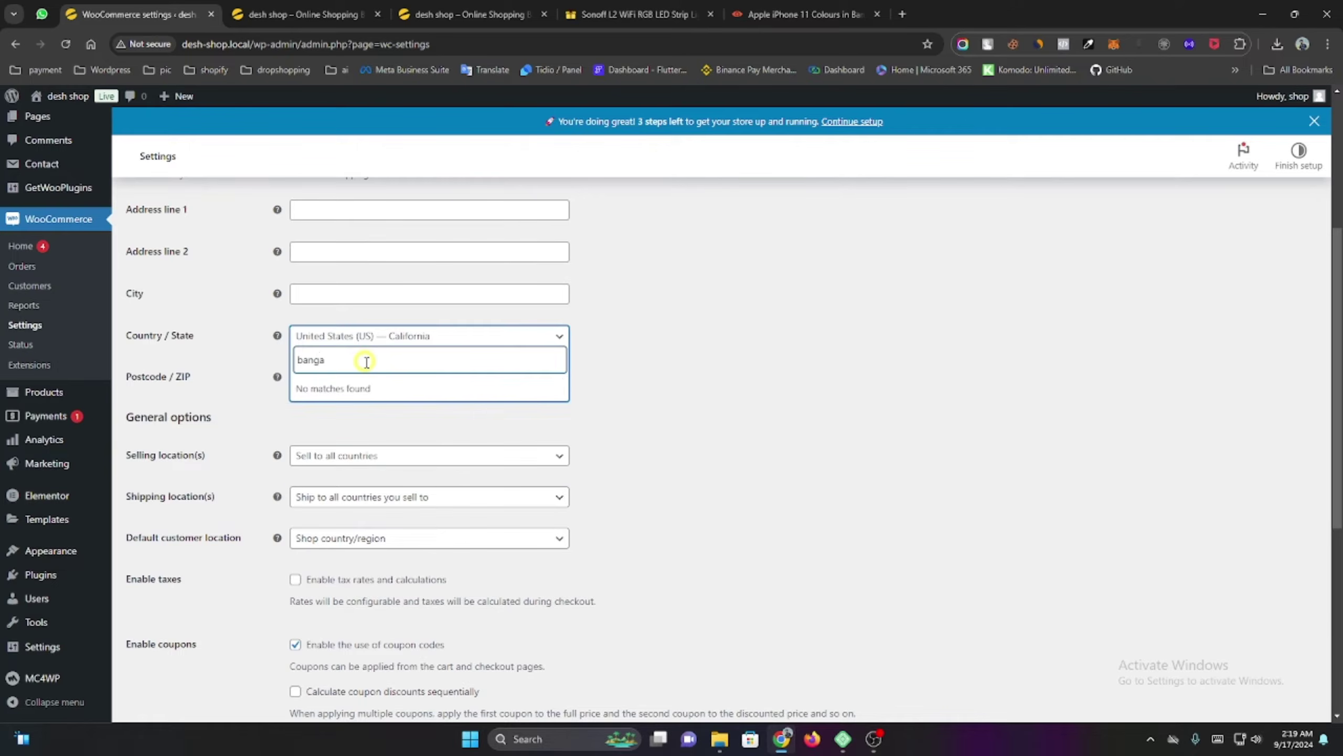
pyautogui.press('BackSpace')
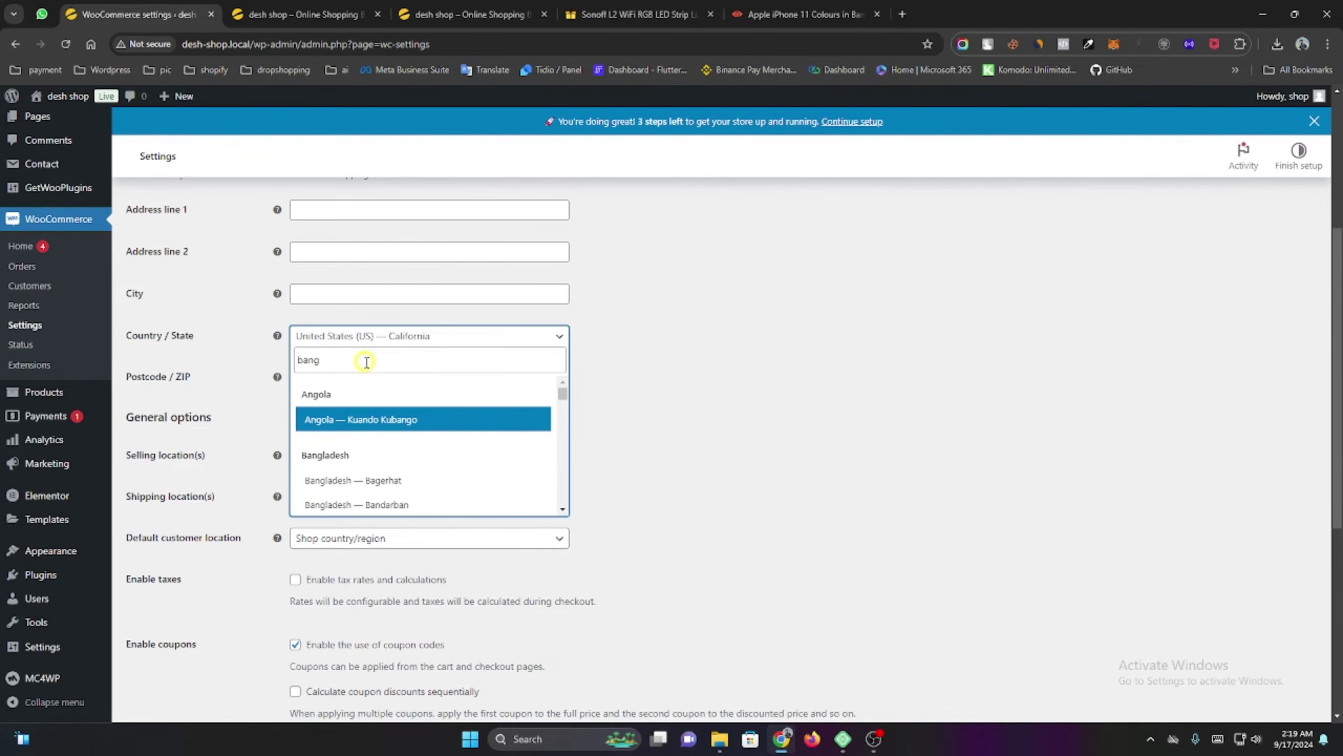
pyautogui.click(366, 362)
pyautogui.hotkey('ctrl', 'a')
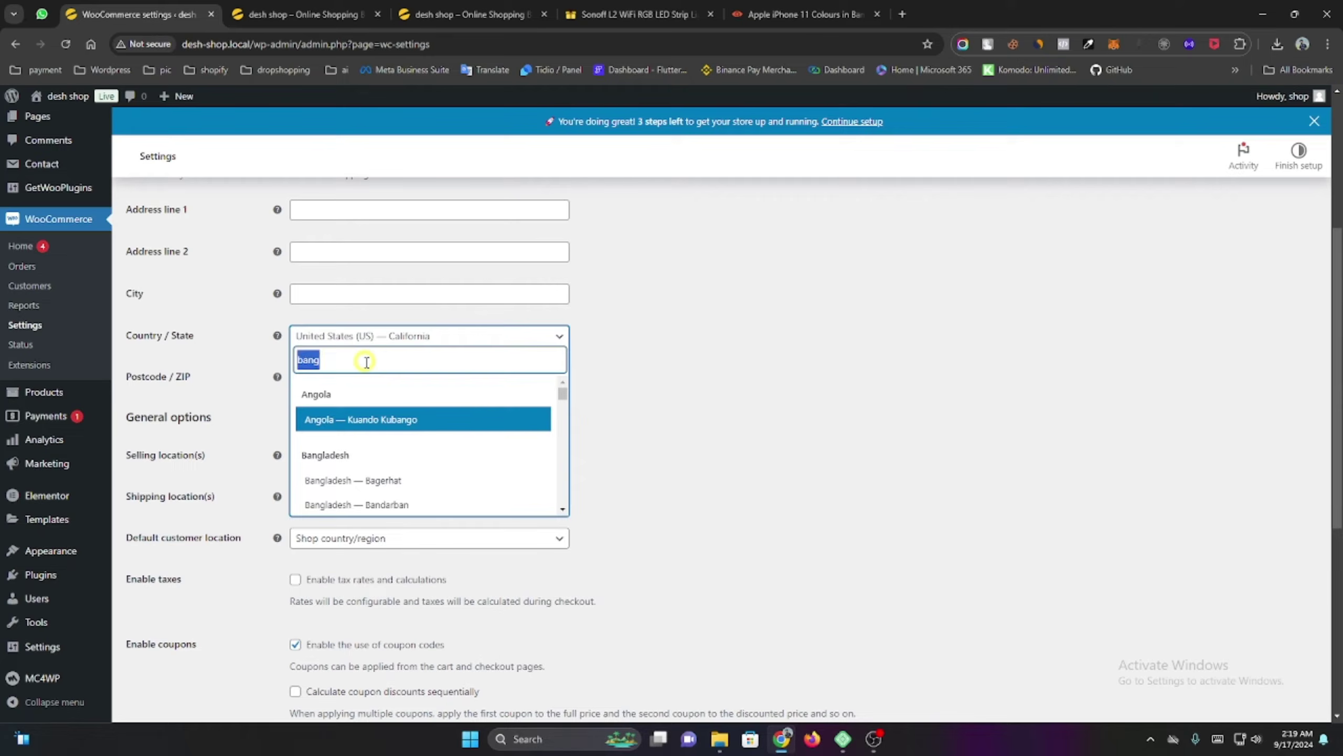
pyautogui.write('bogu')
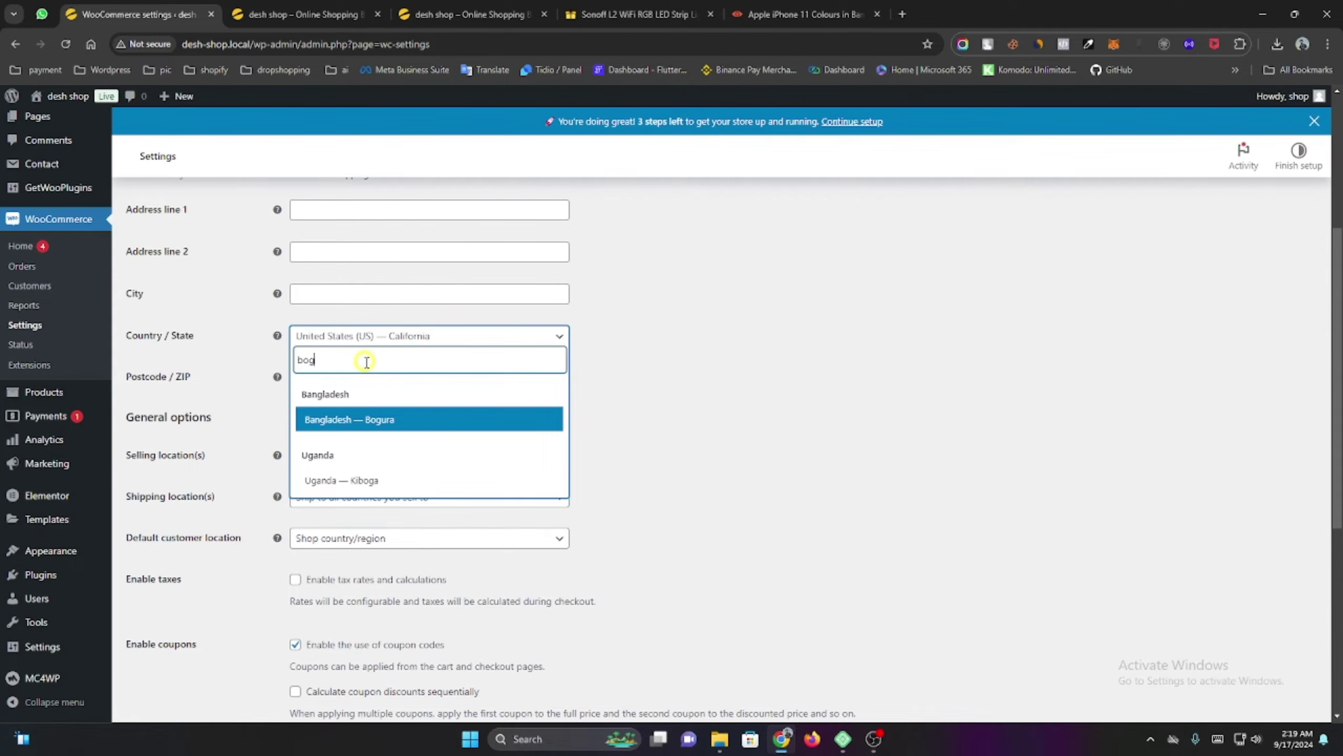
pyautogui.click(402, 419)
pyautogui.click(333, 380)
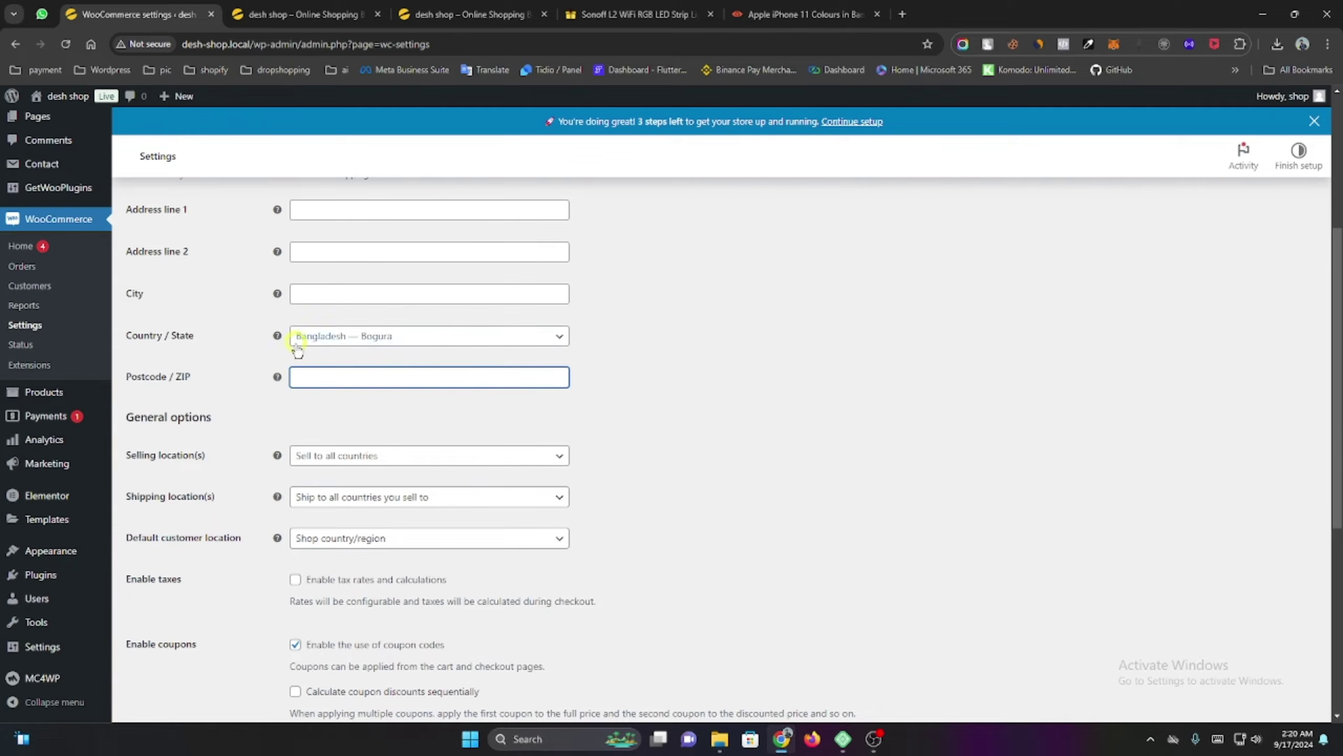
pyautogui.scroll(-3, 381, 417)
# Limit selling locations to specific countries, with Bangladesh as the only country.
pyautogui.click(304, 296)
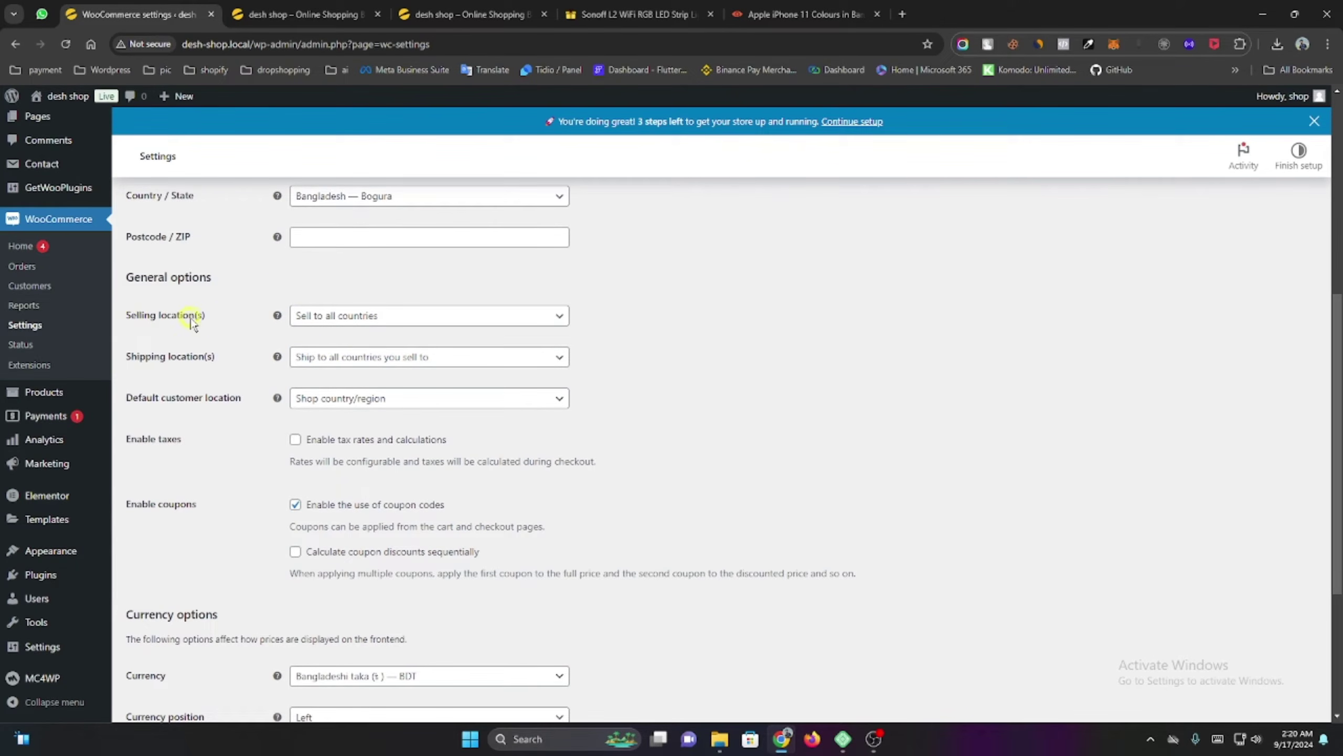
pyautogui.click(340, 324)
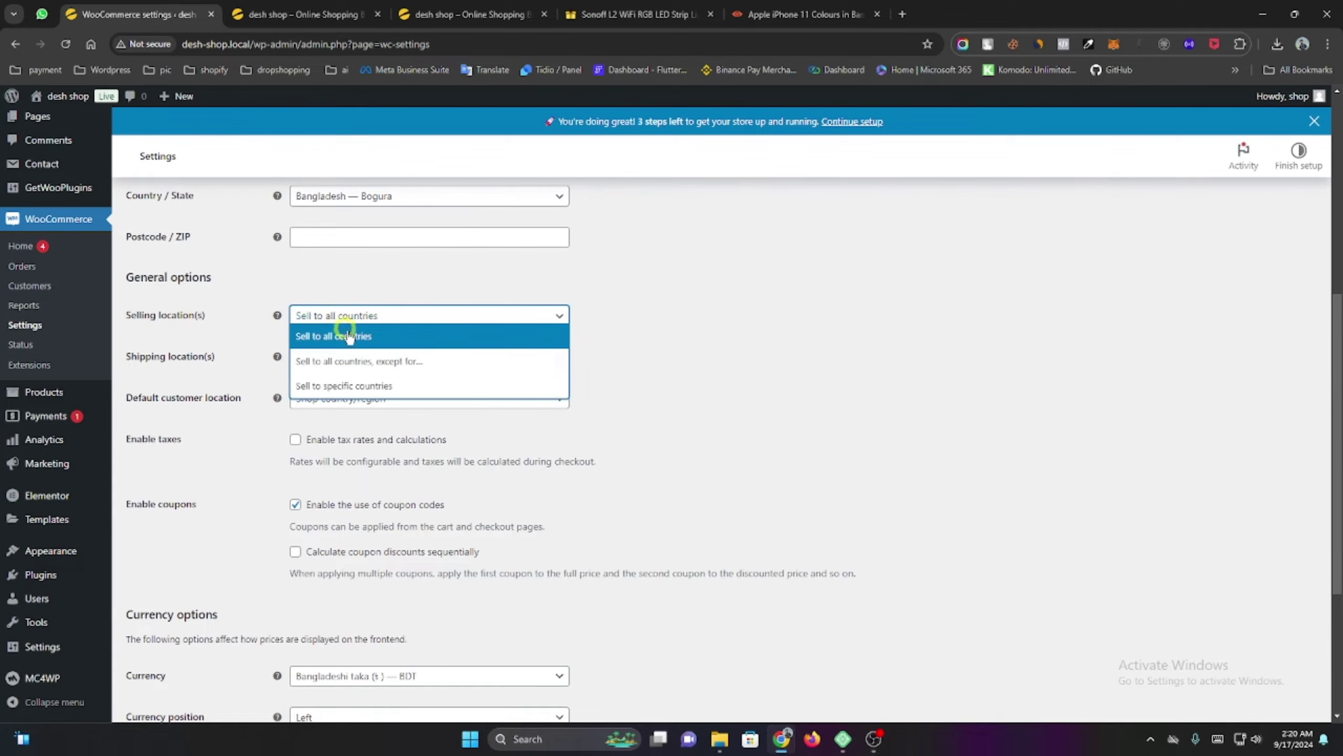
pyautogui.click(372, 384)
pyautogui.click(325, 365)
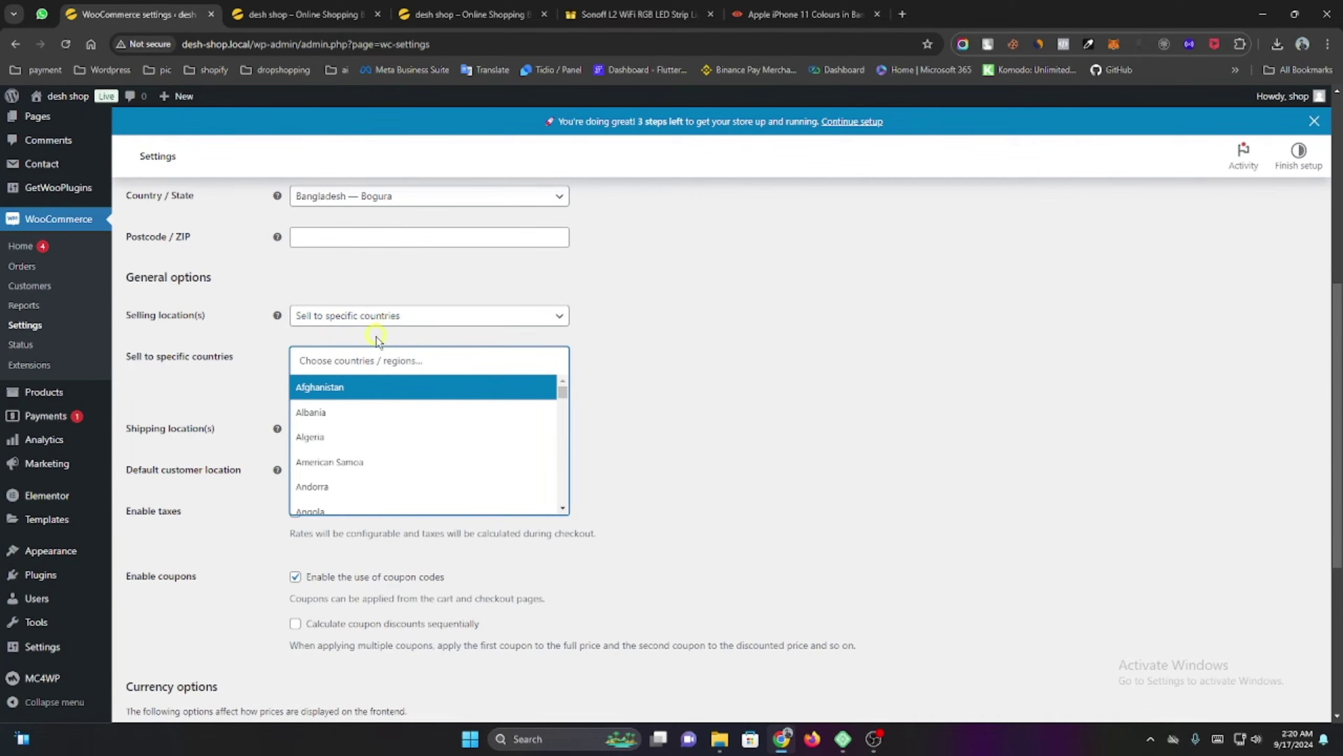
pyautogui.click(356, 349)
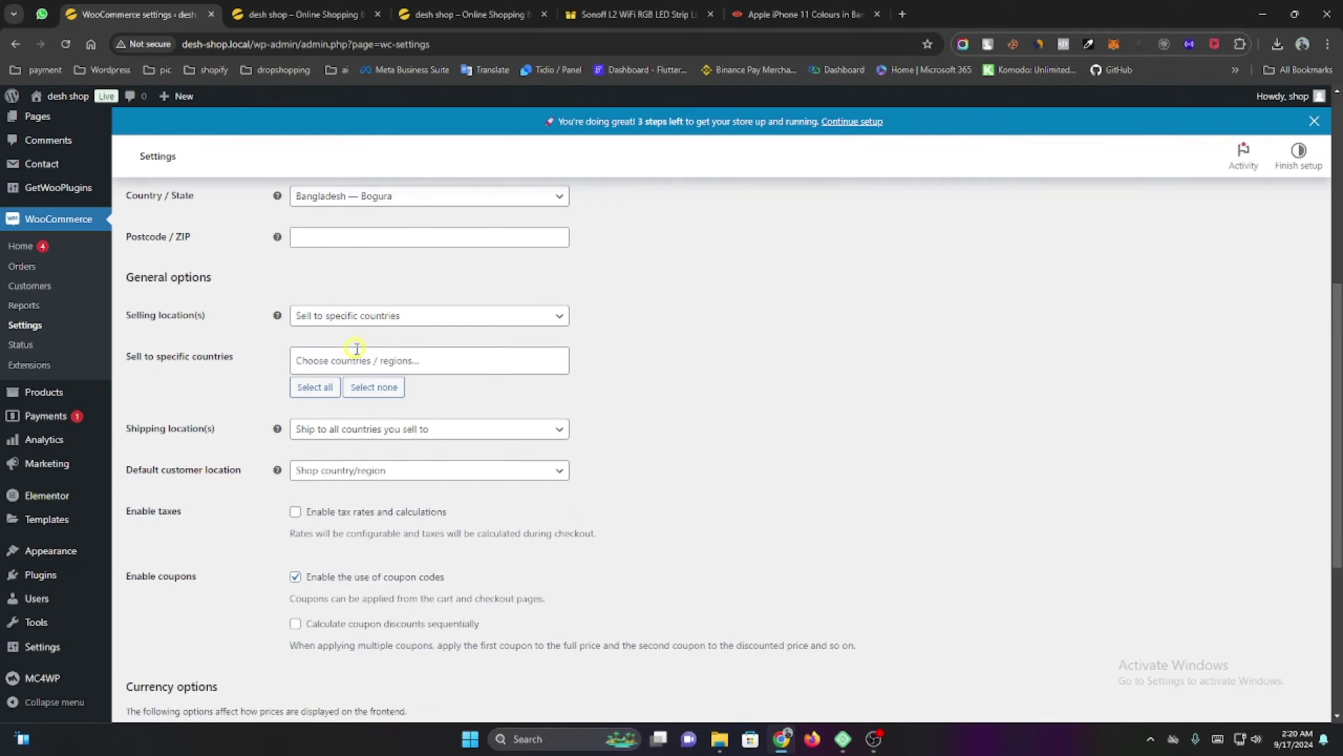
pyautogui.click(358, 355)
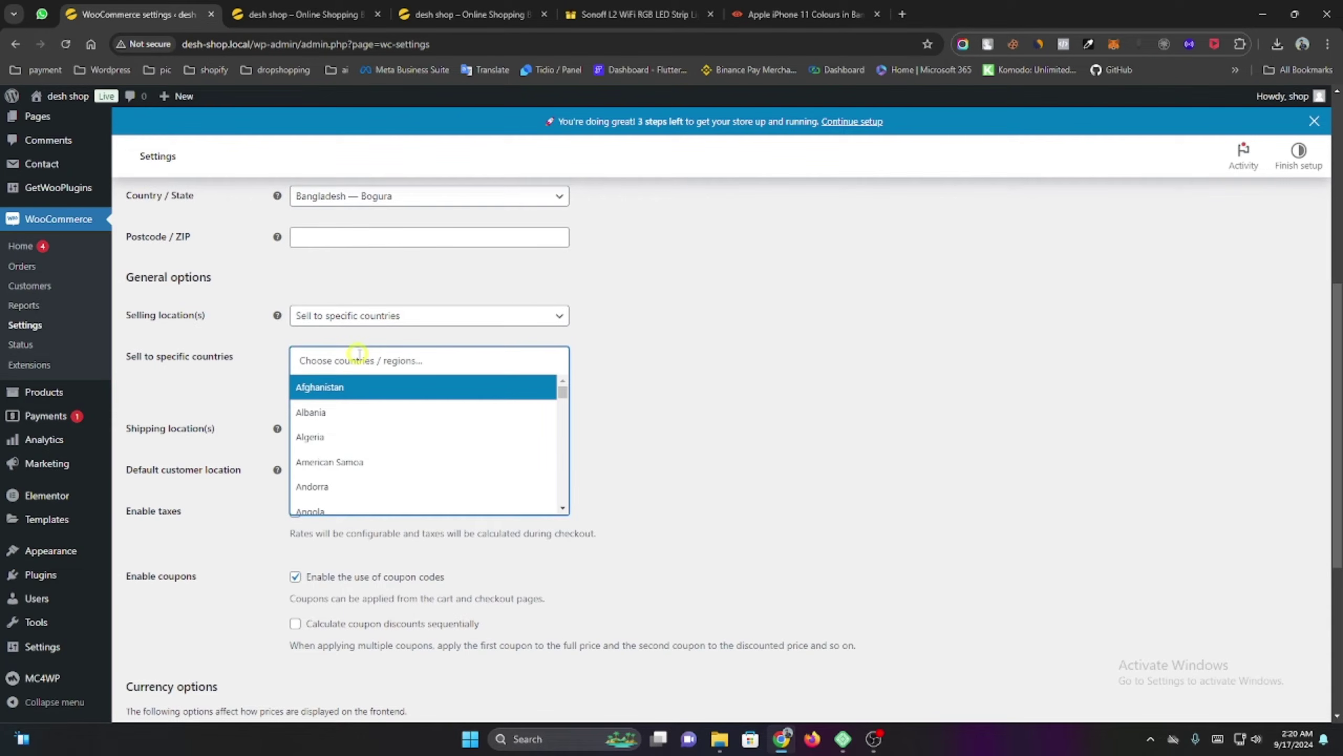
pyautogui.write('bang')
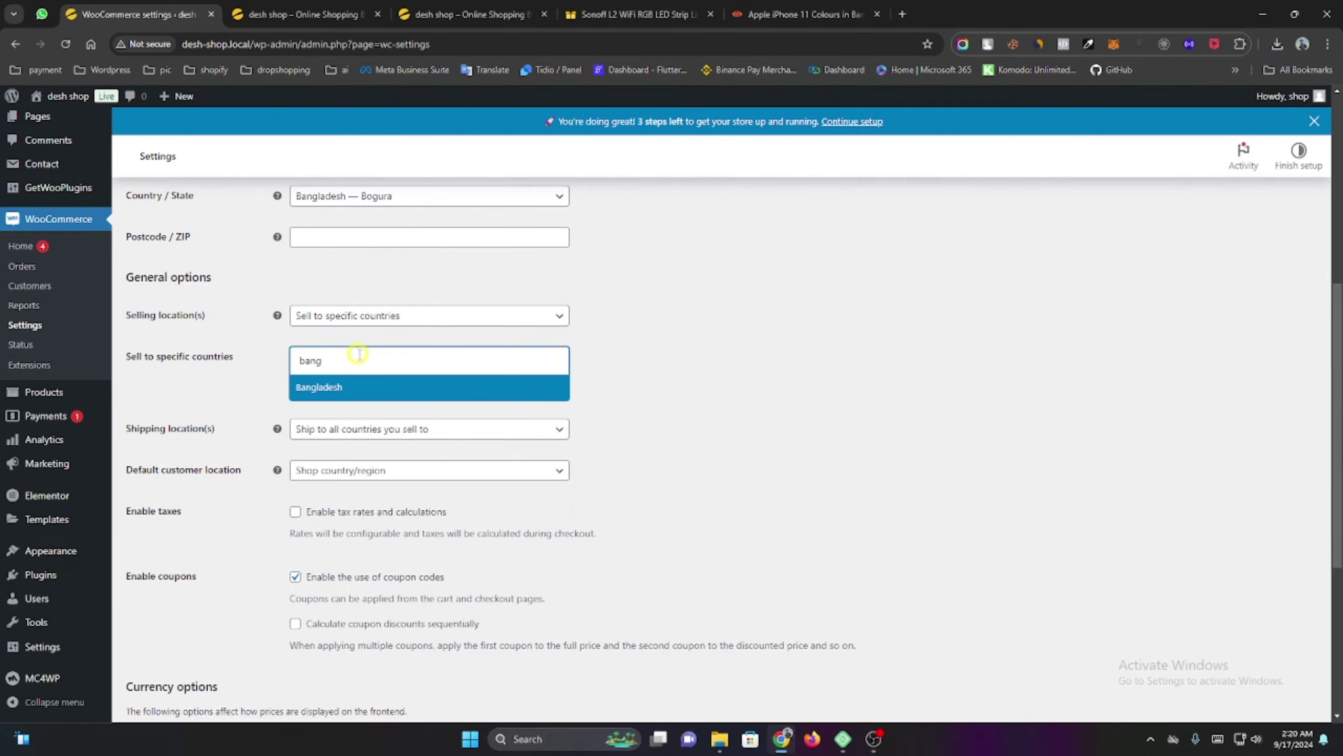
pyautogui.click(368, 385)
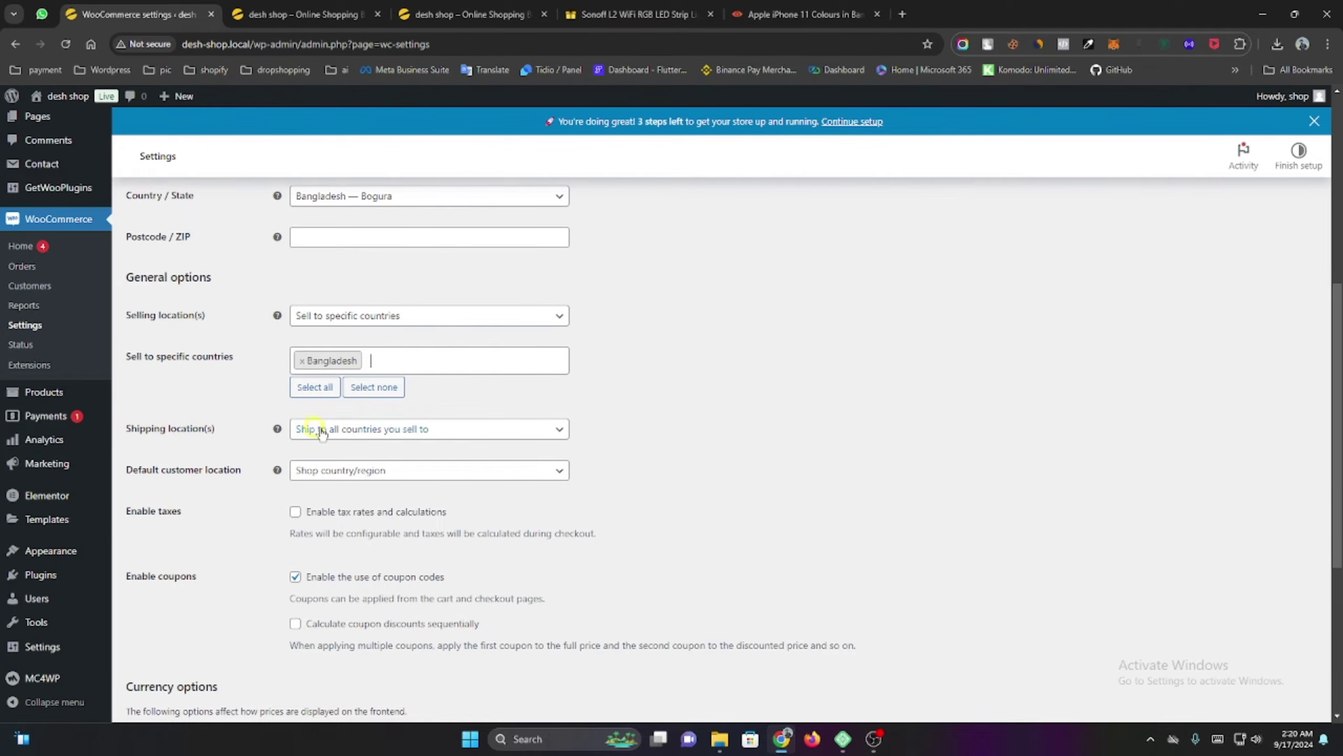
# Set shipping to specific countries only, add Bangladesh, and save the settings.
pyautogui.click(344, 430)
pyautogui.click(394, 499)
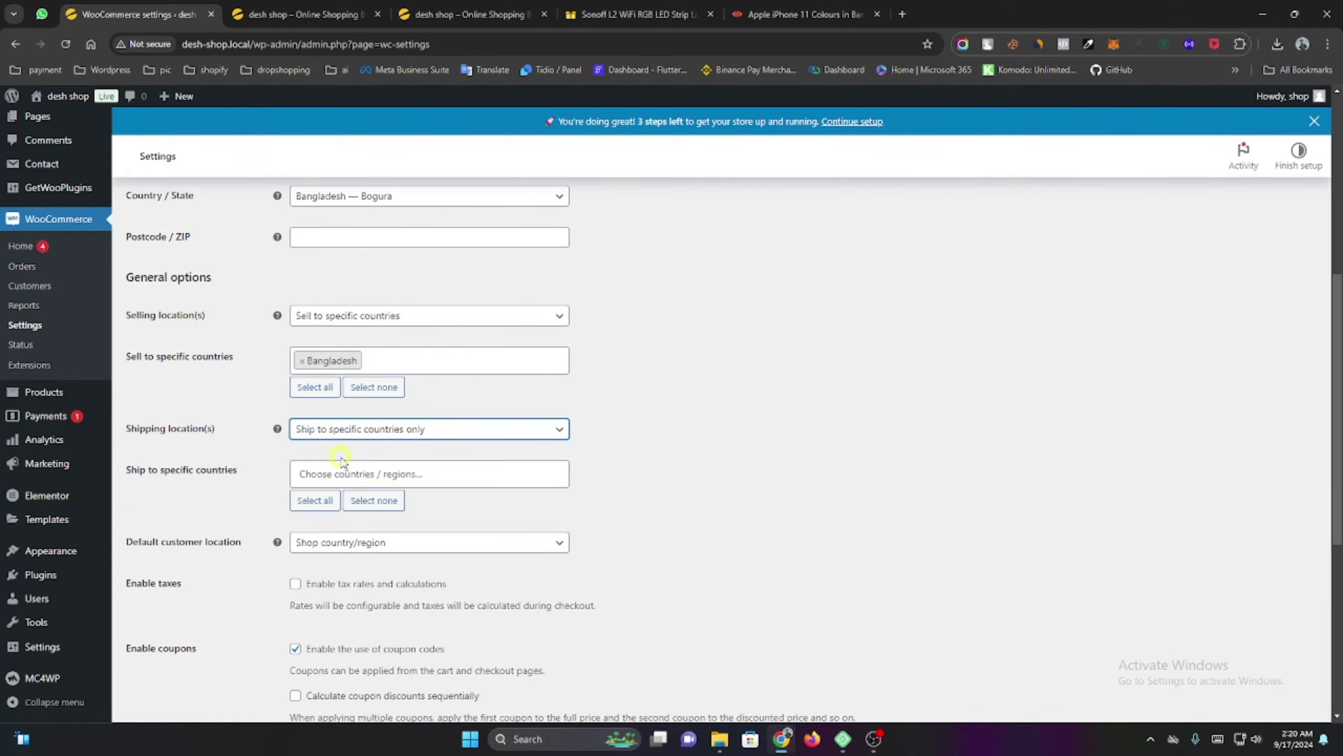
pyautogui.click(342, 471)
pyautogui.write('ba')
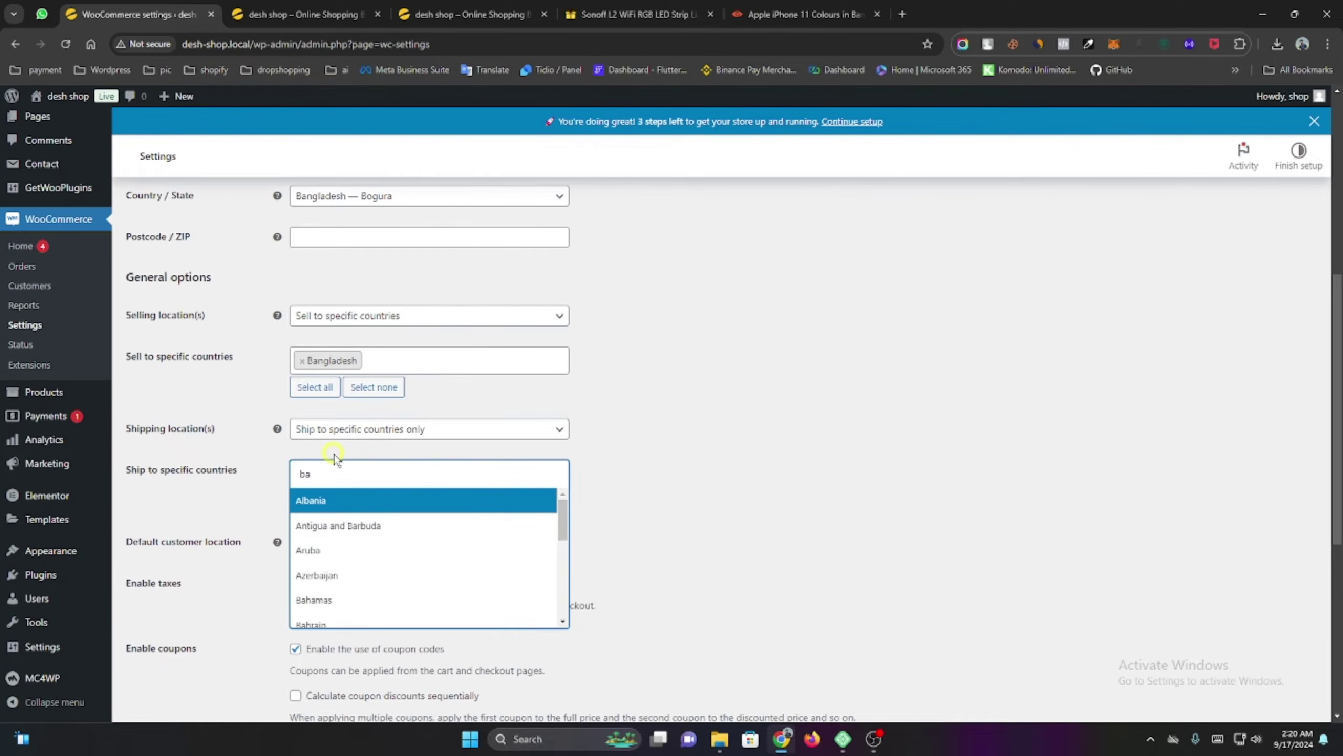
pyautogui.write('ng')
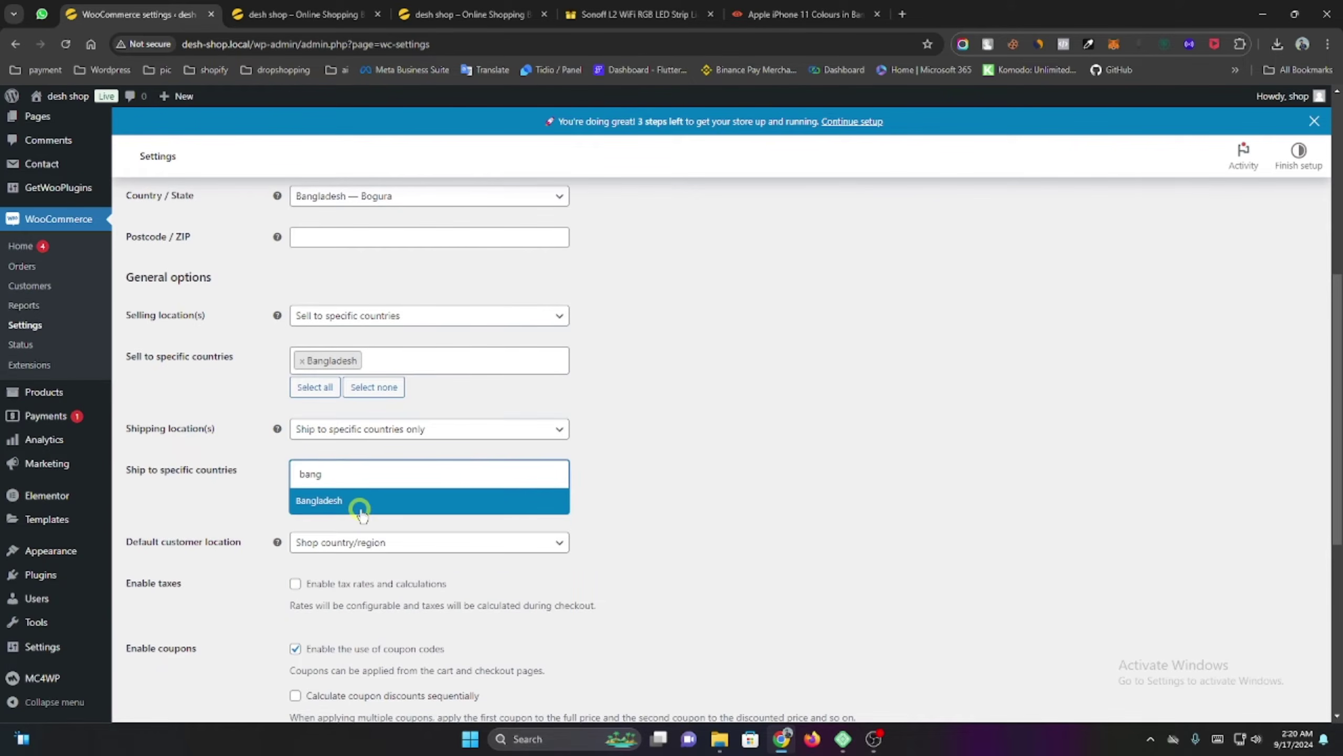
pyautogui.click(362, 501)
pyautogui.scroll(-5, 367, 521)
pyautogui.scroll(-1, 364, 521)
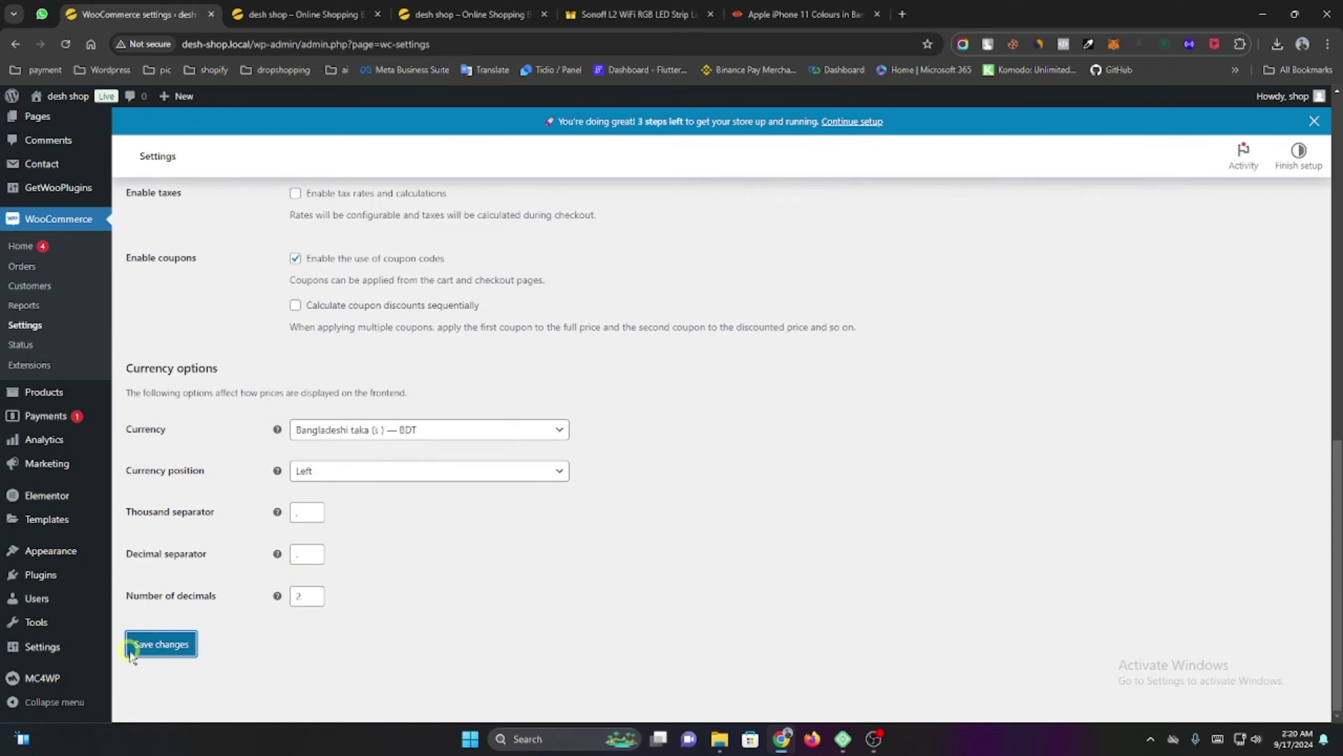
pyautogui.click(164, 641)
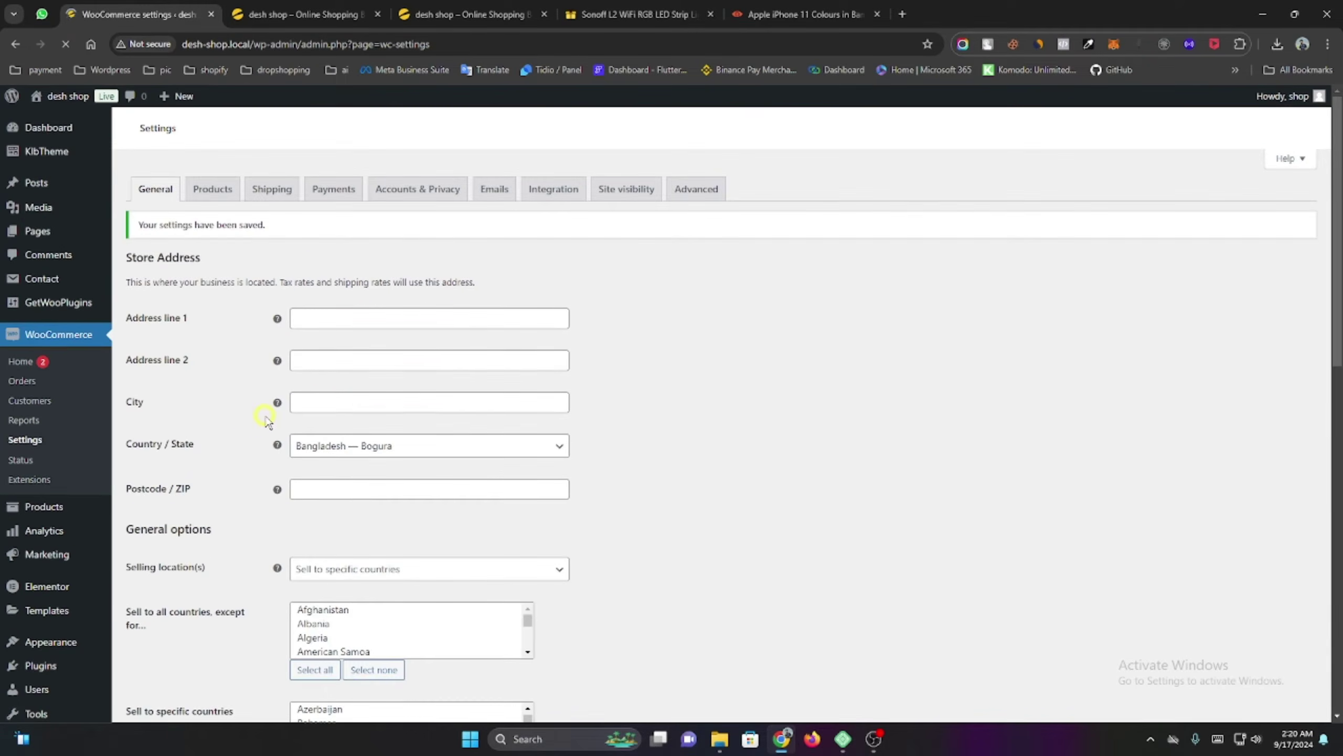
# Go to the Shipping settings and display the Shipping classes list with 2-day Delivery.
pyautogui.click(267, 190)
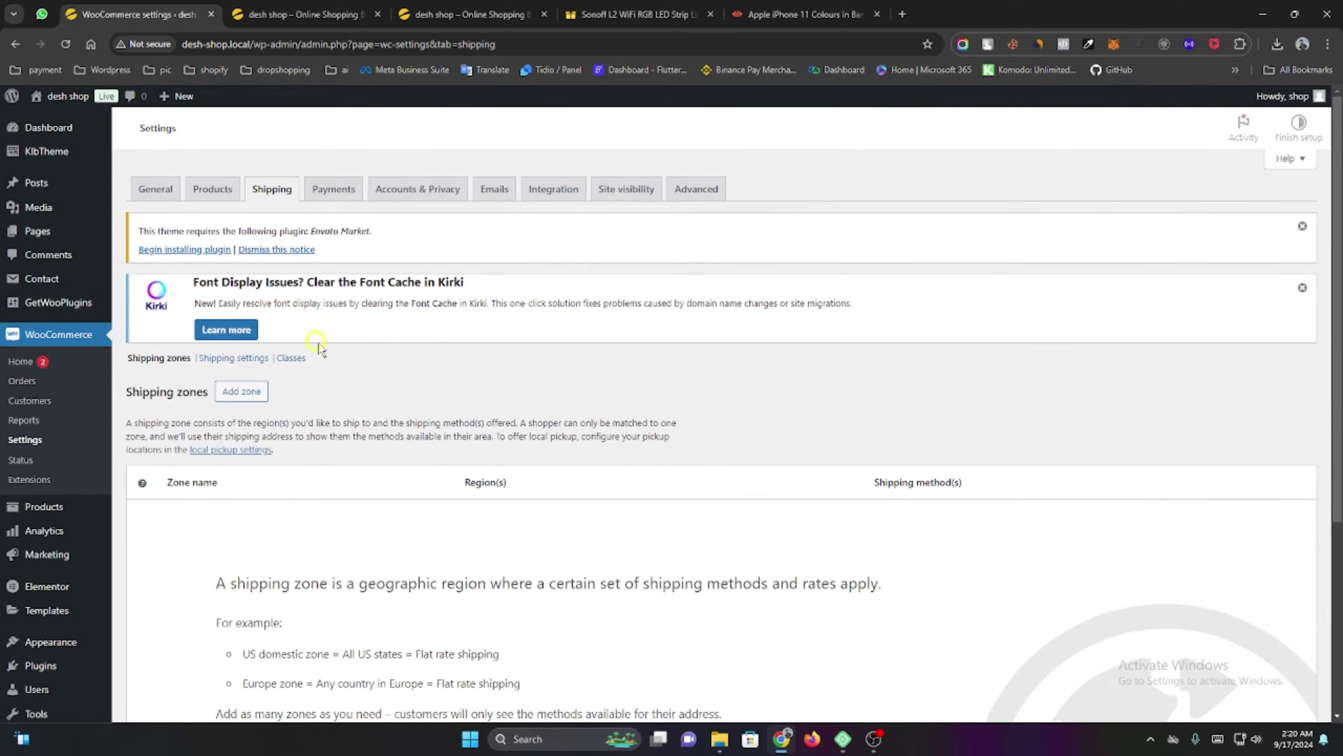
pyautogui.scroll(-5, 449, 418)
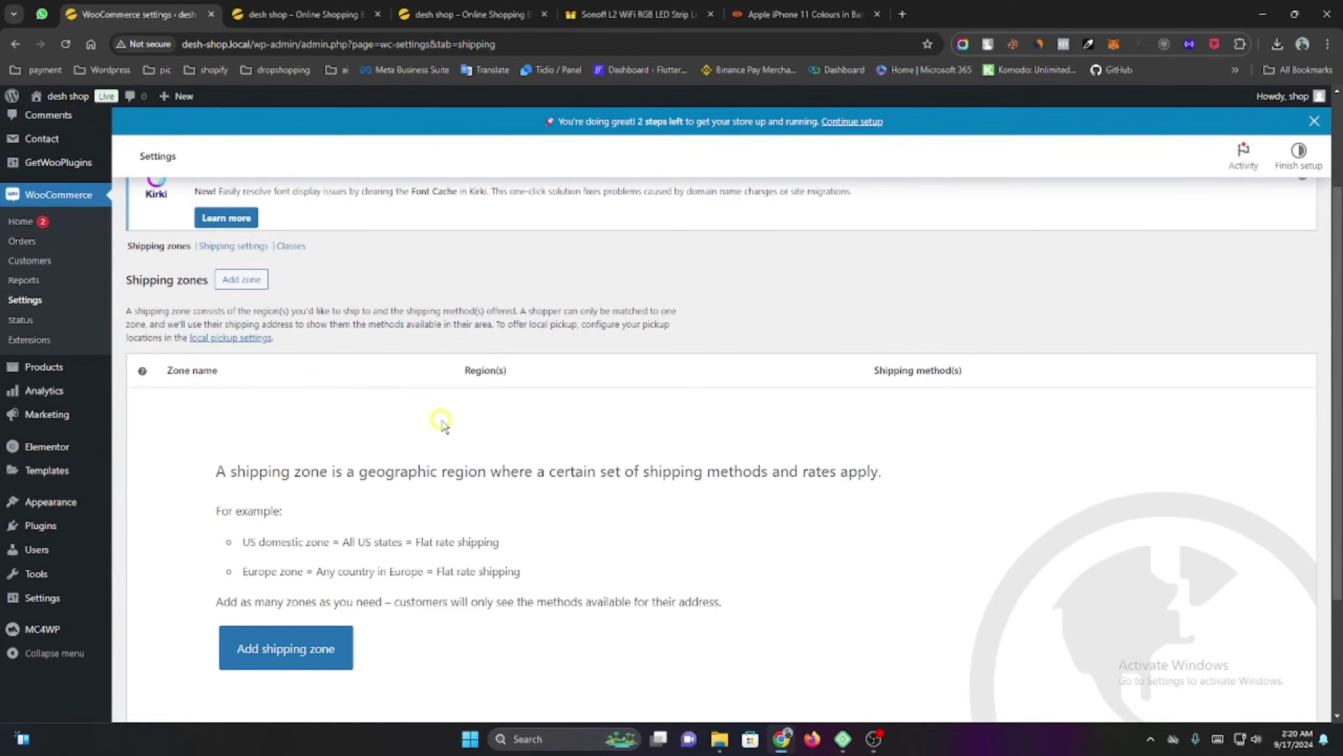
pyautogui.click(292, 246)
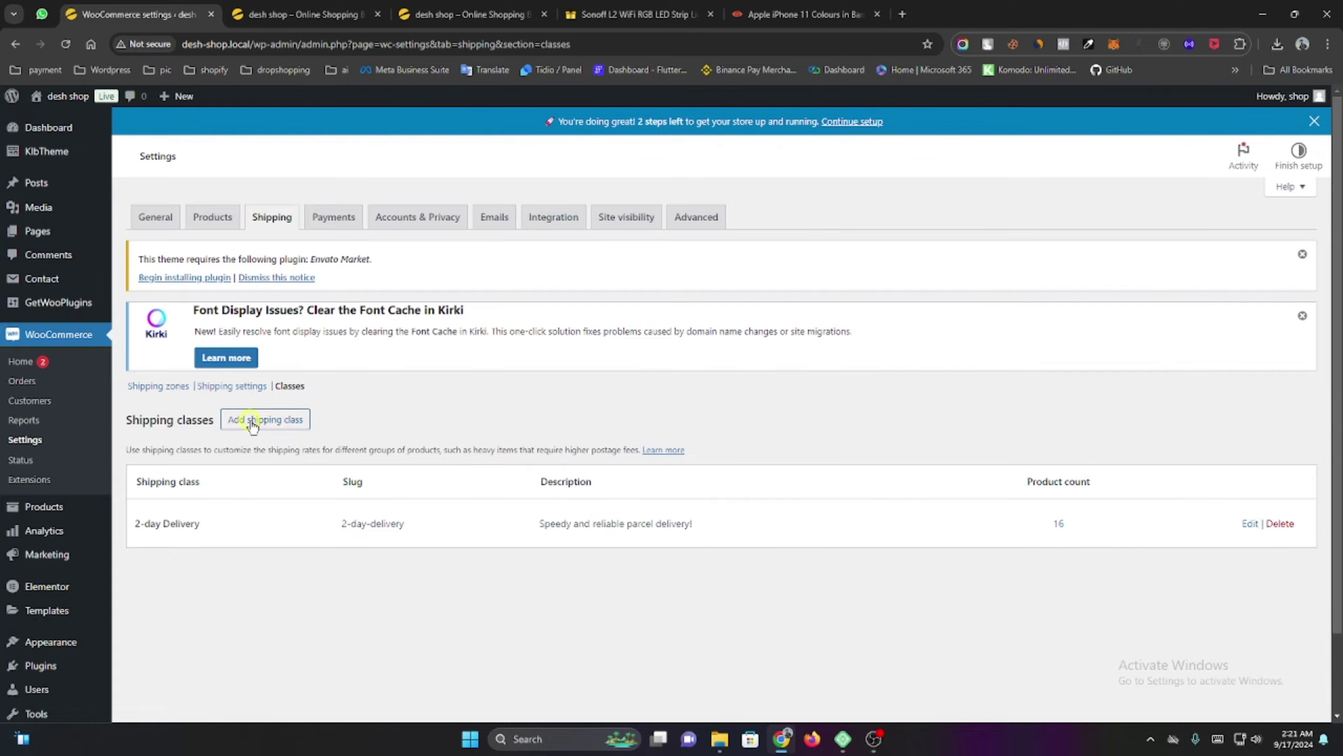
pyautogui.click(236, 420)
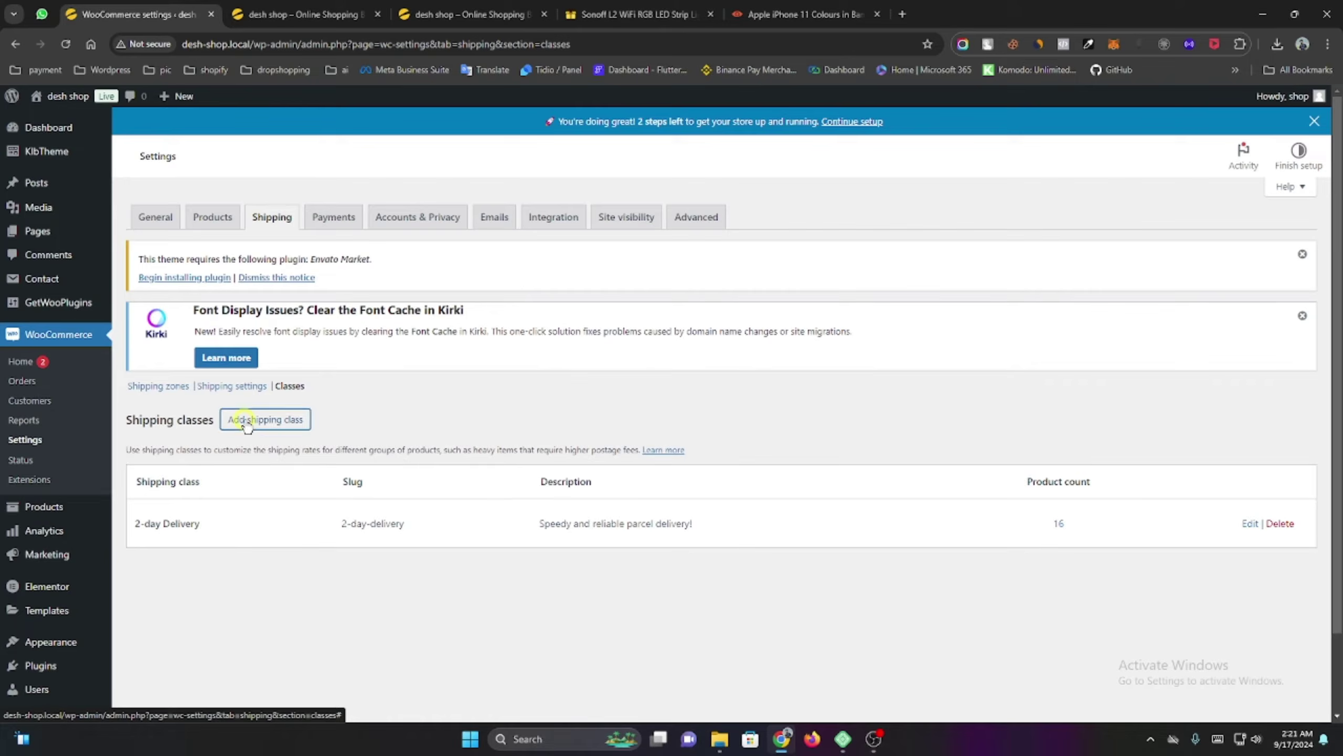
# Create shipping class 'Inside Dhaka 60 tk Outside Dhaka 120', using the name as slug and description.
pyautogui.click(644, 325)
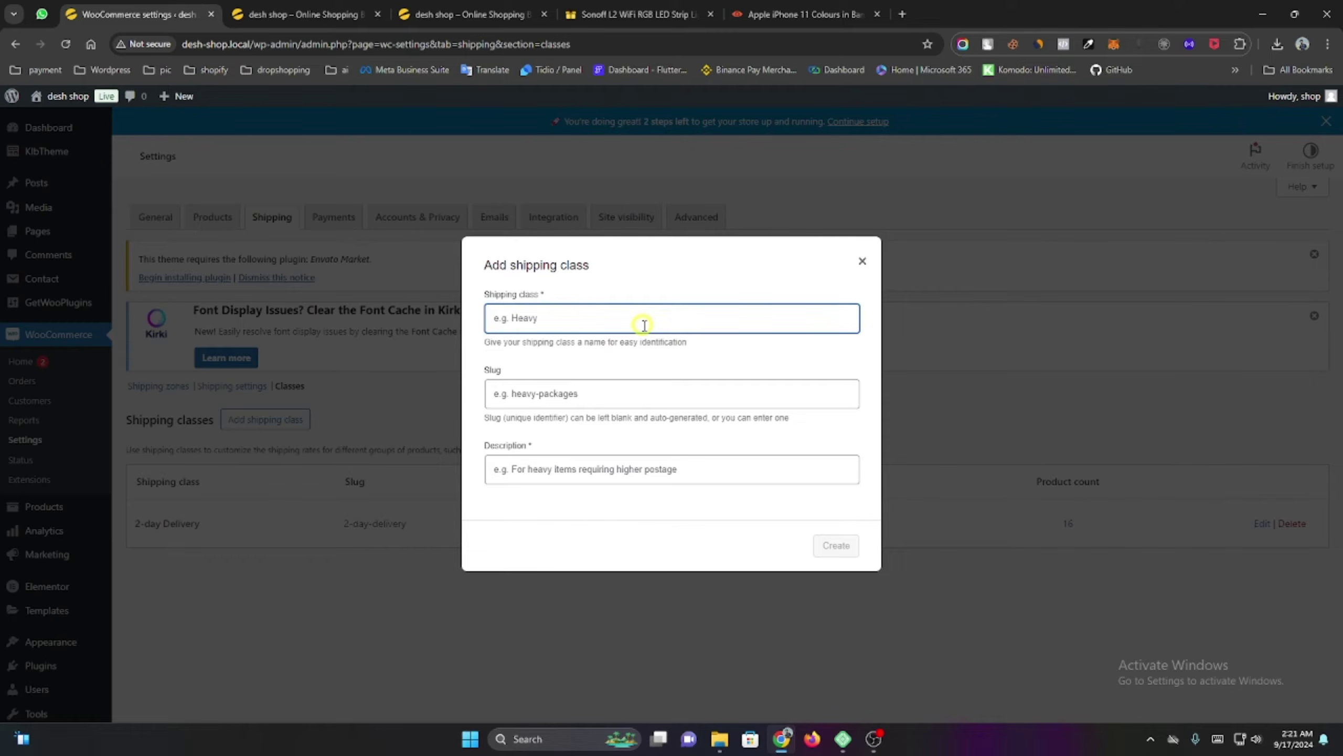
pyautogui.write('In')
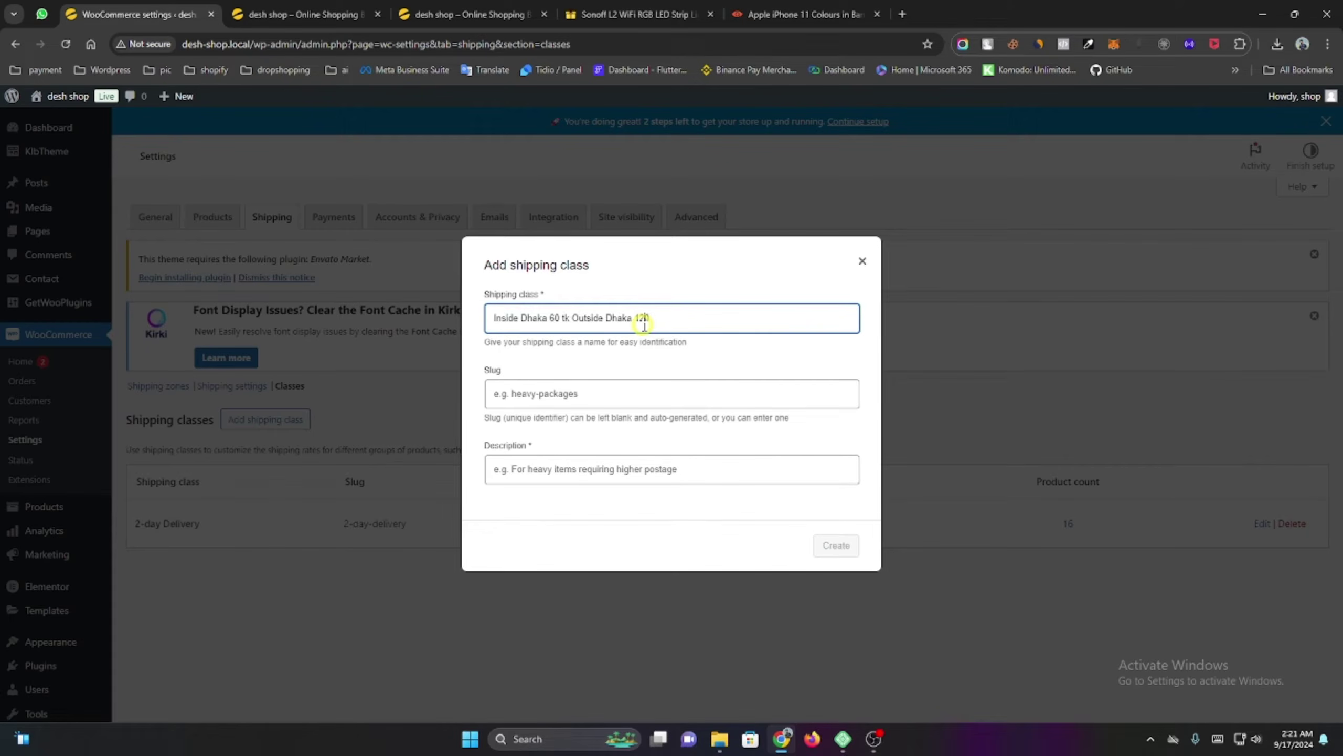
pyautogui.tripleClick(644, 320)
pyautogui.hotkey('ctrl', 'c')
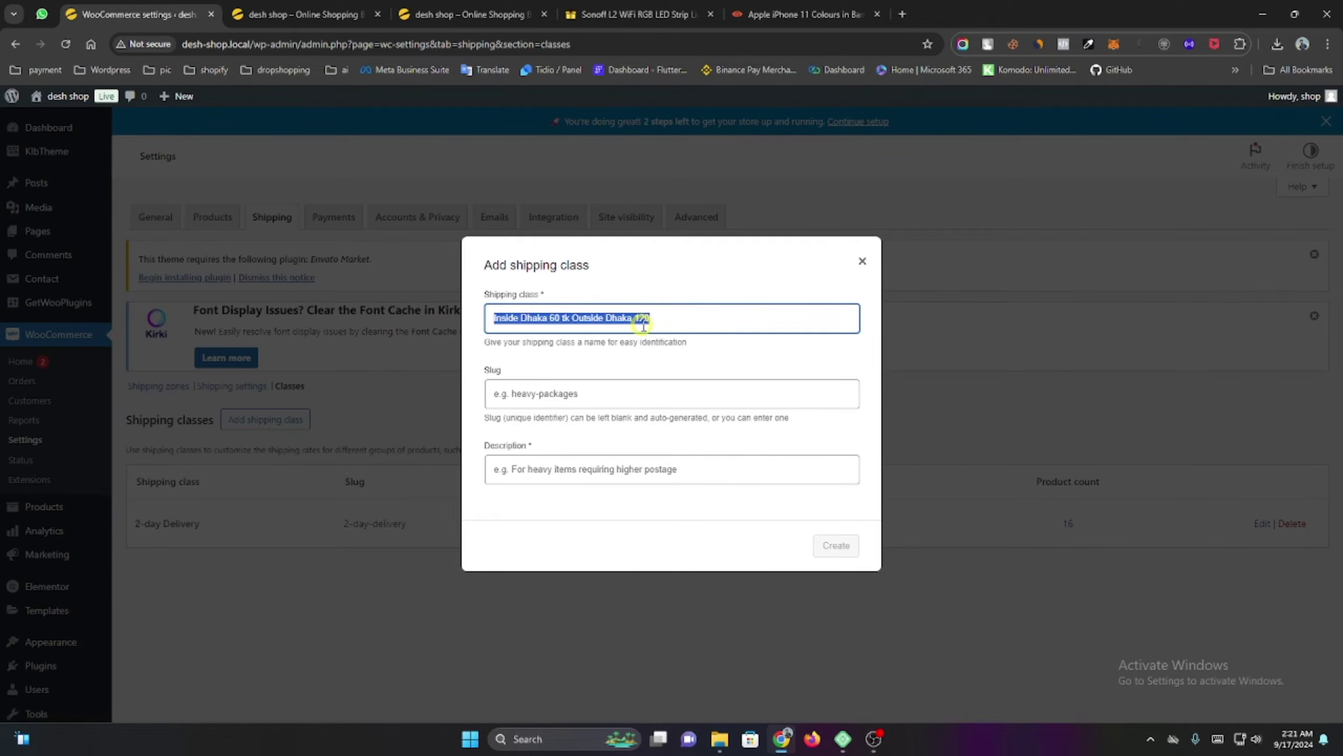
pyautogui.click(616, 394)
pyautogui.hotkey('ctrl', 'v')
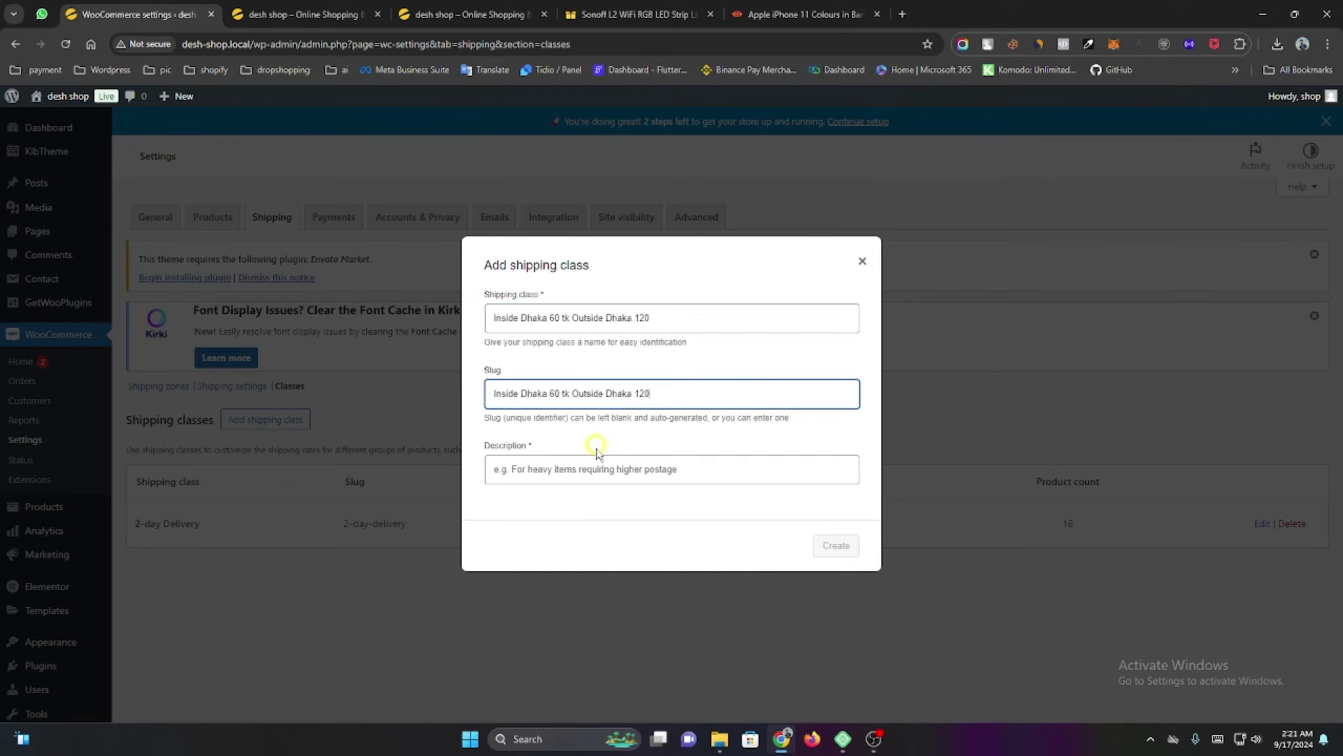
pyautogui.click(589, 469)
pyautogui.hotkey('ctrl', 'v')
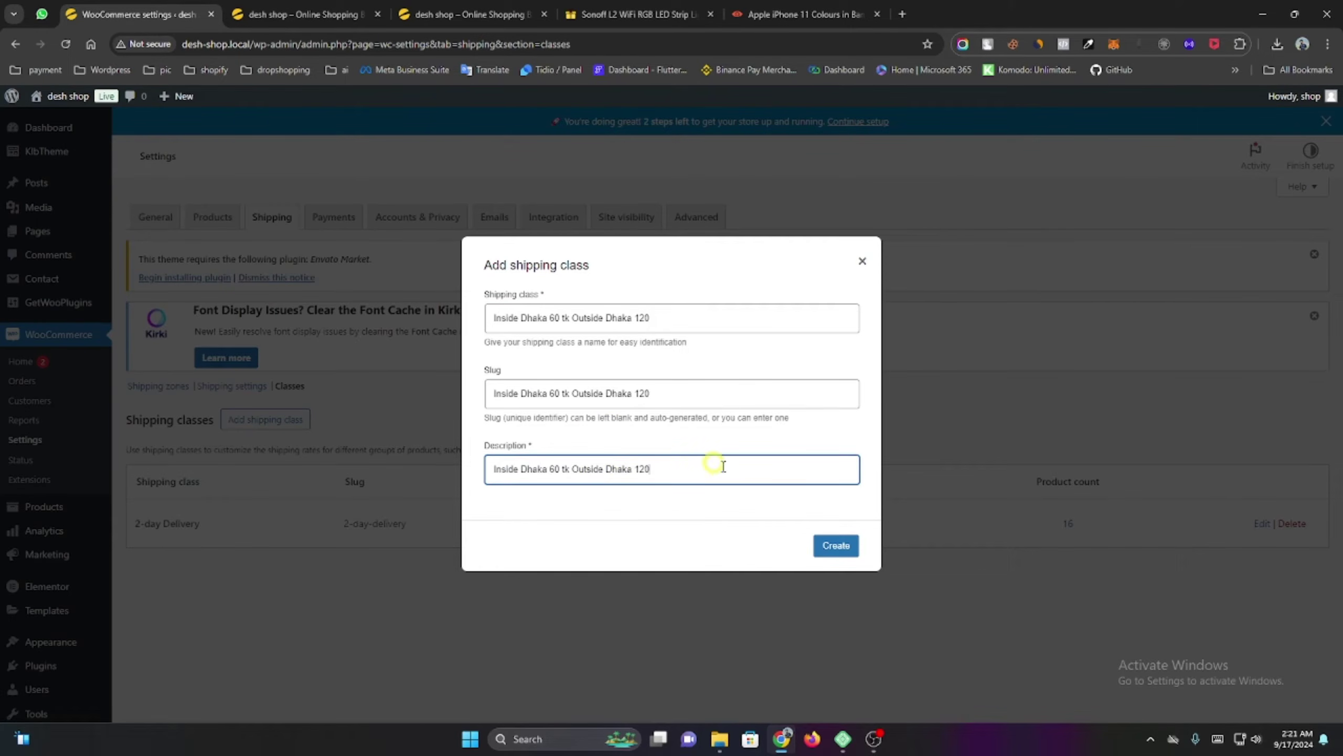
pyautogui.click(845, 550)
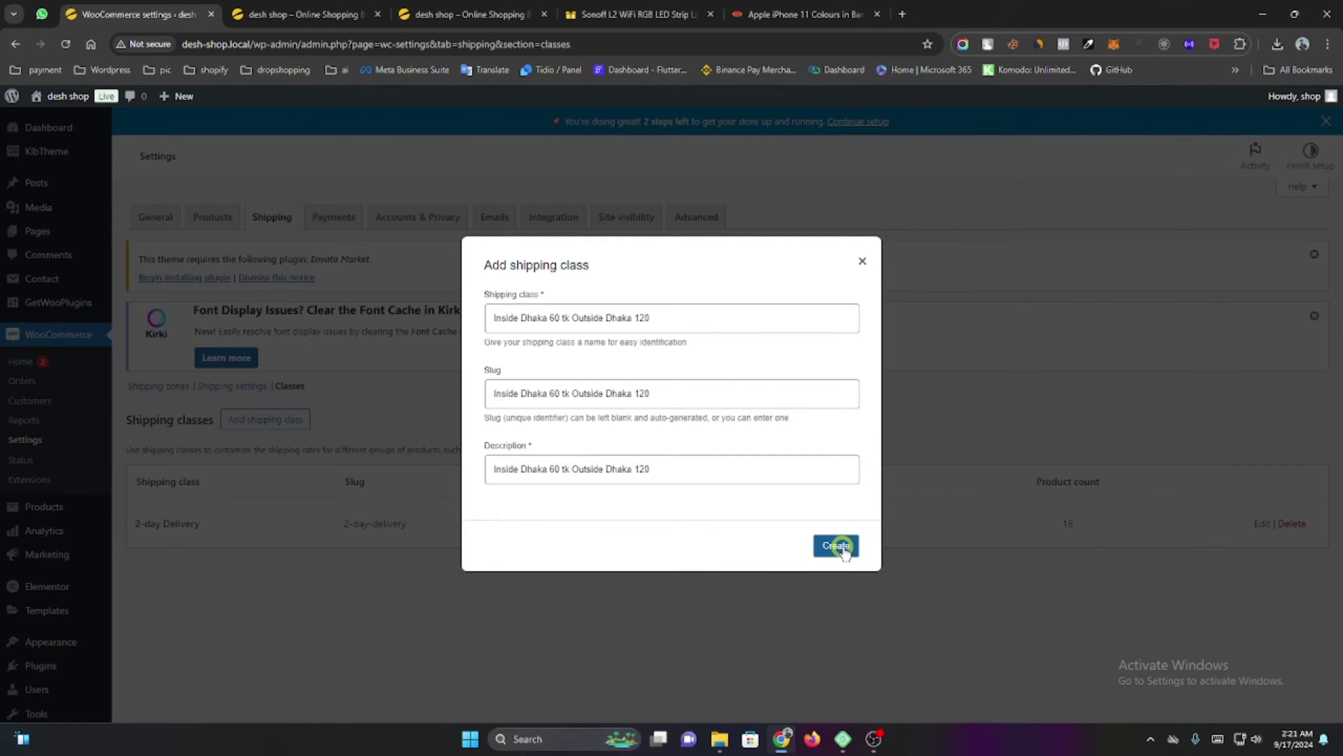
pyautogui.click(845, 550)
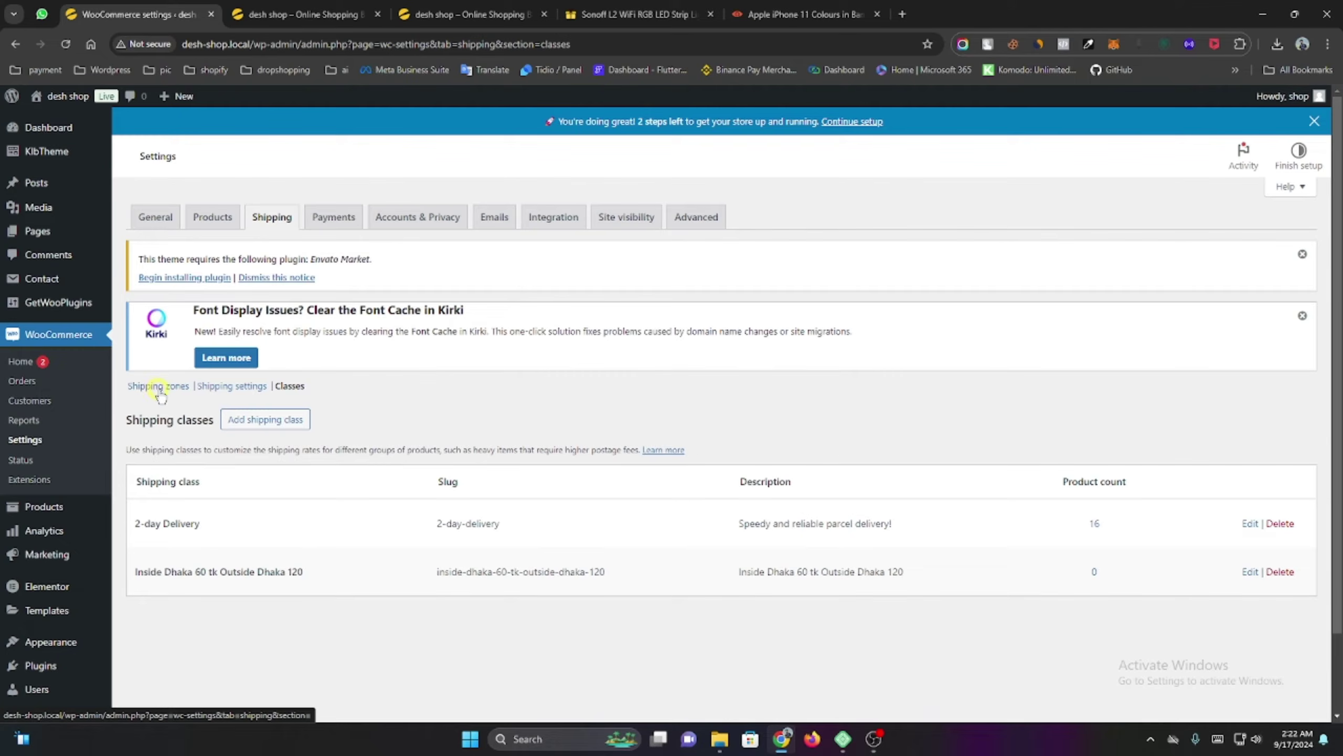
# Try adding a shipping zone from the Shipping zones list, then go back from the 502 error.
pyautogui.click(158, 386)
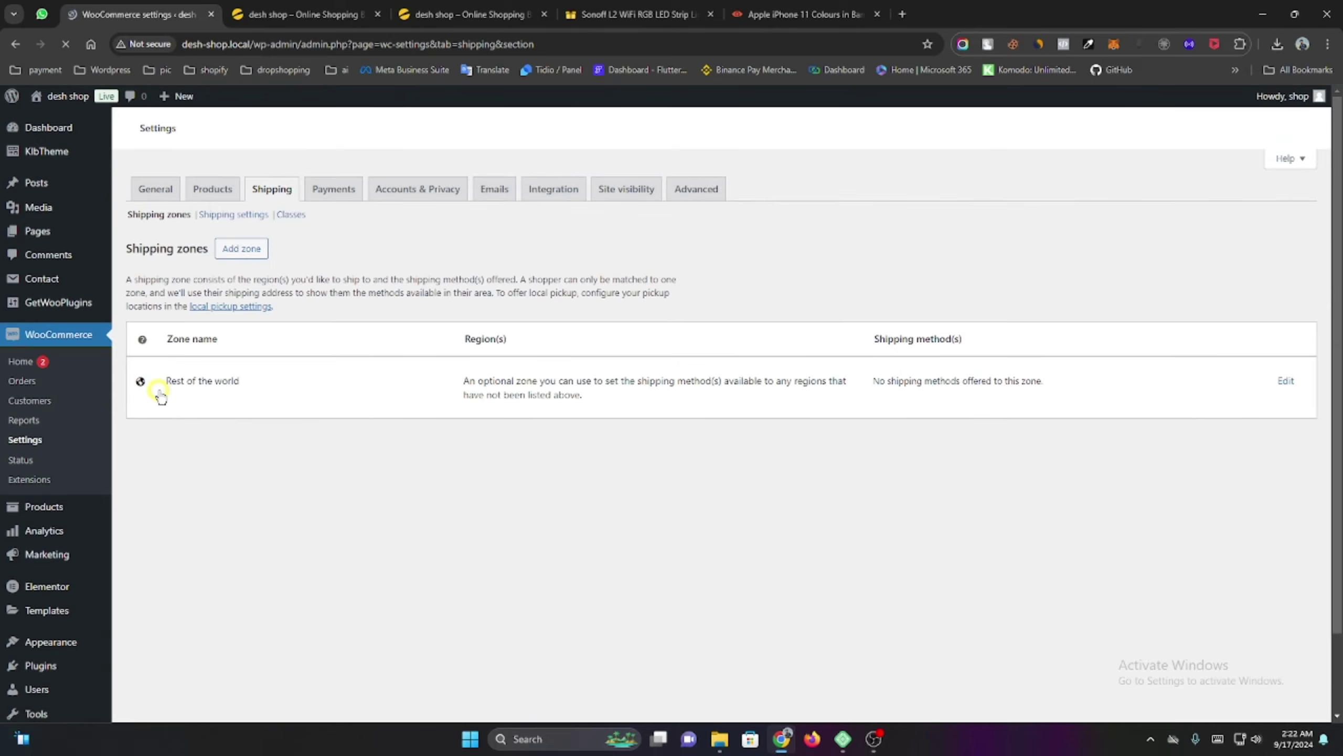
pyautogui.scroll(-5, 615, 456)
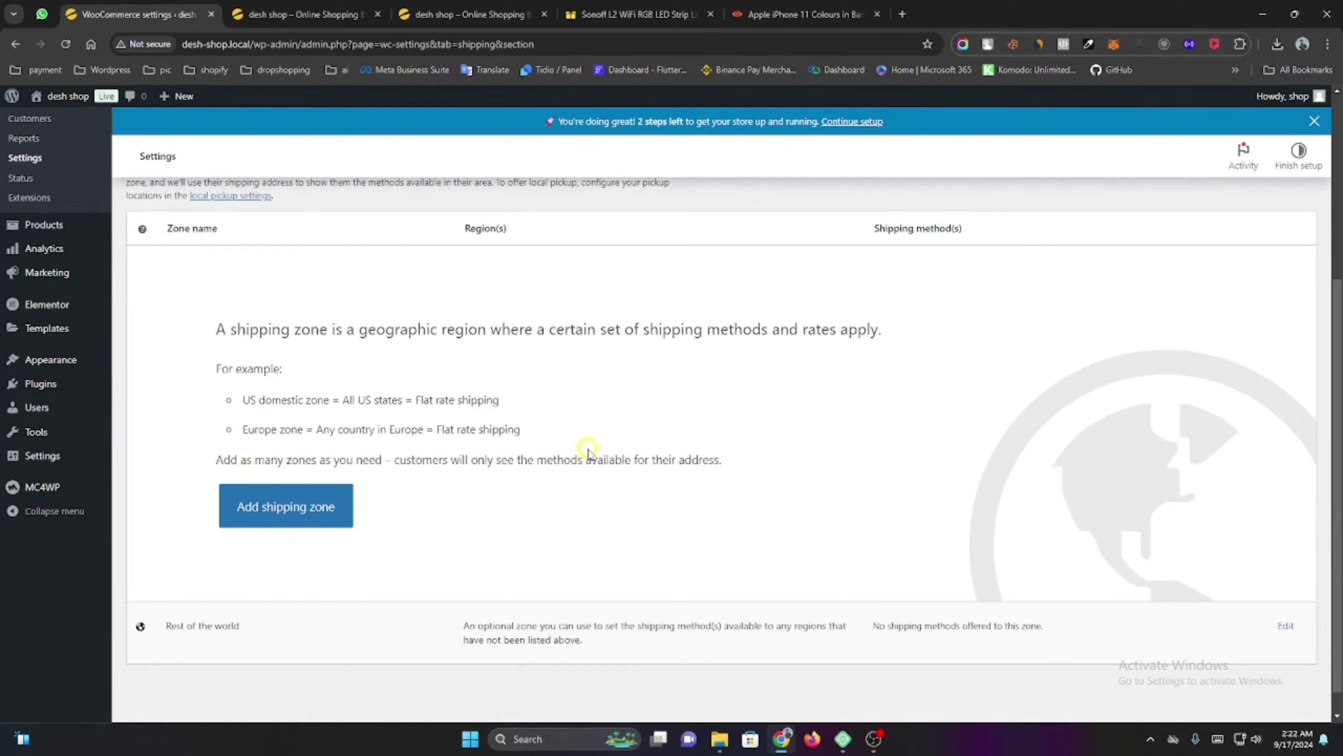
pyautogui.click(241, 509)
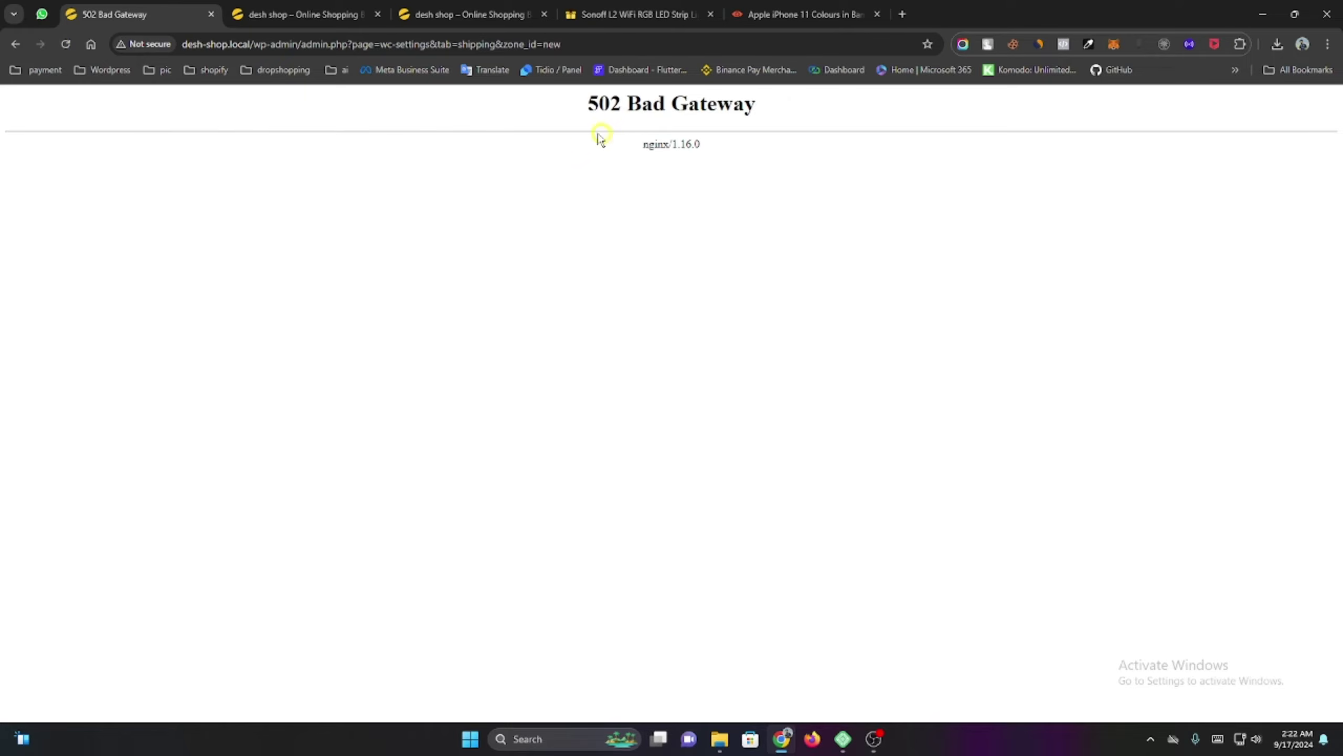
pyautogui.click(14, 46)
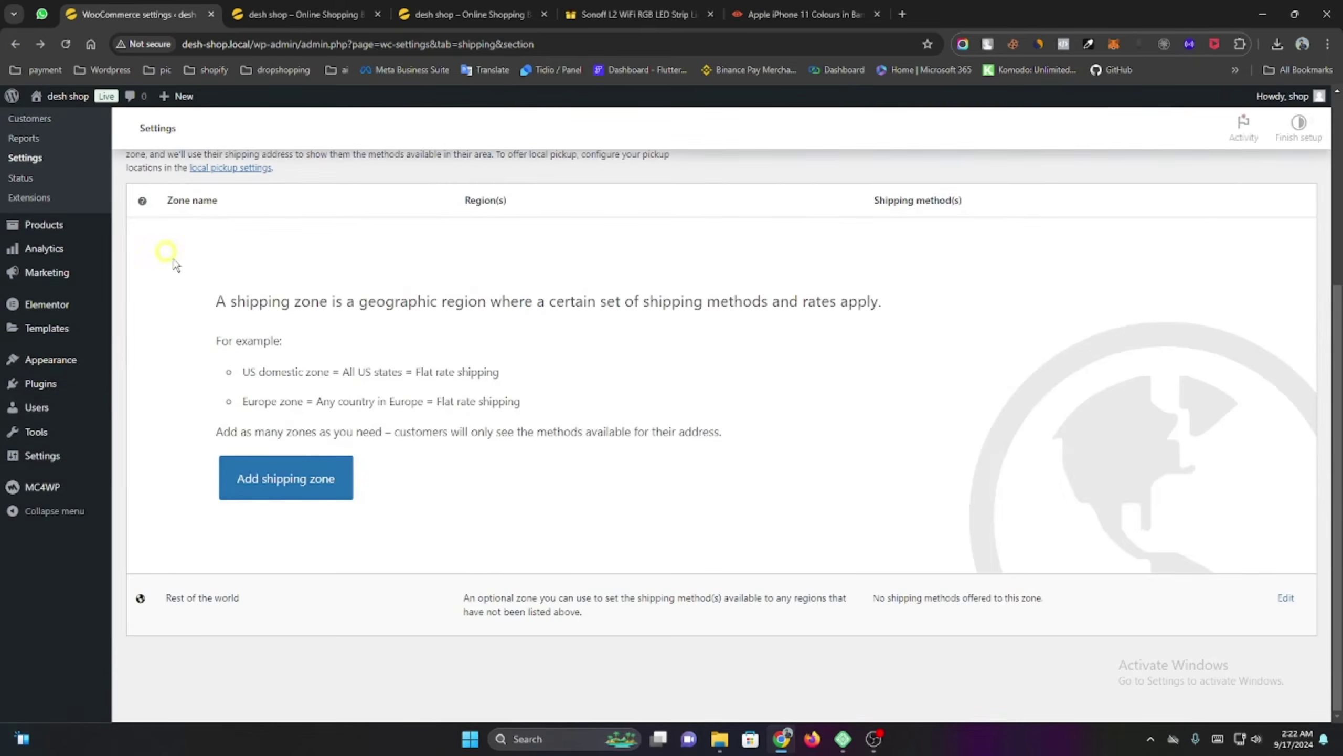
# Switch on Cash on delivery in the Payments settings.
pyautogui.scroll(3, 358, 376)
pyautogui.scroll(3, 358, 376)
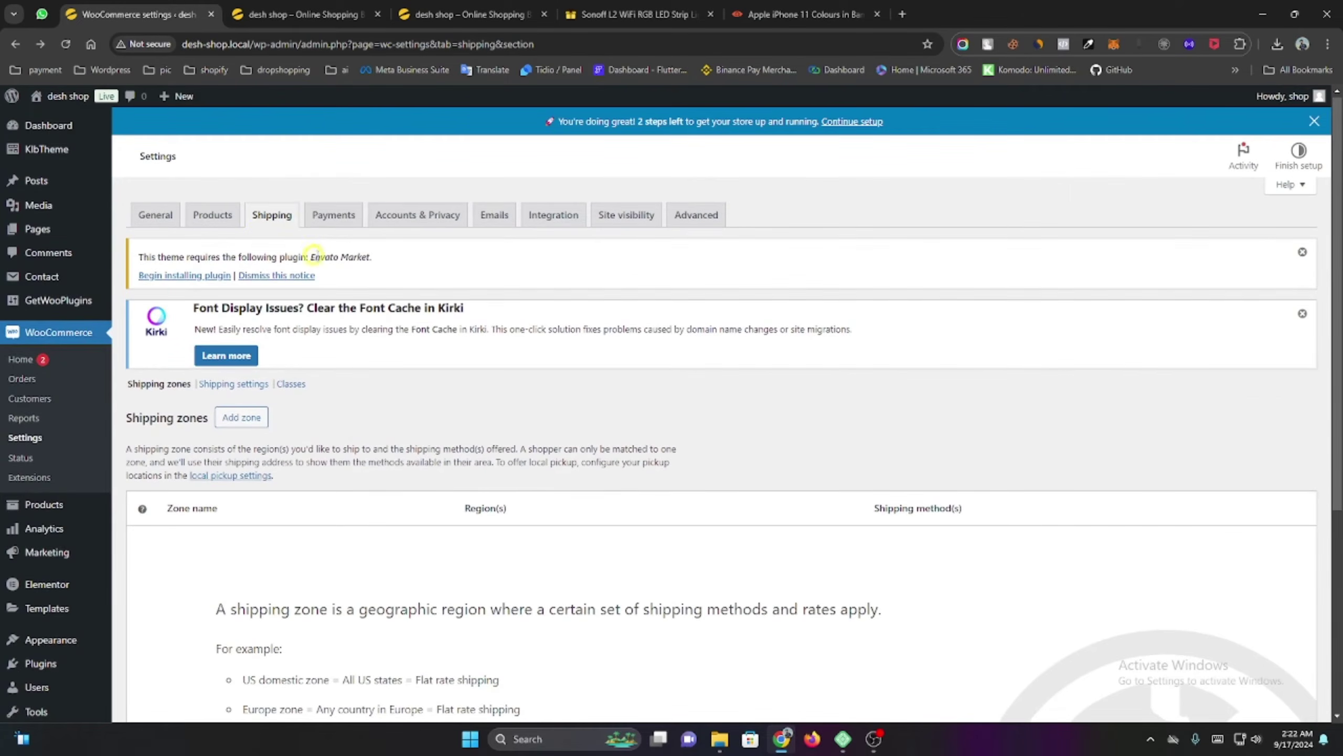
pyautogui.click(330, 214)
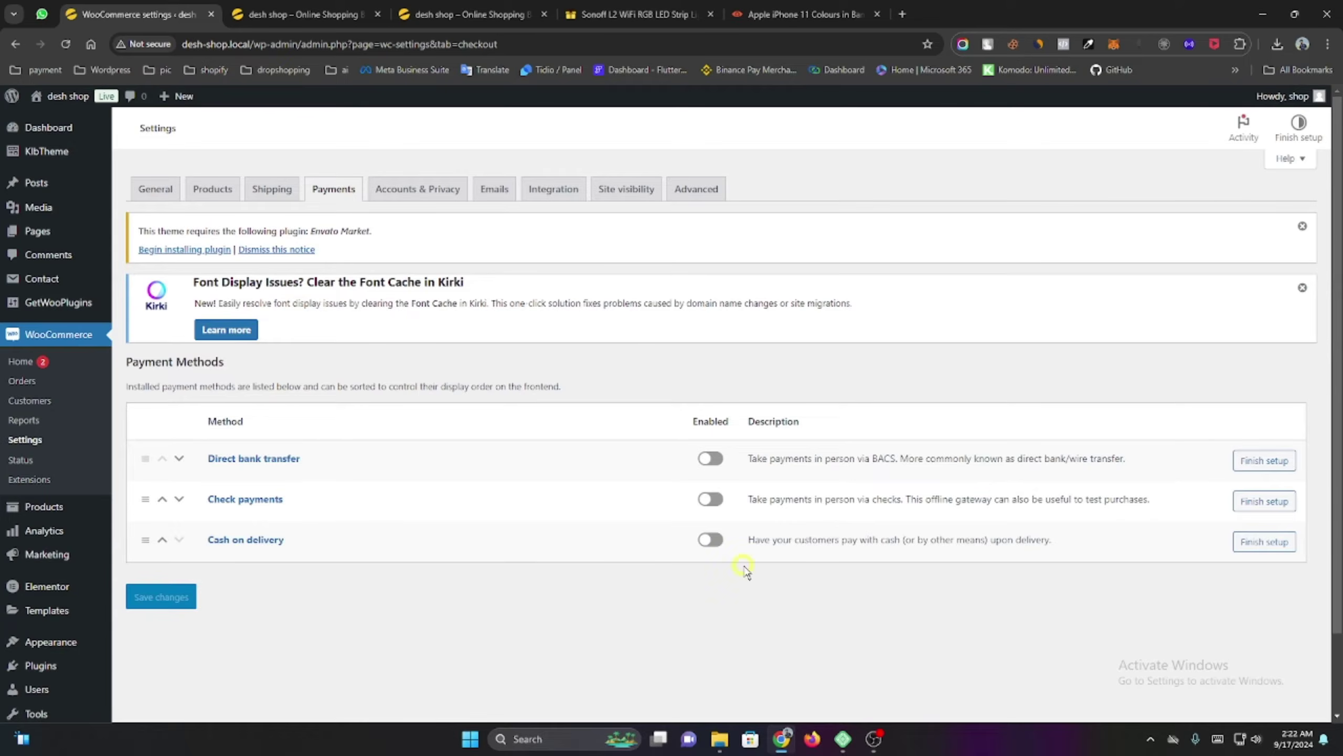
pyautogui.click(710, 539)
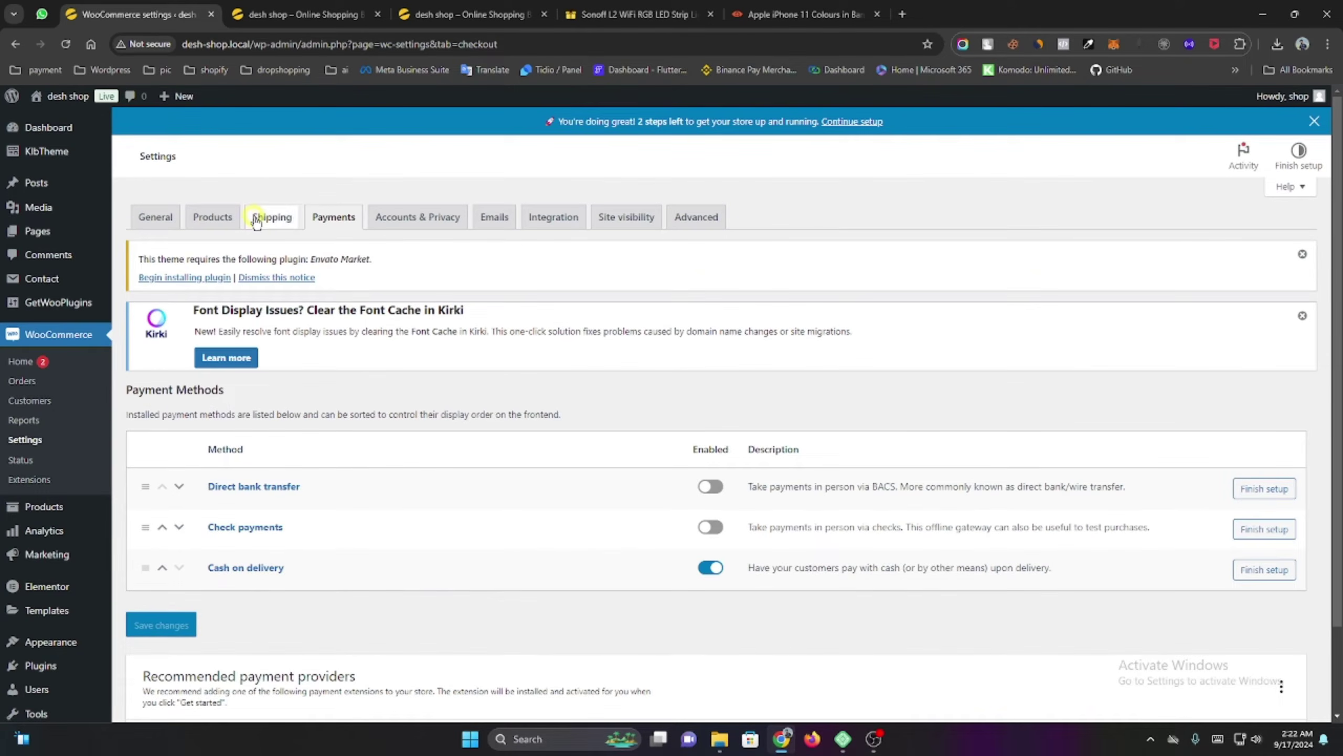
# Start a new shipping zone named Dhaka.
pyautogui.click(280, 223)
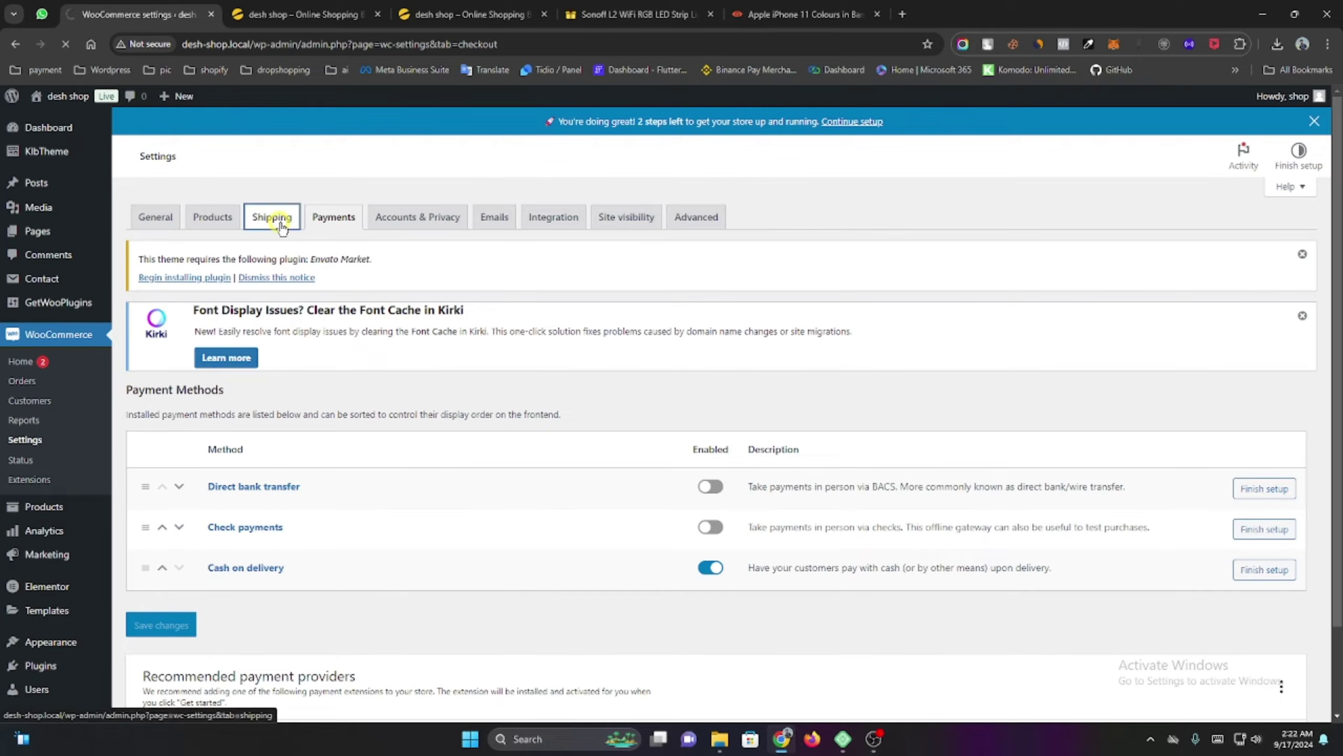
pyautogui.scroll(-5, 301, 483)
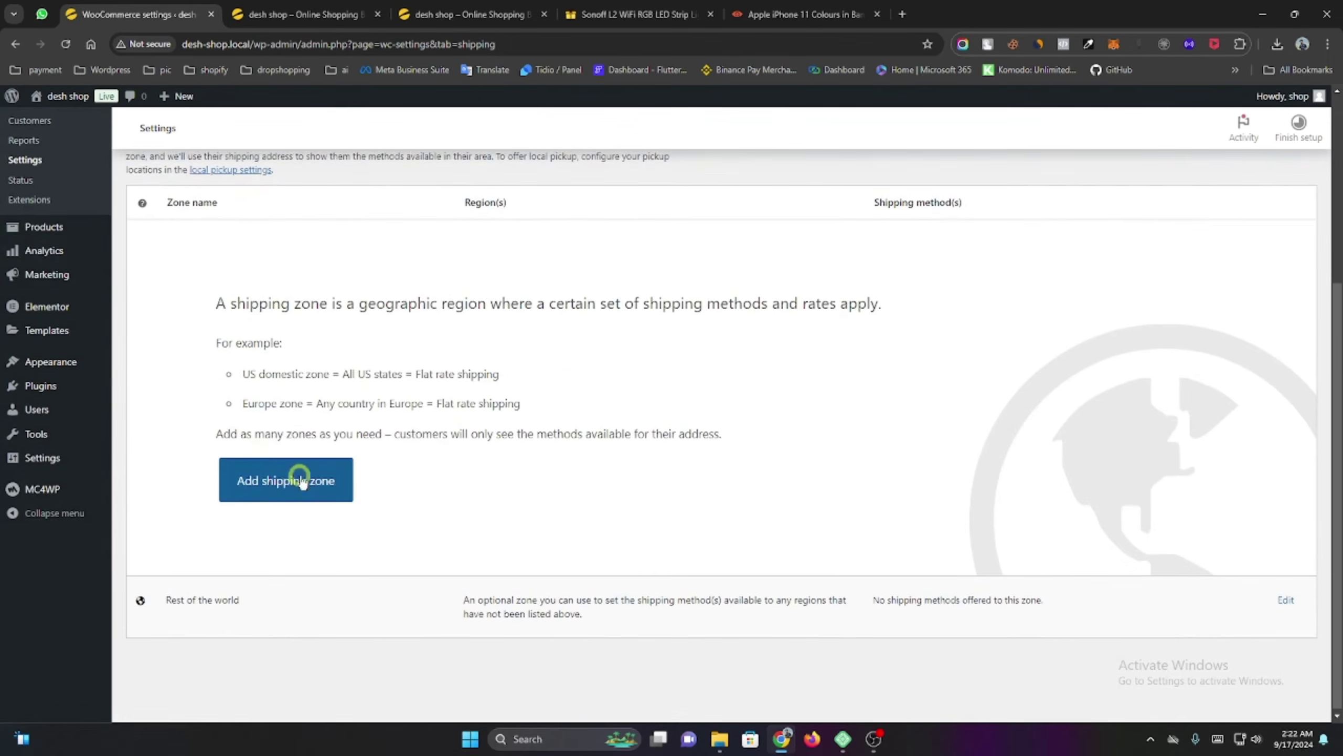
pyautogui.click(285, 485)
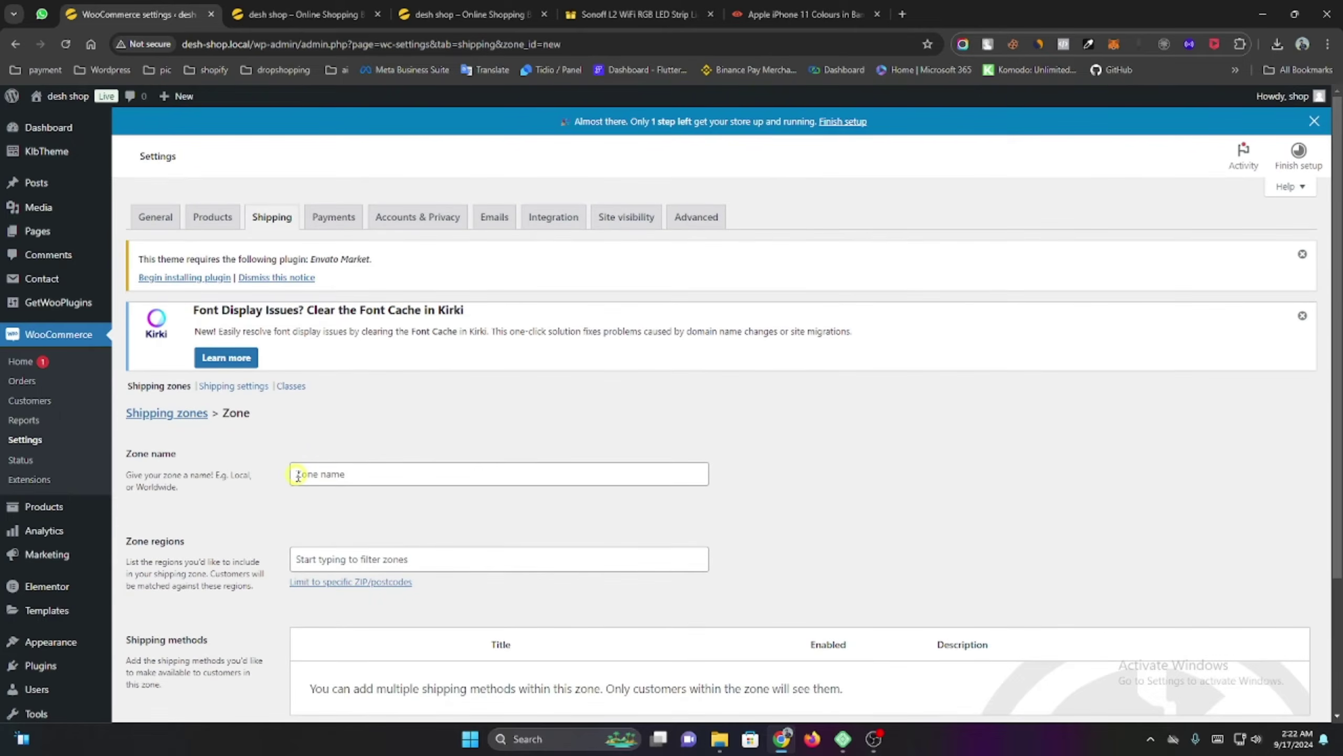
pyautogui.scroll(-3, 298, 476)
pyautogui.click(339, 337)
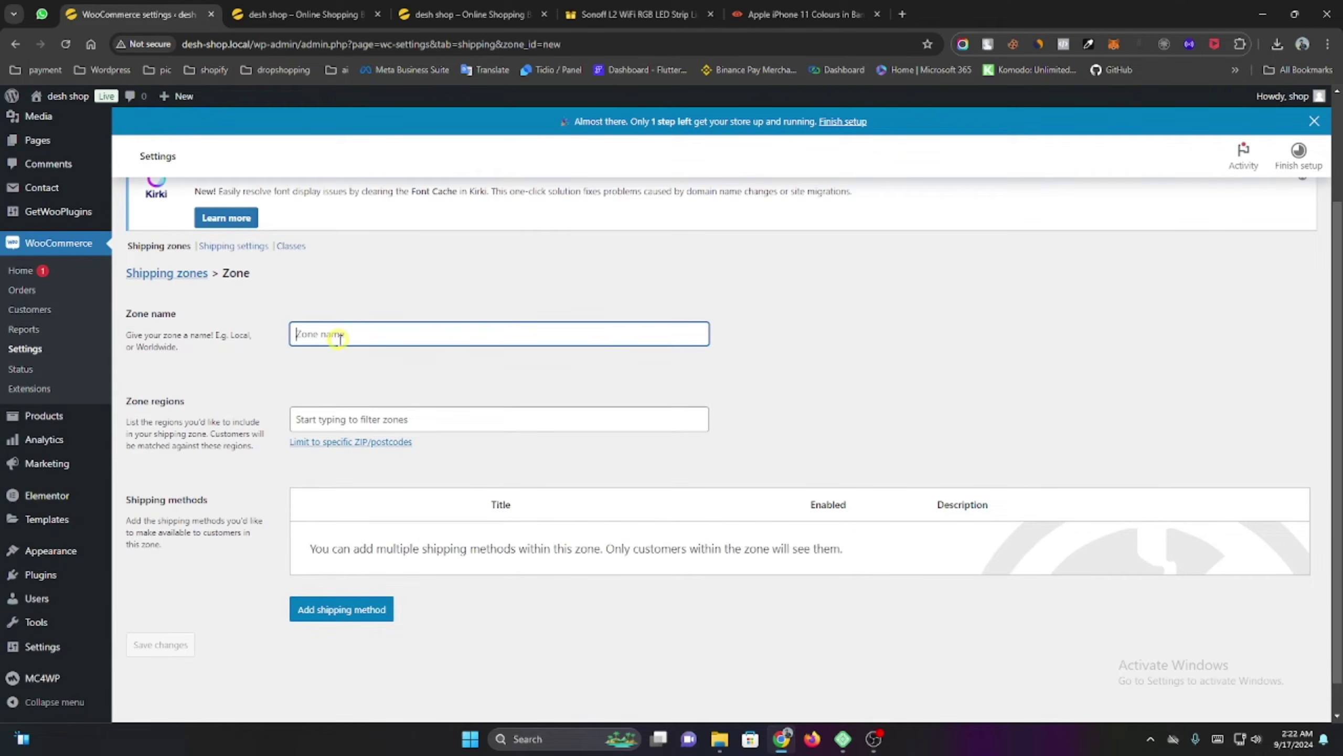
pyautogui.write('Dhaka')
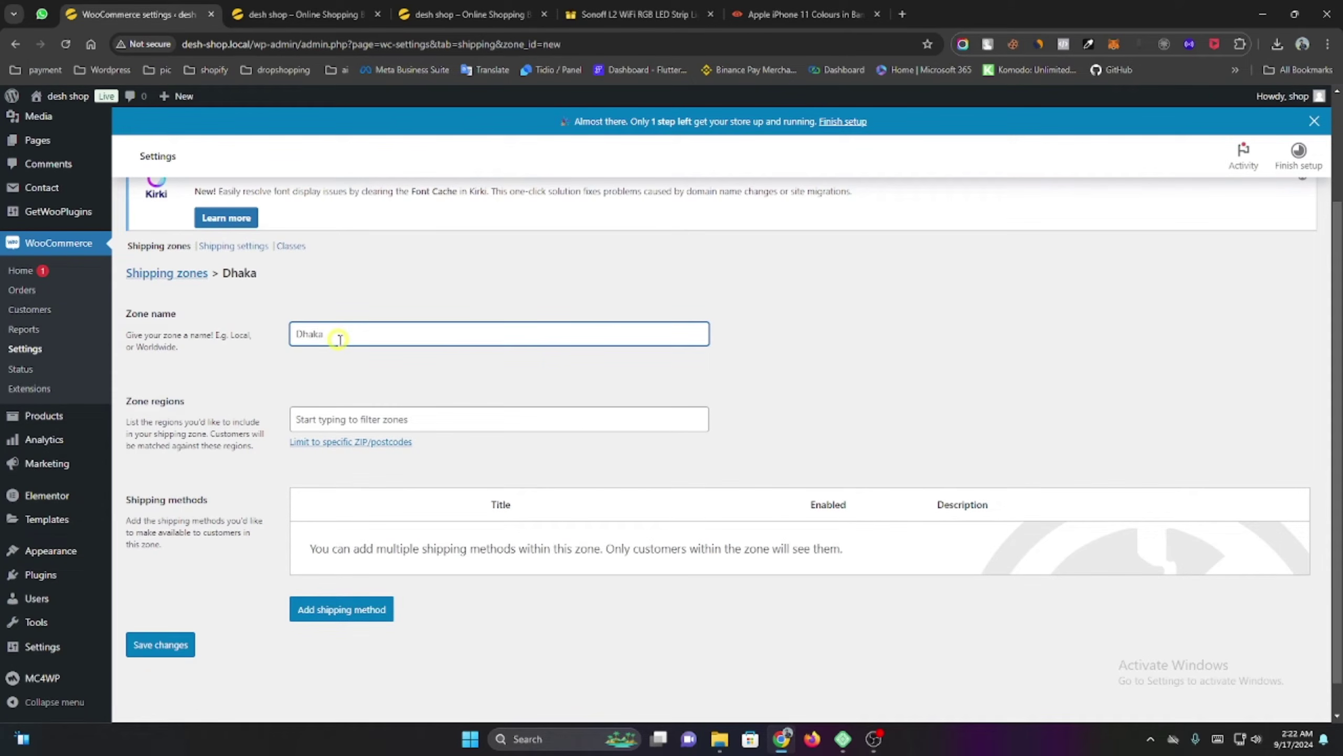
# Set the Dhaka zone's region to Dhaka, Bangladesh.
pyautogui.scroll(-1, 212, 401)
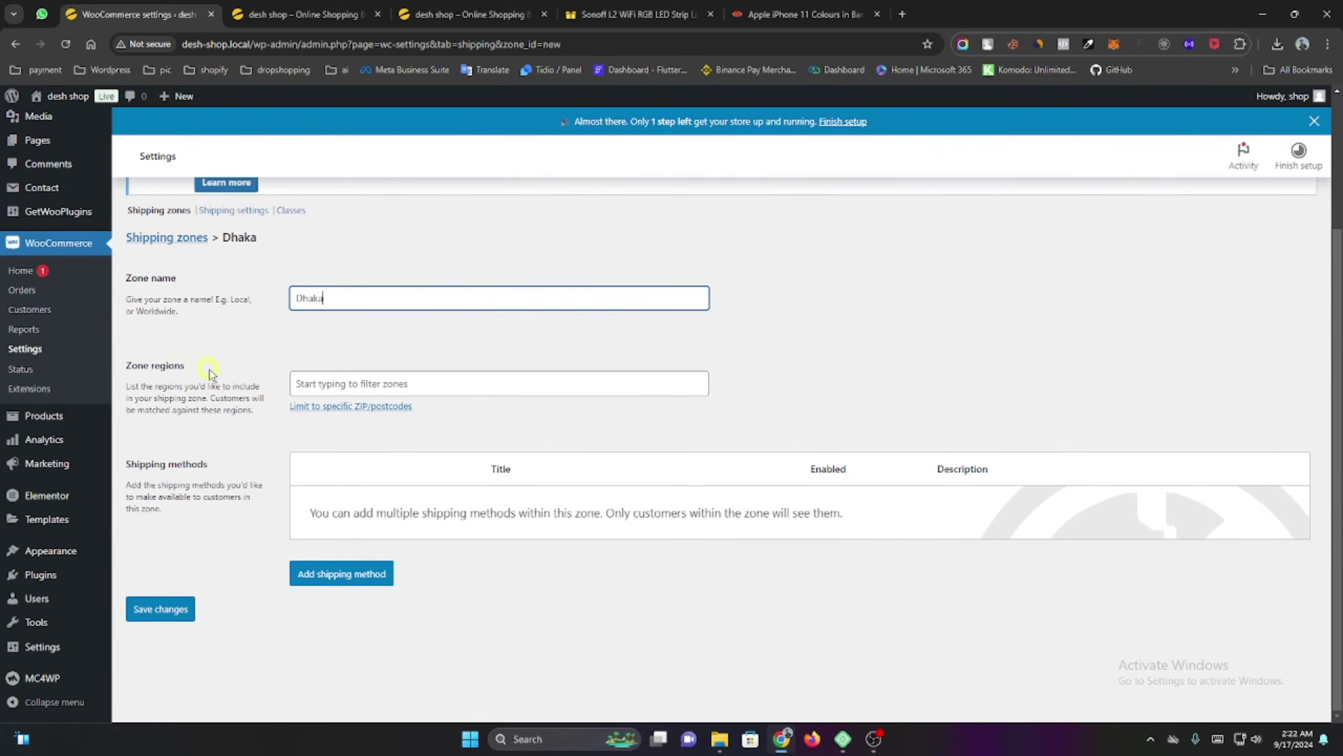
pyautogui.click(349, 387)
pyautogui.write('dhaka')
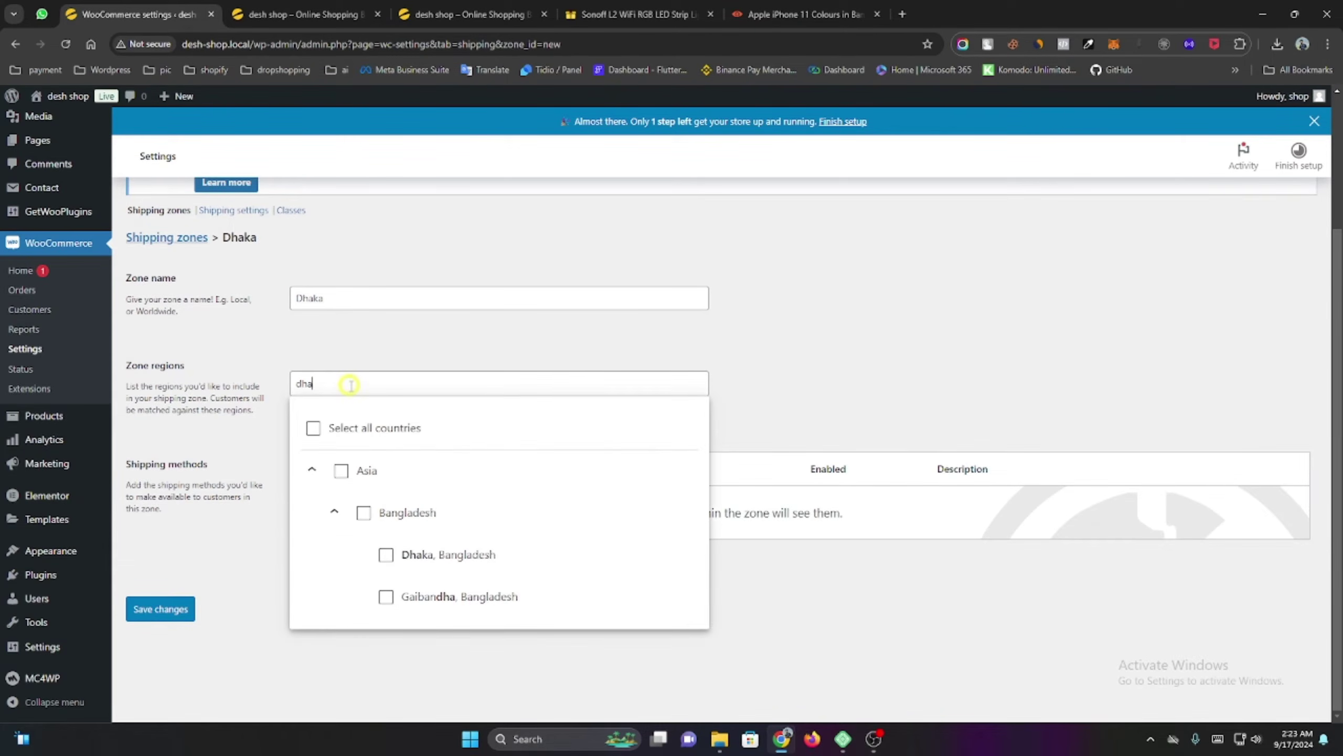
pyautogui.click(386, 554)
pyautogui.click(294, 608)
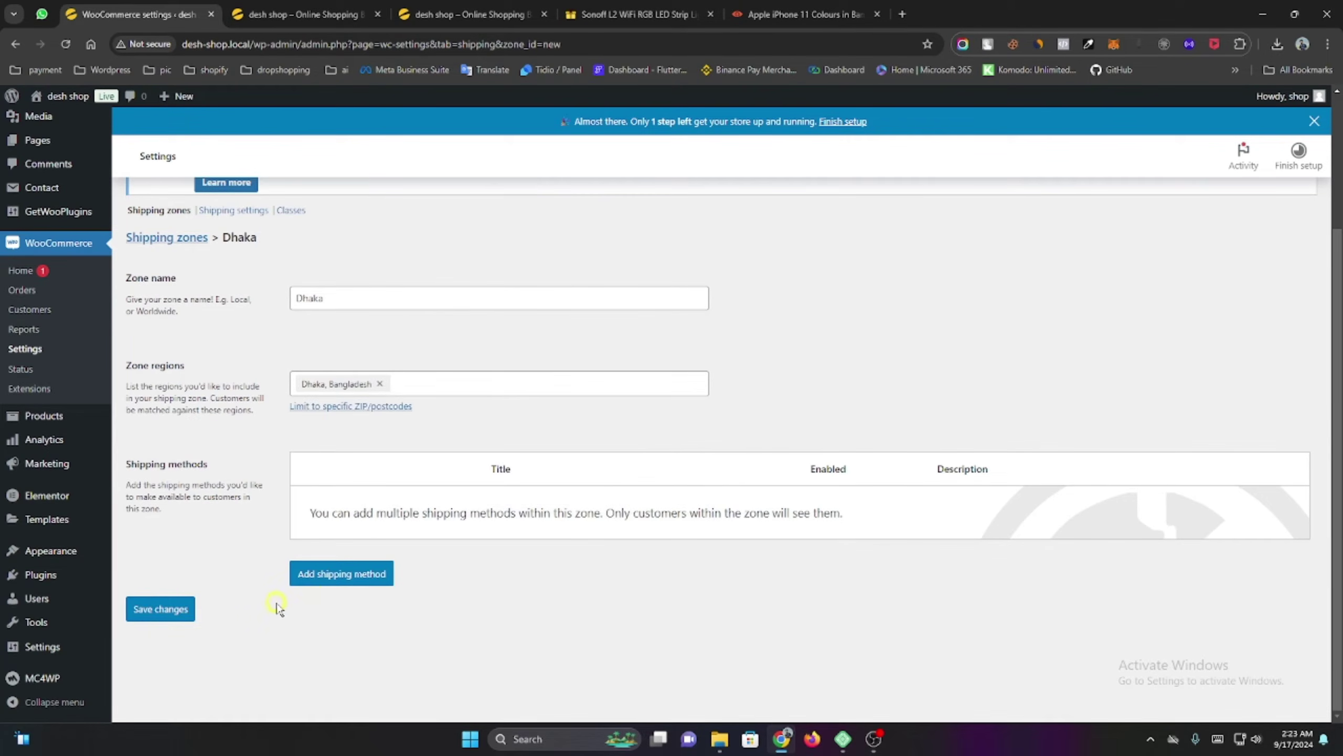
pyautogui.click(325, 578)
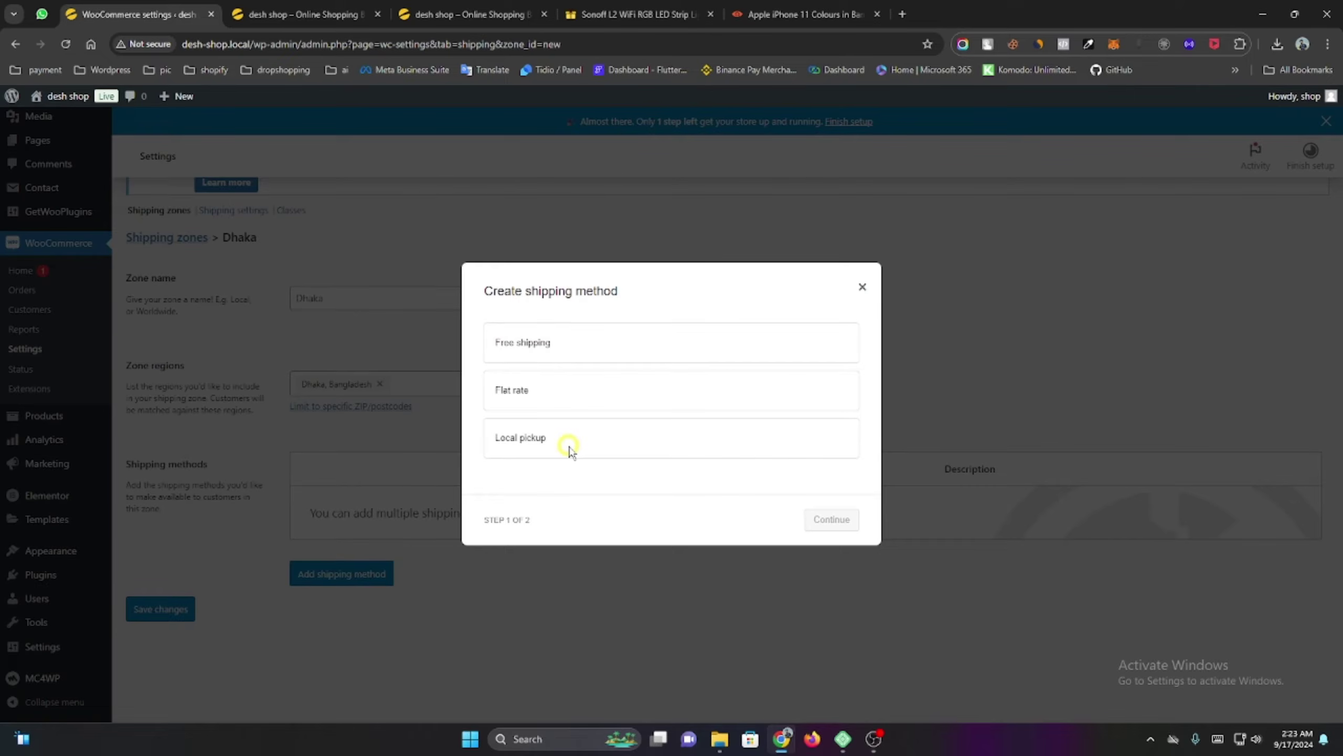
# Add a Flat rate named Inside Dhaka, tax status None, with a class cost of 60.
pyautogui.click(582, 397)
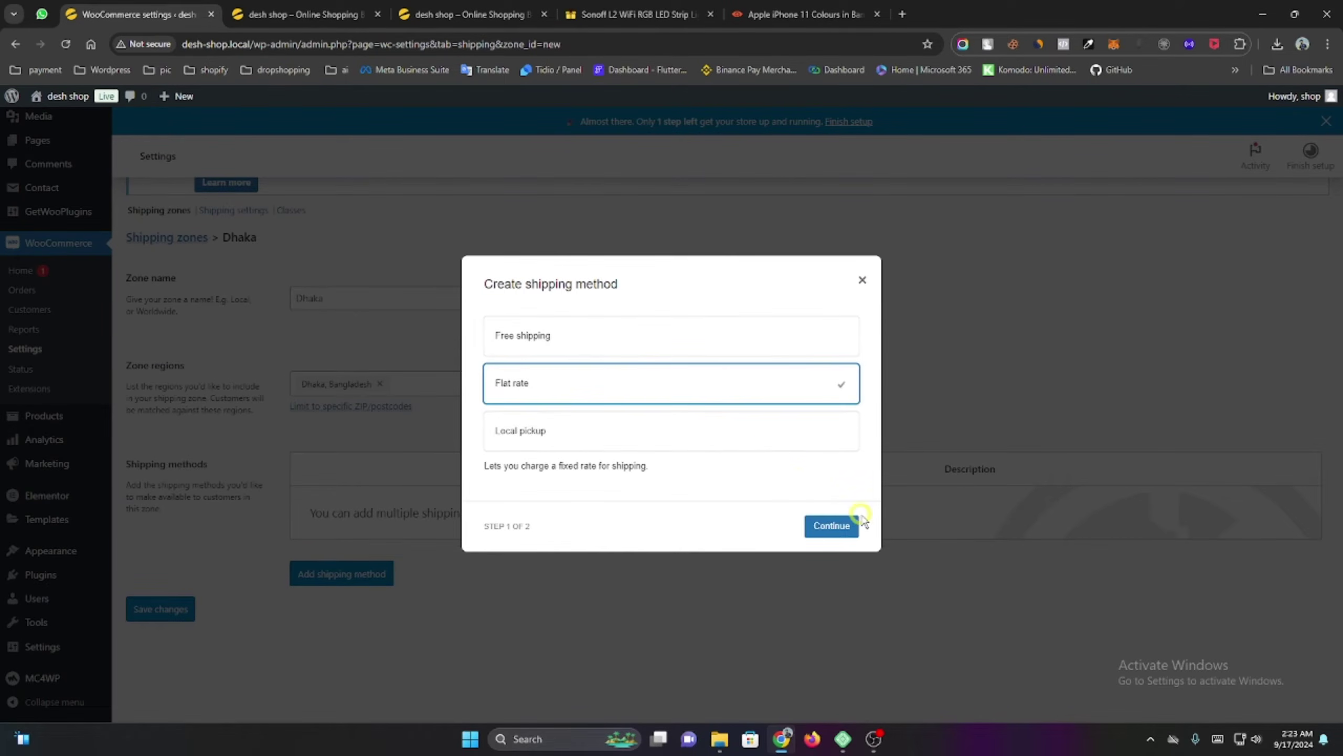
pyautogui.click(825, 527)
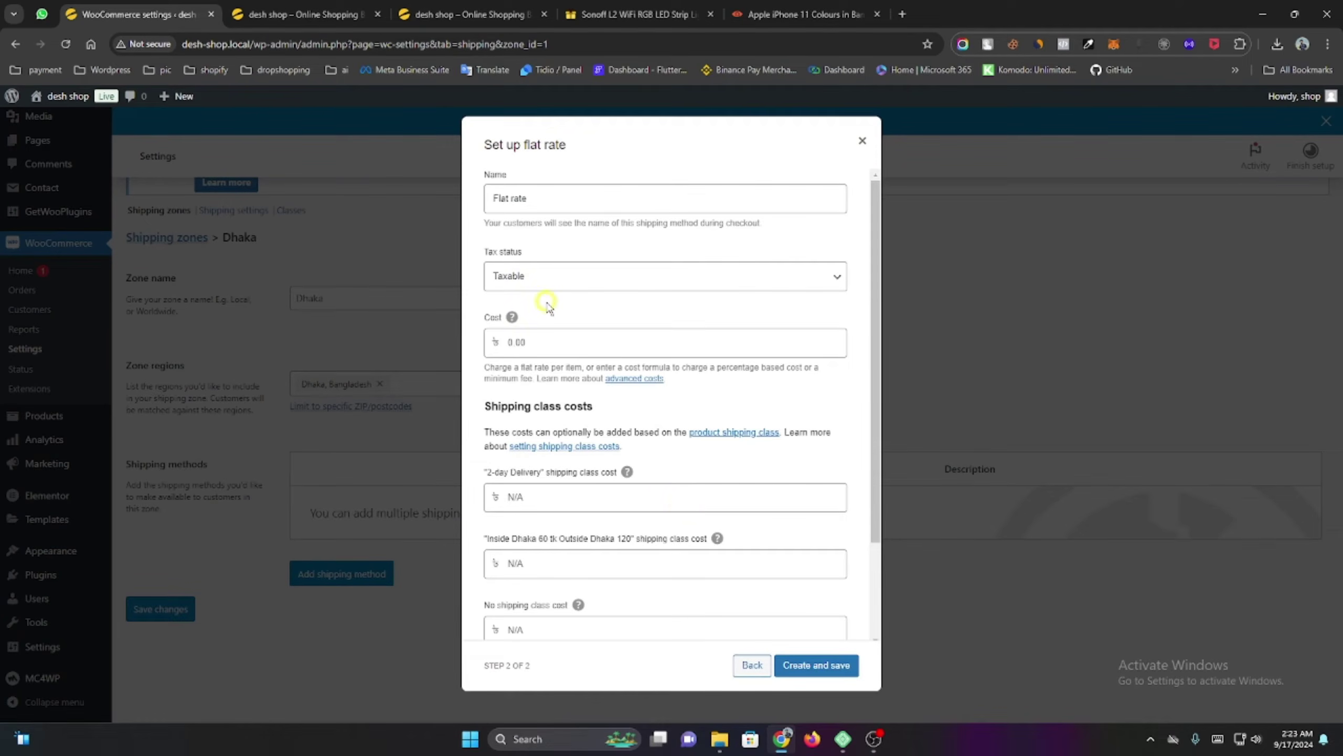
pyautogui.tripleClick(565, 193)
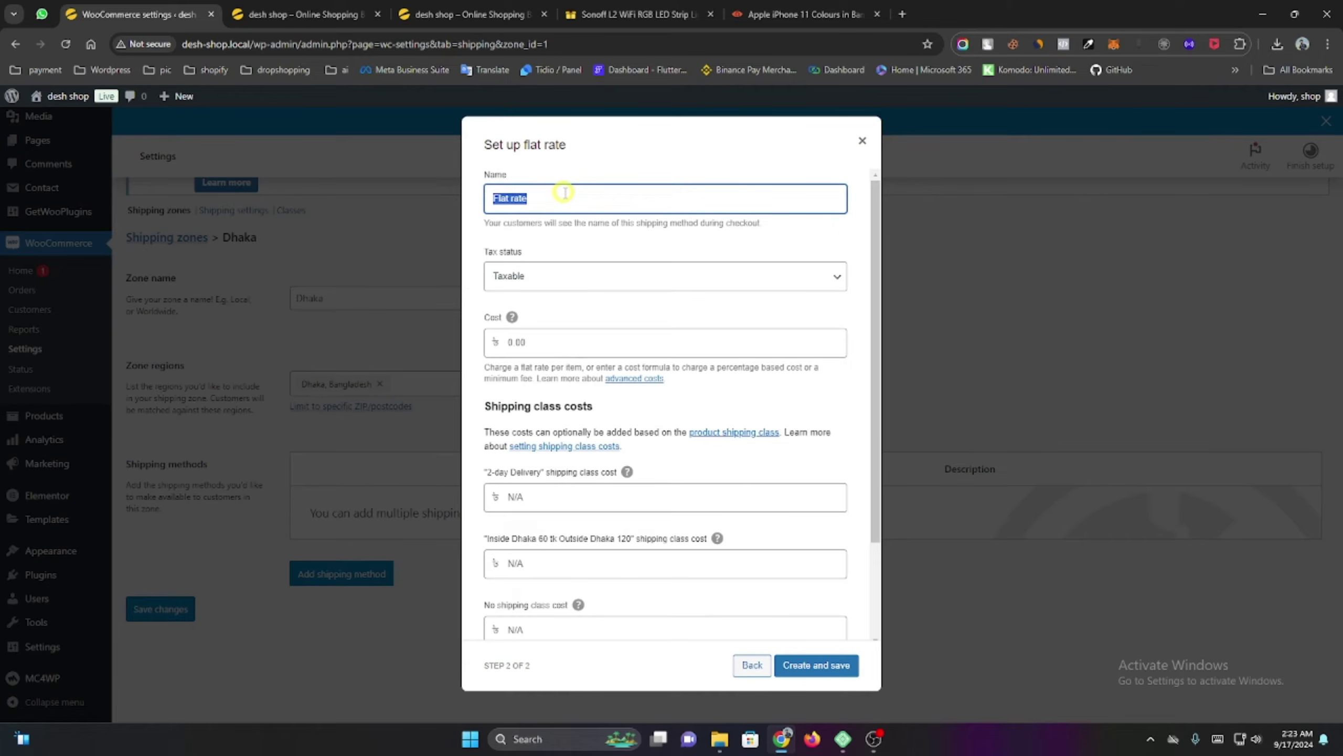
pyautogui.write('Inside Dhaka')
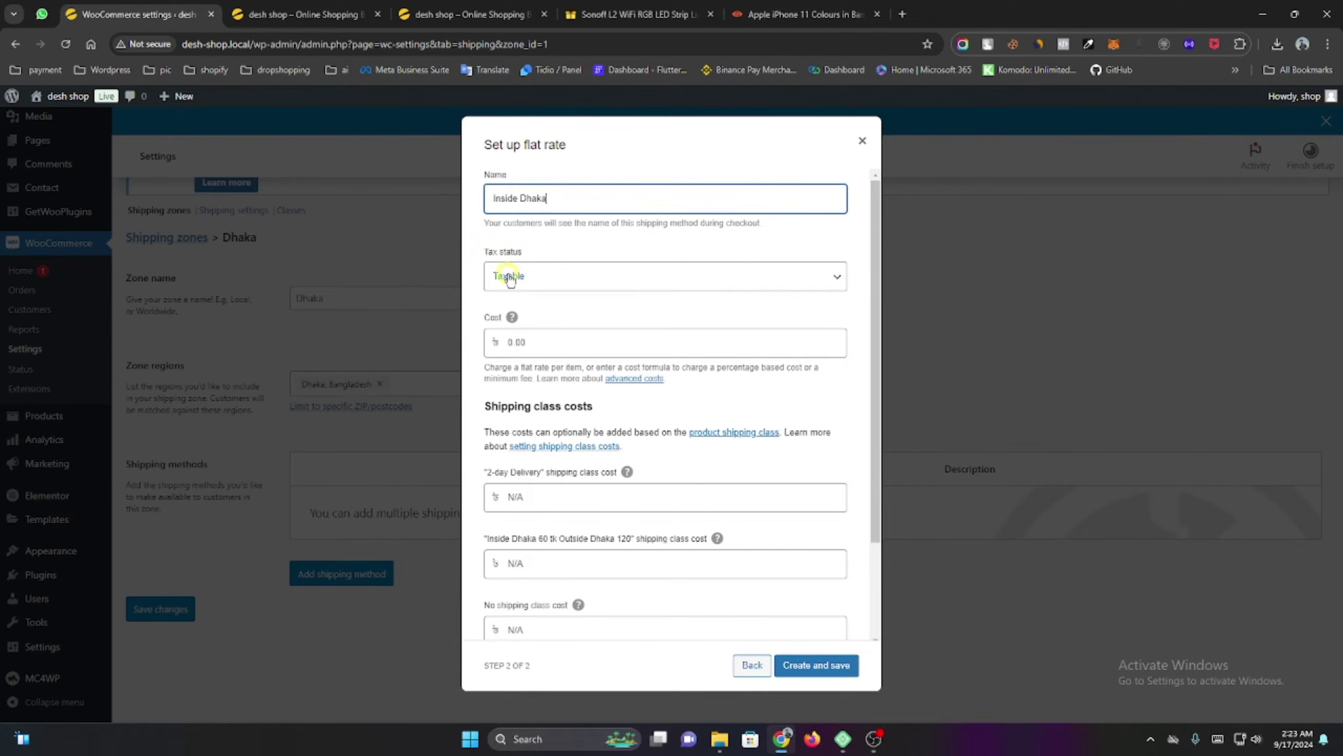
pyautogui.click(557, 275)
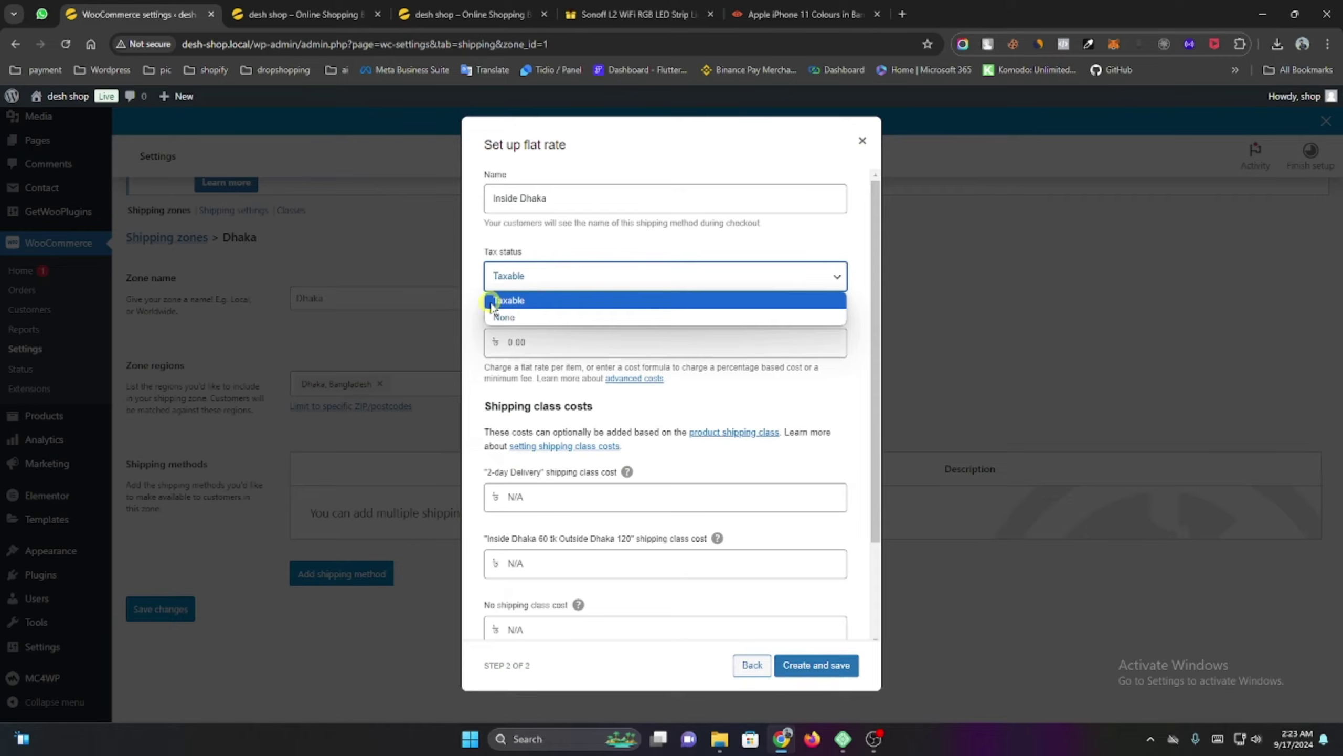
pyautogui.click(562, 319)
pyautogui.scroll(-2, 608, 339)
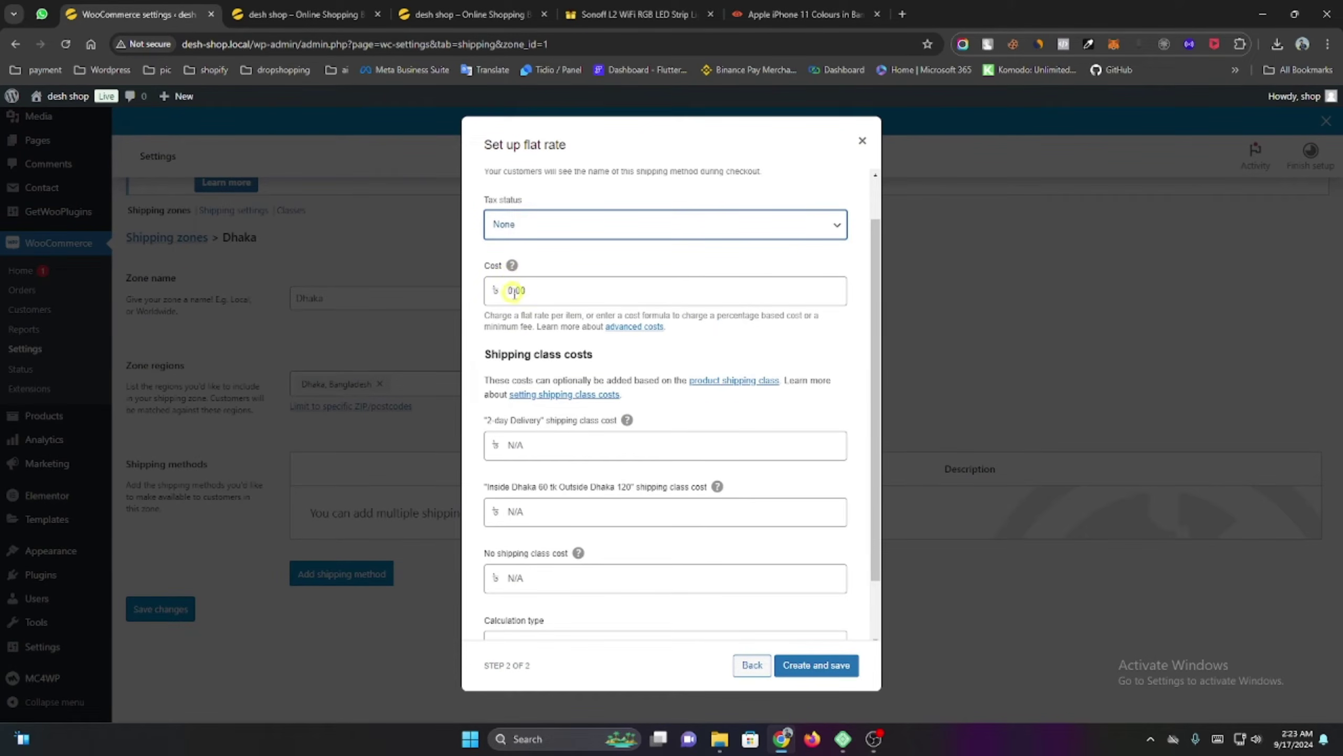
pyautogui.scroll(-1, 529, 317)
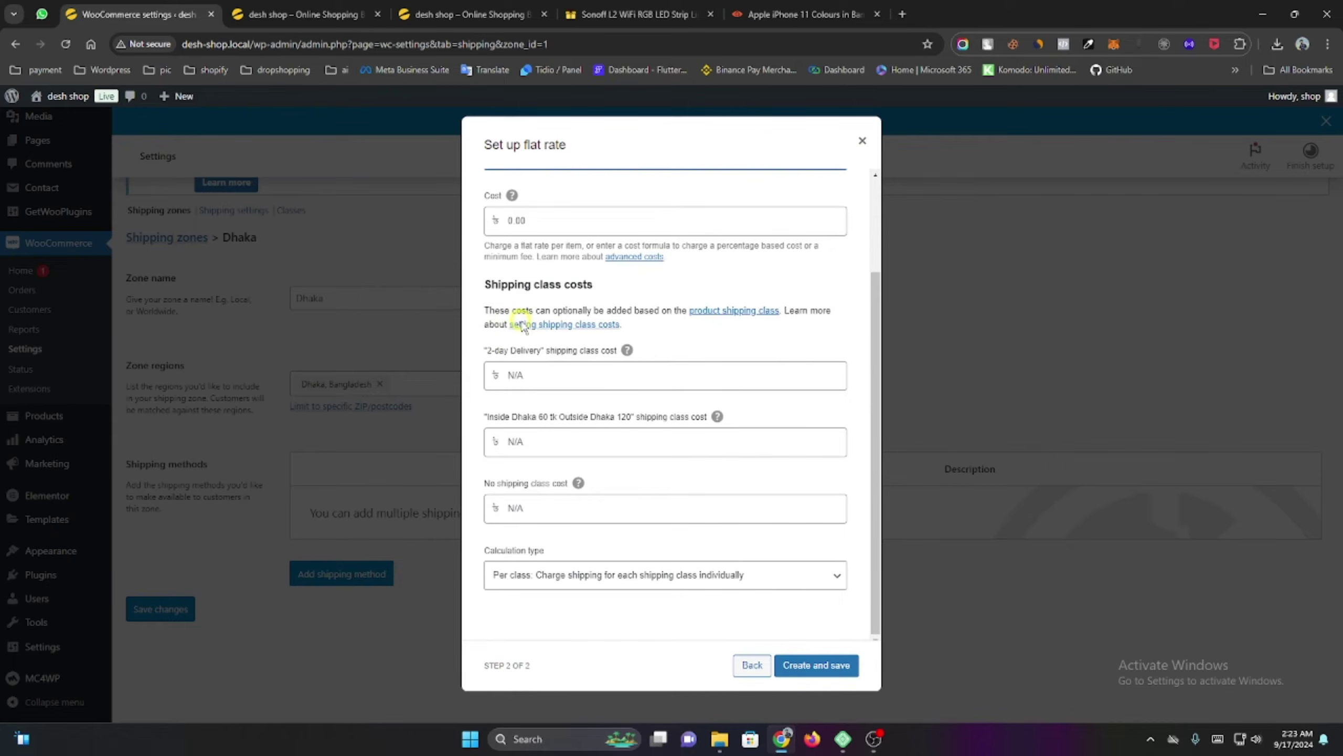
pyautogui.moveTo(486, 351); pyautogui.dragTo(543, 358)
pyautogui.click(534, 443)
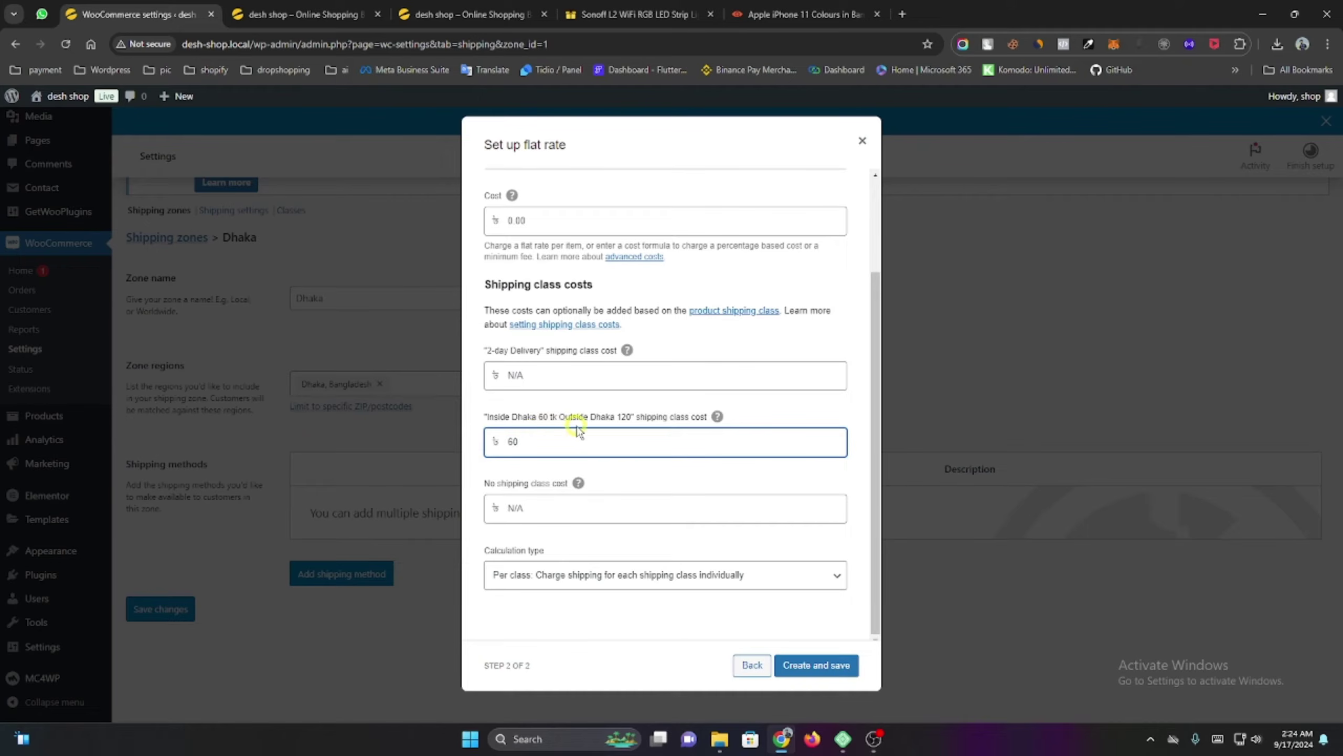
pyautogui.click(829, 674)
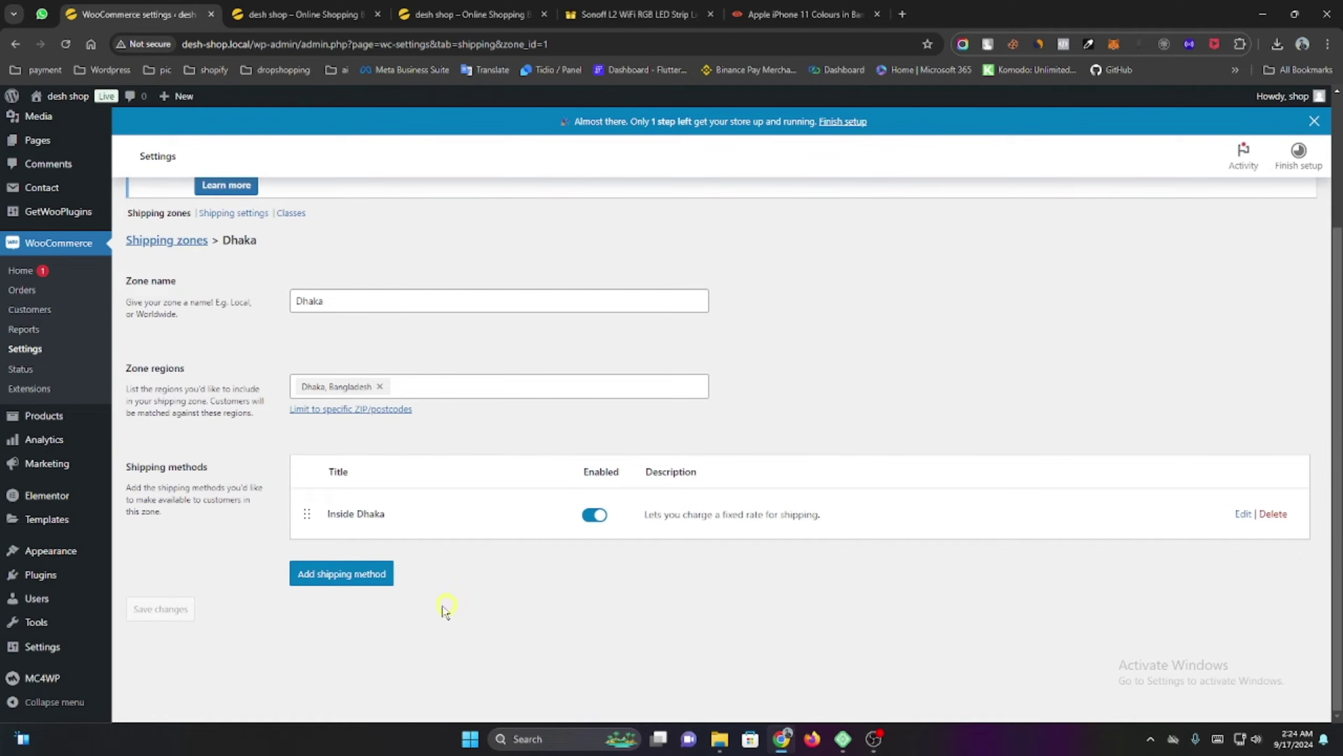
# Add Free shipping to the Dhaka zone with a 2000 minimum order, applied before coupon discounts.
pyautogui.click(324, 581)
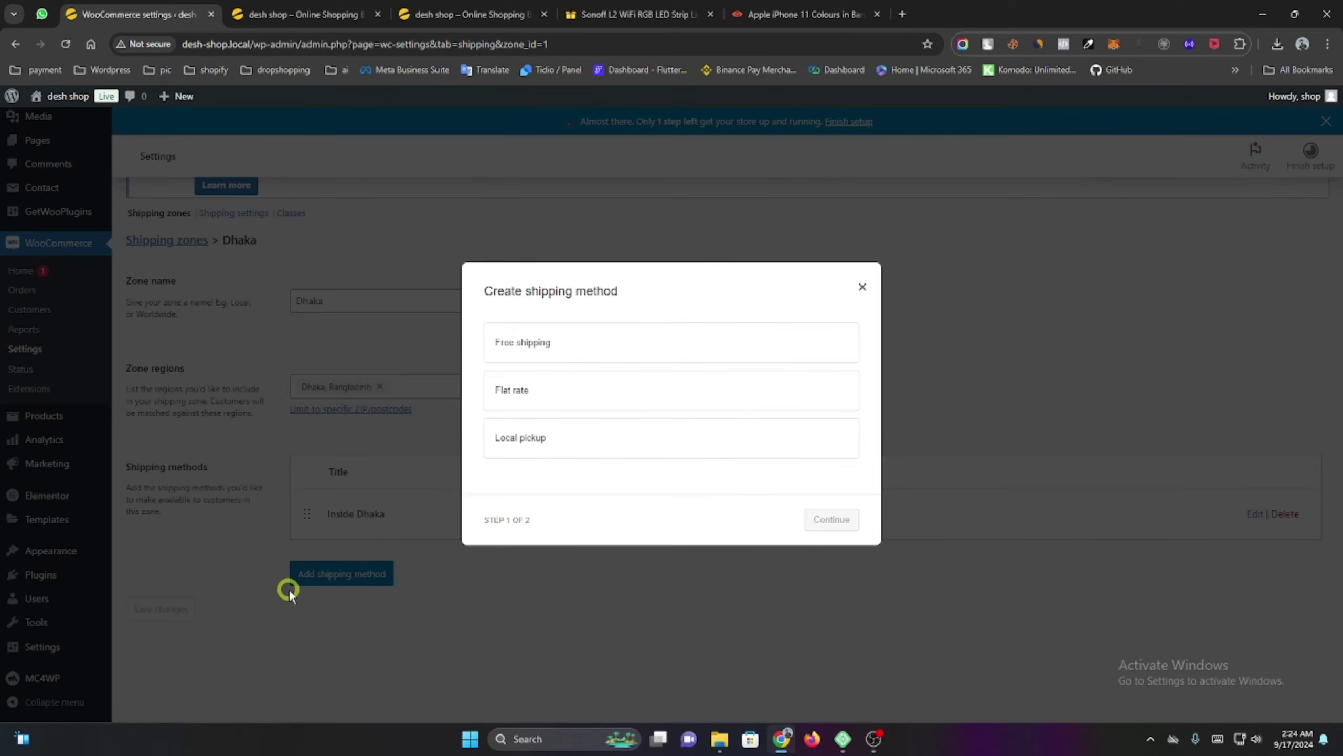
pyautogui.click(553, 343)
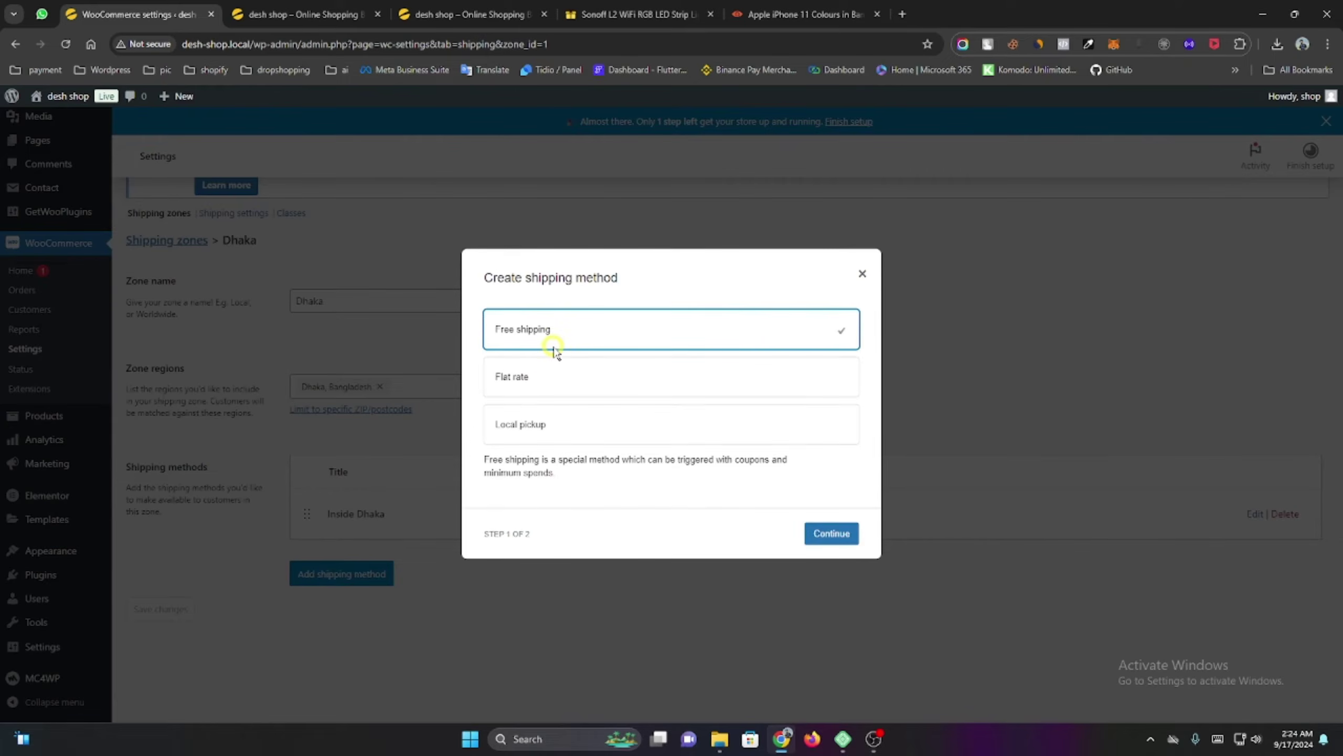
pyautogui.click(831, 533)
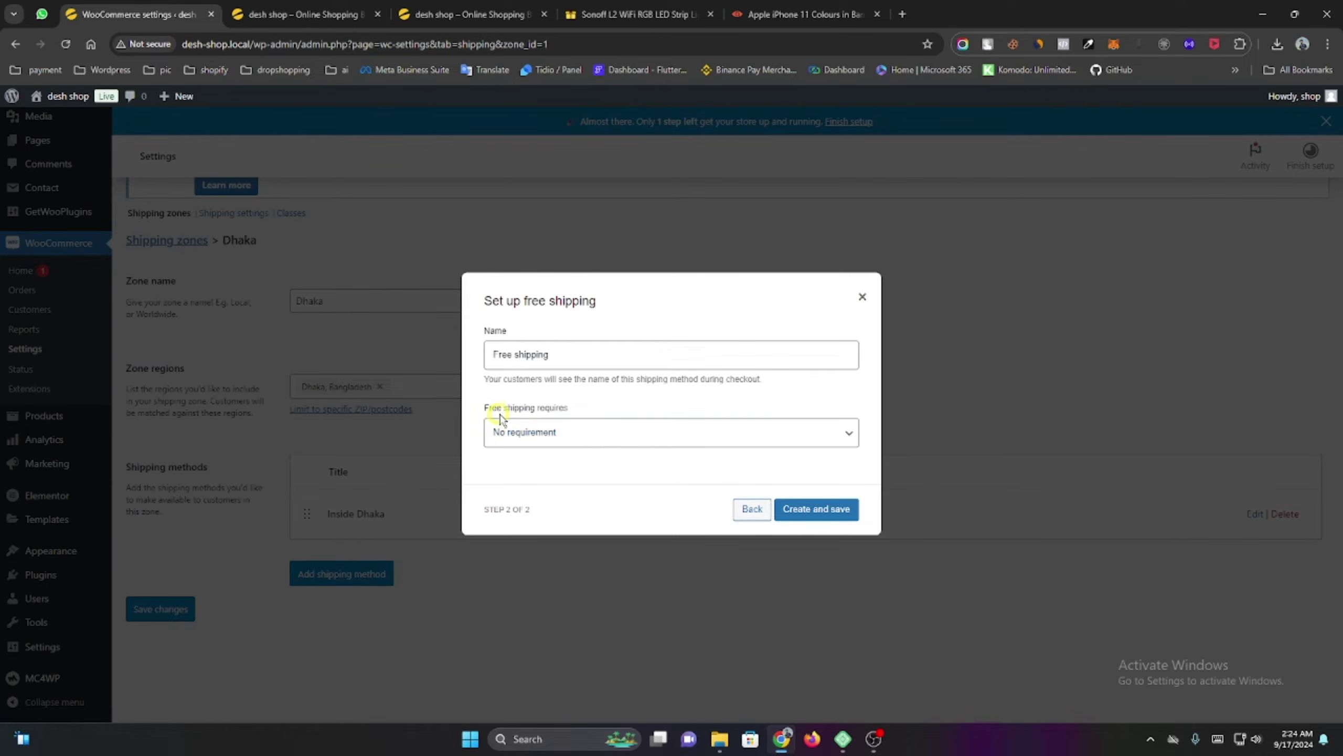
pyautogui.click(546, 428)
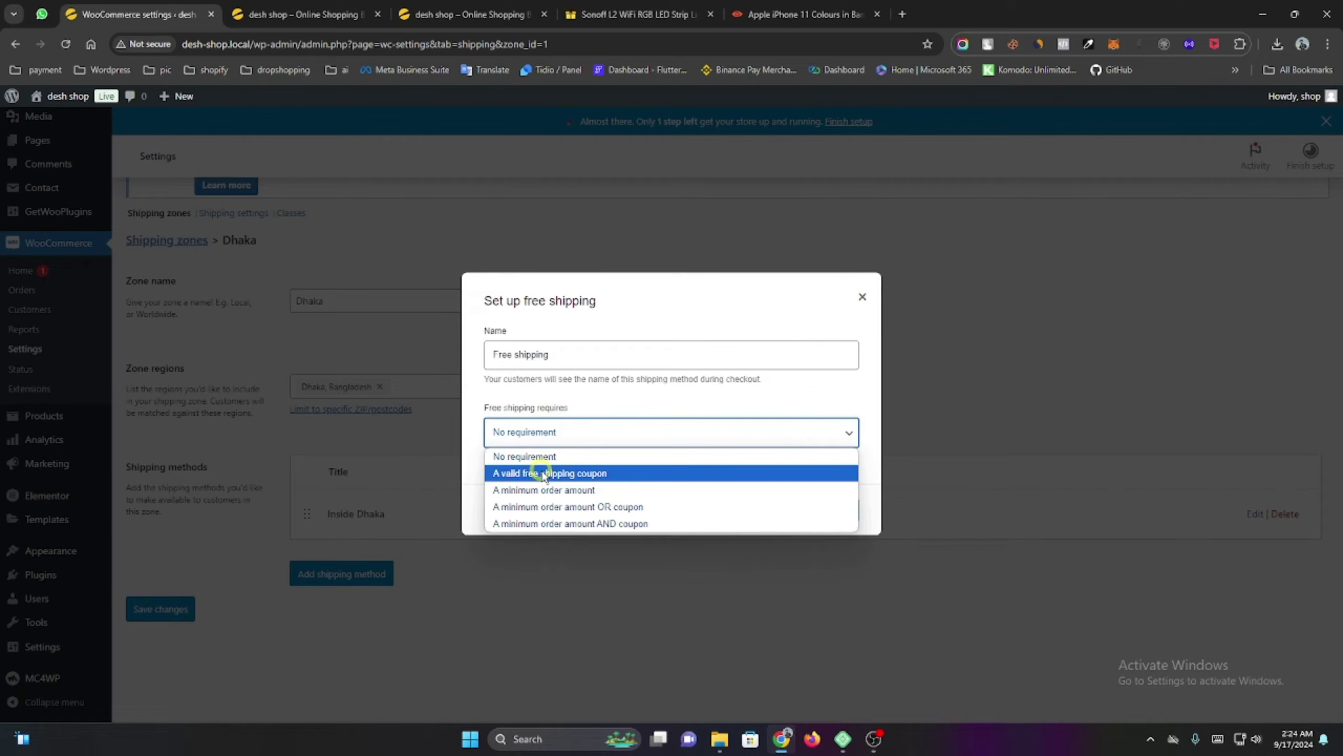
pyautogui.click(559, 491)
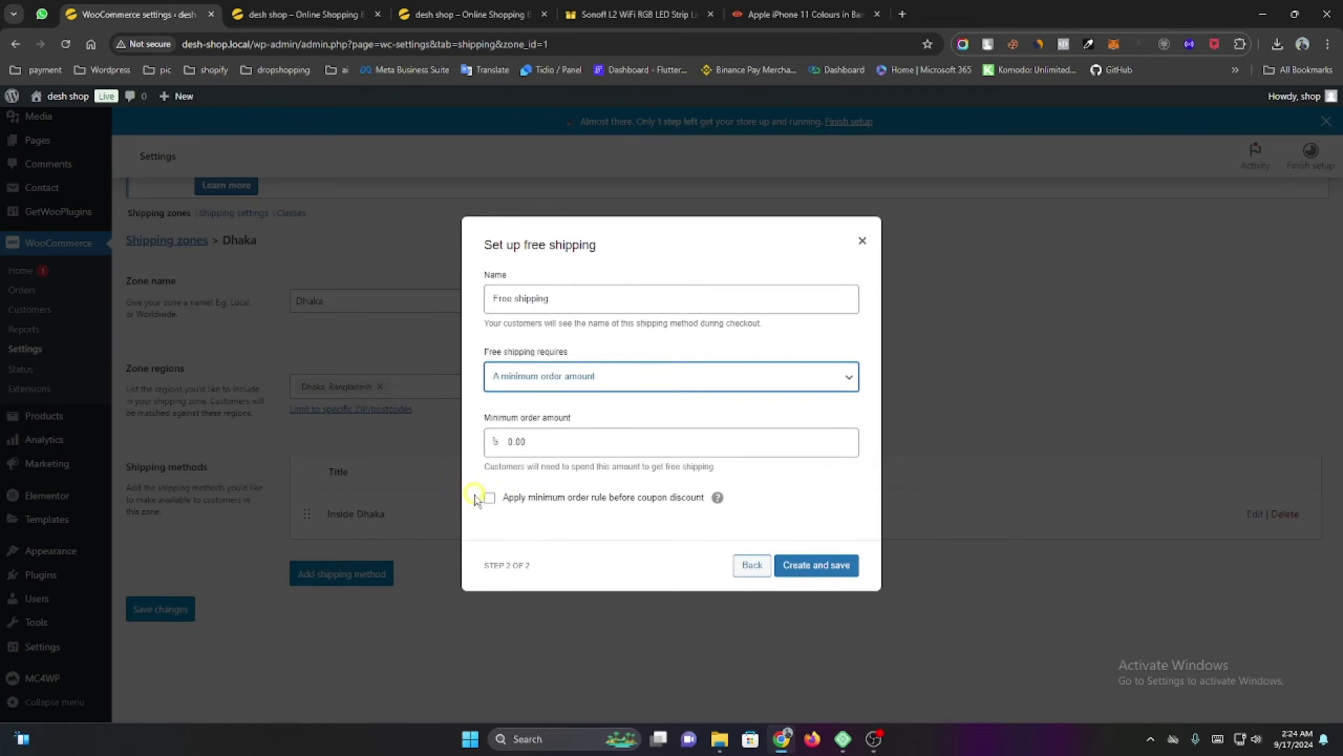
pyautogui.doubleClick(528, 440)
pyautogui.write('2')
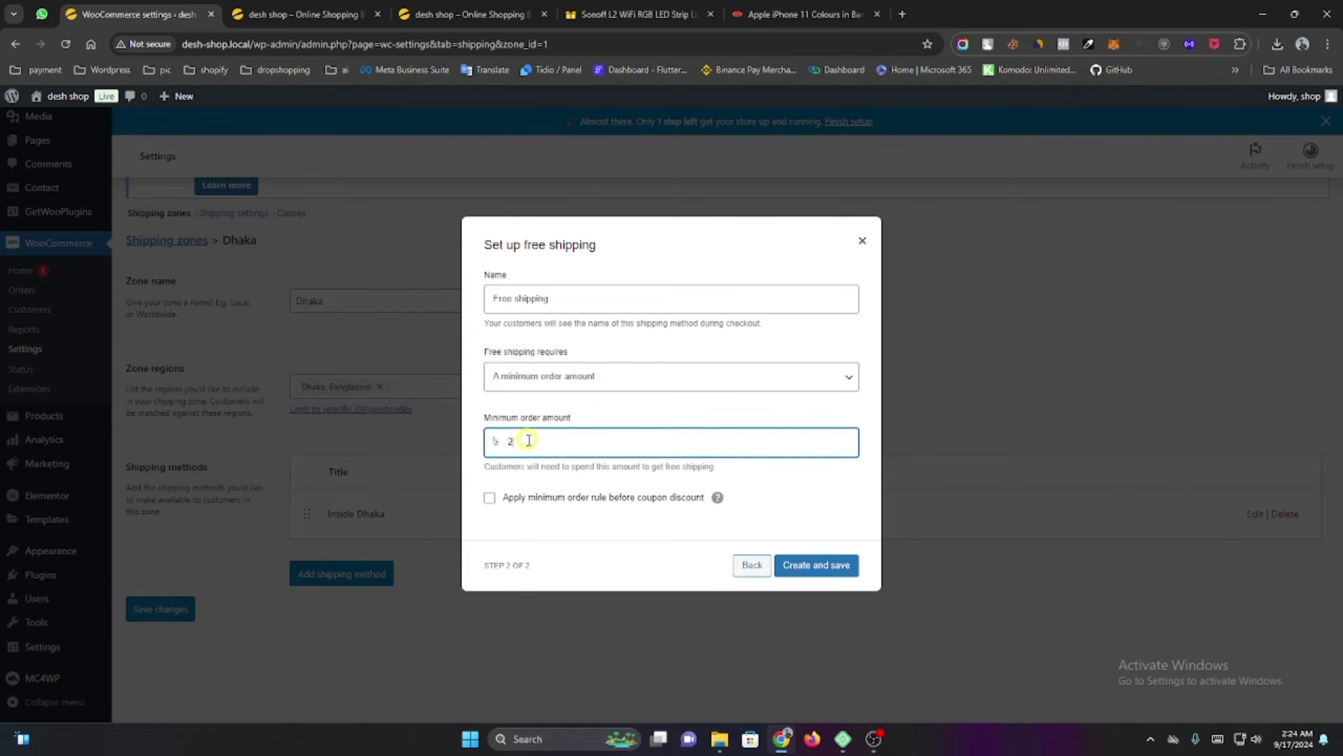
pyautogui.write('000')
pyautogui.click(489, 498)
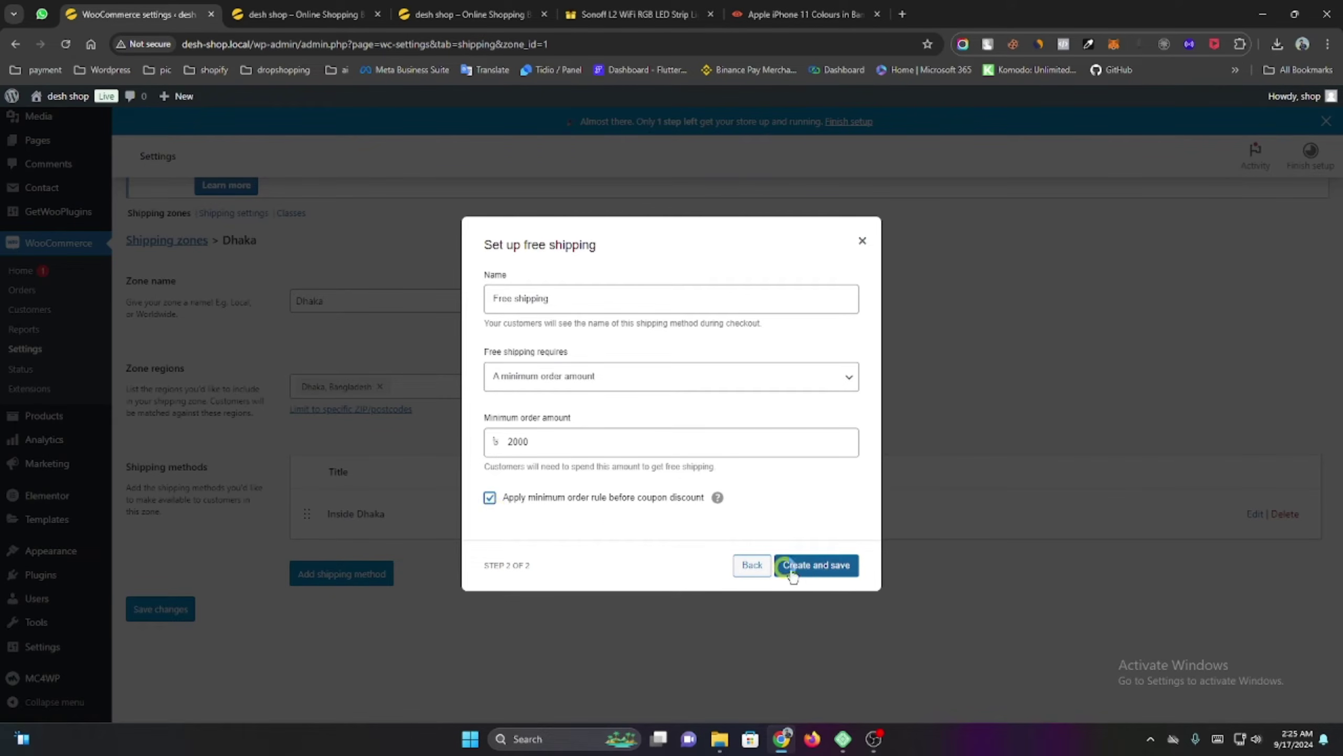
pyautogui.click(820, 565)
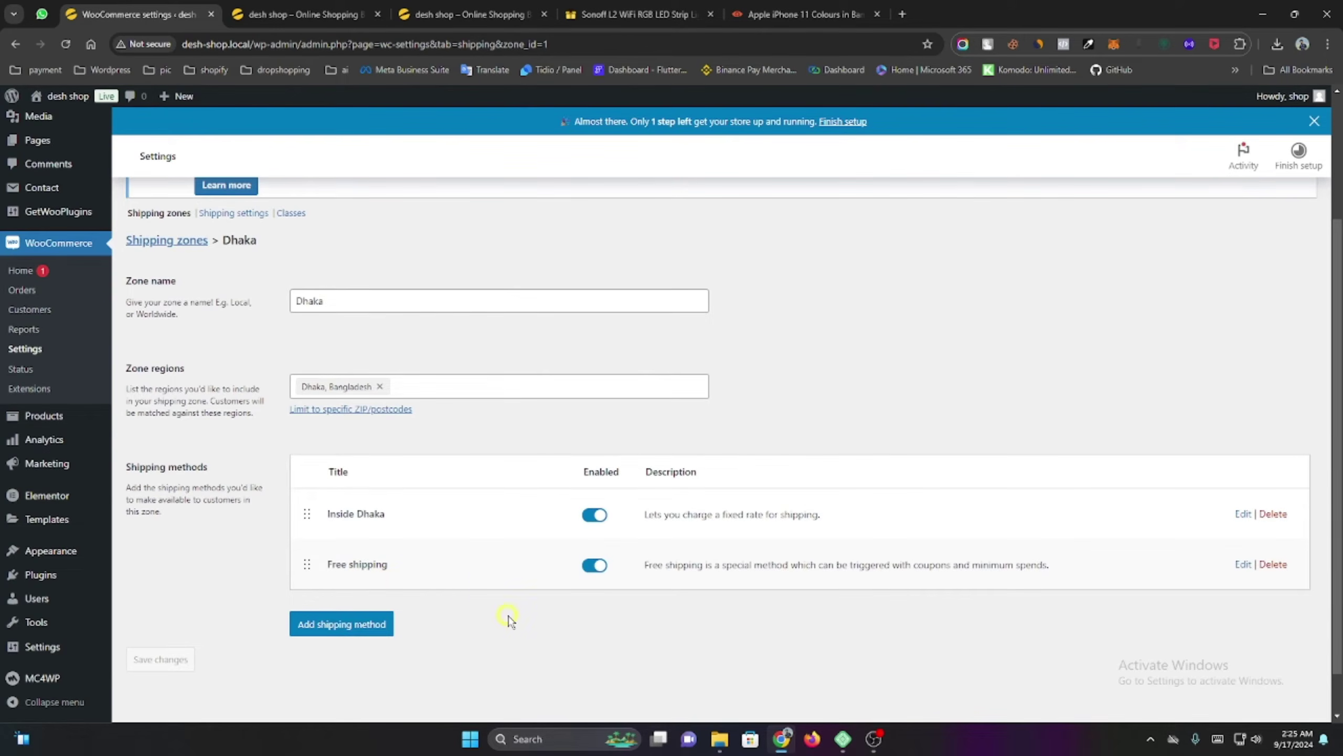
pyautogui.scroll(3, 182, 408)
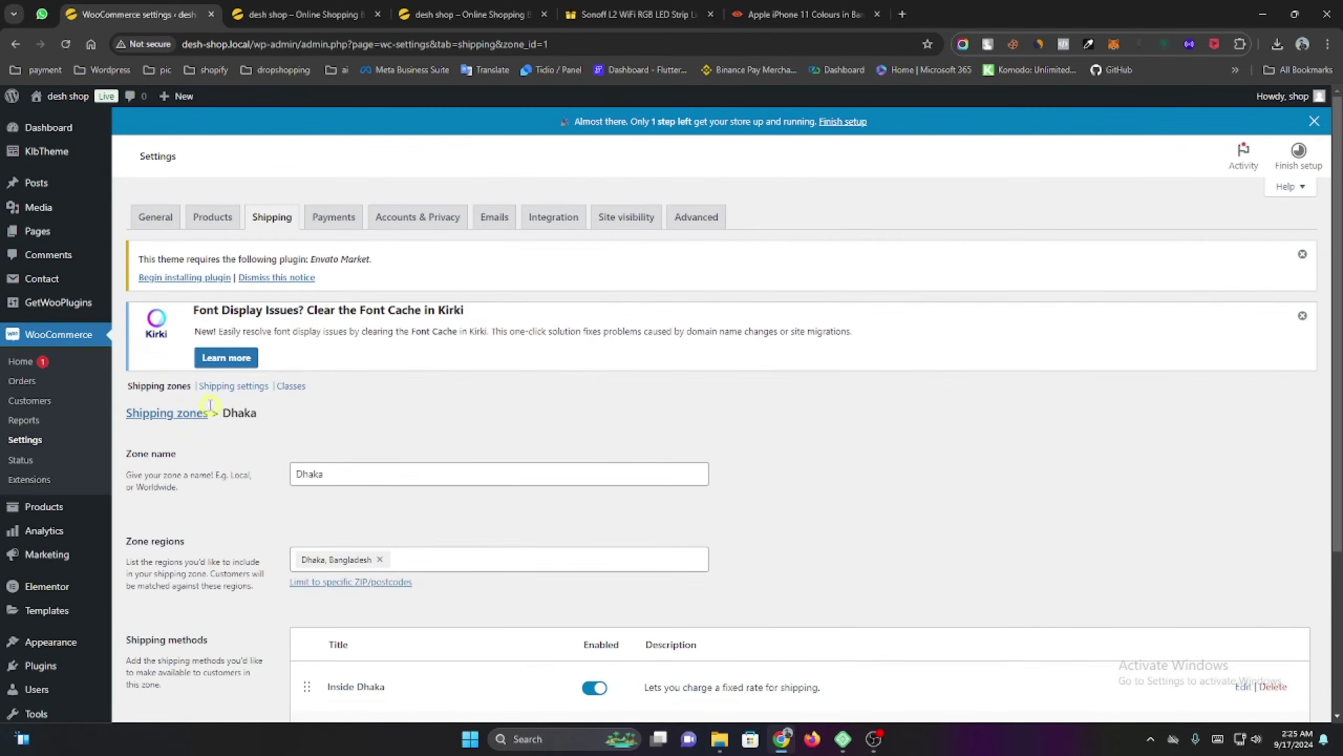
# Start a new shipping zone named Outside Dhaka.
pyautogui.click(160, 385)
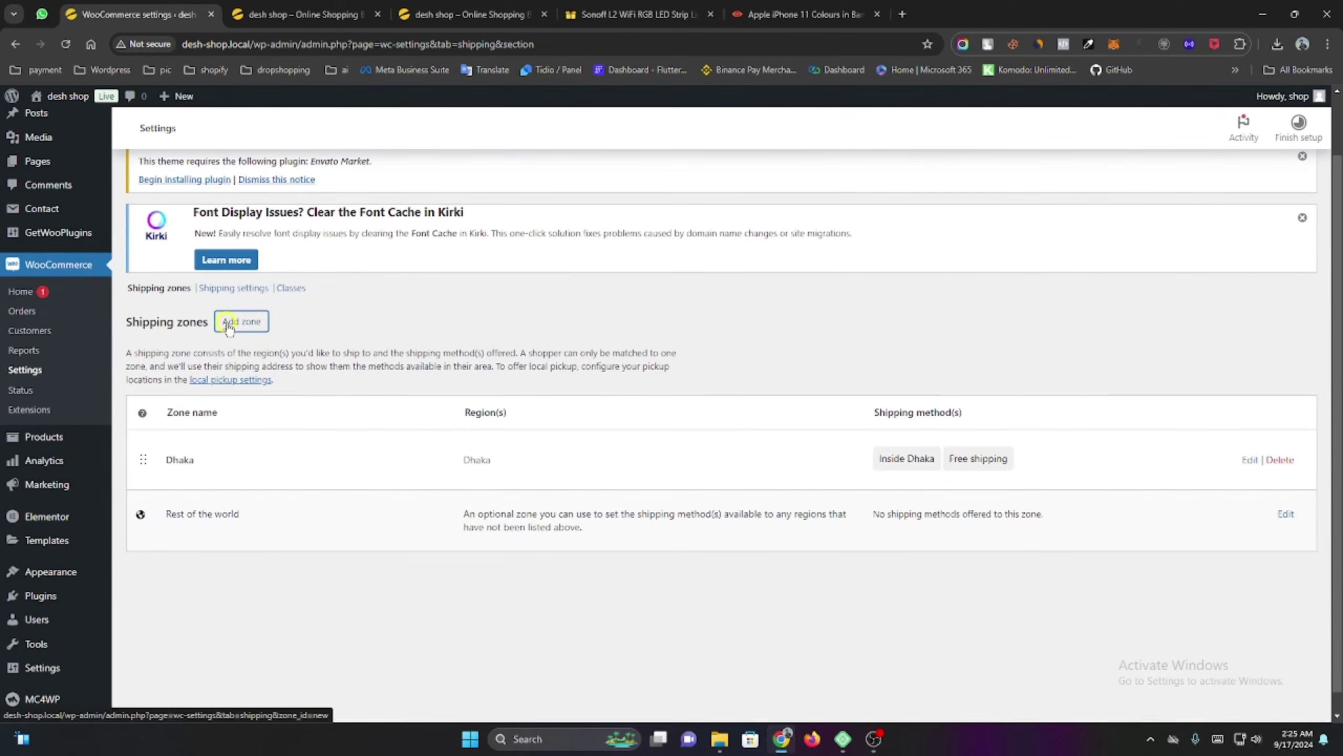
pyautogui.click(228, 327)
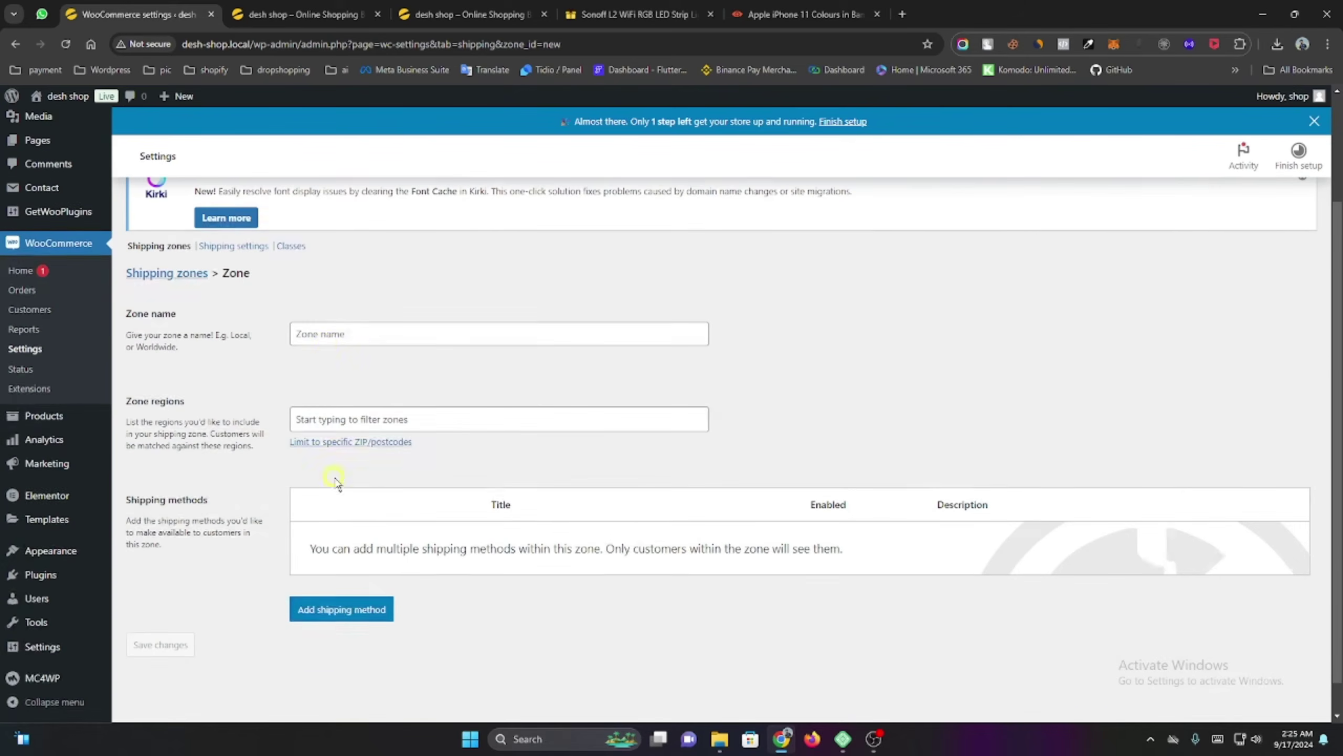
pyautogui.click(327, 343)
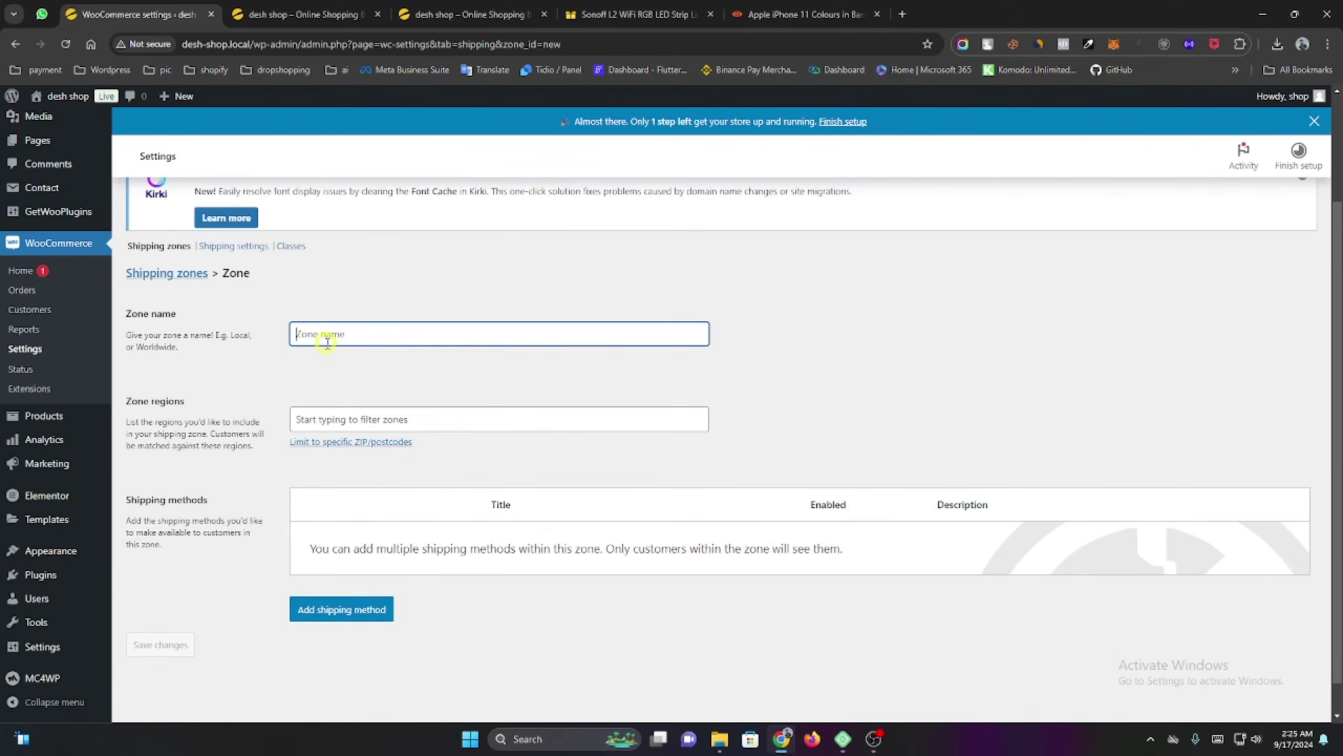
pyautogui.write('Outside Dhaka')
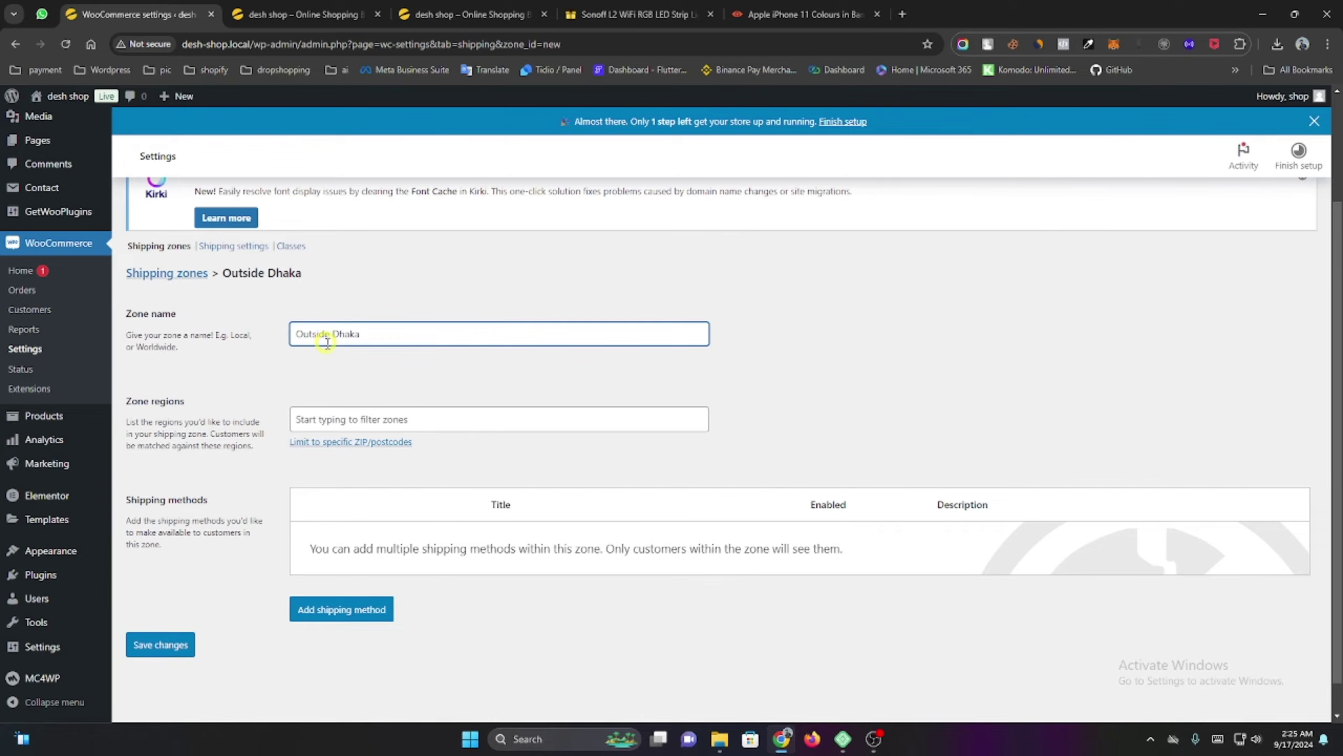
# Add Bogura, Gazipur and Rajshahi in Bangladesh as the zone's regions.
pyautogui.click(316, 417)
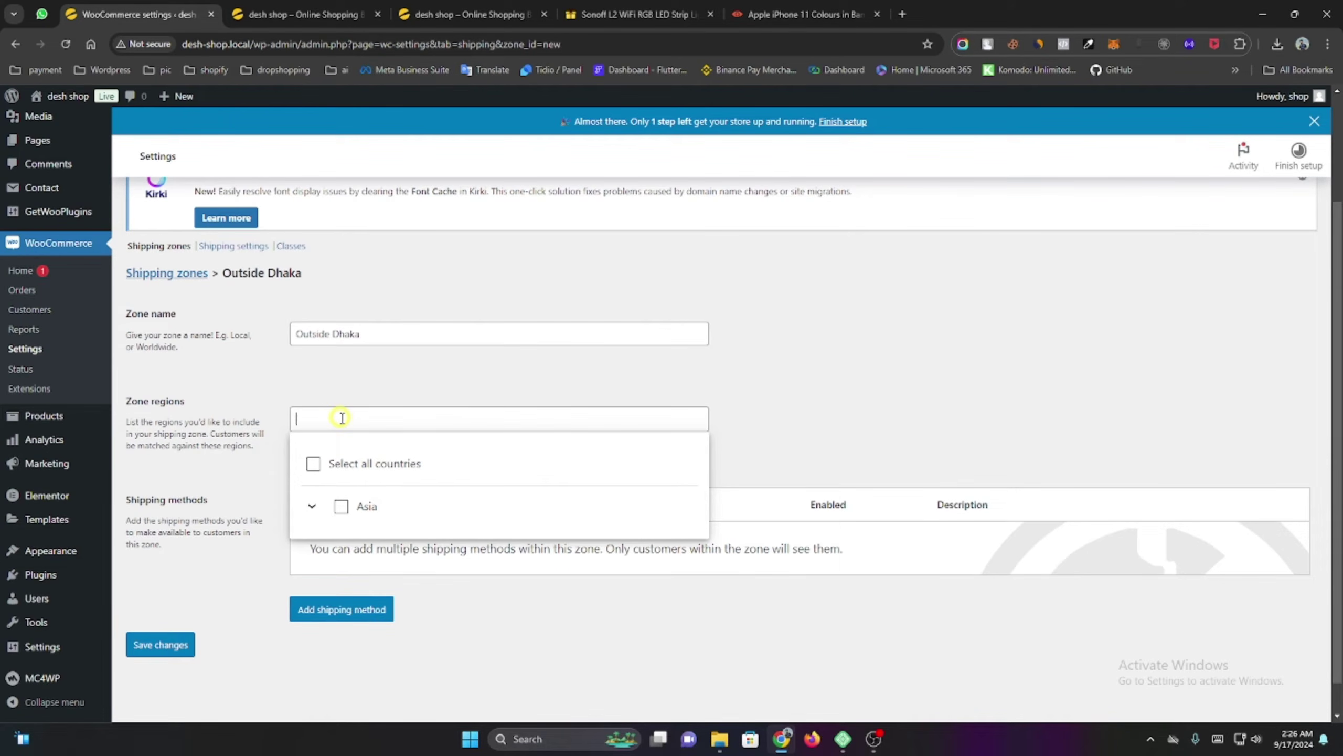
pyautogui.write('g')
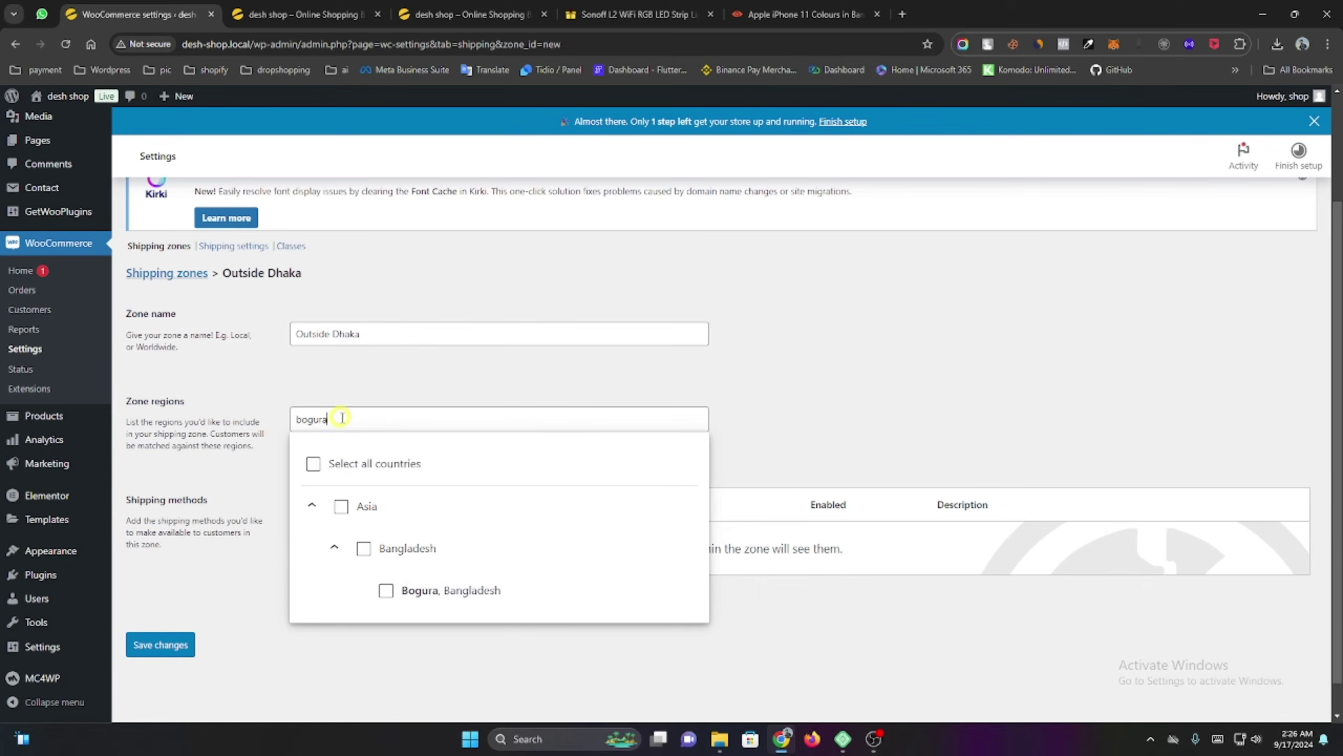
pyautogui.write('ura')
pyautogui.click(386, 589)
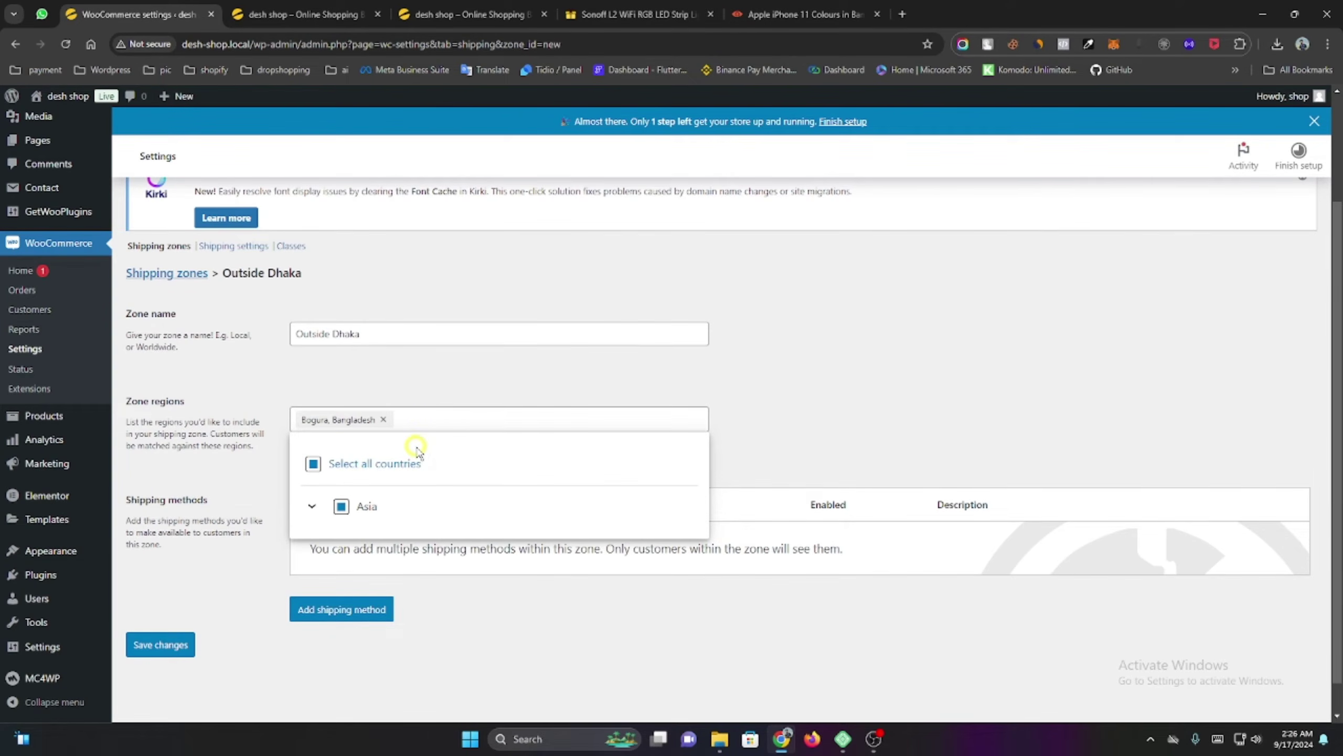
pyautogui.write('gazipu')
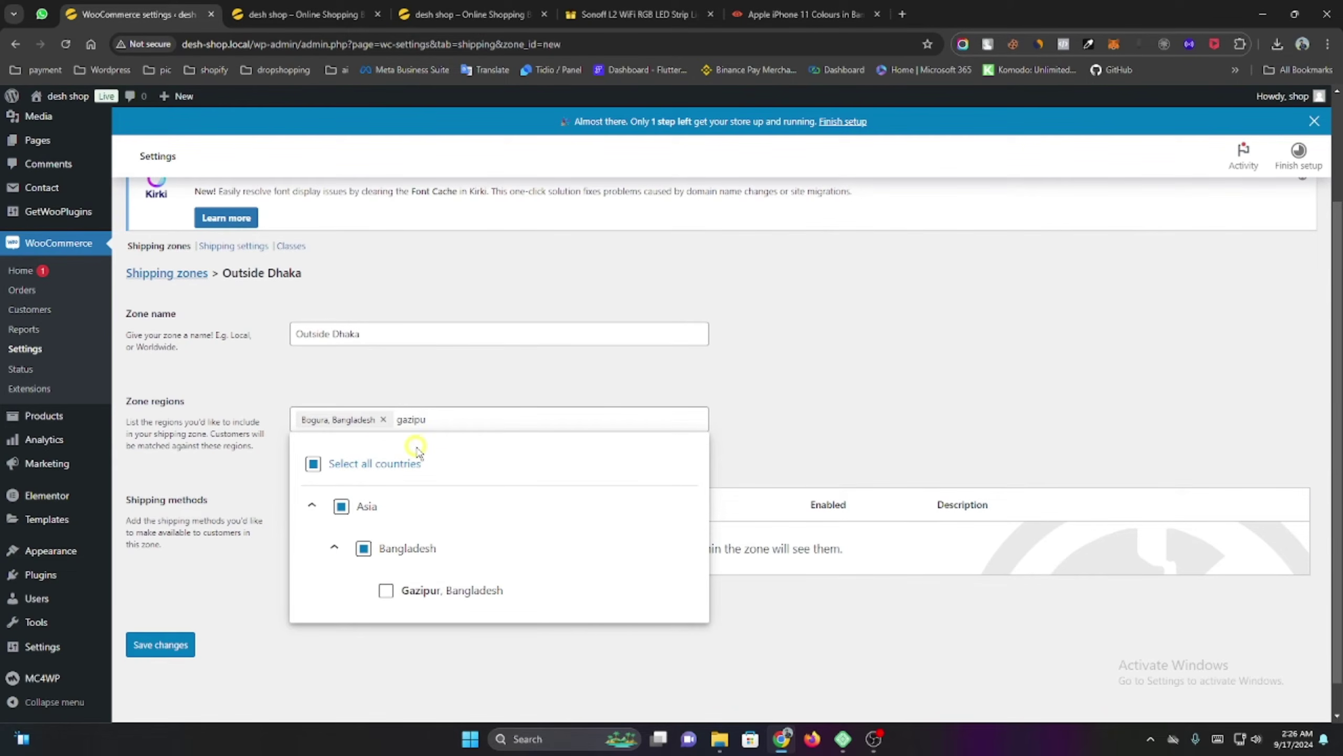
pyautogui.click(387, 590)
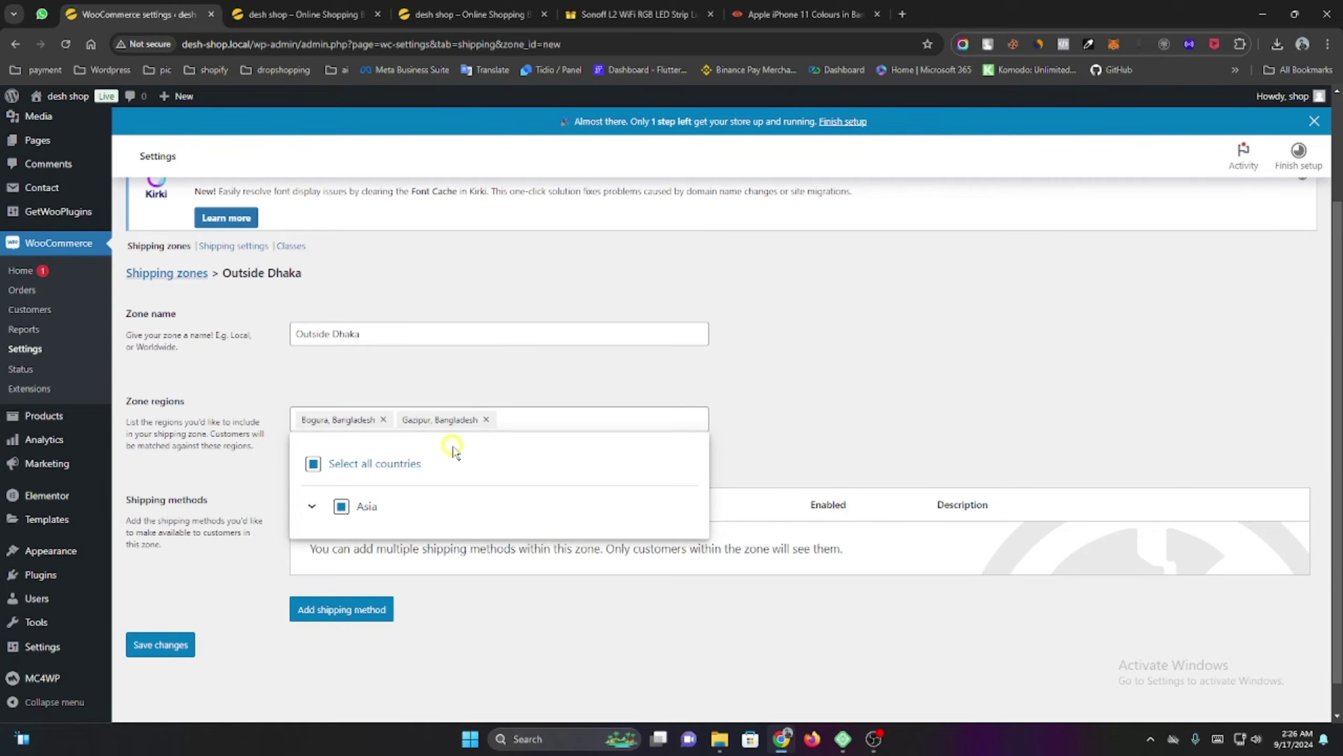
pyautogui.write('rajsha')
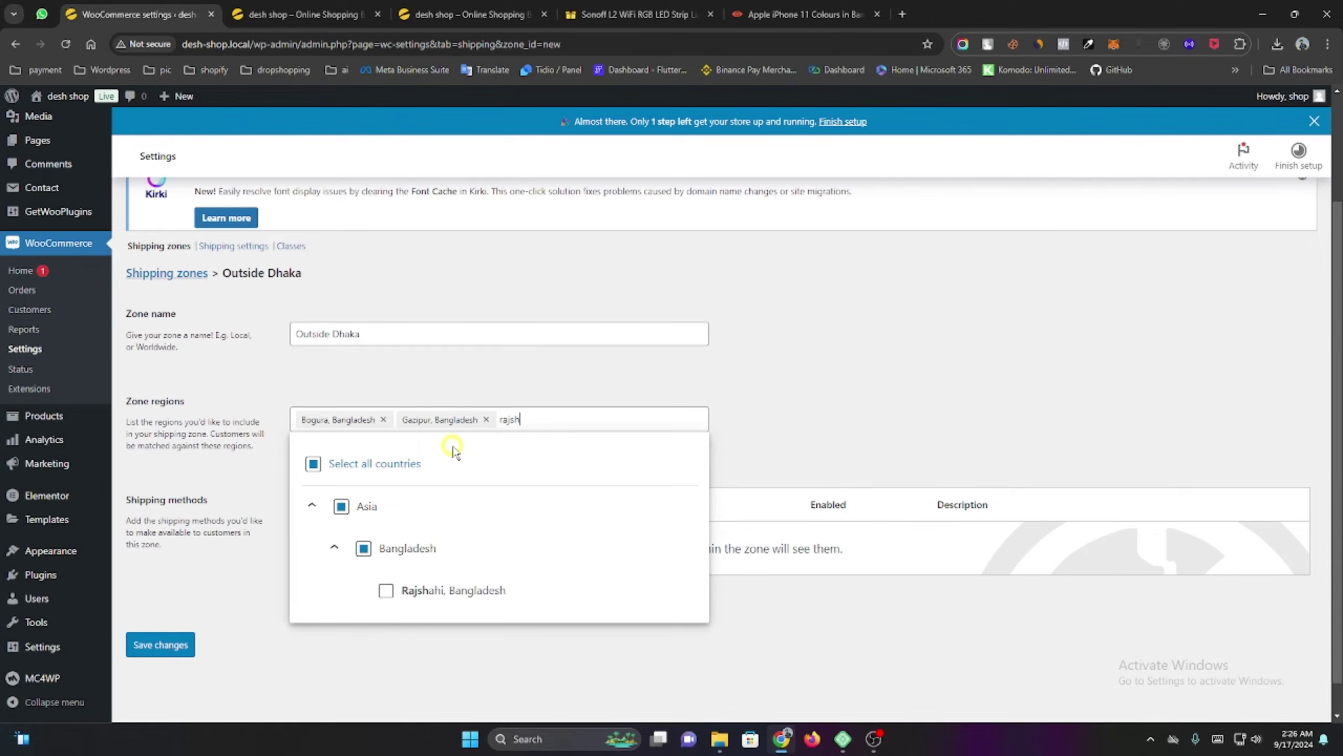
pyautogui.click(386, 590)
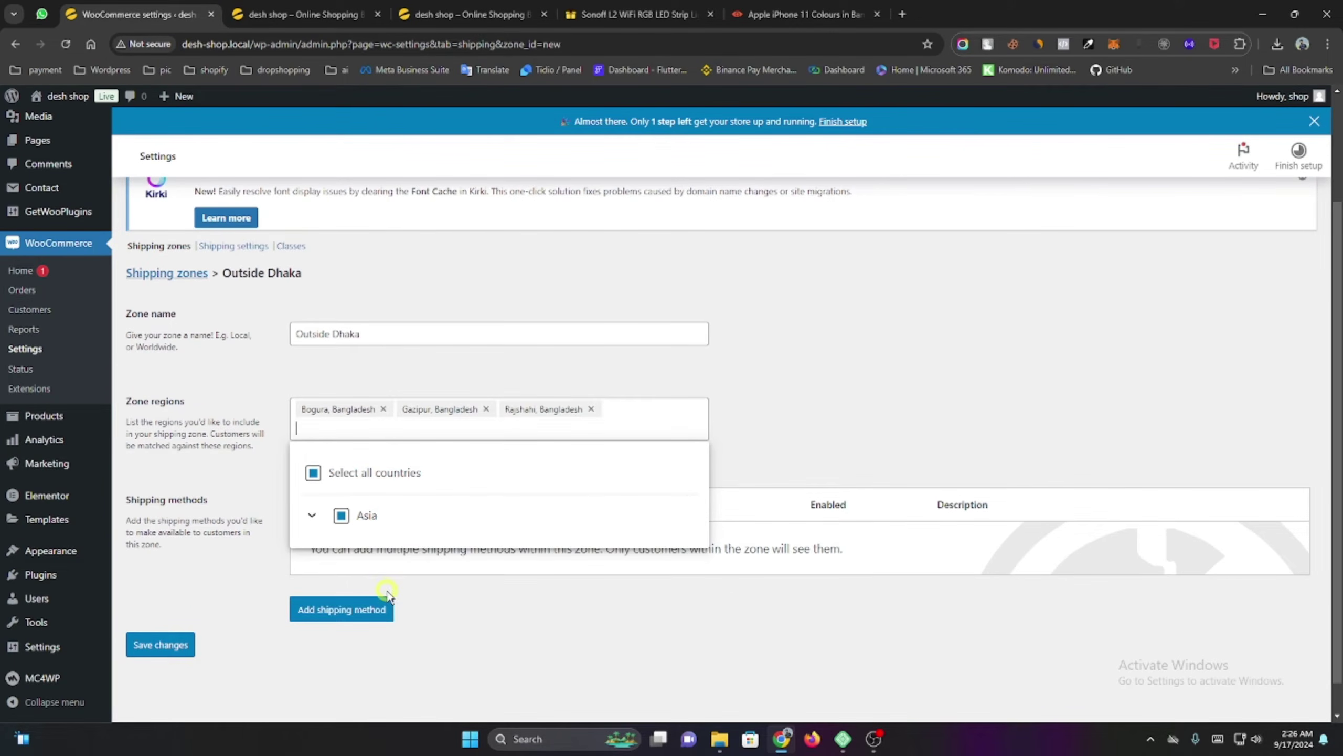
pyautogui.click(494, 616)
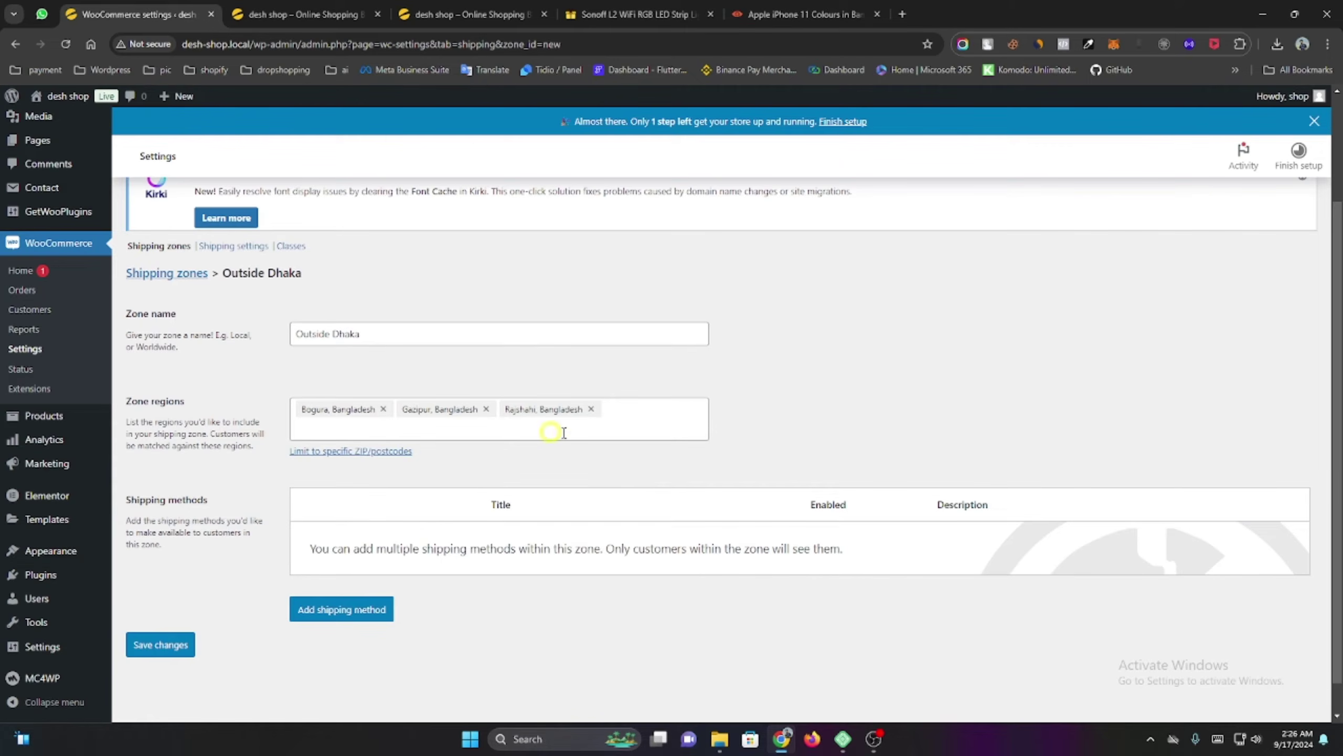
pyautogui.click(663, 425)
pyautogui.click(823, 428)
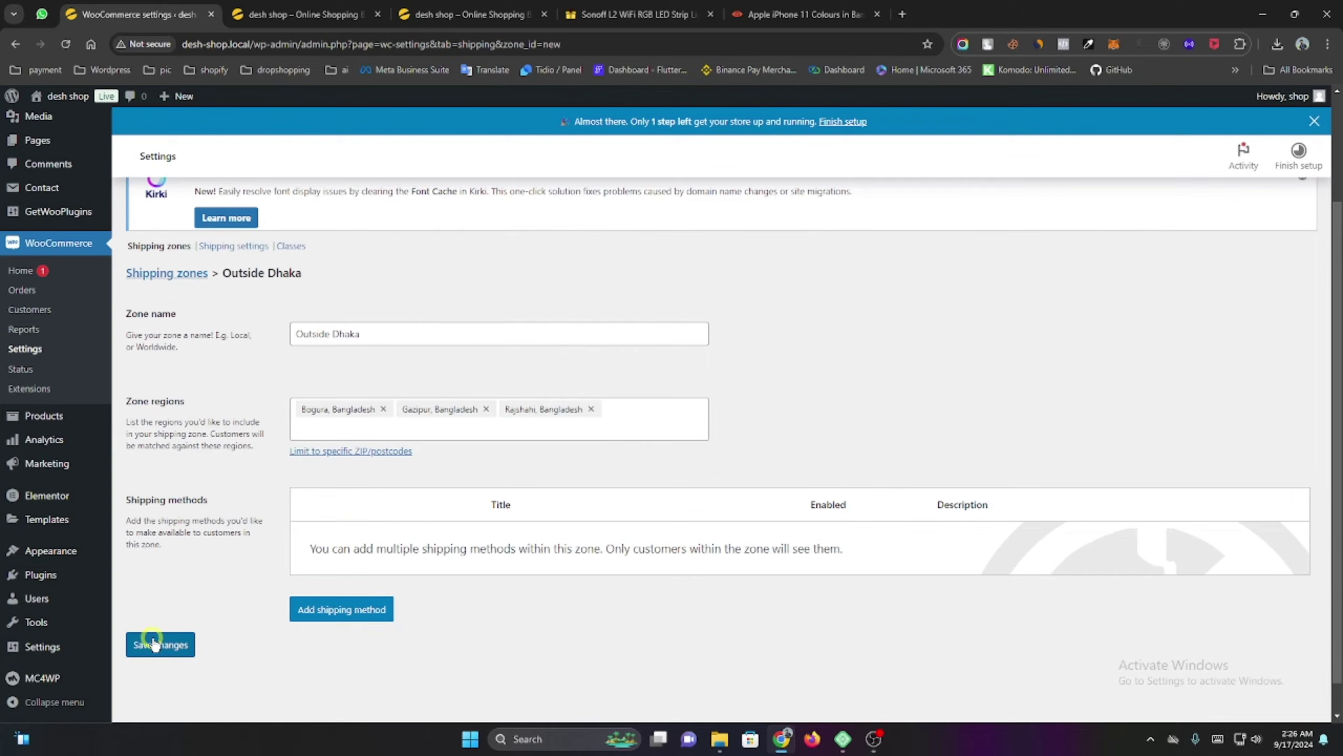
# Add a Flat rate method to the Outside Dhaka zone and rename it Shipping.
pyautogui.click(341, 609)
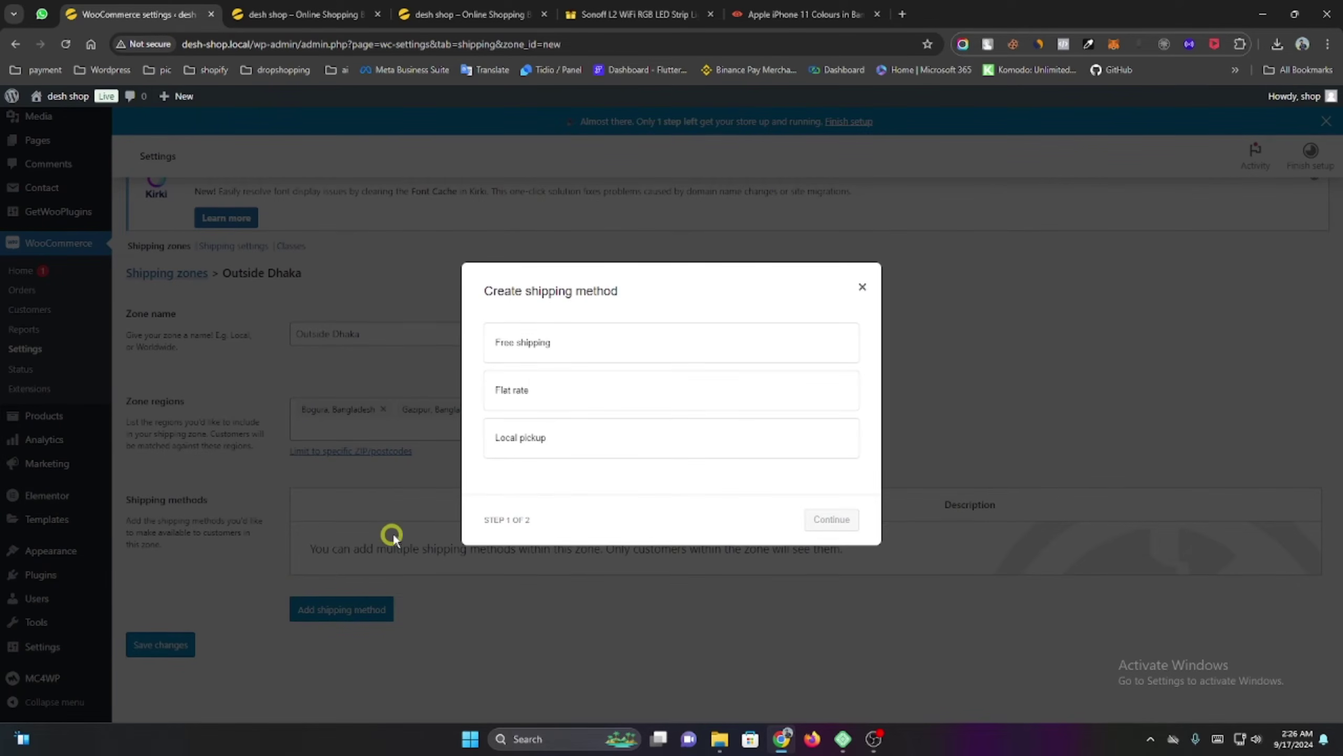
pyautogui.click(511, 393)
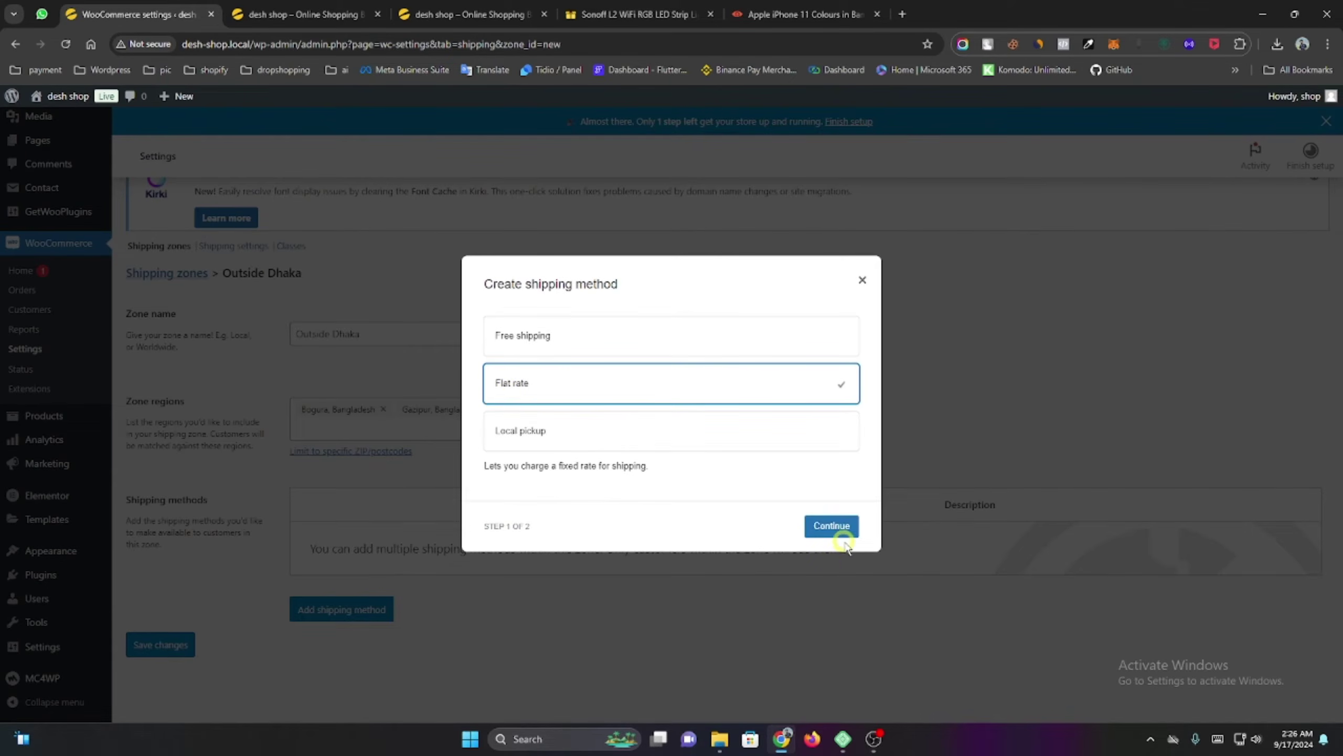
pyautogui.click(831, 529)
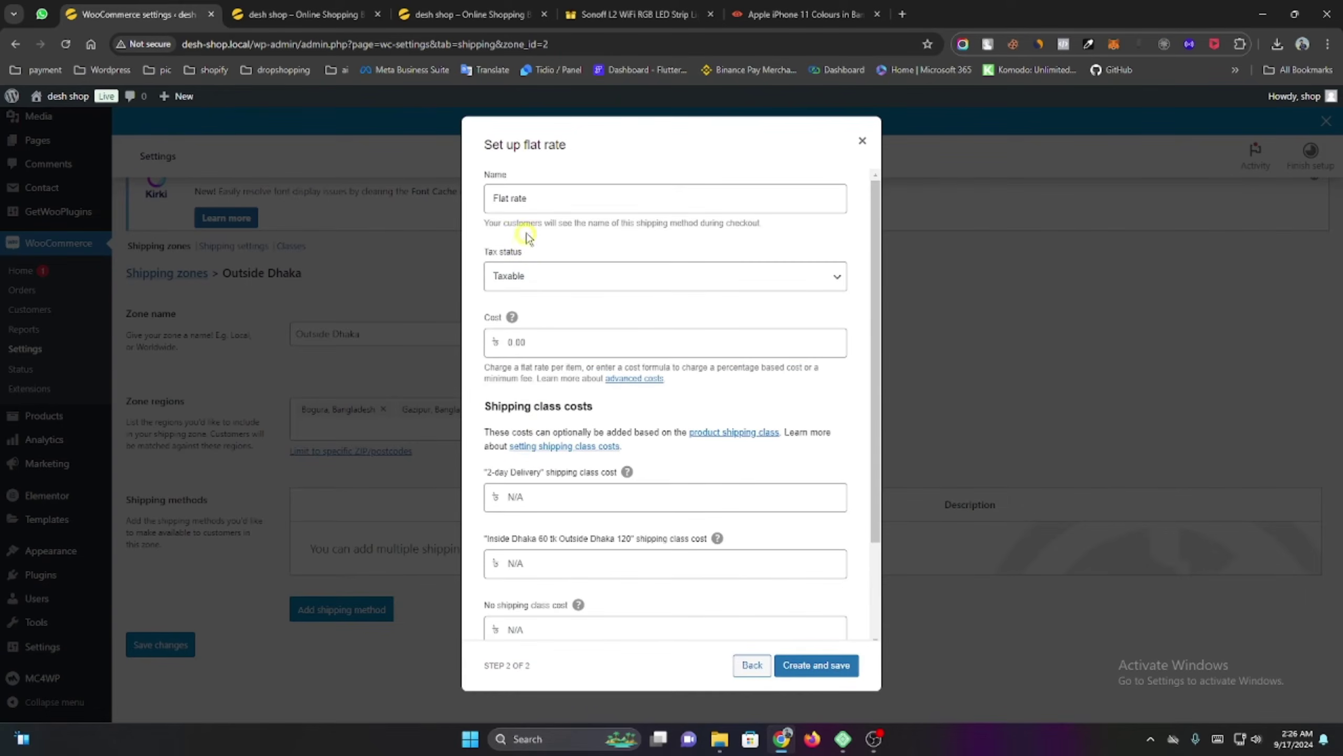
pyautogui.tripleClick(534, 199)
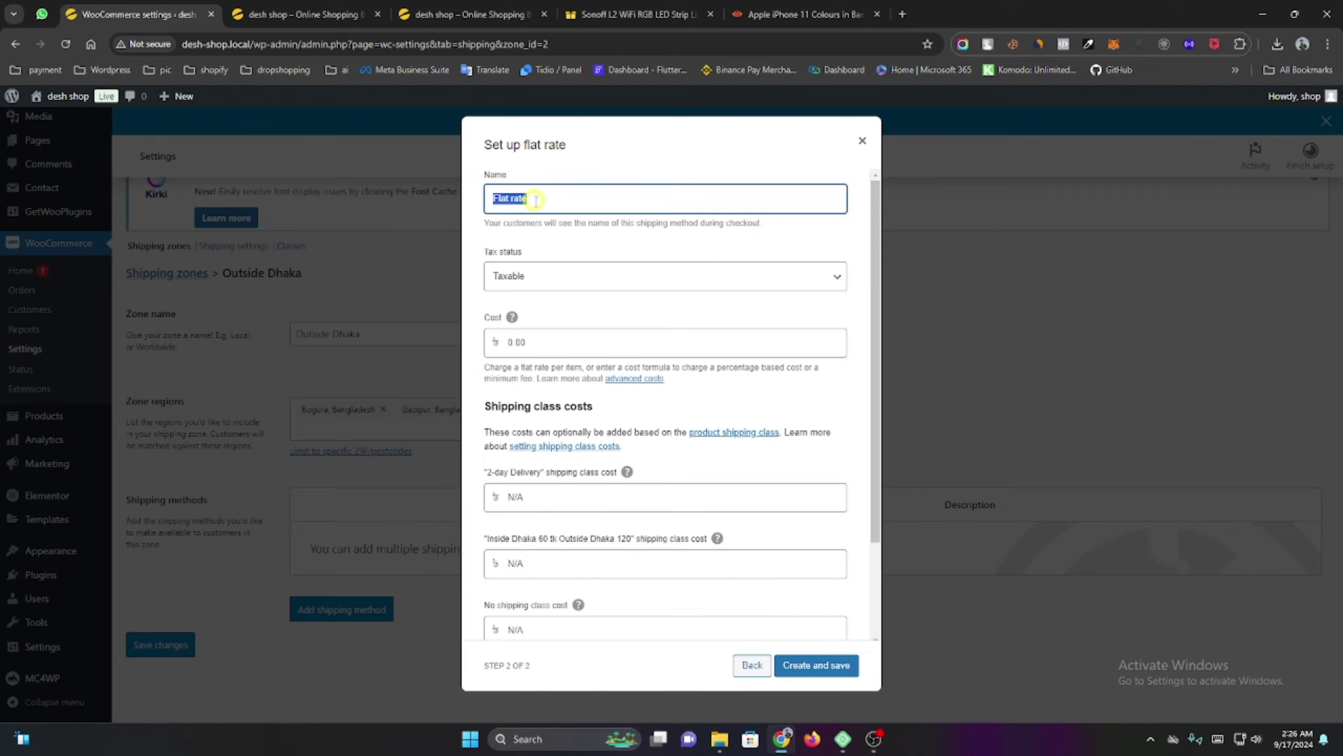
pyautogui.press('BackSpace')
pyautogui.write('Shipping')
# Set its tax status to None, give the Inside Dhaka/Outside Dhaka class cost 120, and save.
pyautogui.click(578, 273)
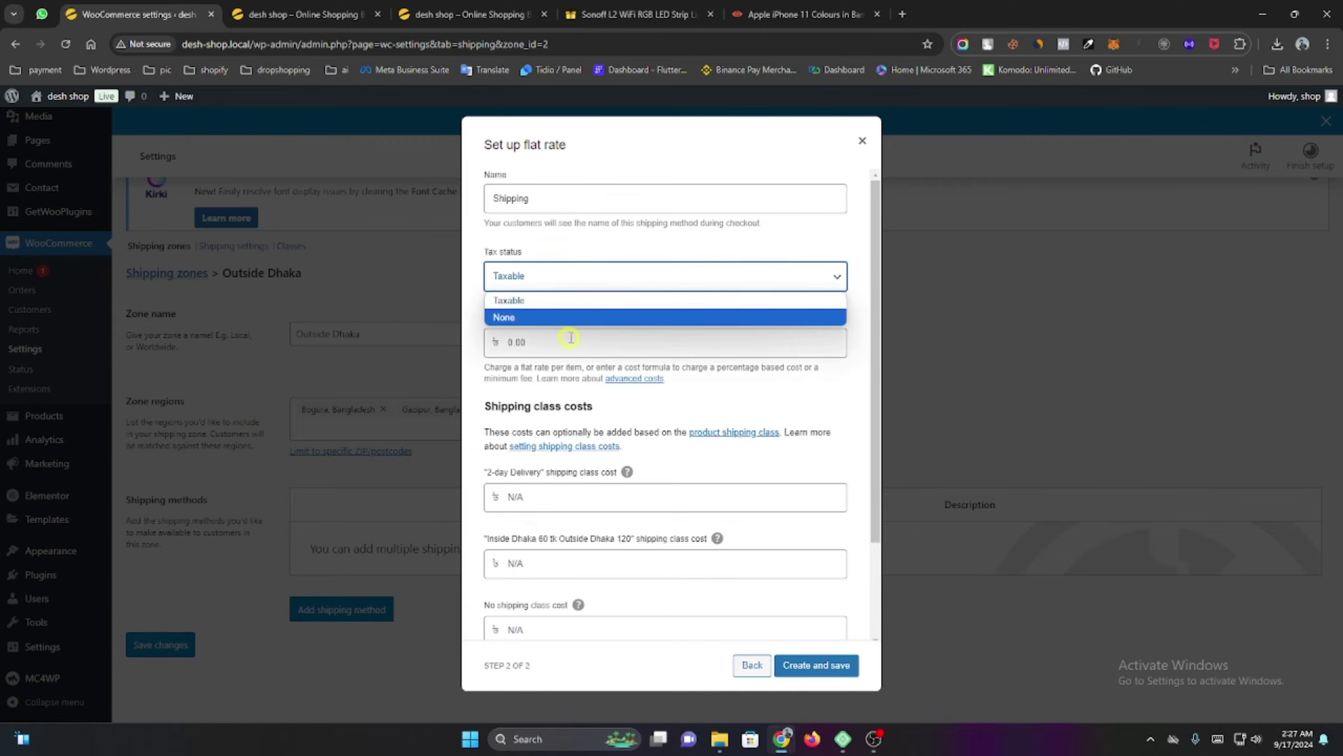
pyautogui.click(566, 314)
pyautogui.doubleClick(551, 356)
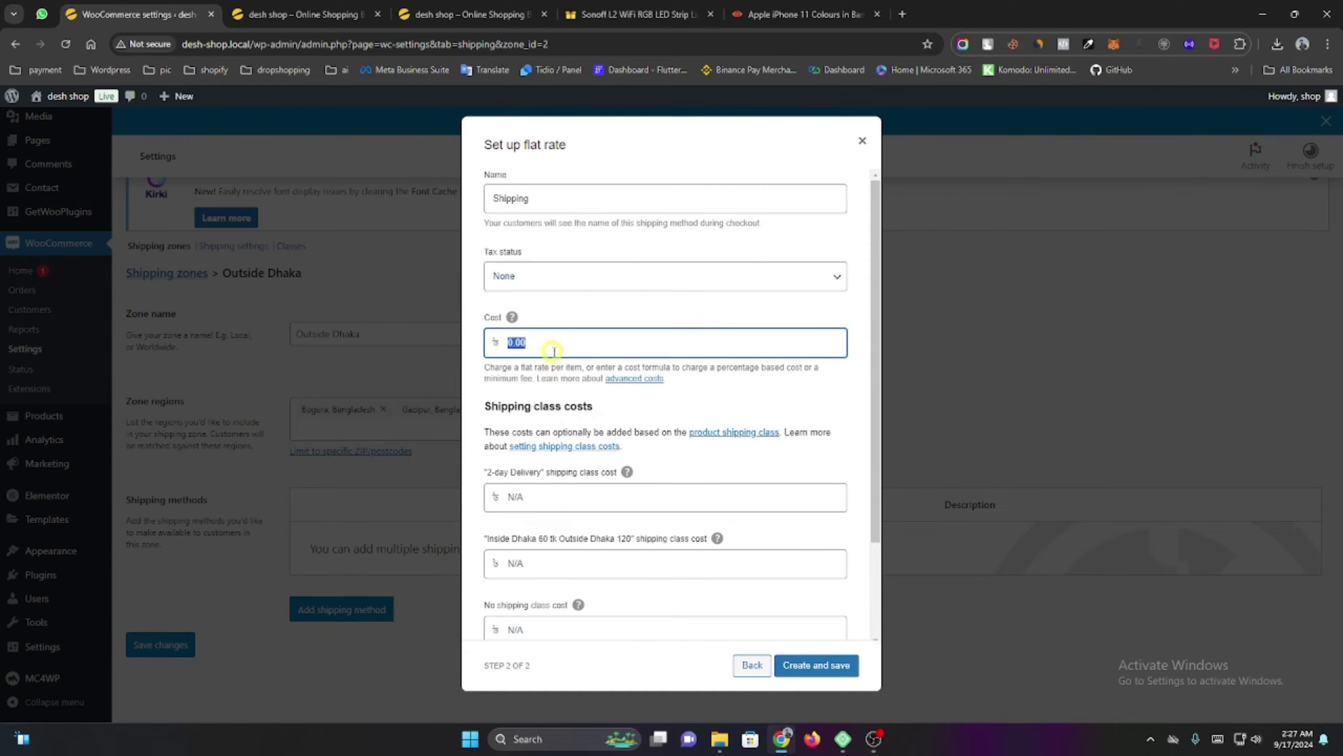
pyautogui.click(592, 563)
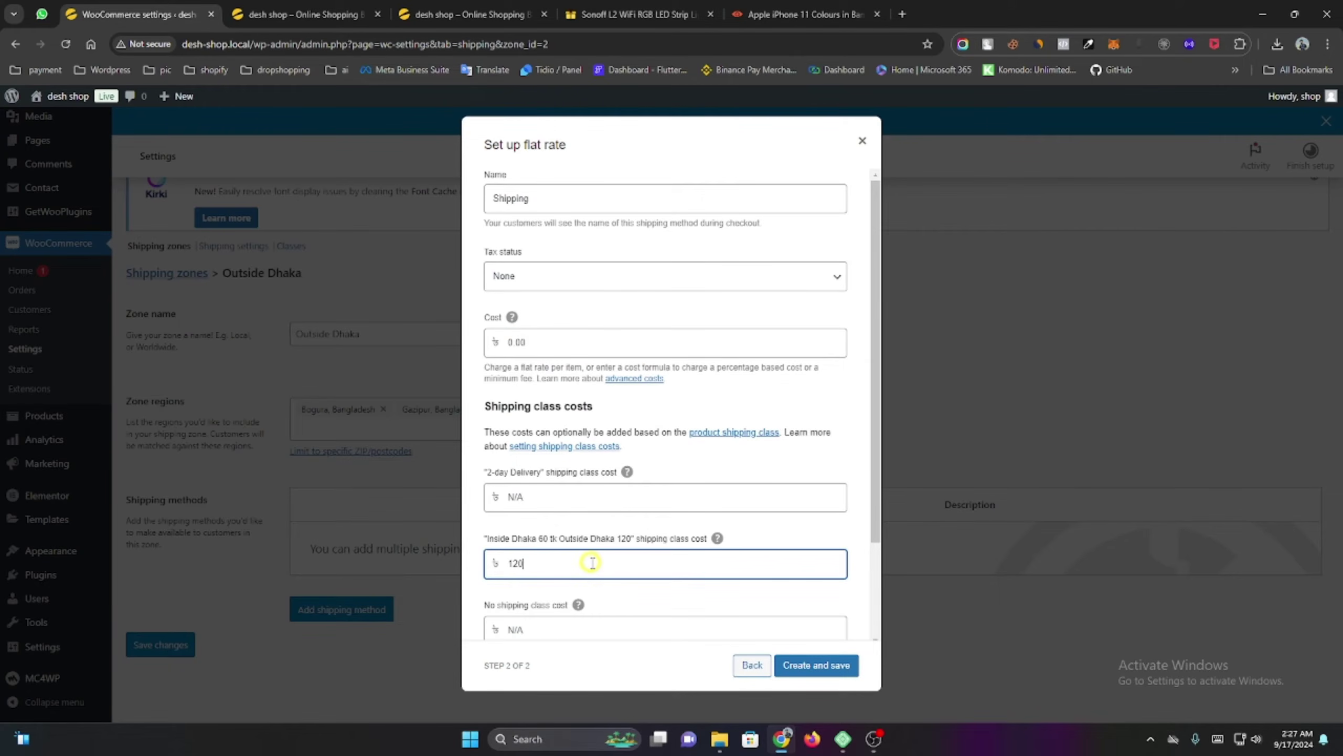
pyautogui.scroll(-2, 592, 563)
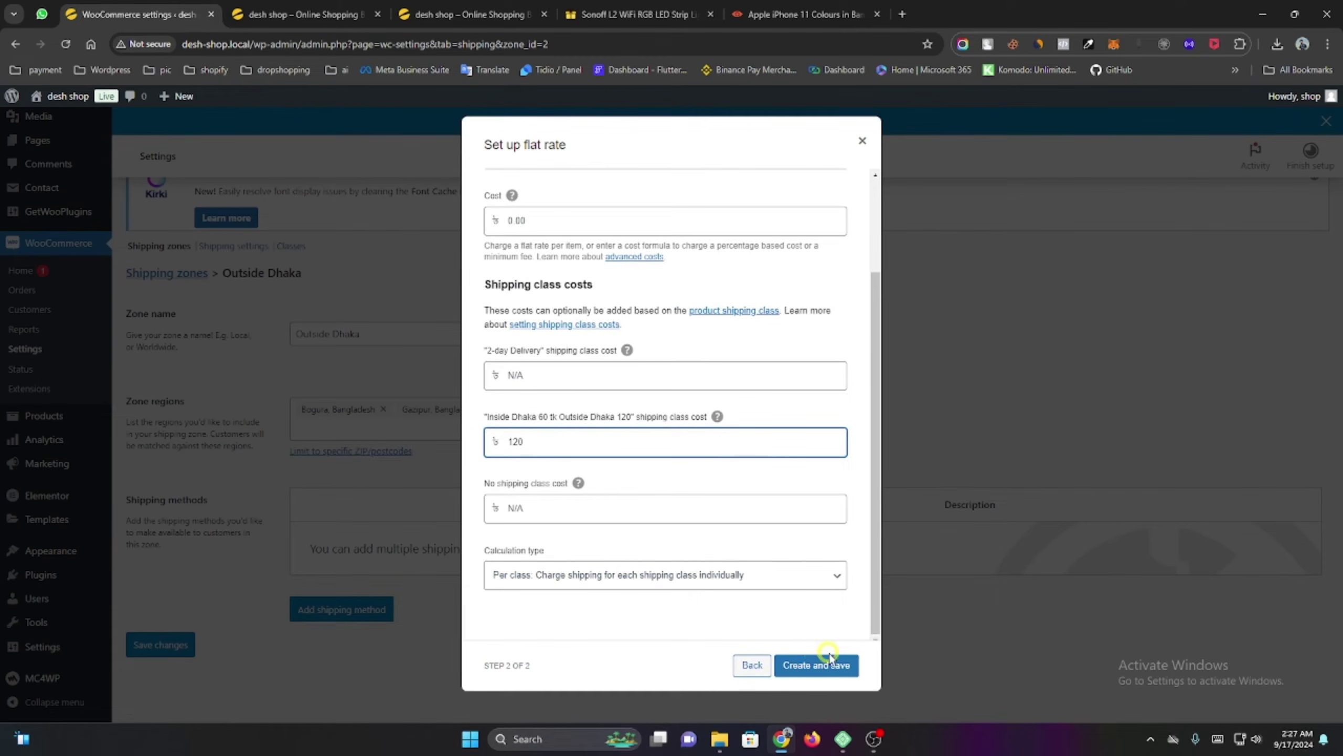
pyautogui.click(817, 665)
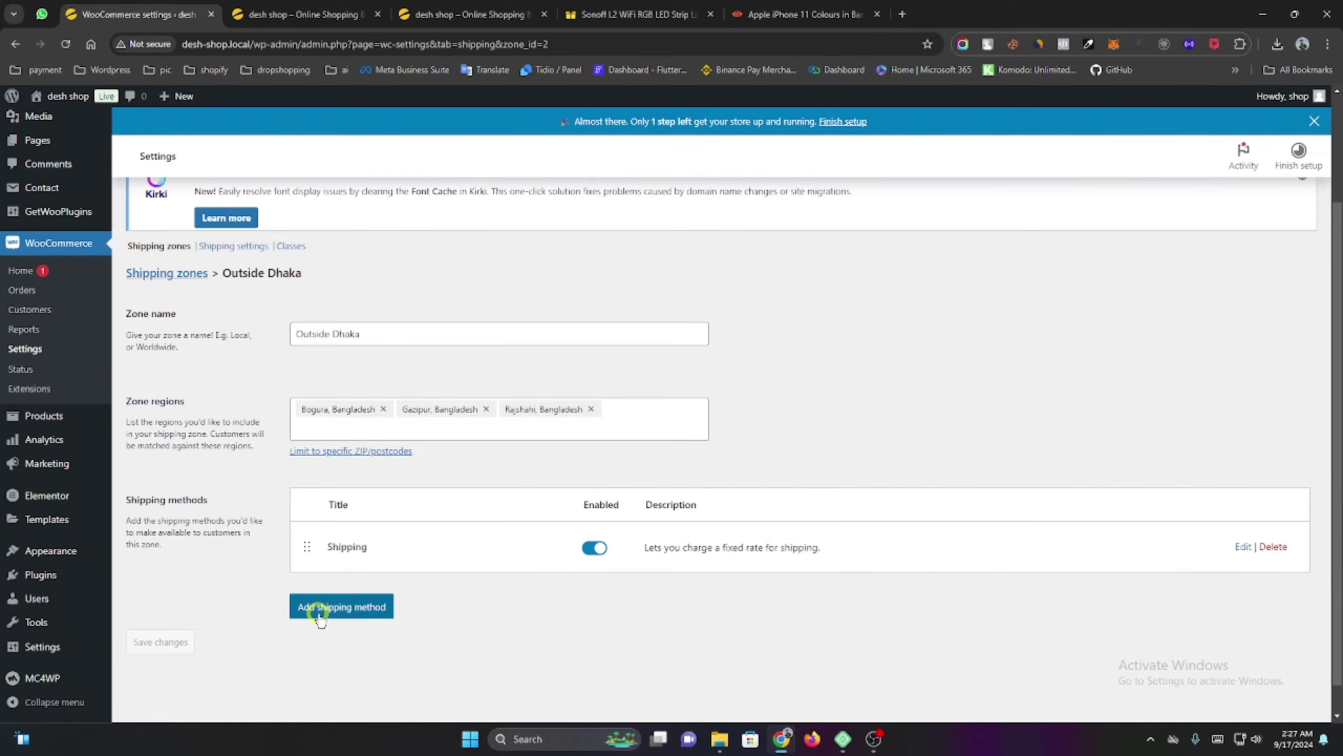
# Add a non-taxable Local pickup method to Outside Dhaka, then return to the storefront.
pyautogui.click(365, 608)
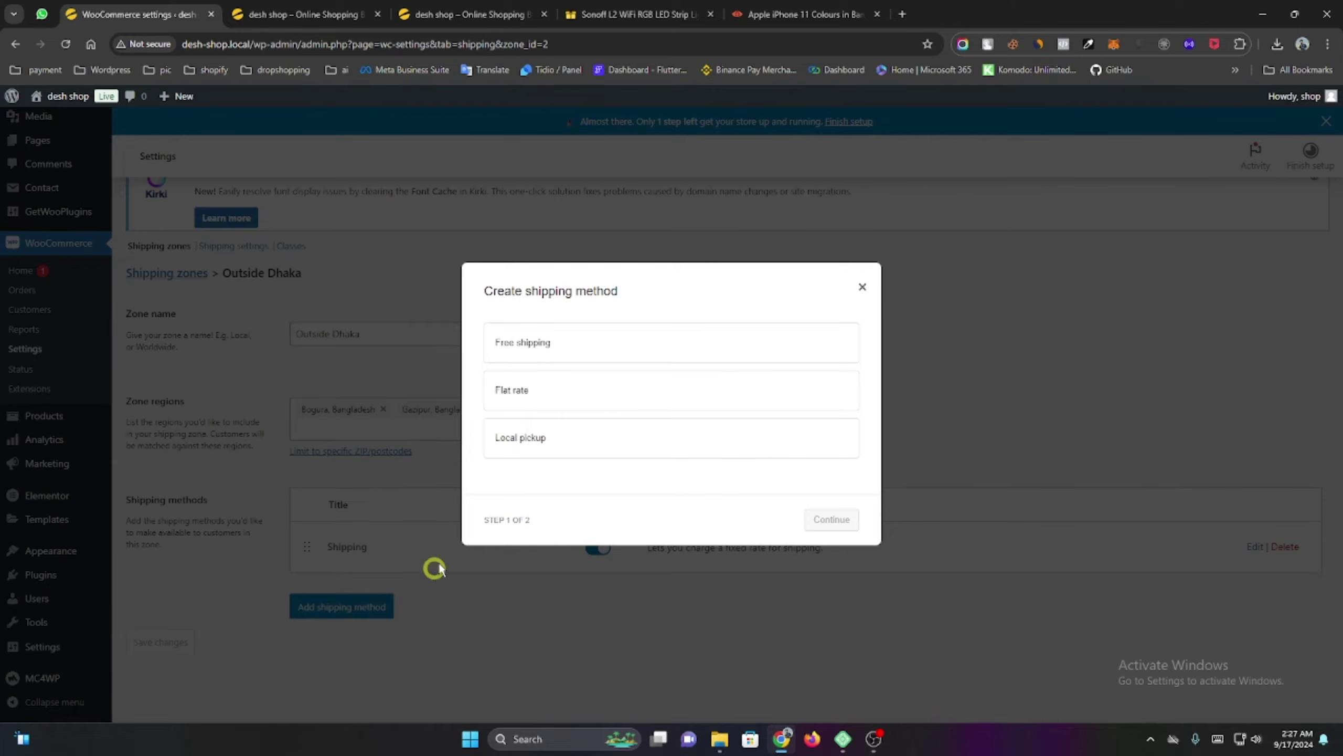
pyautogui.click(555, 444)
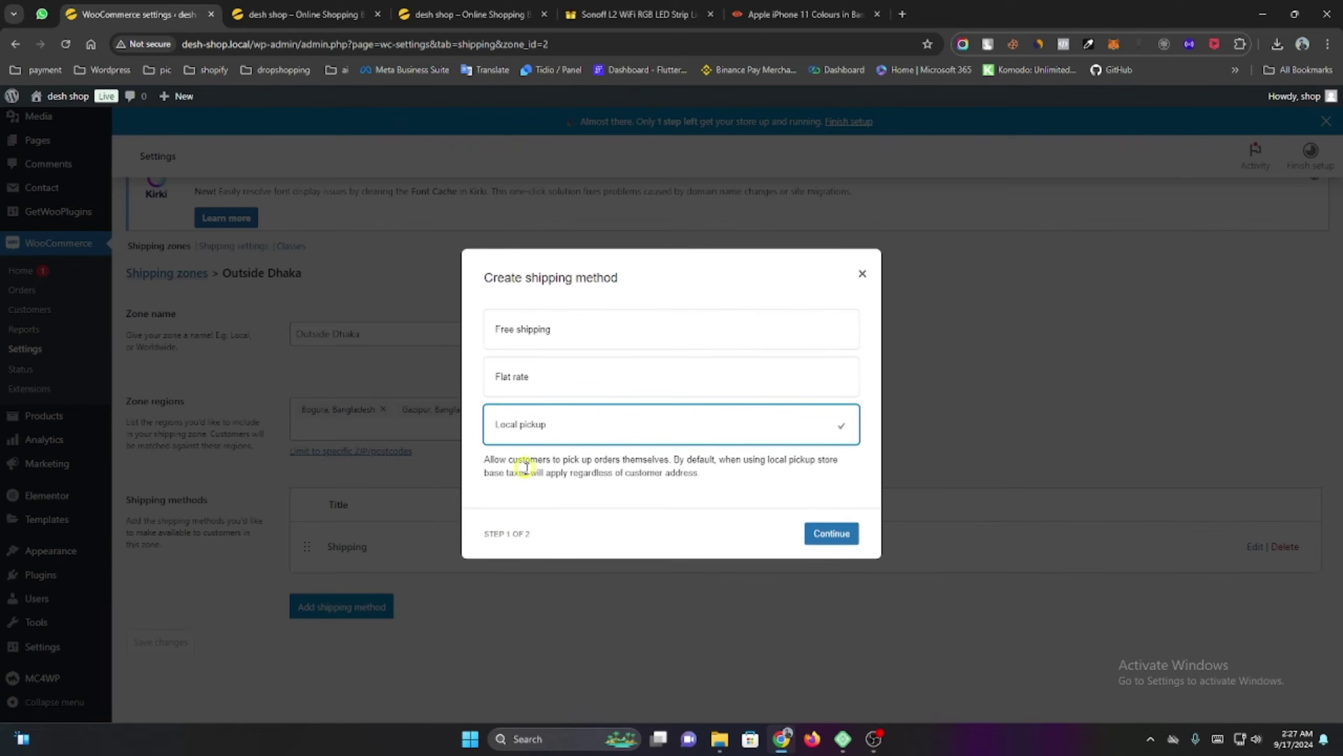
pyautogui.click(838, 532)
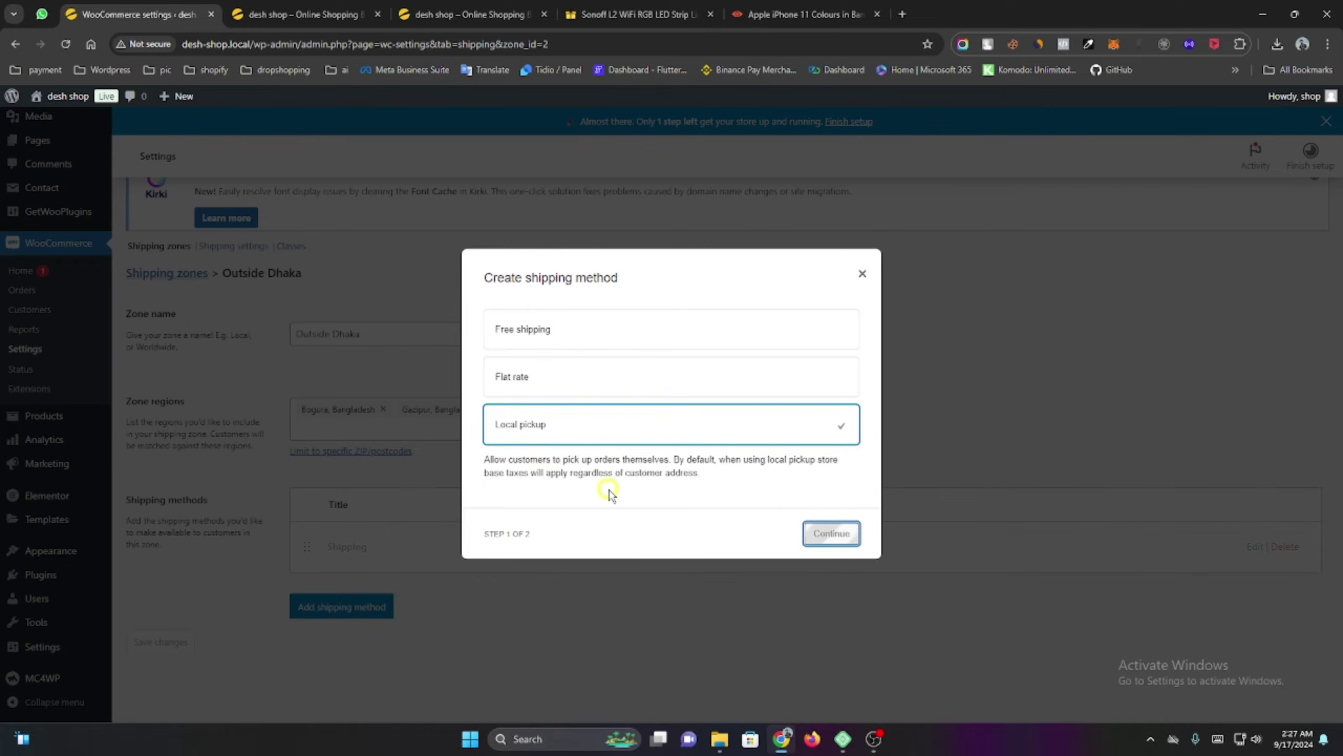
pyautogui.click(543, 394)
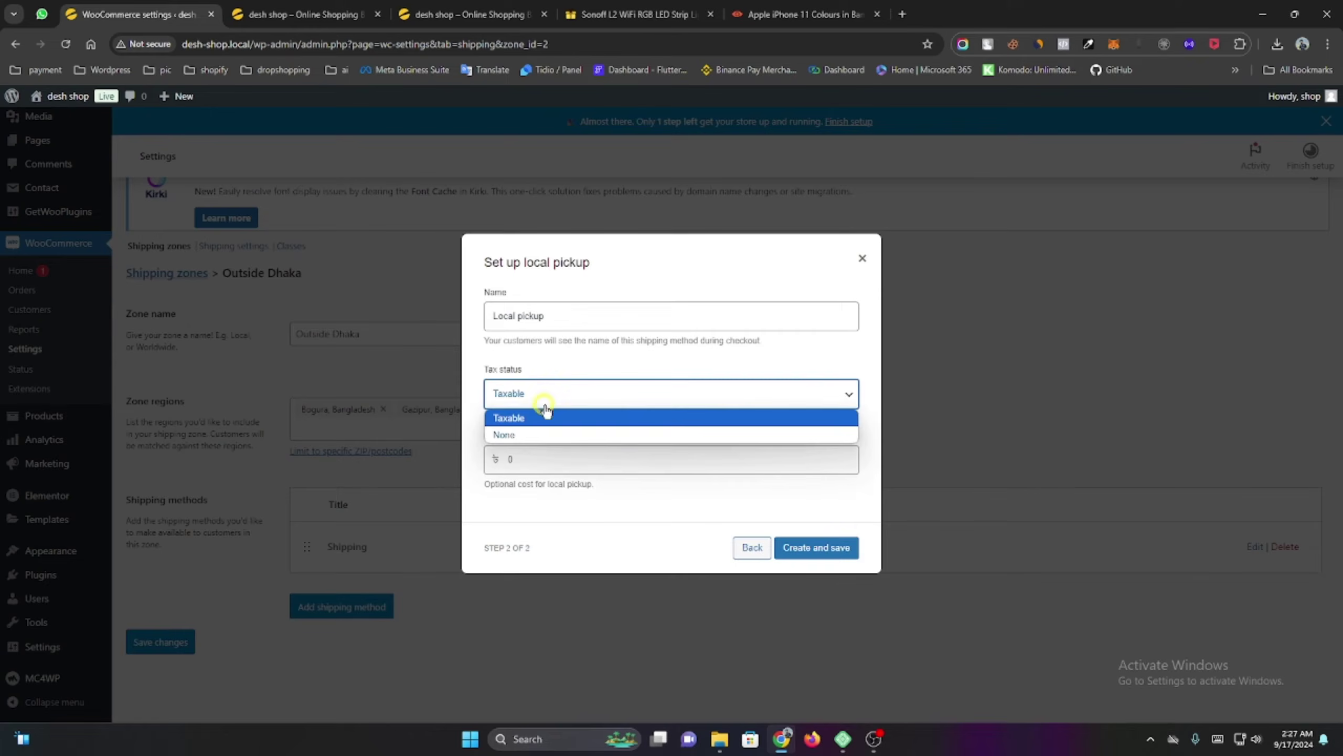
pyautogui.click(537, 435)
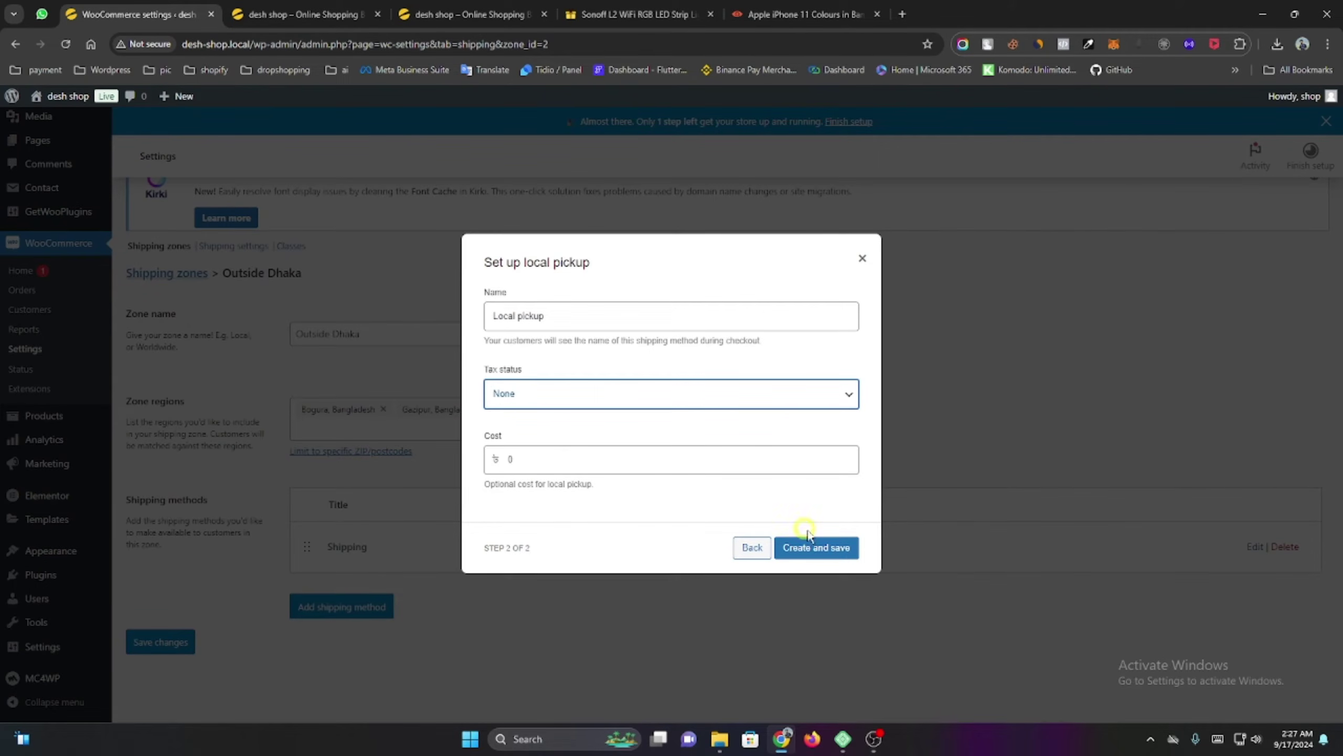
pyautogui.click(824, 552)
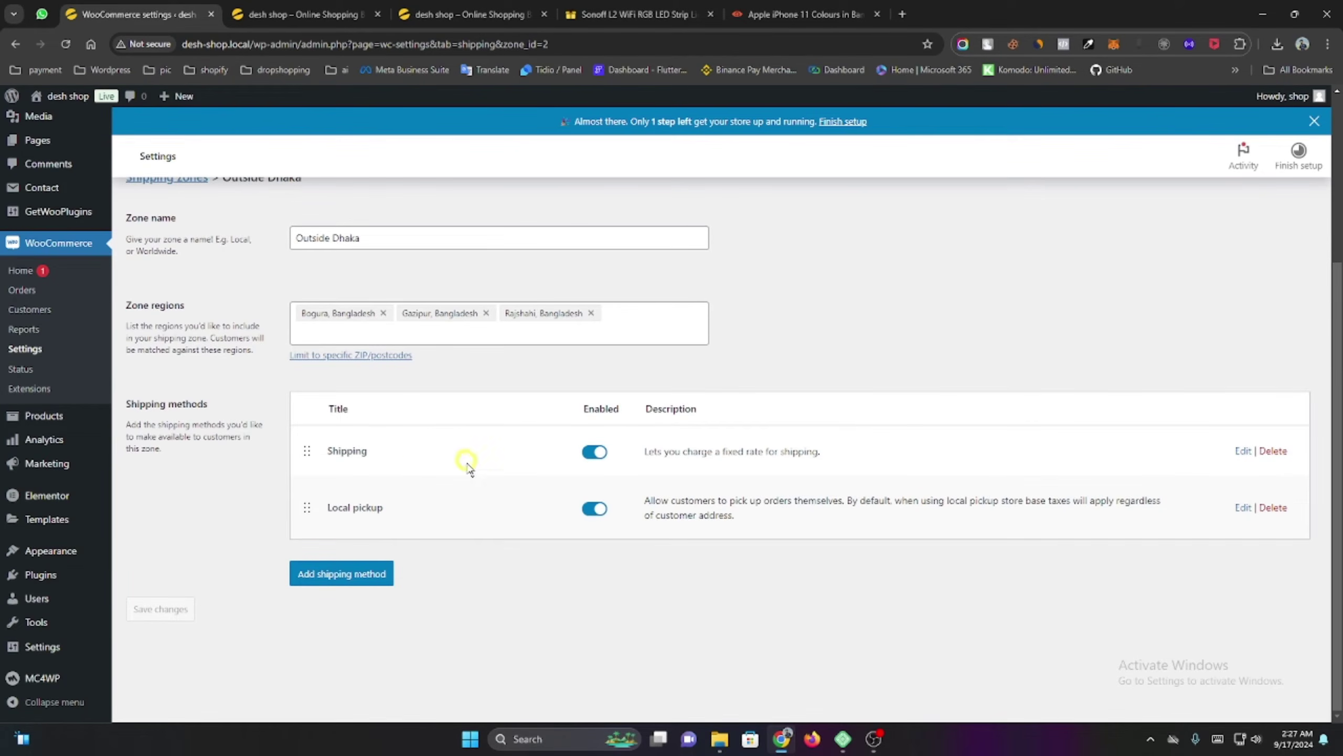
pyautogui.click(290, 6)
# Add the Black iPhone 11 variant to the cart from its product page.
pyautogui.scroll(3, 847, 492)
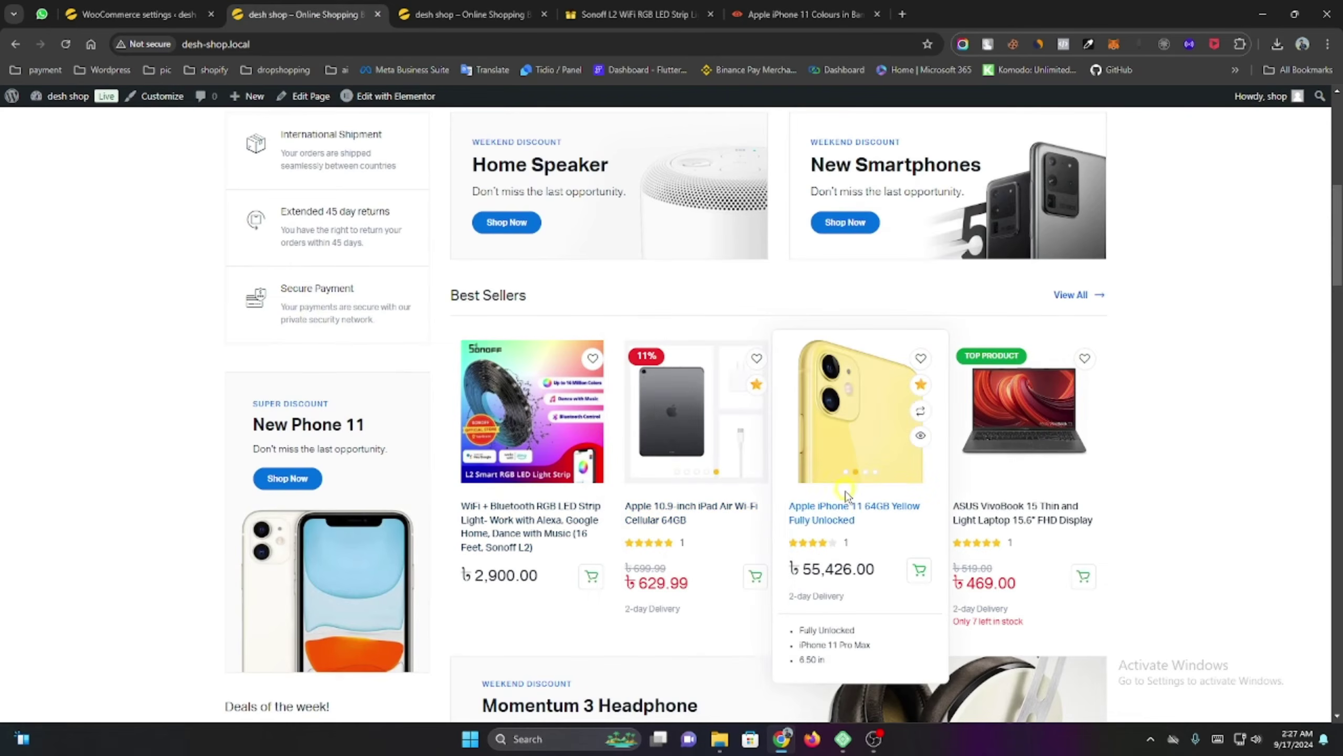
pyautogui.click(636, 373)
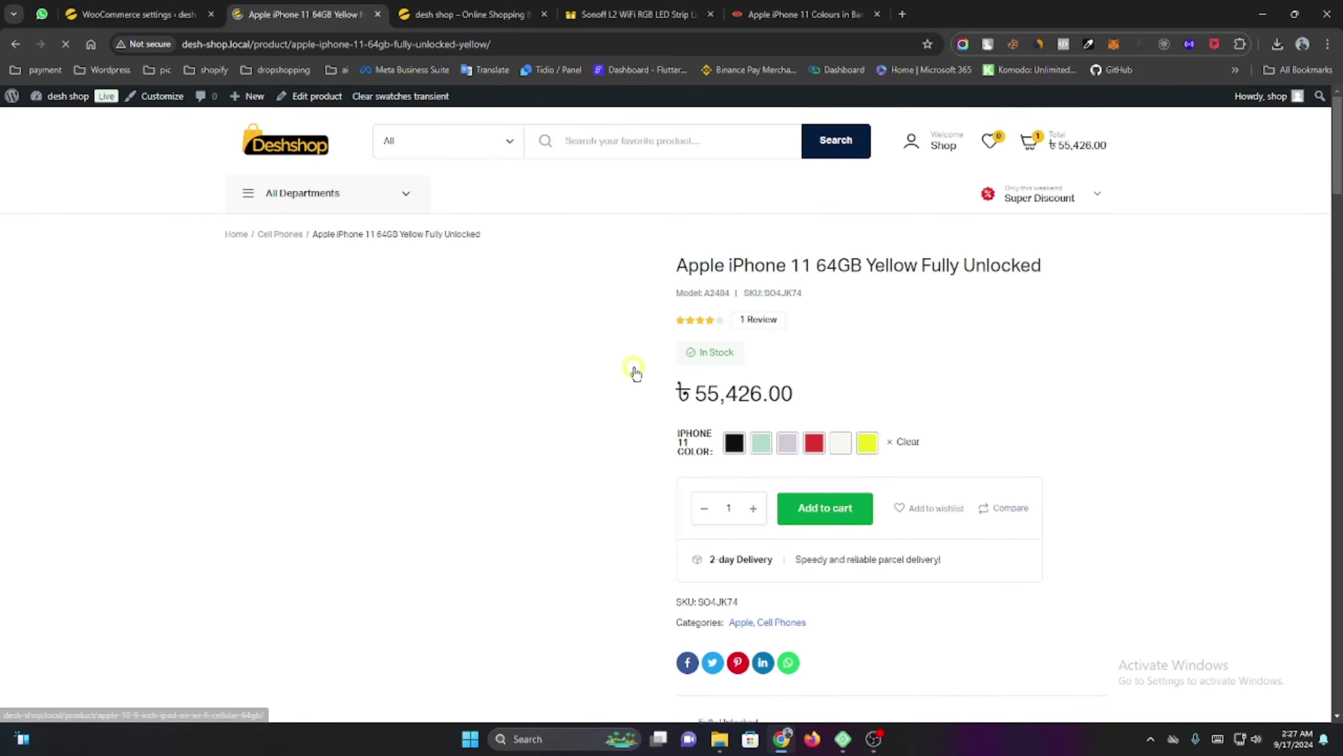
pyautogui.click(831, 507)
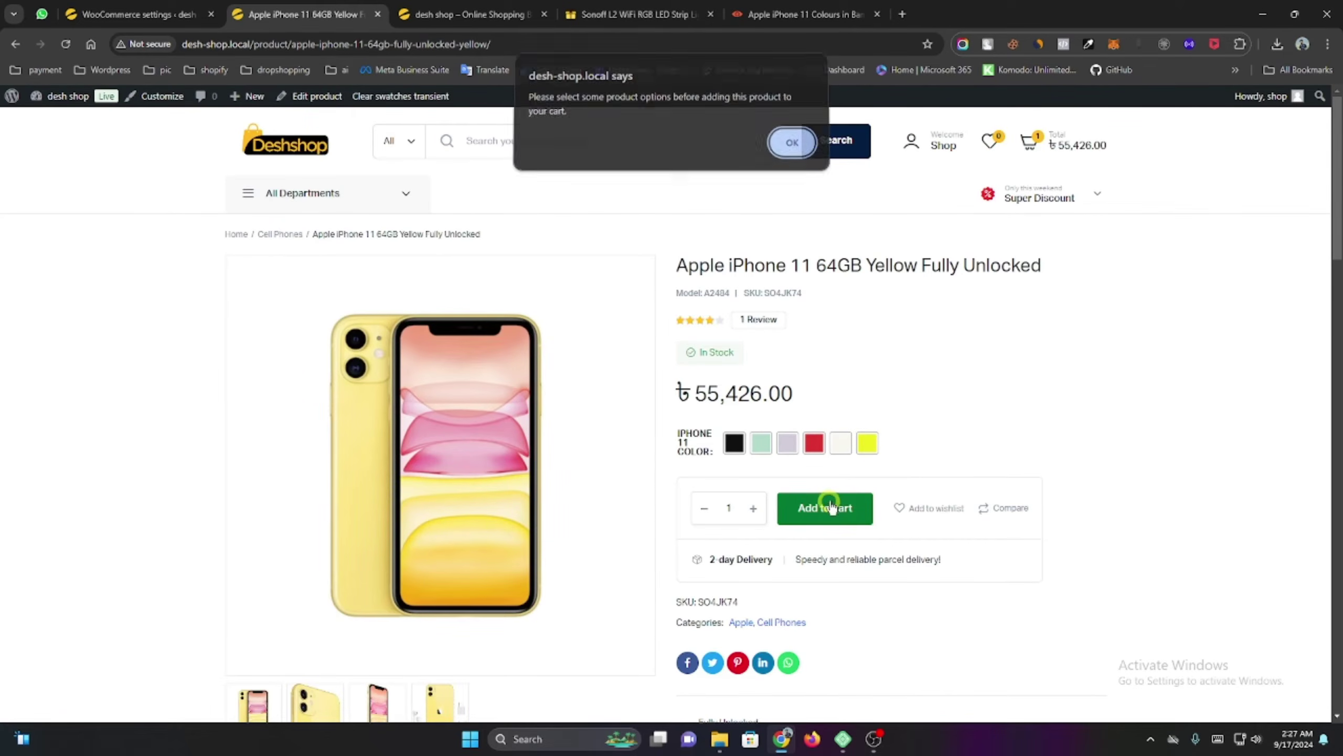
pyautogui.click(791, 143)
pyautogui.click(734, 442)
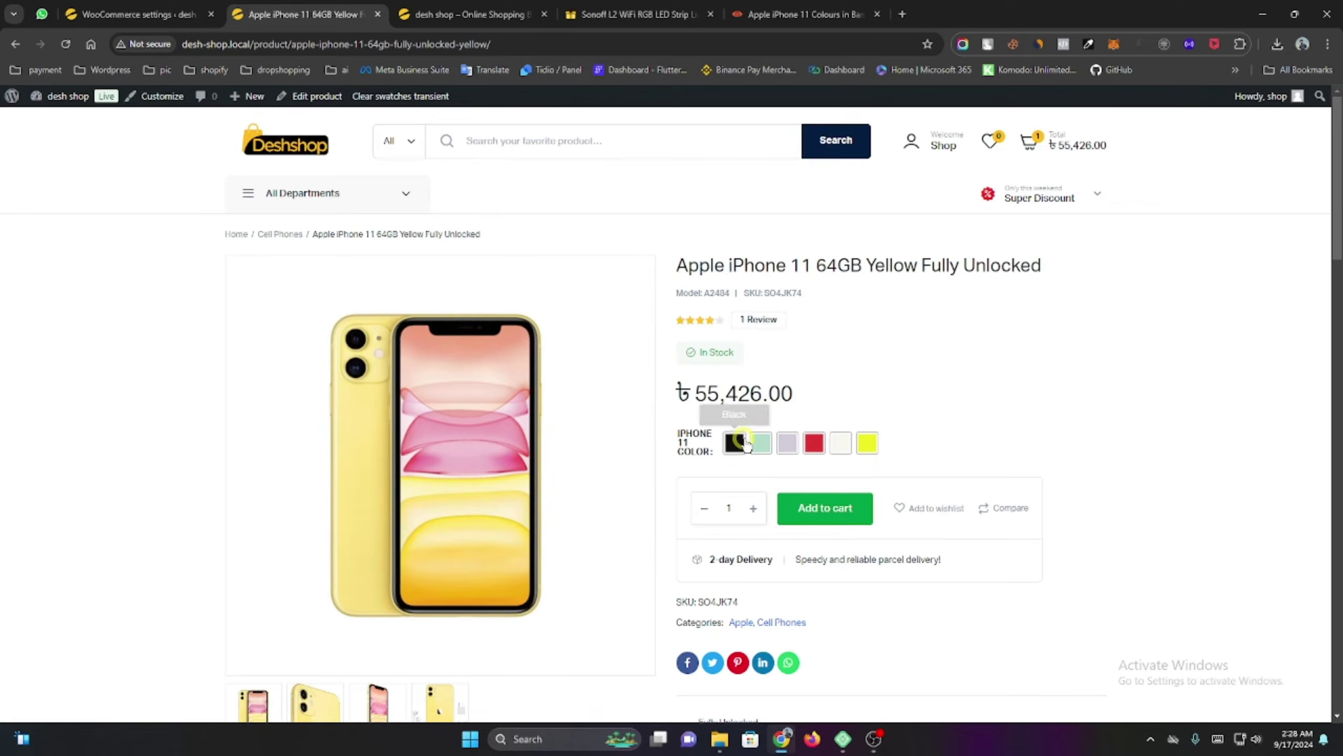
pyautogui.click(827, 509)
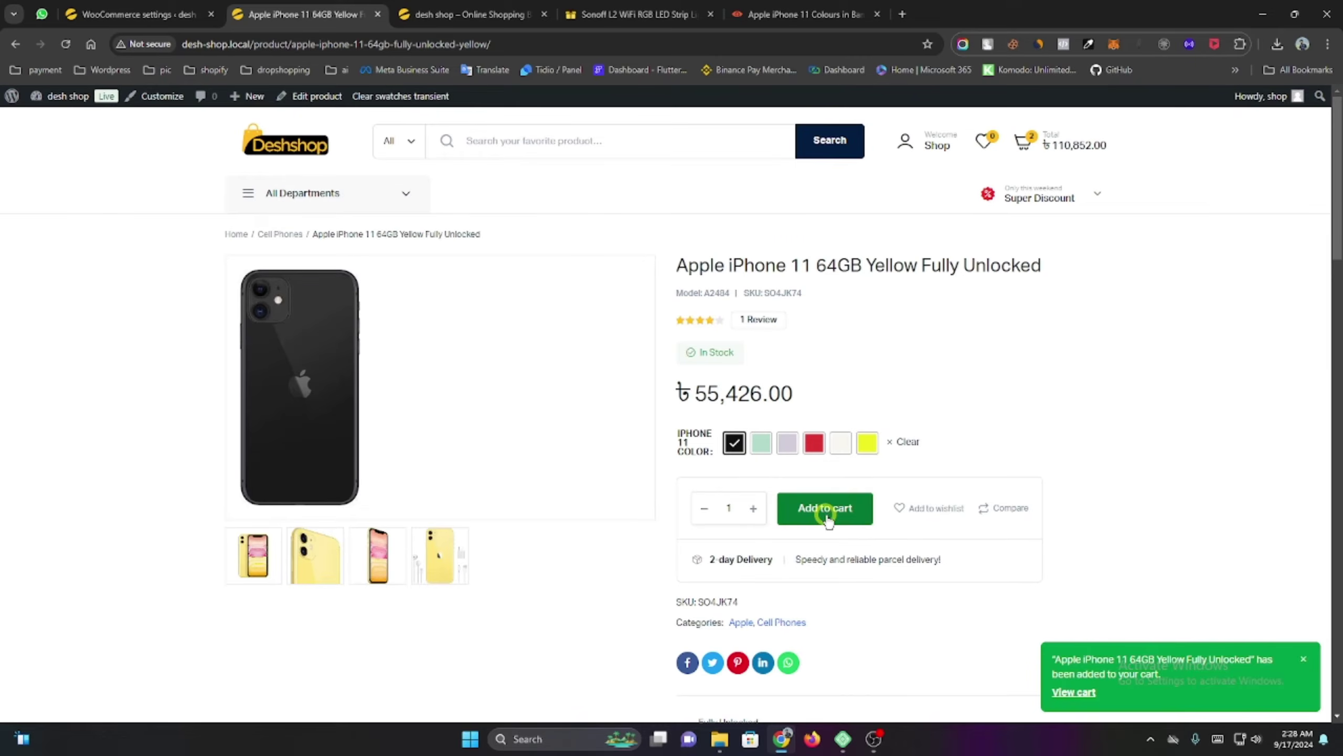
# Remove the Black iPhone from the cart panel and go to the full cart page.
pyautogui.click(1079, 154)
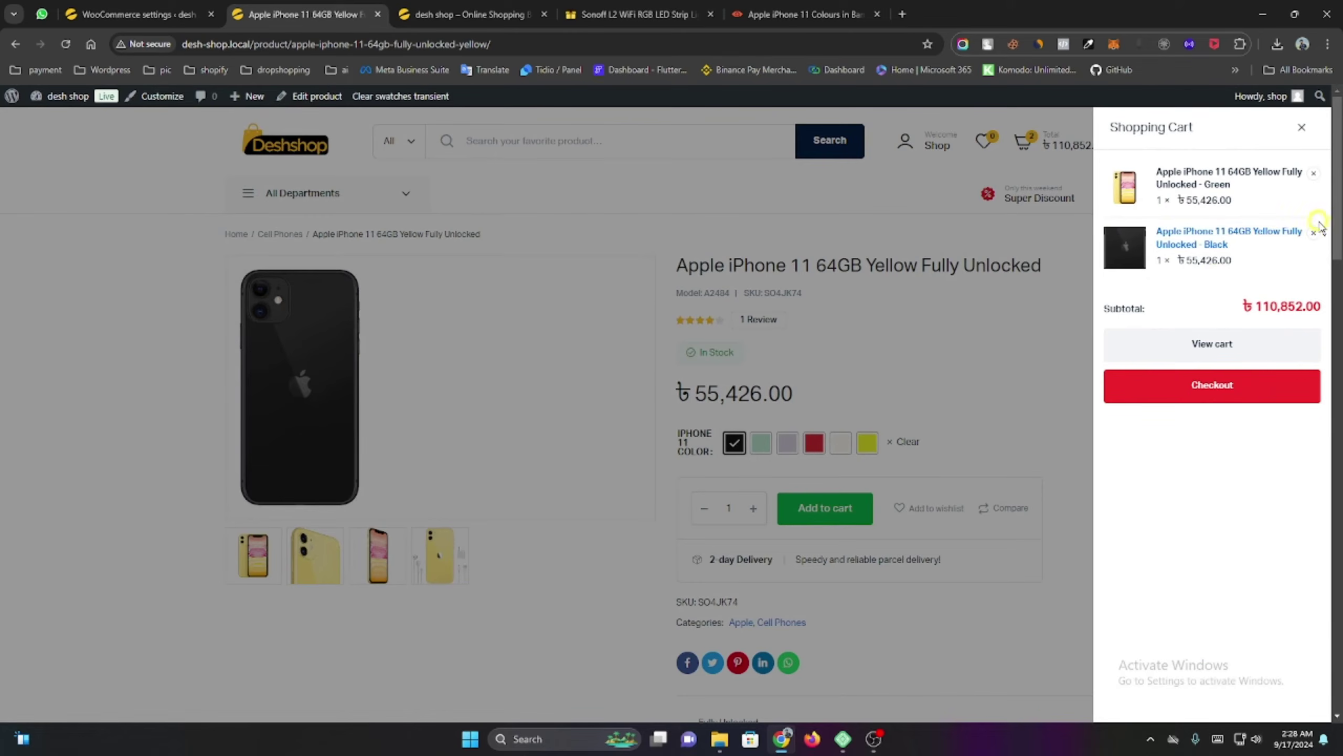
pyautogui.click(1314, 238)
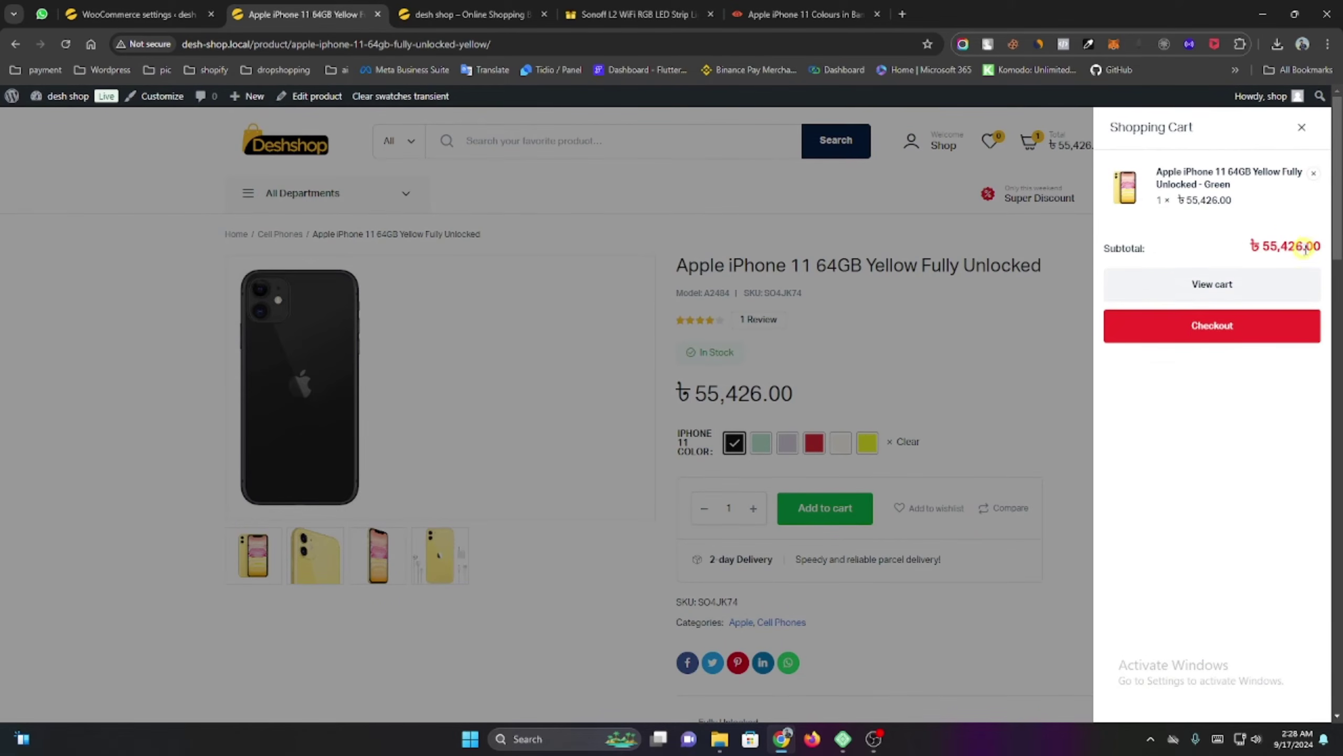
pyautogui.click(1211, 328)
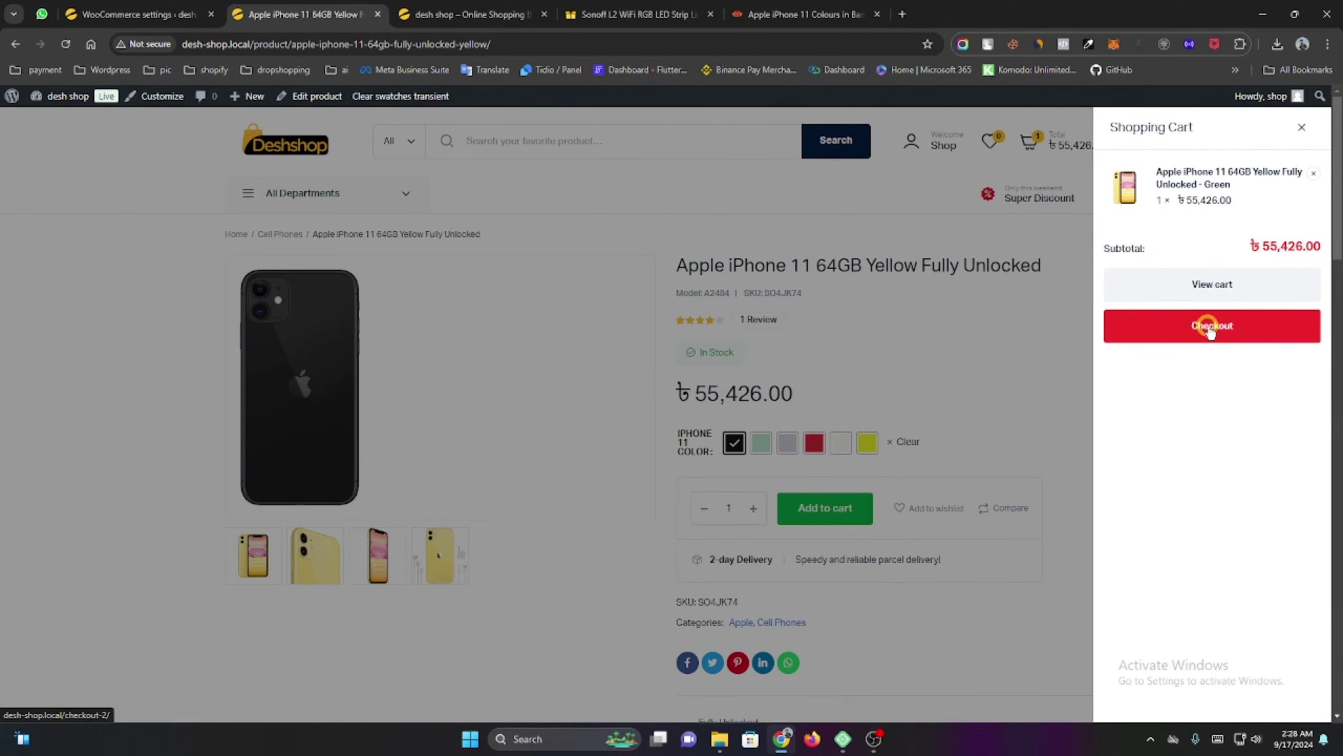
pyautogui.click(1211, 296)
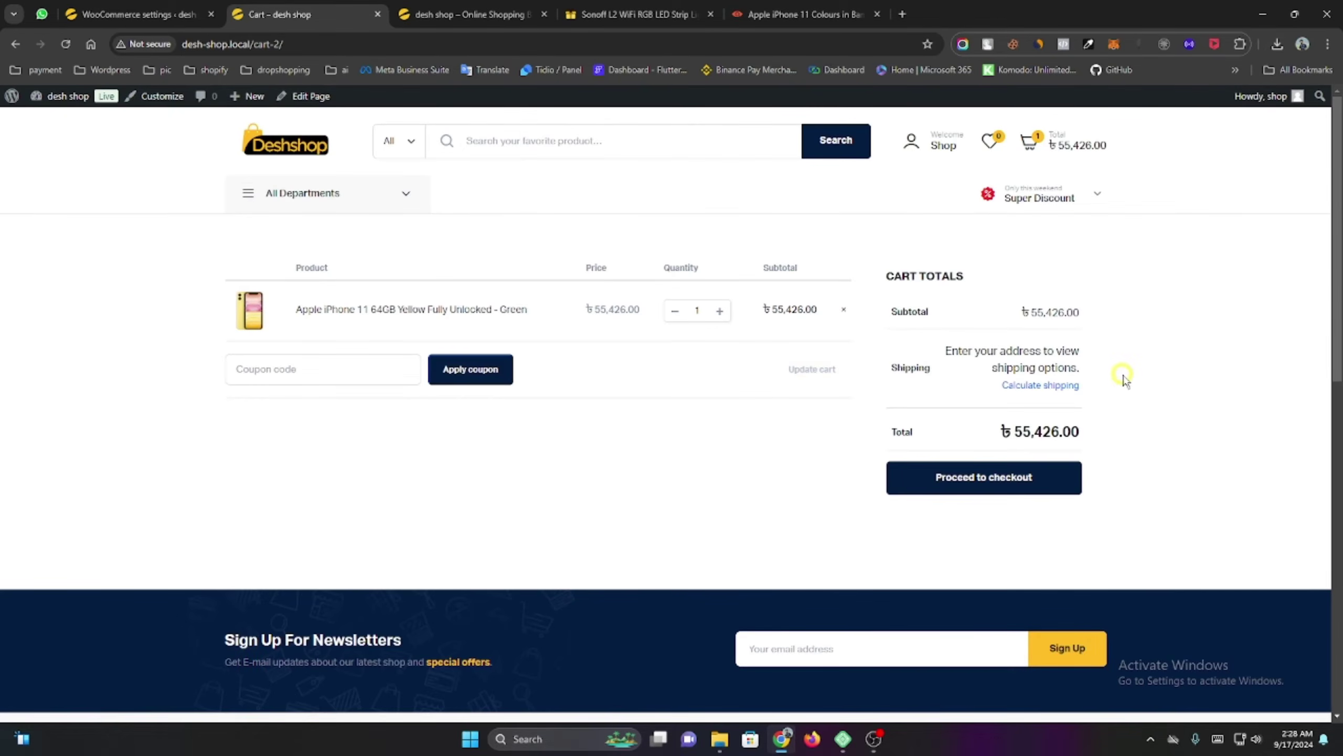
# Calculate cart shipping for Bangladesh, Bogura district.
pyautogui.click(1028, 386)
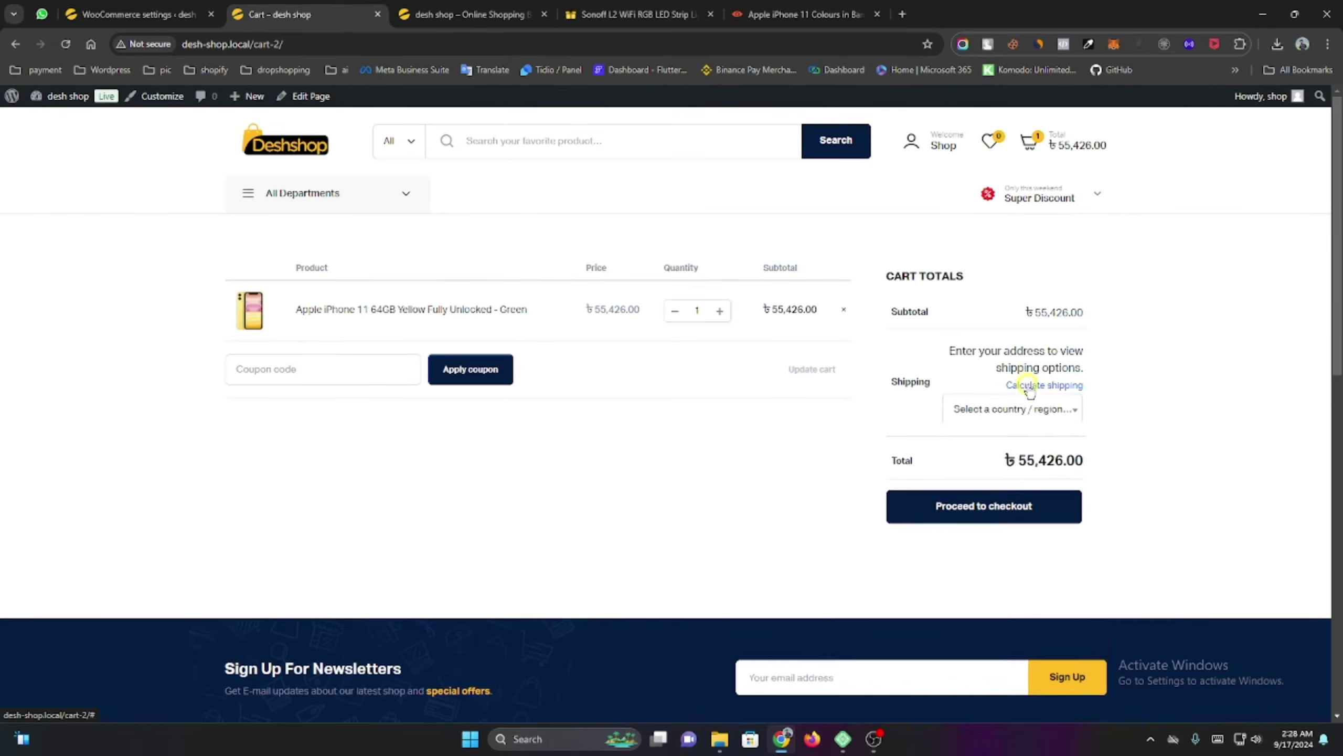
pyautogui.click(1038, 412)
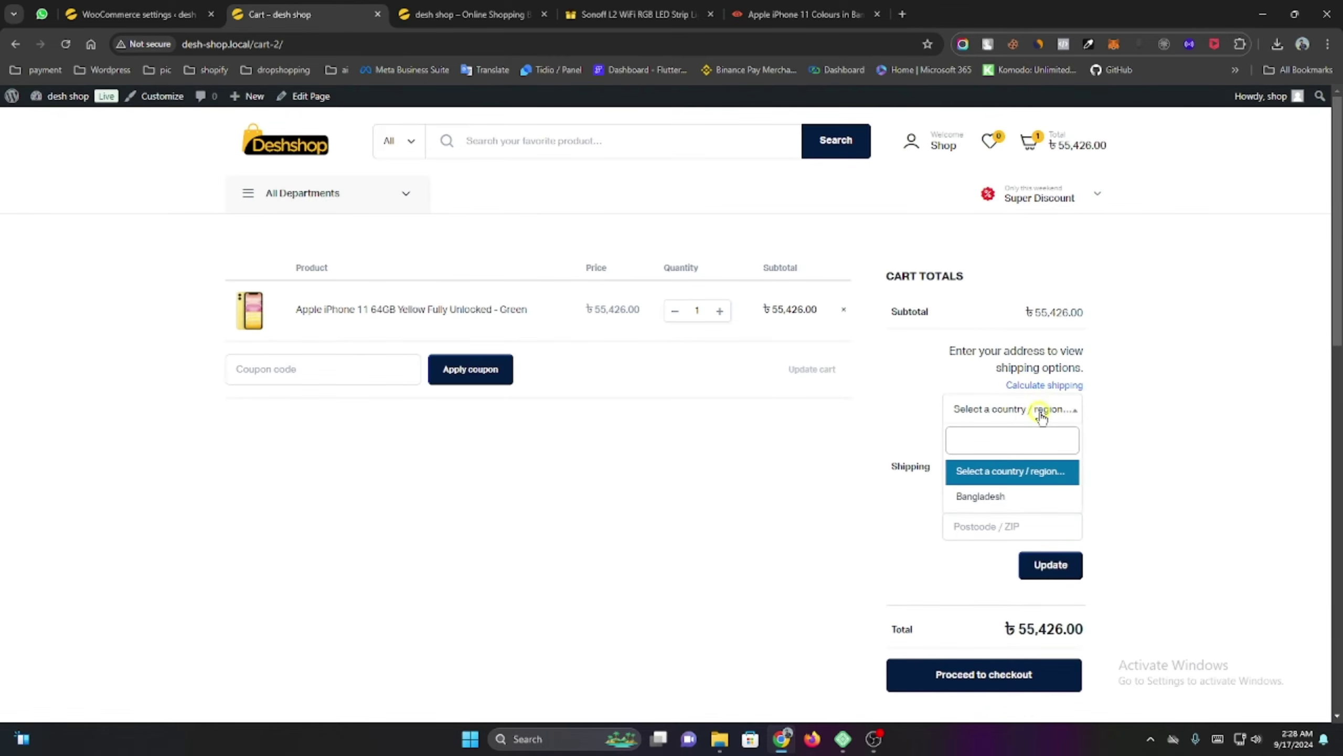
pyautogui.click(994, 496)
pyautogui.click(995, 450)
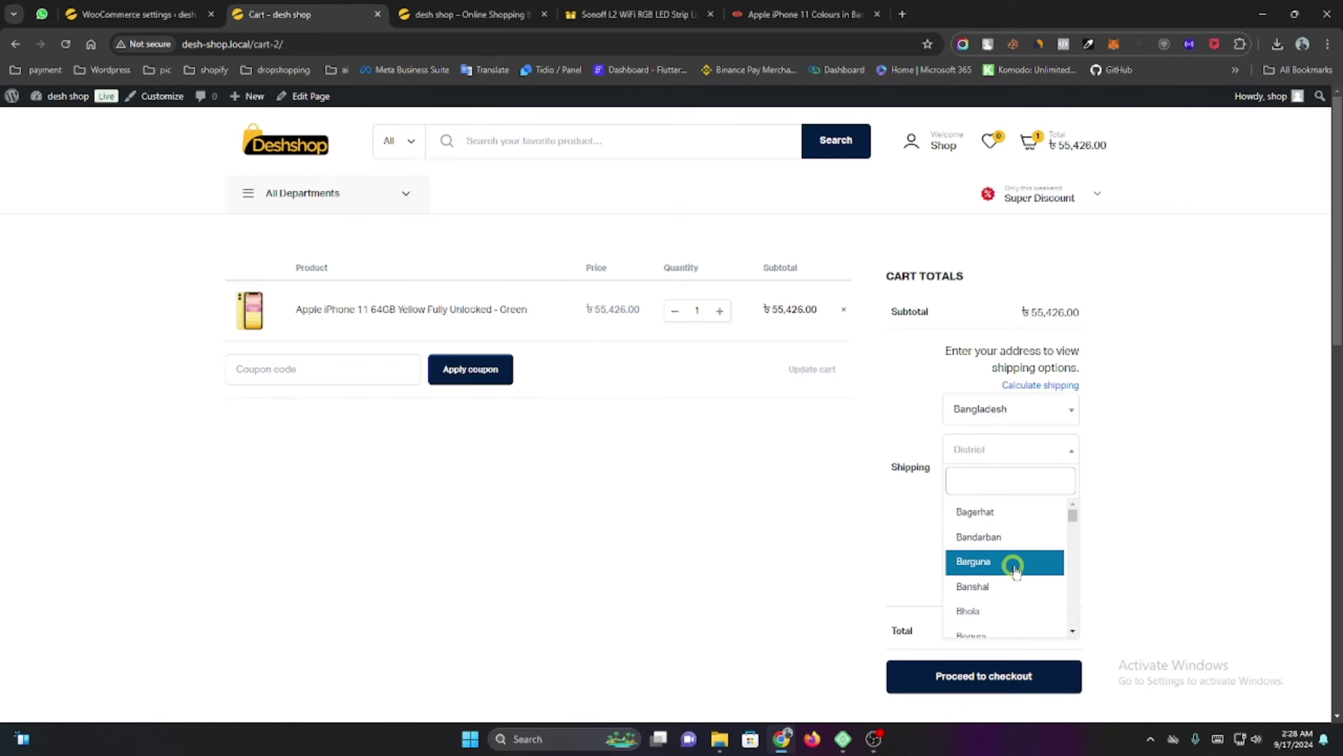
pyautogui.scroll(-1, 1007, 591)
pyautogui.click(995, 566)
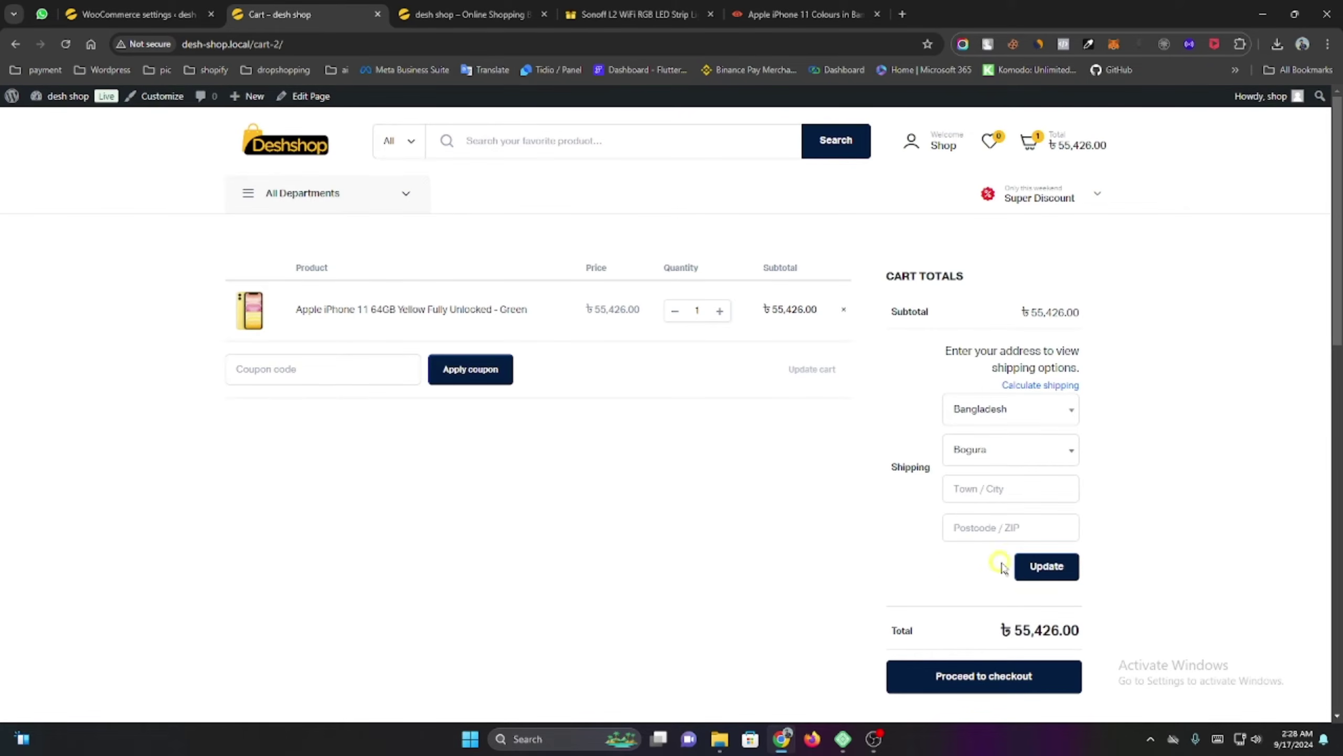
pyautogui.click(1042, 565)
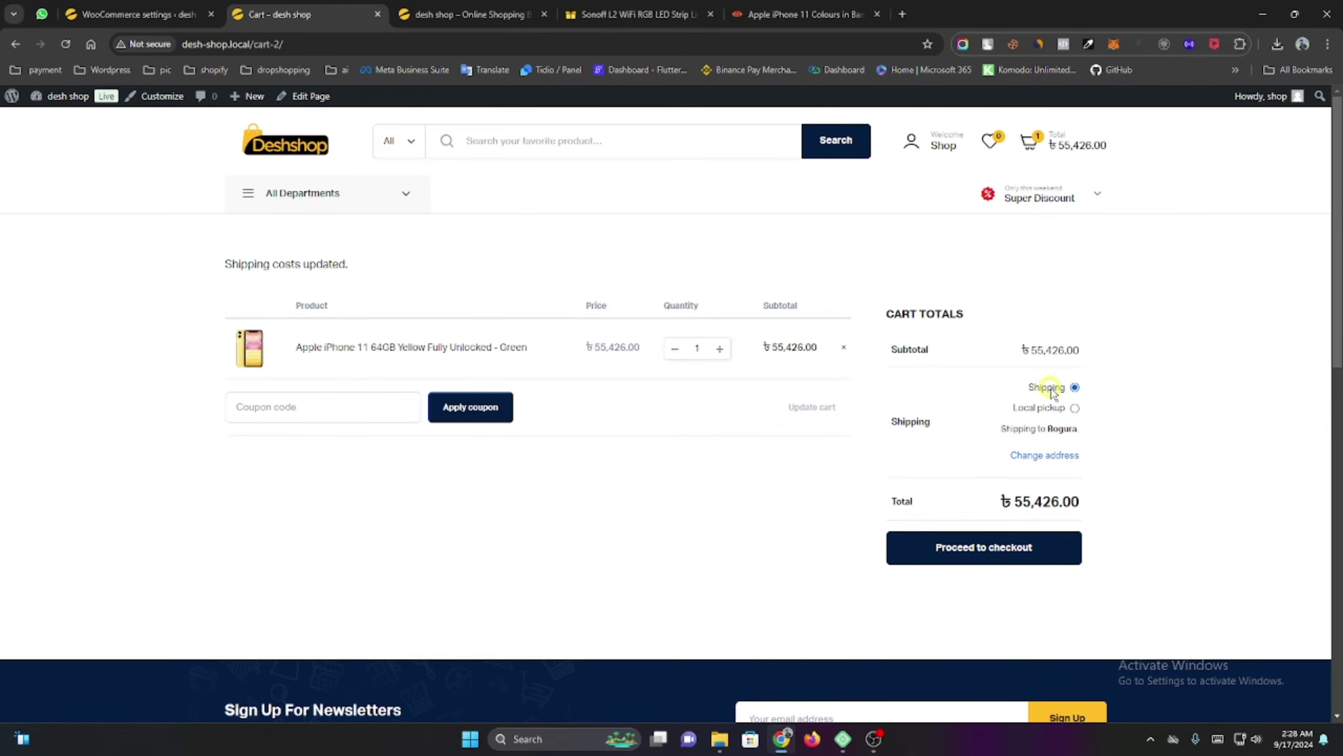
# Toggle between Local pickup and Shipping, leaving Shipping selected, then return to the zone settings.
pyautogui.click(1074, 408)
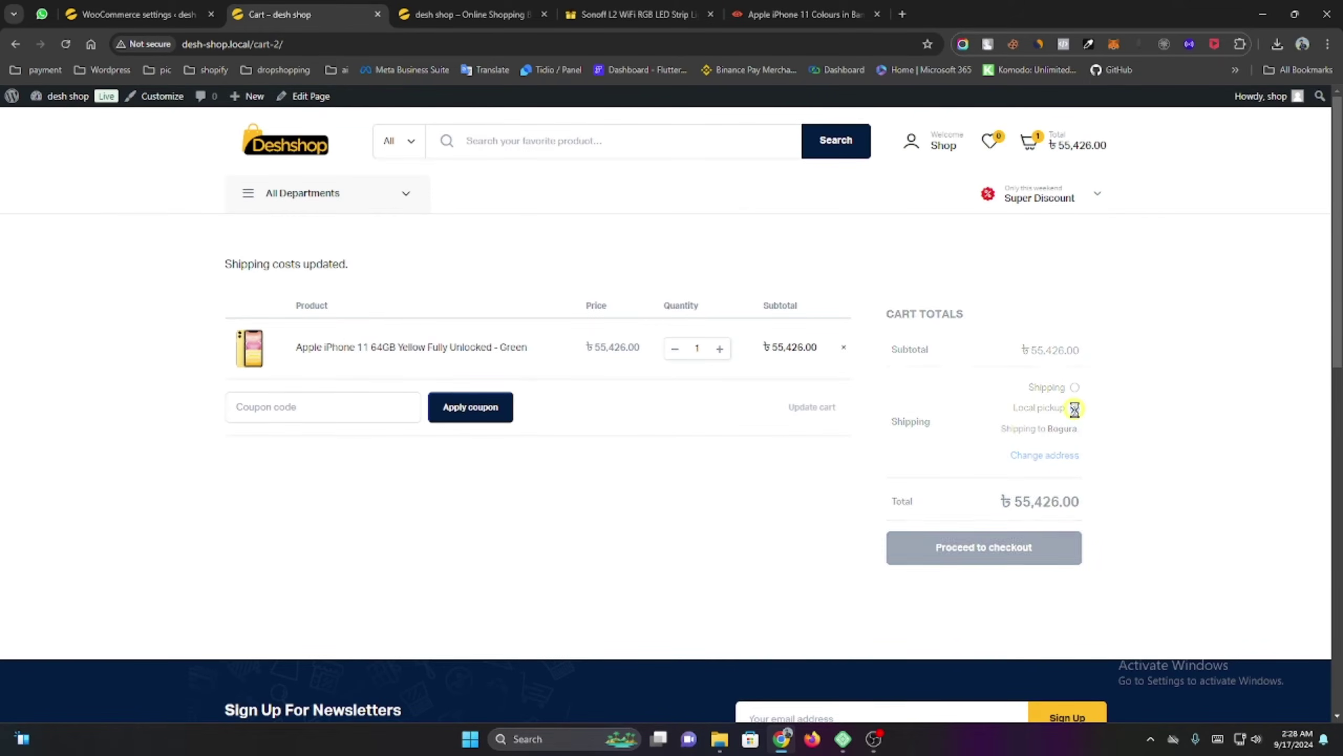
pyautogui.click(1075, 388)
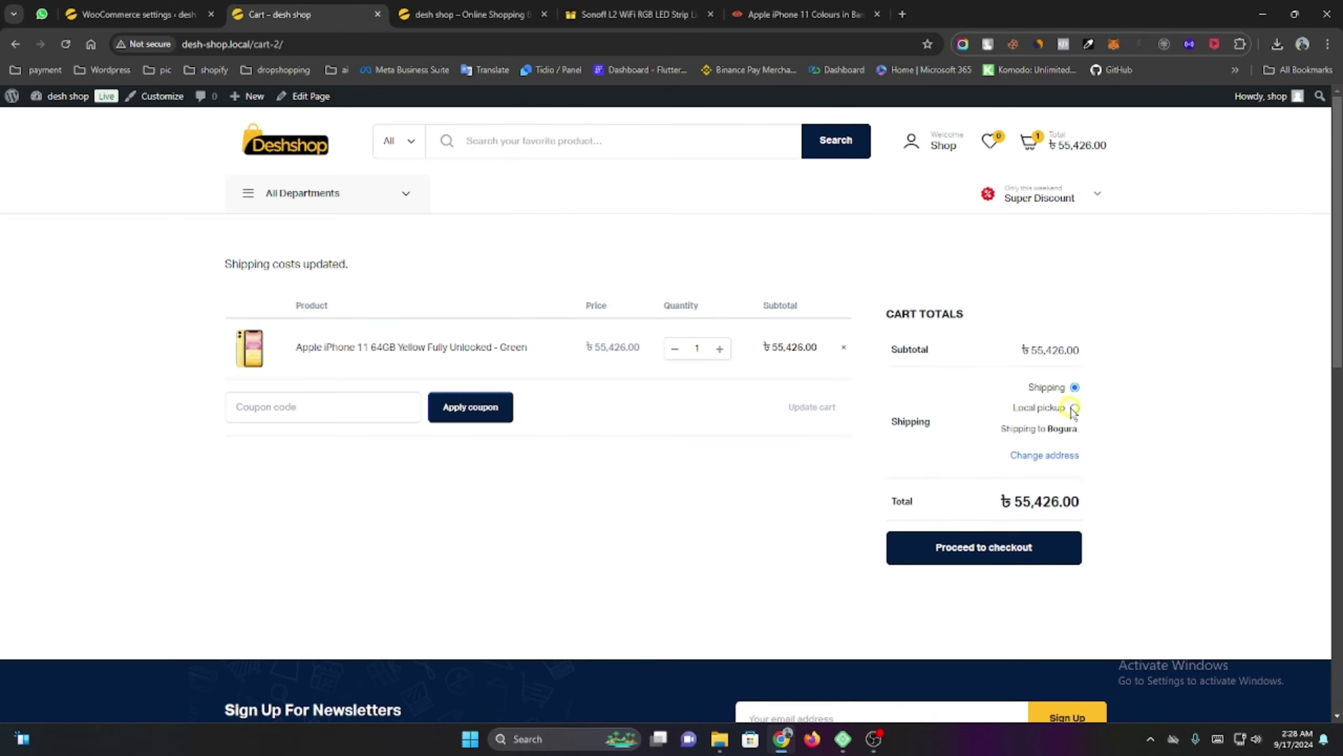
pyautogui.click(1074, 408)
pyautogui.click(1073, 386)
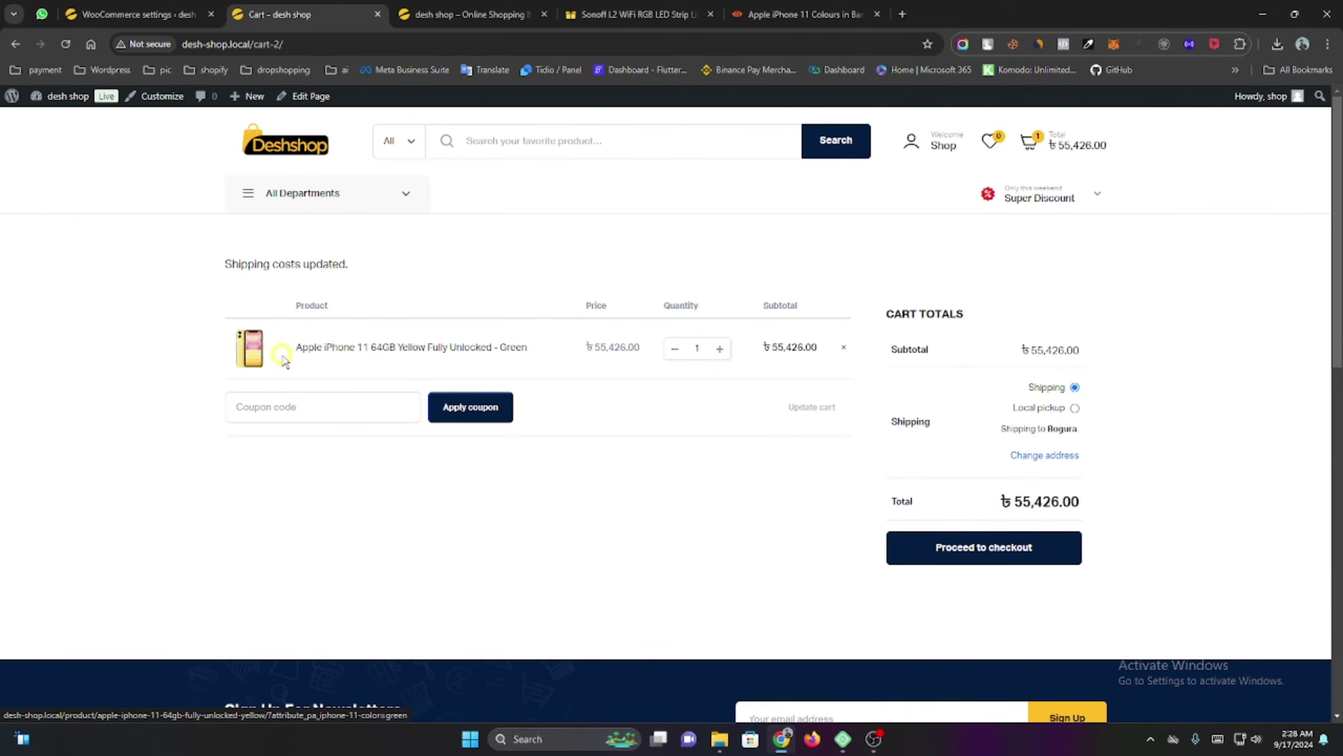
pyautogui.click(133, 6)
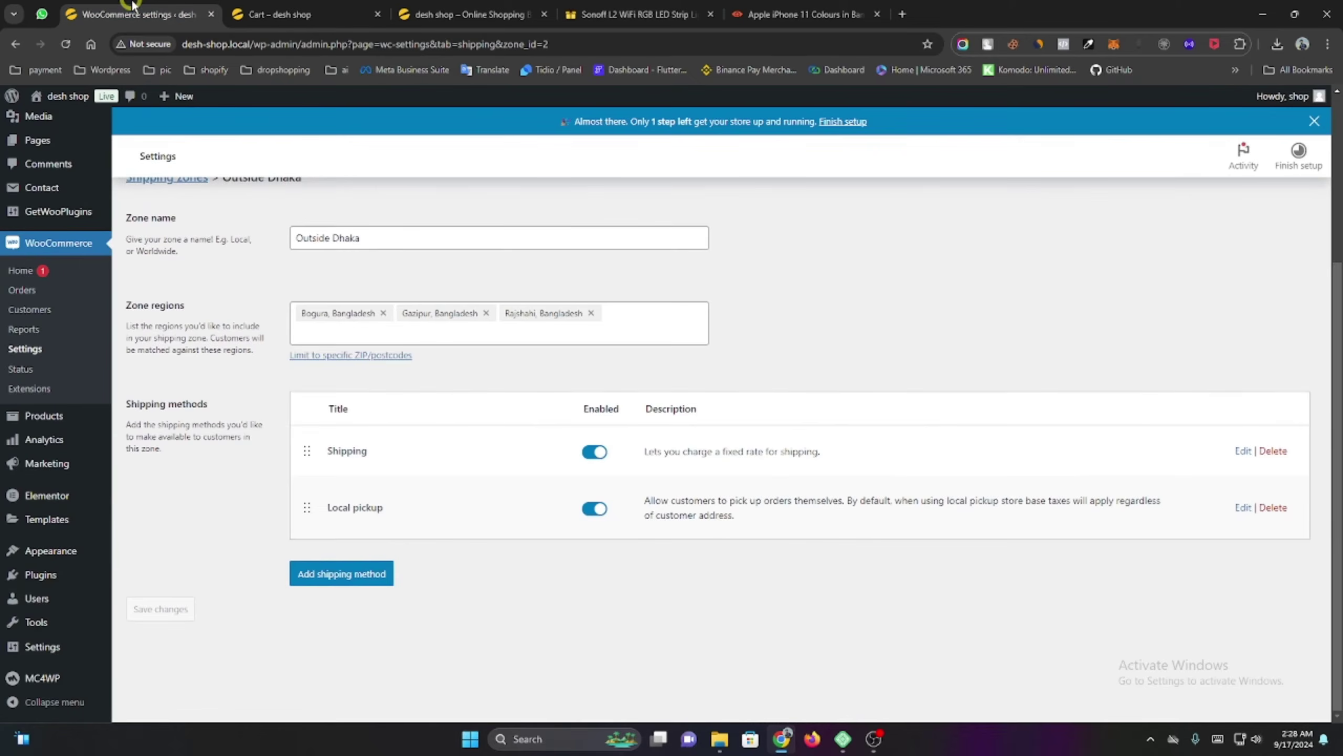
# Open the Apple iPhone 11 product for editing from All Products.
pyautogui.moveTo(57, 418)
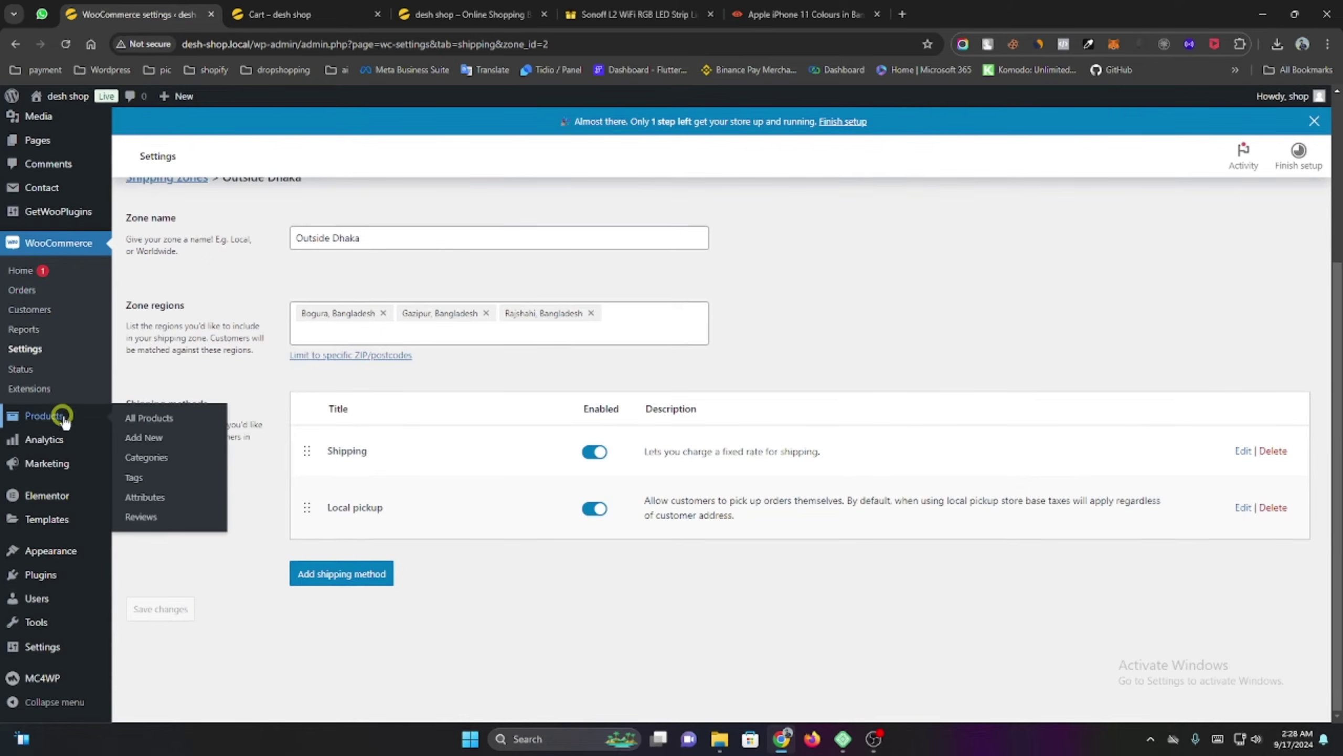
pyautogui.click(188, 424)
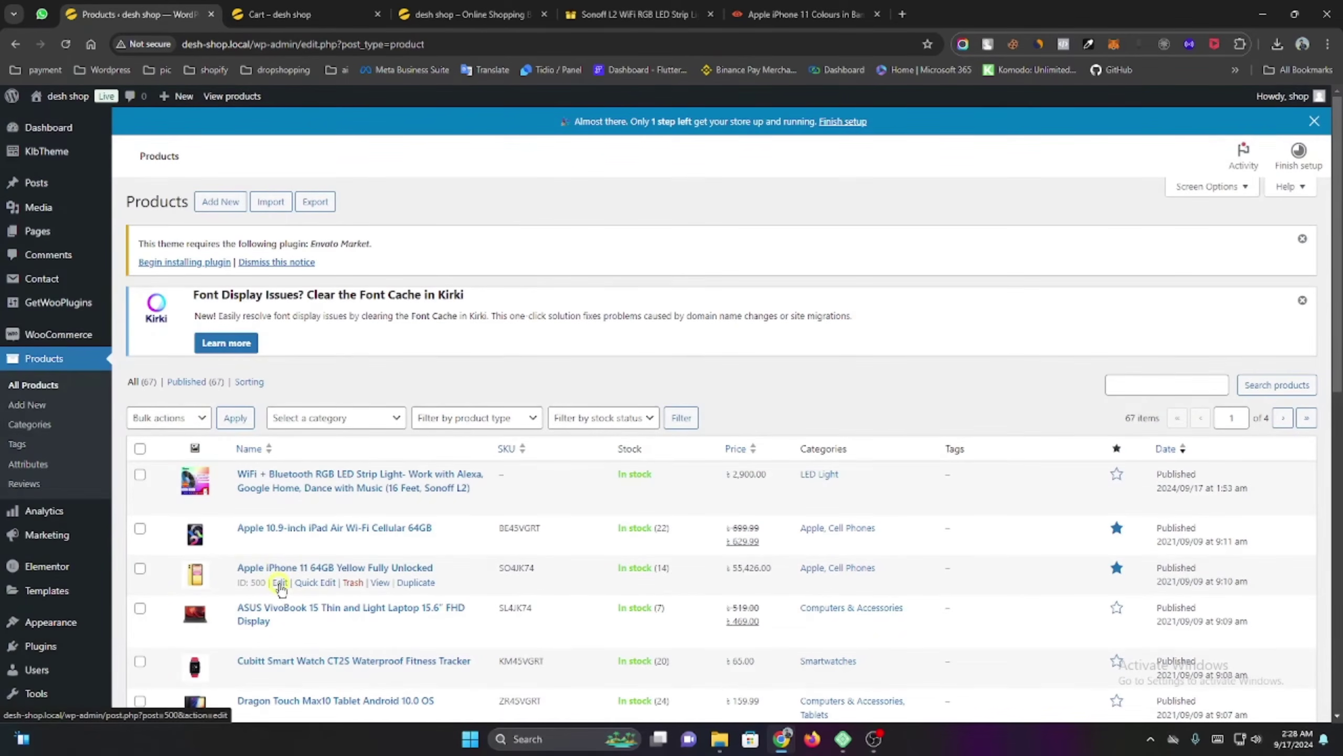
pyautogui.click(281, 583)
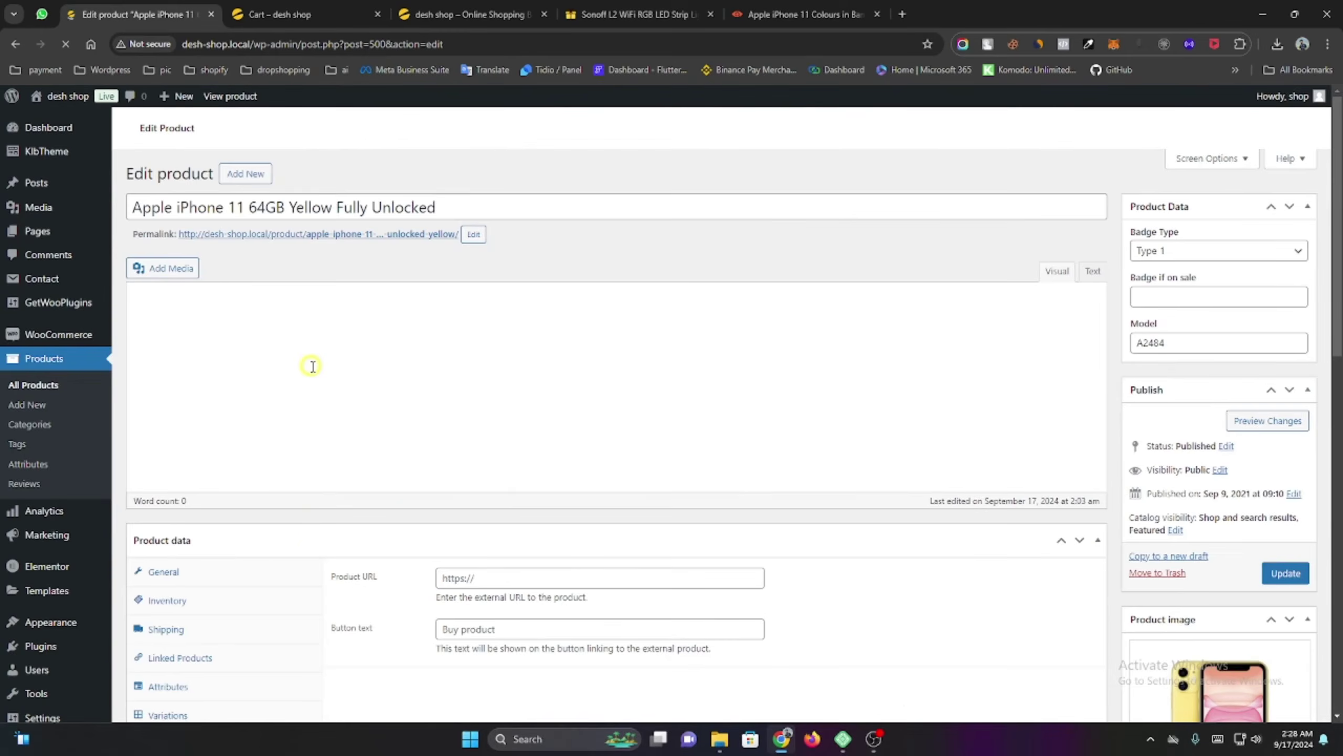
pyautogui.scroll(-1, 338, 402)
pyautogui.scroll(-6, 496, 435)
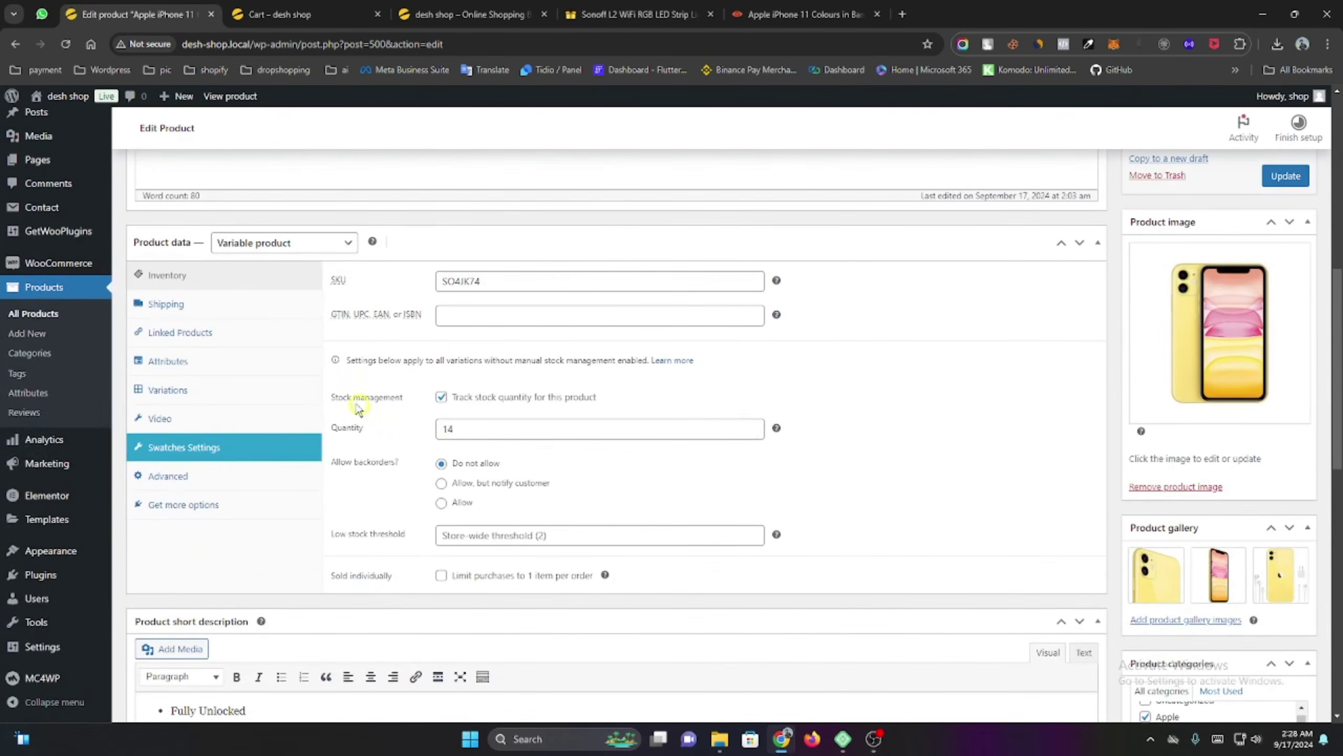
# Assign the Inside Dhaka 60 tk Outside Dhaka 120 shipping class and update the product.
pyautogui.click(165, 332)
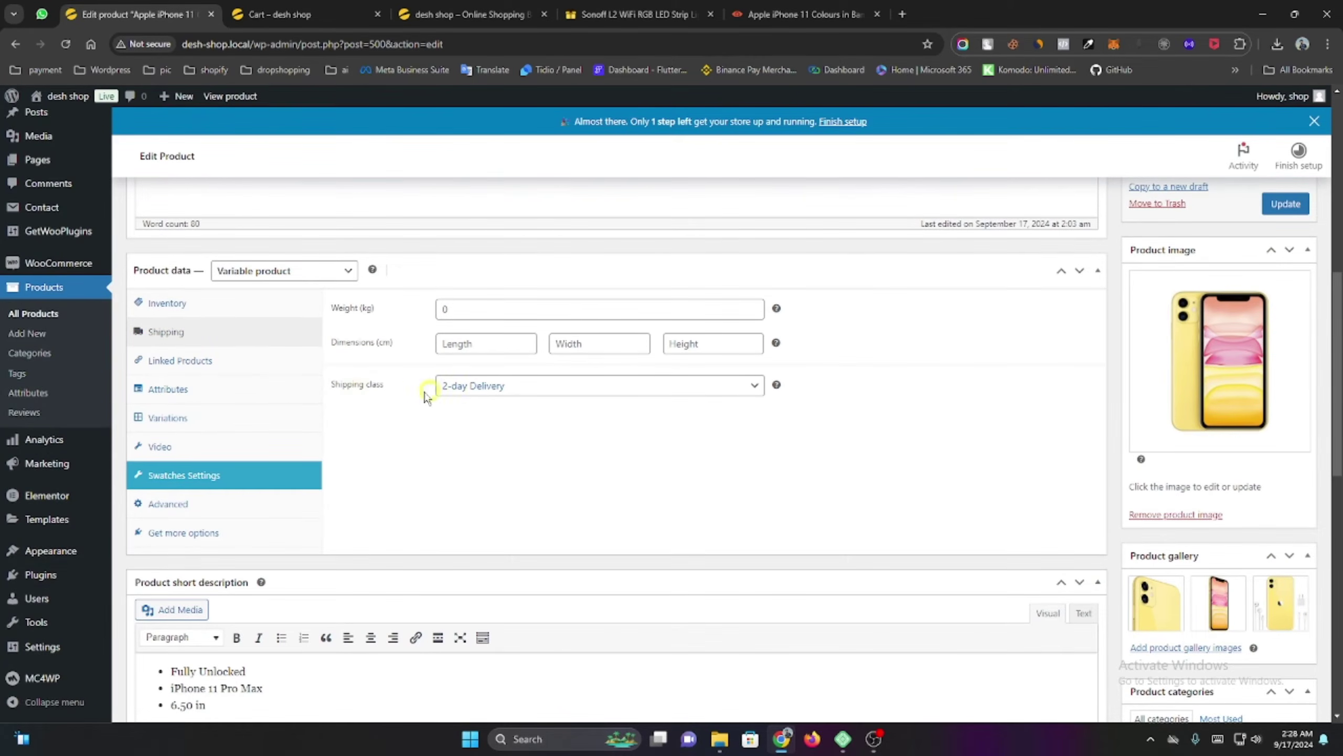
pyautogui.click(458, 394)
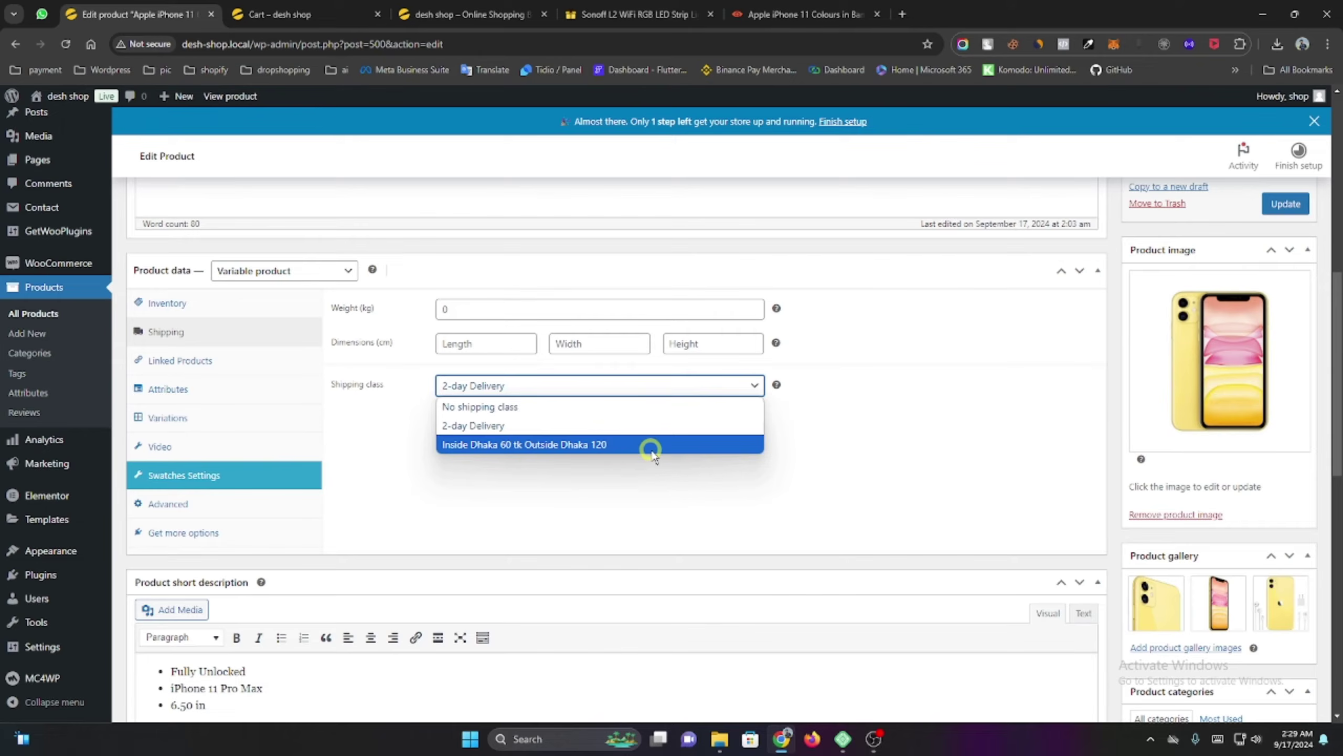
pyautogui.click(511, 446)
pyautogui.click(432, 448)
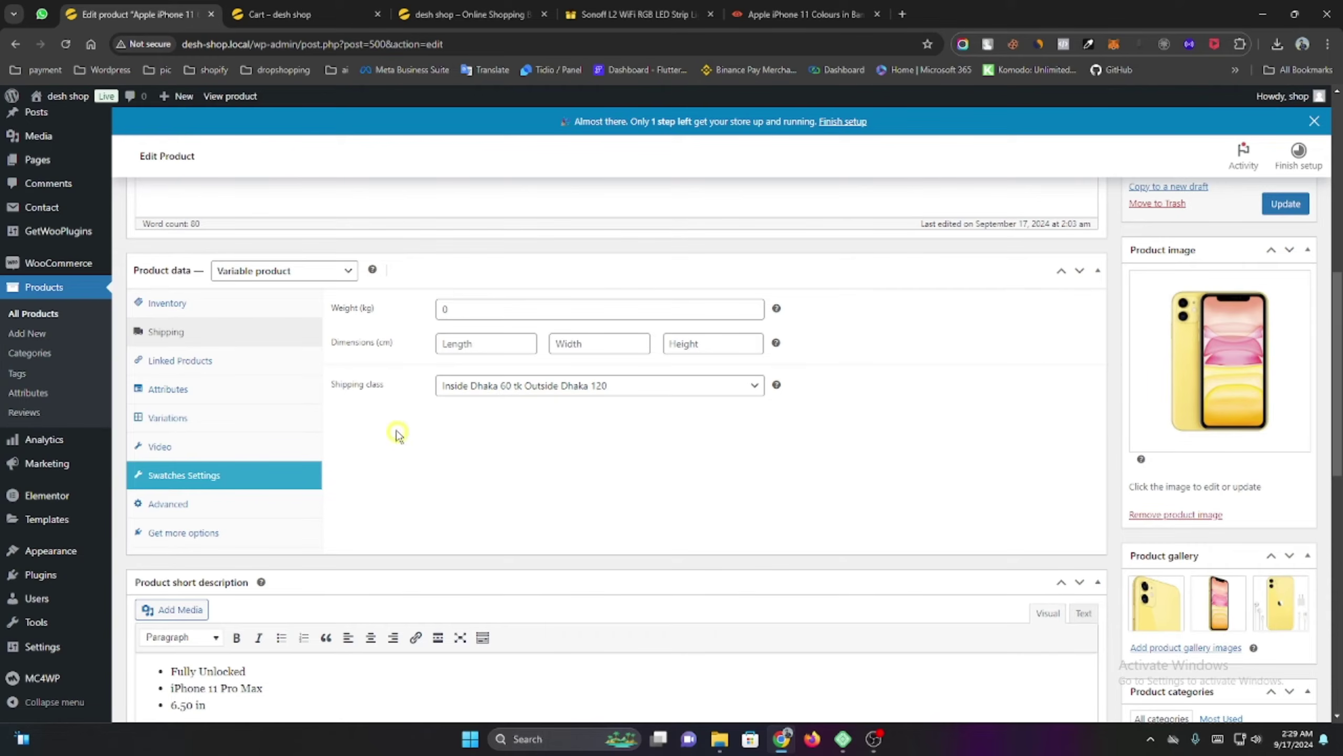
pyautogui.click(484, 390)
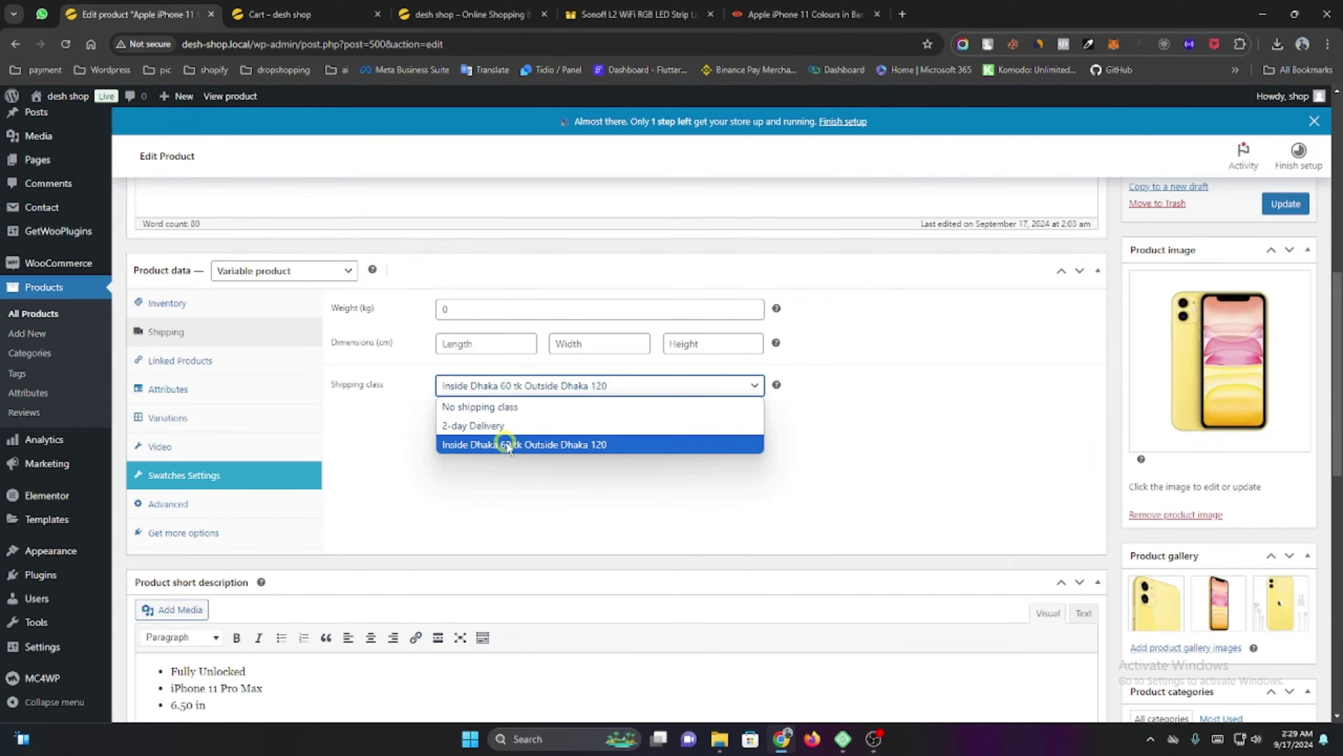
pyautogui.click(473, 447)
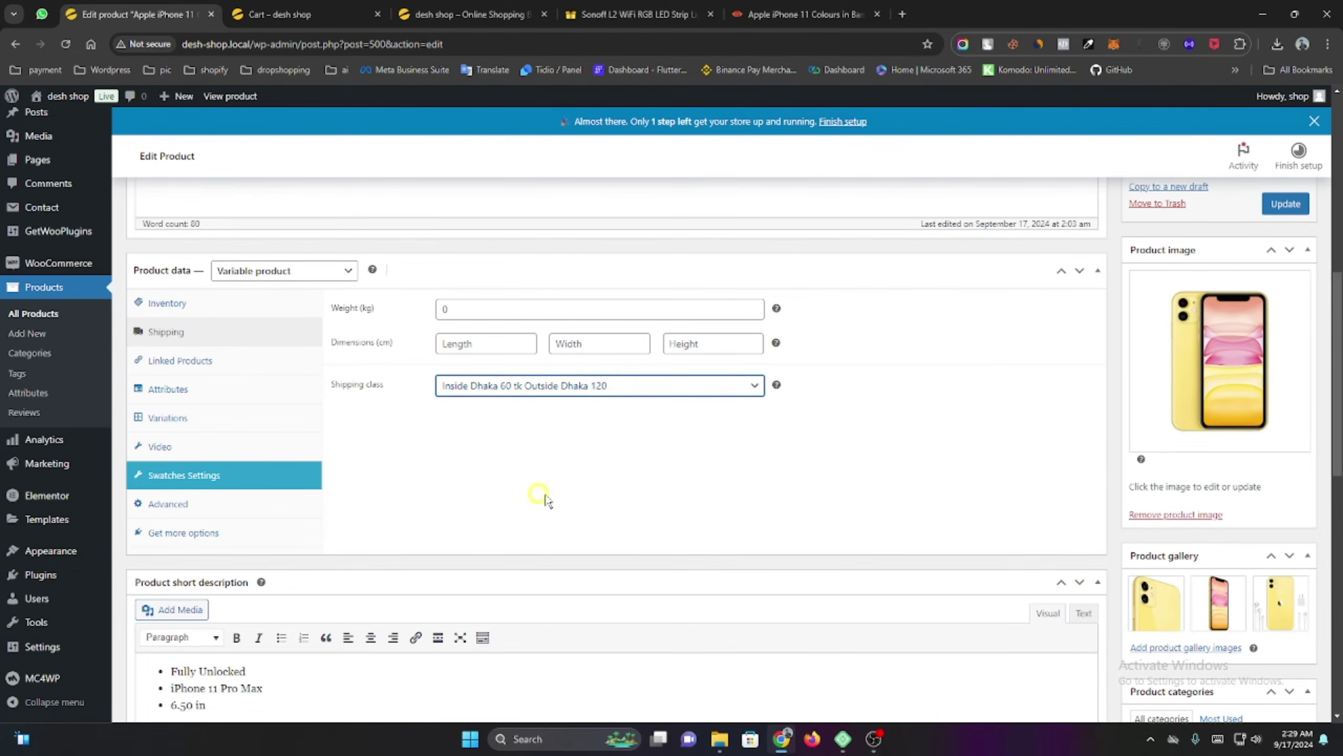
pyautogui.click(1286, 204)
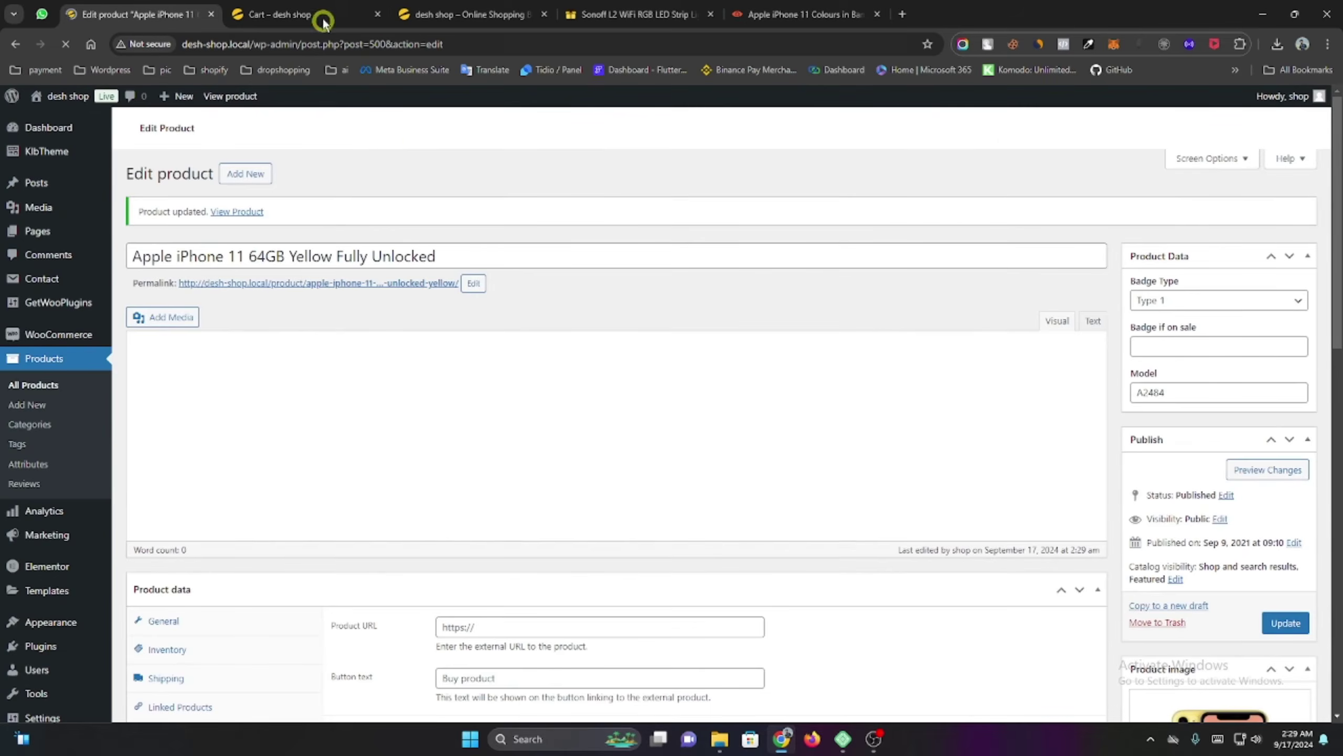
pyautogui.click(305, 14)
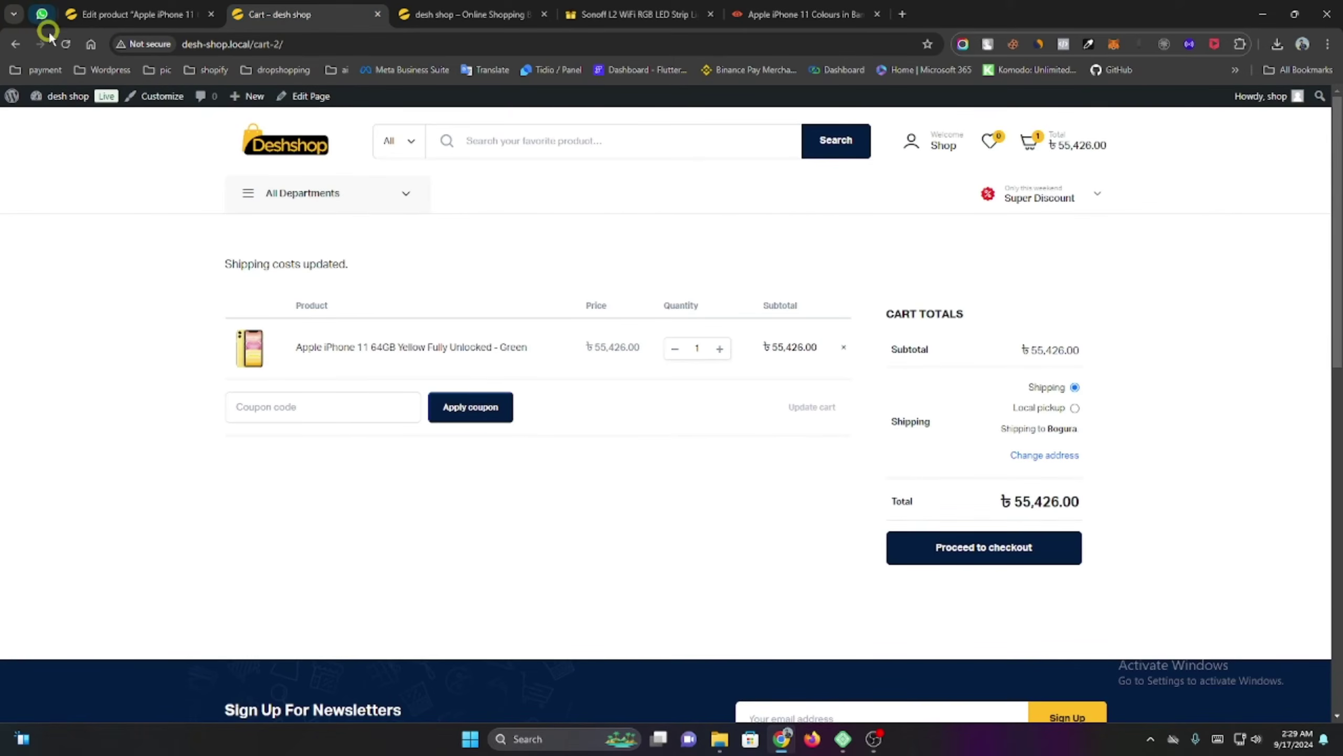
# Reload the cart, recalculate shipping for Bogura, and select Local pickup.
pyautogui.click(65, 45)
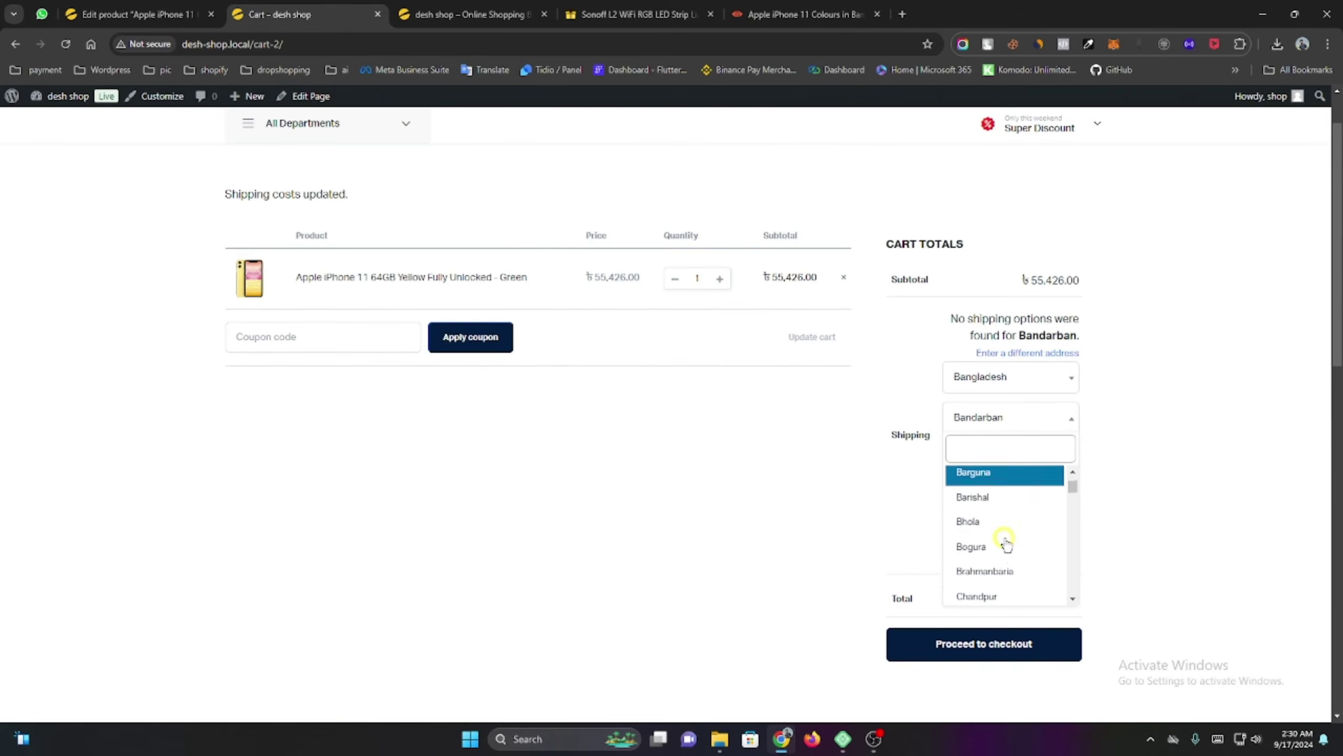
pyautogui.scroll(-1, 1005, 539)
pyautogui.click(989, 533)
pyautogui.click(1037, 531)
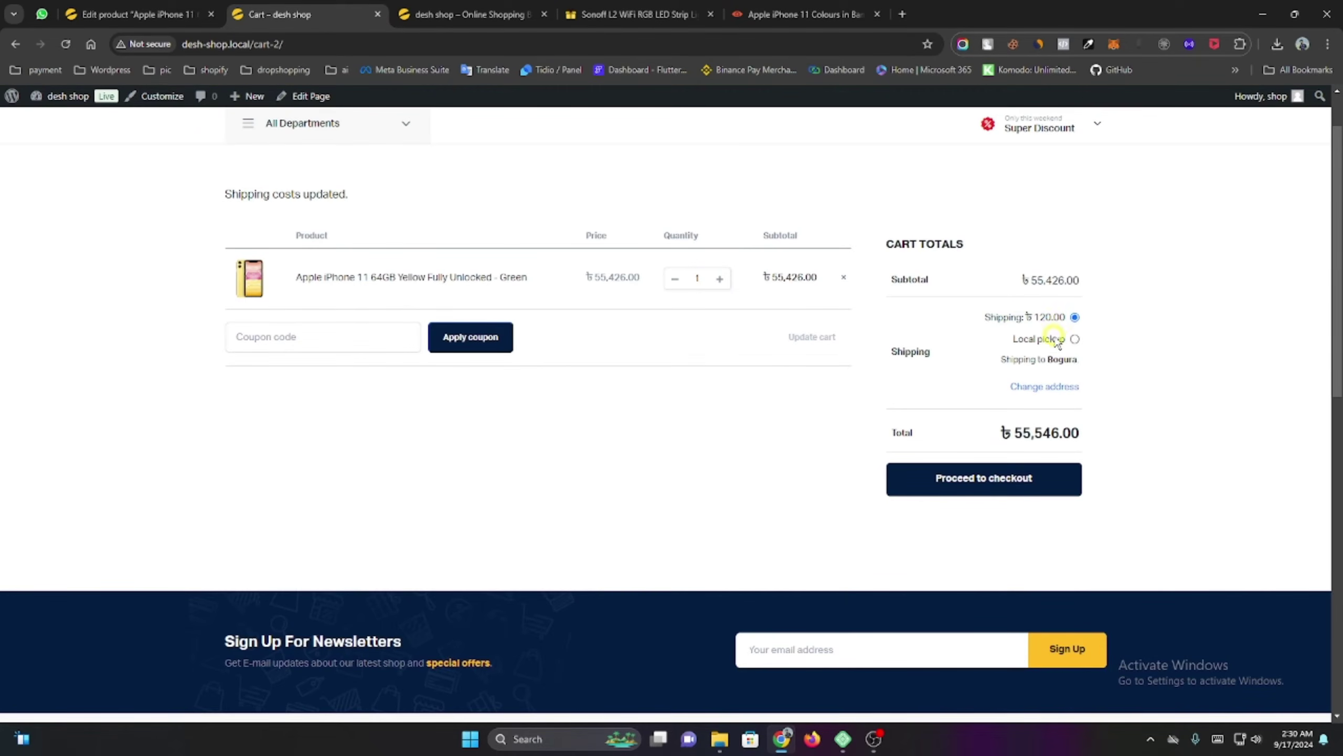
pyautogui.click(1074, 339)
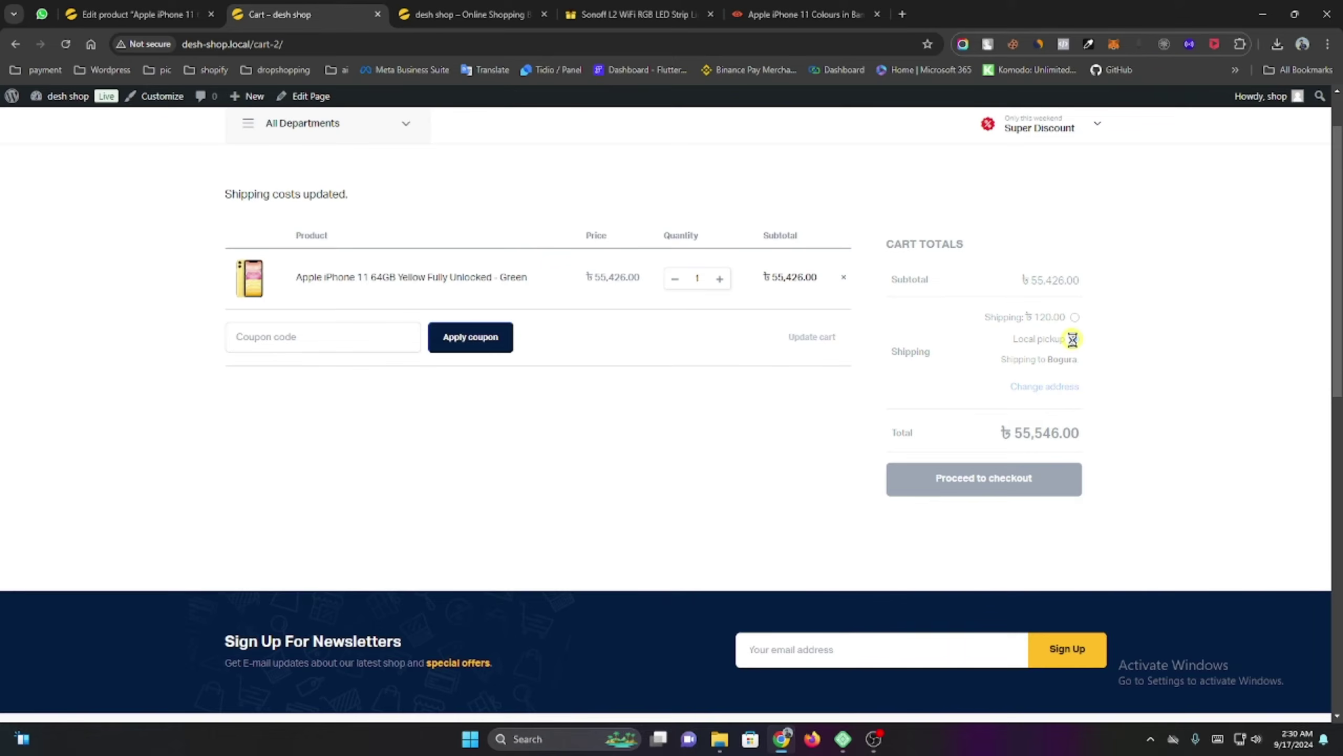
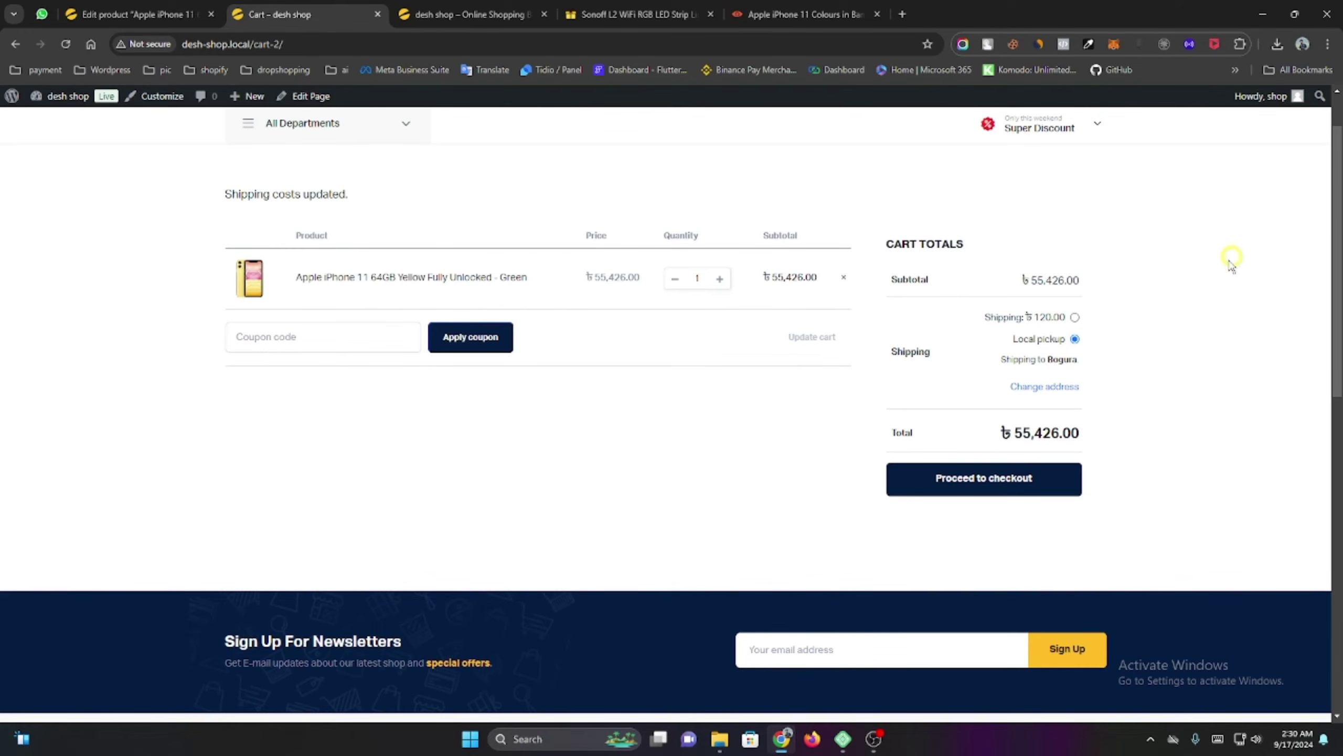
# Compare the ৳120.00 flat-rate and Local pickup shipping options in the cart totals.
pyautogui.click(1075, 318)
pyautogui.moveTo(1031, 277); pyautogui.dragTo(1079, 431)
pyautogui.click(1055, 442)
pyautogui.click(1074, 339)
pyautogui.click(1074, 317)
# Change the shipping district to Dhaka and update the cart totals.
pyautogui.click(1051, 385)
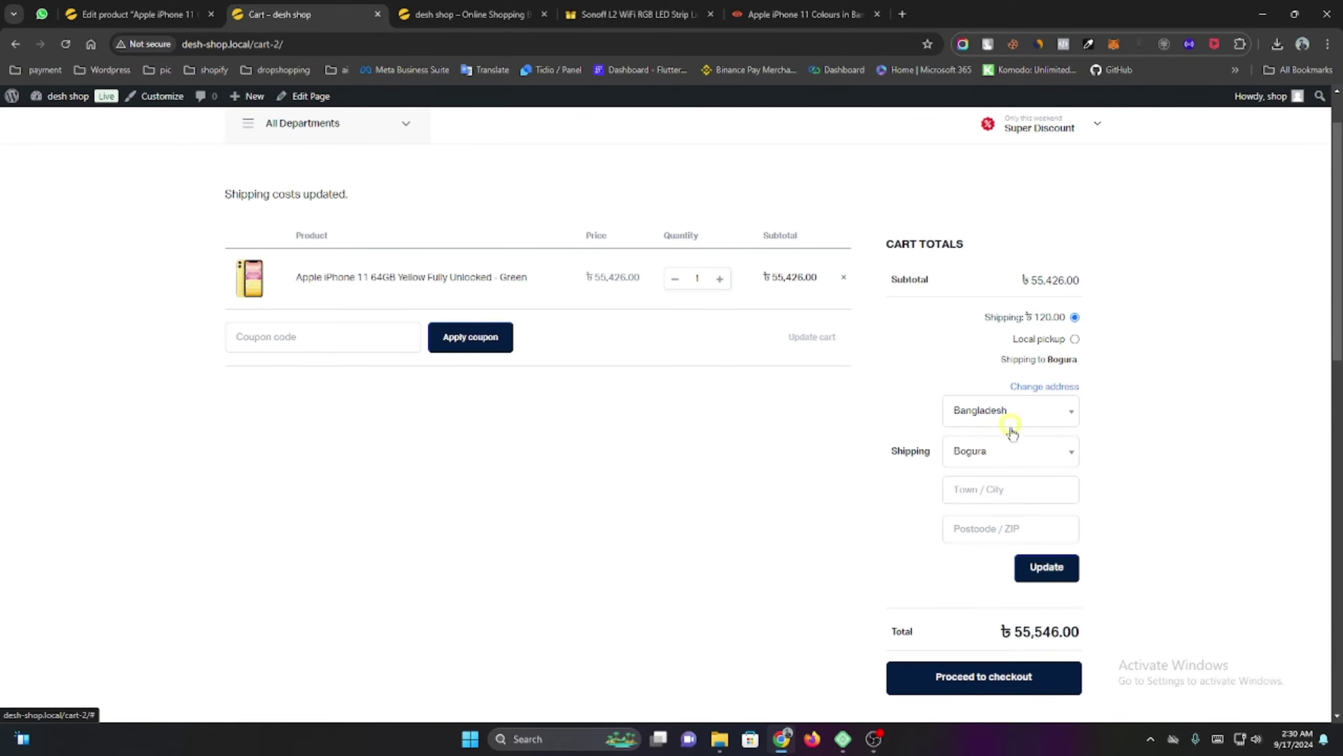
pyautogui.click(1010, 450)
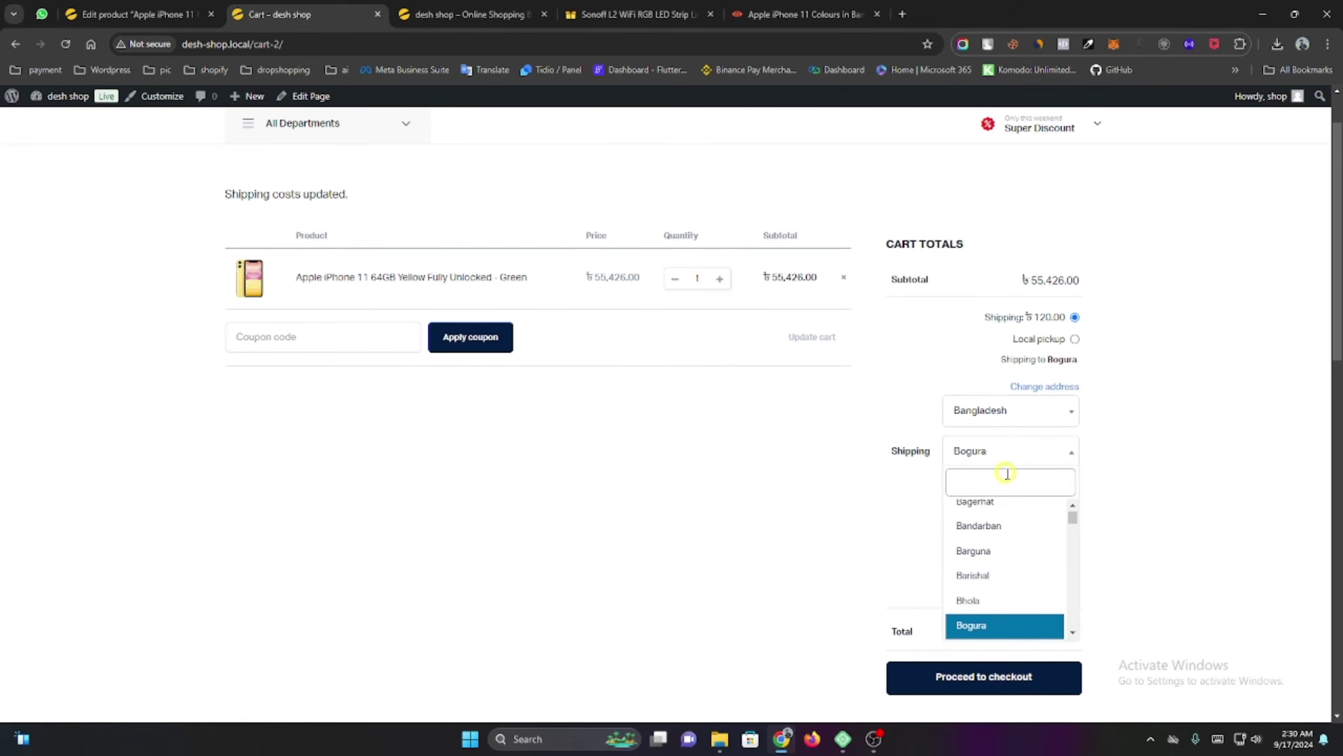
pyautogui.write('d')
pyautogui.press('BackSpace')
pyautogui.write('dhak')
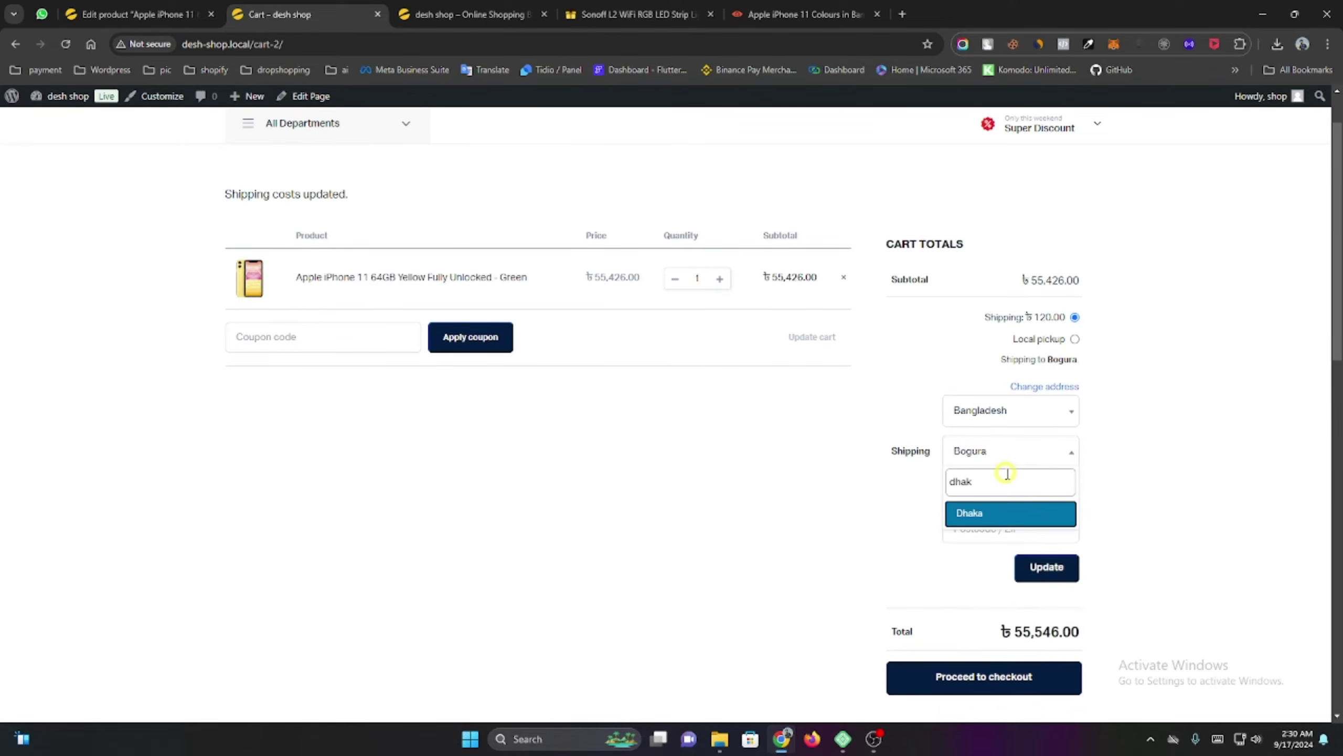
pyautogui.click(1011, 512)
pyautogui.click(1047, 565)
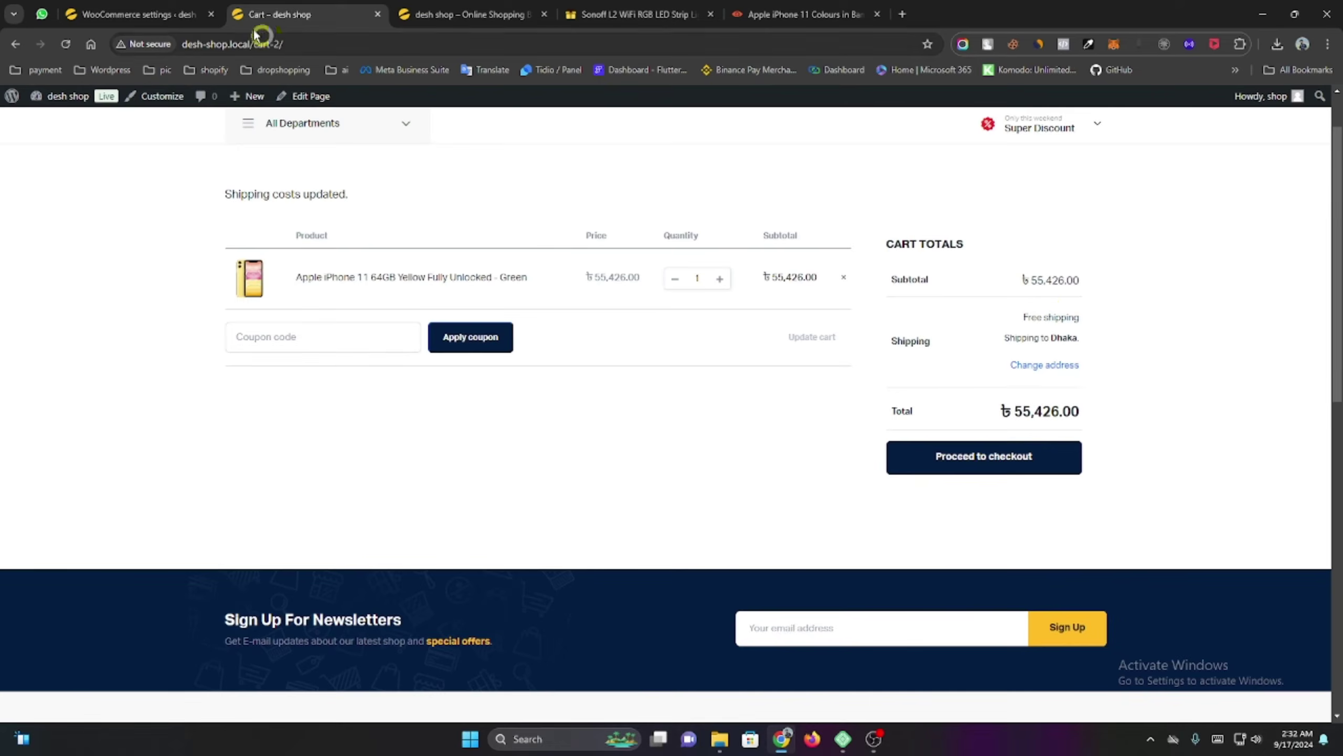
# Disable Free shipping for the Dhaka zone, save, and reload the cart.
pyautogui.click(132, 14)
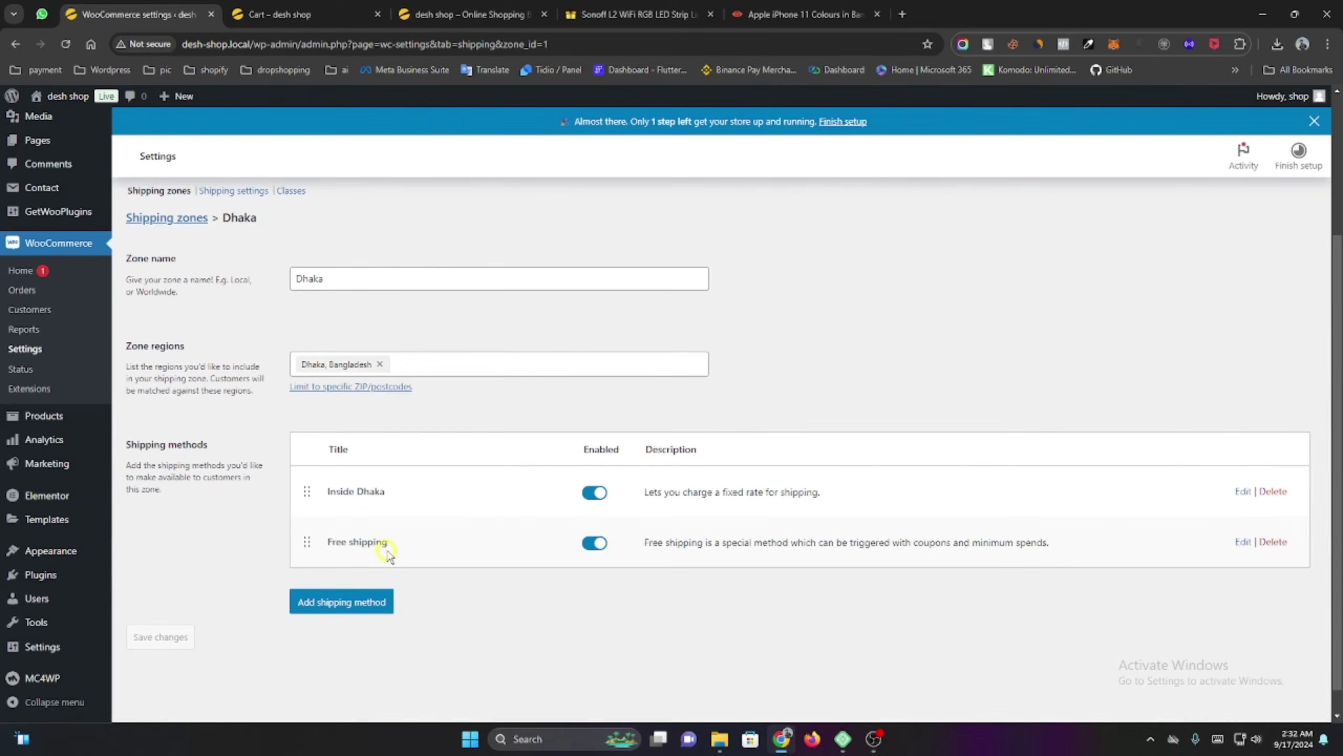
pyautogui.click(588, 544)
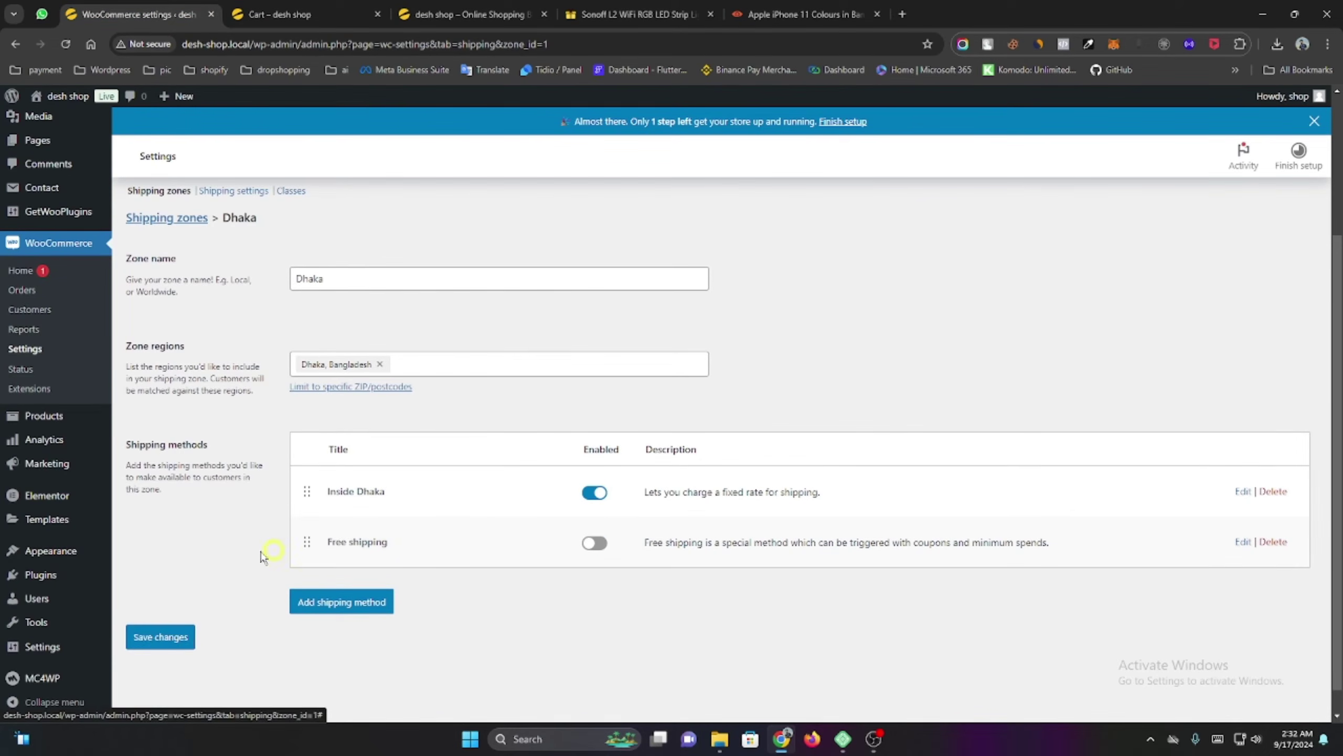
pyautogui.click(162, 637)
pyautogui.click(288, 14)
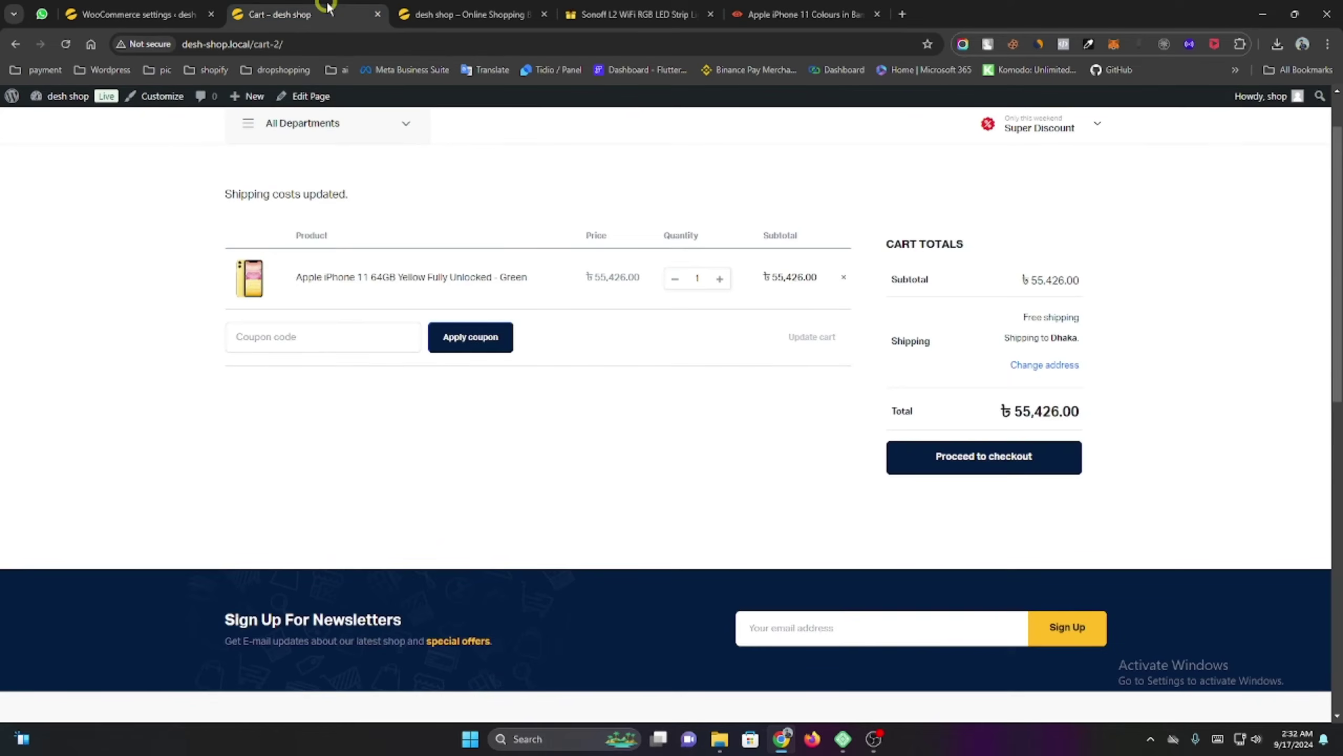
pyautogui.click(66, 44)
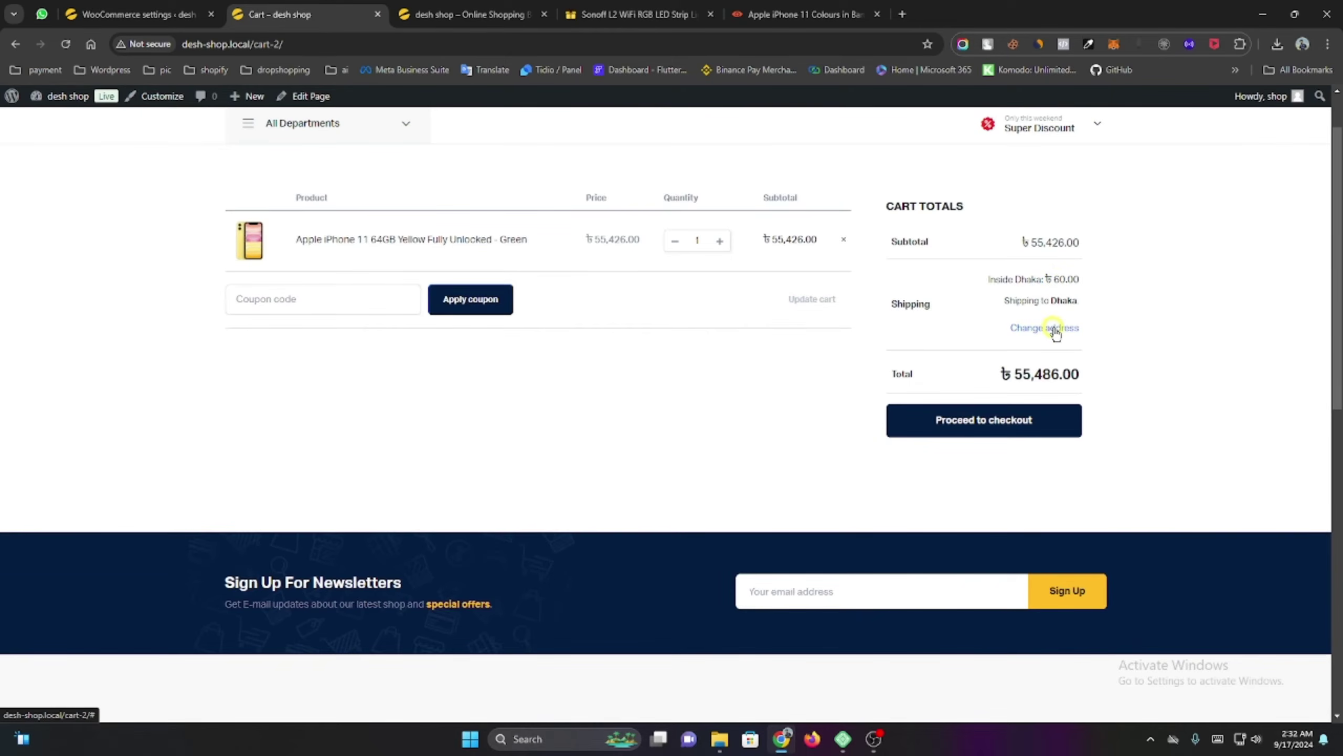
# Re-enable Free shipping for the Dhaka zone, save, and return to the cart.
pyautogui.click(138, 13)
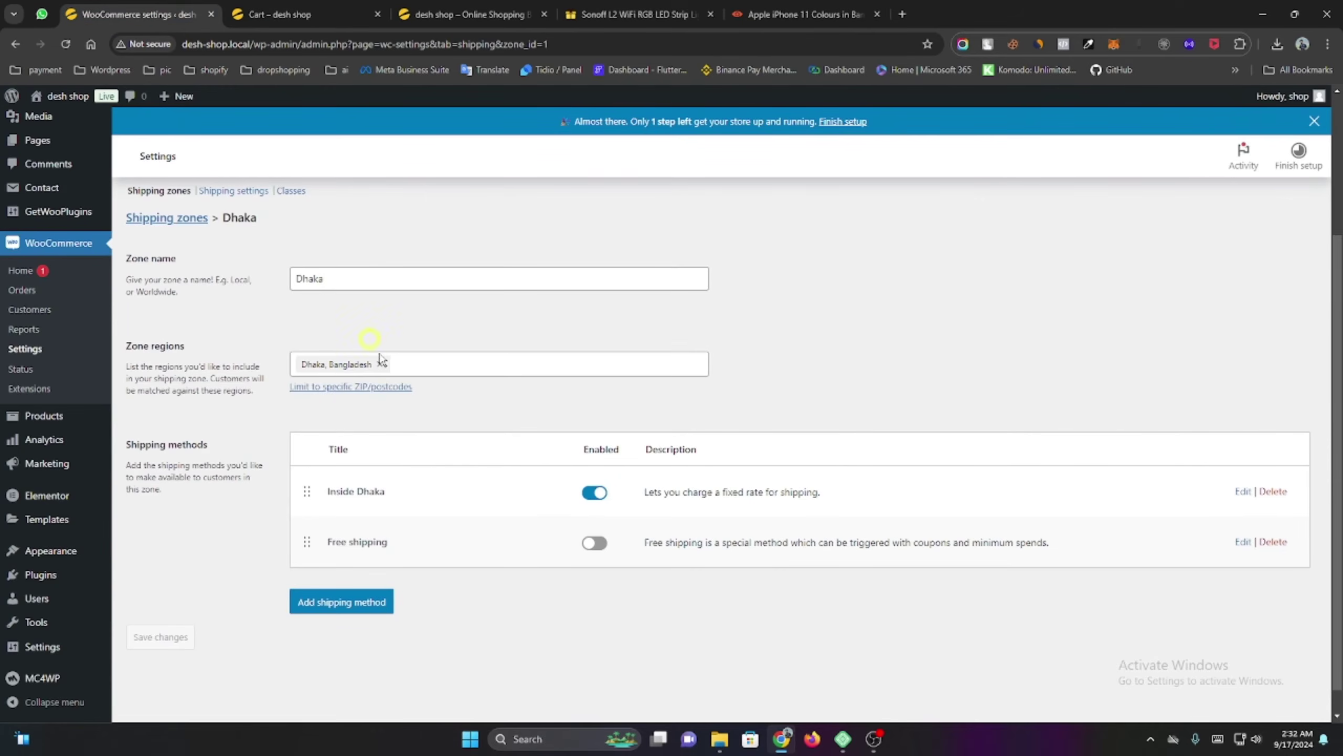
pyautogui.click(596, 543)
pyautogui.click(160, 637)
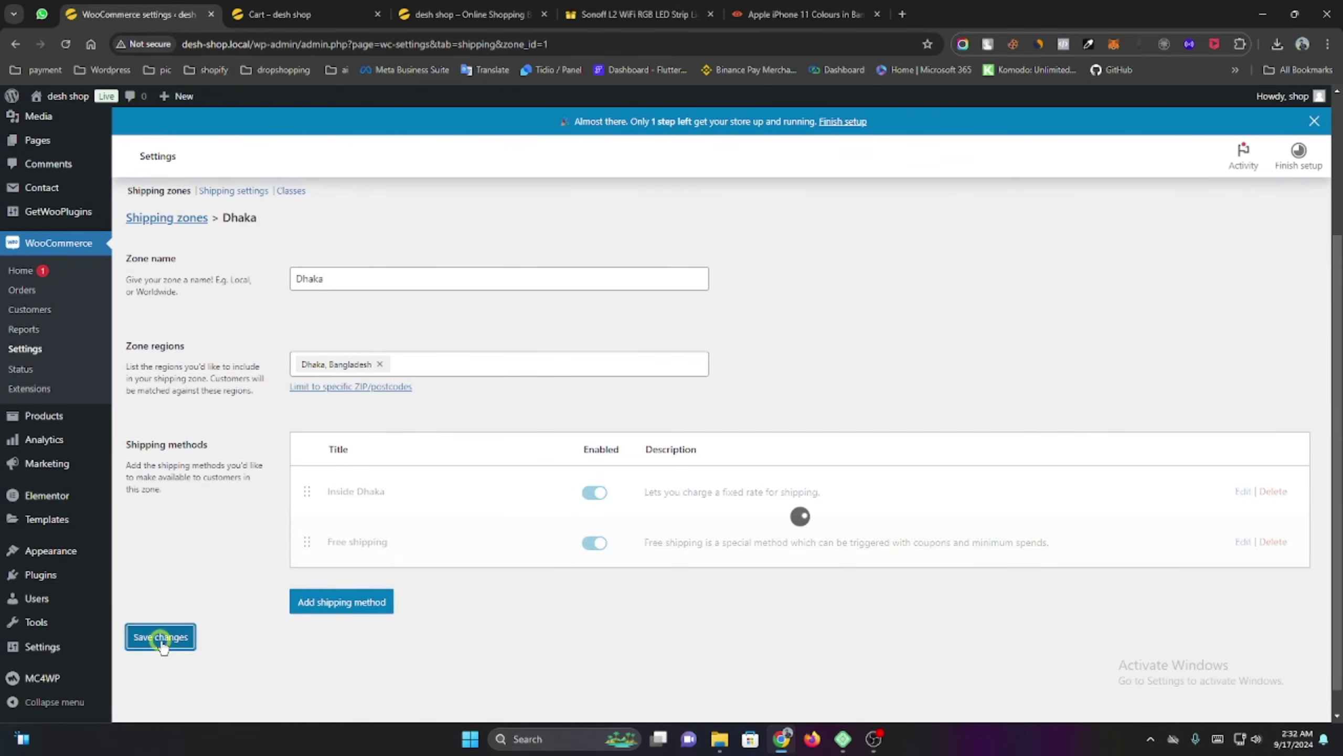
pyautogui.click(280, 14)
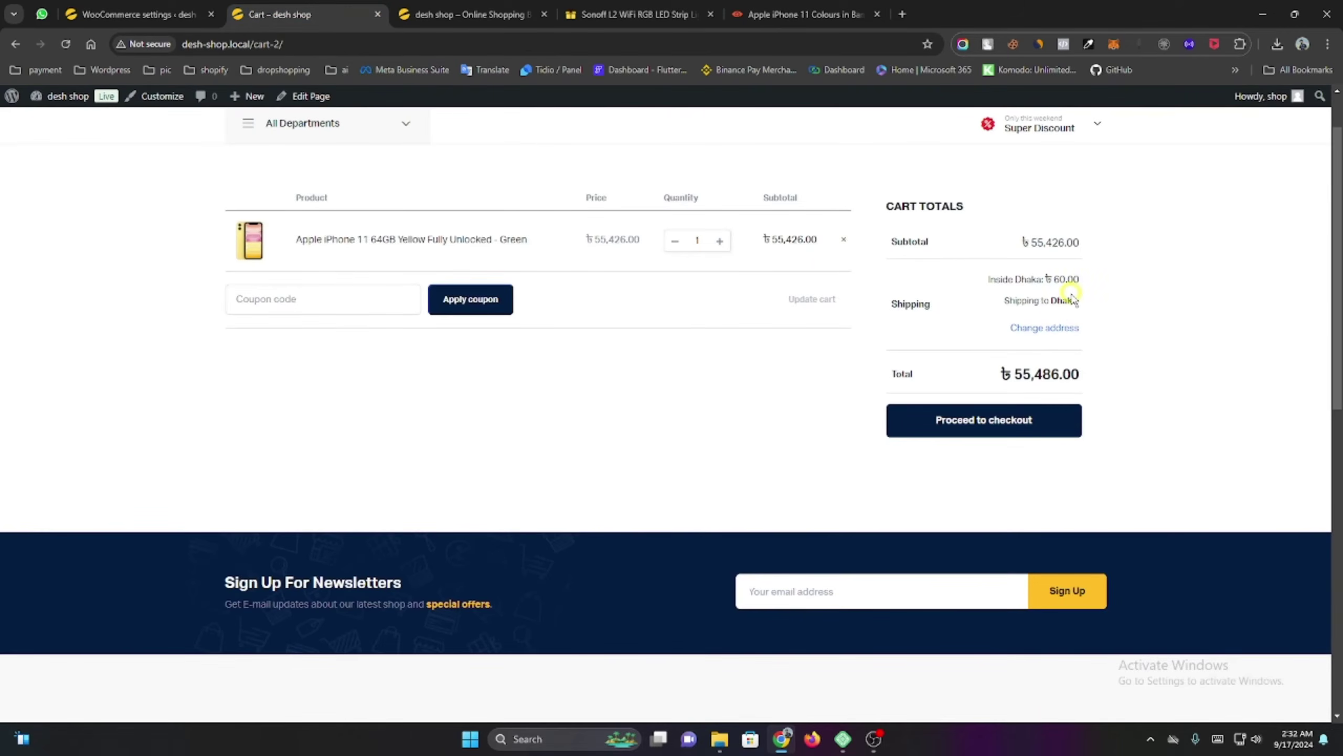
pyautogui.scroll(2, 1070, 296)
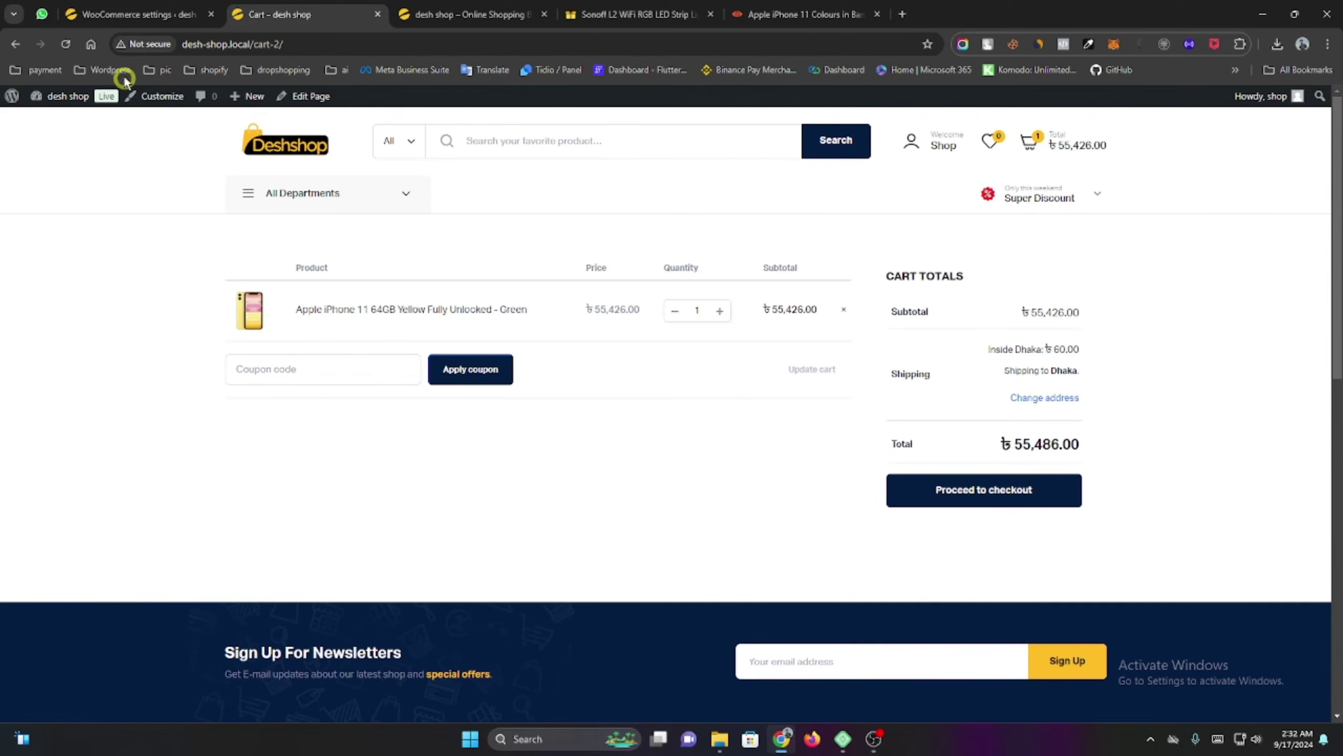
# Reload the cart and recalculate shipping with Bogura as the district.
pyautogui.click(65, 44)
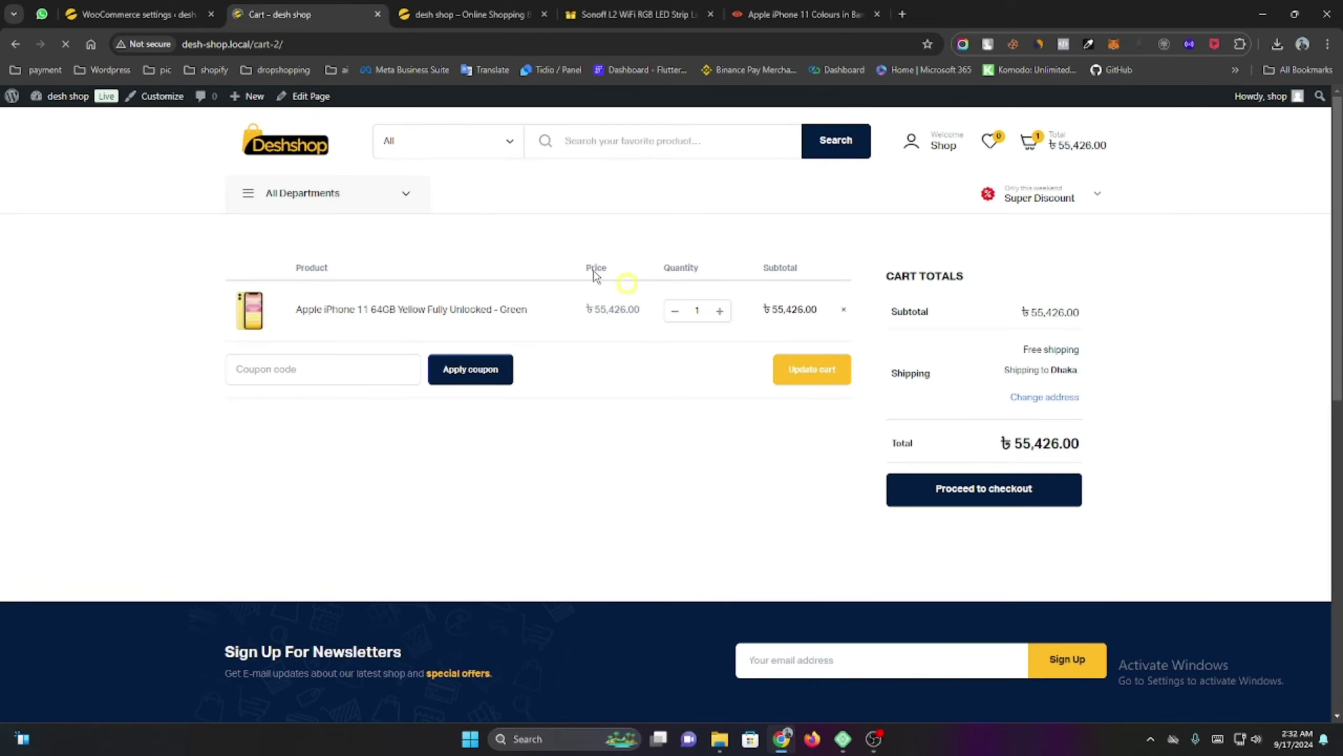
pyautogui.tripleClick(1032, 349)
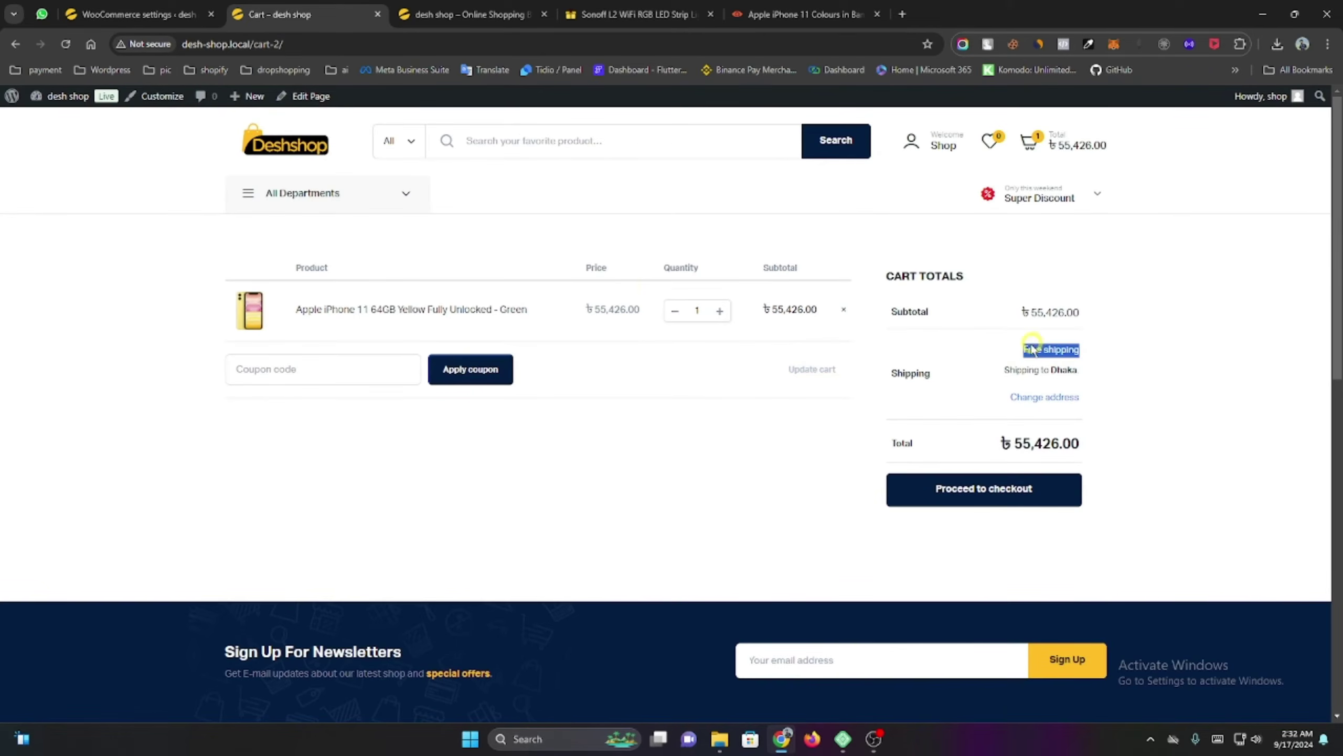
pyautogui.click(1026, 398)
pyautogui.click(993, 465)
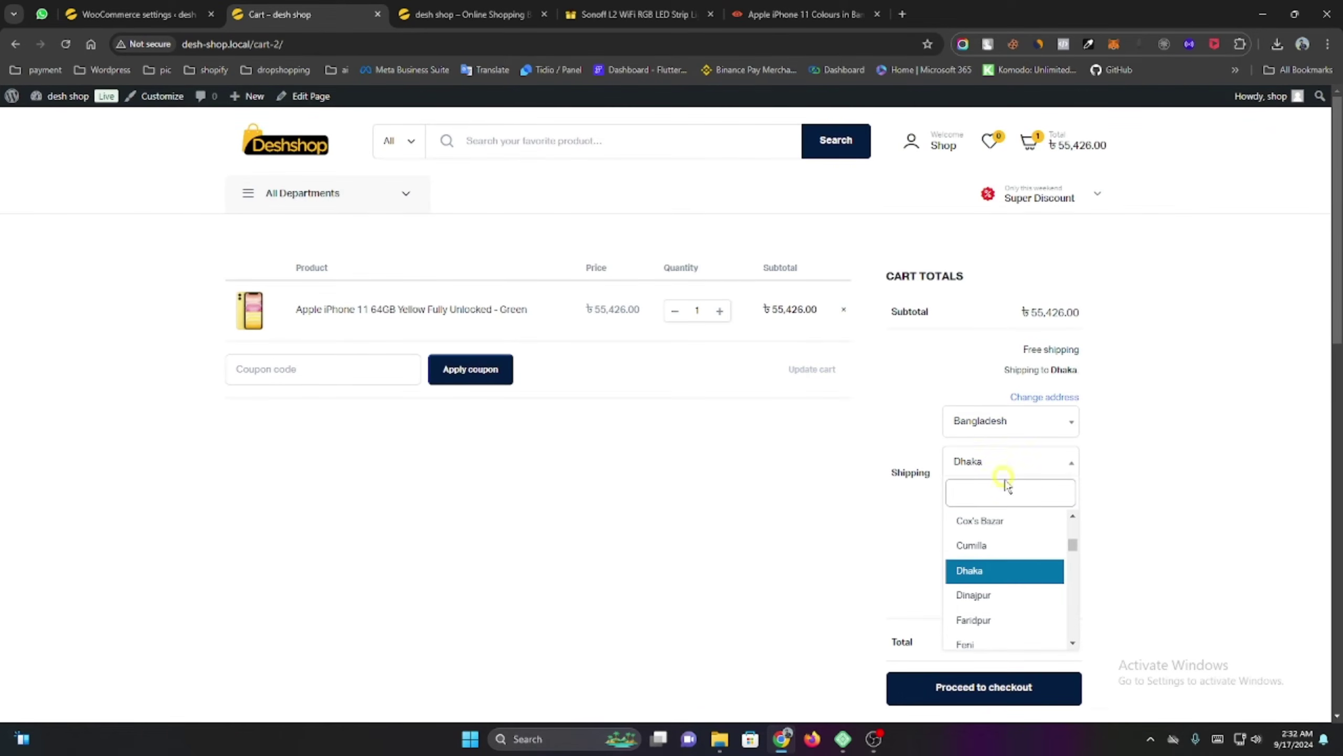
pyautogui.write('b')
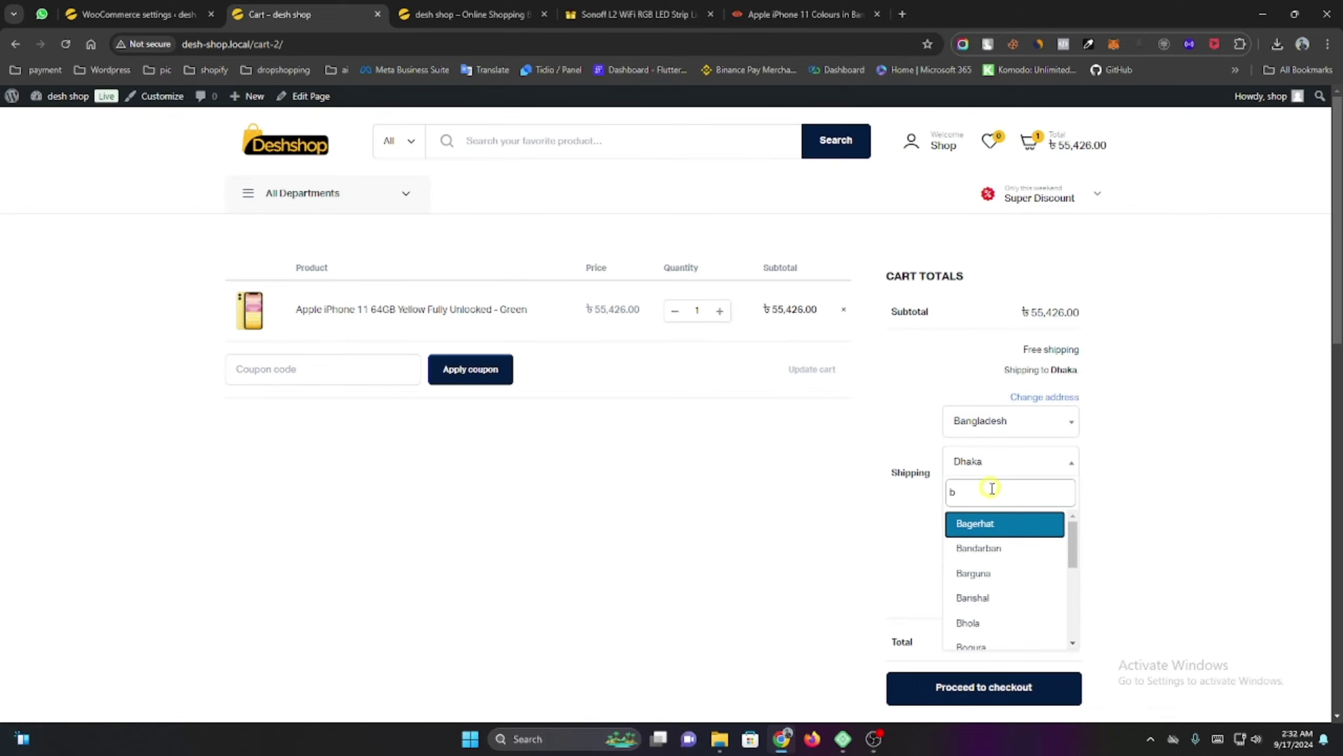
pyautogui.write('og')
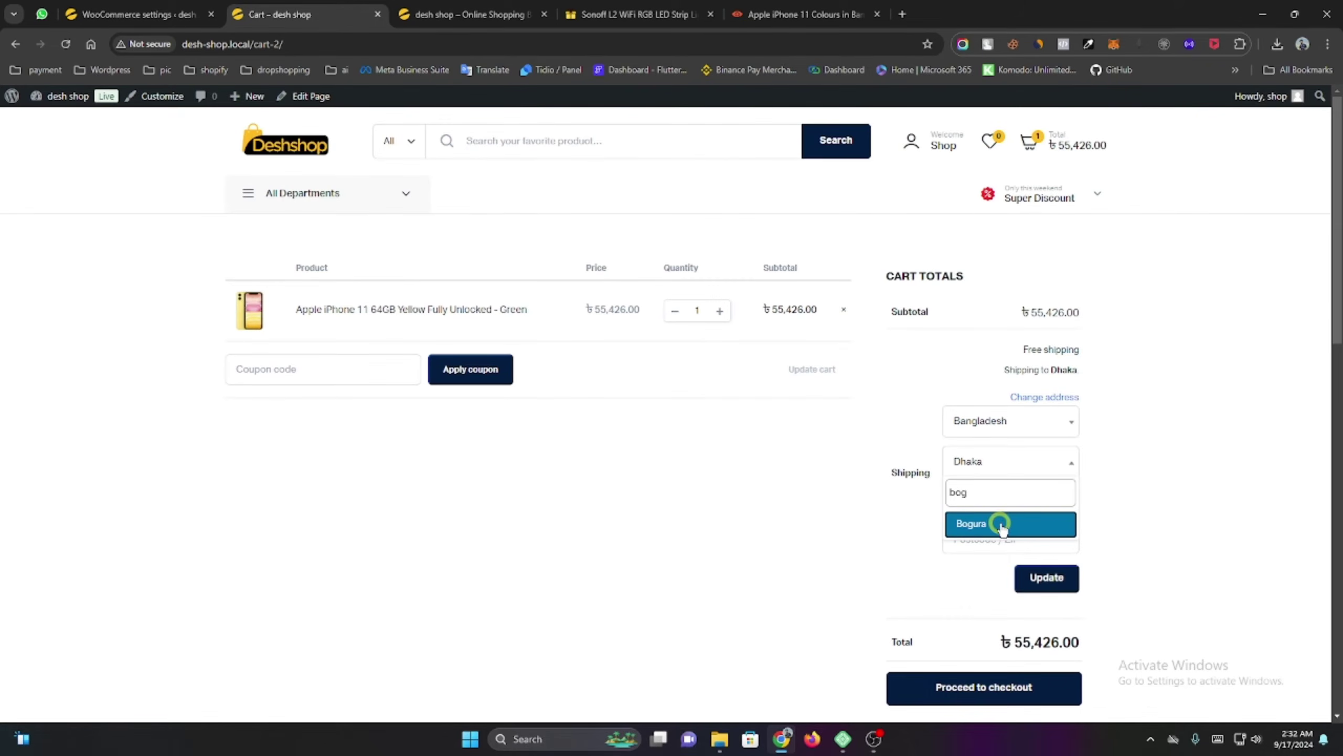
pyautogui.click(999, 522)
pyautogui.click(1047, 577)
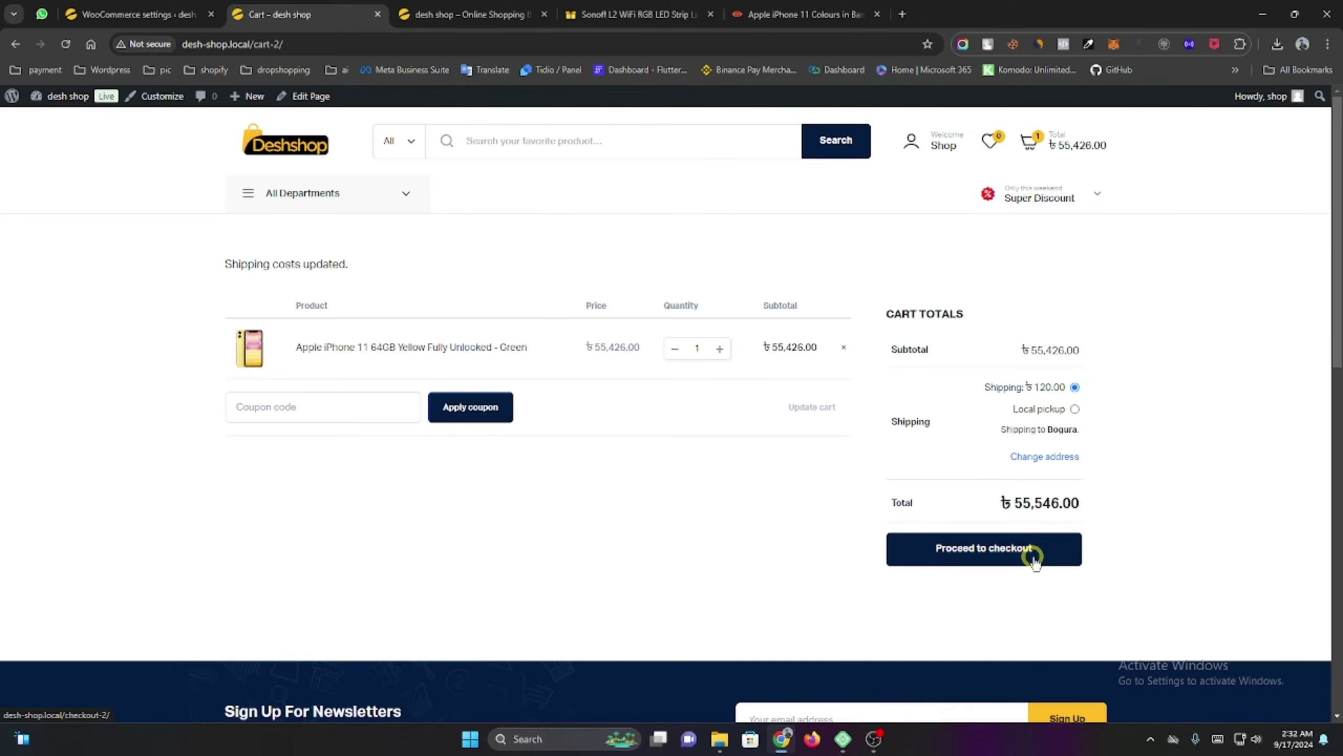
# Switch the shipping district back to Dhaka for Free shipping and proceed to checkout.
pyautogui.click(1074, 410)
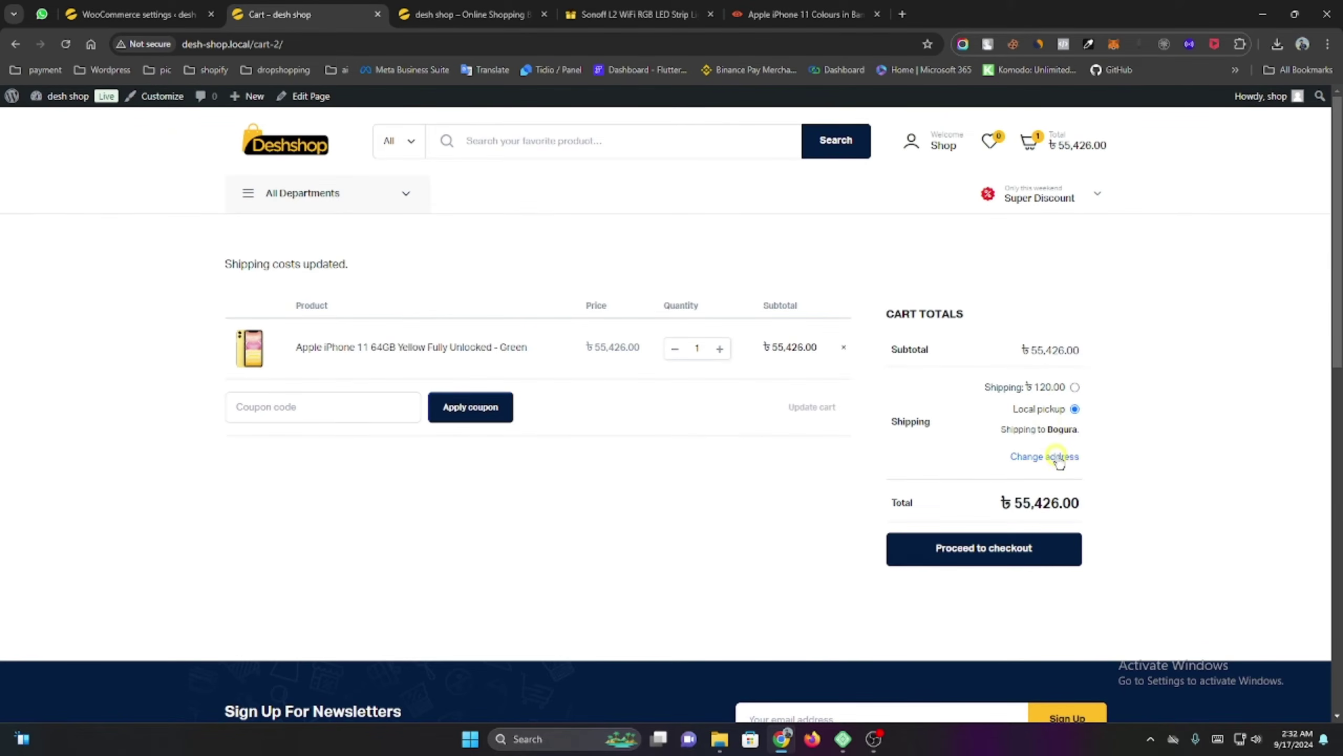
pyautogui.click(1057, 456)
pyautogui.click(988, 520)
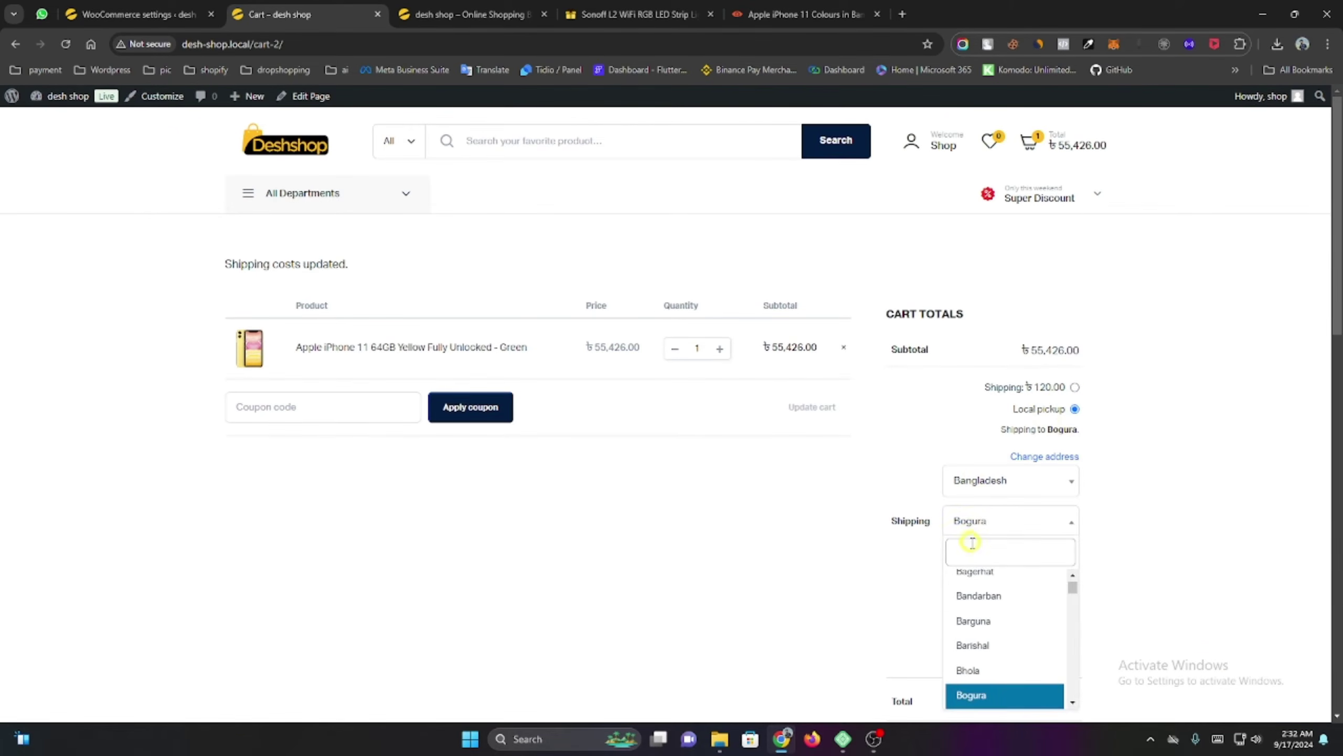
pyautogui.write('dhak')
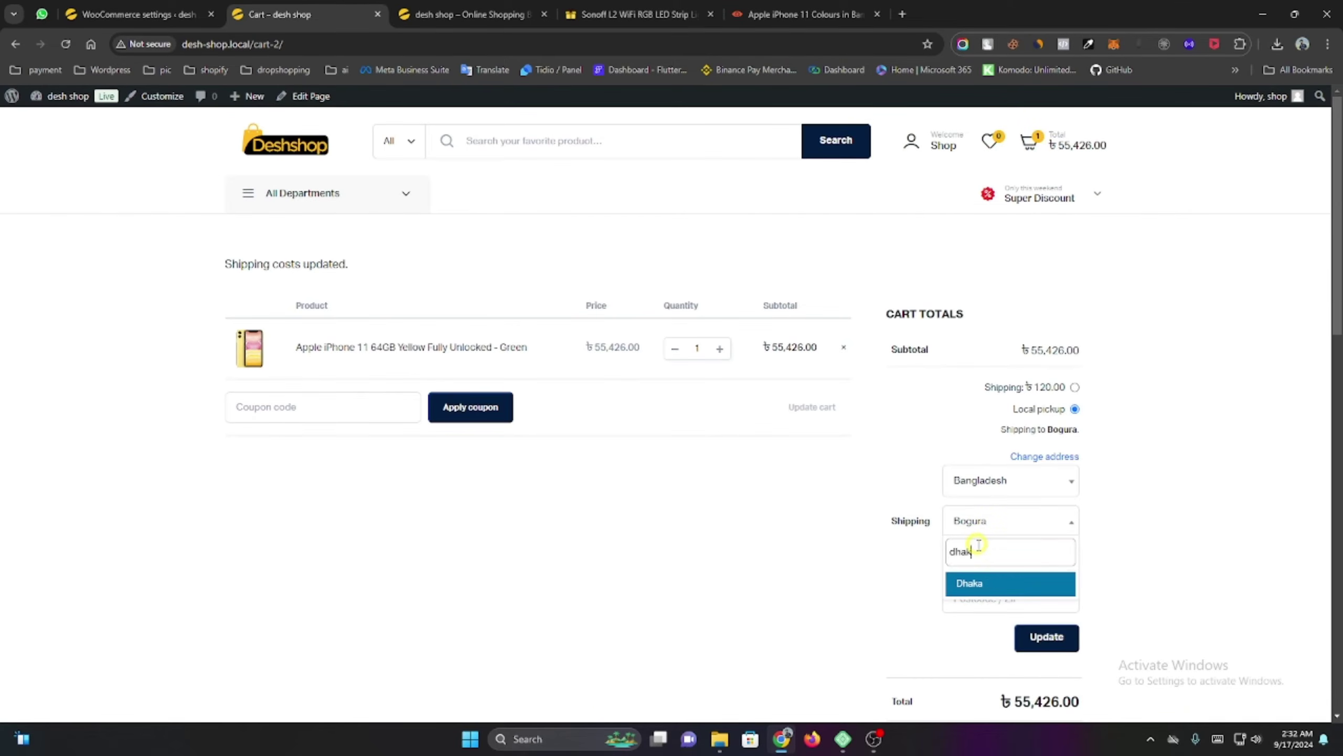
pyautogui.click(997, 588)
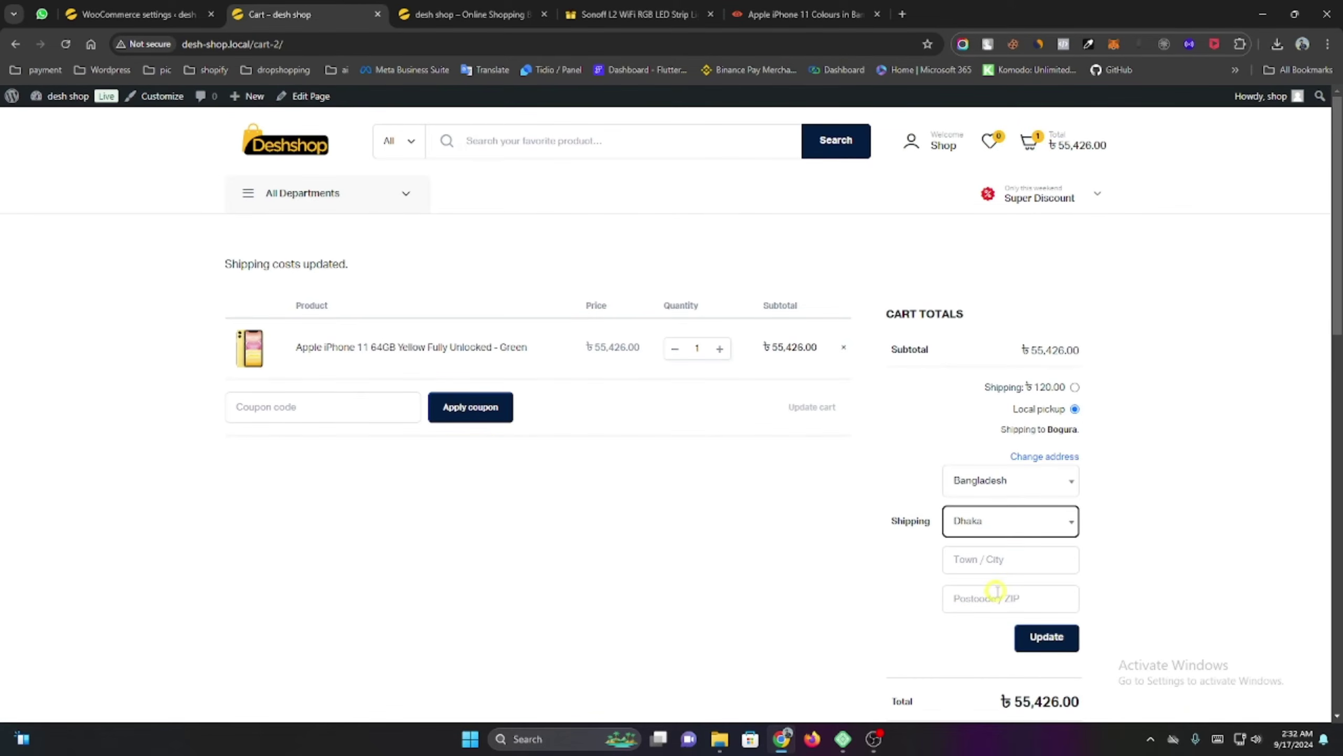
pyautogui.click(1042, 630)
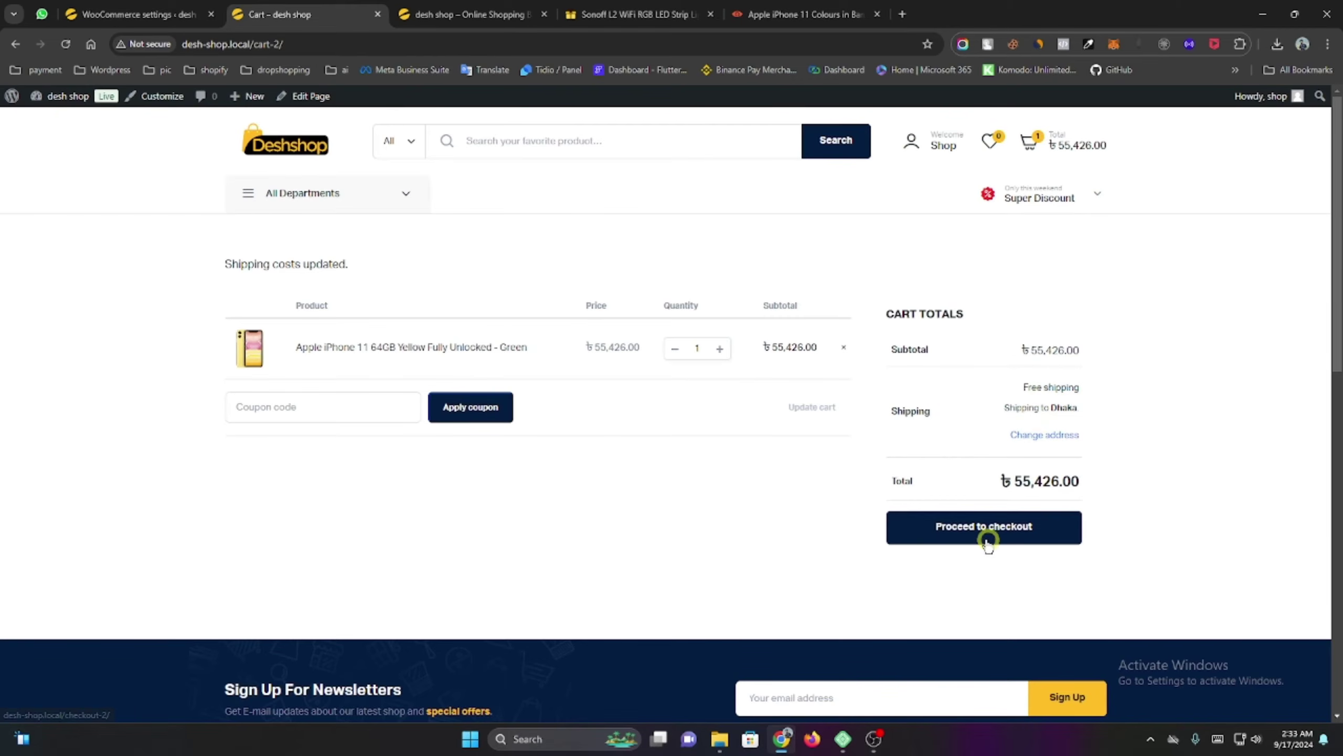
pyautogui.click(966, 526)
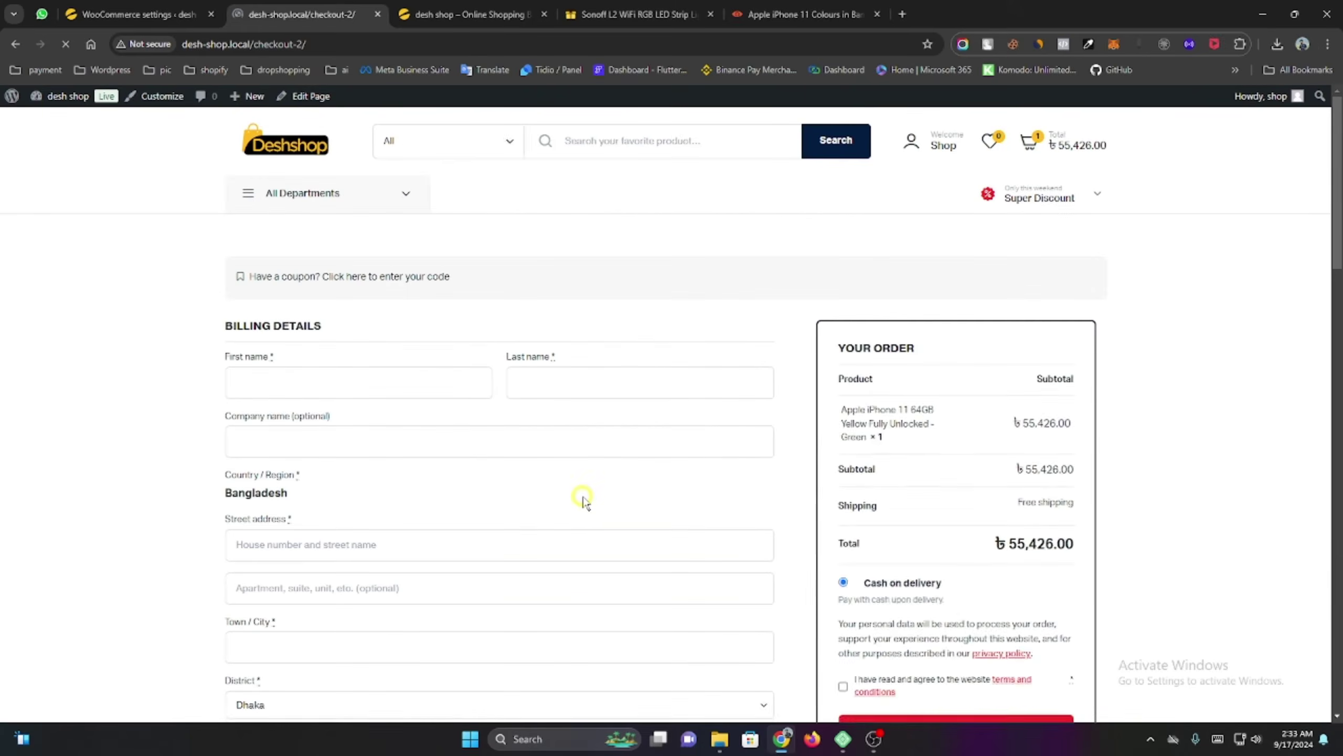
# Enter the buyer's first and last name in the billing form.
pyautogui.scroll(-2, 614, 479)
pyautogui.scroll(1, 489, 444)
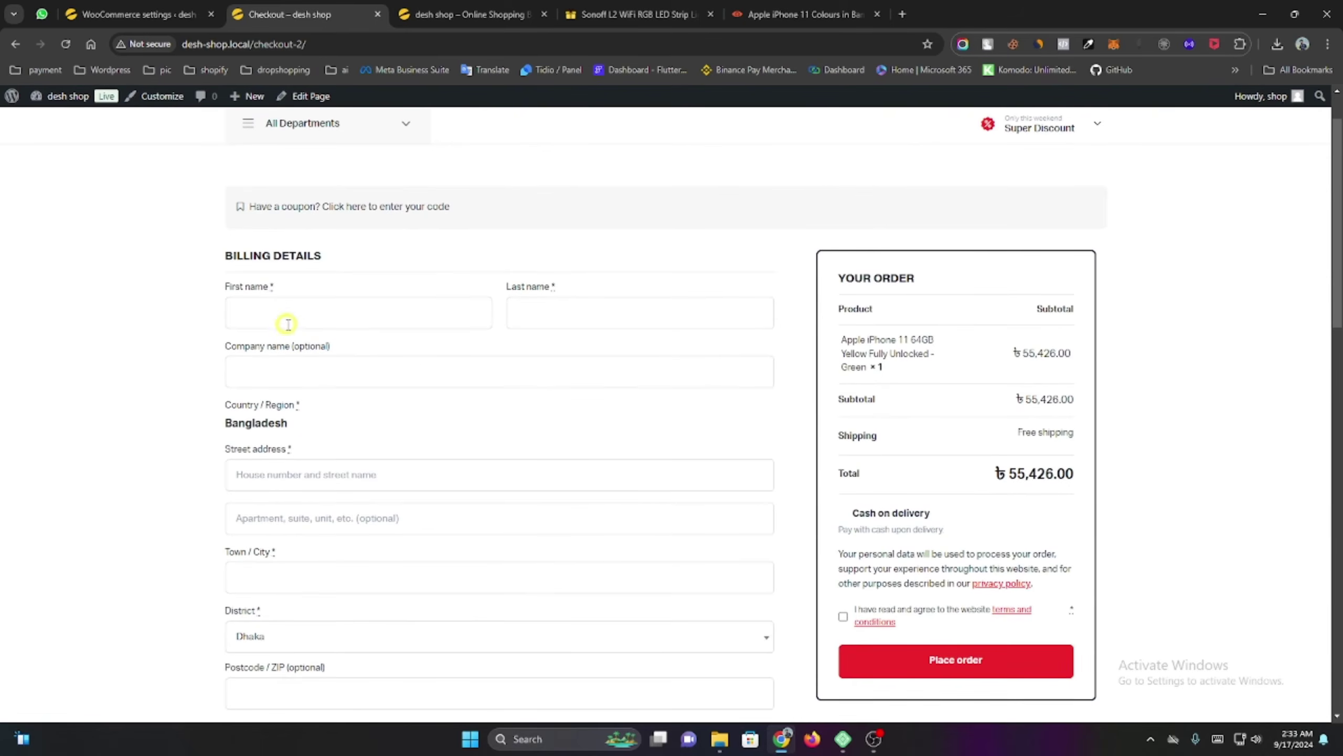
pyautogui.click(288, 324)
pyautogui.click(537, 311)
pyautogui.click(391, 300)
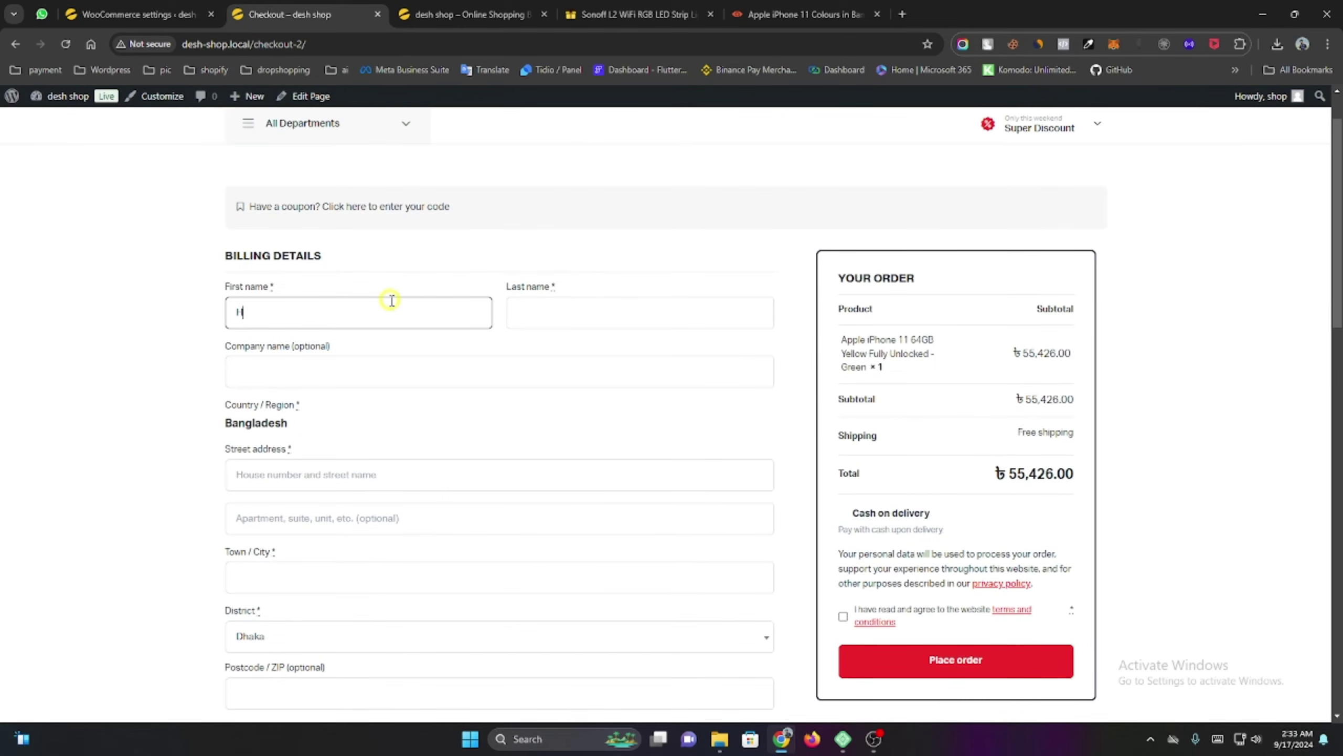
pyautogui.press('Tab')
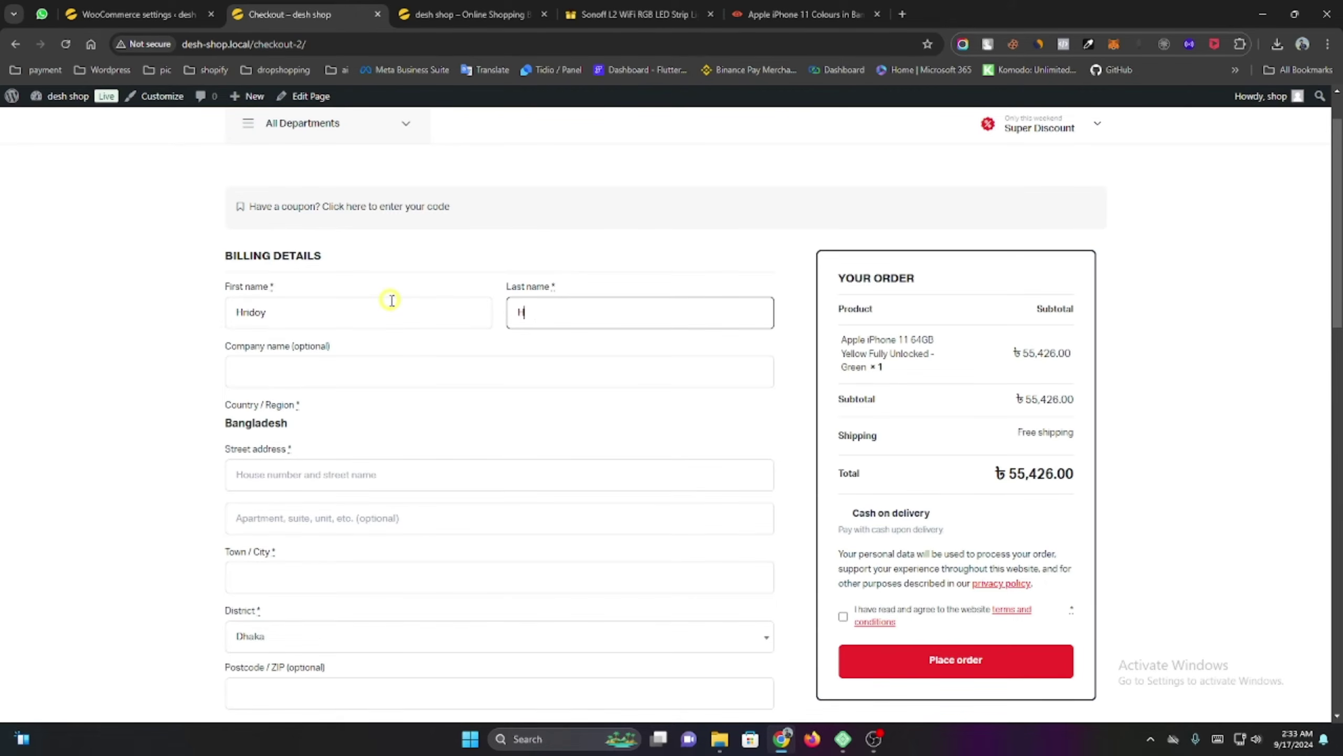
pyautogui.press('Tab')
pyautogui.press('Tab')
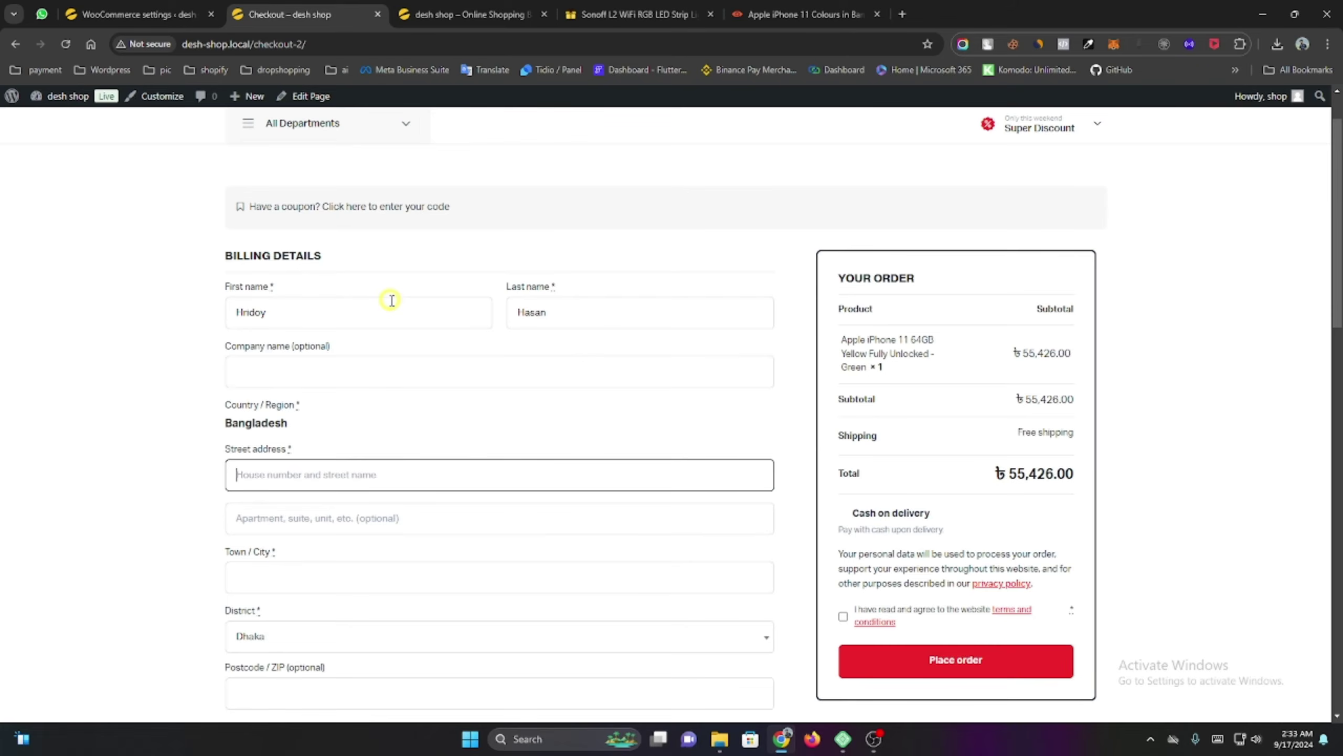
# Fill in the street address and move through the city, postcode and phone fields.
pyautogui.scroll(-4, 318, 291)
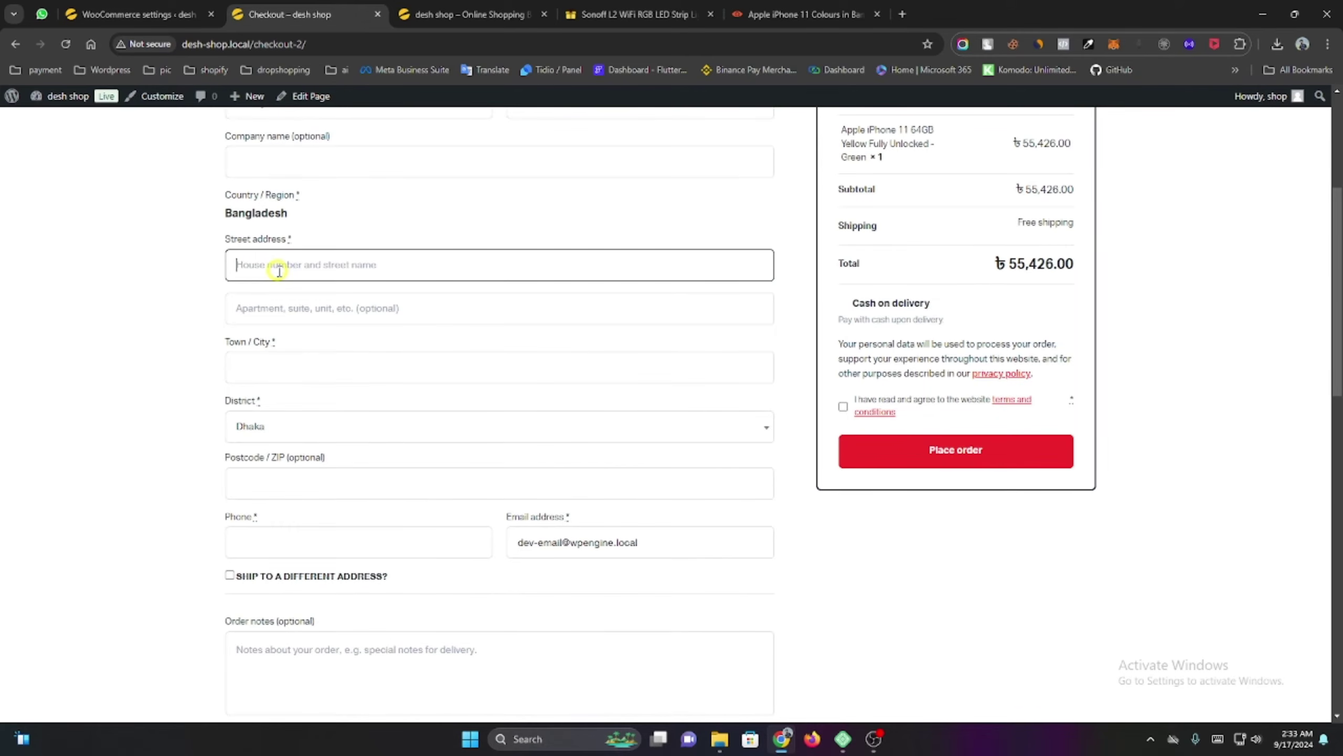
pyautogui.write('b')
pyautogui.press('Tab')
pyautogui.press('Tab')
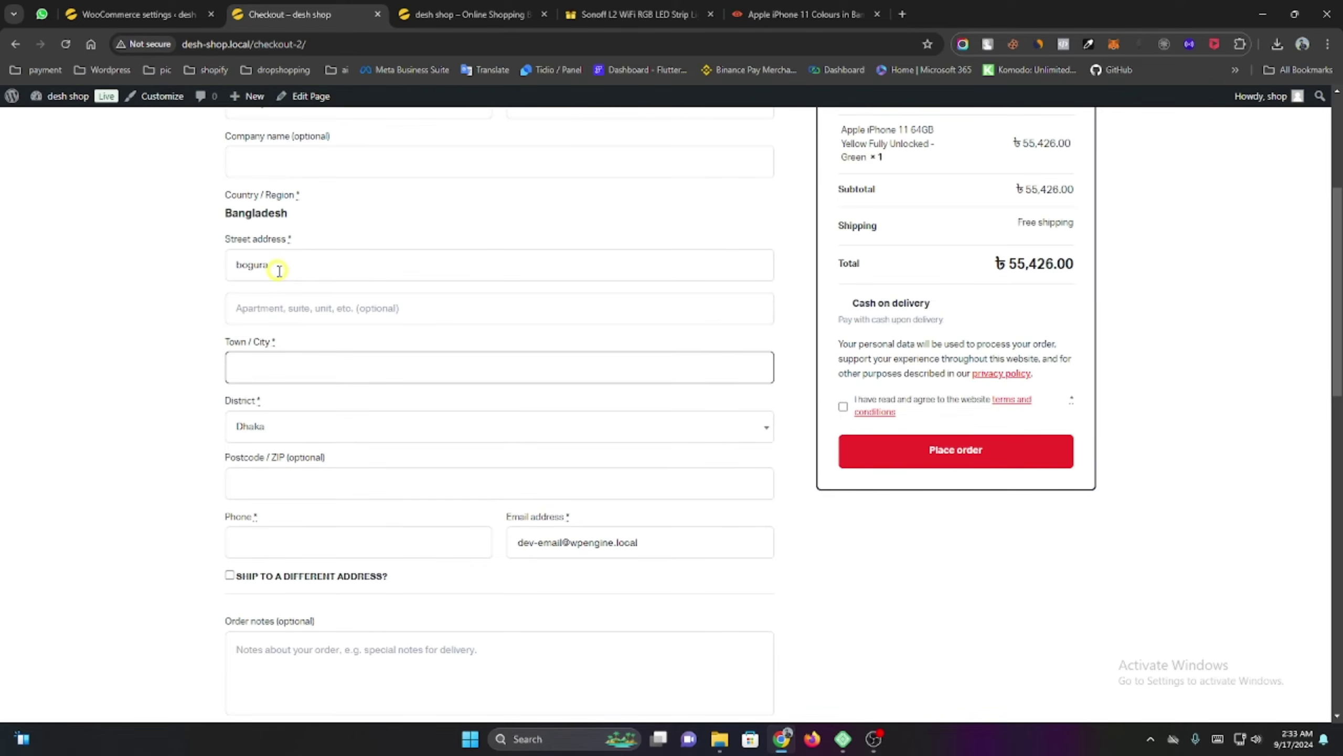
pyautogui.press('Tab')
pyautogui.press('Tab')
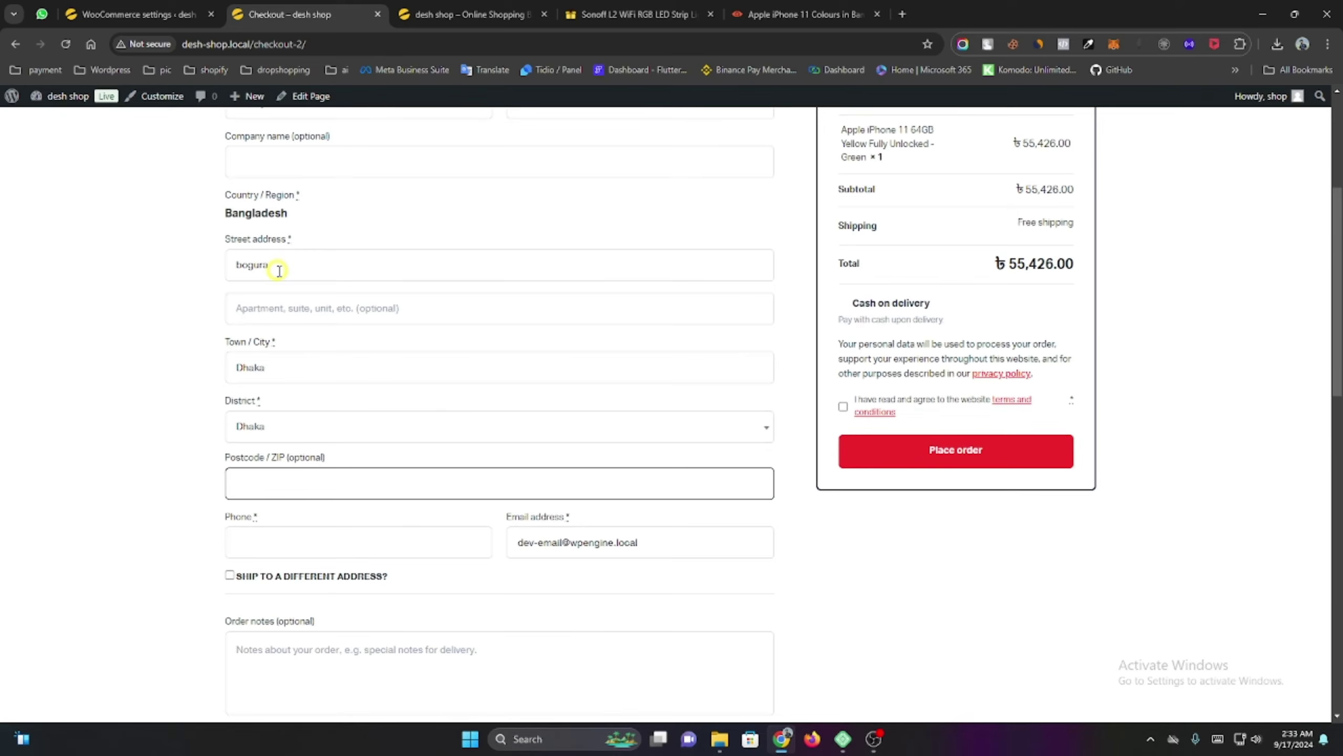
pyautogui.scroll(-2, 279, 270)
pyautogui.click(276, 404)
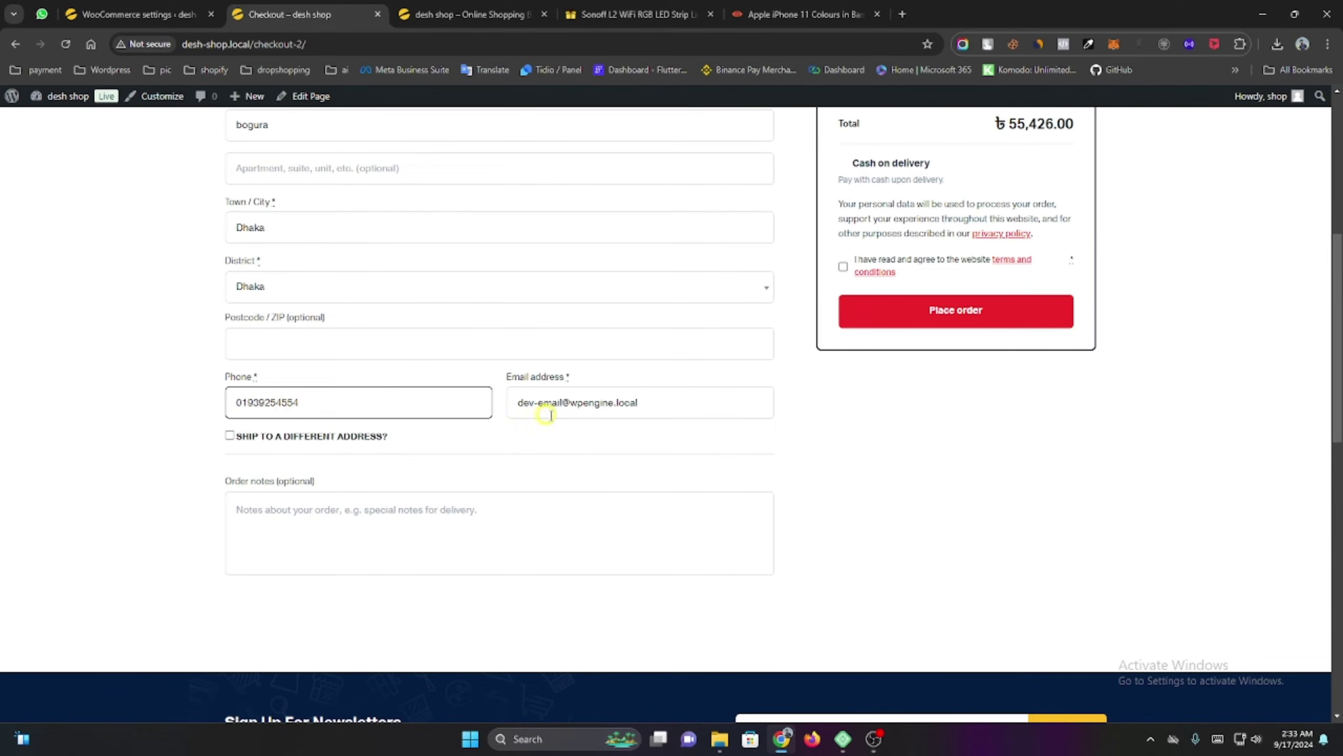
pyautogui.scroll(5, 645, 429)
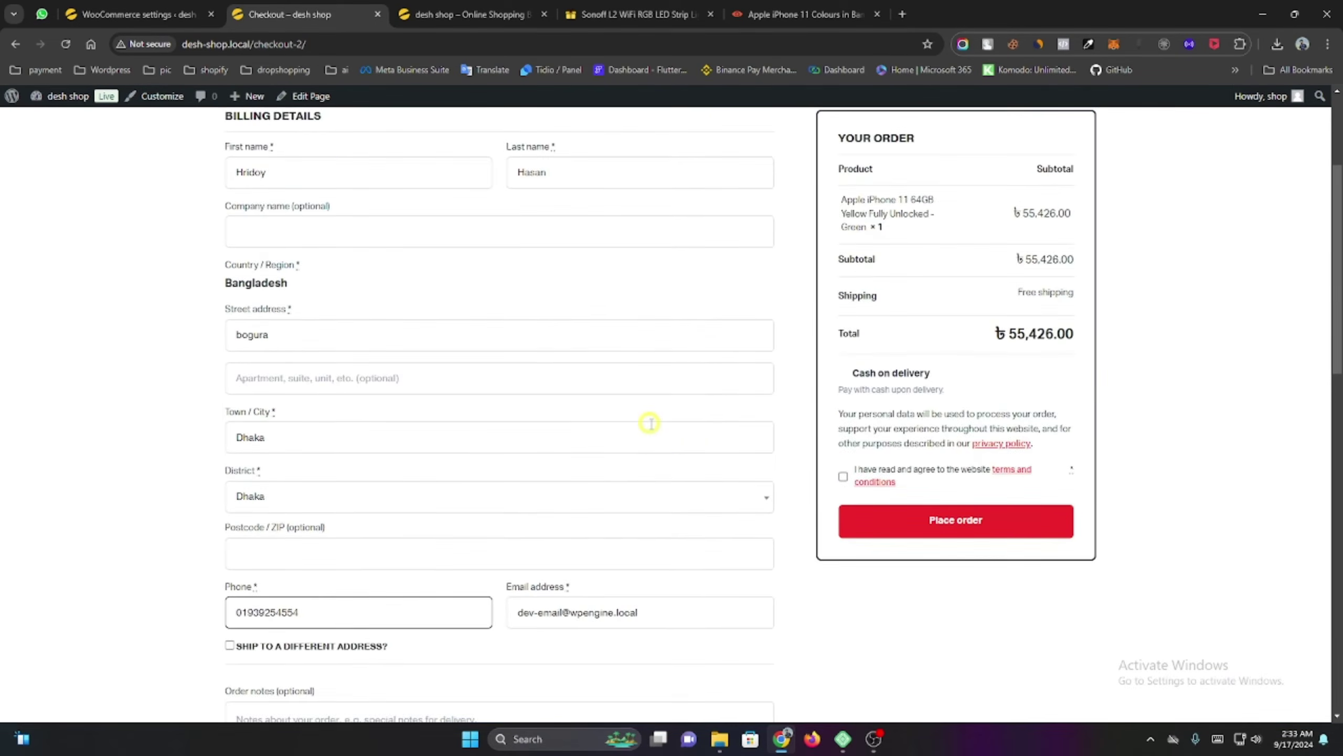
pyautogui.scroll(-2, 783, 465)
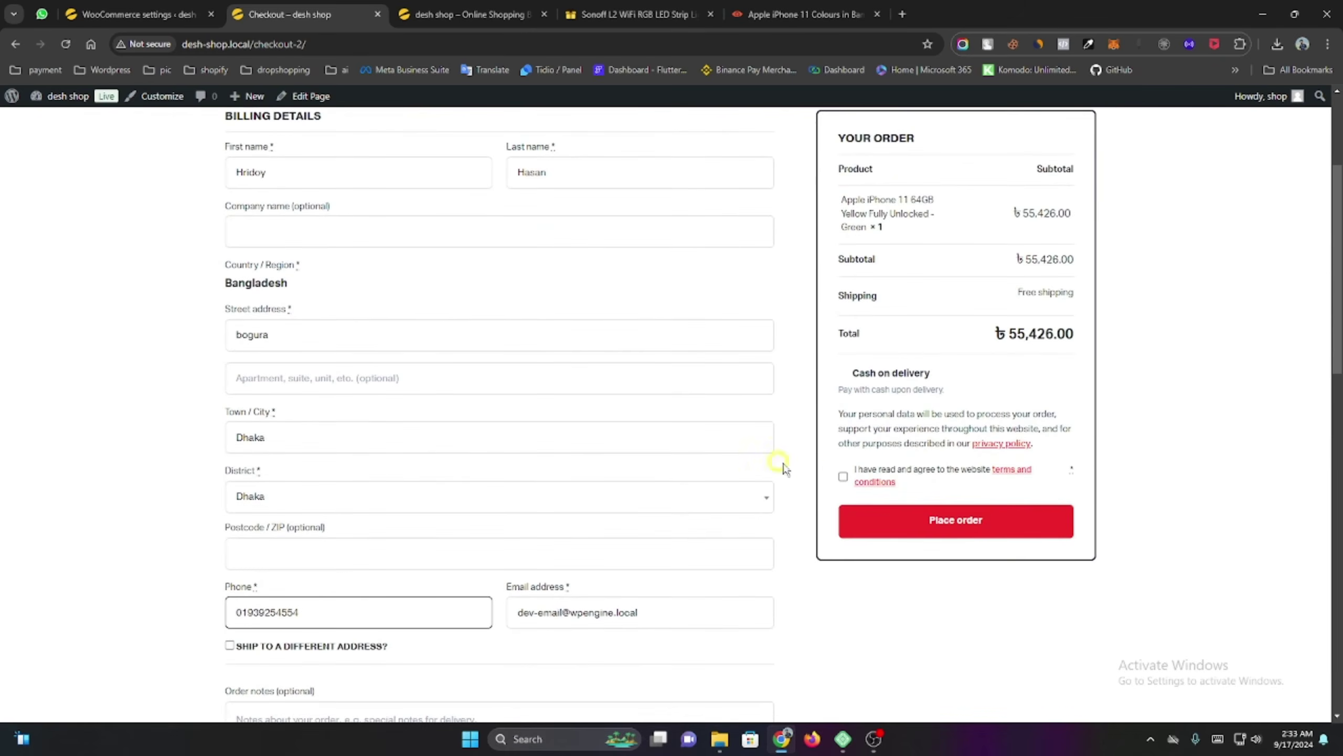
# Agree to the terms, choose Cash on delivery, and place the order.
pyautogui.click(843, 477)
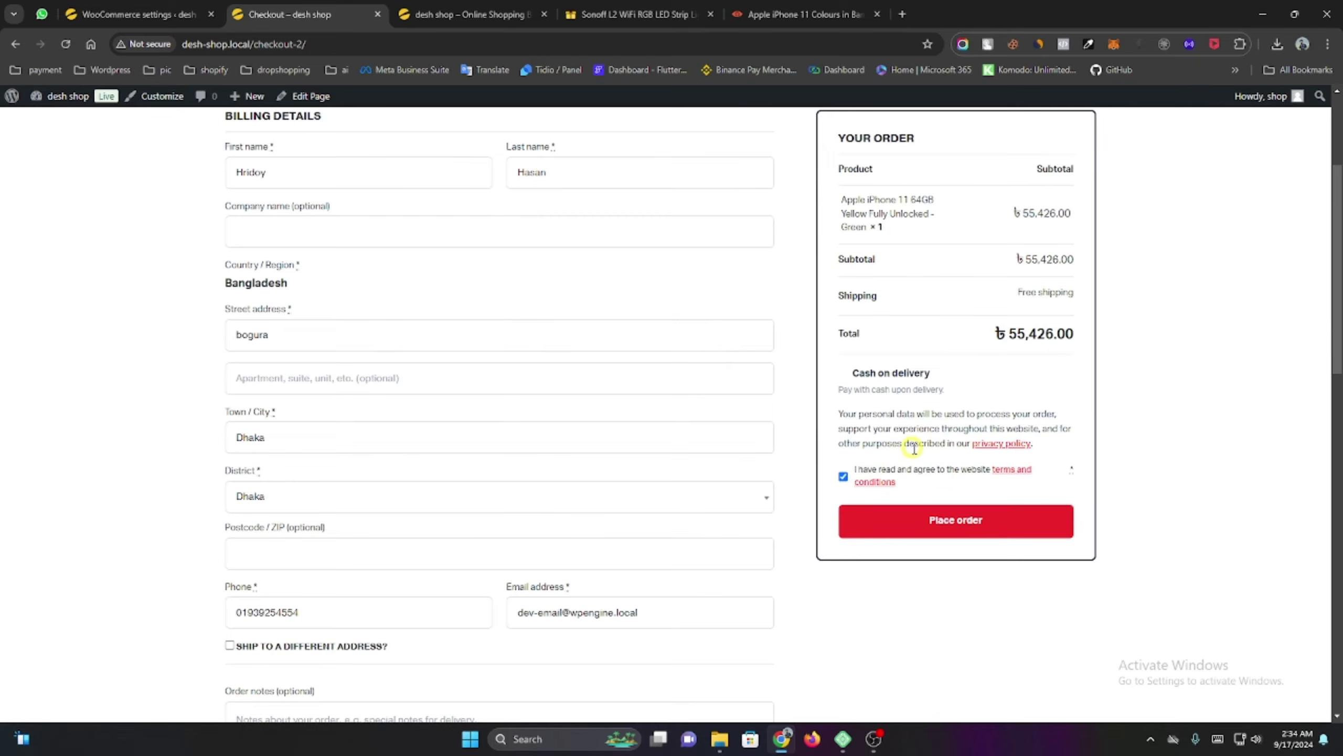
pyautogui.scroll(1, 927, 347)
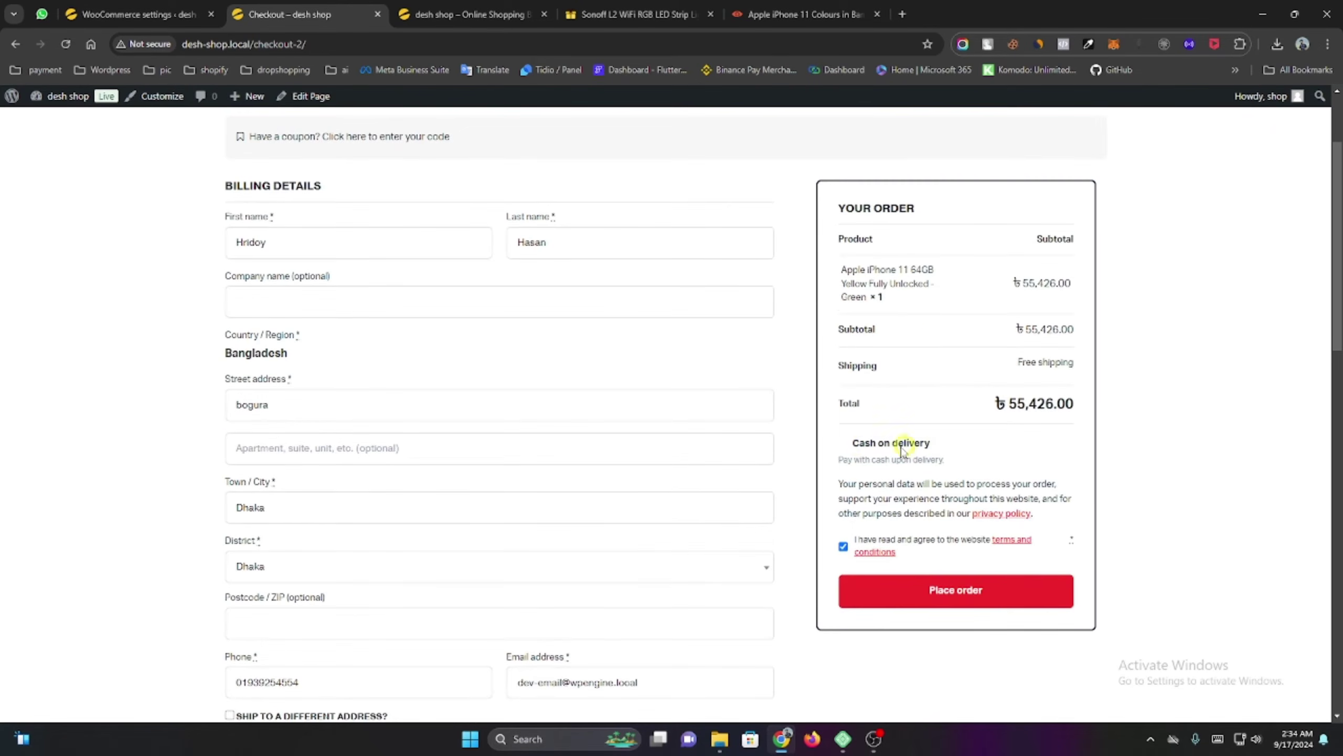
pyautogui.tripleClick(857, 443)
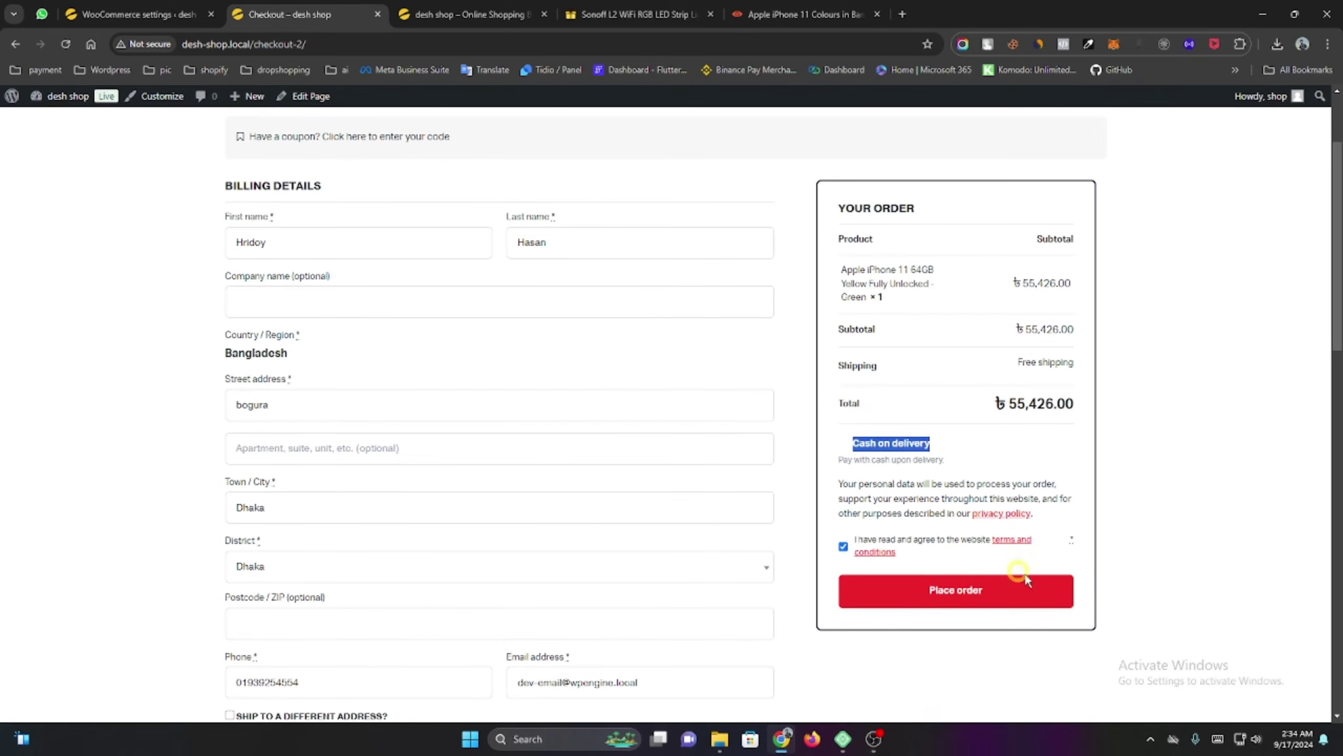
pyautogui.click(953, 595)
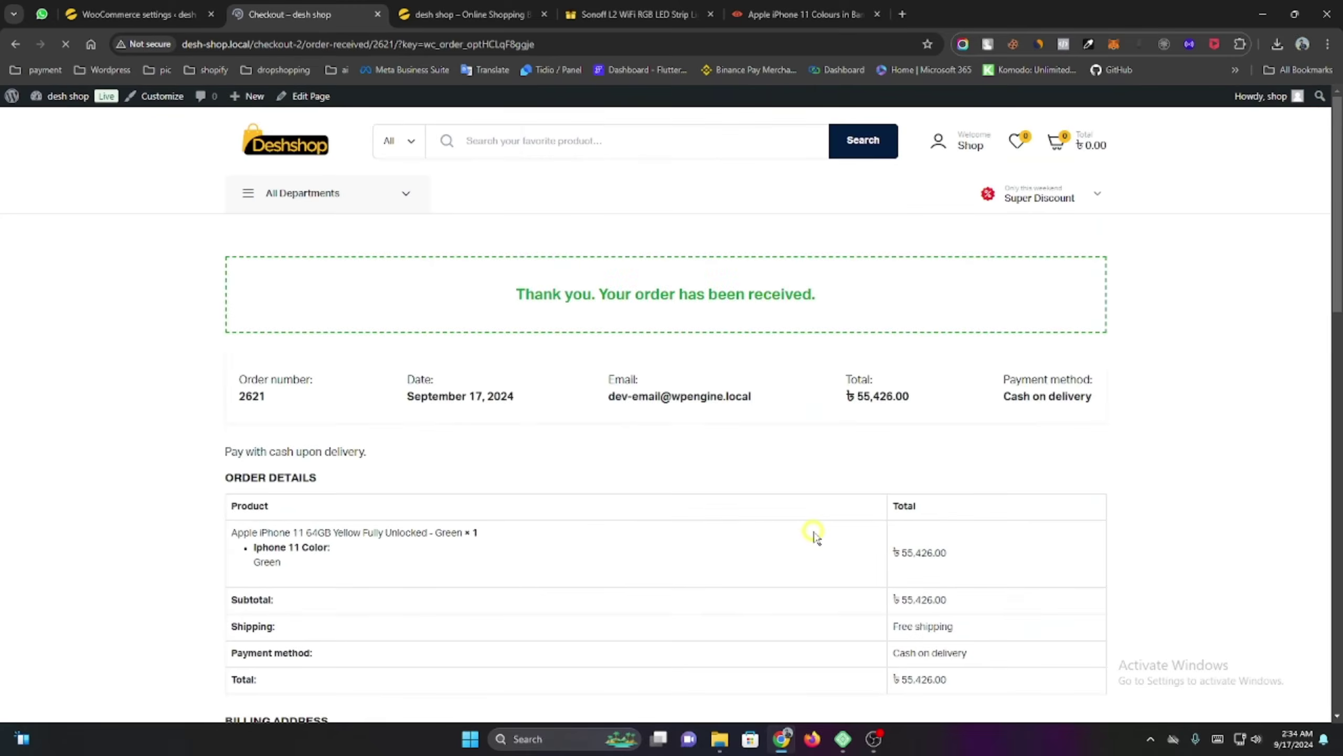
# Open WooCommerce > Orders in the admin to find the new Processing order.
pyautogui.scroll(-6, 811, 524)
pyautogui.scroll(6, 810, 521)
pyautogui.click(142, 14)
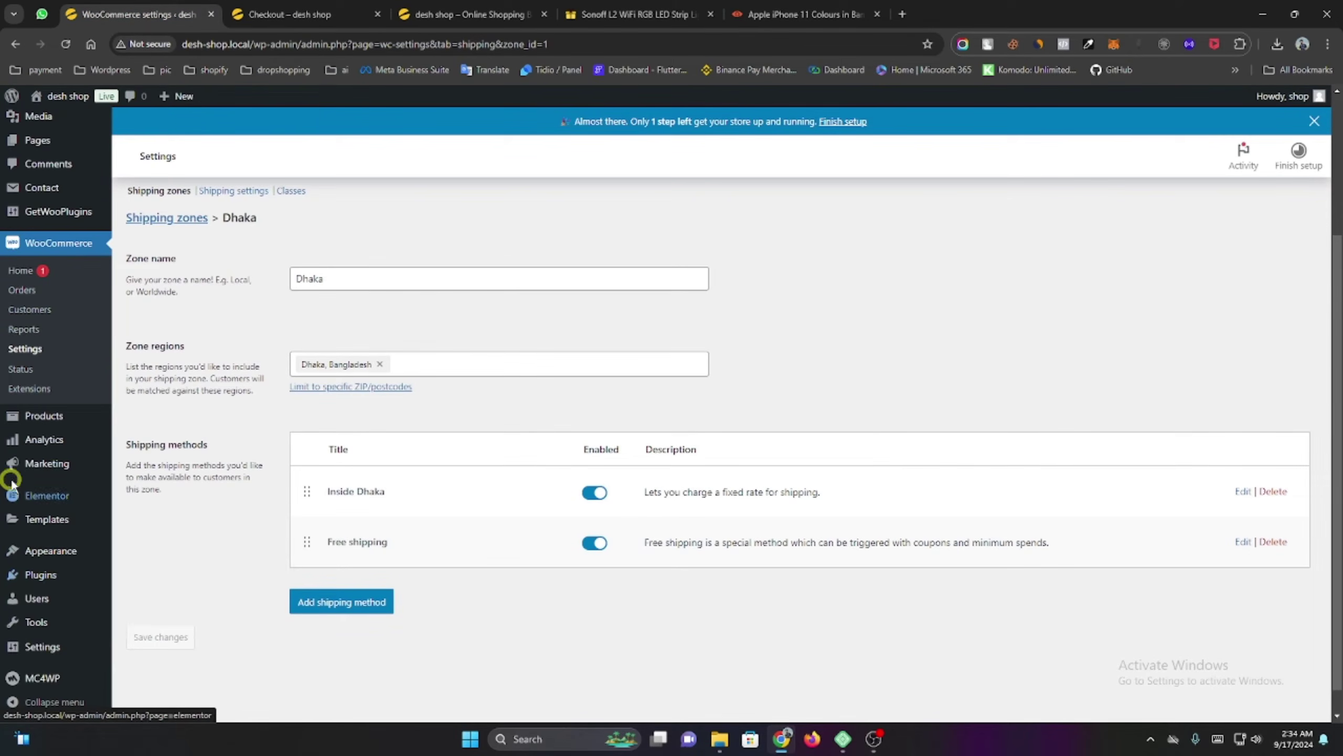
pyautogui.moveTo(55, 426)
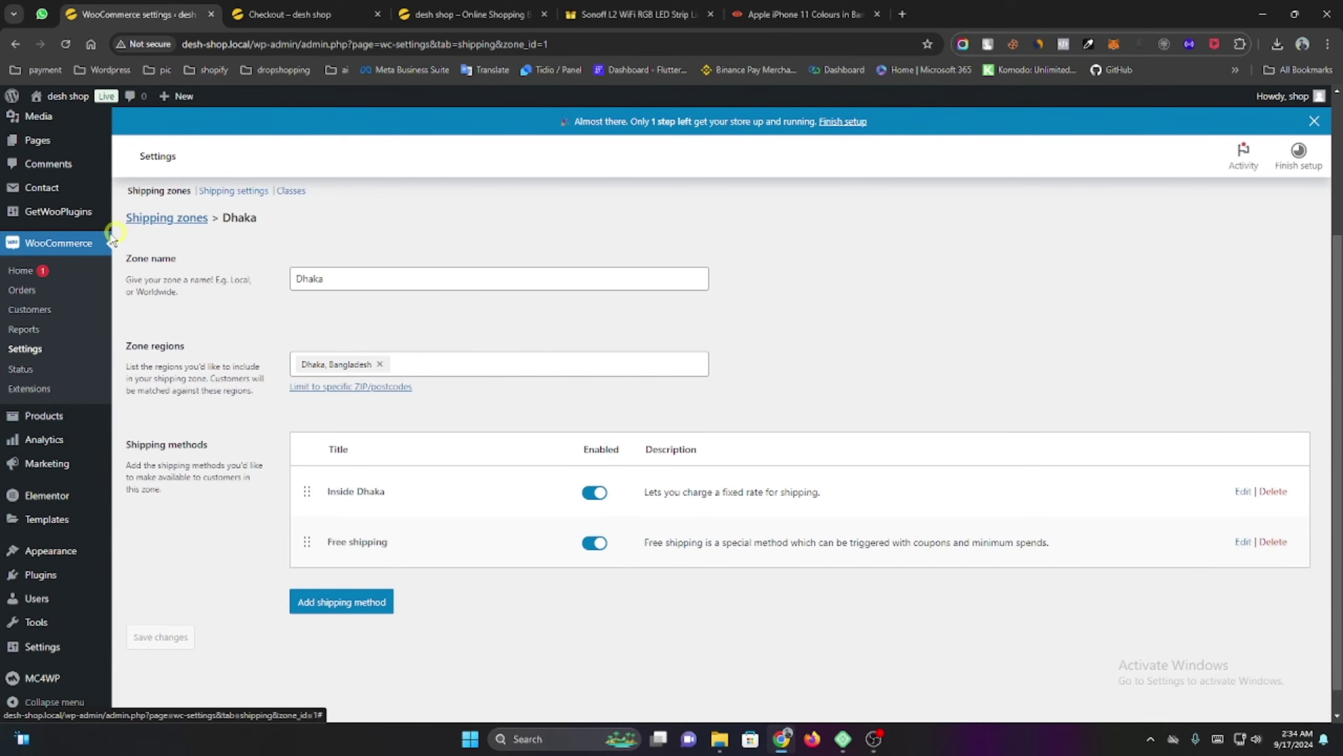
pyautogui.click(53, 294)
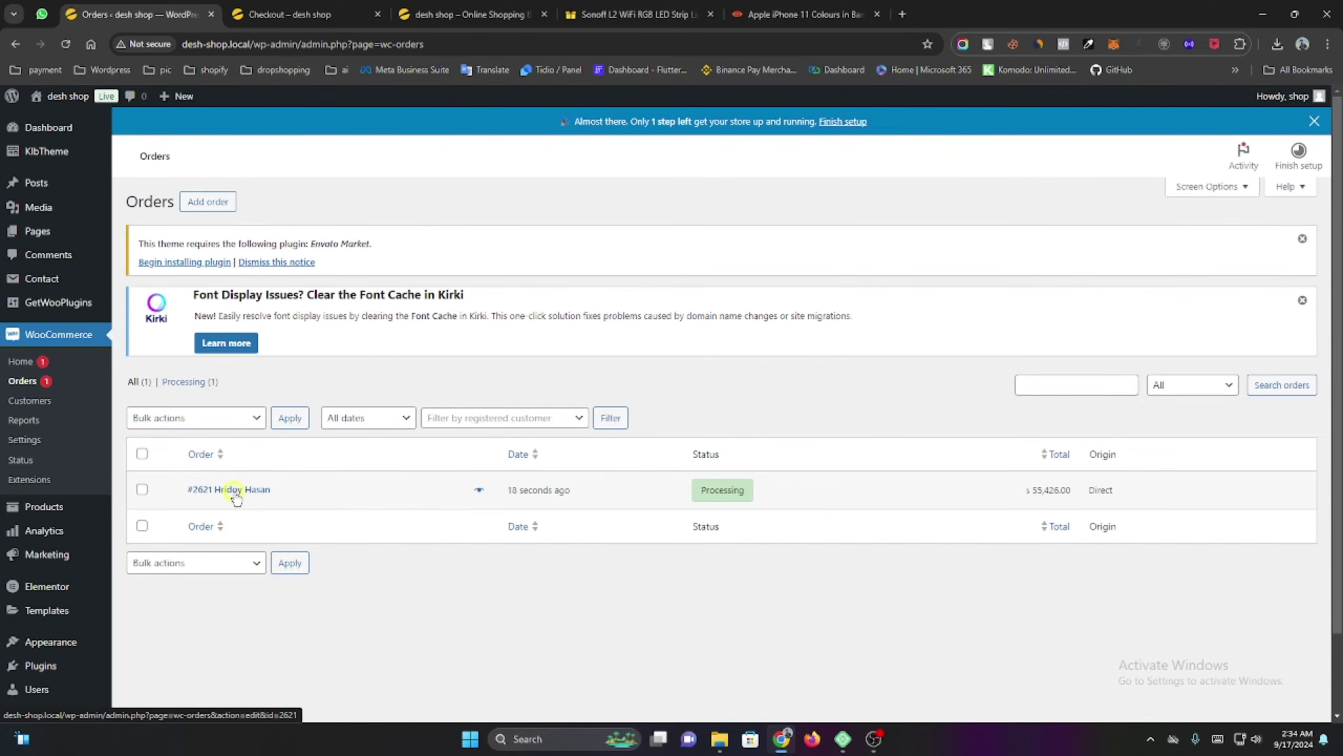
# Set the new iPhone 11 order's status to Completed and update the order.
pyautogui.click(221, 490)
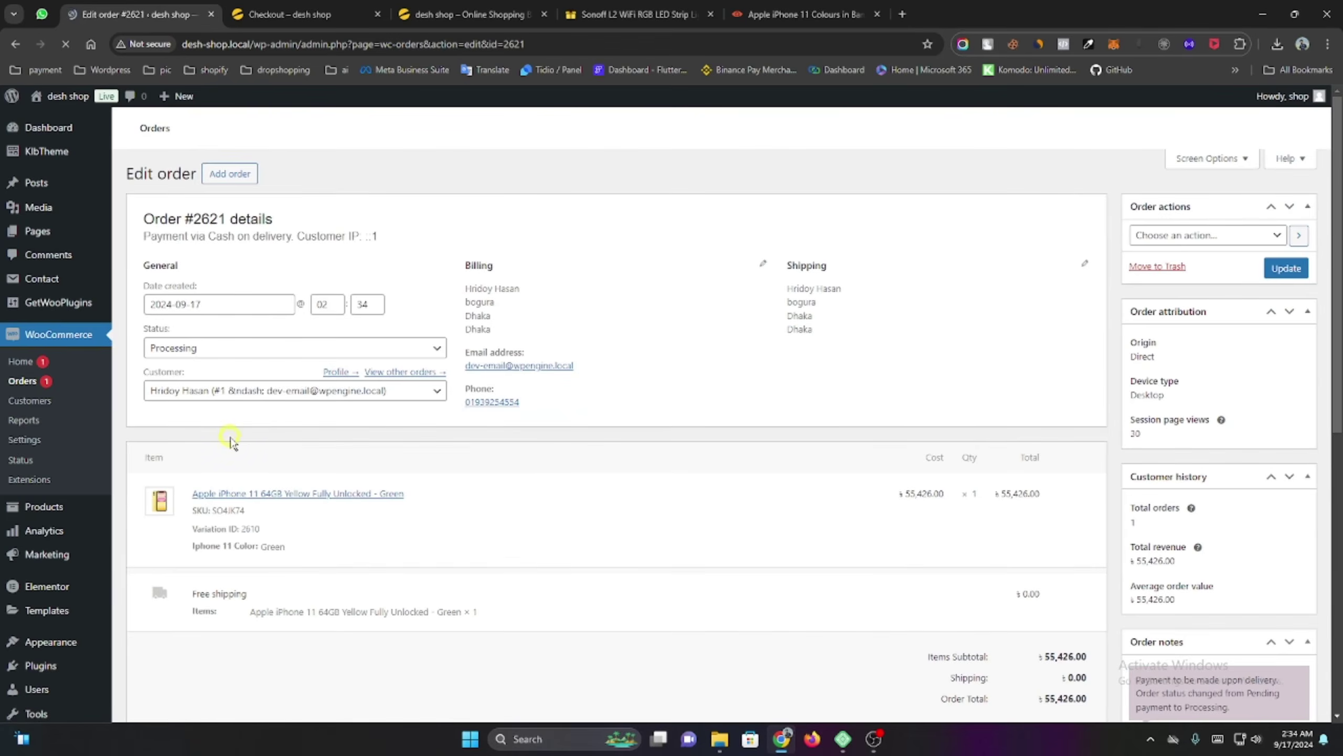
pyautogui.scroll(-3, 539, 498)
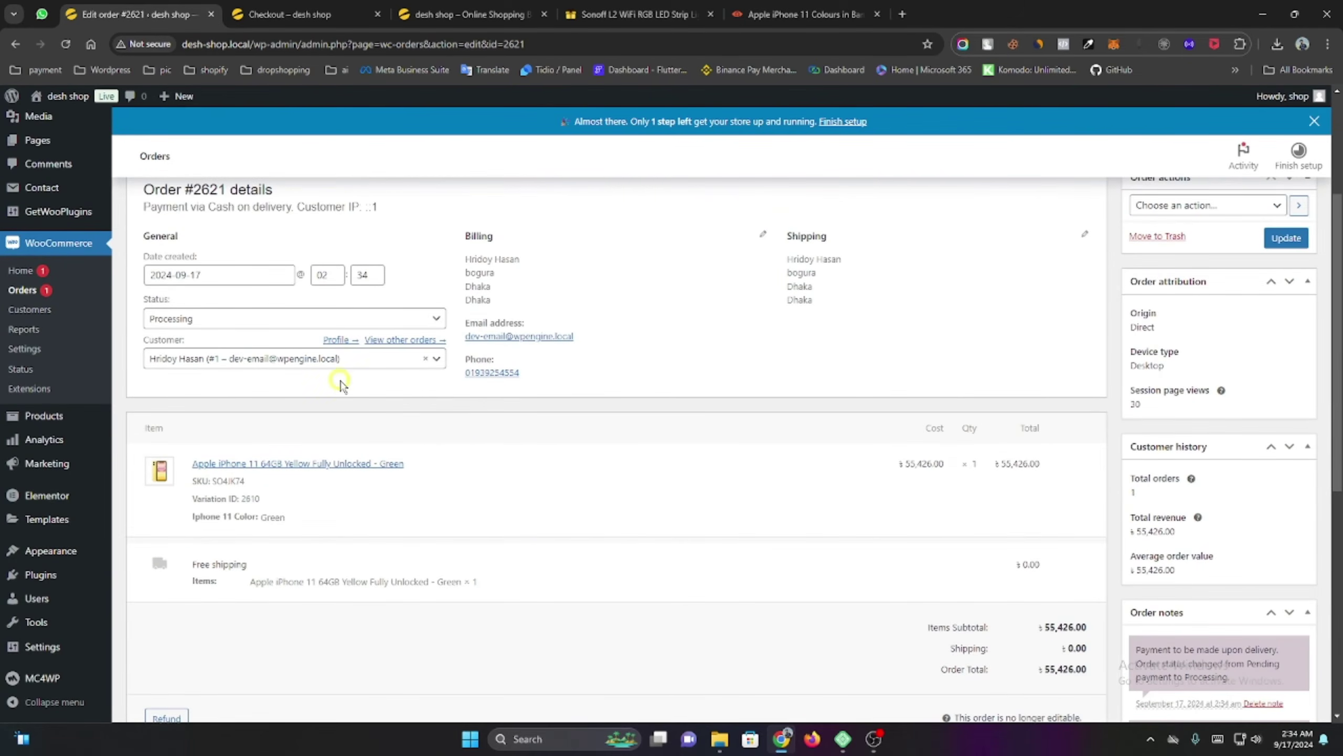
pyautogui.scroll(-1, 329, 469)
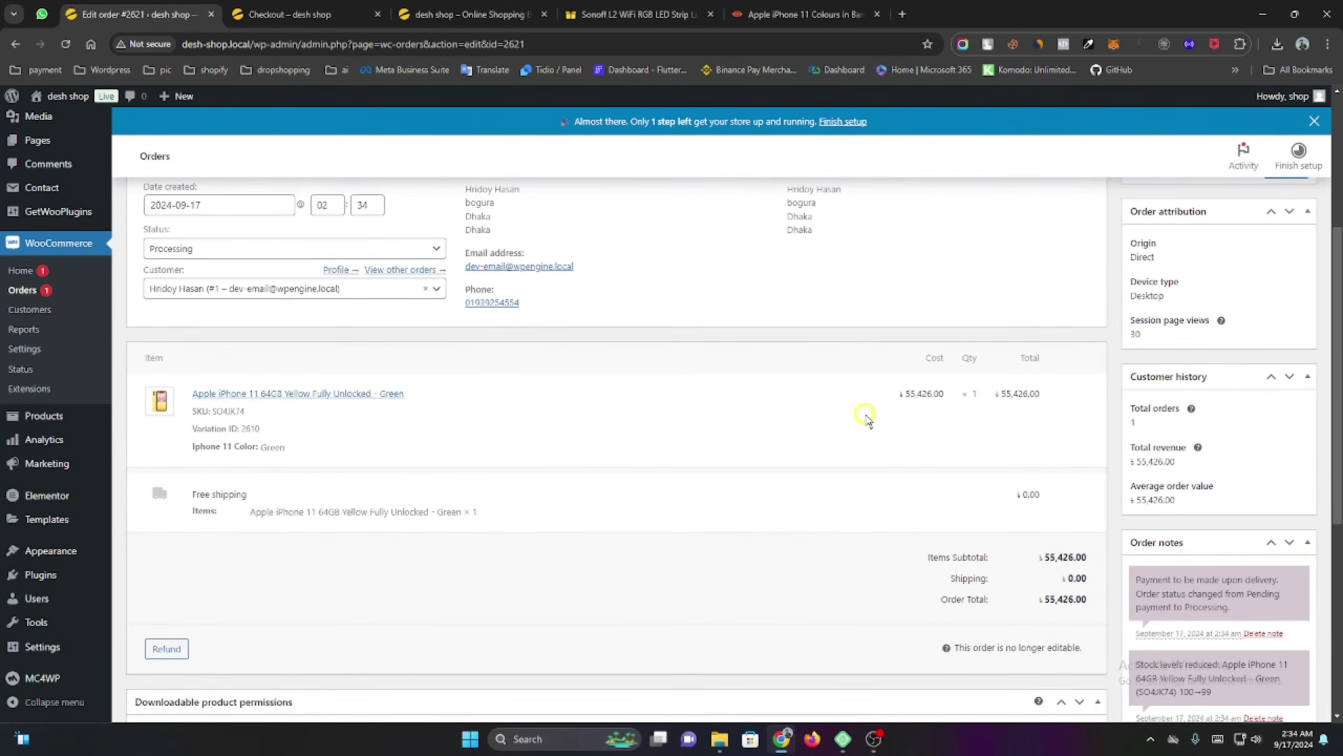
pyautogui.scroll(-2, 968, 440)
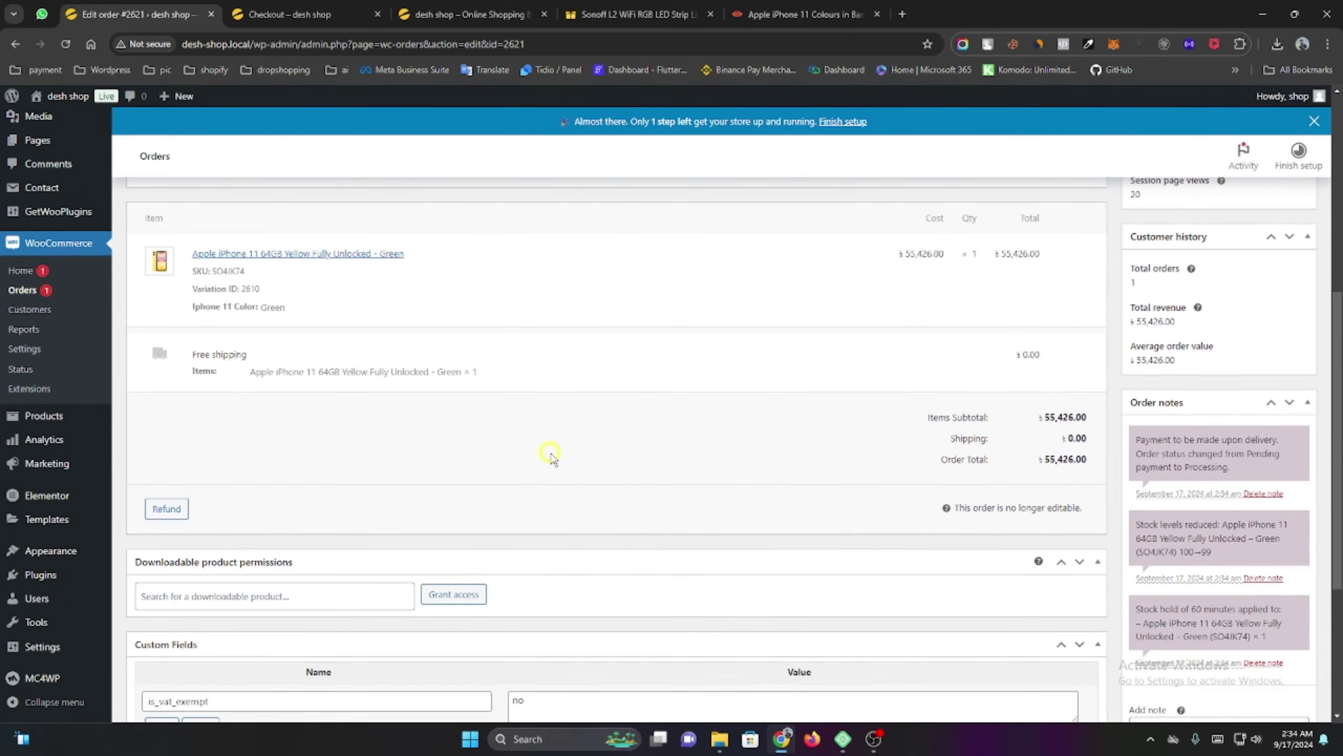
pyautogui.scroll(5, 550, 455)
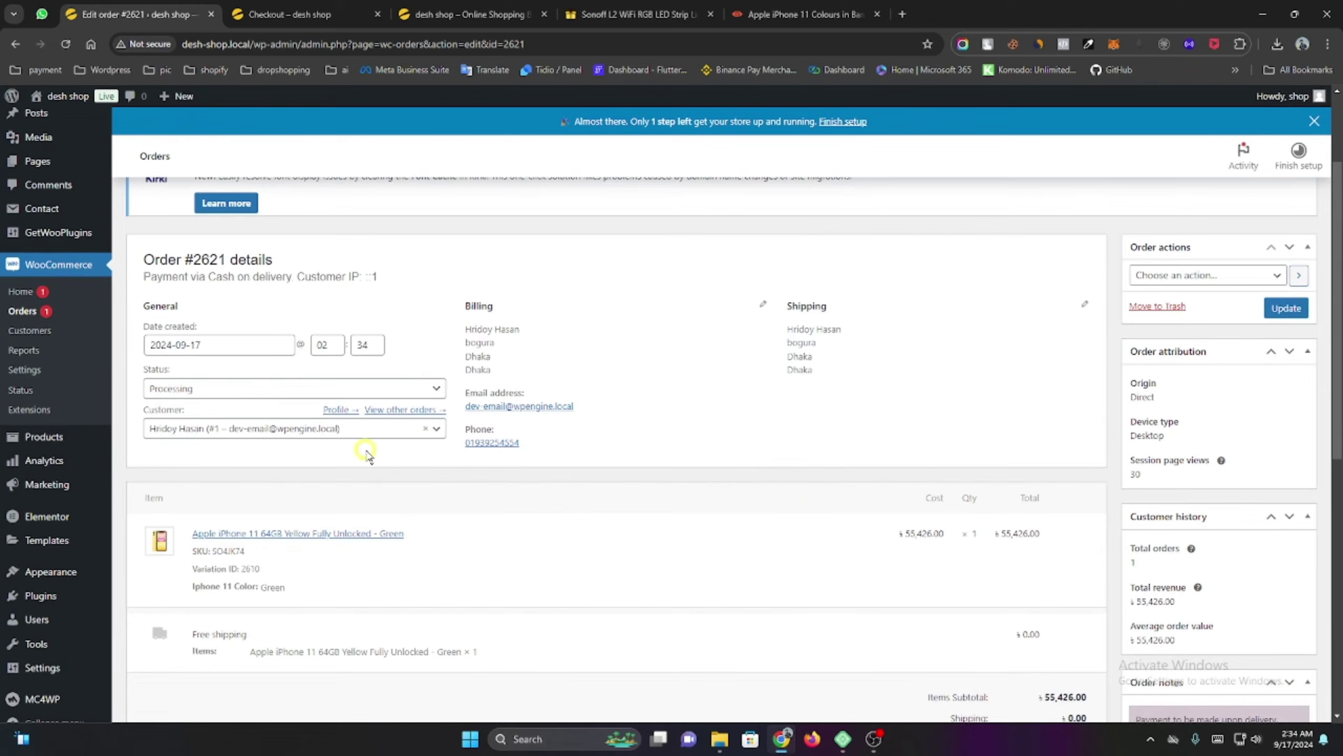
pyautogui.click(191, 394)
pyautogui.scroll(-2, 232, 474)
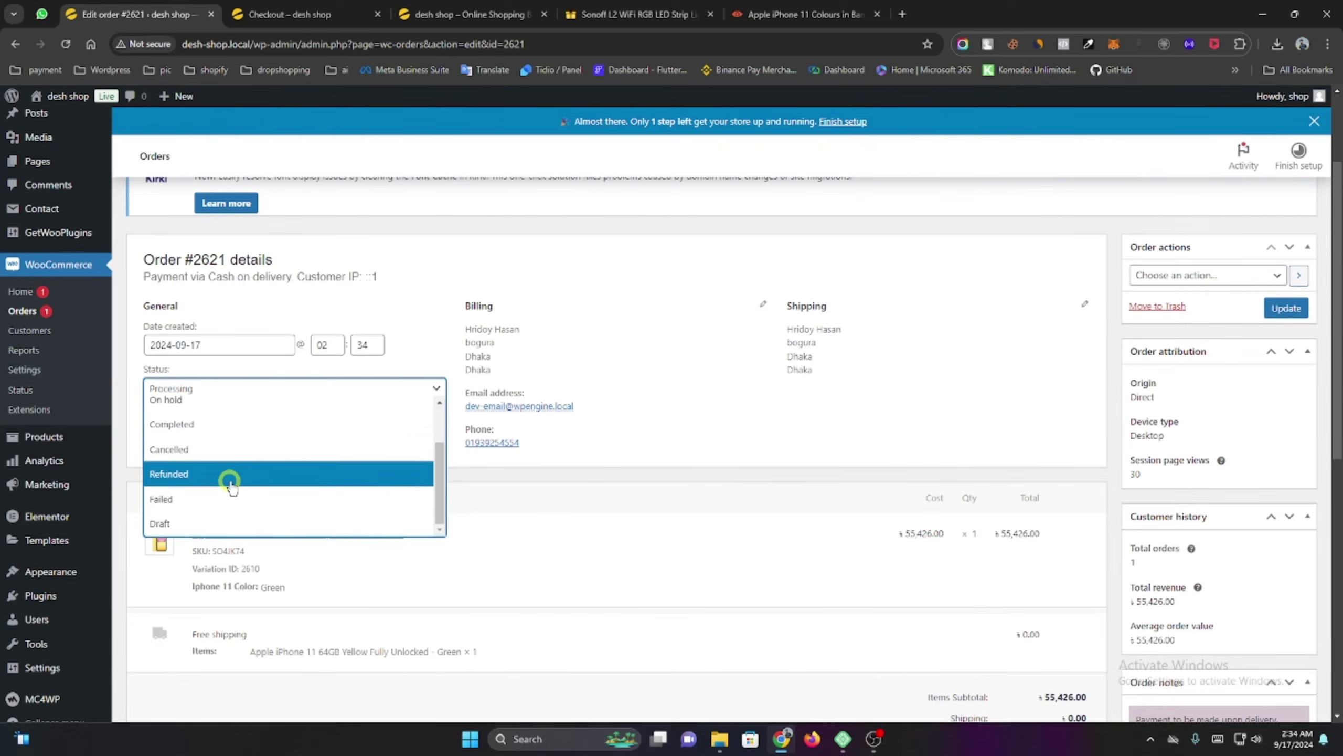
pyautogui.scroll(2, 229, 479)
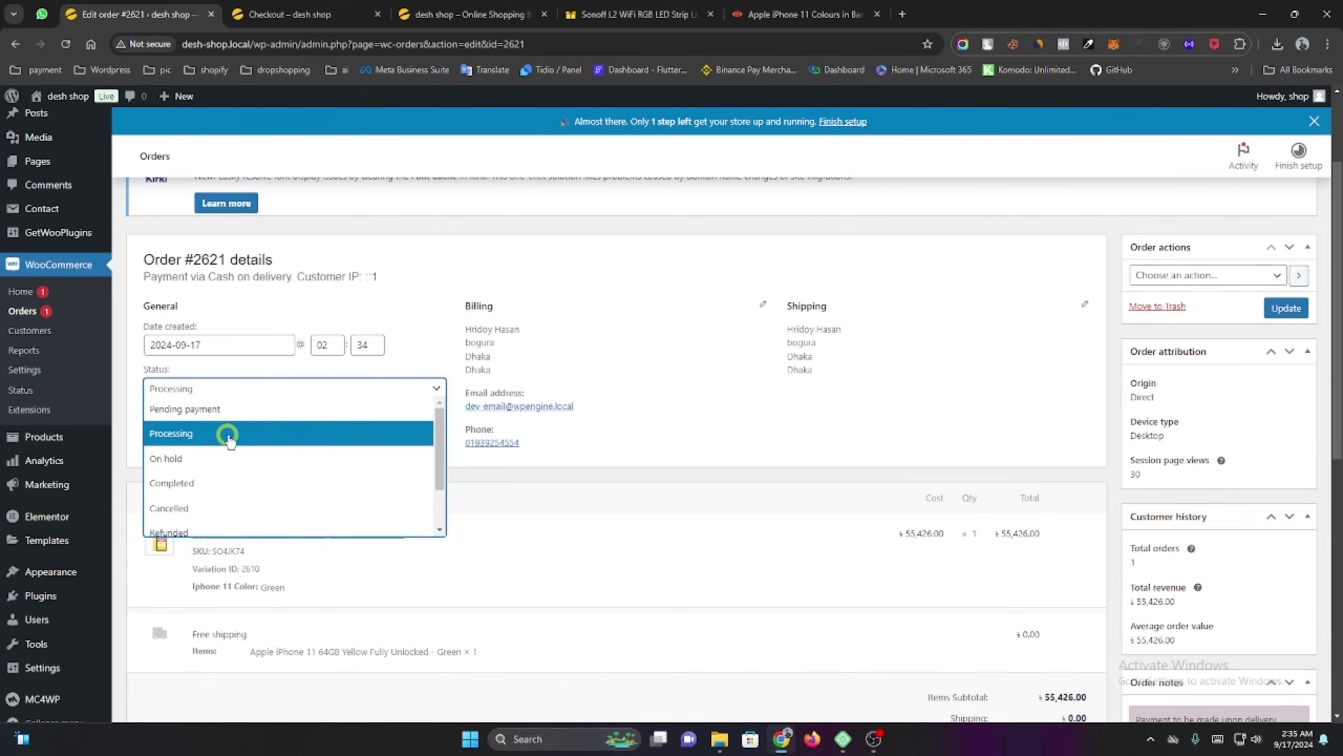
pyautogui.scroll(-2, 241, 423)
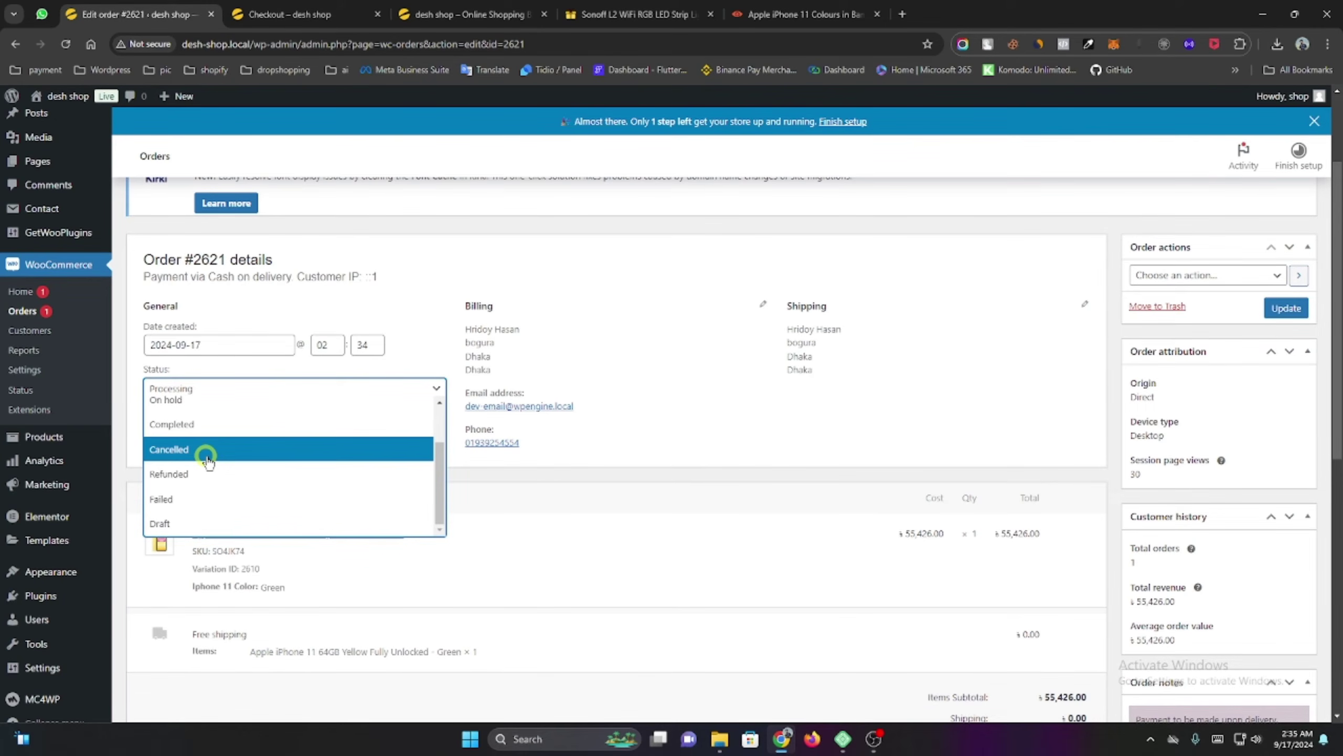
pyautogui.click(221, 426)
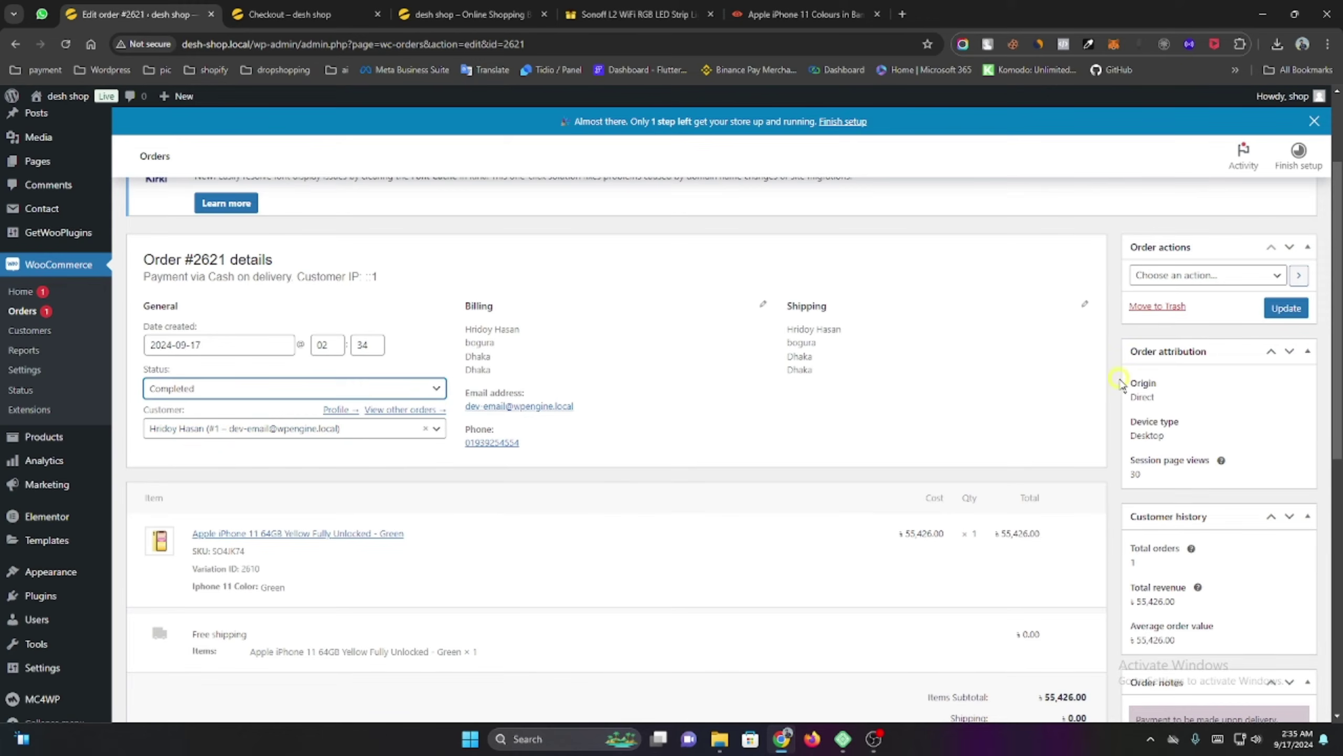
pyautogui.click(1285, 308)
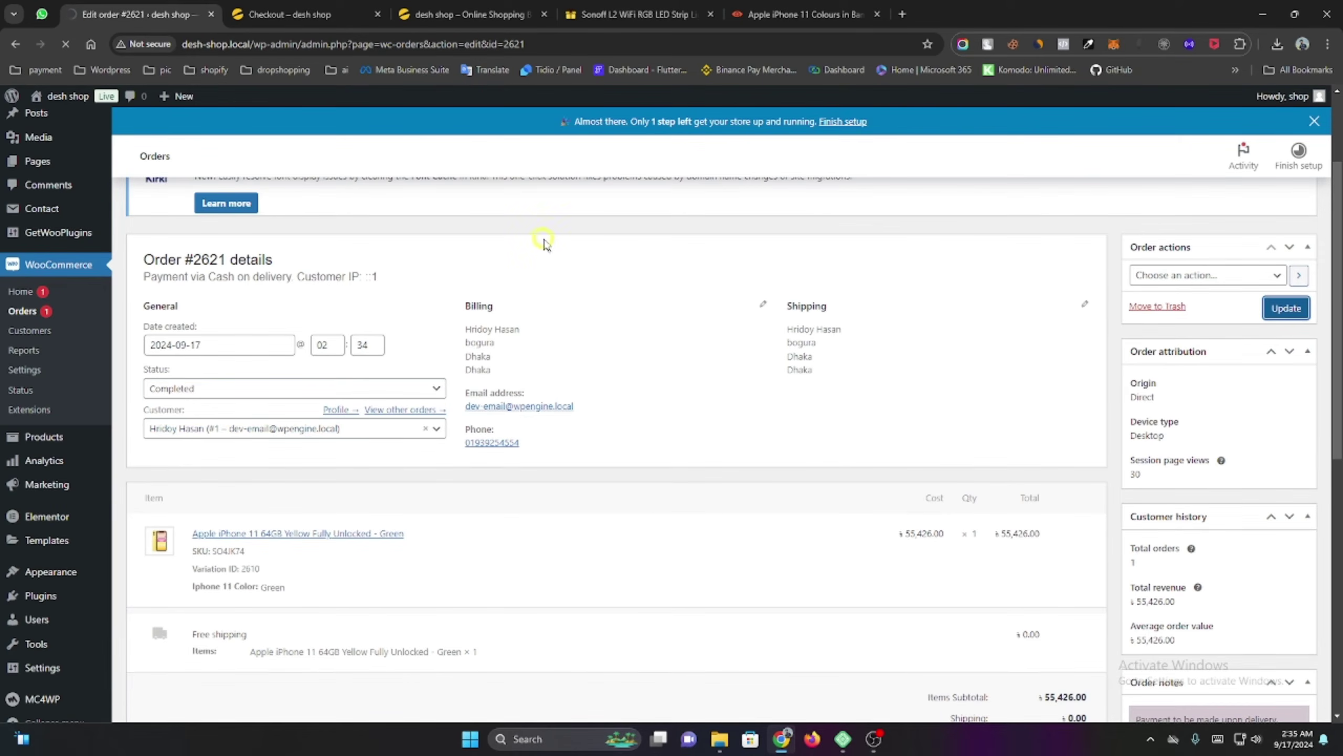
pyautogui.hotkey('ctrl', 'Tab')
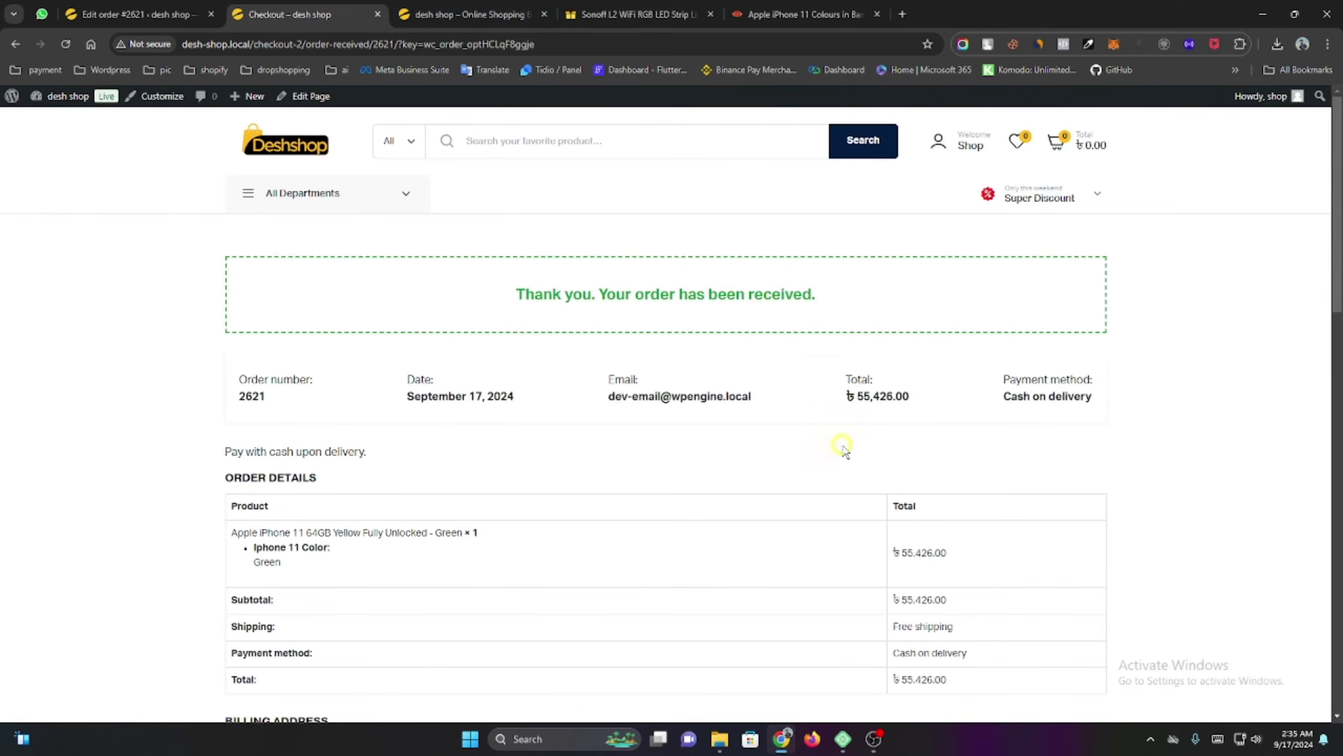
# Check the completed iPhone order's details under My account > Orders on the storefront.
pyautogui.scroll(-5, 399, 495)
pyautogui.scroll(5, 640, 521)
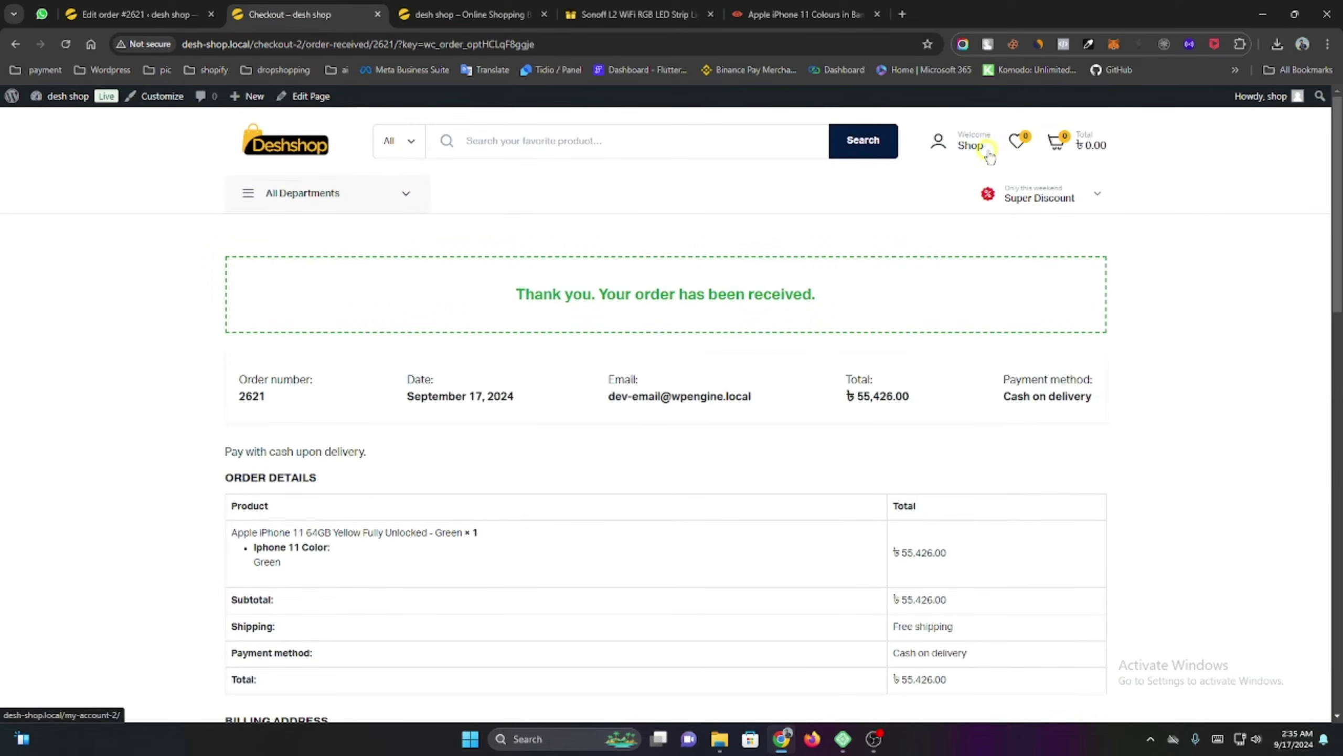
pyautogui.click(945, 150)
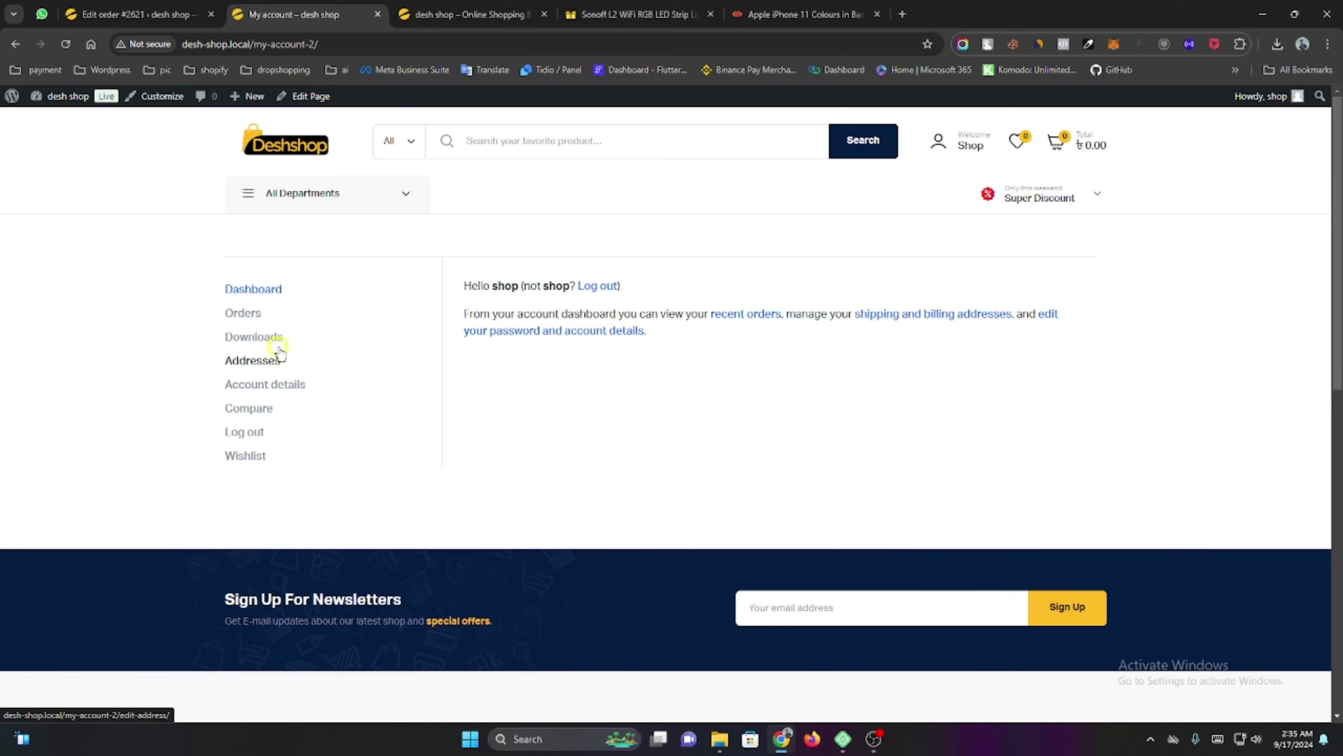
pyautogui.click(249, 314)
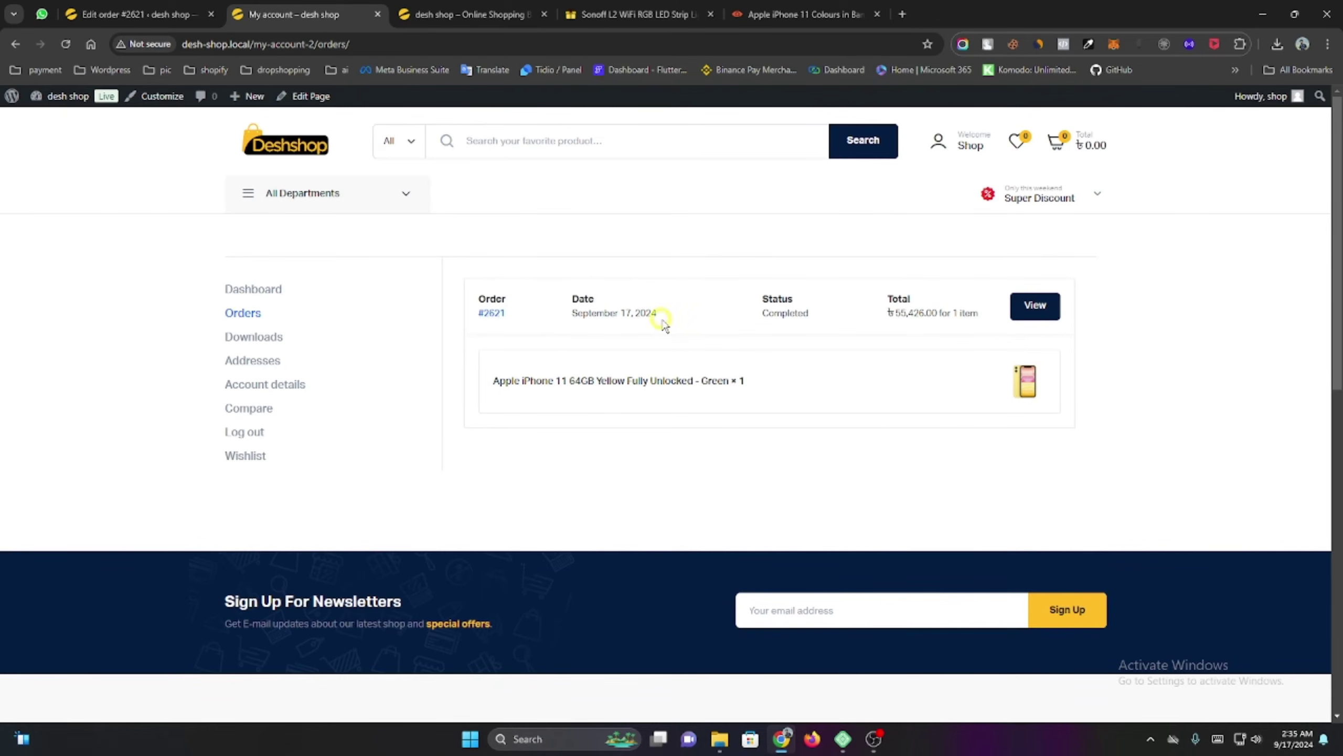
pyautogui.doubleClick(777, 299)
pyautogui.click(973, 317)
pyautogui.click(1035, 307)
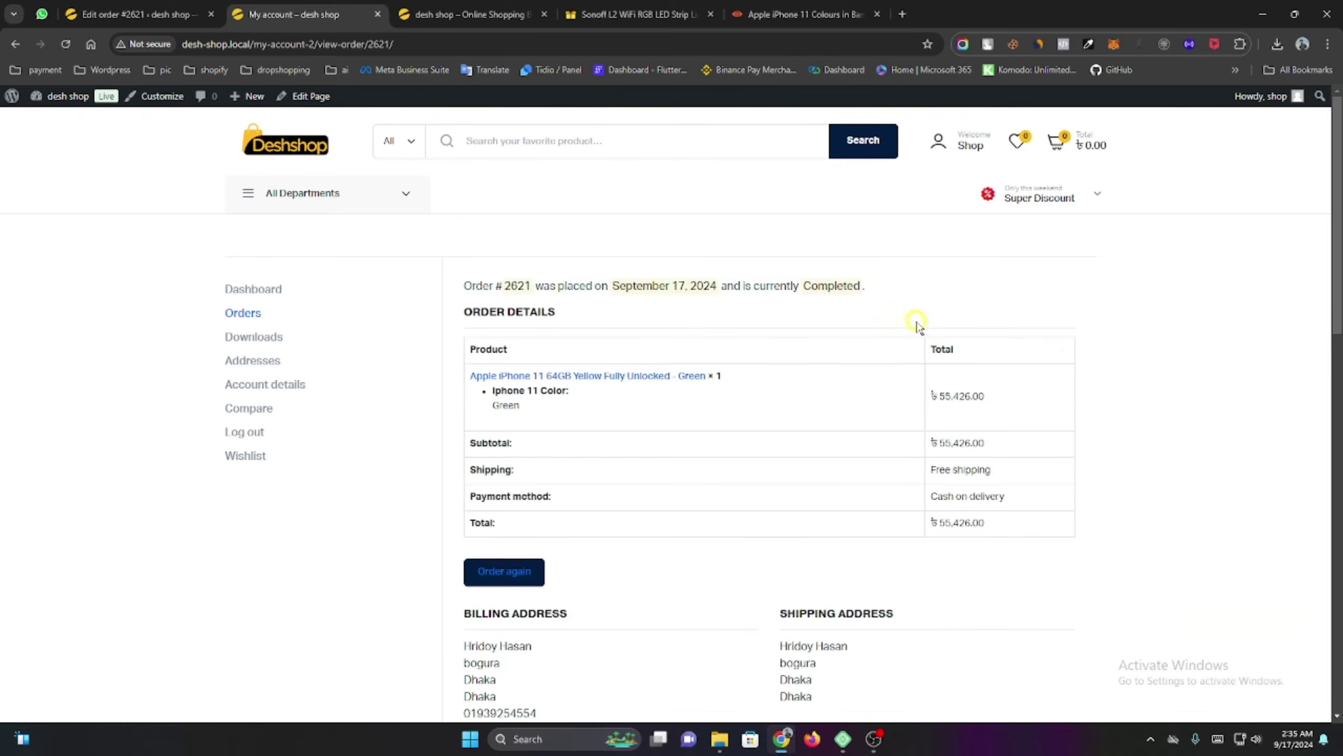
pyautogui.scroll(-4, 569, 471)
pyautogui.scroll(4, 645, 456)
pyautogui.scroll(-4, 714, 350)
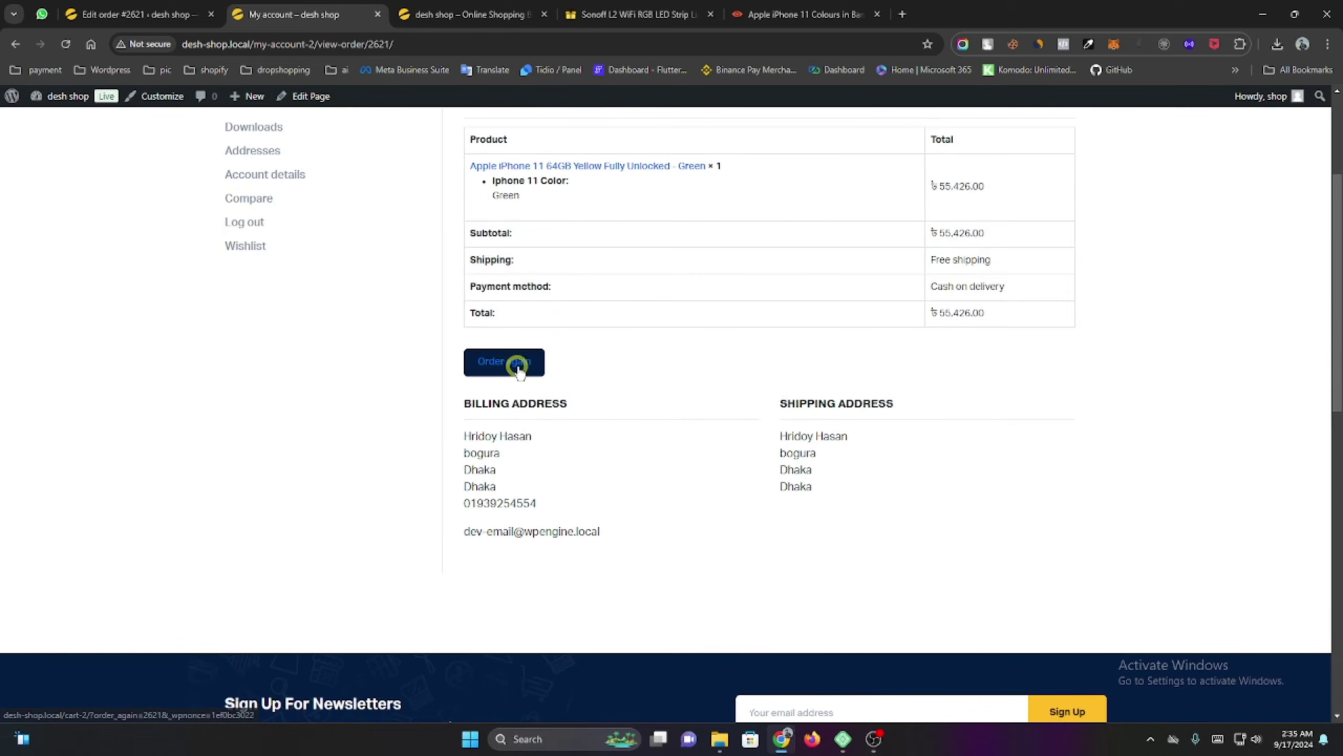
pyautogui.scroll(4, 576, 344)
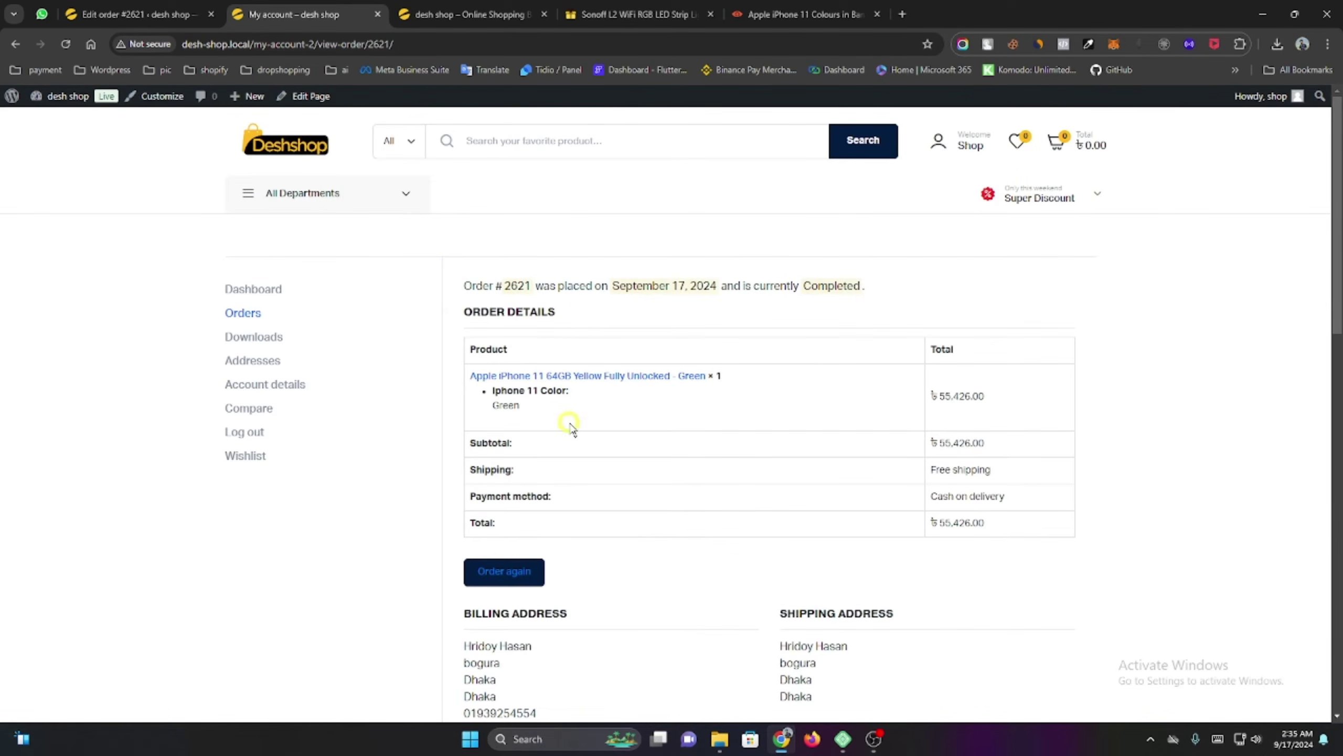
pyautogui.click(142, 6)
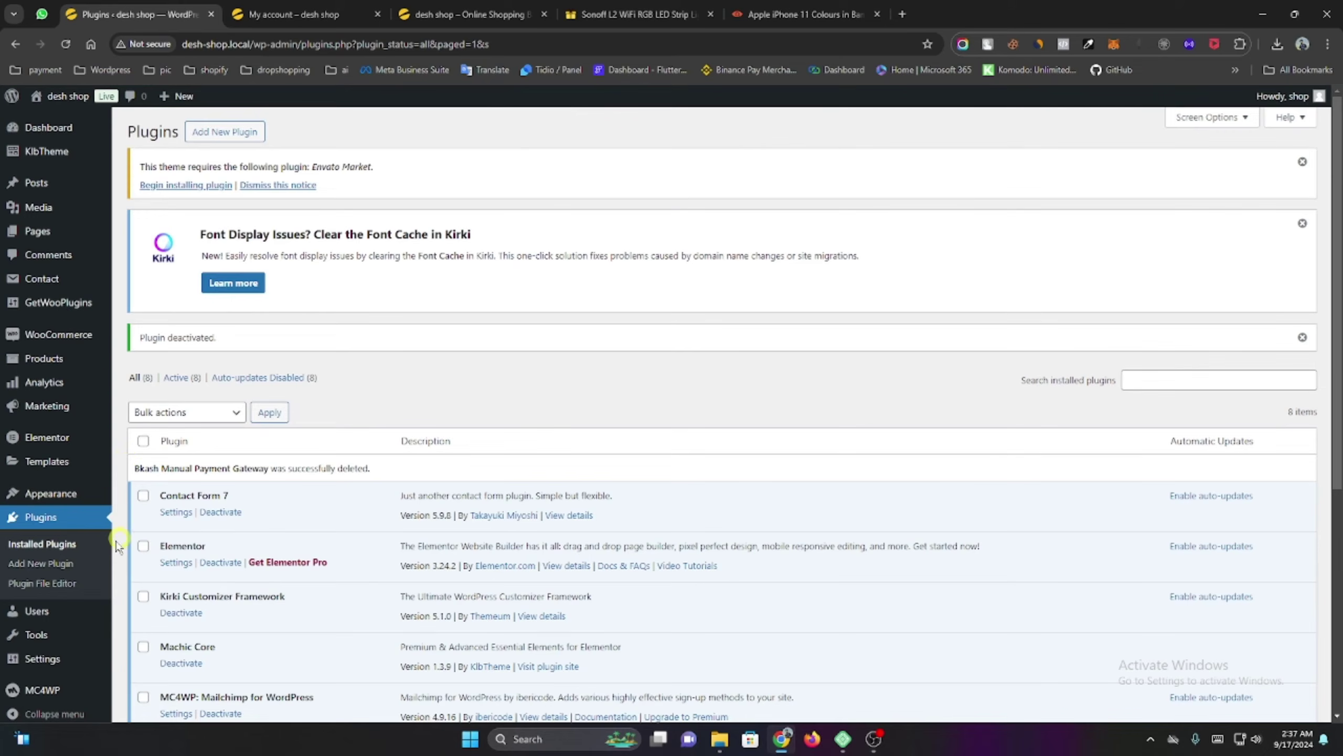
# Search for, install and activate the Payment Gateway bKash for WC plugin.
pyautogui.click(60, 564)
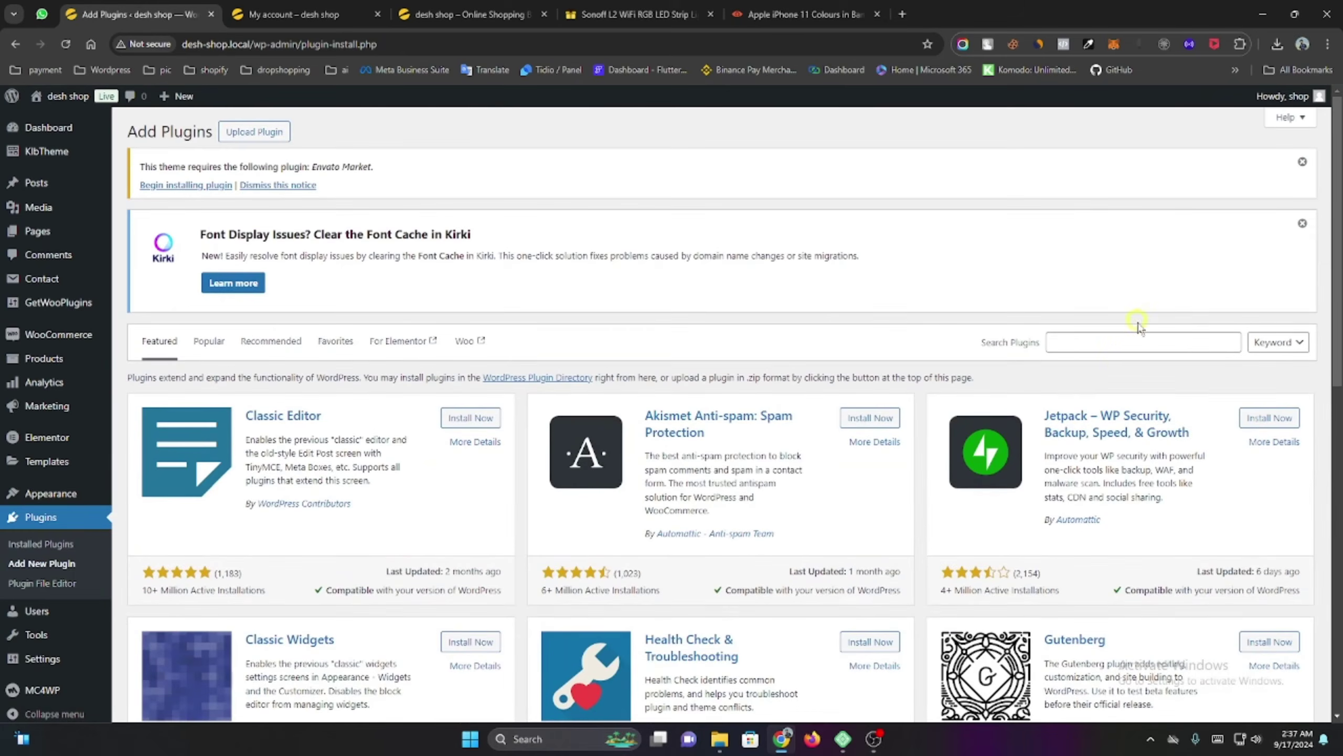
pyautogui.click(1115, 342)
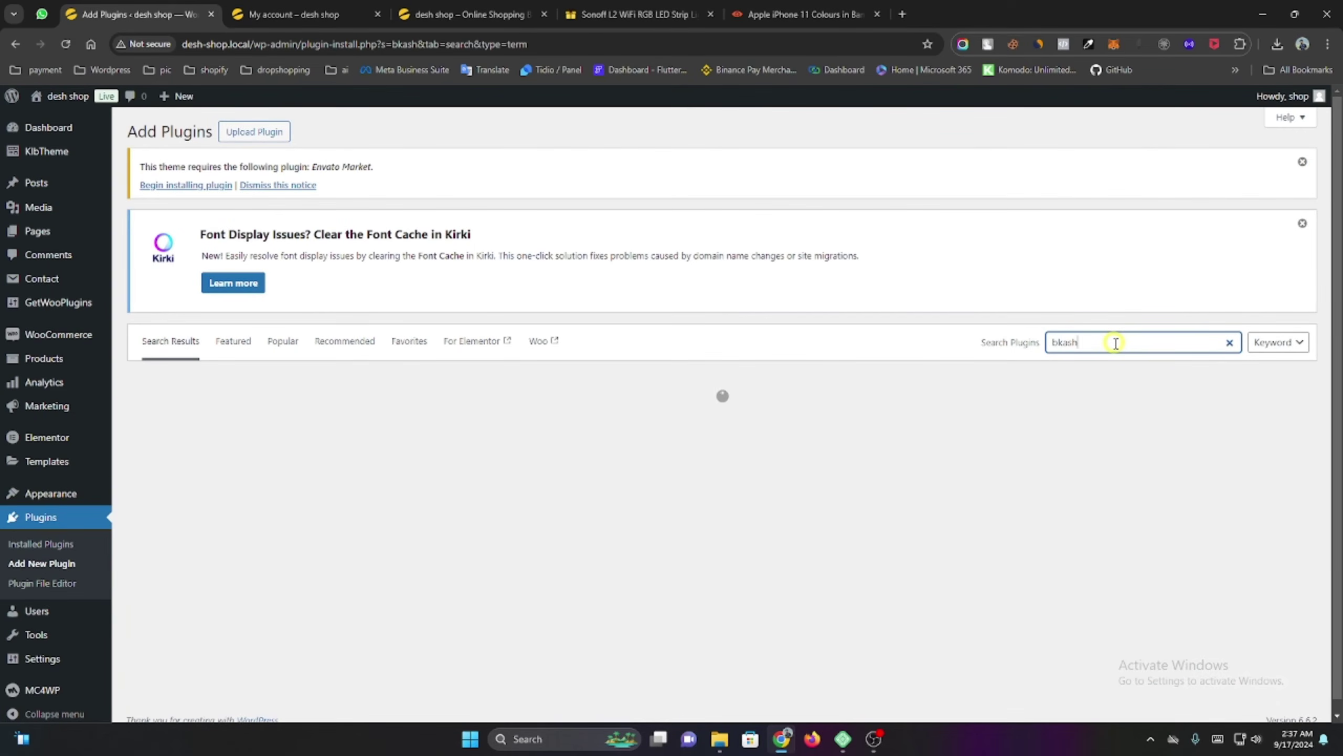
pyautogui.scroll(-3, 1110, 344)
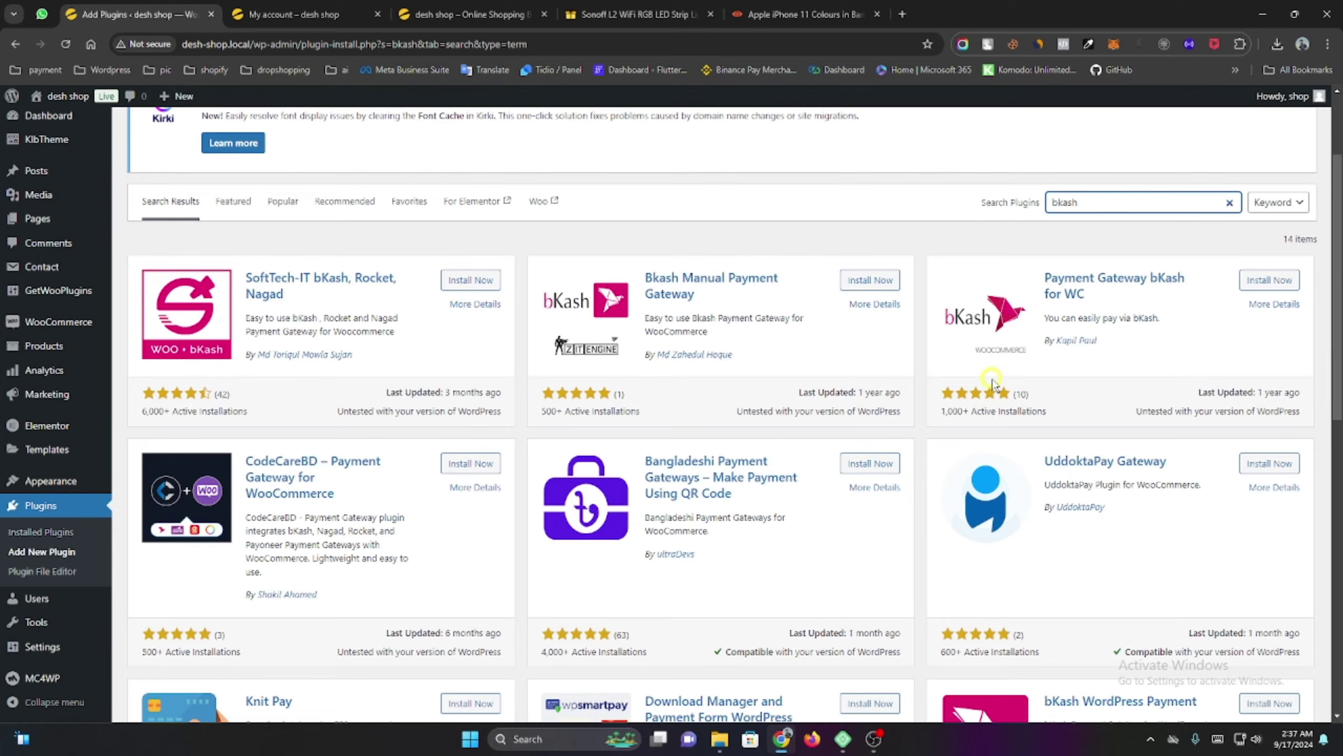
pyautogui.click(1269, 280)
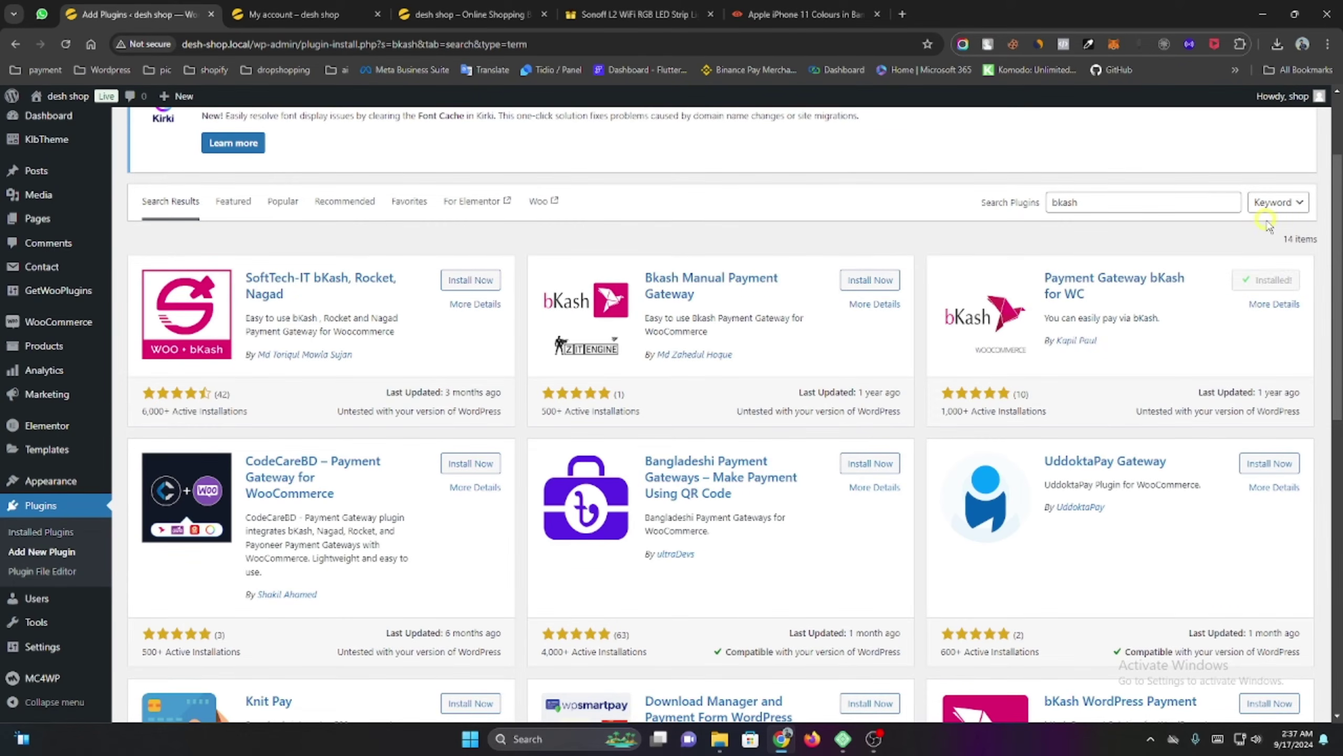
pyautogui.click(1276, 279)
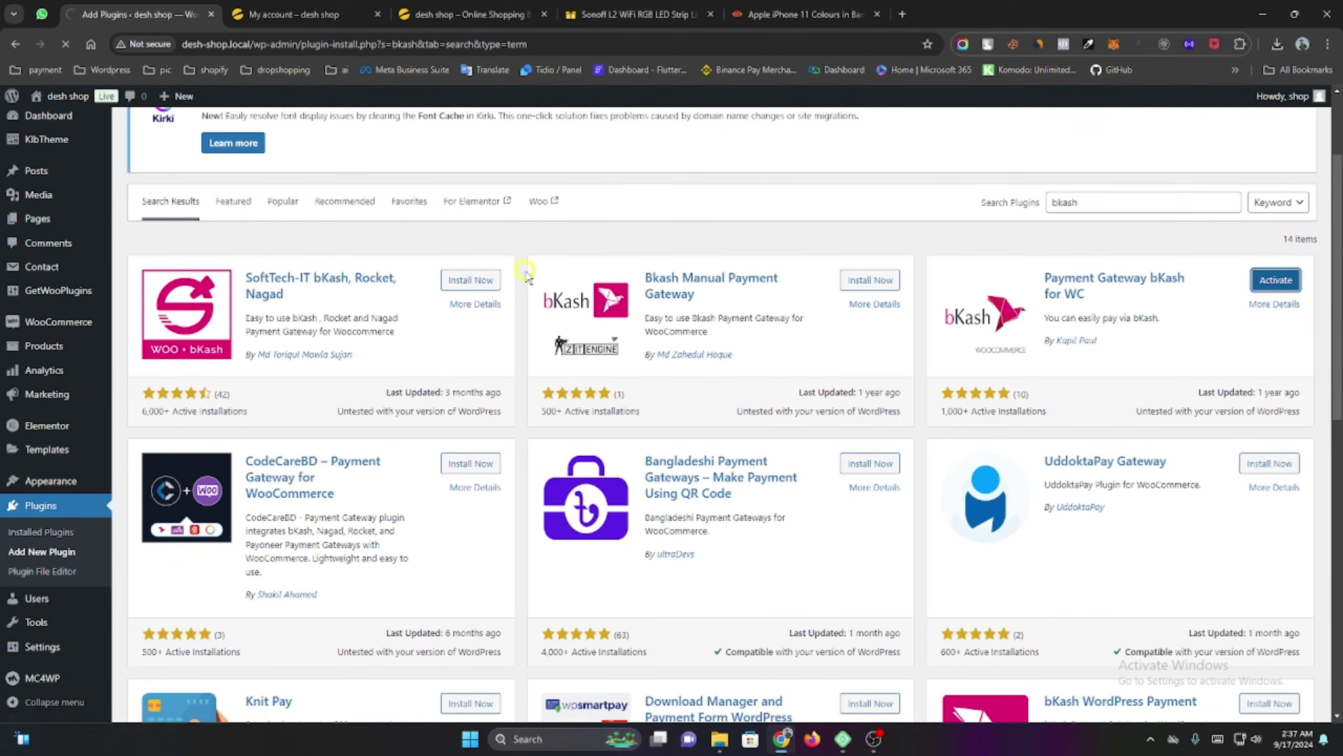
pyautogui.scroll(-5, 526, 280)
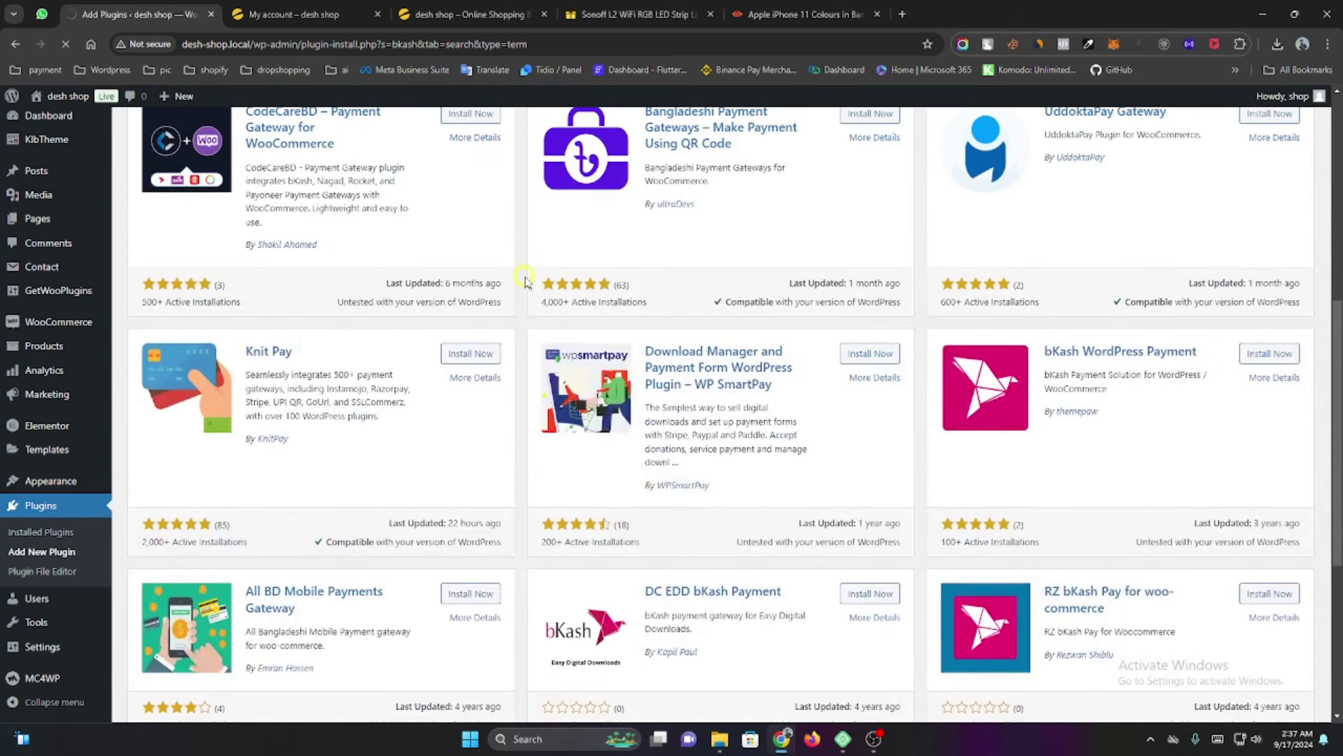
pyautogui.scroll(-5, 291, 414)
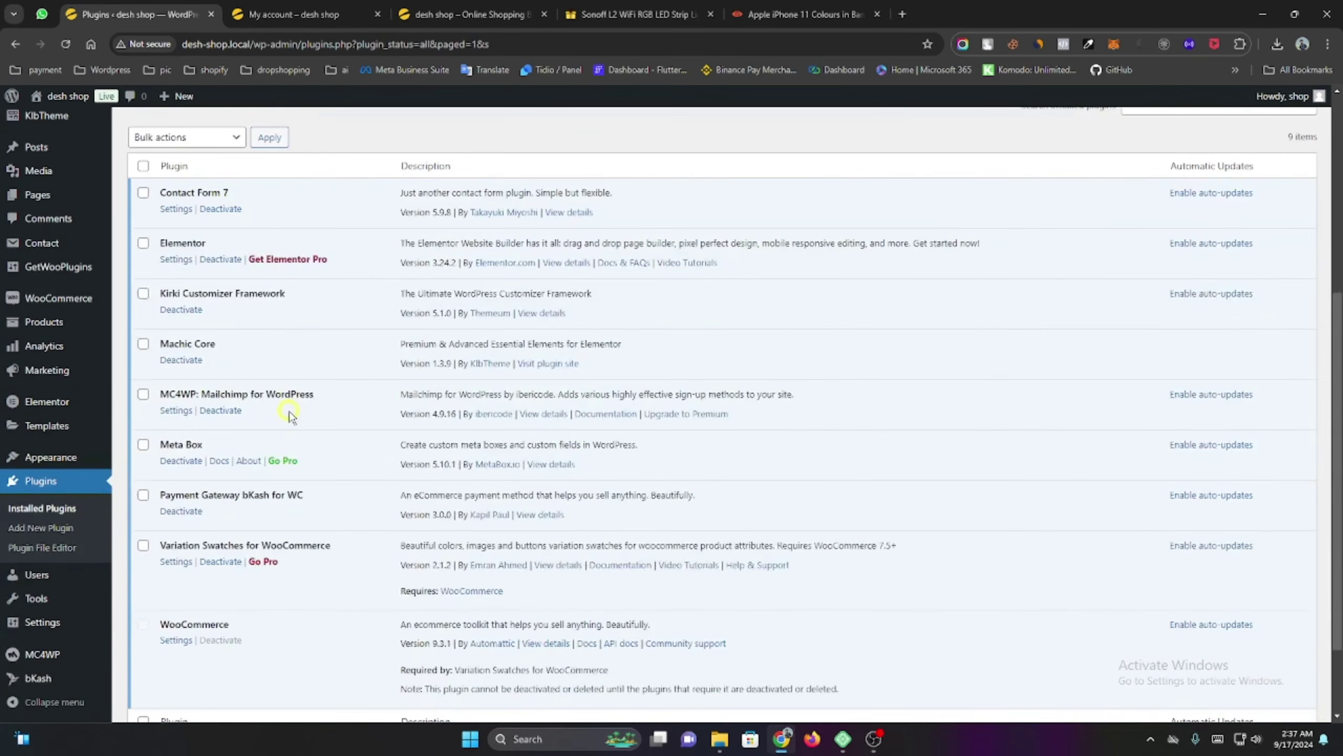
pyautogui.scroll(-2, 317, 415)
# Open bKash > Settings and review the payment gateway form.
pyautogui.moveTo(42, 683)
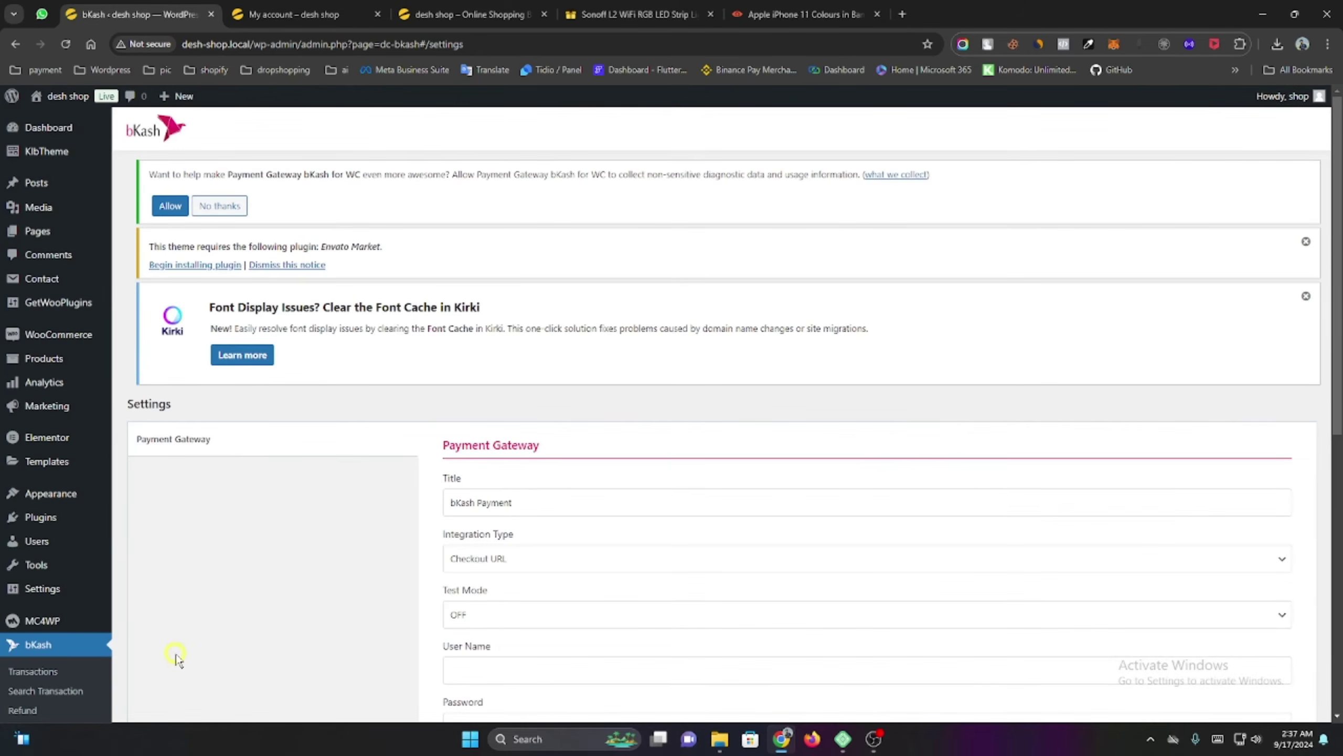
pyautogui.scroll(-5, 529, 434)
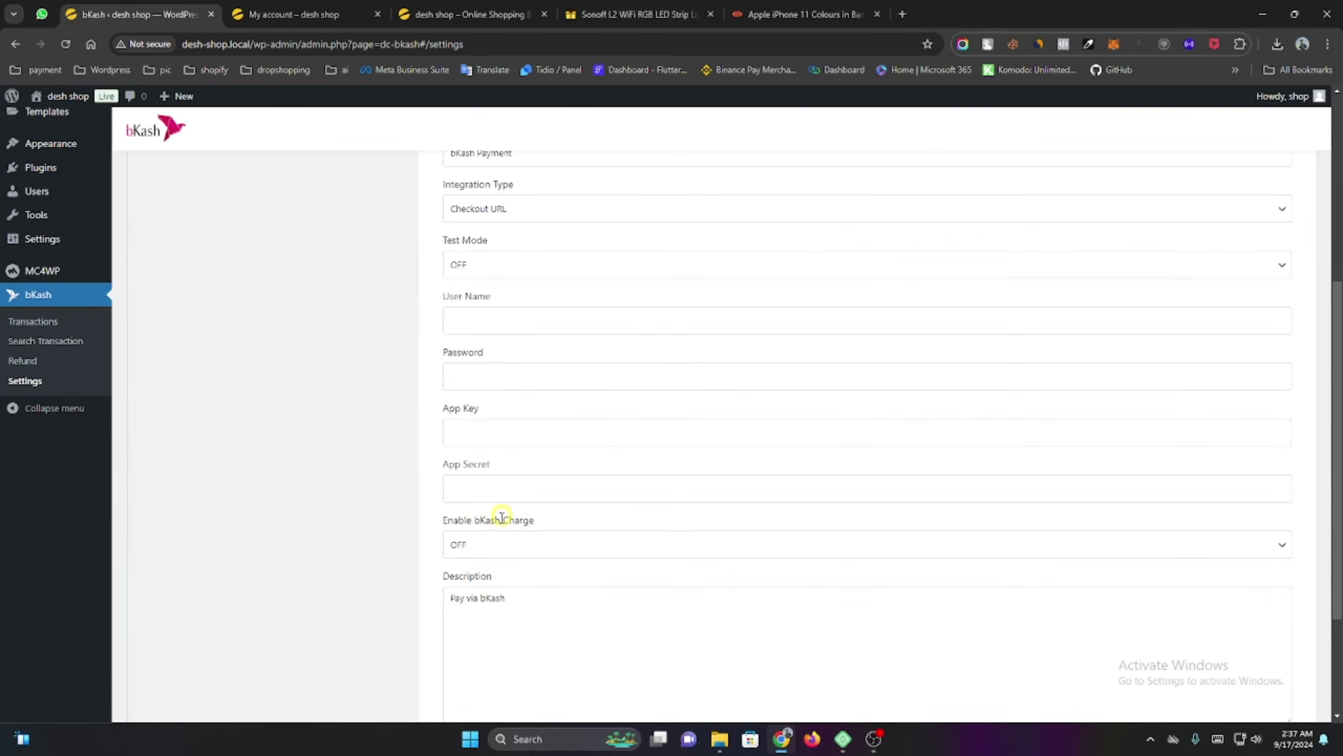
pyautogui.scroll(1, 411, 529)
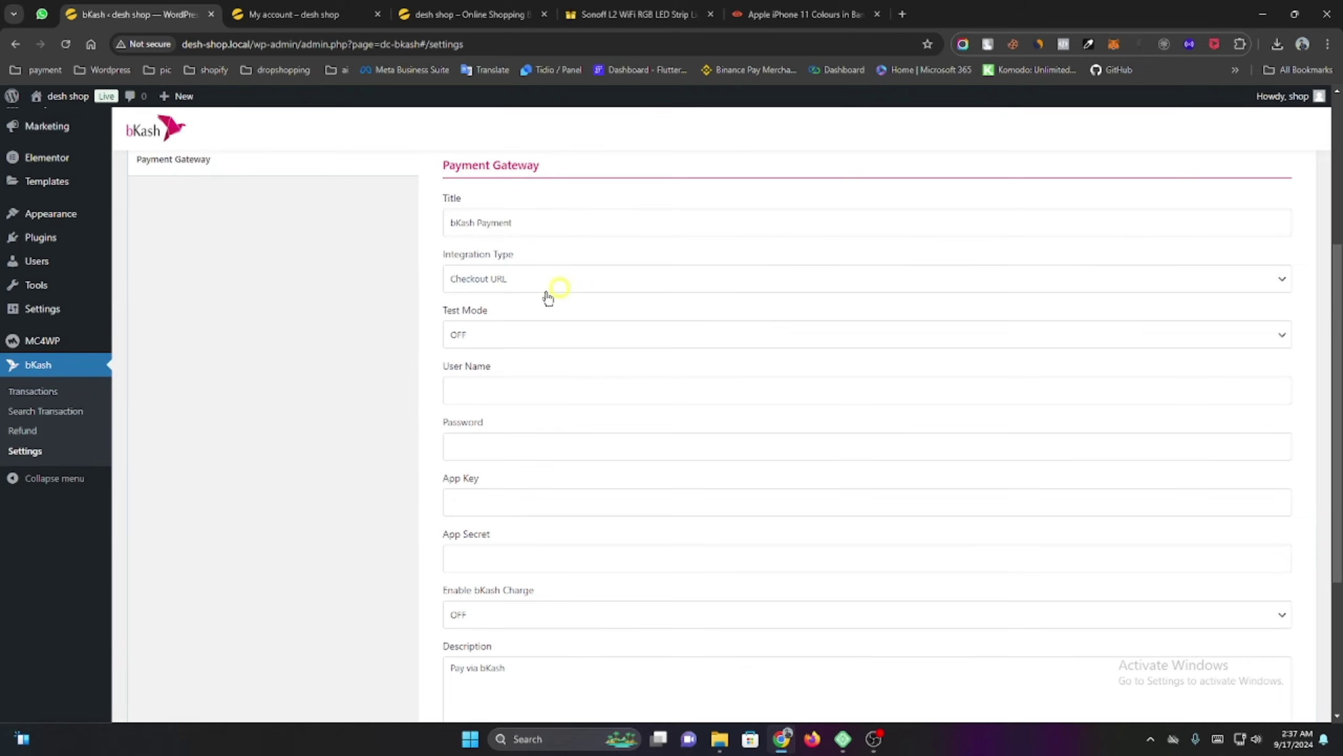
pyautogui.scroll(-3, 478, 456)
pyautogui.scroll(4, 482, 458)
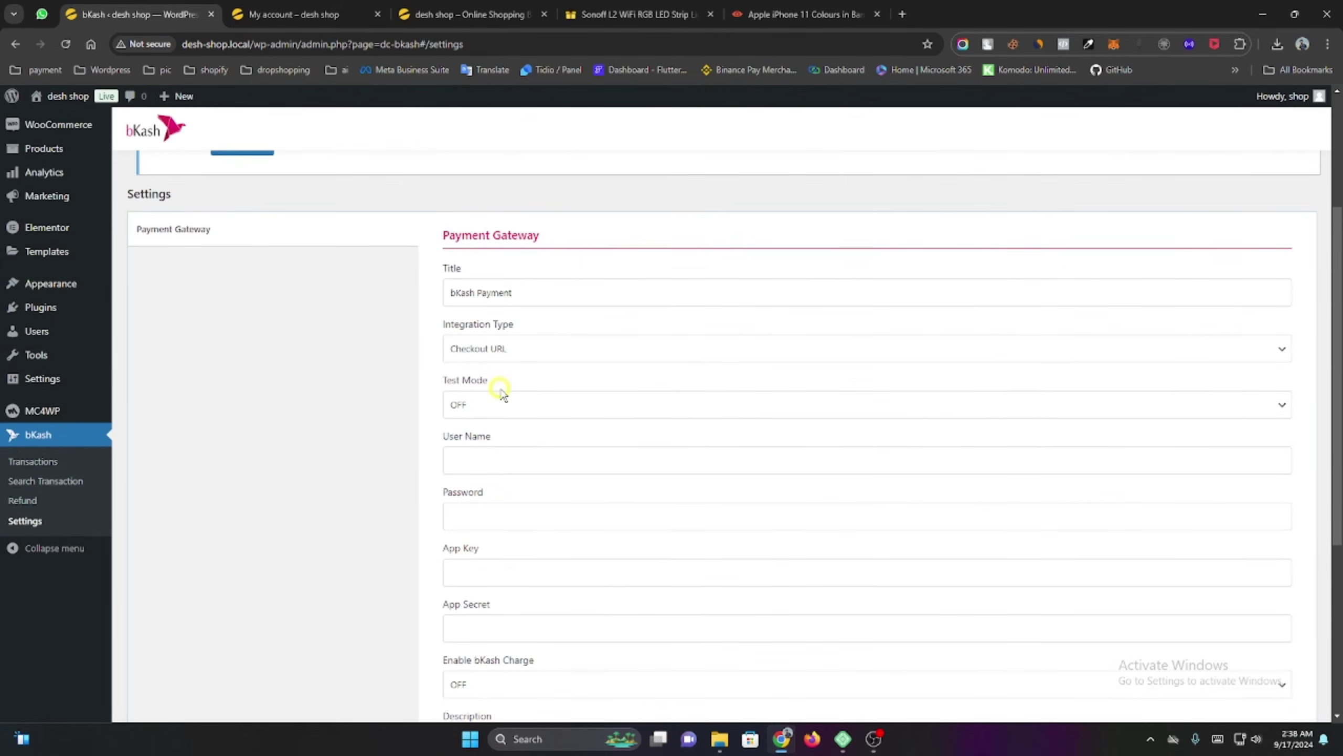
pyautogui.scroll(-2, 500, 447)
# Go through the User Name, Password, App Key and App Secret fields, leaving bKash charge OFF.
pyautogui.click(496, 322)
pyautogui.click(495, 375)
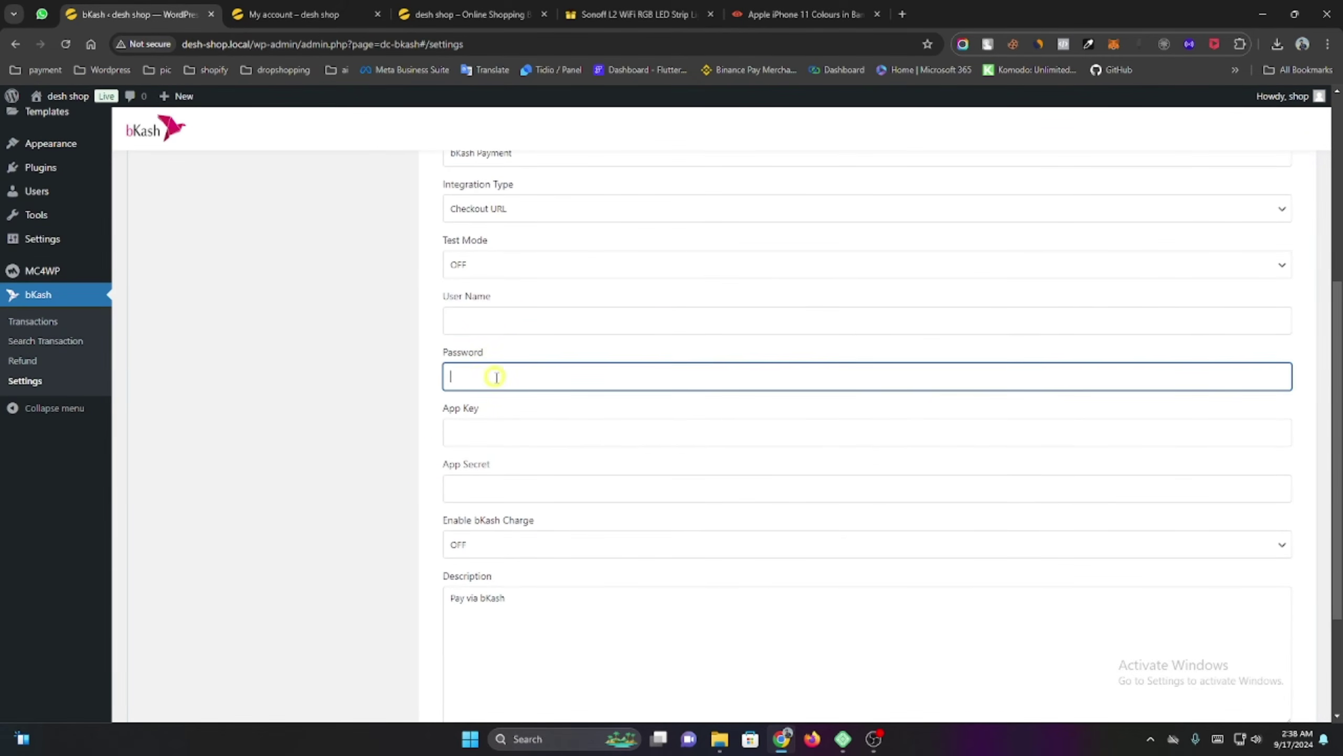
pyautogui.click(492, 433)
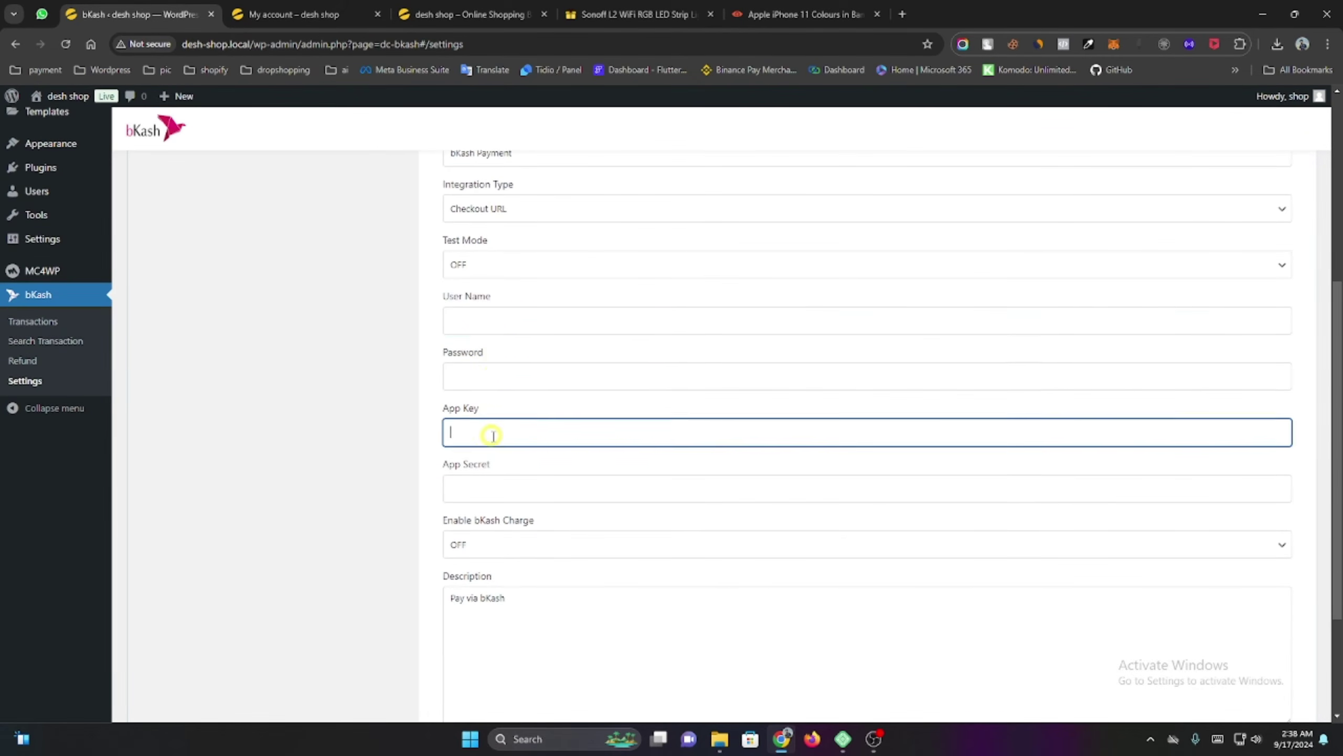
pyautogui.click(517, 491)
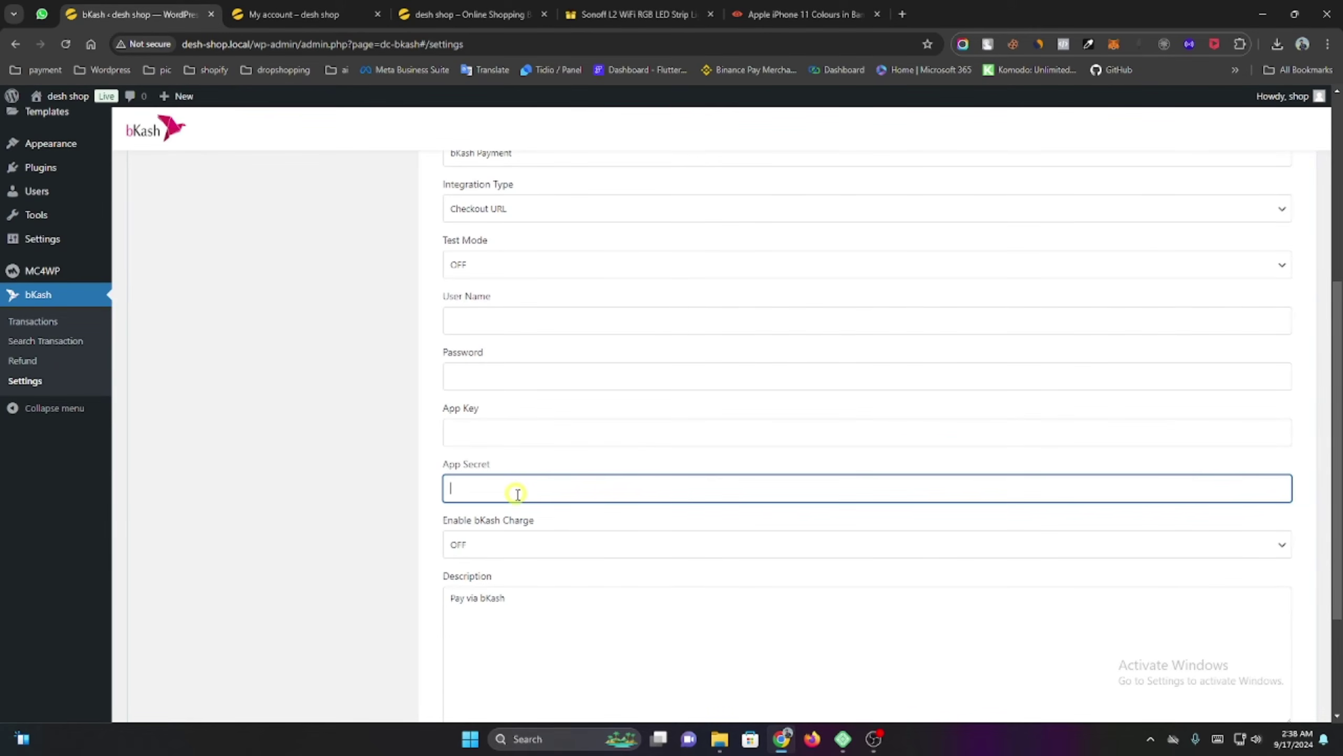
pyautogui.click(529, 544)
pyautogui.click(531, 542)
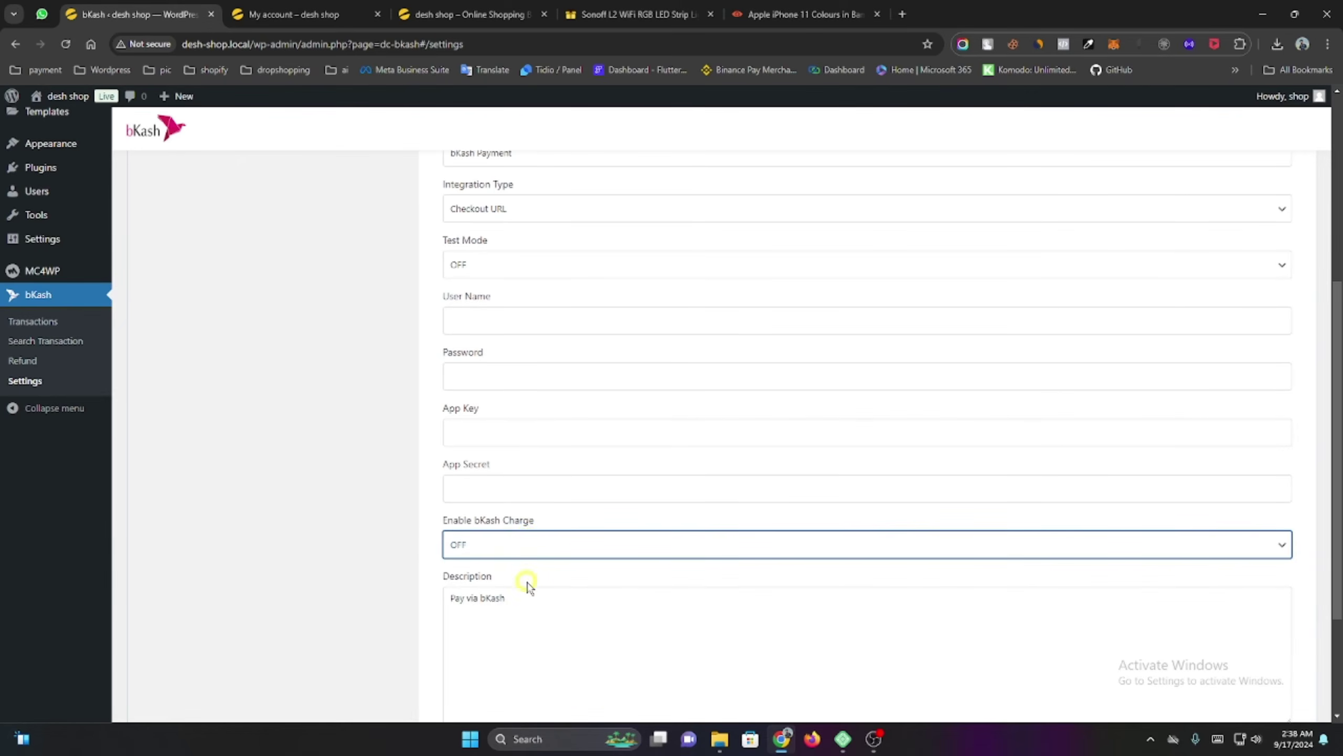
pyautogui.scroll(-3, 531, 571)
pyautogui.scroll(4, 548, 570)
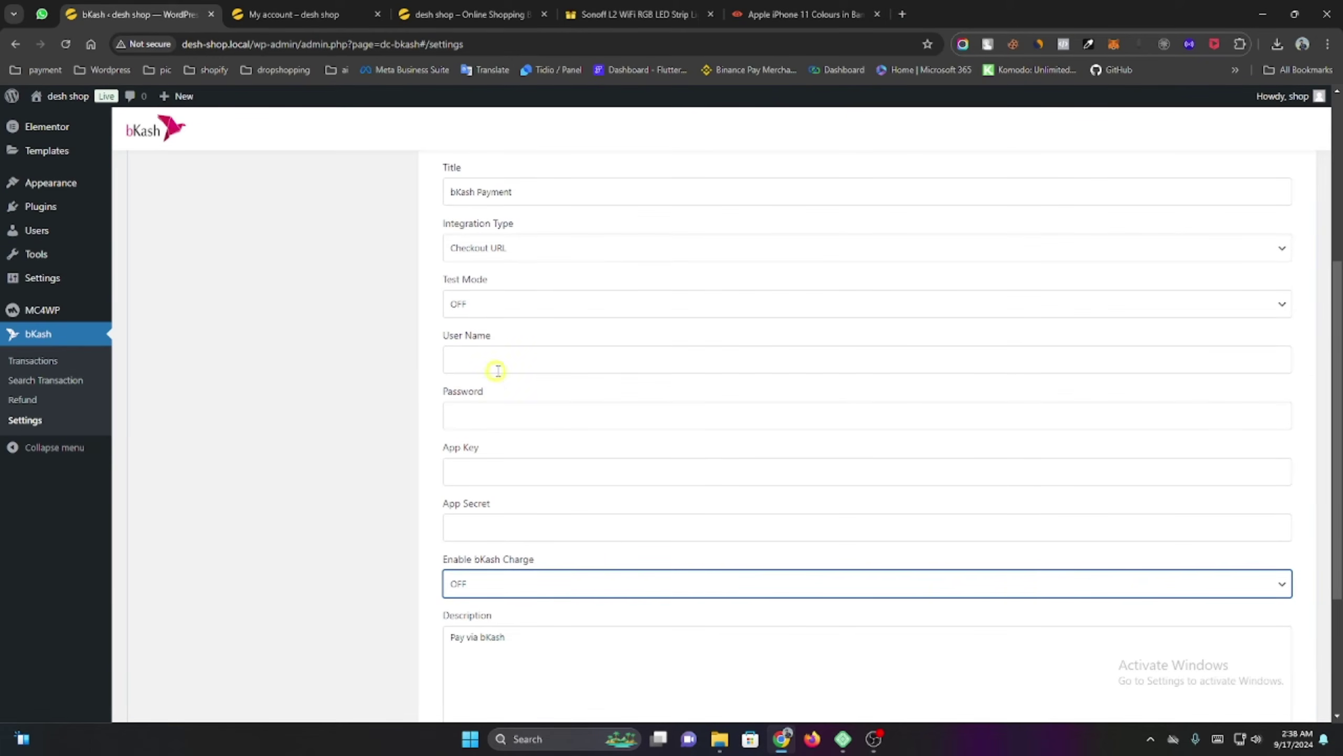
pyautogui.click(497, 364)
pyautogui.click(499, 421)
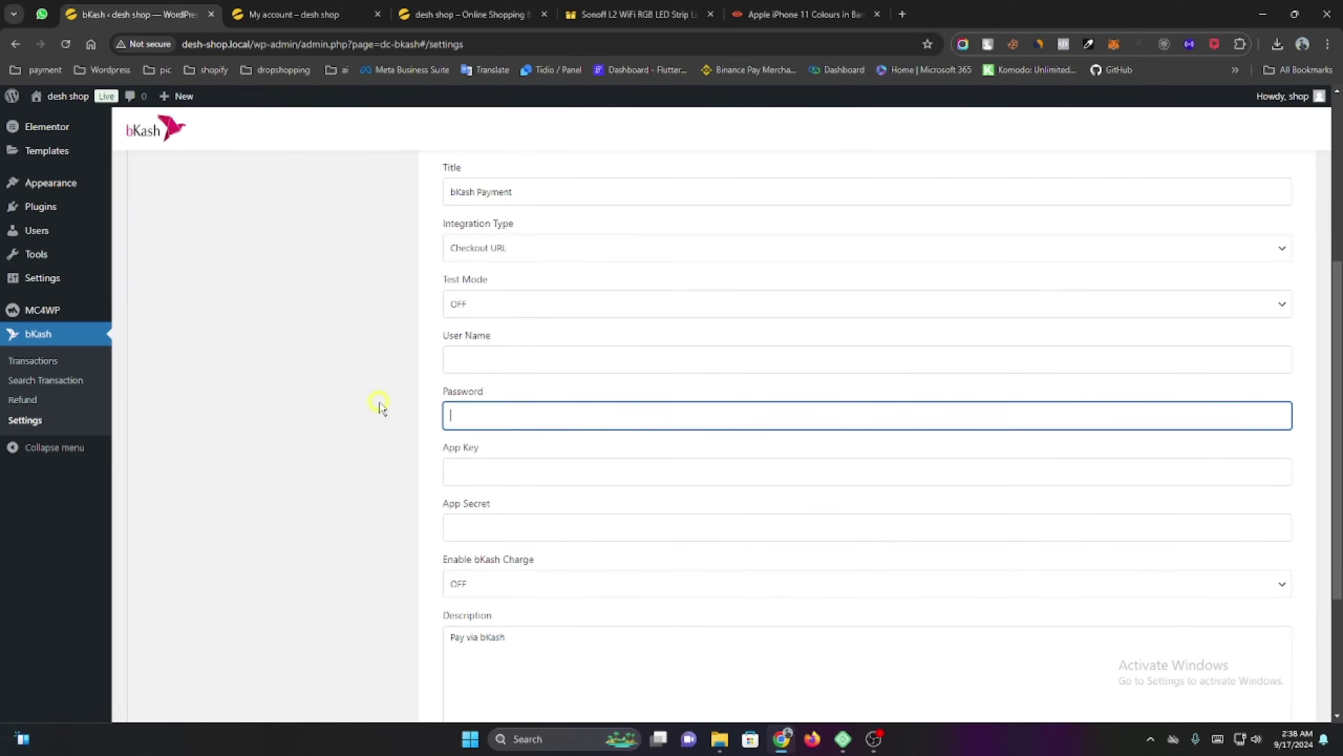
# Open the bKash Merchant Portal bookmark in a new tab and dismiss the session-expired alert.
pyautogui.click(905, 14)
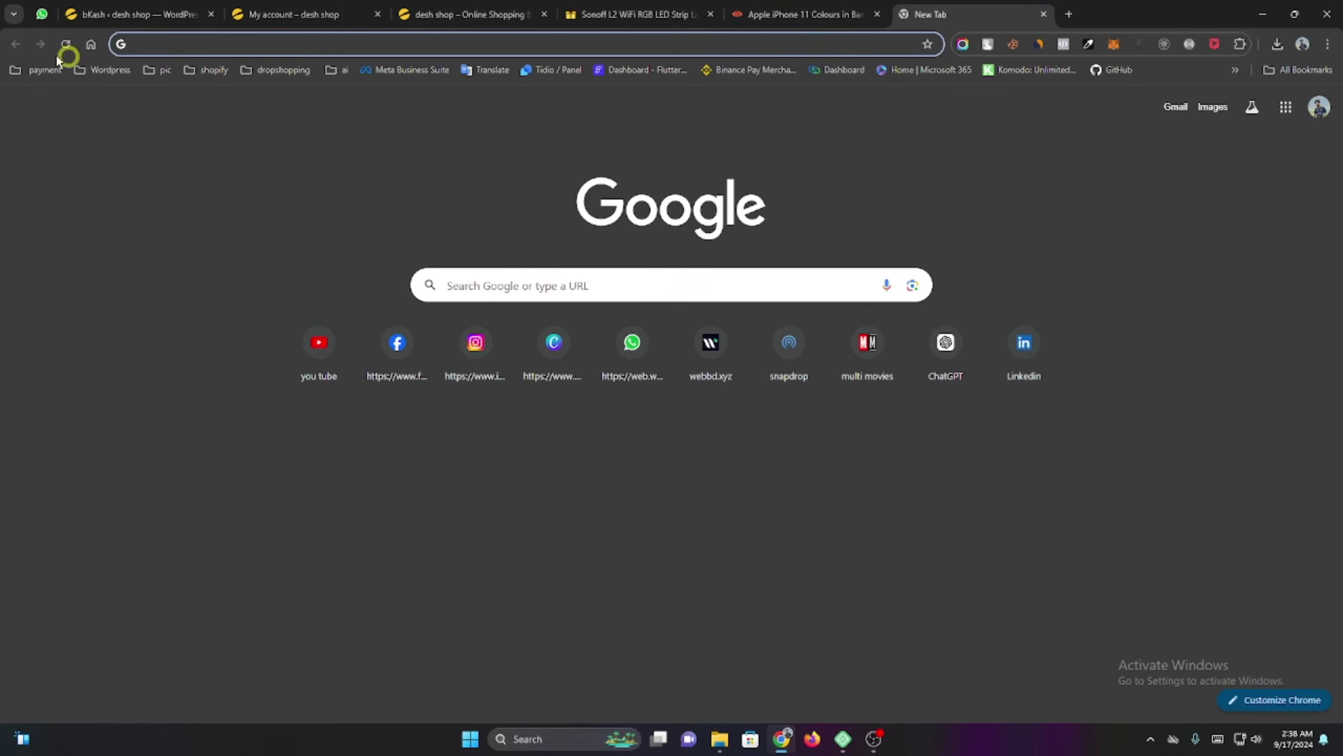
pyautogui.click(29, 68)
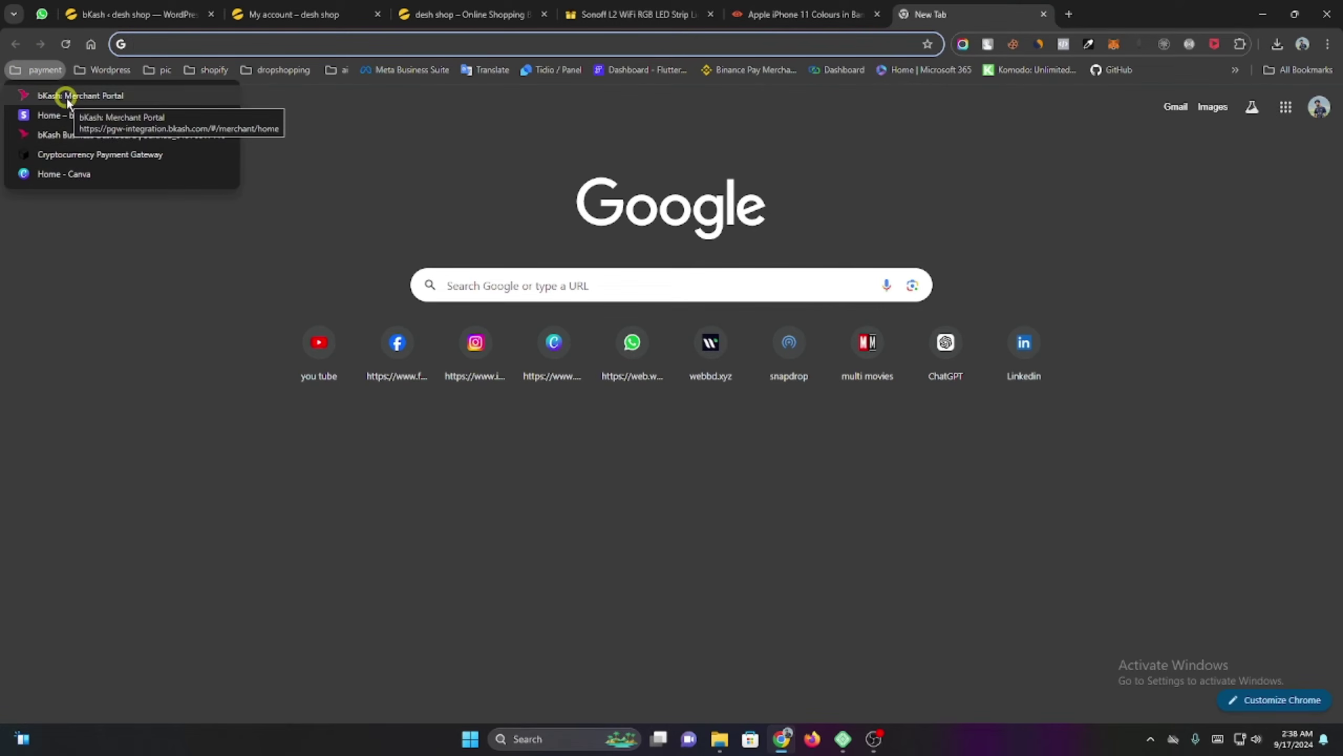
pyautogui.click(98, 134)
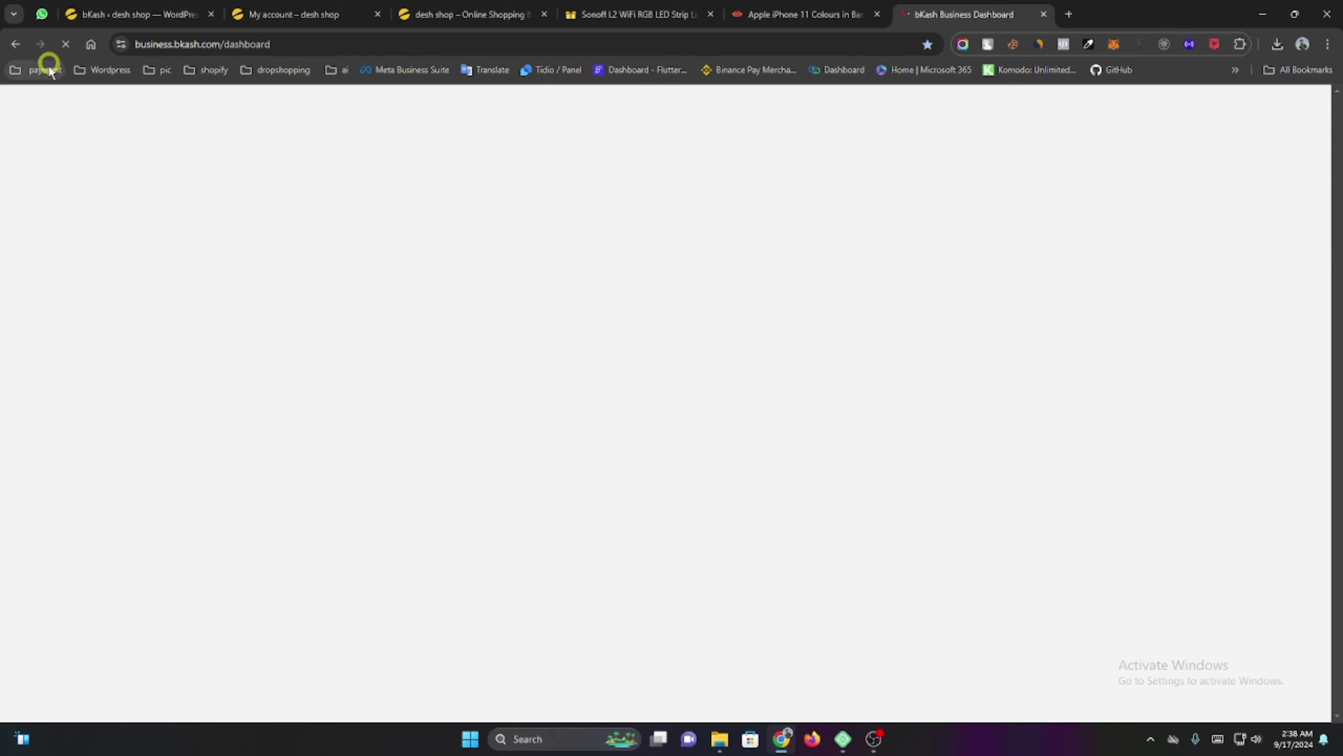
pyautogui.click(49, 68)
pyautogui.click(45, 93)
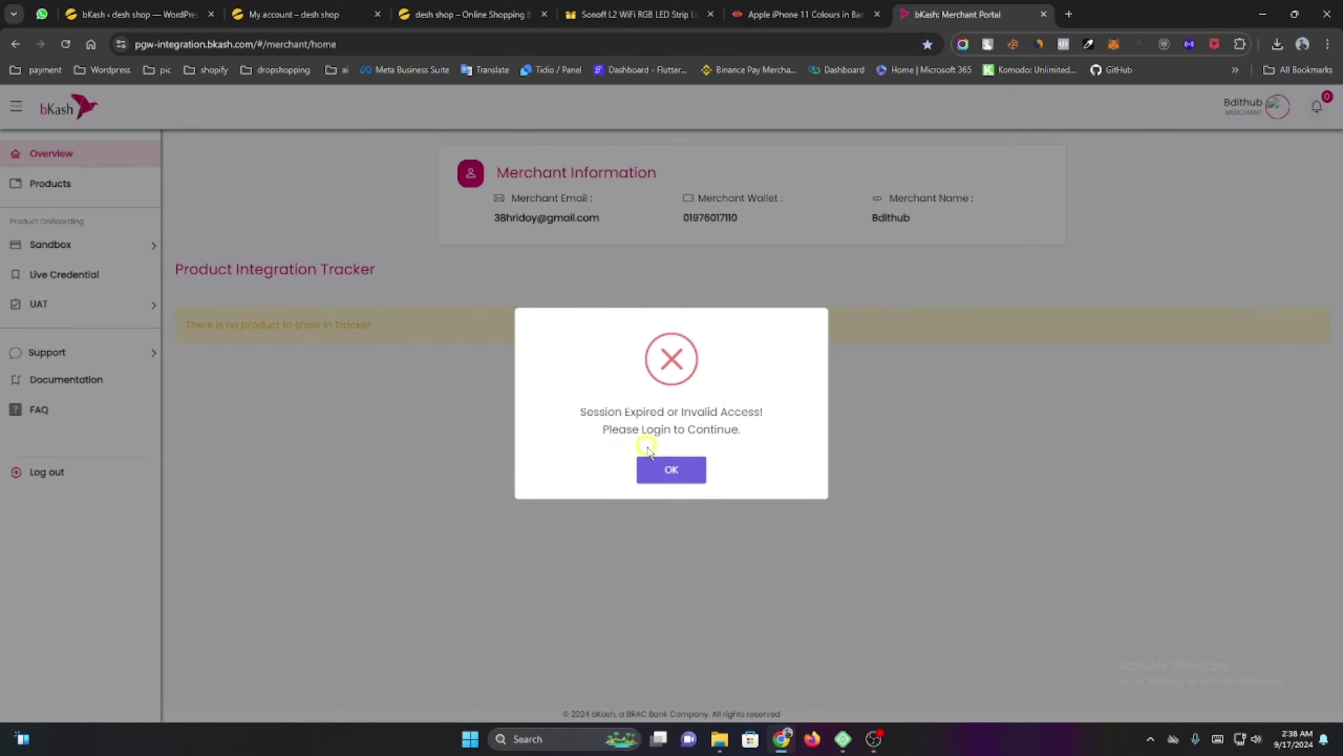
pyautogui.click(669, 468)
# Sign in with the merchant wallet number and password, then open Live Credential.
pyautogui.click(596, 394)
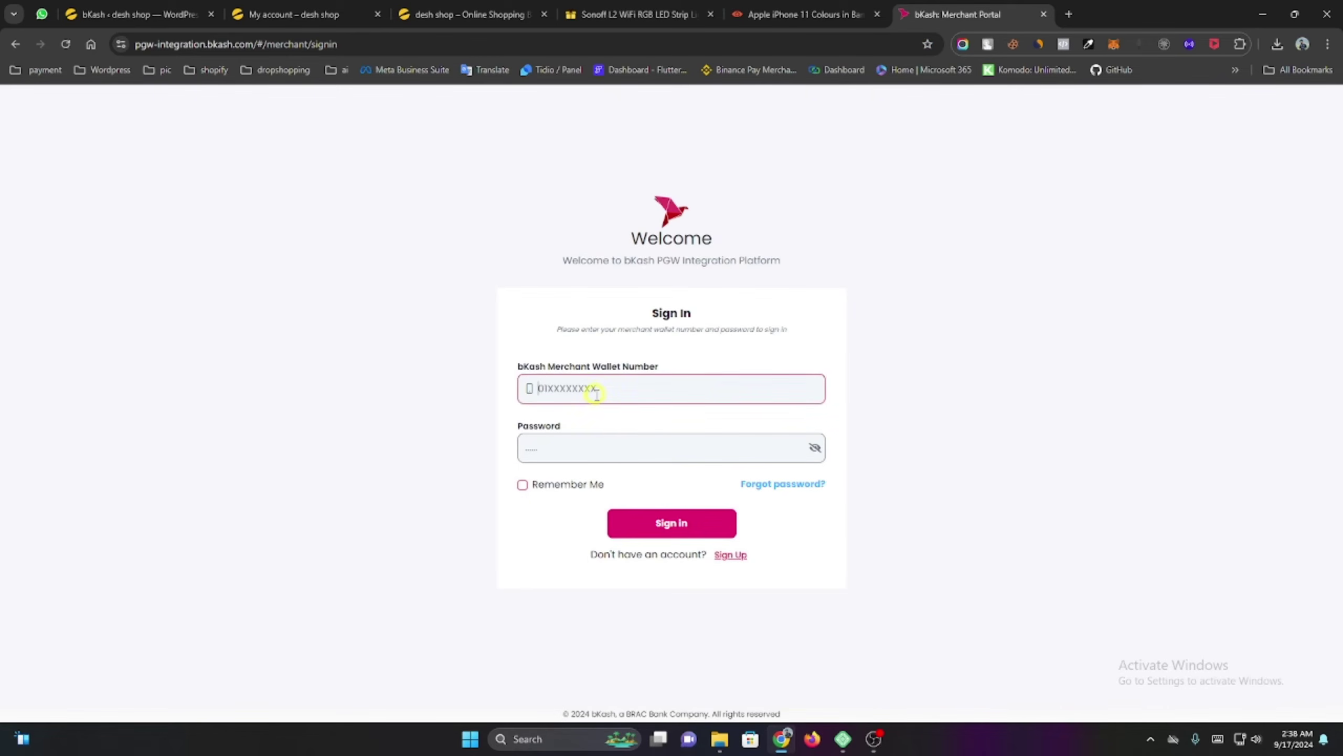
pyautogui.click(600, 438)
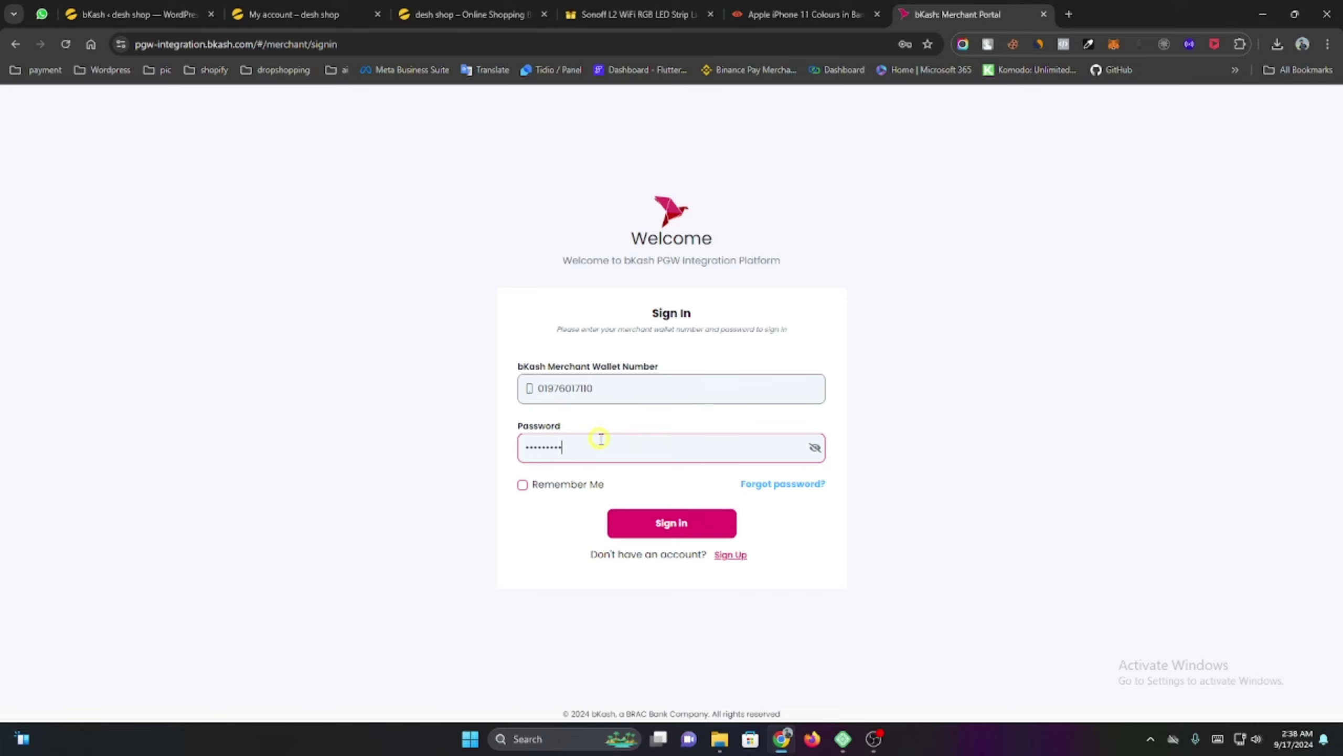
pyautogui.press('Return')
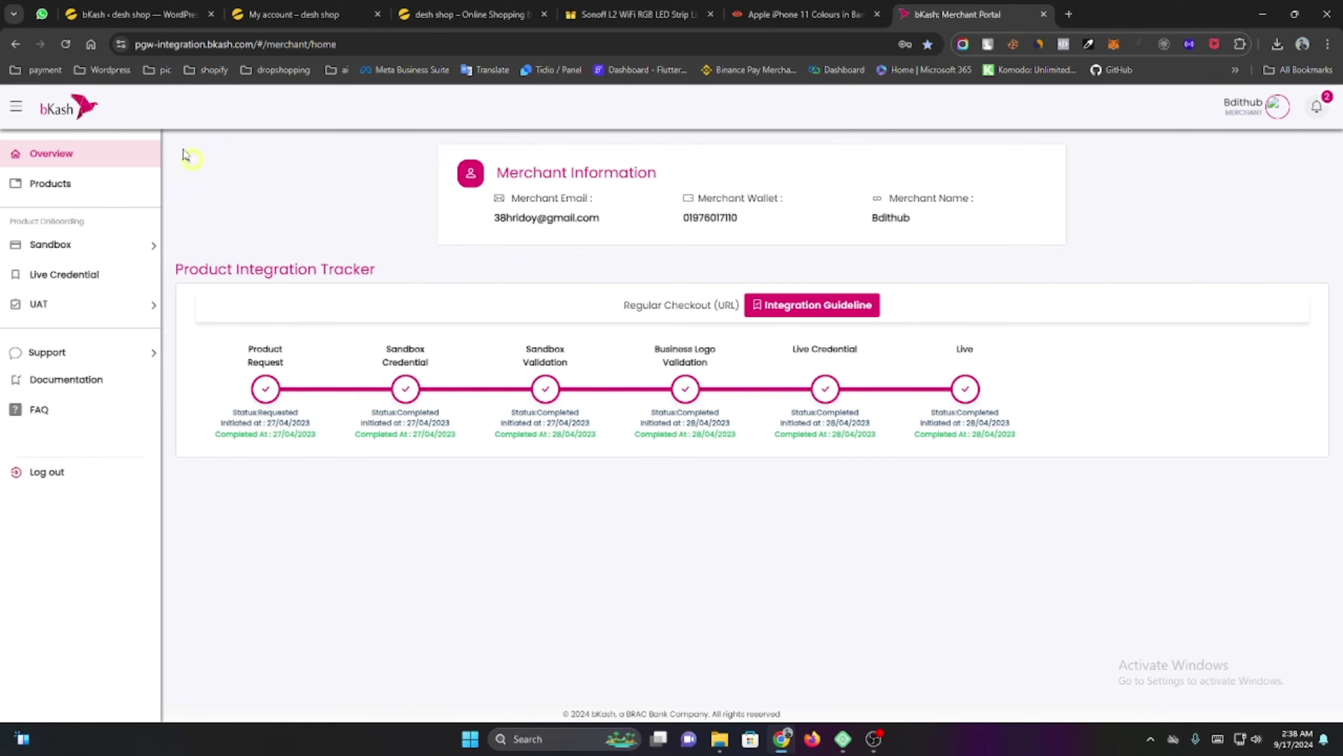
pyautogui.click(202, 44)
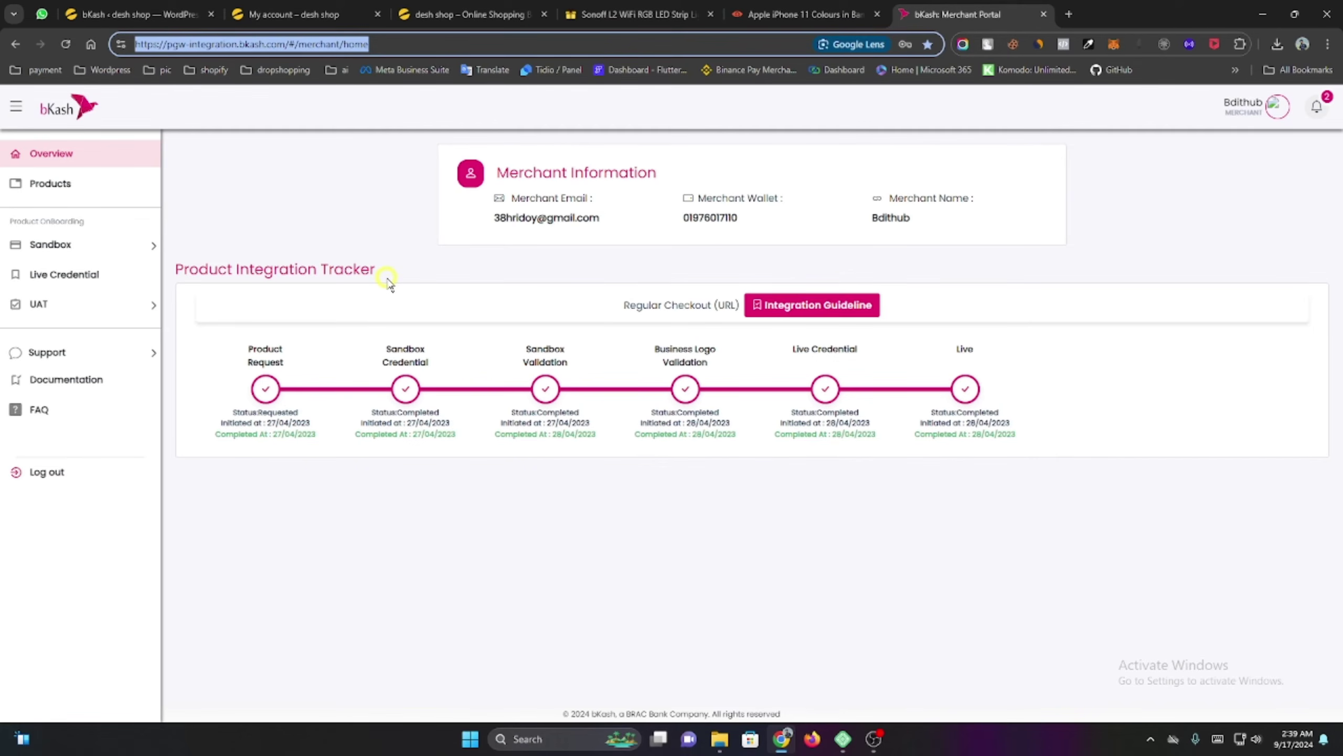
pyautogui.click(112, 275)
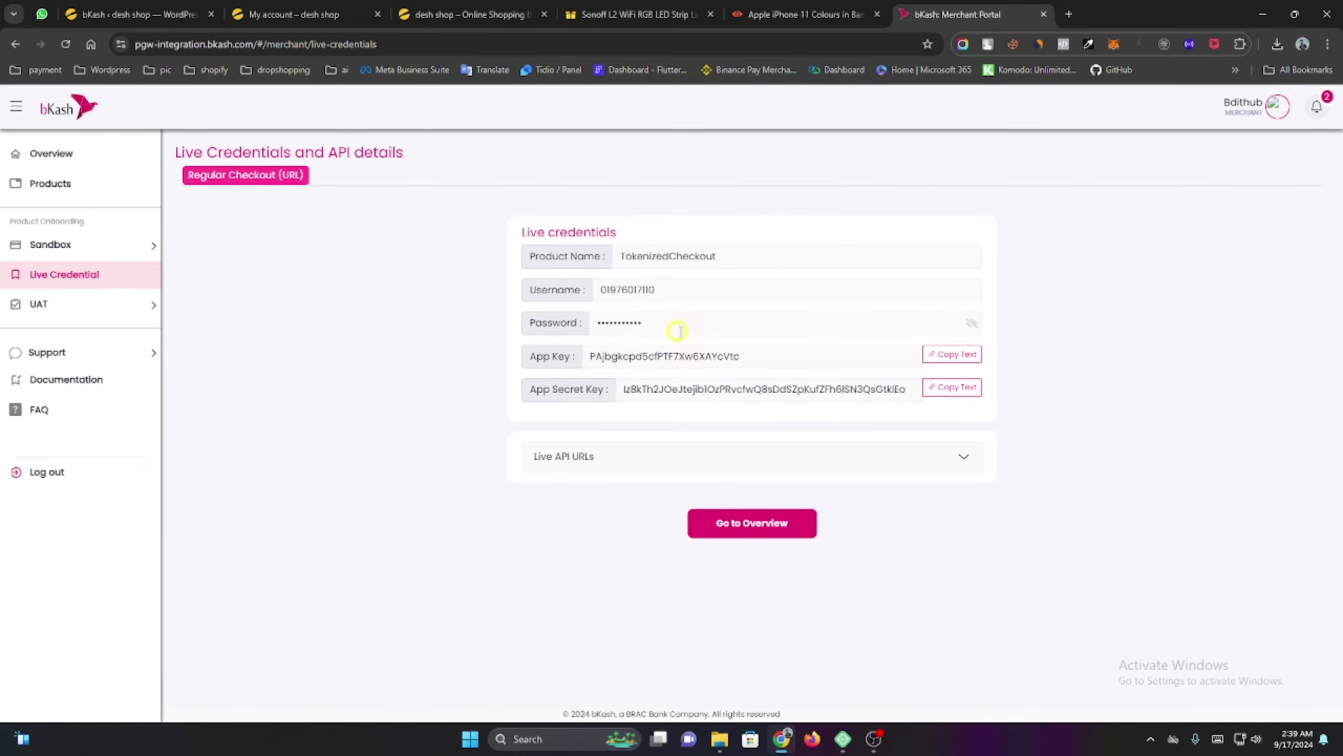
# Back in the bKash settings, keep Checkout URL as the Integration Type.
pyautogui.click(135, 14)
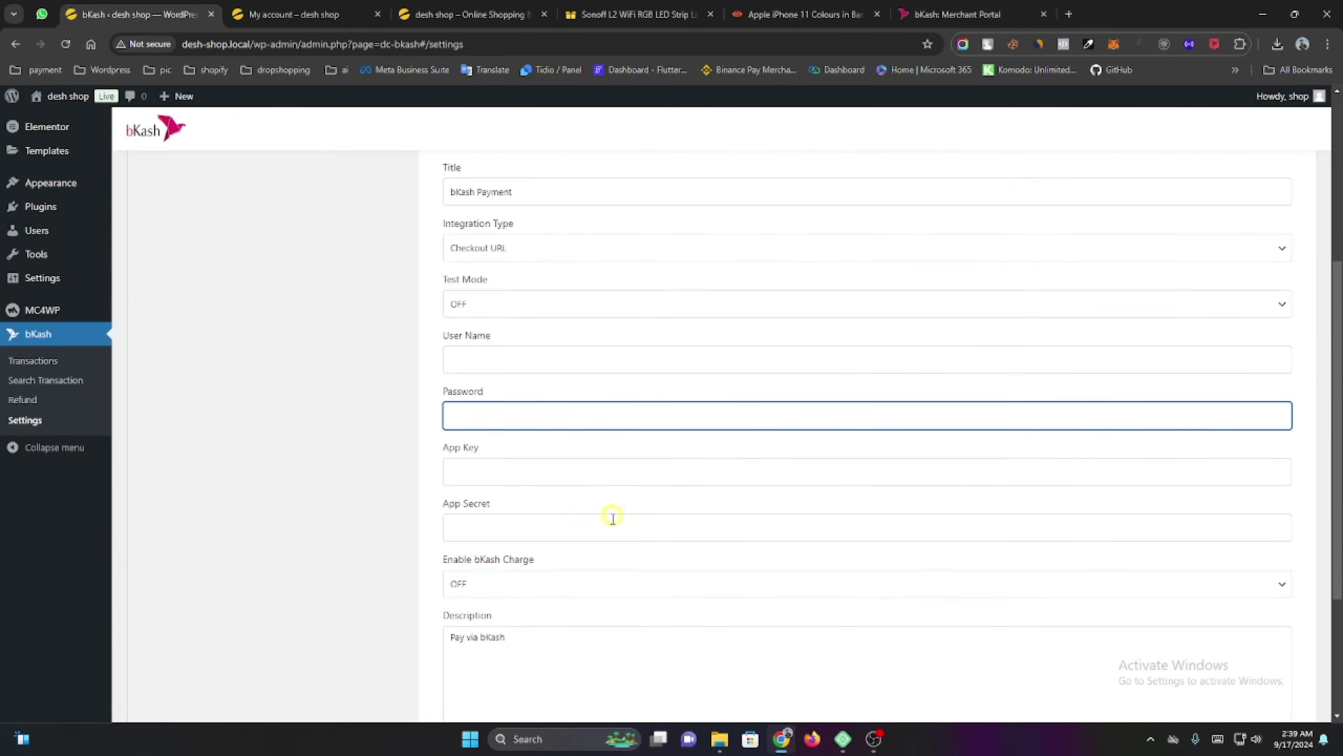
pyautogui.scroll(-4, 764, 632)
pyautogui.scroll(6, 720, 579)
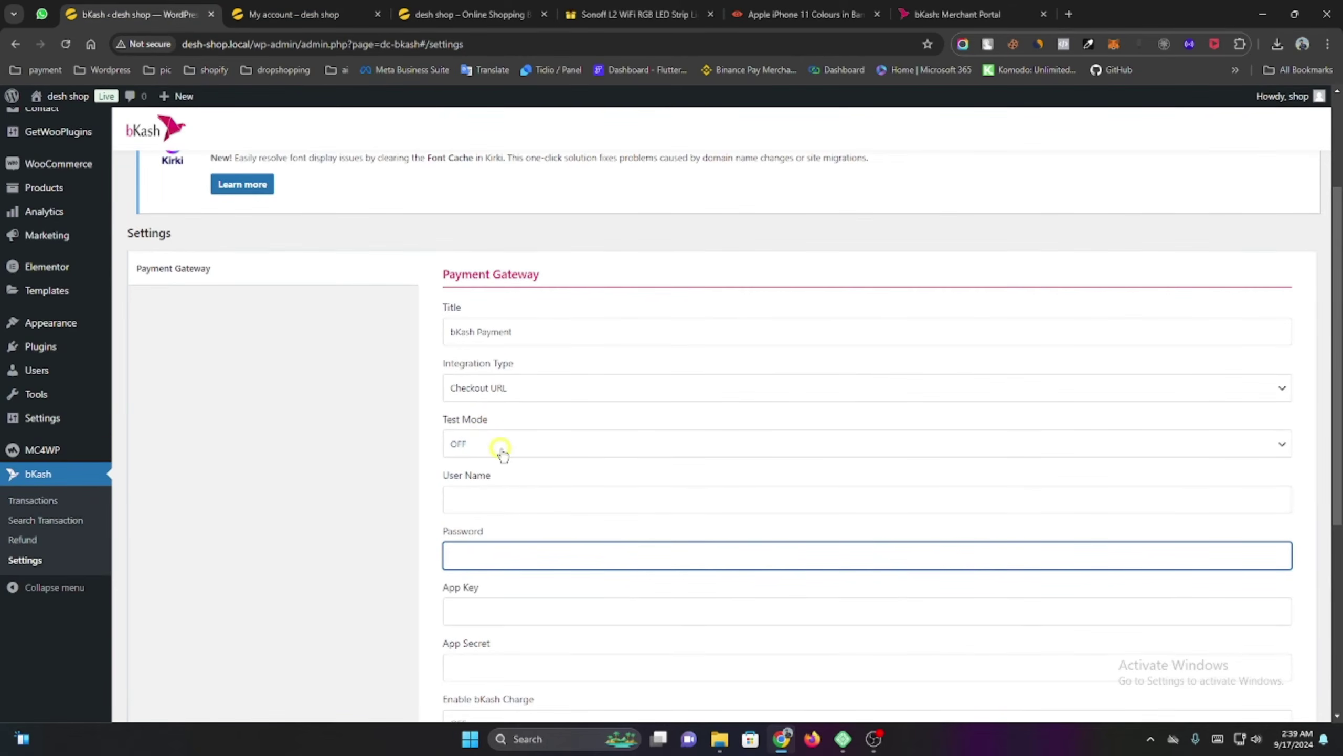
pyautogui.click(494, 388)
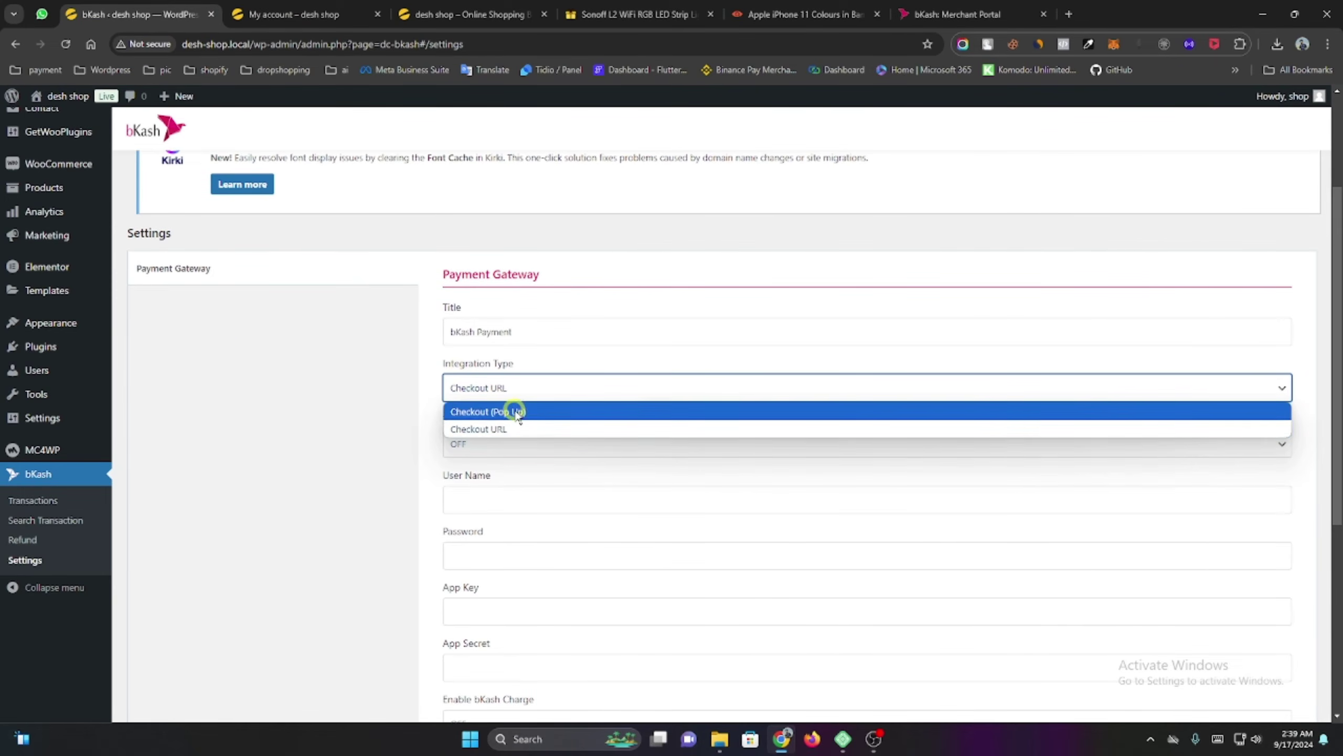
pyautogui.click(392, 379)
pyautogui.scroll(-1, 391, 378)
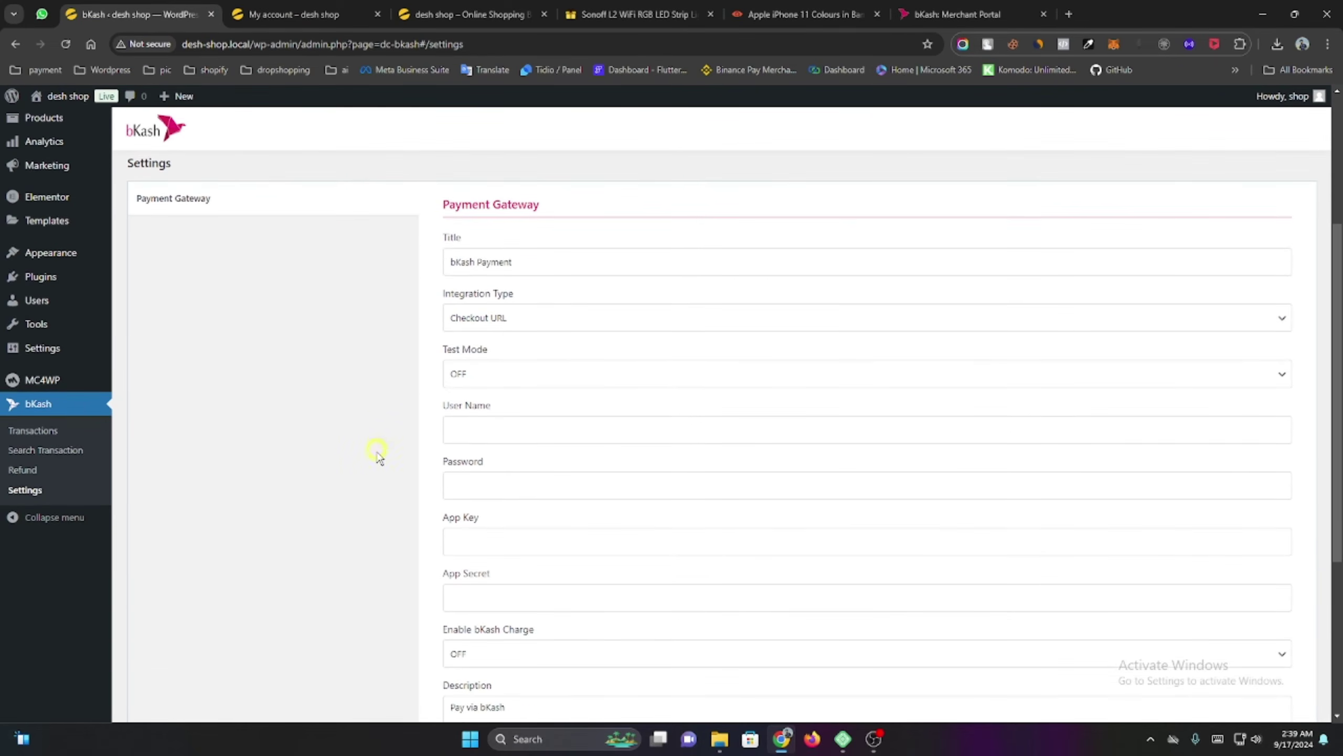
pyautogui.scroll(3, 381, 456)
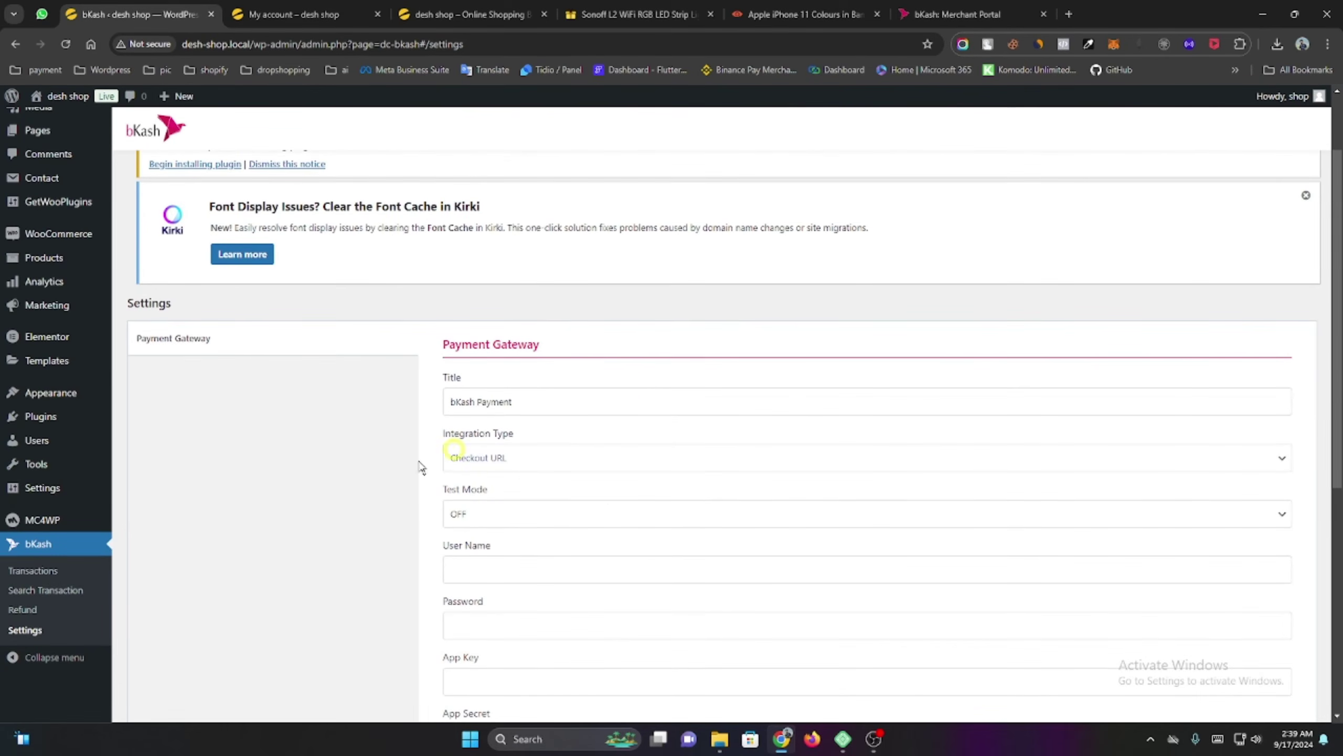
# Open the WooCommerce Settings General section.
pyautogui.scroll(1, 312, 453)
pyautogui.moveTo(58, 317)
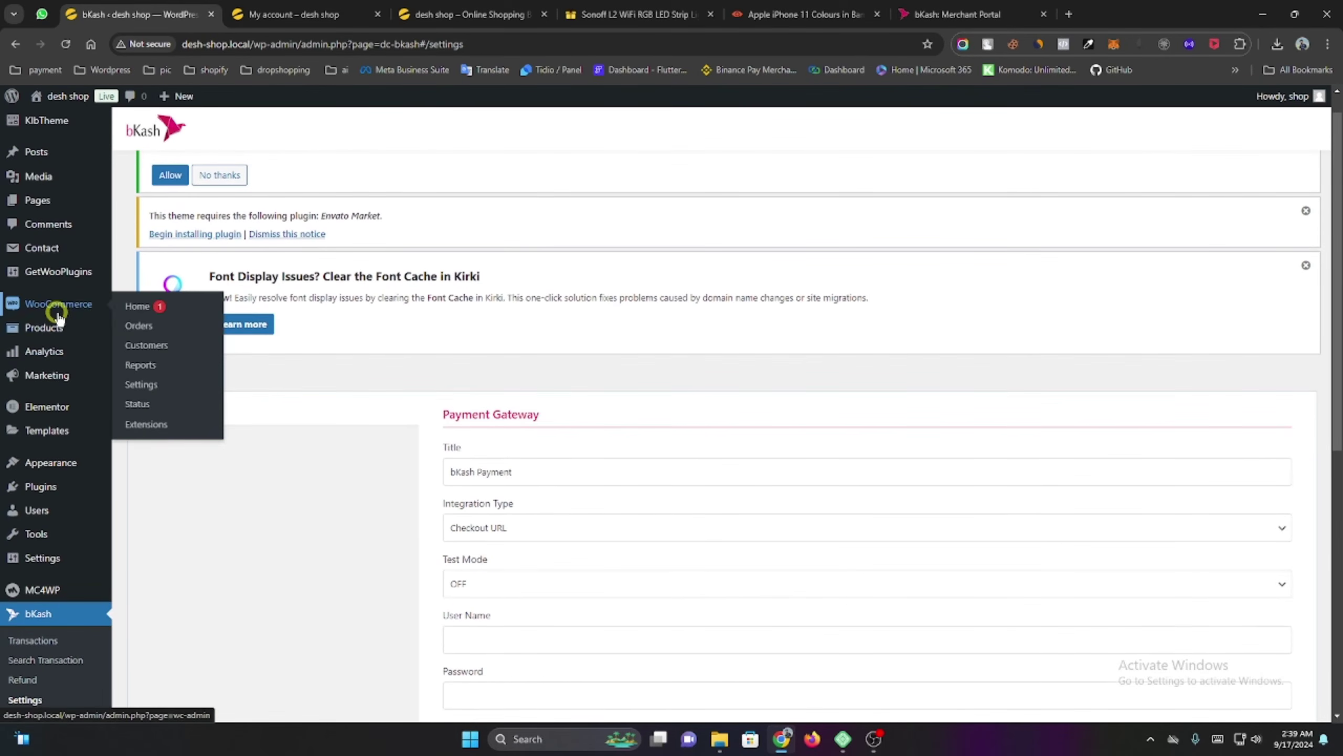
pyautogui.click(177, 384)
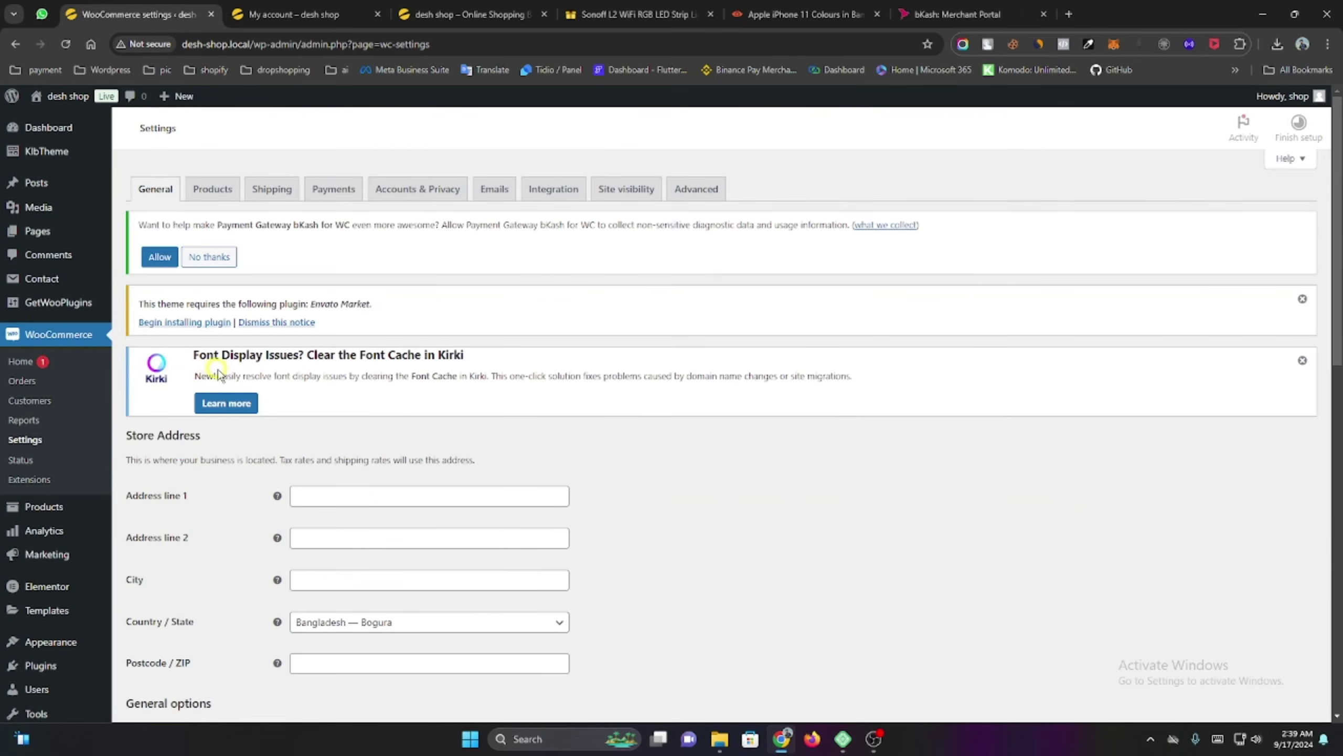
# Enable bKash Payment in WooCommerce Payments, then return to the storefront tab.
pyautogui.click(332, 192)
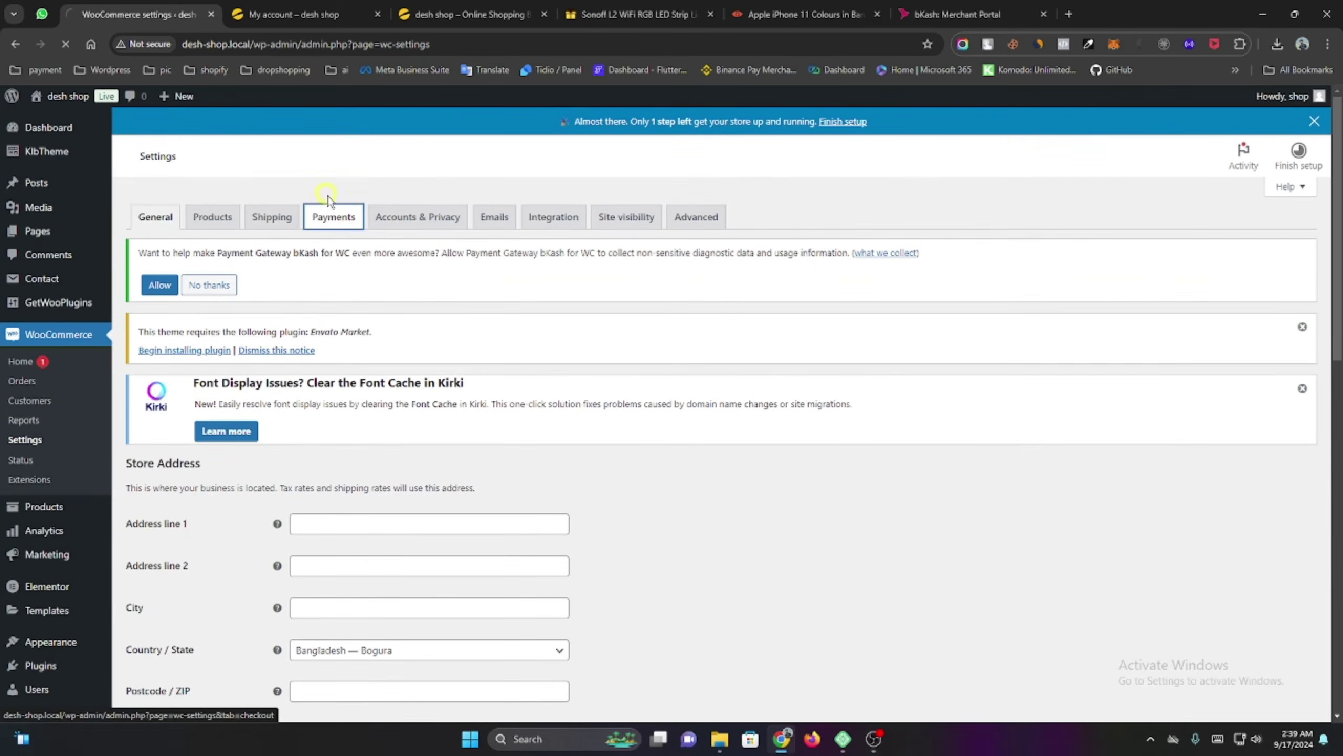
pyautogui.scroll(-3, 386, 372)
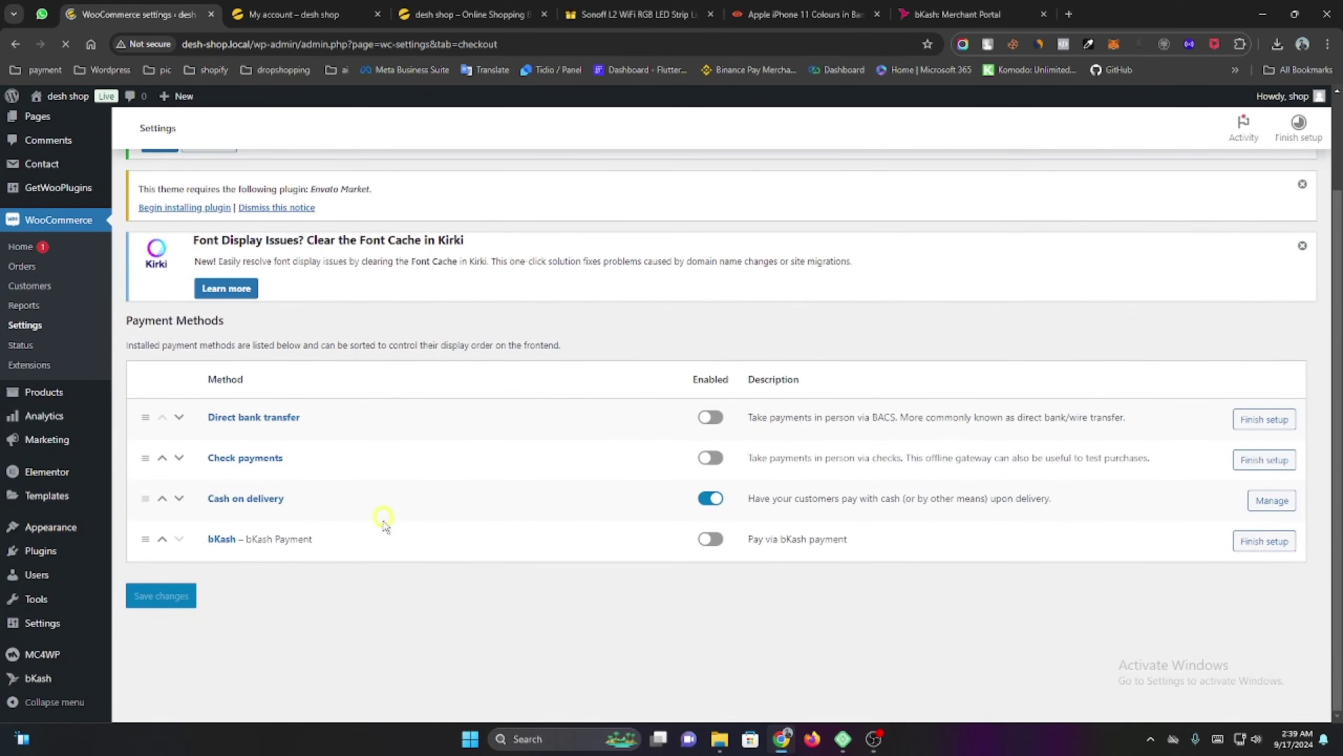
pyautogui.click(709, 540)
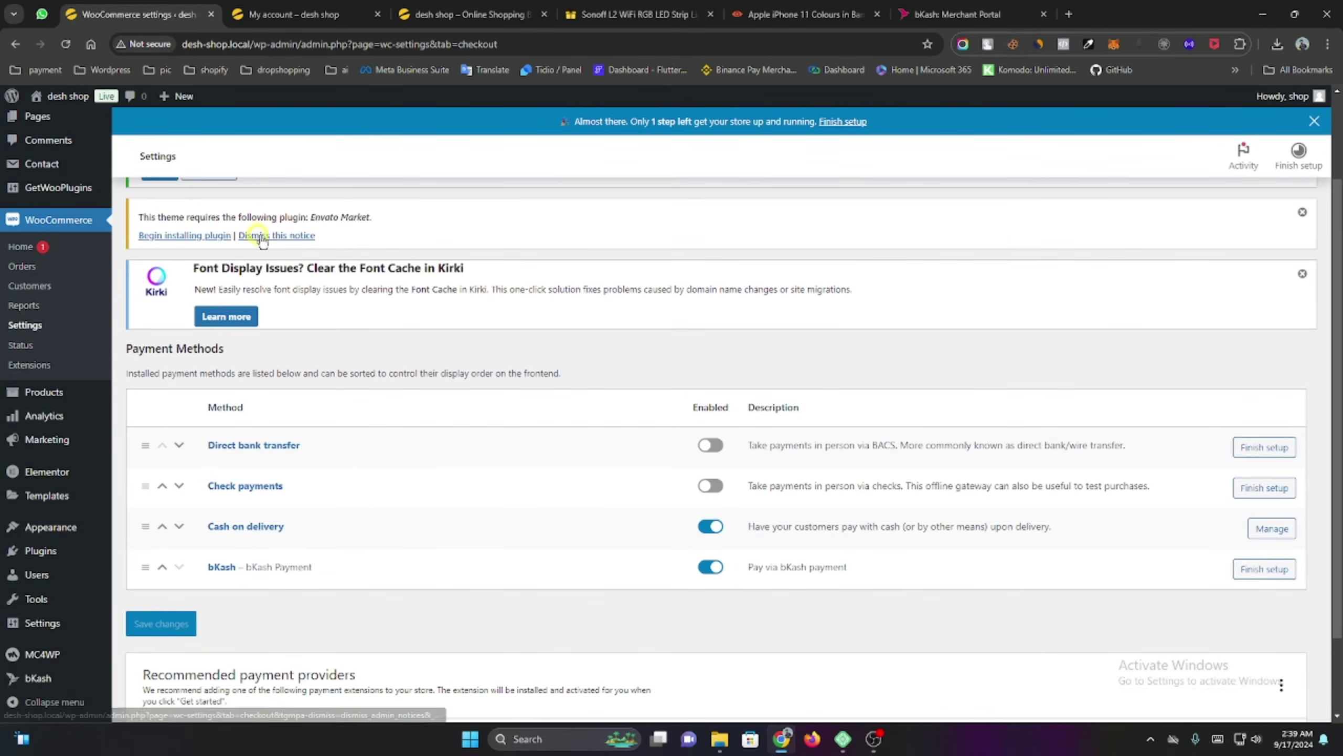
pyautogui.click(521, 11)
pyautogui.click(633, 10)
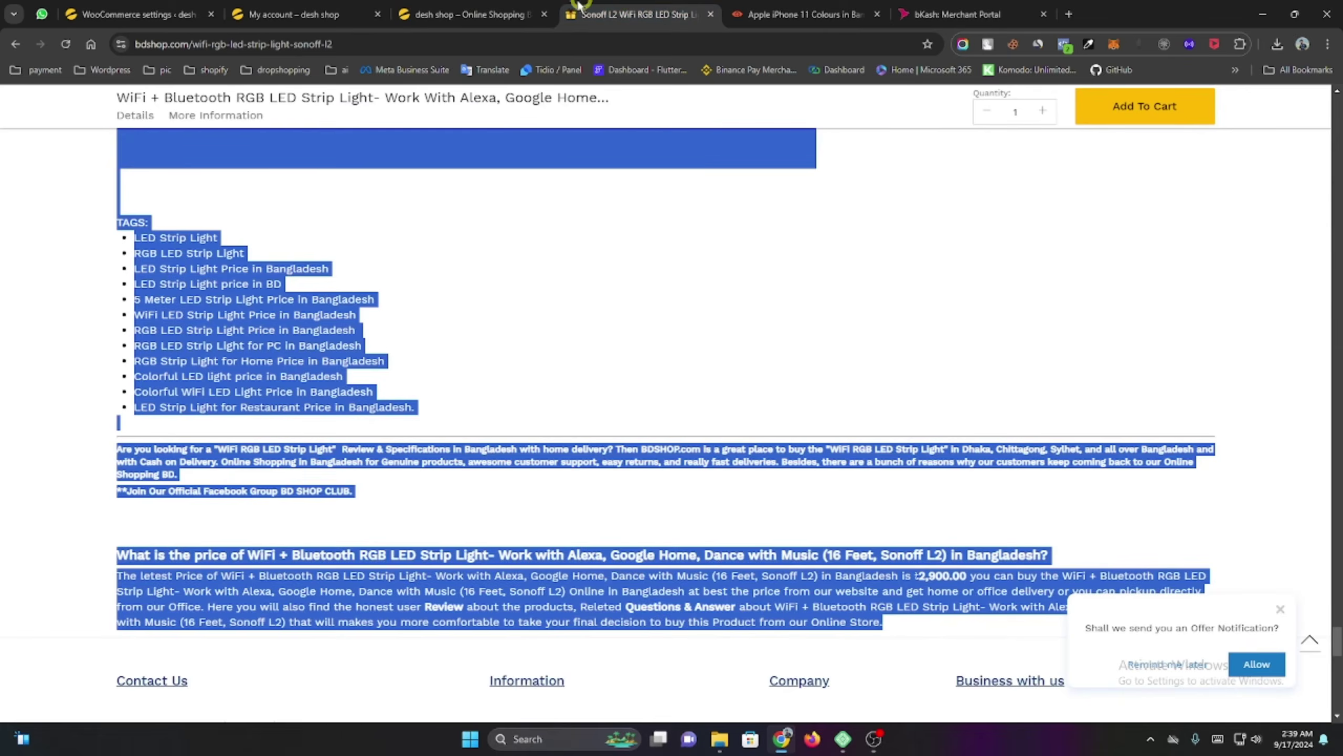
# Add the Apple iPad Air to the cart and check out with bKash Payment selected.
pyautogui.click(521, 12)
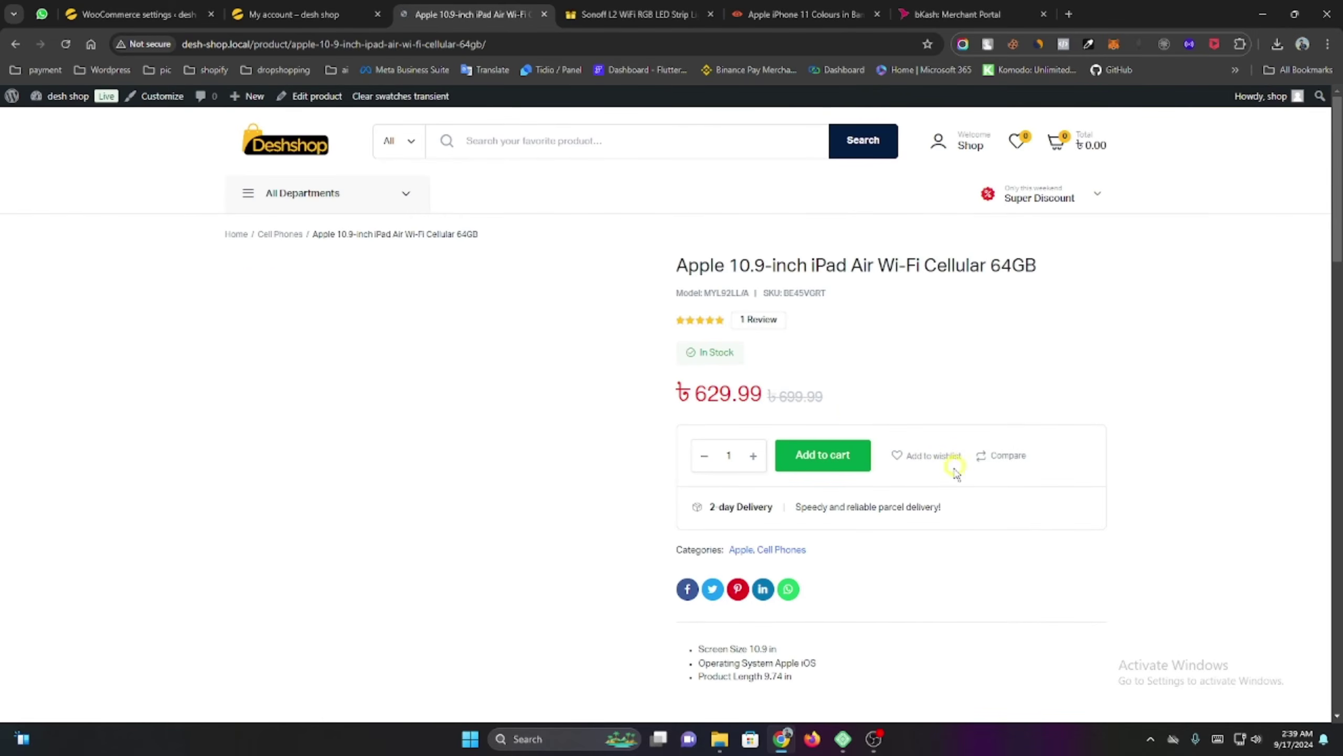
pyautogui.click(853, 462)
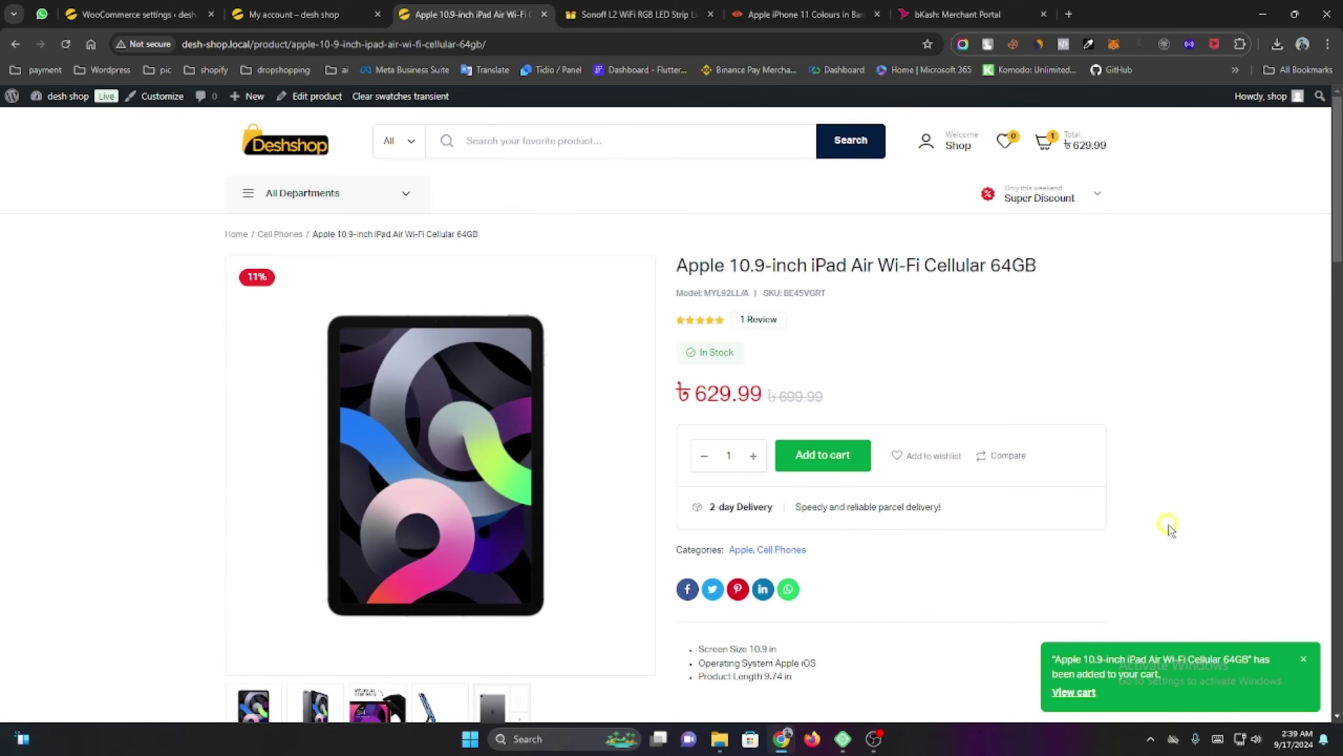
pyautogui.click(1045, 141)
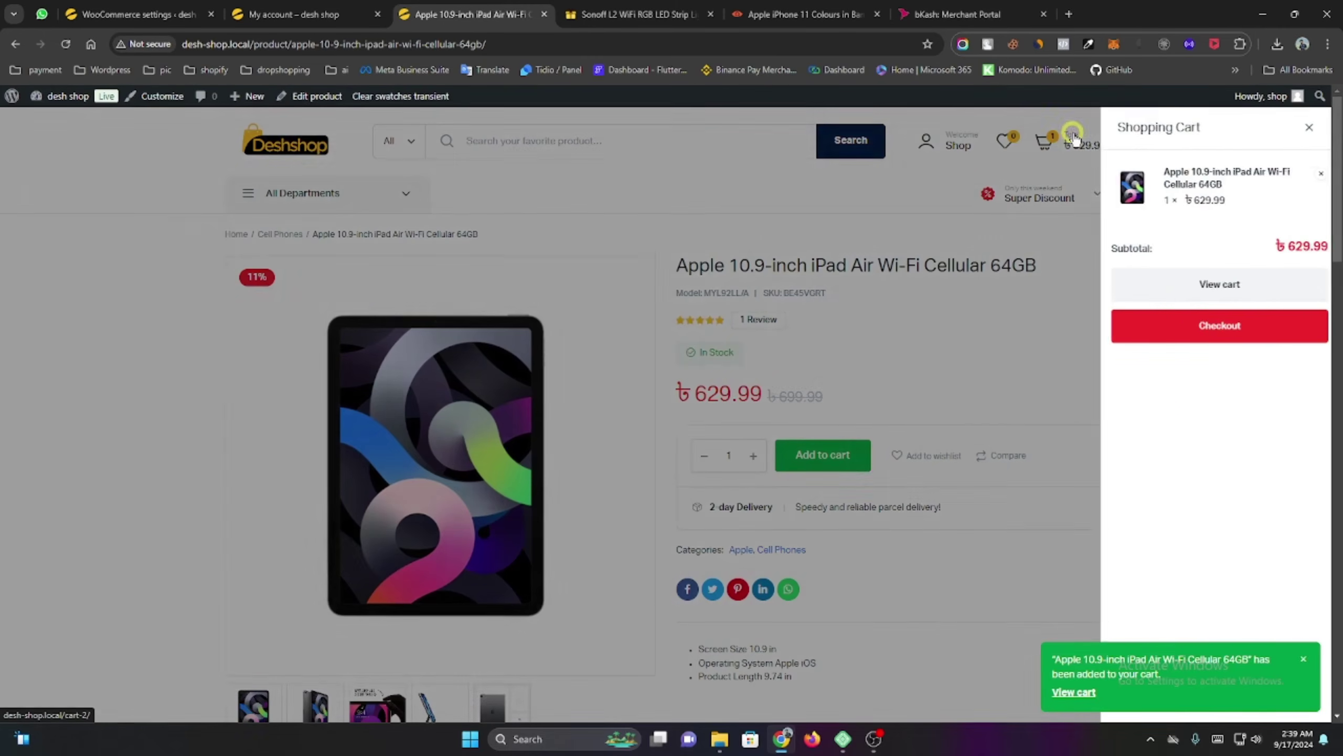
pyautogui.click(1181, 323)
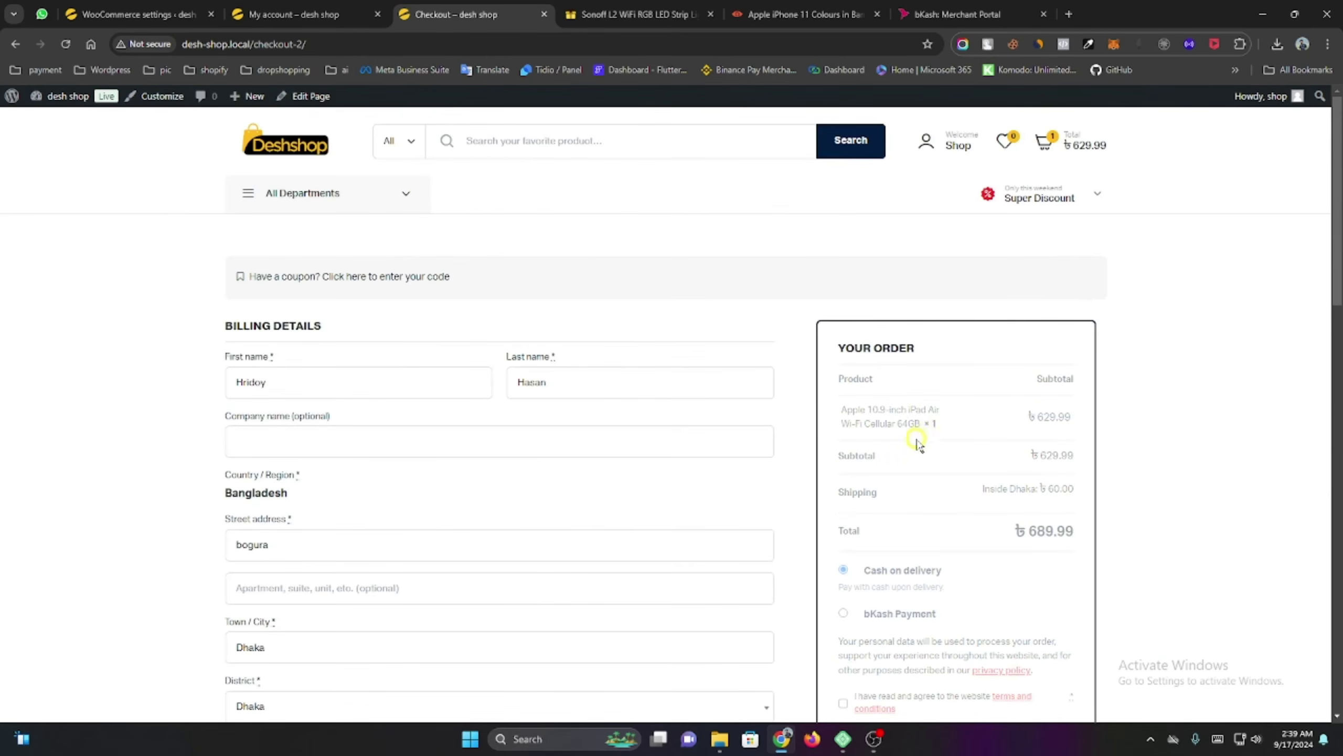
pyautogui.scroll(-4, 919, 436)
pyautogui.click(881, 405)
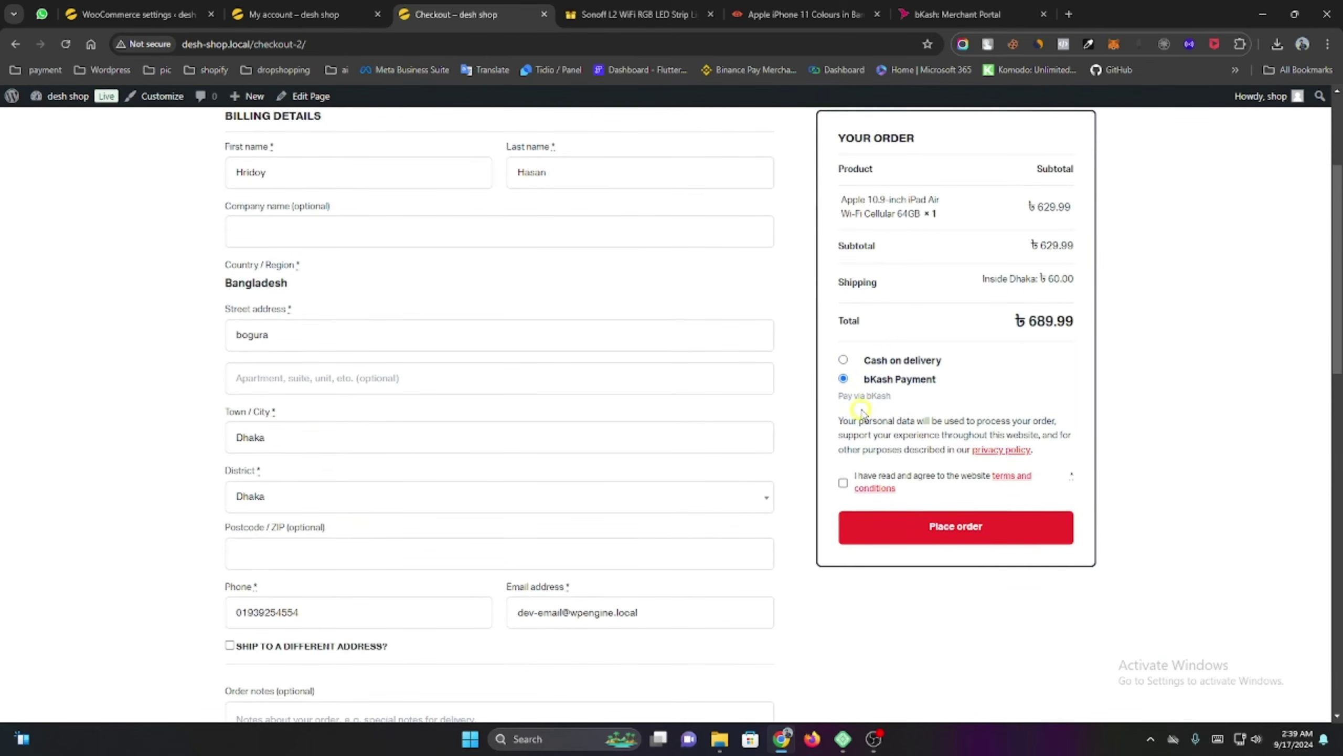
# Compare the checkout with the earlier order's details and the WooCommerce payment methods settings.
pyautogui.click(253, 8)
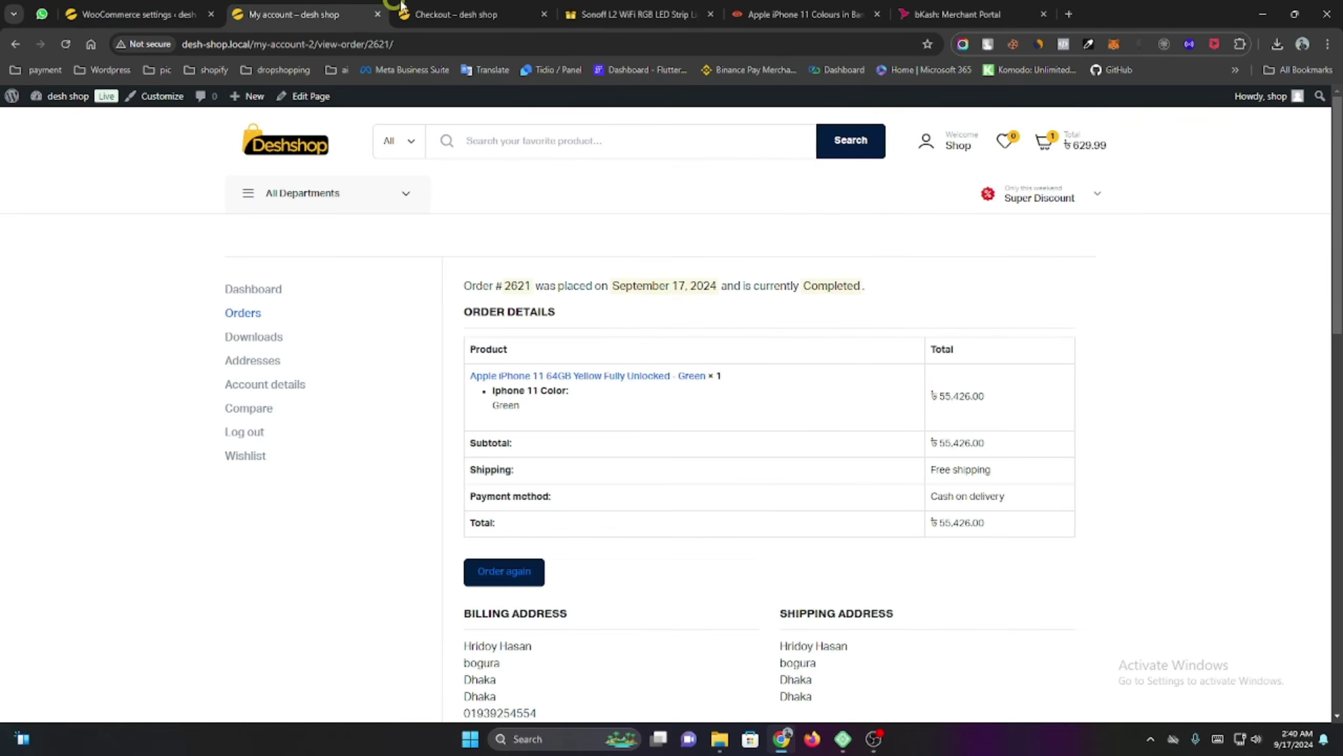
pyautogui.click(434, 20)
pyautogui.scroll(4, 323, 316)
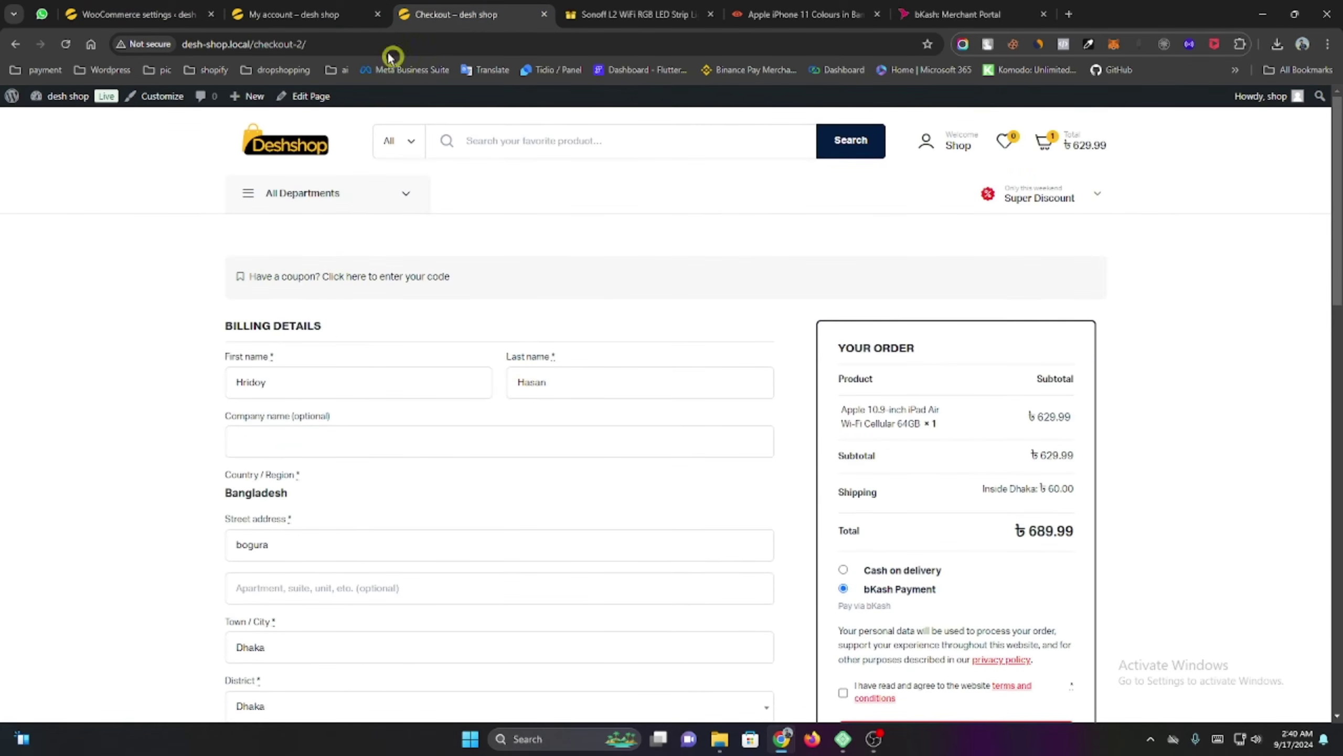
pyautogui.click(132, 14)
pyautogui.click(288, 14)
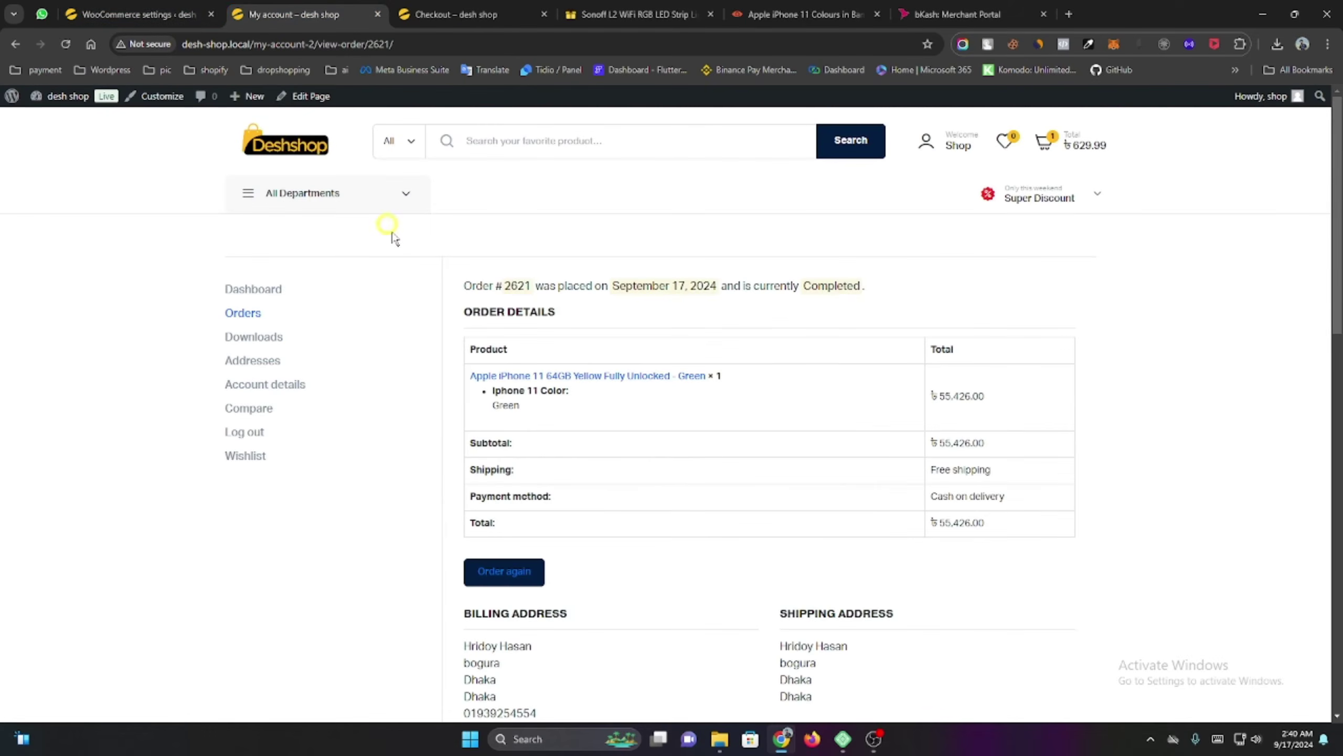
pyautogui.click(454, 14)
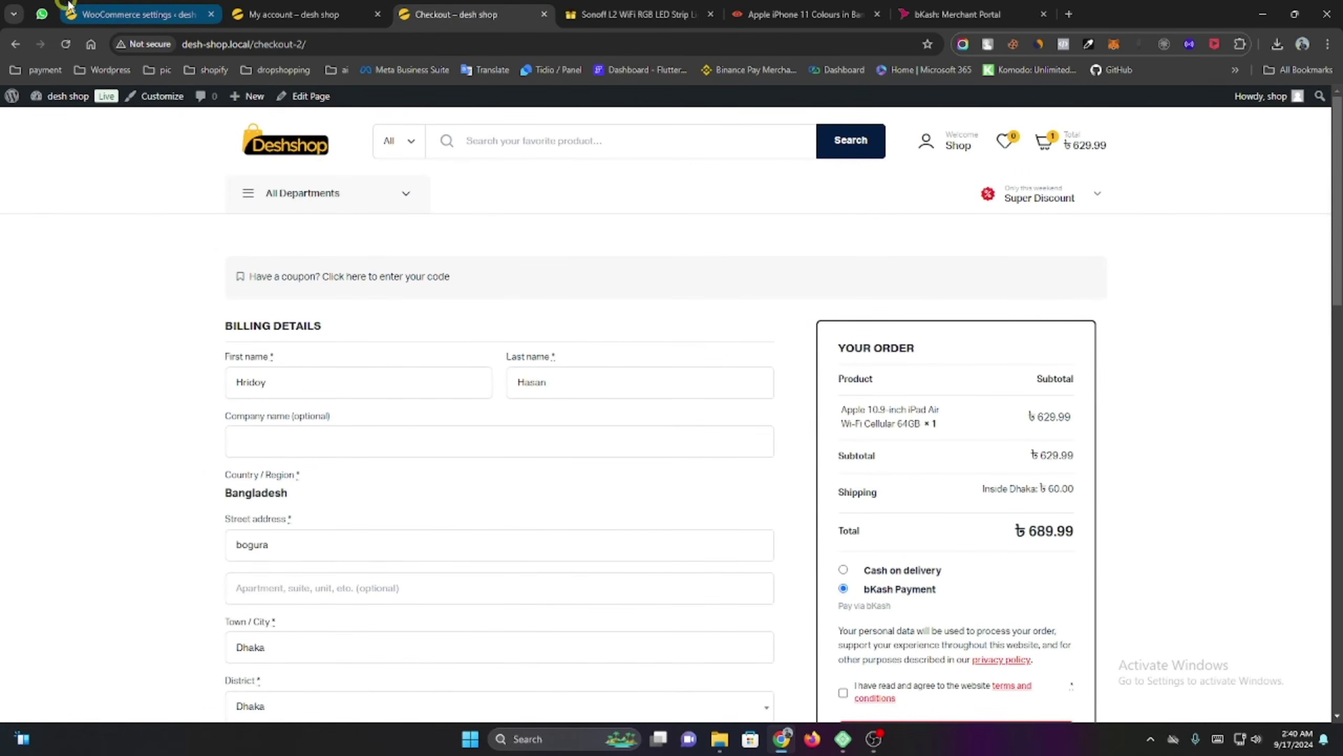
pyautogui.click(132, 14)
pyautogui.scroll(-2, 328, 408)
# Open the bKash plugin's Settings page and review its Checkout URL integration and empty credential fields.
pyautogui.moveTo(77, 577)
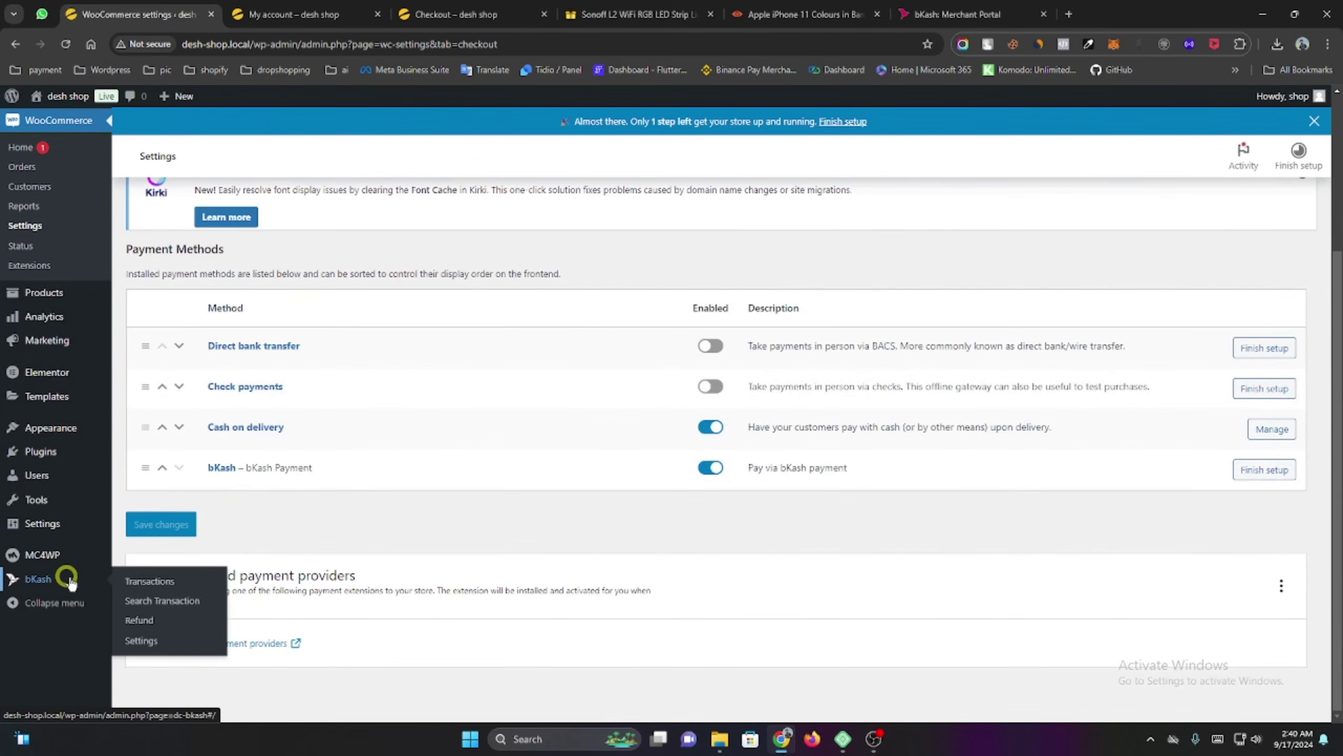
pyautogui.click(166, 643)
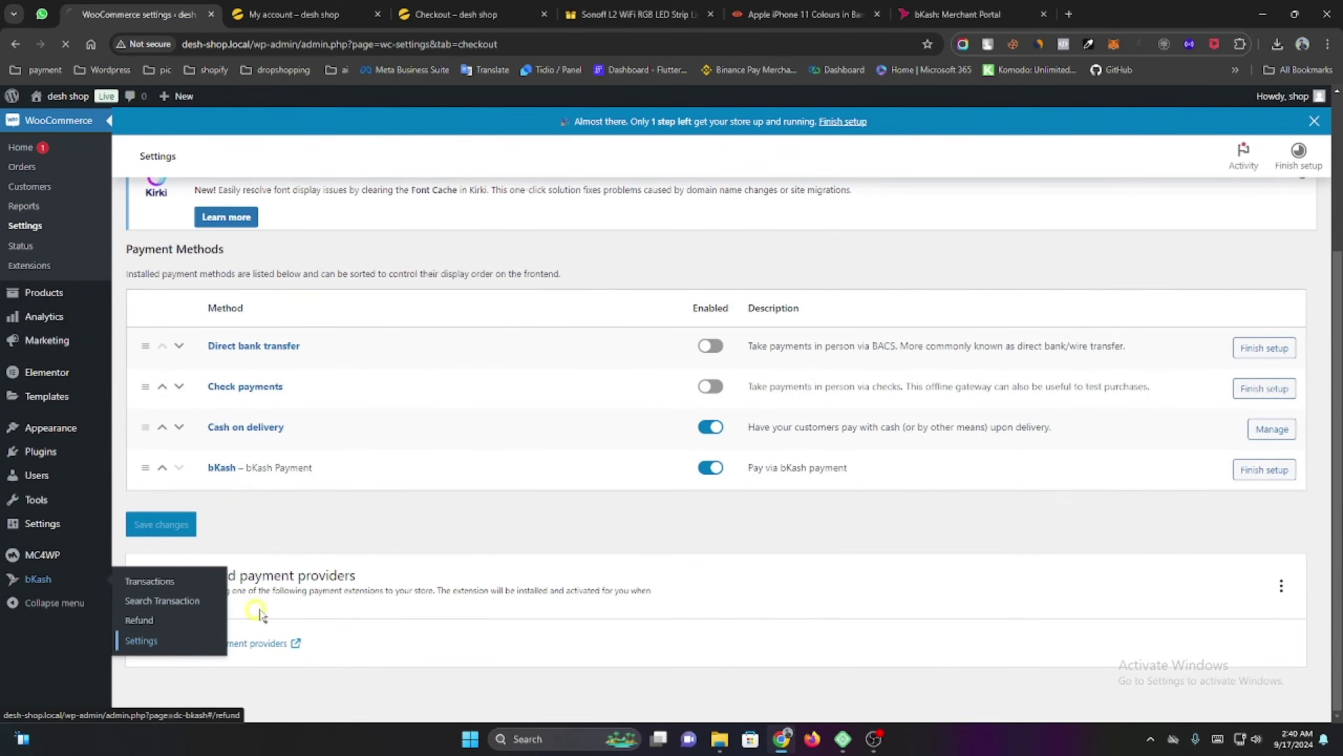
pyautogui.scroll(-3, 661, 540)
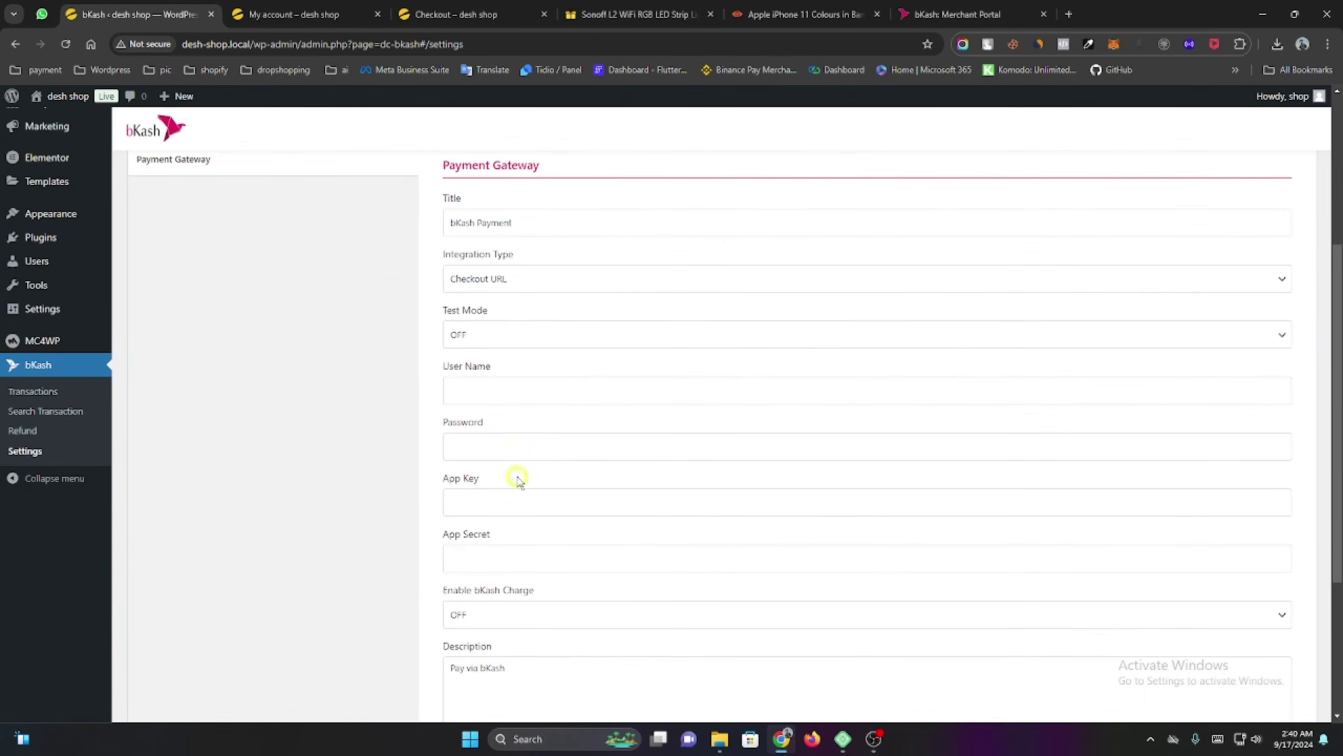
pyautogui.click(511, 442)
pyautogui.click(563, 524)
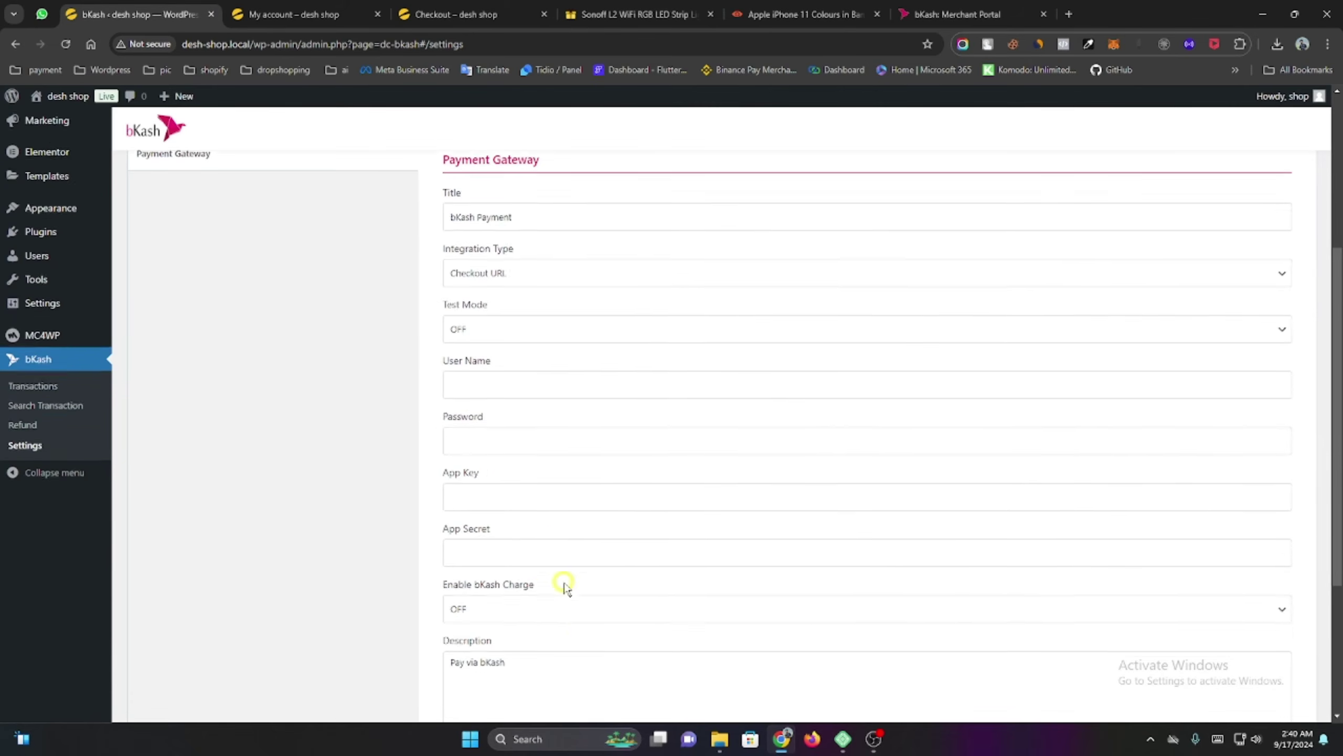
pyautogui.scroll(-2, 560, 585)
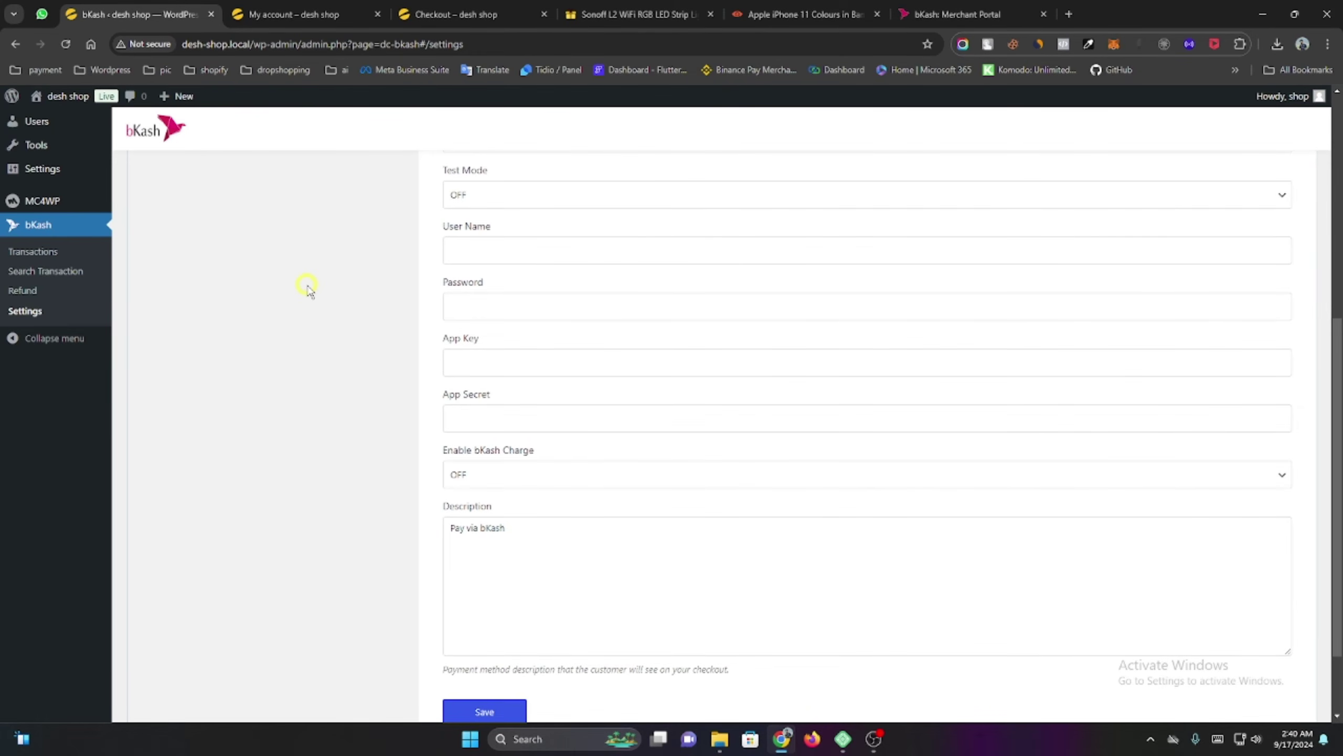
pyautogui.scroll(4, 281, 254)
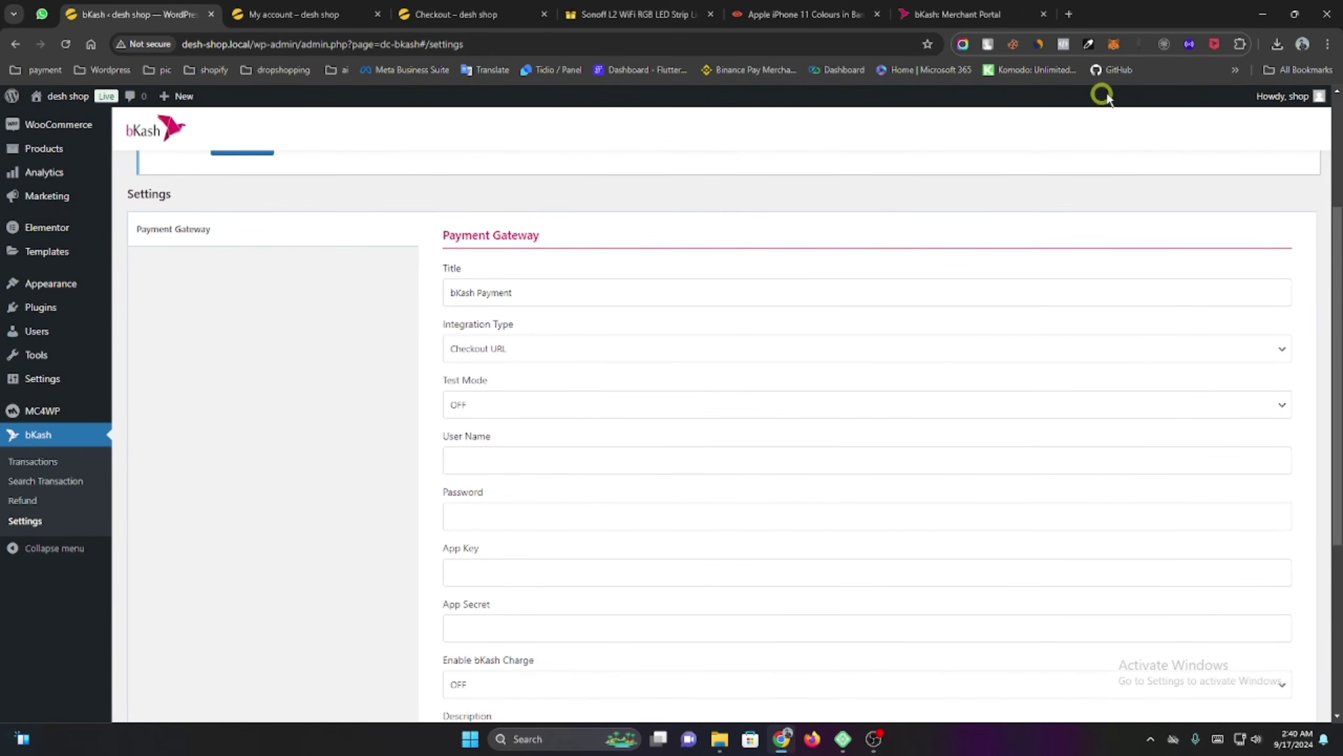
# Search Google for 'sslcommerce' in a new tab.
pyautogui.click(1070, 14)
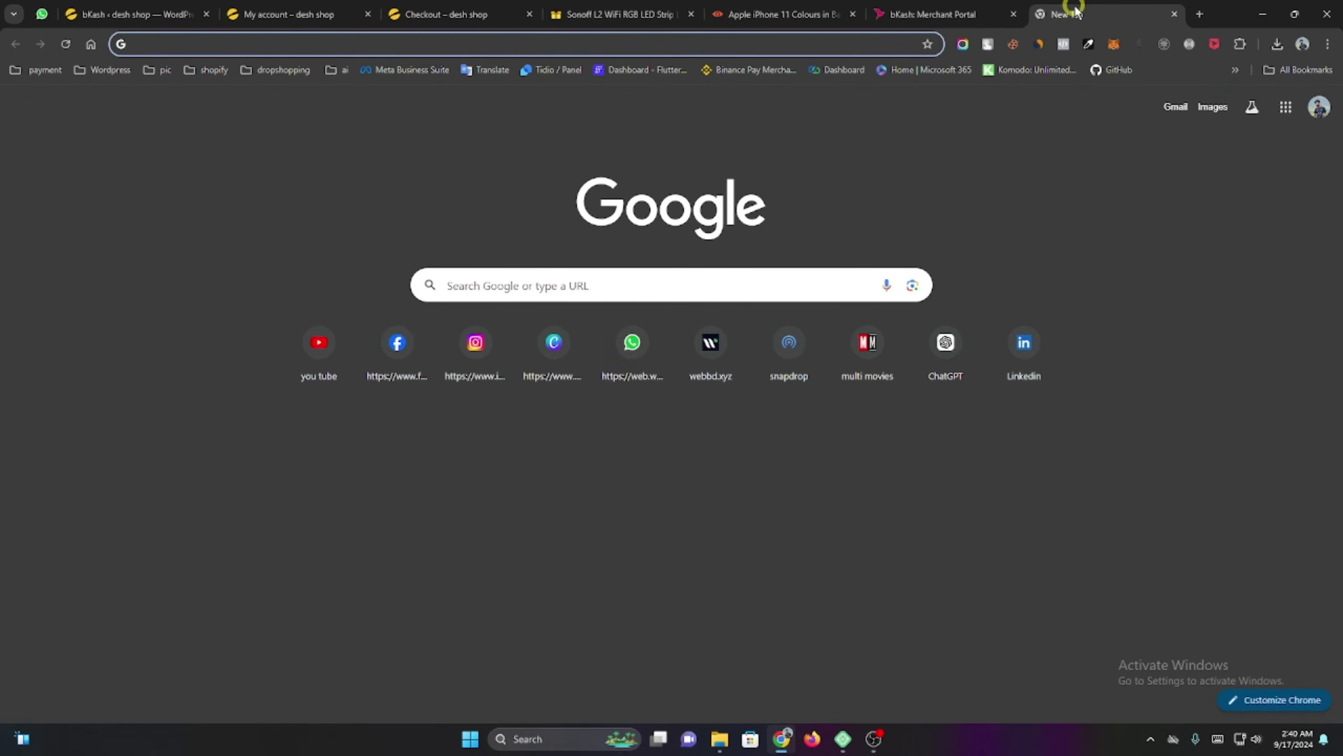
pyautogui.write('s')
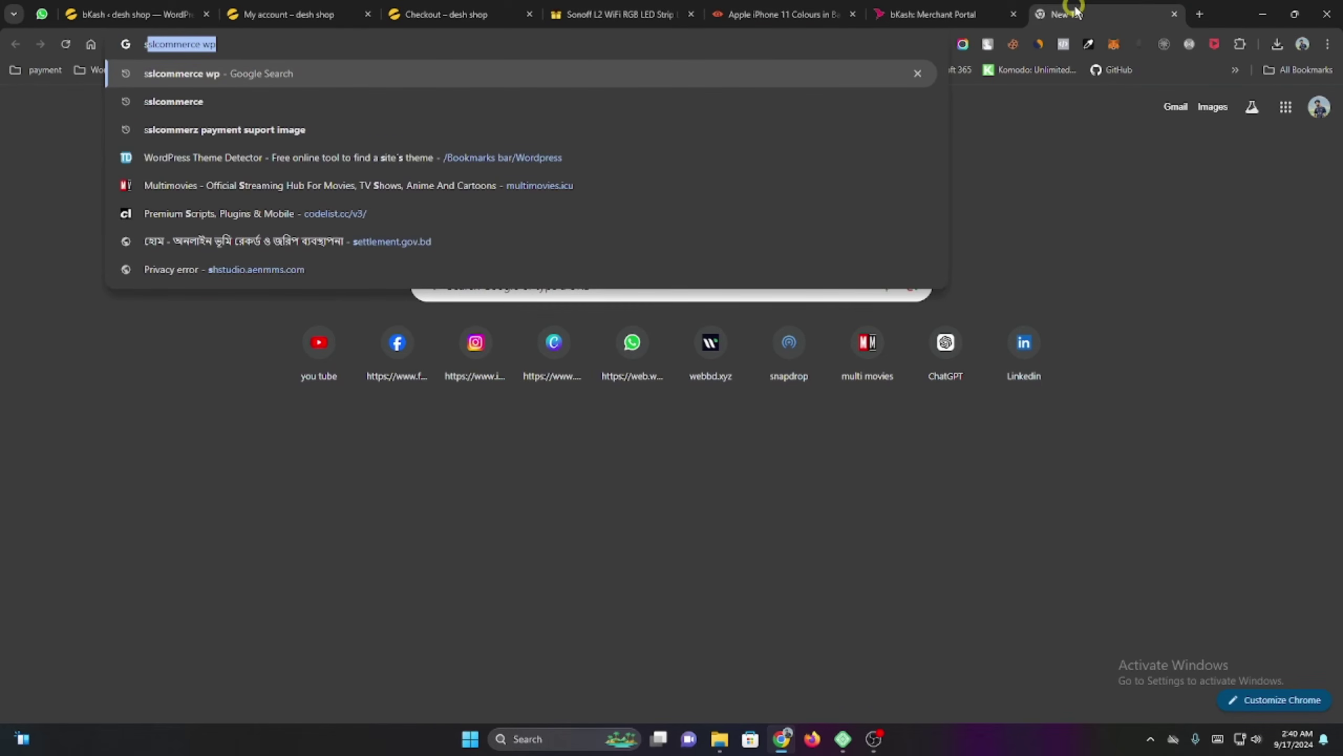
pyautogui.write('slcomme')
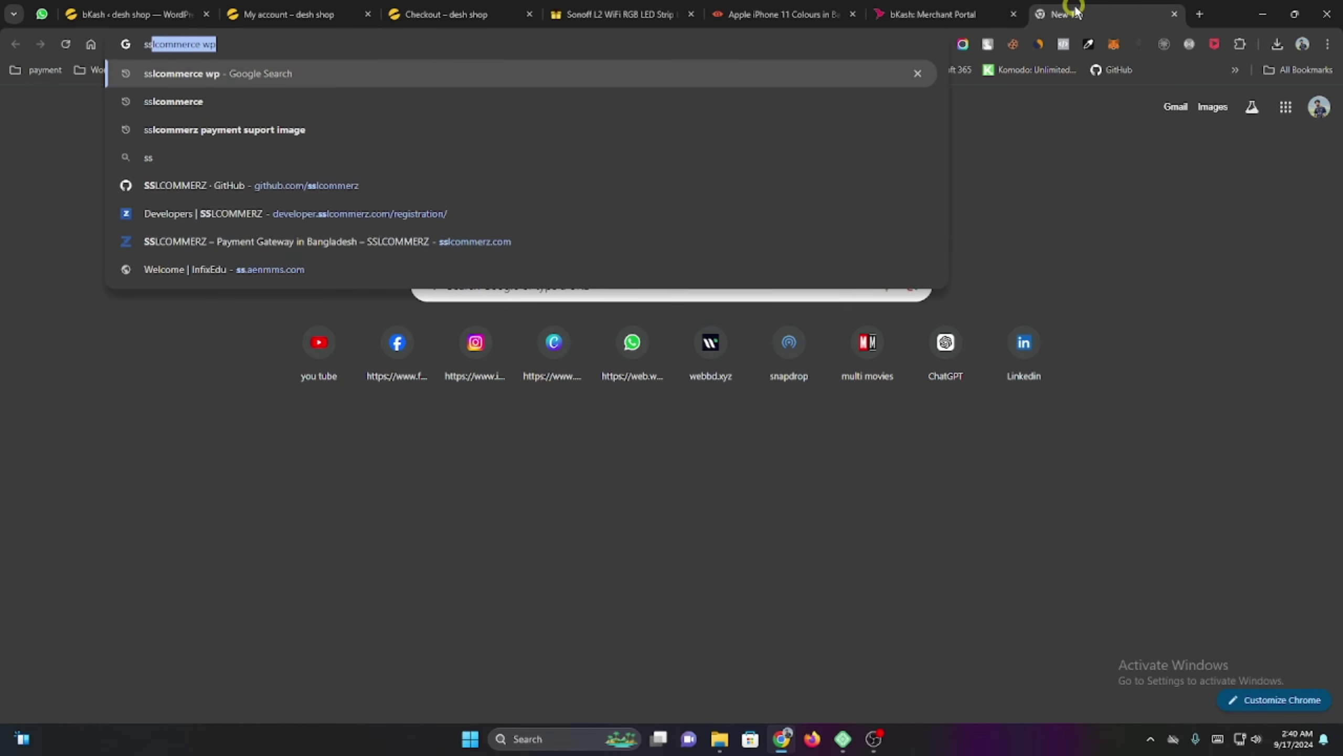
pyautogui.write('rce')
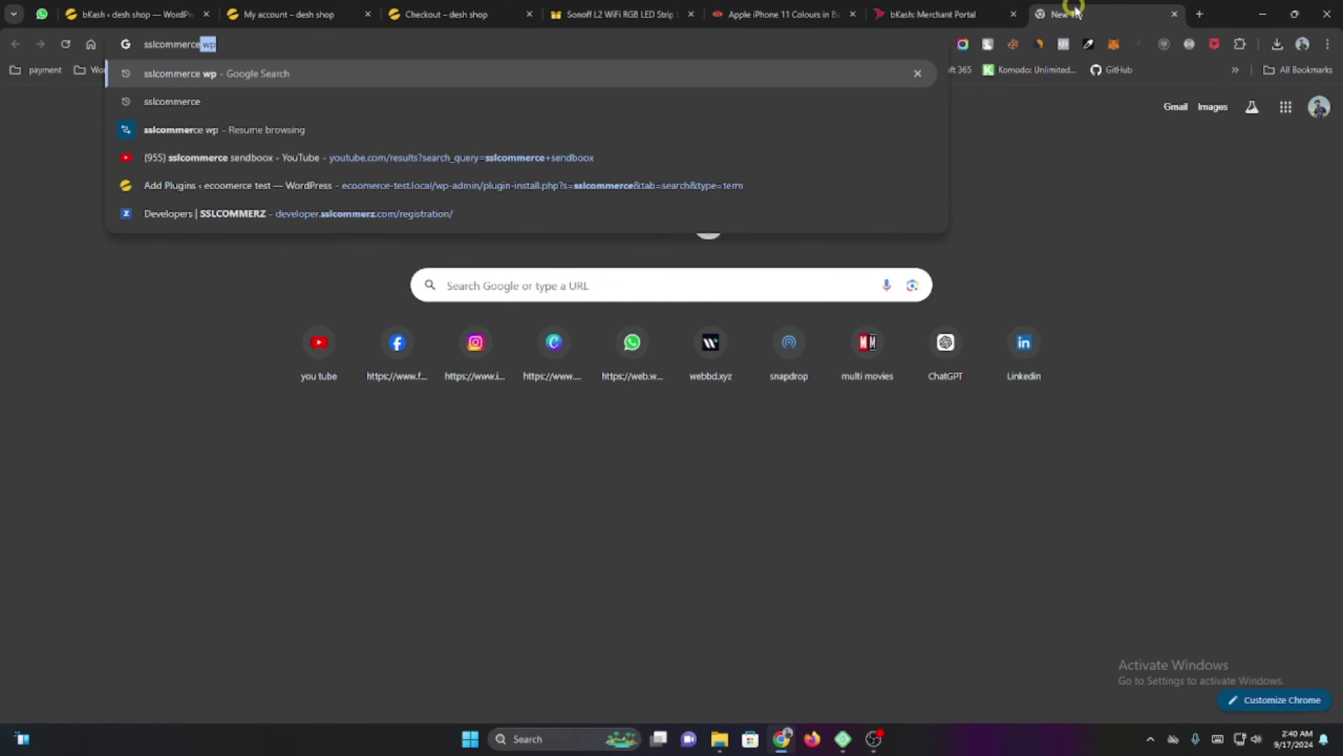
pyautogui.press('BackSpace')
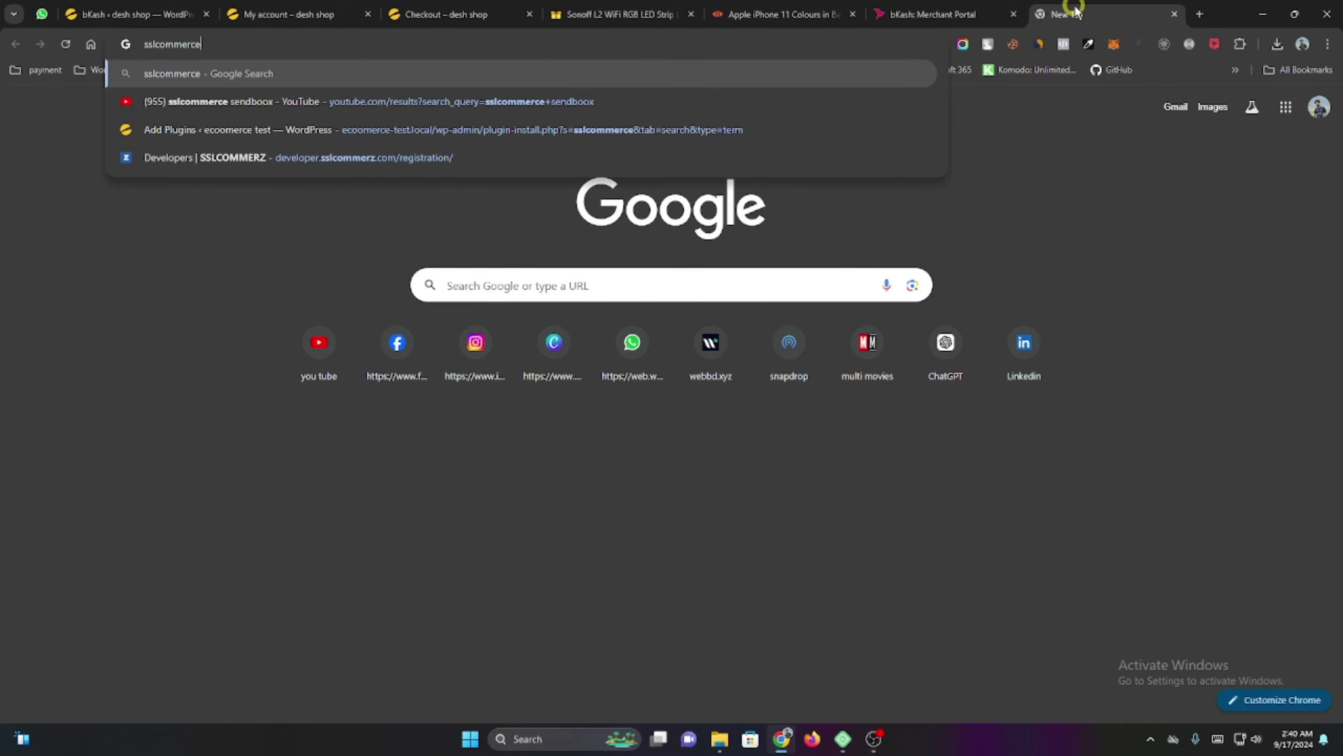
pyautogui.press('Return')
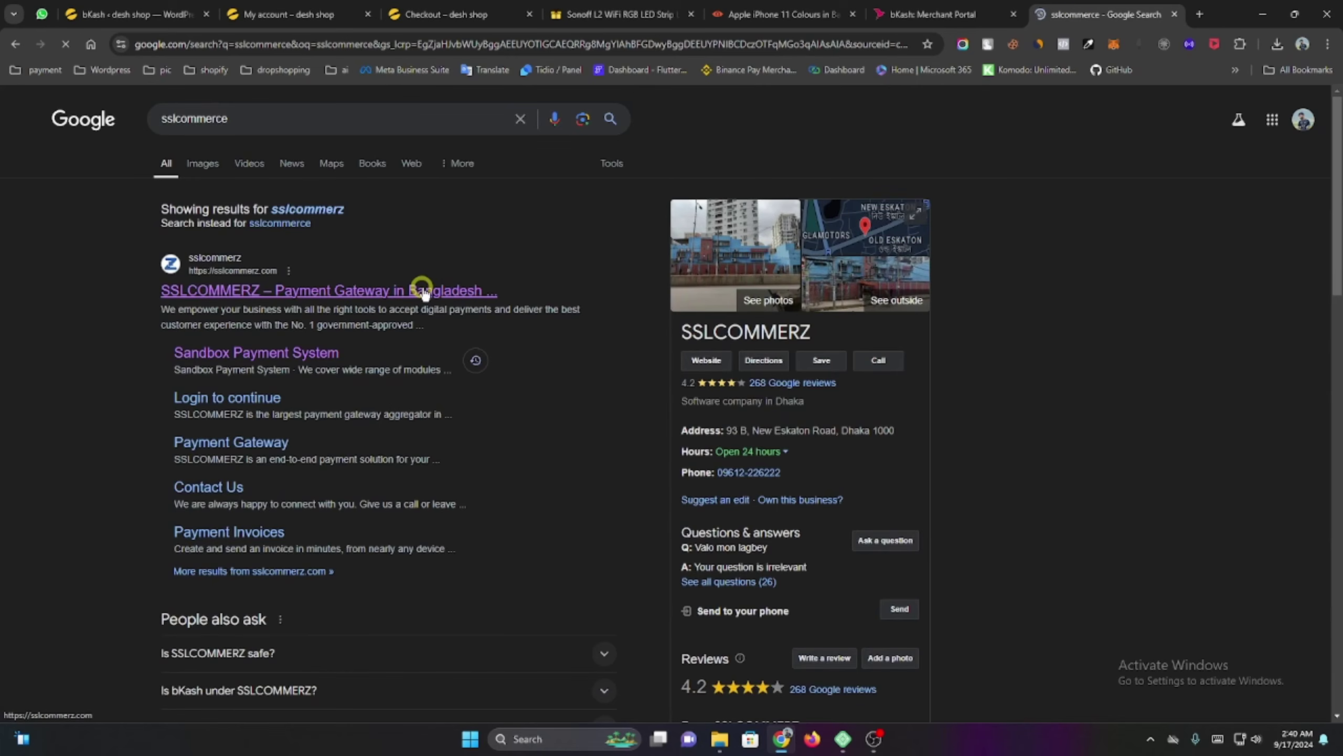
# Open the official SSLCOMMERZ website and browse its homepage.
pyautogui.click(431, 289)
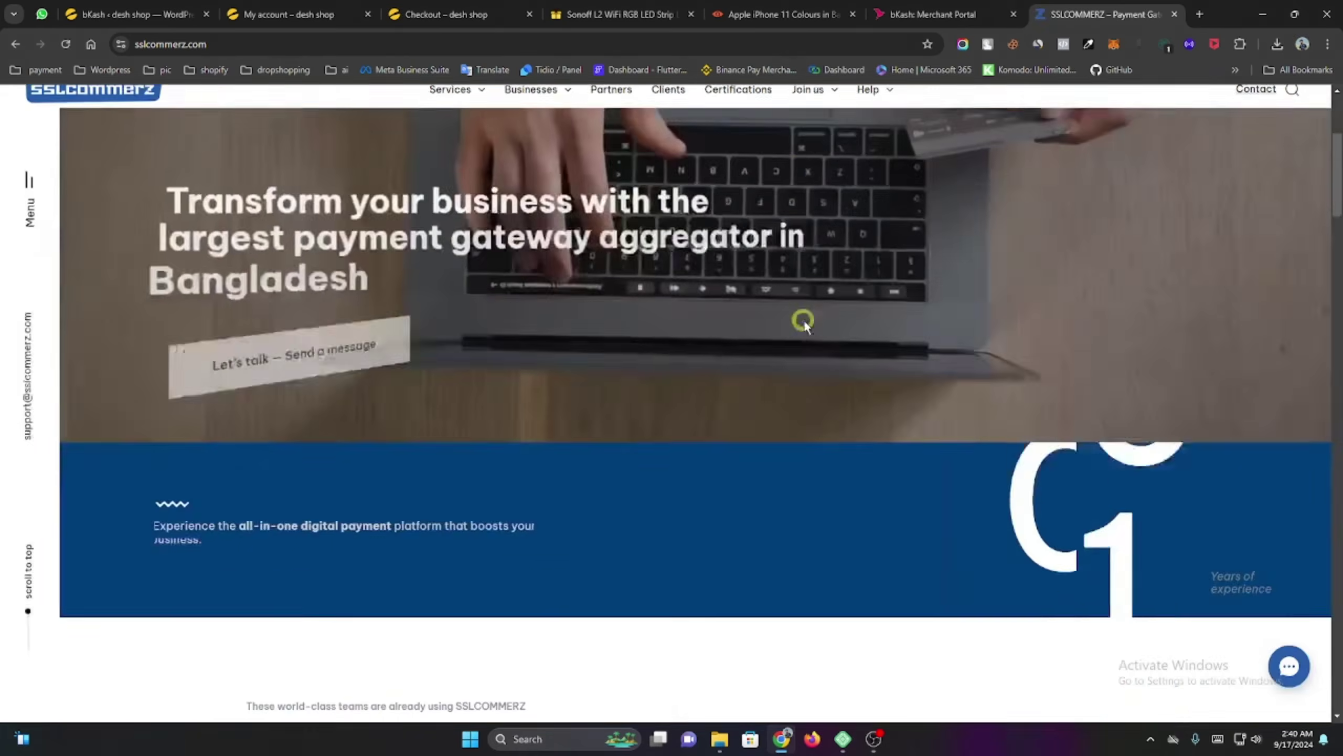
pyautogui.scroll(-1, 801, 361)
pyautogui.scroll(-10, 801, 366)
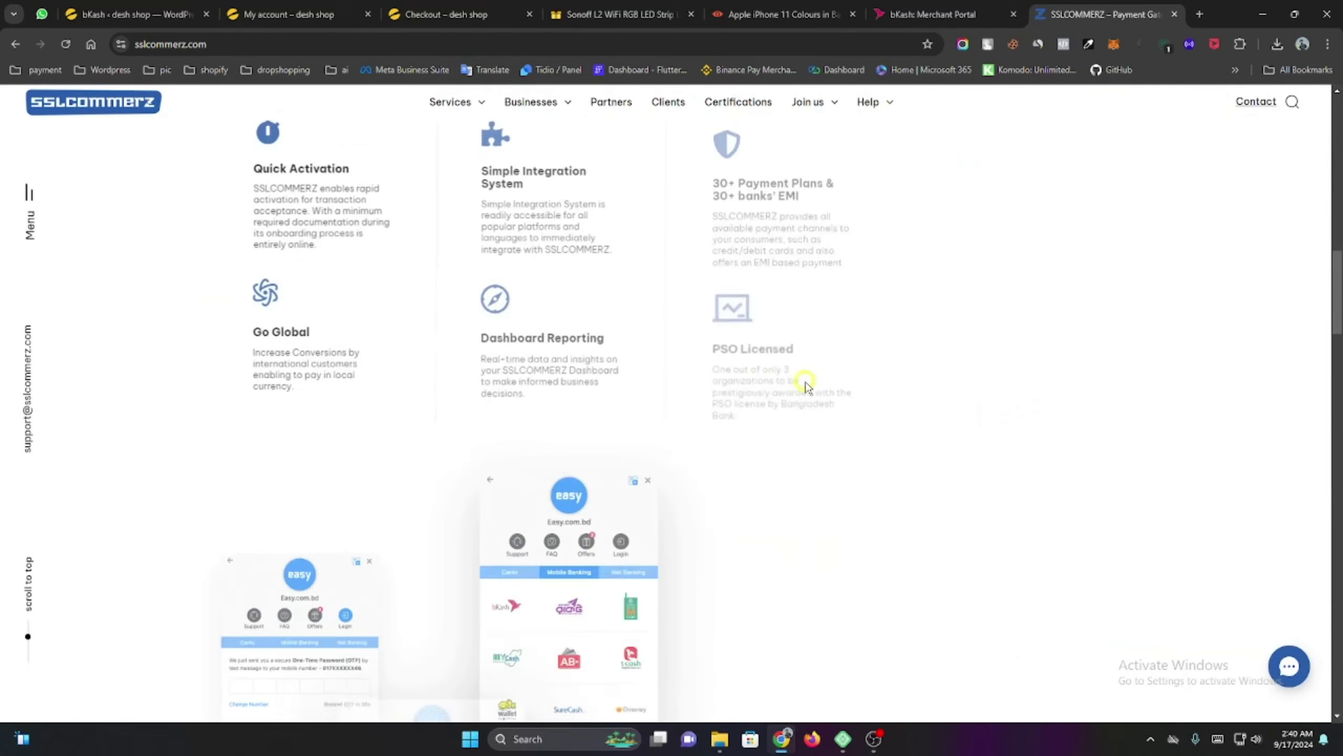
pyautogui.scroll(-15, 761, 406)
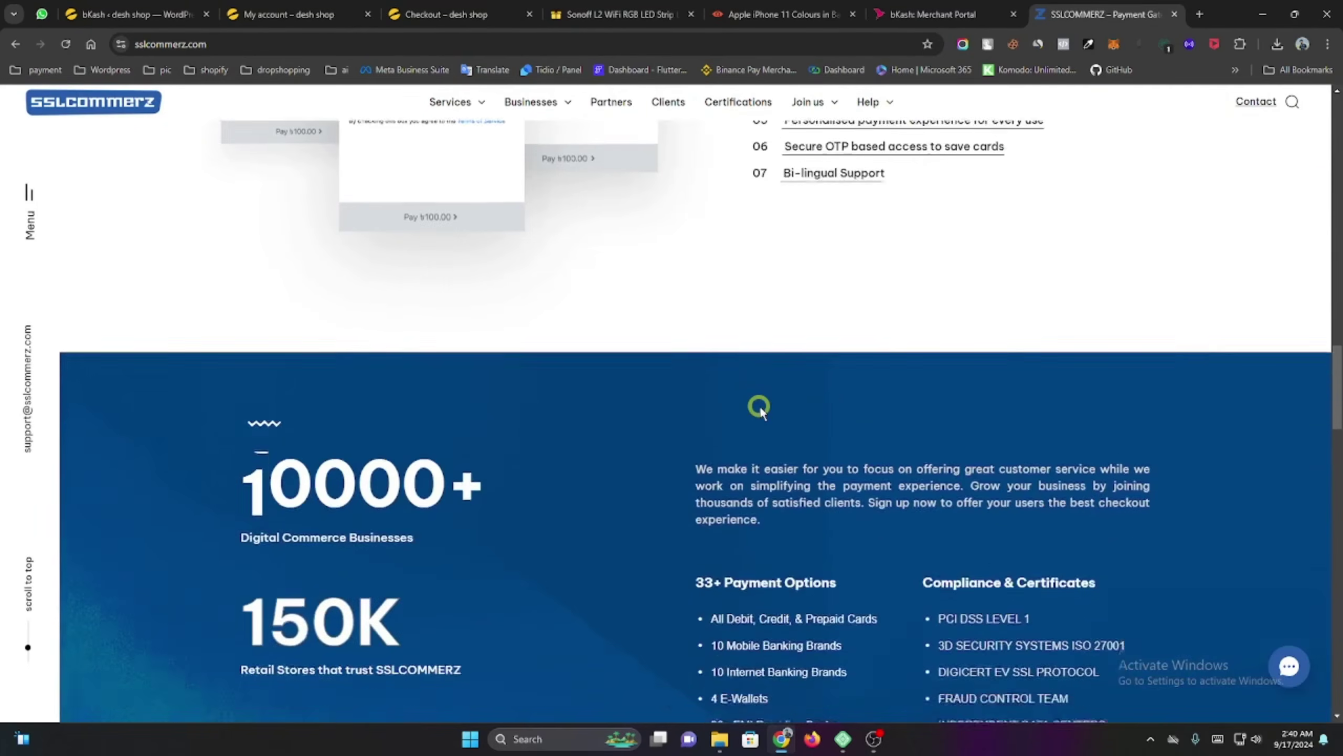
pyautogui.scroll(20, 668, 402)
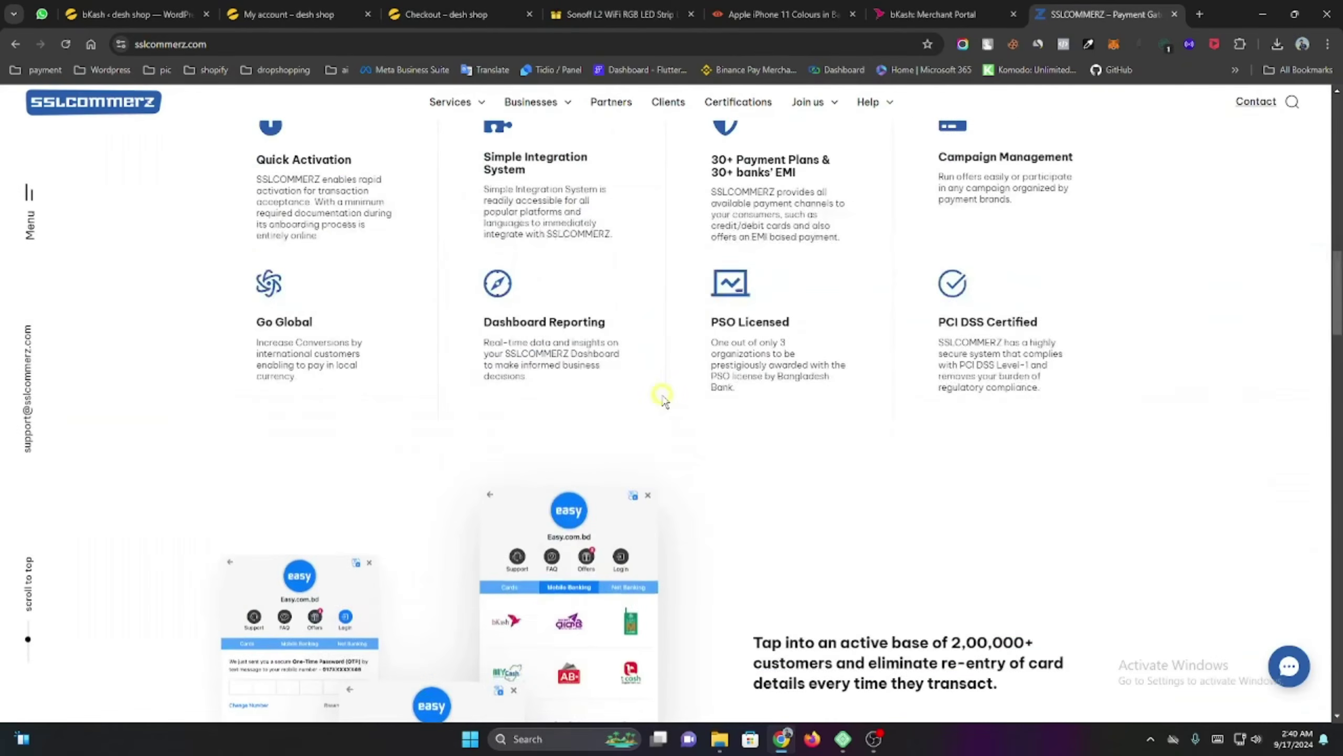
pyautogui.scroll(5, 659, 400)
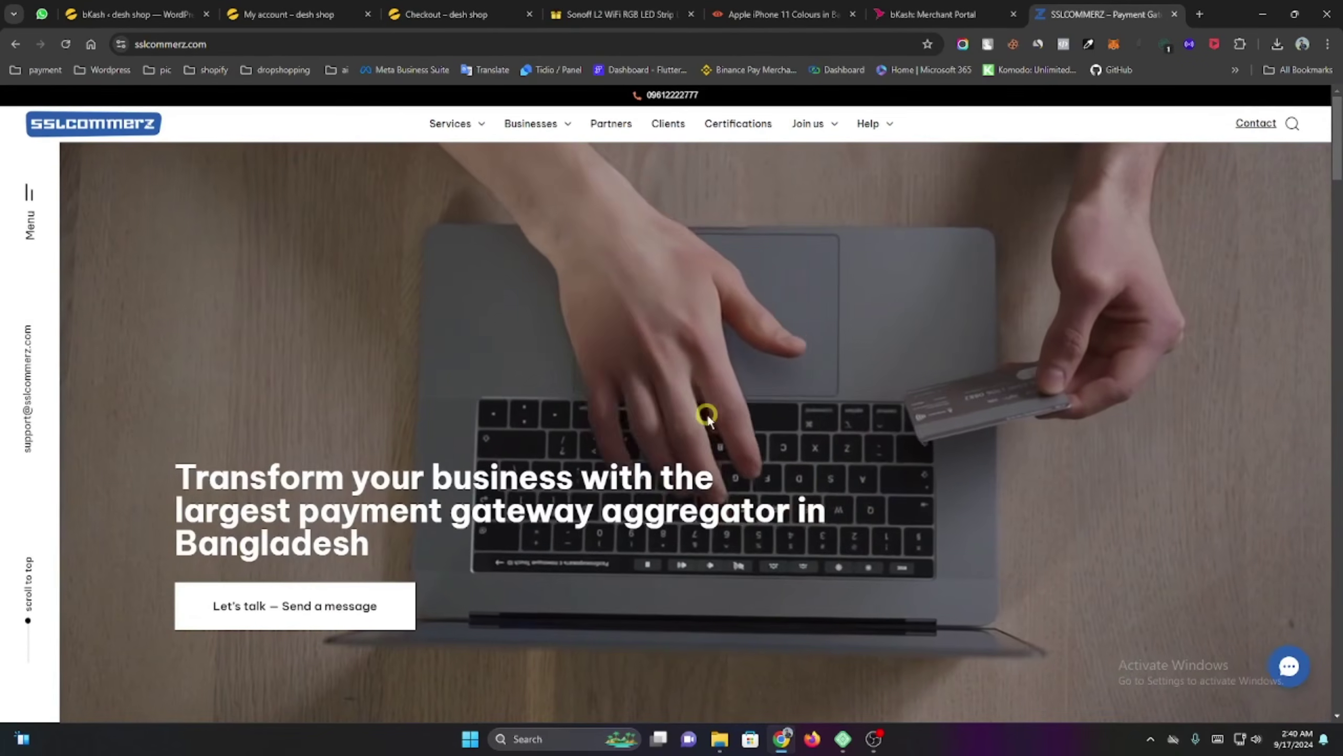
# Return to the Deshshop home page and open it with Edit with Elementor.
pyautogui.click(264, 14)
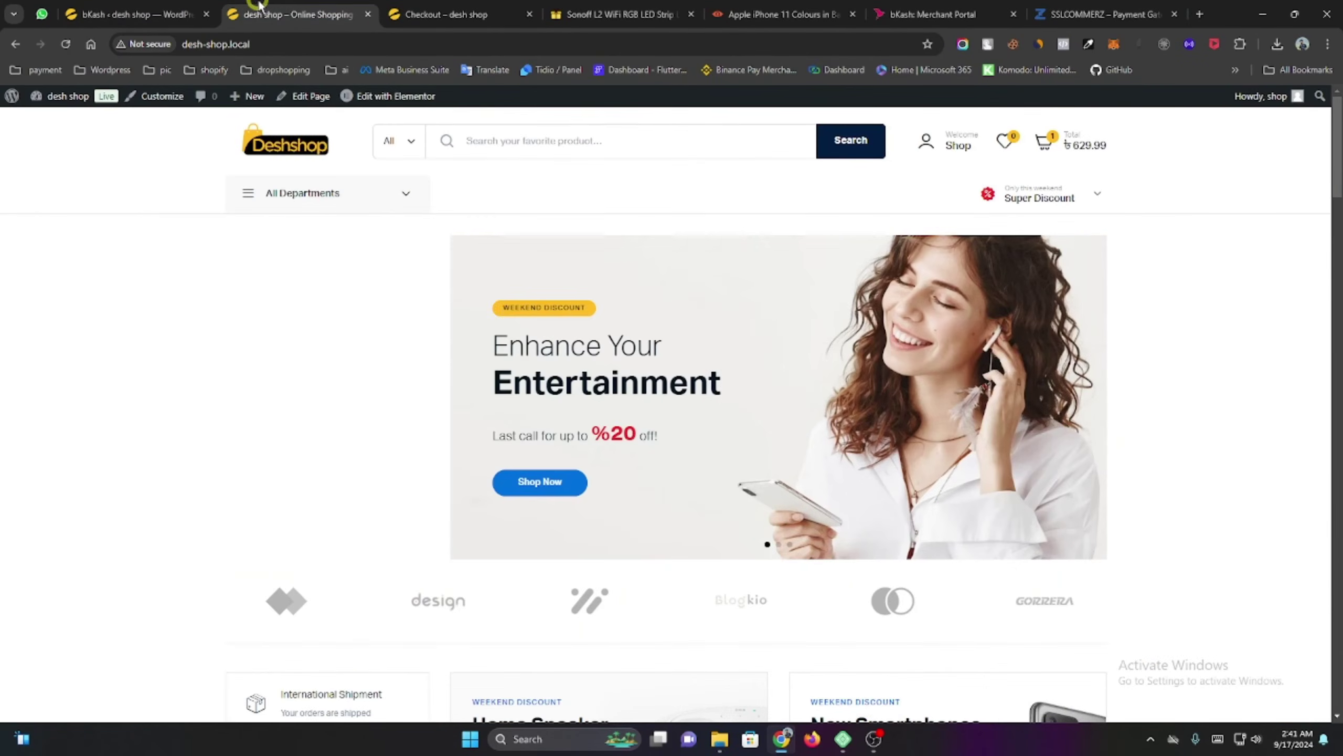
pyautogui.scroll(-20, 803, 458)
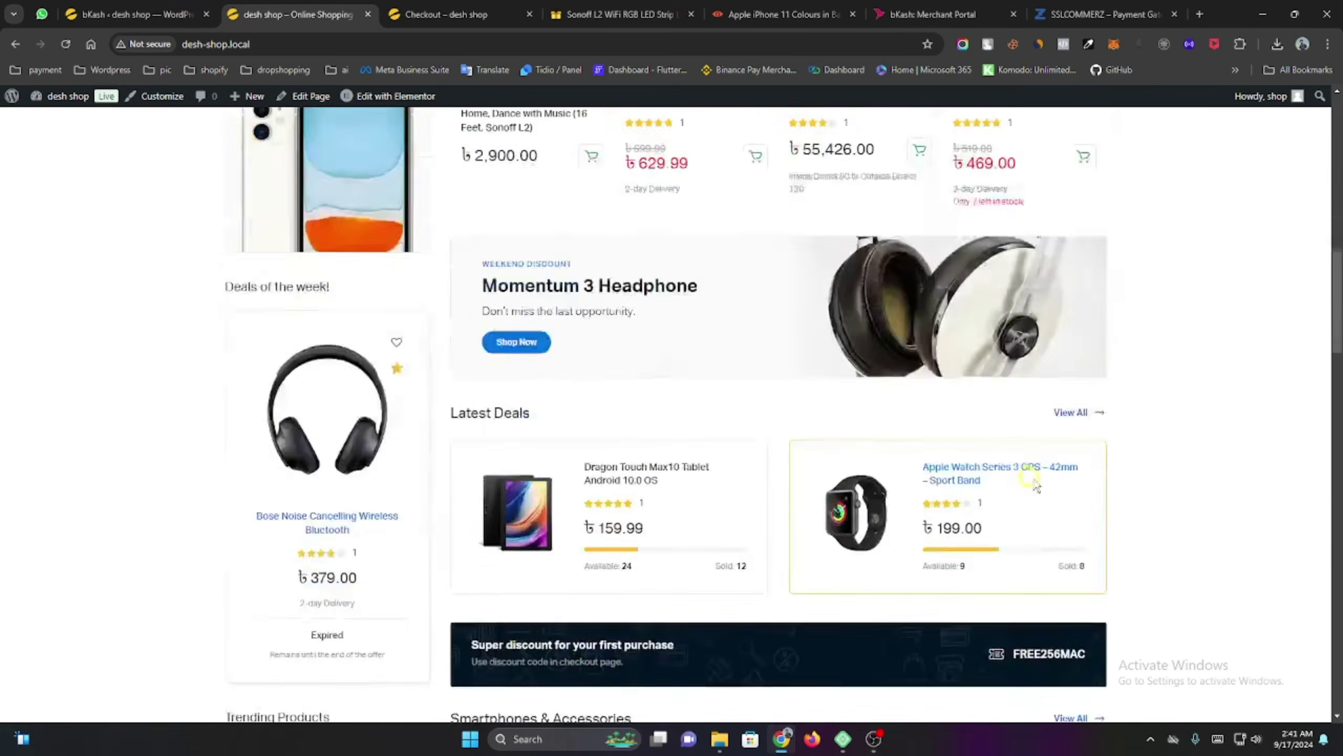
pyautogui.scroll(-10, 1038, 511)
pyautogui.scroll(15, 1038, 511)
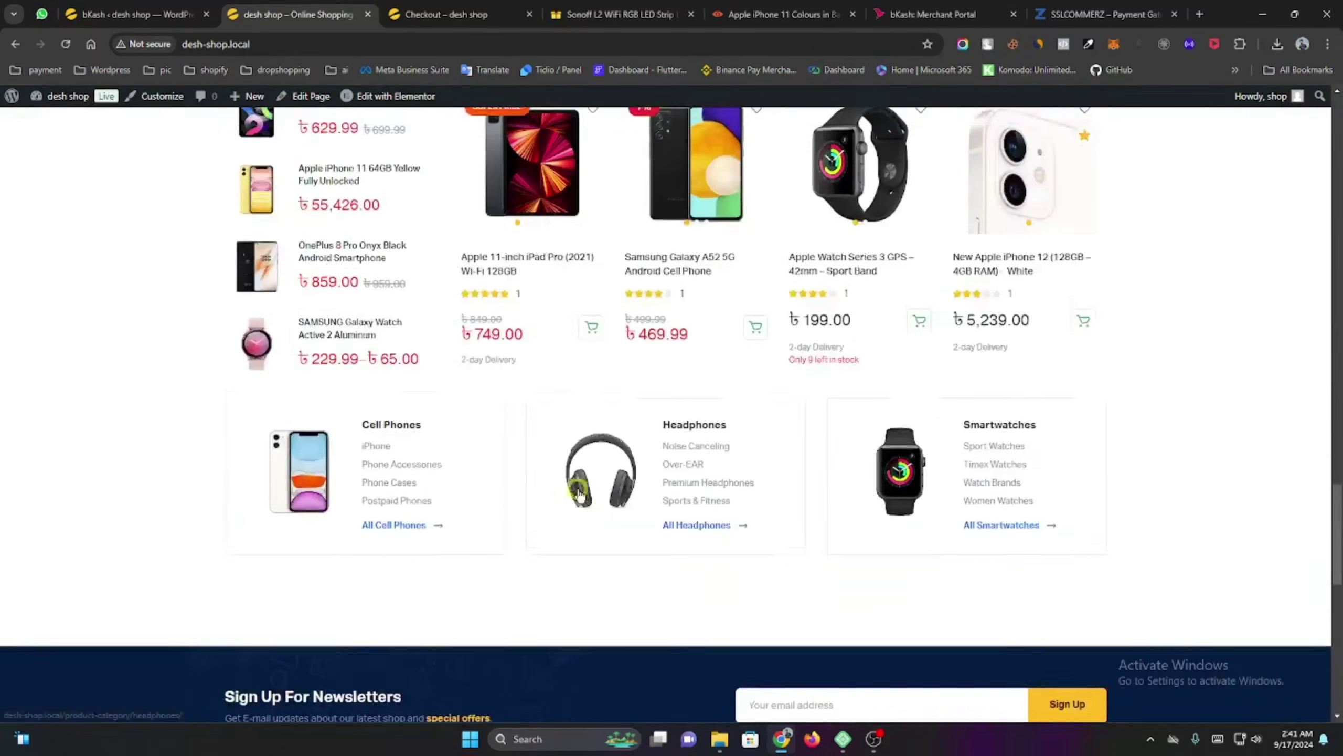
pyautogui.scroll(10, 573, 486)
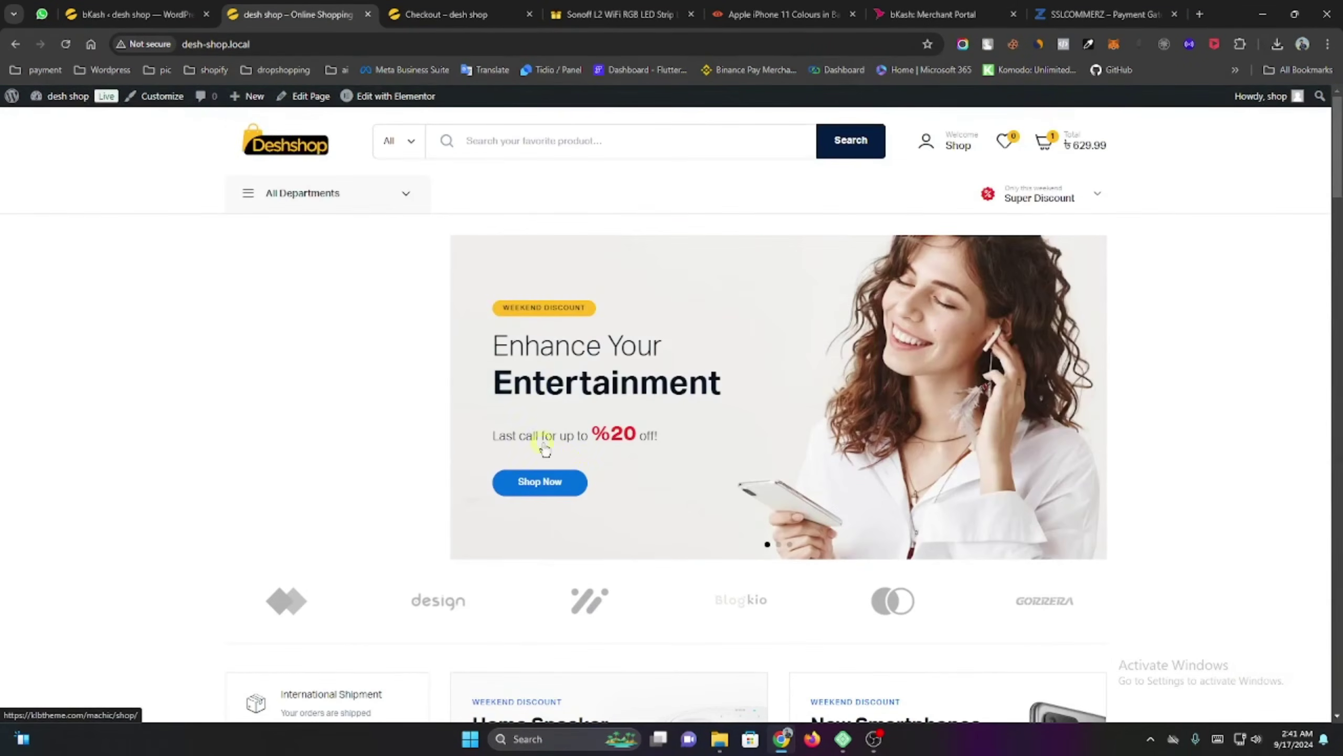
pyautogui.moveTo(390, 109)
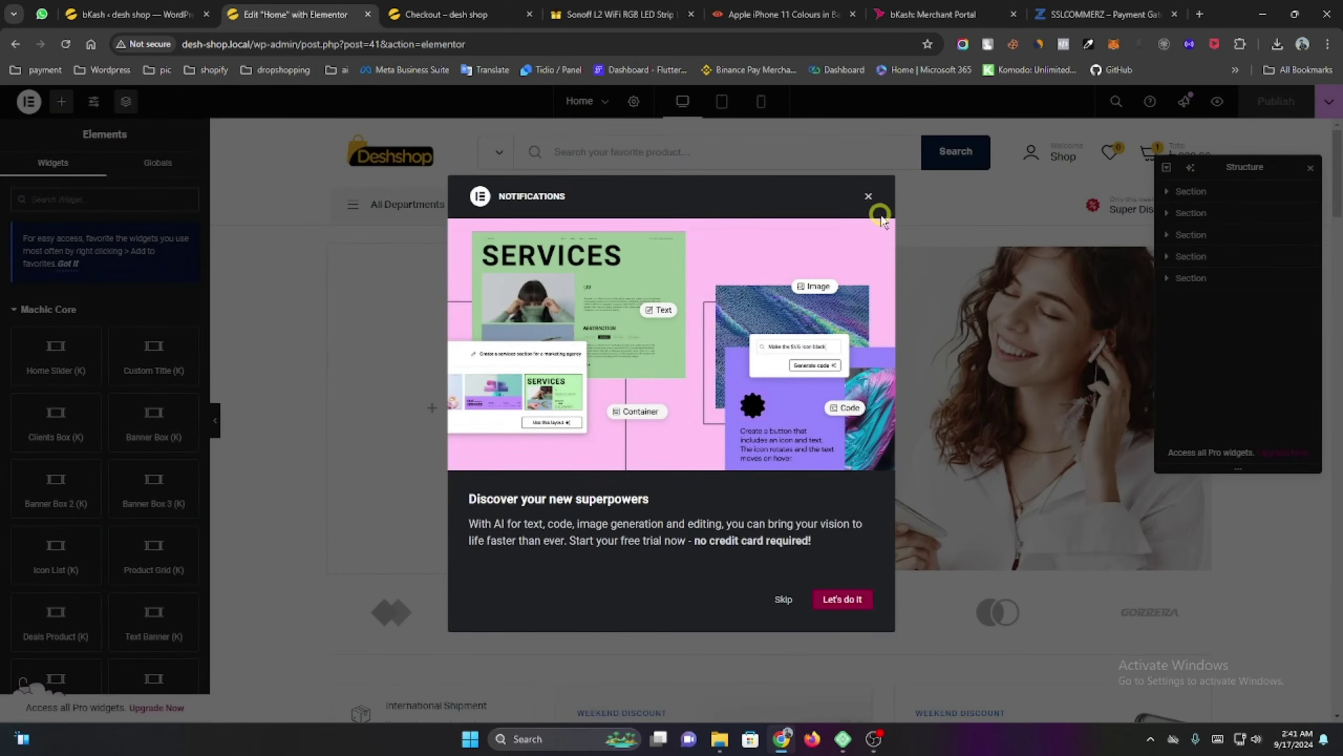
# Close the notifications popup and Structure panel, then review the Home Slider's slides.
pyautogui.click(867, 198)
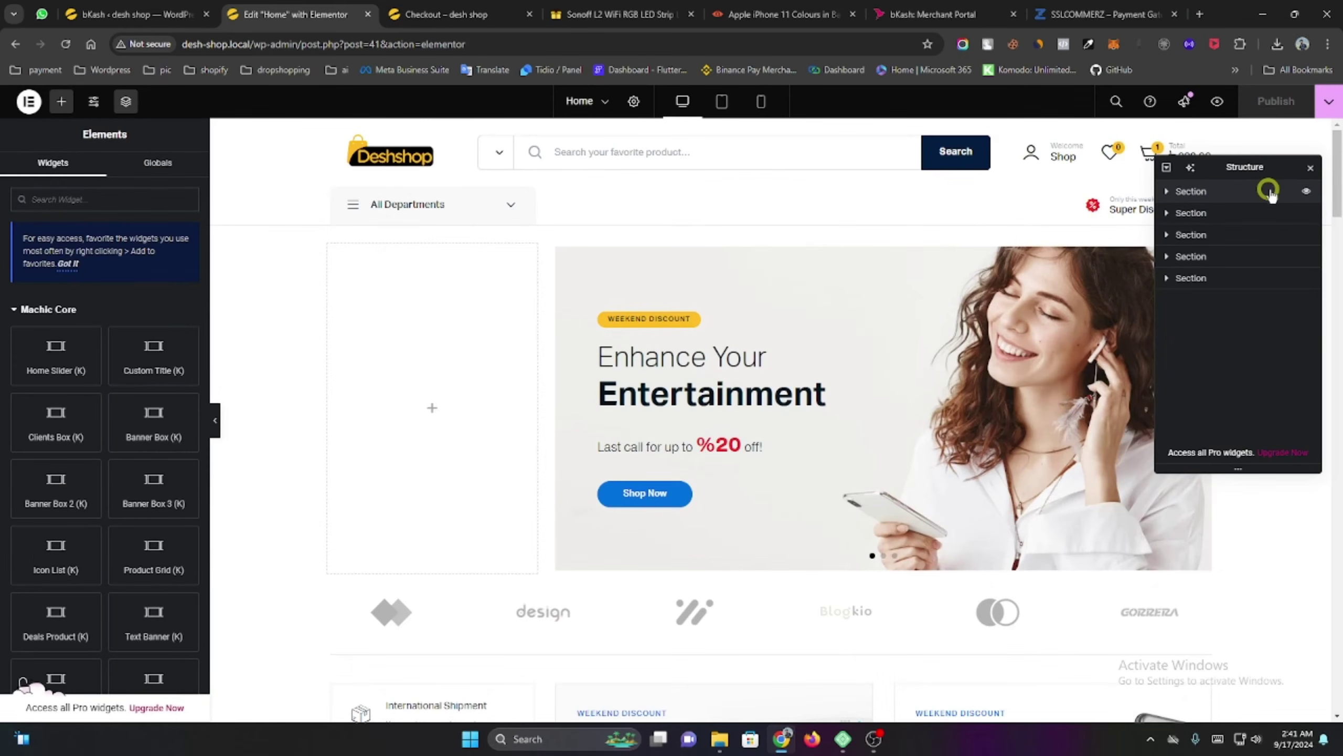
pyautogui.click(1312, 169)
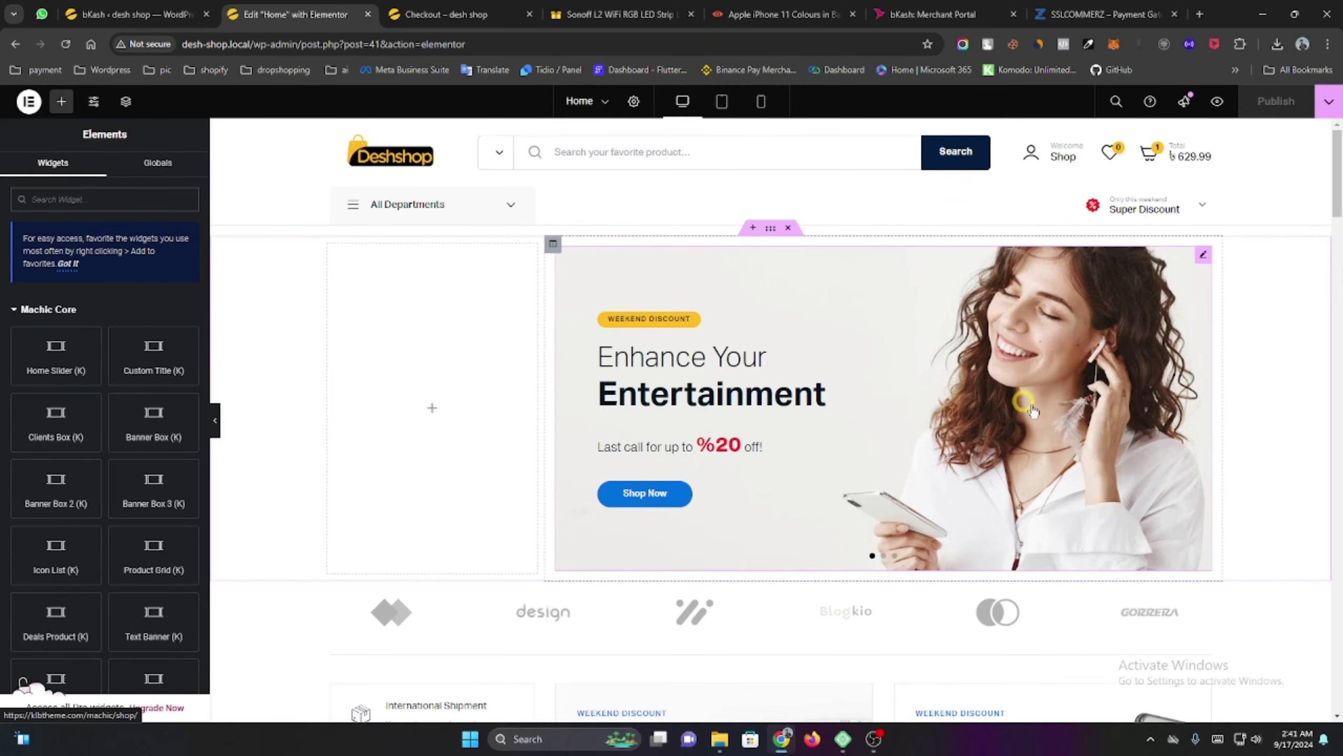
pyautogui.click(1202, 258)
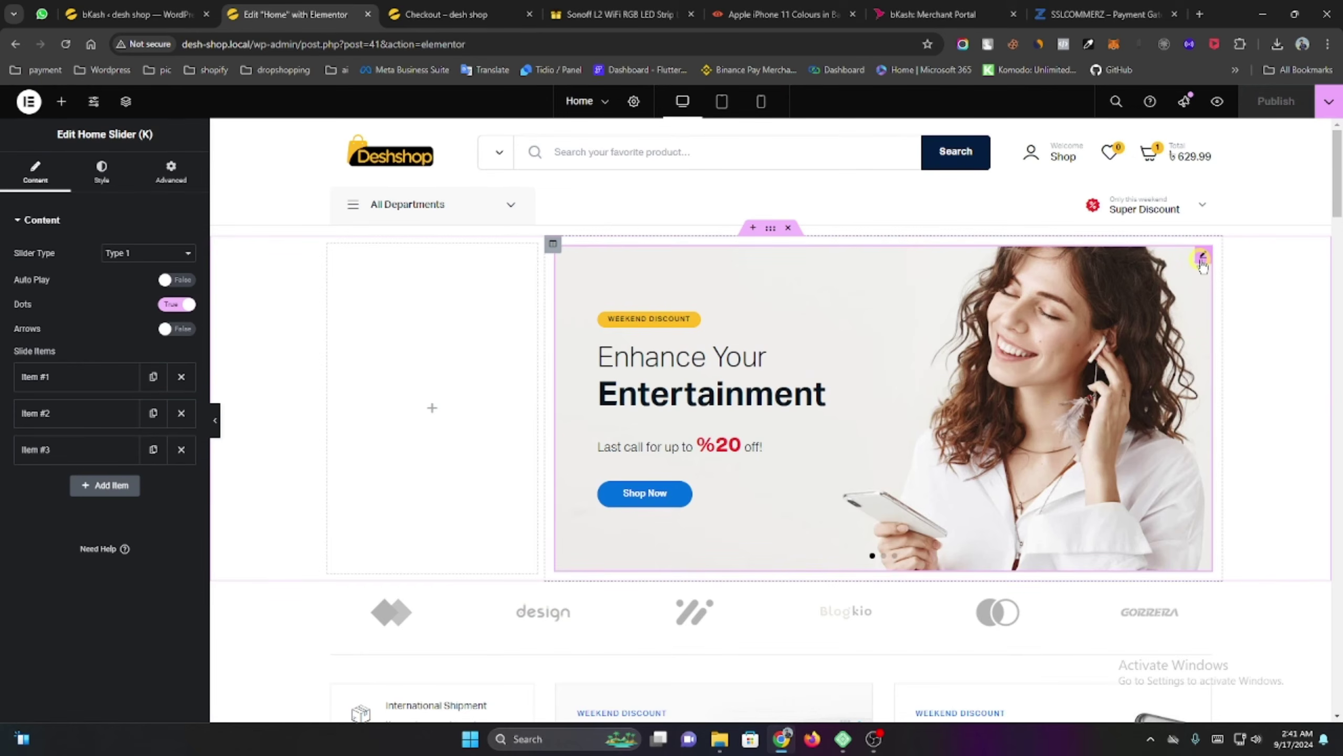
pyautogui.click(85, 377)
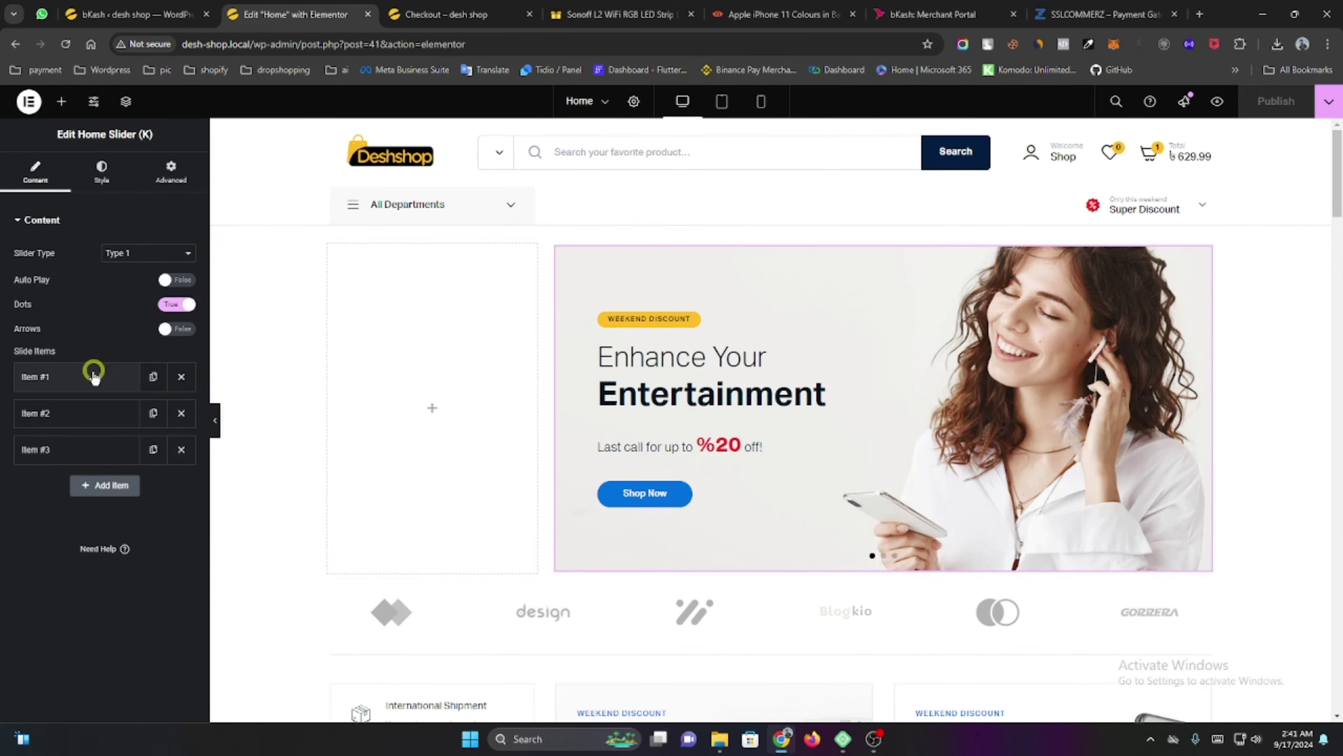
pyautogui.click(80, 375)
pyautogui.click(82, 418)
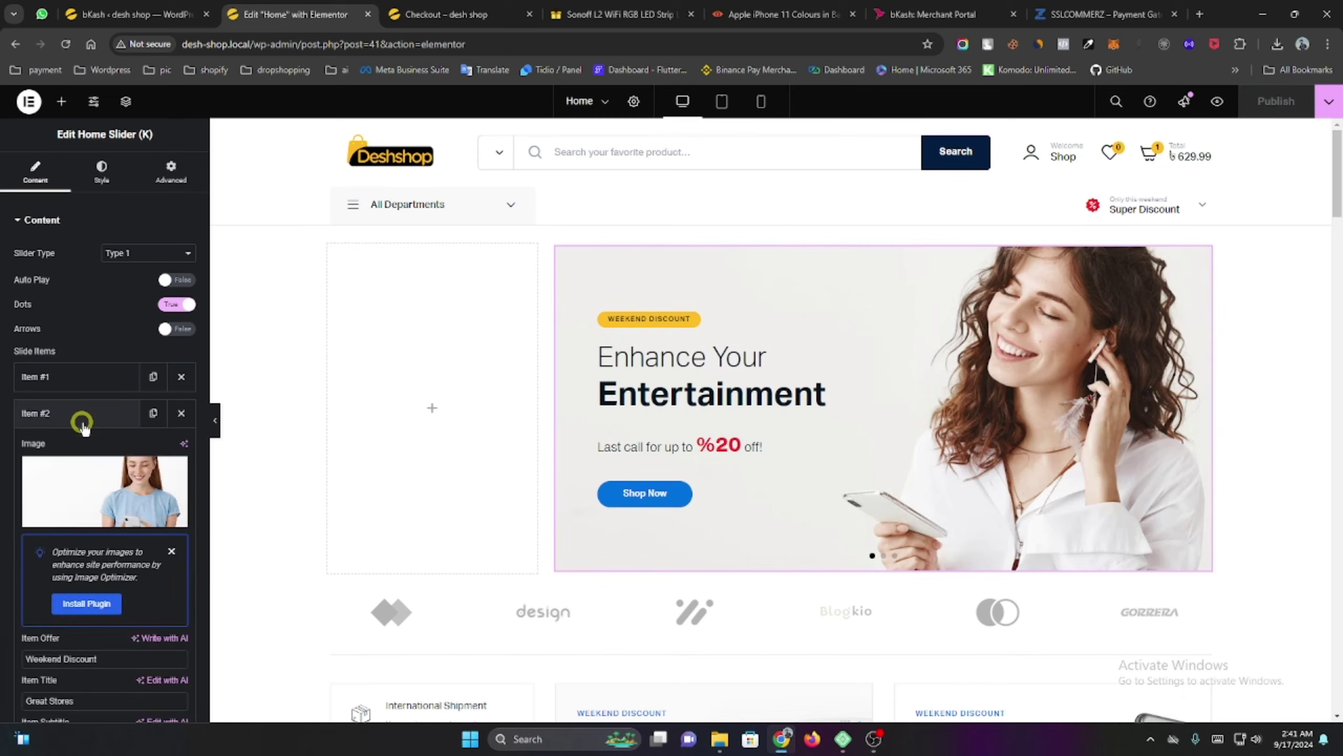
pyautogui.click(83, 420)
pyautogui.click(100, 456)
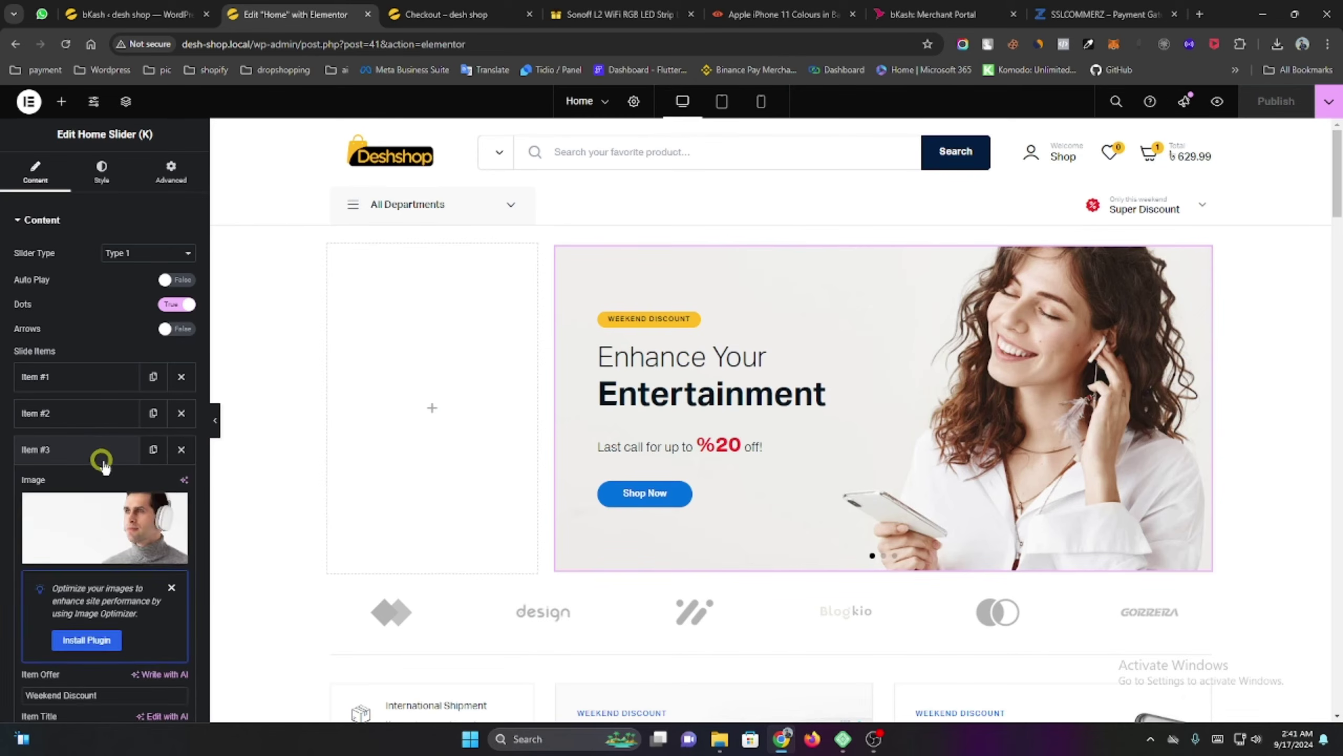
pyautogui.click(103, 461)
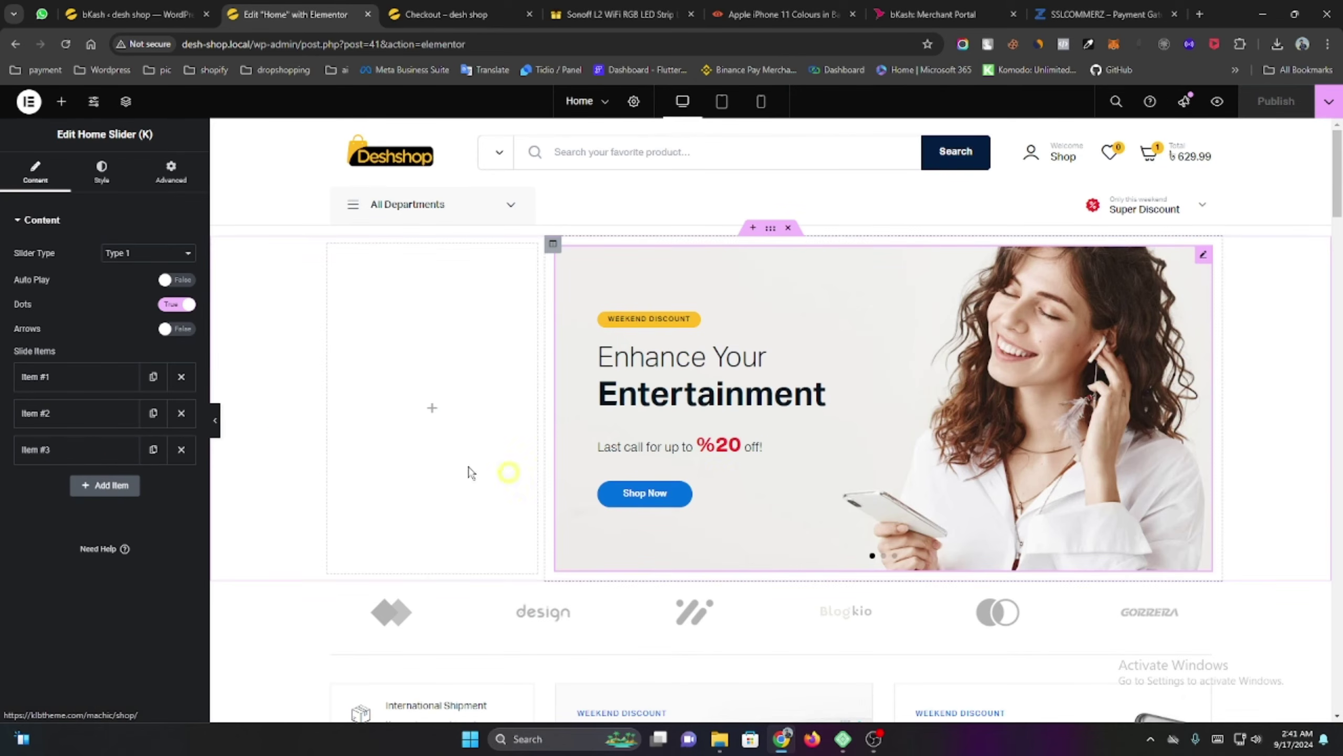
pyautogui.click(81, 375)
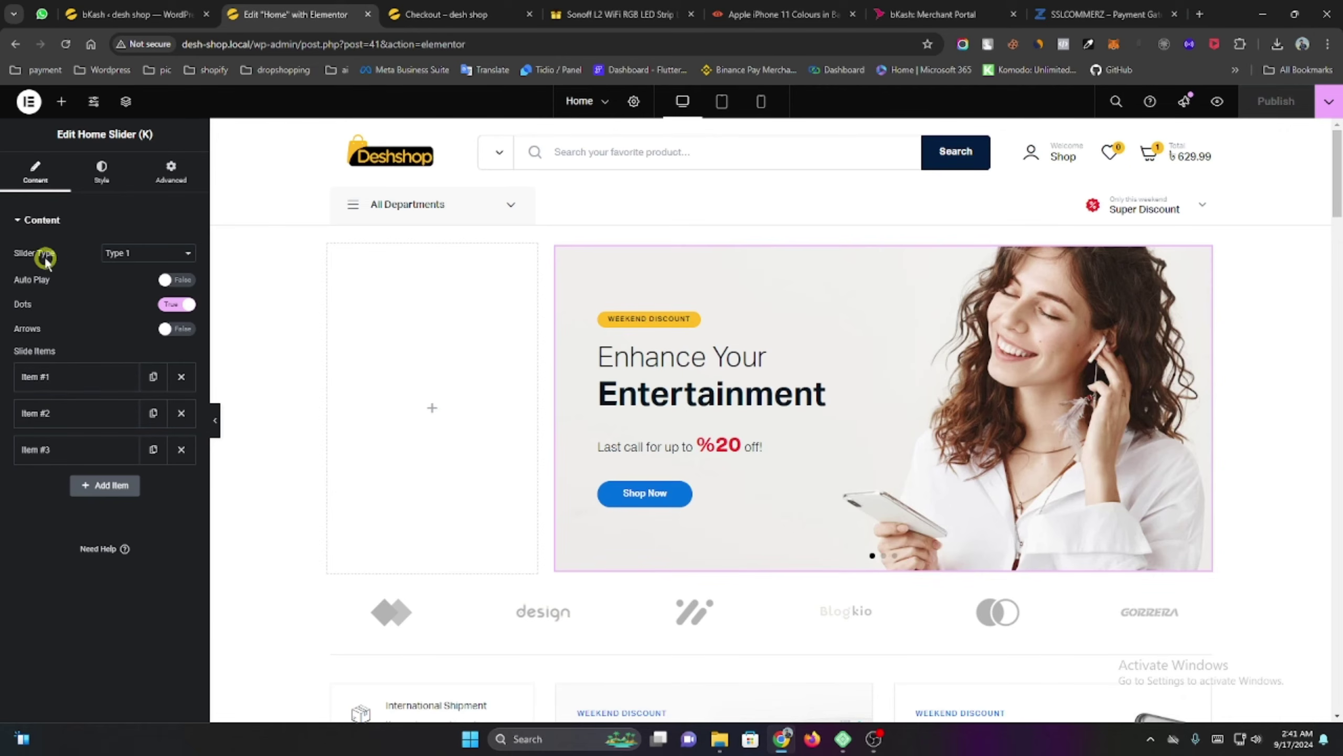
# Set the hero slider's Slider Type to Type 2 and preview its slides.
pyautogui.click(109, 255)
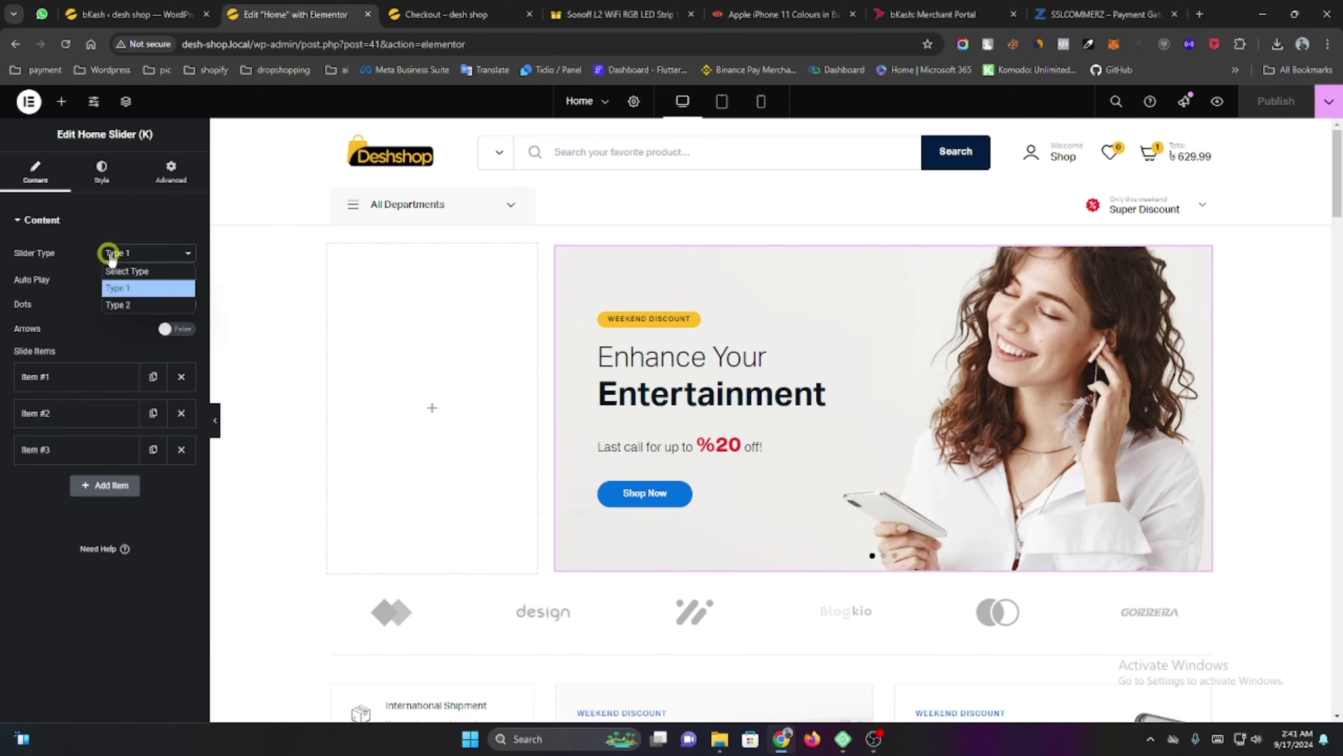
pyautogui.click(136, 305)
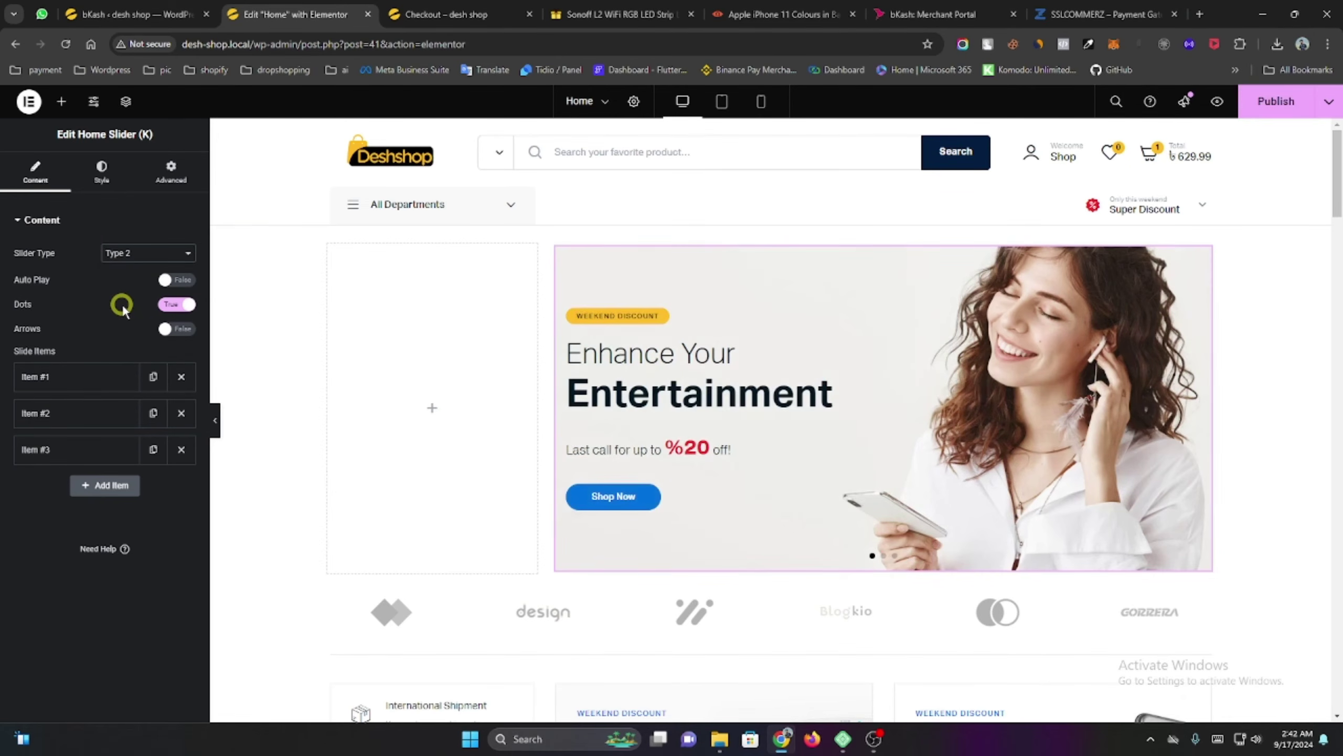
pyautogui.moveTo(1050, 440); pyautogui.dragTo(786, 381)
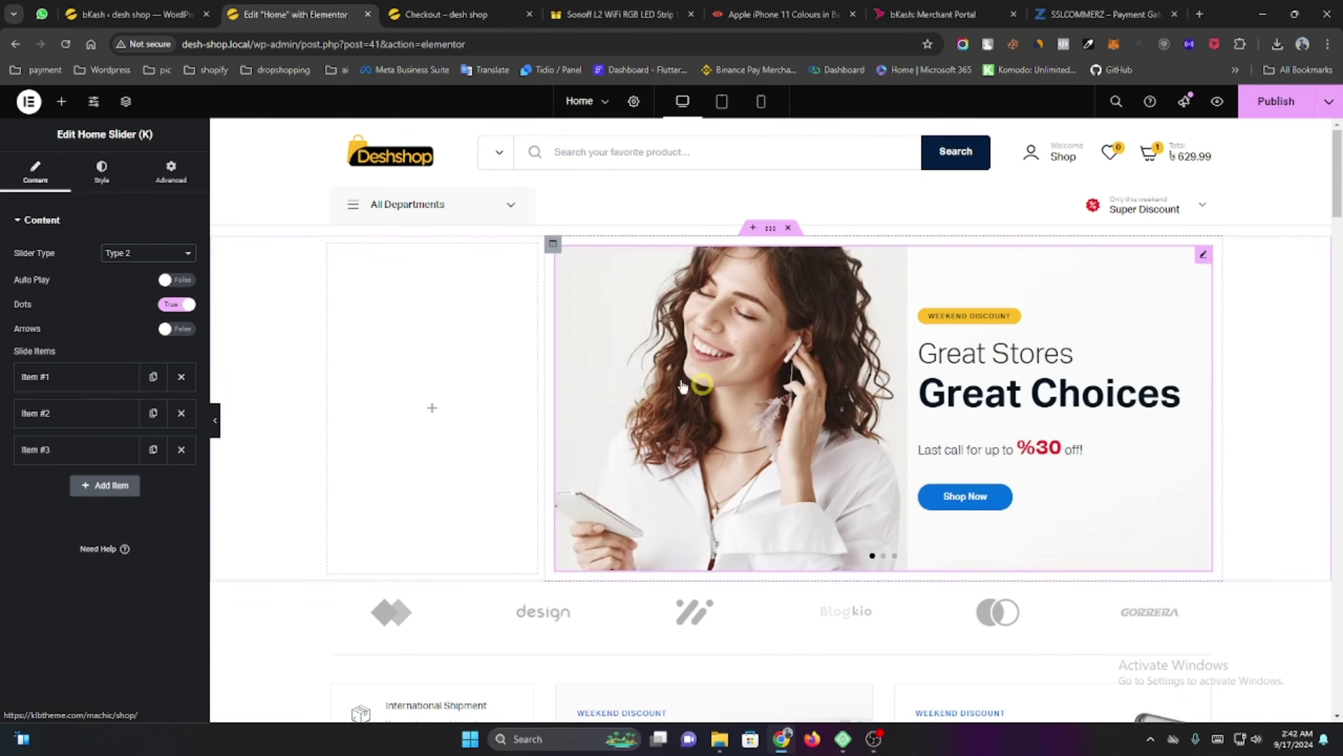
pyautogui.moveTo(1013, 396); pyautogui.dragTo(474, 345)
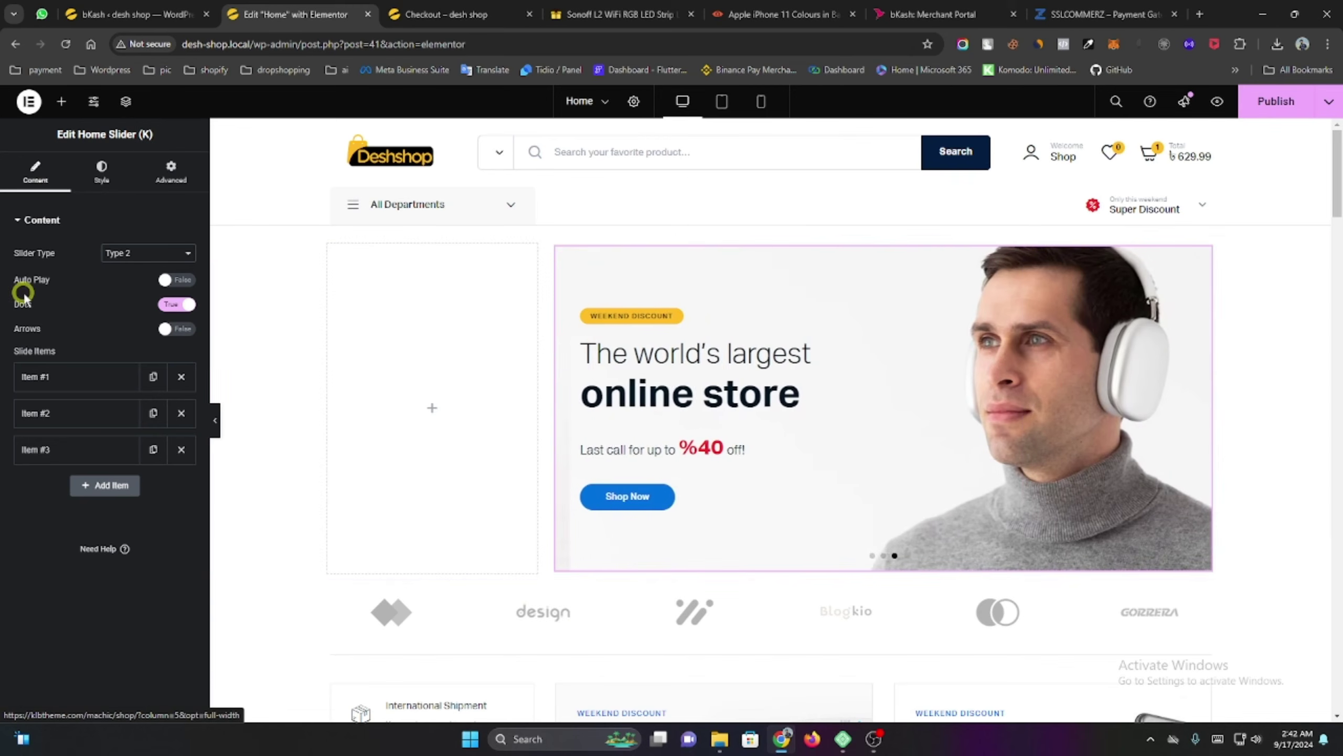
pyautogui.moveTo(920, 459); pyautogui.dragTo(472, 380)
pyautogui.moveTo(774, 393); pyautogui.dragTo(453, 304)
pyautogui.scroll(-3, 408, 312)
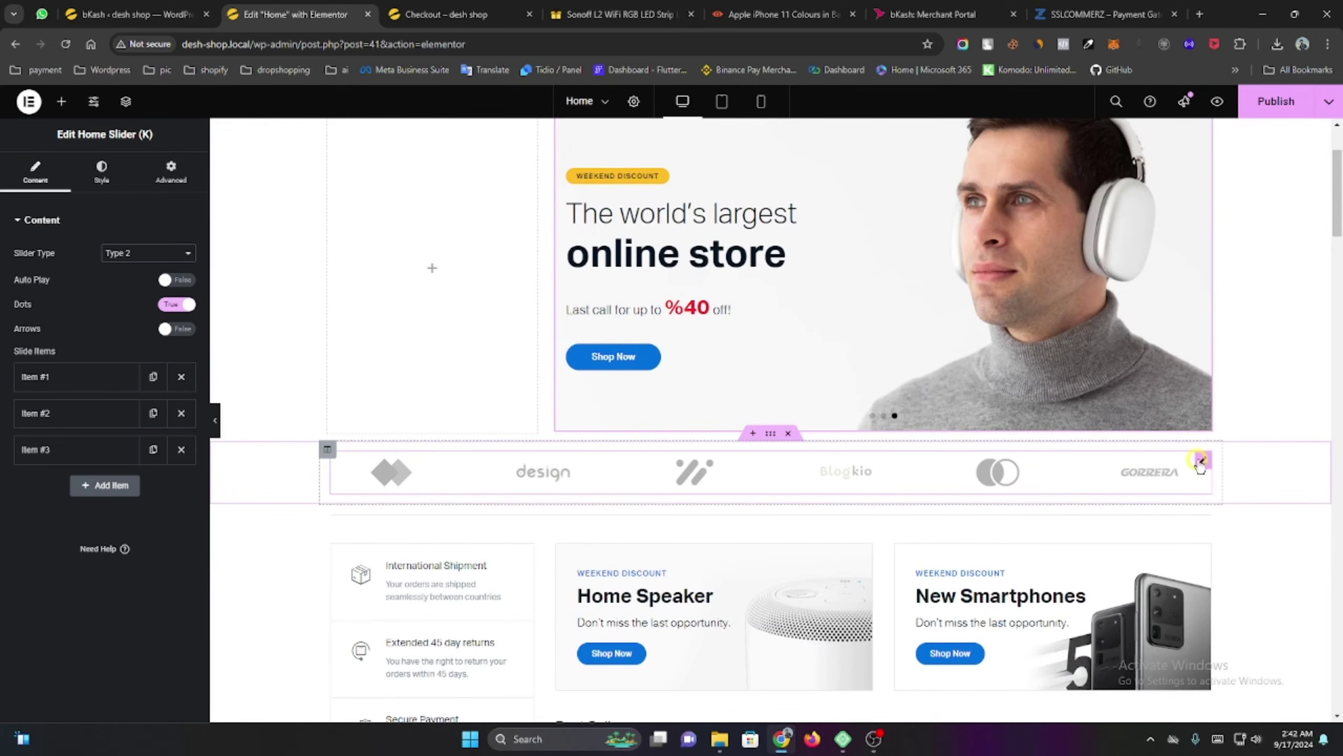
# Open the Clients Box widget and inspect its client logo items.
pyautogui.click(416, 466)
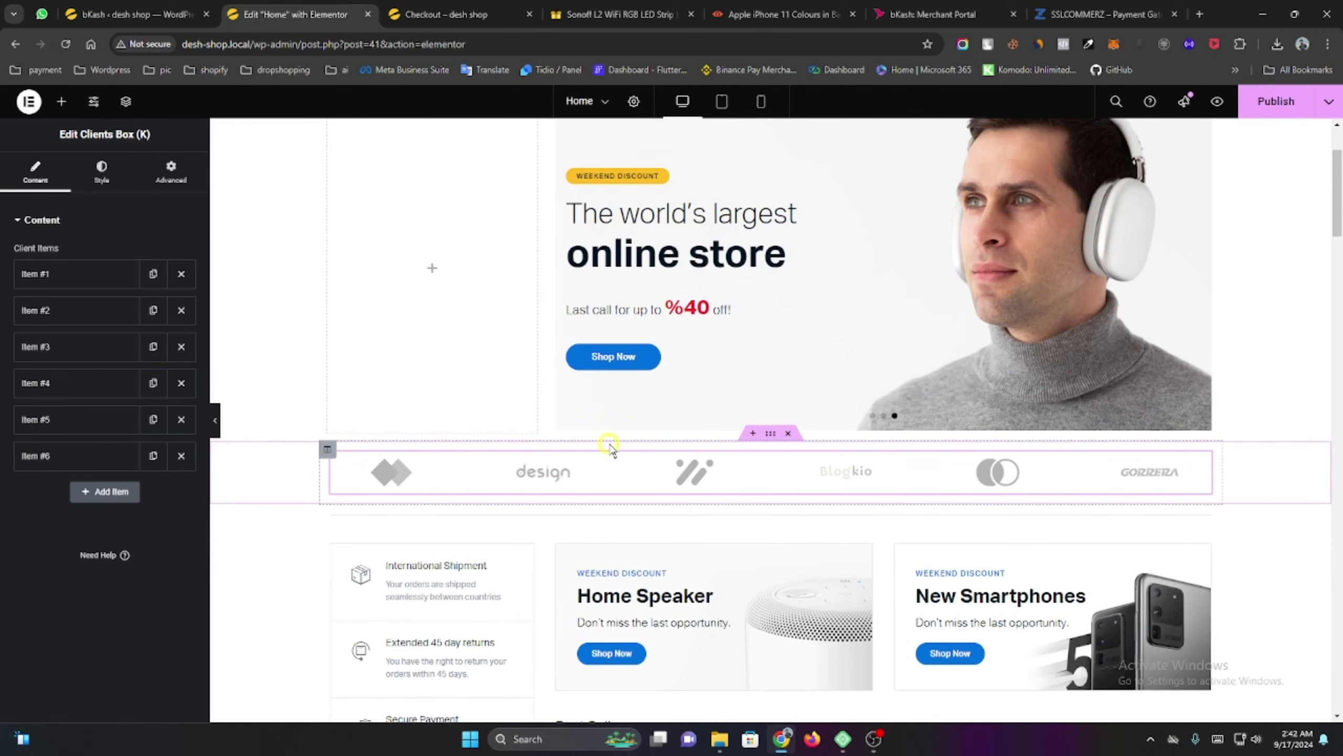
pyautogui.click(107, 310)
pyautogui.click(84, 274)
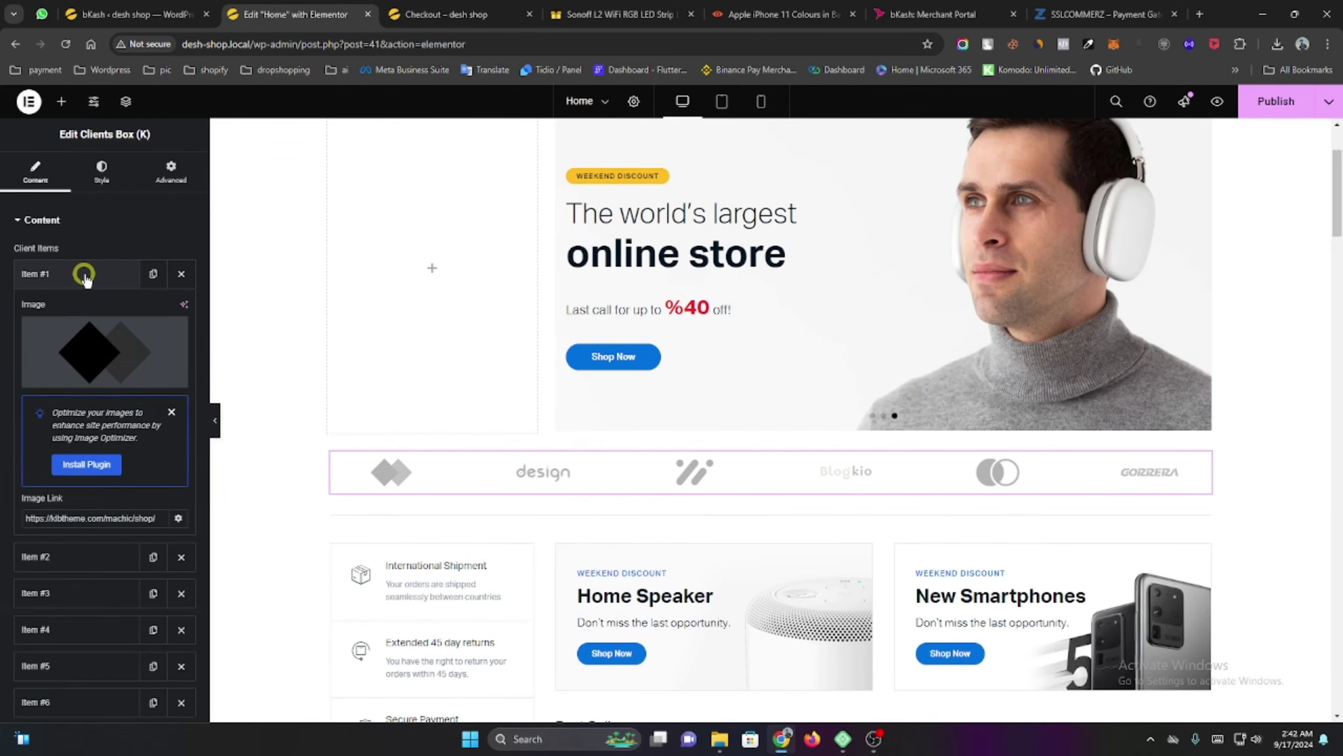
pyautogui.click(84, 274)
pyautogui.click(81, 310)
pyautogui.click(80, 310)
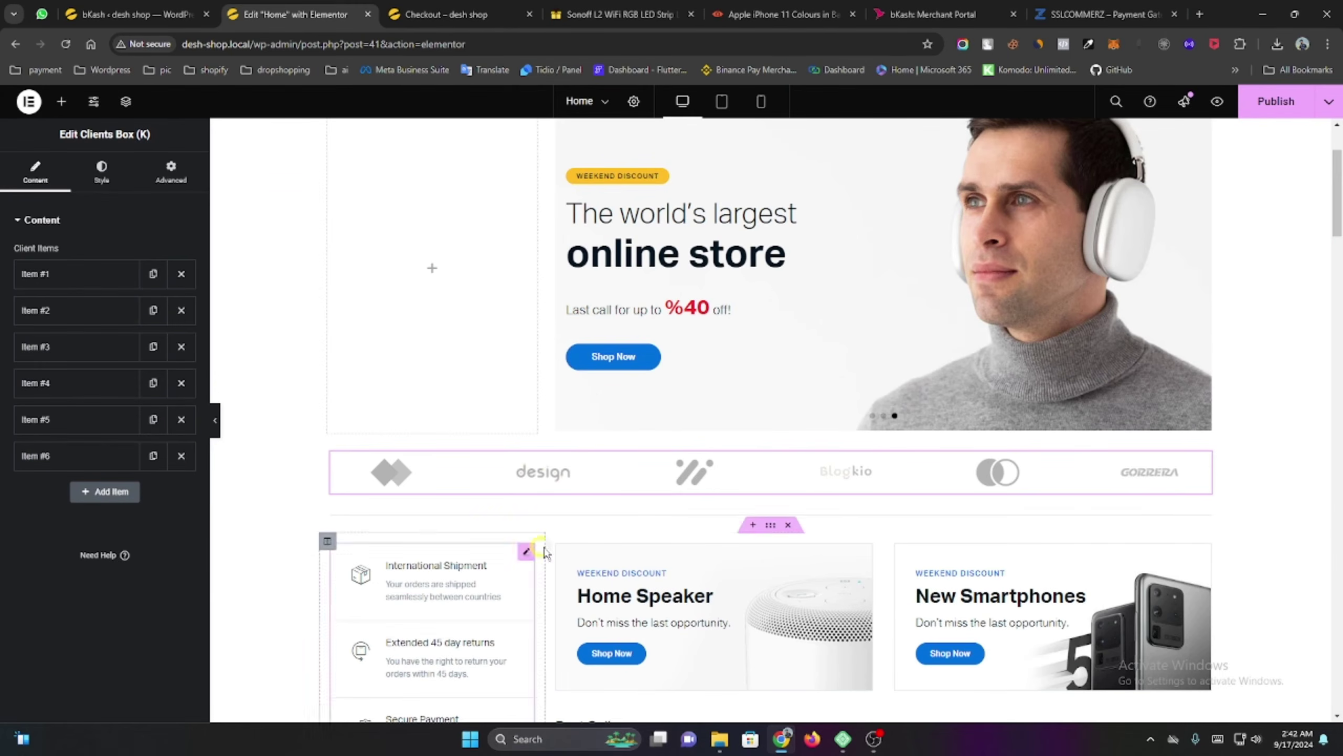
pyautogui.click(605, 484)
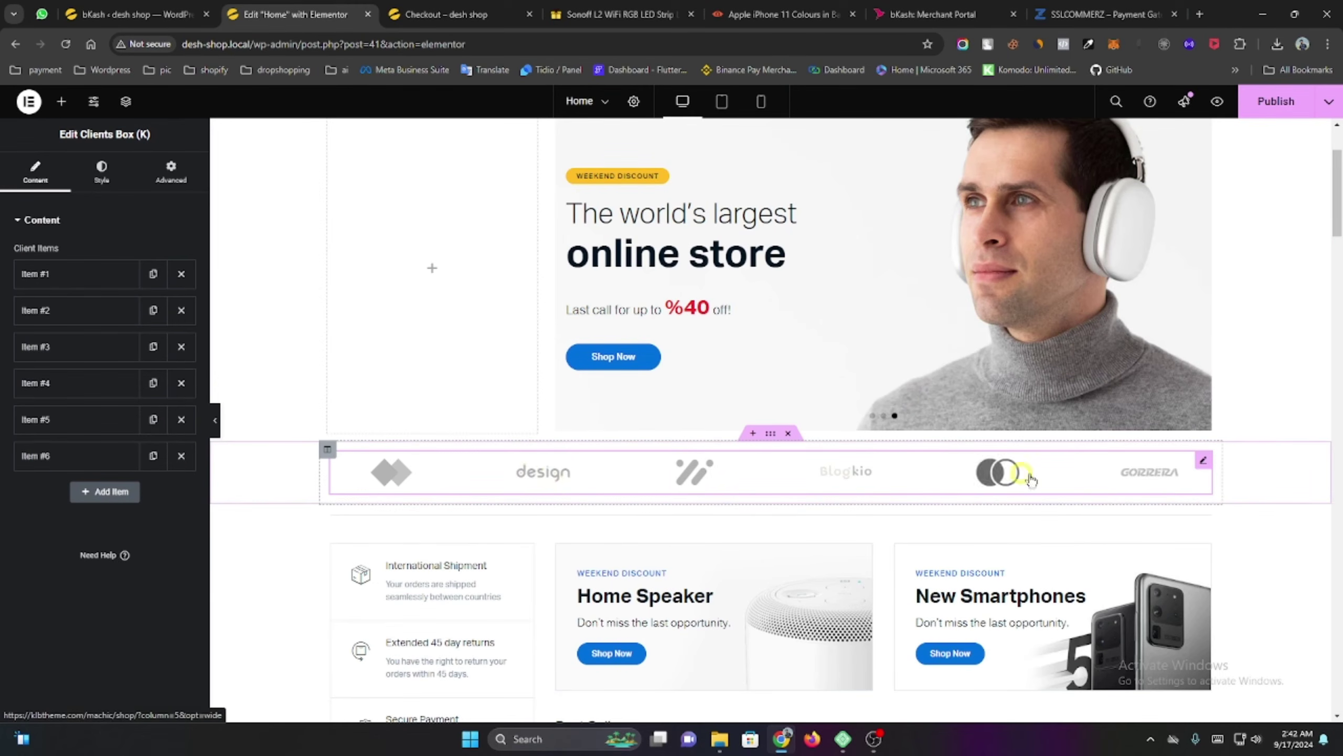
pyautogui.scroll(-5, 656, 360)
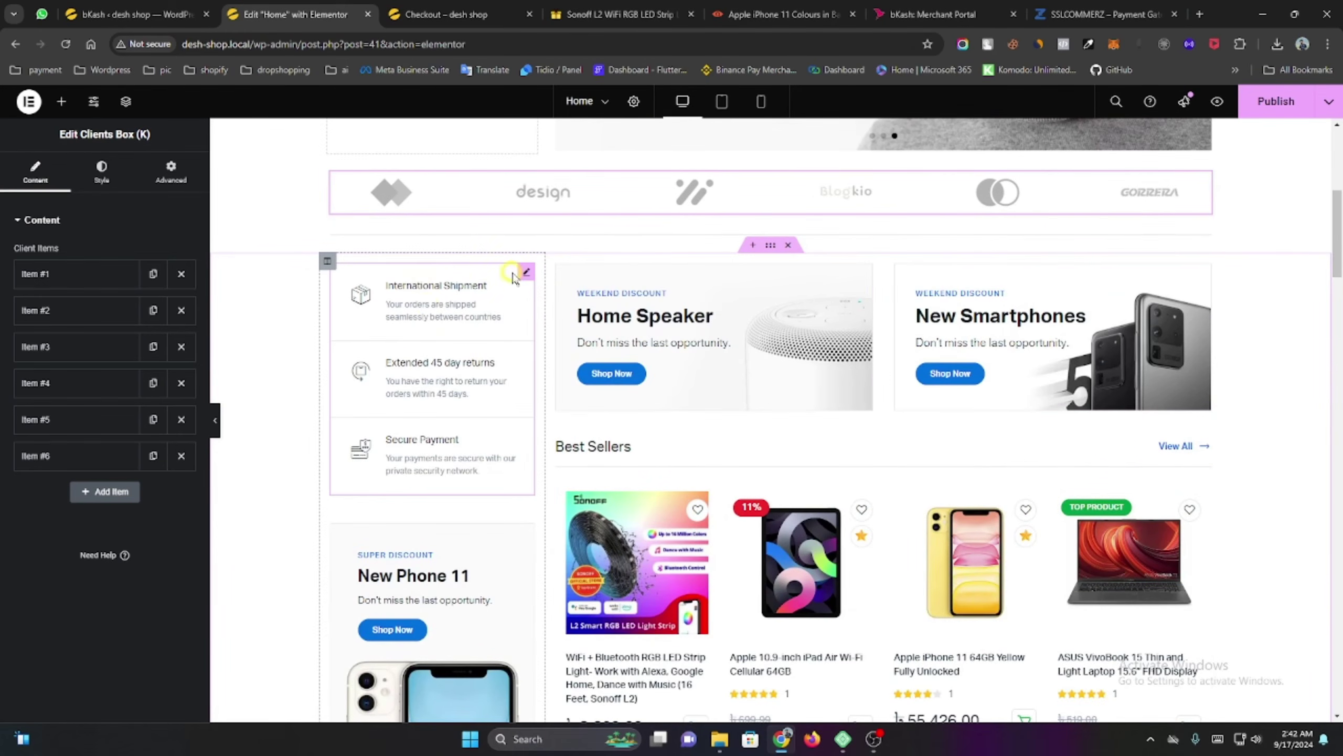
# Toggle the International Shipment item's Use Custom Icon off and back on, keeping its box icon.
pyautogui.click(522, 273)
pyautogui.click(29, 274)
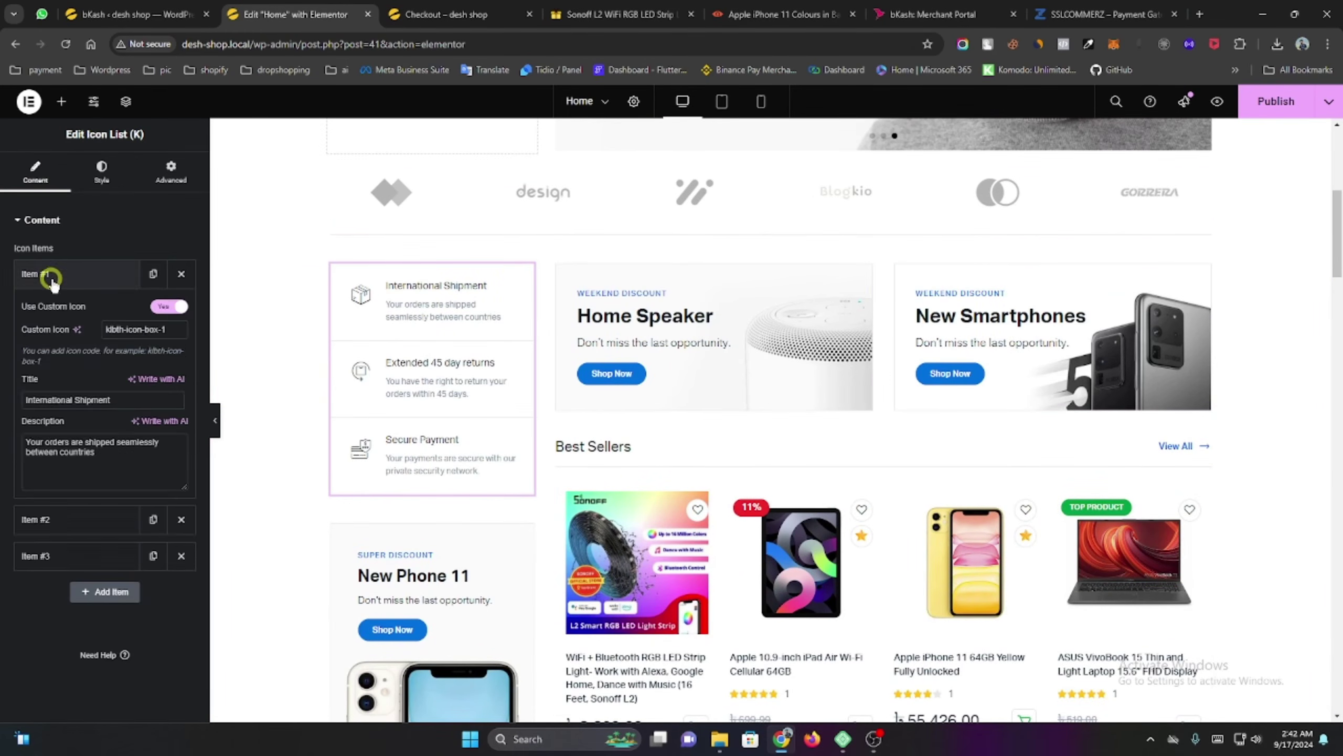
pyautogui.click(129, 282)
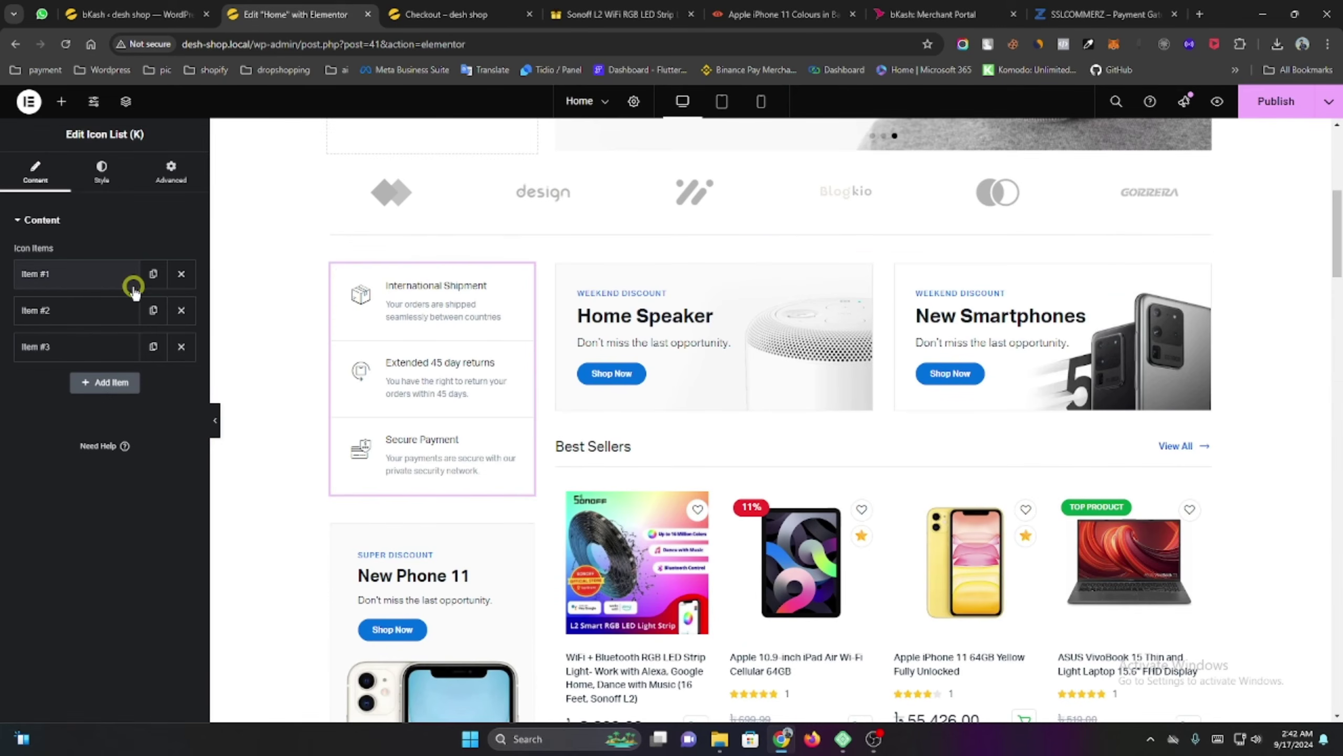
pyautogui.click(80, 286)
pyautogui.click(159, 308)
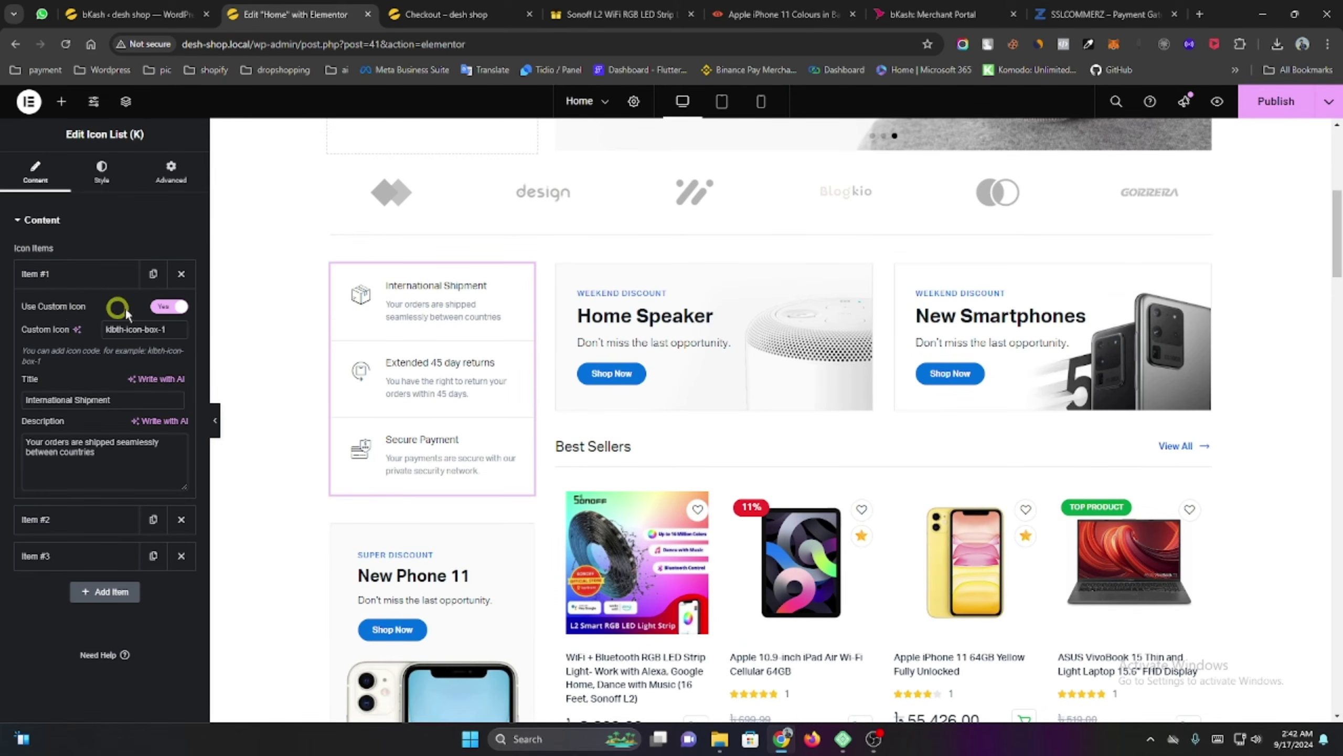
pyautogui.click(169, 307)
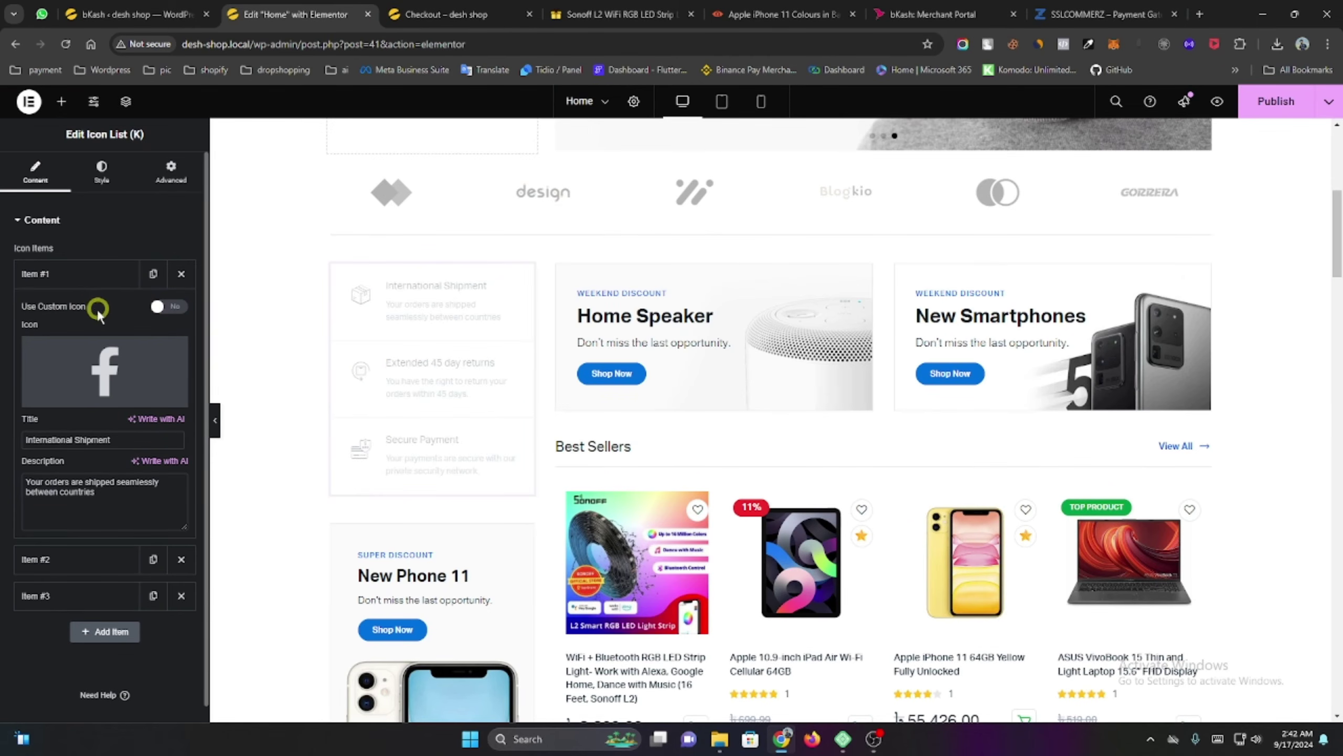
pyautogui.moveTo(127, 348)
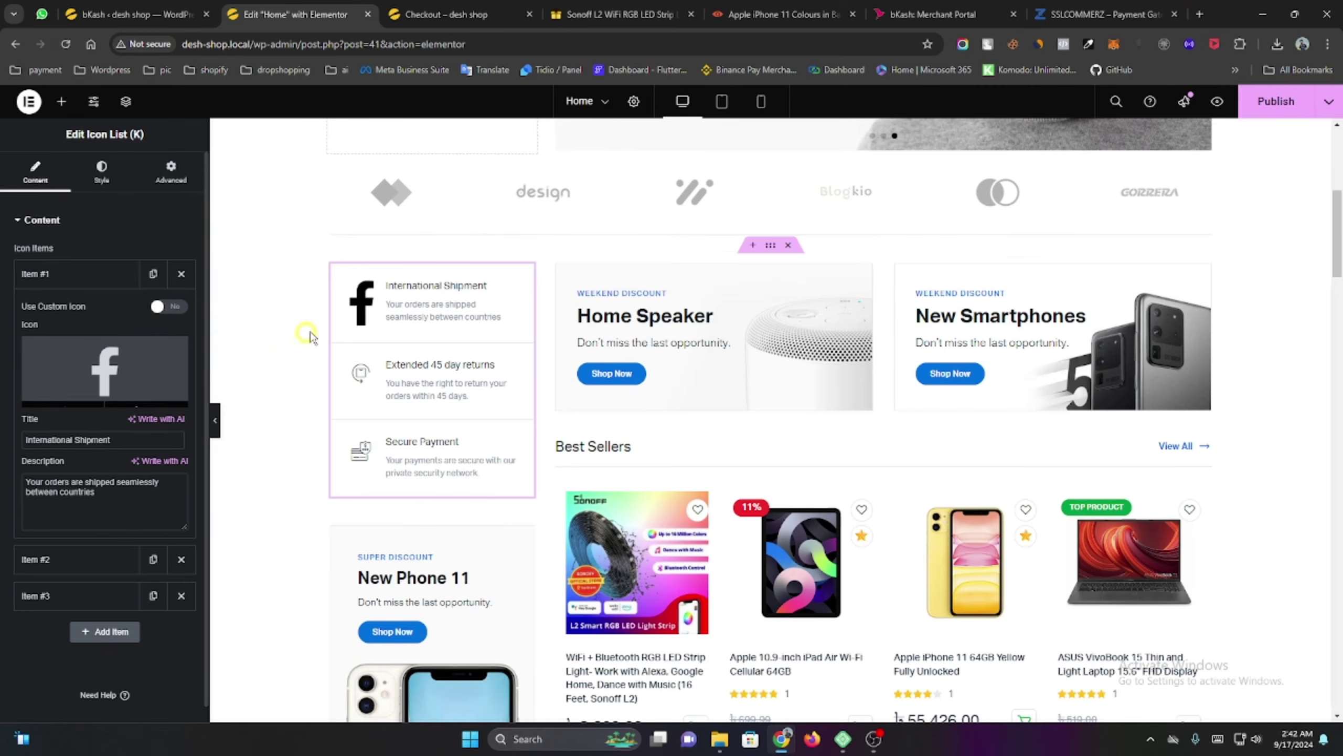
pyautogui.click(169, 308)
pyautogui.click(126, 306)
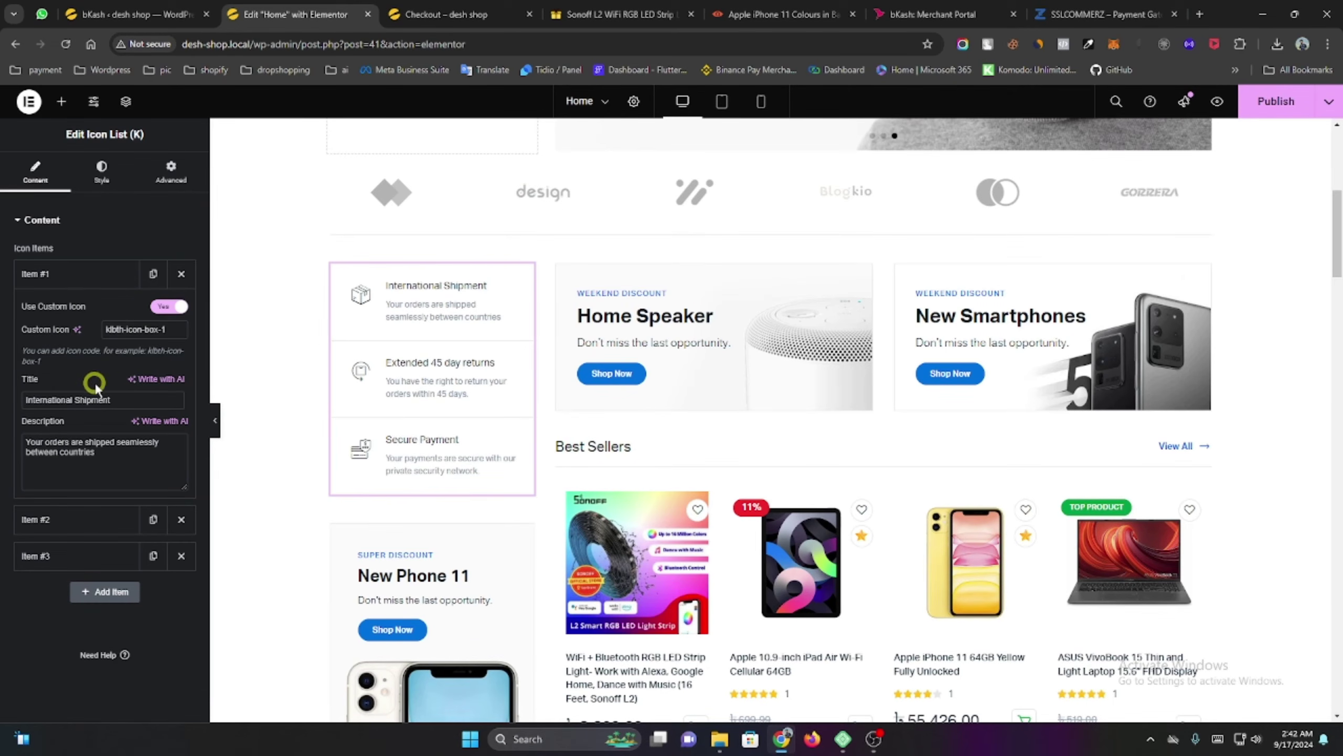
pyautogui.click(44, 220)
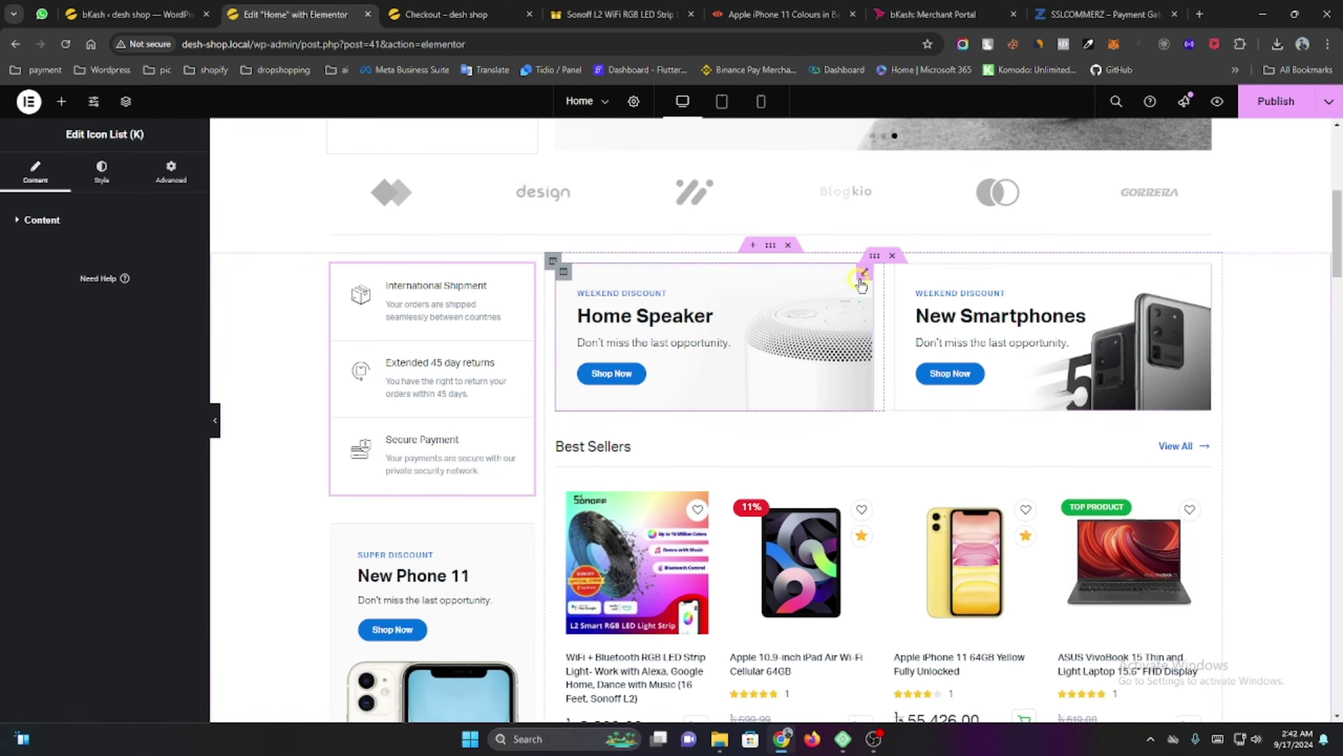
# Open the Home Speaker Banner Box settings: Type 1, Weekend Discount subtitle, Shop Now button.
pyautogui.click(861, 281)
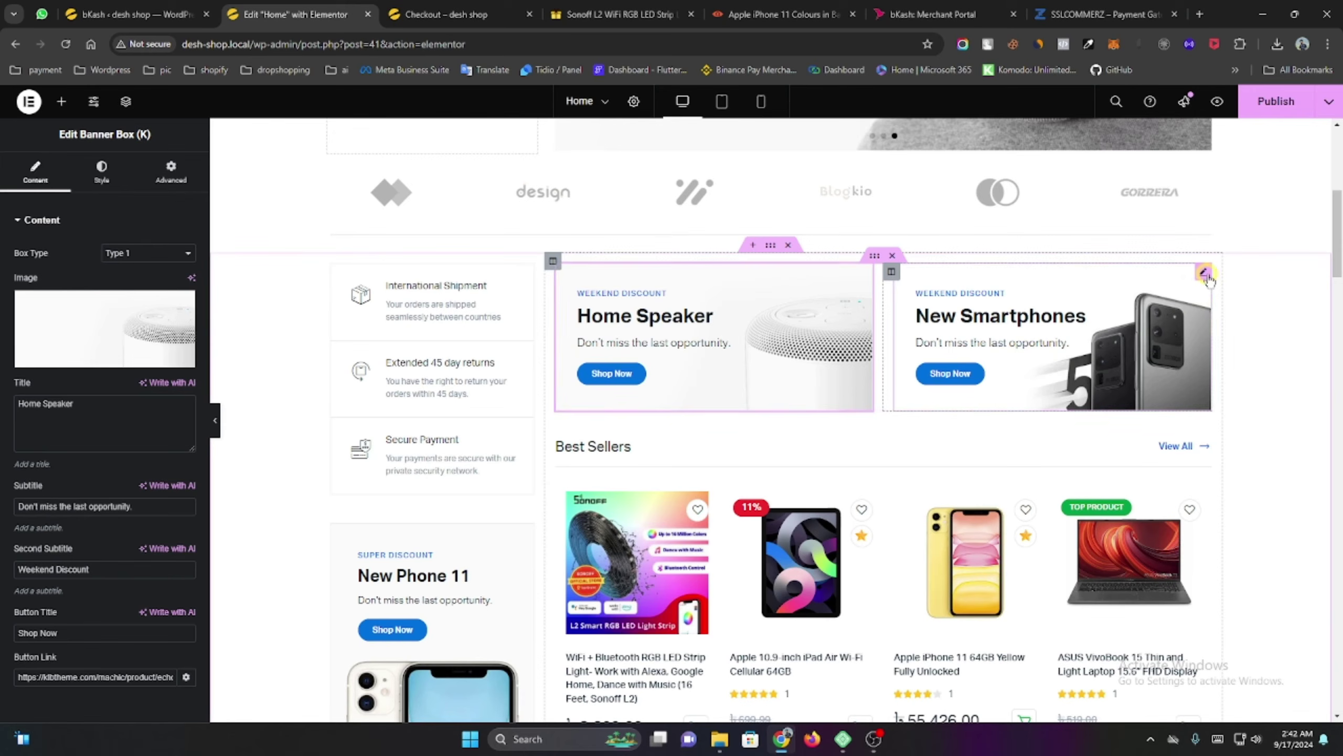
pyautogui.scroll(-8, 938, 407)
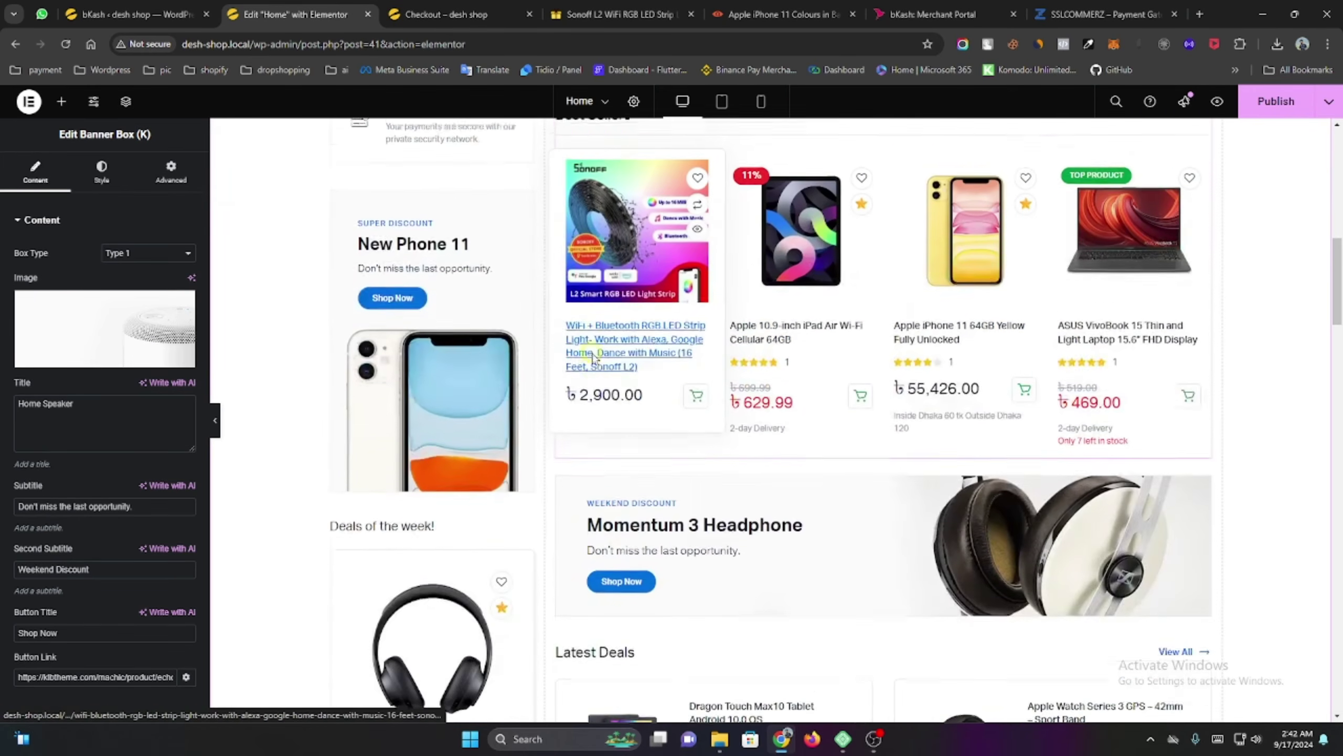
pyautogui.scroll(4, 938, 407)
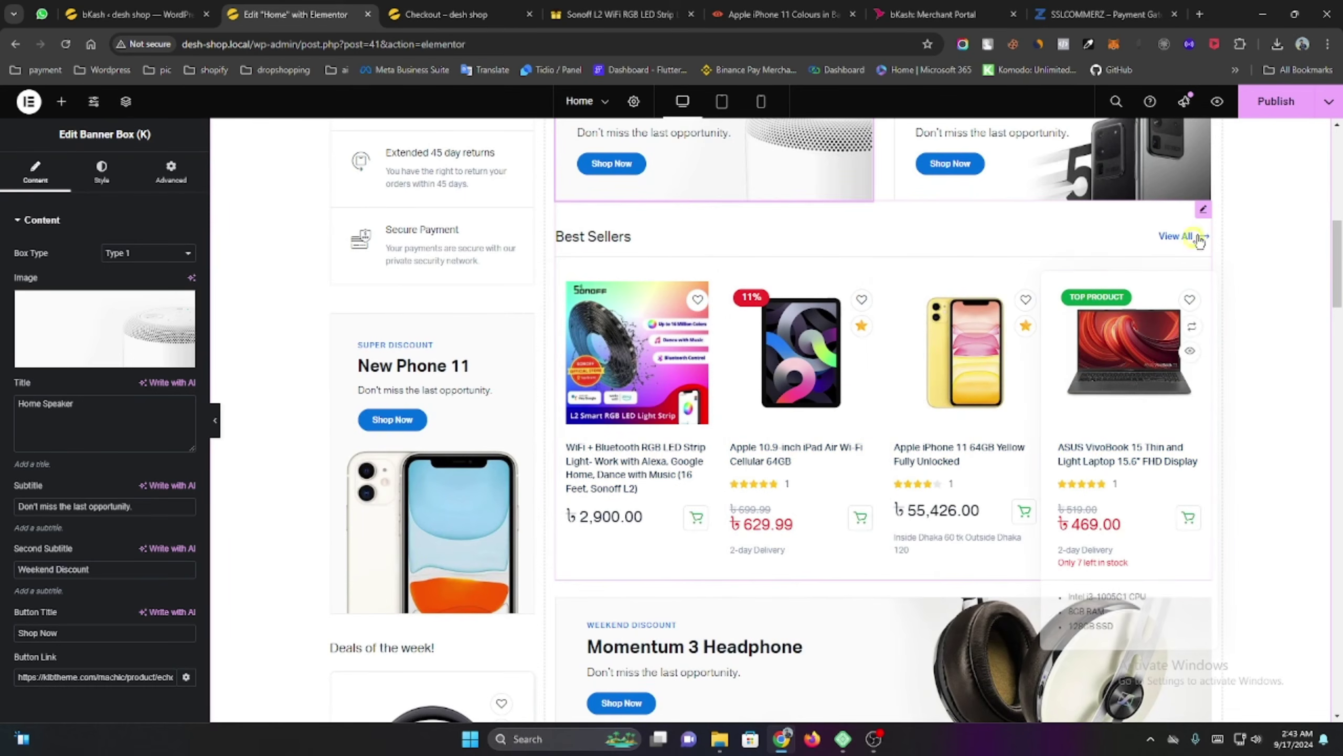
pyautogui.click(1205, 211)
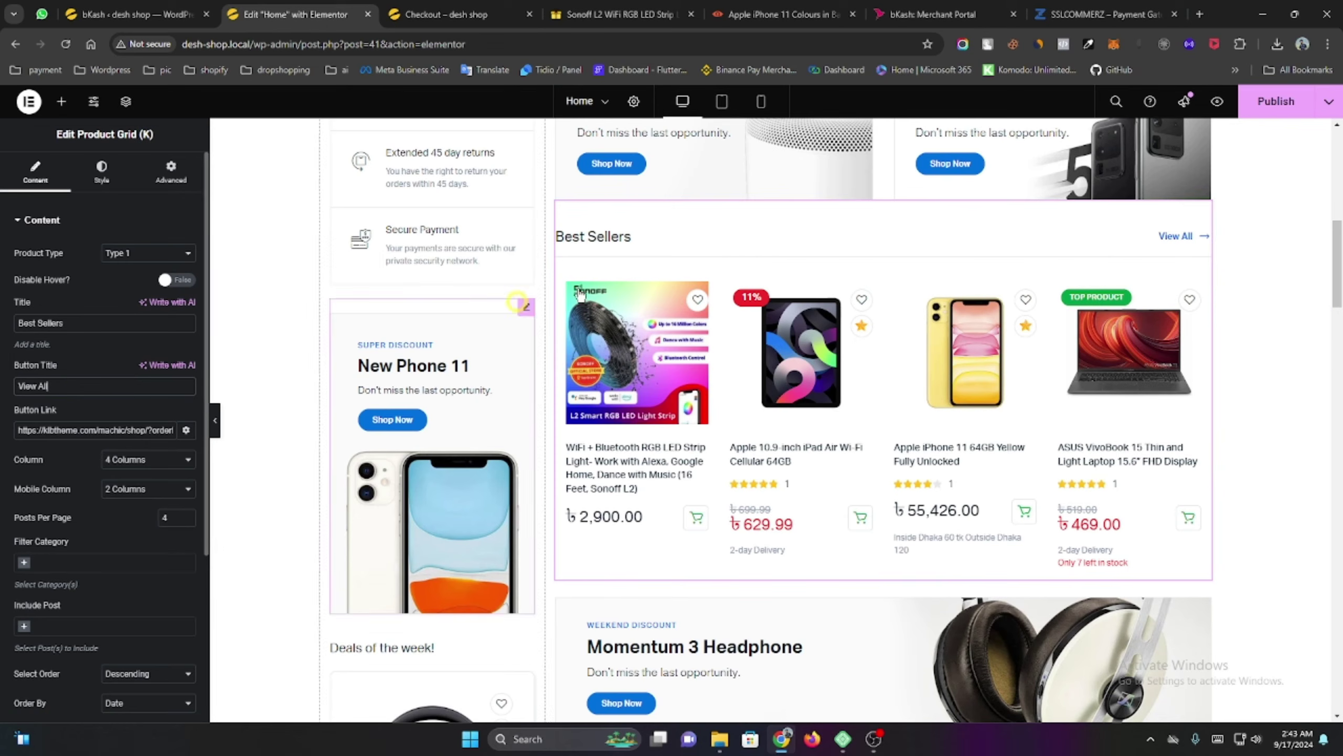
pyautogui.tripleClick(53, 430)
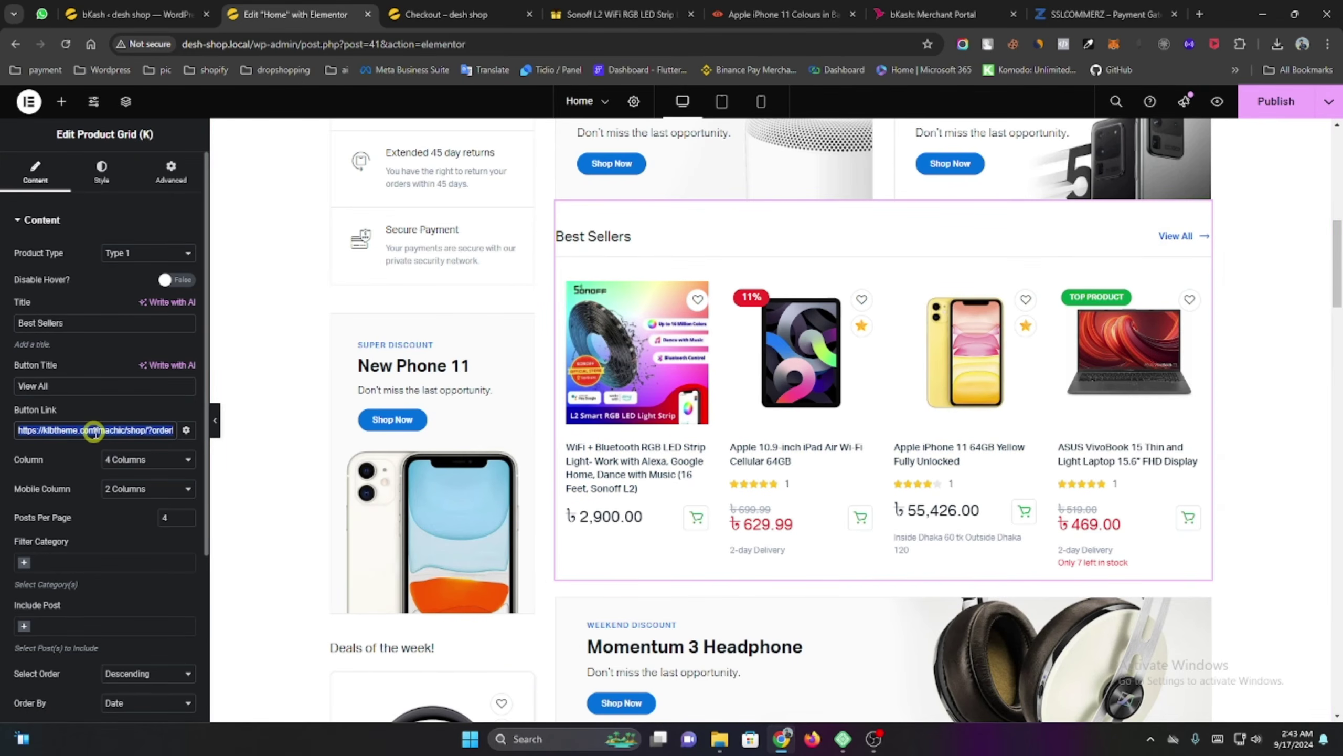
pyautogui.scroll(-1, 93, 431)
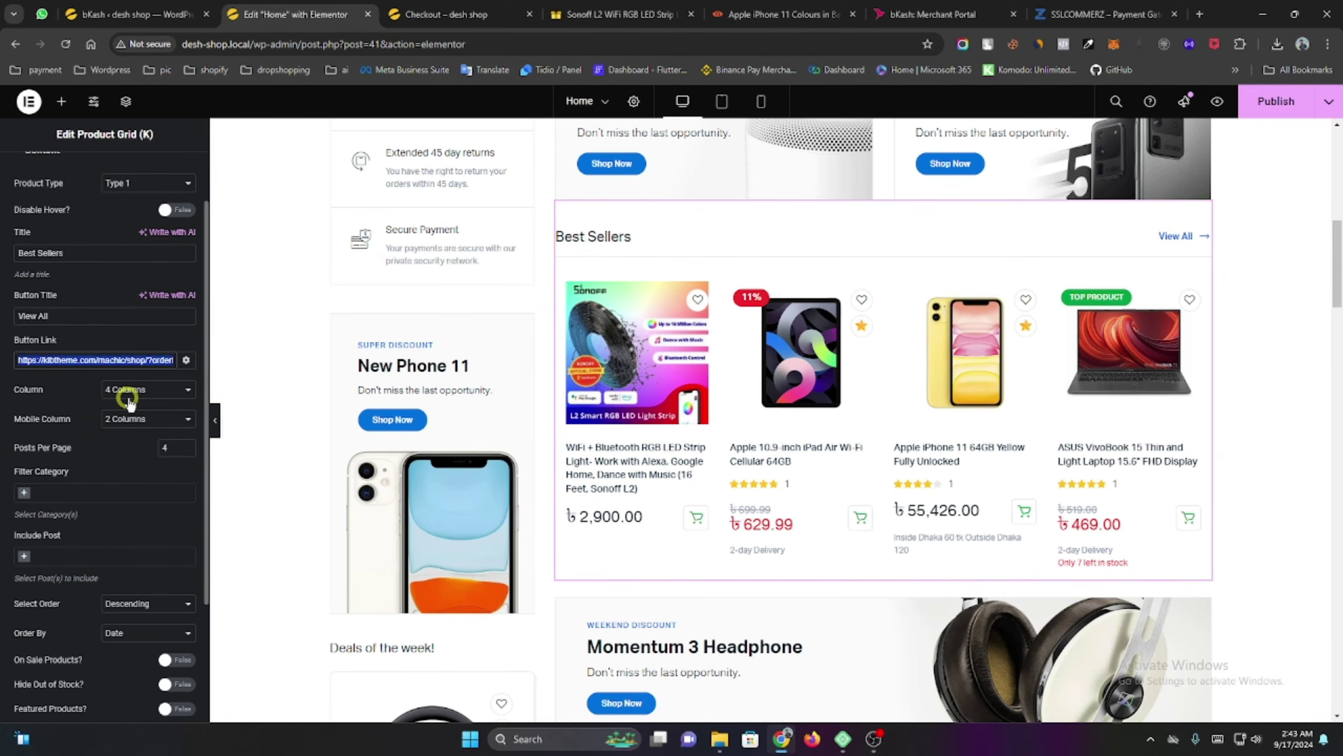
pyautogui.scroll(-1, 635, 344)
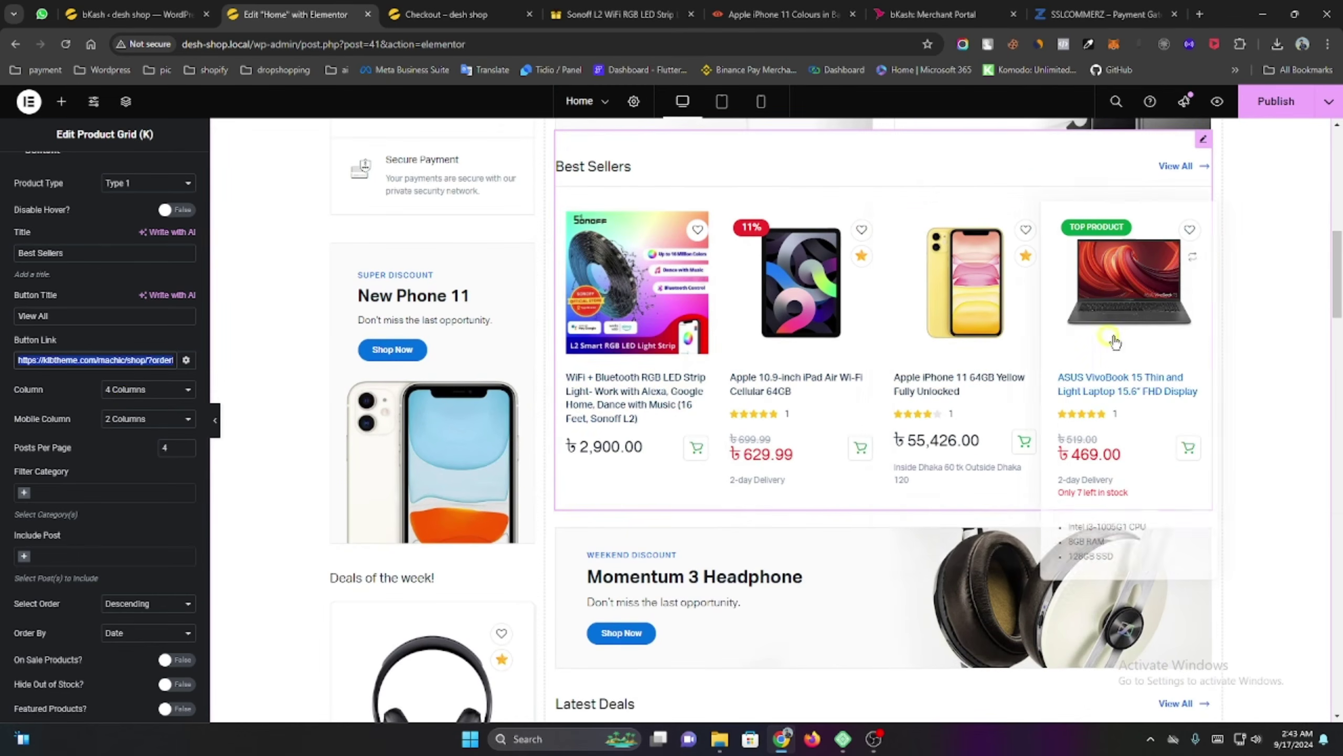
pyautogui.click(115, 397)
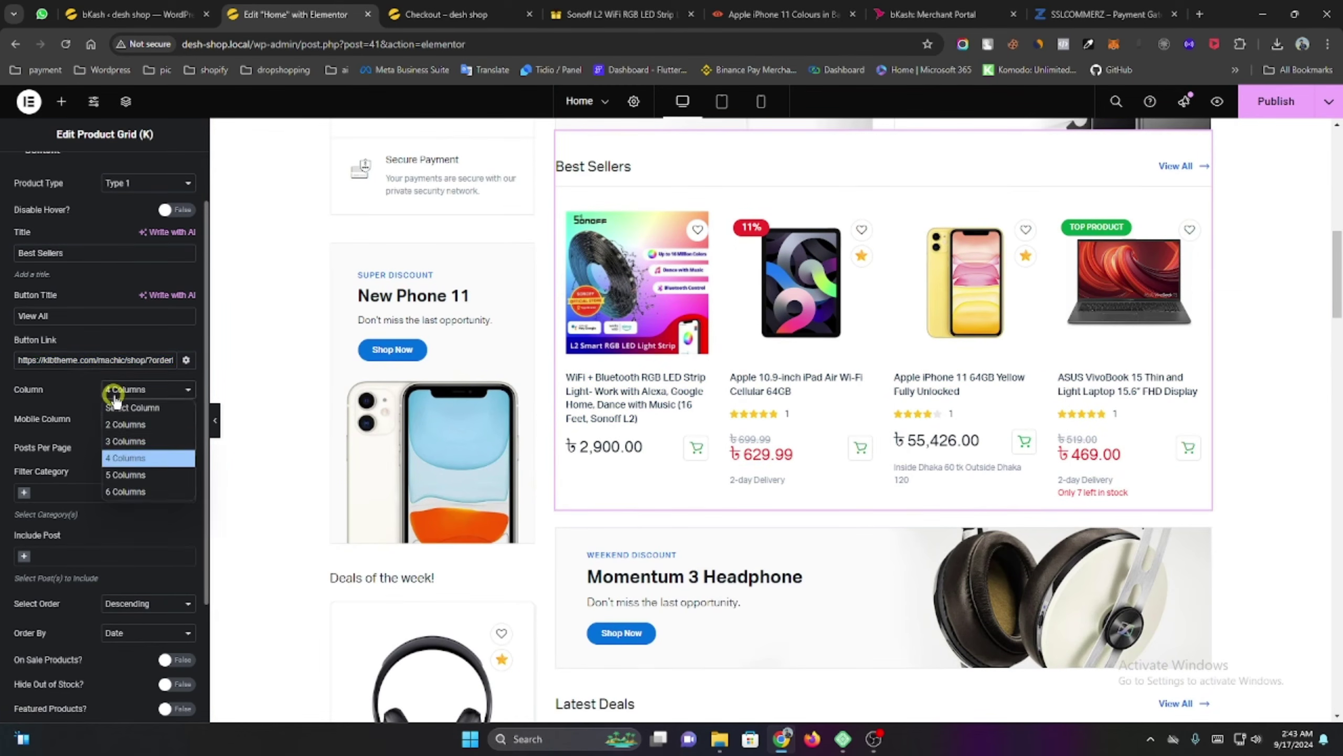
pyautogui.click(69, 389)
pyautogui.scroll(-1, 79, 396)
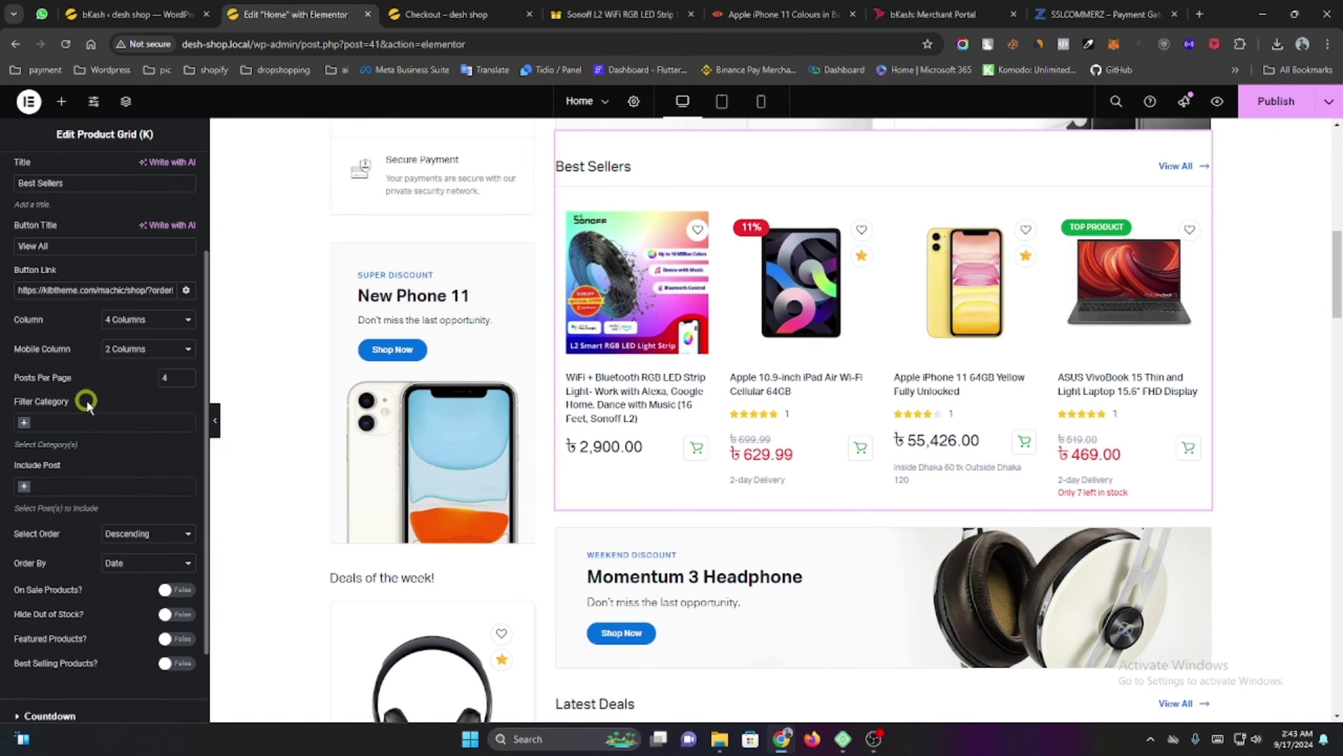
pyautogui.scroll(-1, 72, 424)
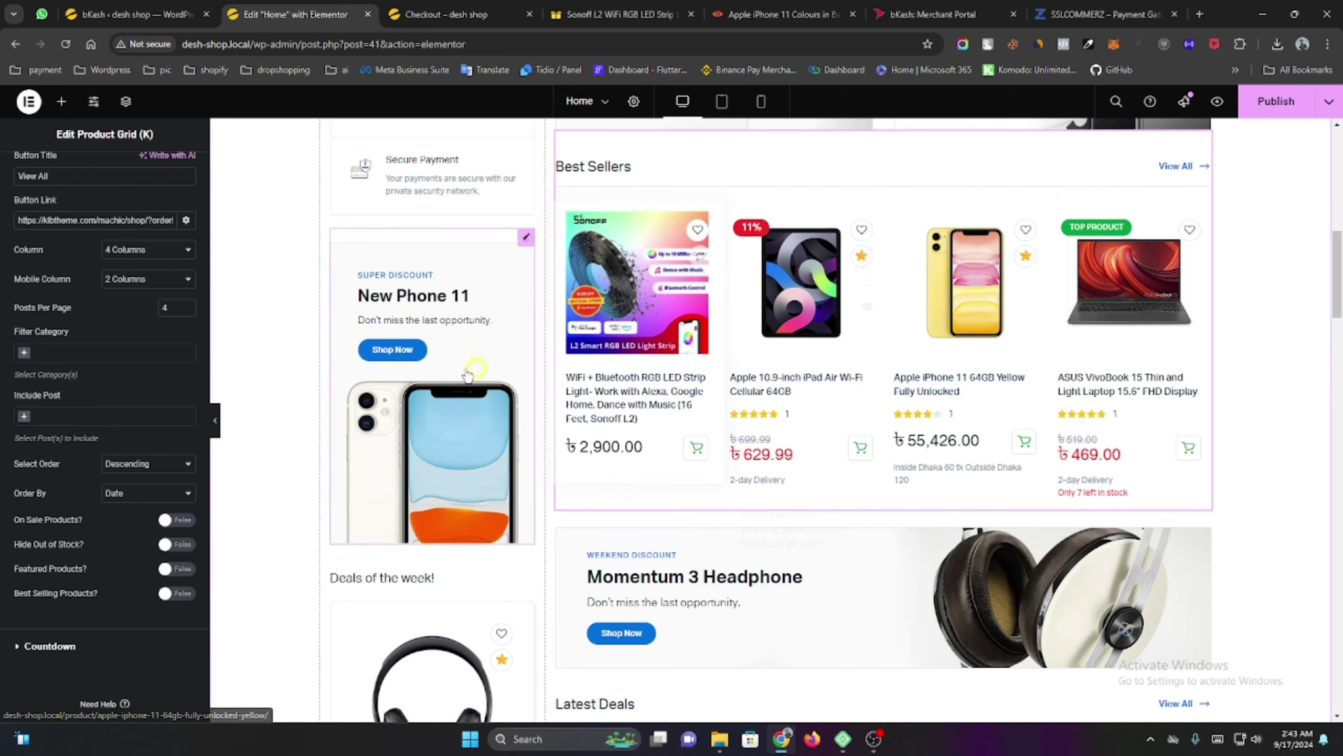
# Filter the product grid to the Headphones category.
pyautogui.click(21, 354)
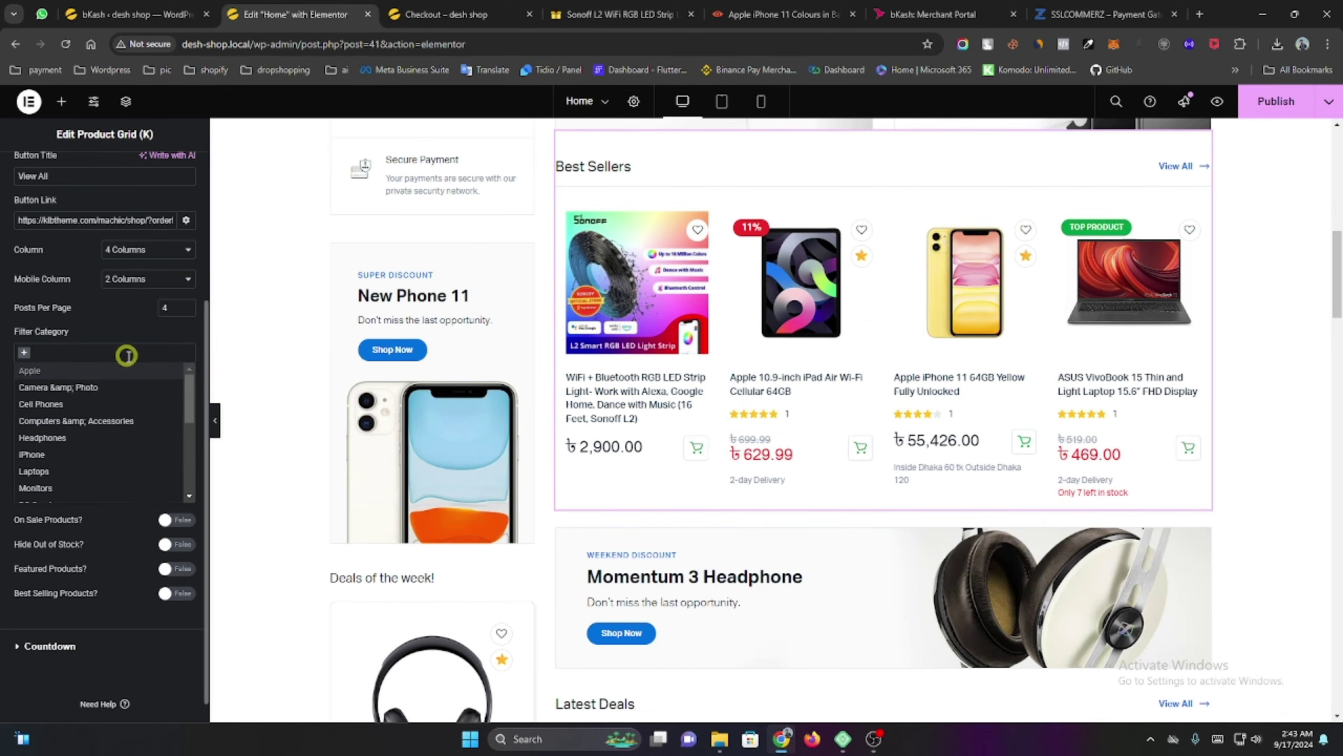
pyautogui.click(43, 437)
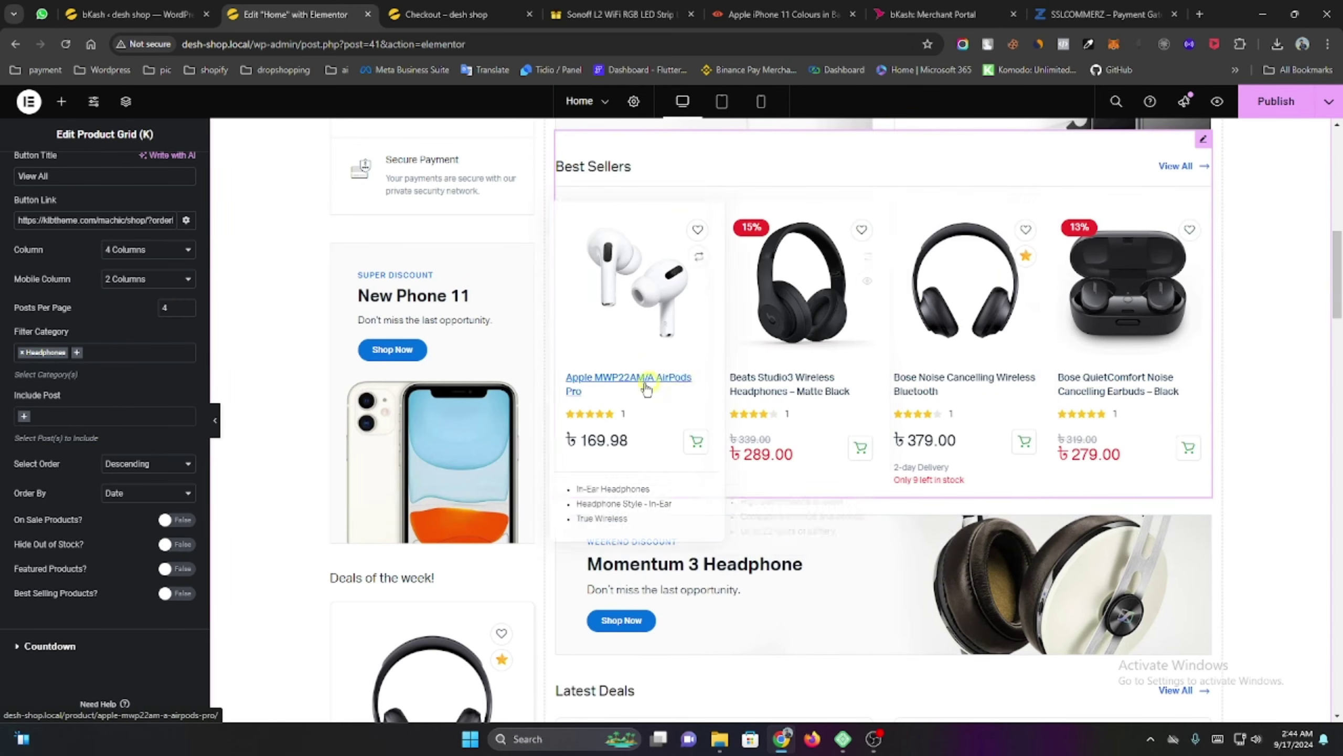
pyautogui.scroll(2, 720, 471)
pyautogui.scroll(-1, 639, 454)
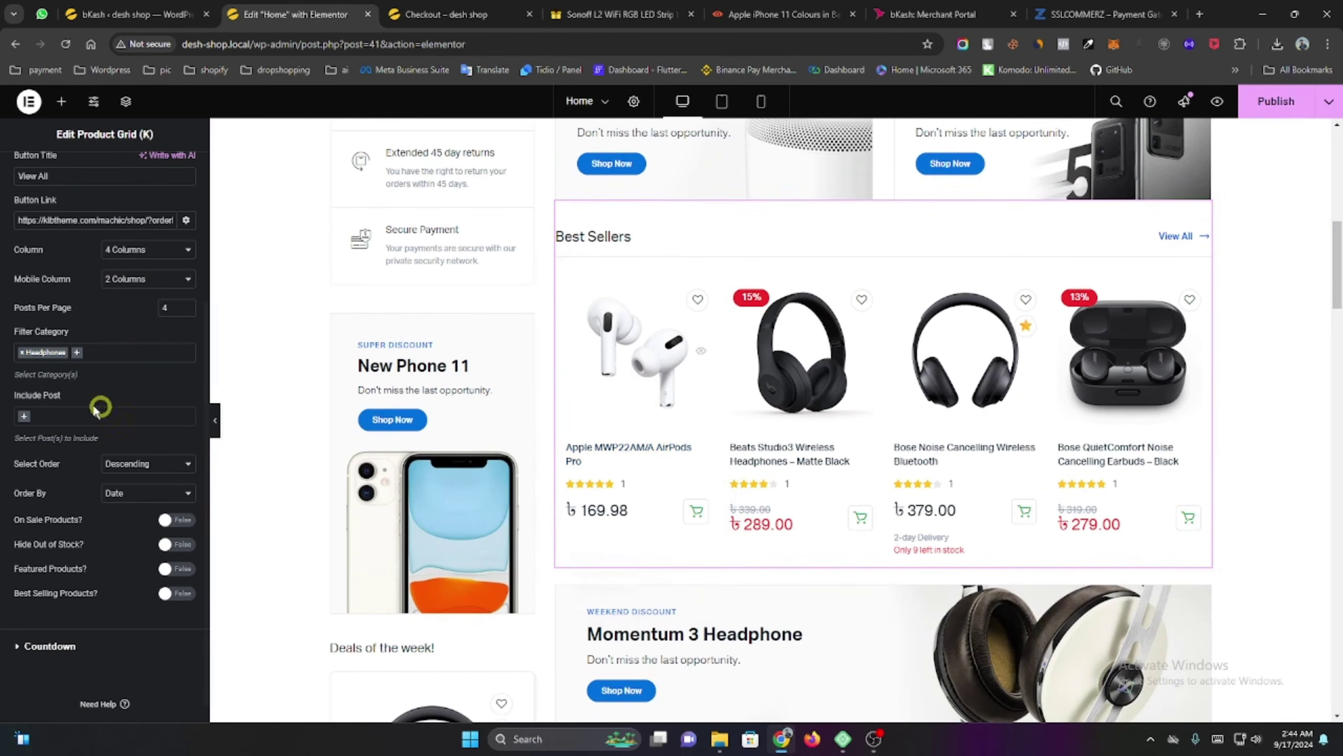
pyautogui.scroll(2, 48, 225)
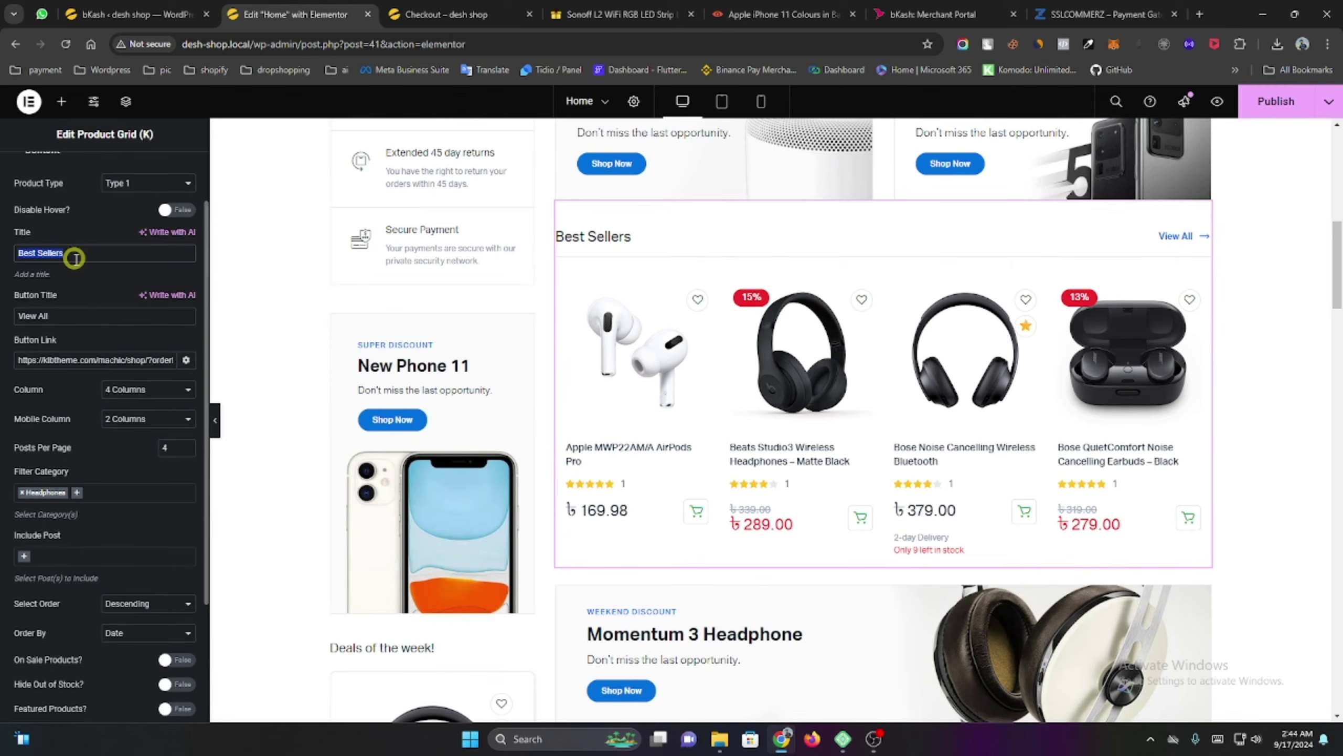
# Title the grid 'Headphones' and search 'headphon' as the Button Link target.
pyautogui.write('He')
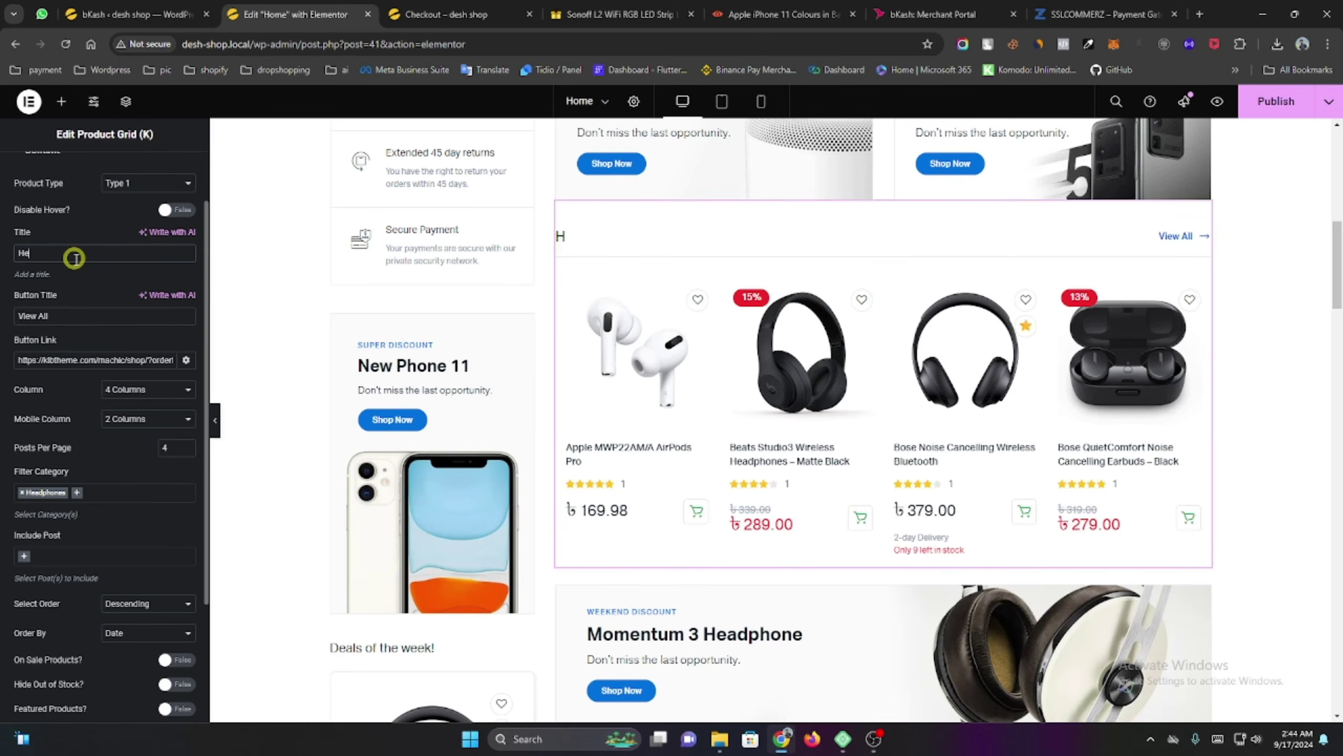
pyautogui.write('adphones')
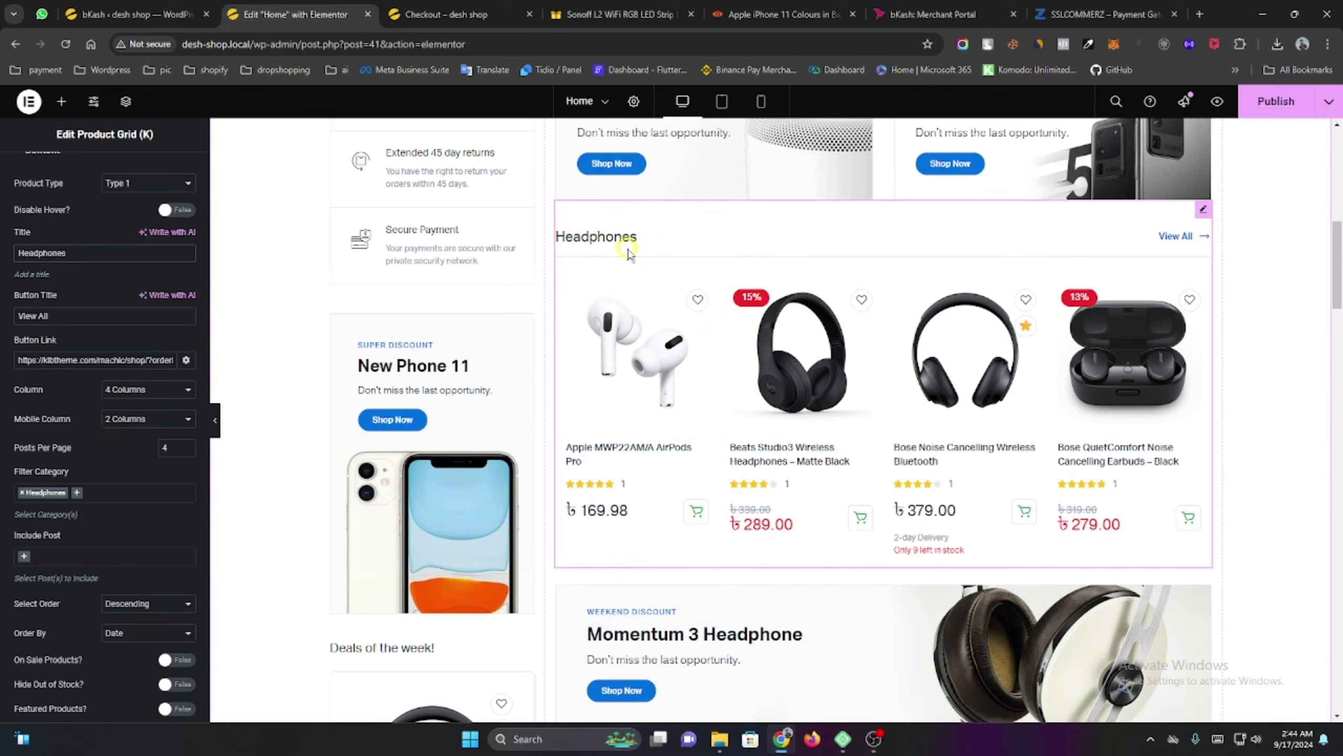
pyautogui.tripleClick(122, 362)
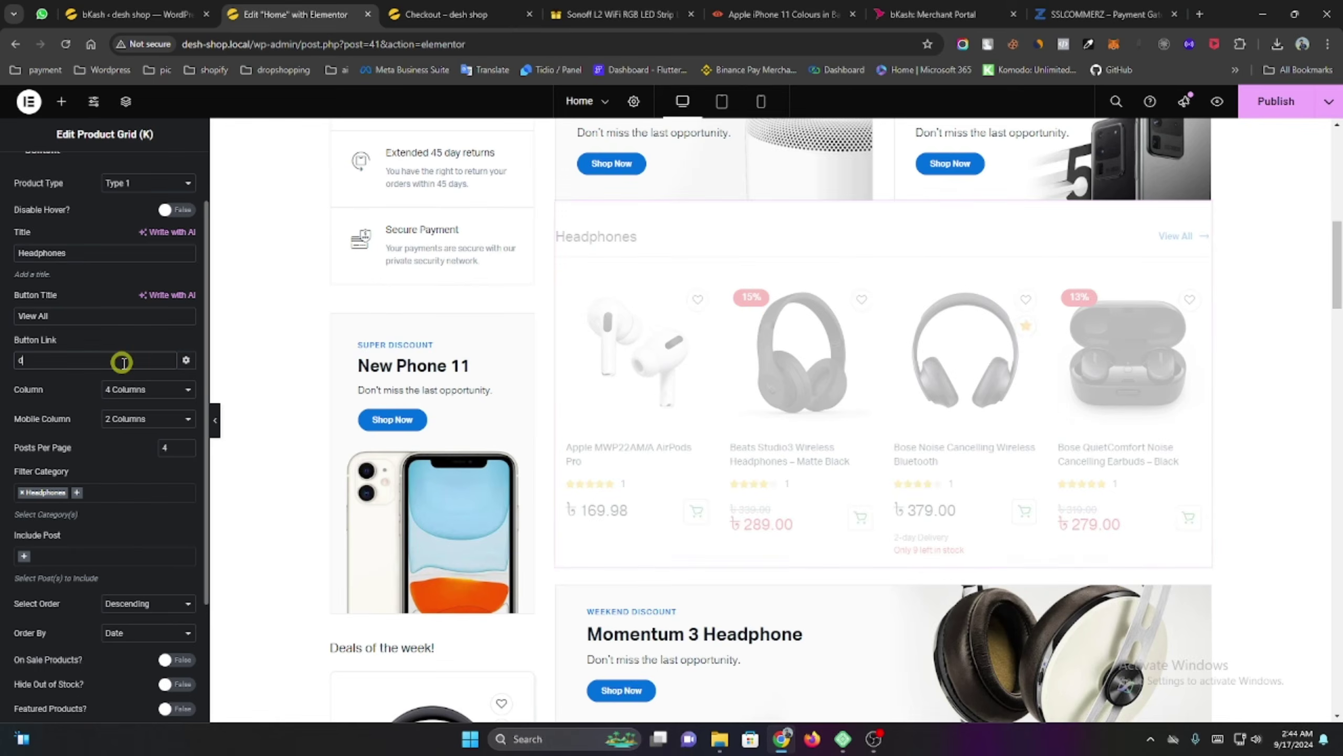
pyautogui.write('head')
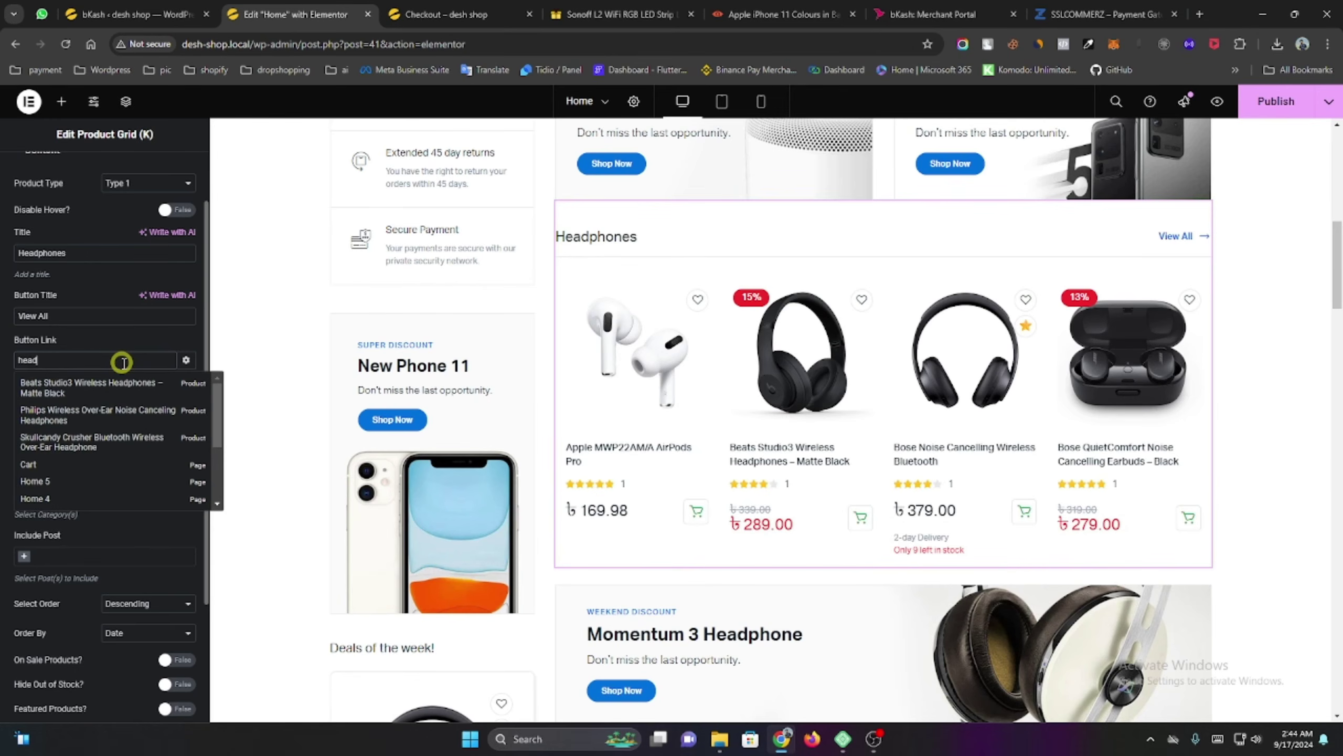
pyautogui.write('ph')
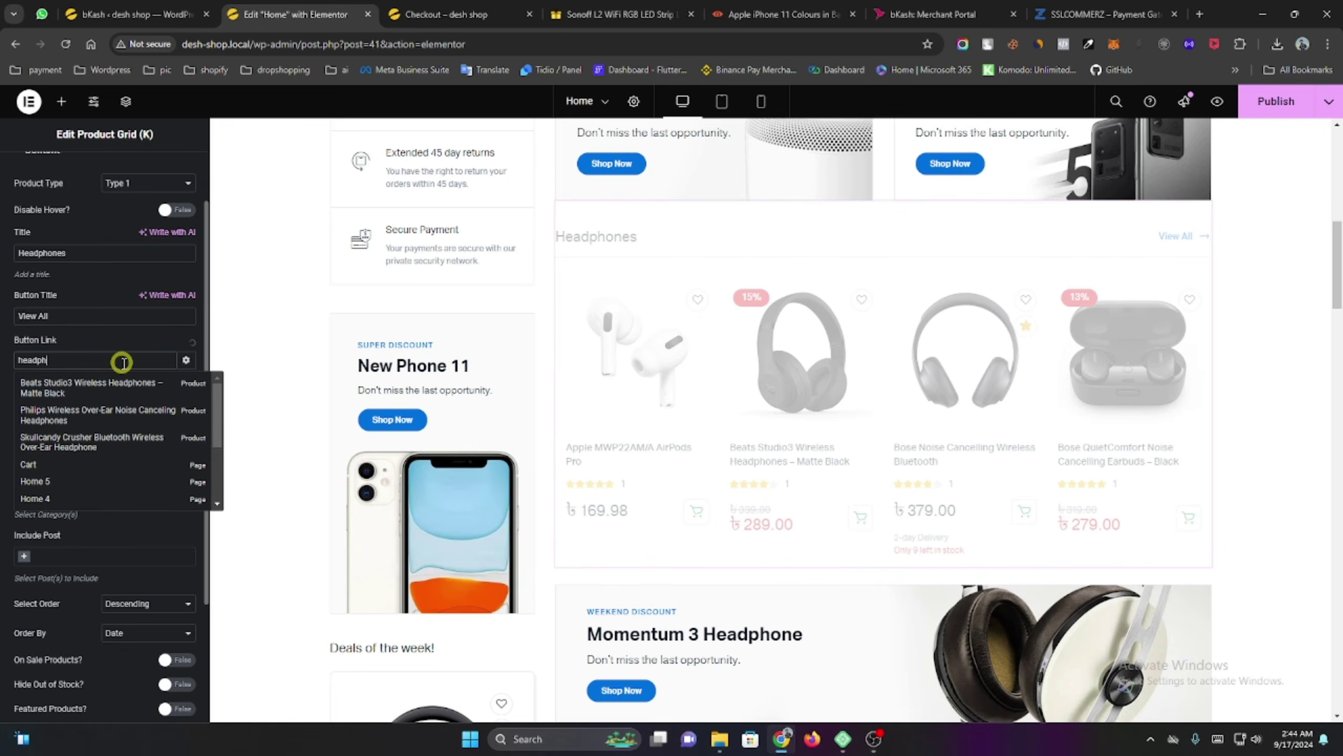
pyautogui.write('one')
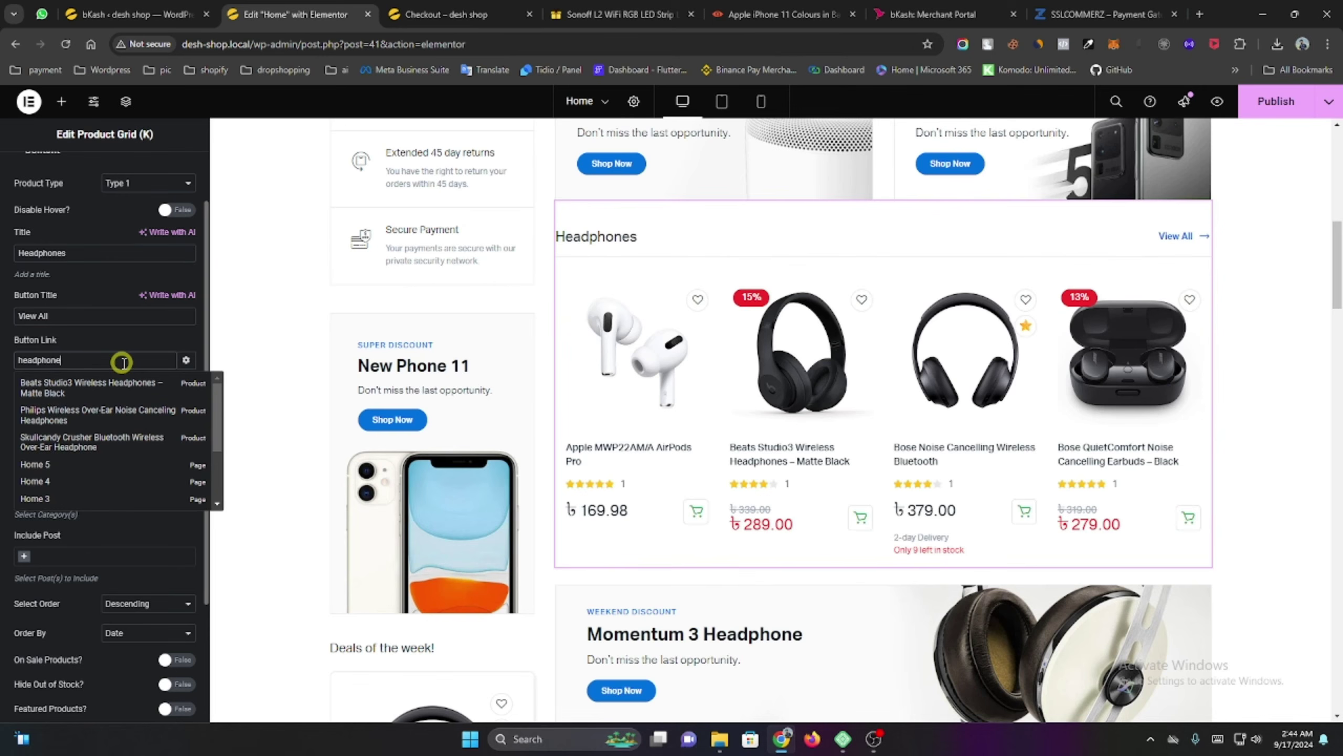
pyautogui.scroll(-1, 107, 428)
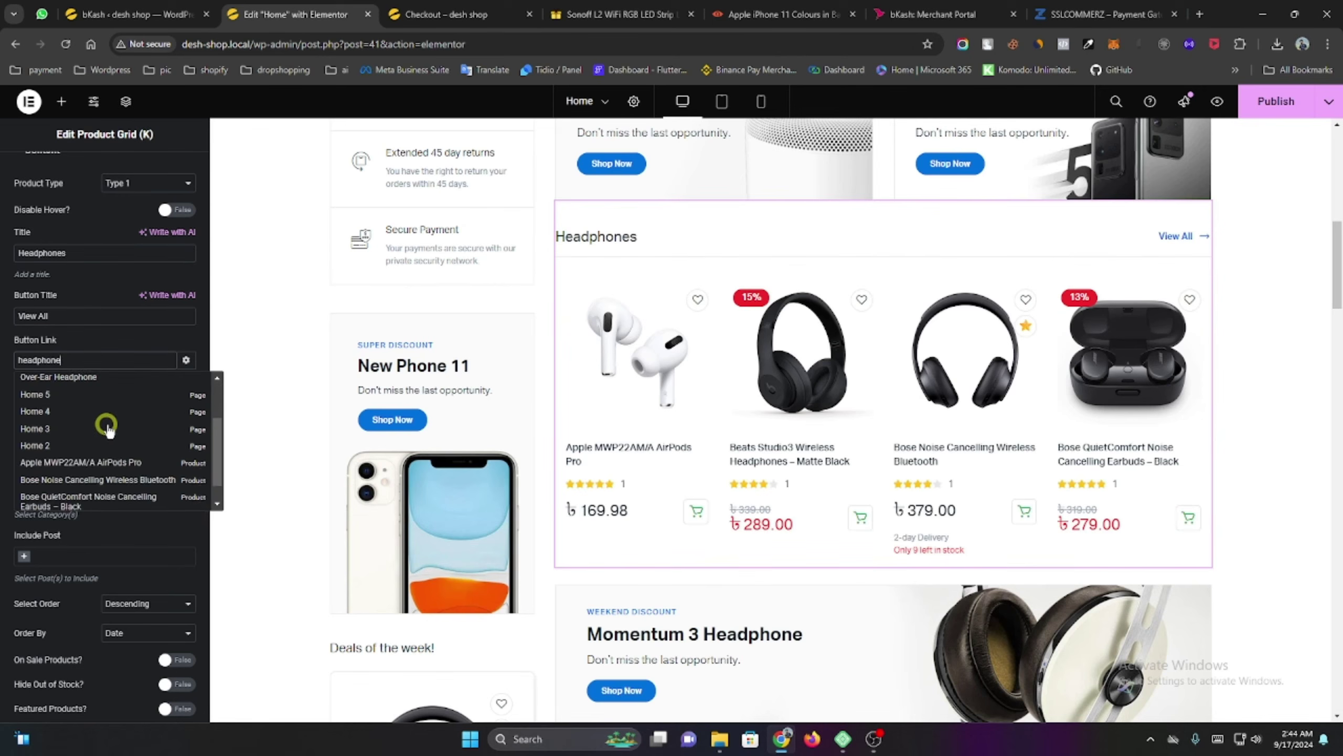
pyautogui.scroll(1, 112, 431)
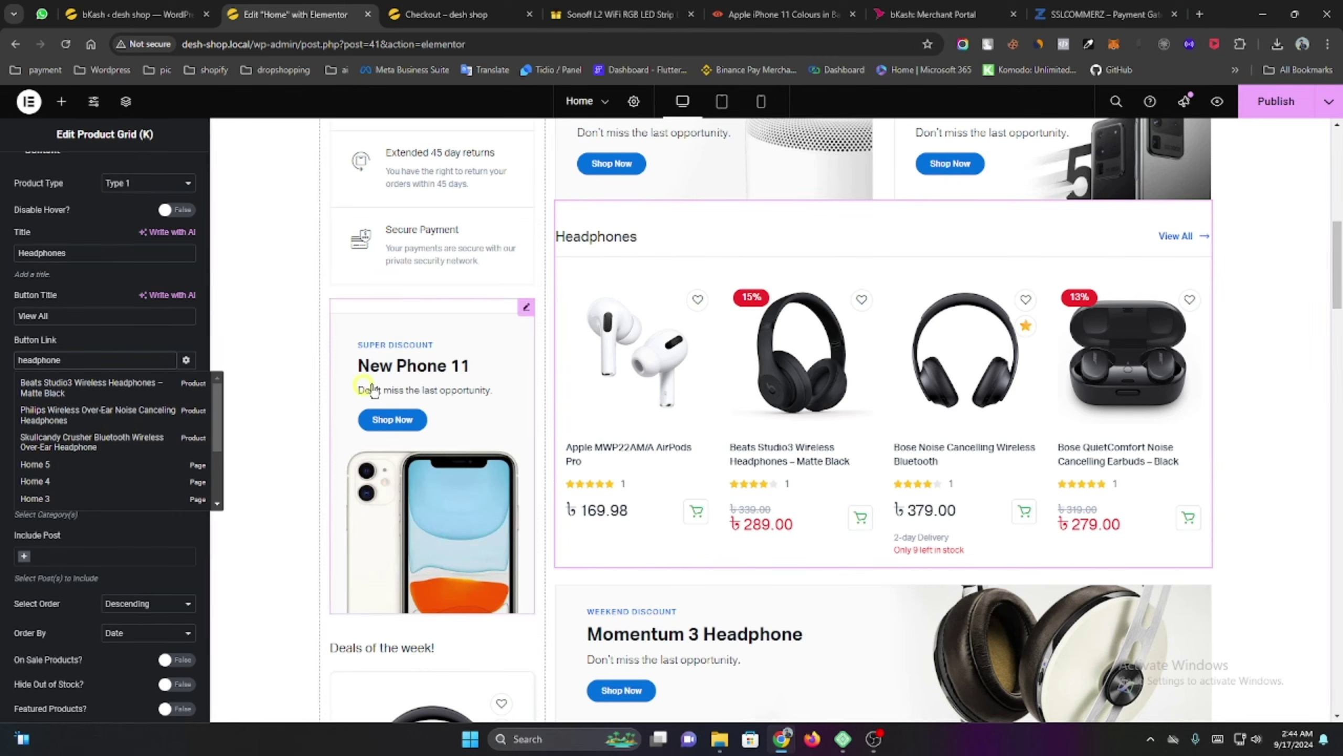
# Return to the WordPress admin tab showing the bKash Payment Gateway settings.
pyautogui.click(121, 10)
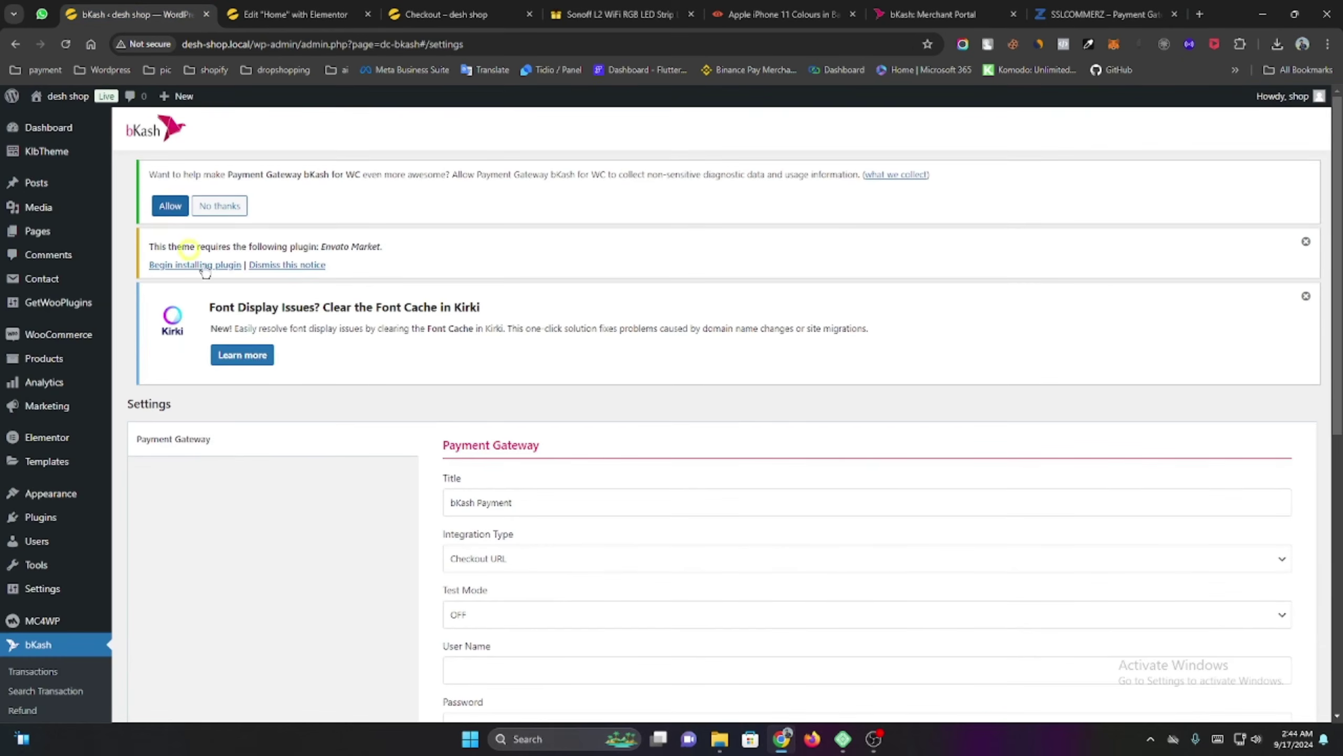
pyautogui.moveTo(44, 362)
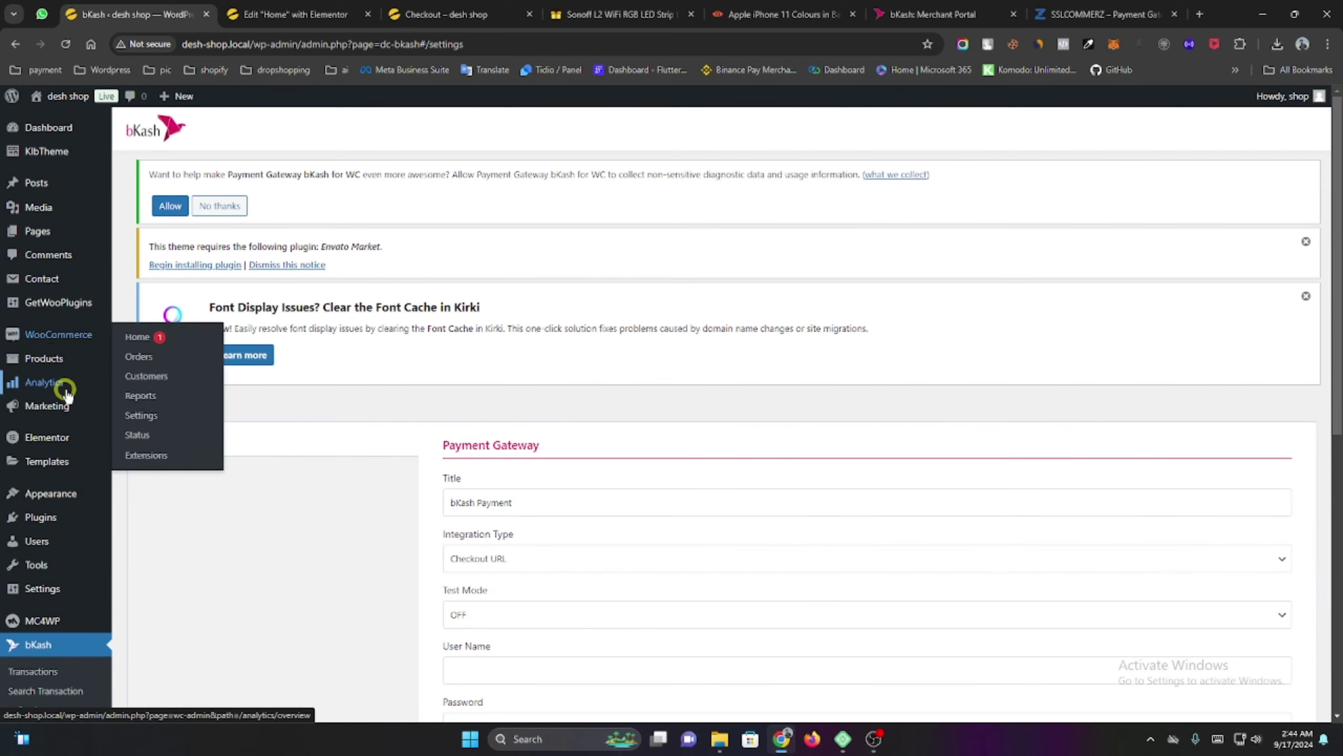
pyautogui.scroll(-5, 264, 516)
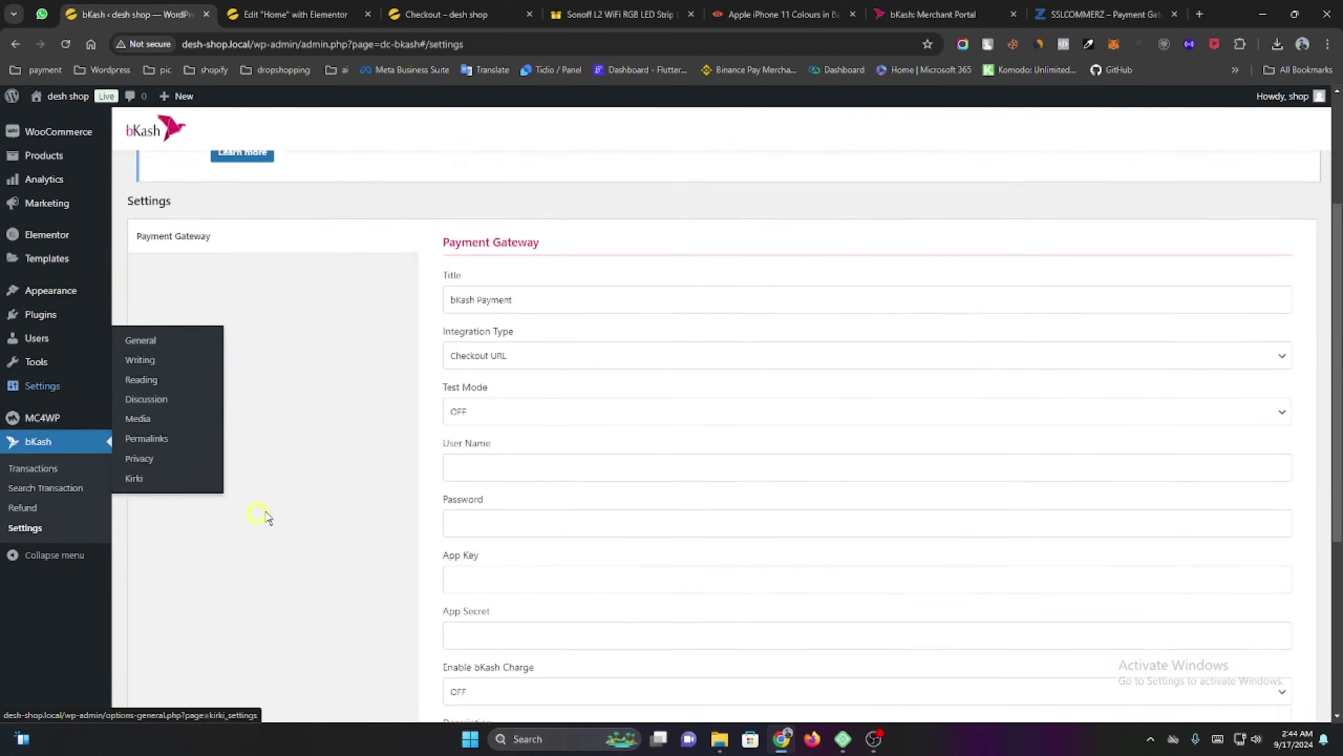
pyautogui.scroll(5, 152, 492)
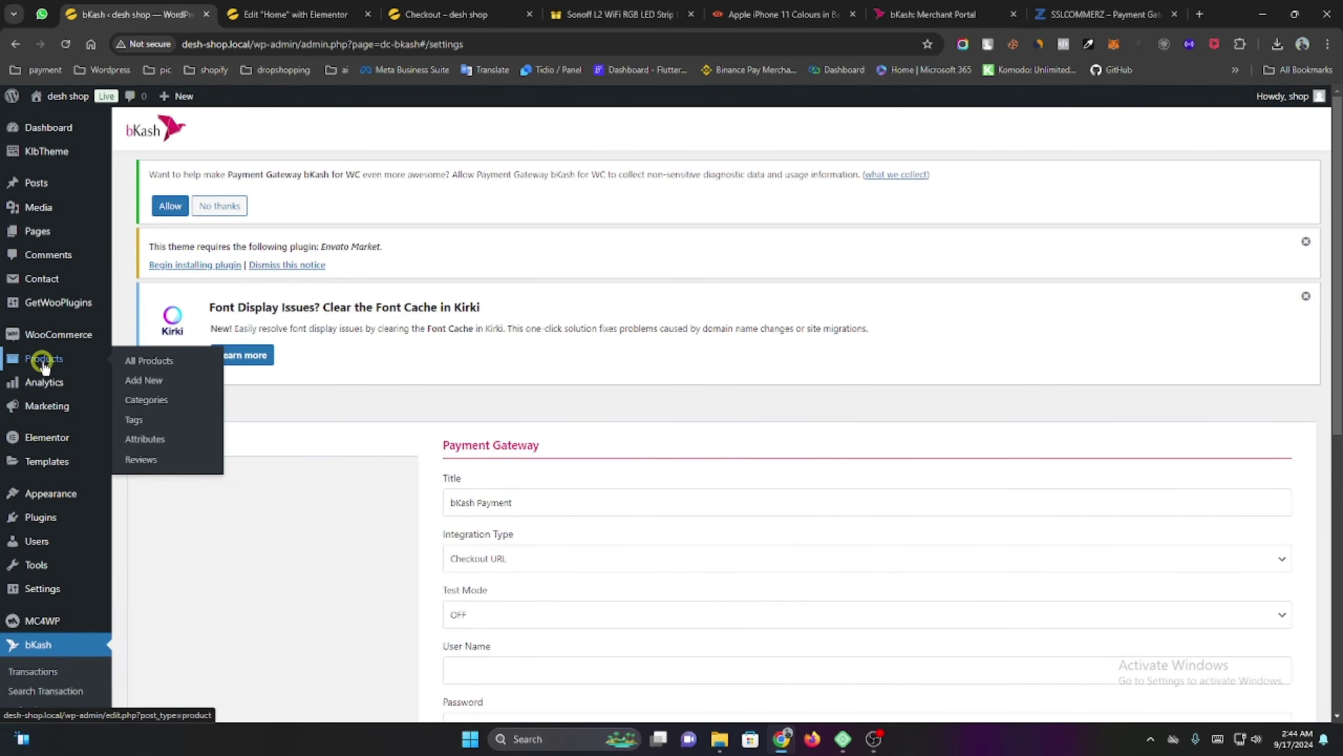
# Open Product categories and go to page 2, down to Headphones (7 products).
pyautogui.click(183, 402)
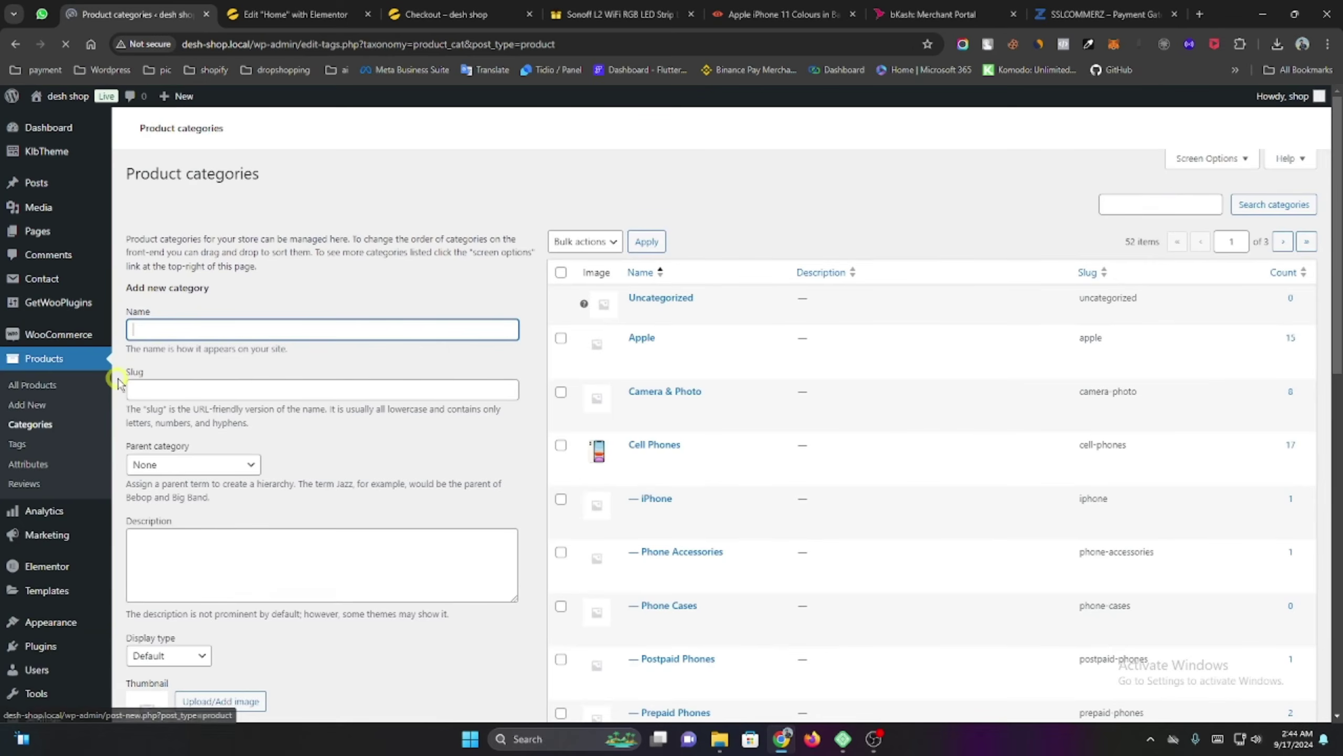
pyautogui.scroll(-8, 277, 368)
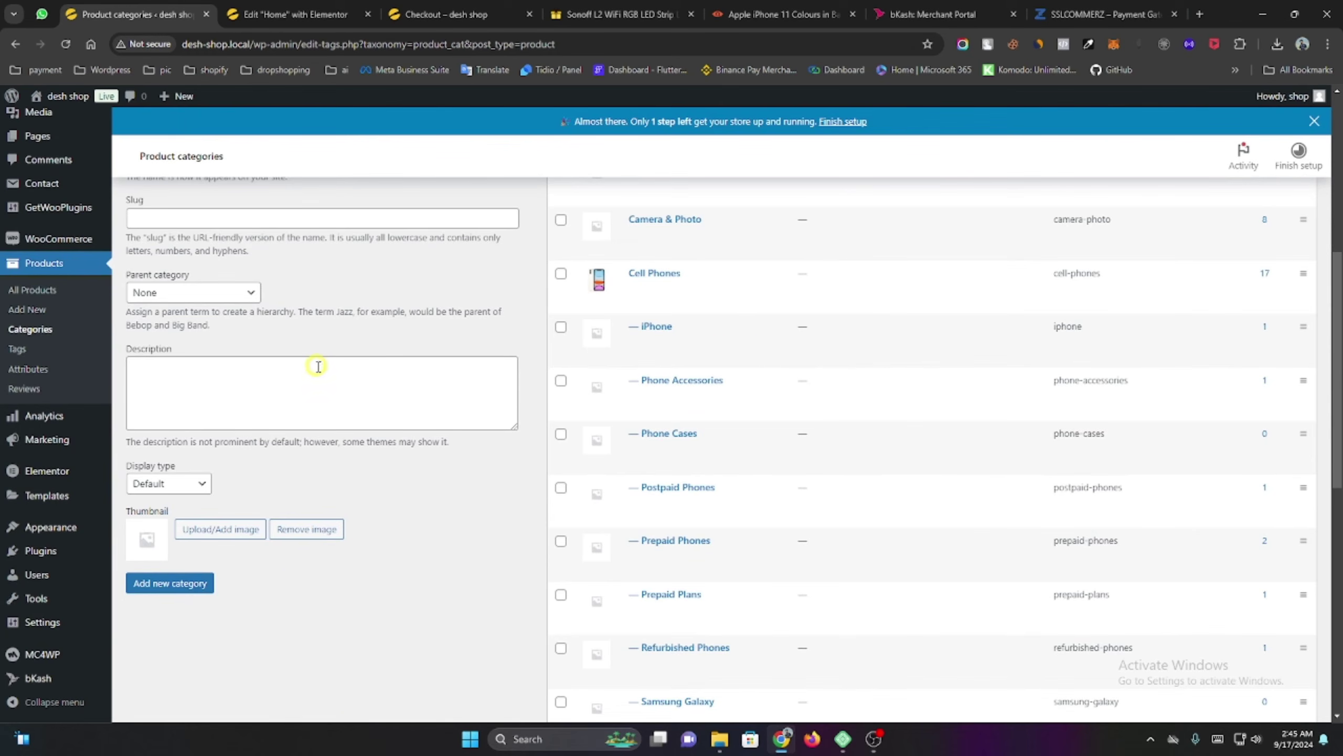
pyautogui.scroll(-10, 682, 350)
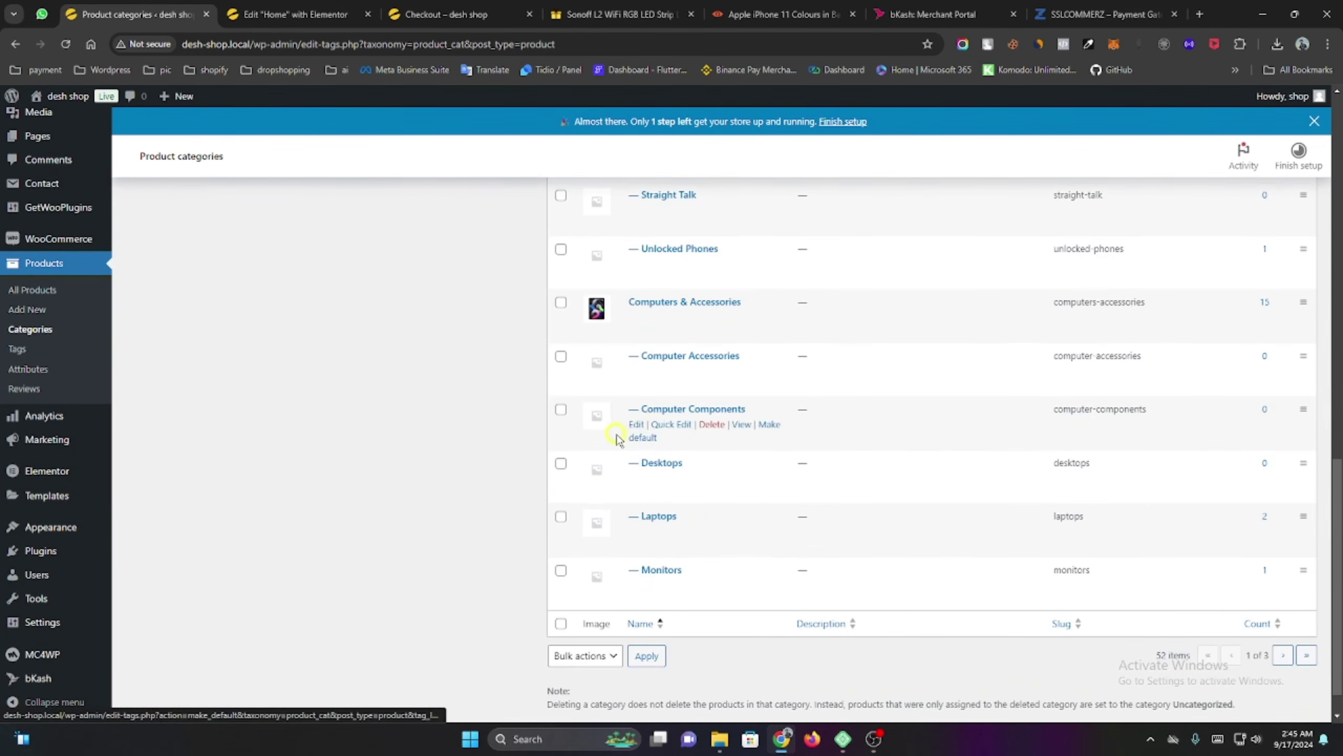
pyautogui.scroll(7, 680, 552)
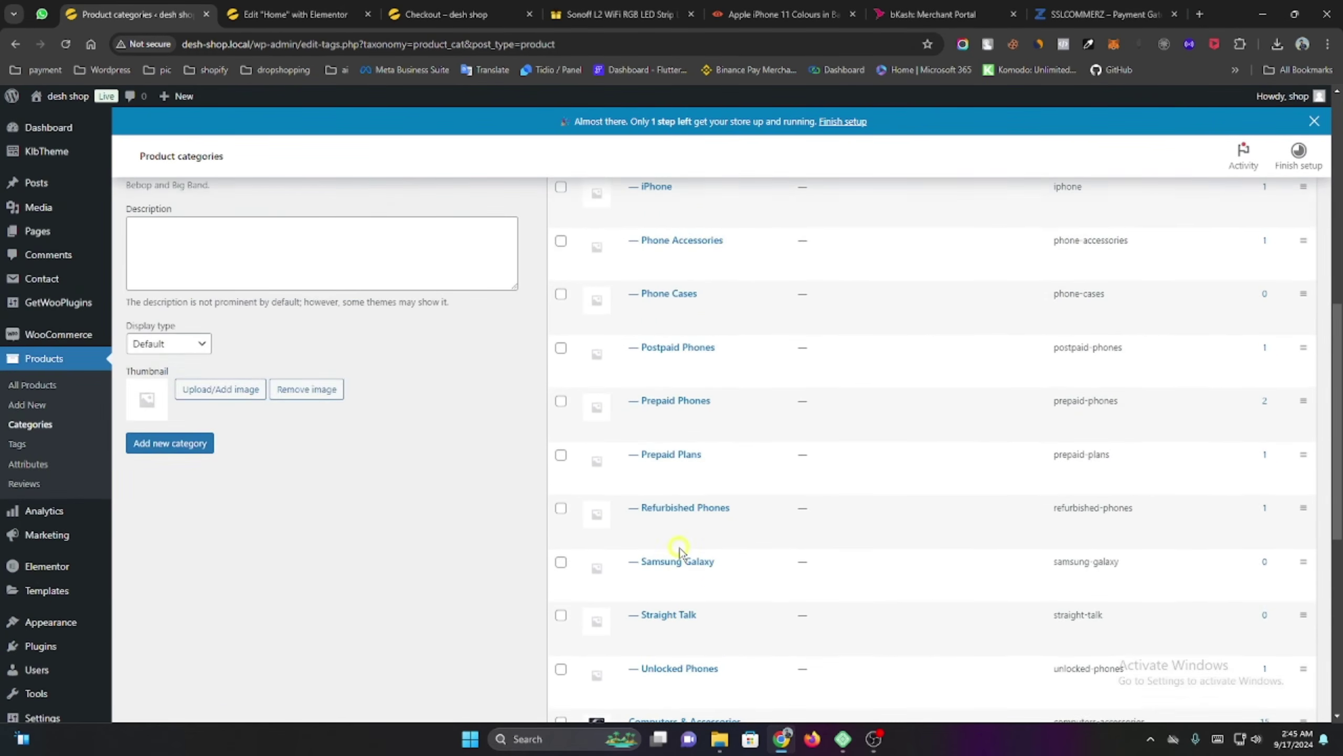
pyautogui.scroll(5, 680, 552)
pyautogui.scroll(-12, 682, 552)
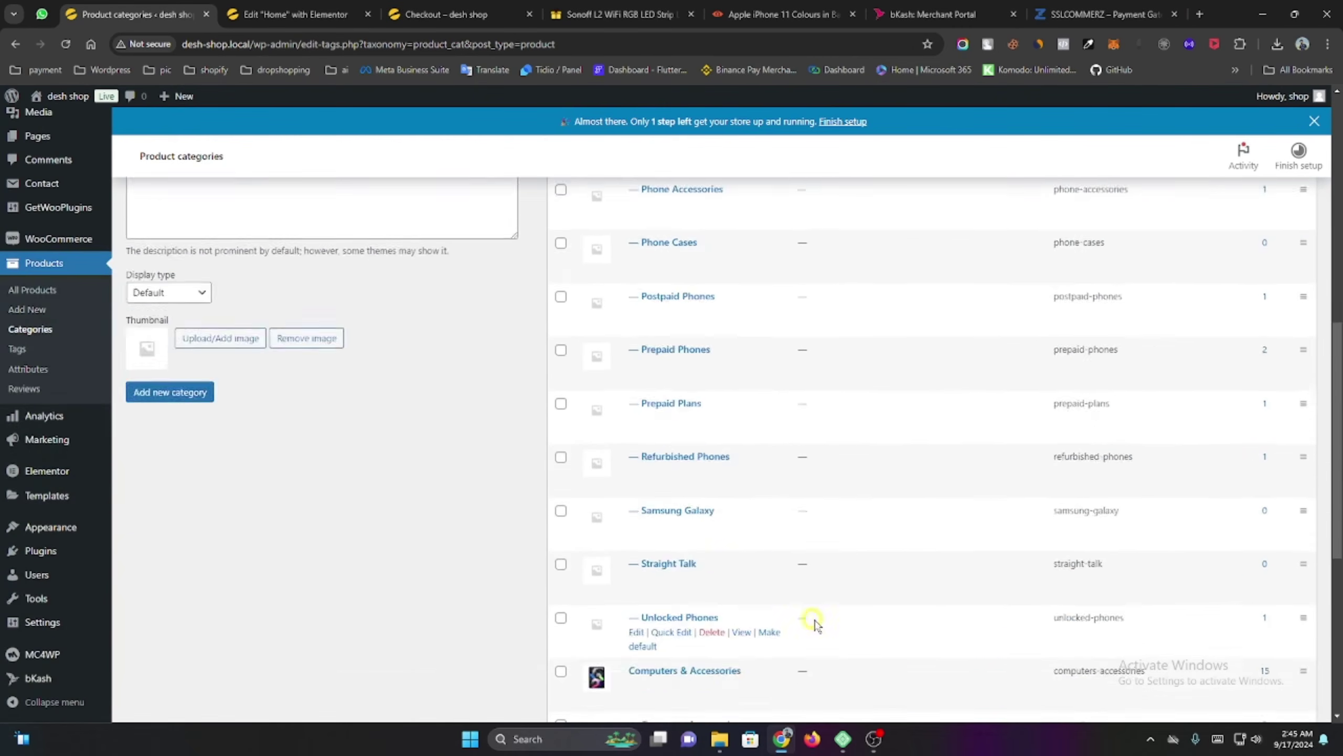
pyautogui.click(1285, 616)
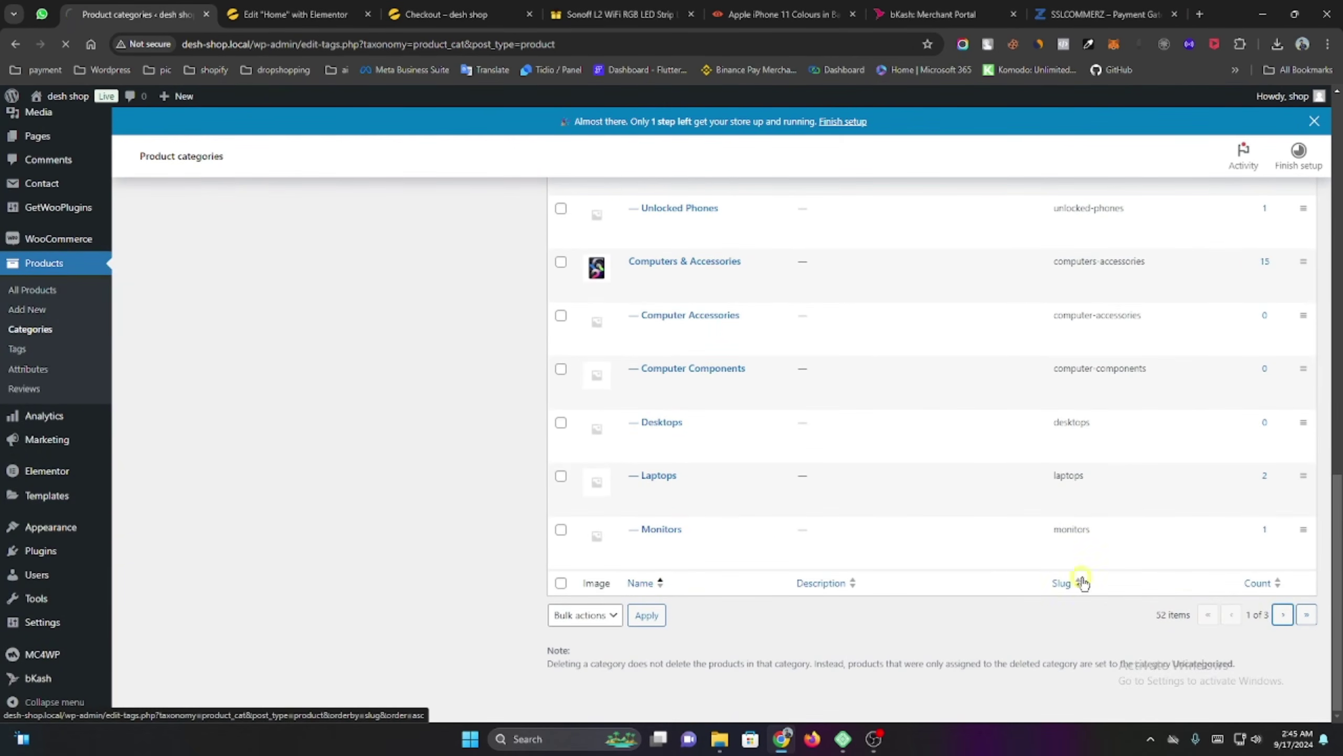
pyautogui.scroll(-5, 623, 347)
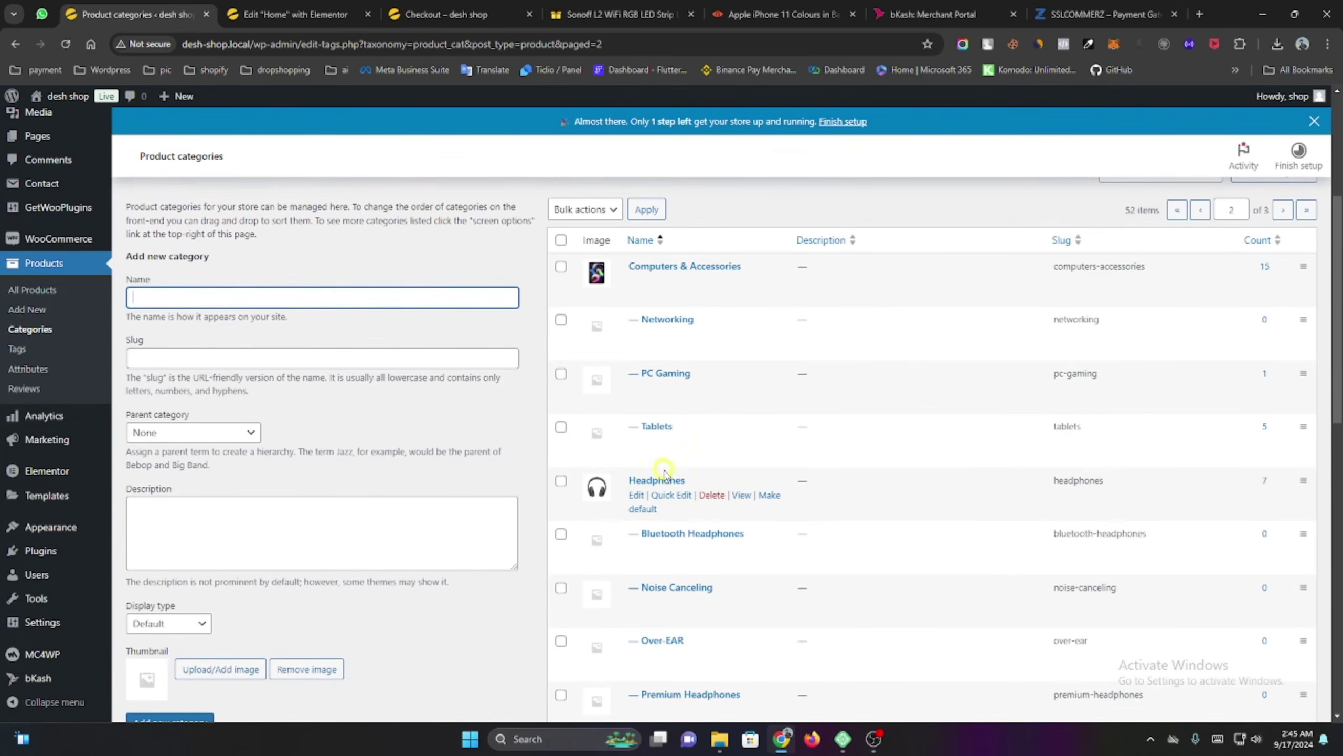
# Open the Headphones category storefront page in a new tab and browse its 7 products.
pyautogui.middleClick(741, 496)
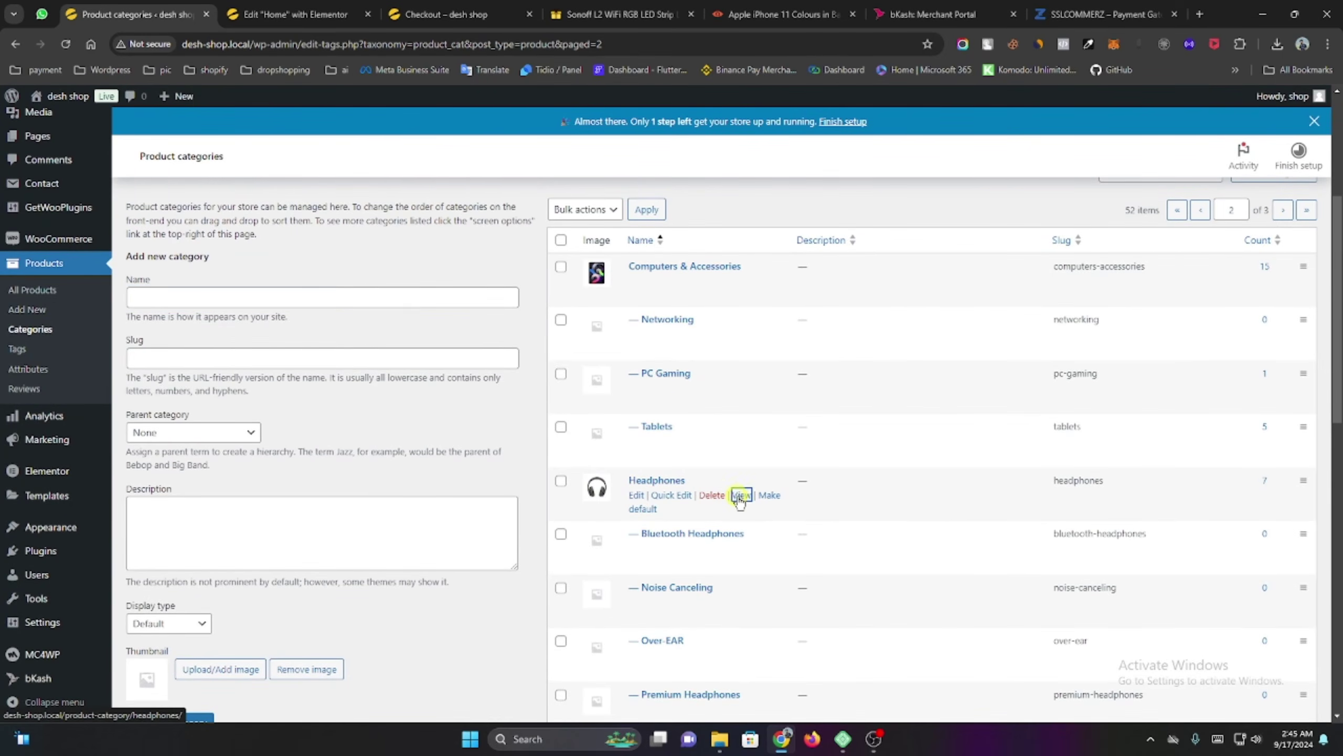
pyautogui.click(233, 5)
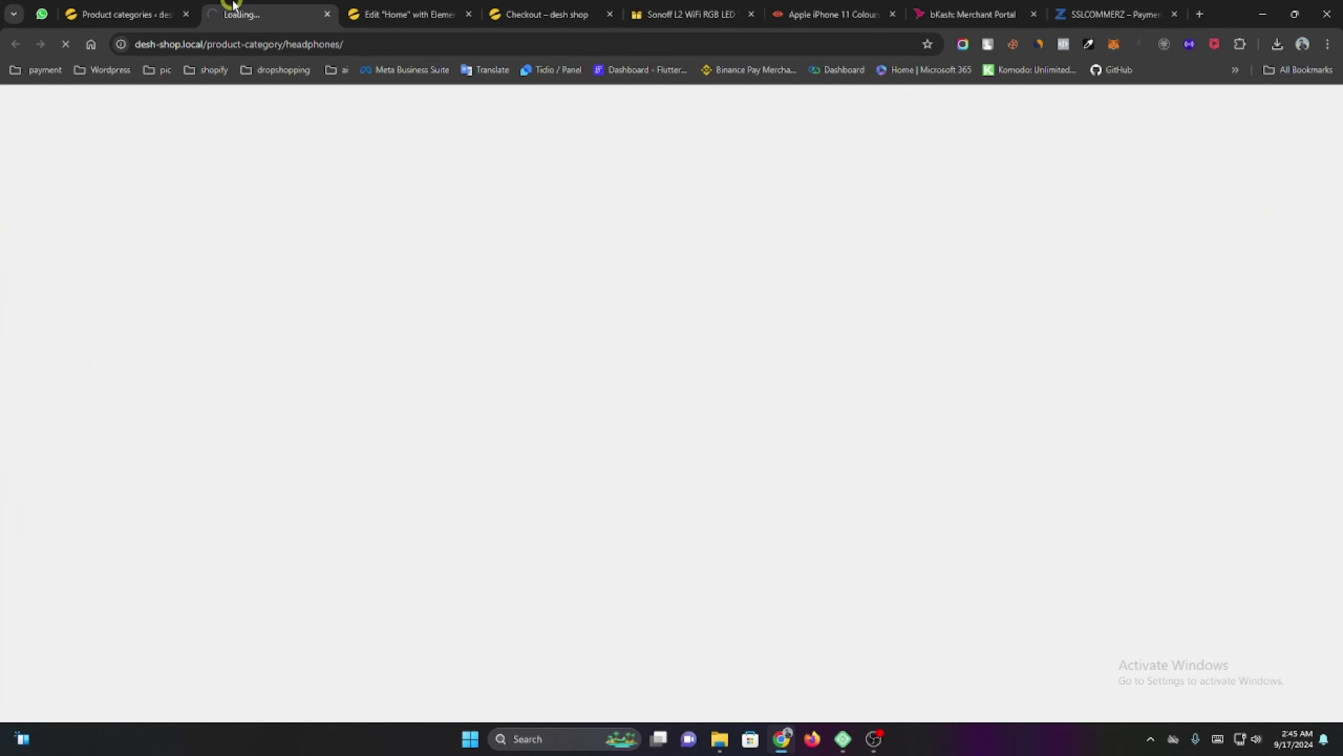
pyautogui.scroll(-10, 324, 324)
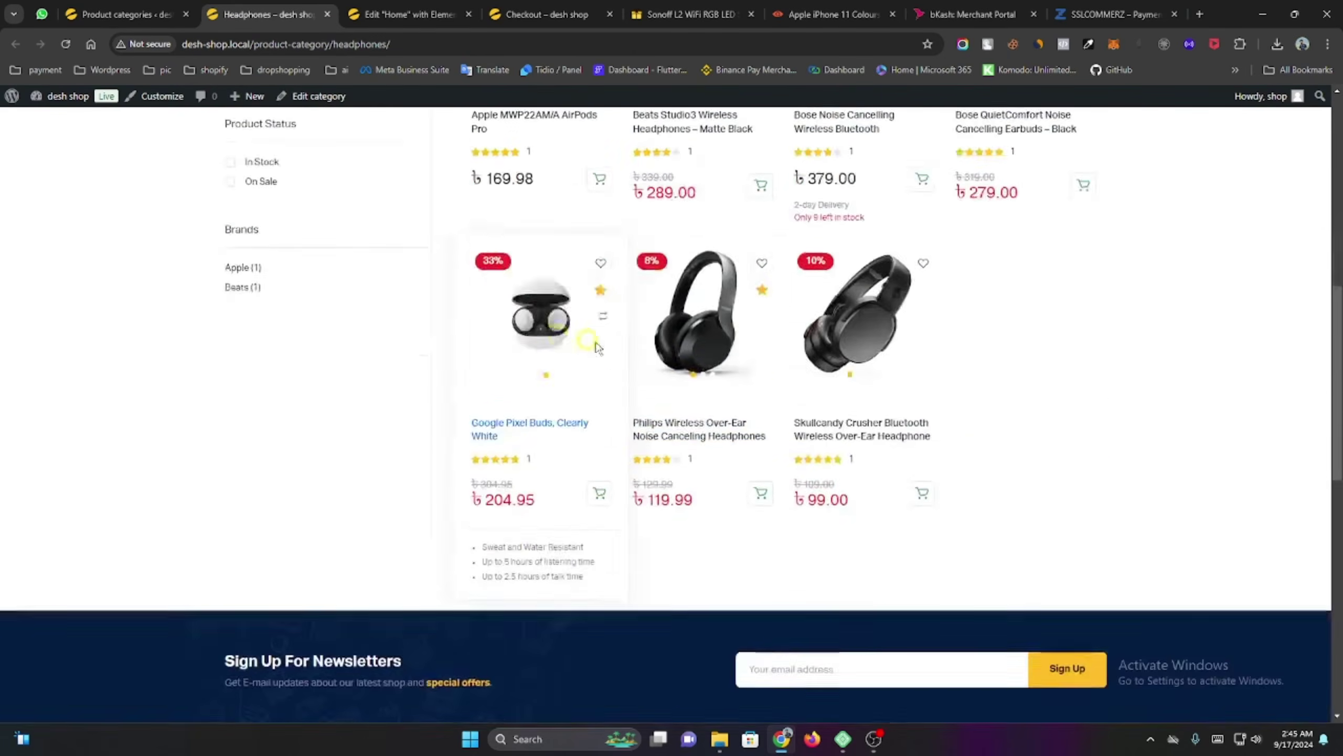
pyautogui.scroll(-3, 626, 354)
pyautogui.scroll(15, 627, 354)
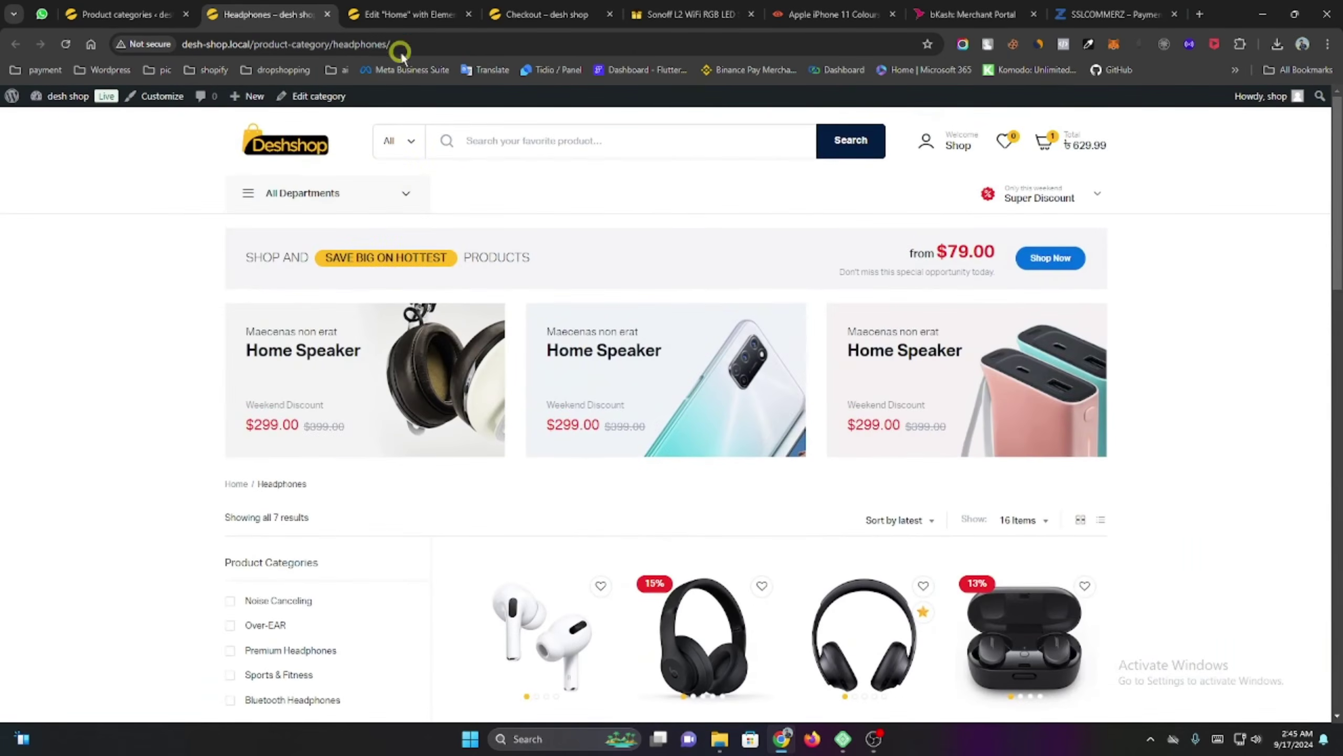
# Copy the Headphones category page URL and close that tab.
pyautogui.click(409, 46)
pyautogui.rightClick(409, 46)
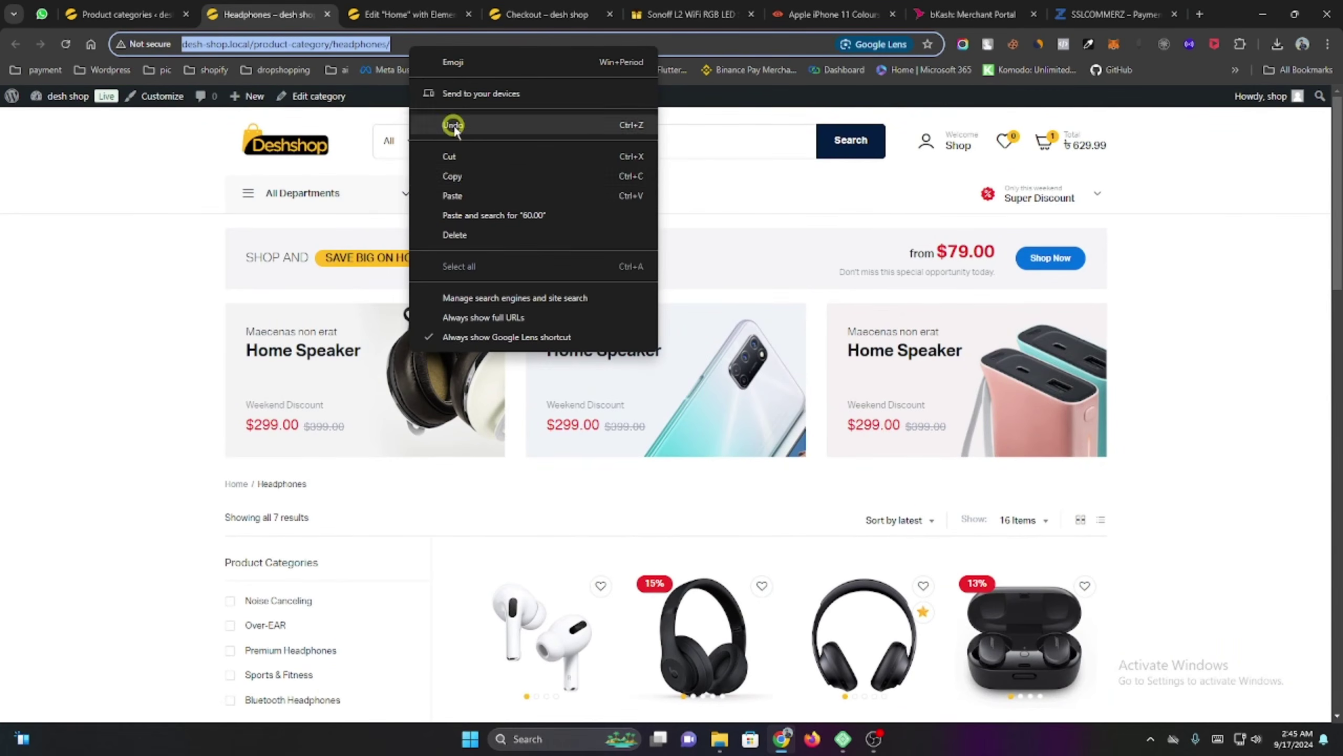
pyautogui.click(472, 180)
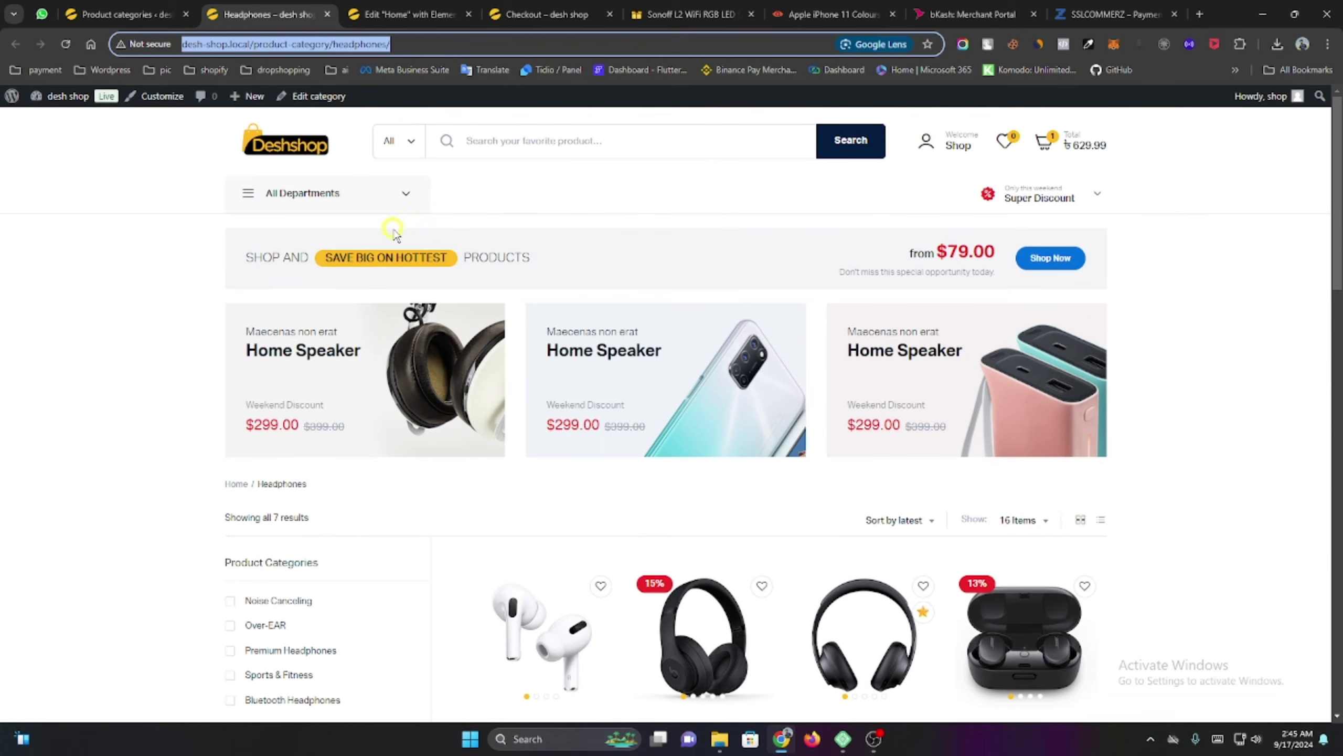
pyautogui.click(326, 15)
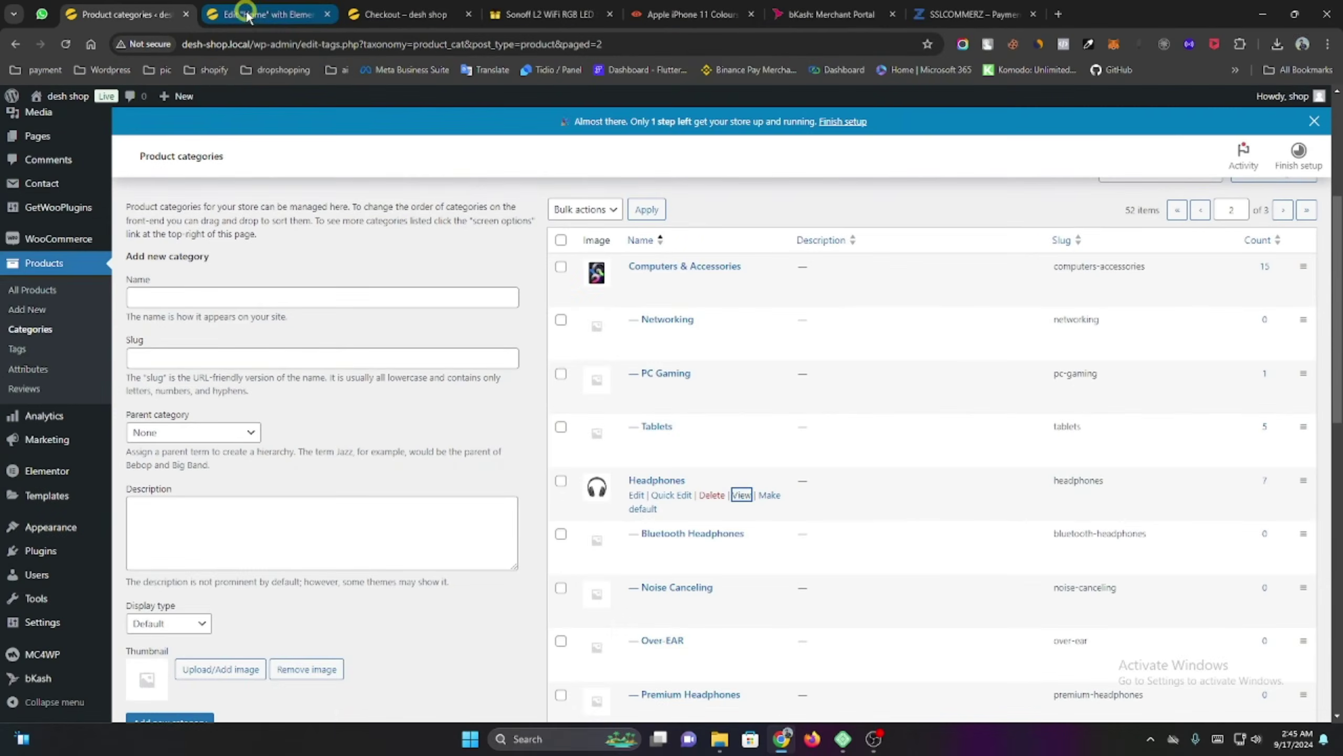
# Paste the Headphones category URL as the View All button link and publish the Home page.
pyautogui.click(247, 17)
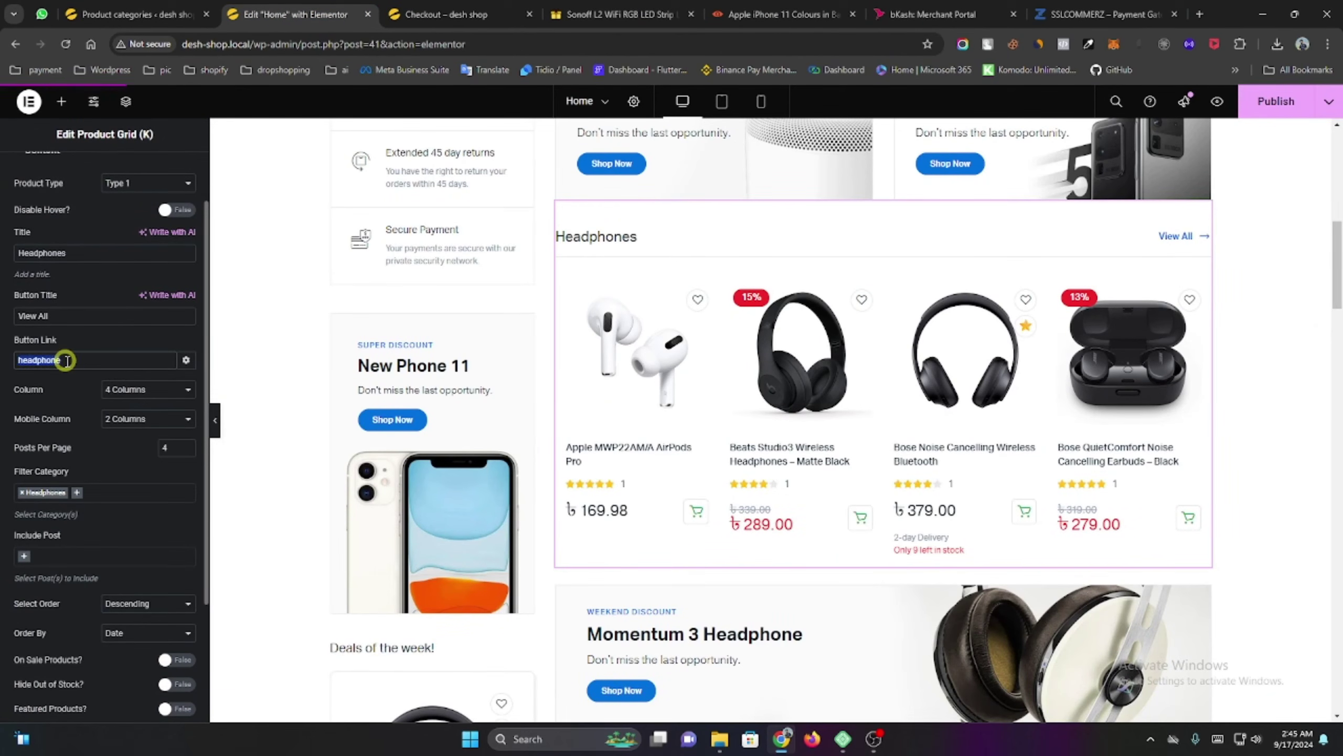
pyautogui.hotkey('ctrl', 'v')
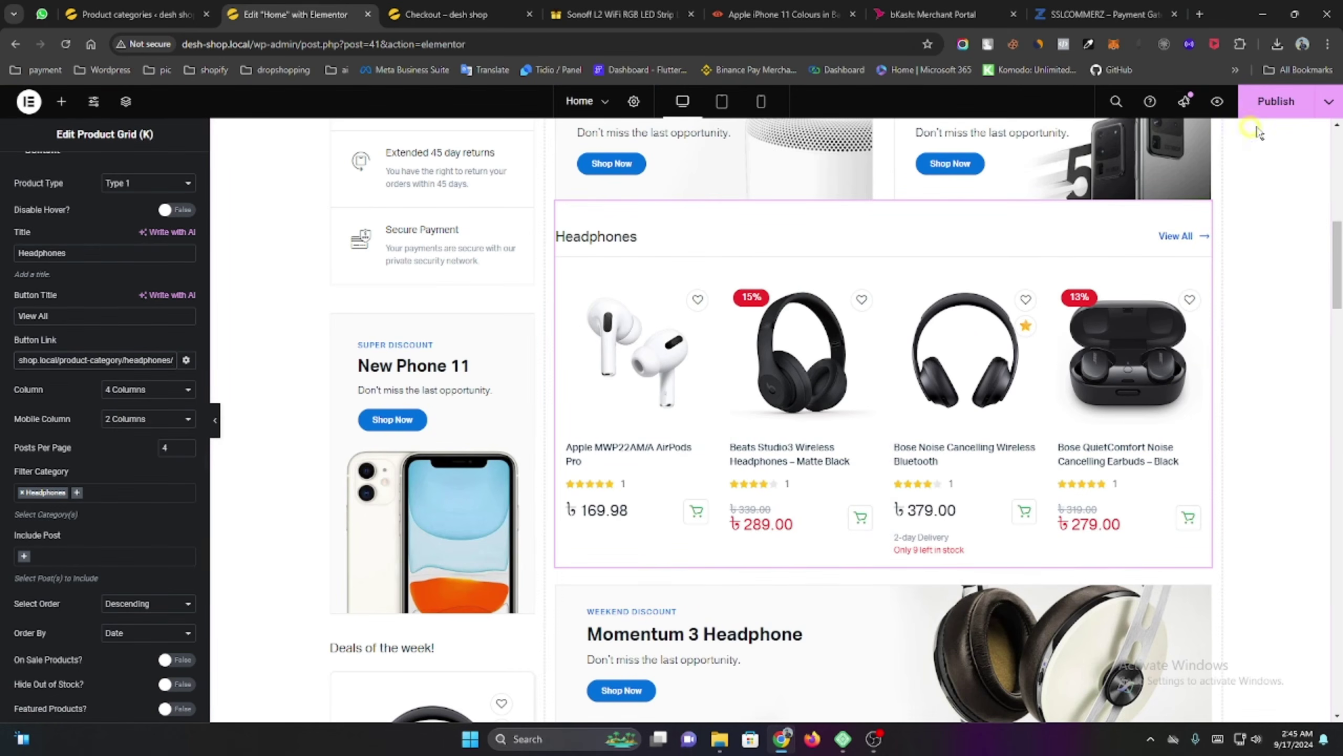
pyautogui.click(1296, 106)
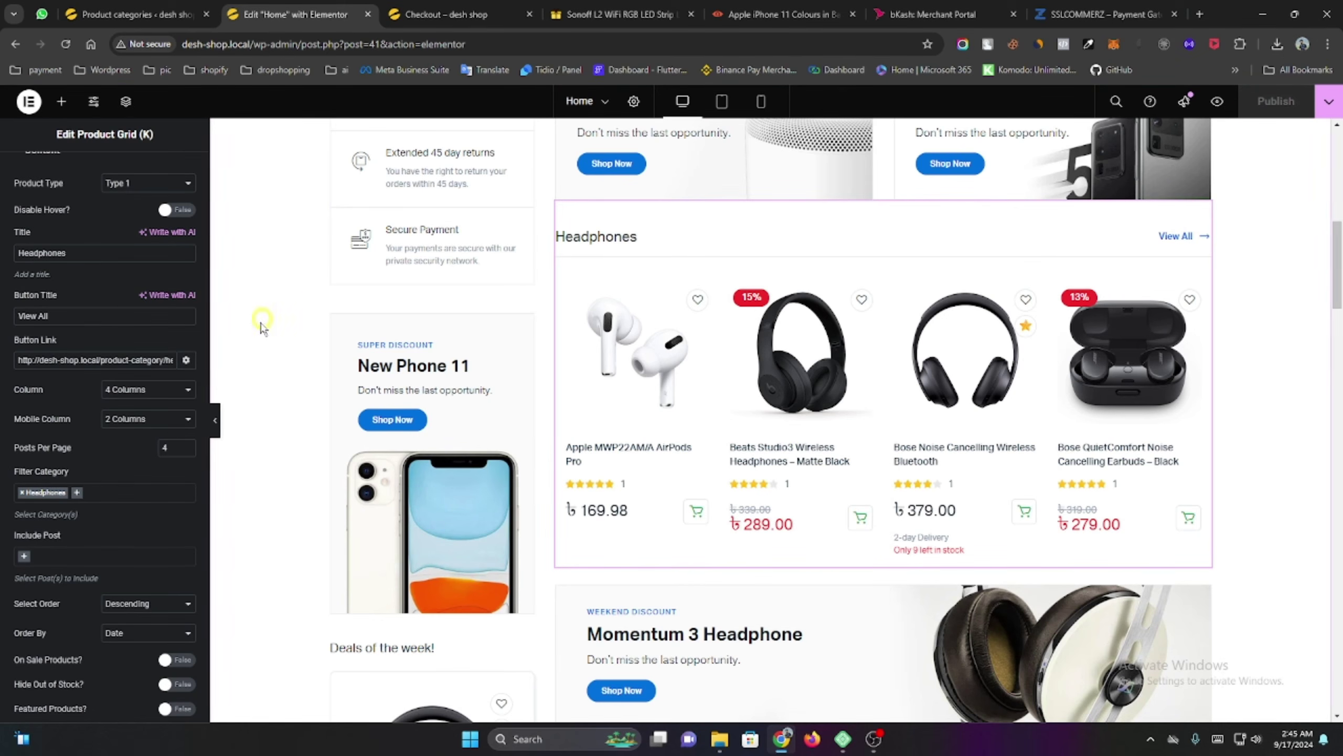
# Open the Momentum 3 Headphone banner's settings.
pyautogui.scroll(-5, 980, 480)
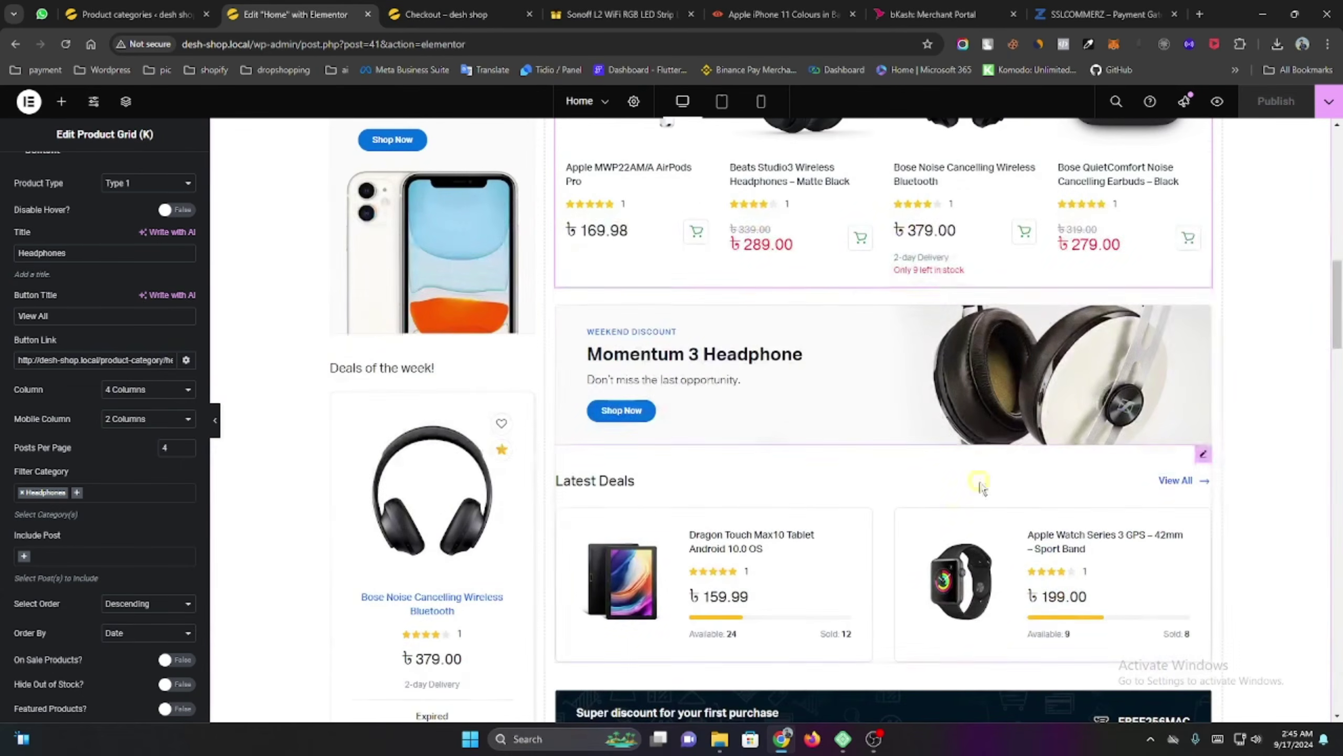
pyautogui.click(1202, 300)
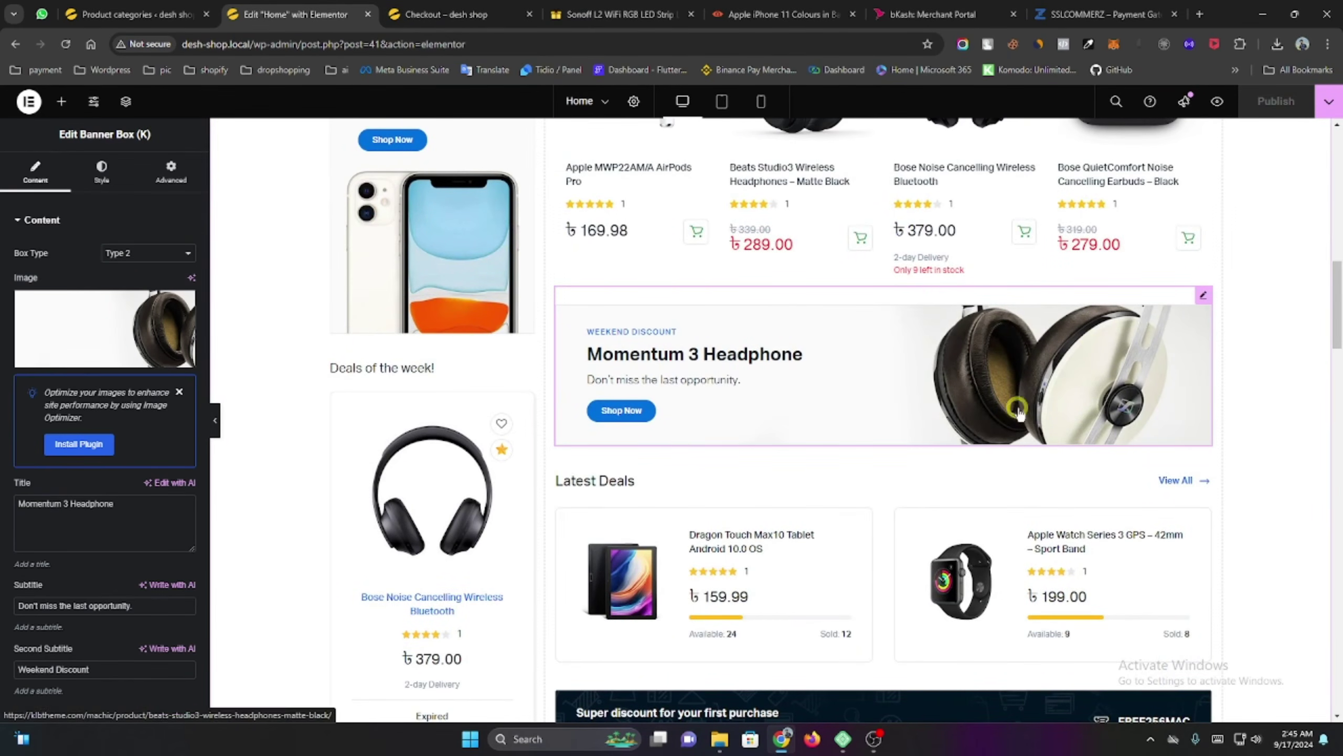
pyautogui.scroll(-4, 888, 365)
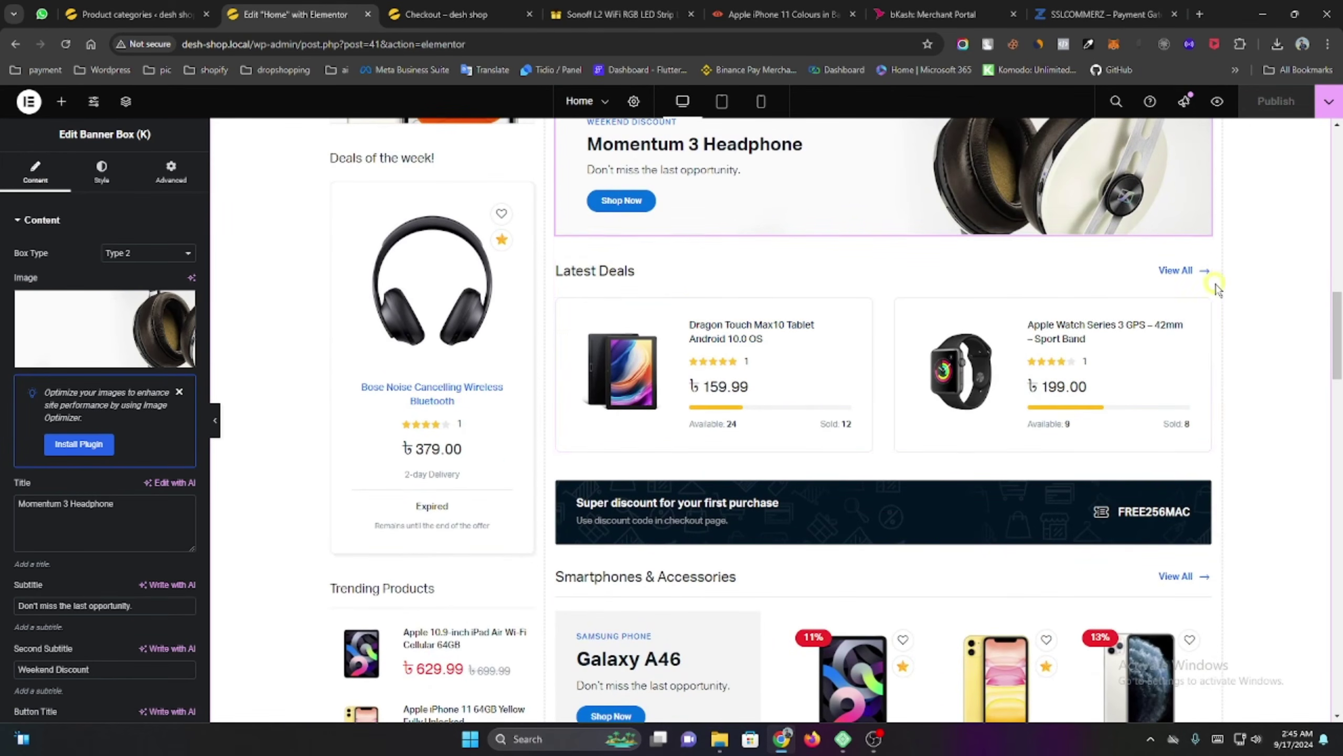
# In Latest Deals' Include Post, replace the Apple Watch with the VIZIO 75 inch 4K TV.
pyautogui.click(1203, 245)
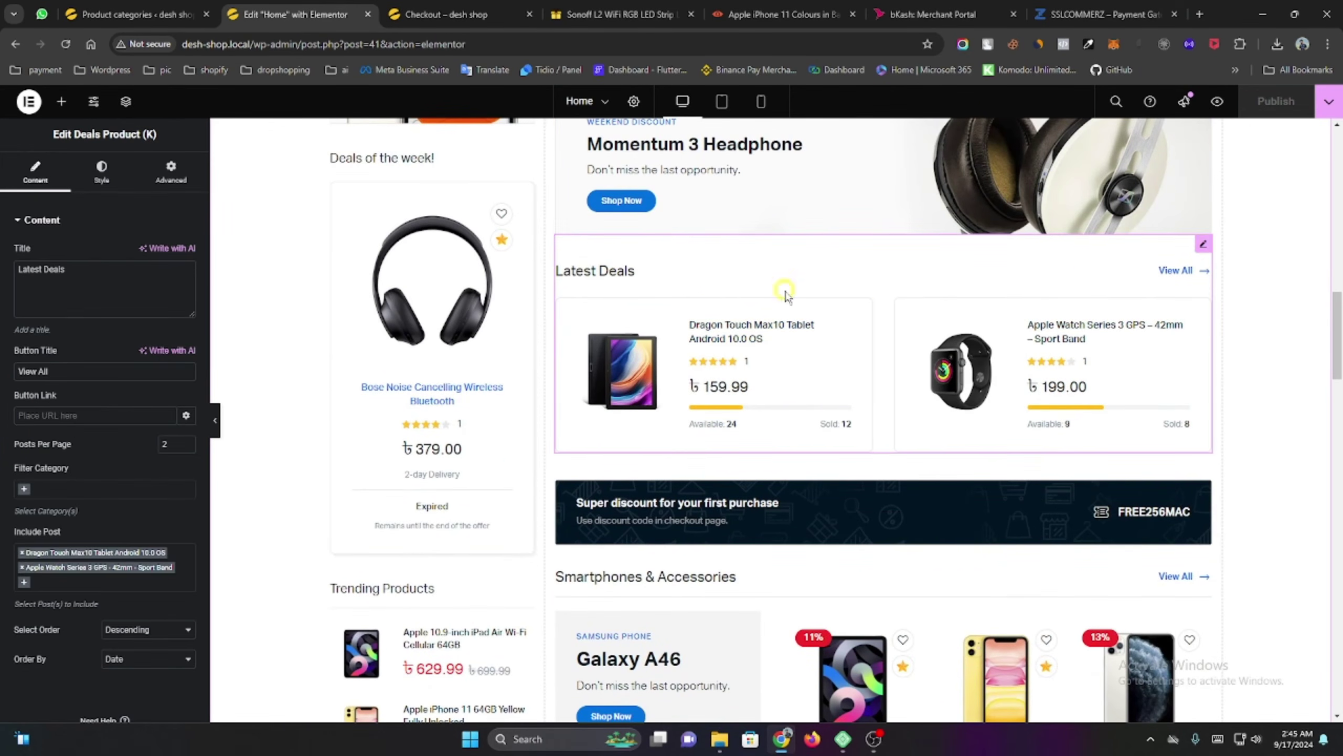
pyautogui.scroll(-1, 43, 465)
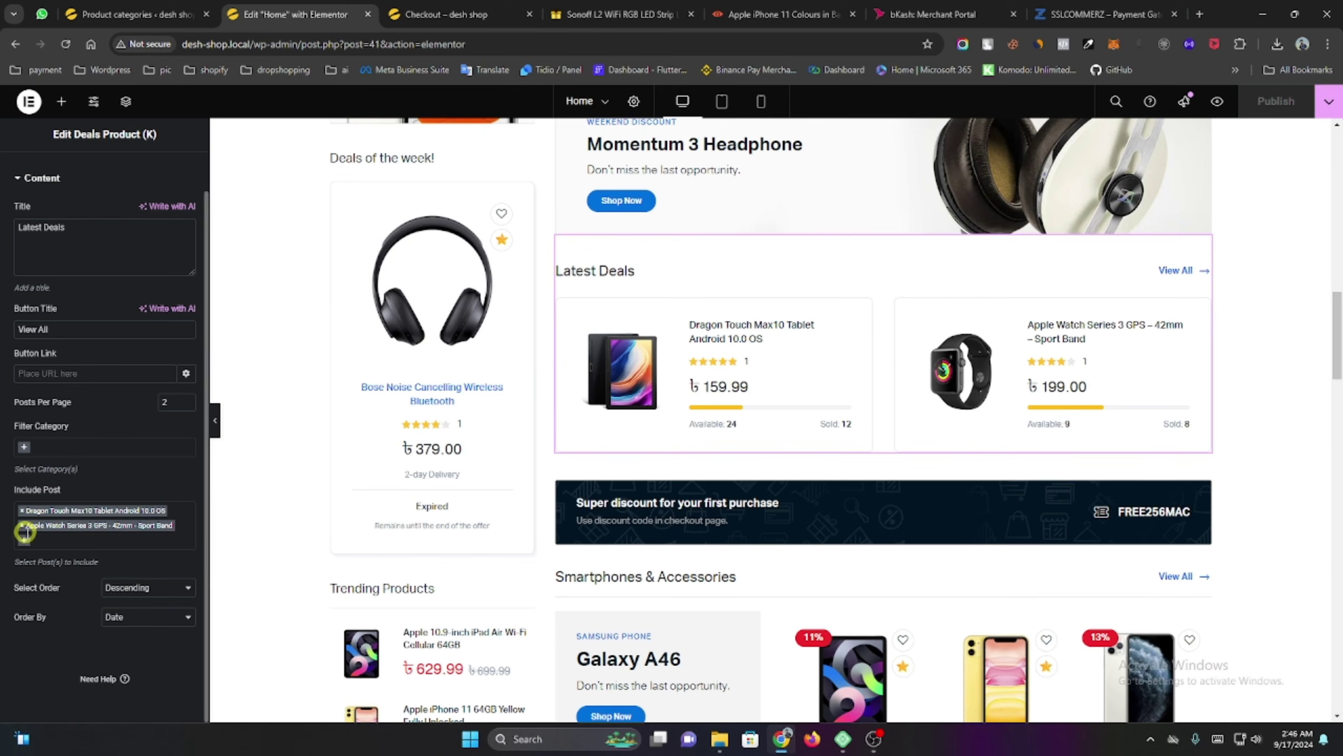
pyautogui.click(22, 525)
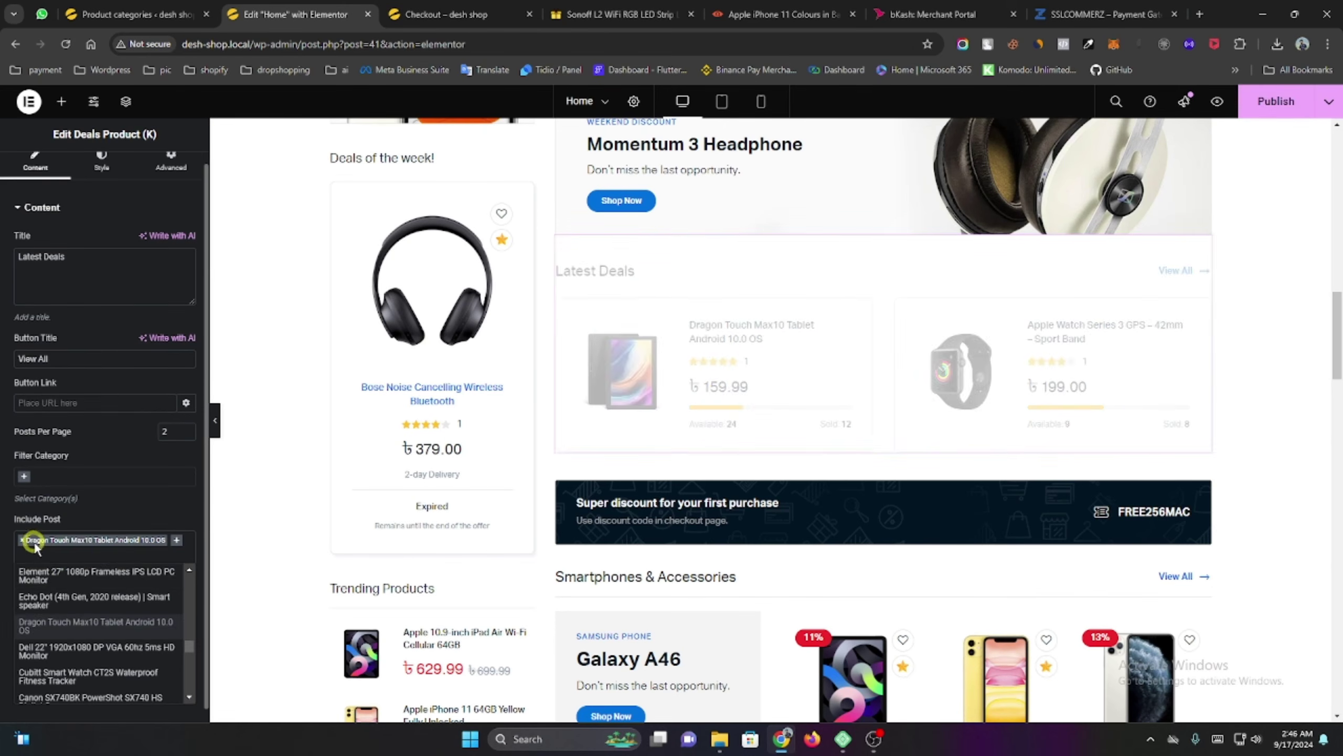
pyautogui.scroll(10, 130, 634)
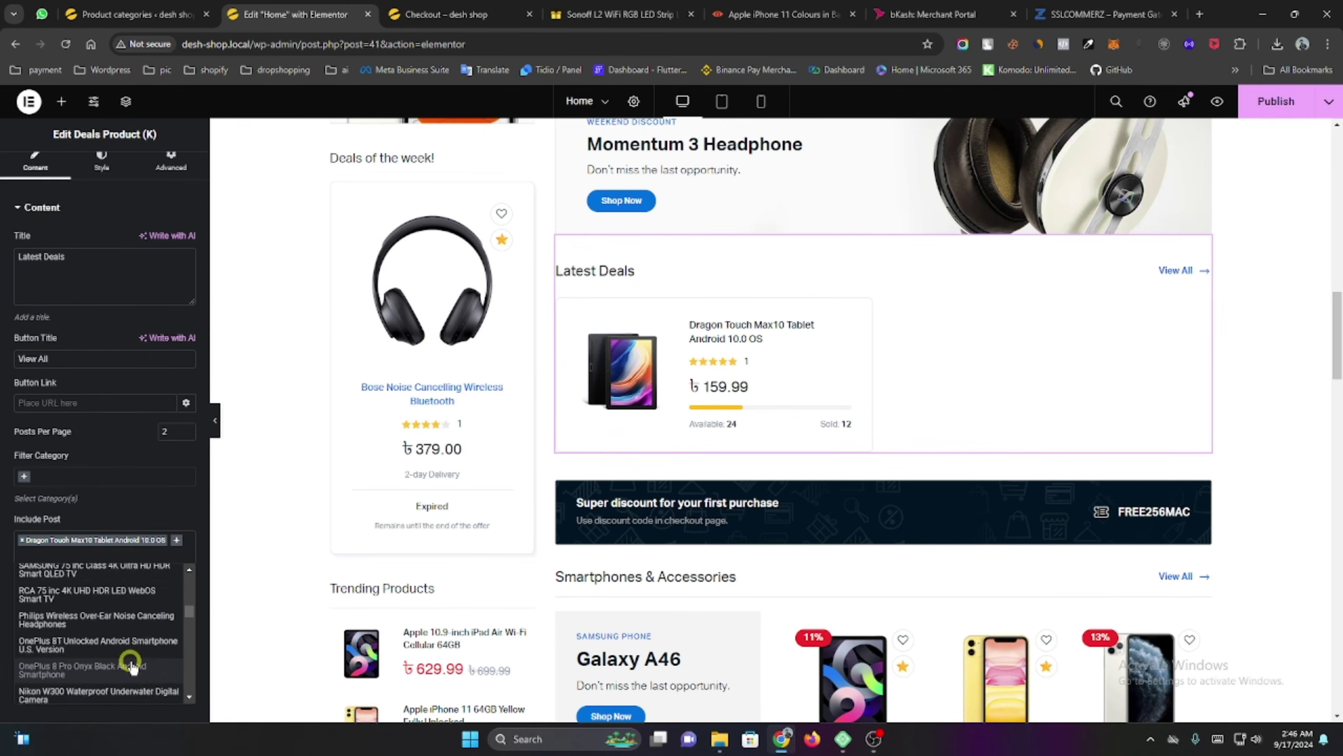
pyautogui.scroll(-3, 130, 659)
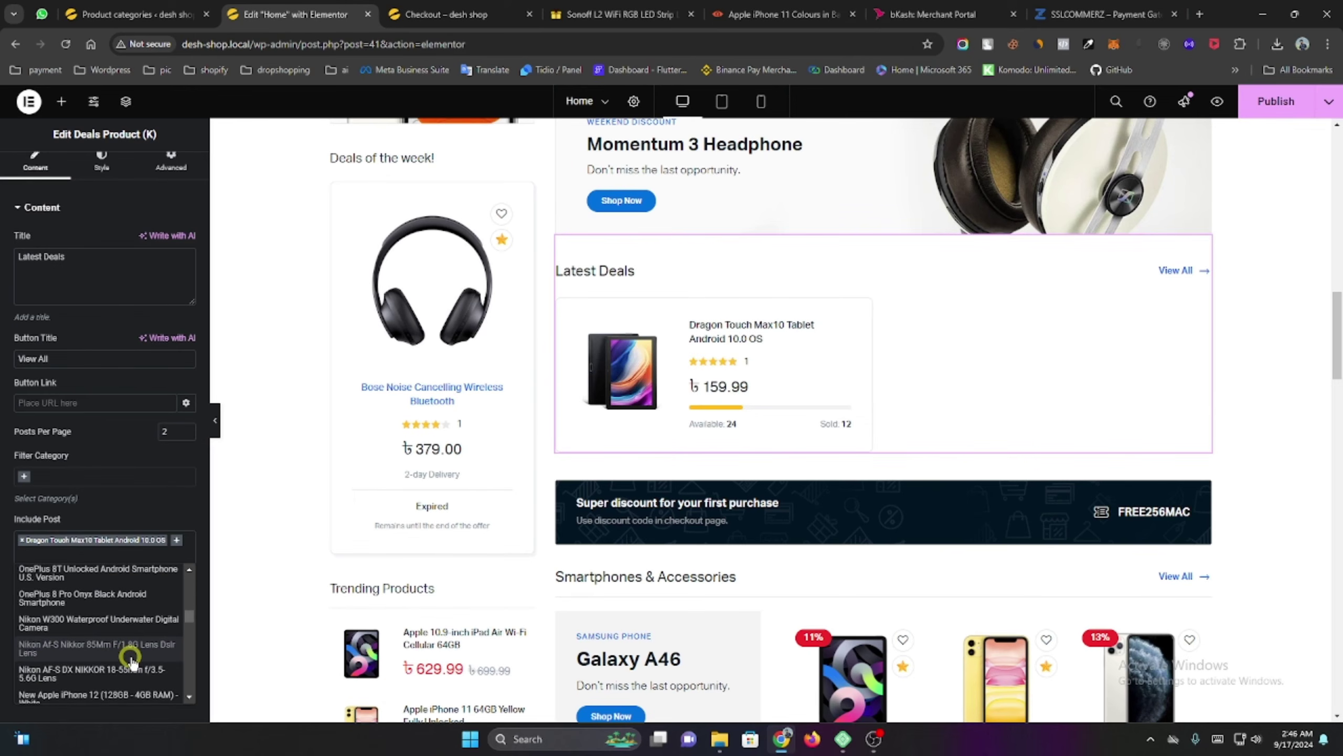
pyautogui.scroll(3, 122, 653)
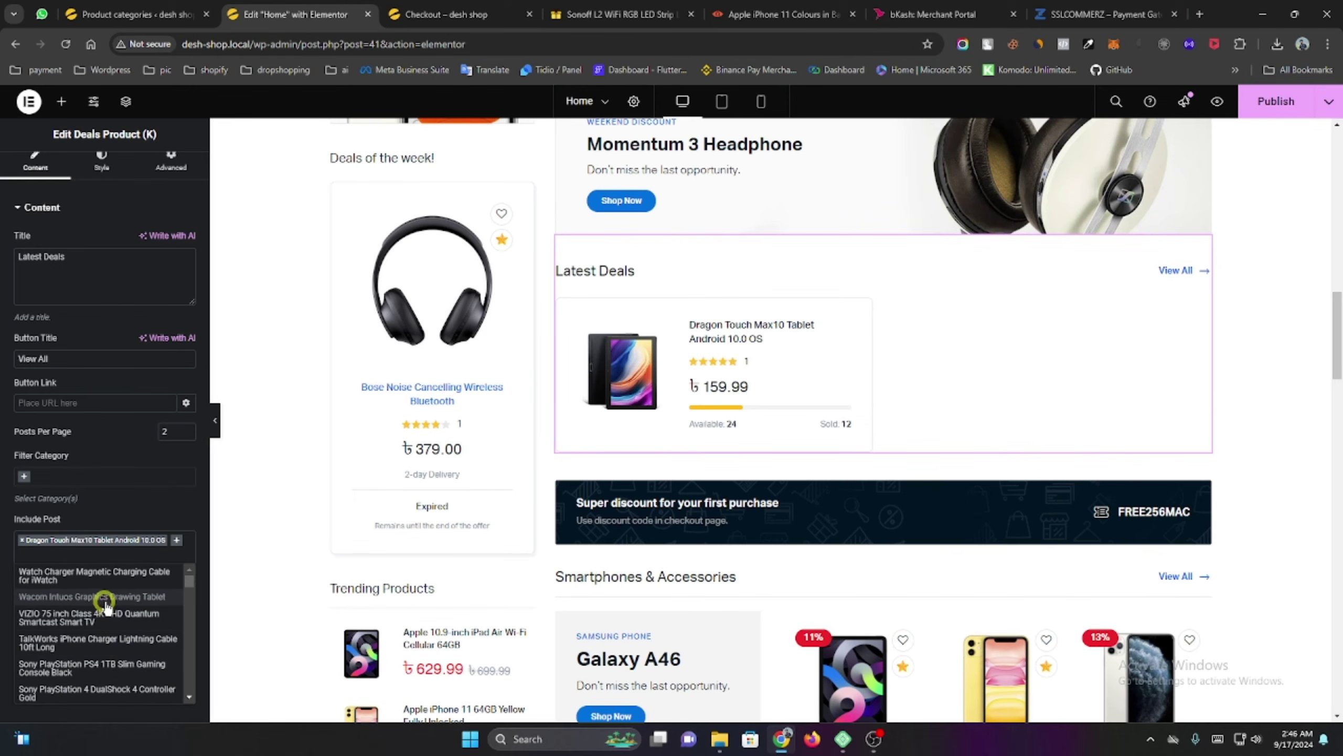
pyautogui.click(96, 618)
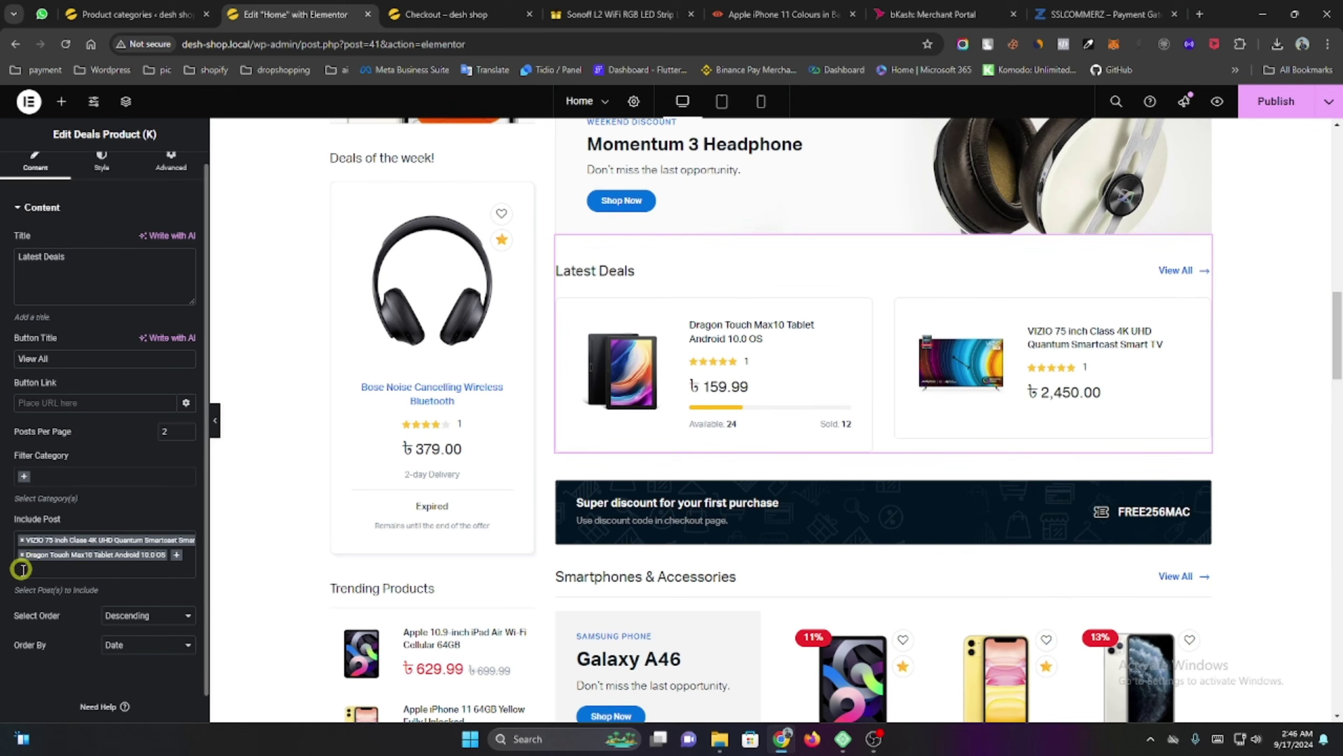
pyautogui.scroll(-1, 74, 565)
pyautogui.scroll(-5, 524, 550)
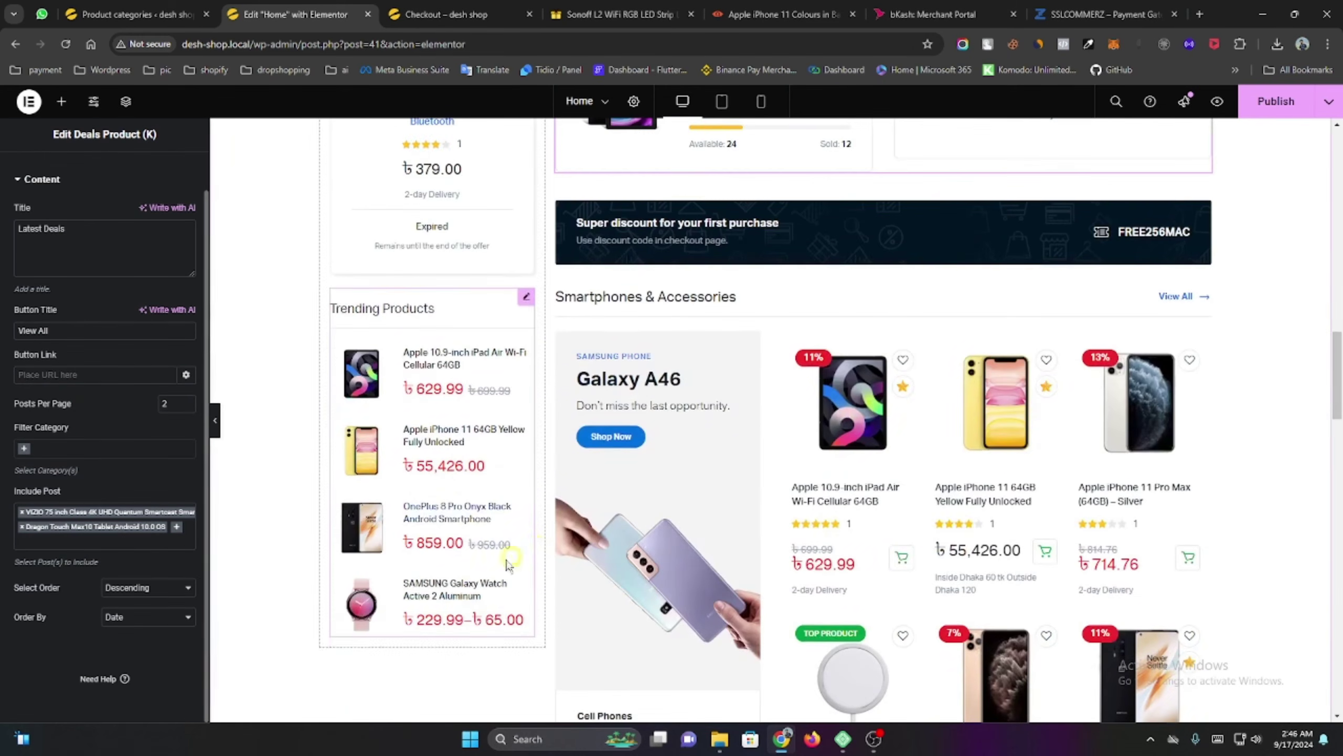
pyautogui.scroll(-1, 371, 424)
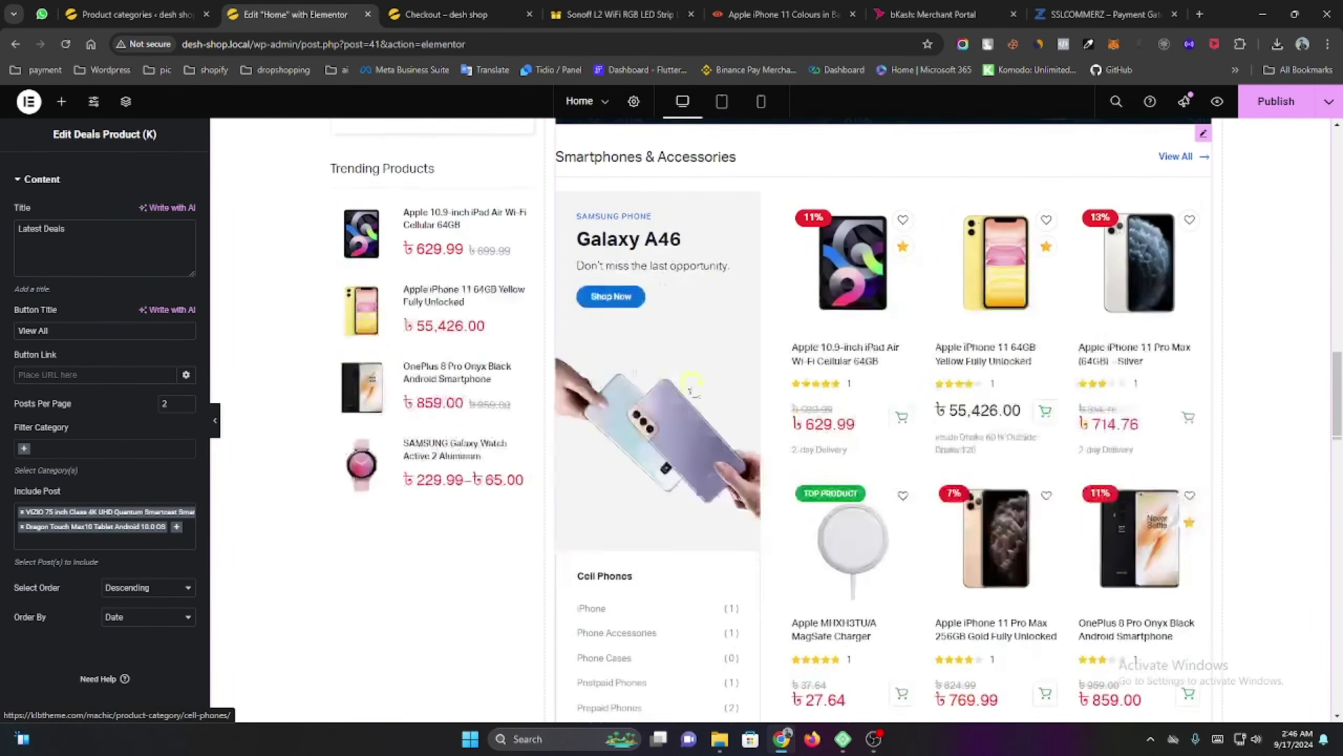
pyautogui.scroll(9, 503, 265)
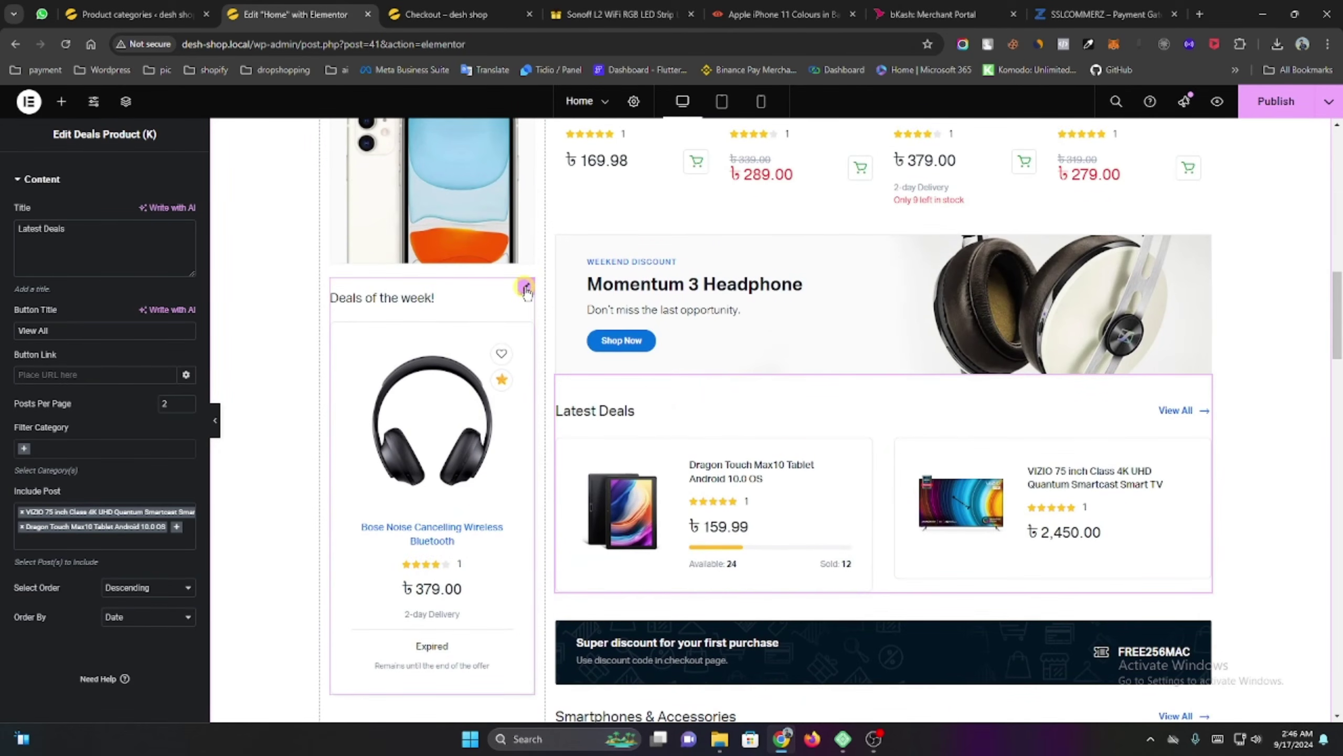
# Check the Deals of the week settings, then open the Trending Products list settings.
pyautogui.click(525, 289)
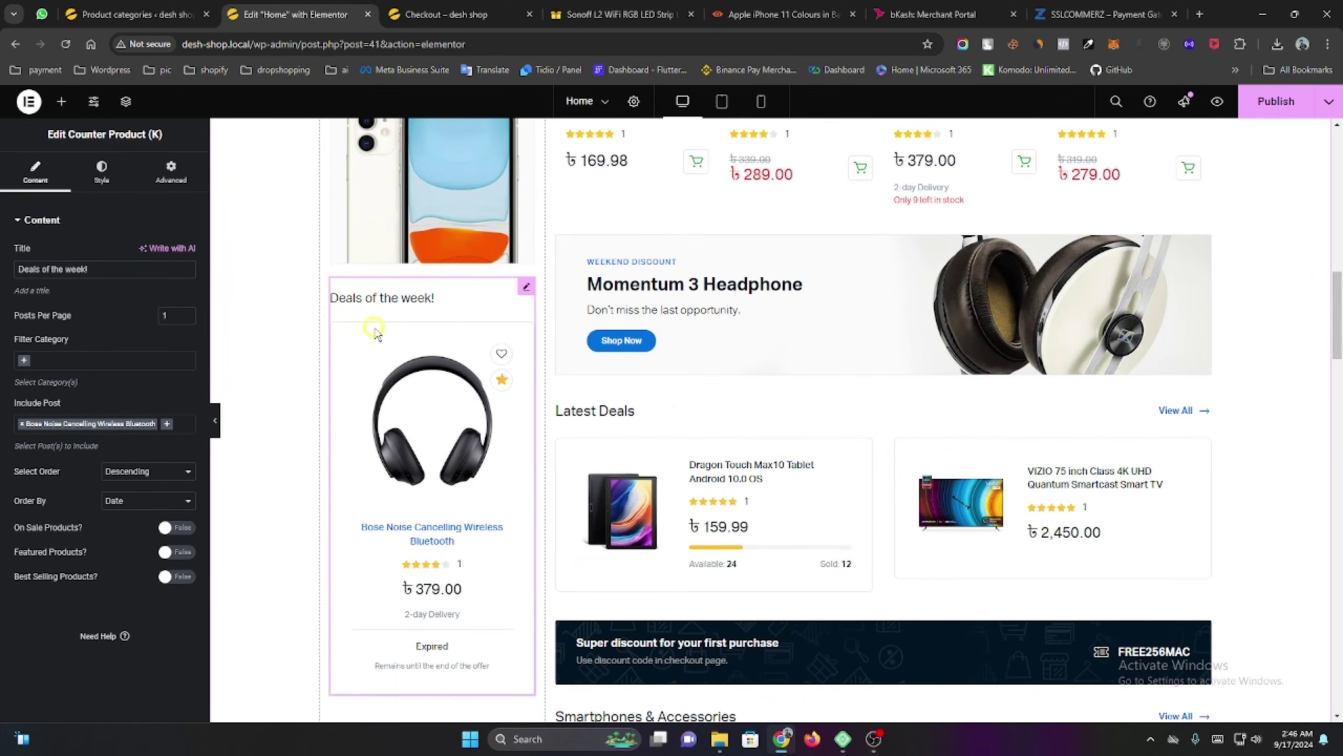
pyautogui.scroll(-3, 460, 514)
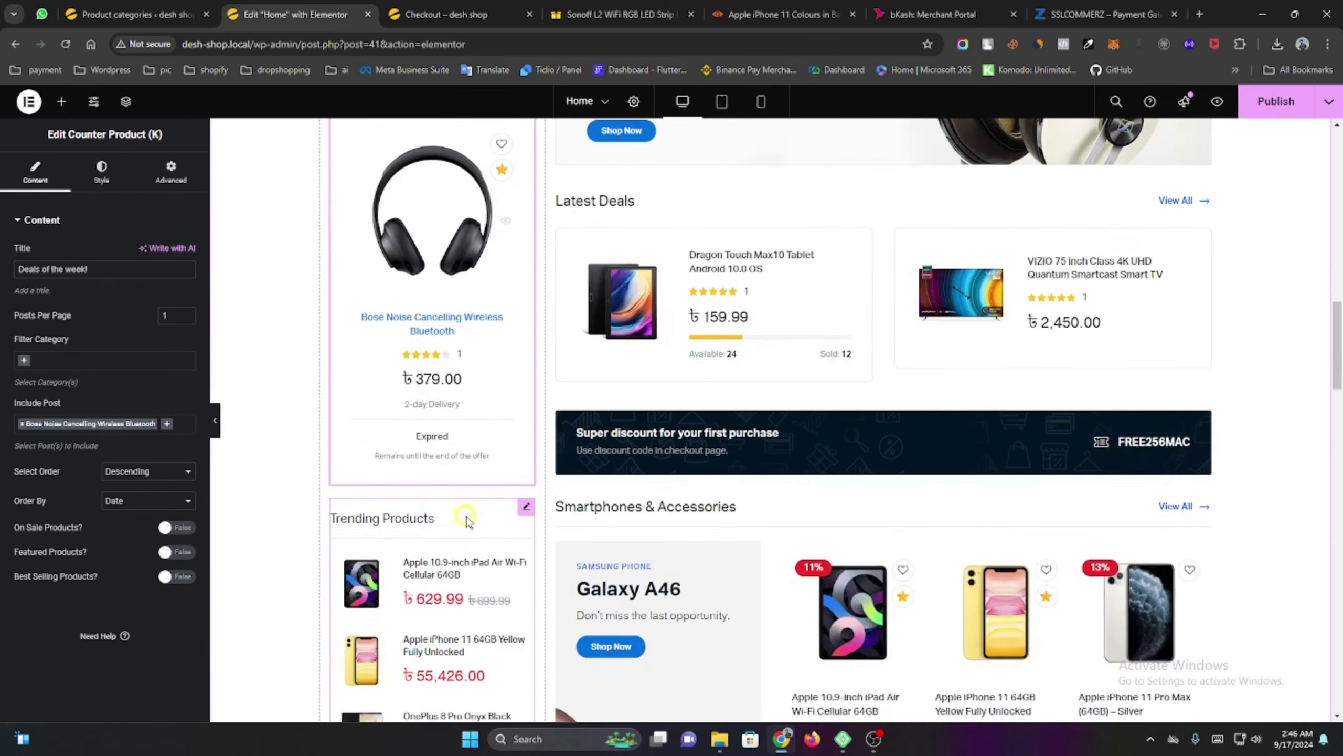
pyautogui.scroll(2, 468, 519)
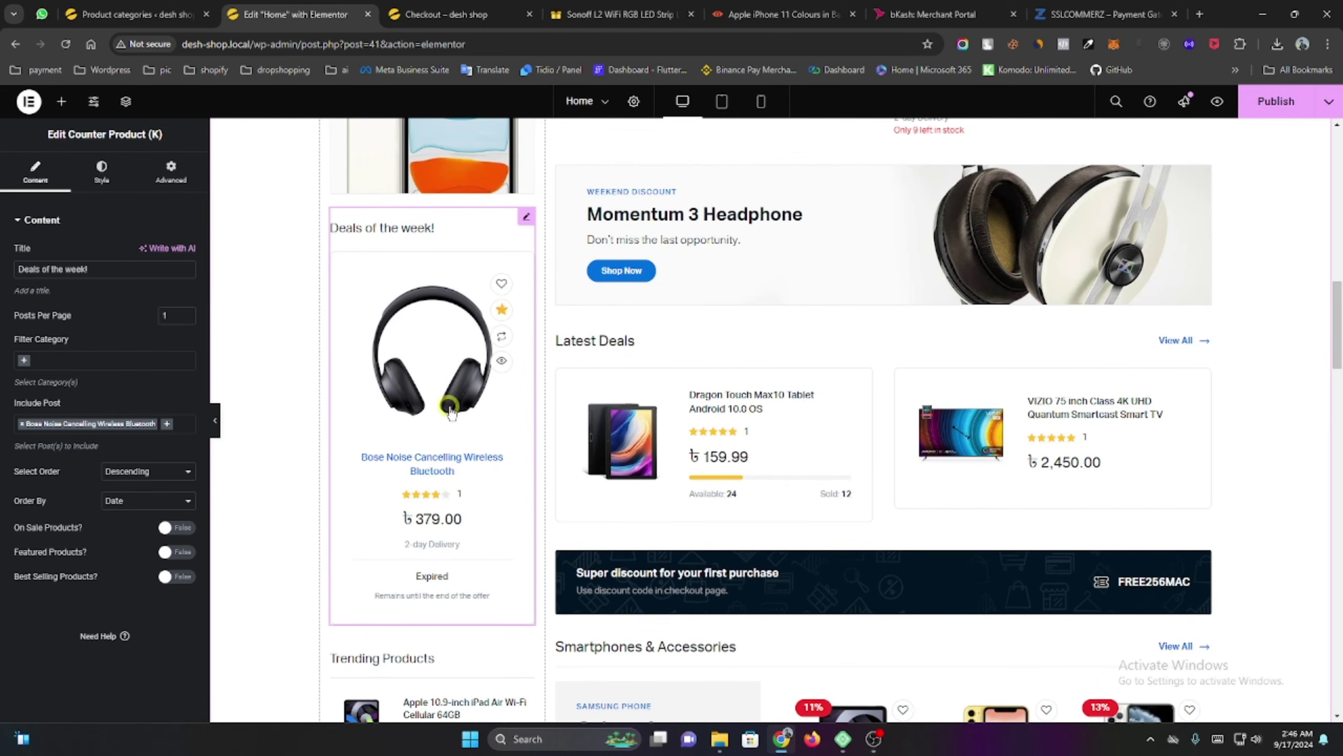
pyautogui.scroll(-5, 340, 385)
pyautogui.click(349, 391)
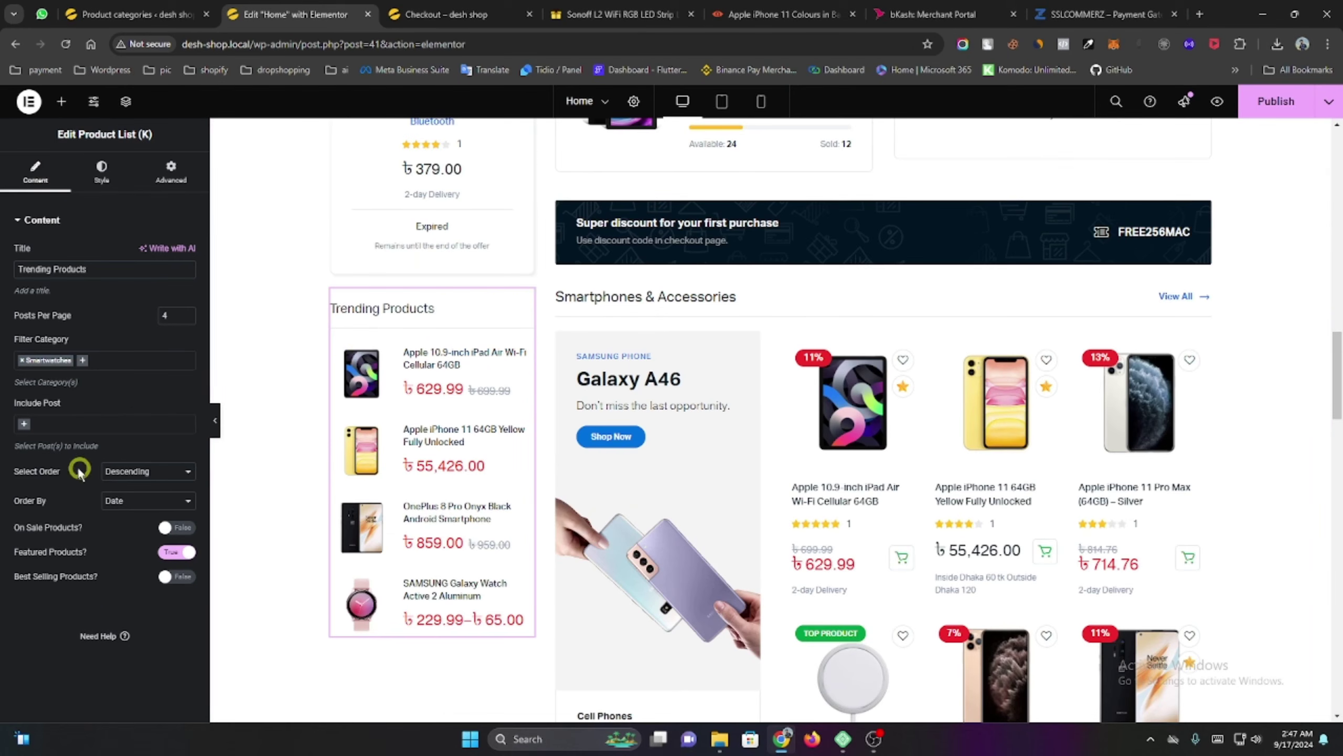
# Add Samsung Galaxy A72 and the black New Apple iPhone 12 to Trending Products' Include Post.
pyautogui.click(30, 424)
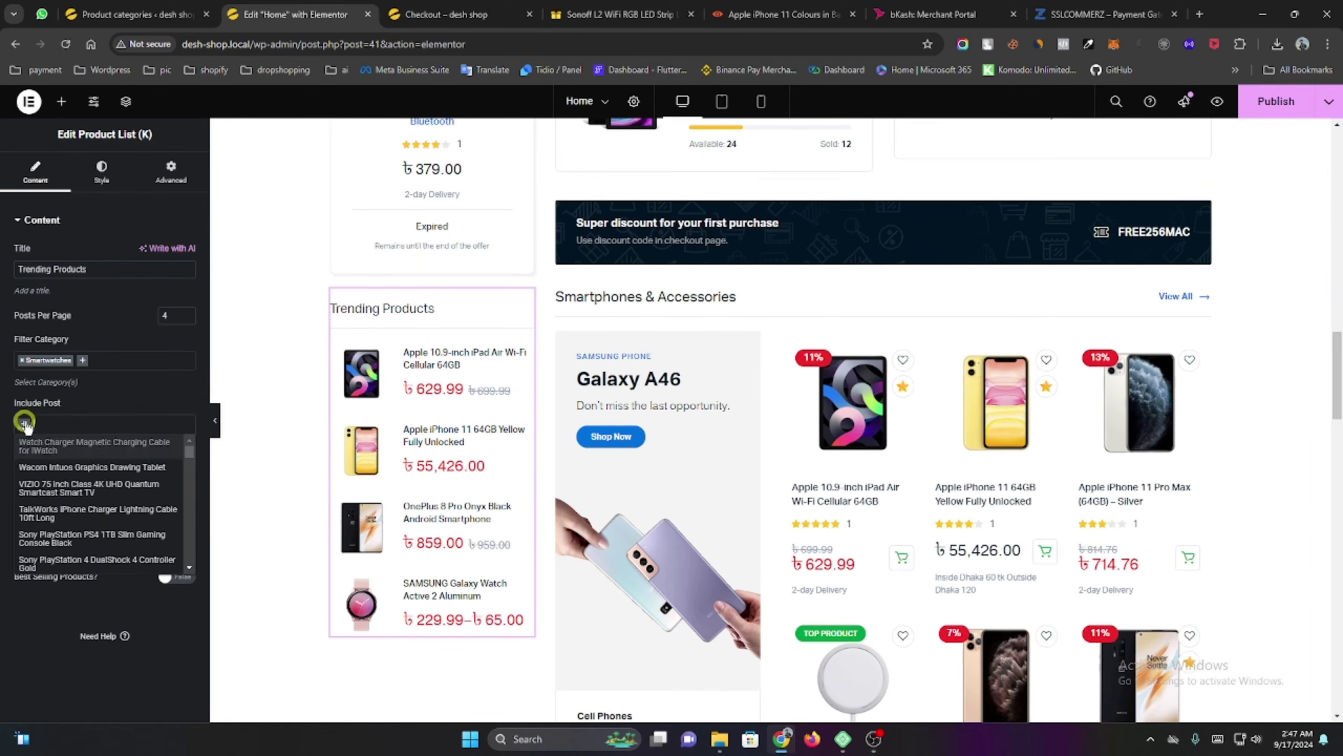
pyautogui.scroll(-3, 79, 524)
pyautogui.click(76, 526)
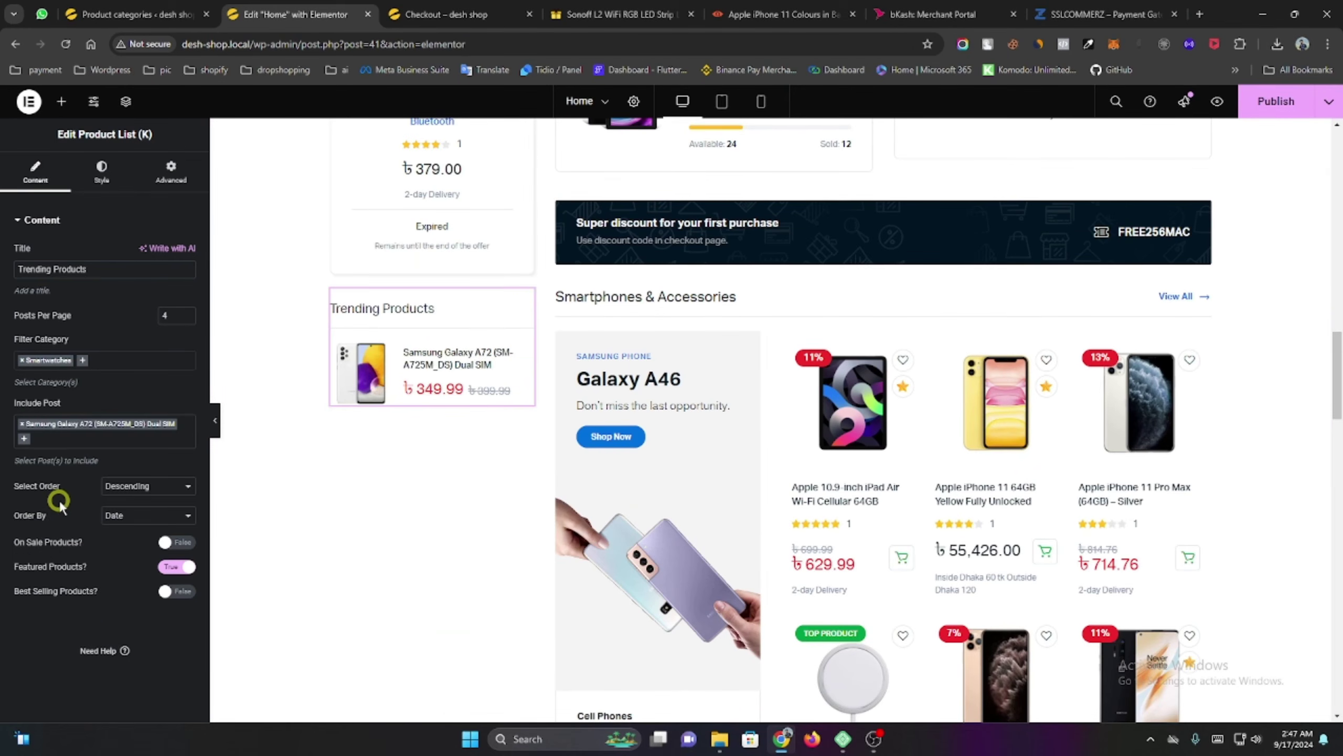
pyautogui.click(22, 440)
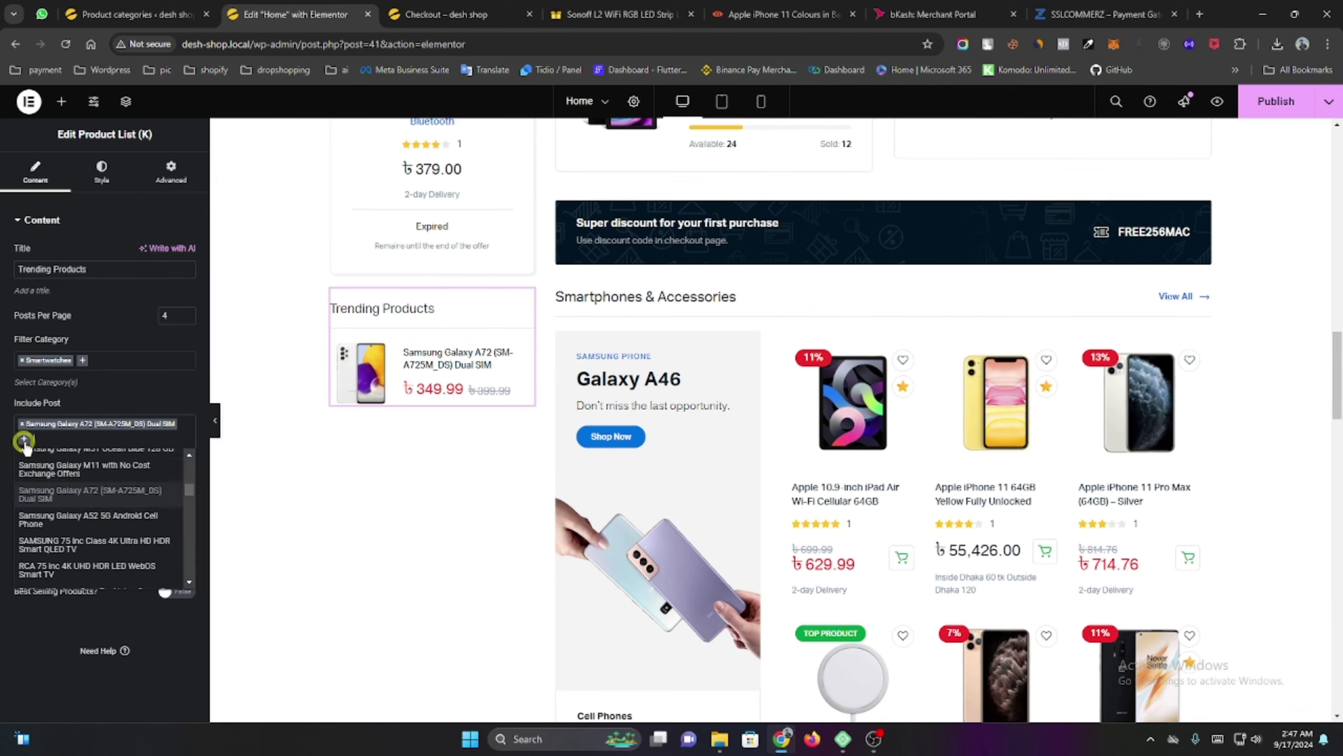
pyautogui.scroll(-2, 80, 550)
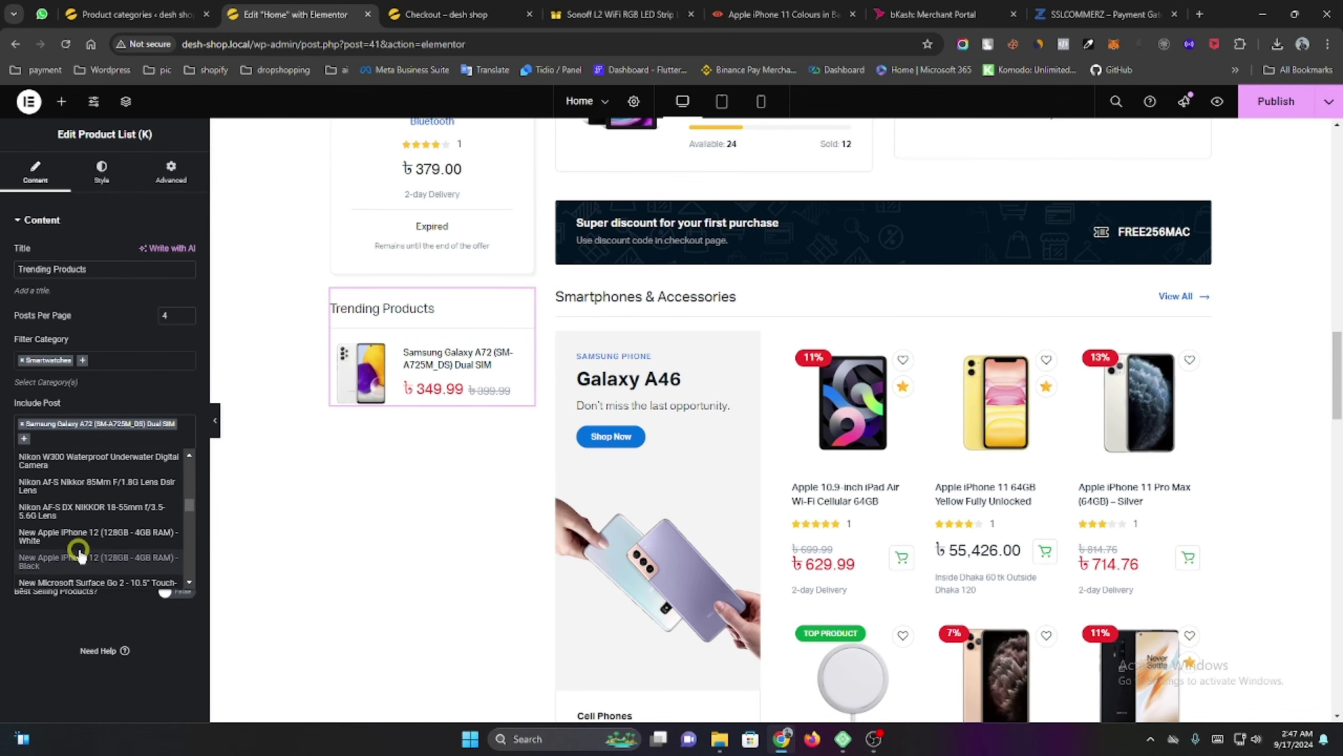
pyautogui.click(80, 556)
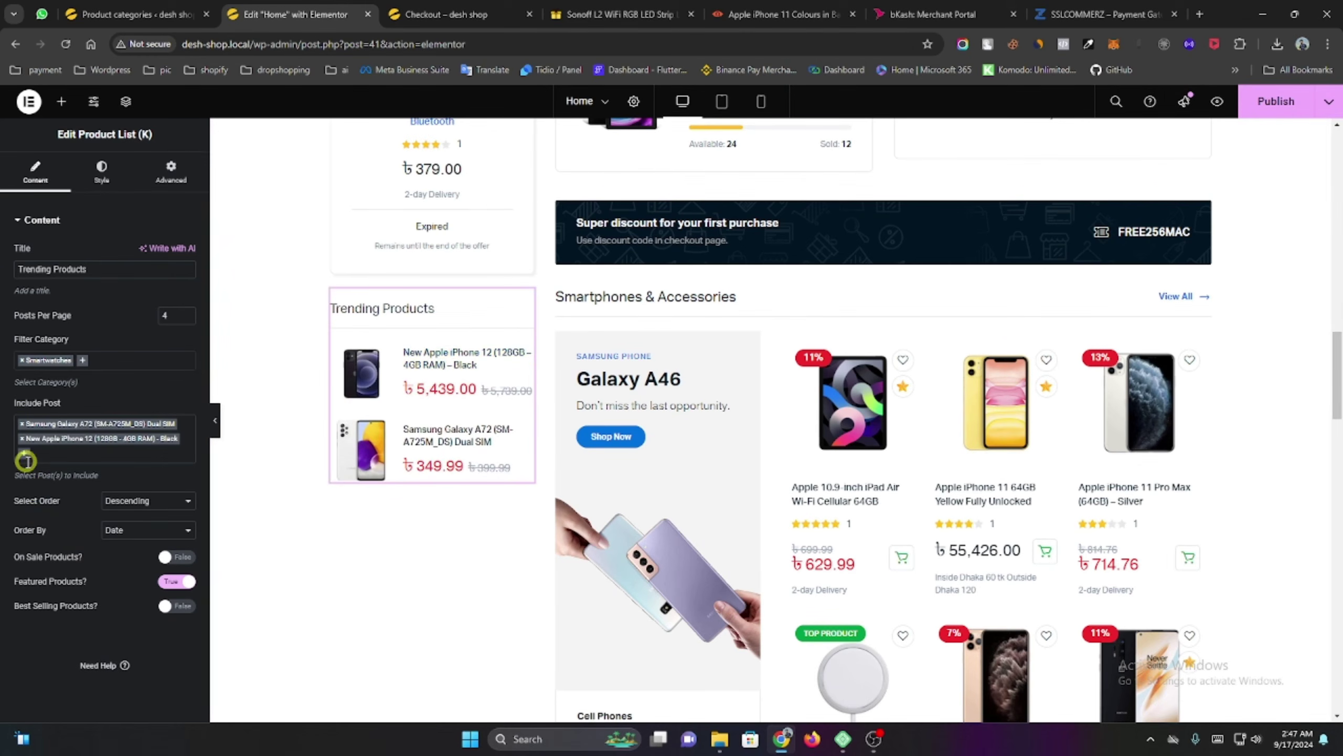
# Also include HP Pavilion x360, the Nikon 18-55mm lens and Microsoft Surface Go 2.
pyautogui.click(23, 453)
pyautogui.scroll(-3, 90, 528)
pyautogui.click(90, 531)
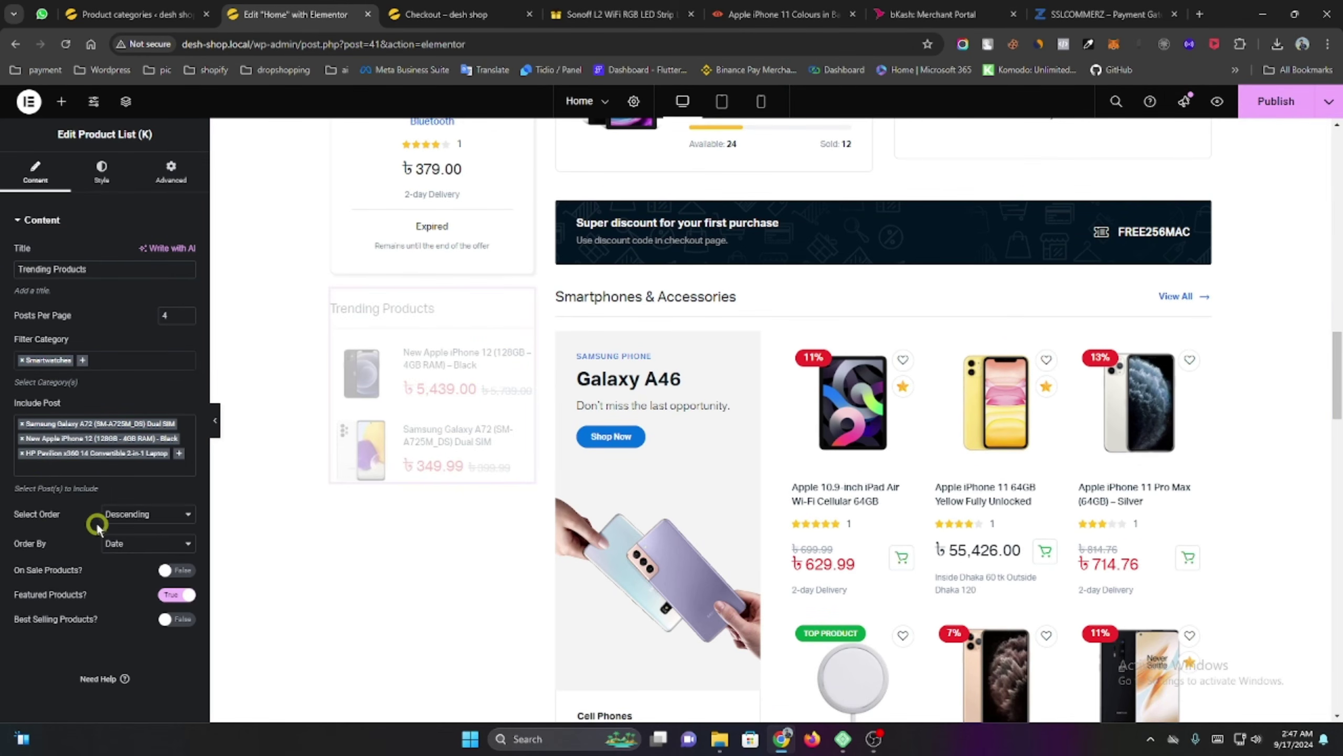
pyautogui.click(180, 453)
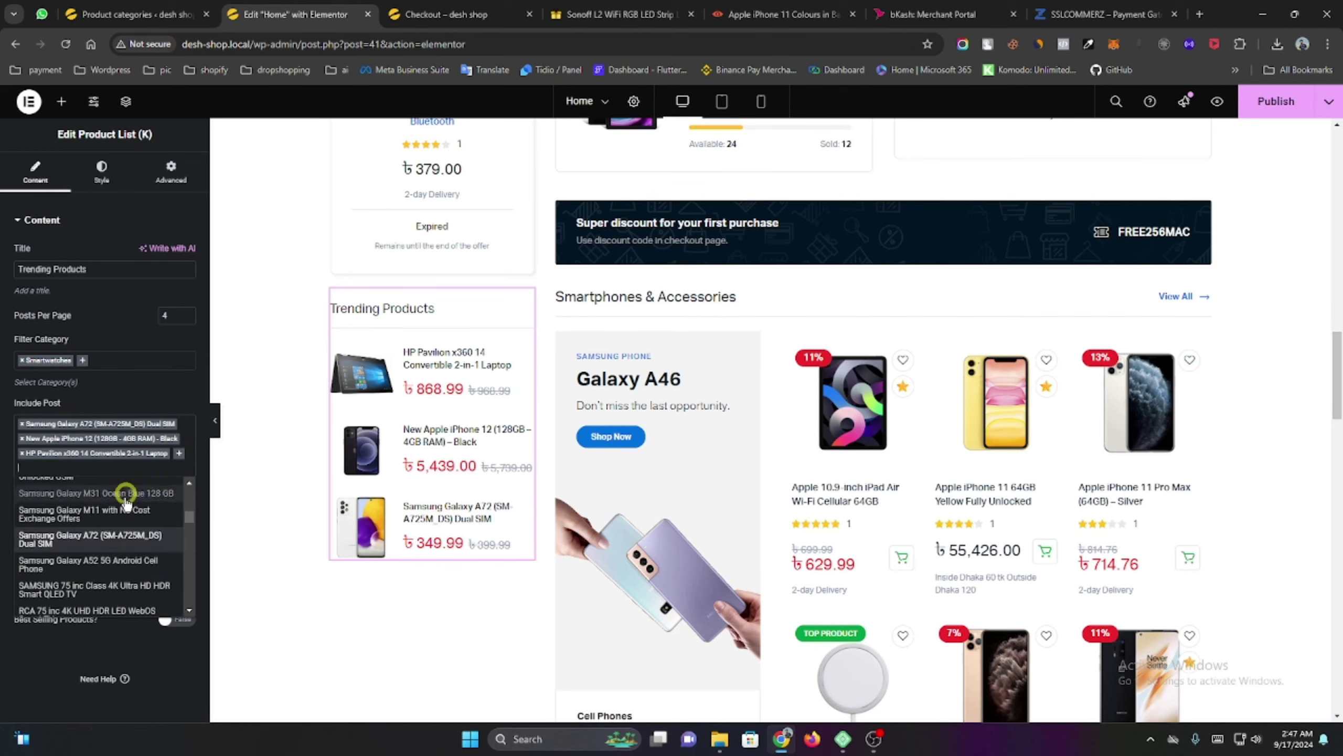
pyautogui.click(99, 557)
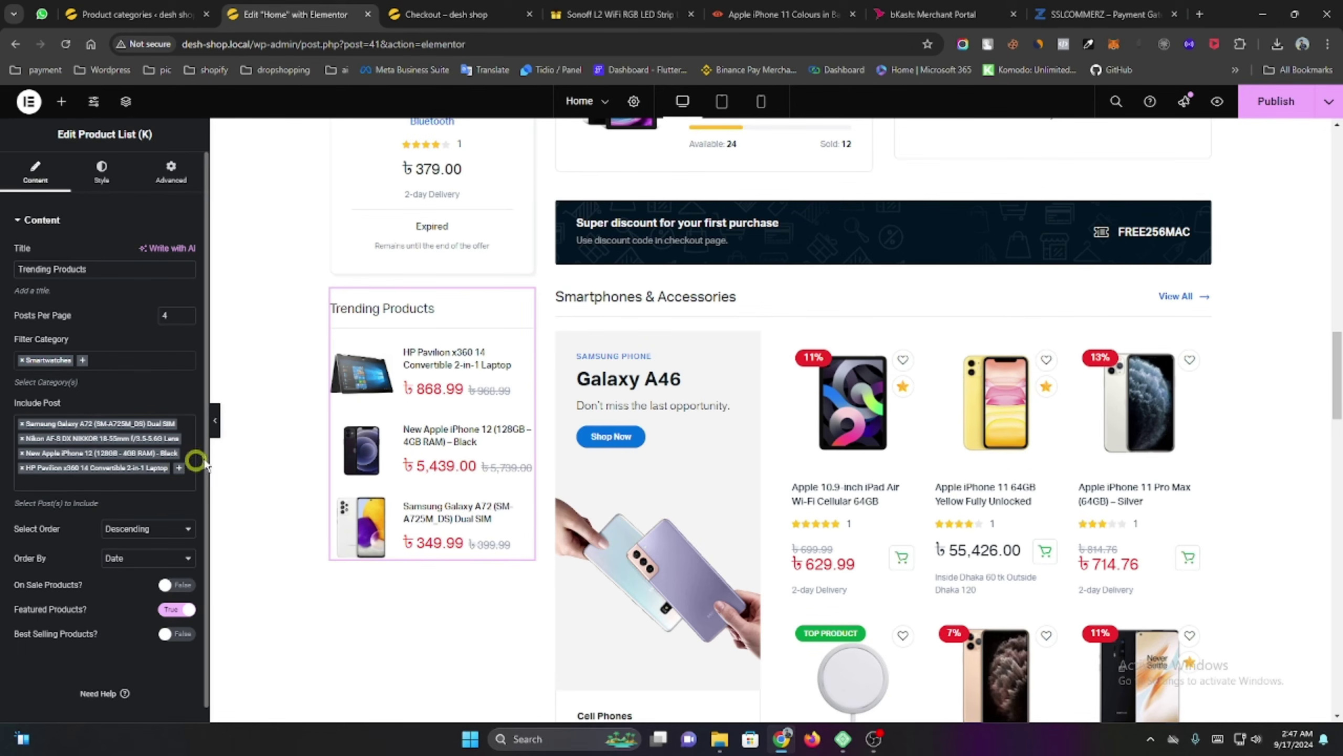
pyautogui.click(180, 468)
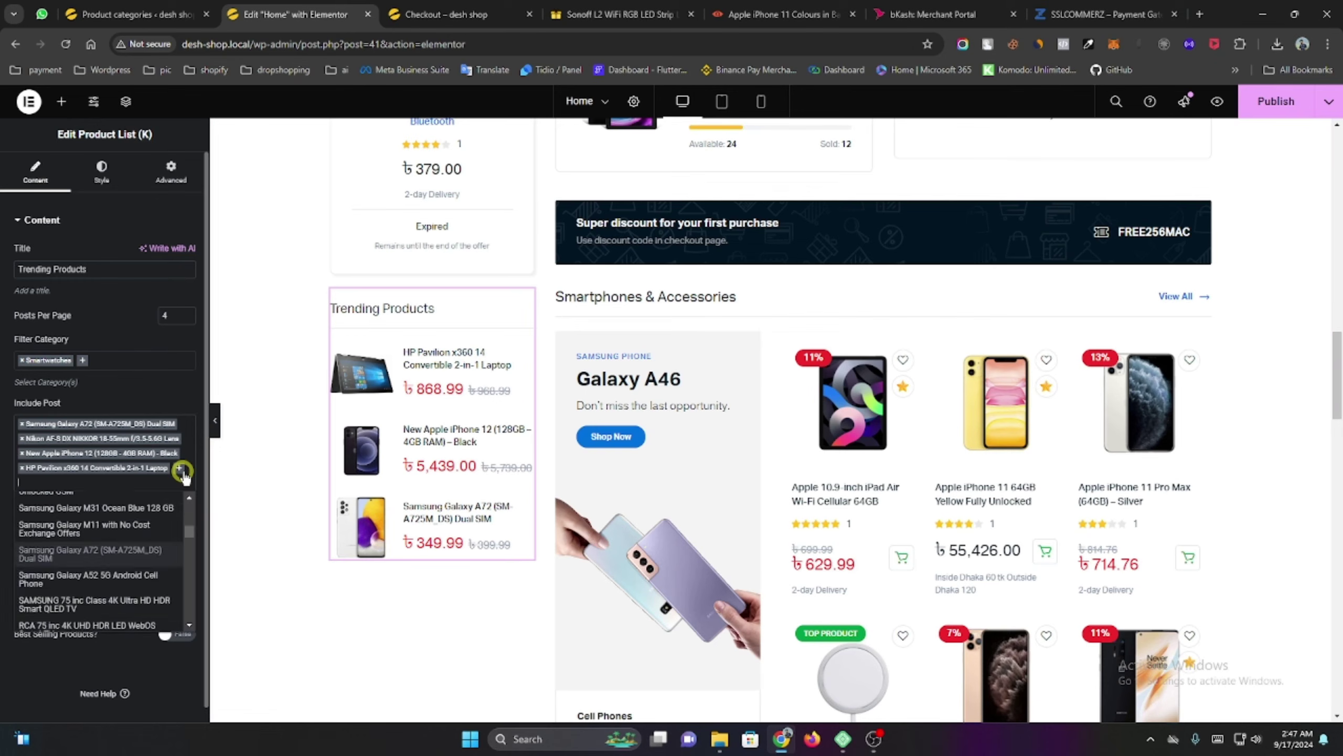
pyautogui.scroll(5, 66, 597)
pyautogui.click(84, 592)
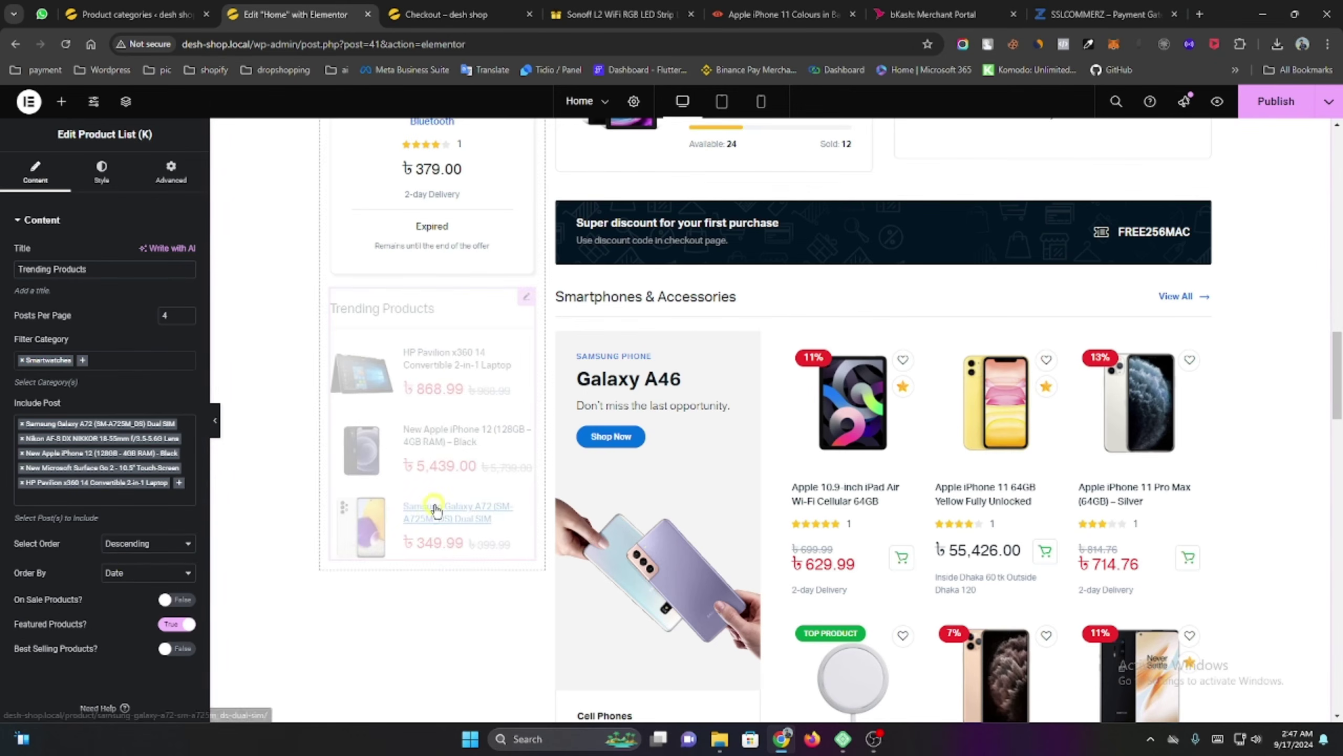
pyautogui.scroll(-5, 476, 455)
pyautogui.scroll(4, 713, 456)
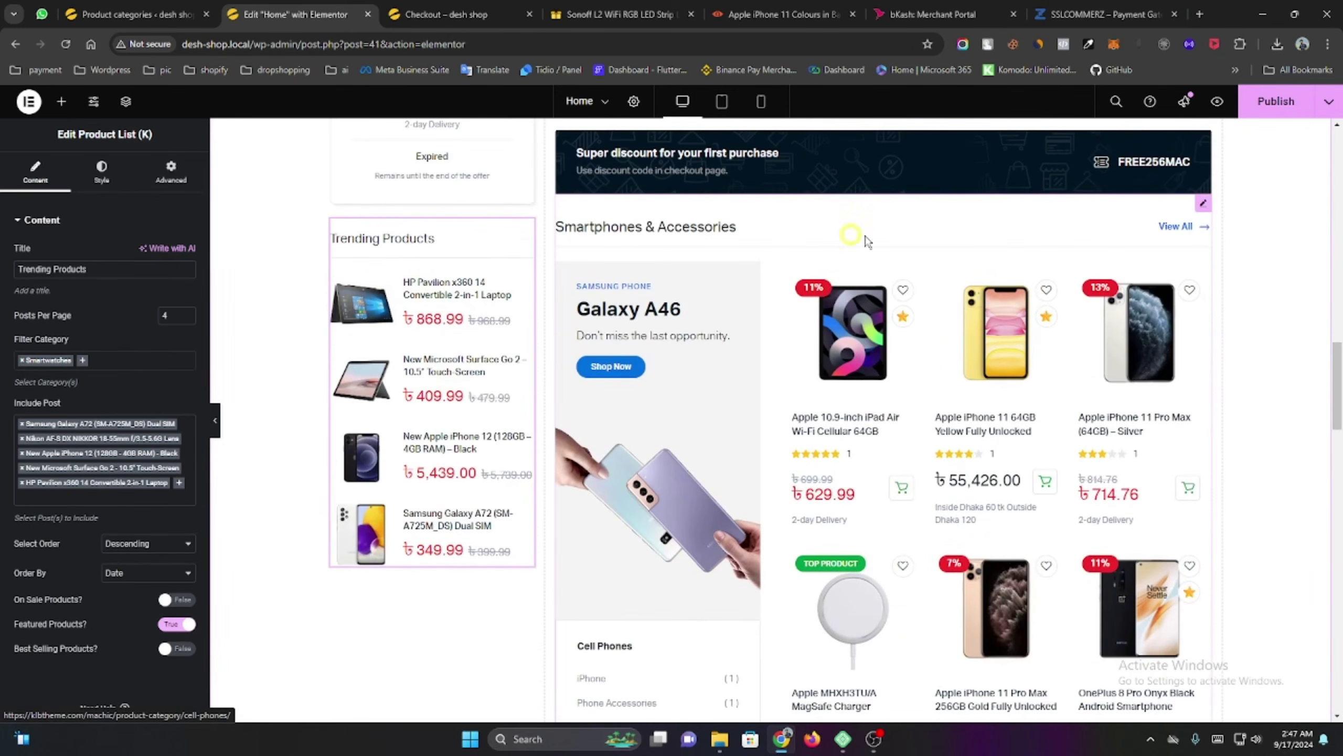
# Open the Smartphones & Accessories section, then the Momentum 3 Headphone Banner Box settings.
pyautogui.click(1205, 205)
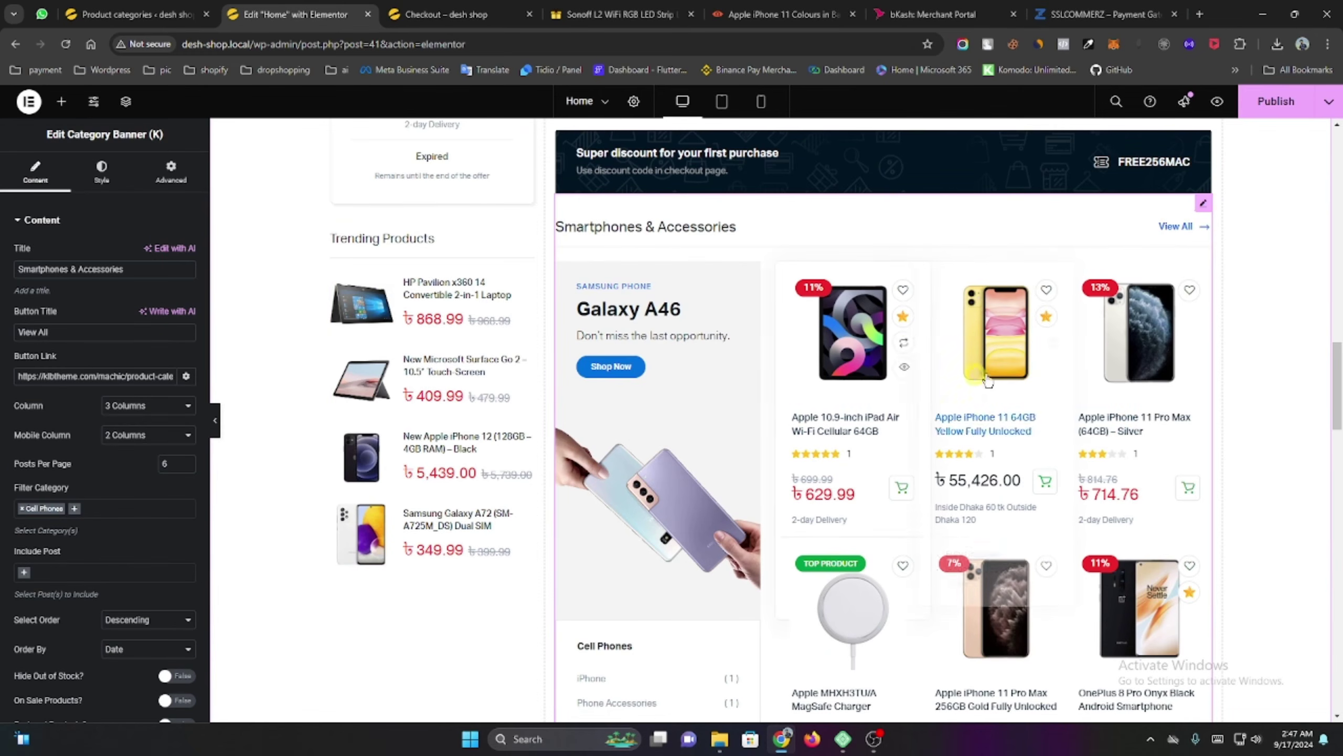
pyautogui.scroll(-3, 1129, 461)
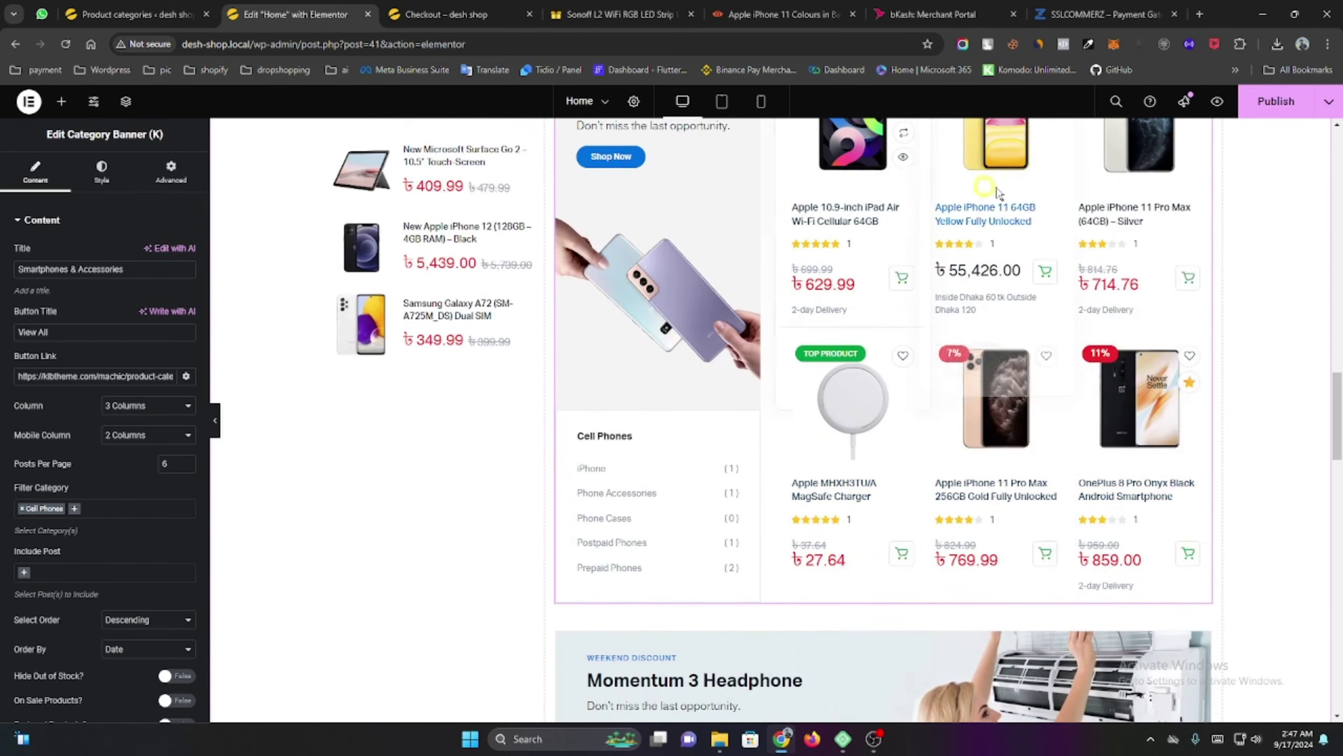
pyautogui.scroll(-3, 996, 328)
pyautogui.scroll(-1, 485, 429)
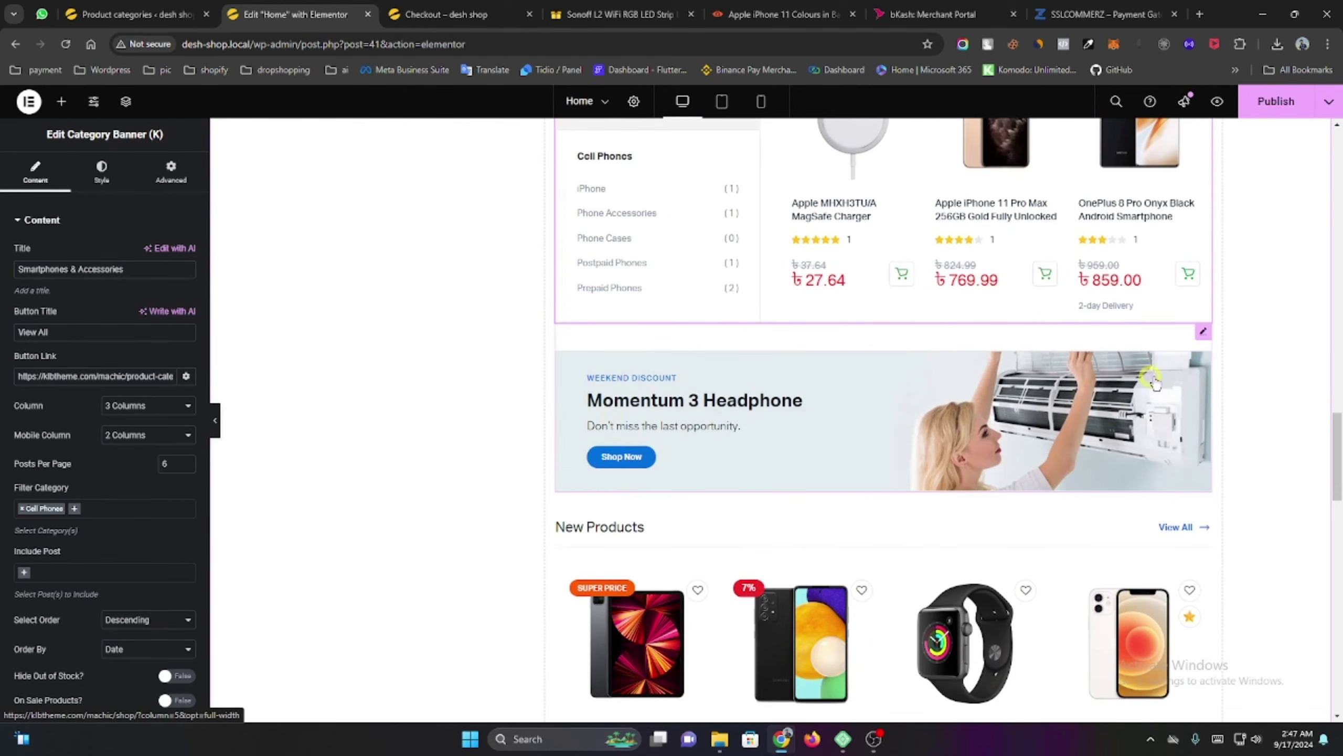
pyautogui.click(1203, 334)
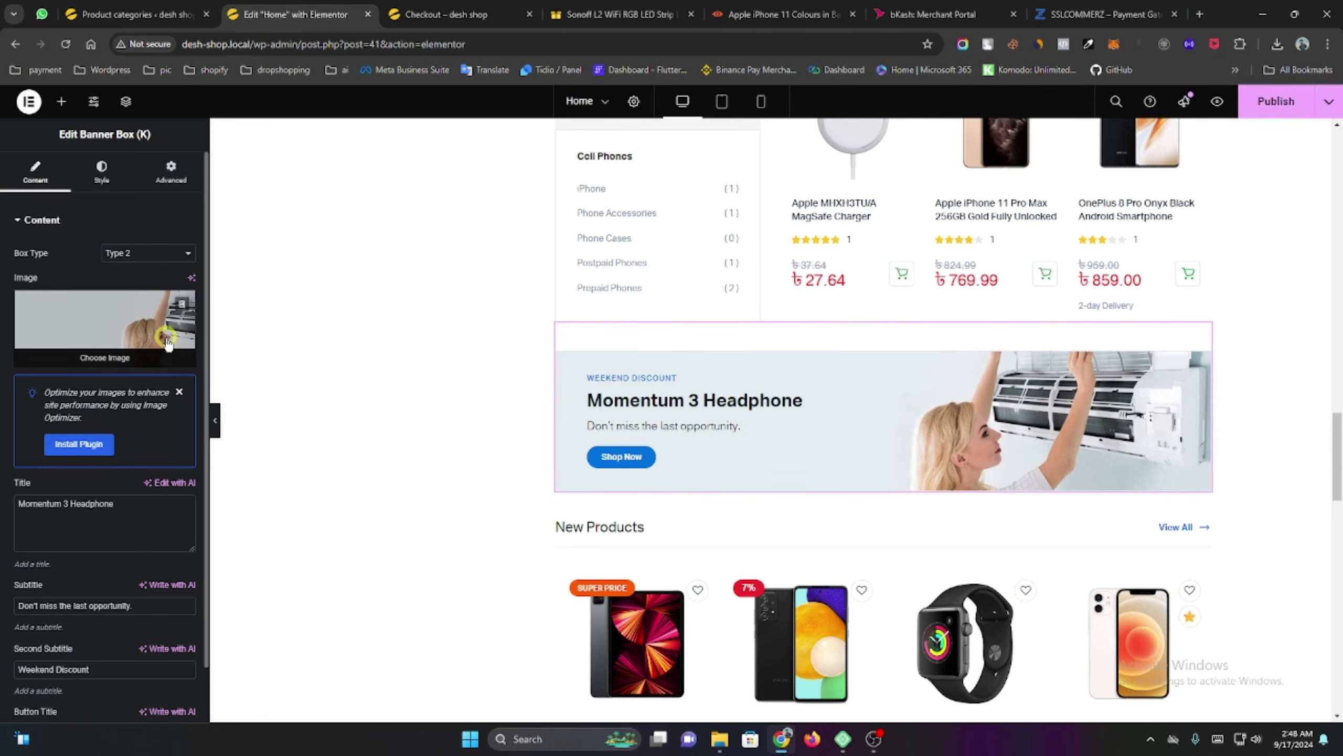
pyautogui.scroll(-6, 323, 426)
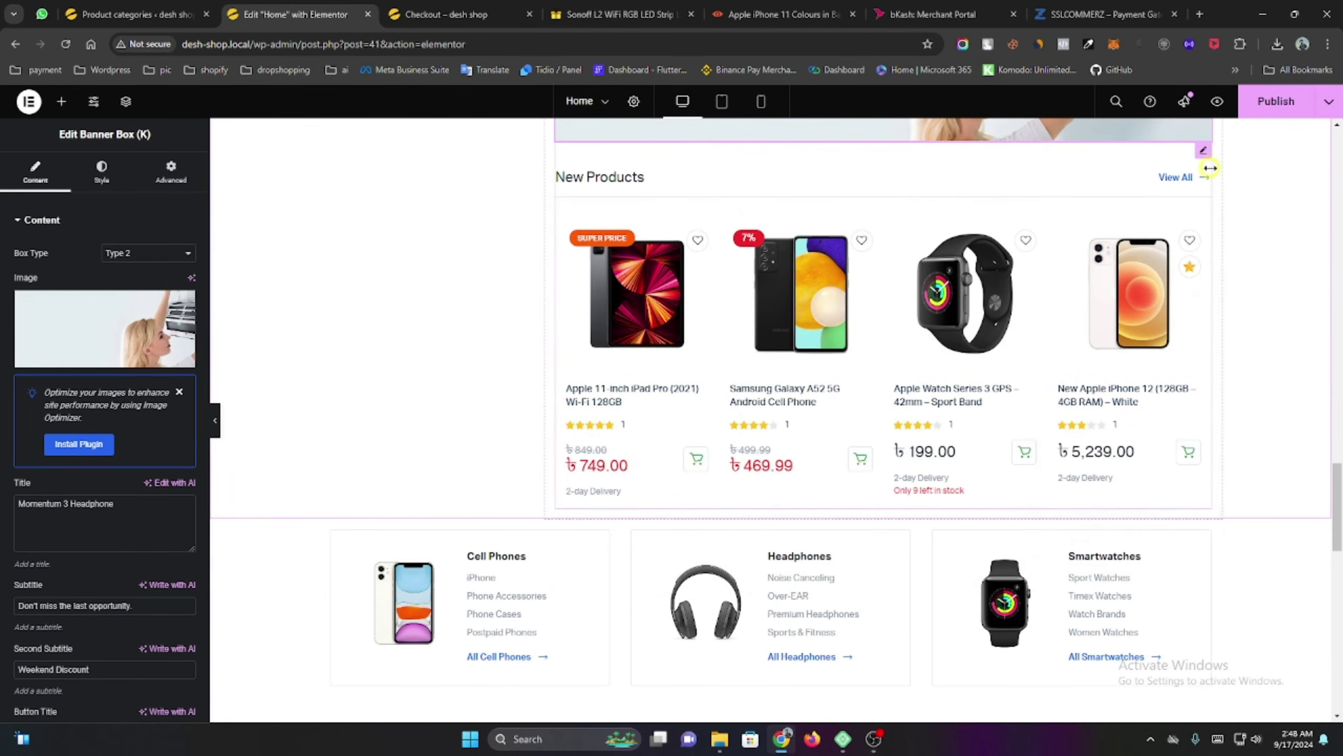
# Review the New Products grid's Include Post, then open the Product Categories widget settings.
pyautogui.click(1205, 154)
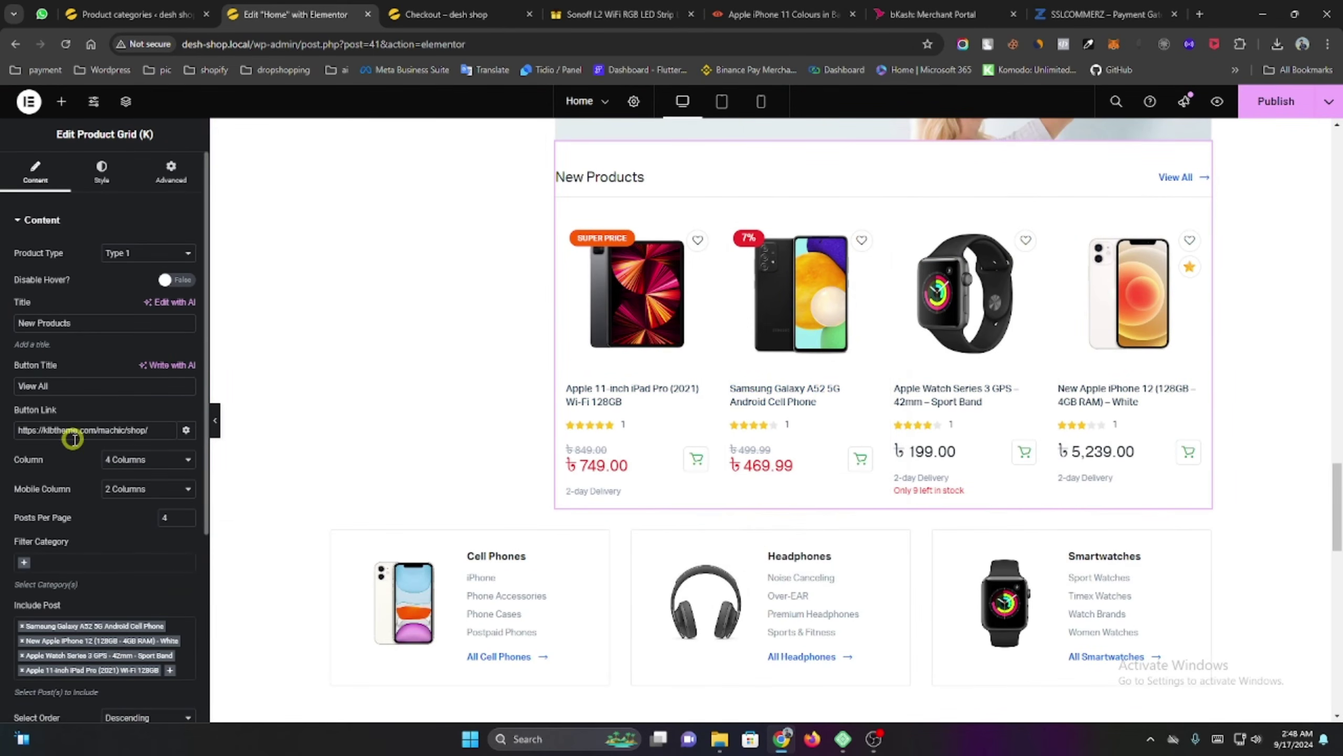
pyautogui.scroll(-3, 74, 468)
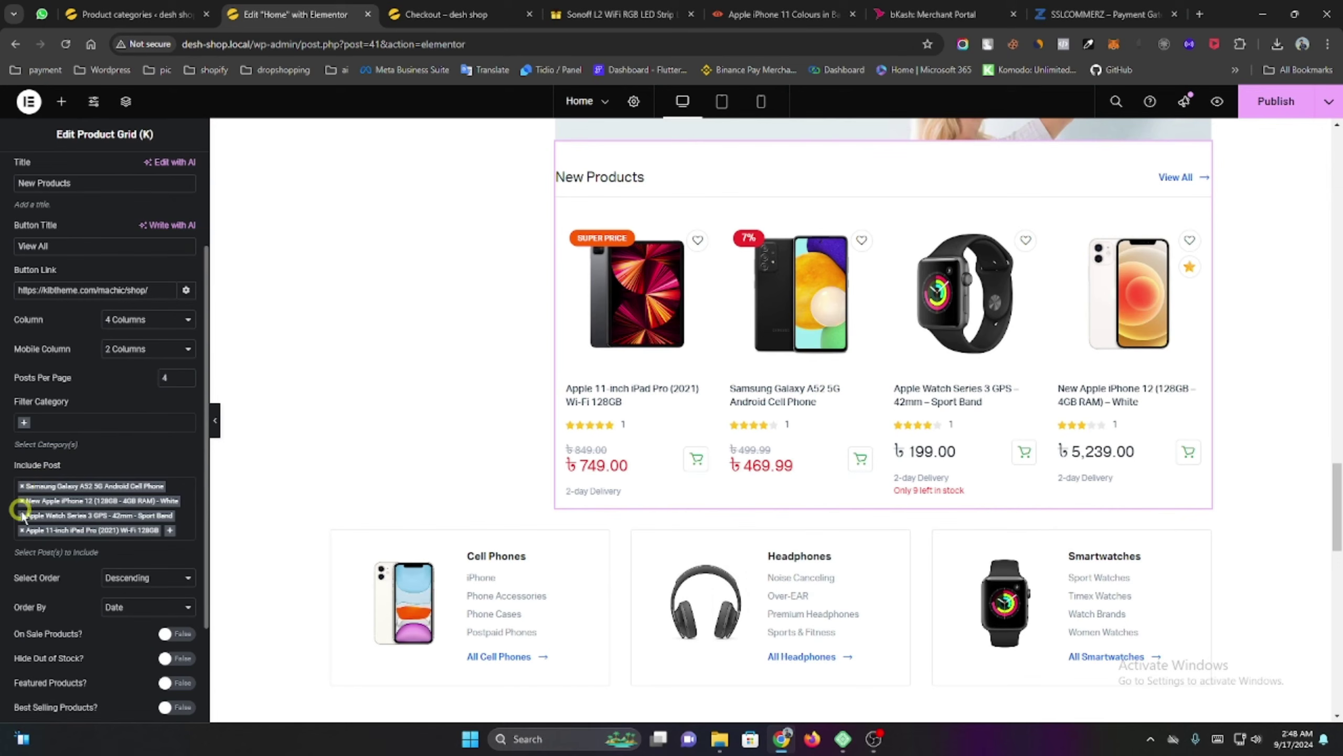
pyautogui.scroll(2, 25, 489)
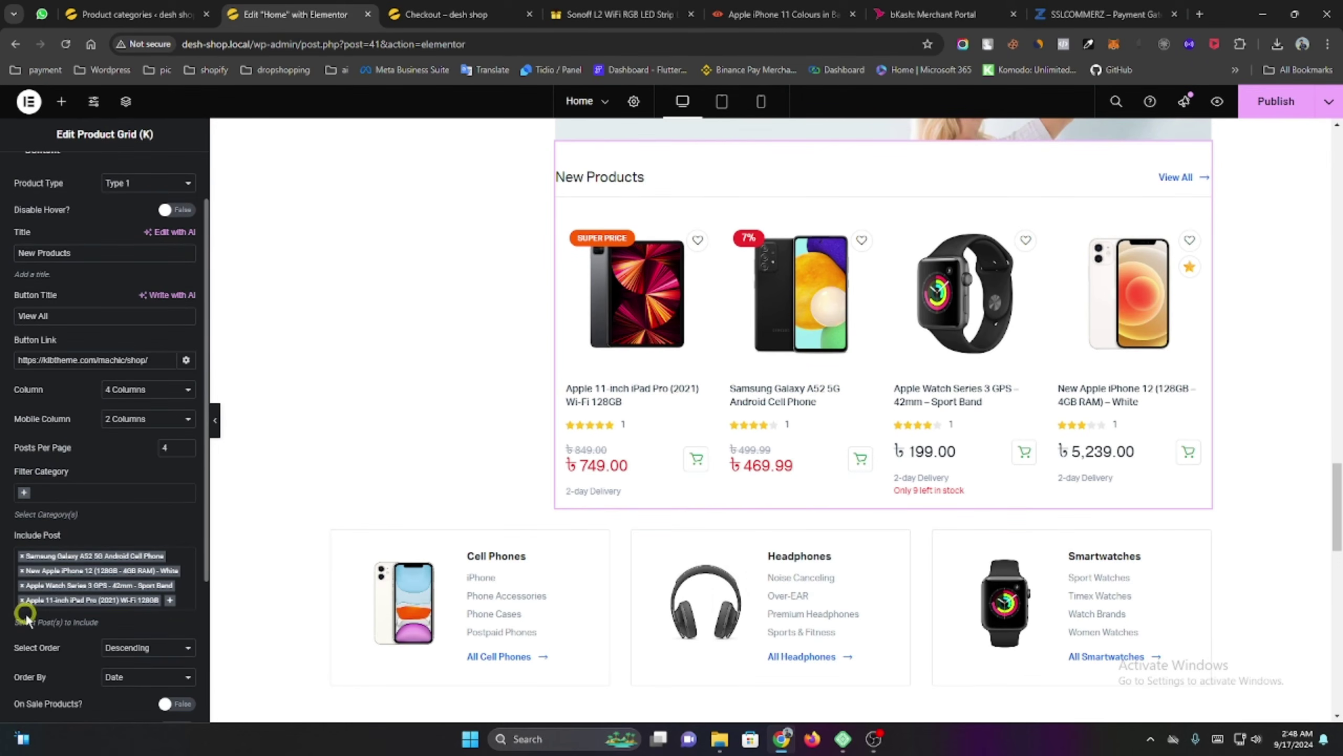
pyautogui.scroll(-5, 73, 577)
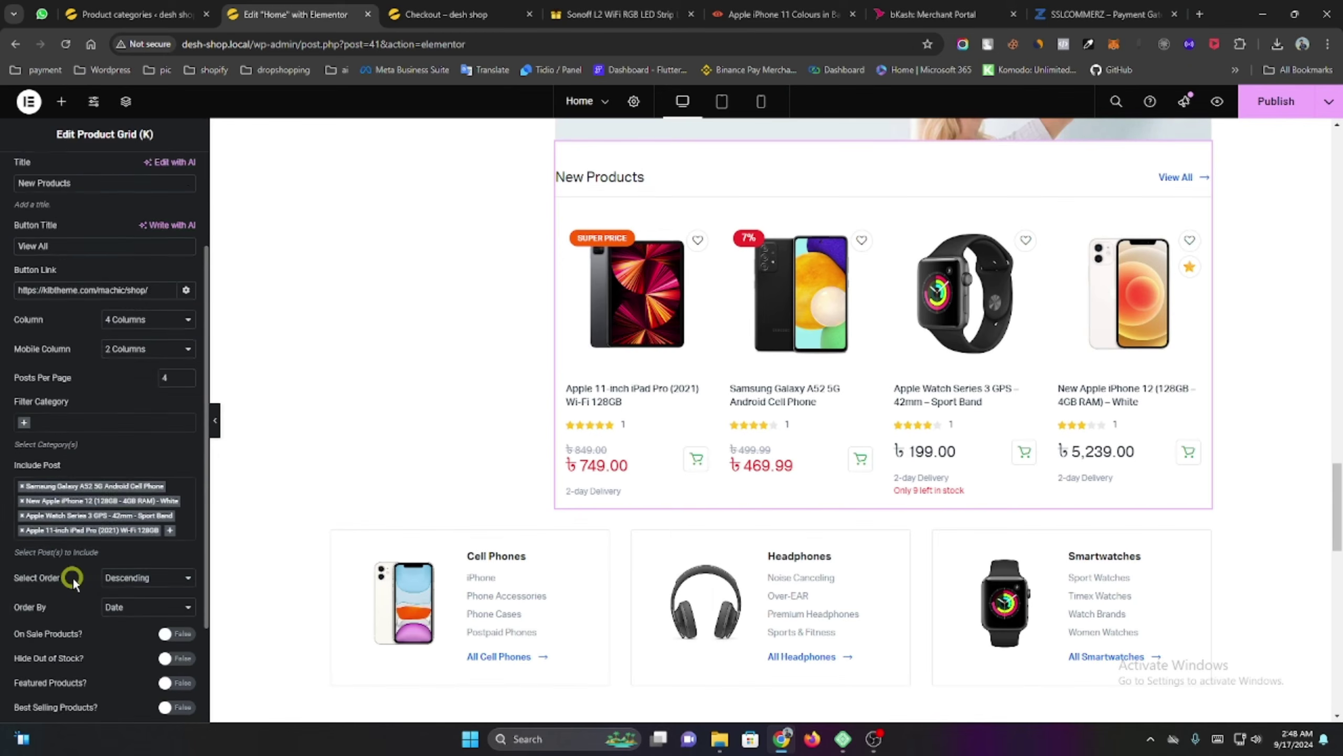
pyautogui.scroll(-5, 339, 564)
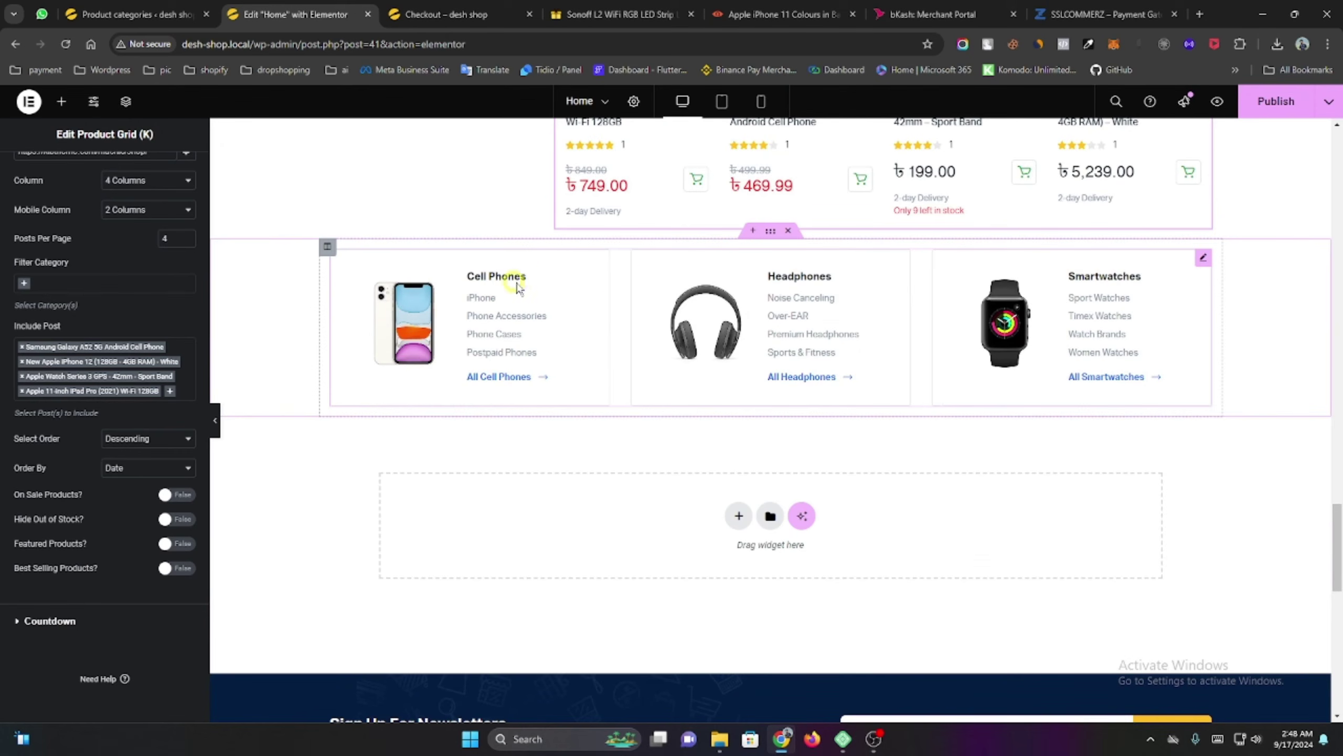
pyautogui.click(1202, 259)
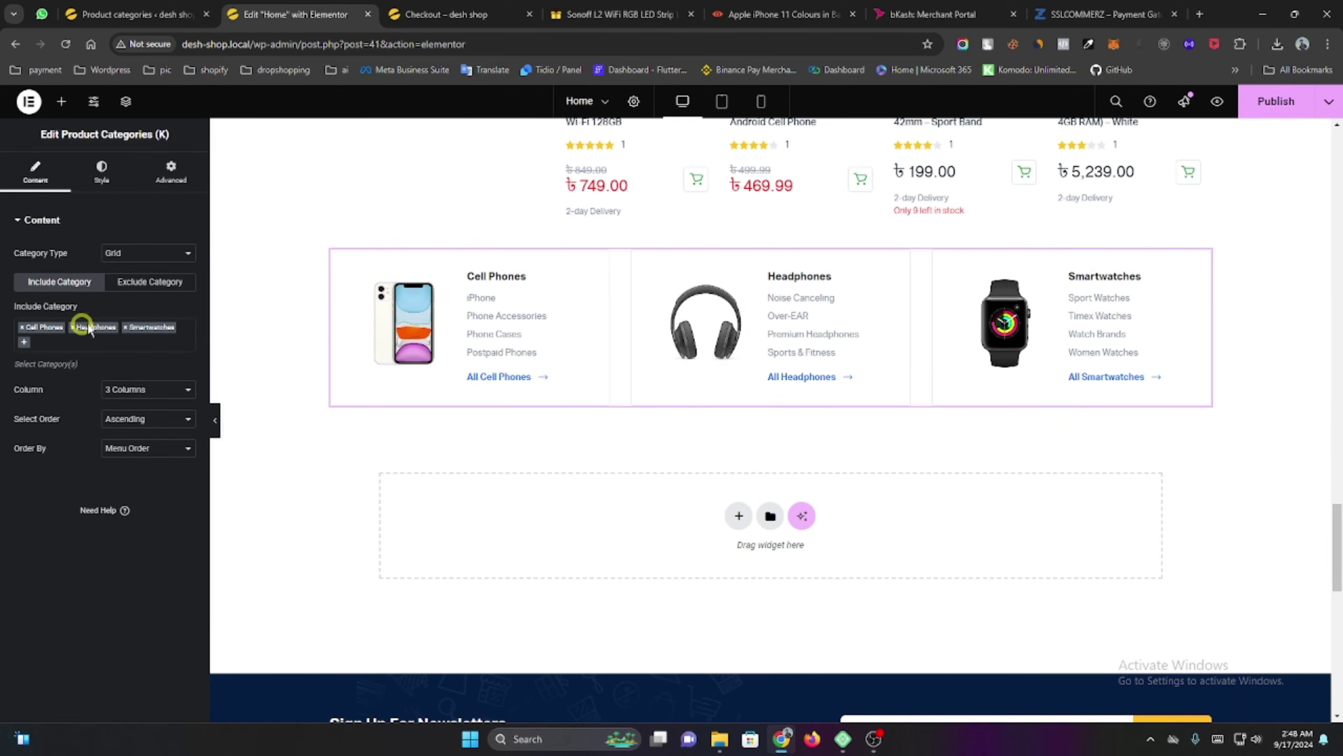
# Replace Smartwatches with Laptops in the Product Categories widget's Include Category list.
pyautogui.click(125, 328)
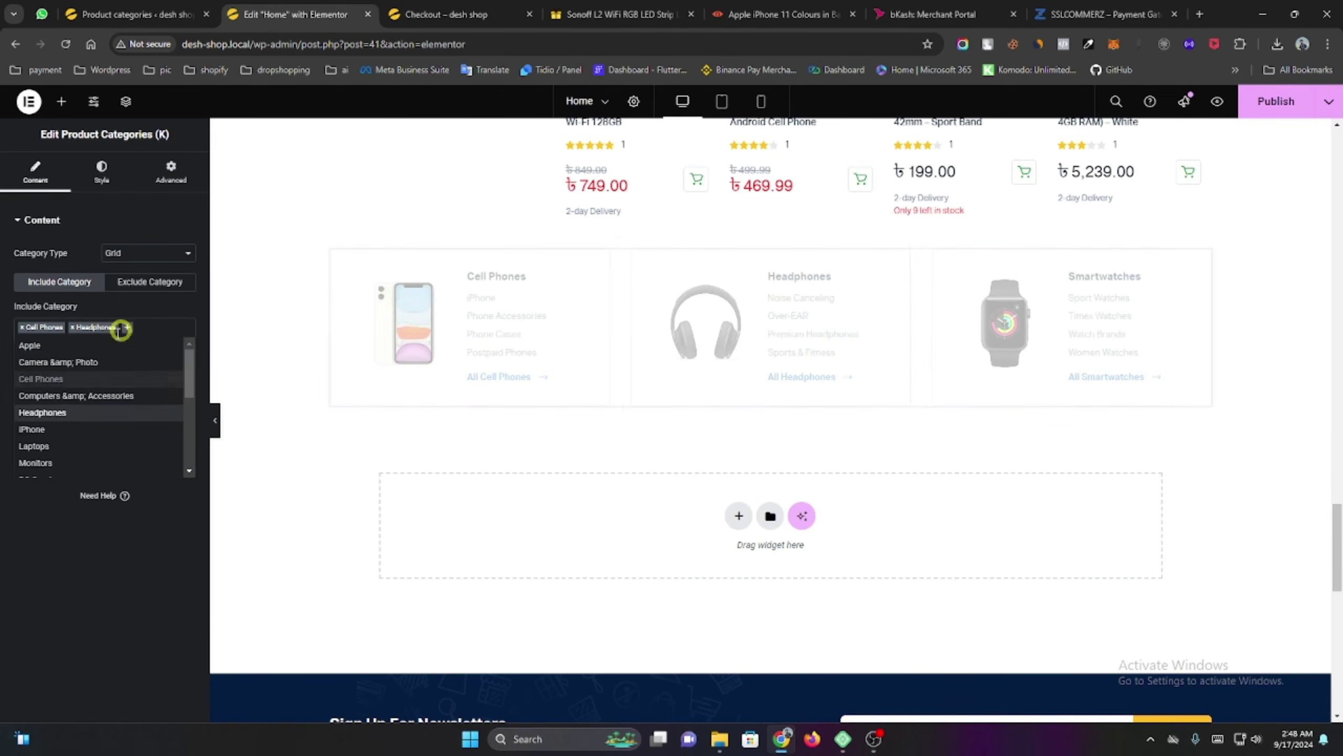
pyautogui.scroll(-2, 103, 454)
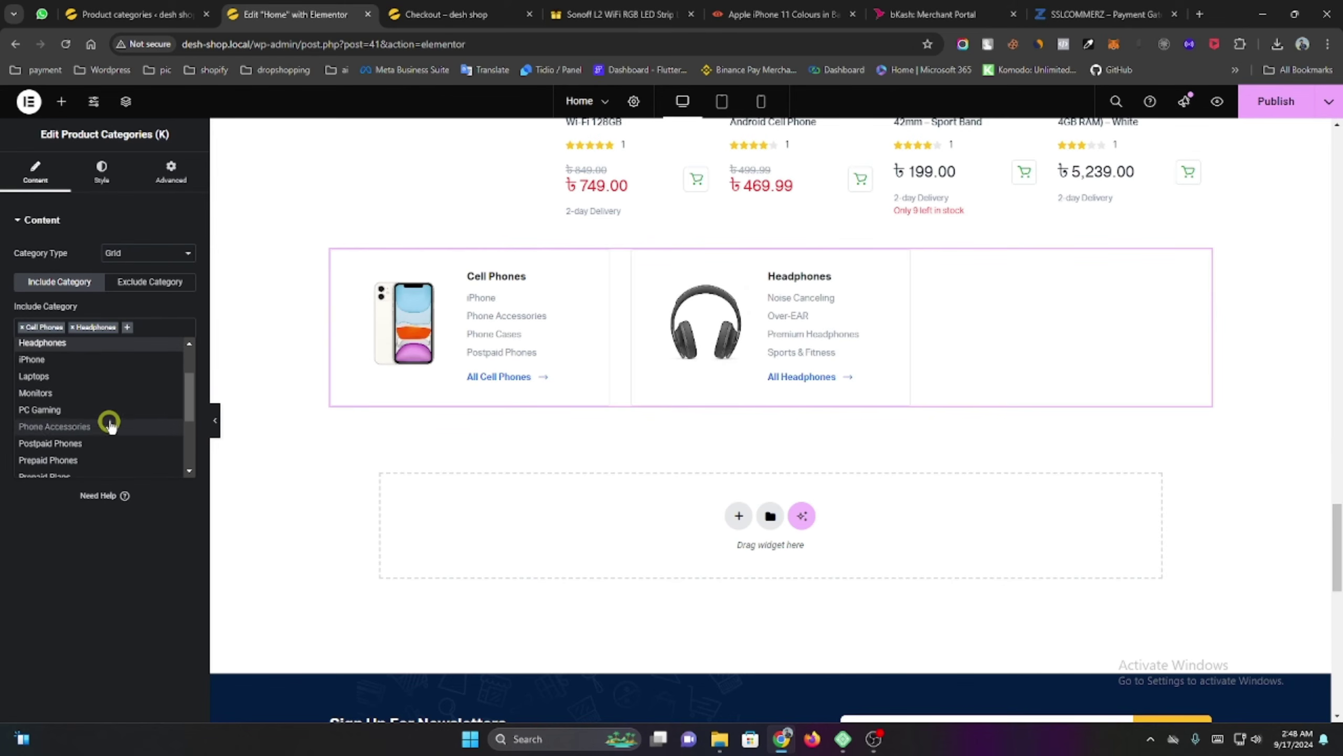
pyautogui.click(94, 385)
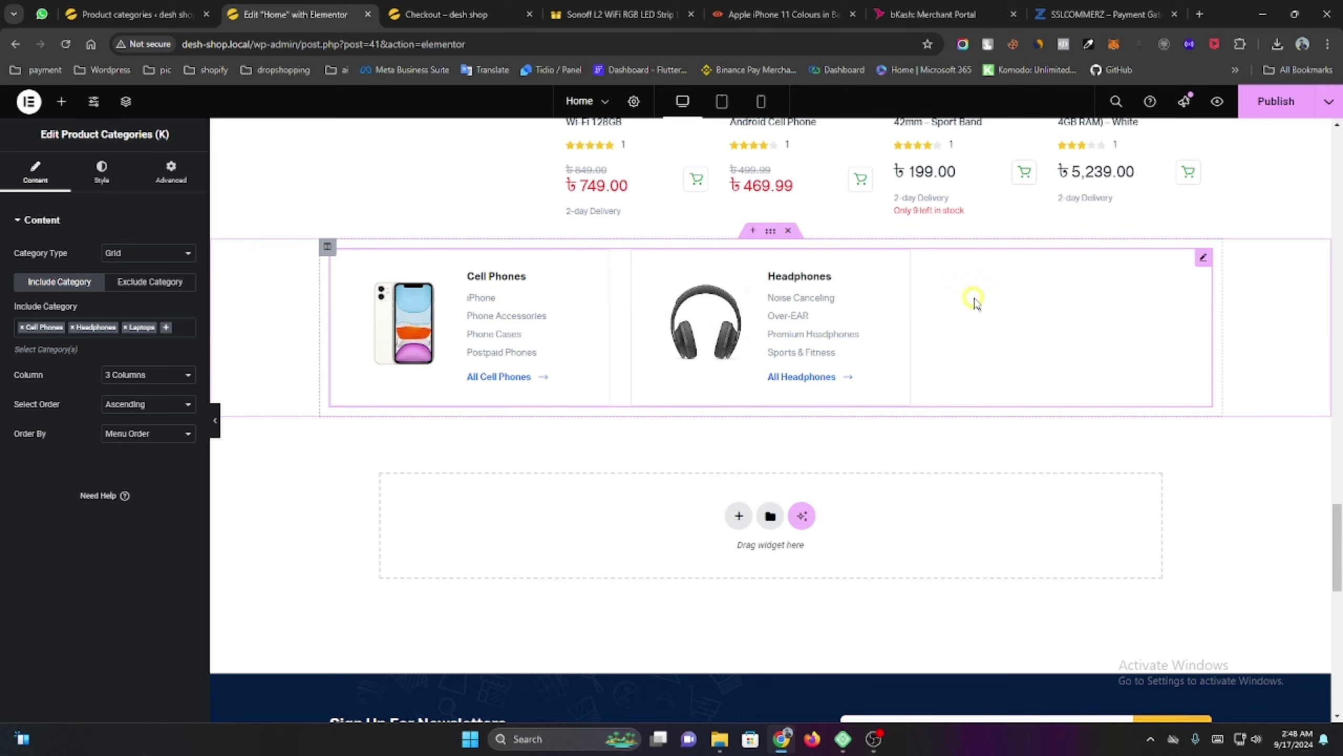
pyautogui.click(135, 14)
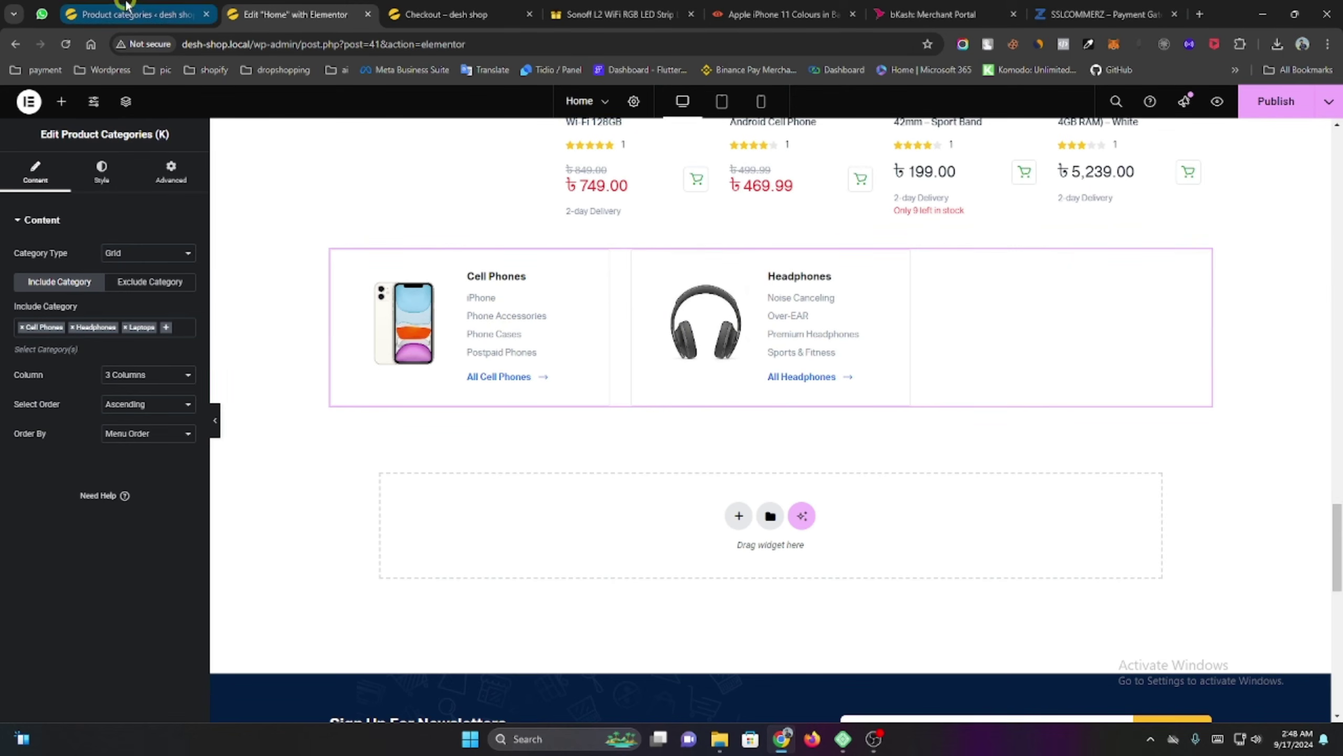
# Browse the next page of the Product categories list.
pyautogui.scroll(-12, 635, 418)
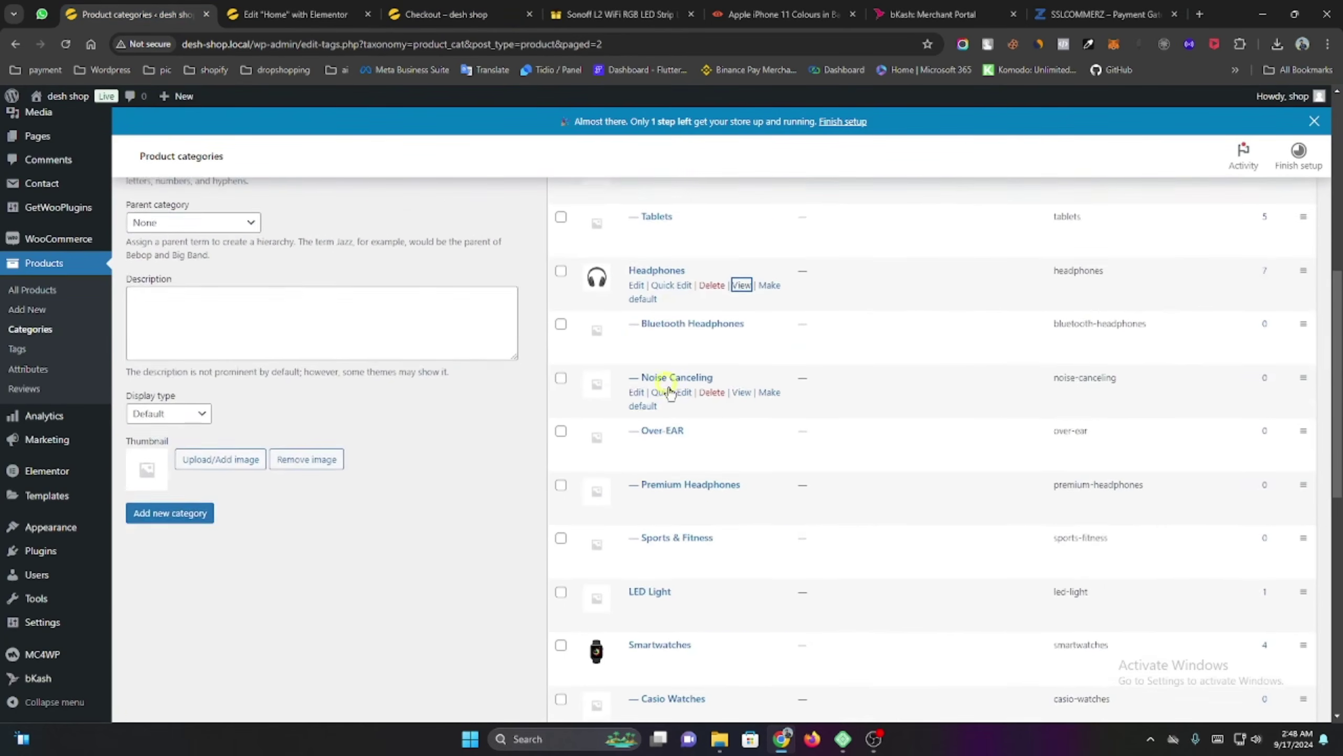
pyautogui.scroll(-2, 671, 399)
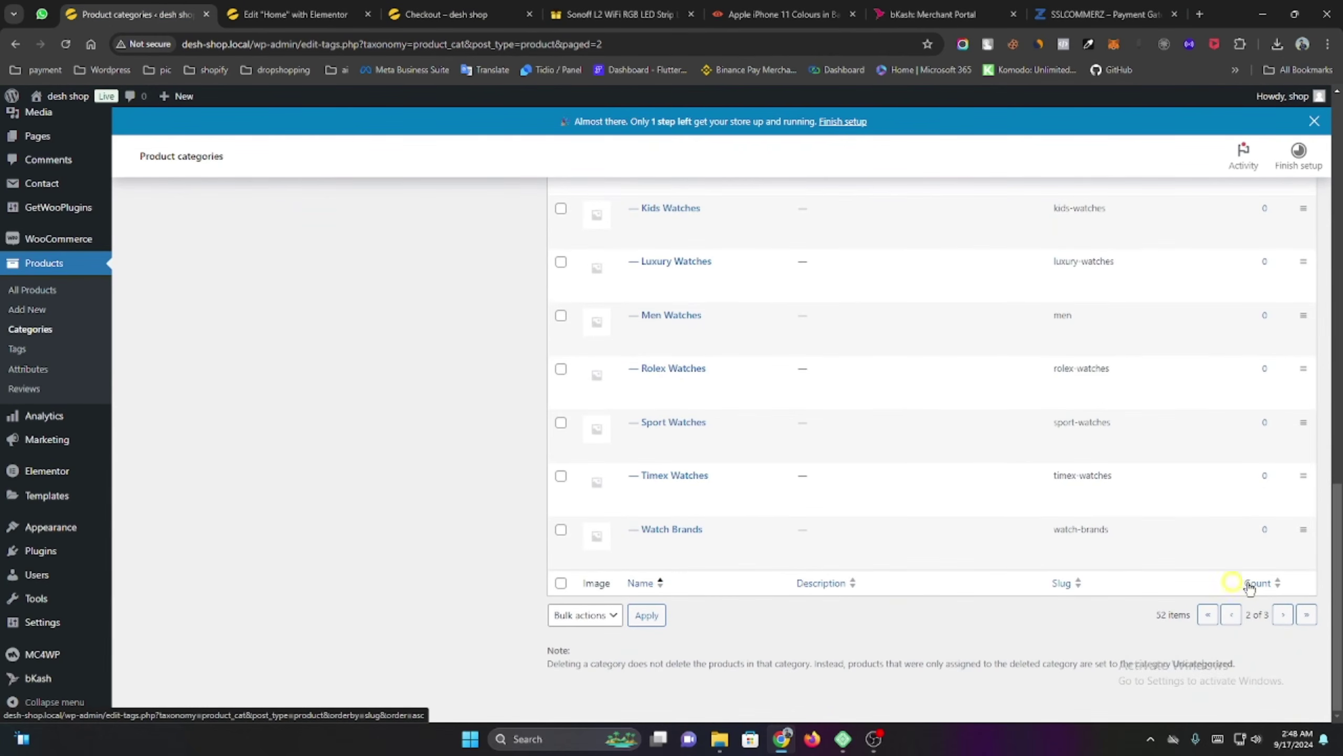
pyautogui.click(1282, 615)
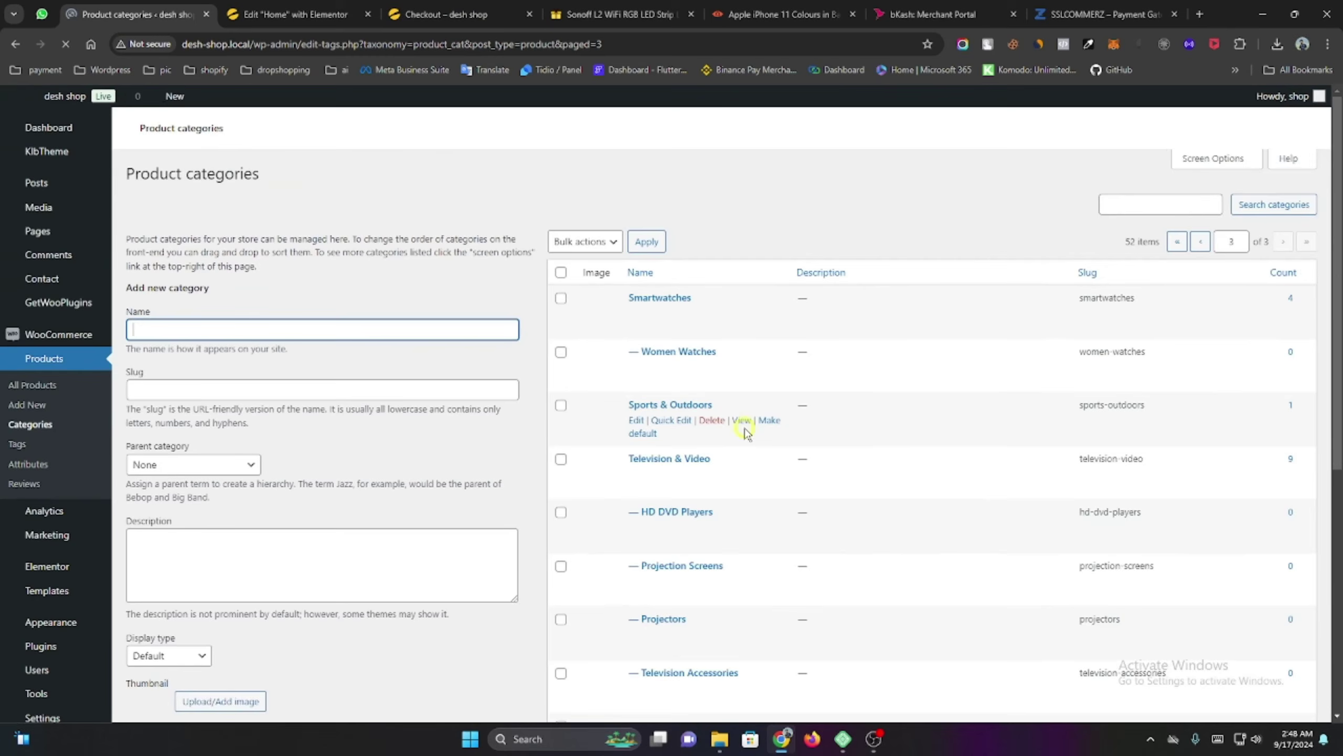
pyautogui.scroll(-1, 722, 423)
pyautogui.scroll(-6, 719, 413)
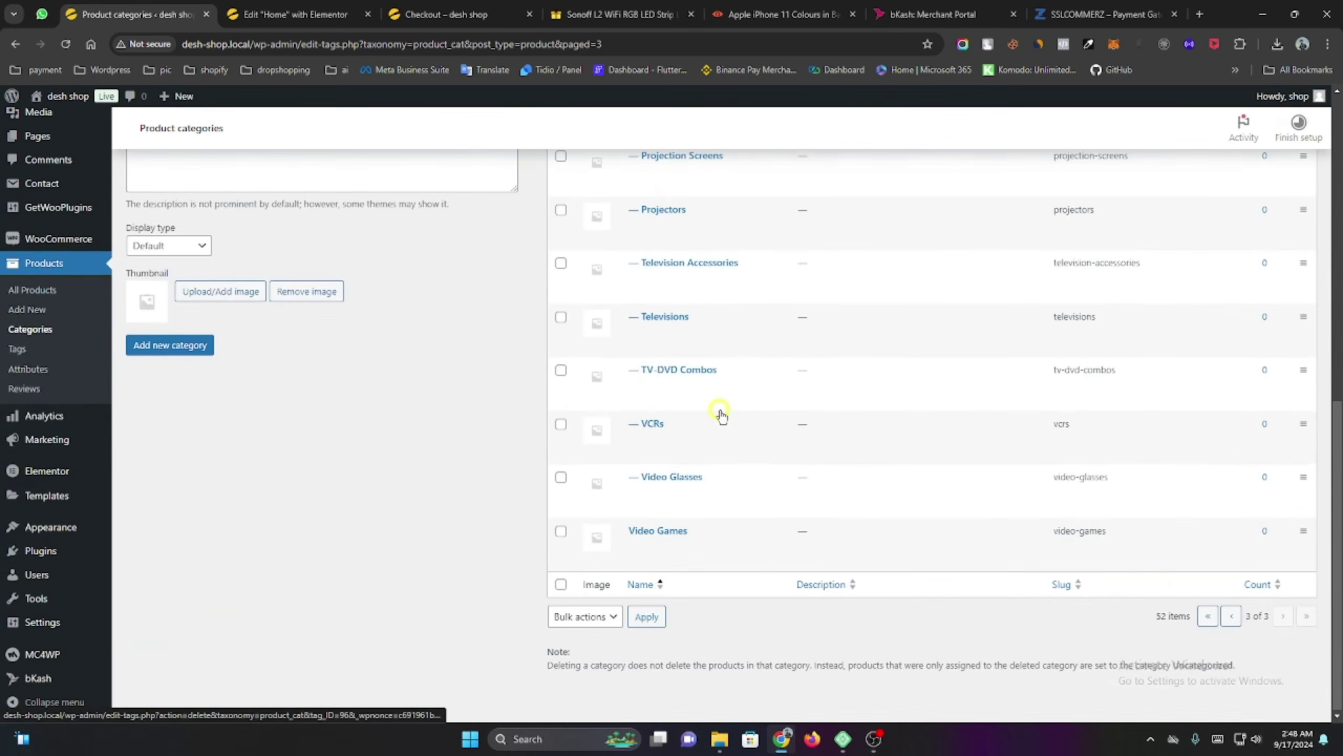
pyautogui.scroll(4, 694, 537)
pyautogui.scroll(5, 693, 545)
pyautogui.scroll(-8, 1109, 666)
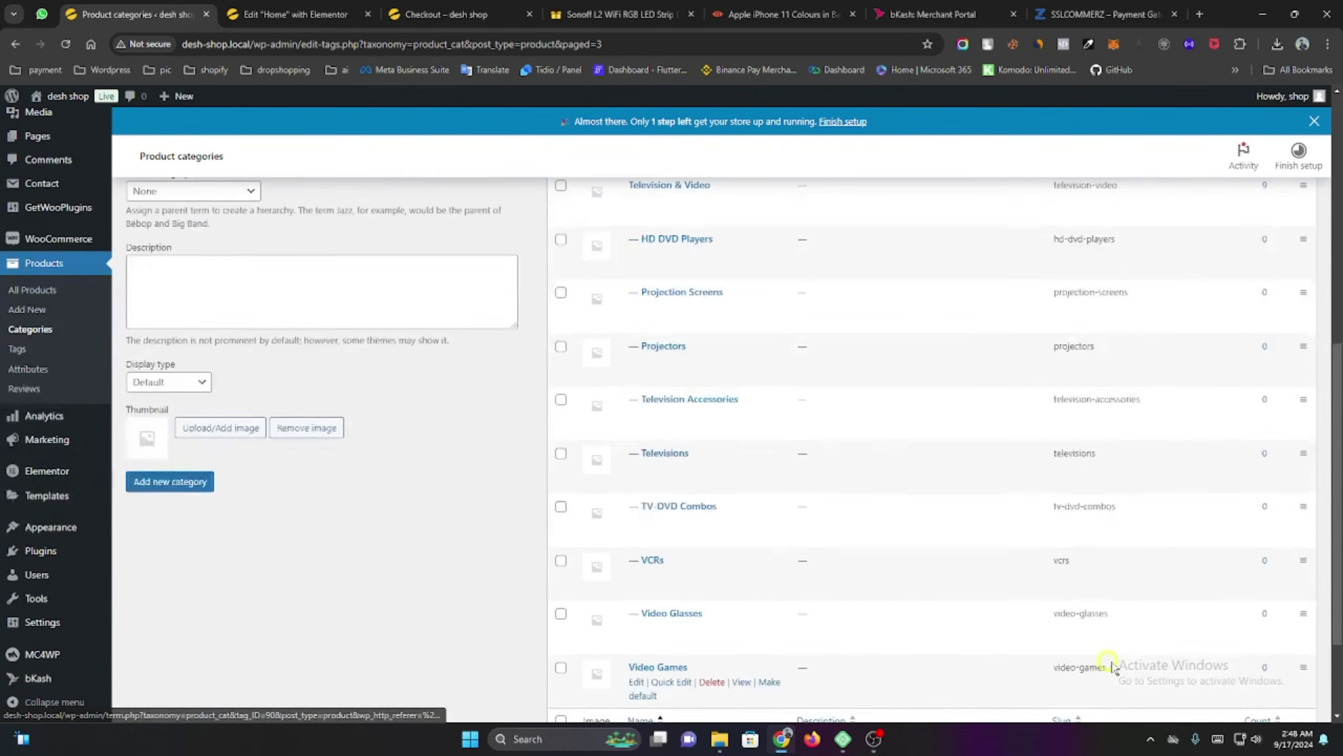
pyautogui.scroll(9, 635, 423)
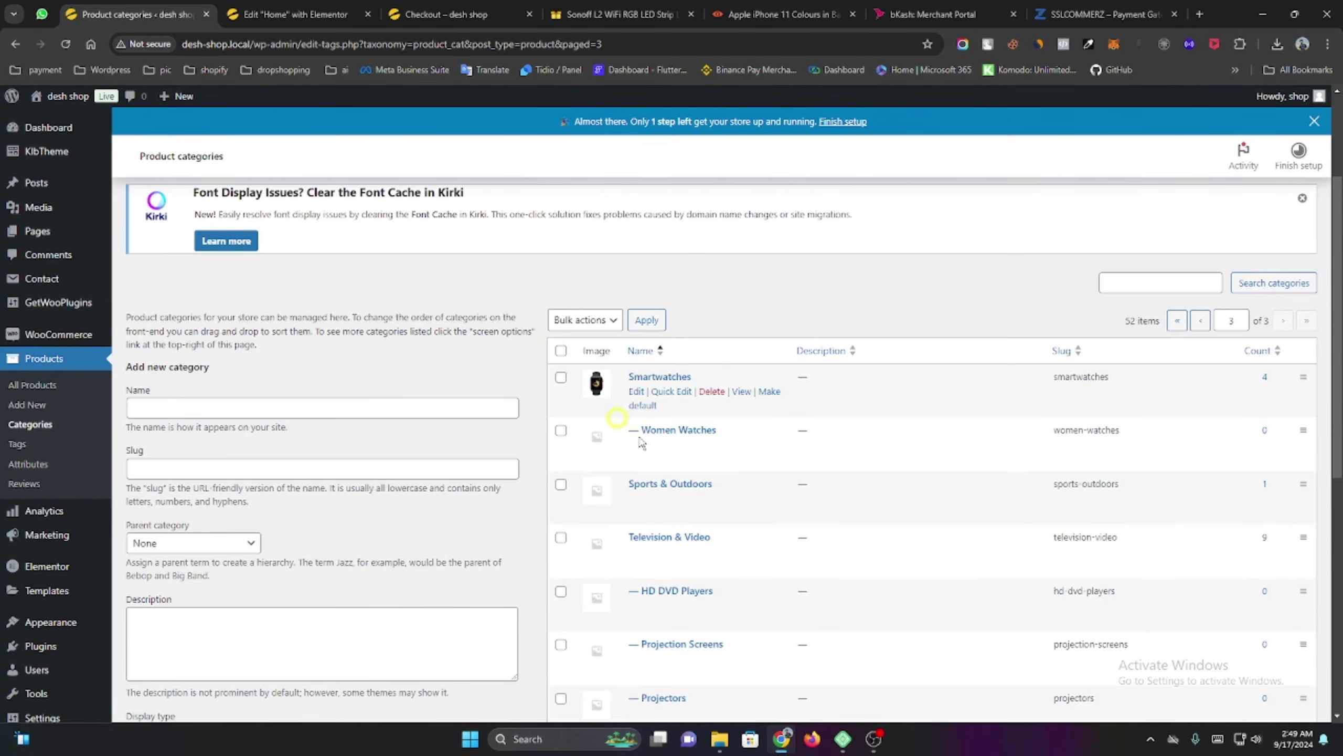
pyautogui.scroll(-8, 1068, 592)
pyautogui.scroll(-1, 1072, 595)
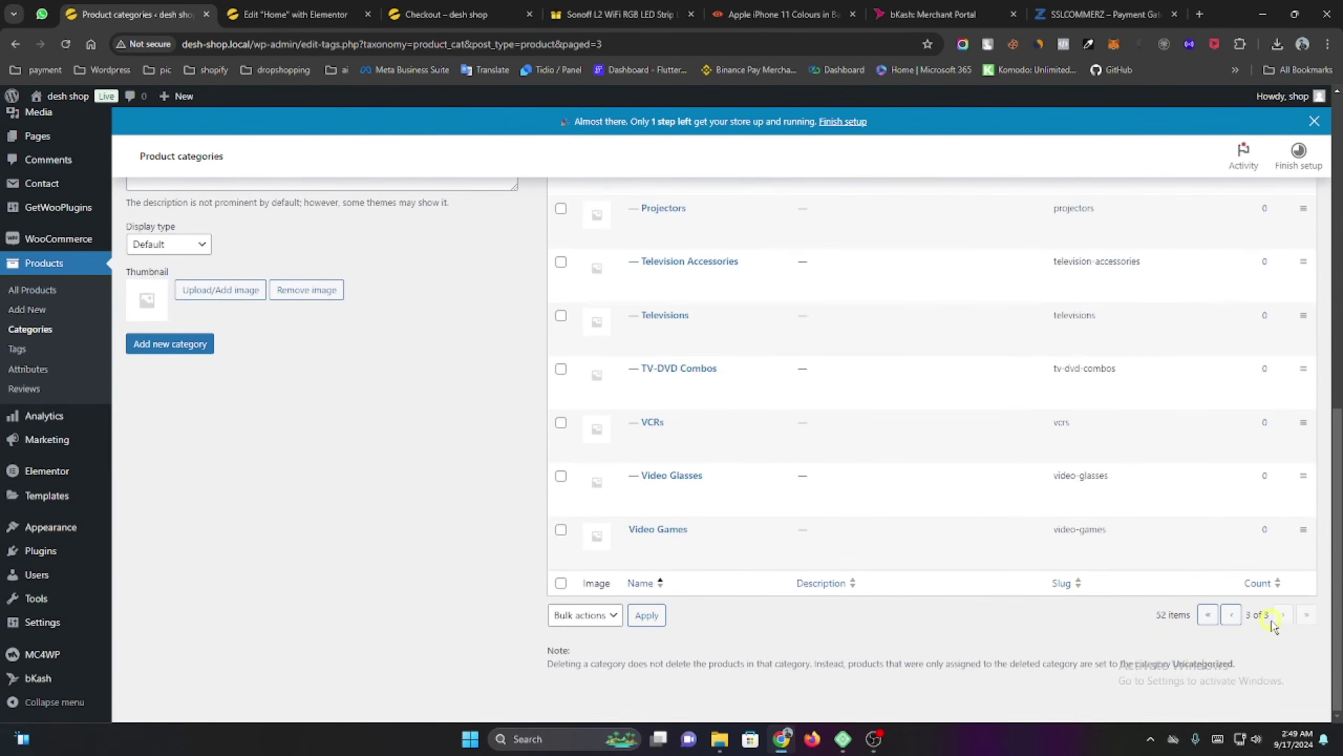
# Return to page 1 and find Laptops (2 products) under Computers & Accessories.
pyautogui.click(1208, 614)
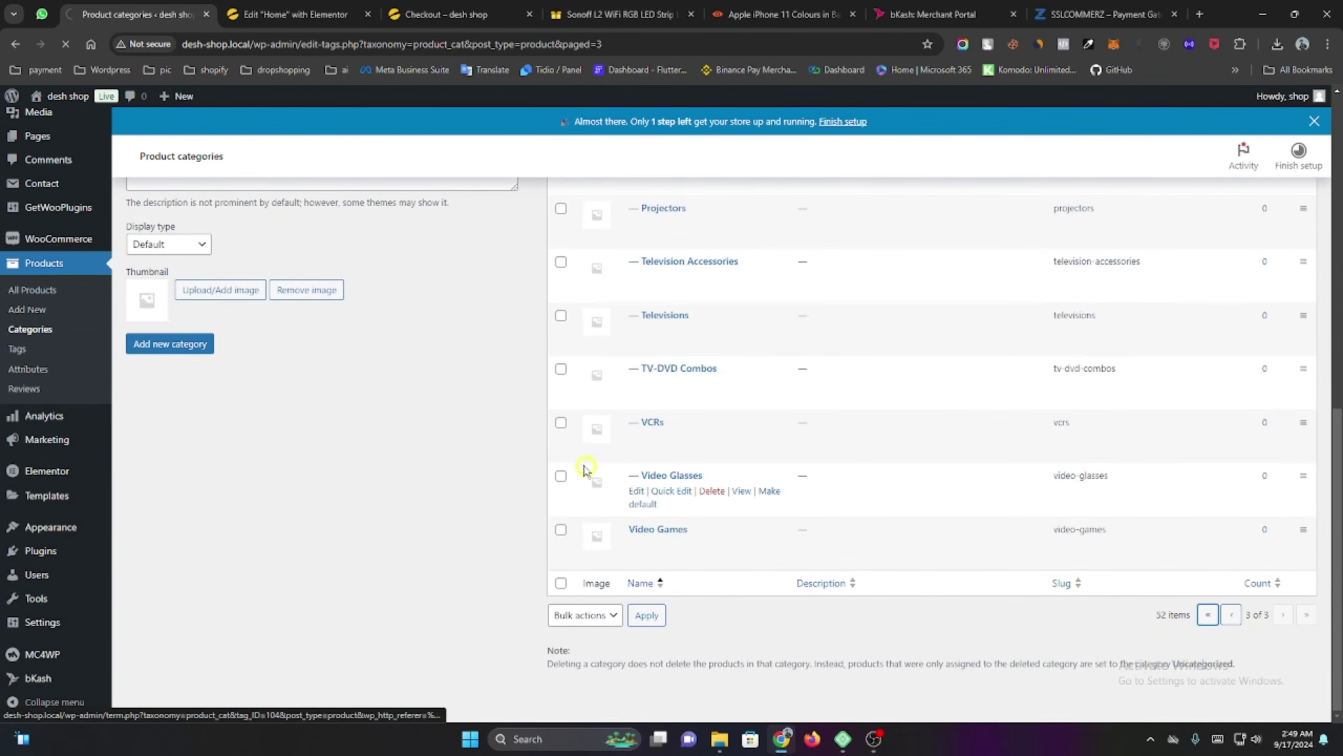
pyautogui.scroll(-10, 534, 440)
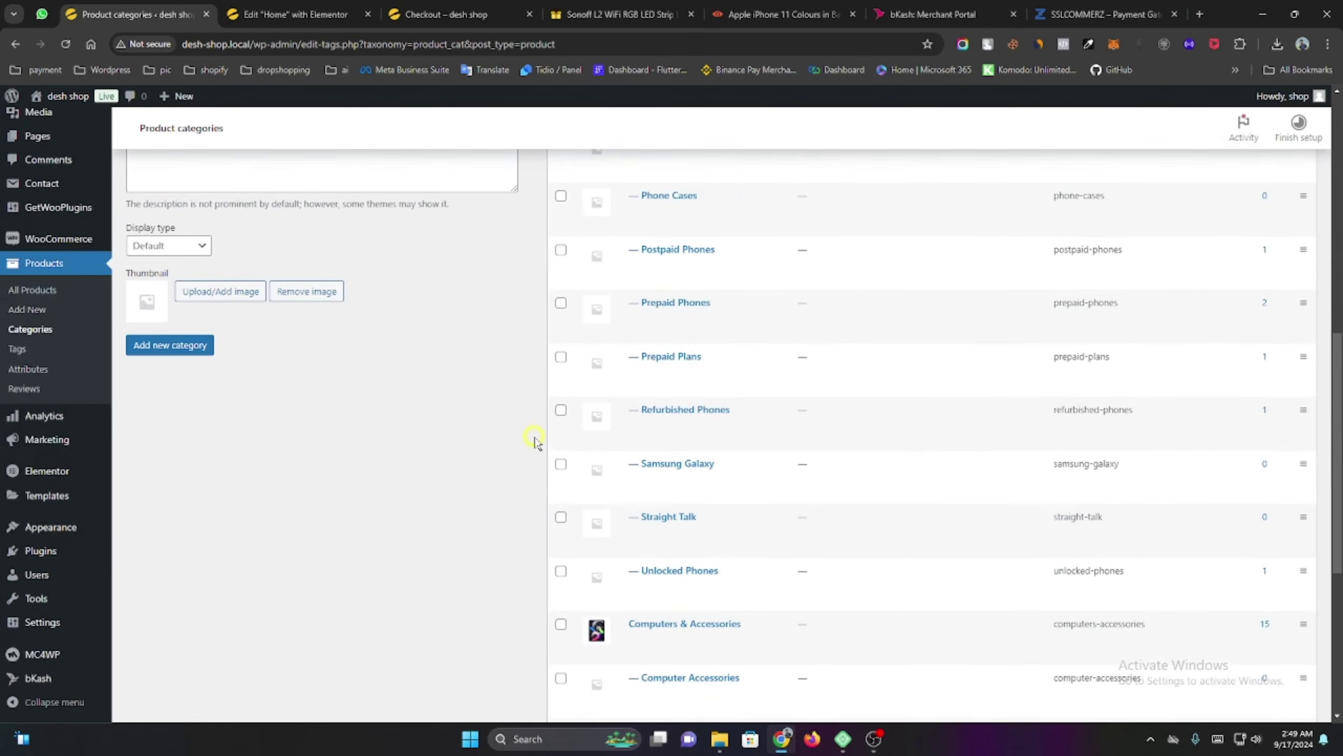
pyautogui.scroll(-6, 534, 441)
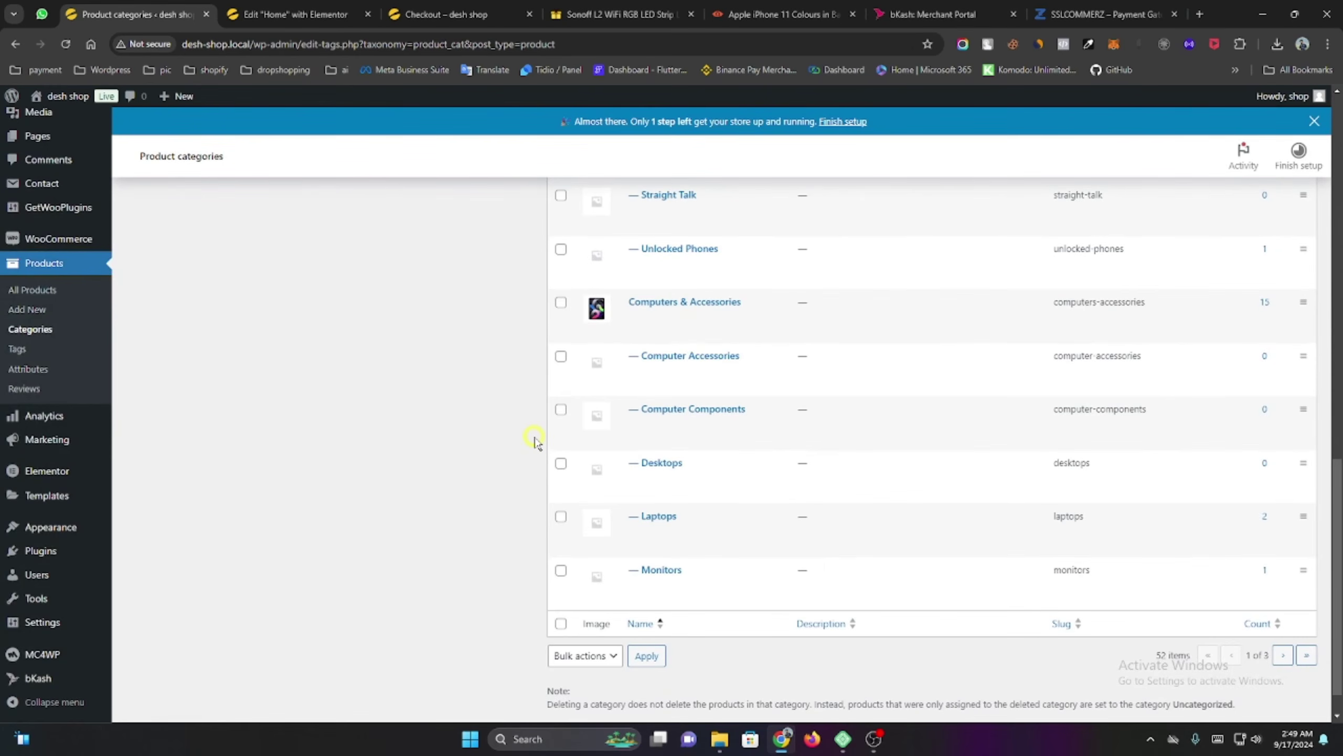
pyautogui.scroll(6, 535, 440)
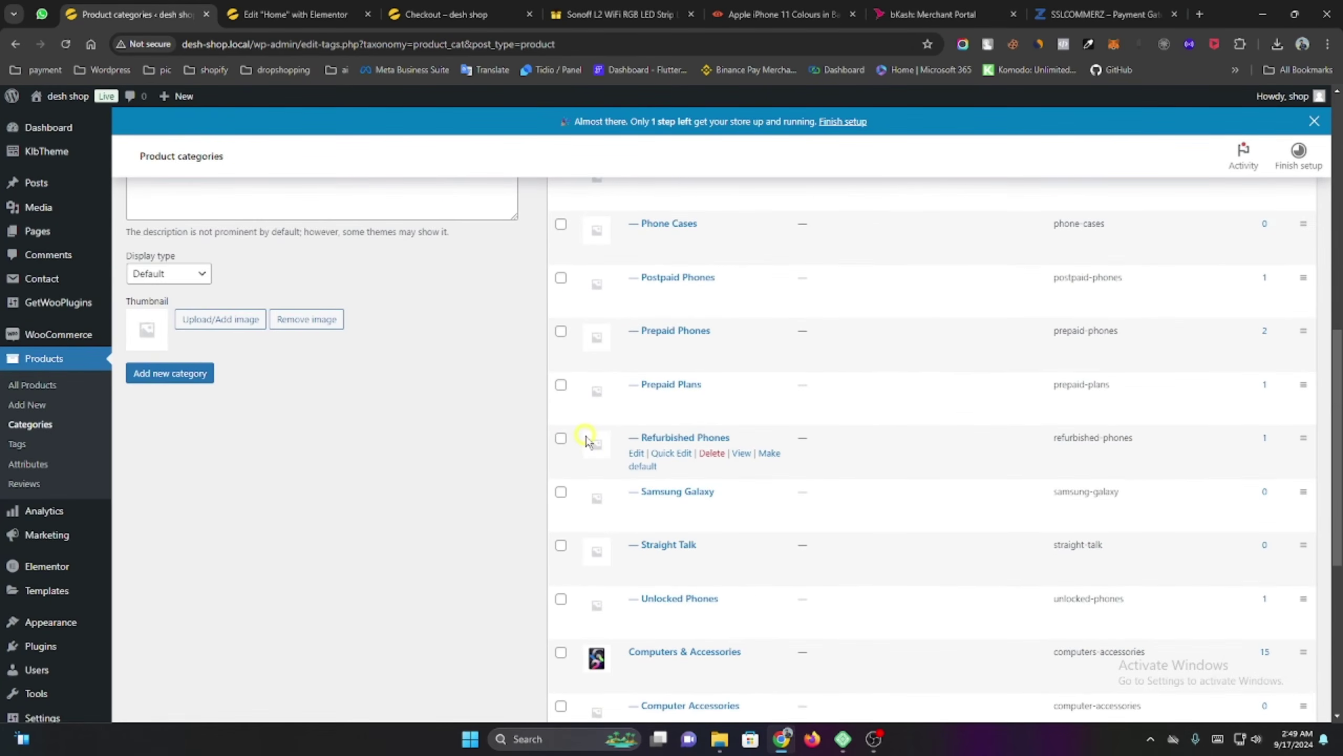
pyautogui.scroll(5, 586, 439)
pyautogui.scroll(-8, 587, 442)
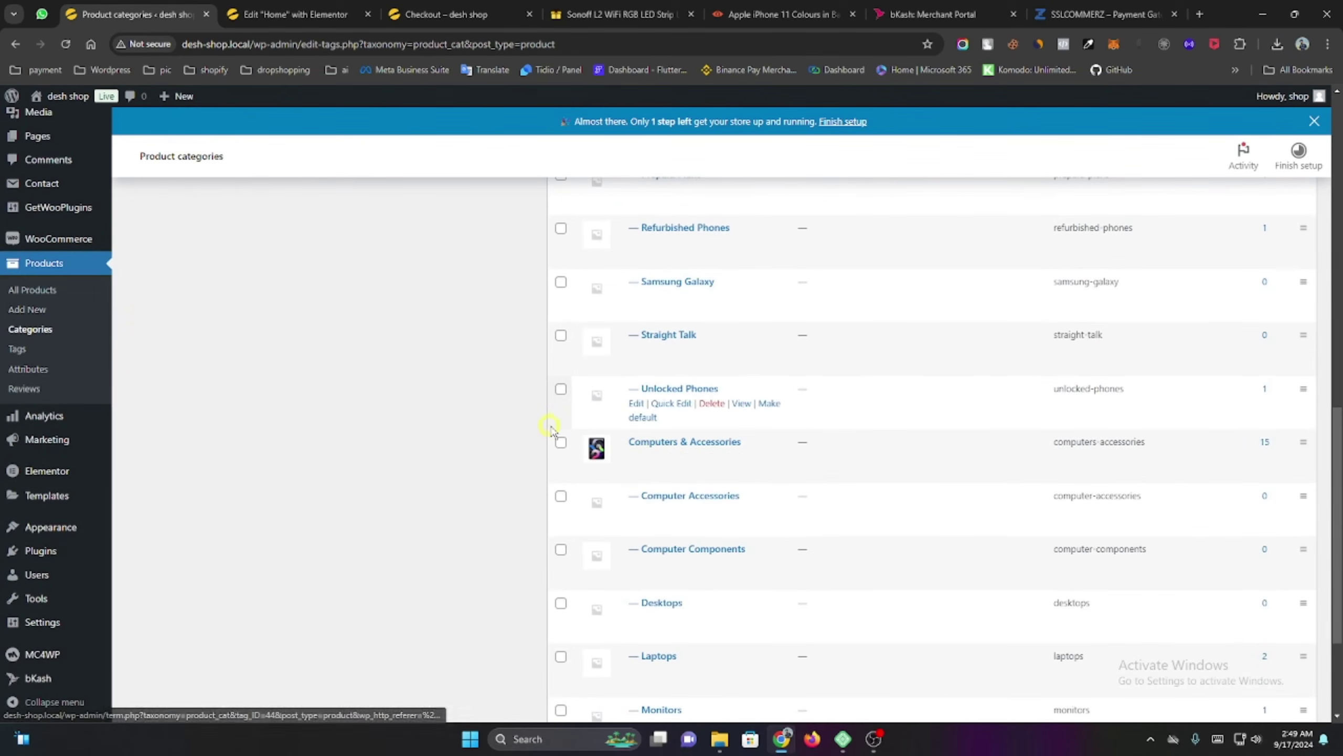
# In the Product Categories widget's Include Category, swap Laptops for Computers & Accessories.
pyautogui.click(243, 7)
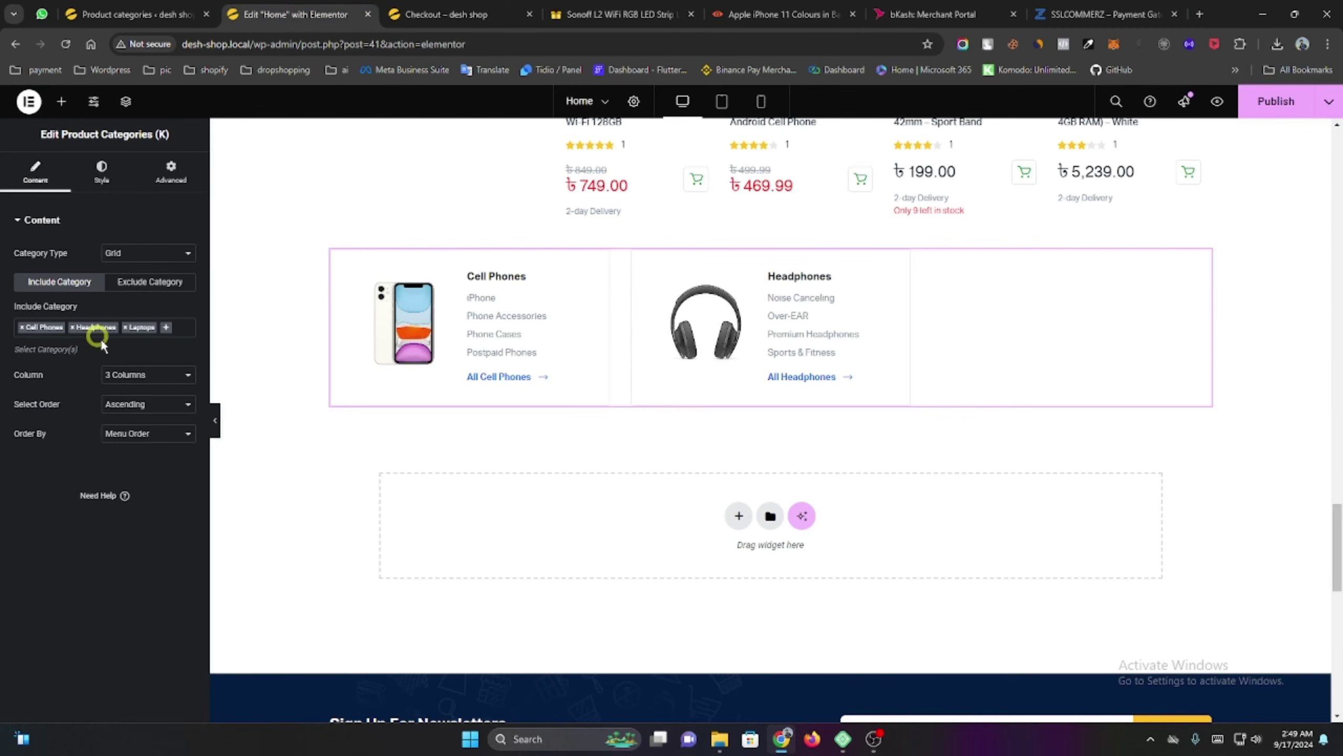
pyautogui.click(125, 328)
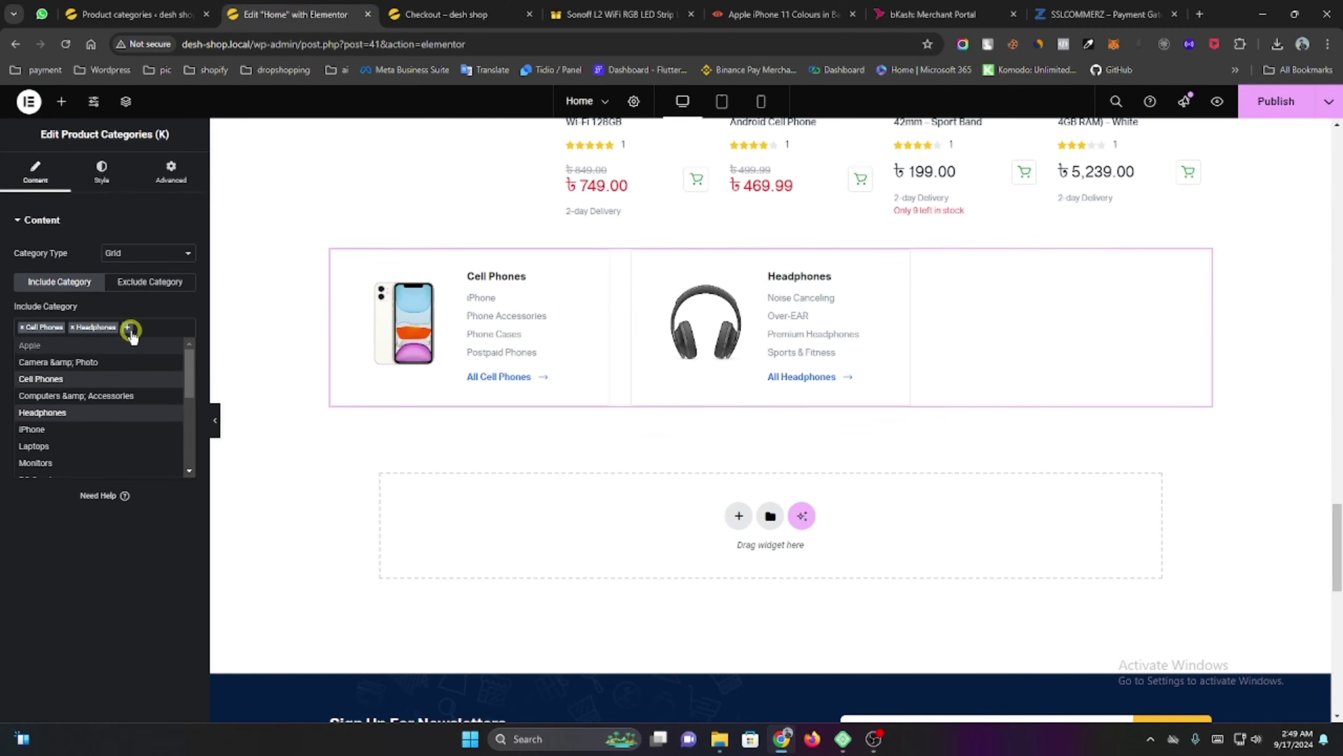
pyautogui.scroll(-2, 109, 424)
pyautogui.scroll(2, 109, 424)
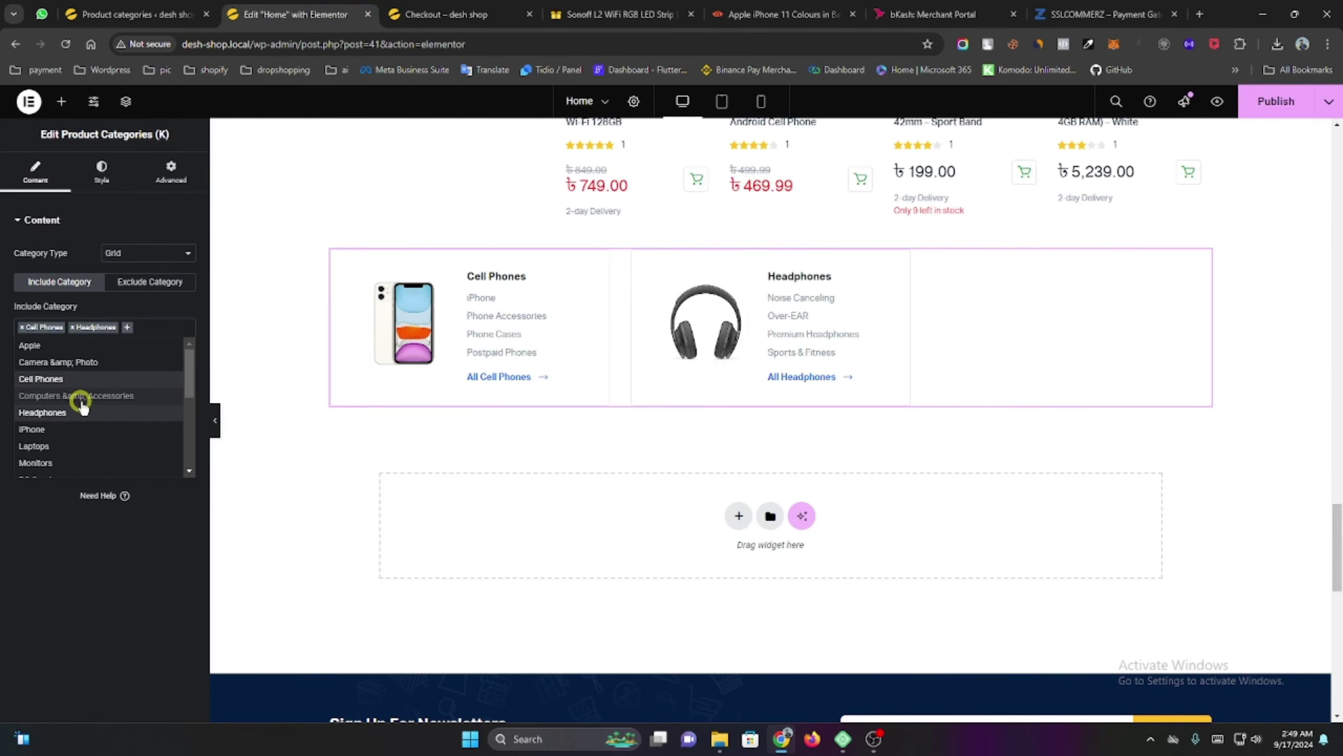
pyautogui.click(80, 399)
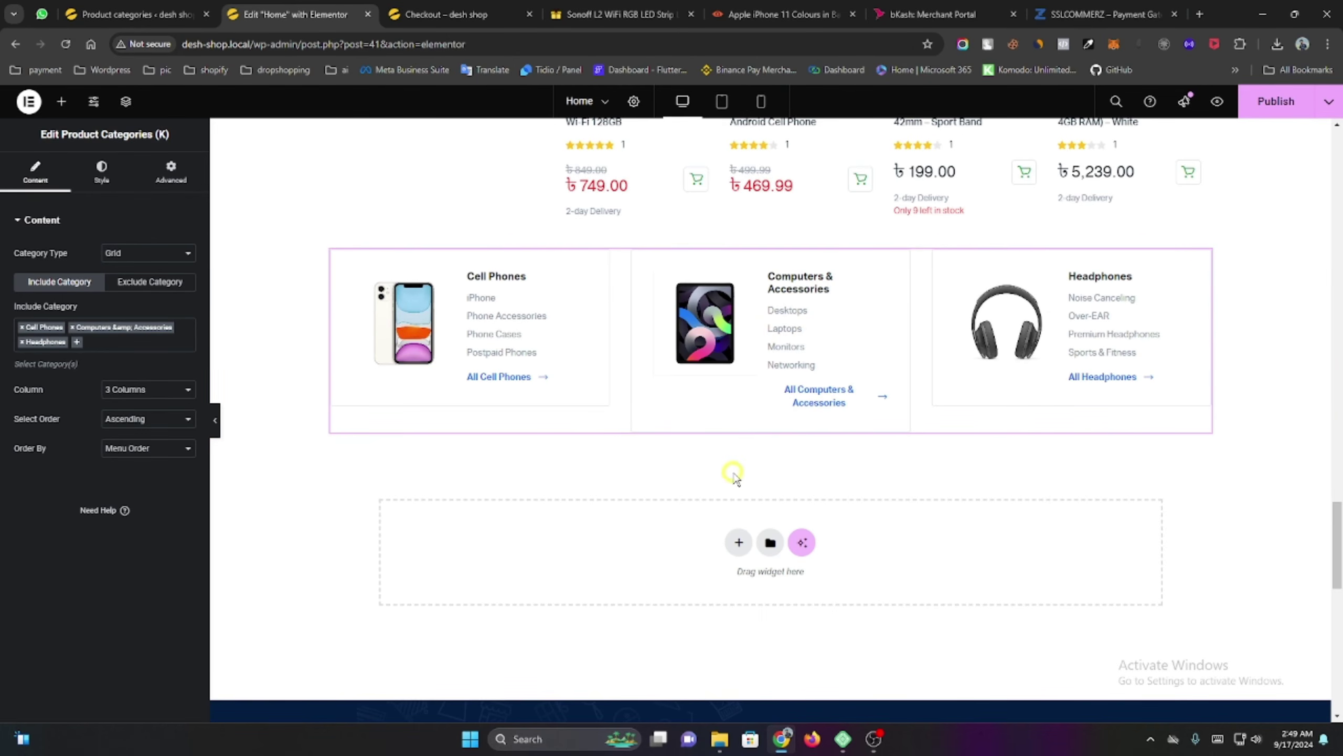
pyautogui.scroll(-5, 758, 471)
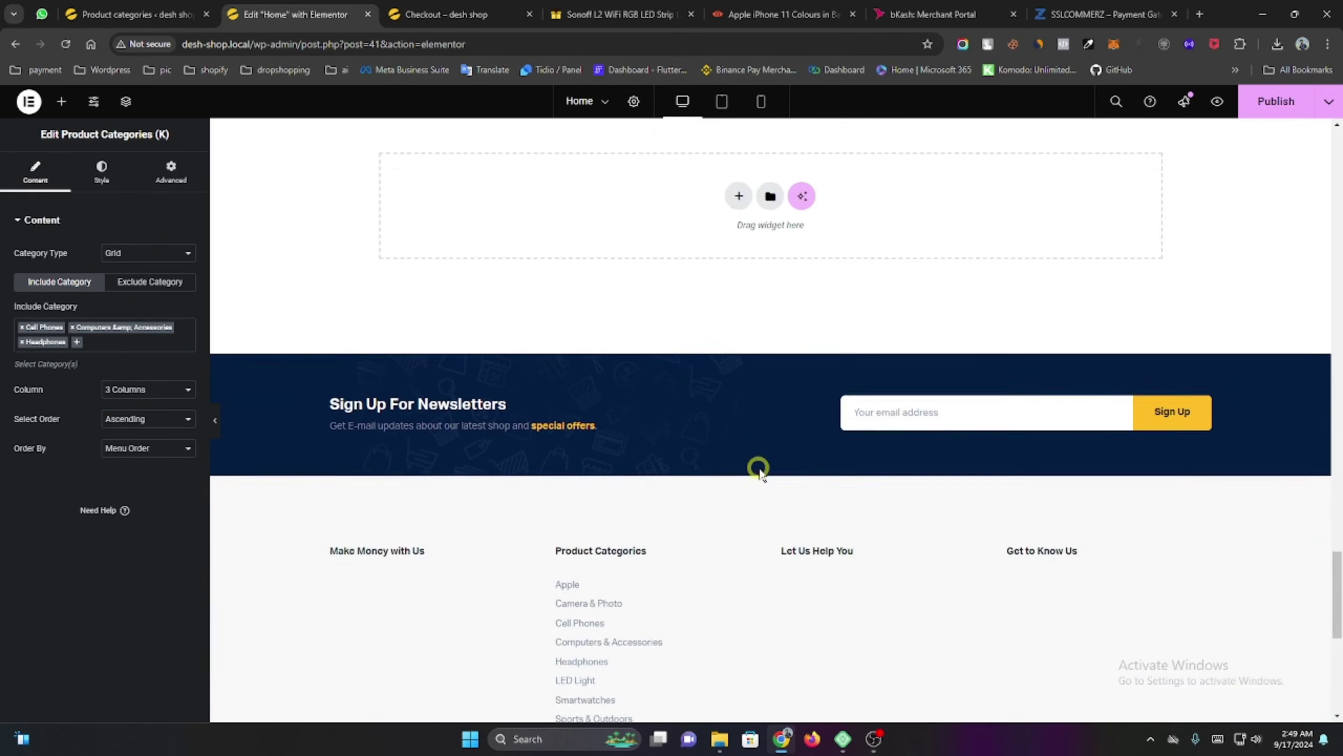
pyautogui.scroll(3, 715, 435)
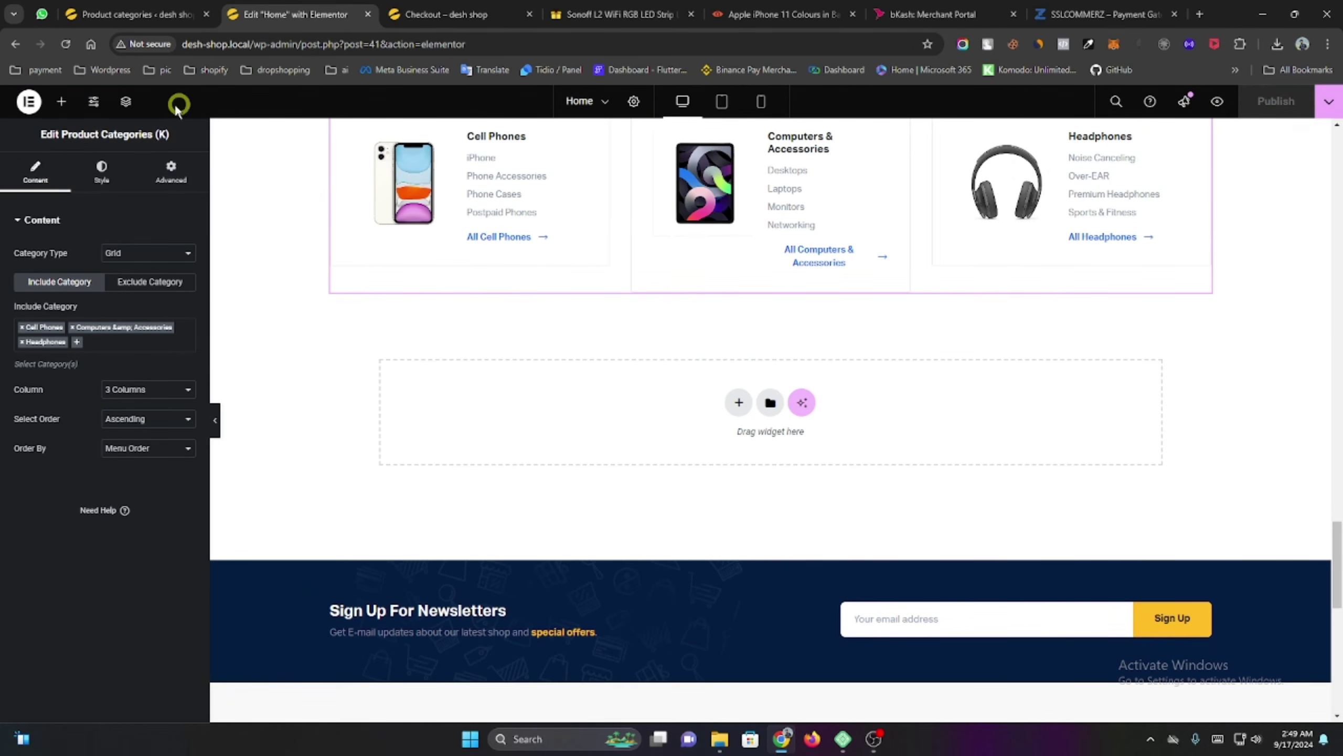
# Exit Elementor to WordPress, dismiss the welcome dialog, and load the desh-shop.local home page.
pyautogui.click(29, 103)
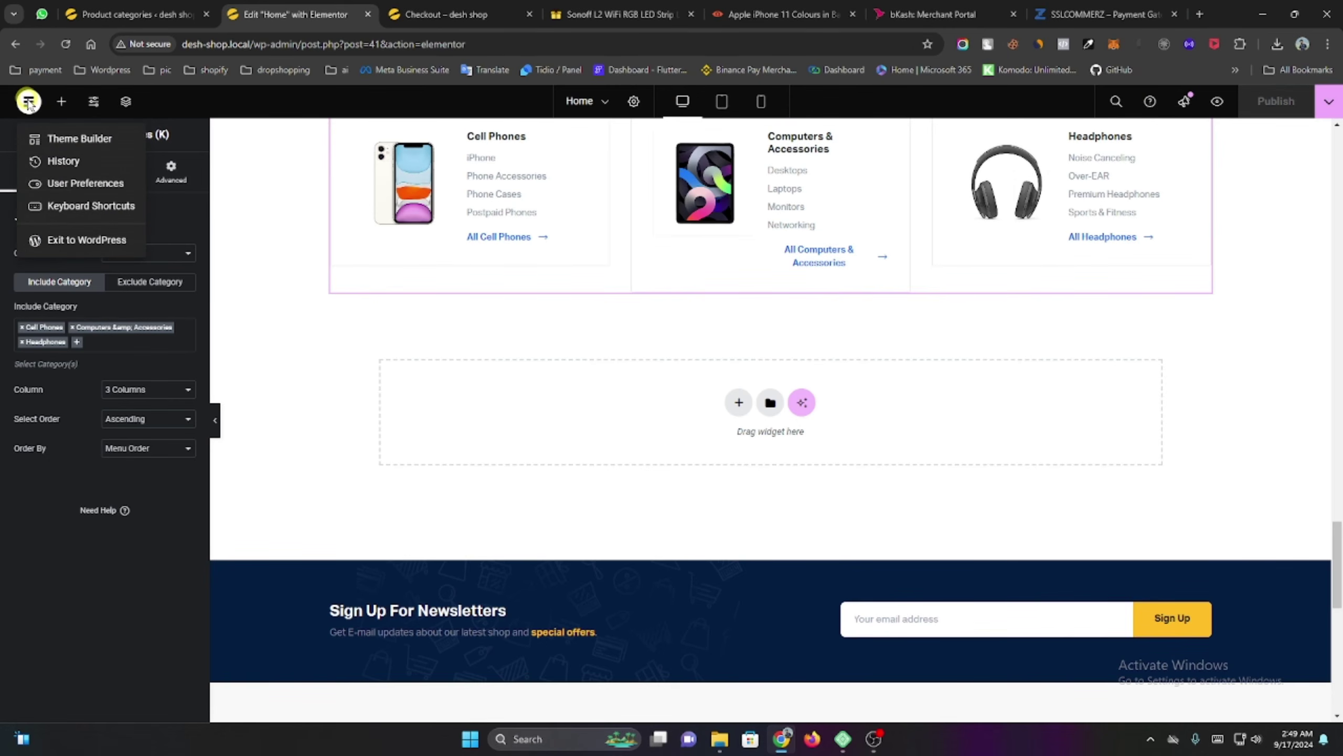
pyautogui.click(75, 240)
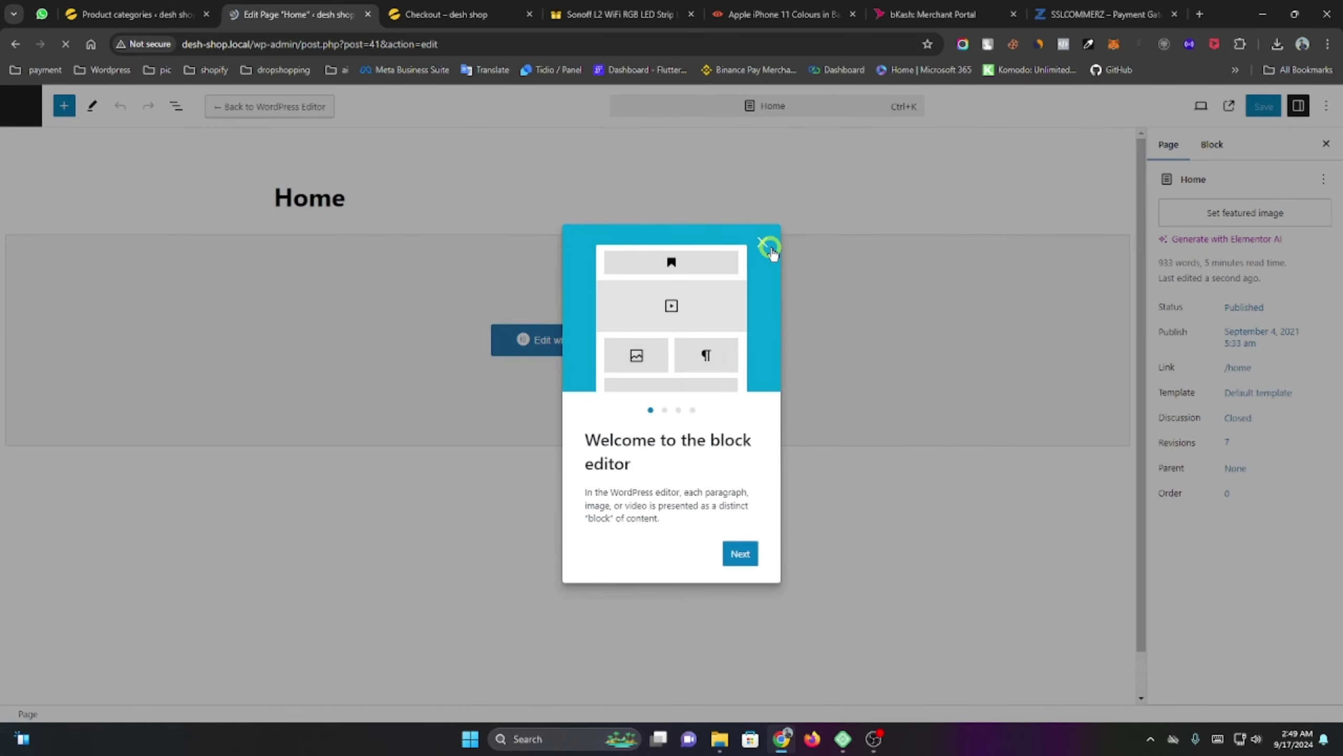
pyautogui.click(768, 246)
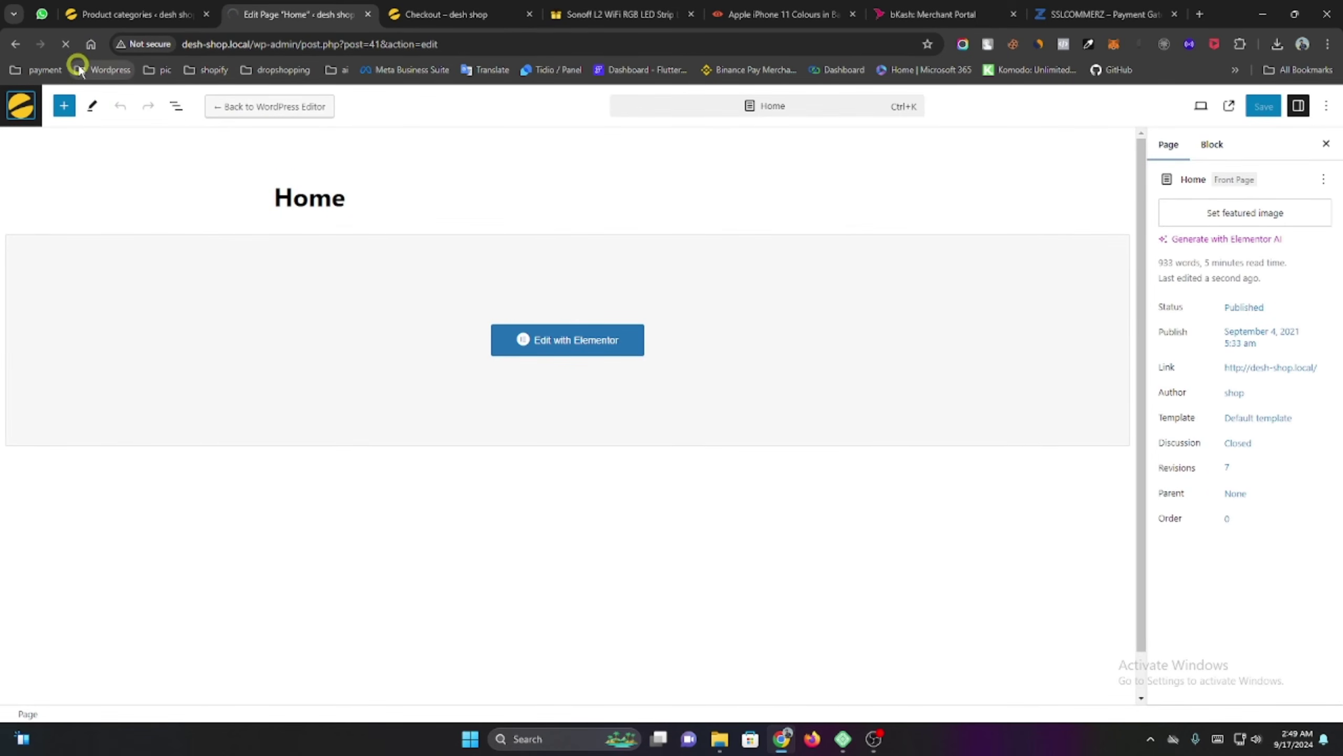
pyautogui.moveTo(440, 47); pyautogui.dragTo(240, 79)
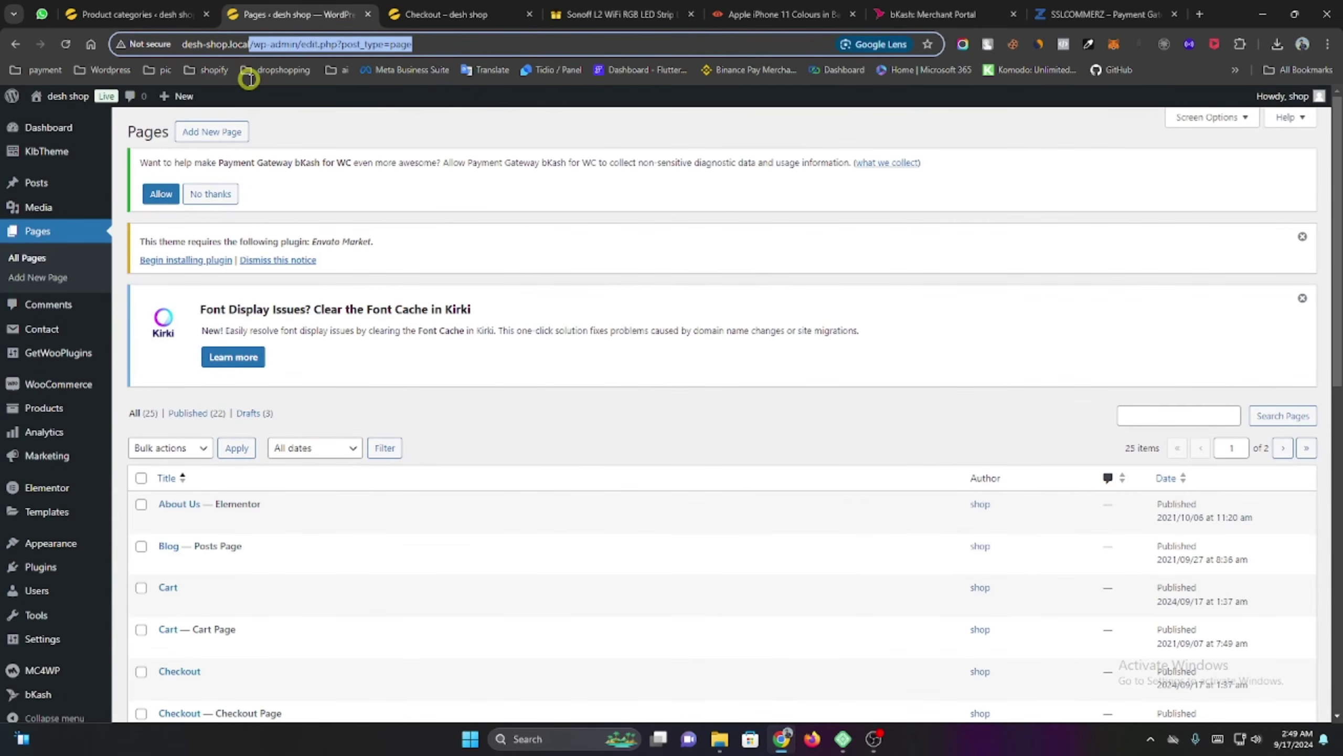
pyautogui.press('BackSpace')
pyautogui.press('Return')
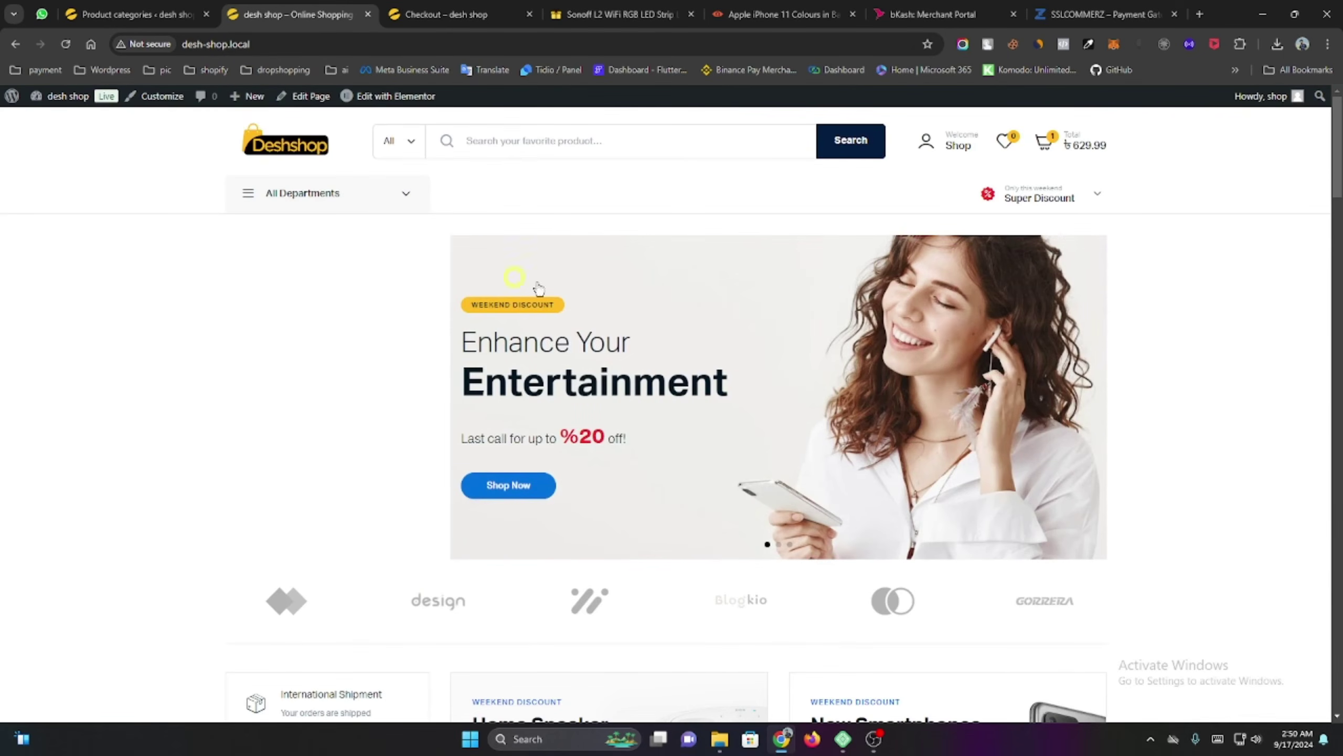
# Scroll through the live home page to check the product grids and category row.
pyautogui.scroll(-6, 538, 287)
pyautogui.scroll(2, 645, 270)
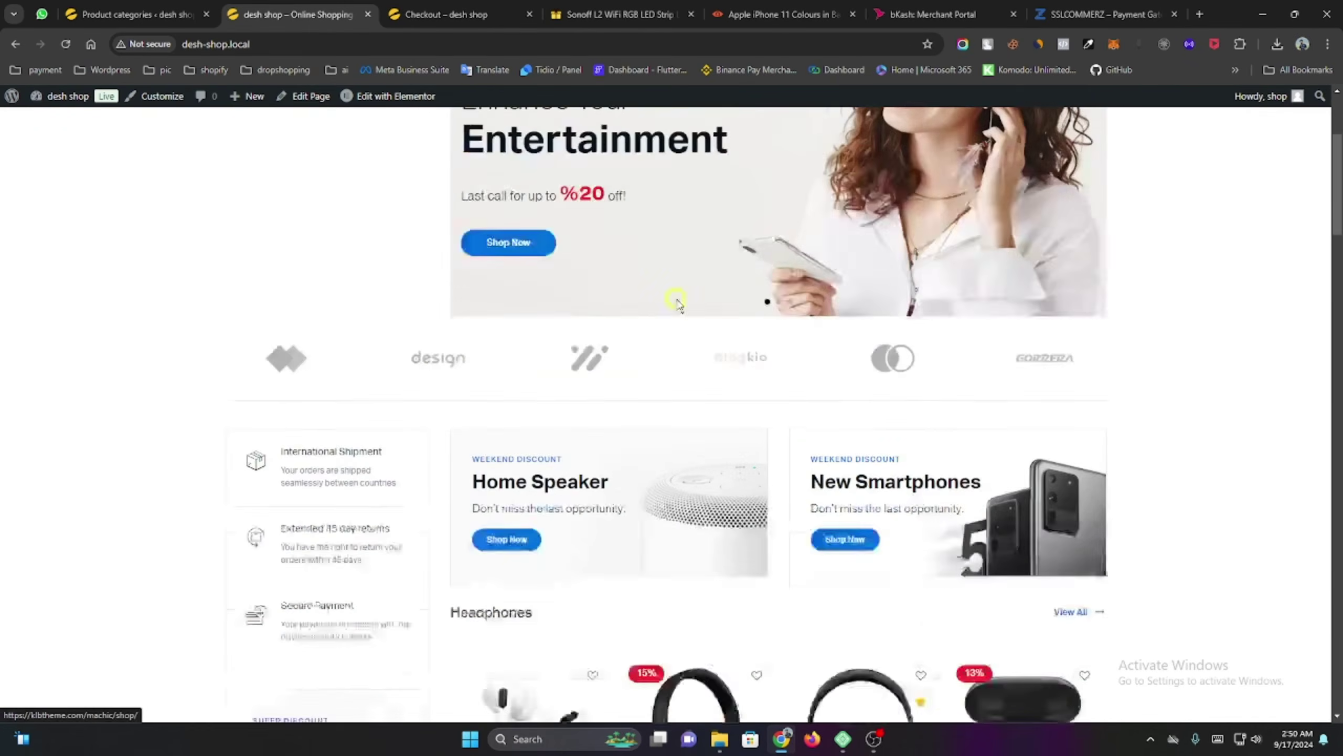
pyautogui.scroll(-8, 677, 302)
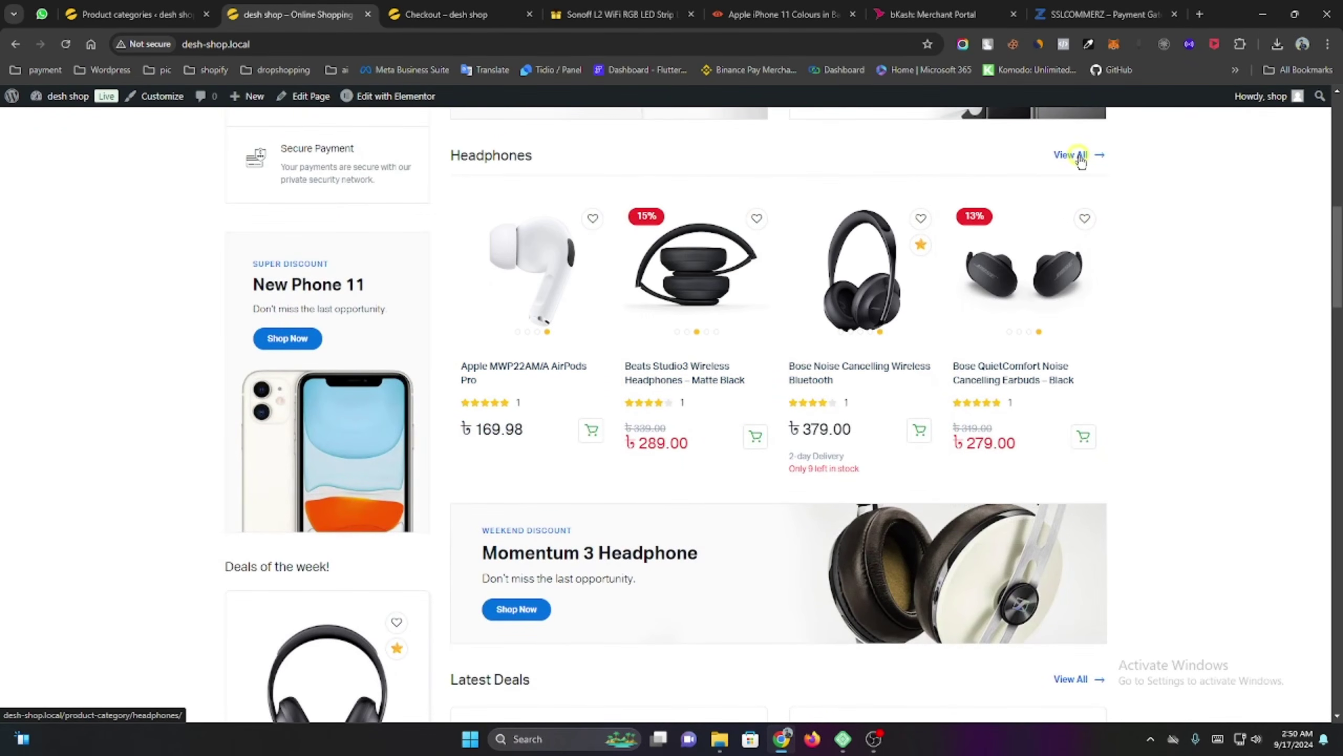
pyautogui.scroll(-5, 1111, 370)
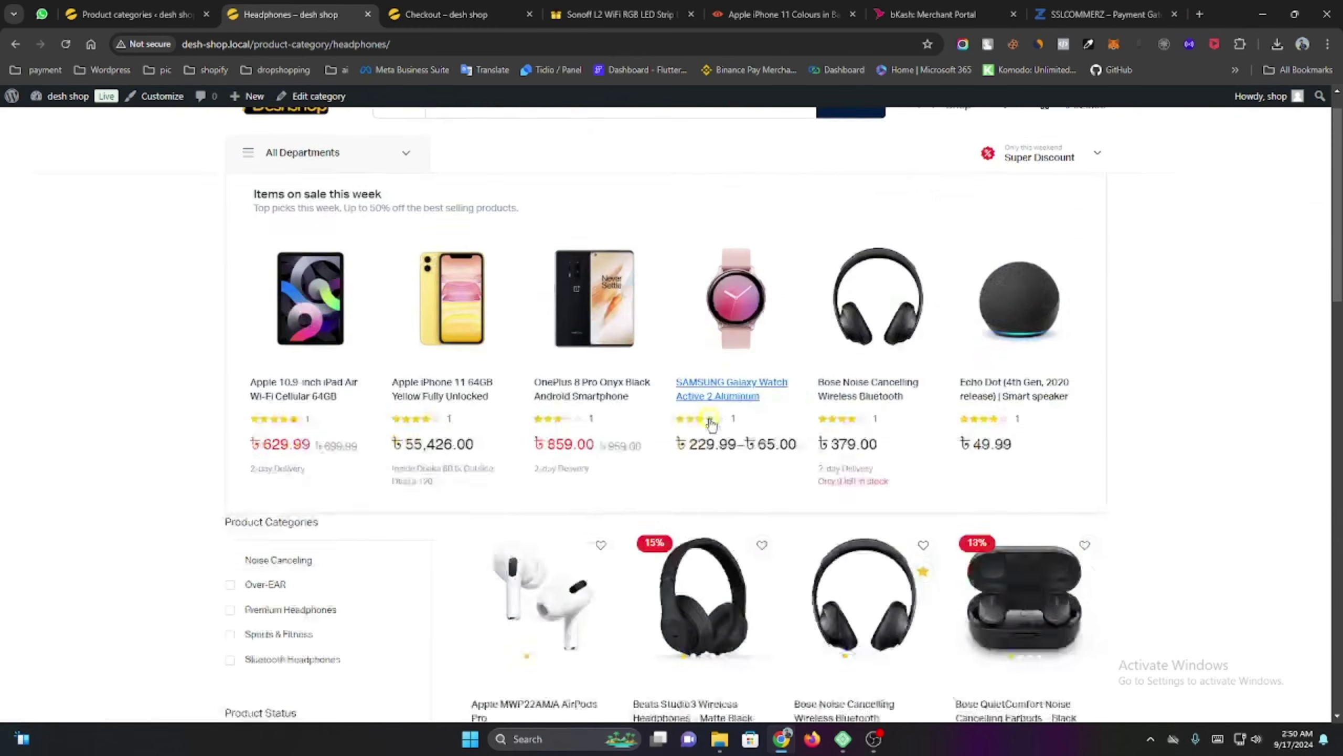
pyautogui.scroll(-6, 1116, 418)
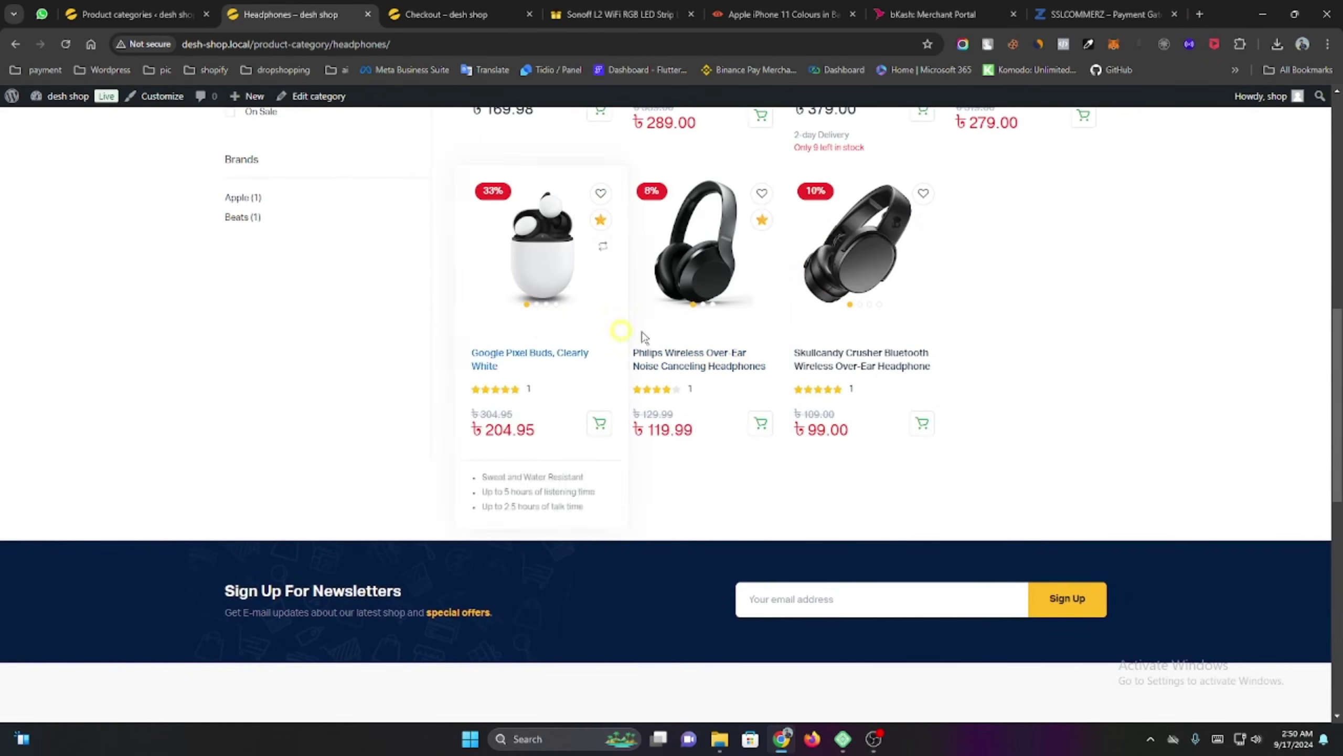
pyautogui.scroll(7, 955, 391)
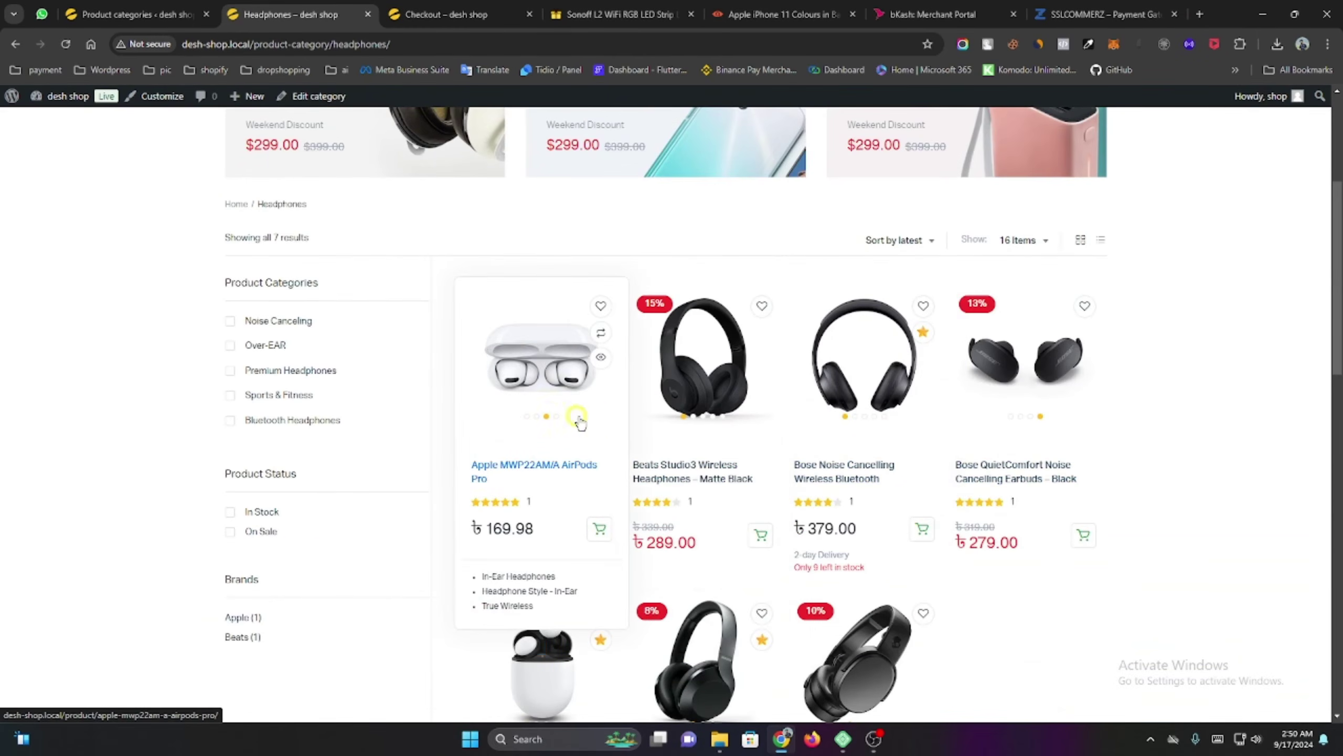
pyautogui.scroll(5, 1050, 476)
pyautogui.scroll(-3, 1046, 479)
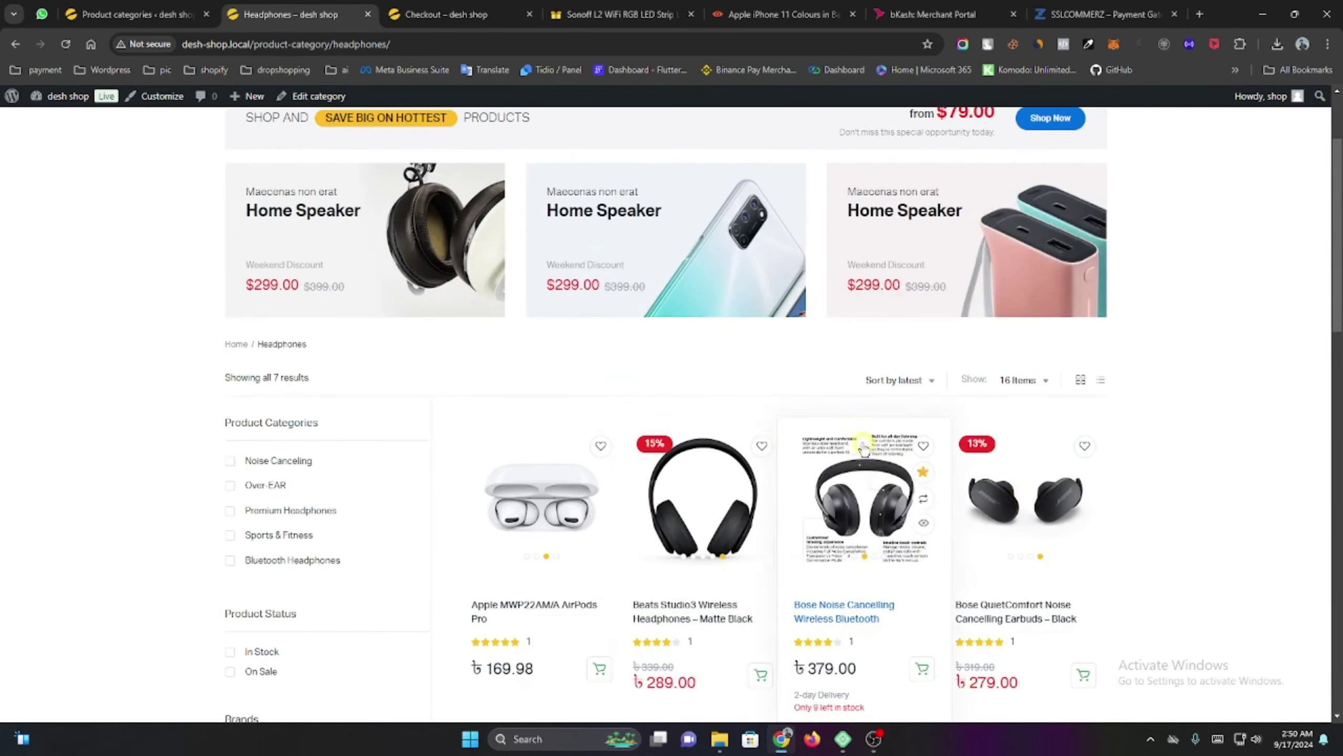
pyautogui.scroll(3, 476, 424)
pyautogui.scroll(-1, 75, 385)
pyautogui.scroll(1, 106, 360)
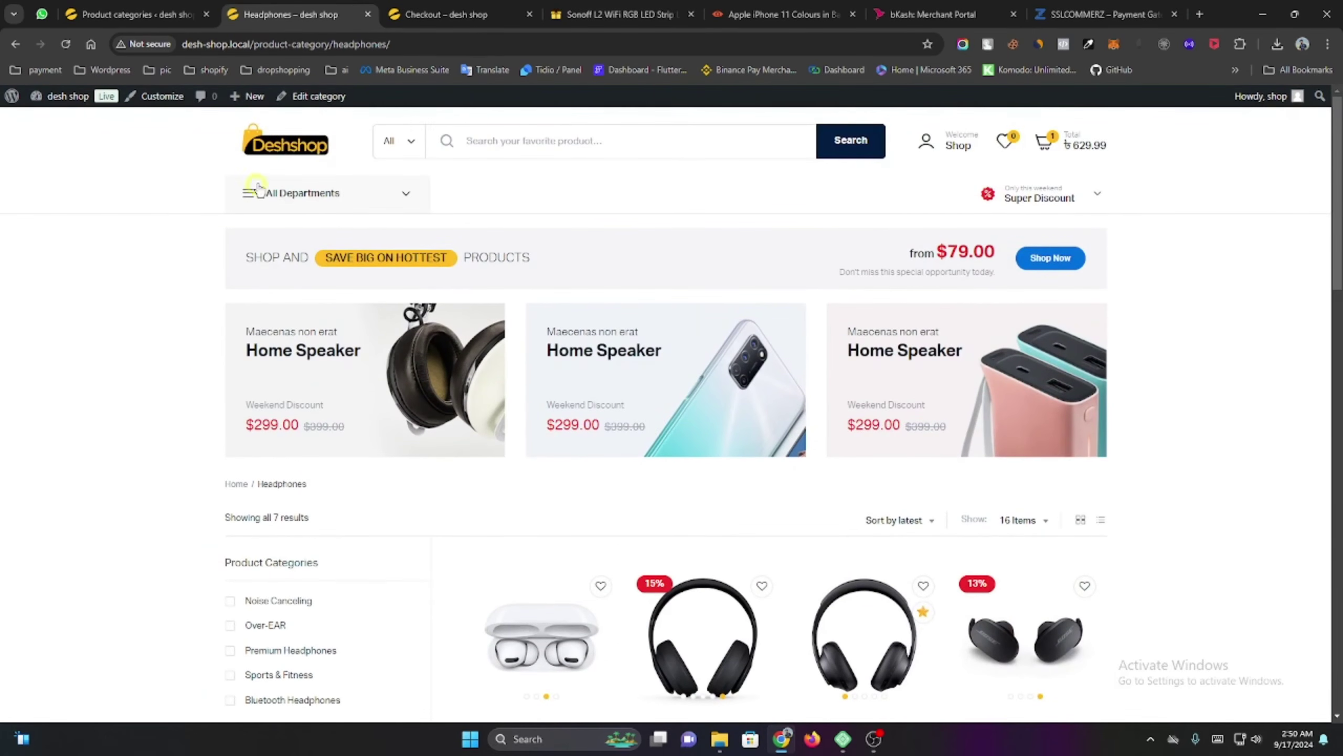
# Return to the store home page and scroll down to the footer's Product Categories.
pyautogui.click(280, 134)
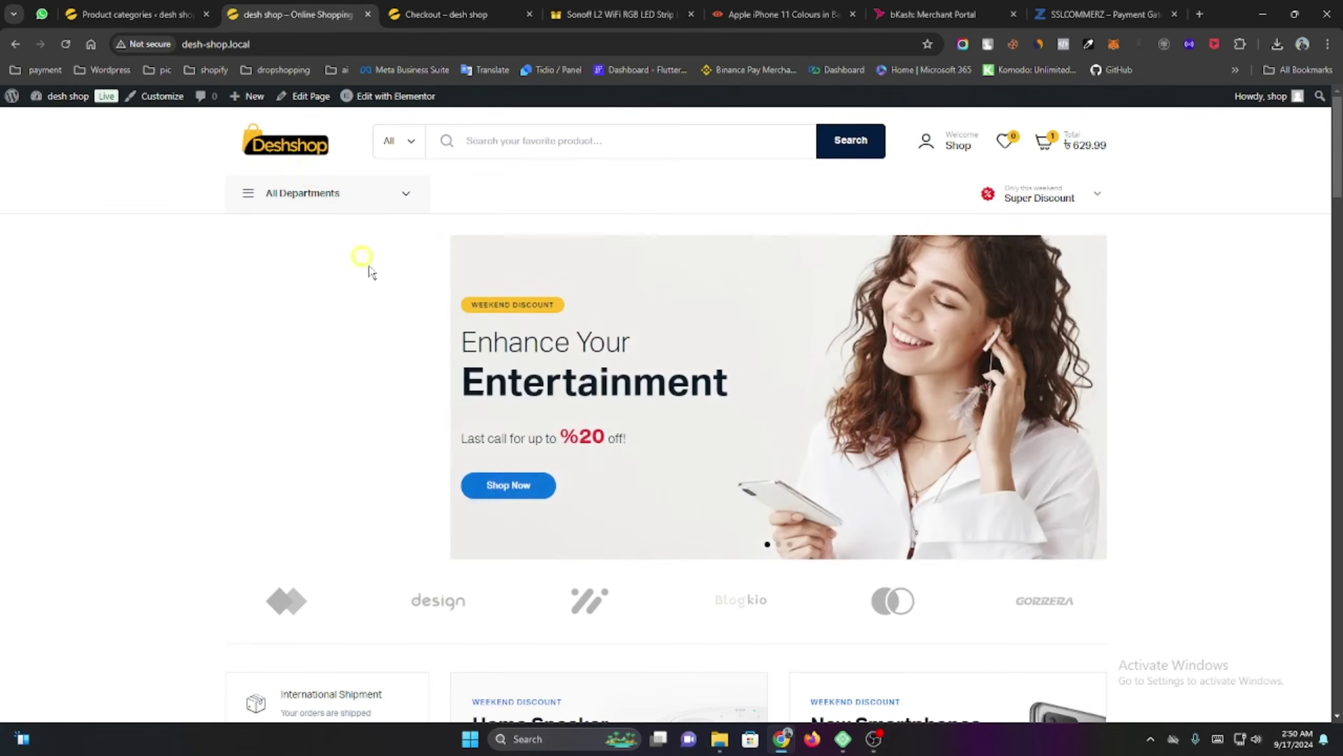
pyautogui.scroll(-15, 560, 367)
pyautogui.scroll(-5, 594, 362)
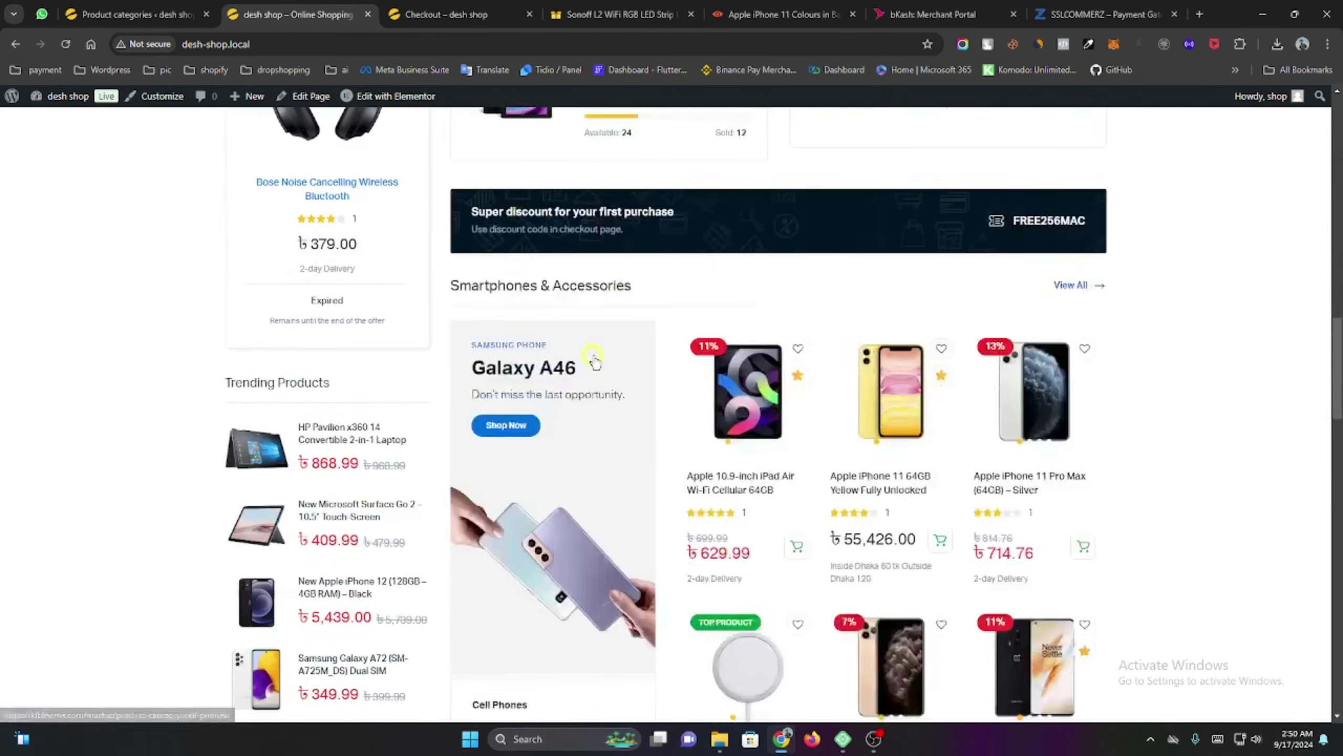
pyautogui.scroll(-8, 300, 456)
pyautogui.scroll(-5, 336, 529)
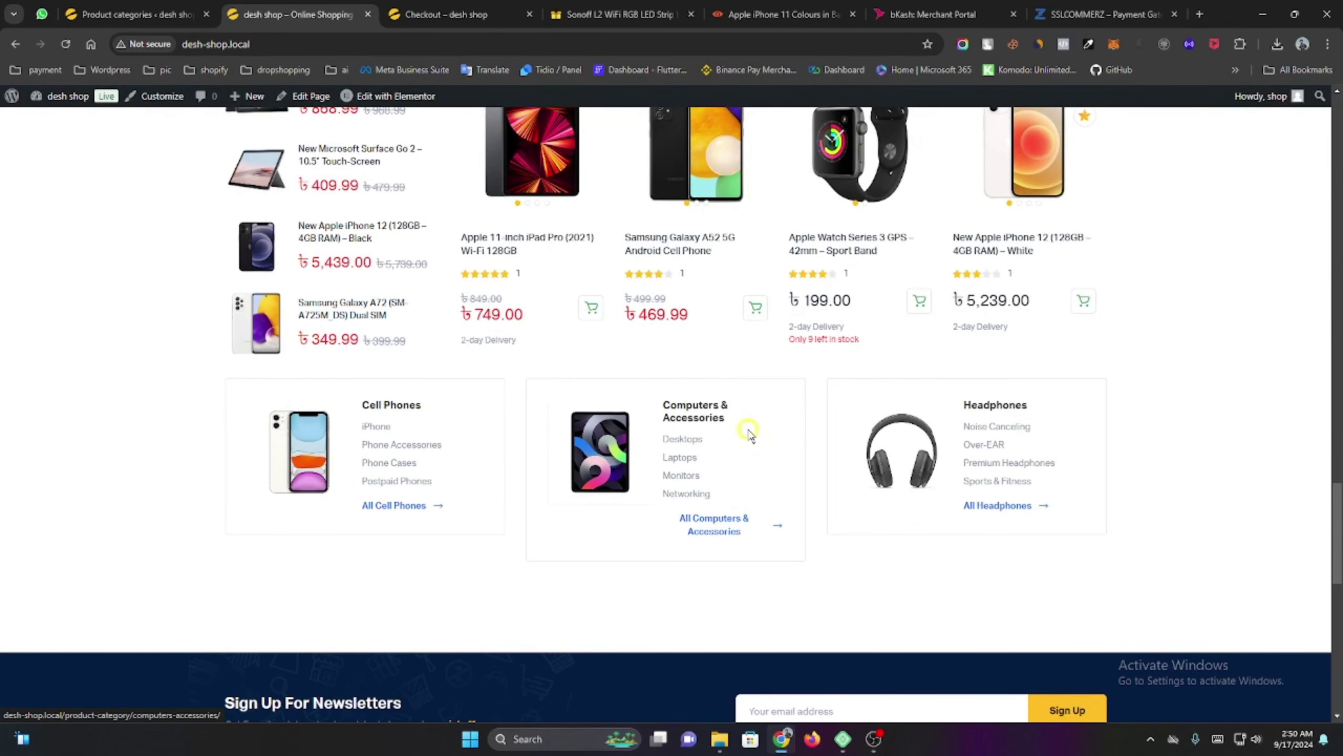
pyautogui.scroll(-9, 748, 433)
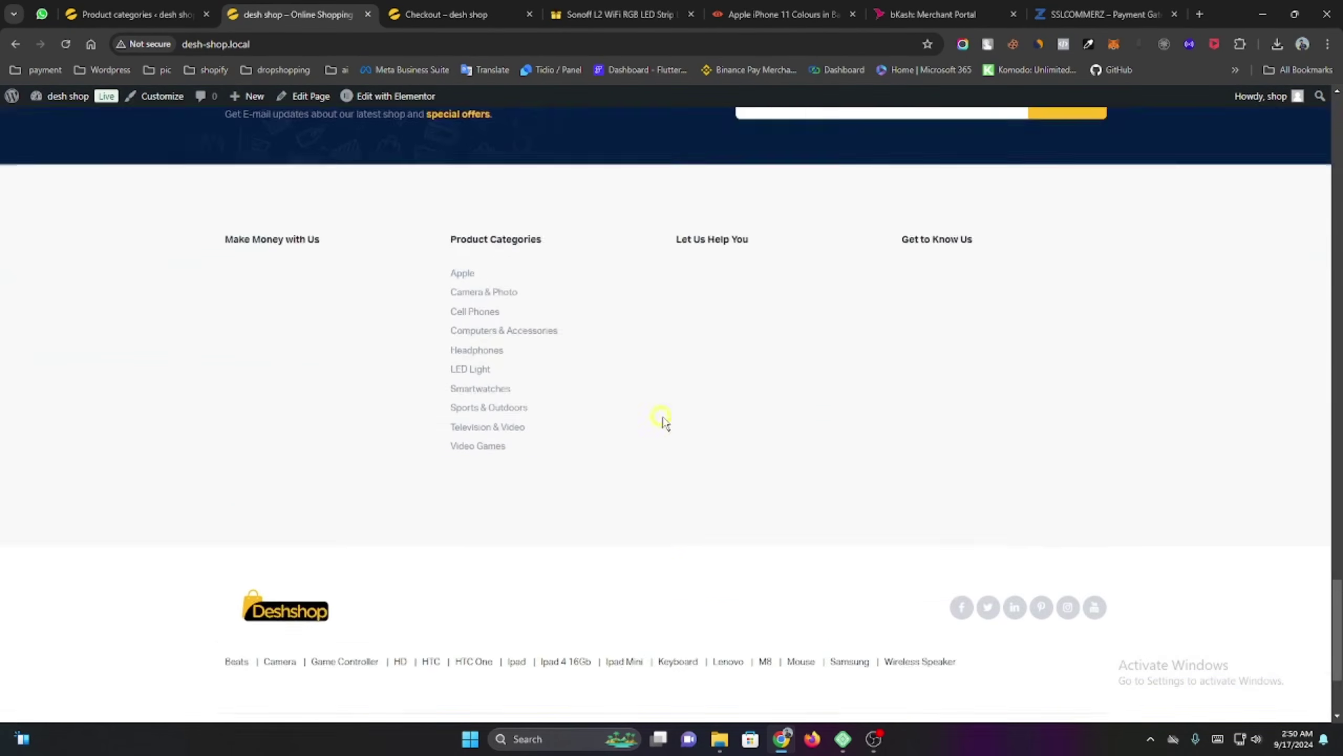
pyautogui.scroll(-3, 634, 444)
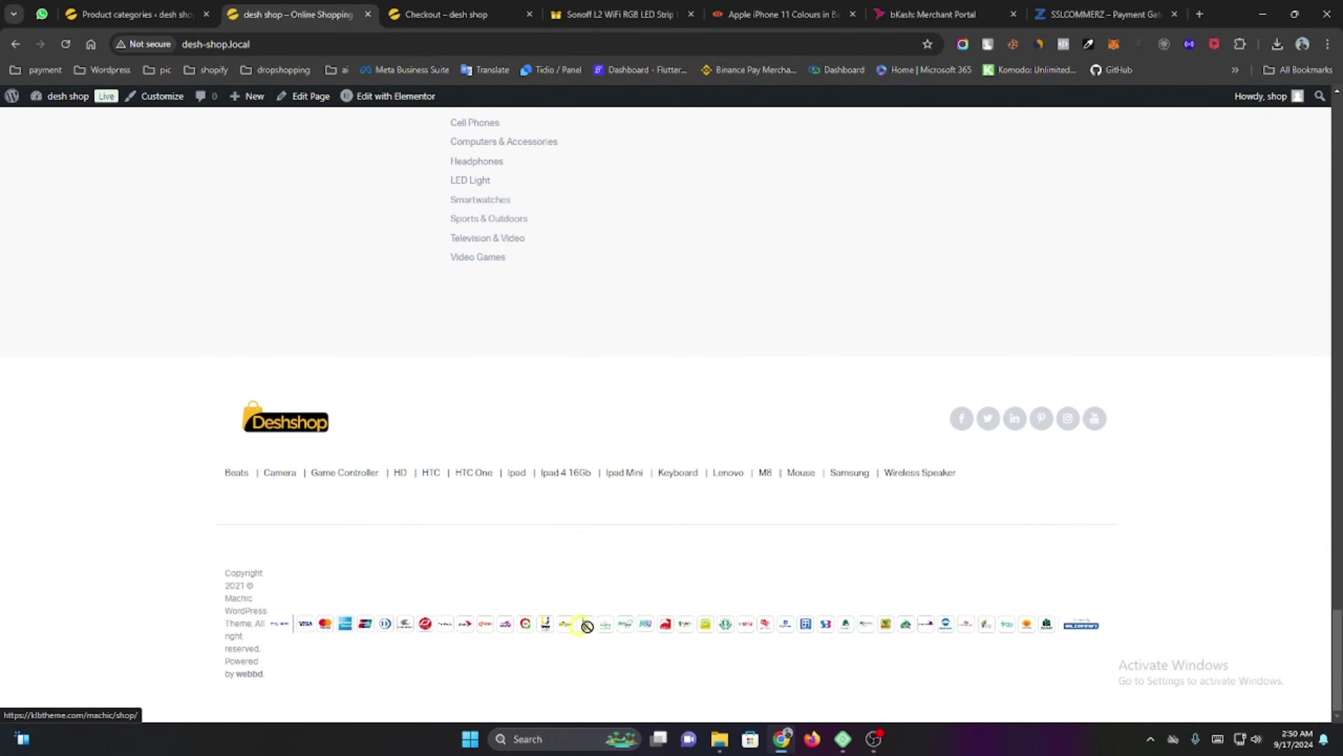